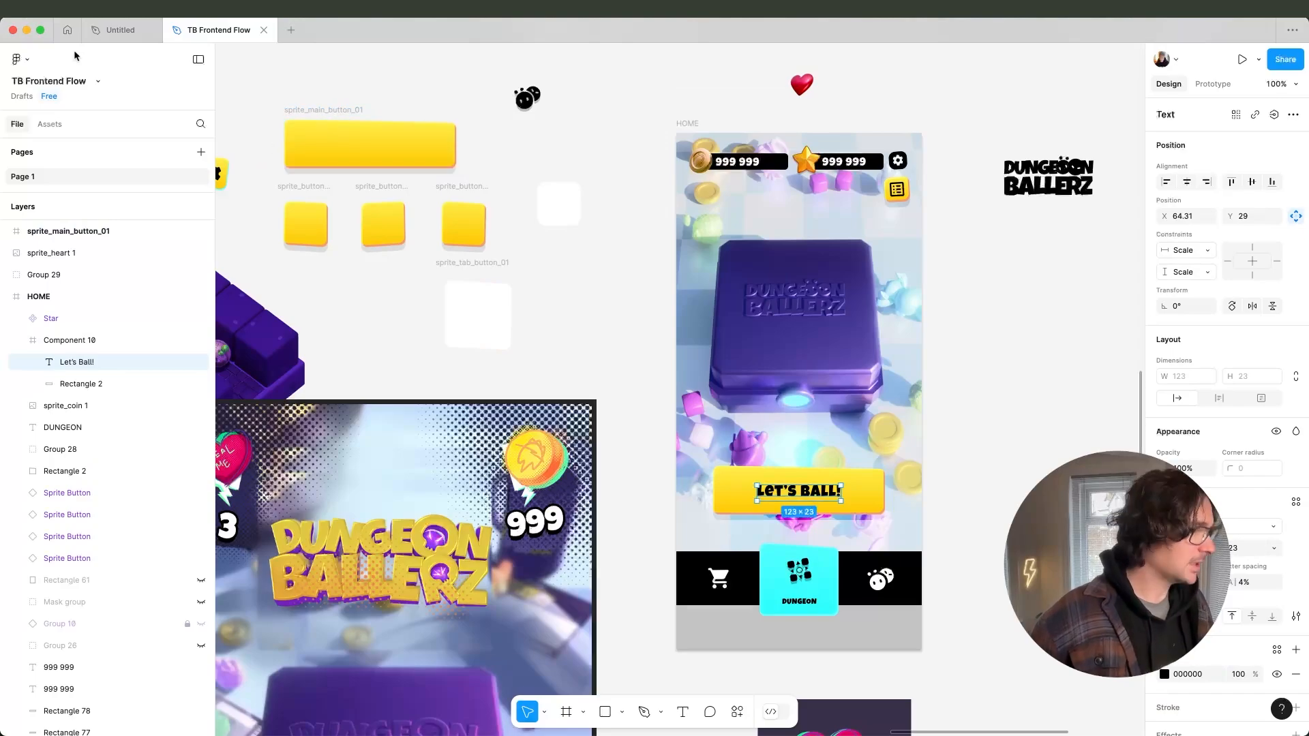
Paste the copied "Let's Ball!" text into the Untitled file and place it centrally on the yellow main button.
{"action": "left_click", "coordinate": [104, 32]}
{"action": "key", "text": "super+v"}
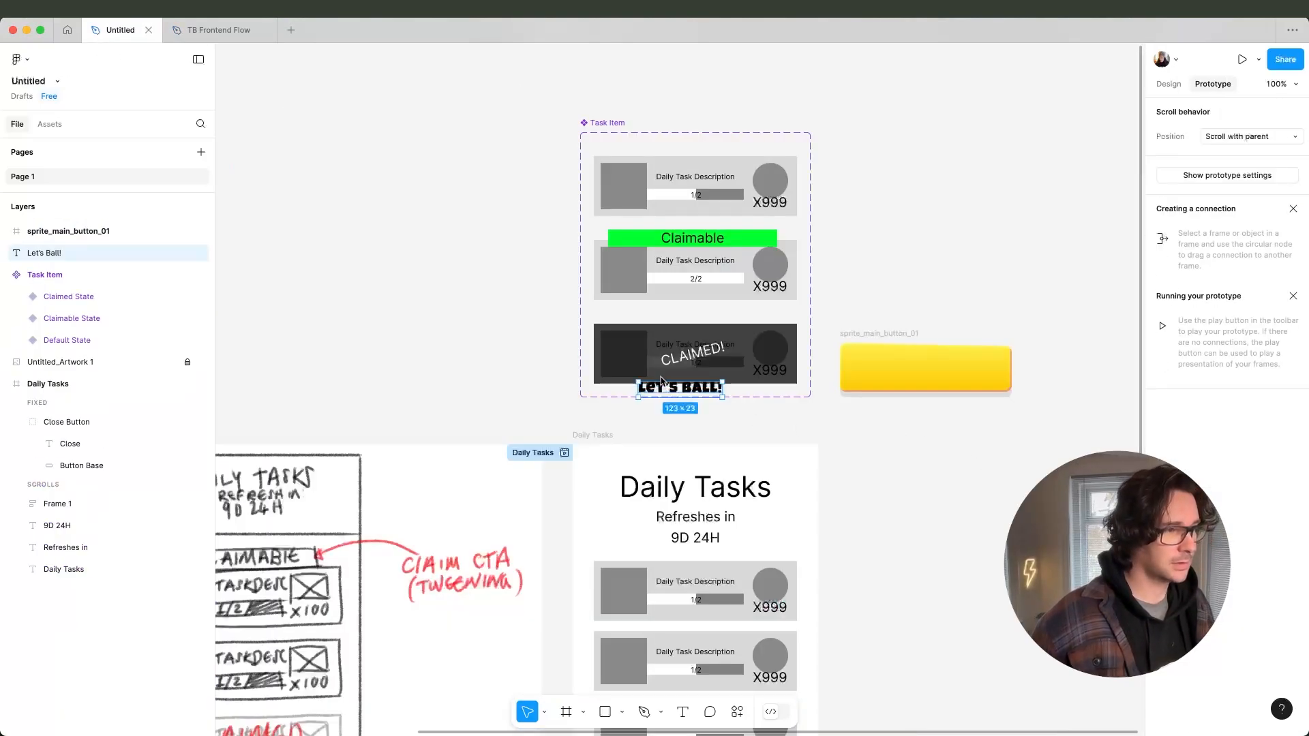
{"action": "left_click_drag", "start_coordinate": [682, 385], "coordinate": [929, 372]}
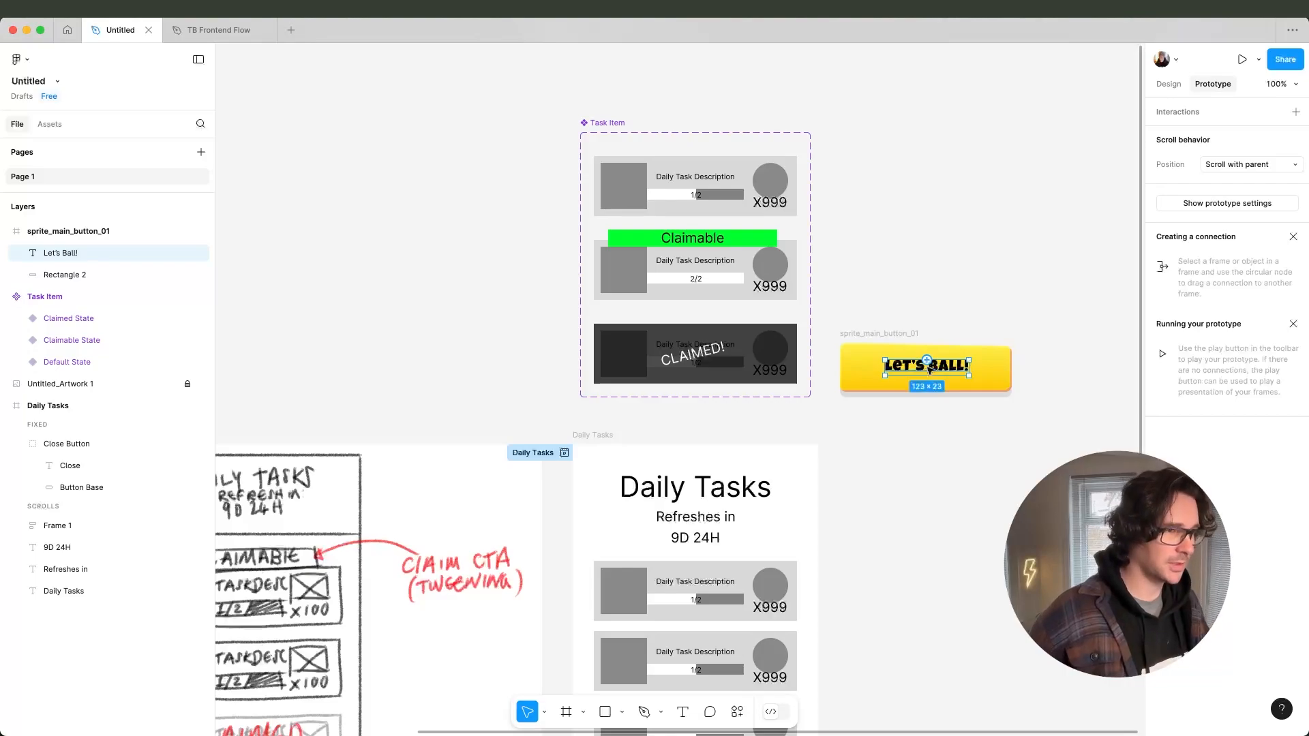
Change the yellow button's label text to "CLOSE".
{"action": "double_click", "coordinate": [931, 371]}
{"action": "type", "text": "CLOSE"}
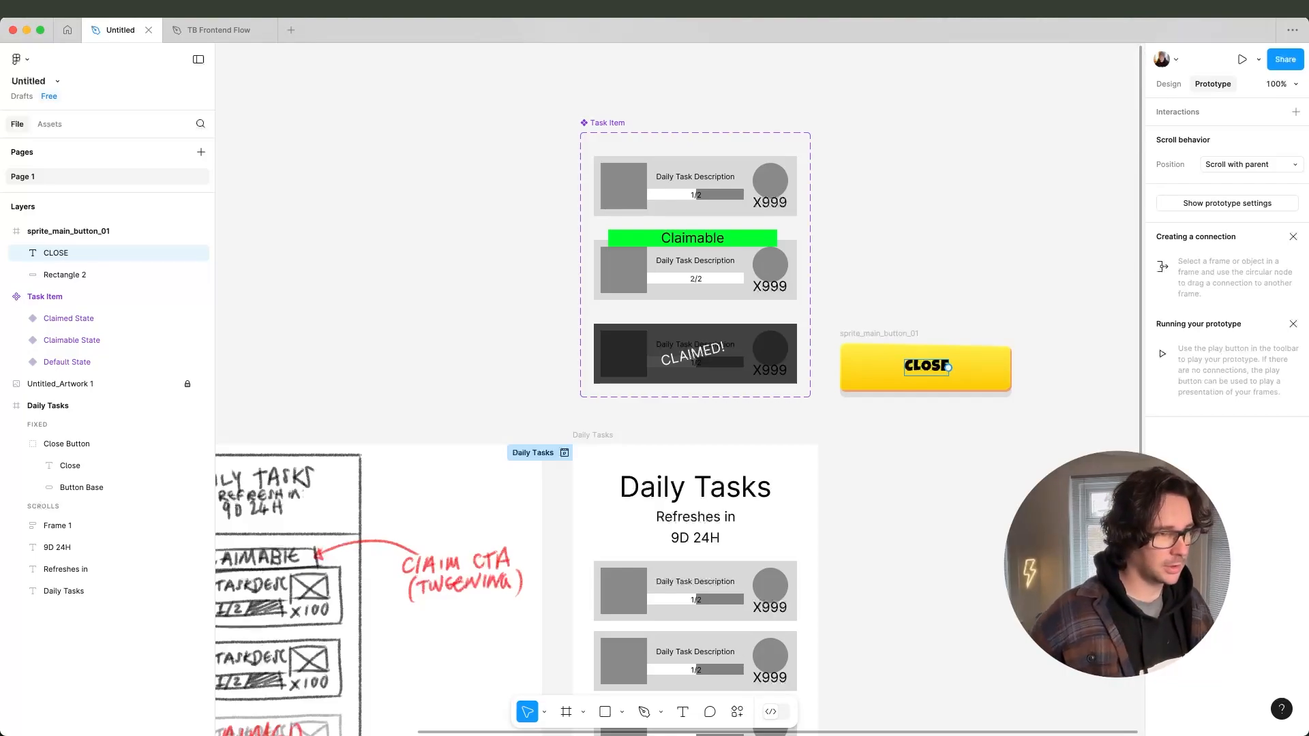
{"action": "key", "text": "Escape"}
{"action": "scroll", "coordinate": [988, 532], "scroll_direction": "down", "scroll_amount": 3}
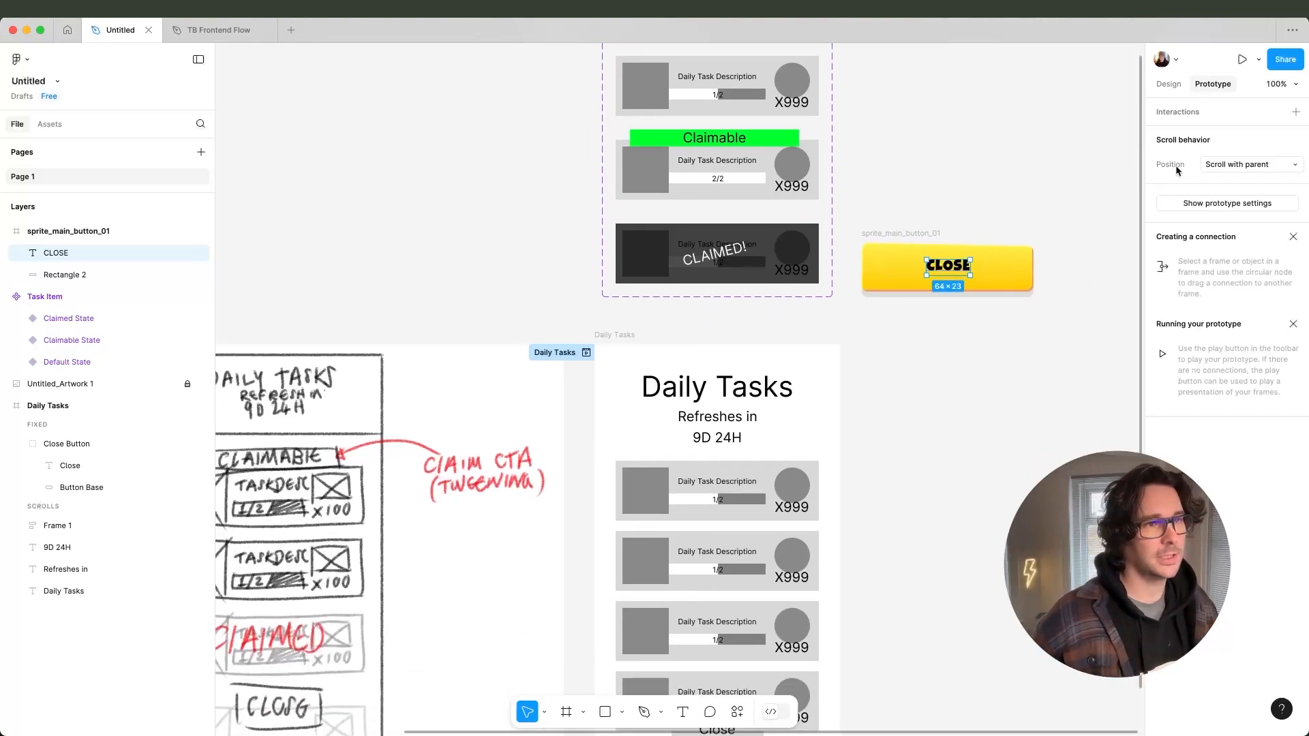
{"action": "left_click", "coordinate": [1168, 84]}
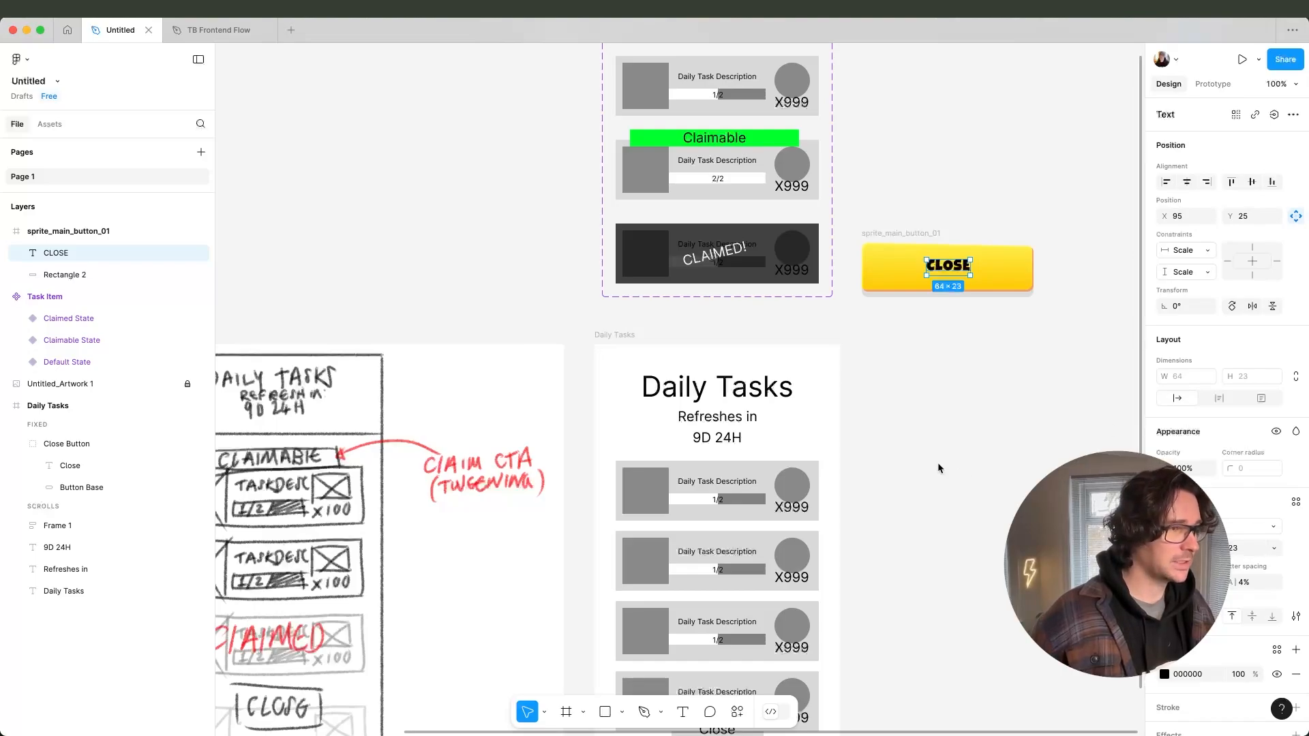
{"action": "scroll", "coordinate": [939, 462], "scroll_direction": "up", "scroll_amount": 3}
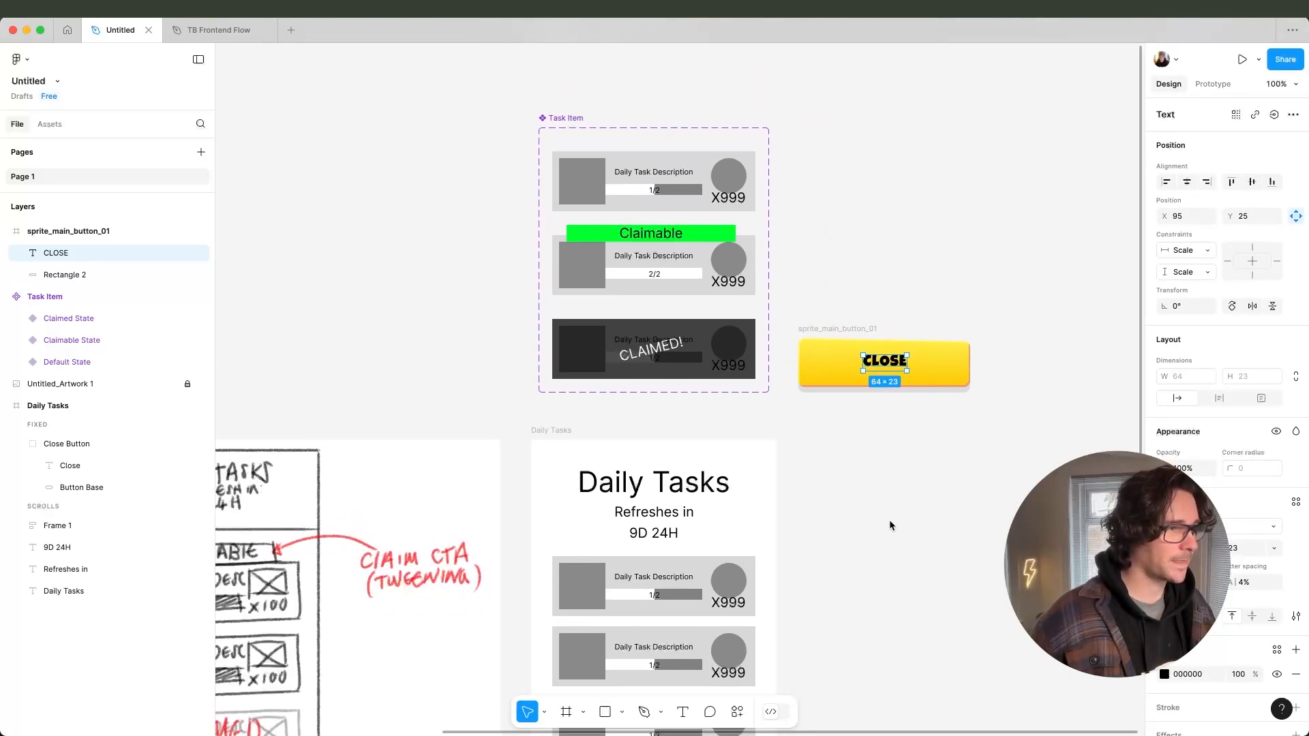
{"action": "left_click", "coordinate": [849, 478]}
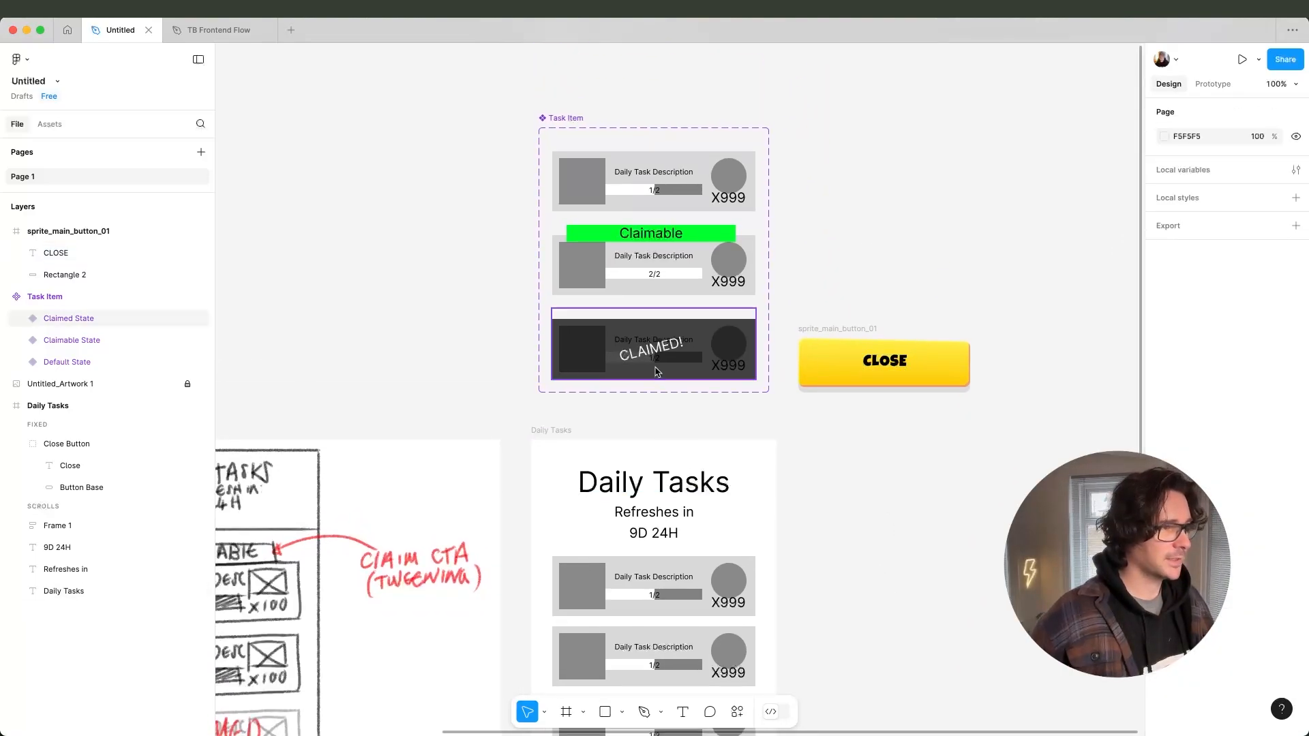
{"action": "scroll", "coordinate": [688, 469], "scroll_direction": "down", "scroll_amount": 5}
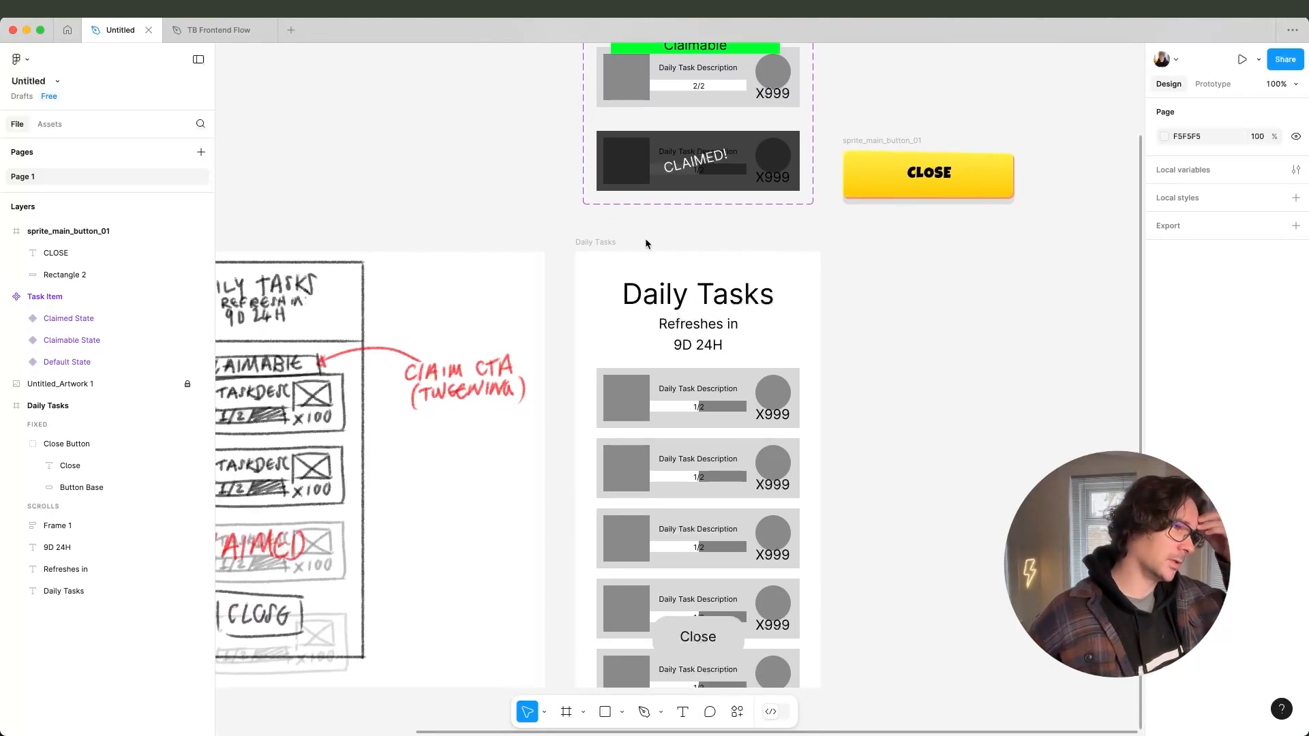
{"action": "left_click", "coordinate": [613, 243]}
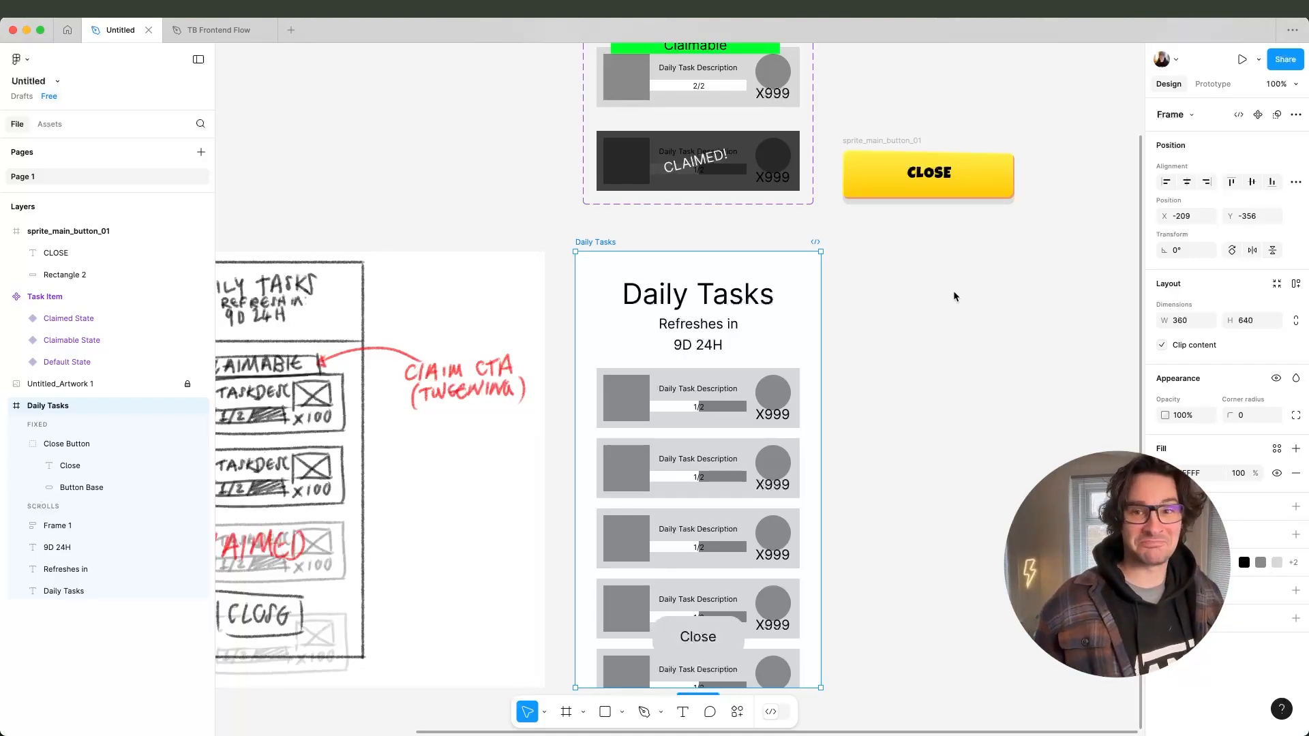
{"action": "scroll", "coordinate": [948, 279], "scroll_direction": "down", "scroll_amount": 2}
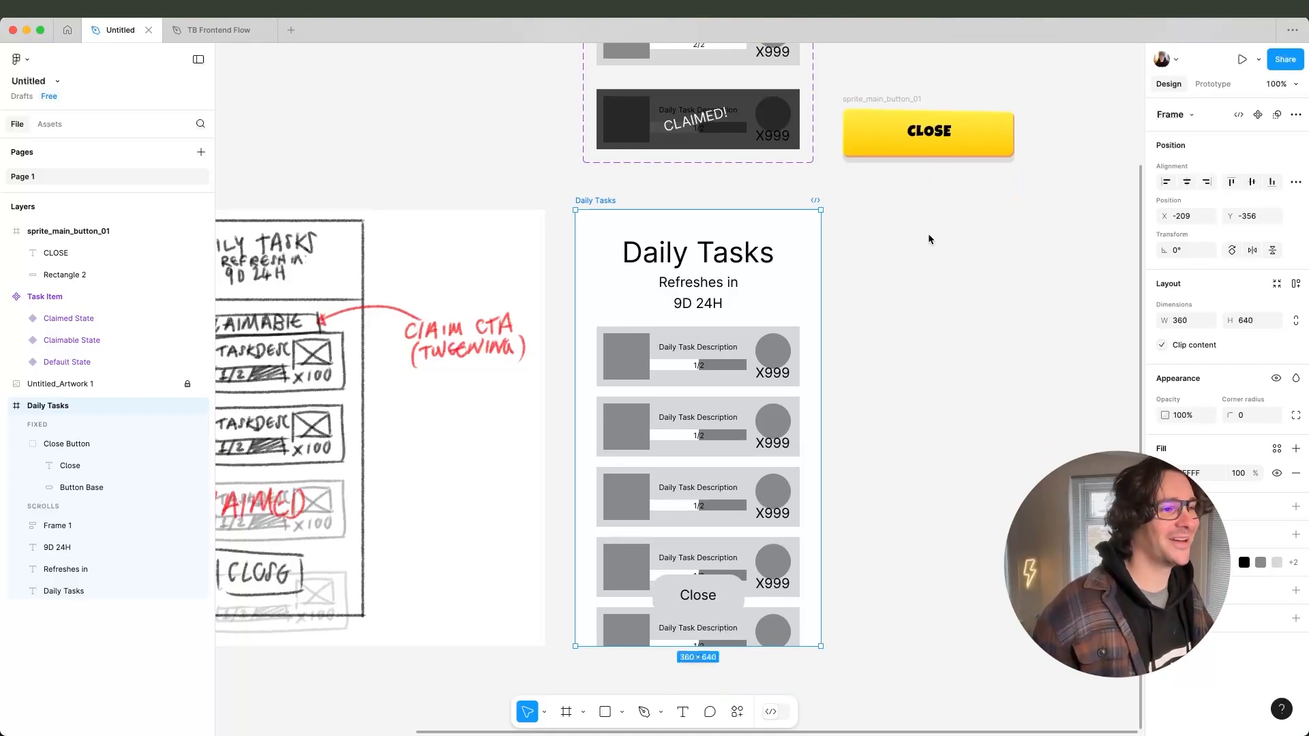
{"action": "left_click", "coordinate": [903, 319]}
{"action": "middle_click_drag", "start_coordinate": [904, 279], "coordinate": [737, 462]}
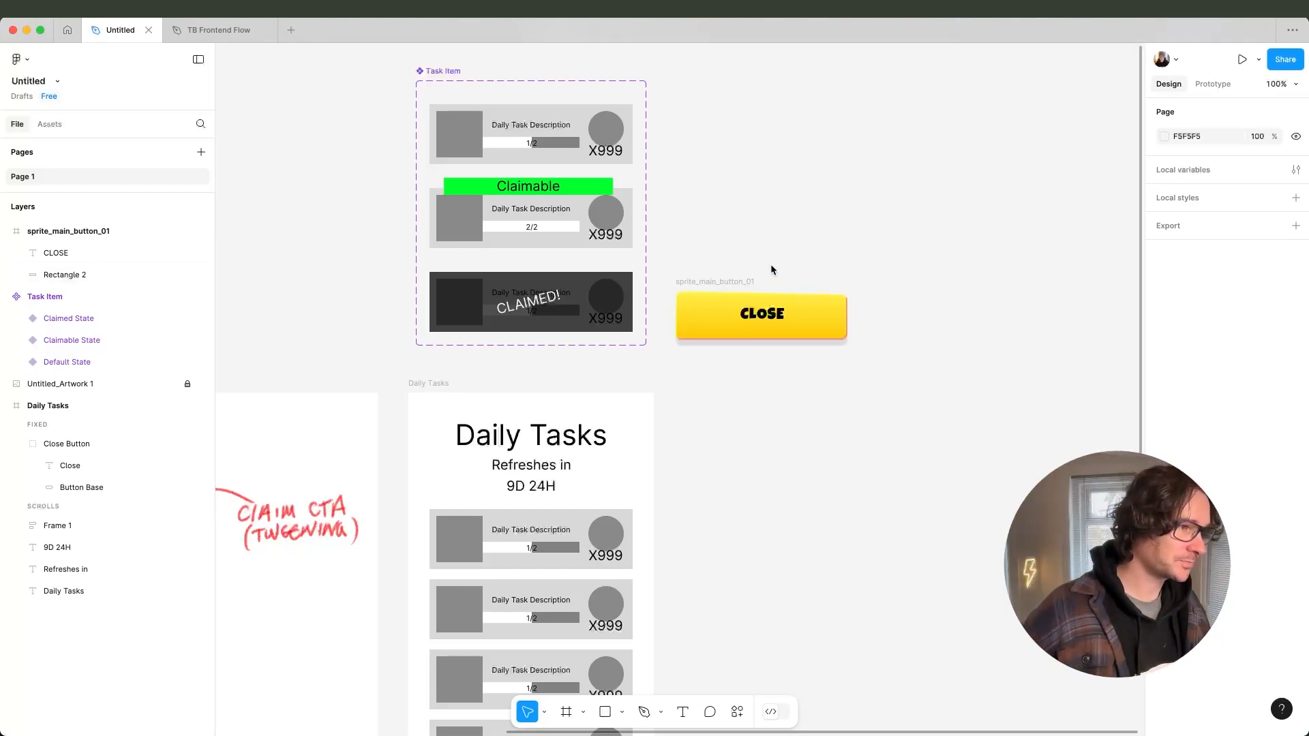
{"action": "scroll", "coordinate": [787, 372], "scroll_direction": "down", "scroll_amount": 5}
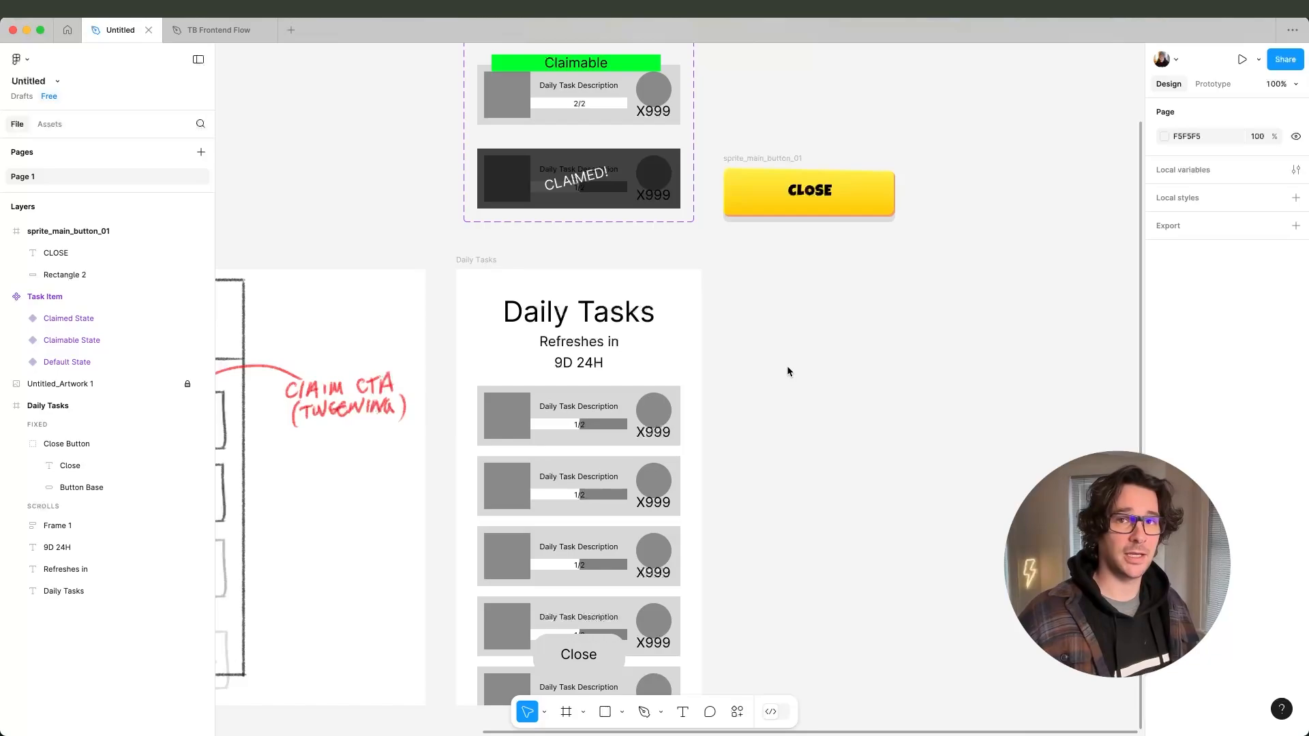
Switch to Unity and hide the gizmos in the Scene view.
{"action": "key", "text": "super+Tab"}
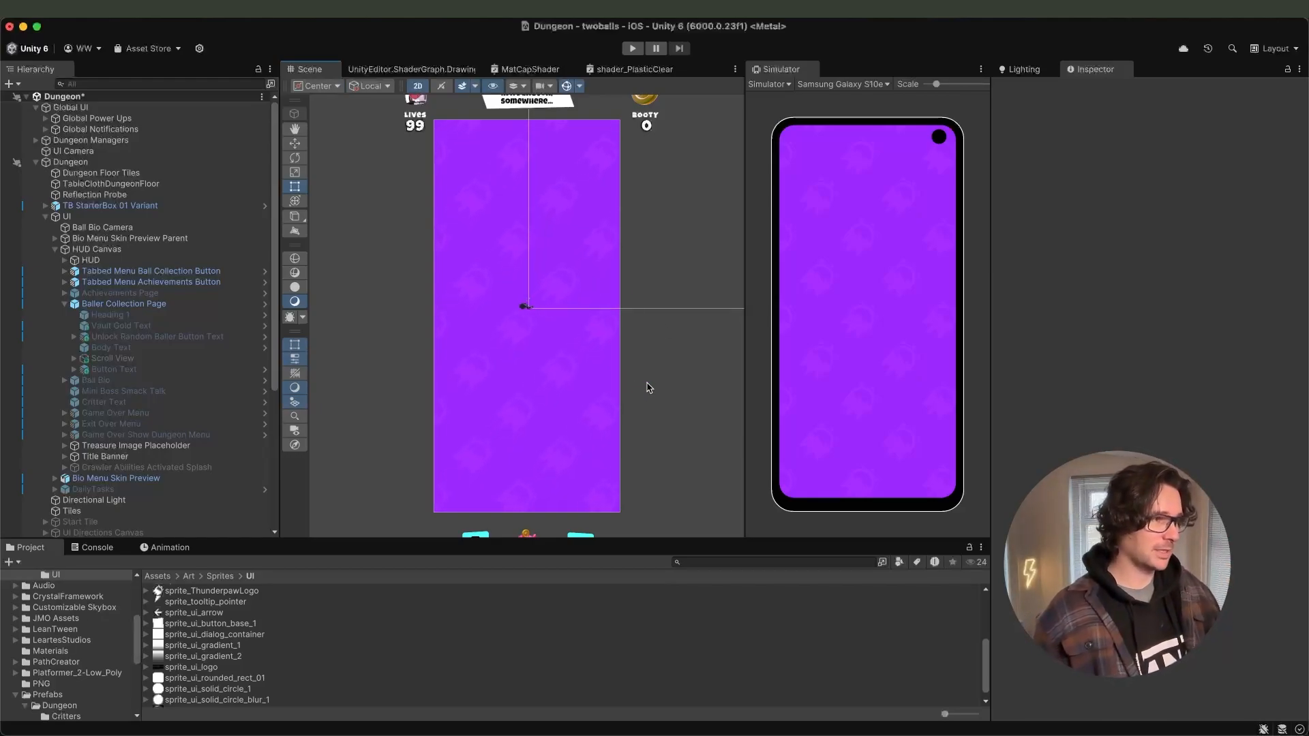
{"action": "left_click", "coordinate": [567, 88]}
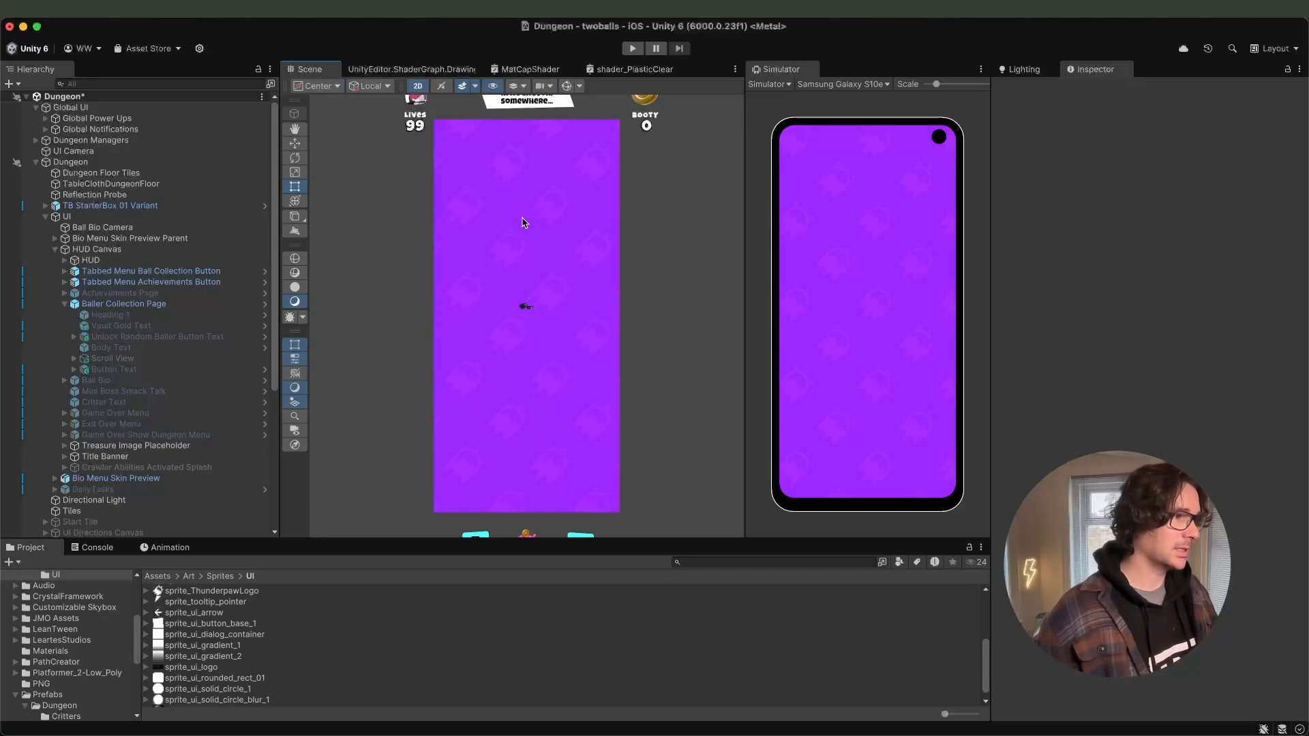
Move the purple Baller Collection Page sideways clear of the HUD, to a Left offset of about 1471.
{"action": "left_click", "coordinate": [482, 210]}
{"action": "left_click_drag", "start_coordinate": [477, 277], "coordinate": [663, 258]}
{"action": "middle_click_drag", "start_coordinate": [665, 257], "coordinate": [478, 274]}
{"action": "left_click_drag", "start_coordinate": [501, 269], "coordinate": [579, 263]}
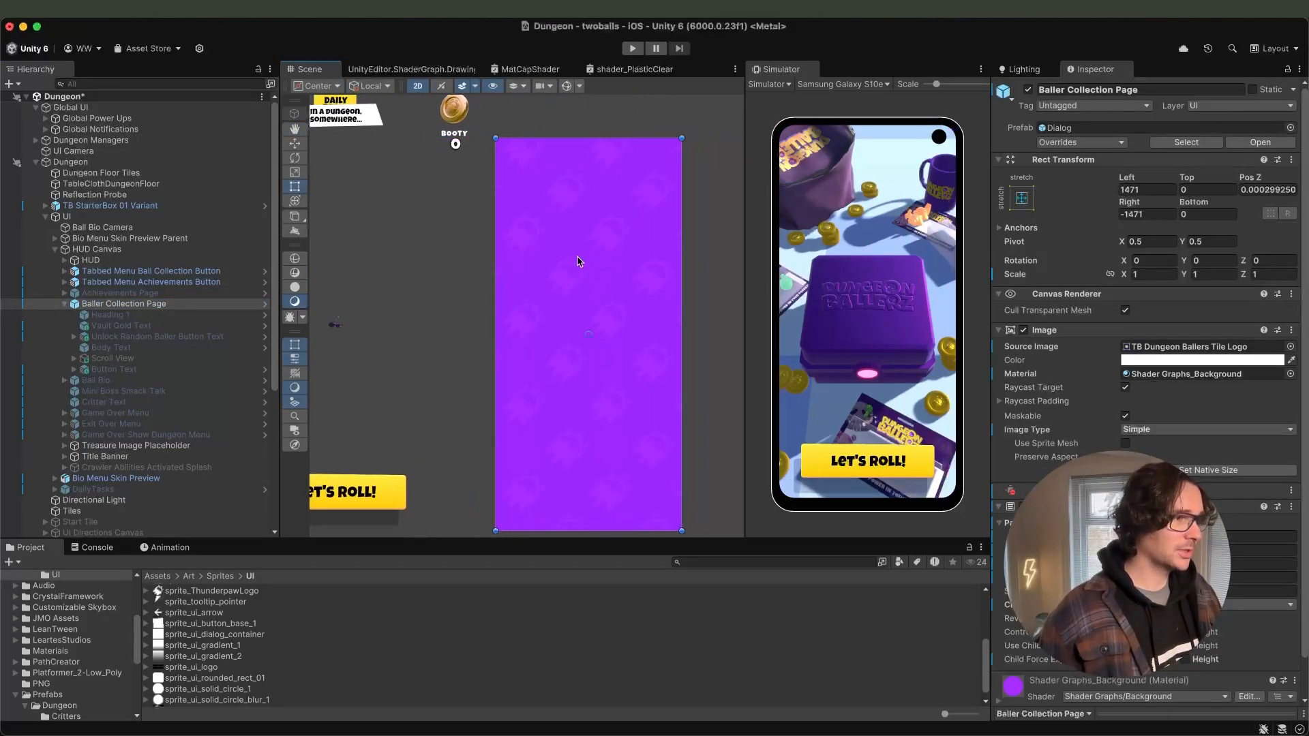
Capture the unselected purple patterned page in the Scene view as a screenshot and switch back to Figma.
{"action": "left_click", "coordinate": [709, 262]}
{"action": "scroll", "coordinate": [713, 276], "scroll_direction": "down", "scroll_amount": 1}
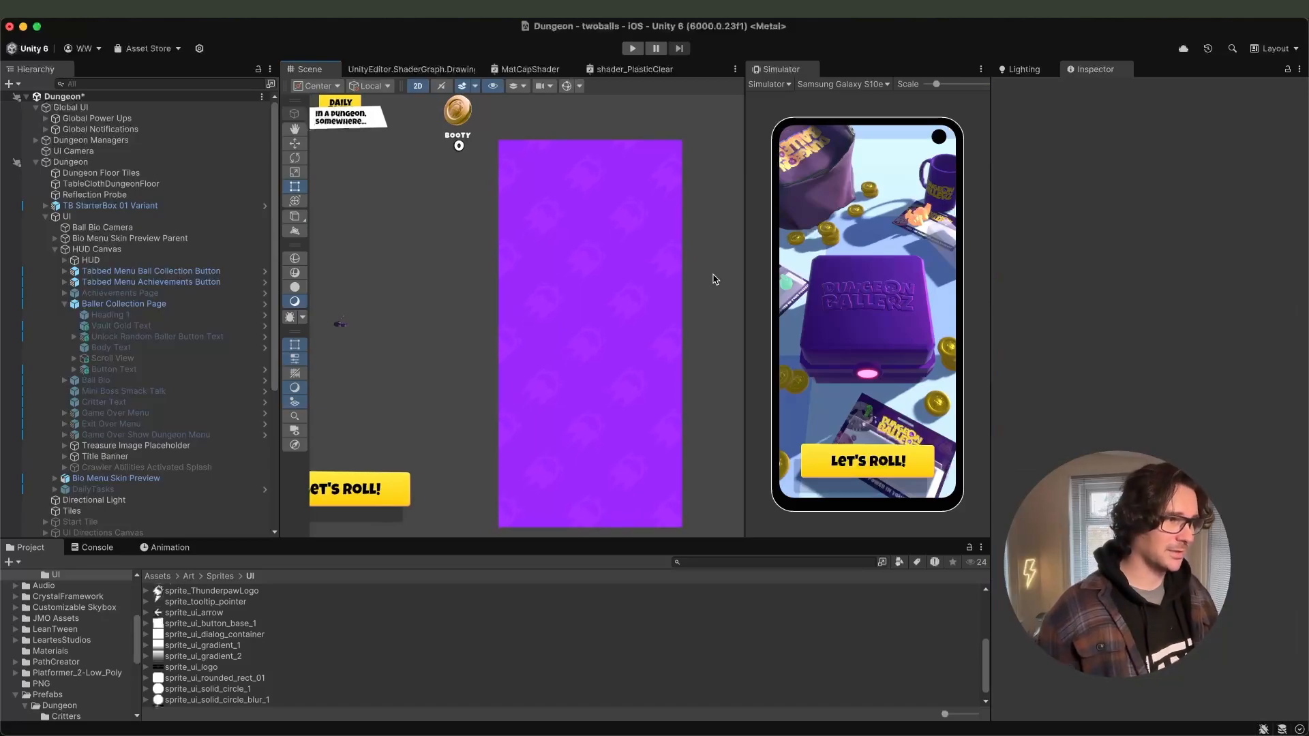
{"action": "middle_click_drag", "start_coordinate": [714, 280], "coordinate": [717, 246]}
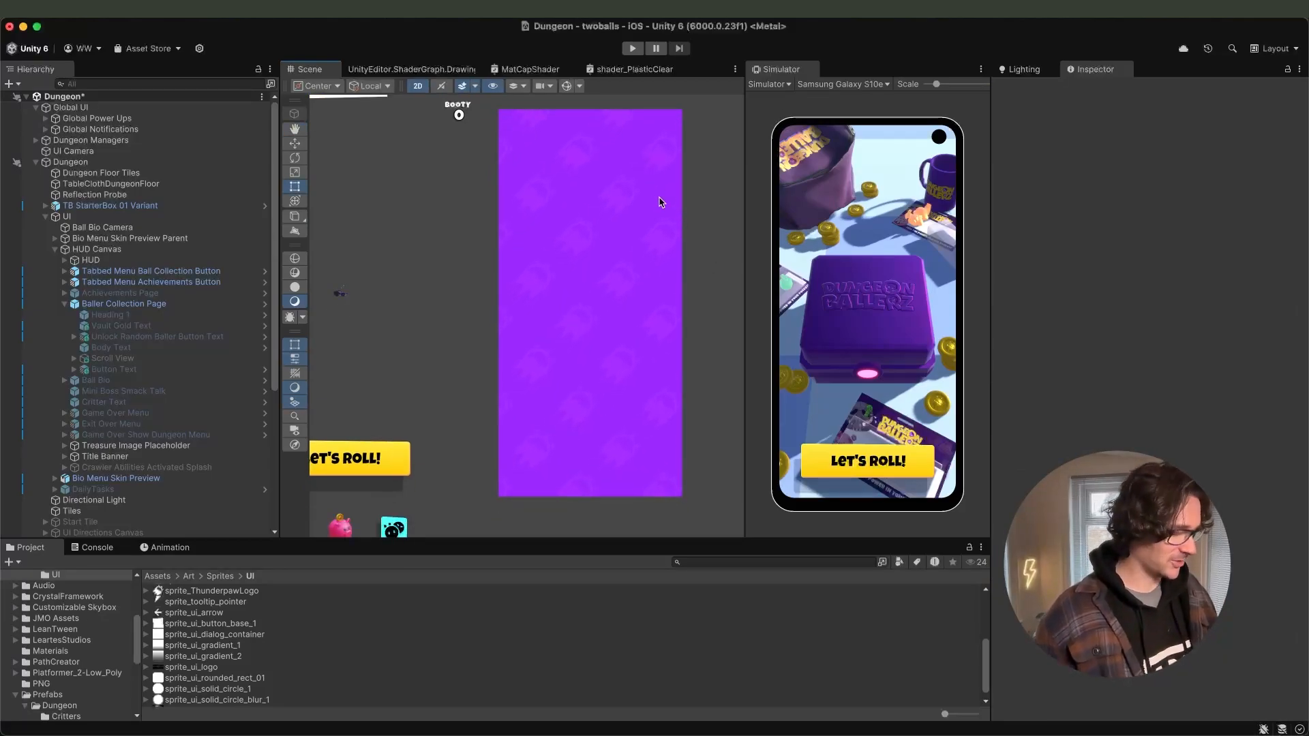
{"action": "key", "text": "super+Tab"}
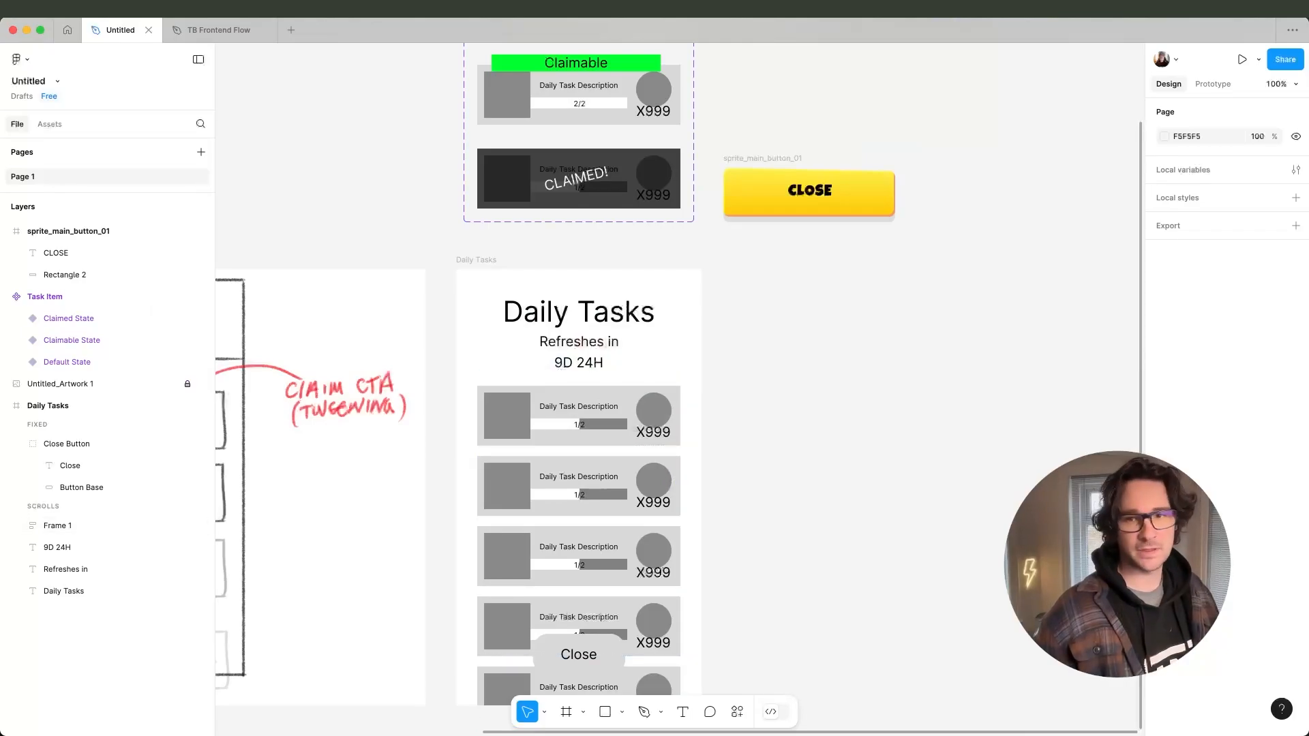
{"action": "left_click_drag", "start_coordinate": [725, 468], "coordinate": [539, 382]}
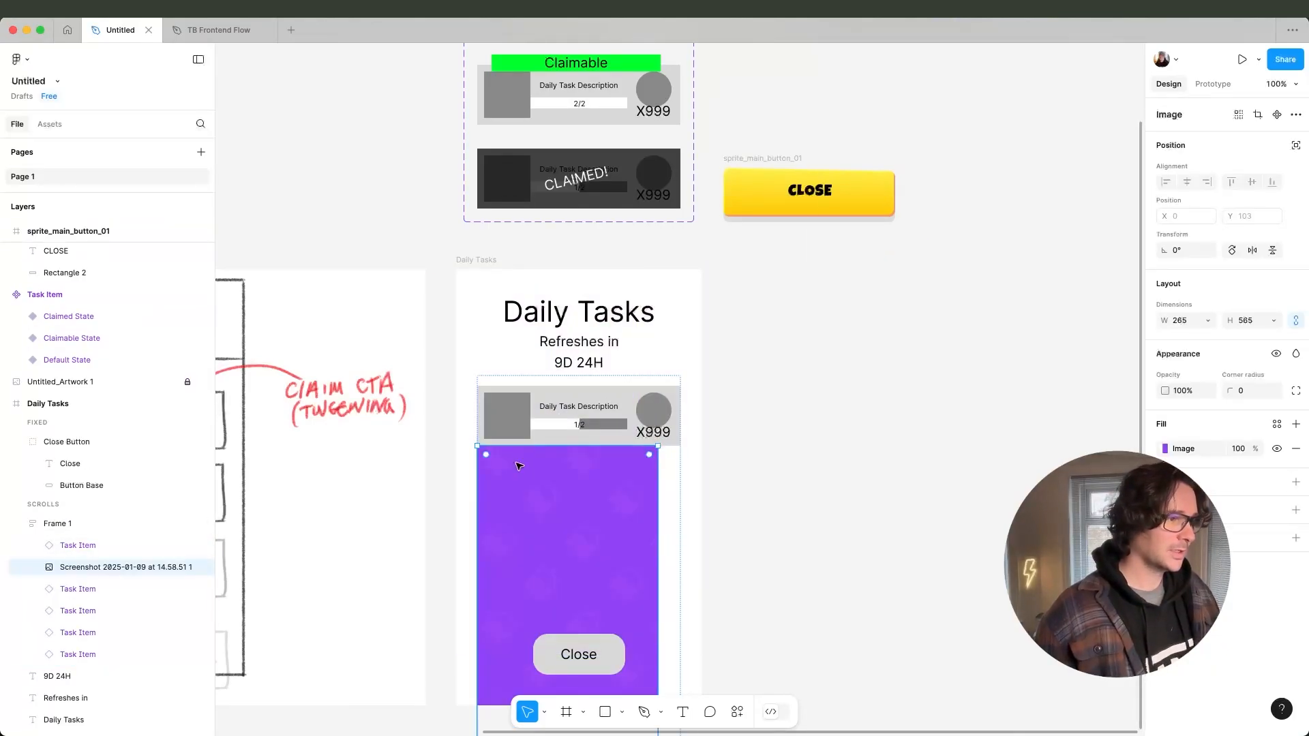
{"action": "key", "text": "super+z"}
{"action": "key", "text": "super+x"}
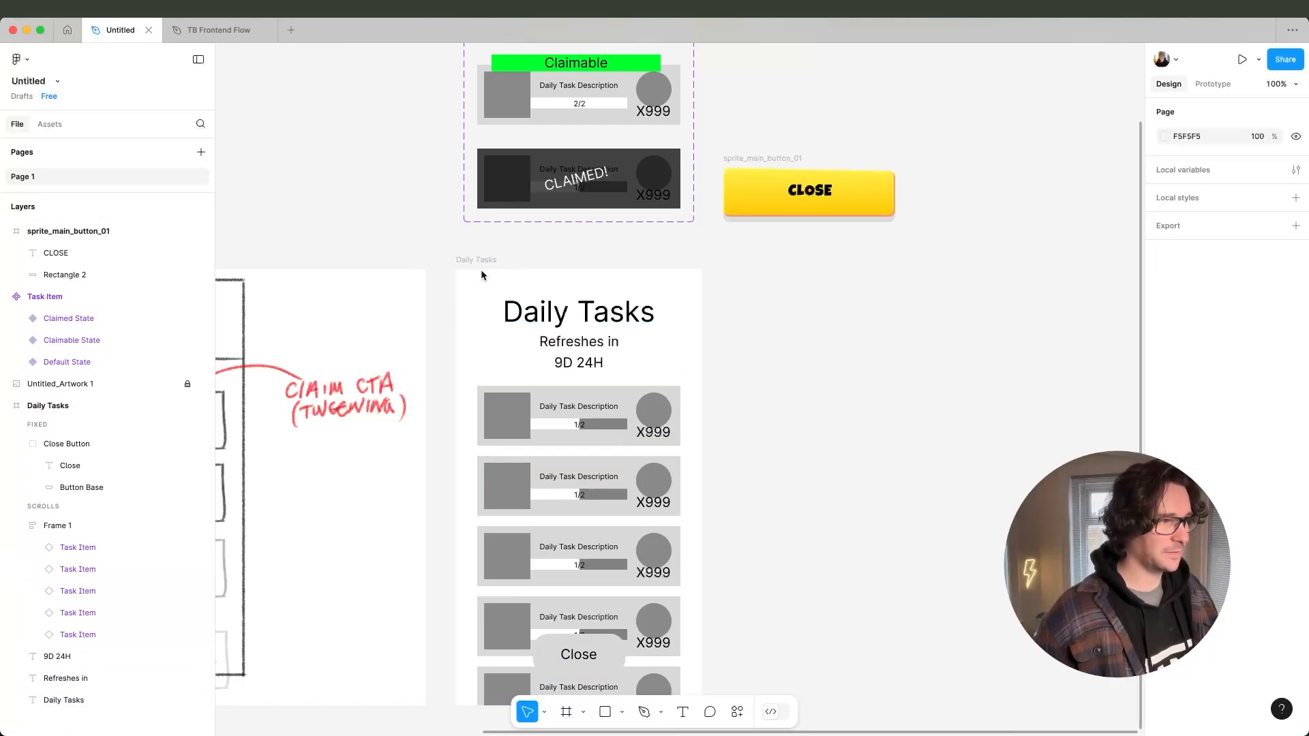
Paste the purple background screenshot directly into the Daily Tasks frame and align it to the frame's origin at X 0, Y 0.
{"action": "left_click", "coordinate": [477, 263]}
{"action": "key", "text": "super+v"}
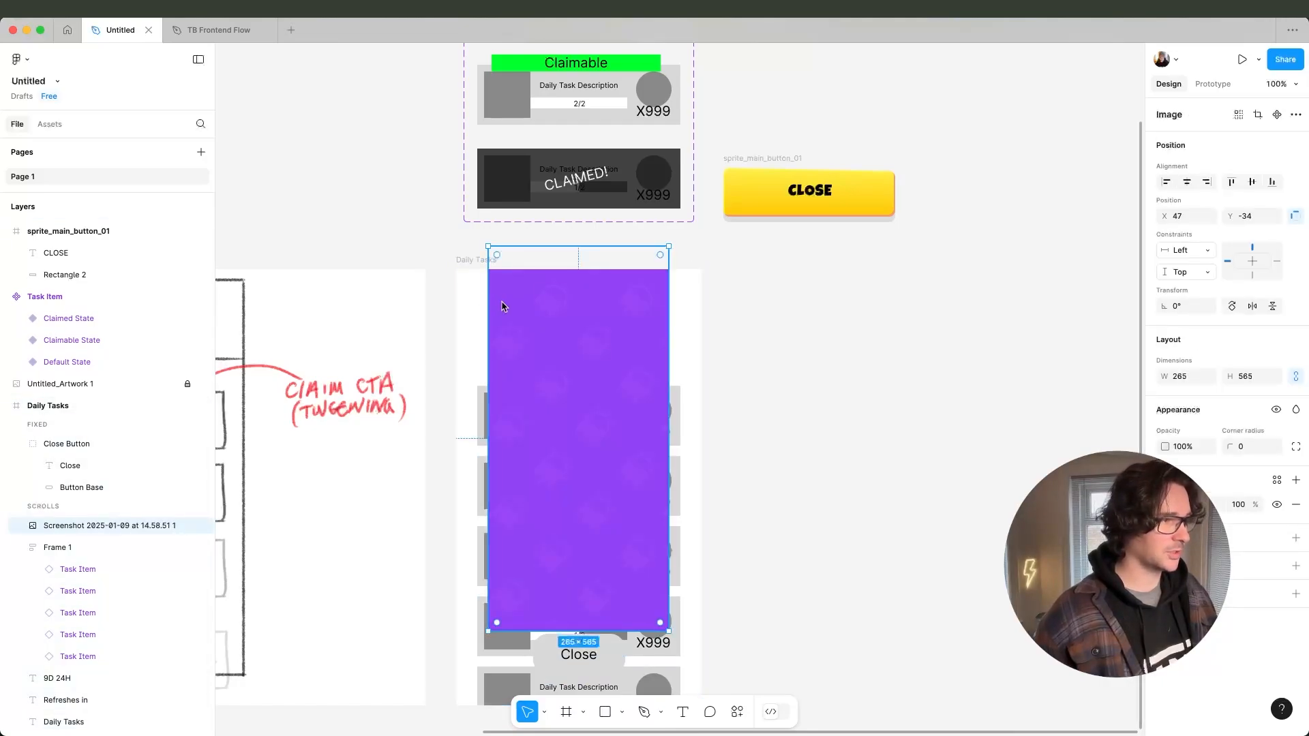
{"action": "left_click_drag", "start_coordinate": [502, 305], "coordinate": [474, 329]}
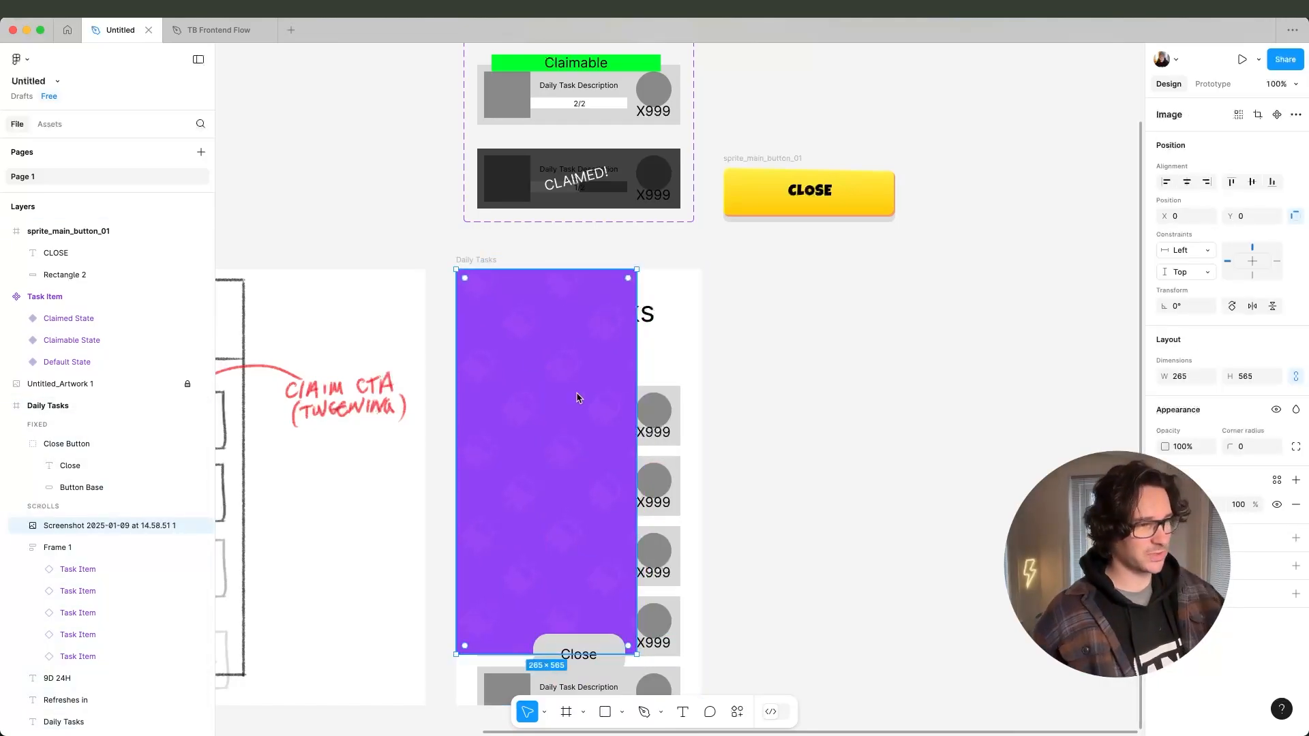
{"action": "scroll", "coordinate": [576, 389], "scroll_direction": "down", "scroll_amount": 2}
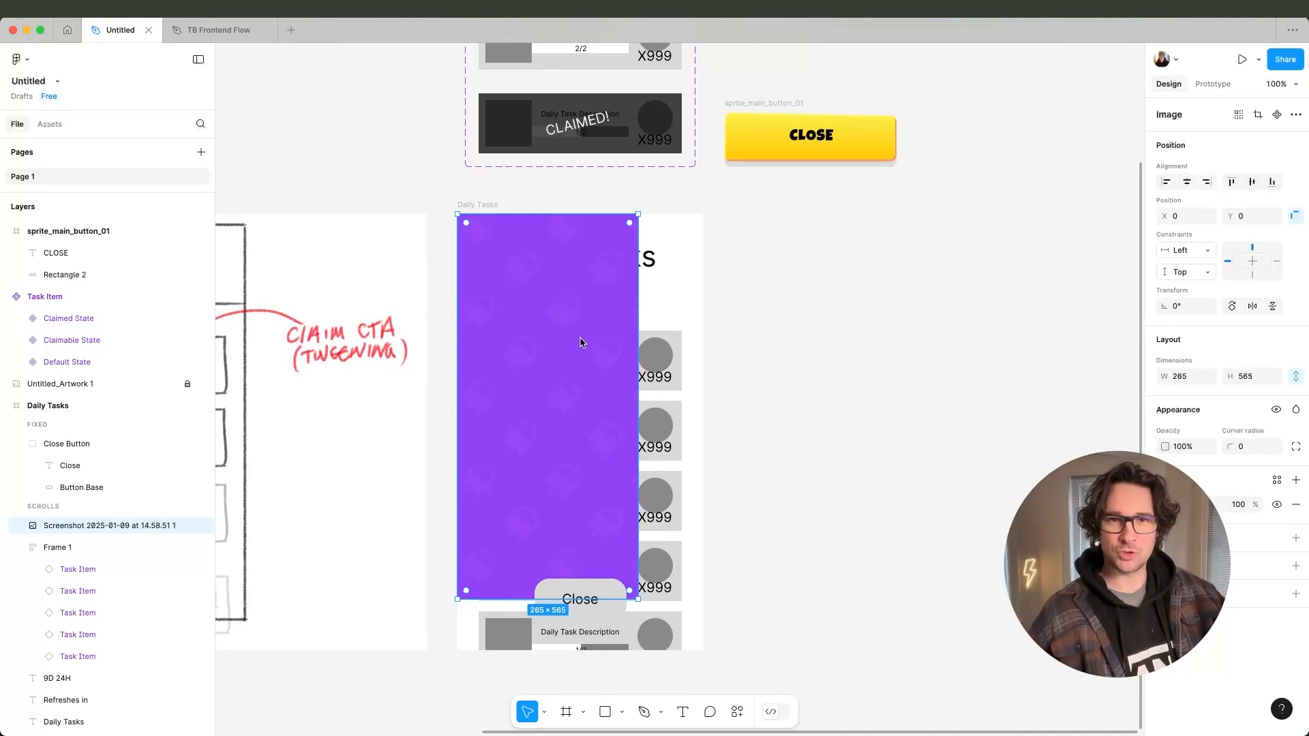
Scale the purple screenshot proportionally to 360 × 768 so it covers the Daily Tasks frame.
{"action": "left_click", "coordinate": [751, 336]}
{"action": "left_click", "coordinate": [608, 353]}
{"action": "scroll", "coordinate": [648, 420], "scroll_direction": "down", "scroll_amount": 3}
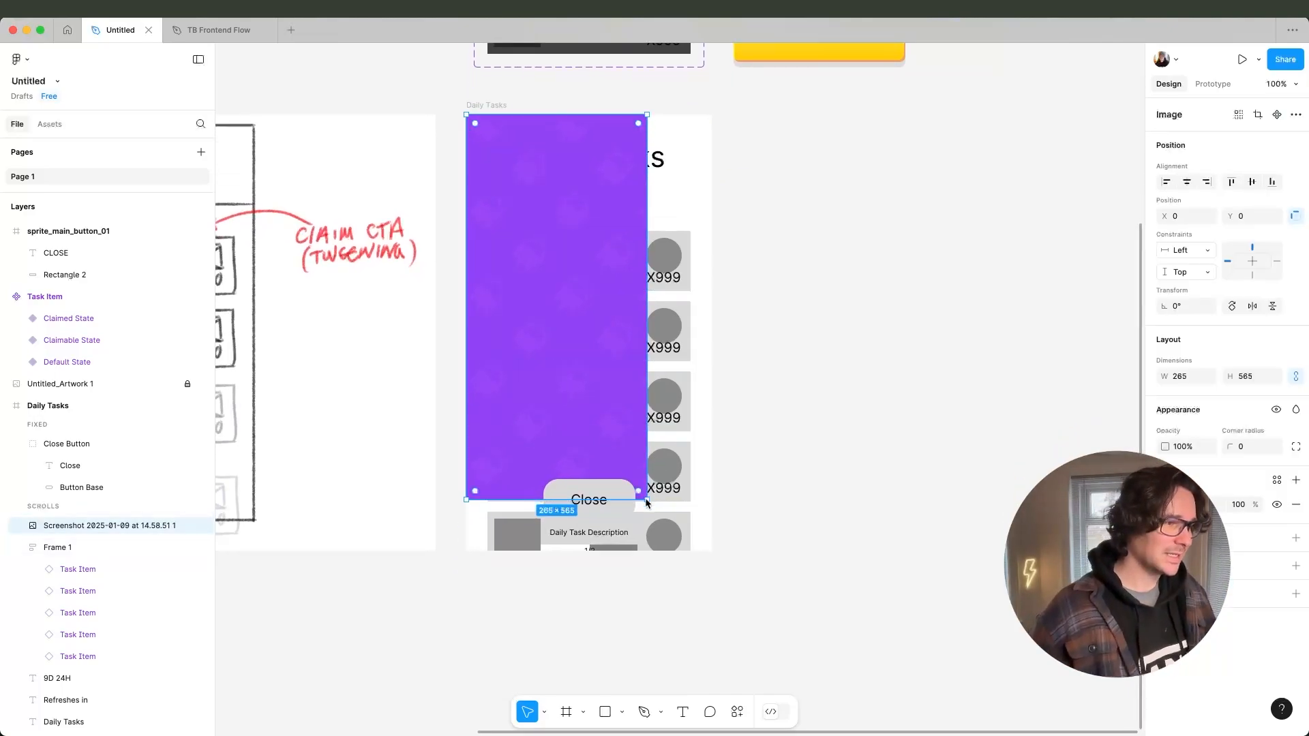
{"action": "left_click_drag", "start_coordinate": [647, 503], "coordinate": [712, 586]}
{"action": "left_click", "coordinate": [782, 538]}
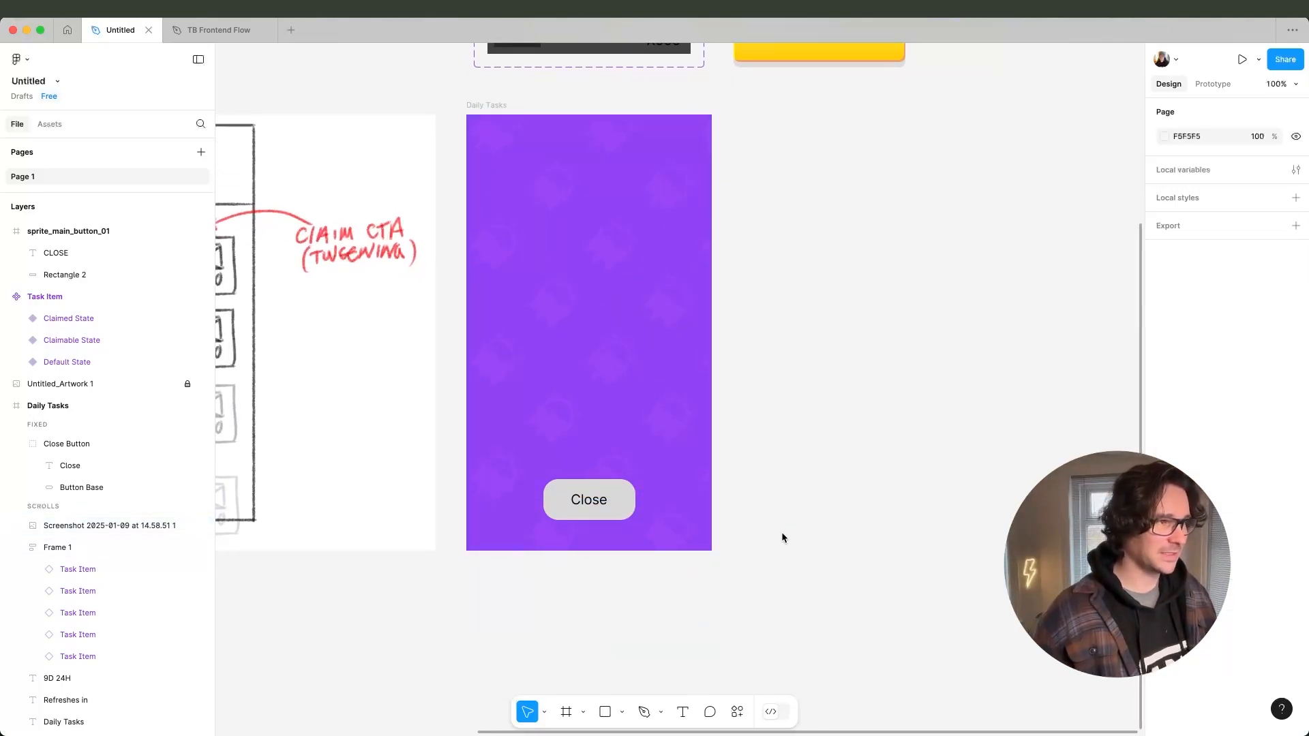
{"action": "scroll", "coordinate": [733, 440], "scroll_direction": "up", "scroll_amount": 1}
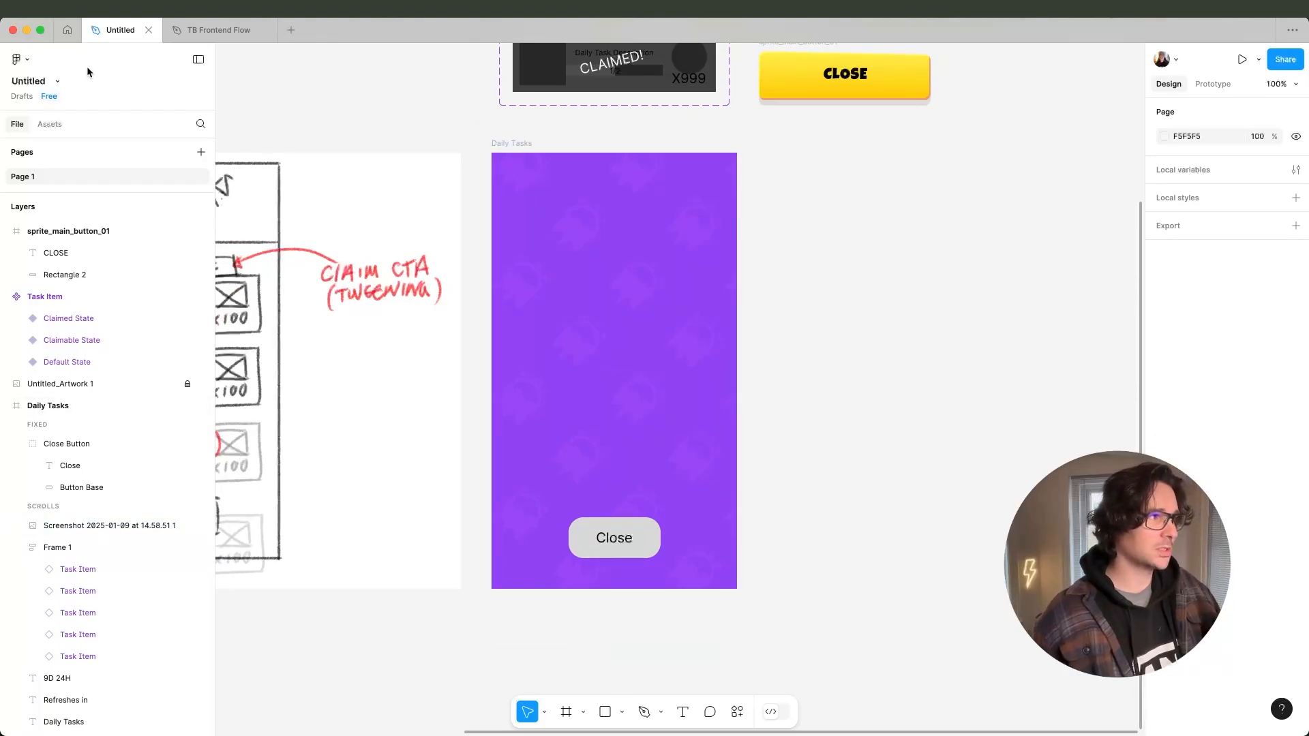
Open the Squad Busters Looping Animated Scrolling draft and copy the TB Dungeon Ballers Tile BG image from the default button.
{"action": "left_click", "coordinate": [67, 30]}
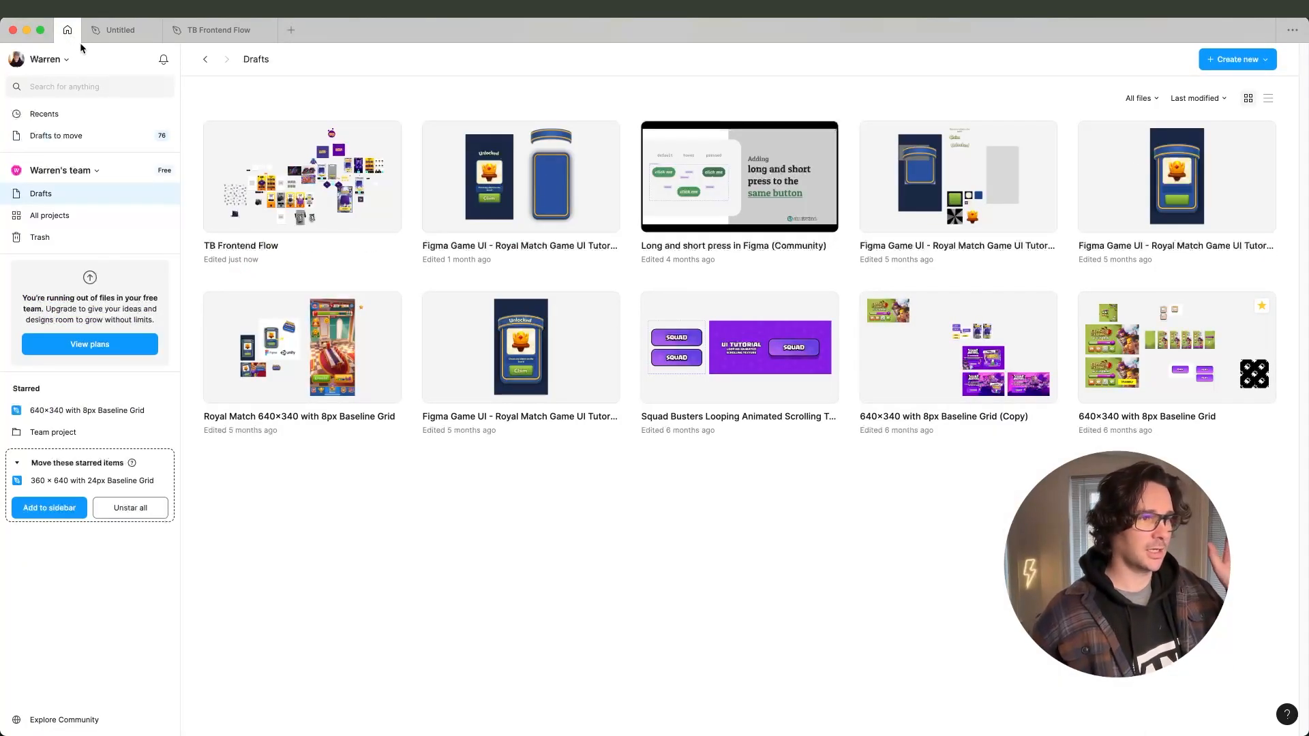
{"action": "left_click", "coordinate": [727, 376]}
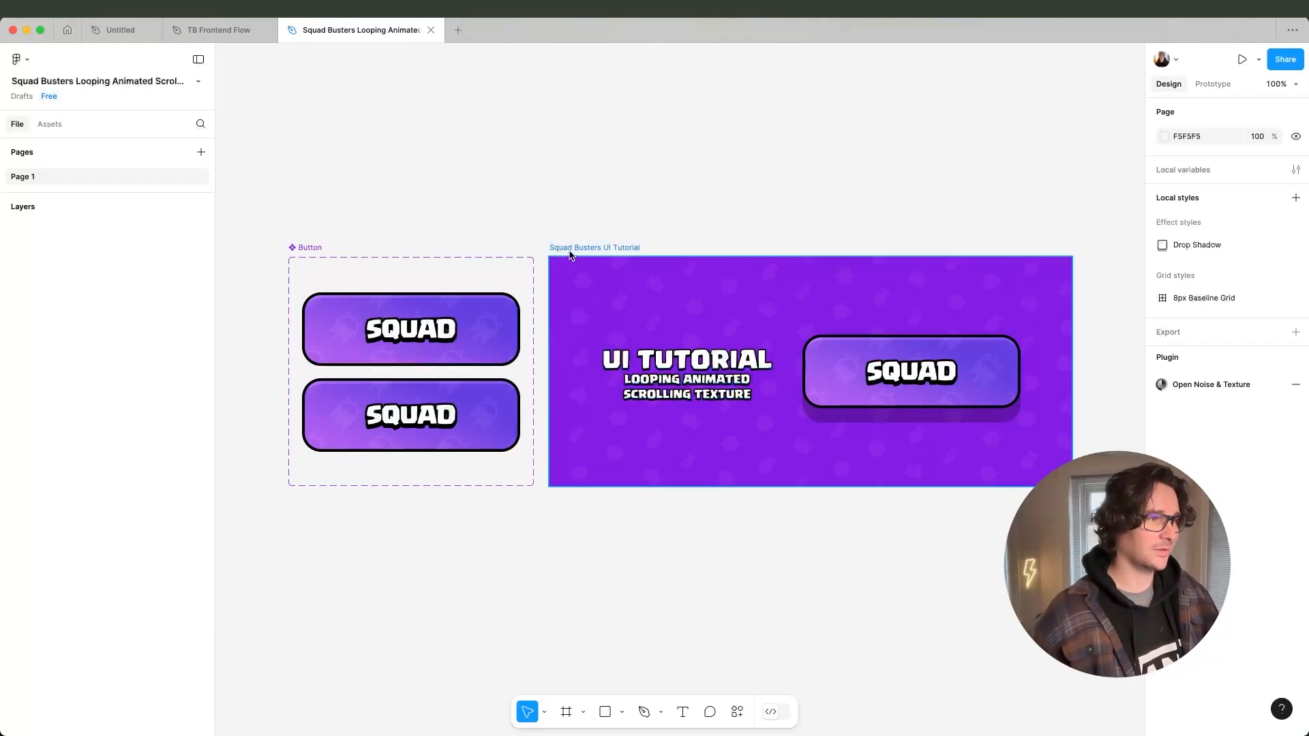
{"action": "left_click", "coordinate": [590, 293]}
{"action": "left_click", "coordinate": [326, 326], "text": "super"}
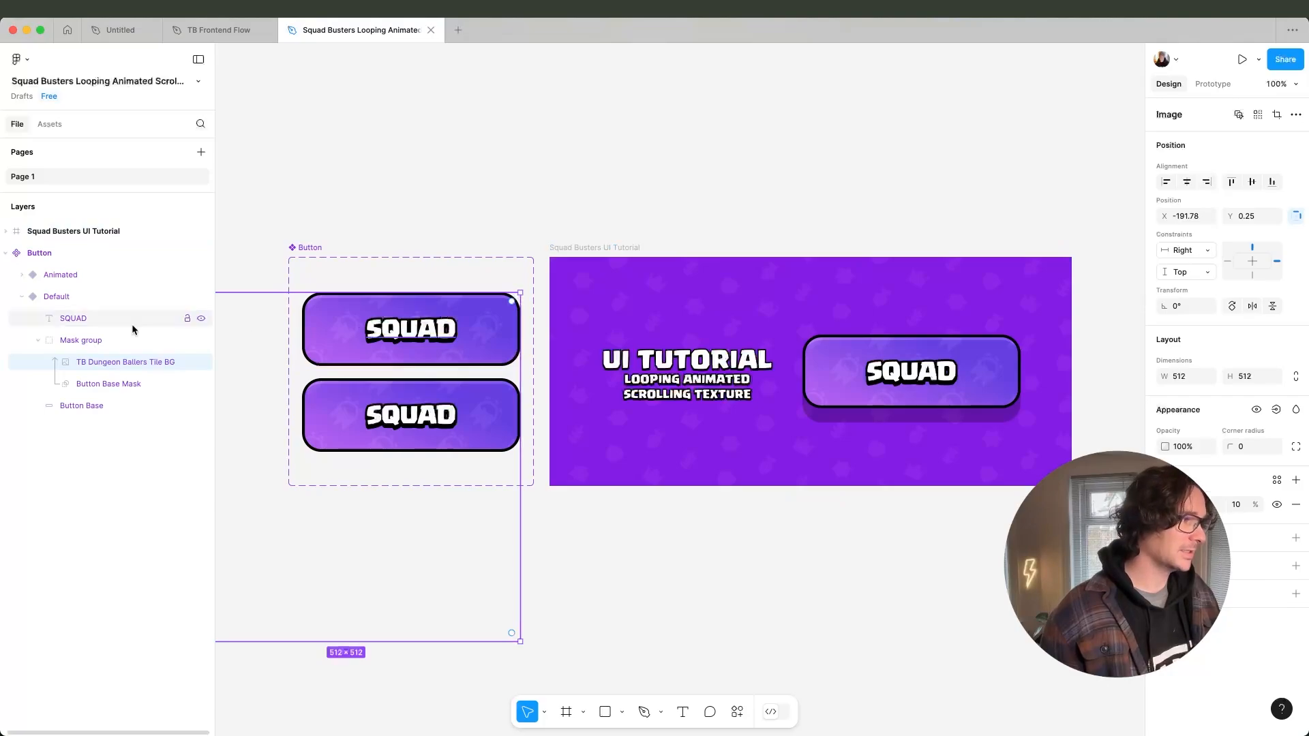
{"action": "left_click", "coordinate": [200, 363]}
{"action": "left_click", "coordinate": [197, 362]}
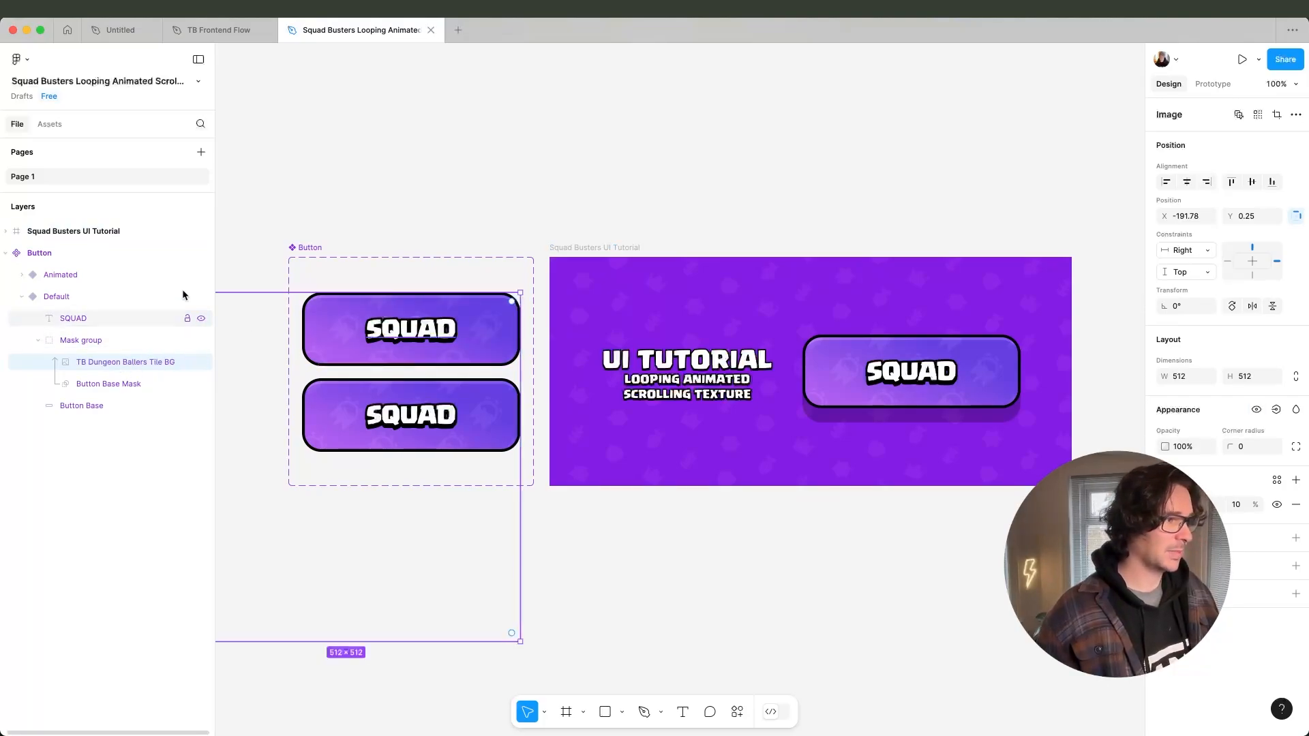
Paste the tile pattern image into the Untitled file's Daily Tasks frame and hide the purple screenshot layer.
{"action": "left_click", "coordinate": [140, 32]}
{"action": "left_click", "coordinate": [649, 442]}
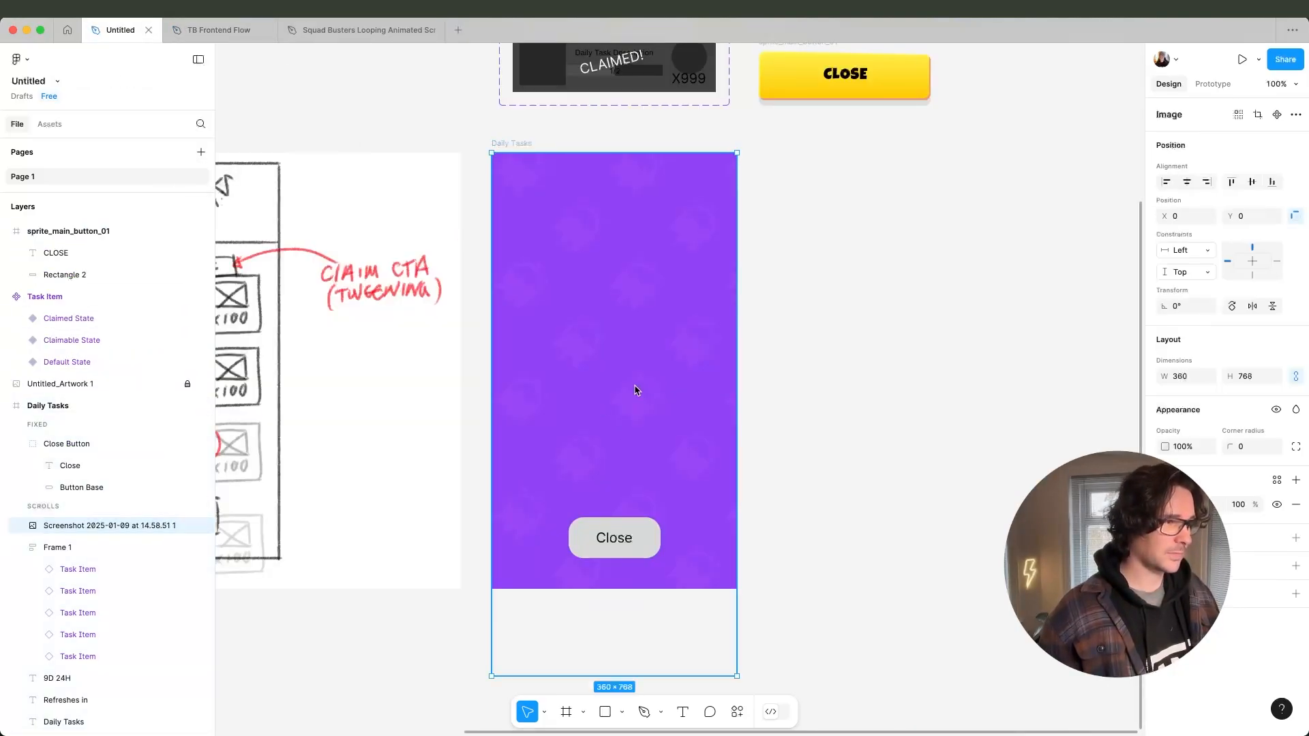
{"action": "key", "text": "ctrl+v"}
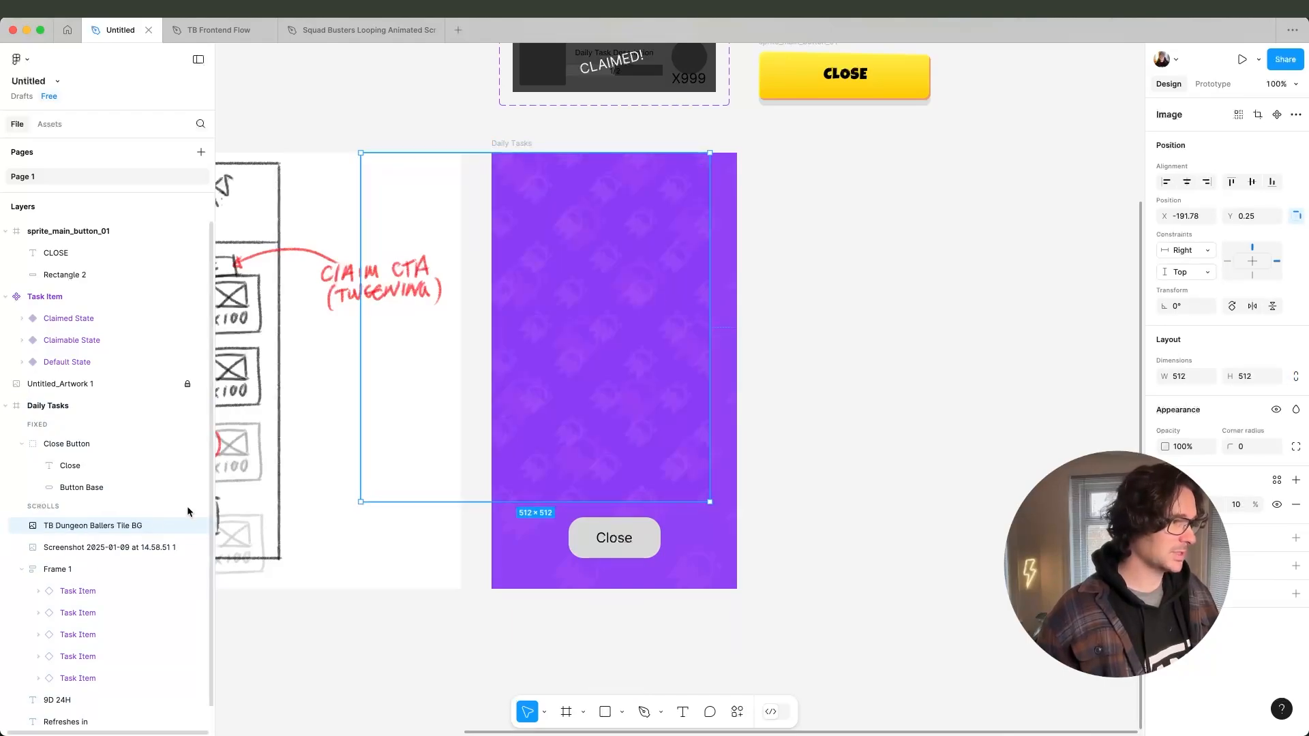
{"action": "left_click", "coordinate": [201, 548]}
Enlarge the tile pattern to about 638 × 639 at Y 0 to span the frame's height, and select the Daily Tasks frame.
{"action": "left_click_drag", "start_coordinate": [535, 232], "coordinate": [575, 229]}
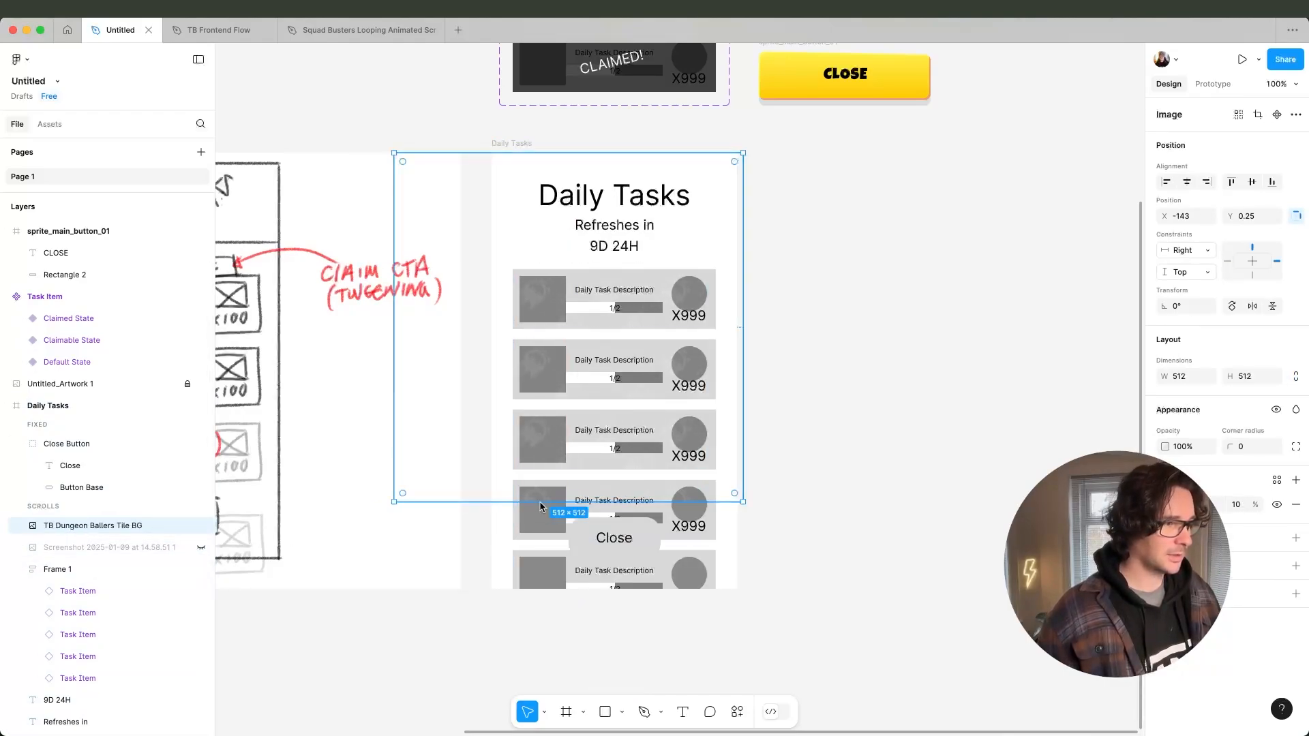
{"action": "left_click_drag", "start_coordinate": [540, 498], "coordinate": [518, 590], "text": "shift"}
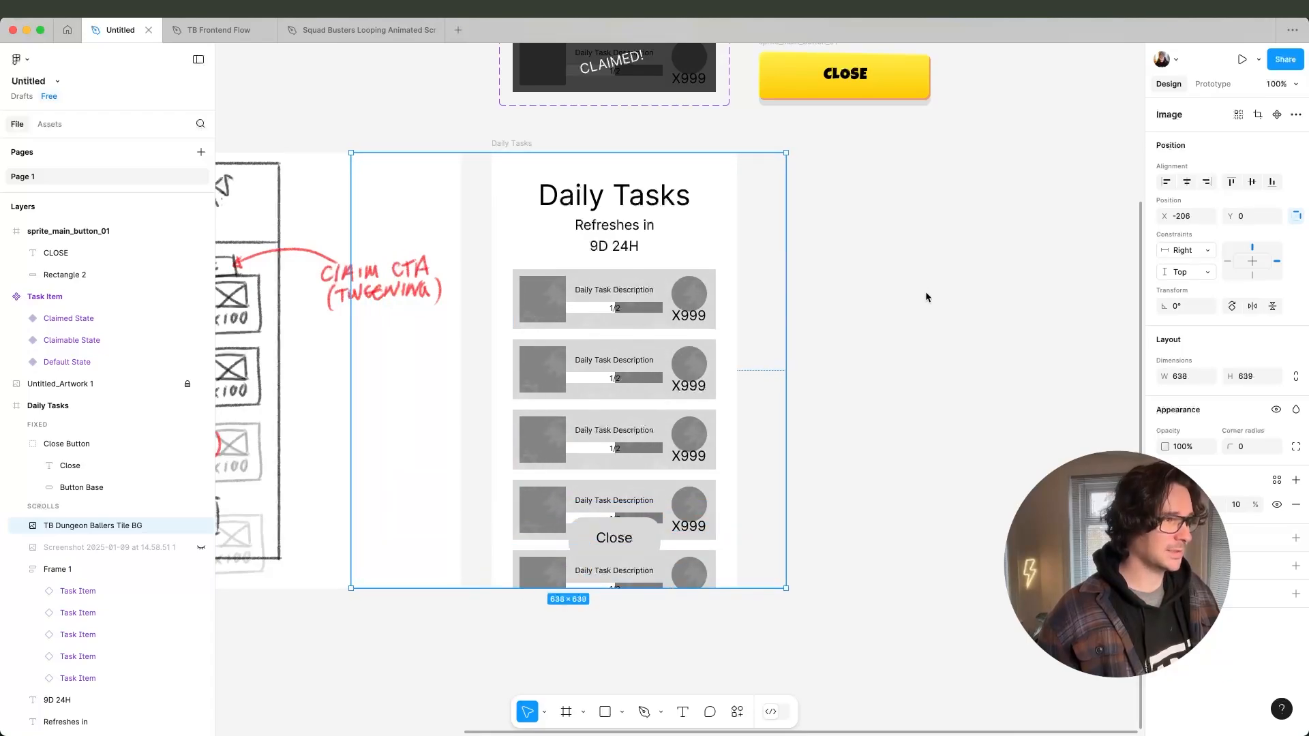
{"action": "left_click", "coordinate": [566, 133]}
{"action": "left_click", "coordinate": [512, 143]}
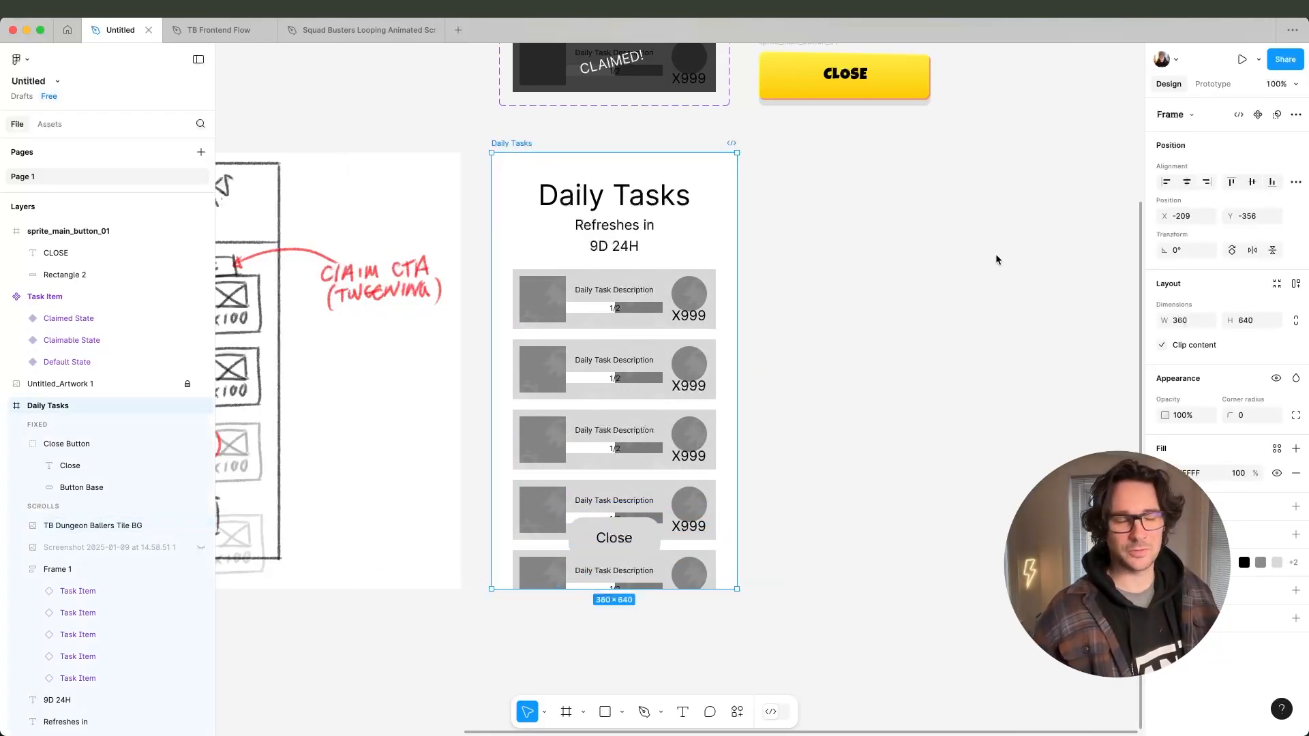
Switch to the Unity project, select the Baller Collection Page and open its Shader Graphs_Background material.
{"action": "left_click", "coordinate": [366, 30]}
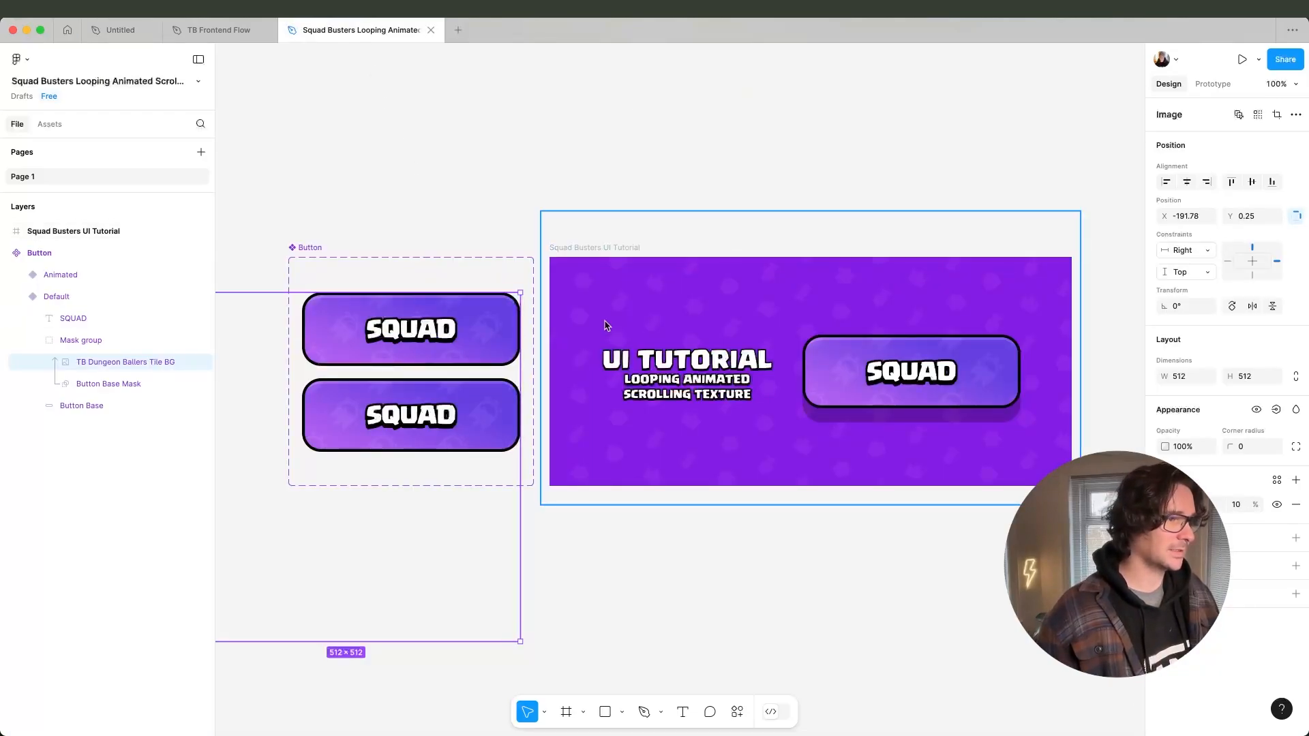
{"action": "key", "text": "super+Tab"}
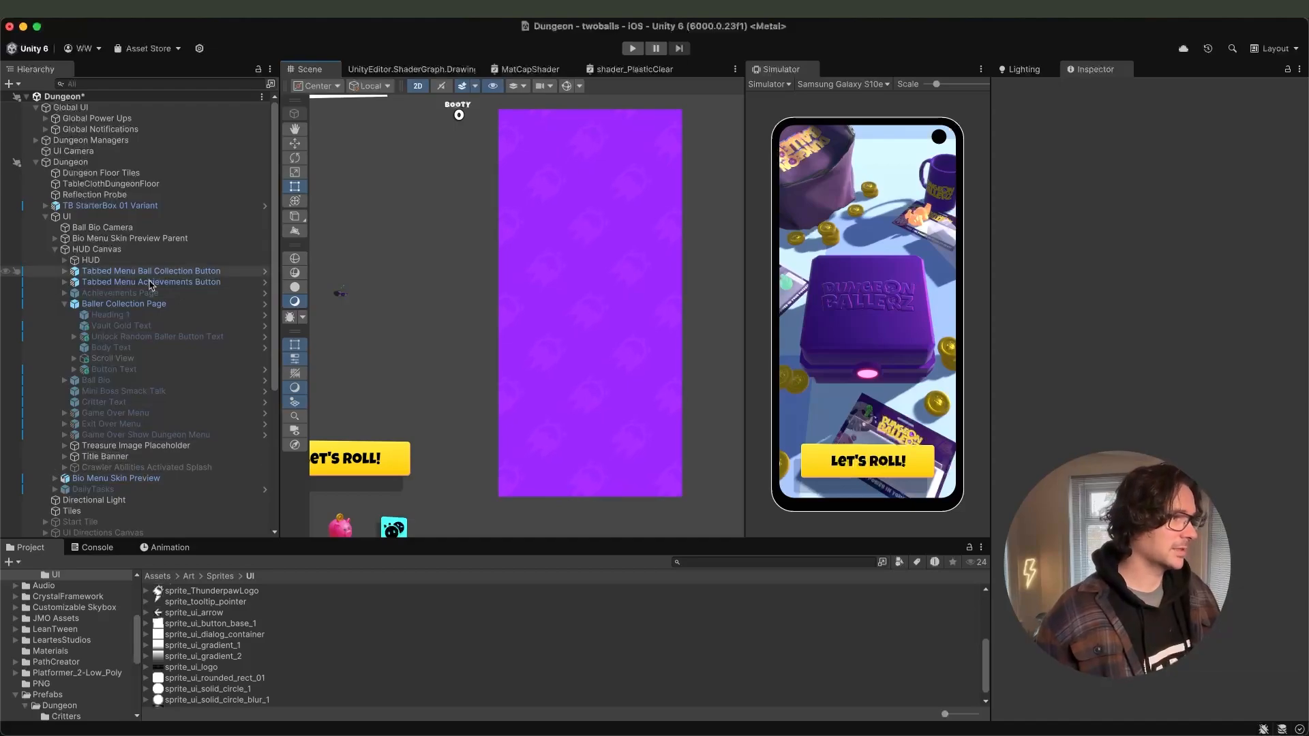
{"action": "left_click", "coordinate": [140, 304]}
{"action": "left_click", "coordinate": [1197, 374]}
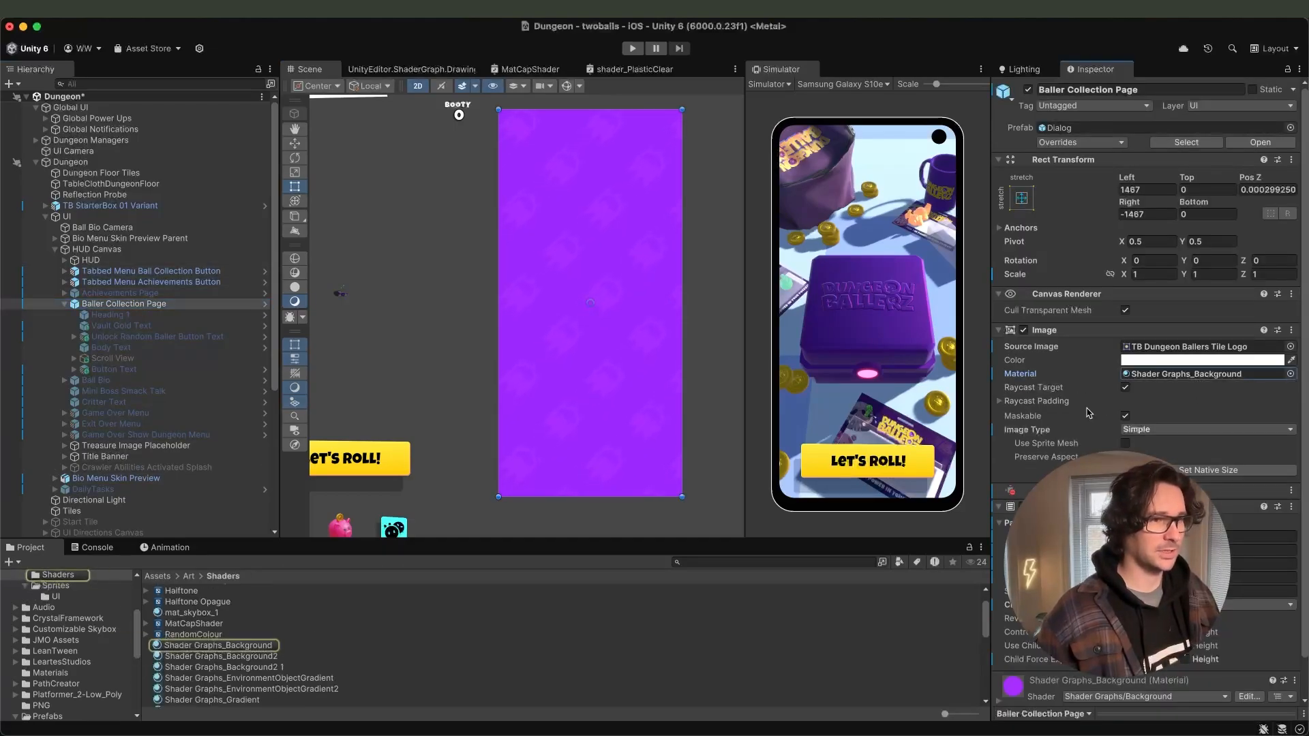
{"action": "left_click", "coordinate": [256, 645]}
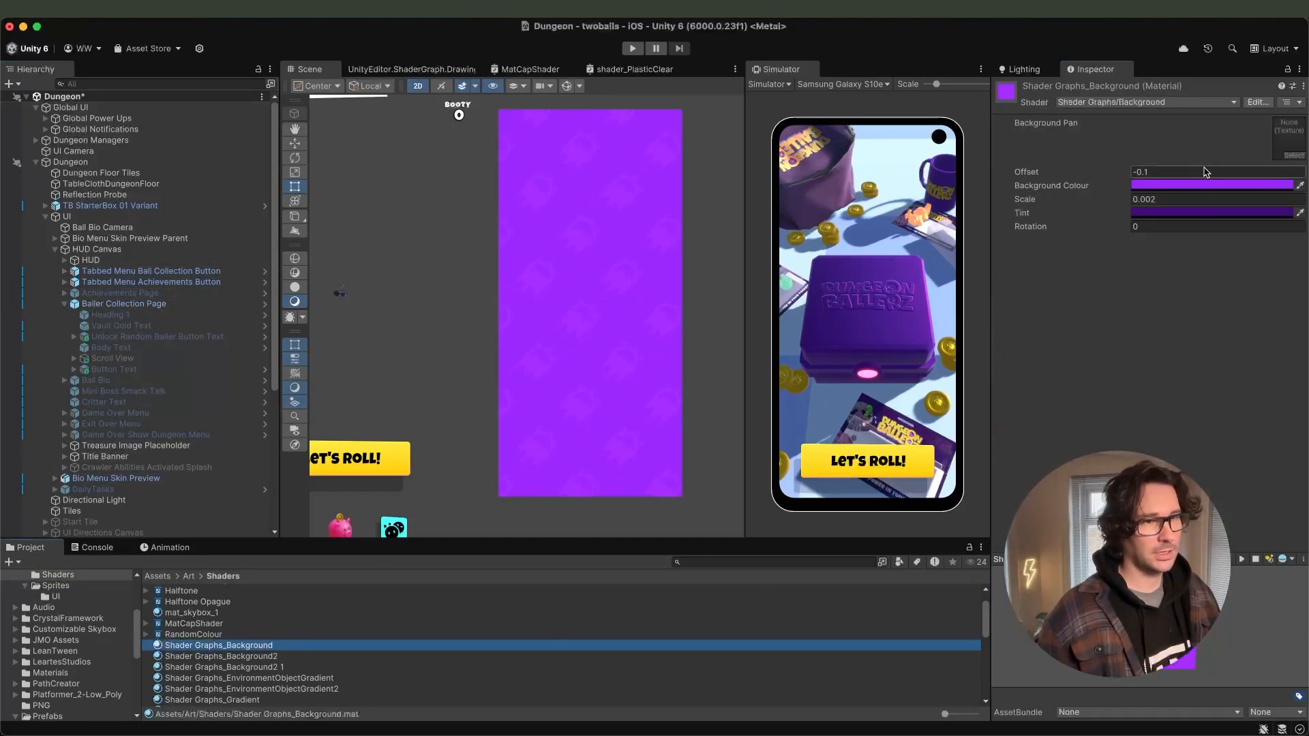
Open the material's Background Colour and copy its hexadecimal value 9C2AFF.
{"action": "left_click", "coordinate": [1159, 185]}
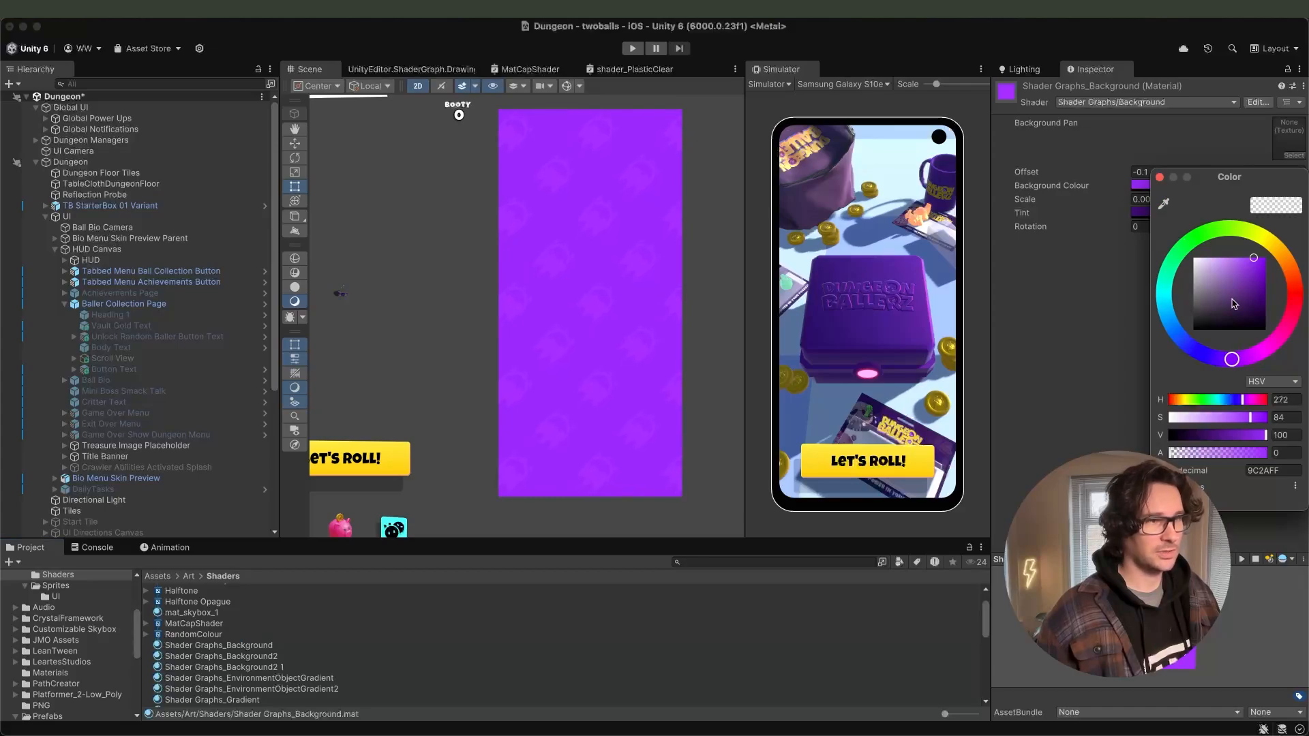
{"action": "left_click", "coordinate": [1240, 266]}
{"action": "left_click_drag", "start_coordinate": [1240, 266], "coordinate": [1257, 312]}
{"action": "key", "text": "Escape"}
{"action": "left_click", "coordinate": [1163, 215]}
{"action": "key", "text": "Escape"}
{"action": "left_click", "coordinate": [1201, 186]}
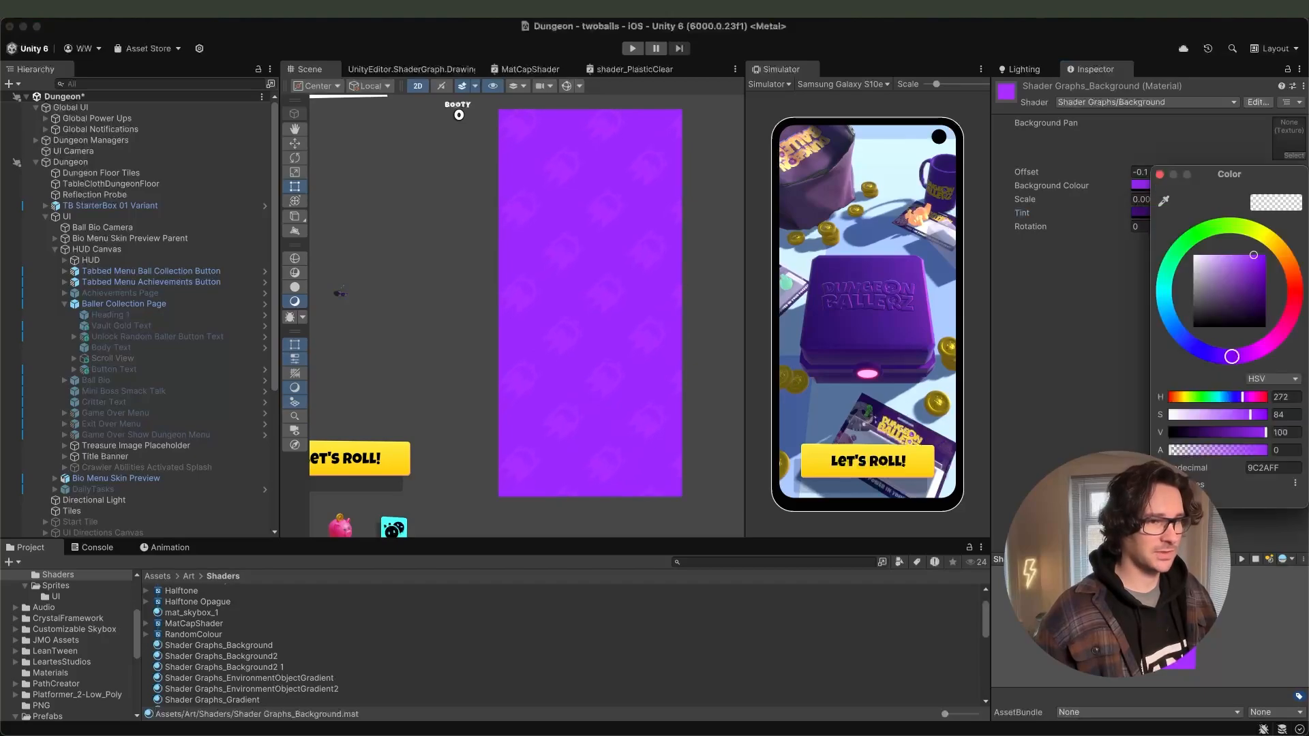
{"action": "left_click", "coordinate": [1277, 469]}
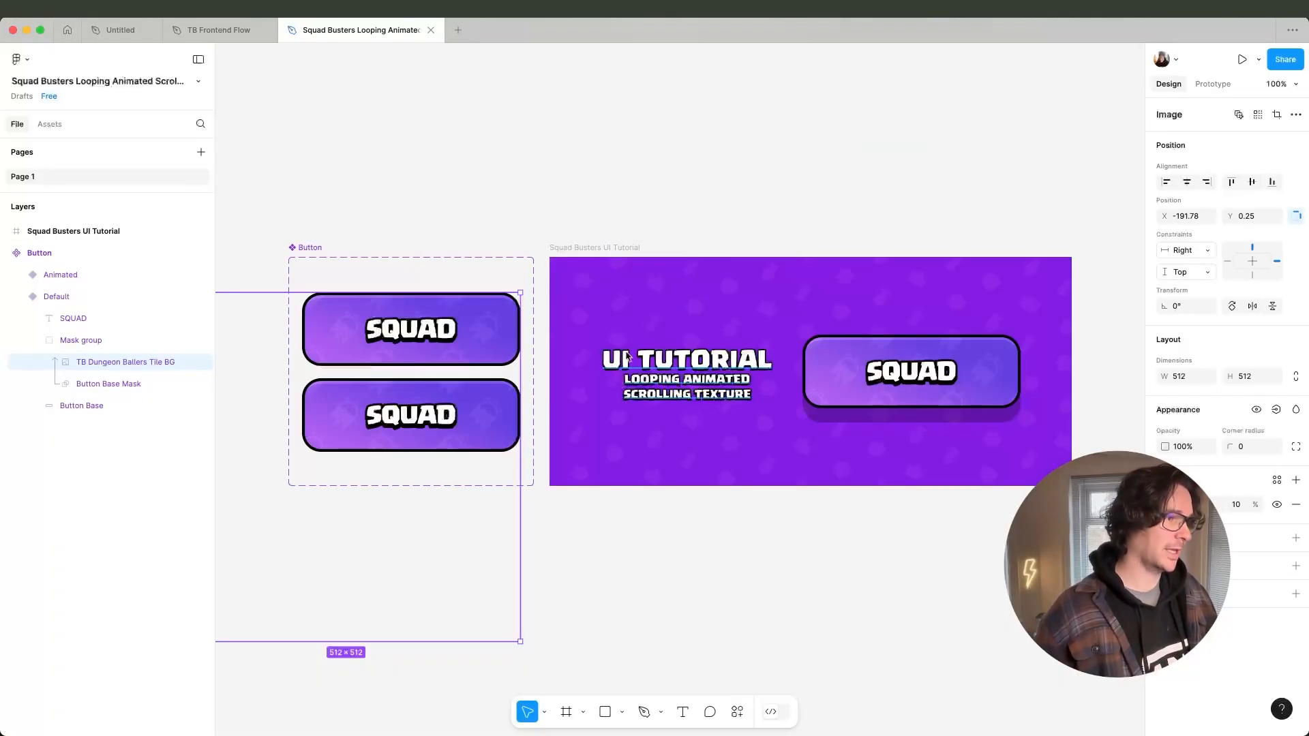
Return to the Untitled file in Figma and fill the Daily Tasks frame with the copied purple 9C2AFF.
{"action": "left_click_drag", "start_coordinate": [393, 32], "coordinate": [162, 42]}
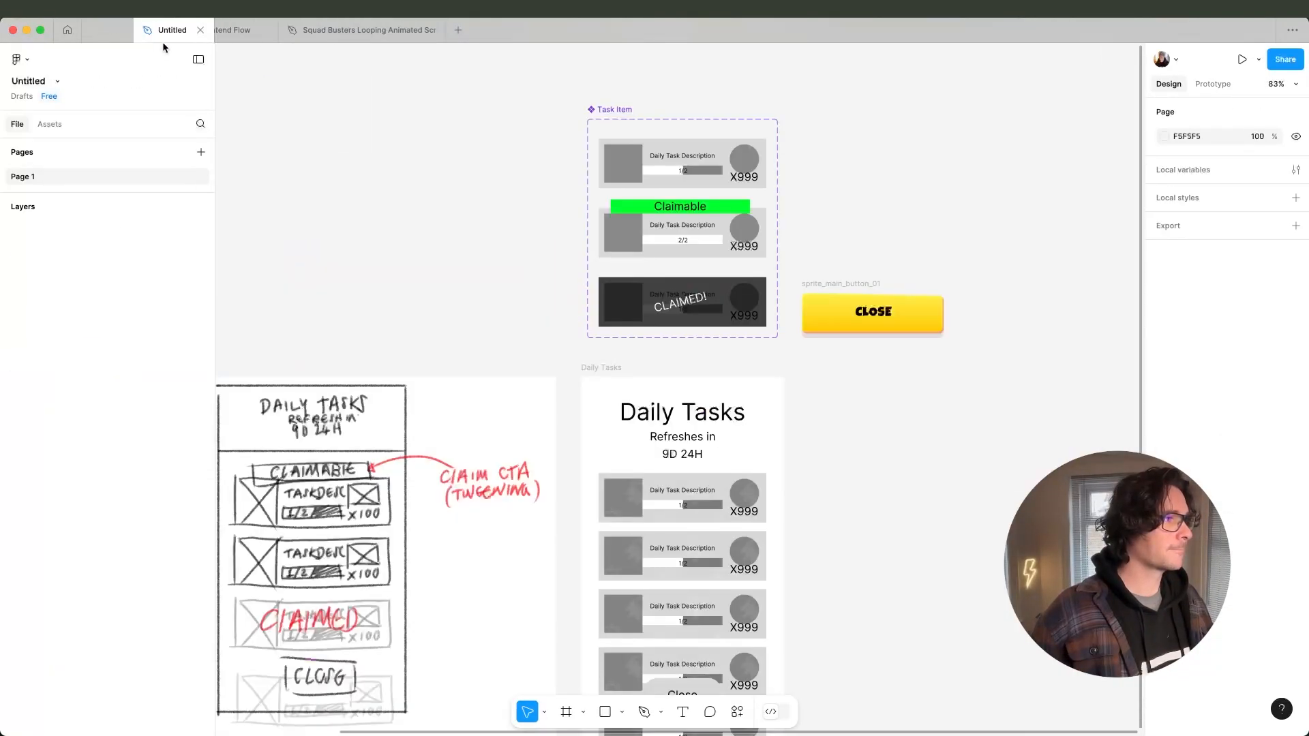
{"action": "left_click", "coordinate": [316, 30]}
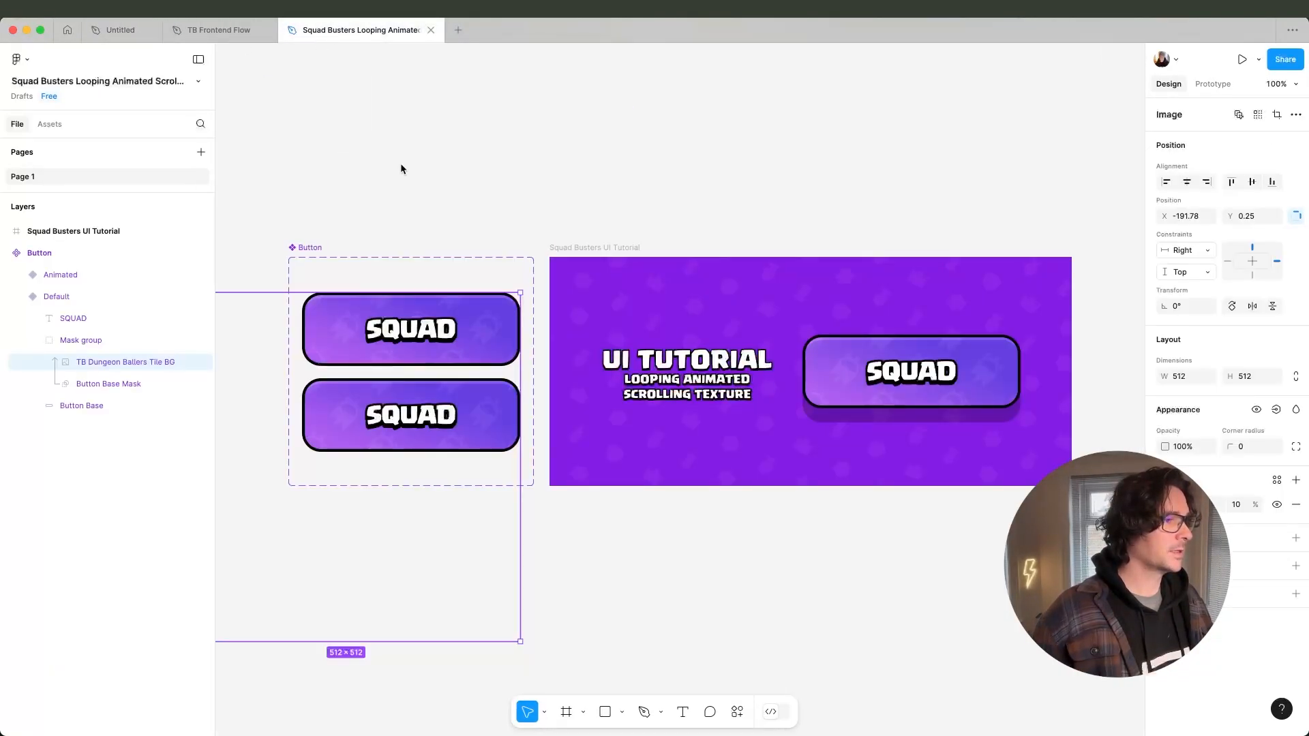
{"action": "left_click", "coordinate": [112, 30]}
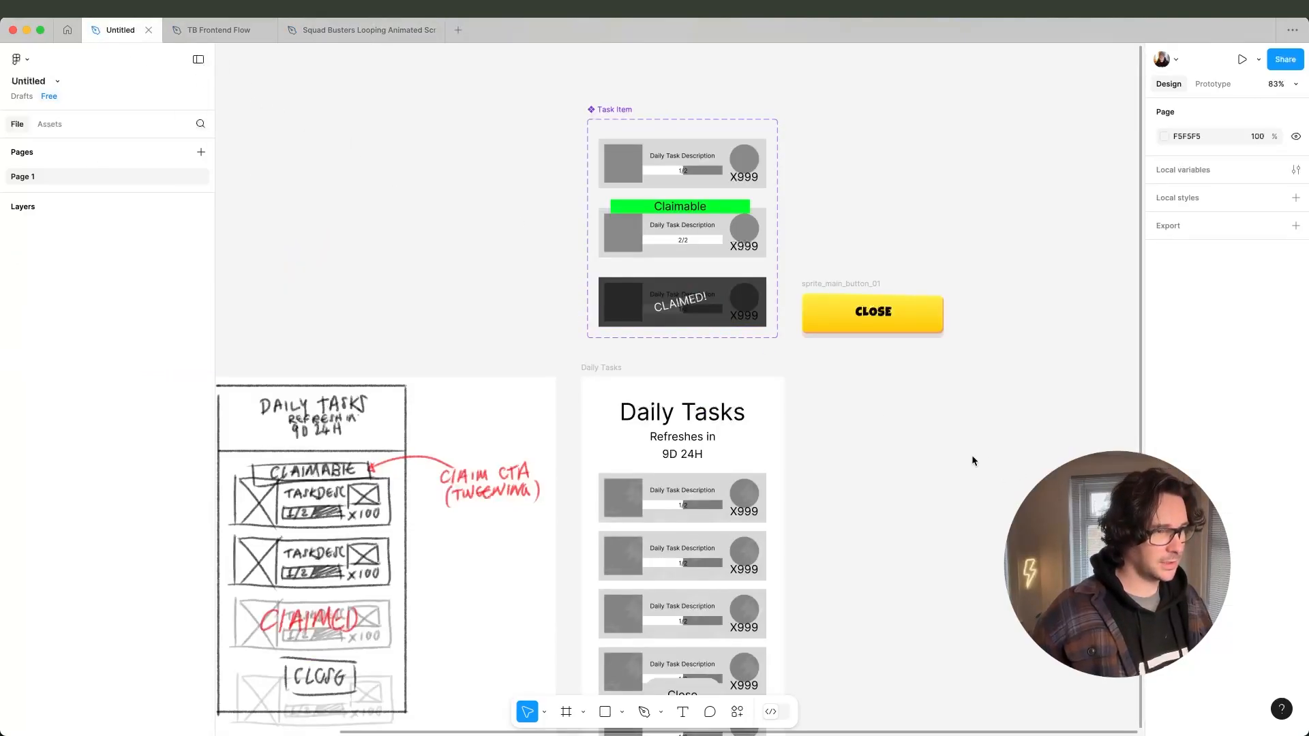
{"action": "left_click", "coordinate": [602, 380]}
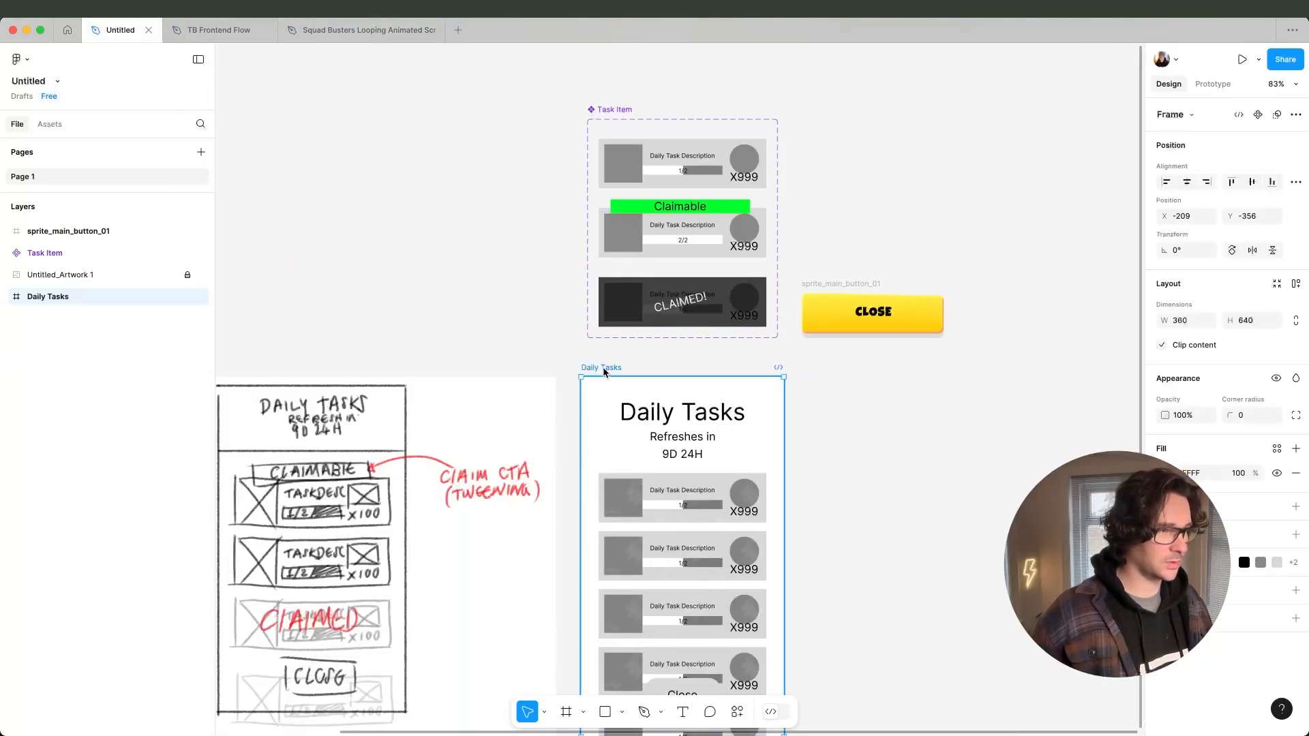
{"action": "left_click", "coordinate": [1165, 473]}
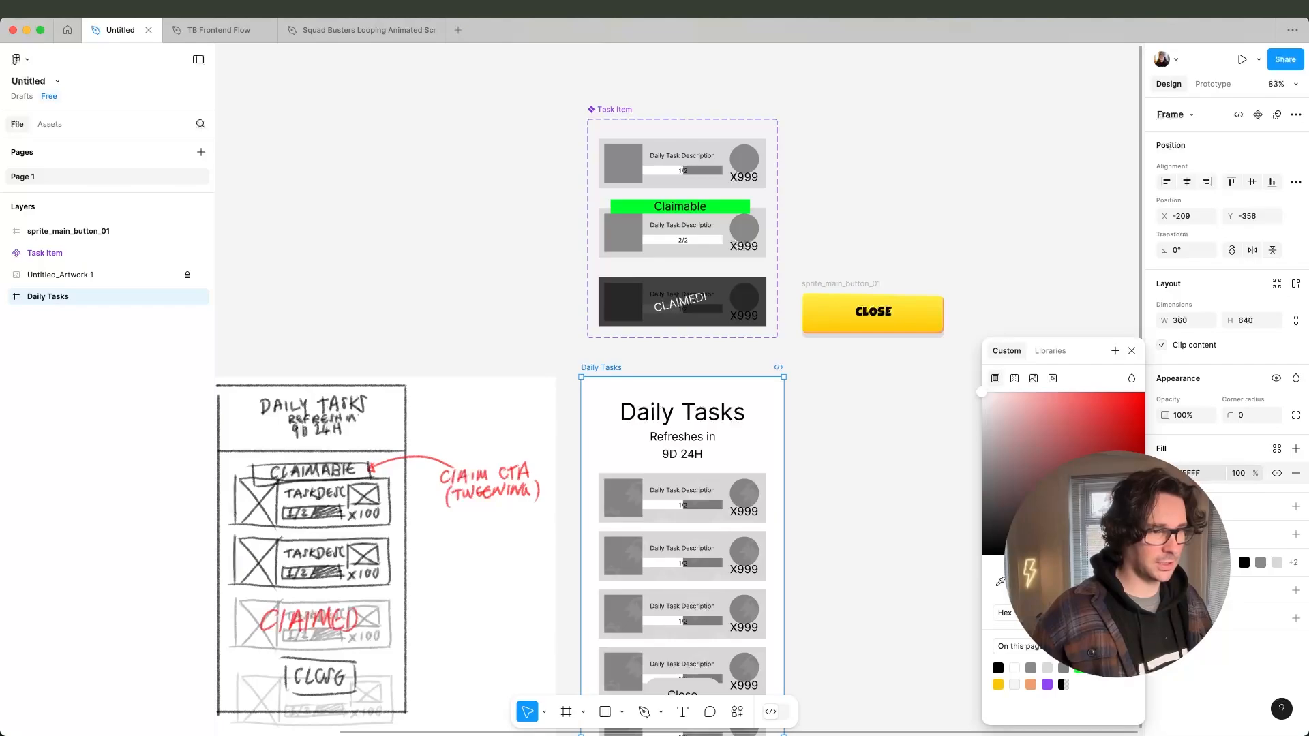
{"action": "left_click", "coordinate": [1048, 685]}
{"action": "left_click", "coordinate": [926, 533]}
Move the Untitled_Artwork 1 sketch layer below the Daily Tasks frame in the layer order.
{"action": "scroll", "coordinate": [902, 504], "scroll_direction": "down", "scroll_amount": 1}
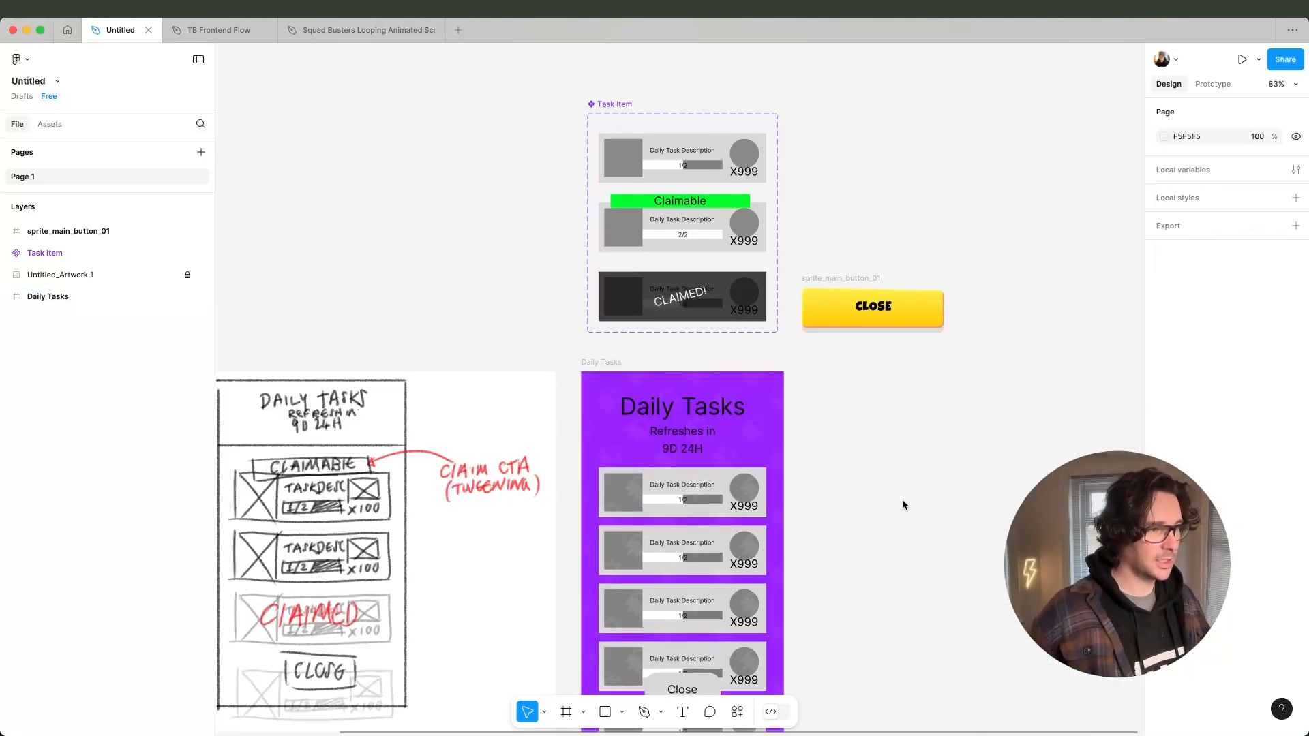
{"action": "middle_click_drag", "start_coordinate": [903, 501], "coordinate": [912, 357]}
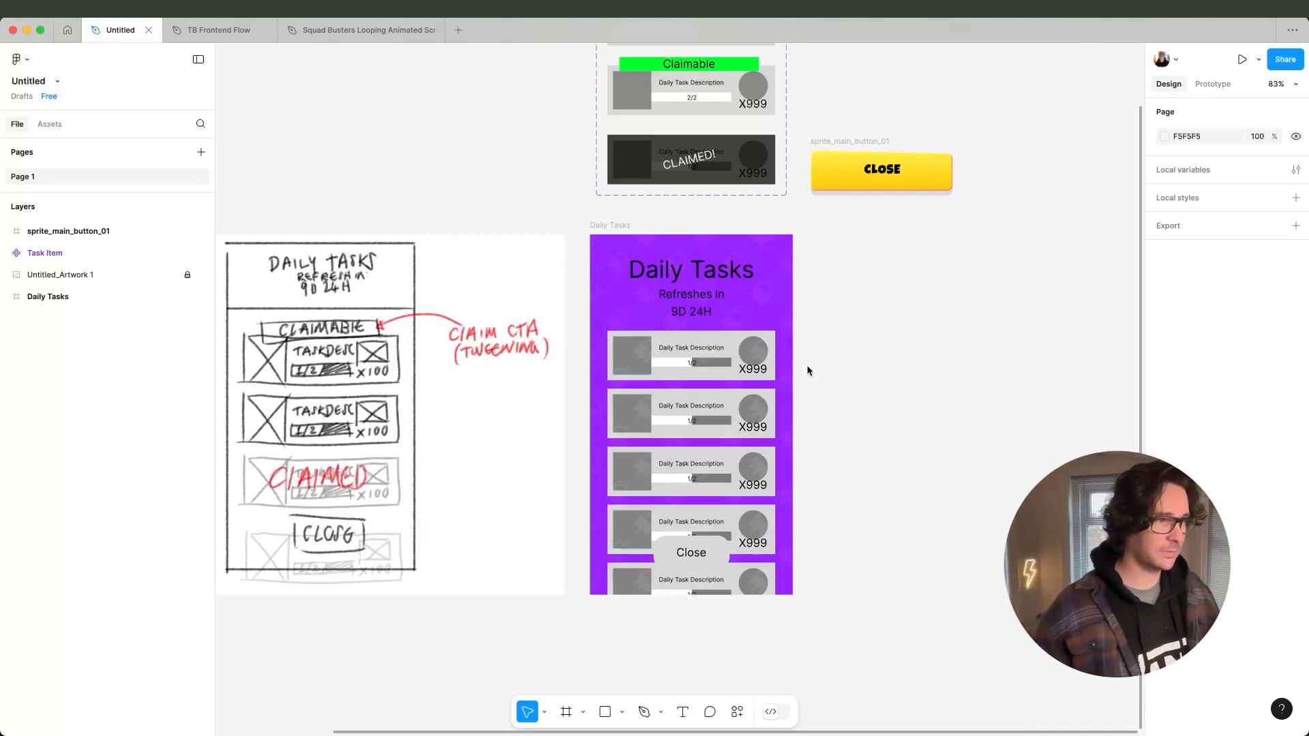
{"action": "left_click", "coordinate": [81, 233]}
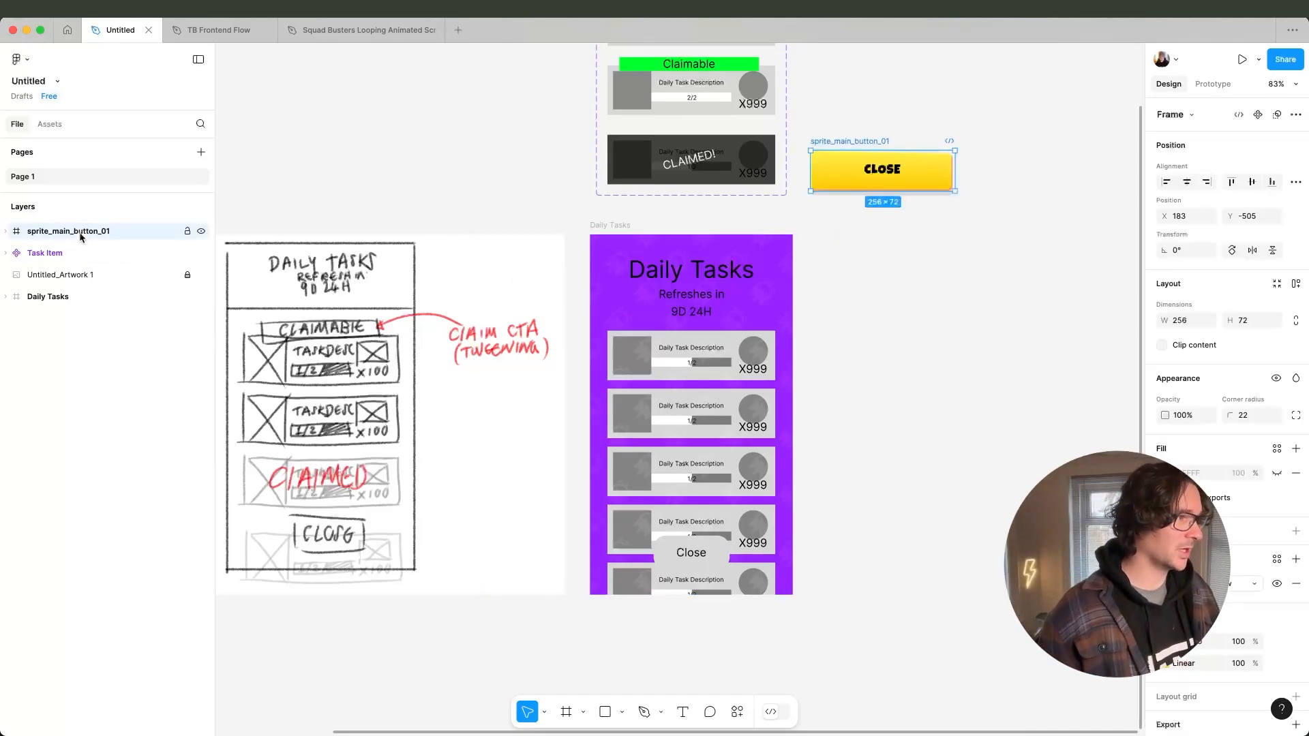
{"action": "left_click", "coordinate": [49, 253]}
{"action": "left_click", "coordinate": [38, 276]}
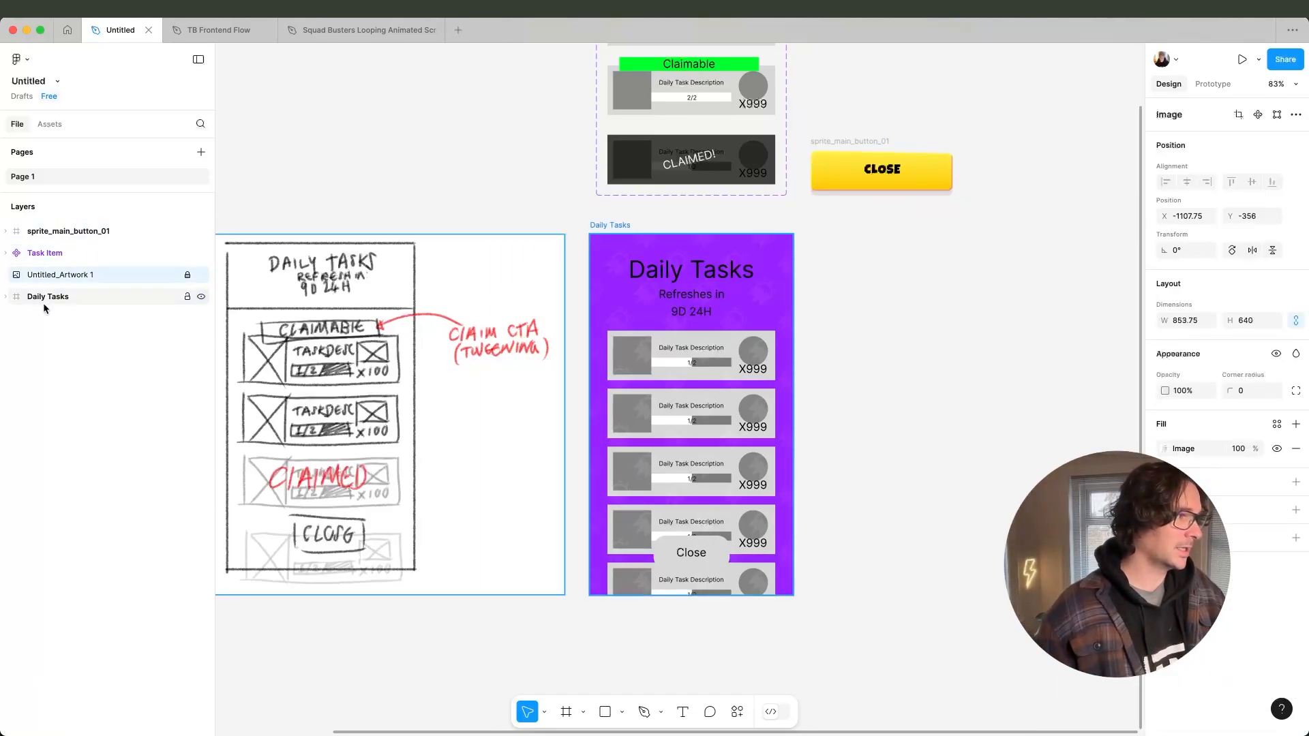
{"action": "left_click_drag", "start_coordinate": [45, 276], "coordinate": [61, 311]}
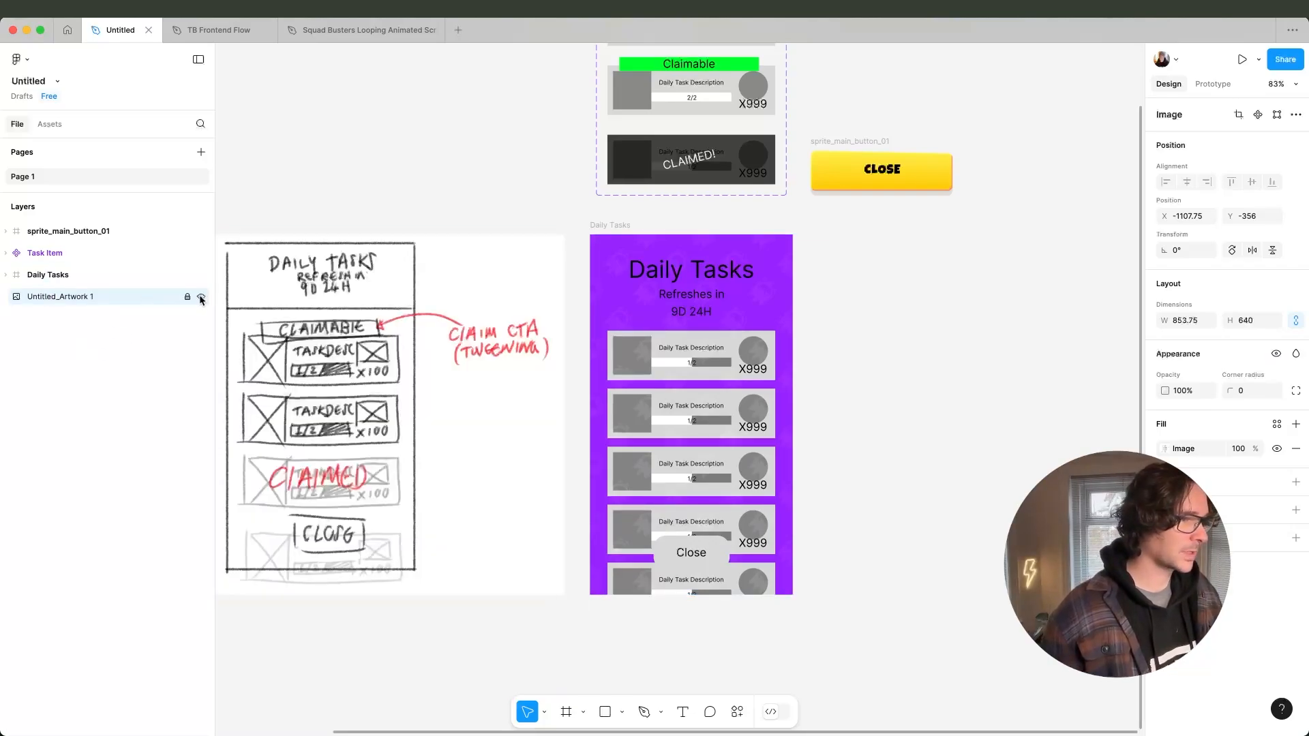
Move the TB Dungeon Ballers Tile BG layer to the back inside the Daily Tasks frame, behind the heading texts and task list.
{"action": "left_click", "coordinate": [5, 275]}
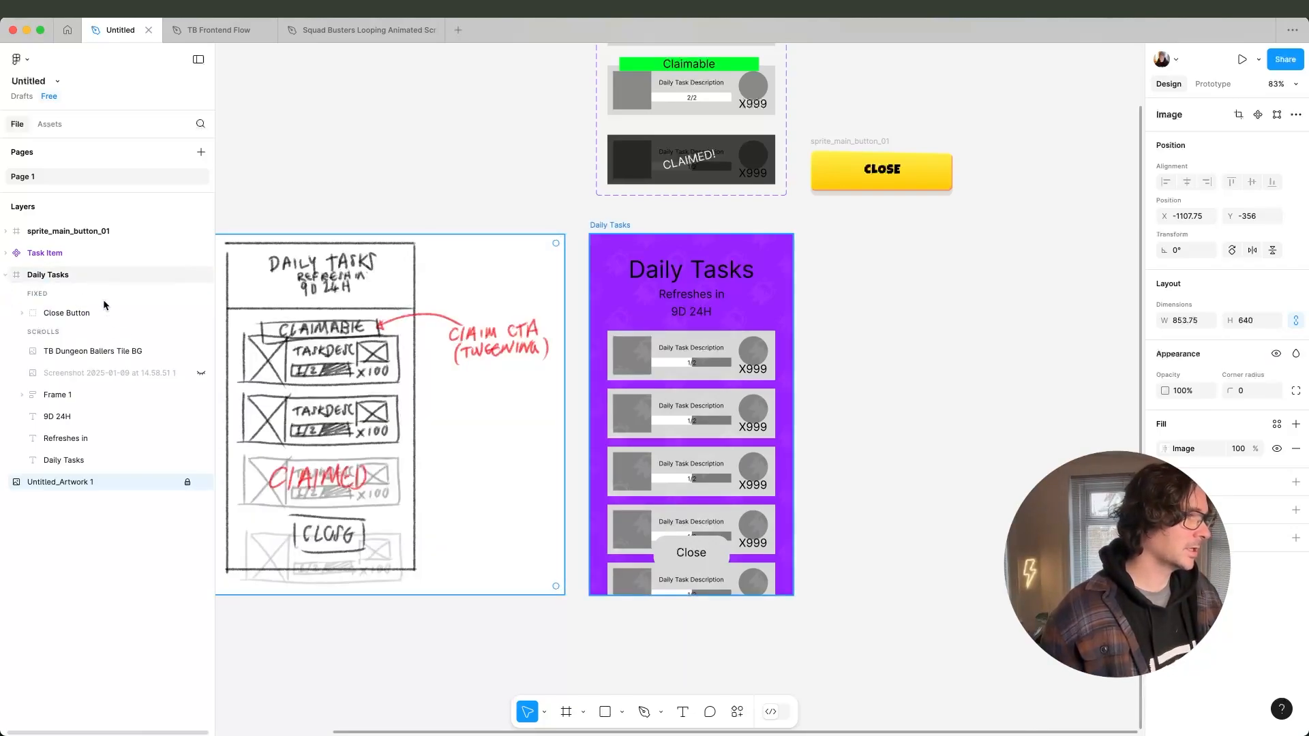
{"action": "left_click", "coordinate": [98, 352]}
{"action": "left_click_drag", "start_coordinate": [135, 354], "coordinate": [113, 462]}
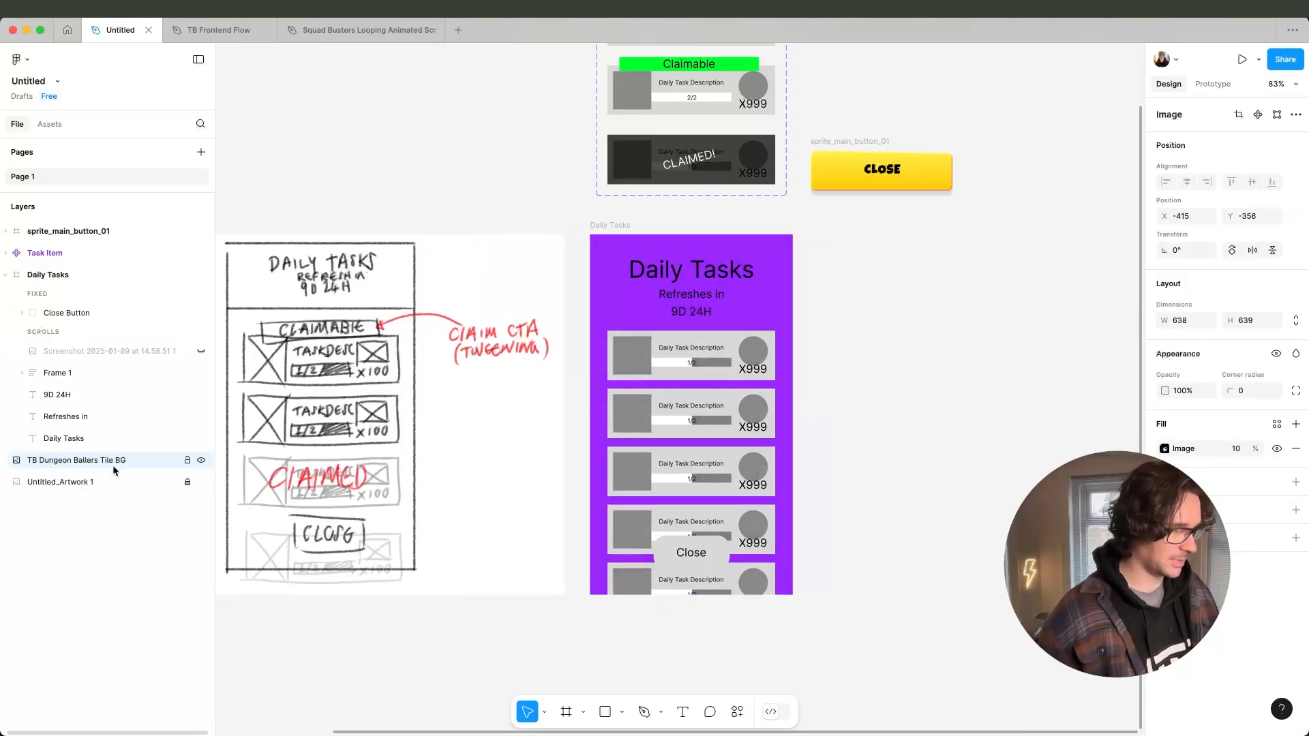
{"action": "key", "text": "super+bracketright"}
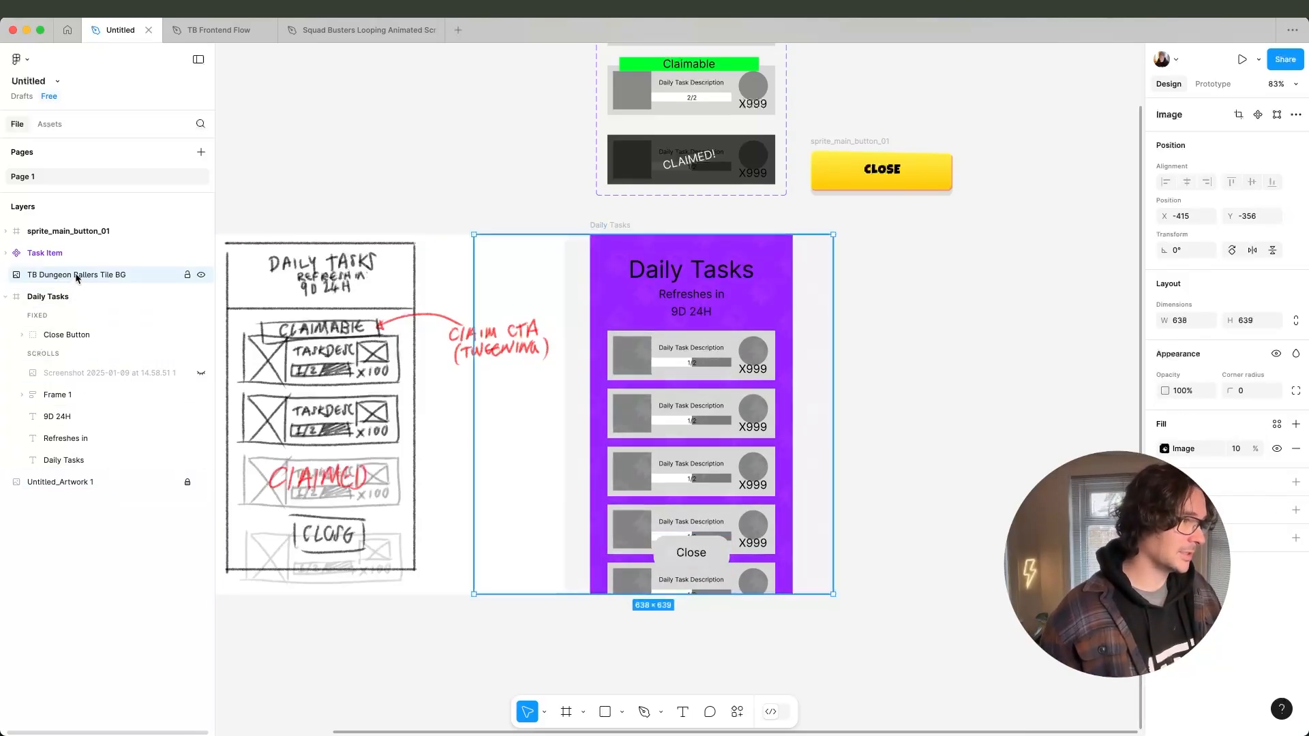
{"action": "left_click_drag", "start_coordinate": [77, 278], "coordinate": [93, 471]}
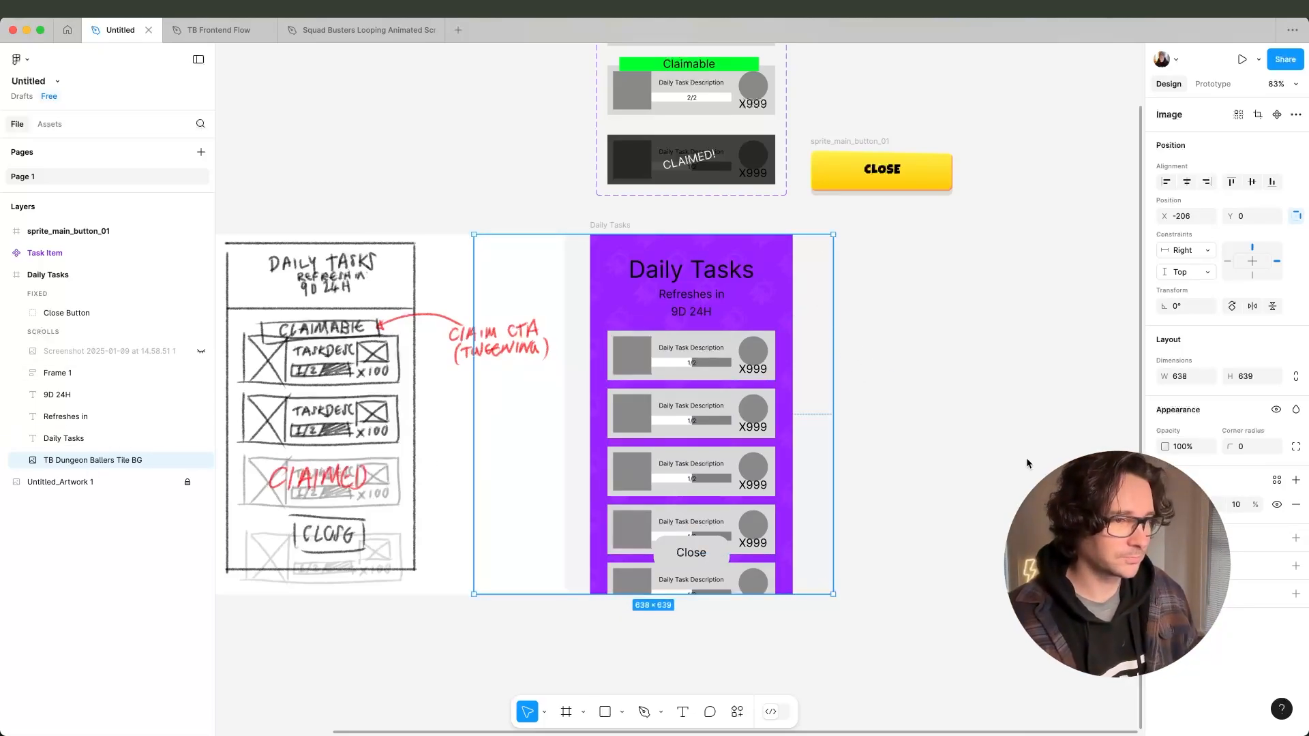
{"action": "left_click", "coordinate": [893, 371]}
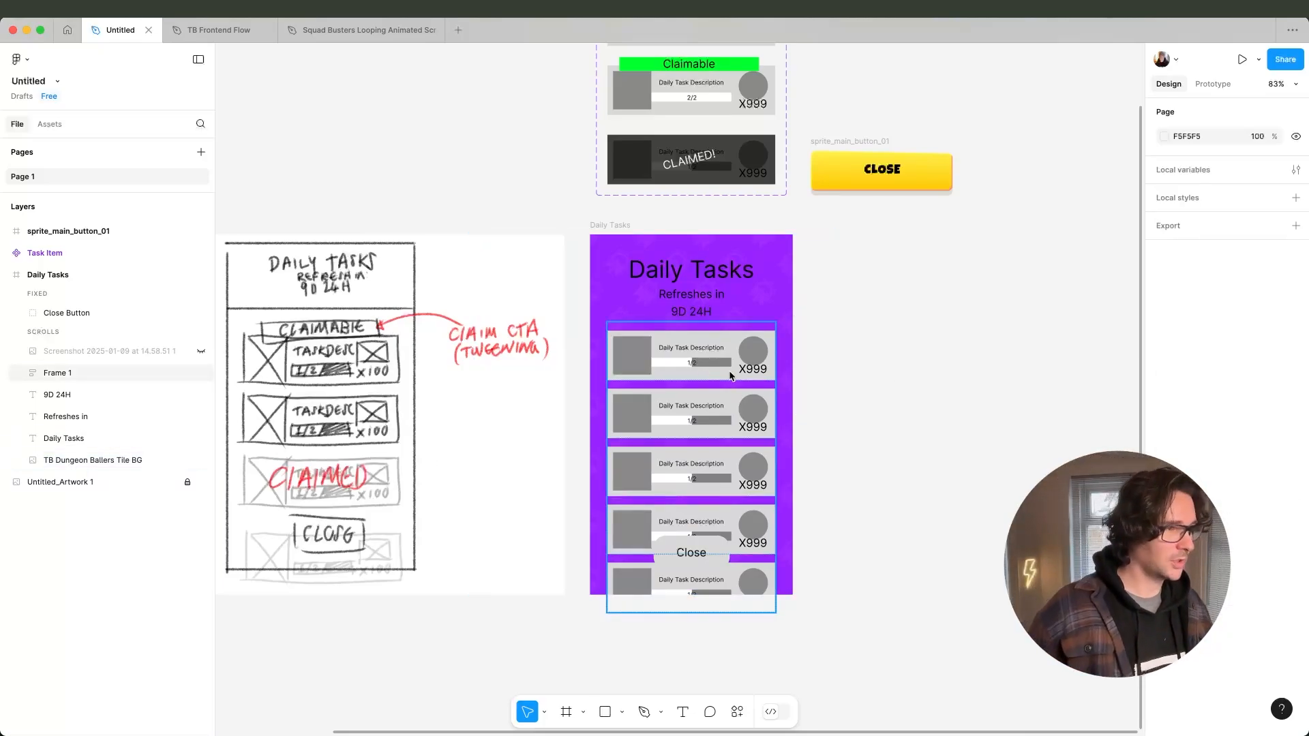
Set the Daily Tasks title in the Luckiest Guy font with a white FFFFFF fill.
{"action": "left_click", "coordinate": [703, 274]}
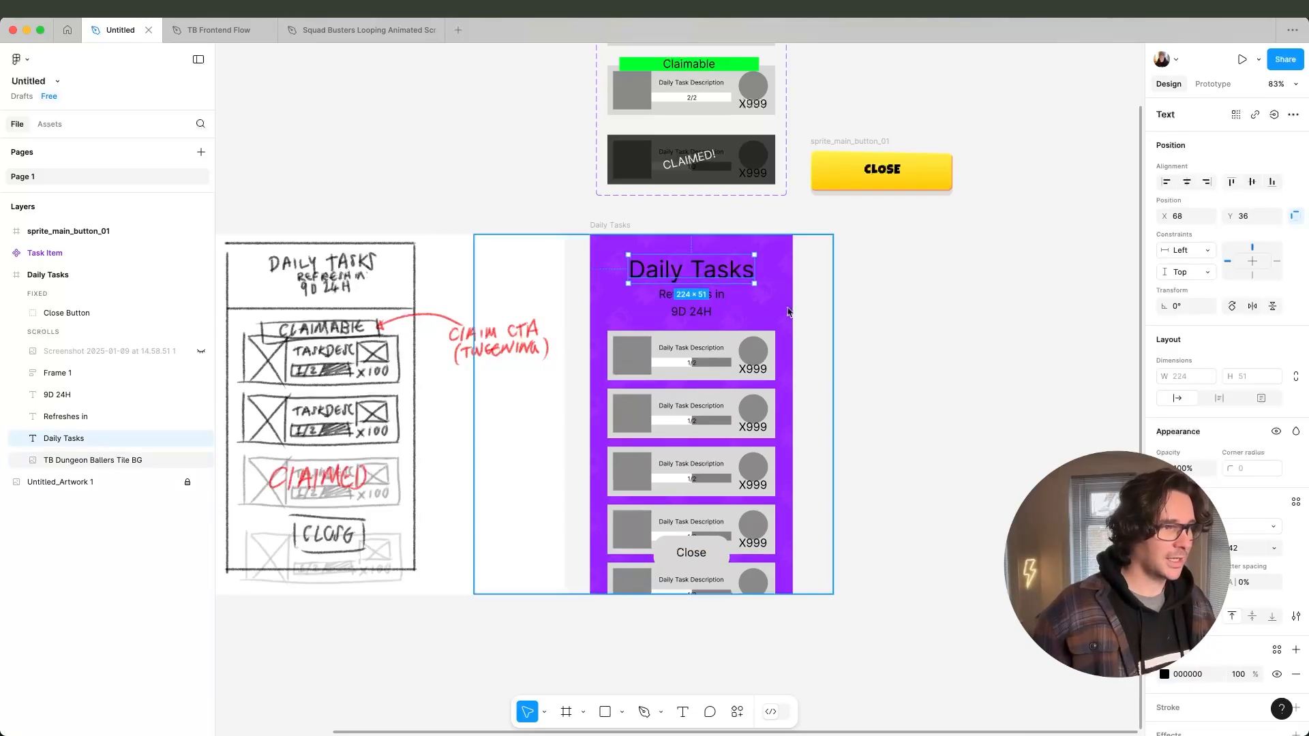
{"action": "left_click", "coordinate": [1224, 525]}
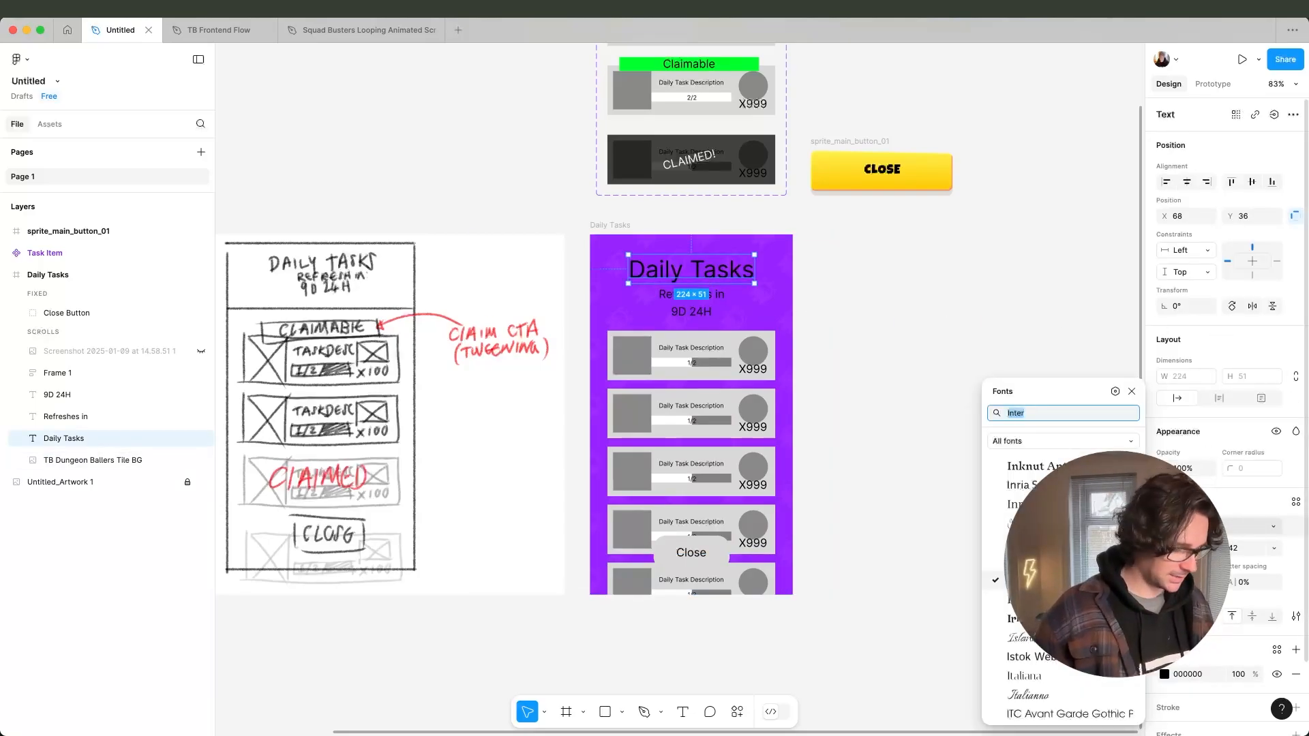
{"action": "type", "text": "Luck"}
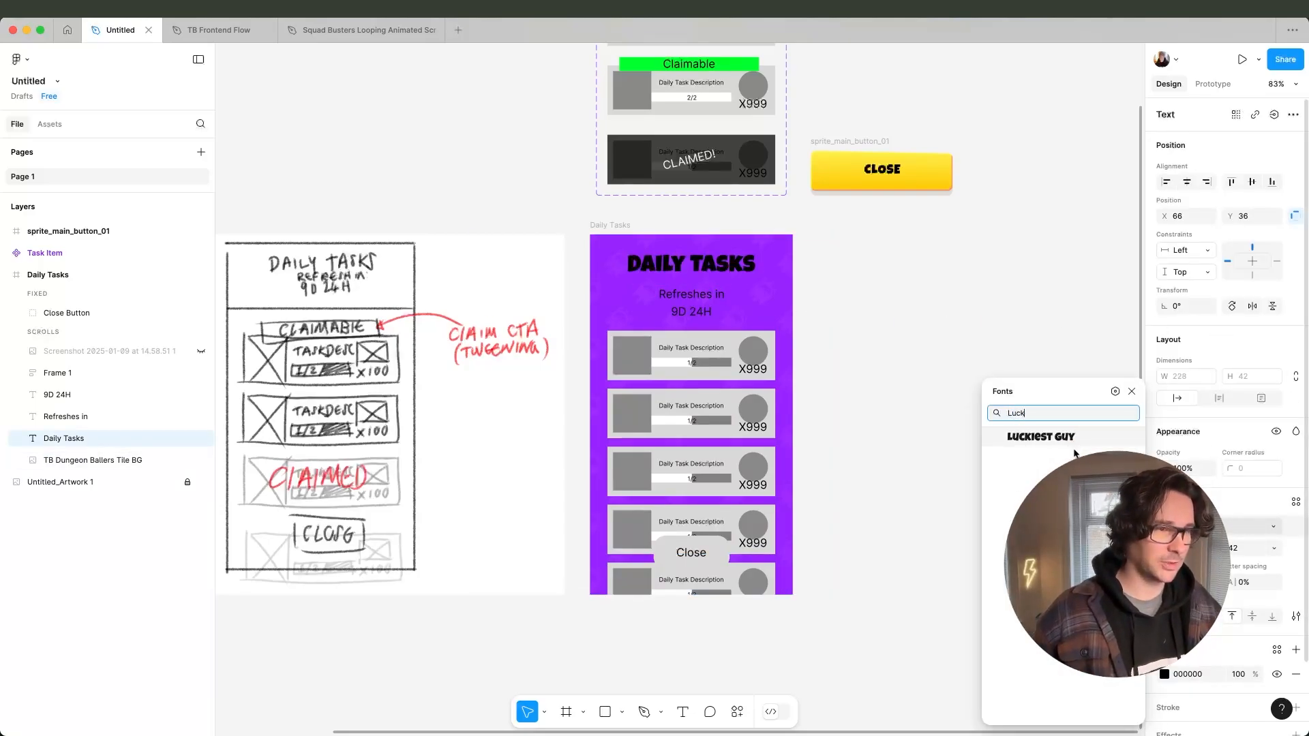
{"action": "left_click", "coordinate": [1064, 439]}
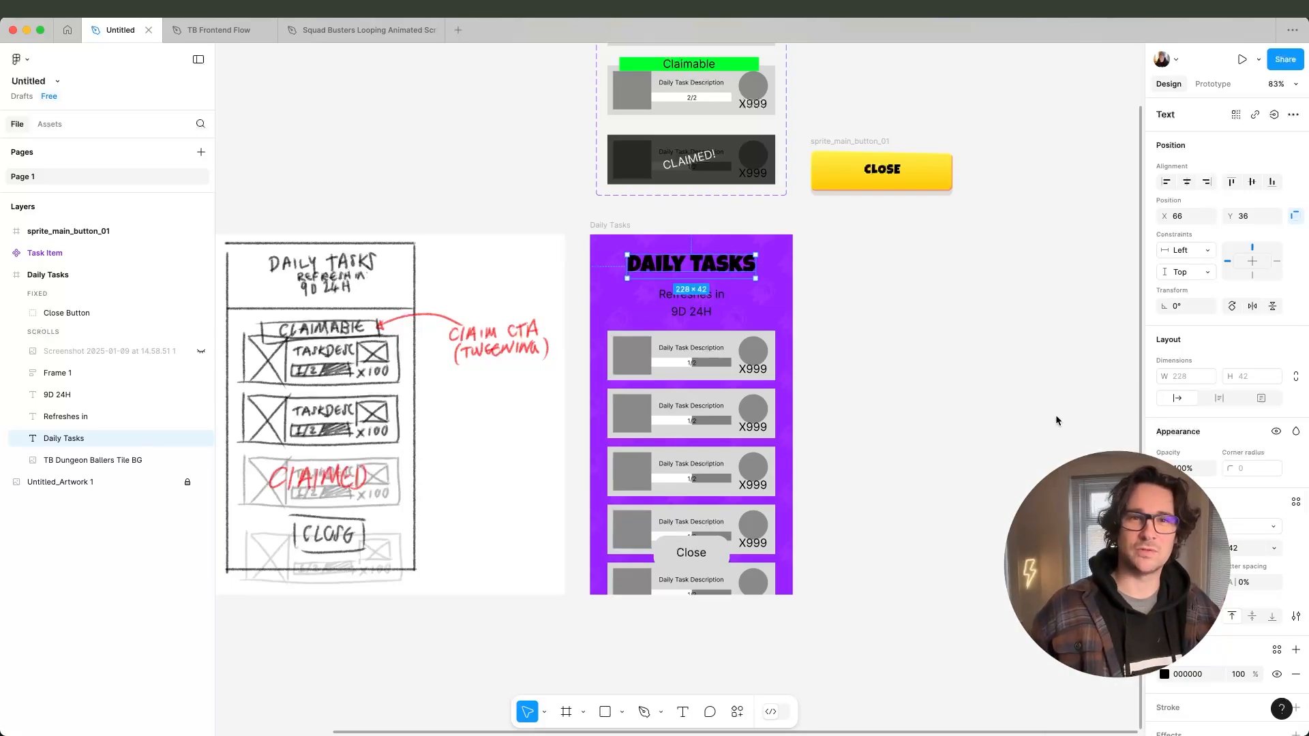
{"action": "left_click", "coordinate": [1166, 679]}
{"action": "left_click_drag", "start_coordinate": [1064, 508], "coordinate": [916, 351]}
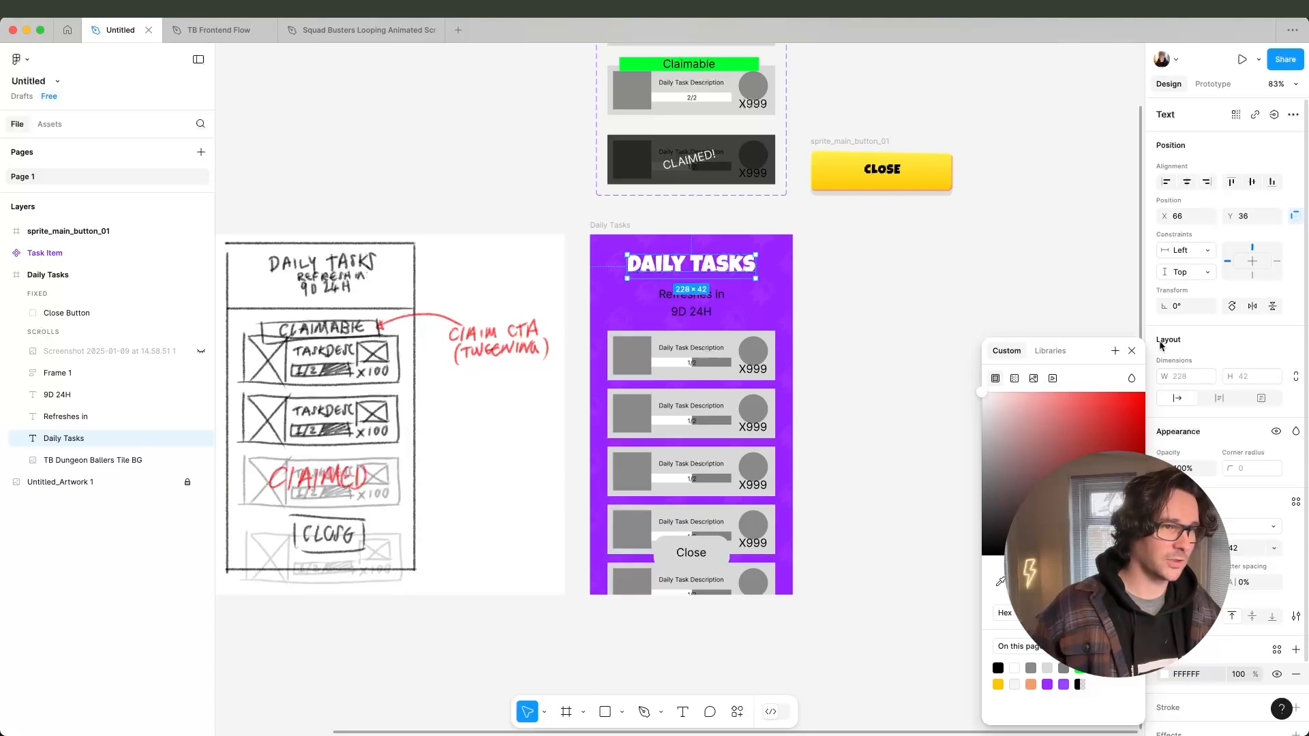
{"action": "left_click", "coordinate": [1132, 351]}
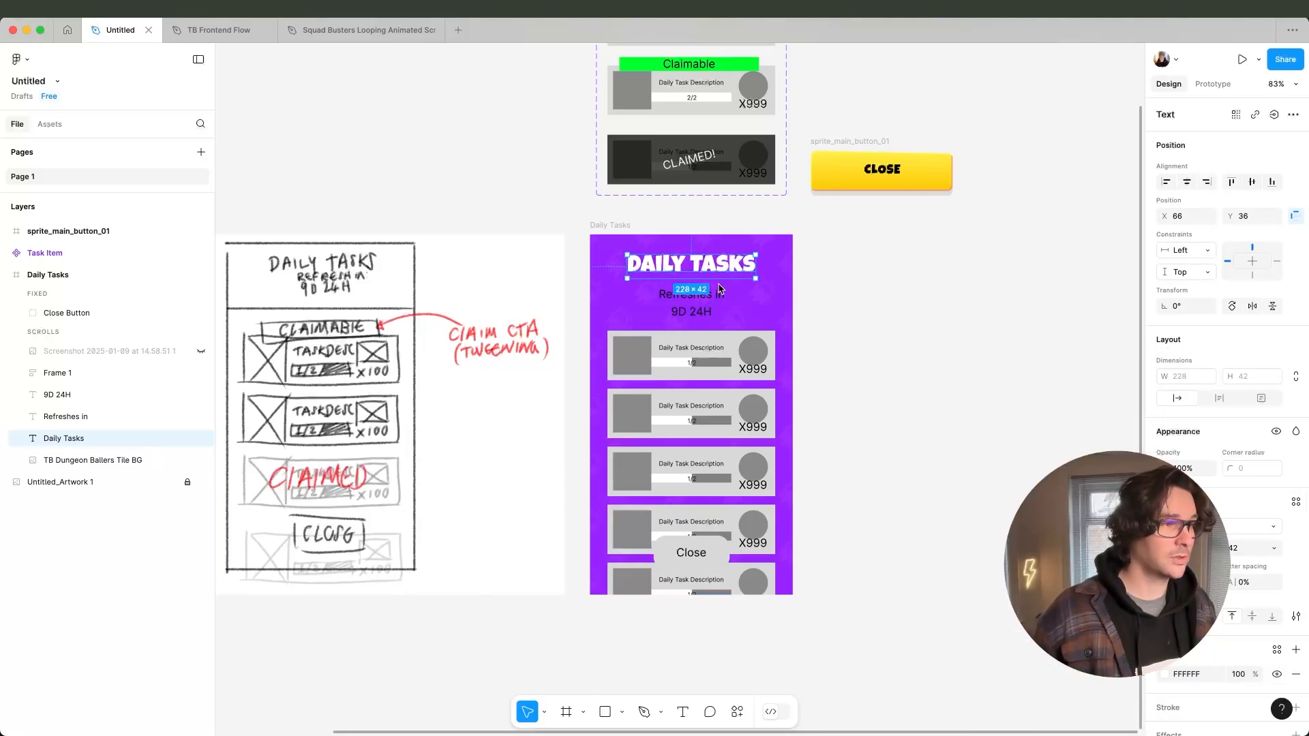
Set the "Refreshes in" and "9D 24H" texts in the Luckiest Guy font with a white FFFFFF fill.
{"action": "left_click", "coordinate": [703, 301]}
{"action": "left_click", "coordinate": [705, 313], "text": "shift"}
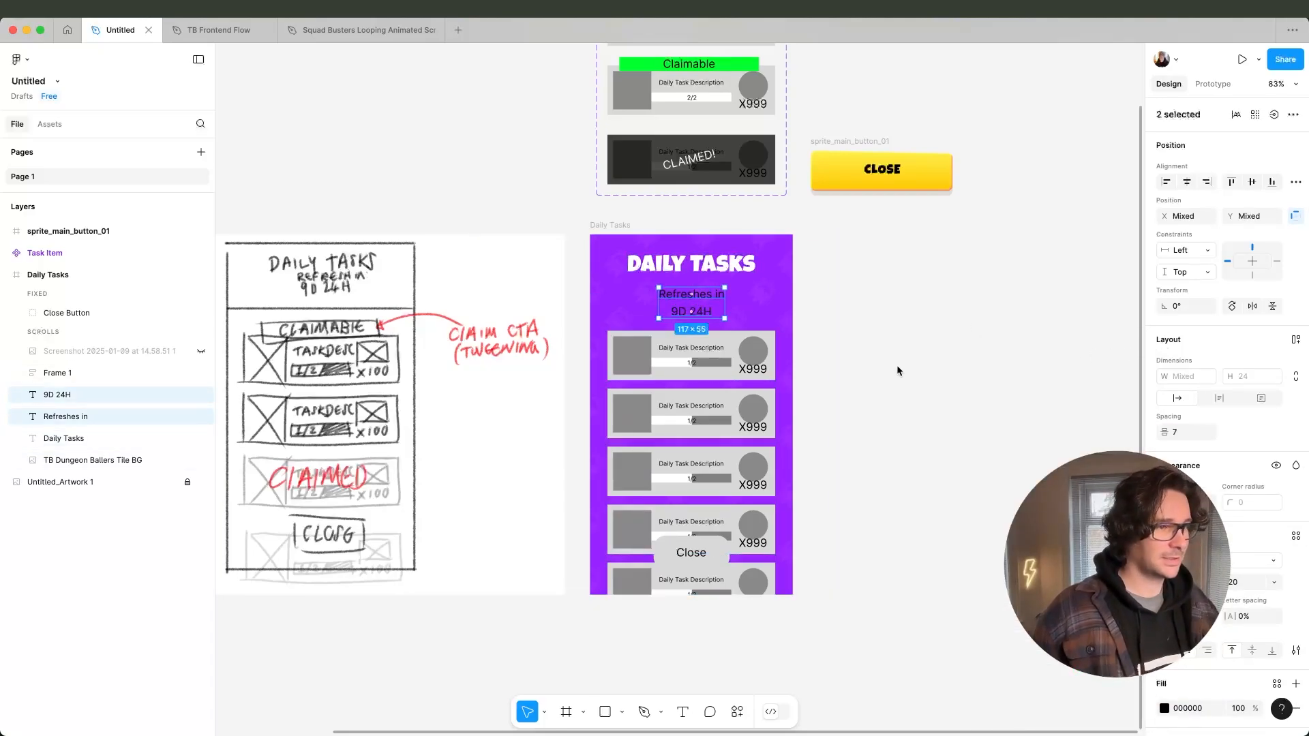
{"action": "scroll", "coordinate": [1214, 600], "scroll_direction": "down", "scroll_amount": 3}
{"action": "left_click", "coordinate": [1187, 465]}
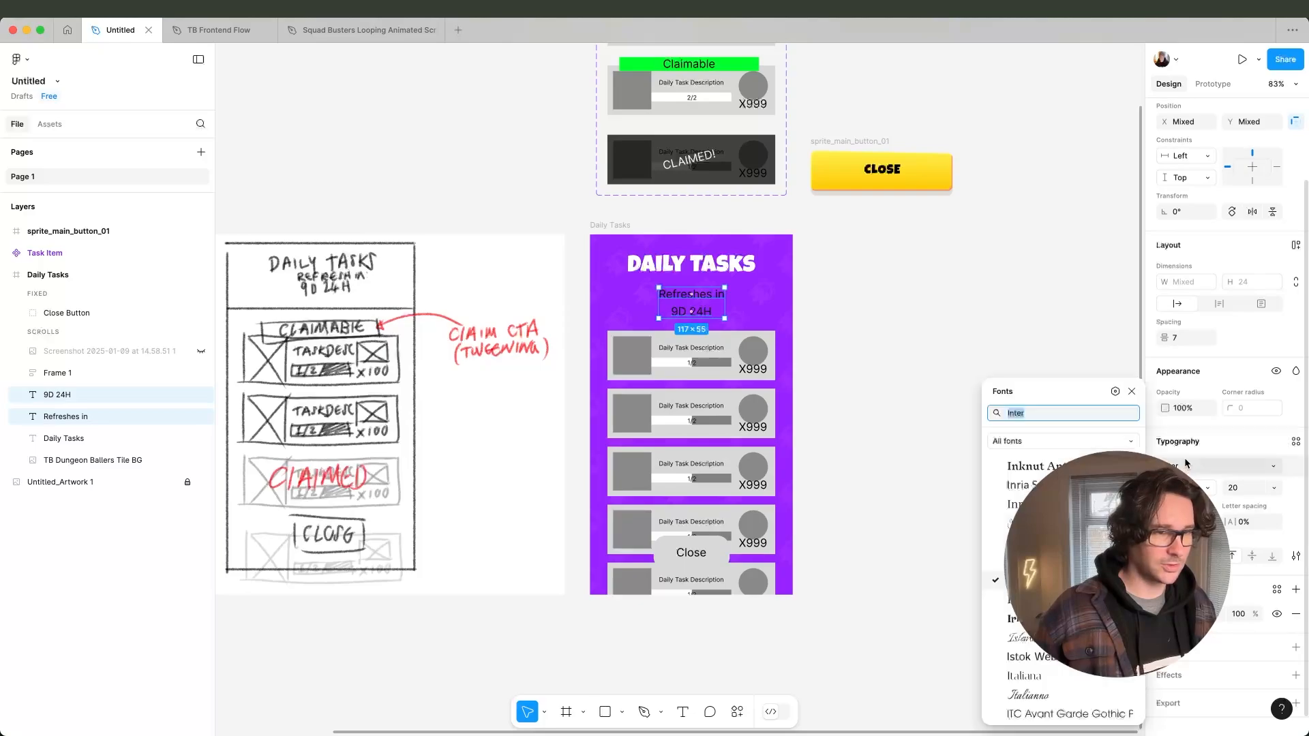
{"action": "type", "text": "luc"}
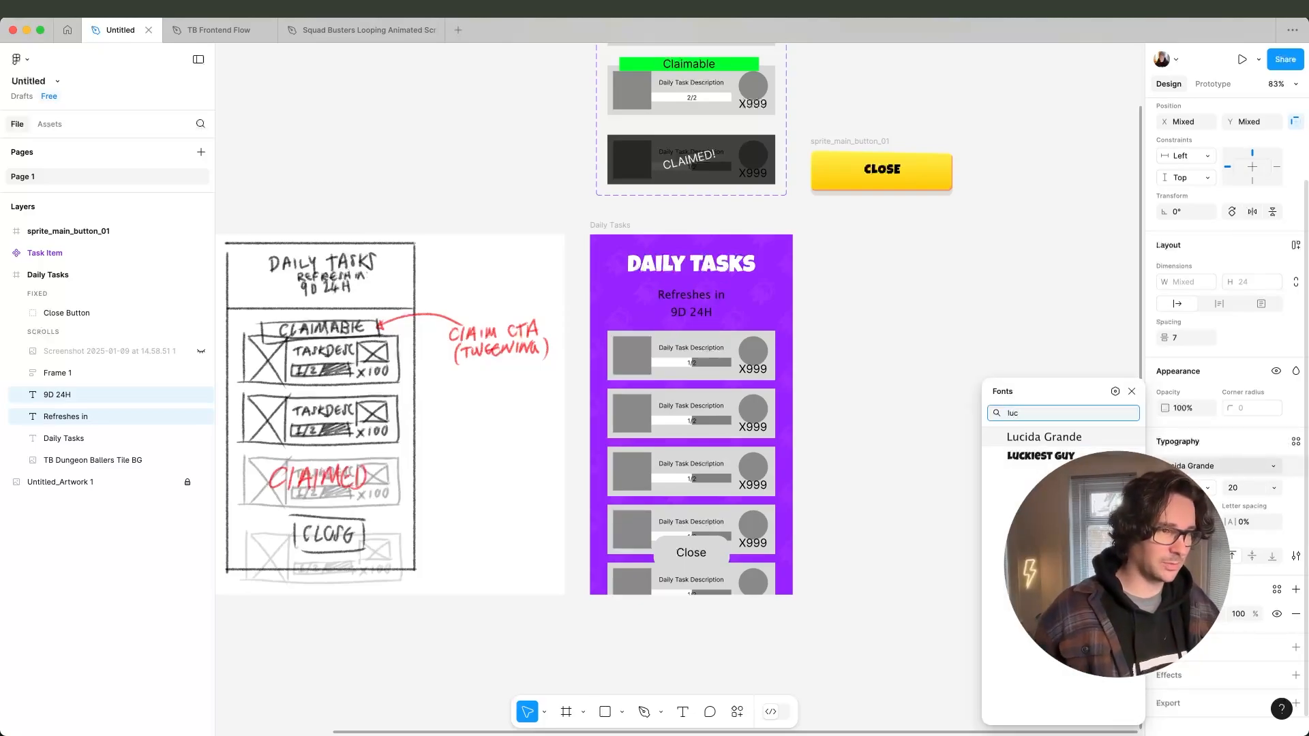
{"action": "left_click", "coordinate": [1016, 456]}
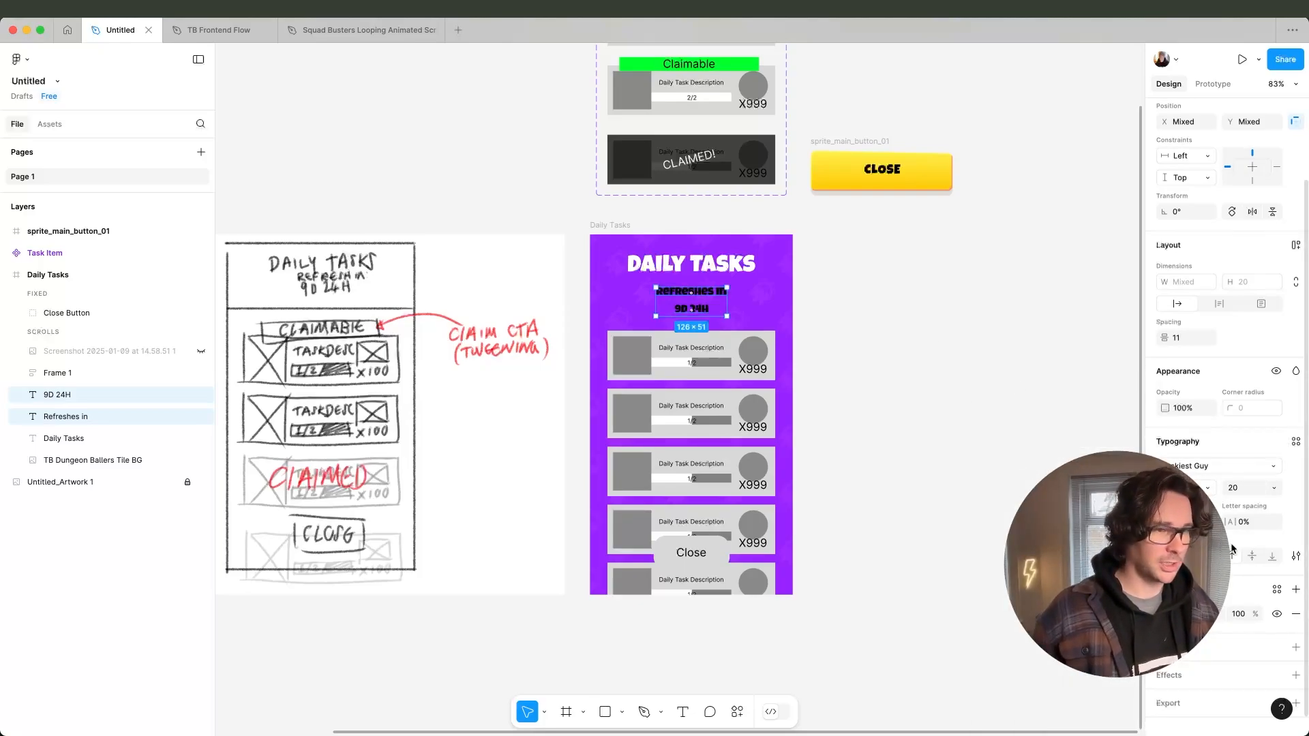
{"action": "left_click", "coordinate": [1164, 614]}
{"action": "left_click_drag", "start_coordinate": [1050, 495], "coordinate": [888, 338]}
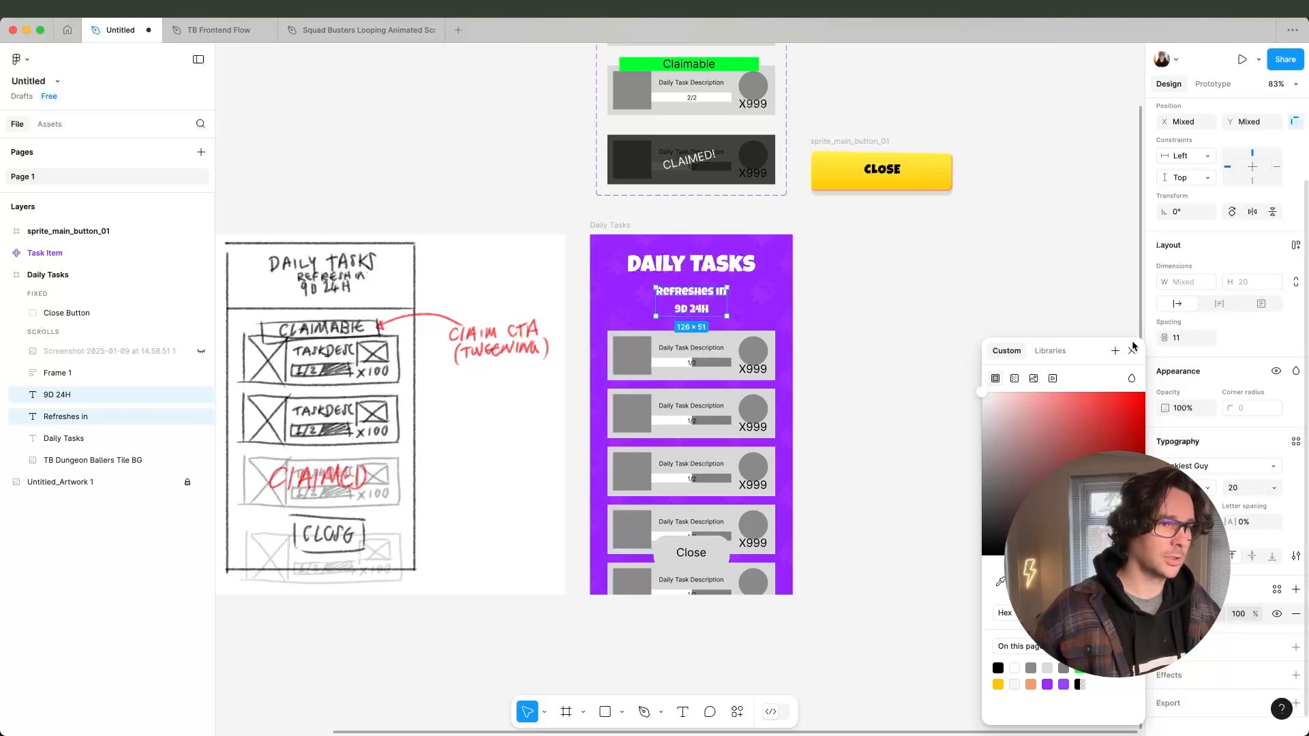
{"action": "left_click", "coordinate": [1135, 350]}
{"action": "left_click", "coordinate": [871, 326]}
Move "Refreshes in" and "9D 24H" up close beneath the title with 0 spacing between them, and select both texts.
{"action": "left_click", "coordinate": [688, 293]}
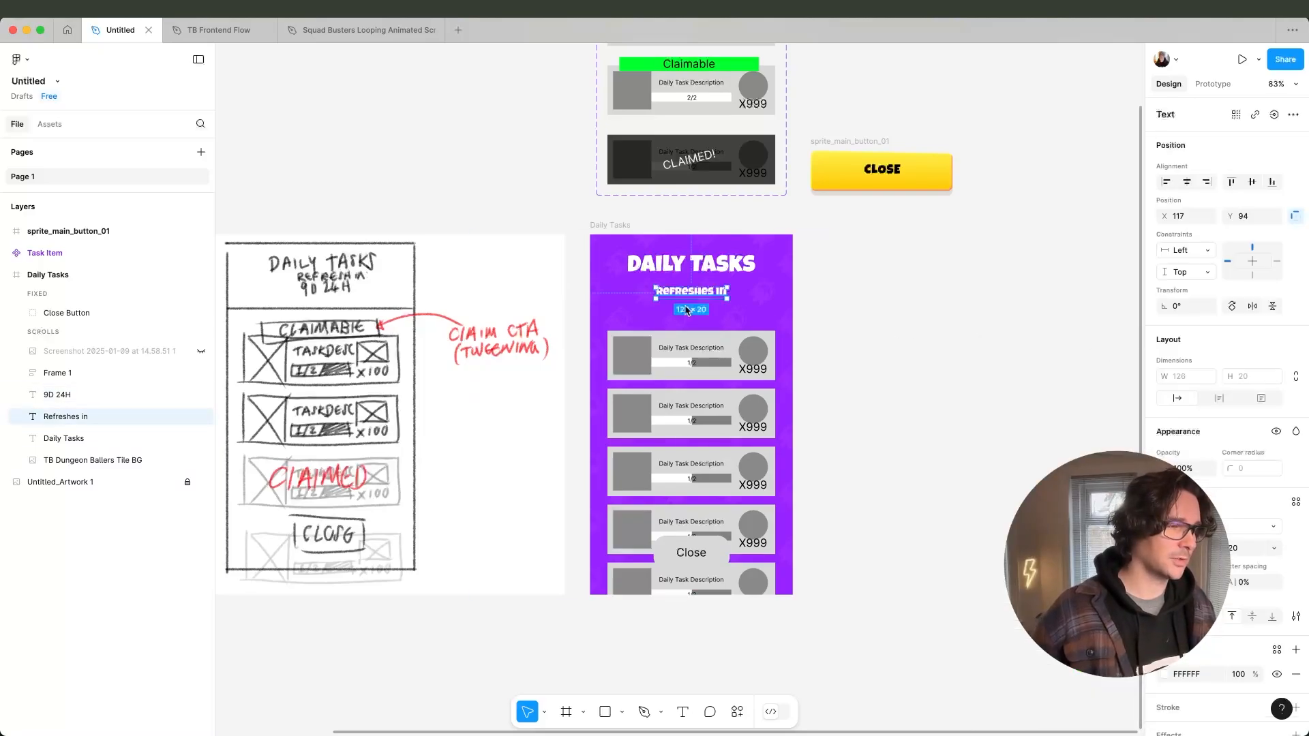
{"action": "left_click_drag", "start_coordinate": [693, 314], "coordinate": [696, 284]}
{"action": "left_click", "coordinate": [695, 291], "text": "shift"}
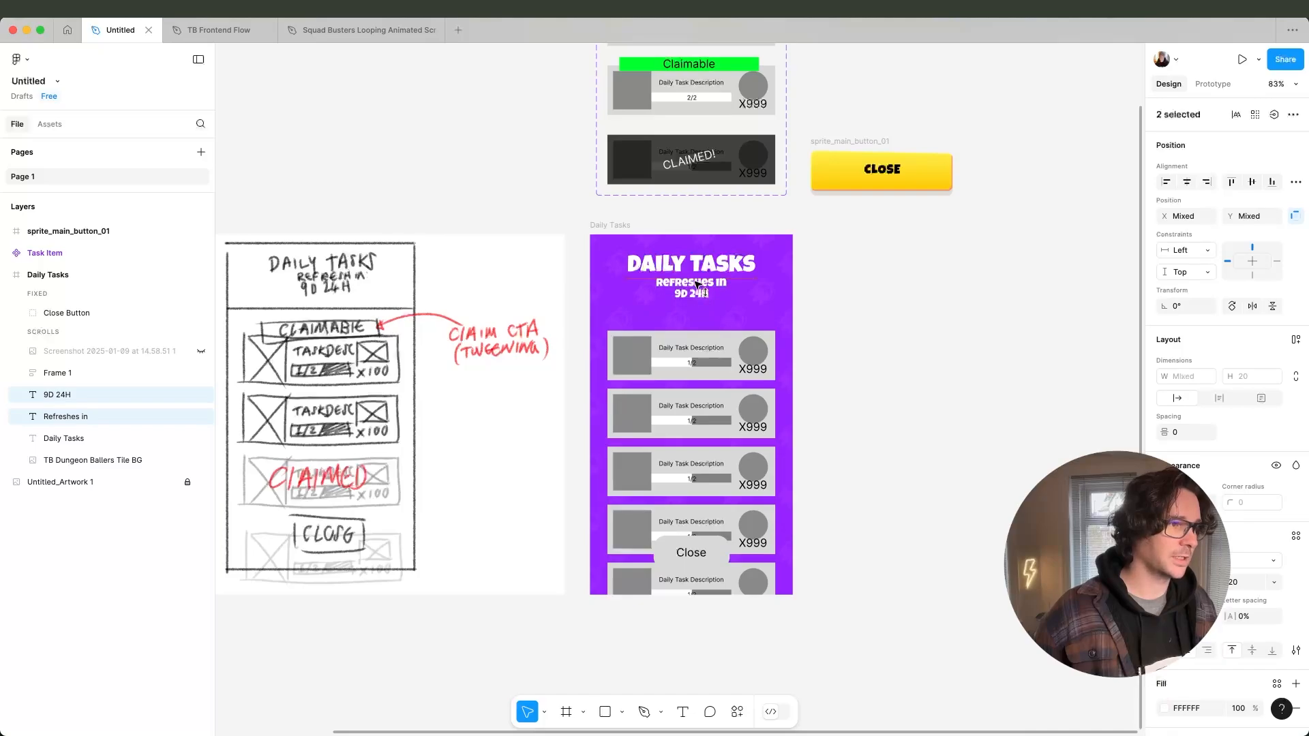
Move the task list up beneath the heading to Y 118 and duplicate its last Task Item.
{"action": "left_click", "coordinate": [731, 372]}
{"action": "left_click_drag", "start_coordinate": [731, 372], "coordinate": [729, 350]}
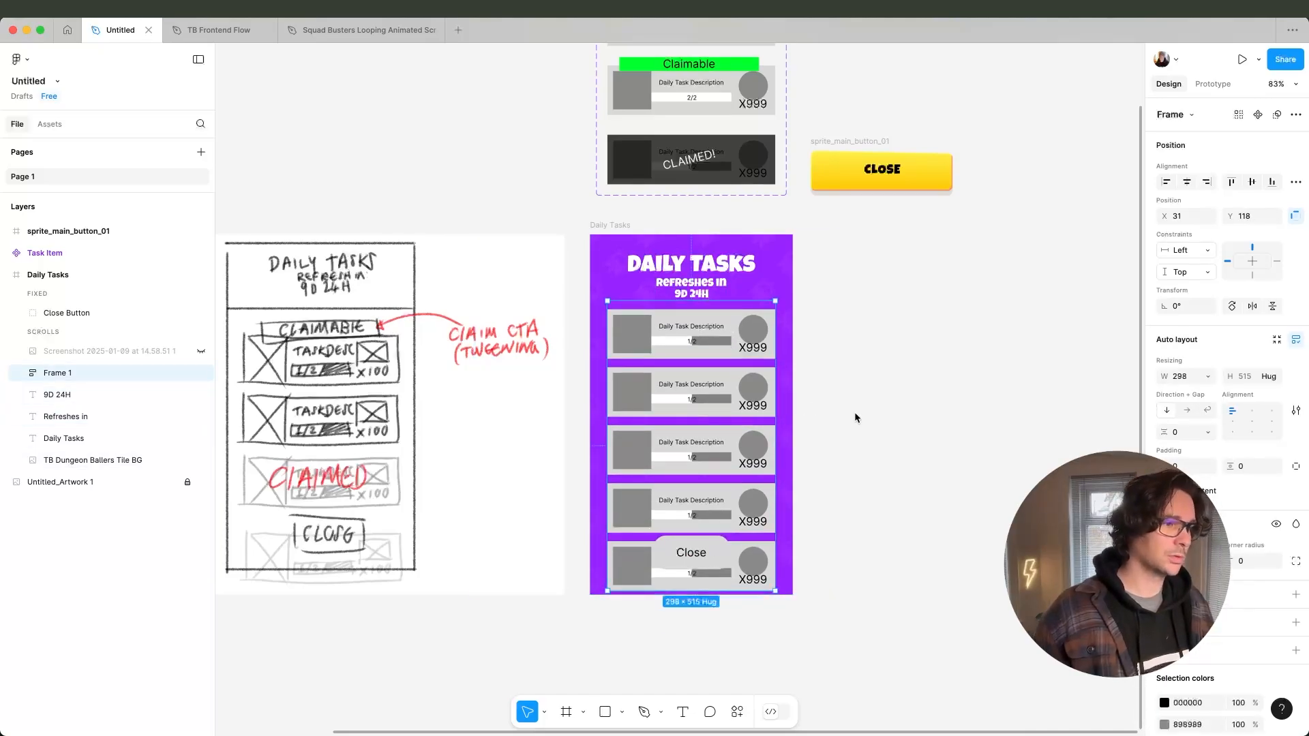
{"action": "left_click", "coordinate": [22, 373]}
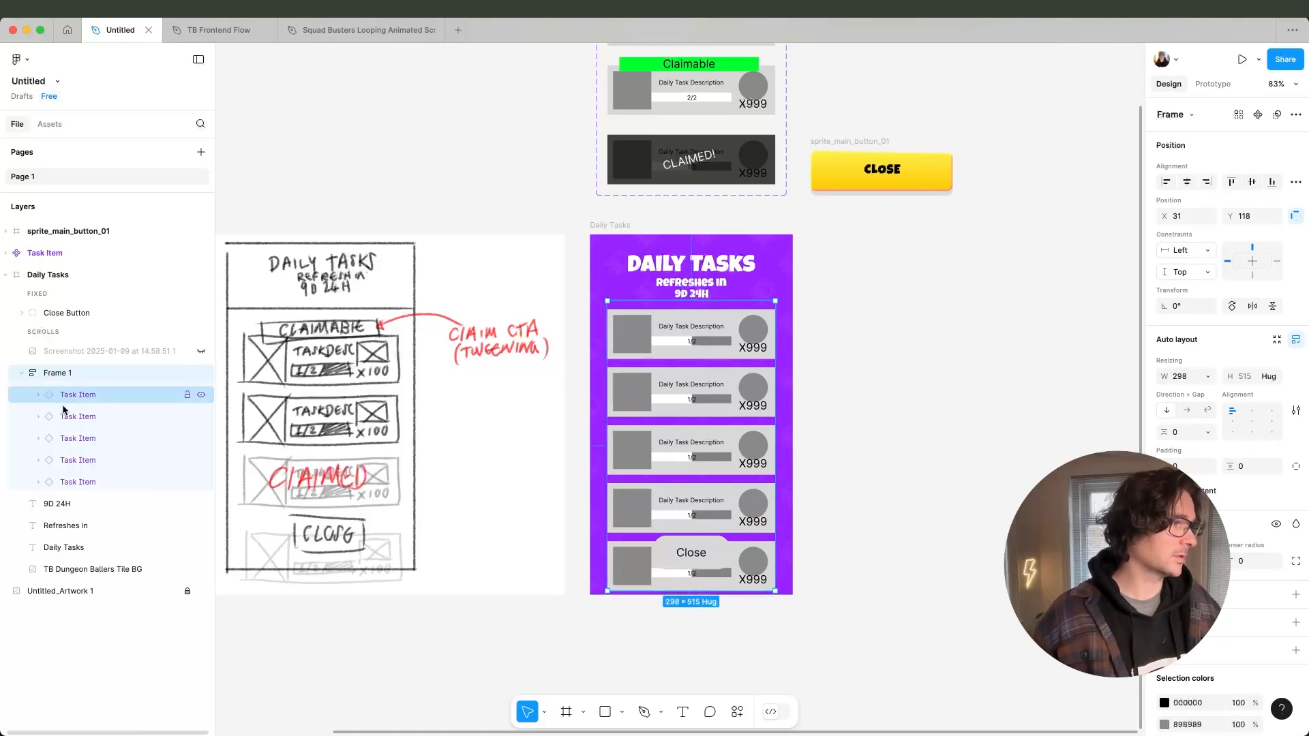
{"action": "left_click", "coordinate": [82, 483]}
{"action": "key", "text": "ctrl+d"}
{"action": "left_click", "coordinate": [907, 520]}
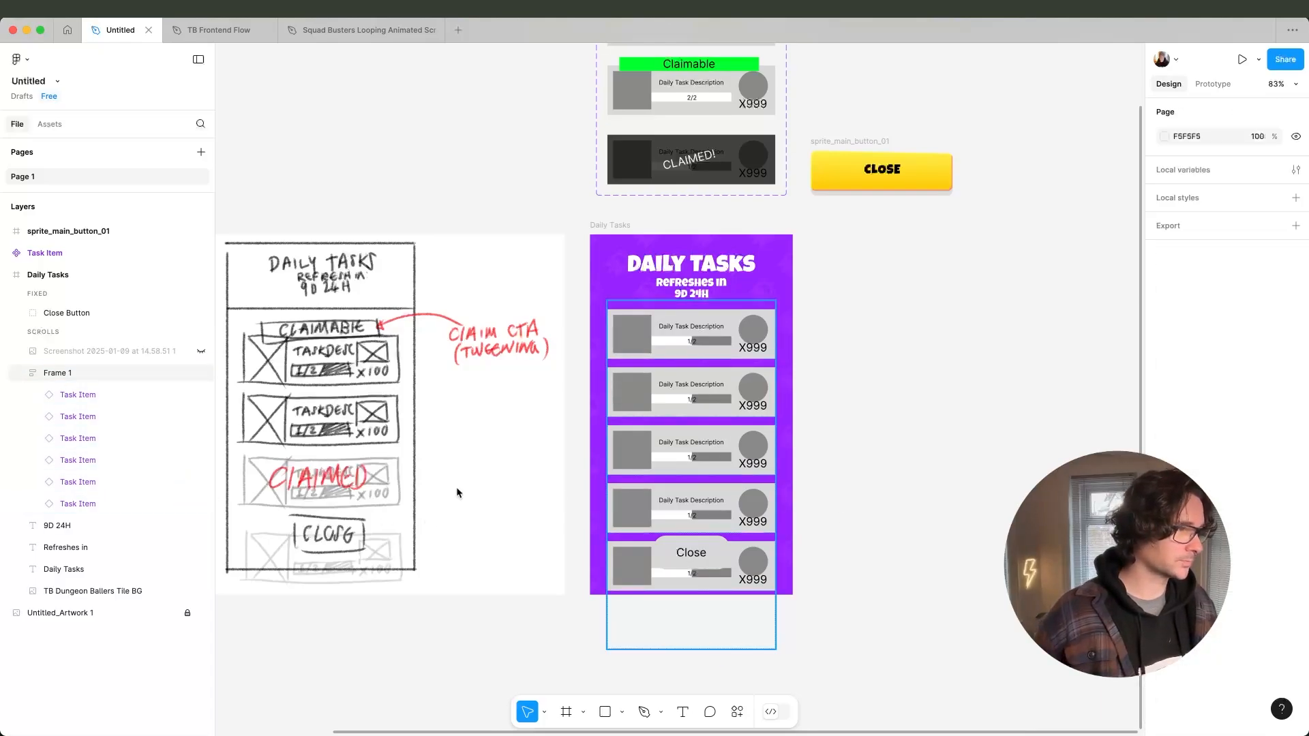
Slide the task list up over the heading texts and back down to Y 112 to preview its scrolling.
{"action": "left_click", "coordinate": [87, 377]}
{"action": "left_click_drag", "start_coordinate": [718, 465], "coordinate": [726, 440]}
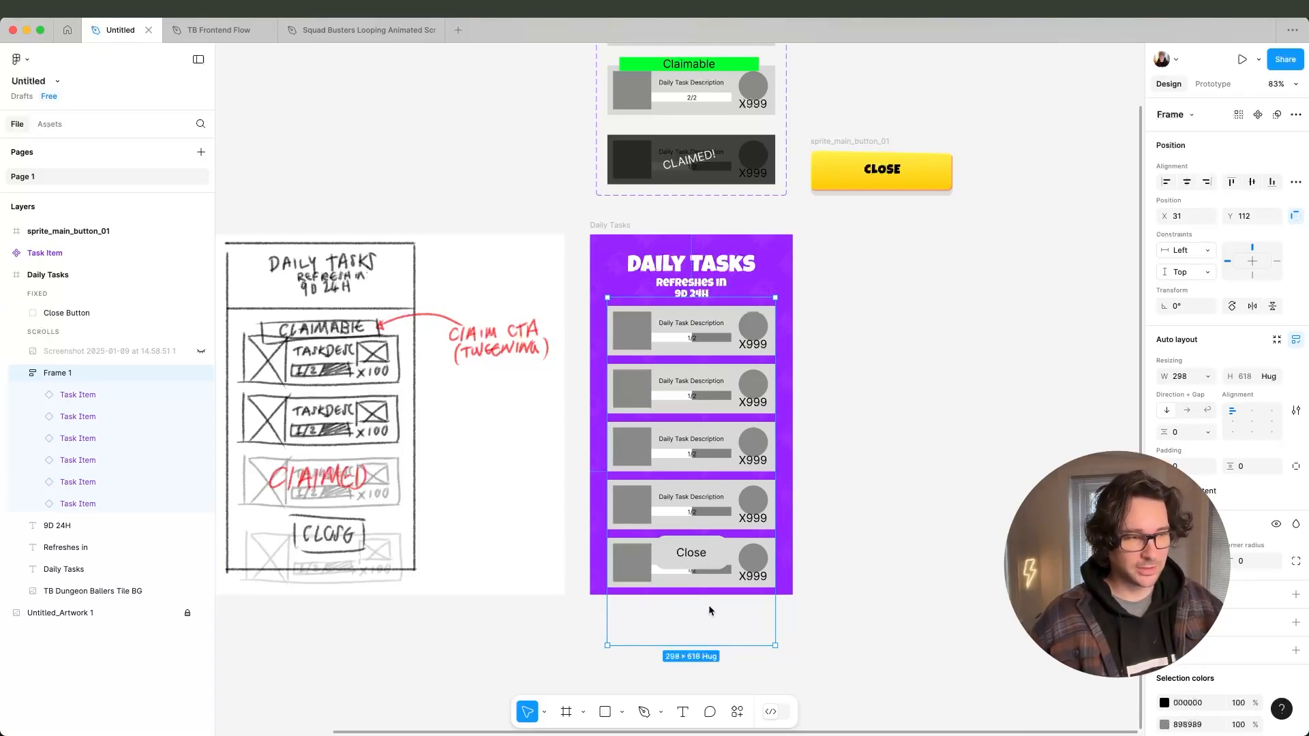
{"action": "left_click_drag", "start_coordinate": [712, 599], "coordinate": [719, 508]}
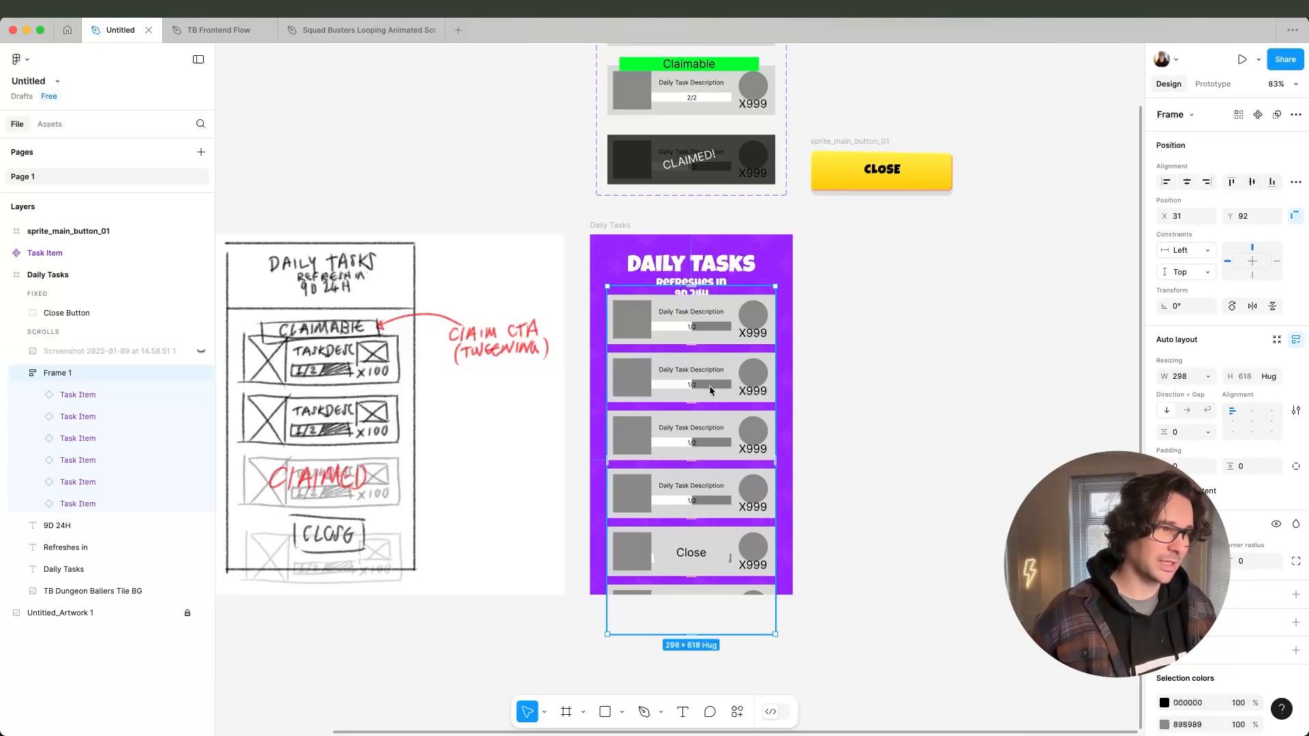
{"action": "left_click_drag", "start_coordinate": [695, 384], "coordinate": [695, 396]}
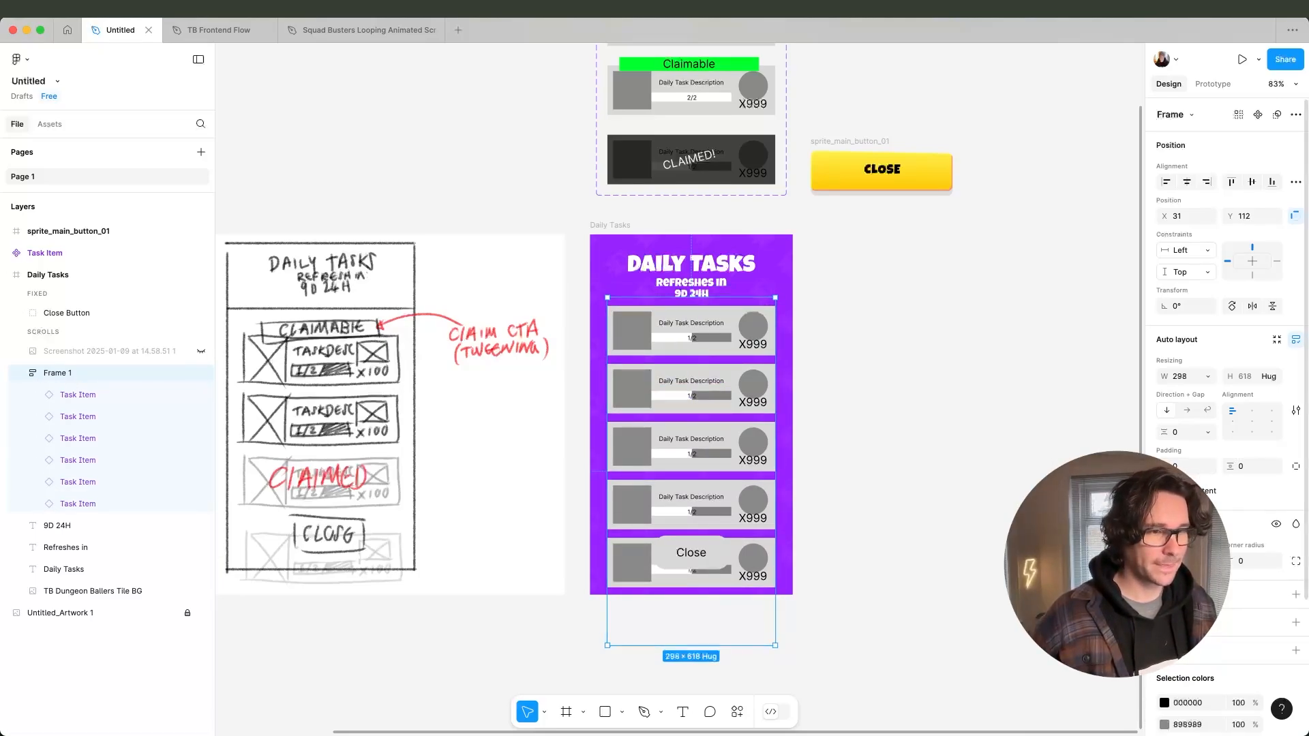
Set the gap between the Task Items in Frame 1 to -5 and shift the list slightly down.
{"action": "scroll", "coordinate": [1220, 340], "scroll_direction": "down", "scroll_amount": 4}
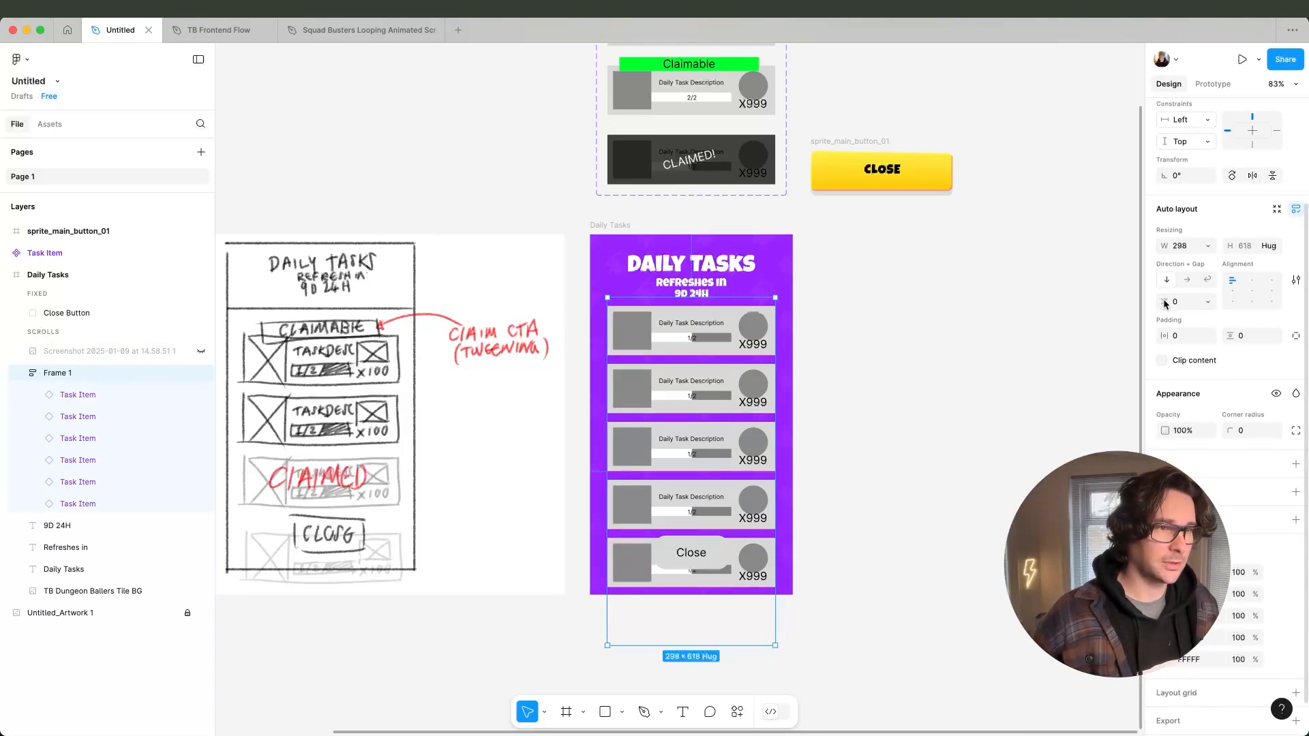
{"action": "left_click_drag", "start_coordinate": [1163, 302], "coordinate": [1159, 301]}
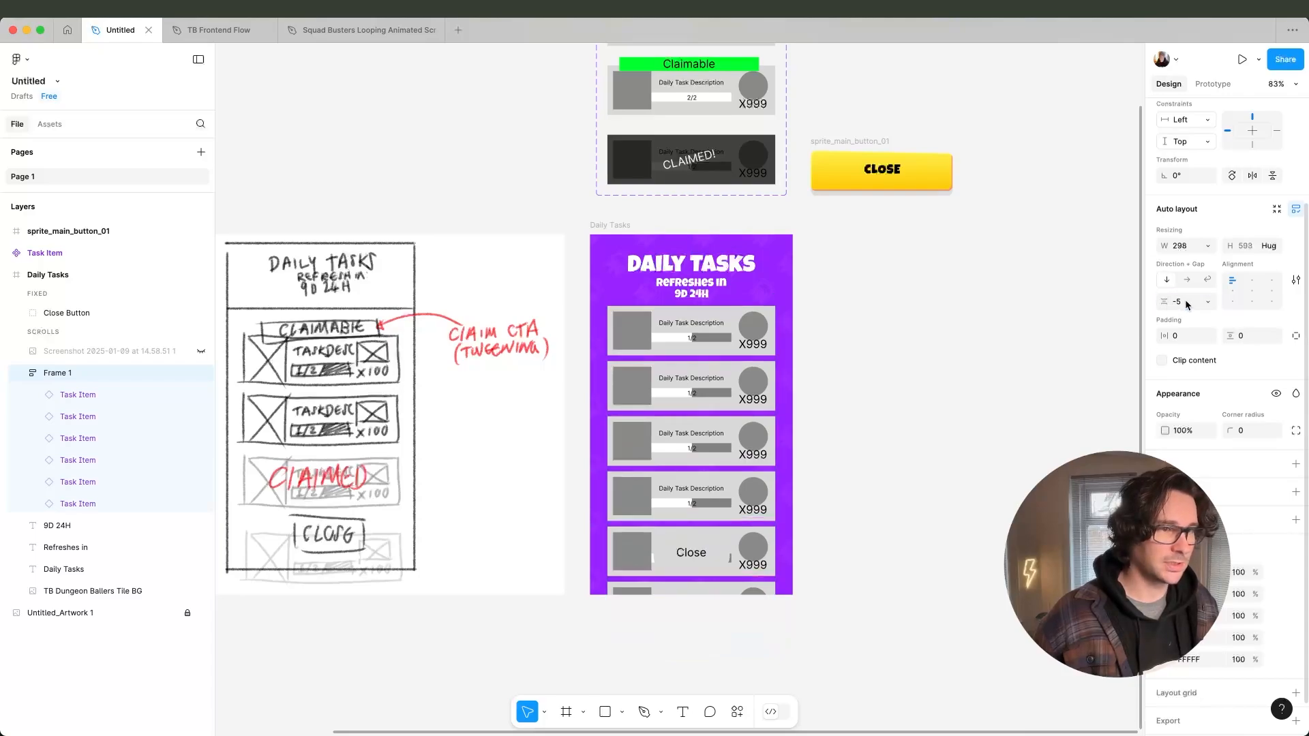
{"action": "left_click", "coordinate": [868, 427]}
{"action": "left_click_drag", "start_coordinate": [727, 349], "coordinate": [728, 350], "text": "shift"}
Move the grey Close Button out onto the canvas and put sprite_main_button_01 inside the Daily Tasks frame, above the task list layer.
{"action": "left_click", "coordinate": [702, 558]}
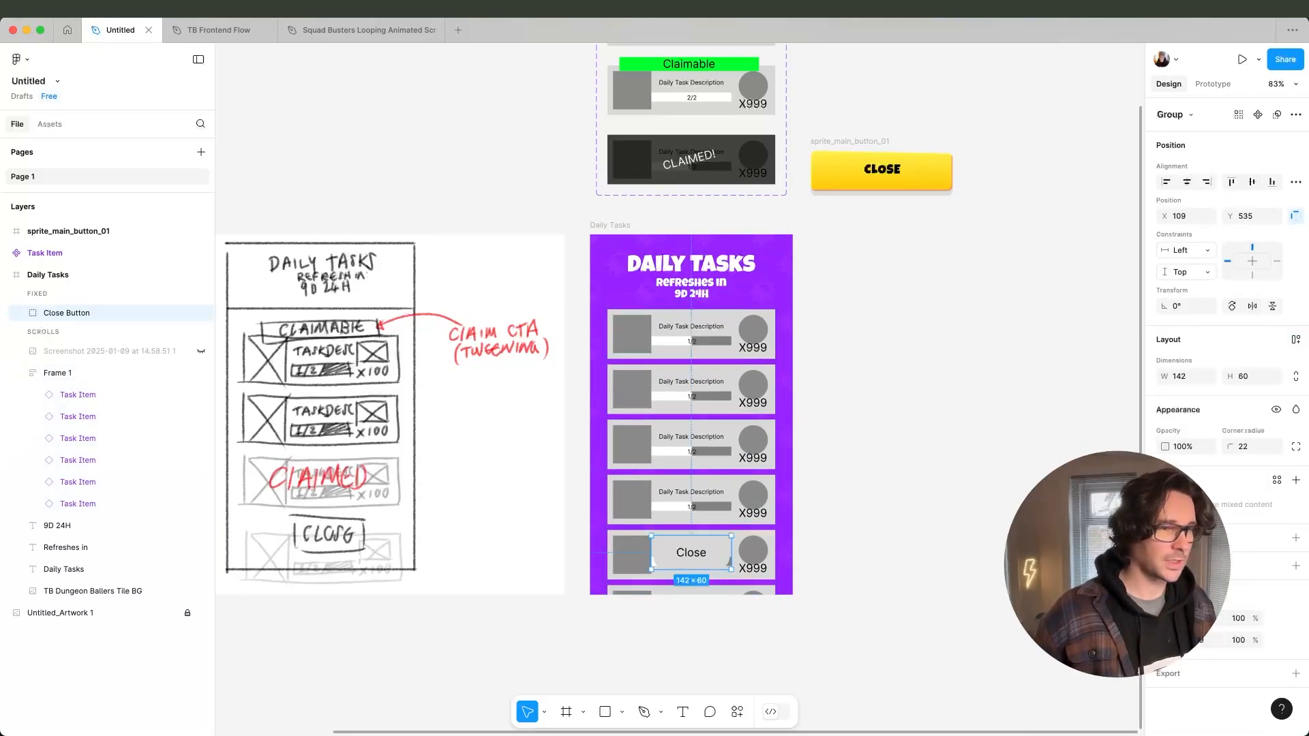
{"action": "left_click_drag", "start_coordinate": [709, 564], "coordinate": [920, 274]}
{"action": "left_click", "coordinate": [849, 145]}
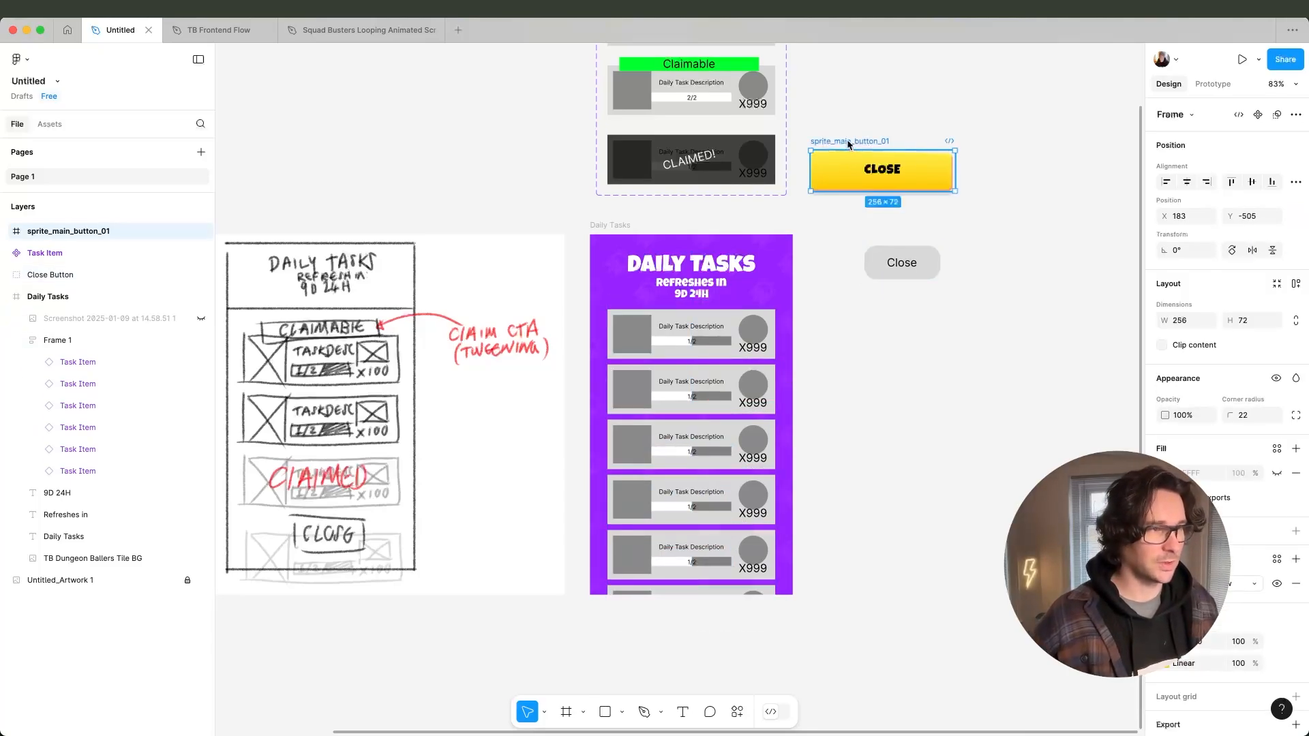
{"action": "left_click_drag", "start_coordinate": [849, 144], "coordinate": [844, 330]}
{"action": "key", "text": "super+z"}
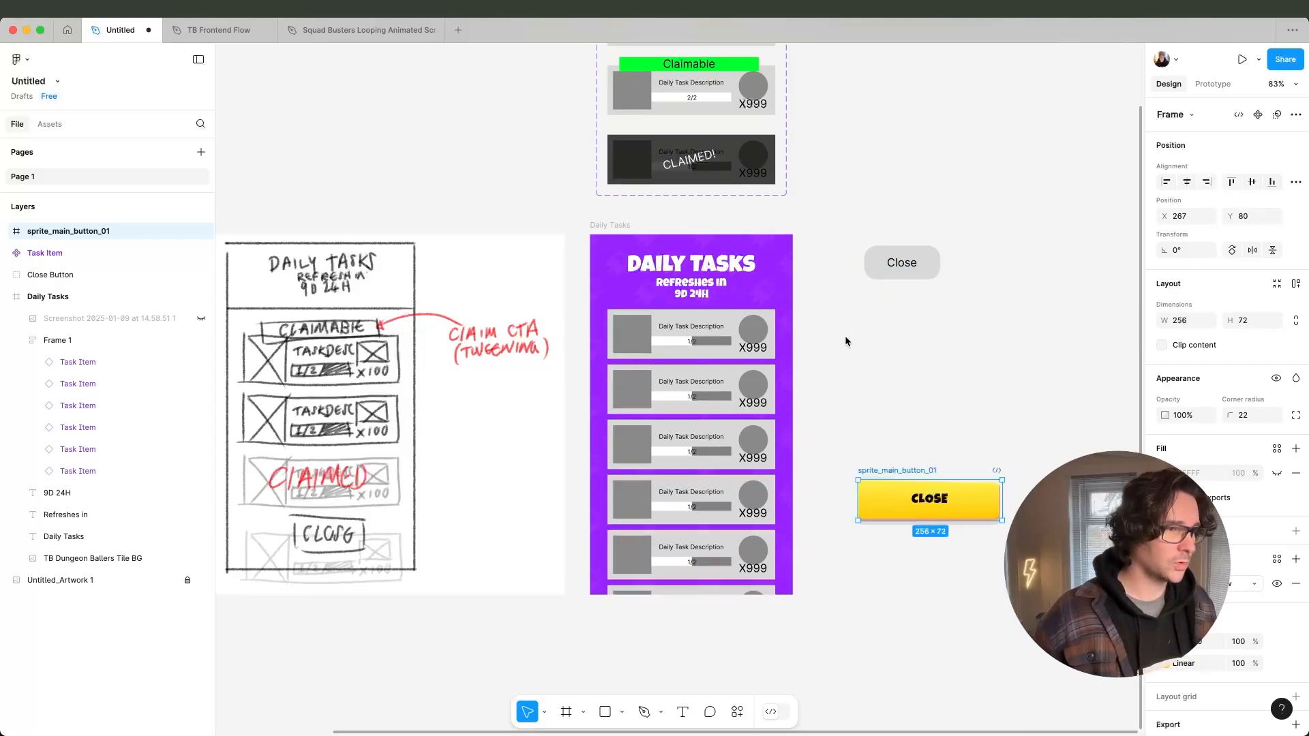
{"action": "left_click_drag", "start_coordinate": [903, 480], "coordinate": [586, 520]}
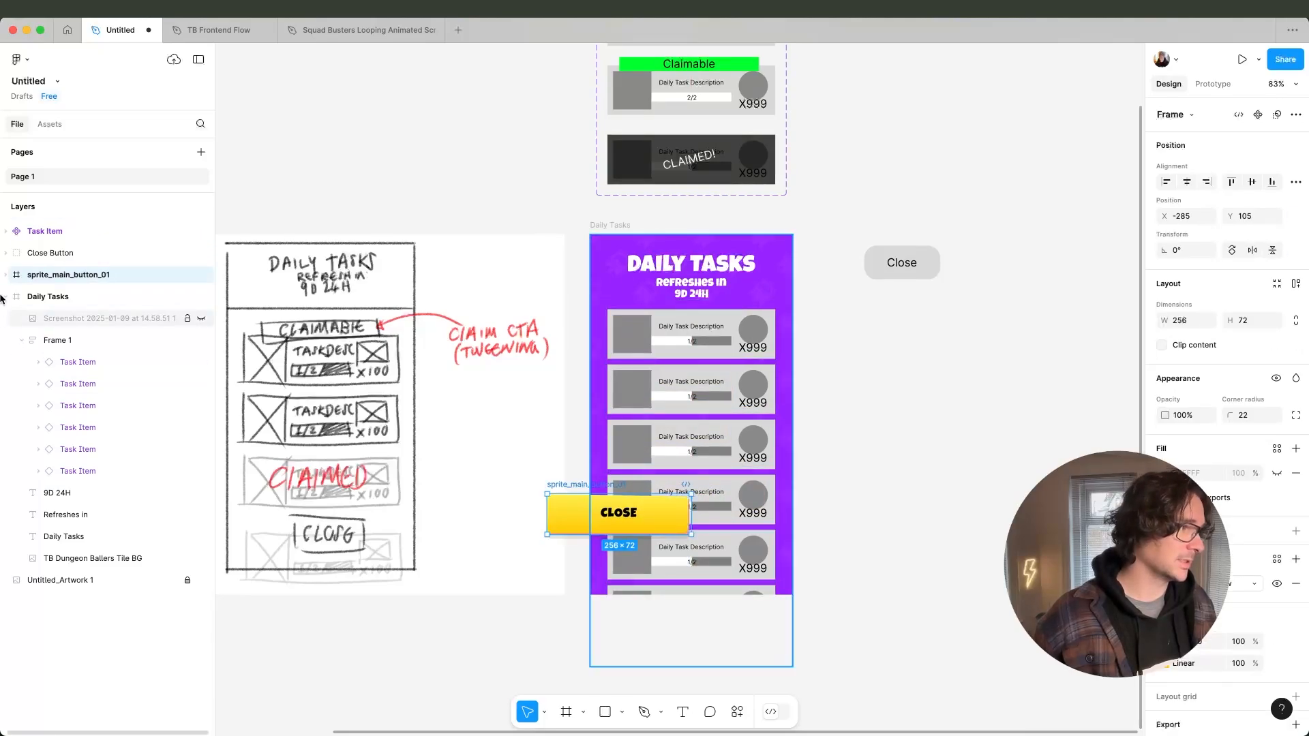
{"action": "key", "text": "super+z"}
{"action": "left_click_drag", "start_coordinate": [73, 297], "coordinate": [10, 349]}
{"action": "left_click", "coordinate": [21, 340]}
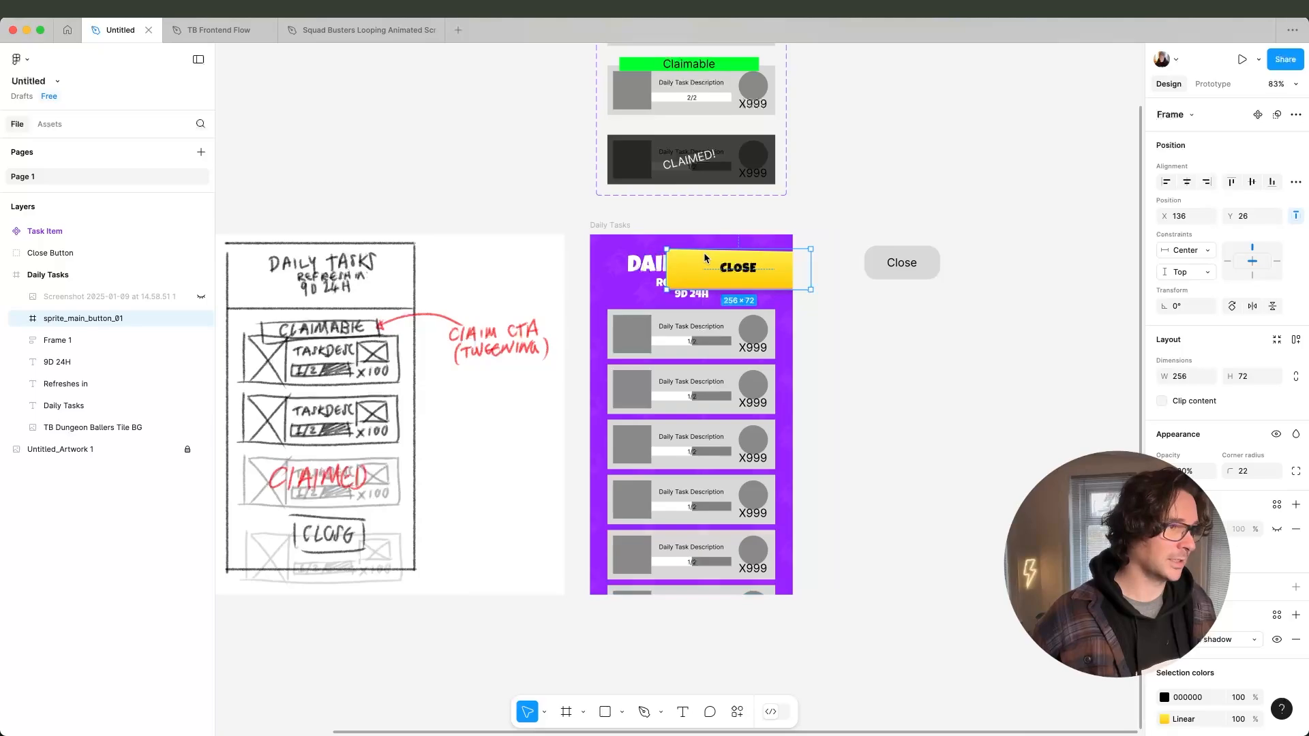
Place the yellow CLOSE button near the lower edge of the Daily Tasks frame at X 49, Y 549.
{"action": "left_click_drag", "start_coordinate": [666, 272], "coordinate": [627, 543]}
{"action": "key", "text": "shift+Right"}
{"action": "key", "text": "shift+Right"}
{"action": "key", "text": "shift+Right"}
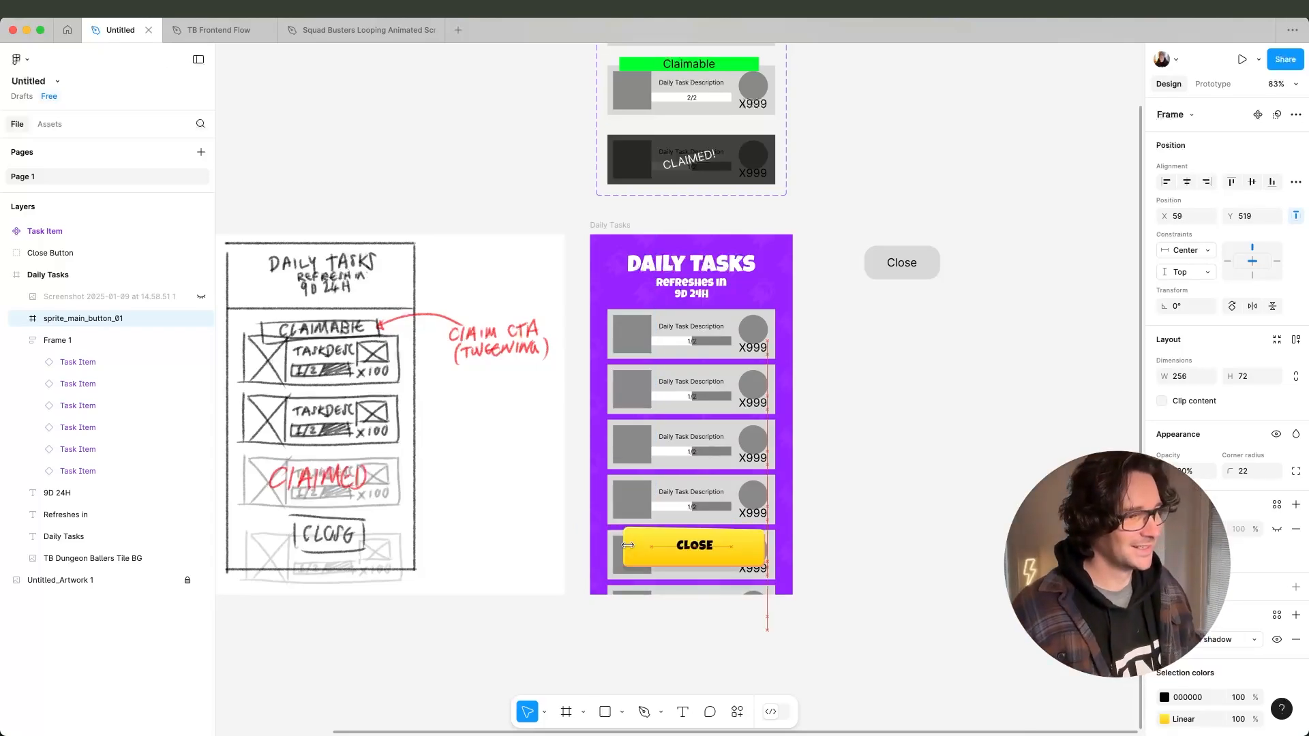
{"action": "key", "text": "shift+Down"}
{"action": "key", "text": "shift+Down"}
{"action": "key", "text": "shift+Down"}
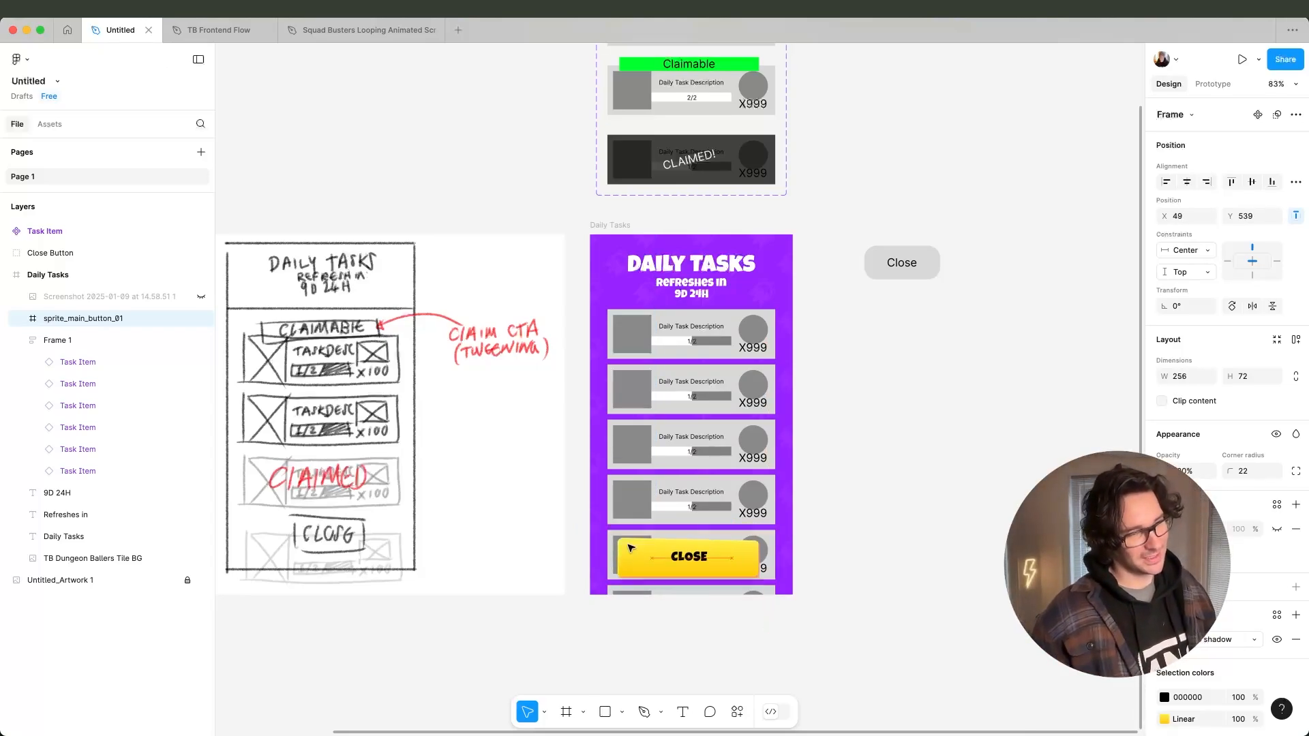
{"action": "key", "text": "shift+Down"}
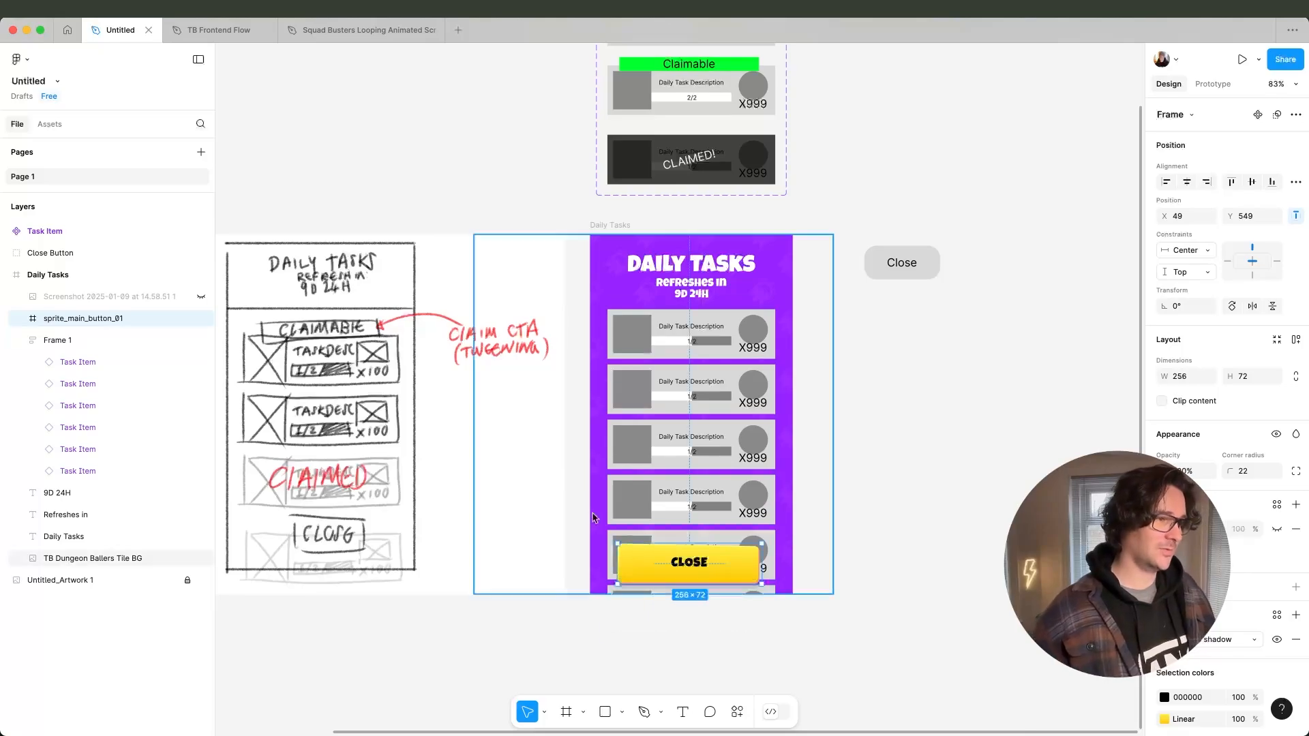
Narrow the yellow button to 170 wide about its centre and widen its CLOSE text box to 115 so it fits on one line.
{"action": "left_click_drag", "start_coordinate": [617, 558], "coordinate": [642, 561], "text": "alt"}
{"action": "left_click", "coordinate": [22, 318]}
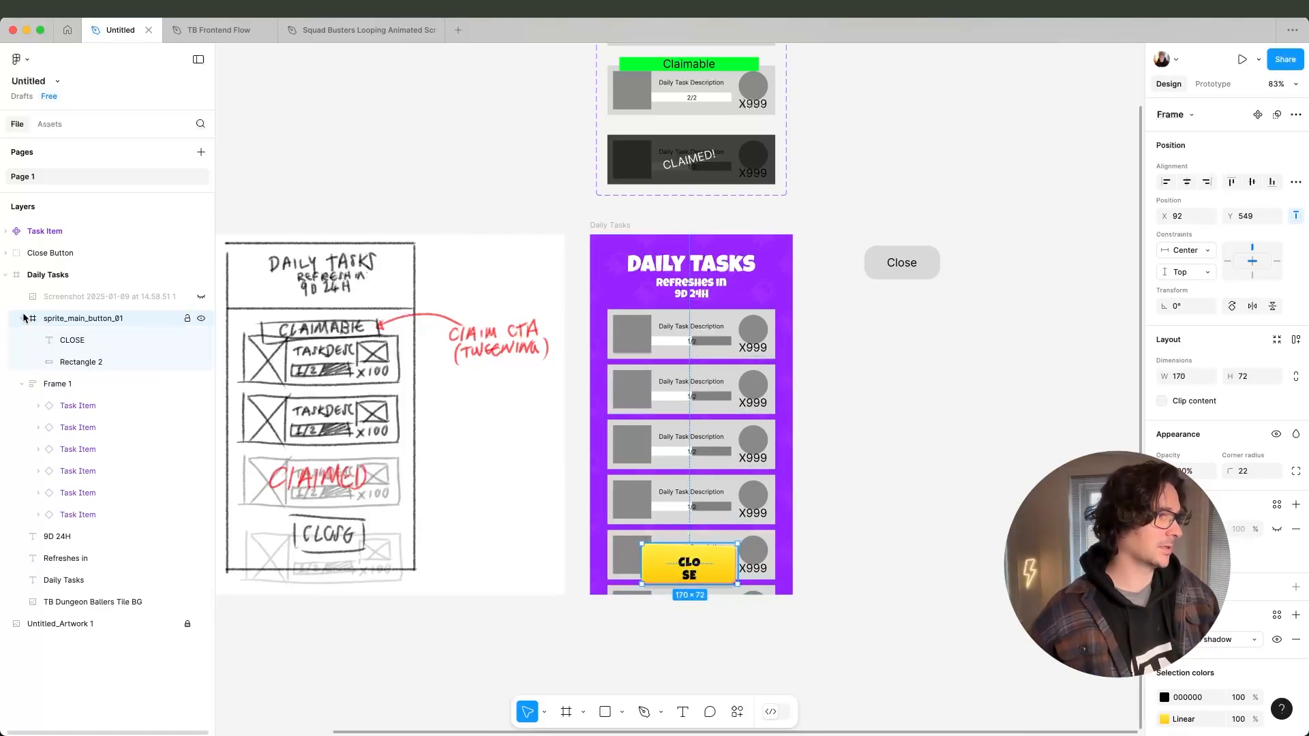
{"action": "left_click", "coordinate": [89, 343]}
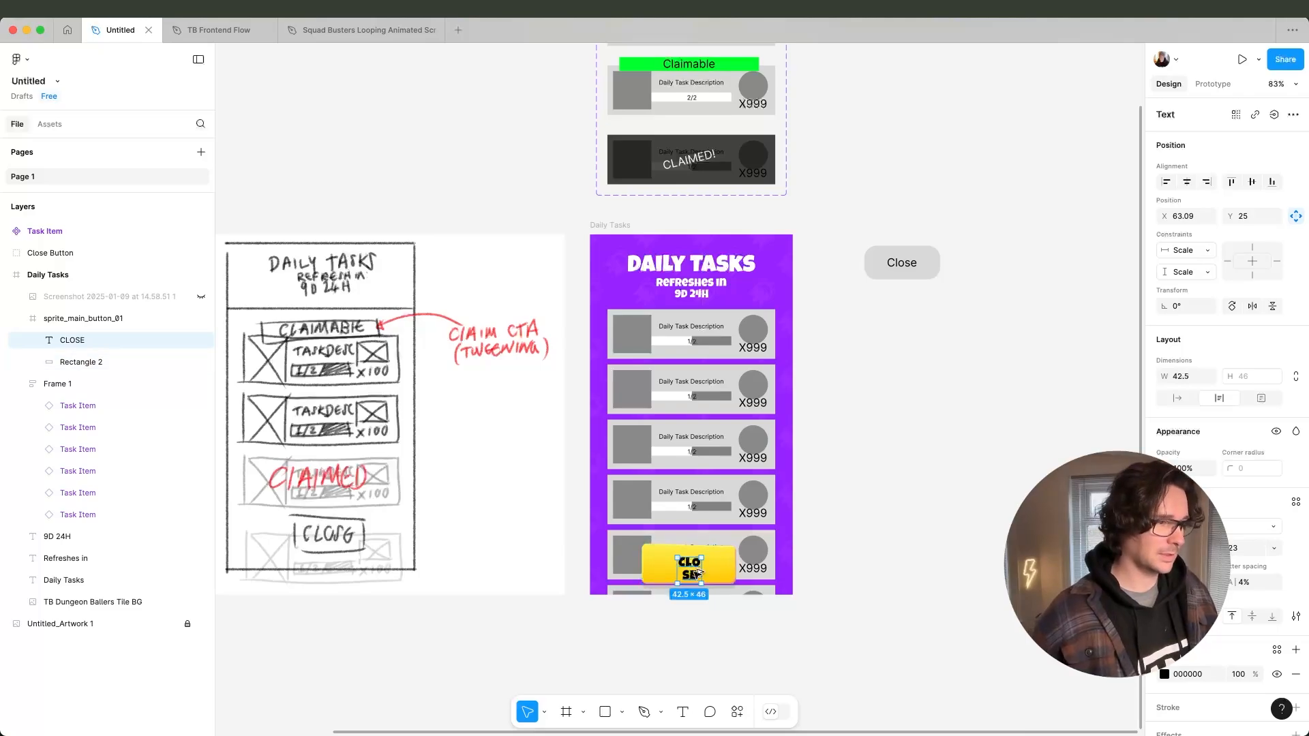
{"action": "left_click_drag", "start_coordinate": [701, 577], "coordinate": [723, 571], "text": "alt"}
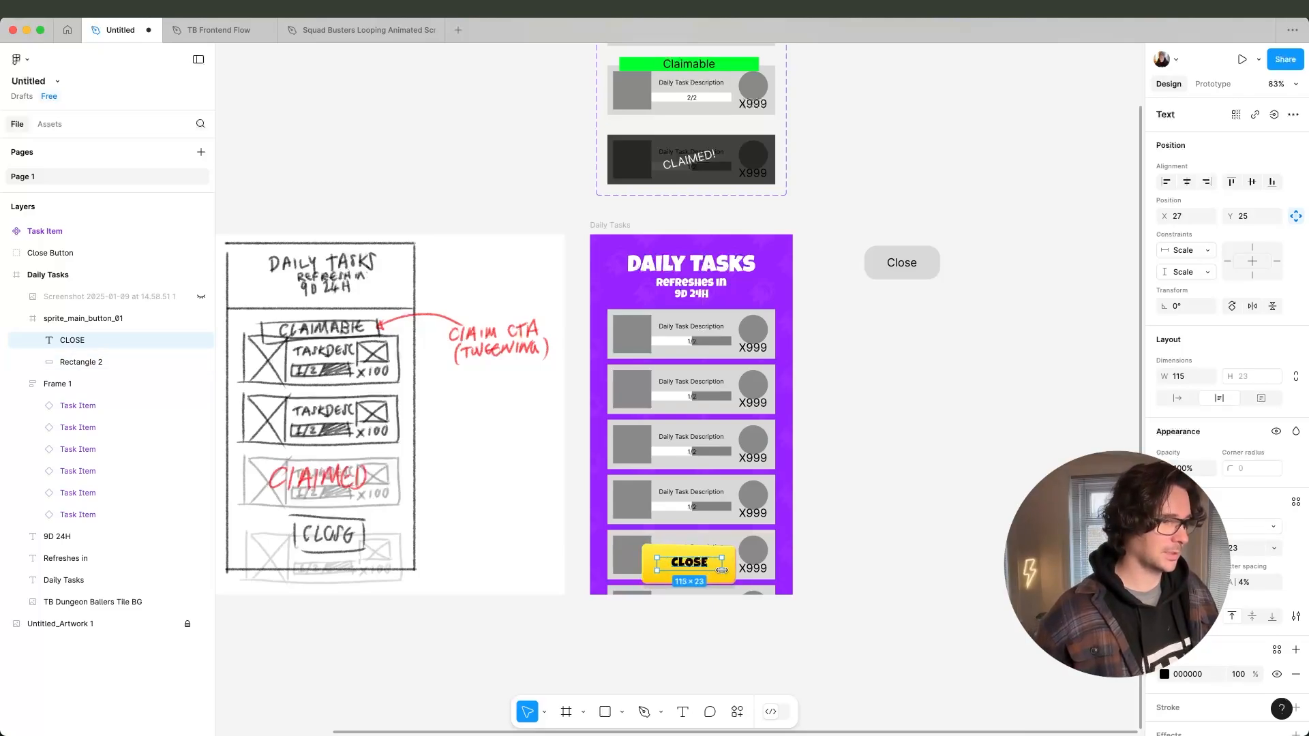
{"action": "left_click", "coordinate": [913, 573]}
{"action": "left_click", "coordinate": [725, 562]}
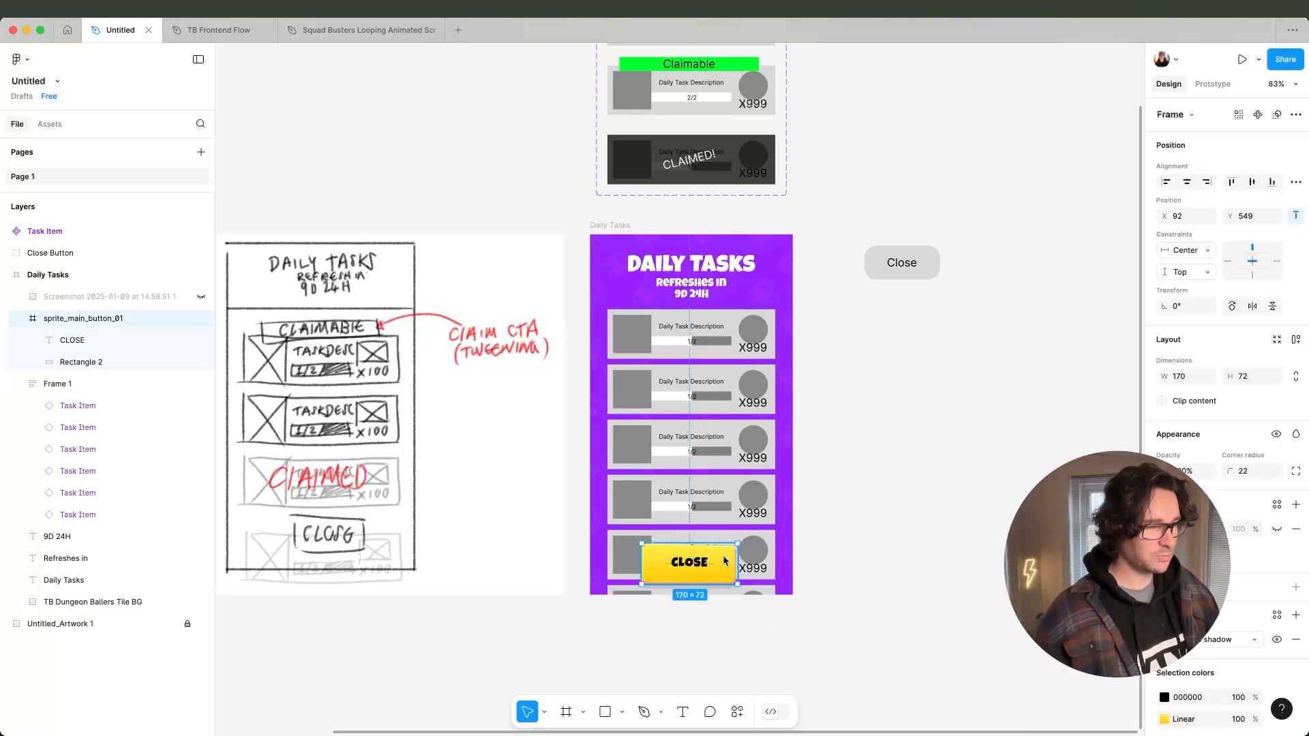
Examine the effects, fill and selection colours of the yellow button's Rectangle 2 and its parent frame.
{"action": "left_click", "coordinate": [114, 362]}
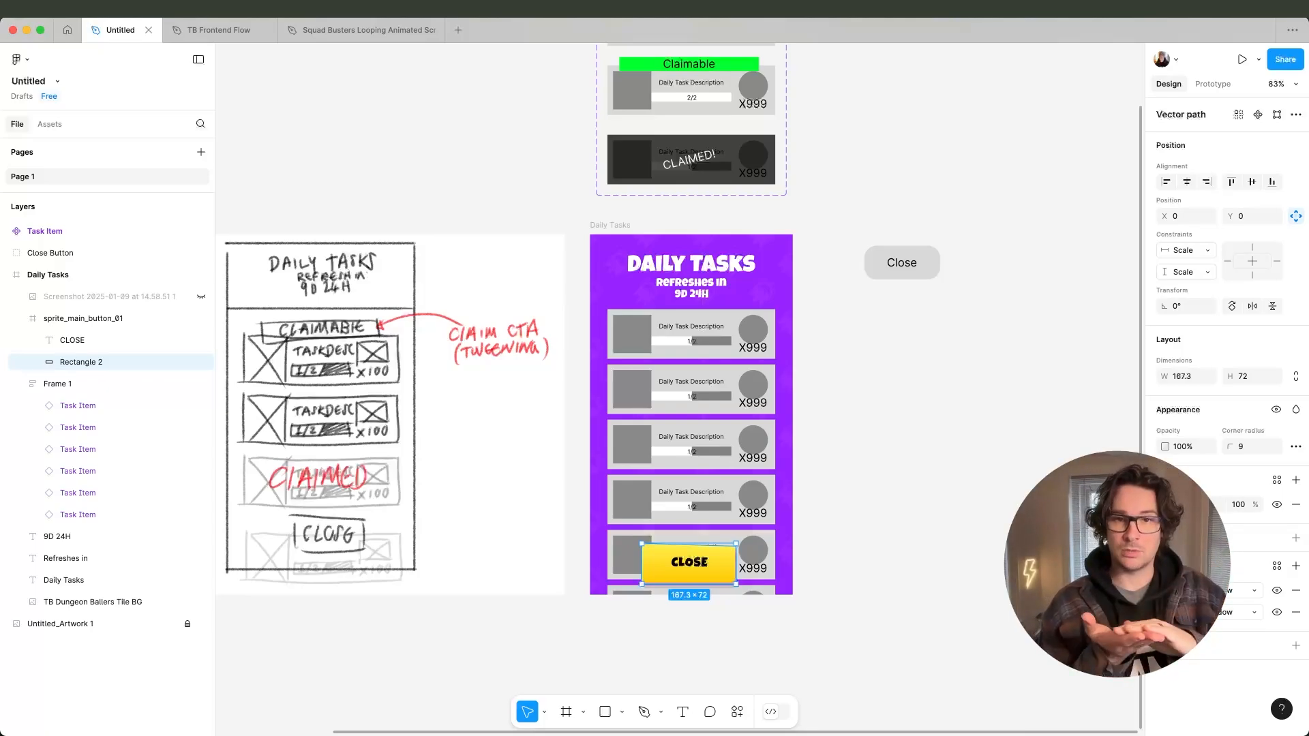
{"action": "left_click", "coordinate": [1277, 612]}
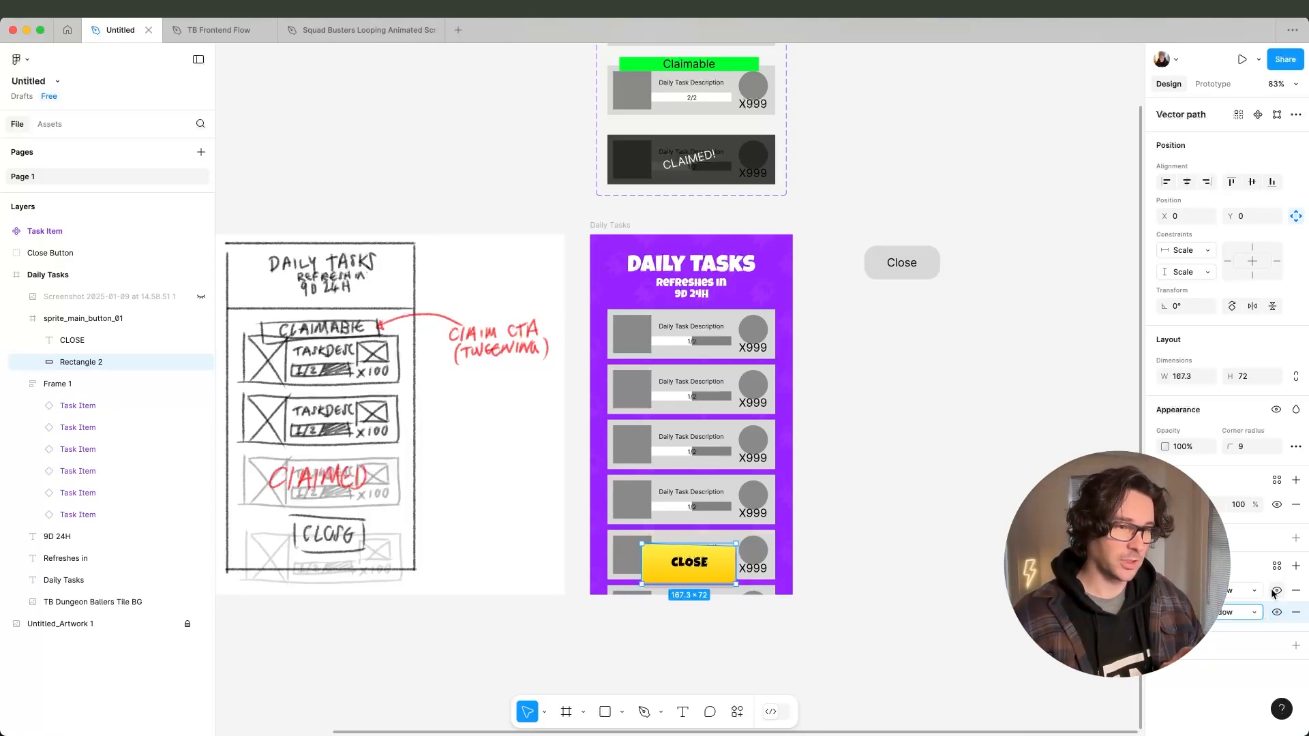
{"action": "left_click", "coordinate": [1276, 591]}
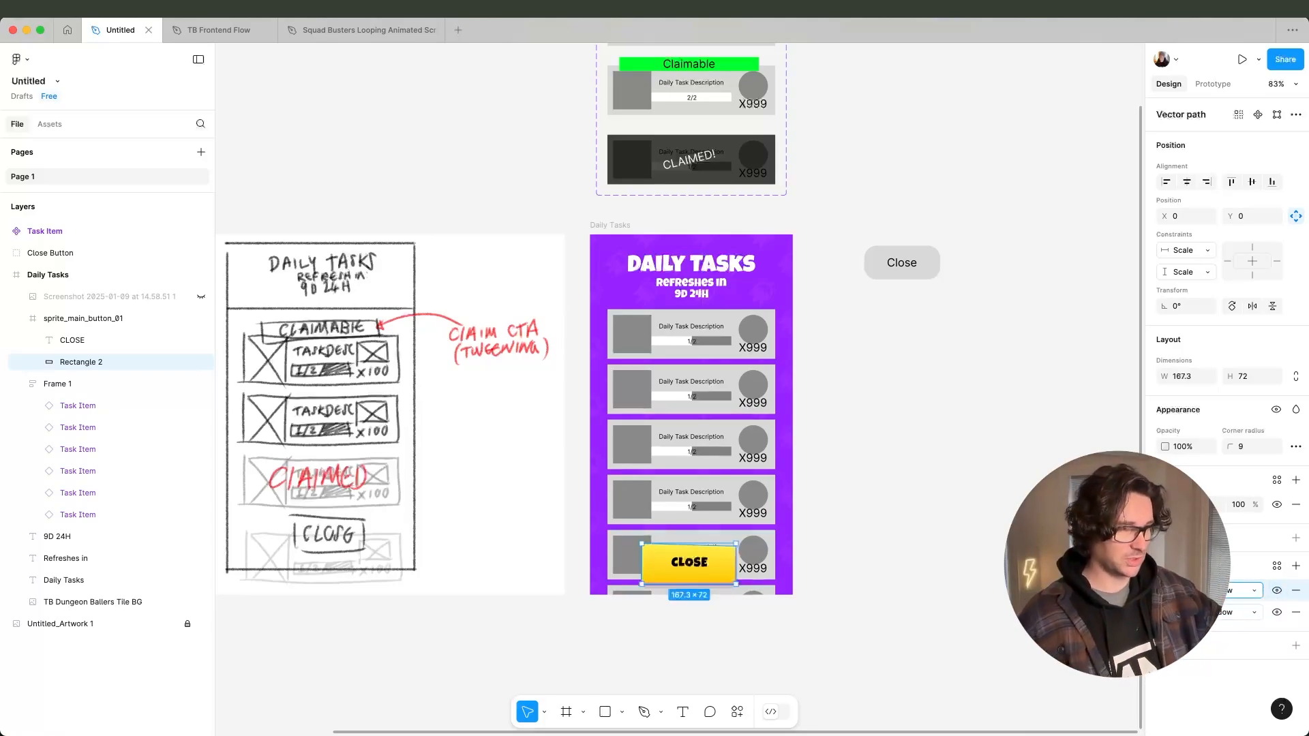
{"action": "left_click", "coordinate": [938, 564]}
{"action": "left_click", "coordinate": [710, 578]}
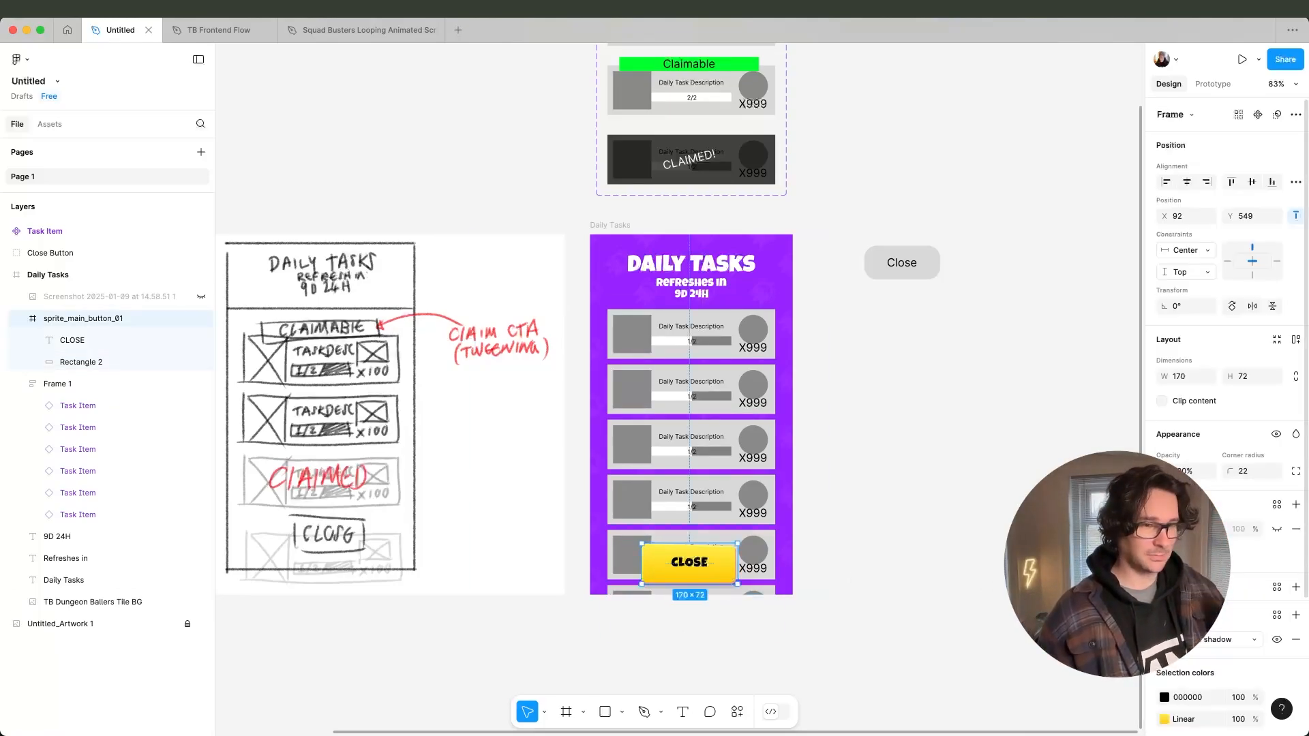
{"action": "scroll", "coordinate": [1279, 586], "scroll_direction": "down", "scroll_amount": 4}
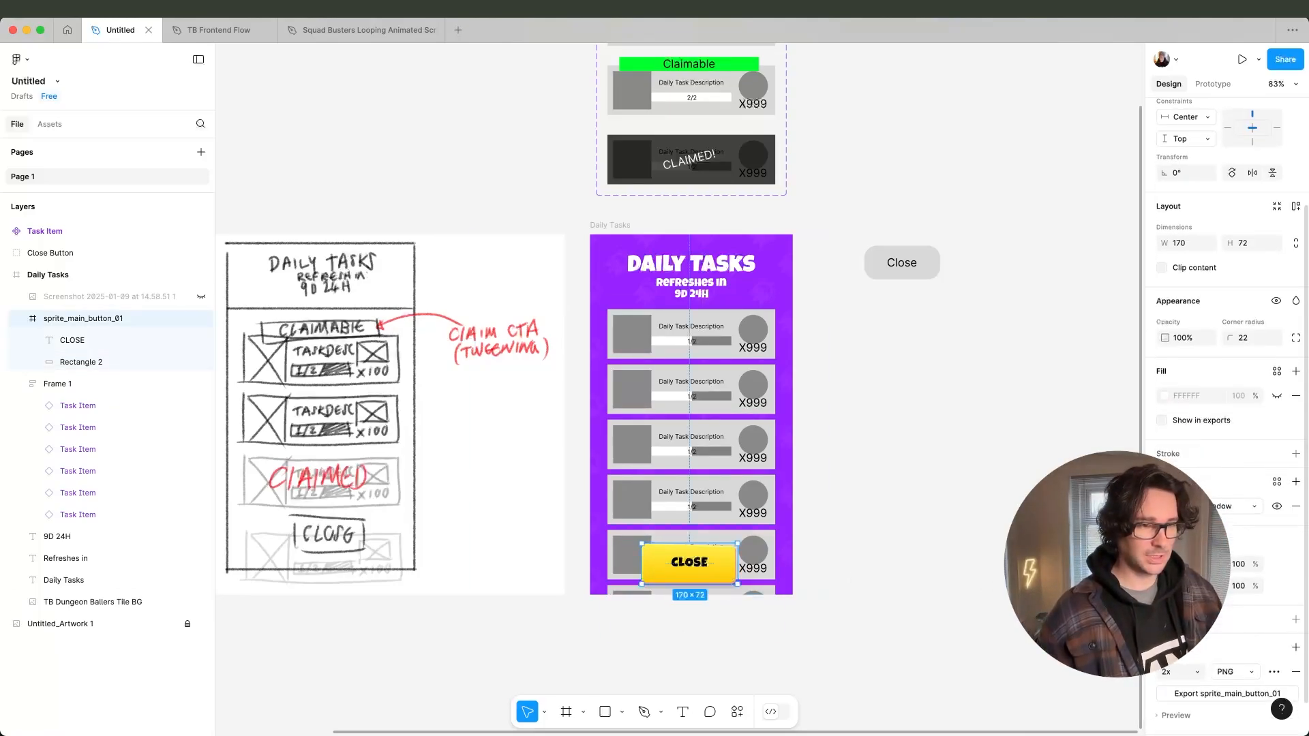
{"action": "left_click", "coordinate": [22, 319]}
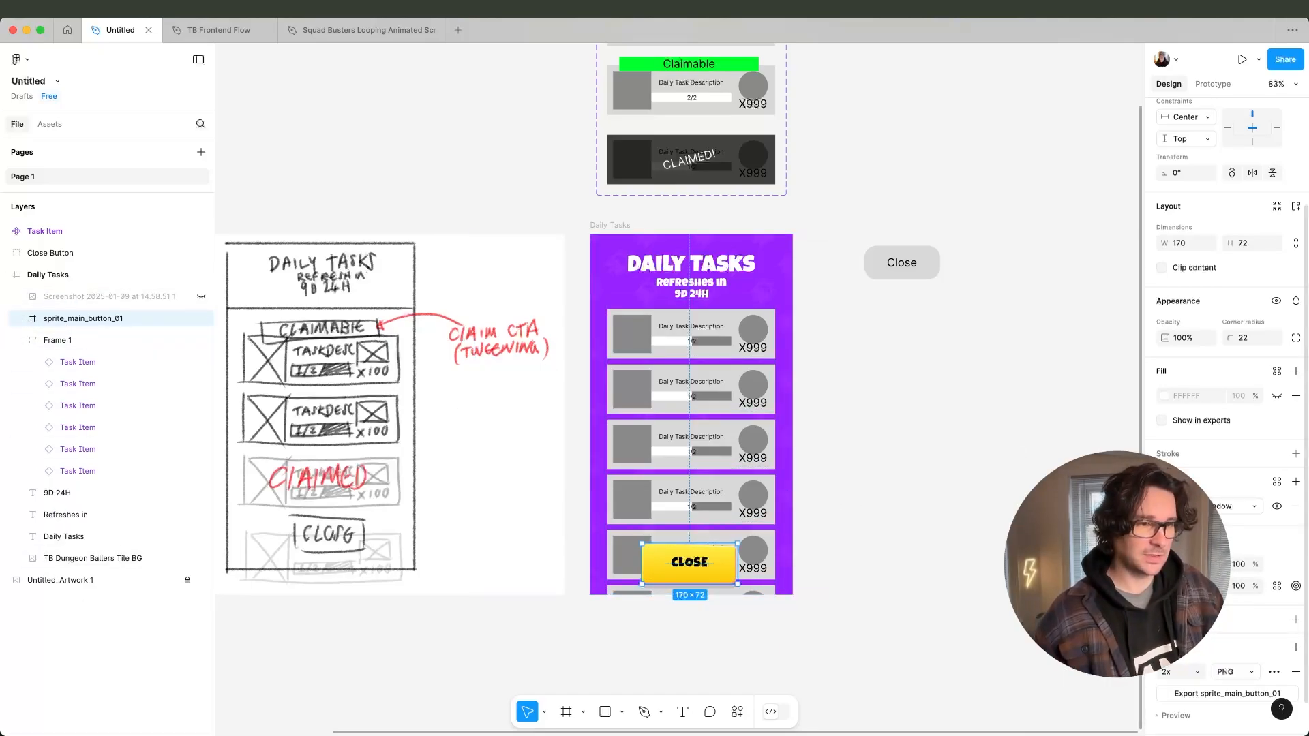
{"action": "left_click", "coordinate": [1165, 587]}
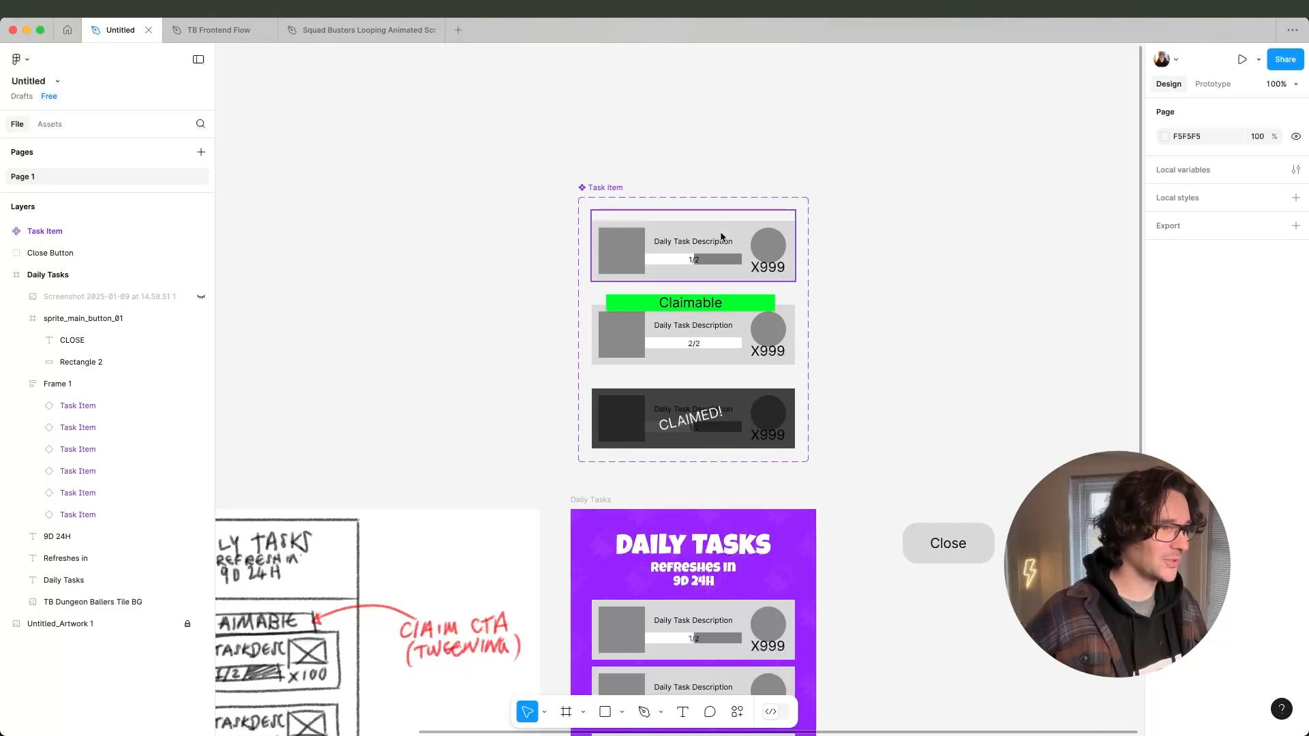
Set the fill of the Task Item Container in the Default State to white.
{"action": "double_click", "coordinate": [721, 235]}
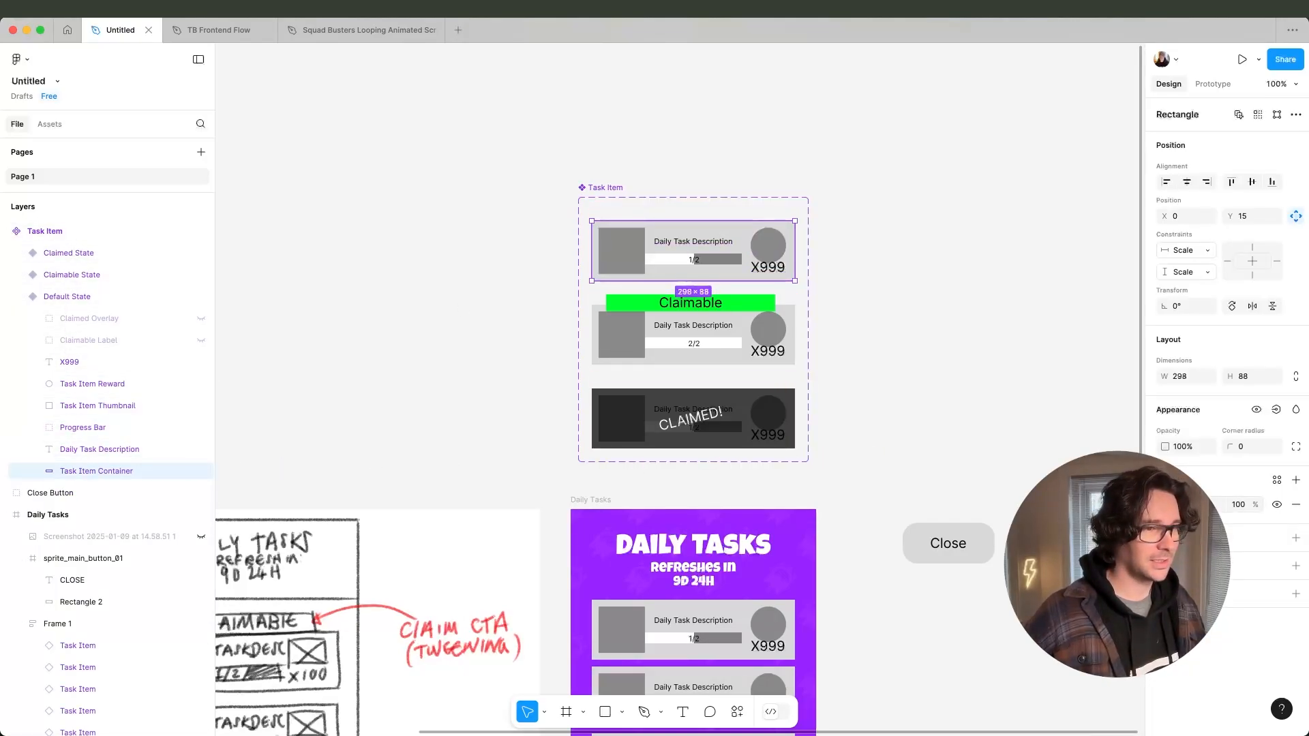
{"action": "left_click", "coordinate": [1165, 505]}
{"action": "left_click_drag", "start_coordinate": [1023, 436], "coordinate": [914, 362]}
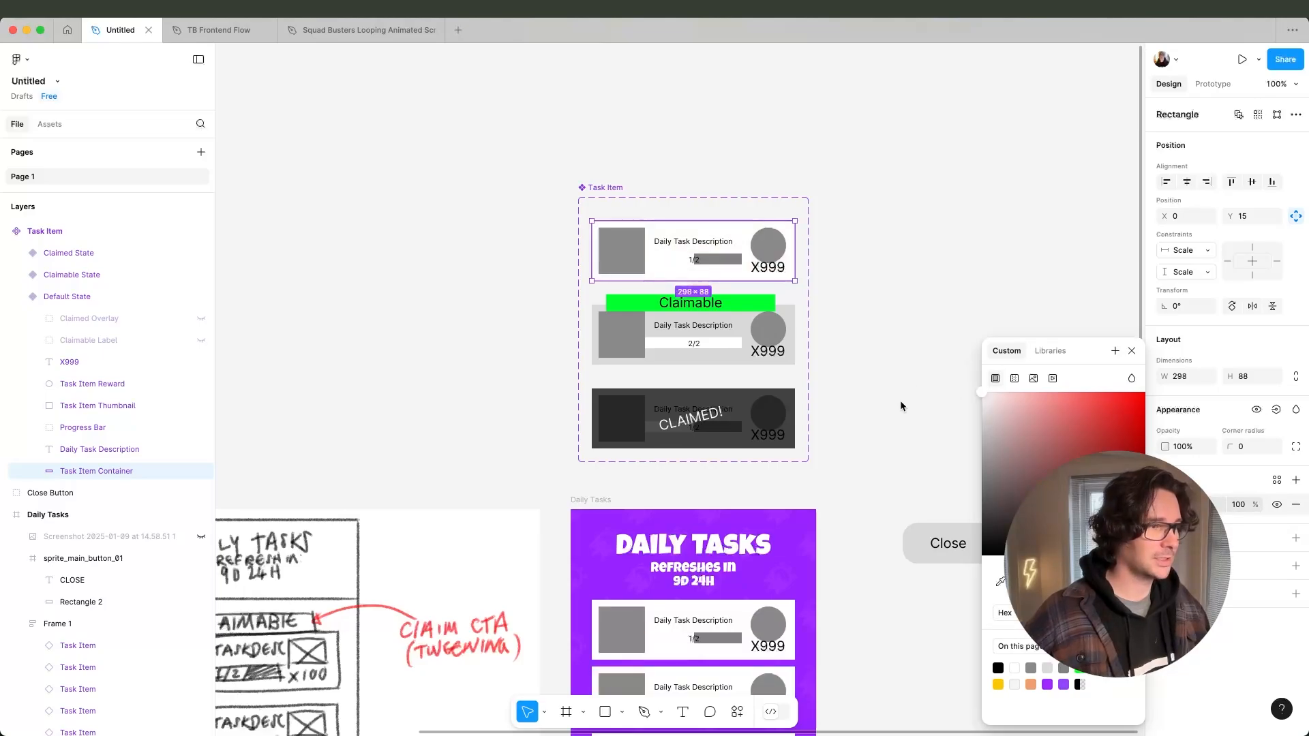
{"action": "left_click", "coordinate": [1132, 350]}
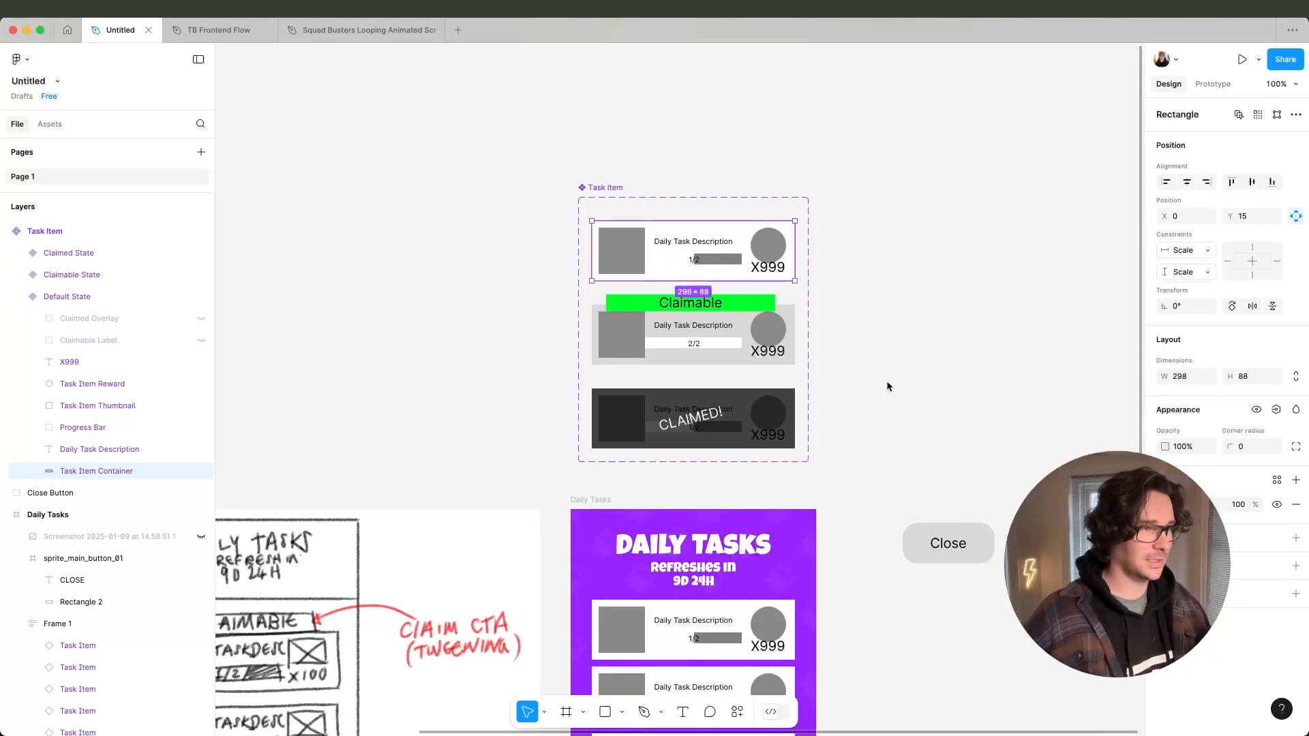
Switch the fill of the Default State's Task Item Thumbnail from a solid colour to an image.
{"action": "scroll", "coordinate": [886, 390], "scroll_direction": "down", "scroll_amount": 3}
{"action": "scroll", "coordinate": [886, 390], "scroll_direction": "up", "scroll_amount": 1}
{"action": "scroll", "coordinate": [886, 390], "scroll_direction": "down", "scroll_amount": 1}
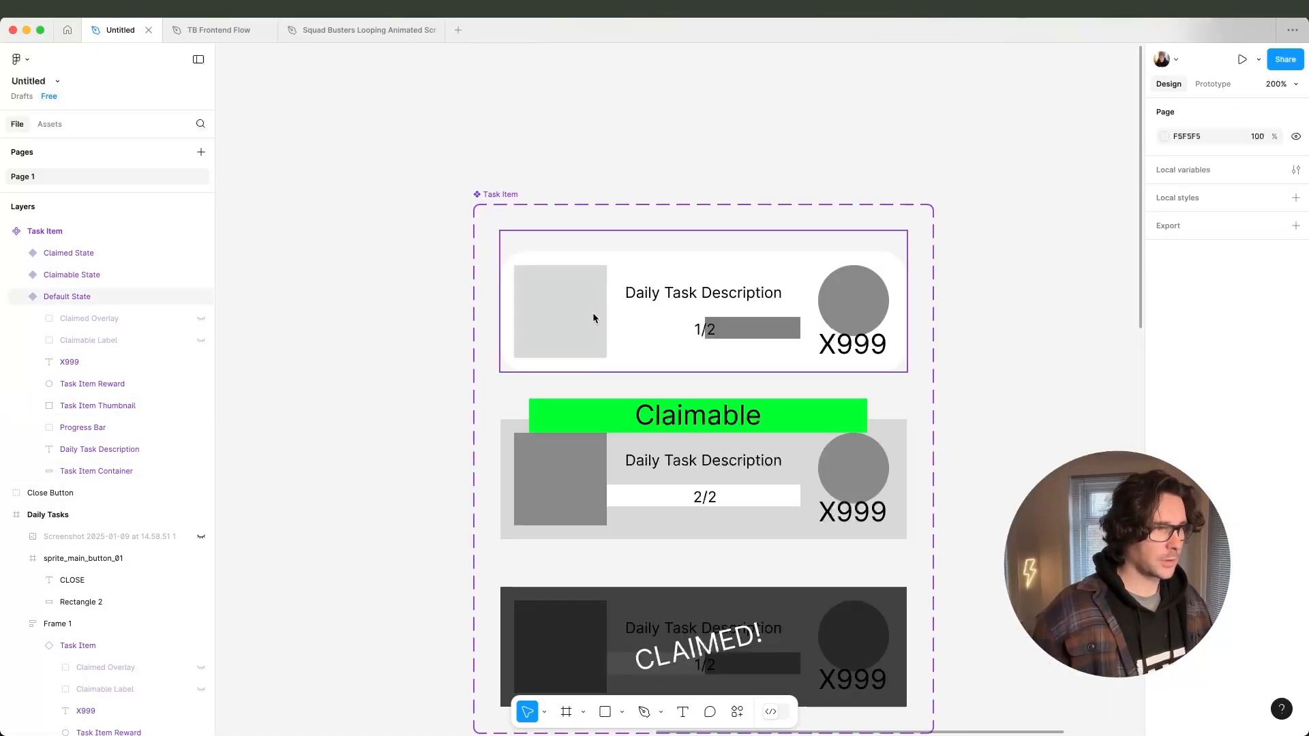
{"action": "left_click", "coordinate": [594, 317], "text": "super"}
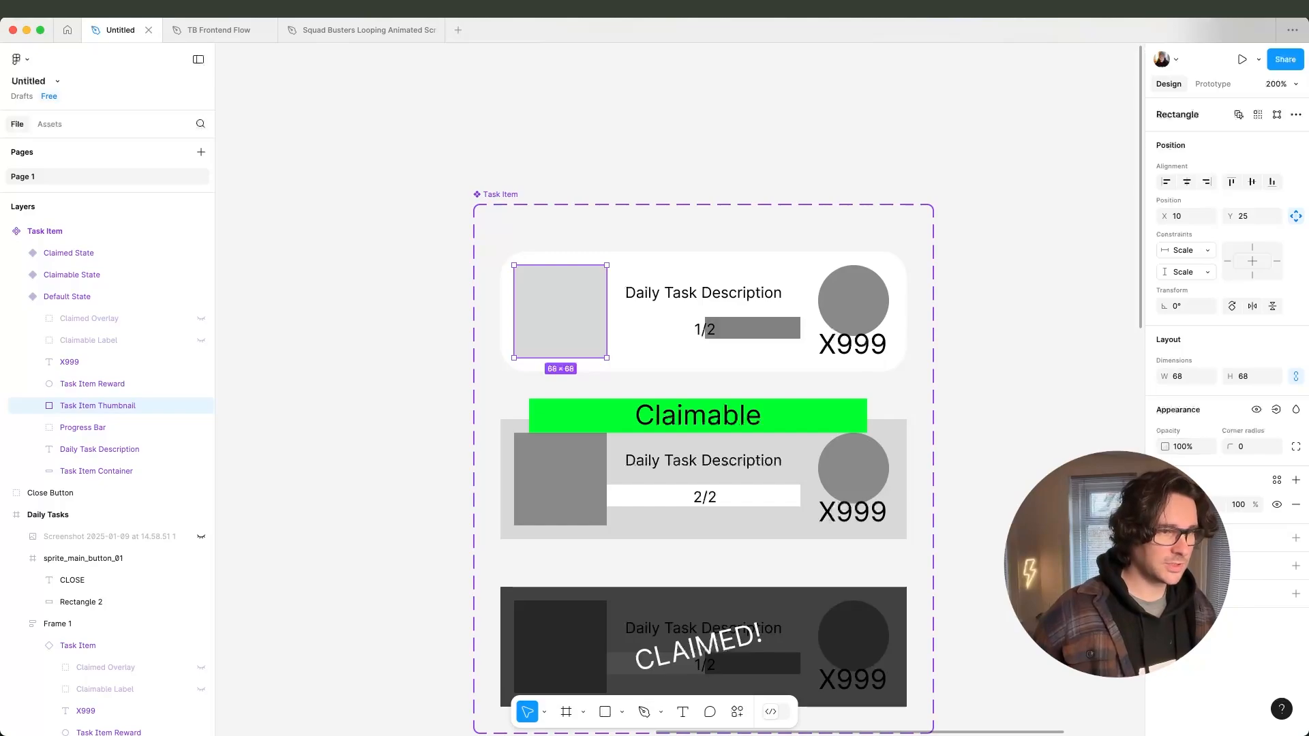
{"action": "left_click", "coordinate": [1166, 505]}
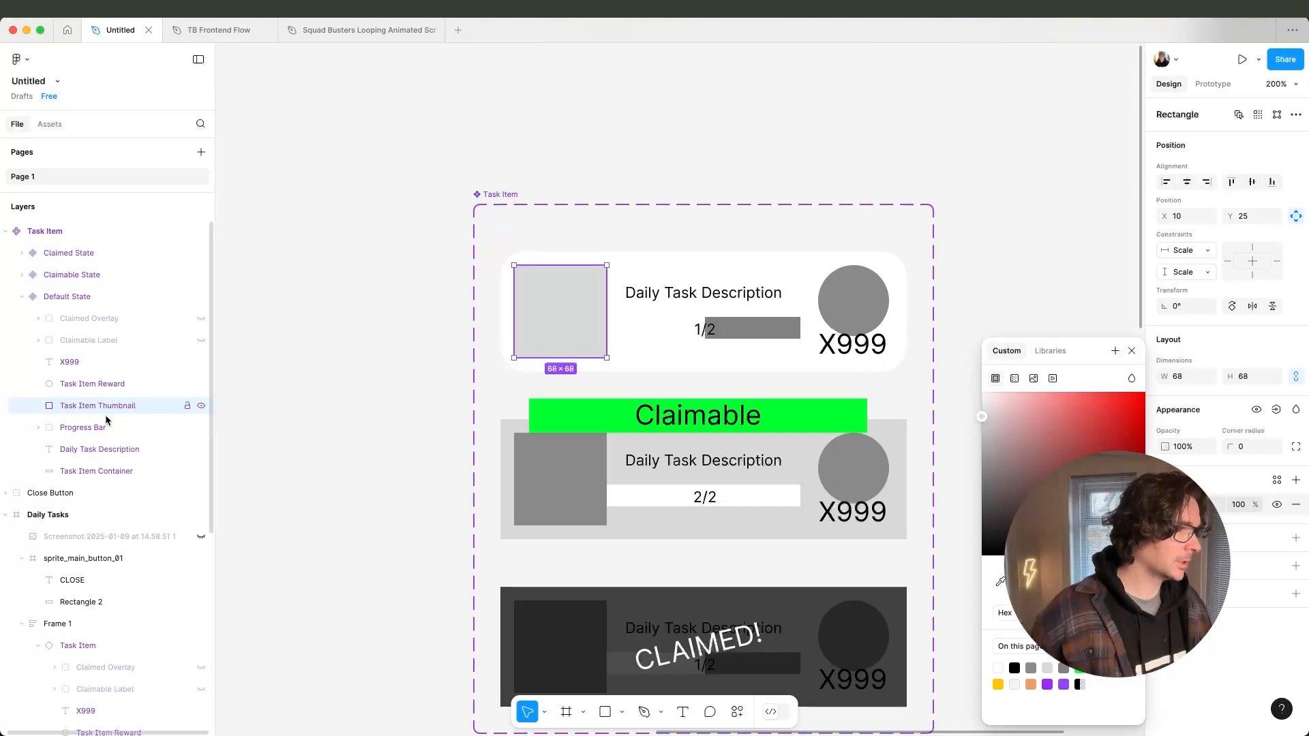
{"action": "left_click", "coordinate": [1032, 379]}
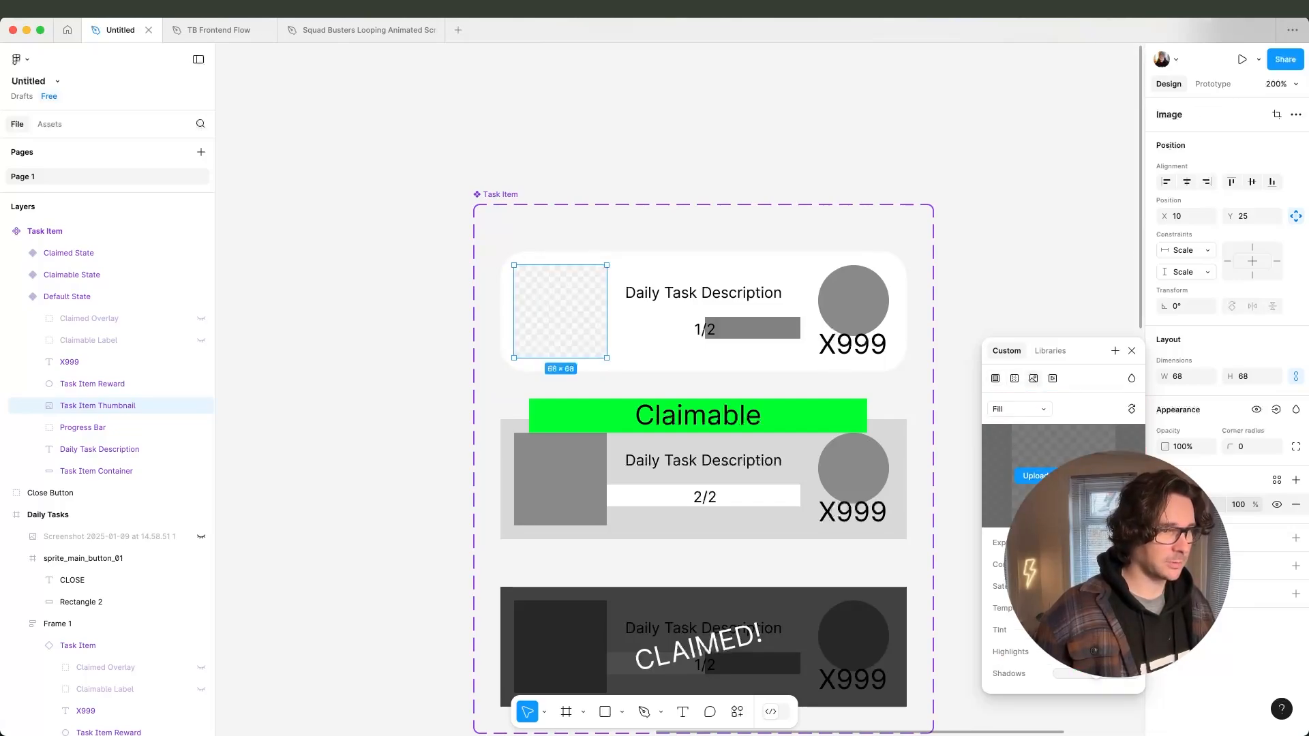
Upload sprite_ui_crawler_avatar.png from the Resources folder as the thumbnail's image fill.
{"action": "left_click", "coordinate": [1033, 476]}
{"action": "scroll", "coordinate": [651, 334], "scroll_direction": "down", "scroll_amount": 15}
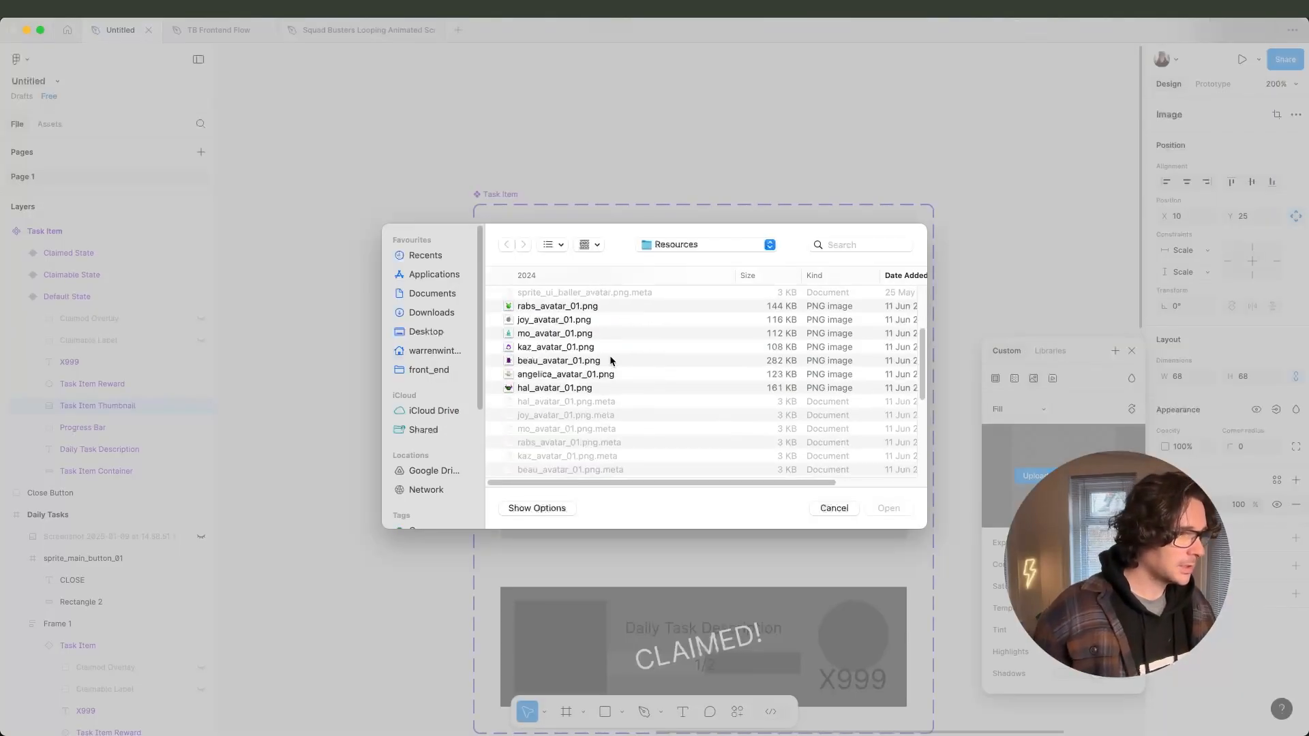
{"action": "scroll", "coordinate": [586, 417], "scroll_direction": "down", "scroll_amount": 4}
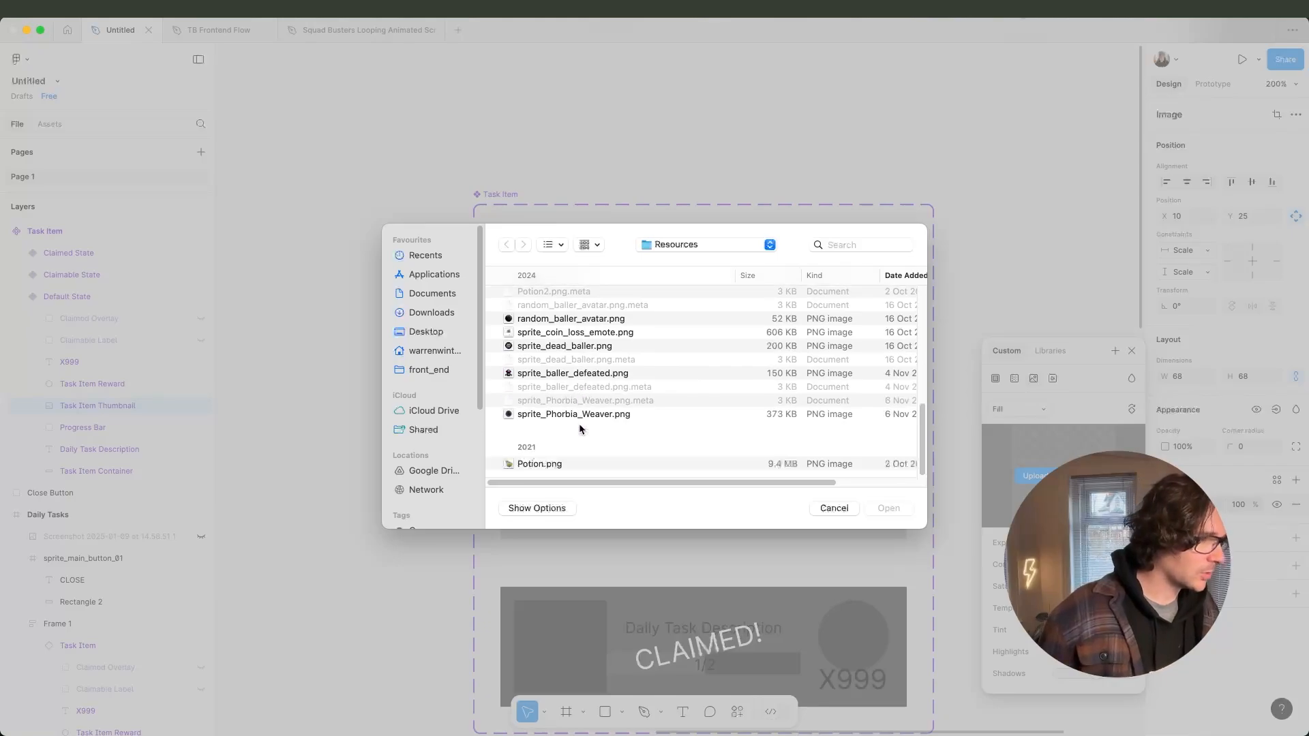
{"action": "scroll", "coordinate": [583, 422], "scroll_direction": "up", "scroll_amount": 10}
{"action": "scroll", "coordinate": [539, 399], "scroll_direction": "up", "scroll_amount": 3}
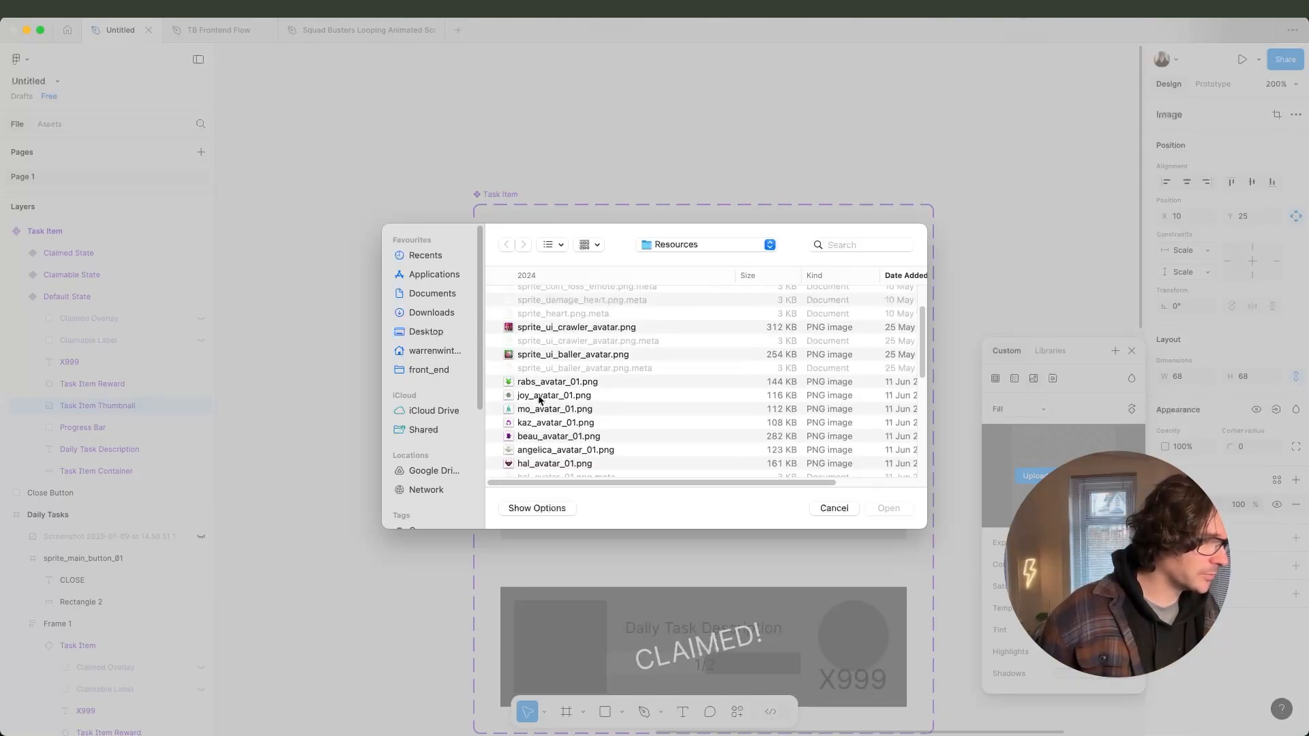
{"action": "left_click", "coordinate": [544, 329]}
{"action": "left_click", "coordinate": [868, 510]}
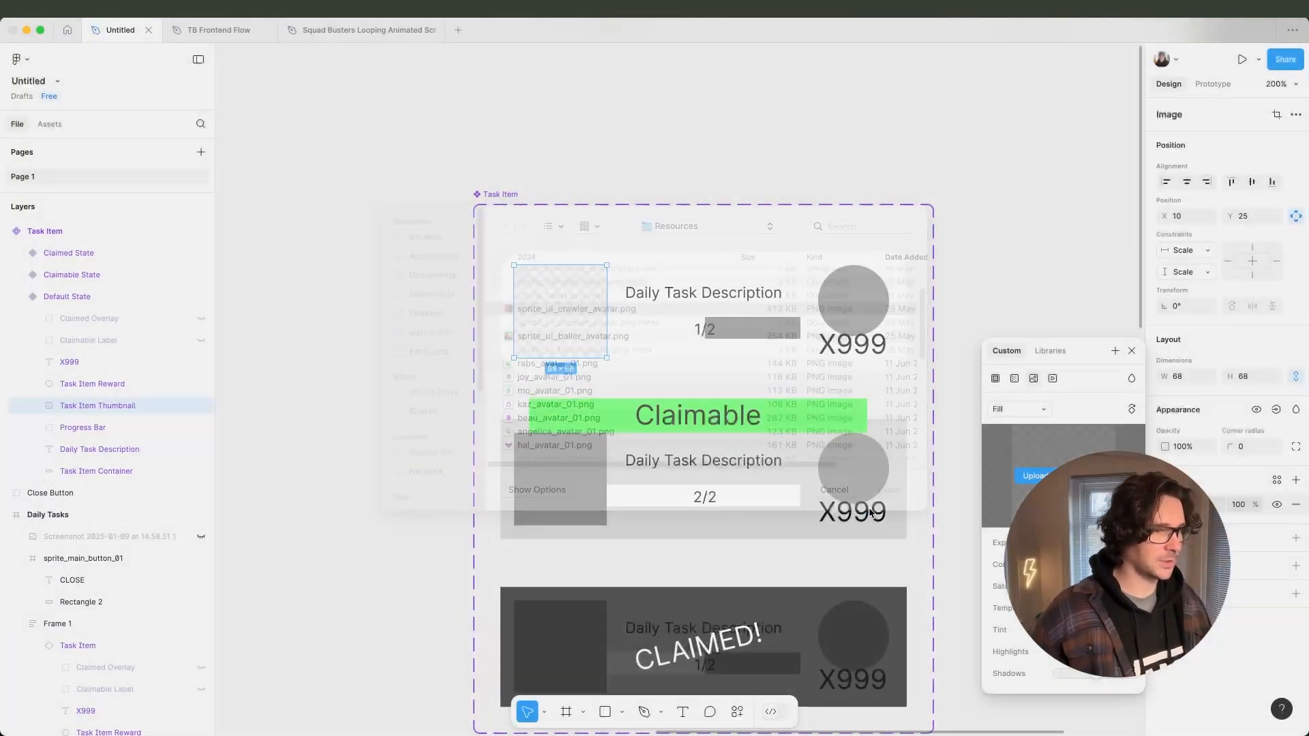
{"action": "left_click", "coordinate": [1012, 286]}
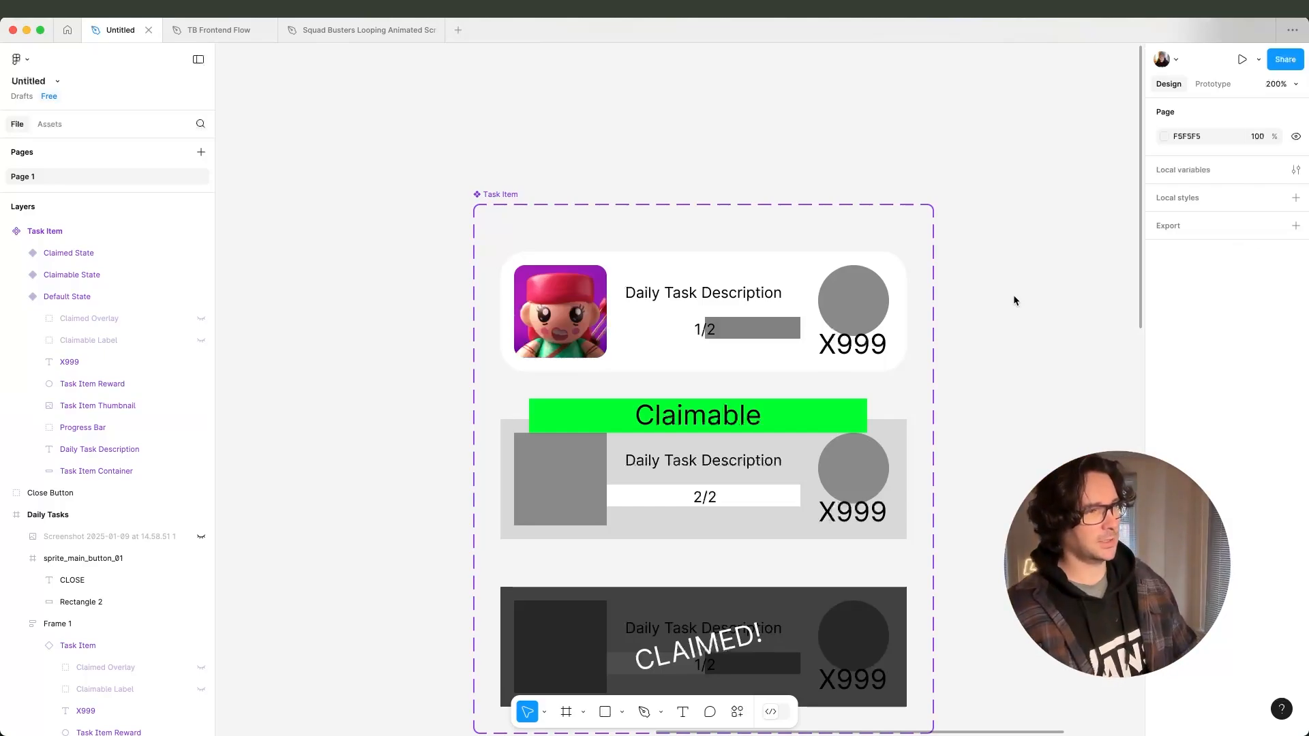
Set the font of the Daily Task Description text in the Default State to Luckiest Guy.
{"action": "scroll", "coordinate": [975, 258], "scroll_direction": "down", "scroll_amount": 4}
{"action": "scroll", "coordinate": [975, 258], "scroll_direction": "up", "scroll_amount": 8}
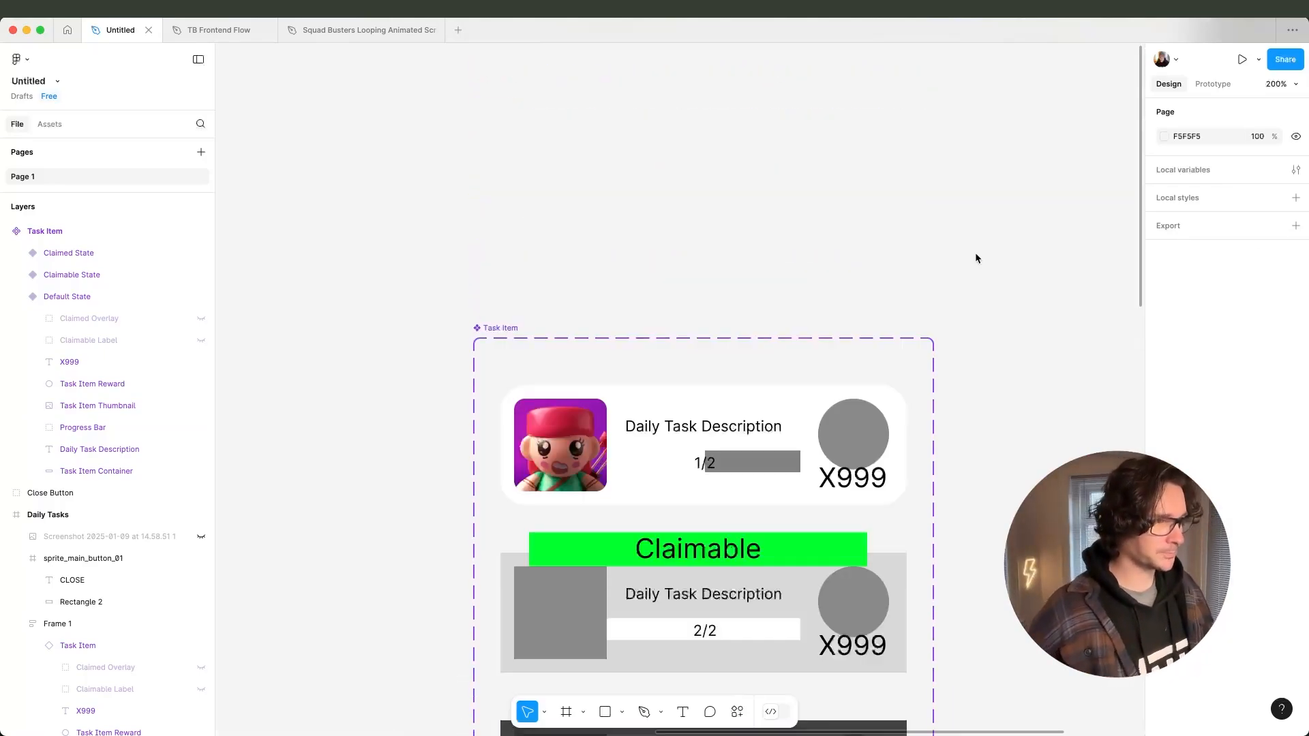
{"action": "scroll", "coordinate": [975, 258], "scroll_direction": "down", "scroll_amount": 4}
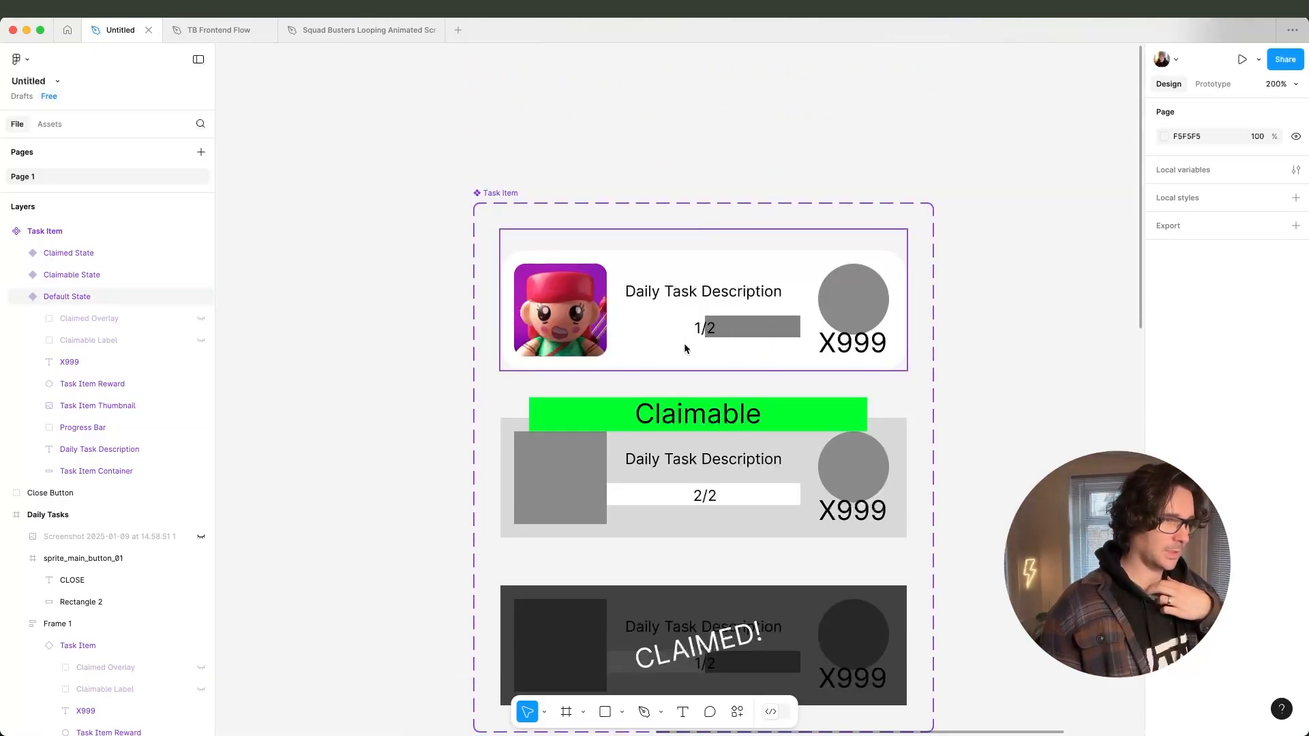
{"action": "left_click", "coordinate": [720, 336]}
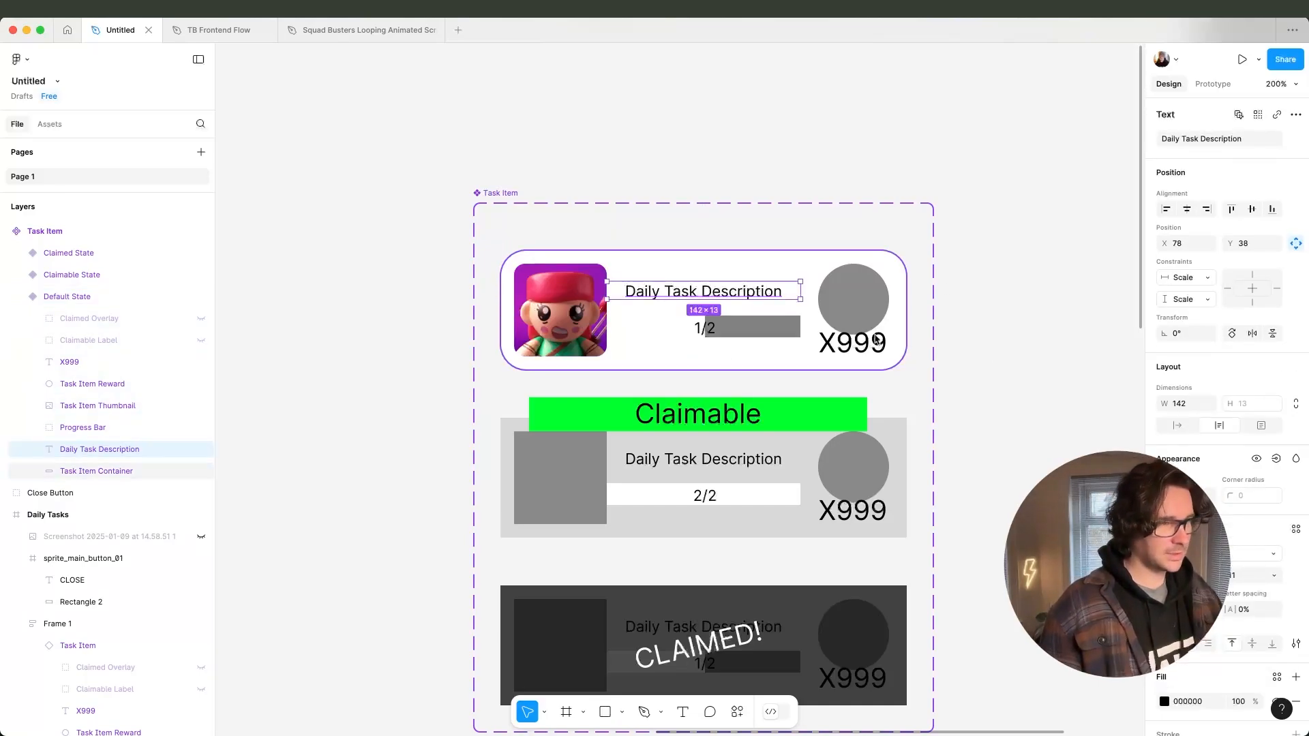
{"action": "left_click", "coordinate": [1197, 553]}
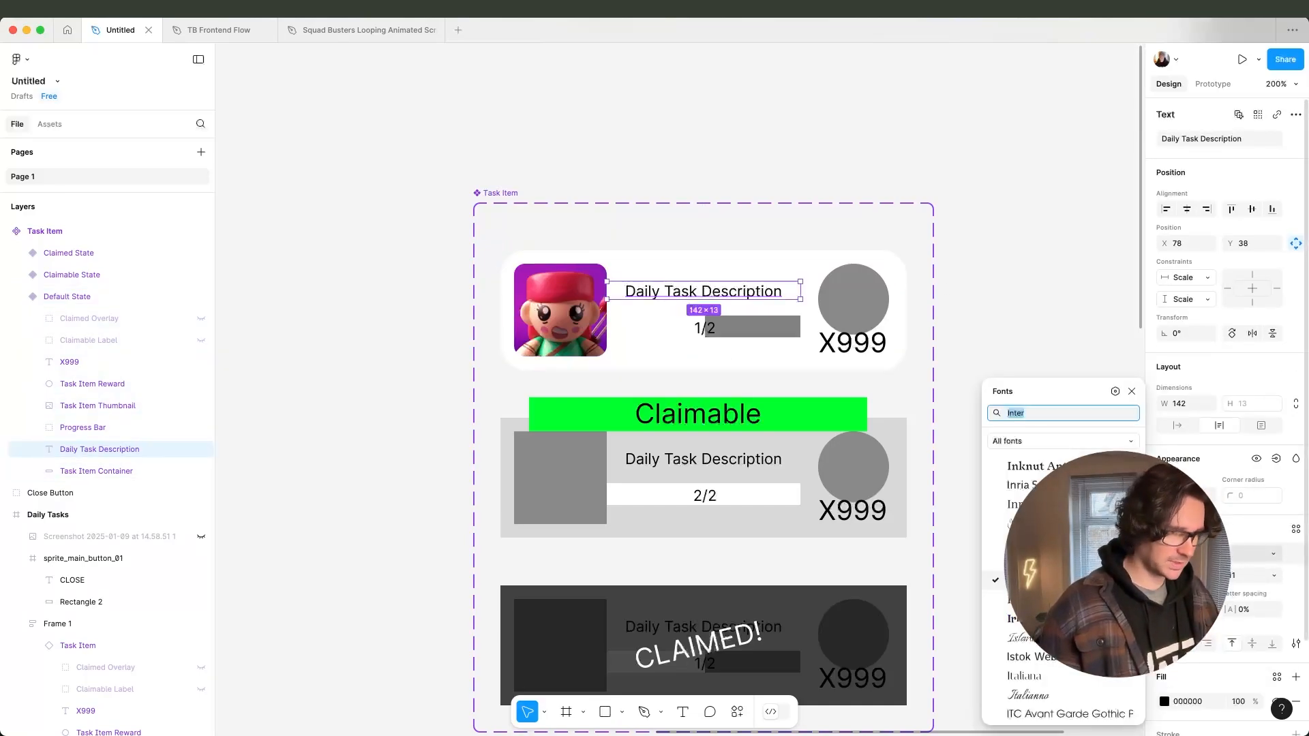
{"action": "type", "text": "Luck"}
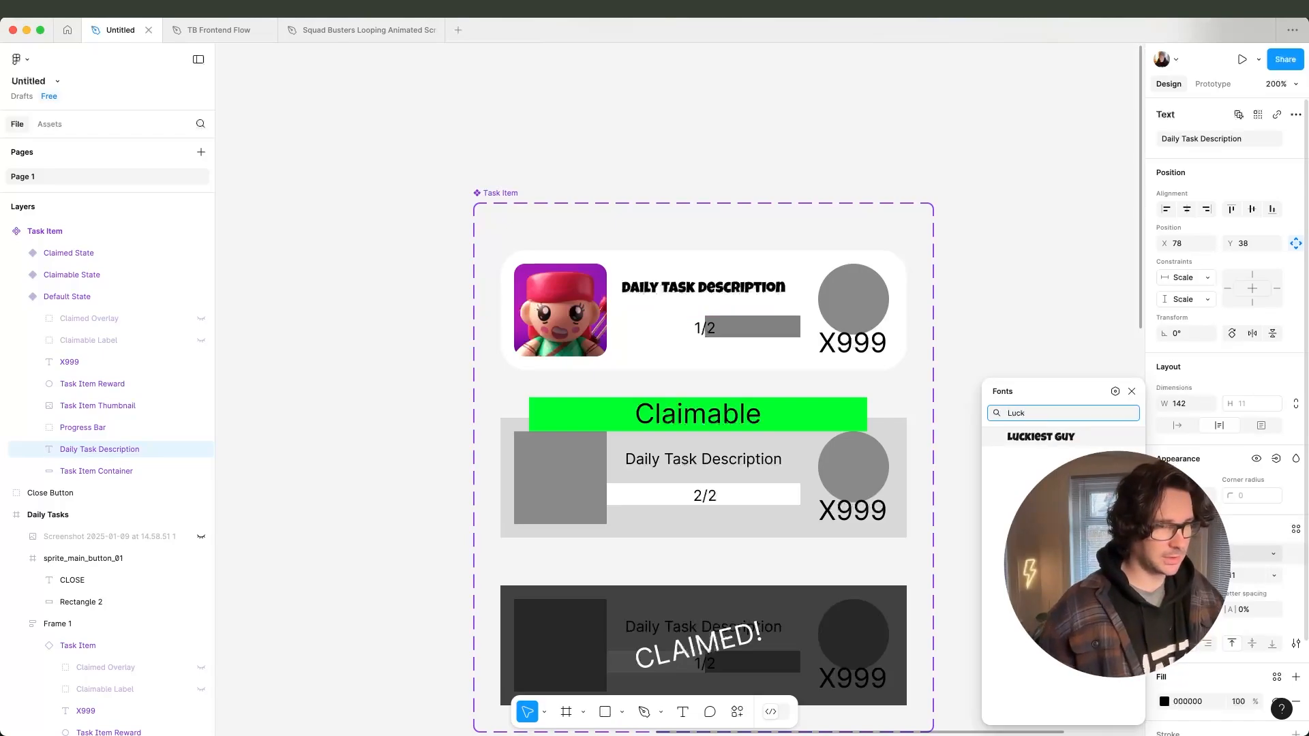
{"action": "left_click", "coordinate": [1040, 440]}
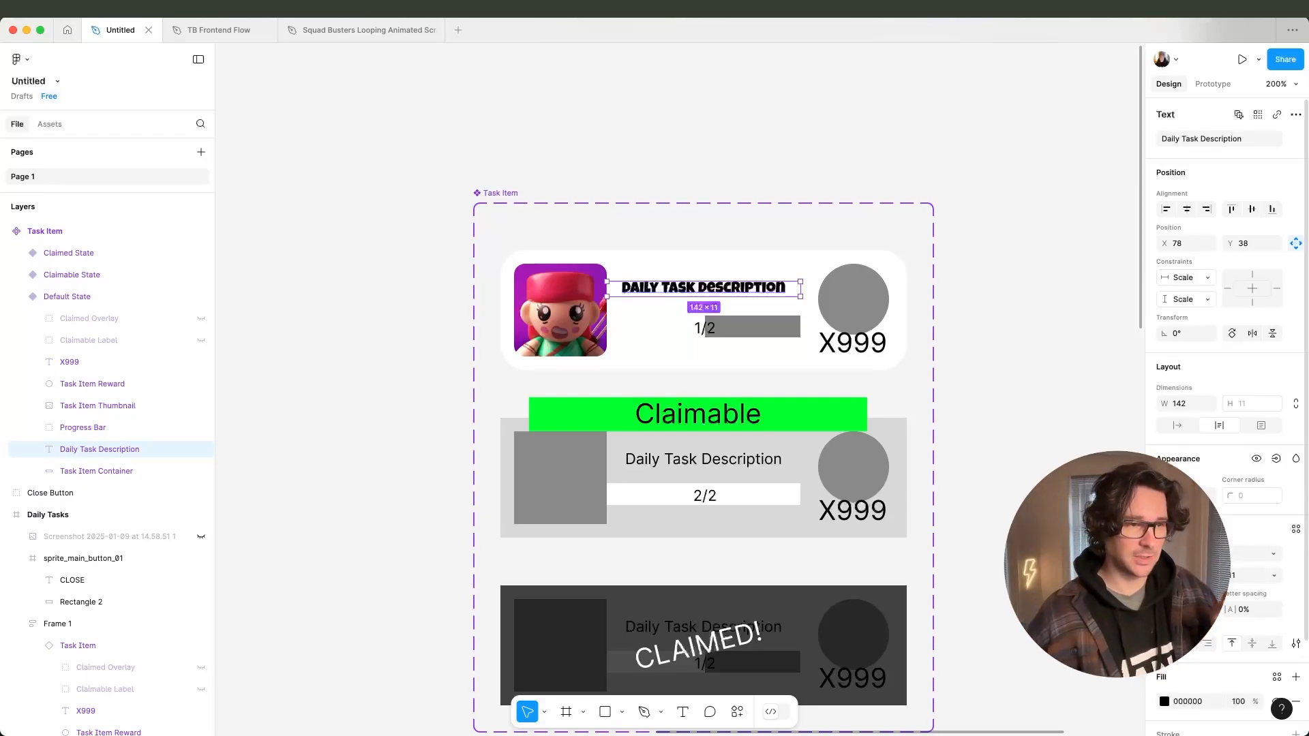
{"action": "left_click", "coordinate": [1198, 554]}
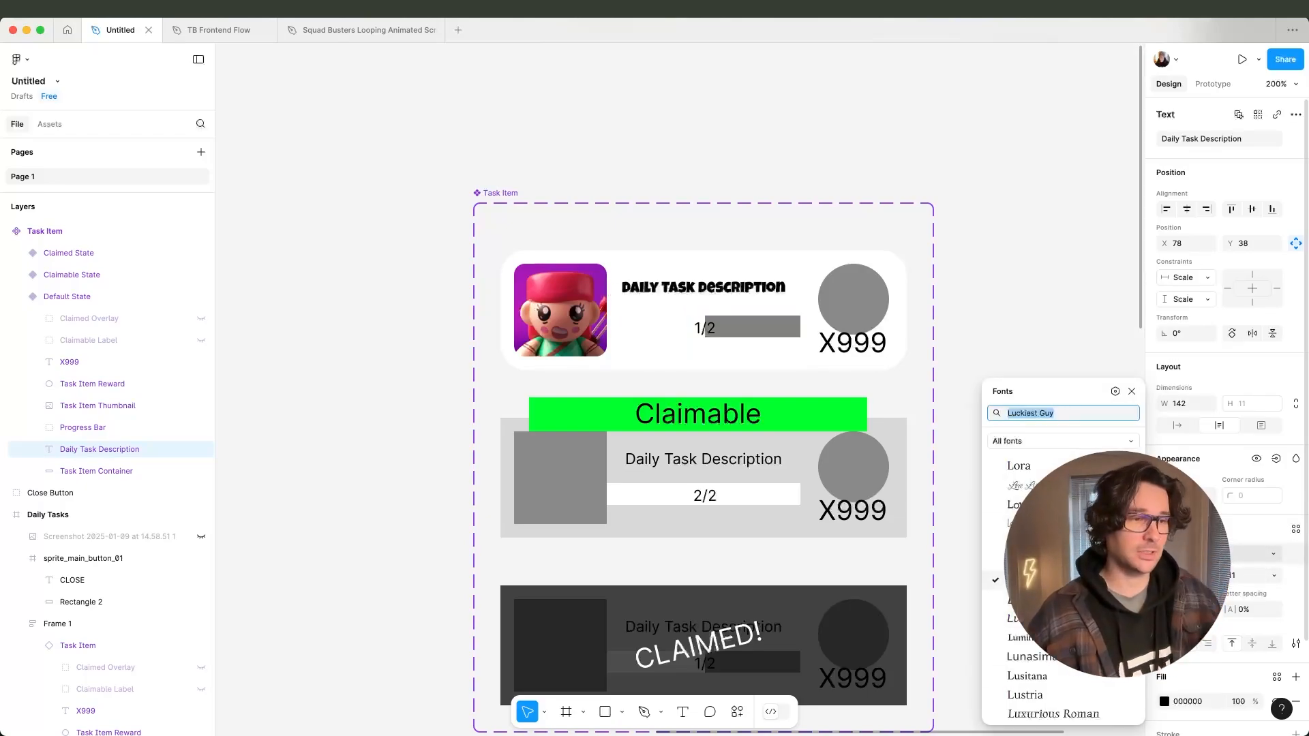
{"action": "key", "text": "Escape"}
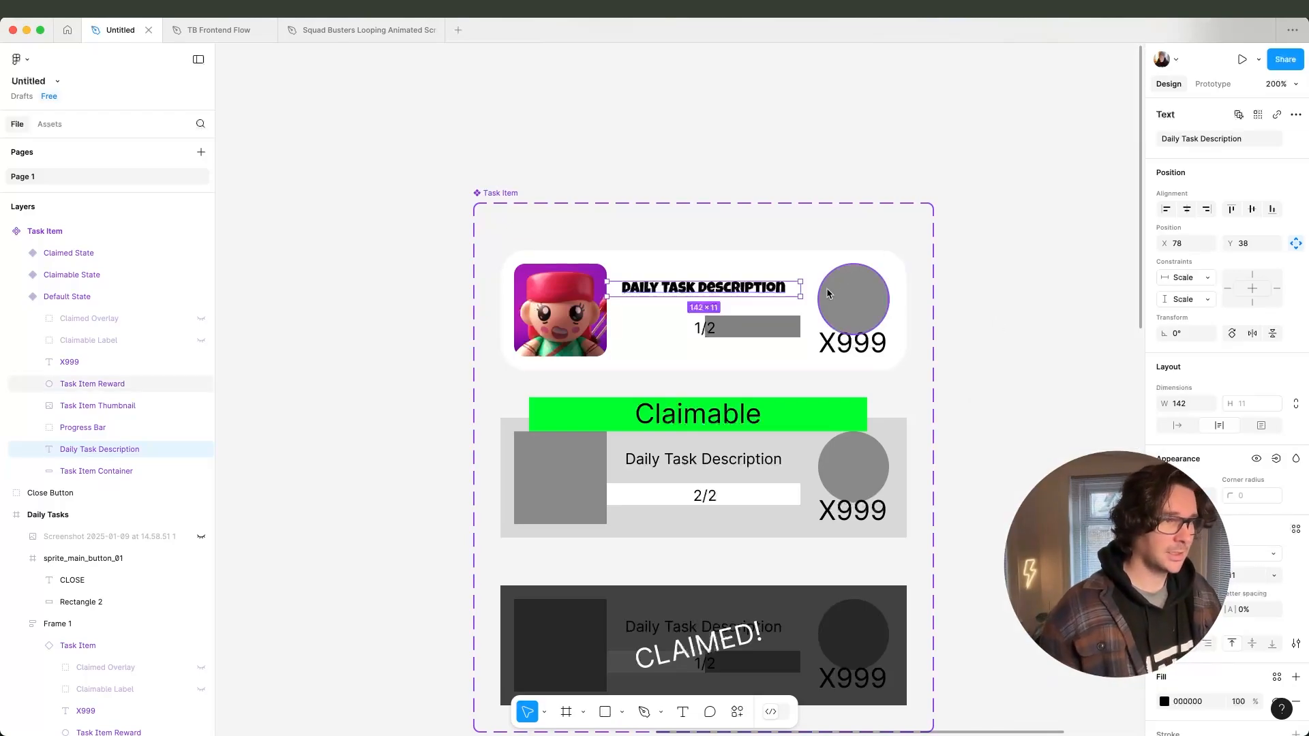
Set the fill of the Default State's Progress Fill to the yellow FFC700 already used on the page.
{"action": "double_click", "coordinate": [666, 335]}
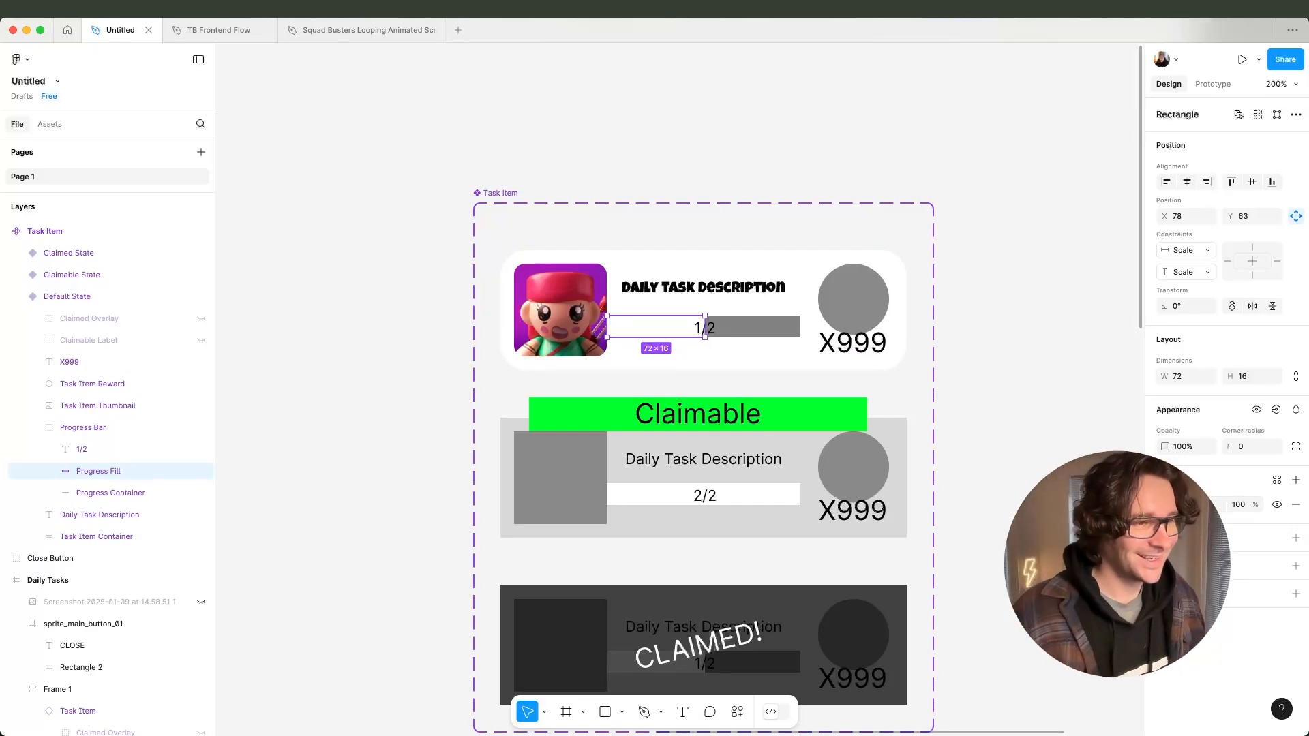
{"action": "left_click", "coordinate": [1165, 505]}
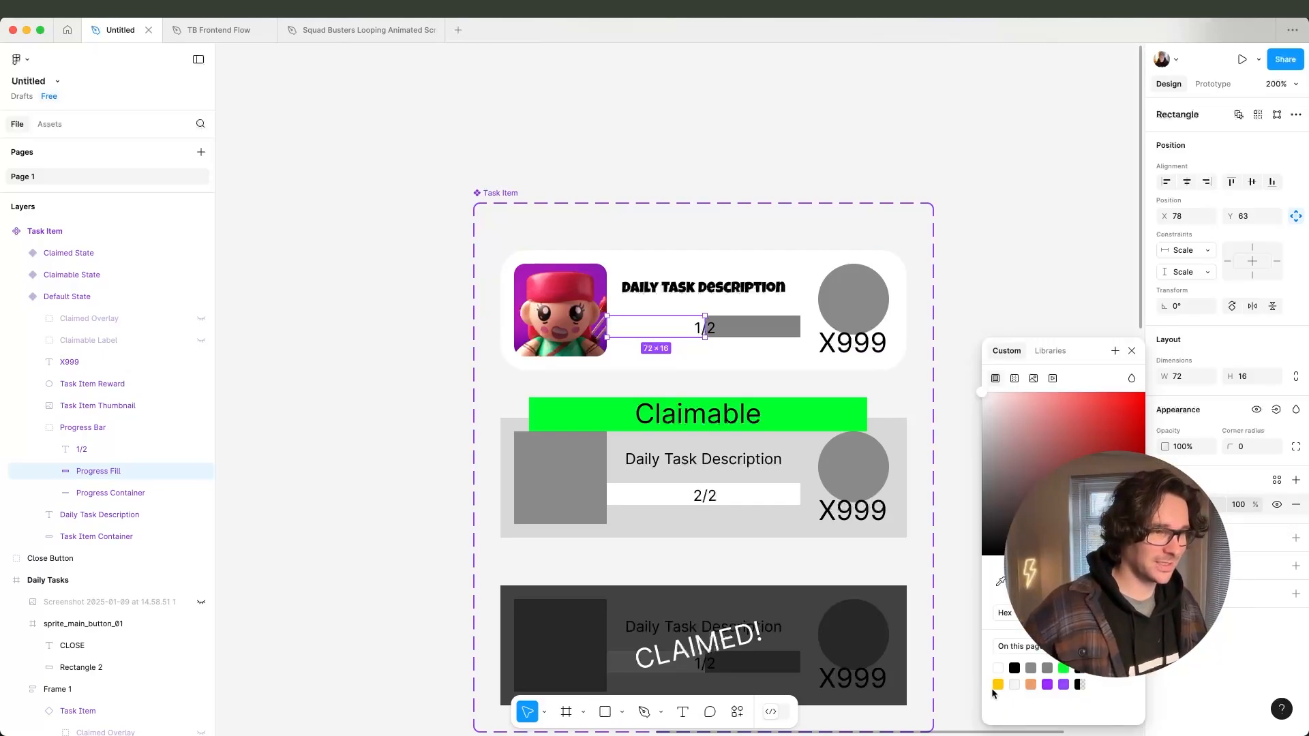
{"action": "left_click", "coordinate": [997, 685]}
{"action": "left_click", "coordinate": [1132, 351]}
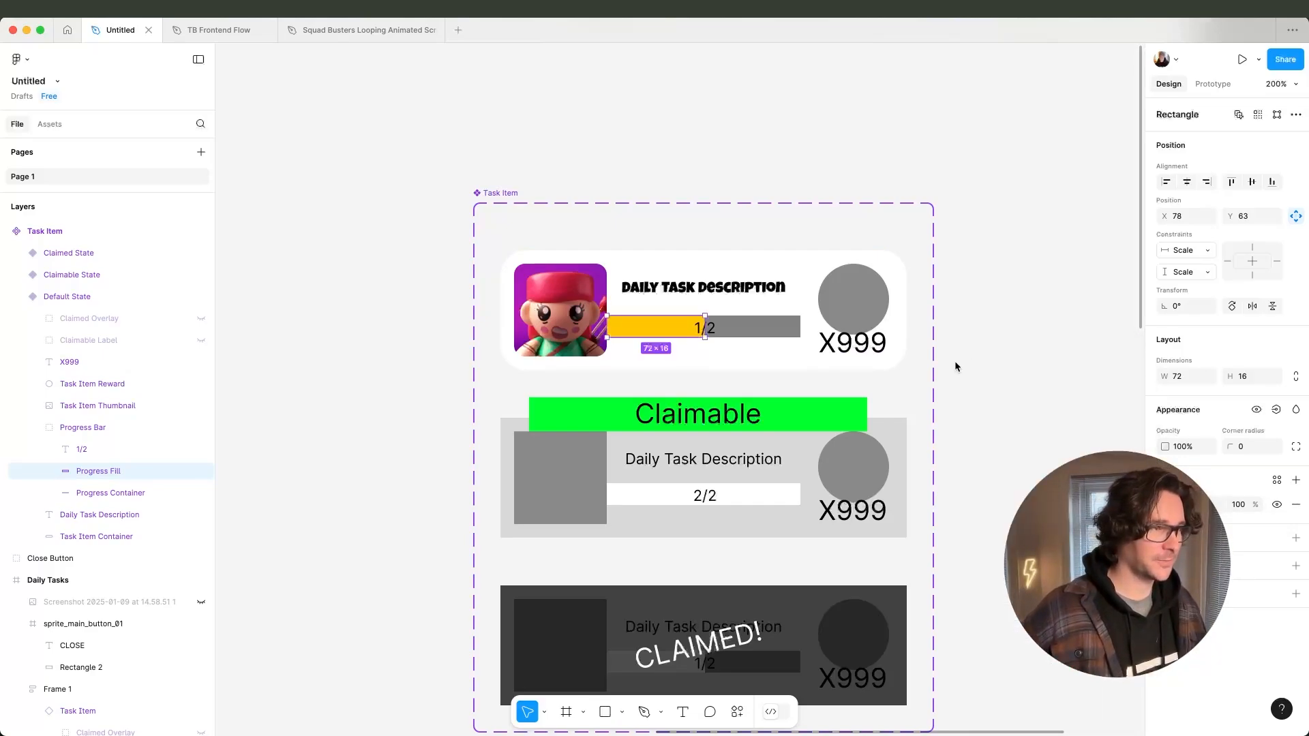
Narrow the Progress Bar group from both ends to 120 wide, starting at X 89, to match the task description's width.
{"action": "left_click", "coordinate": [96, 427]}
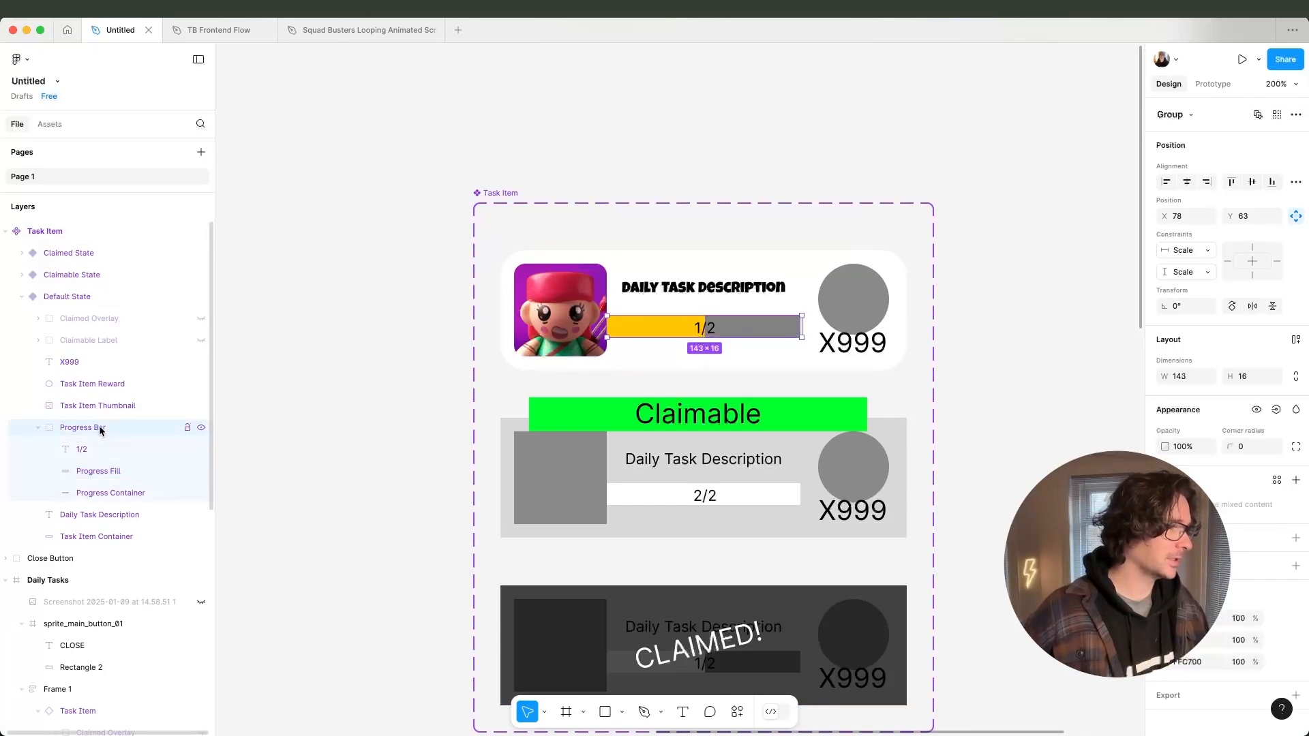
{"action": "left_click_drag", "start_coordinate": [605, 327], "coordinate": [620, 327]}
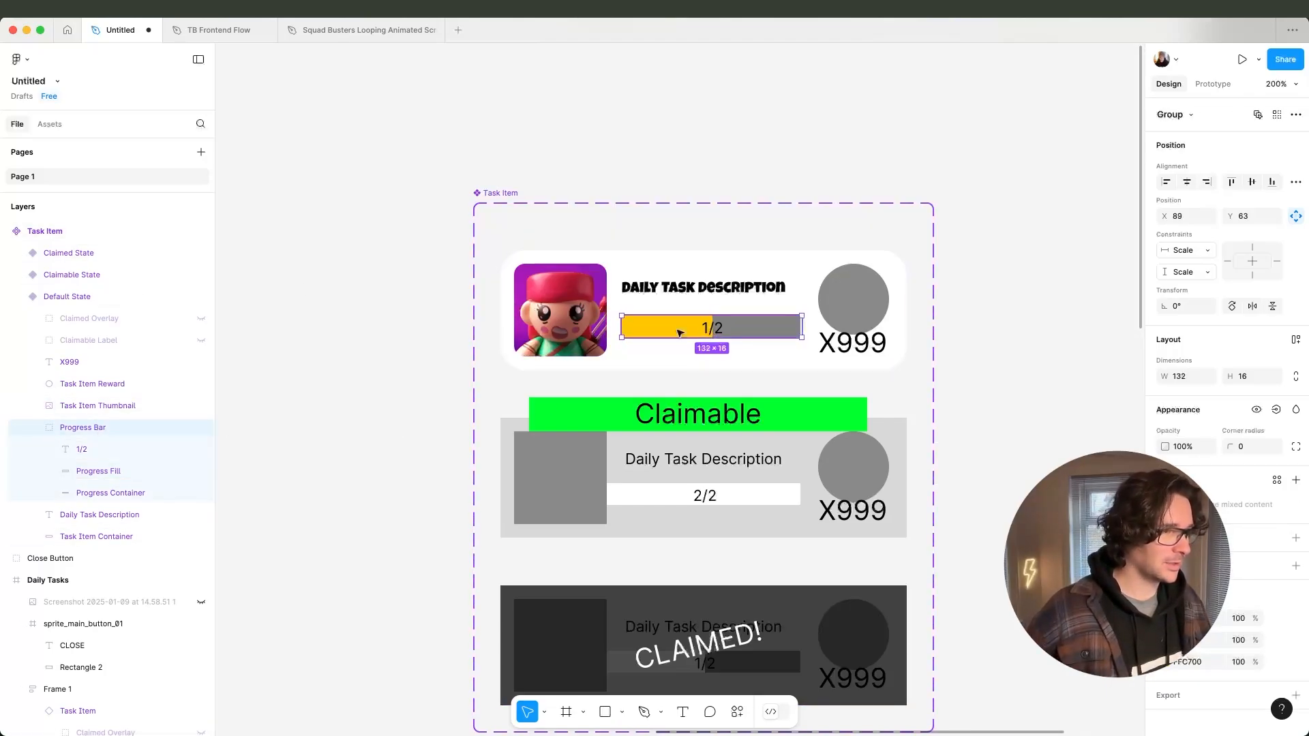
{"action": "left_click_drag", "start_coordinate": [802, 329], "coordinate": [785, 328]}
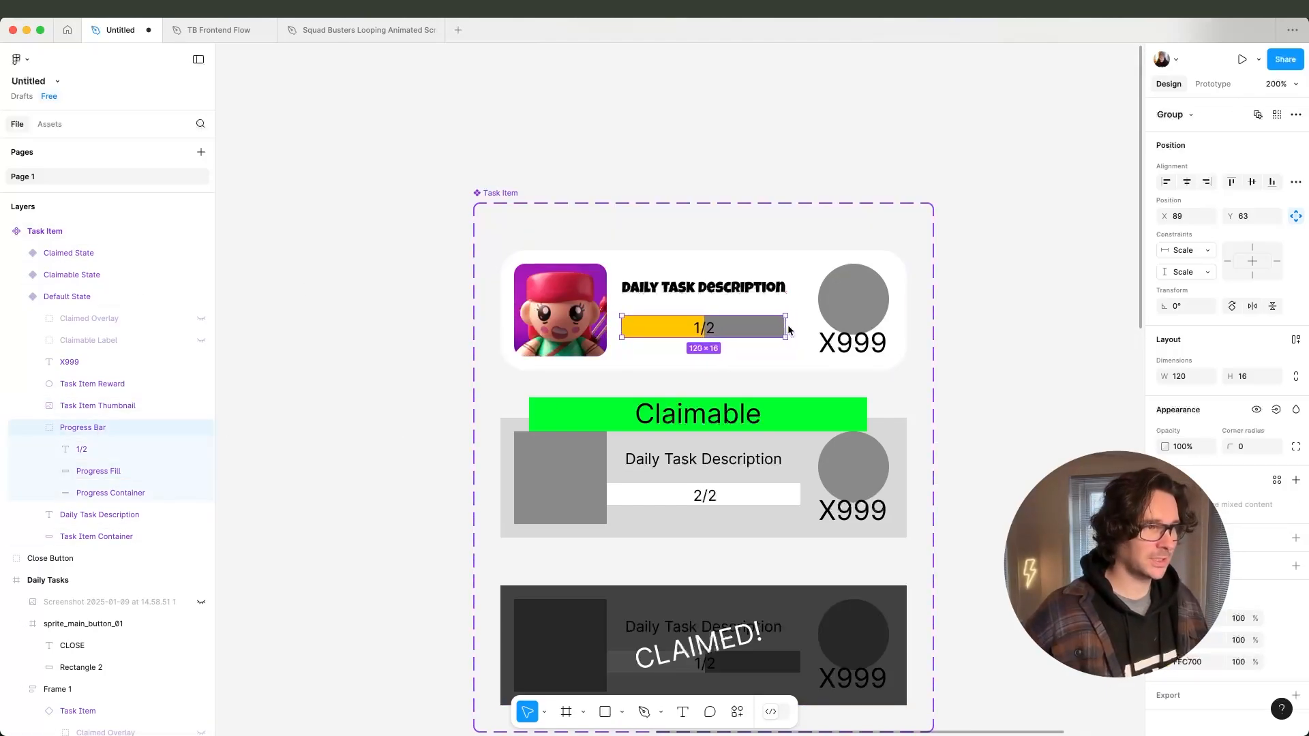
Slant the right end of the yellow Progress Fill by moving its lower-right corner inward to X 144.42.
{"action": "left_click", "coordinate": [109, 450]}
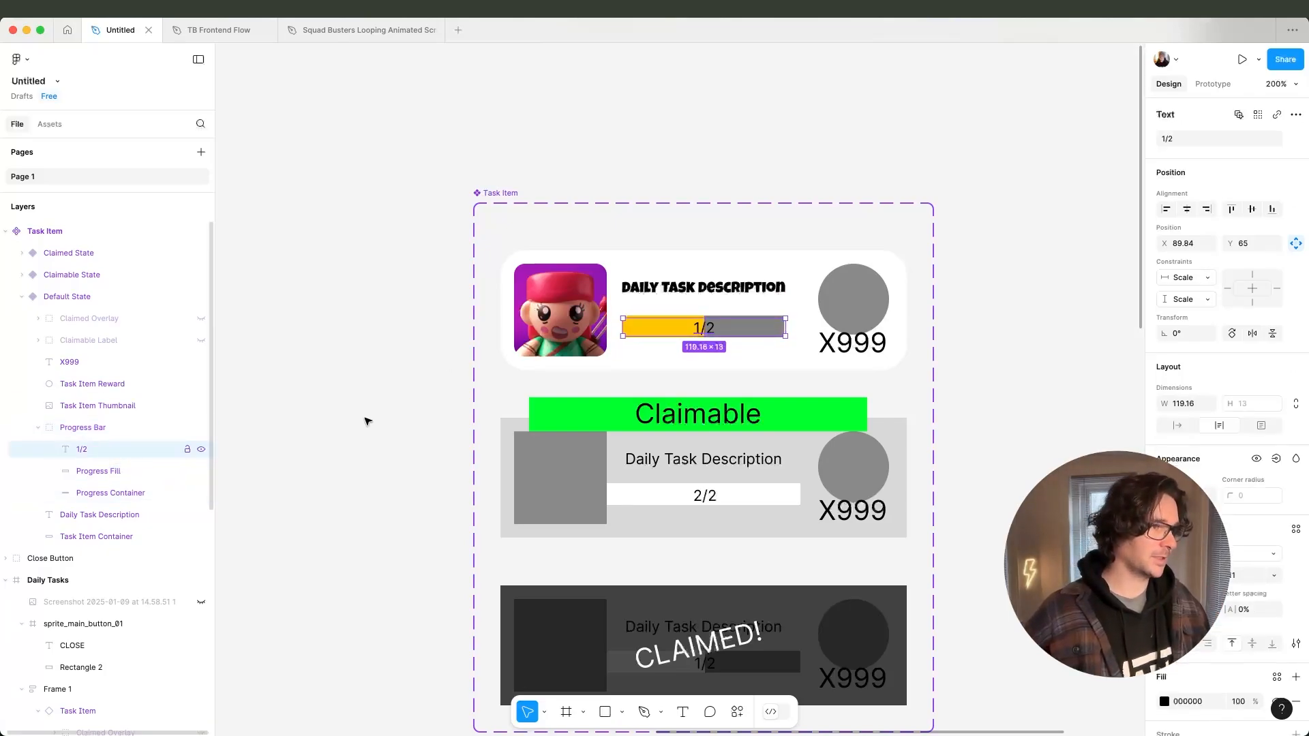
{"action": "left_click", "coordinate": [99, 471]}
{"action": "key", "text": "Return"}
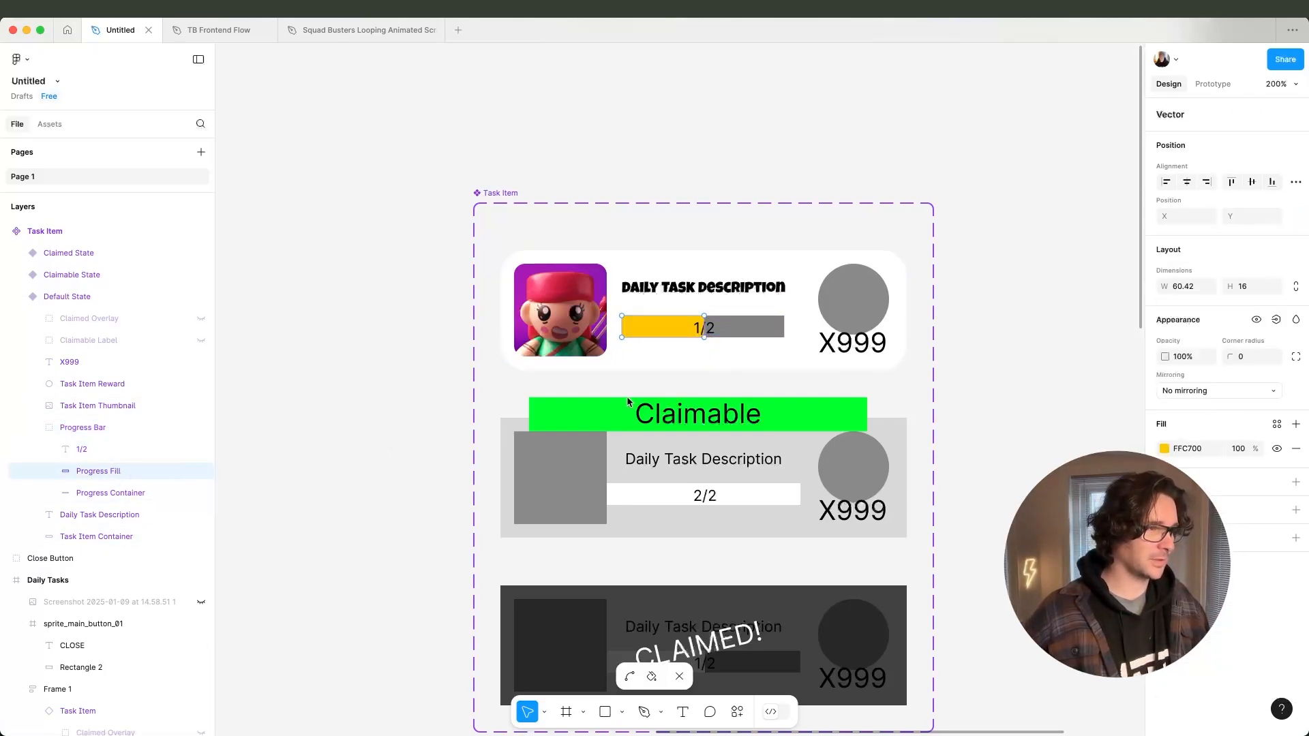
{"action": "left_click_drag", "start_coordinate": [675, 346], "coordinate": [670, 334]}
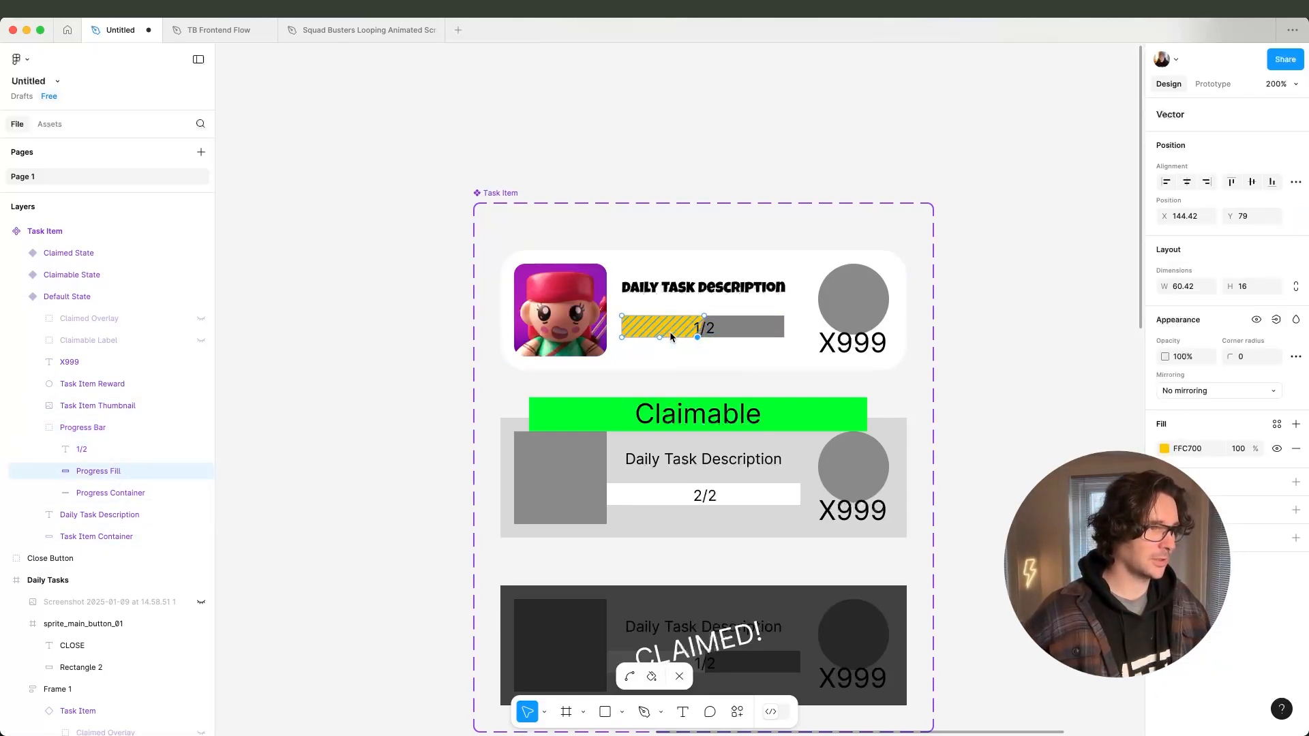
Slant the right end of the grey Progress Container by moving its lower-right corner inward to X 205.16.
{"action": "left_click", "coordinate": [103, 492]}
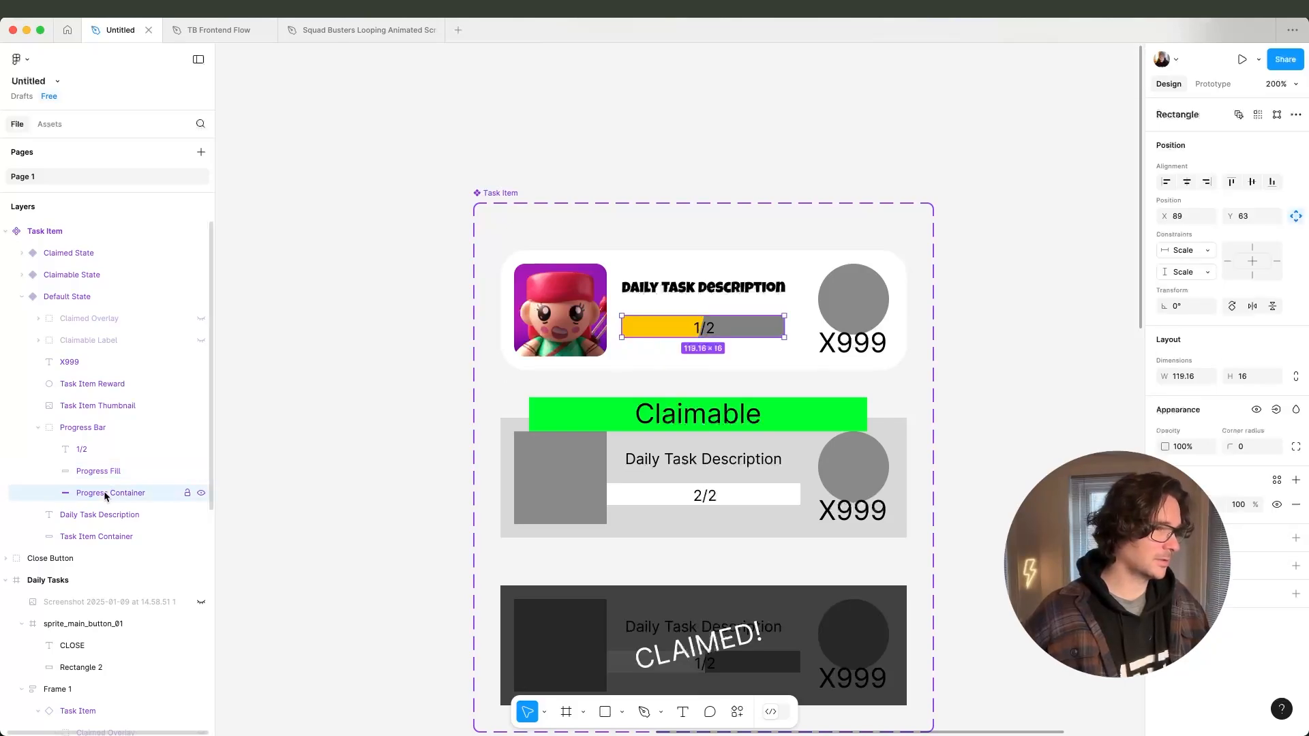
{"action": "key", "text": "Return"}
{"action": "left_click_drag", "start_coordinate": [809, 348], "coordinate": [762, 330]}
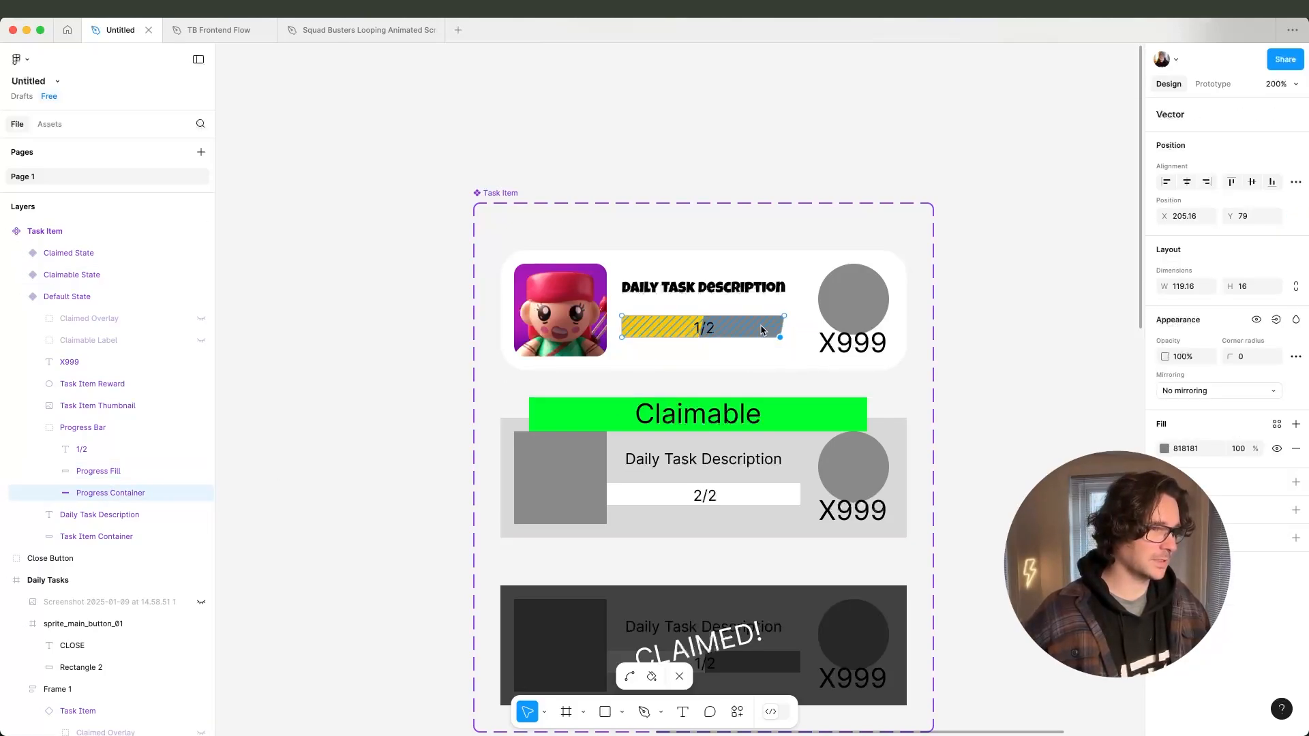
{"action": "key", "text": "Escape"}
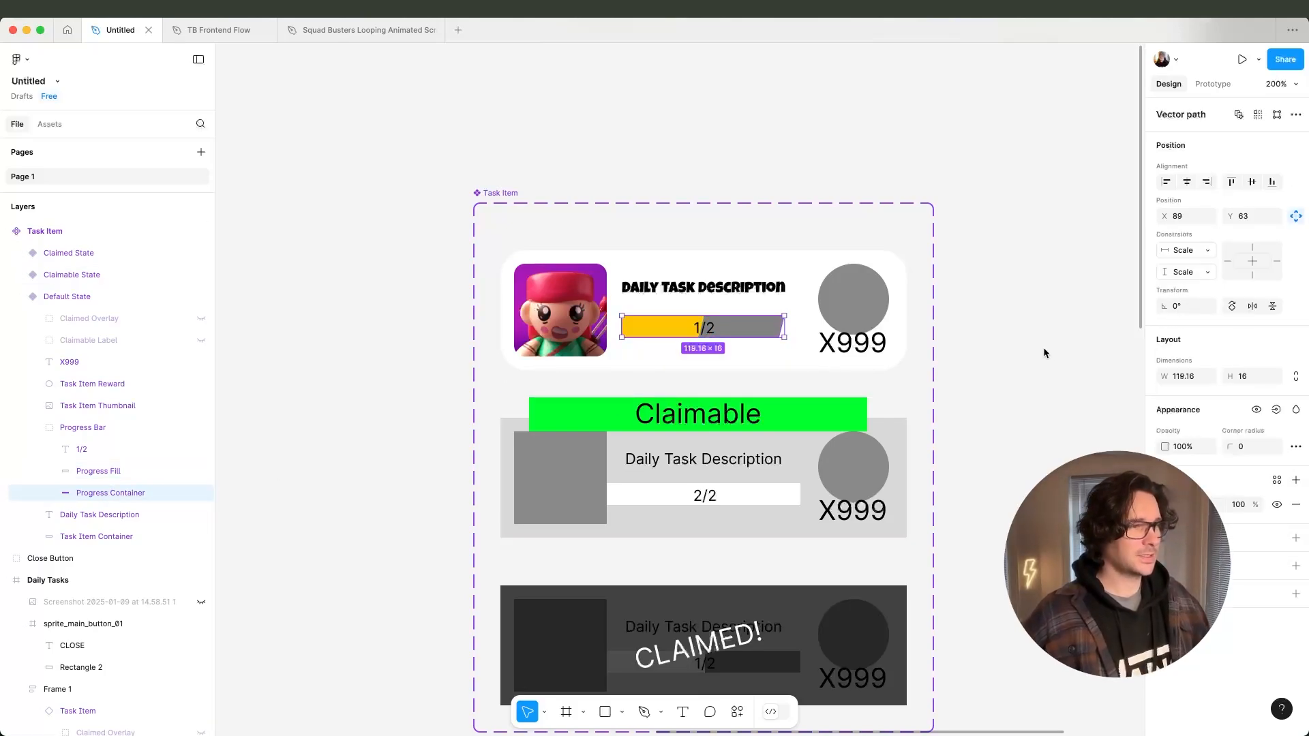
{"action": "key", "text": "Escape"}
Widen the yellow Progress Fill to 68 by extending its right end.
{"action": "left_click", "coordinate": [98, 471]}
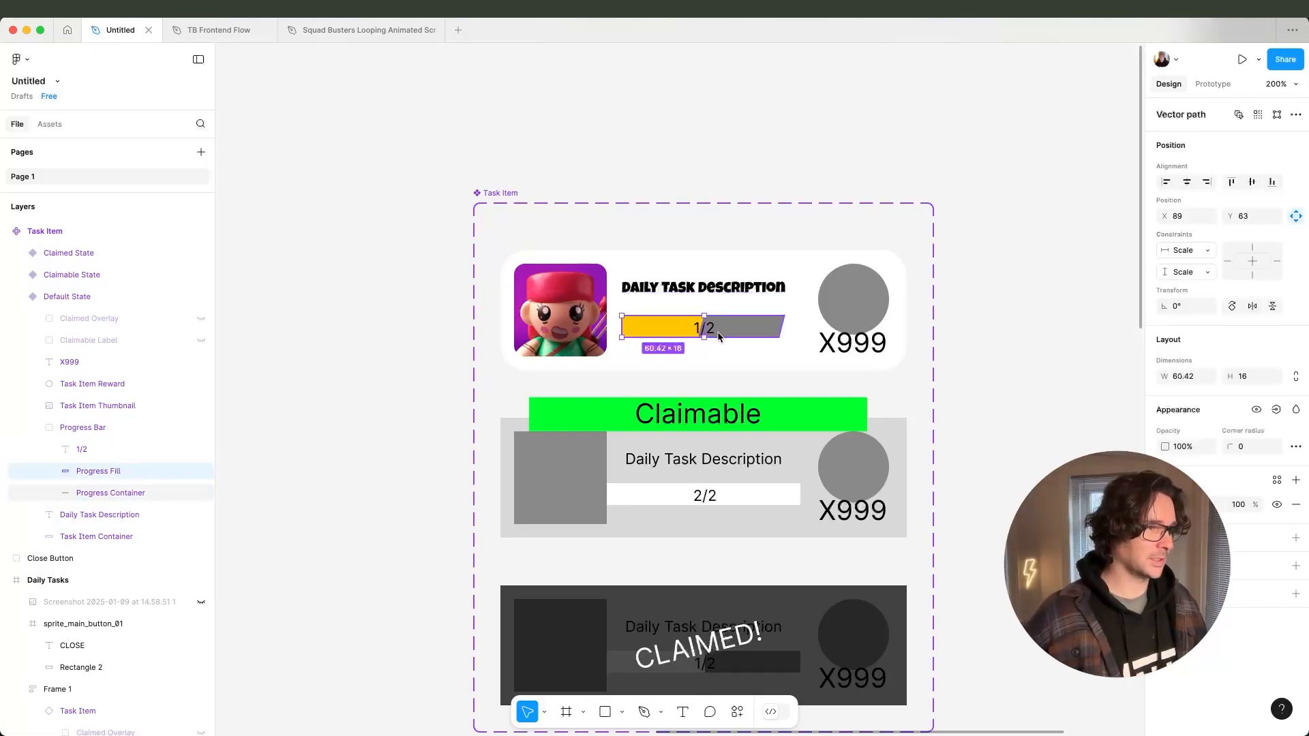
{"action": "mouse_move", "coordinate": [705, 337]}
{"action": "left_mouse_down"}
{"action": "mouse_move", "coordinate": [786, 336]}
{"action": "mouse_move", "coordinate": [703, 334]}
{"action": "mouse_move", "coordinate": [716, 333]}
{"action": "left_mouse_up"}
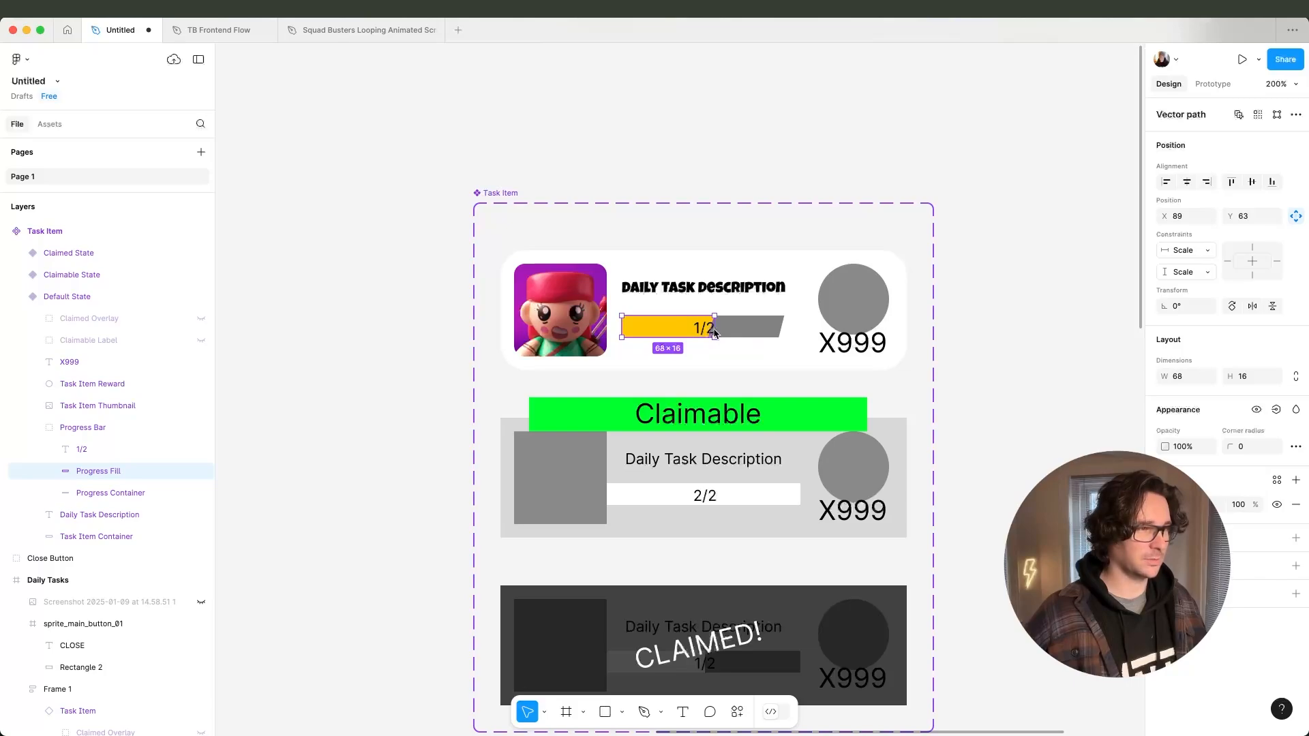
{"action": "left_click", "coordinate": [750, 326]}
{"action": "left_click", "coordinate": [1003, 294]}
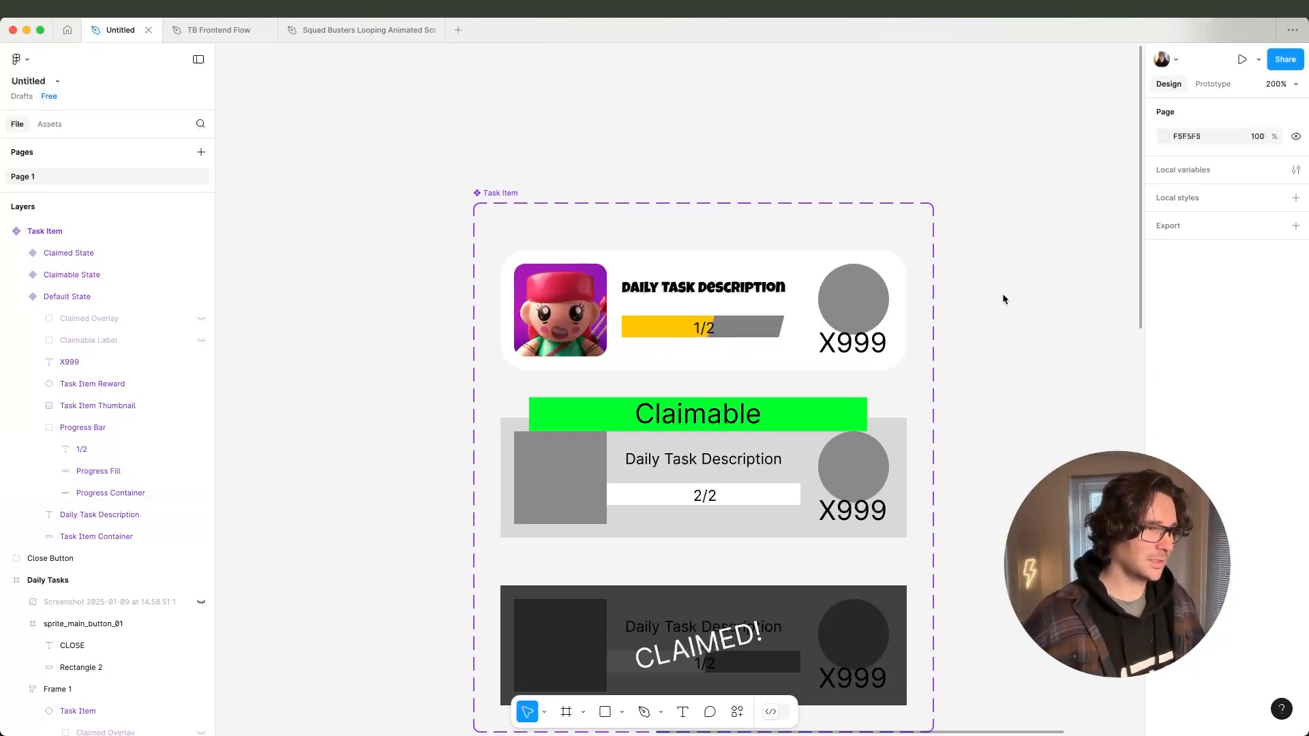
Change the font of the default task item's 1/2 and X999 texts to Luckiest Guy.
{"action": "left_click", "coordinate": [709, 332]}
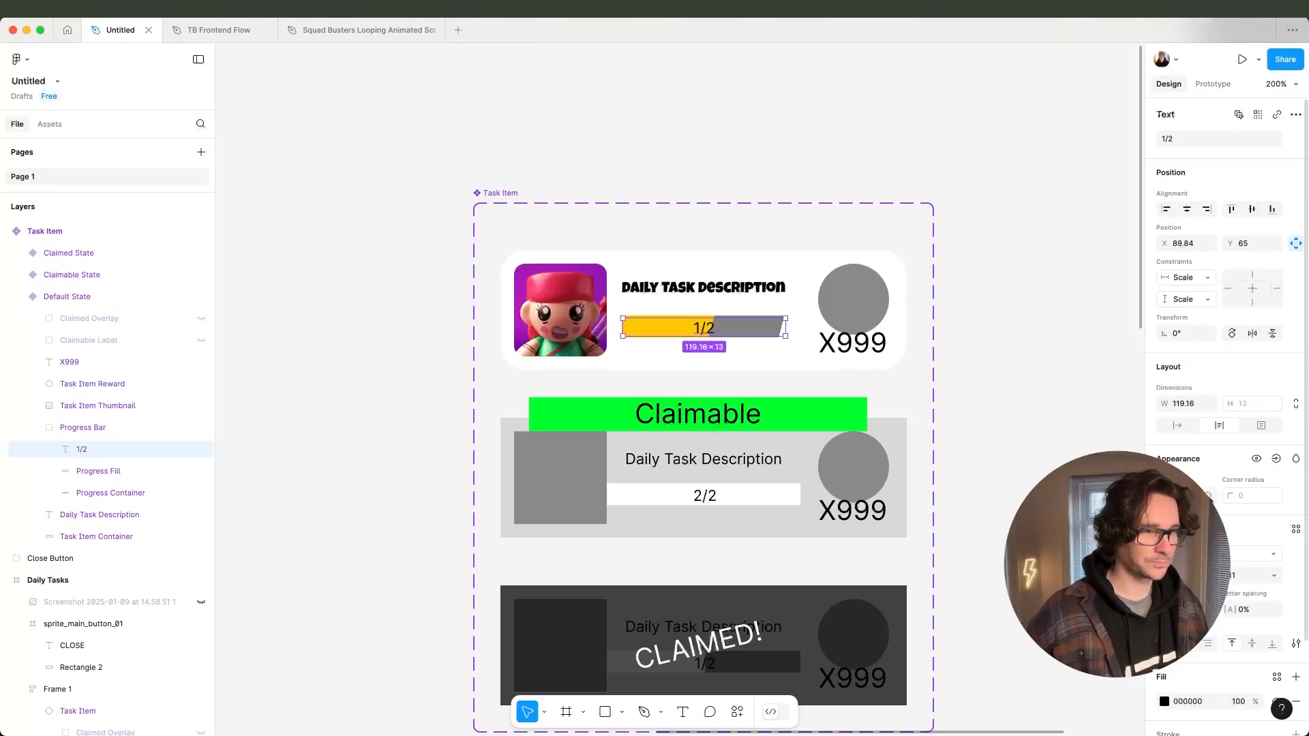
{"action": "left_click", "coordinate": [857, 353], "text": "shift"}
{"action": "left_click", "coordinate": [1262, 553]}
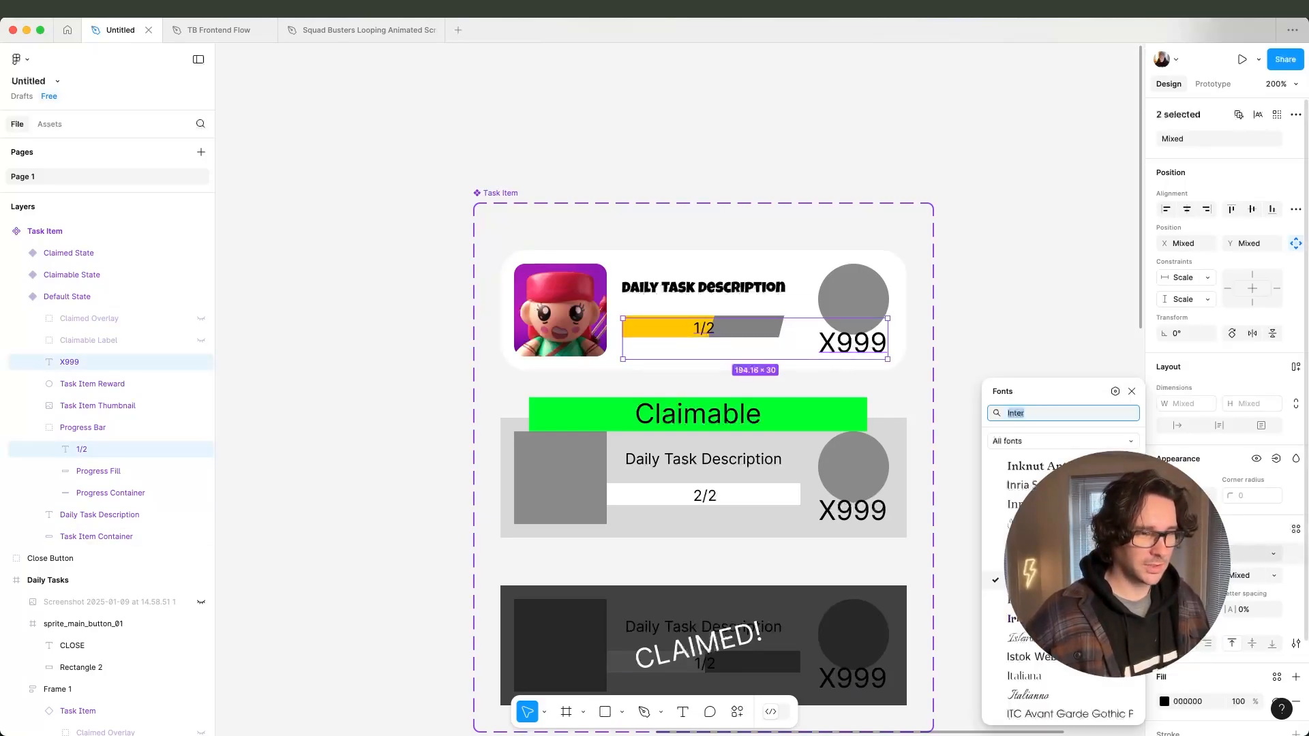
{"action": "type", "text": "lucki"}
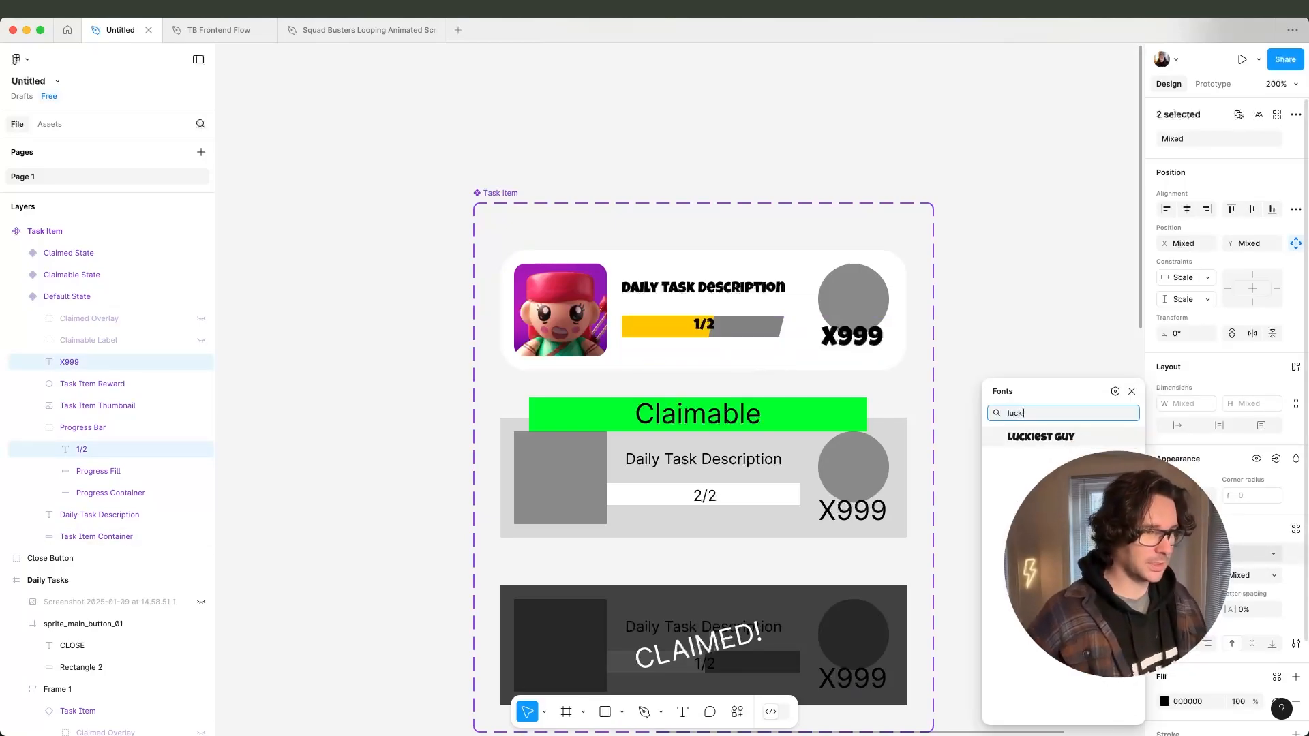
{"action": "left_click", "coordinate": [1064, 441]}
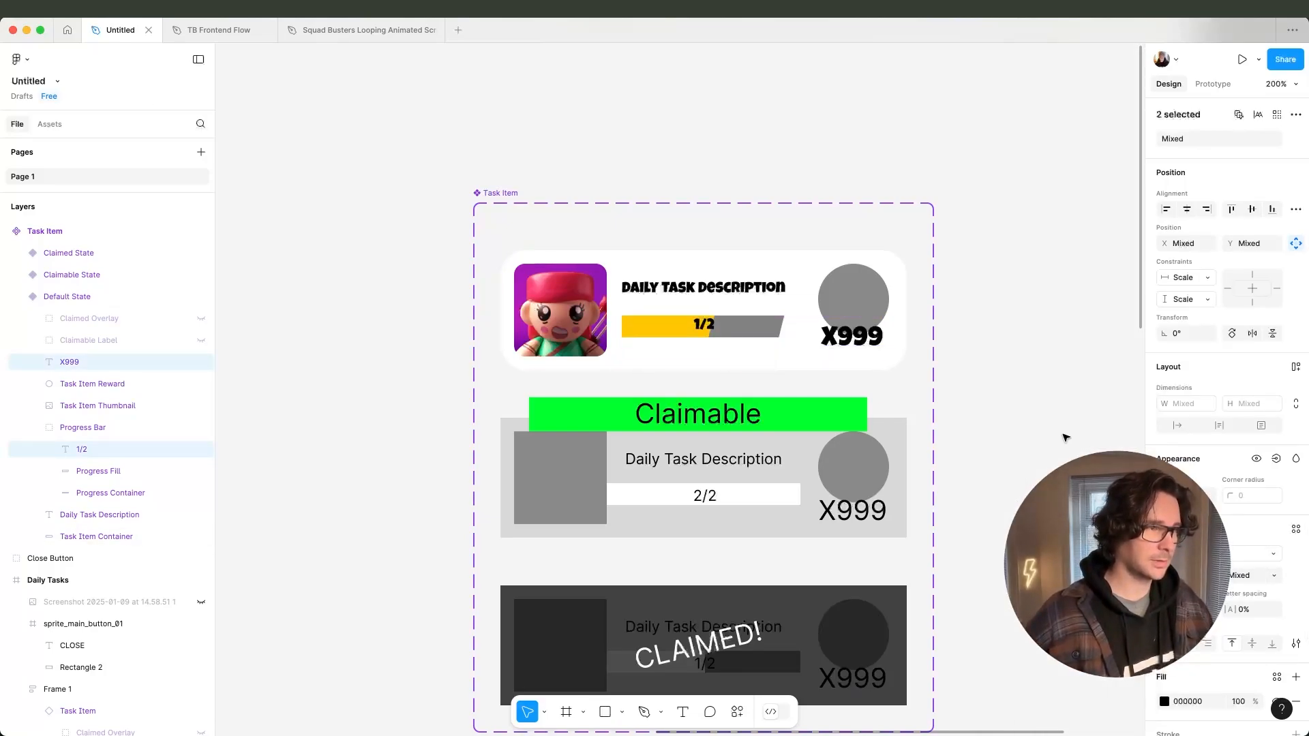
{"action": "left_click", "coordinate": [1004, 353]}
Draw a rectangle about 67 by 24 behind the default item's X999 text, layered directly beneath it, and centre the text on it.
{"action": "left_click", "coordinate": [866, 341]}
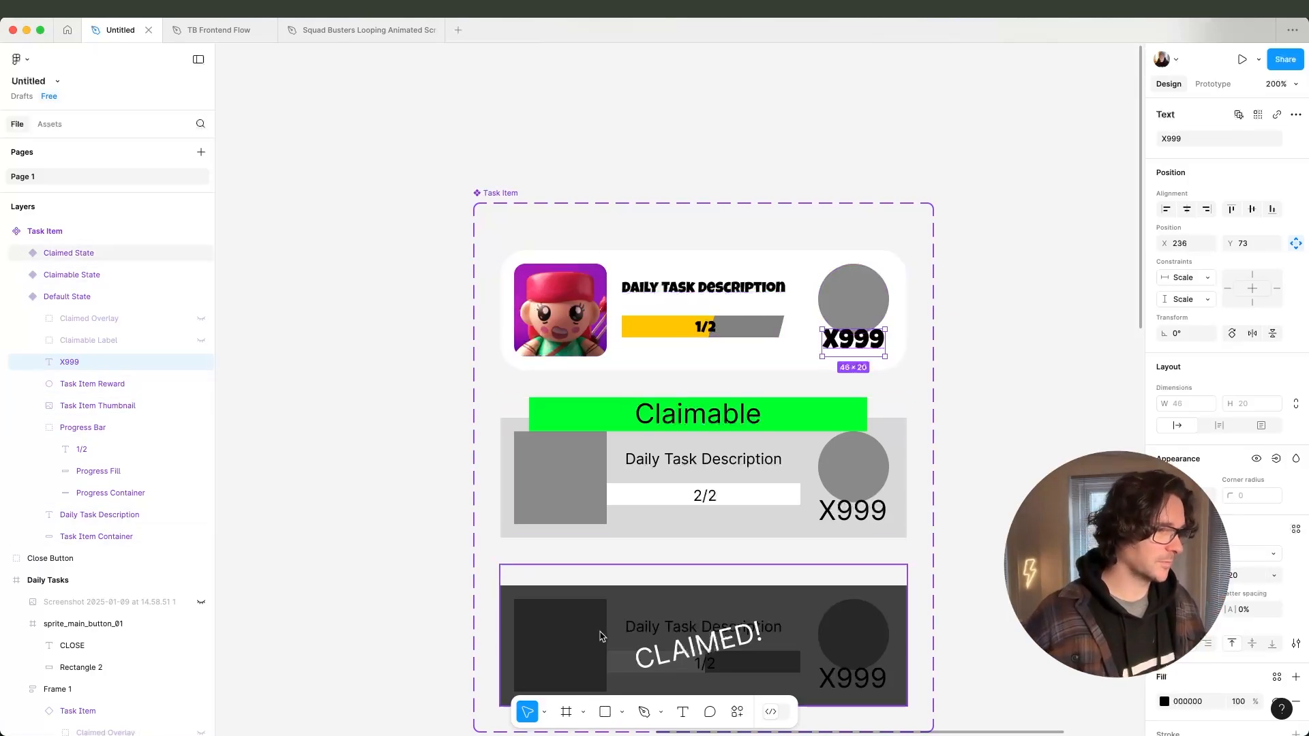
{"action": "key", "text": "r"}
{"action": "left_click_drag", "start_coordinate": [793, 328], "coordinate": [876, 342]}
{"action": "key", "text": "ctrl+z"}
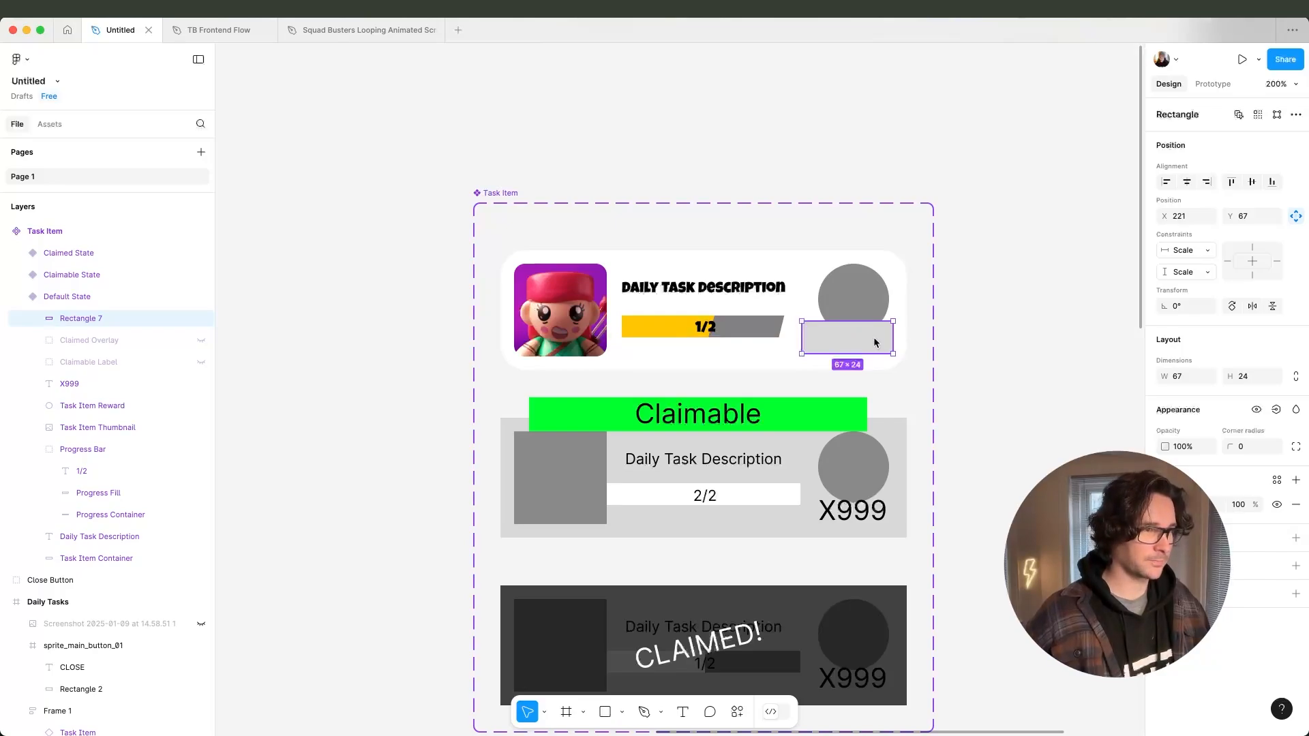
{"action": "key", "text": "super+alt+bracketleft"}
{"action": "key", "text": "super+z"}
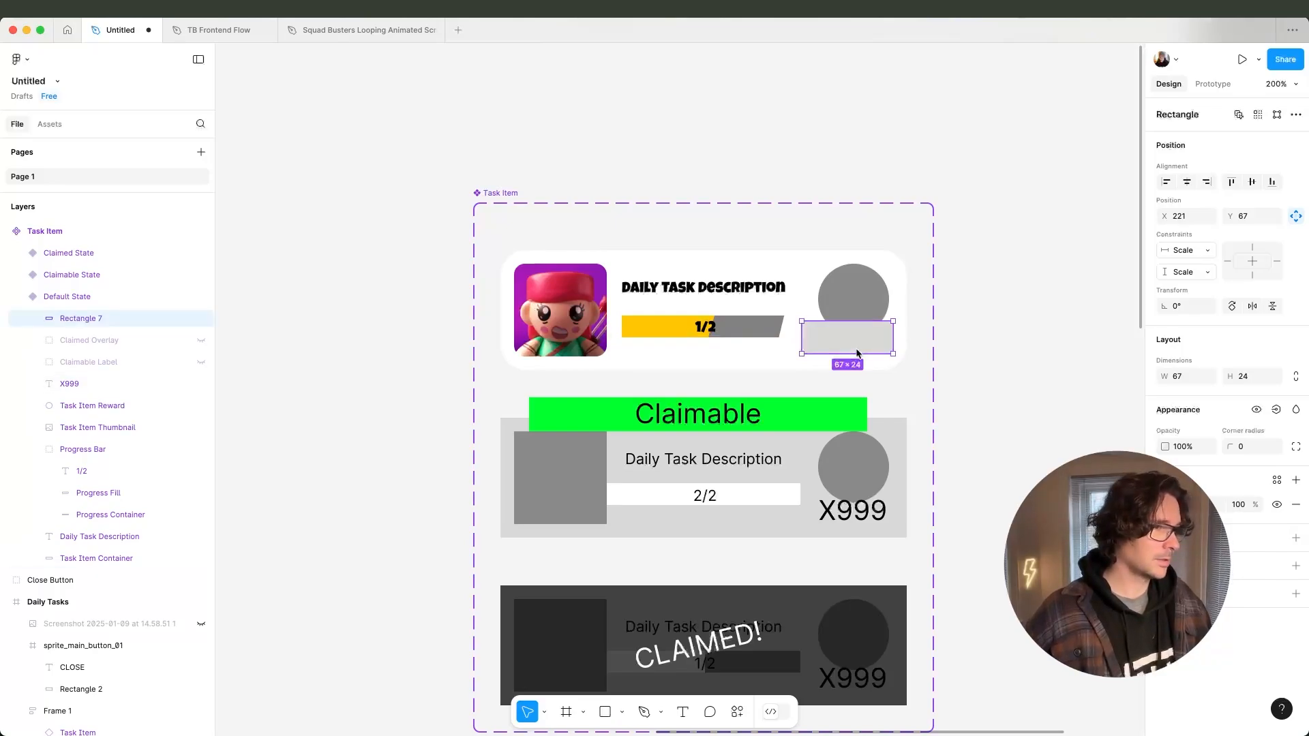
{"action": "left_click_drag", "start_coordinate": [116, 324], "coordinate": [111, 383]}
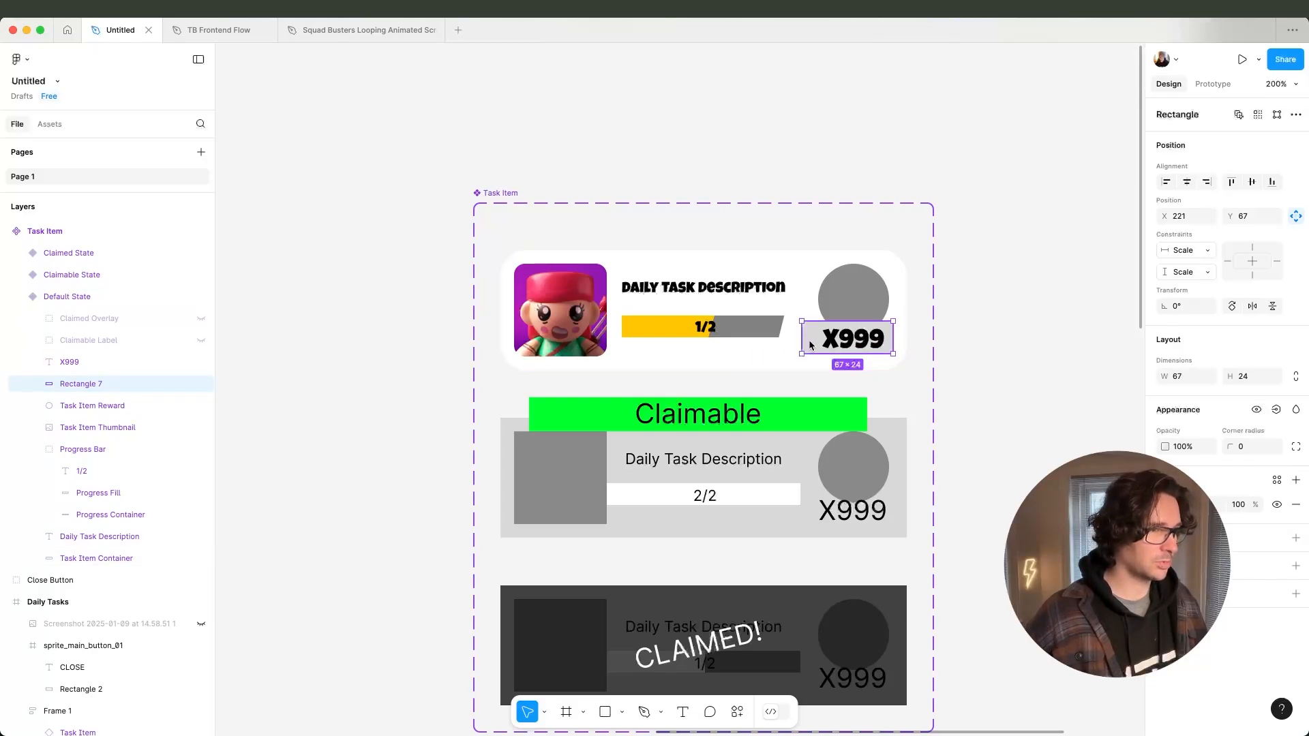
{"action": "left_click_drag", "start_coordinate": [859, 347], "coordinate": [851, 348]}
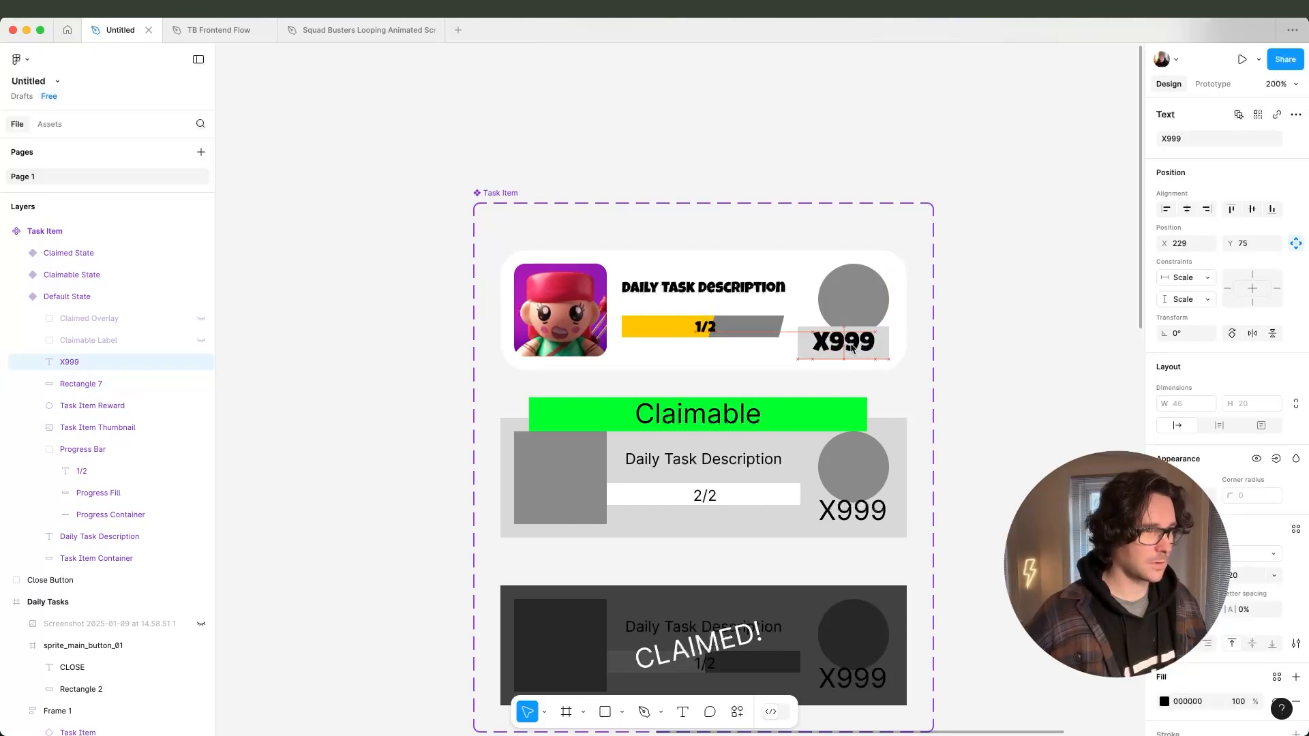
Fill the rectangle behind the X999 text with black and set its corner radius to 5.
{"action": "left_click", "coordinate": [884, 353]}
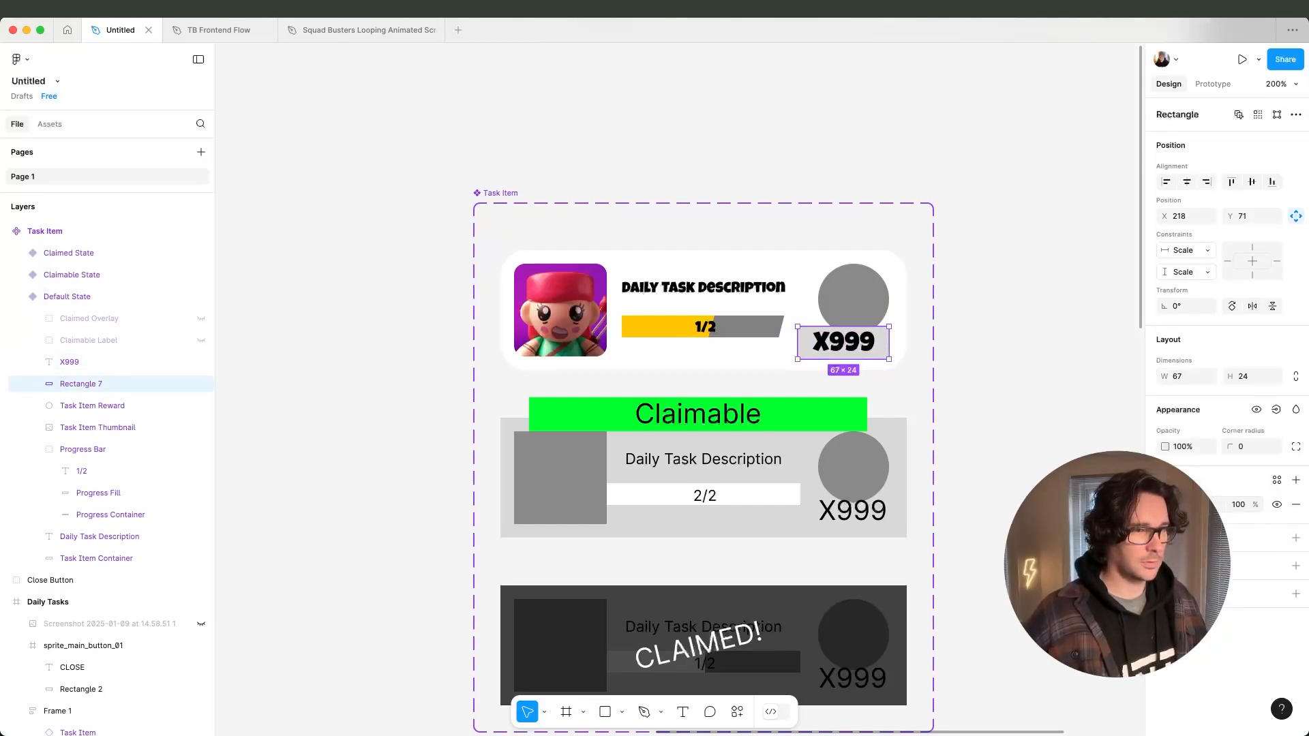
{"action": "left_click", "coordinate": [1166, 505]}
{"action": "left_click_drag", "start_coordinate": [1013, 485], "coordinate": [953, 561]}
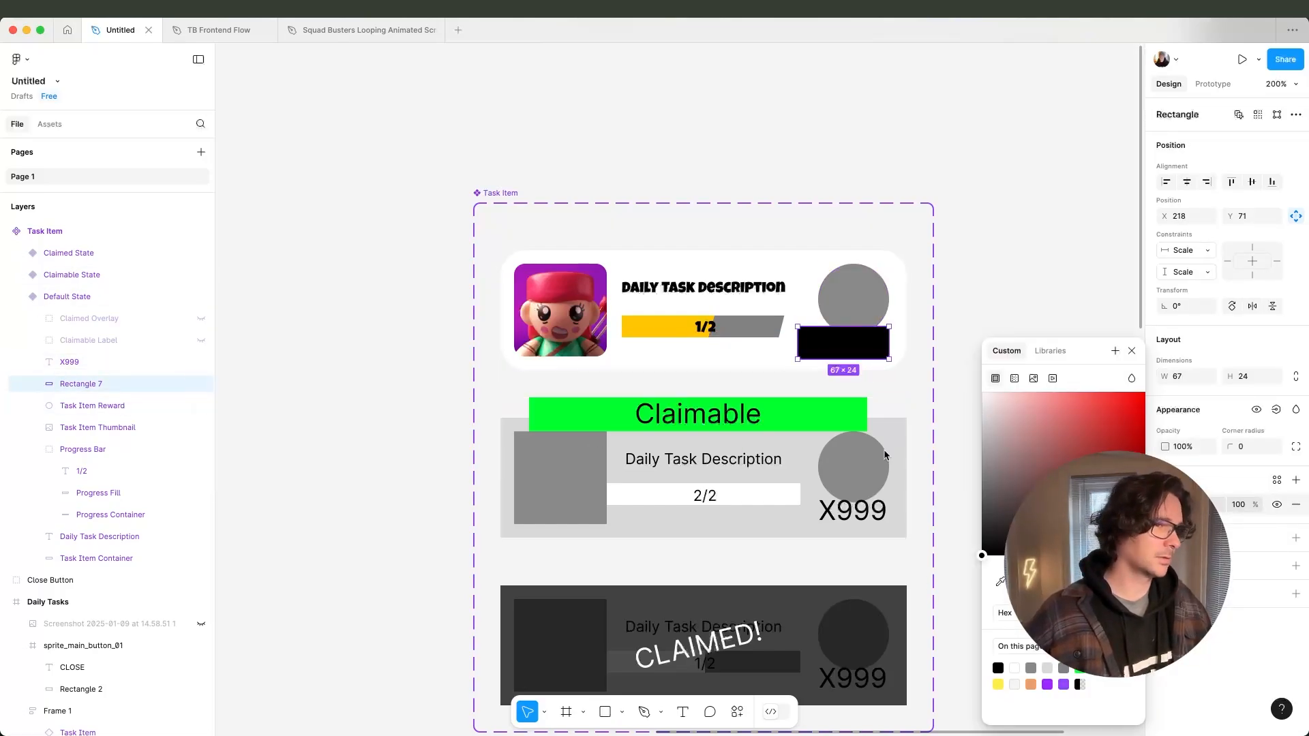
{"action": "left_click", "coordinate": [1261, 377]}
{"action": "left_click_drag", "start_coordinate": [1231, 451], "coordinate": [1262, 446]}
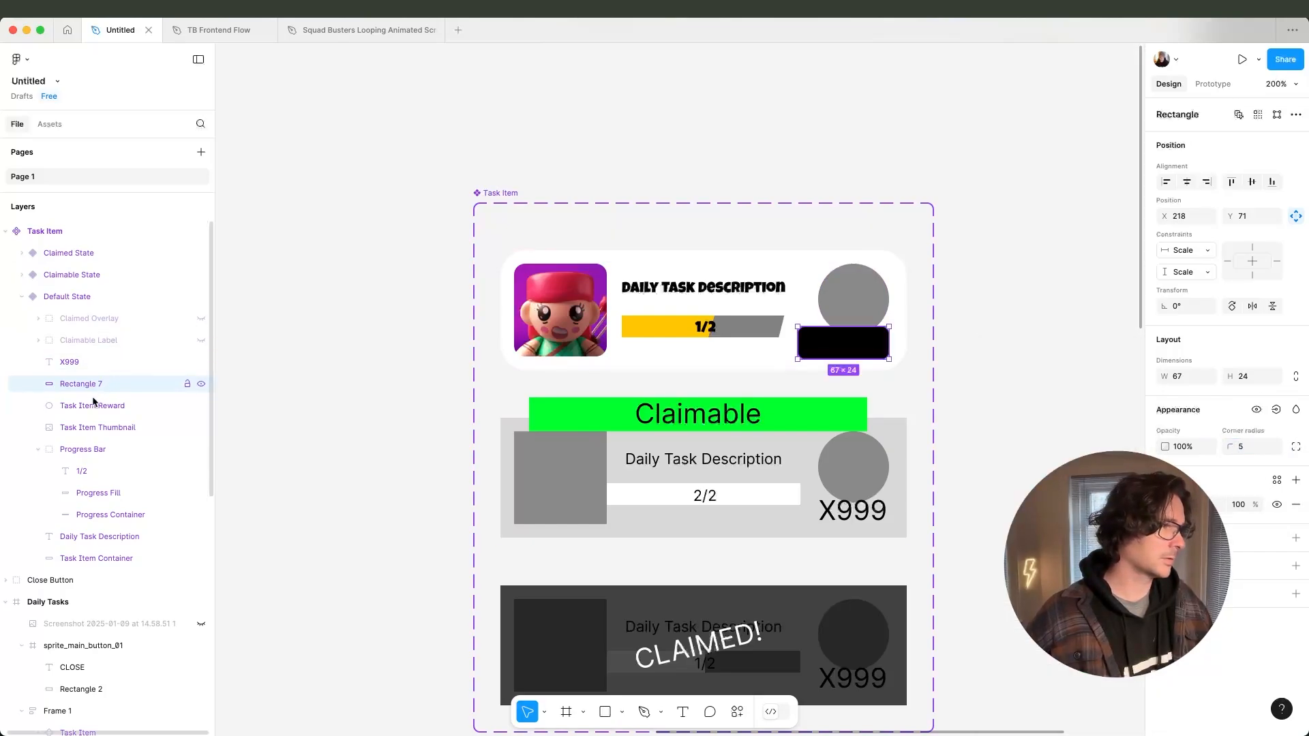
Change the fill of the default item's X999 text to white, FFFFFF.
{"action": "left_click", "coordinate": [75, 362]}
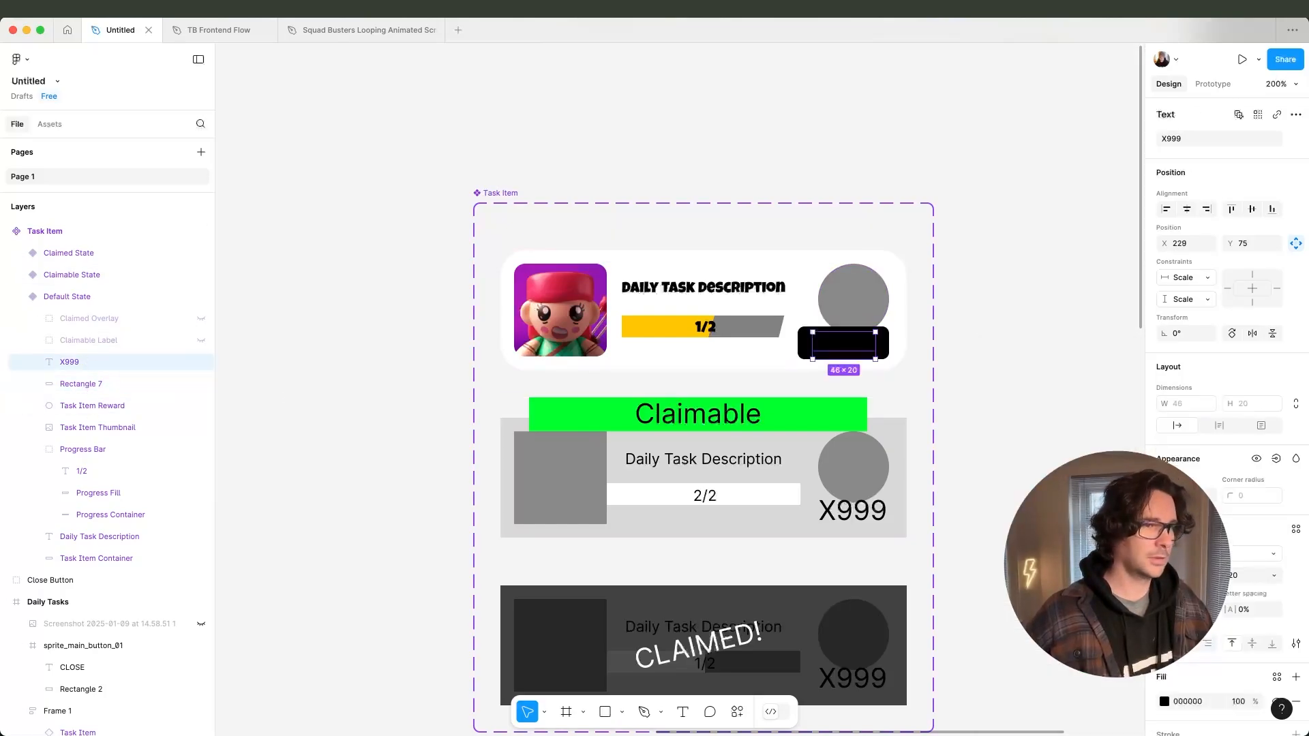
{"action": "left_click", "coordinate": [1164, 702]}
{"action": "left_click_drag", "start_coordinate": [1032, 489], "coordinate": [895, 373]}
{"action": "left_click", "coordinate": [1134, 351]}
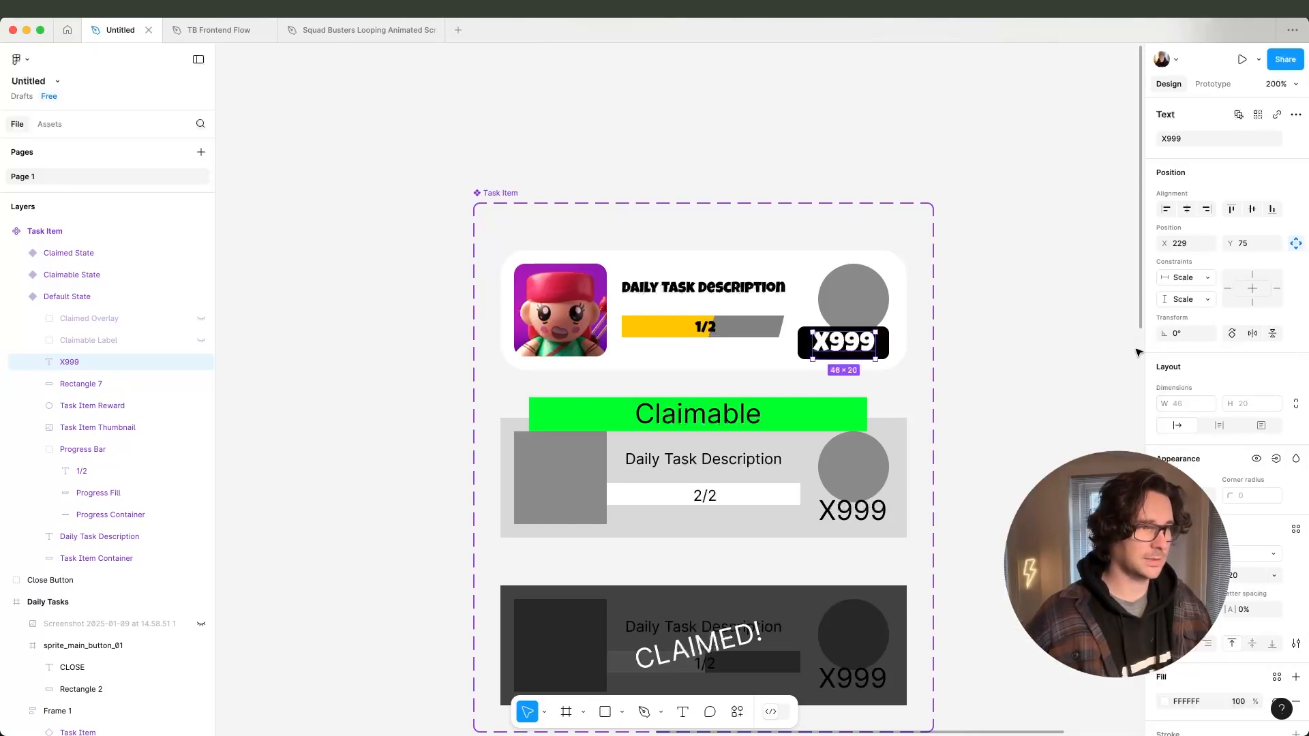
Move the white X999 text down to Y 77 within its black rectangle.
{"action": "left_click", "coordinate": [924, 331]}
{"action": "double_click", "coordinate": [858, 347]}
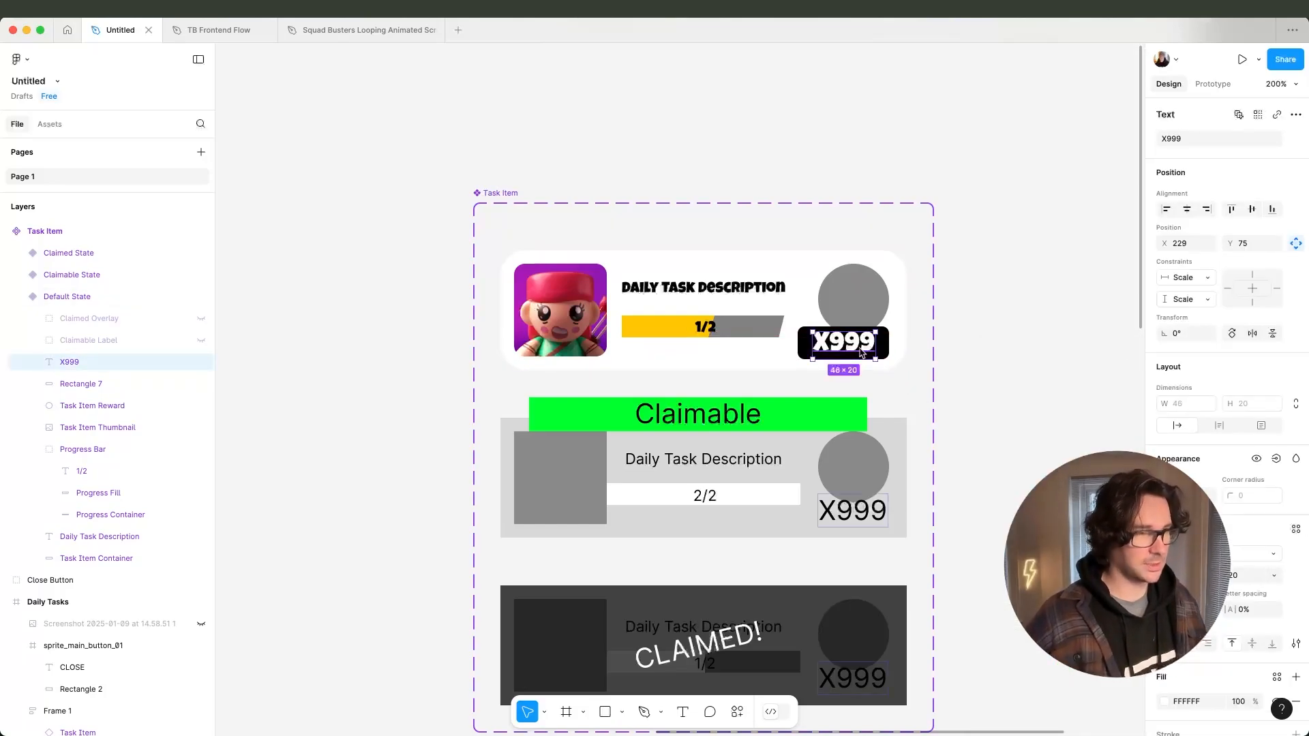
{"action": "left_click_drag", "start_coordinate": [861, 348], "coordinate": [861, 354]}
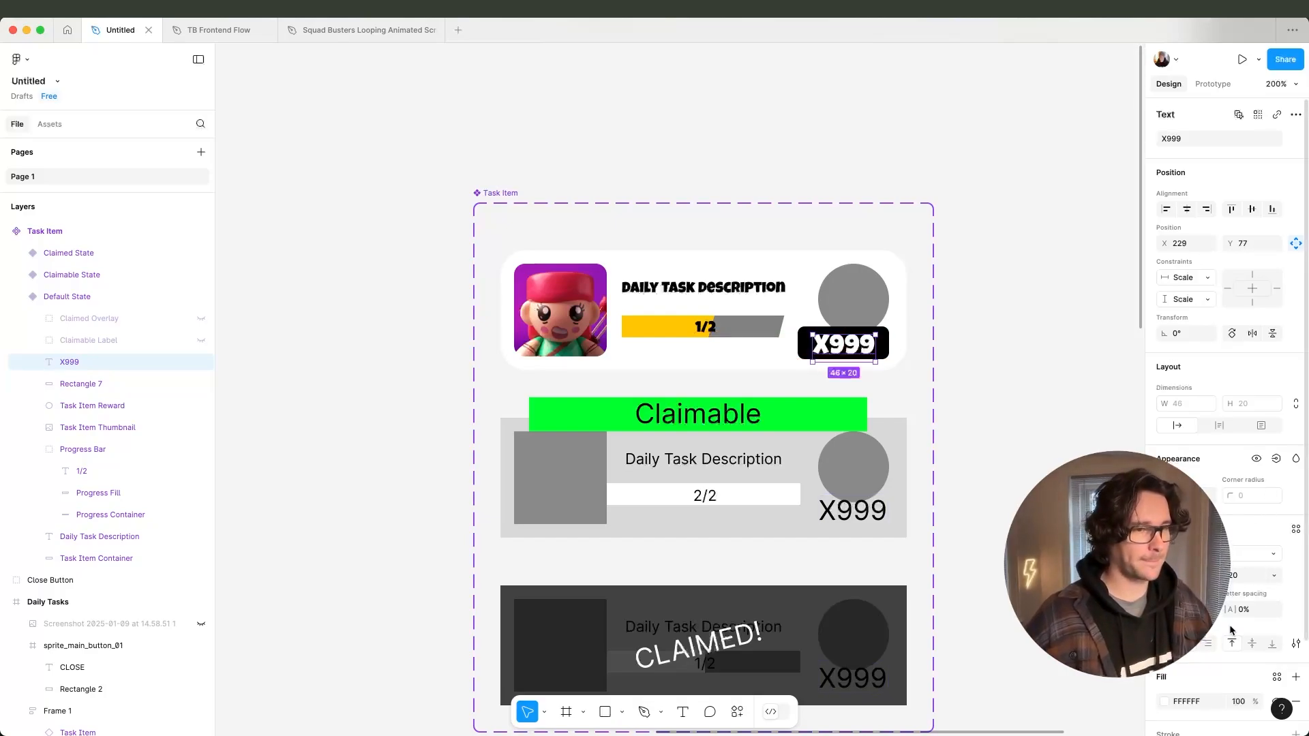
{"action": "key", "text": "Down"}
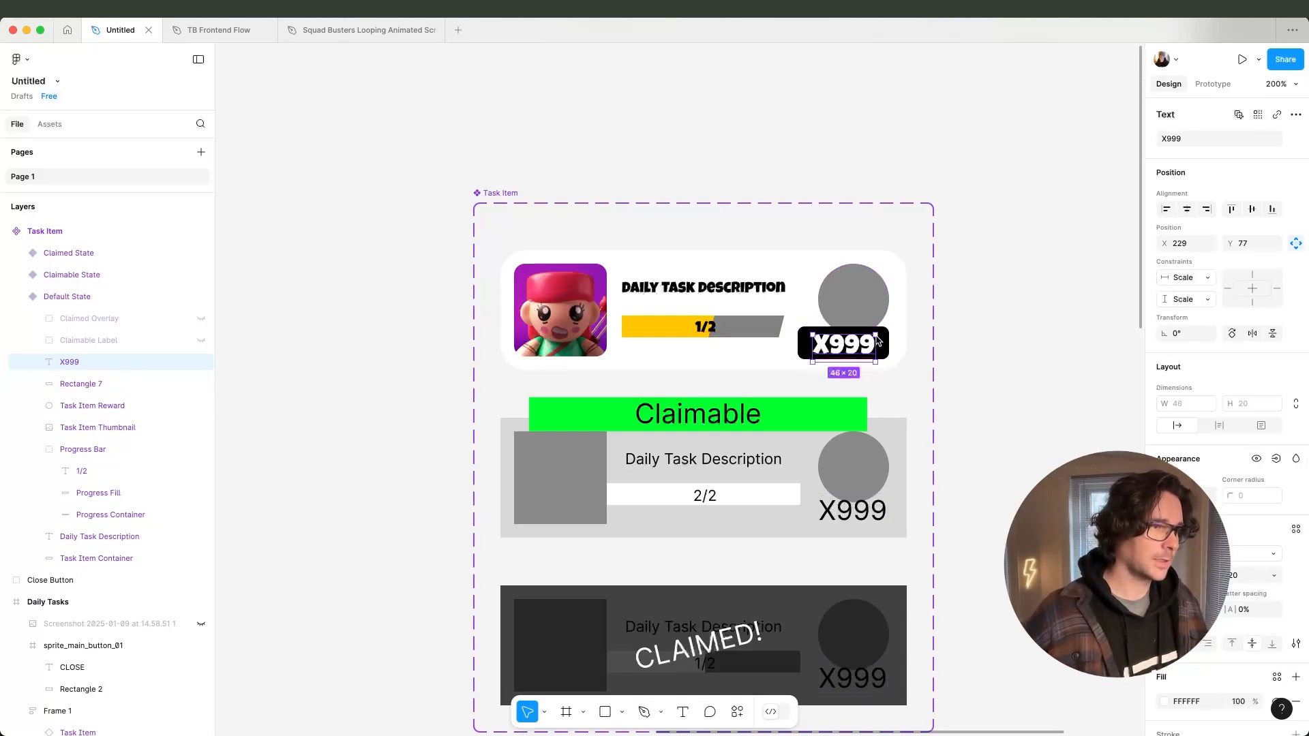
Group the X999 text with its black rectangle and name the group Counter Label.
{"action": "left_click", "coordinate": [885, 340], "text": "shift"}
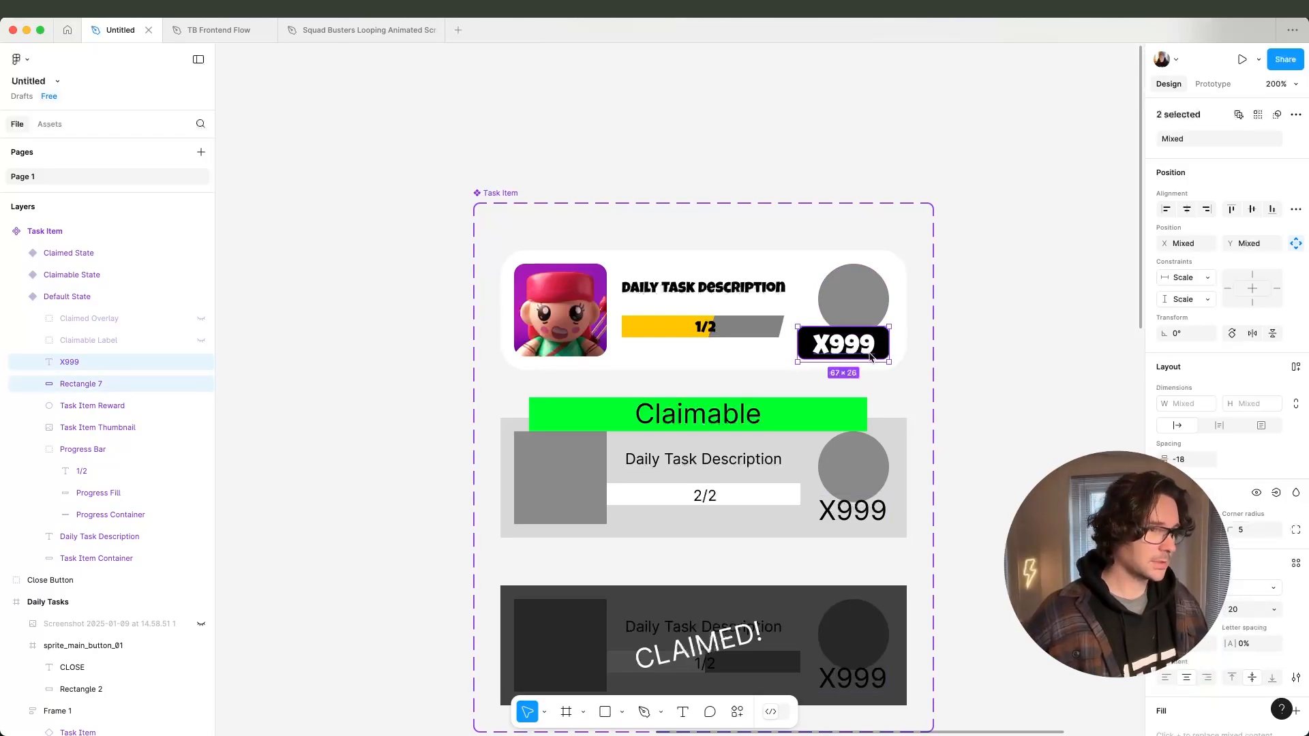
{"action": "key", "text": "super+g"}
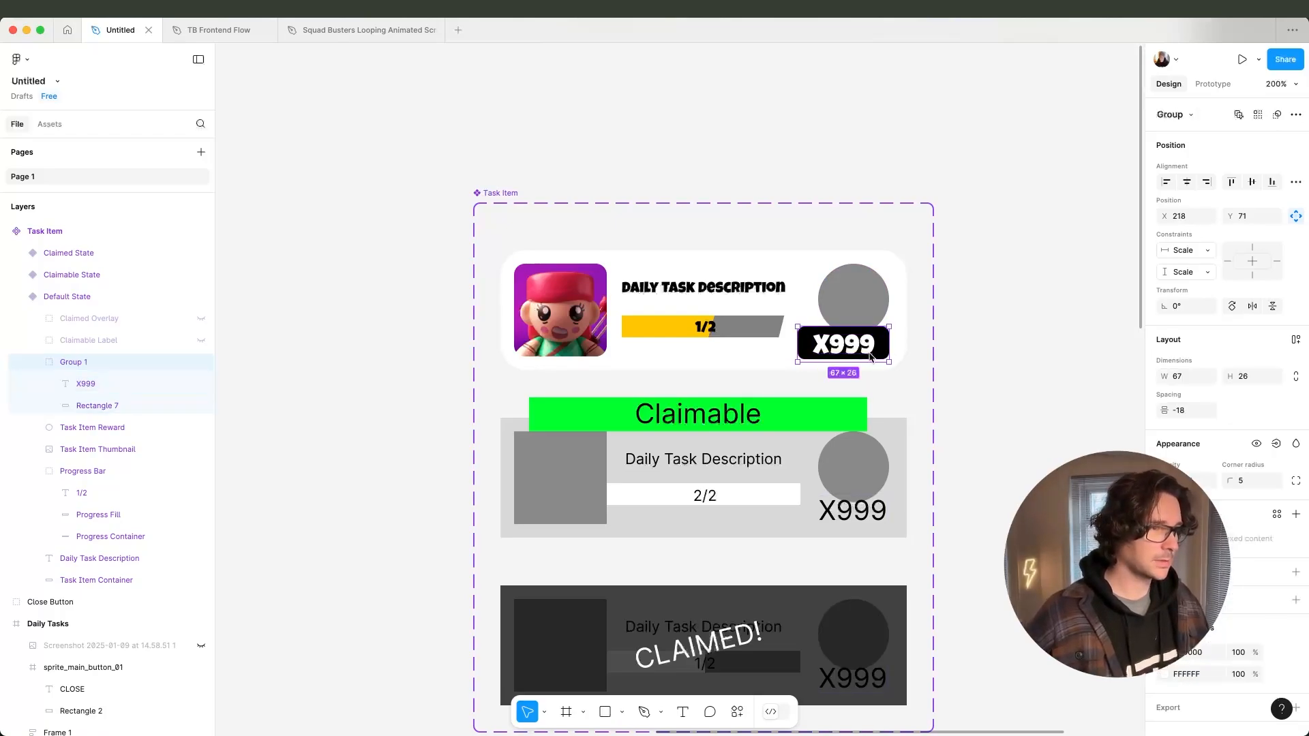
{"action": "double_click", "coordinate": [71, 362]}
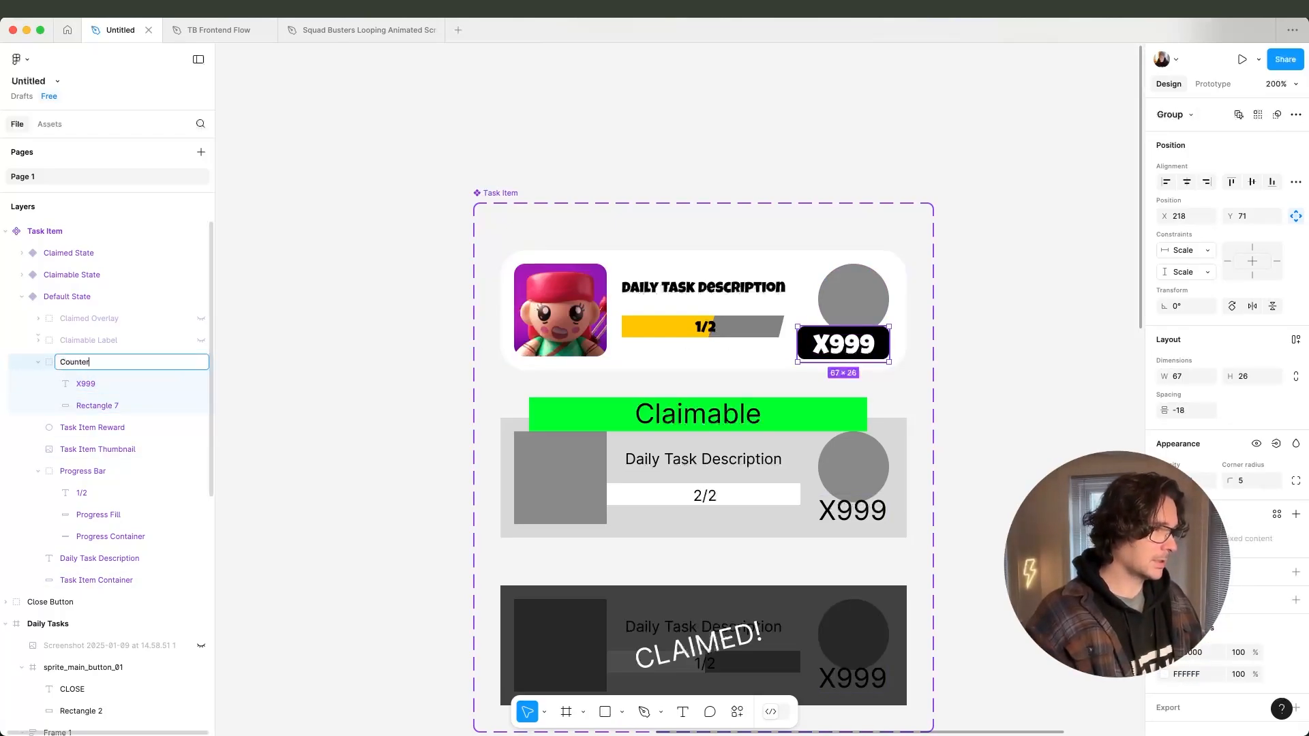
{"action": "type", "text": "Counter Label"}
{"action": "key", "text": "Return"}
Move the Counter Label group to the top of the Claimable State layers and tilt it to 17.56°, slightly overlapping the reward circle.
{"action": "left_click_drag", "start_coordinate": [85, 362], "coordinate": [75, 276]}
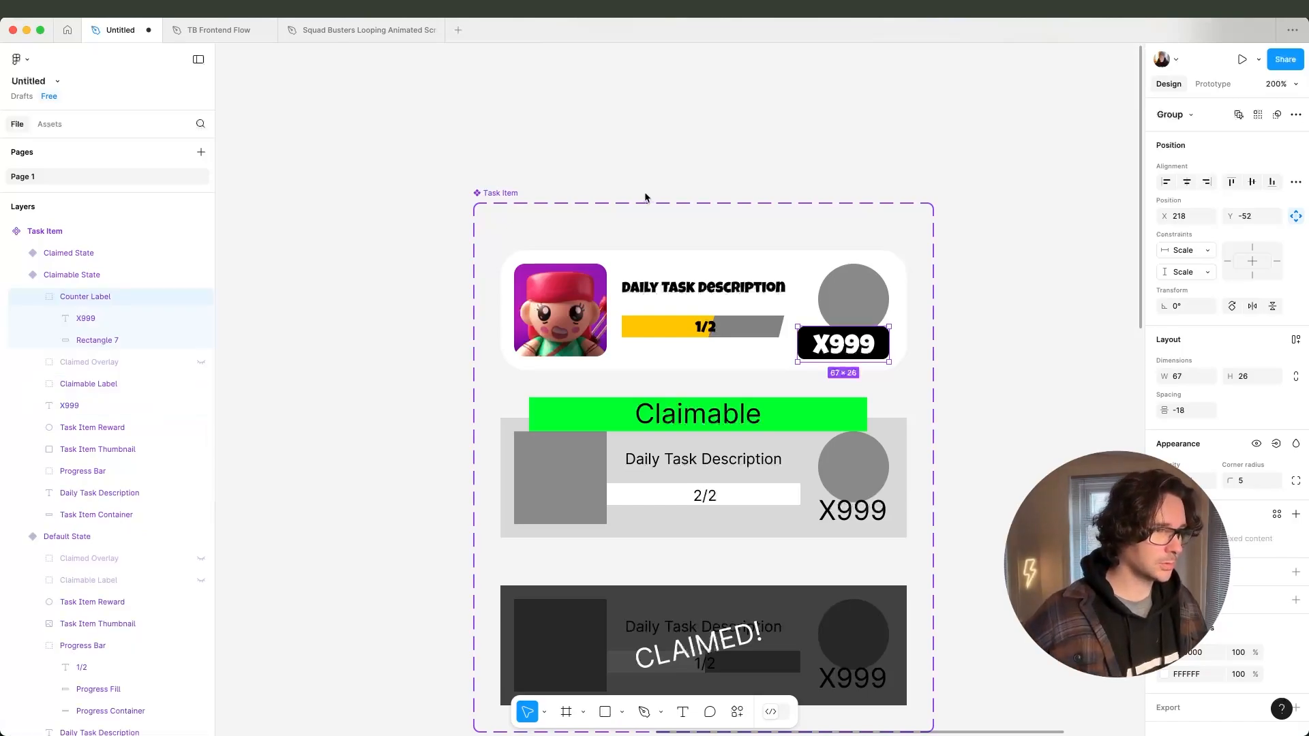
{"action": "left_click_drag", "start_coordinate": [796, 325], "coordinate": [844, 343]}
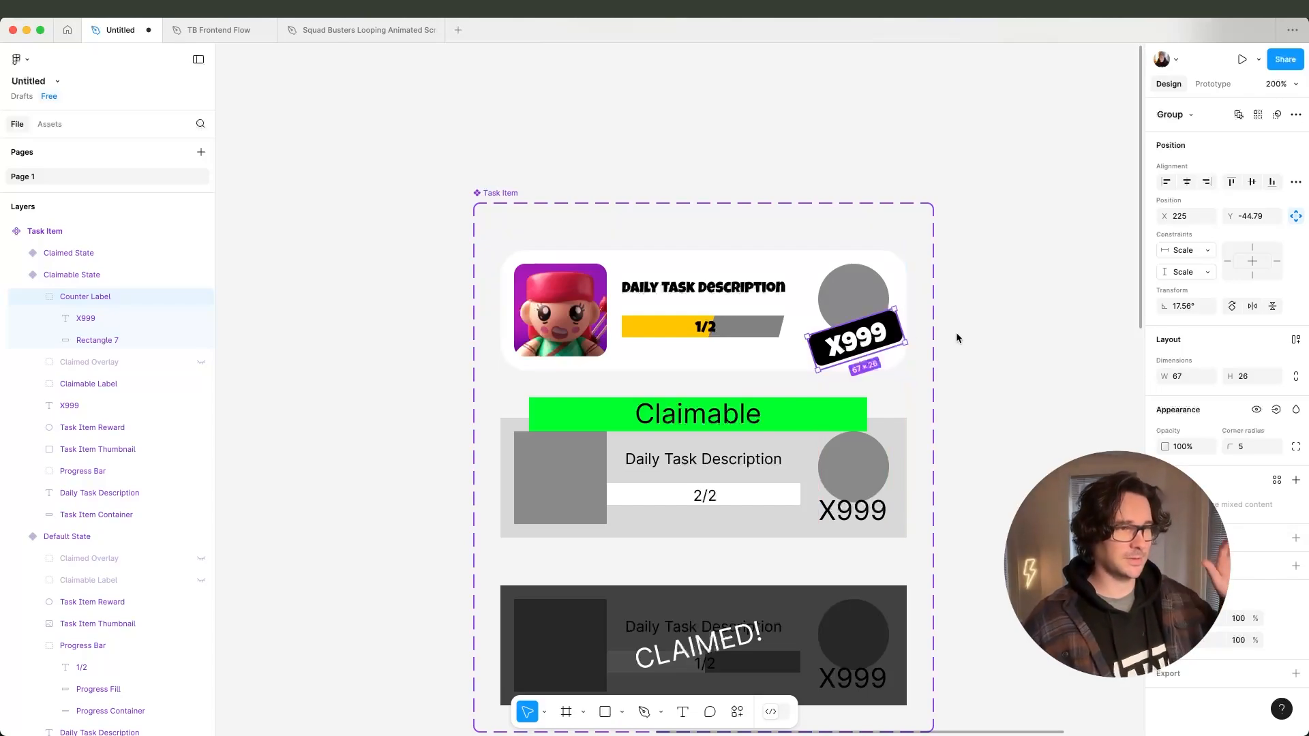
{"action": "left_click", "coordinate": [1003, 341]}
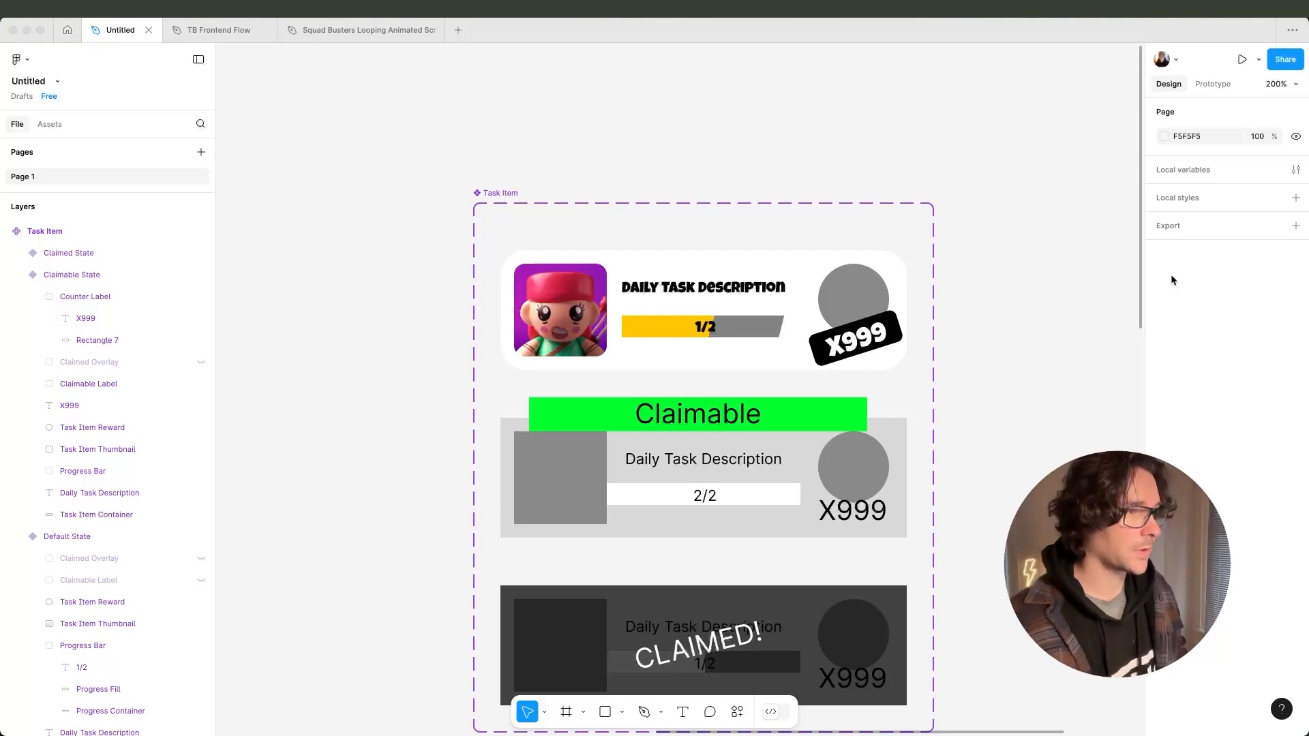
Replace the grey fill of the default item's Task Item Reward circle with the image sprite_coin.png, using Fill mode.
{"action": "left_click", "coordinate": [858, 300]}
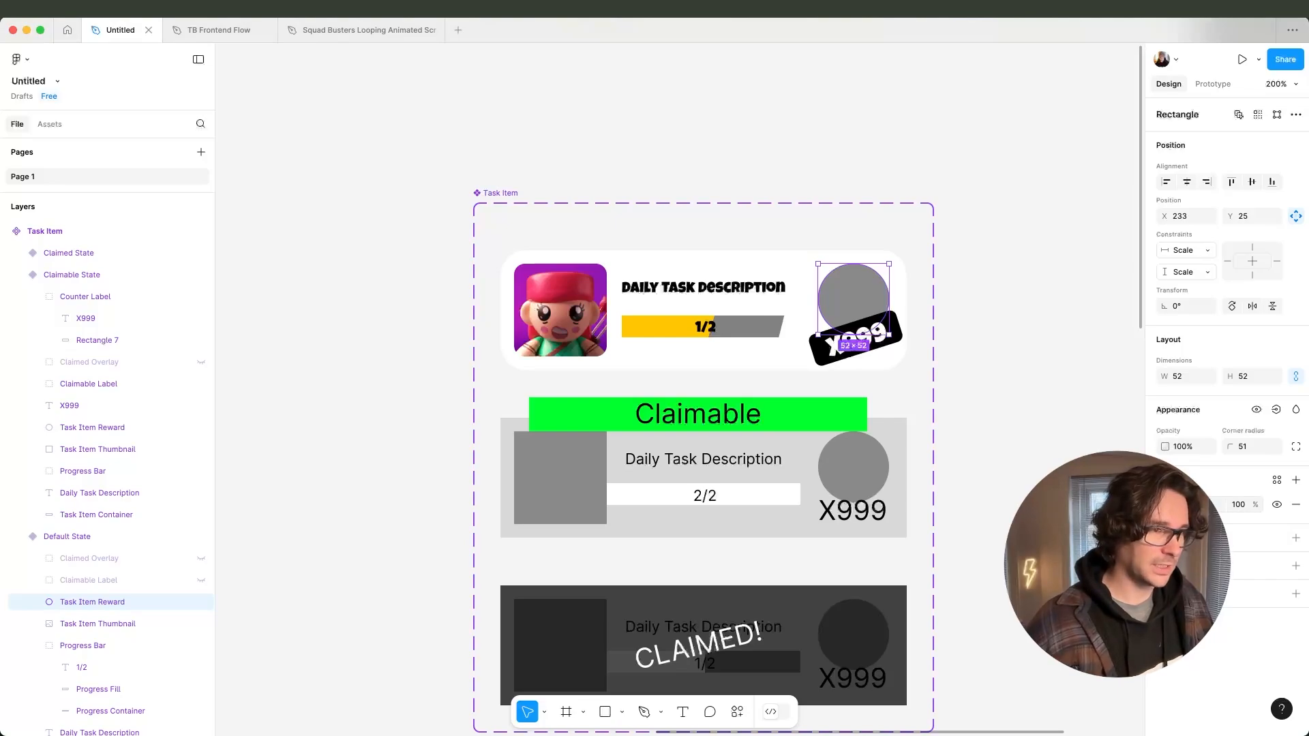
{"action": "left_click", "coordinate": [1165, 504]}
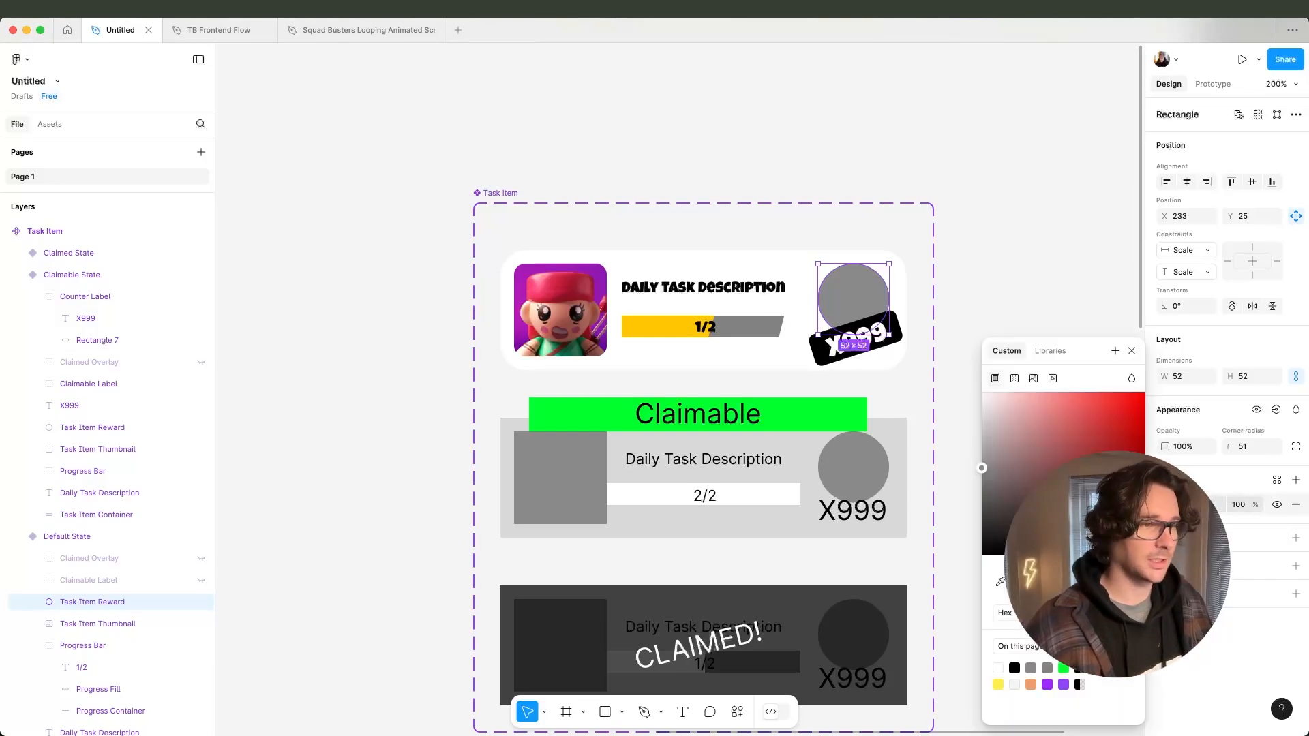
{"action": "left_click", "coordinate": [1035, 379]}
{"action": "left_click", "coordinate": [1027, 411]}
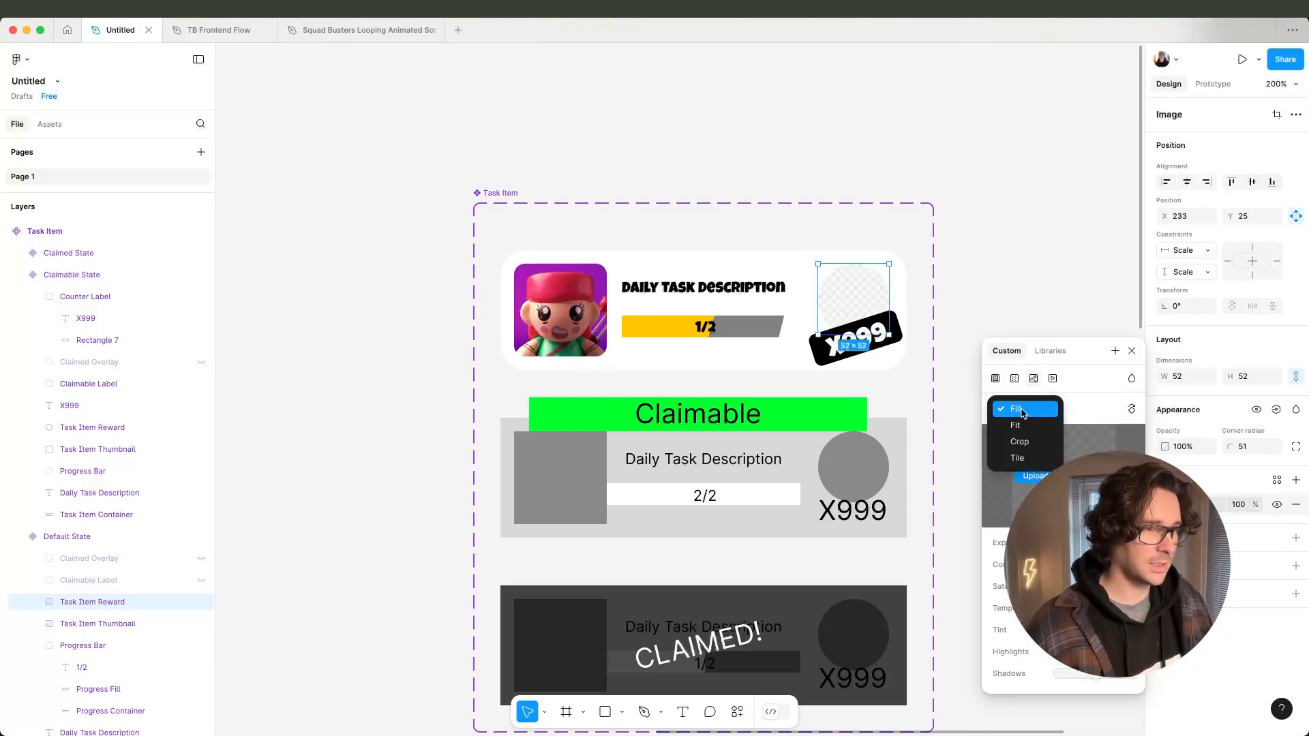
{"action": "left_click", "coordinate": [1022, 411]}
{"action": "left_click", "coordinate": [1029, 476]}
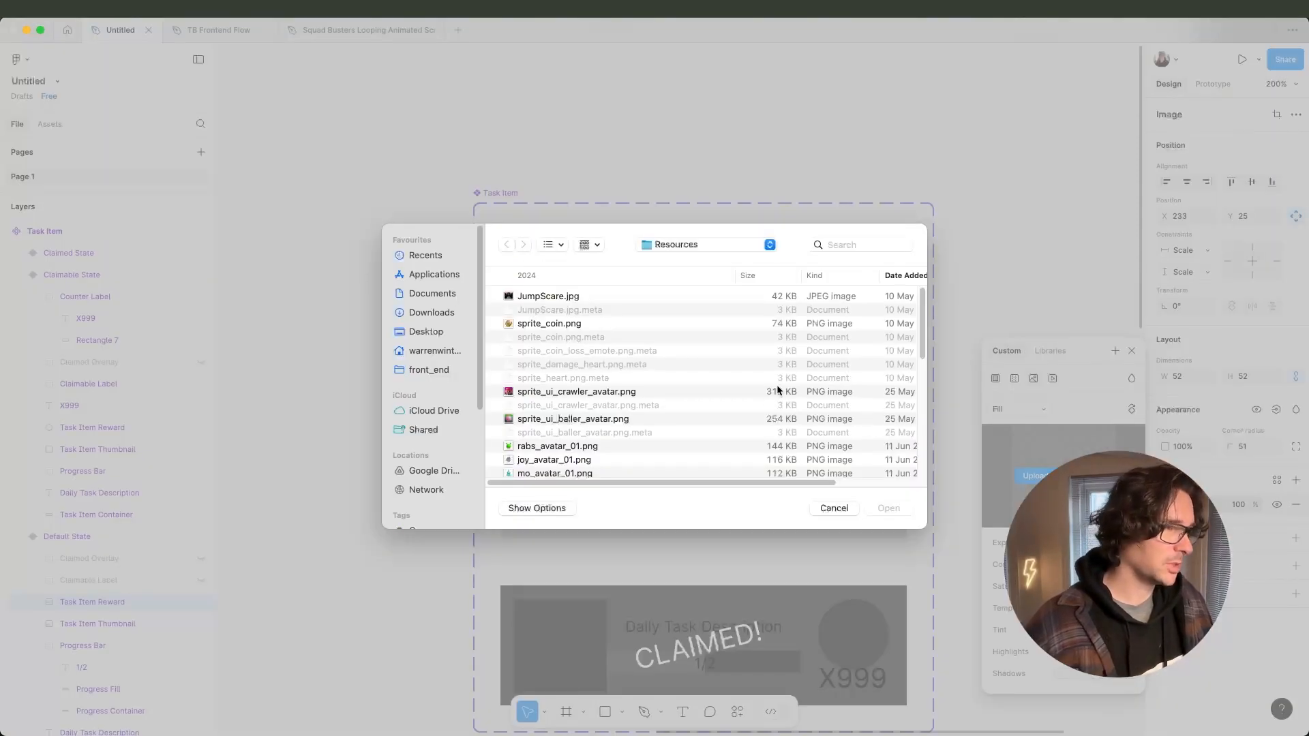
{"action": "left_click", "coordinate": [548, 323]}
{"action": "key", "text": "space"}
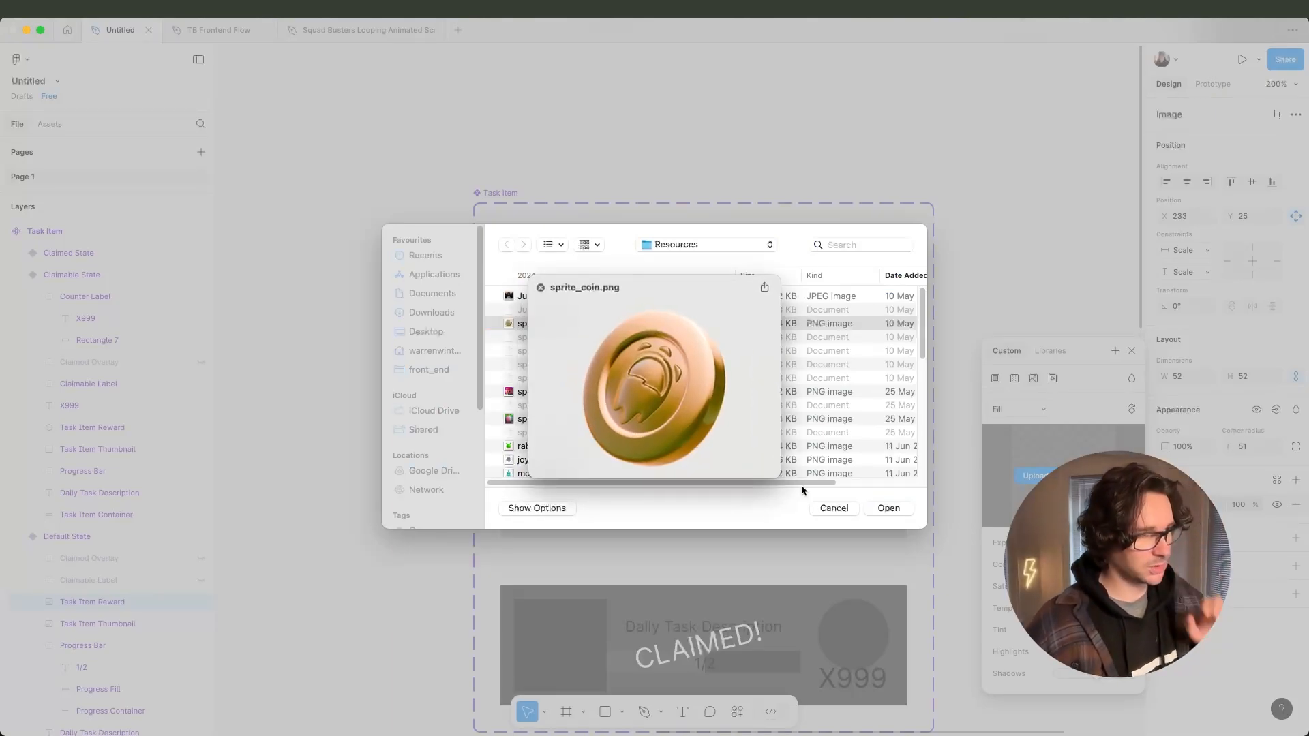
{"action": "key", "text": "space"}
{"action": "left_click", "coordinate": [880, 508]}
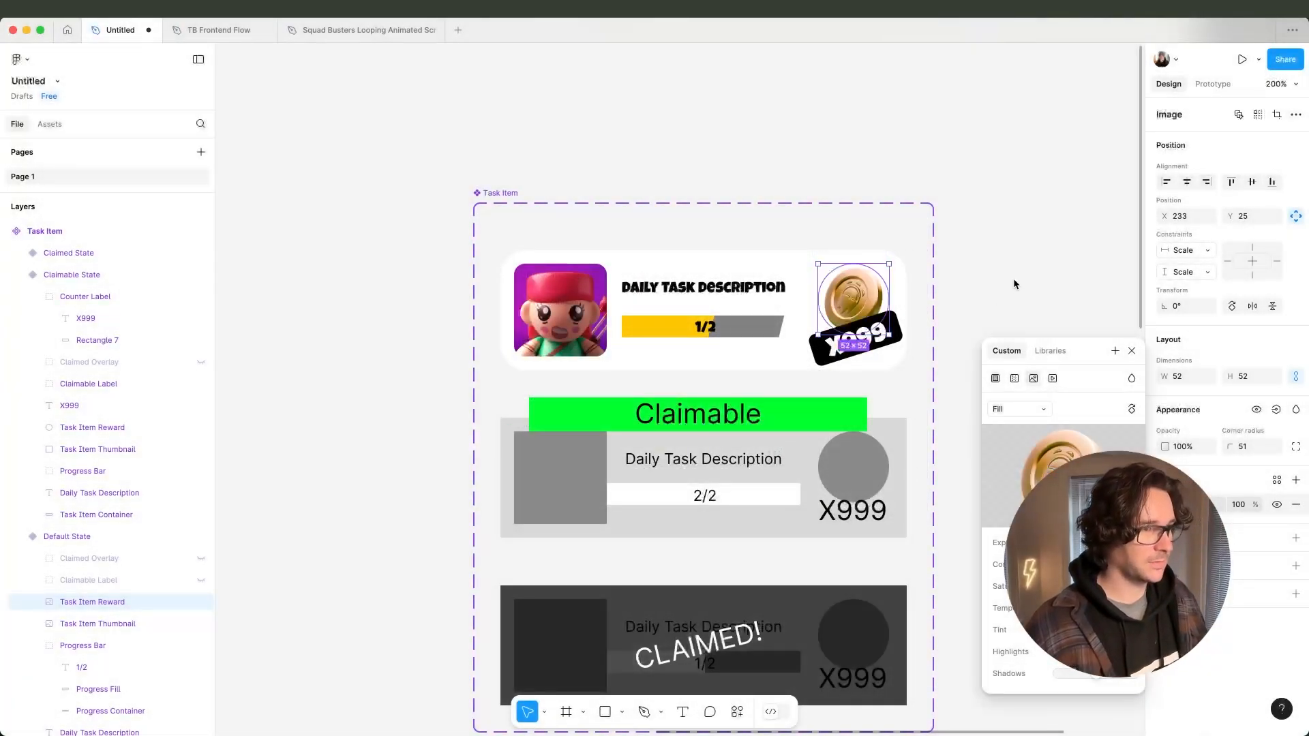
{"action": "left_click", "coordinate": [1077, 347]}
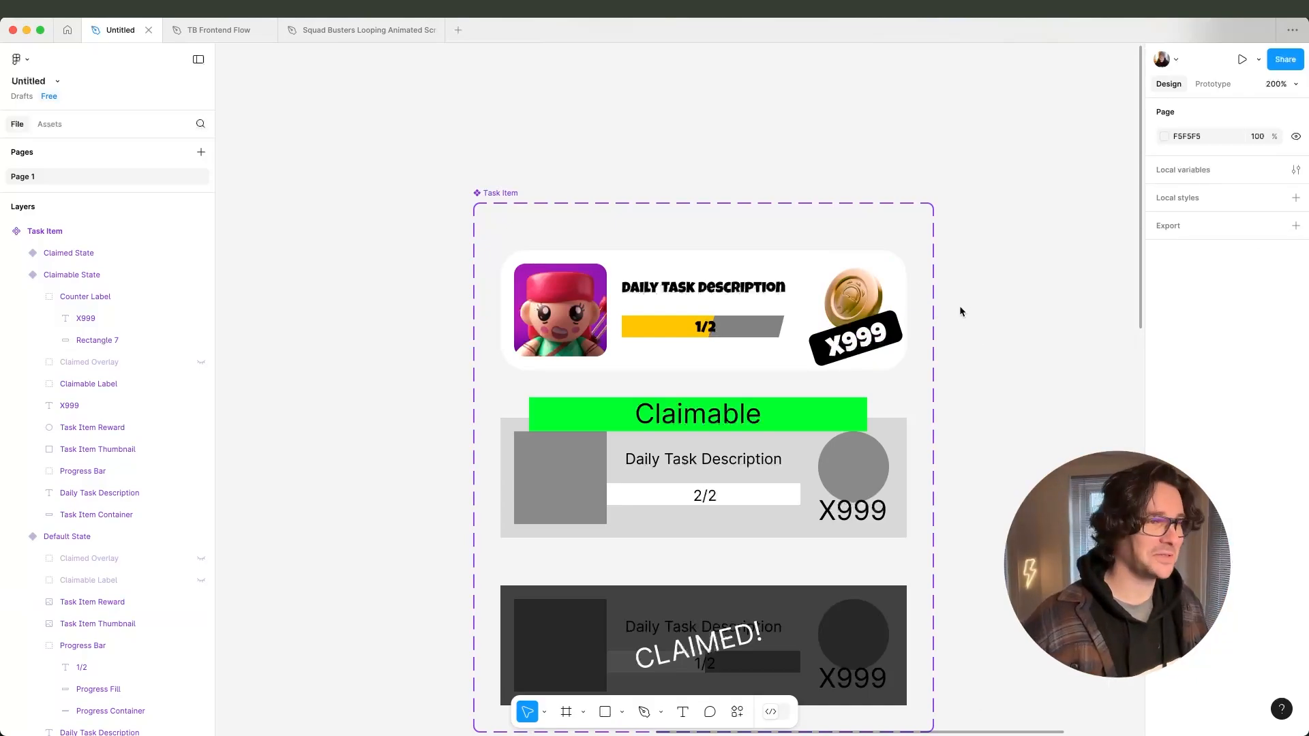
Slant the left ends of the yellow Progress Fill and grey Progress Container by moving their upper-left corners inward.
{"action": "left_click", "coordinate": [633, 328], "text": "super"}
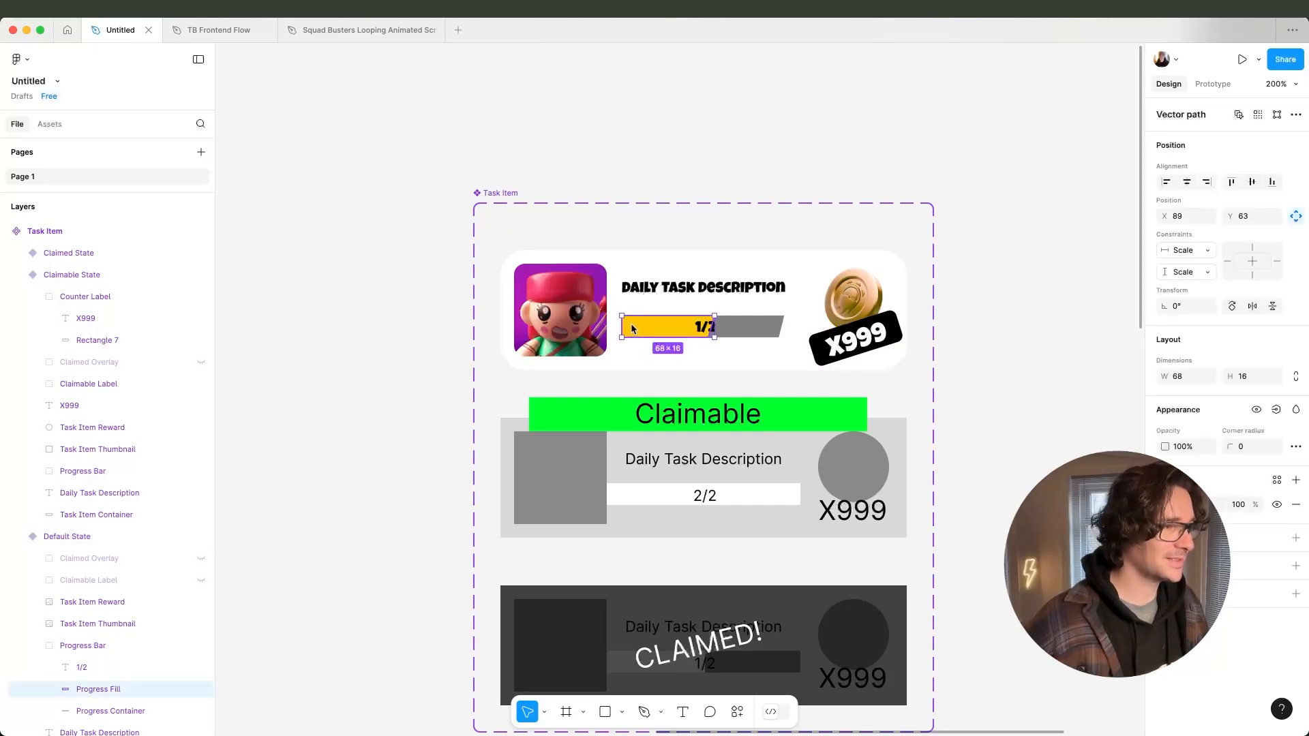
{"action": "double_click", "coordinate": [622, 326]}
{"action": "left_click_drag", "start_coordinate": [633, 321], "coordinate": [633, 323]}
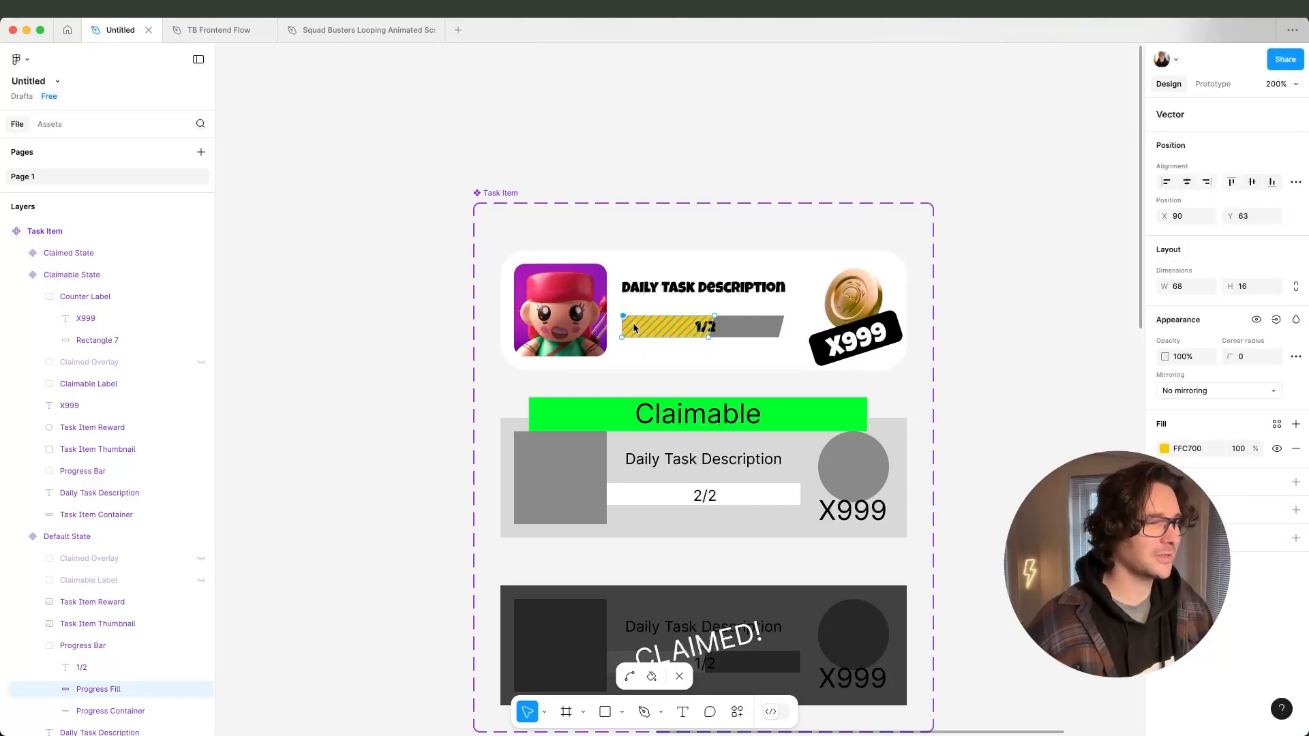
{"action": "left_click", "coordinate": [102, 711]}
{"action": "key", "text": "Escape"}
{"action": "key", "text": "Escape"}
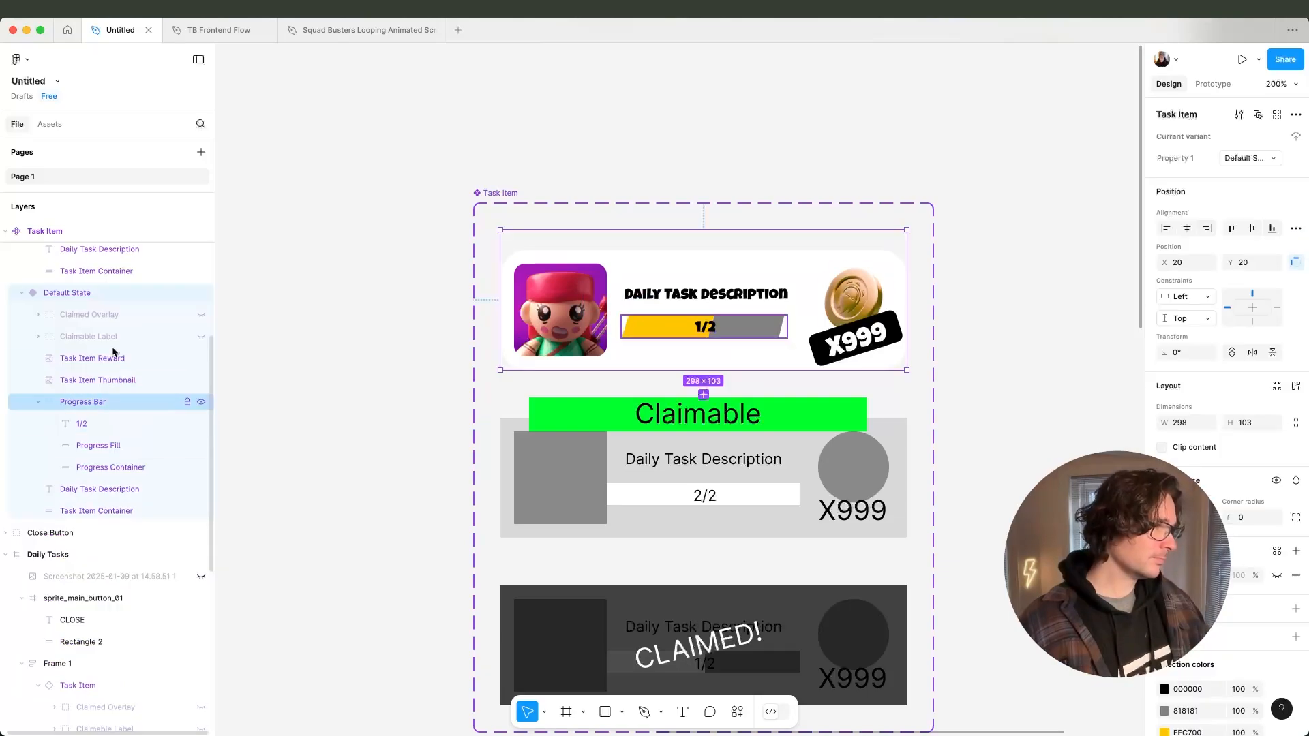
Make the hidden Claimable Label in the Default State visible, keeping the Claimed Overlay hidden.
{"action": "left_click", "coordinate": [108, 330]}
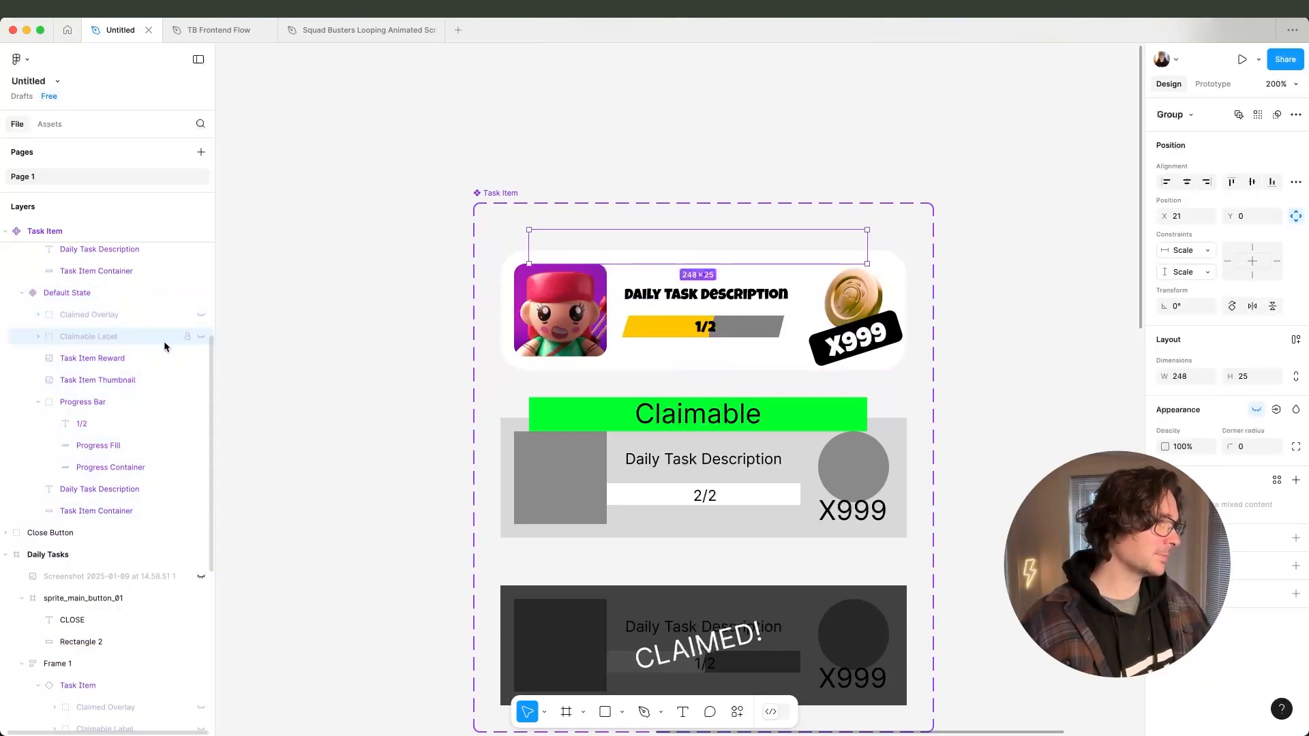
{"action": "left_click", "coordinate": [202, 316]}
{"action": "left_click", "coordinate": [201, 316]}
{"action": "left_click", "coordinate": [201, 336]}
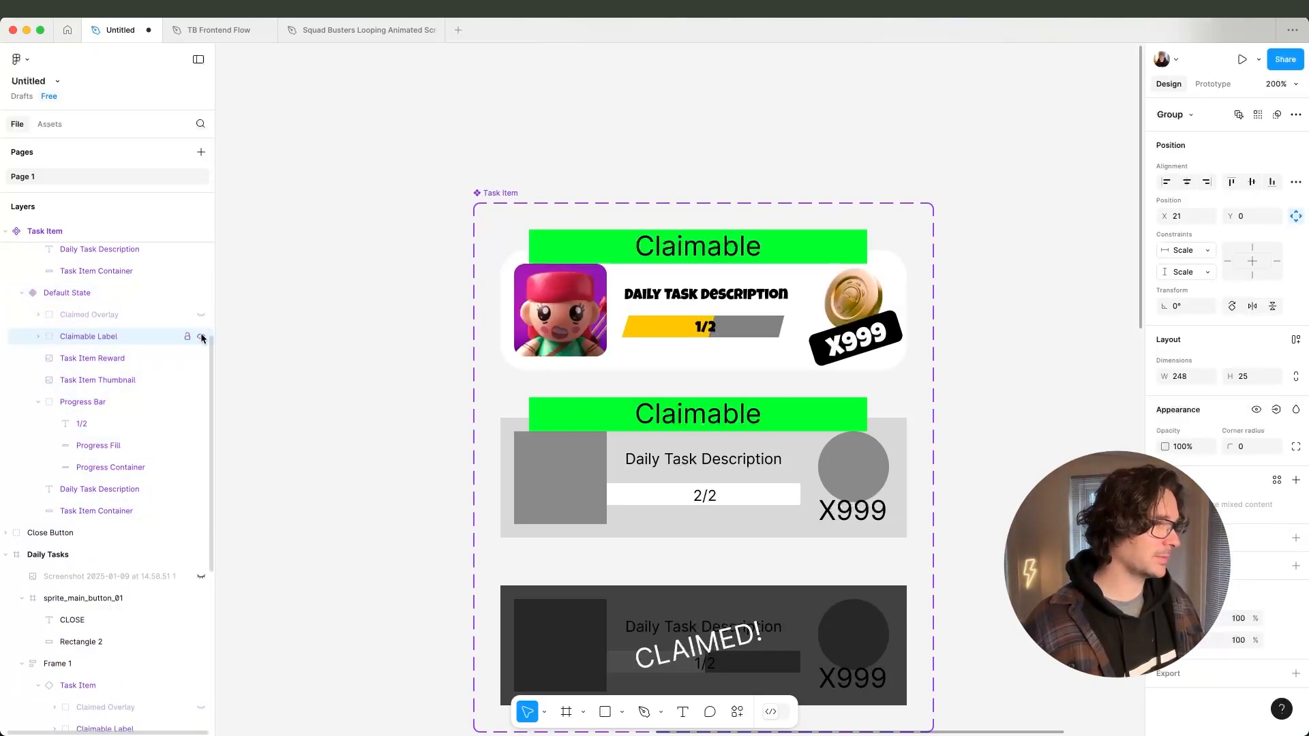
Set the Default State's Claimable label text to the Luckiest Guy font and centre it vertically on the green banner.
{"action": "left_click", "coordinate": [38, 336]}
{"action": "left_click", "coordinate": [112, 357]}
{"action": "left_click", "coordinate": [117, 338]}
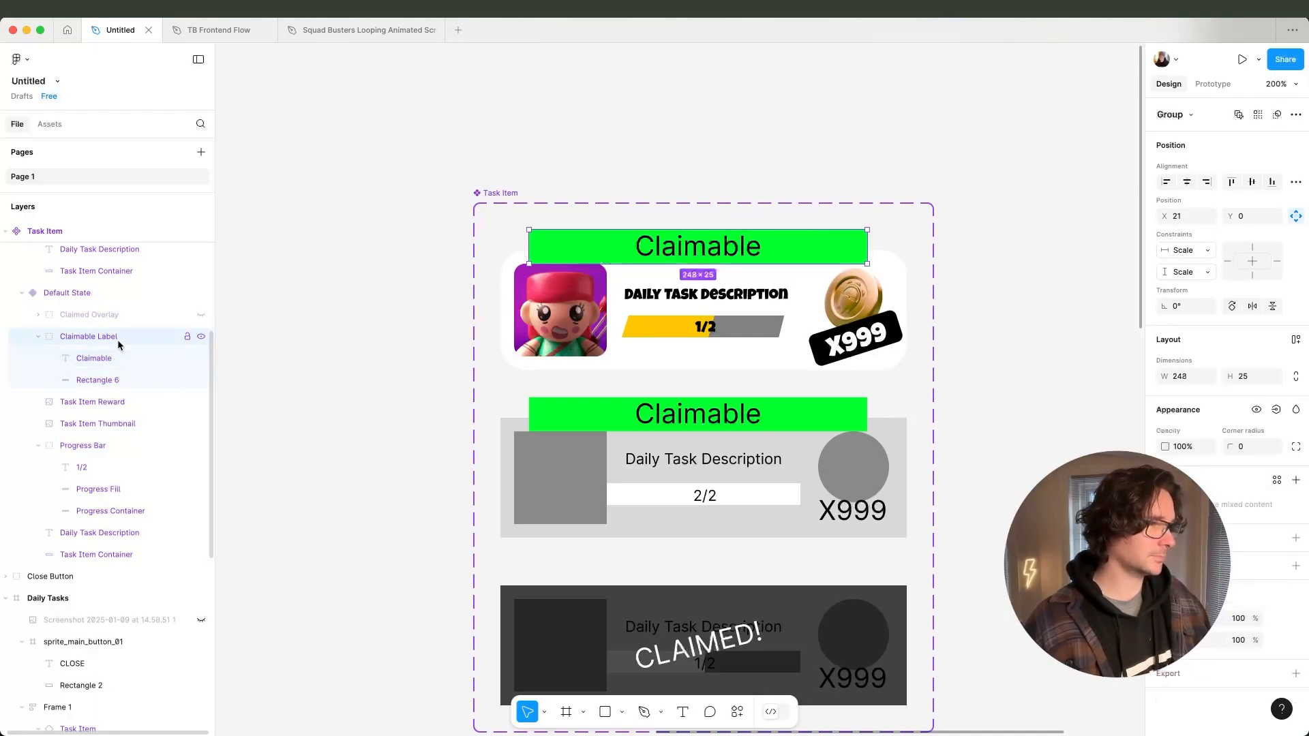
{"action": "left_click", "coordinate": [126, 358]}
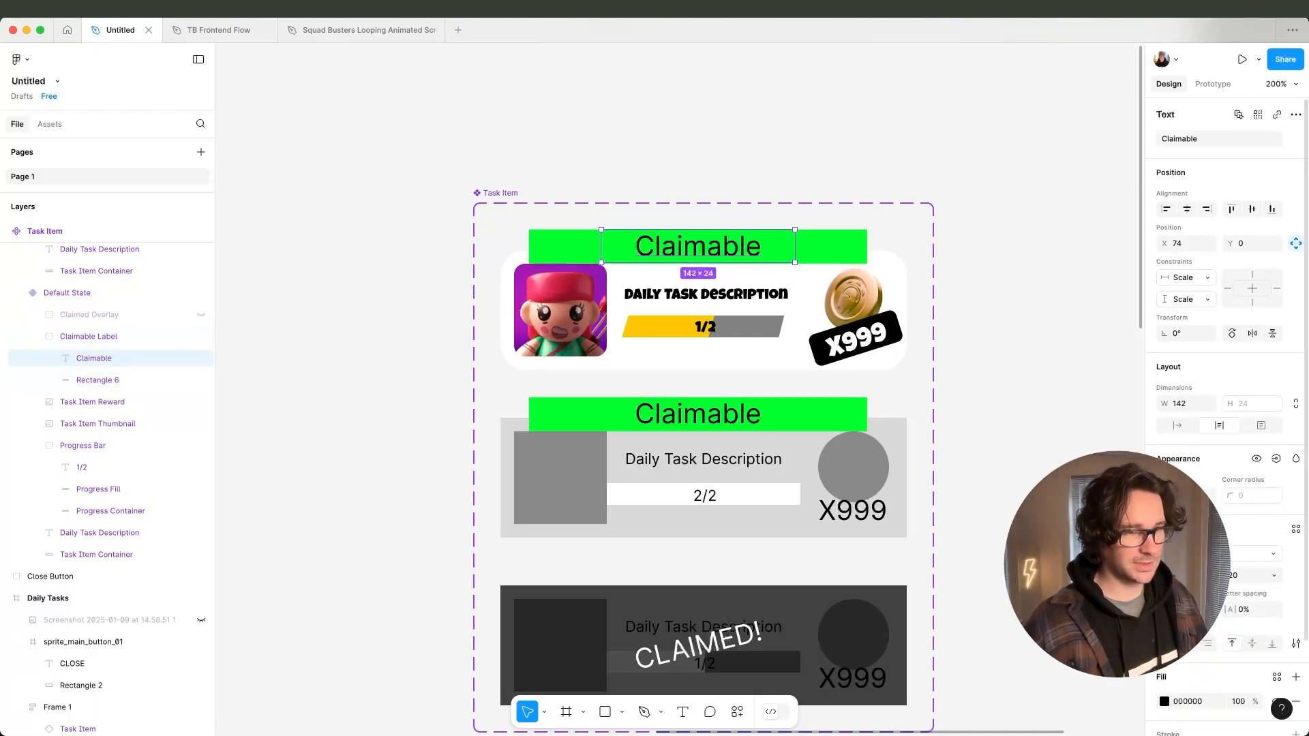
{"action": "left_click", "coordinate": [1206, 554]}
{"action": "type", "text": "luc"}
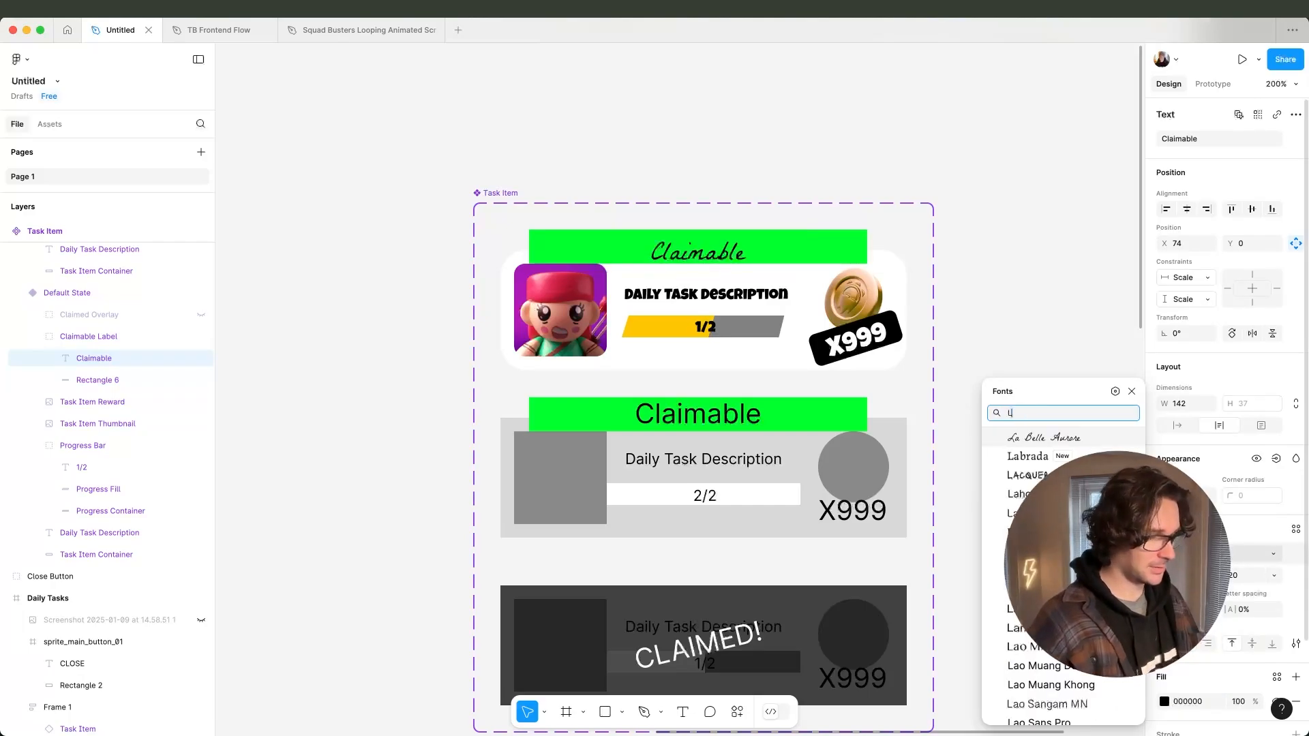
{"action": "key", "text": "Down"}
{"action": "key", "text": "Return"}
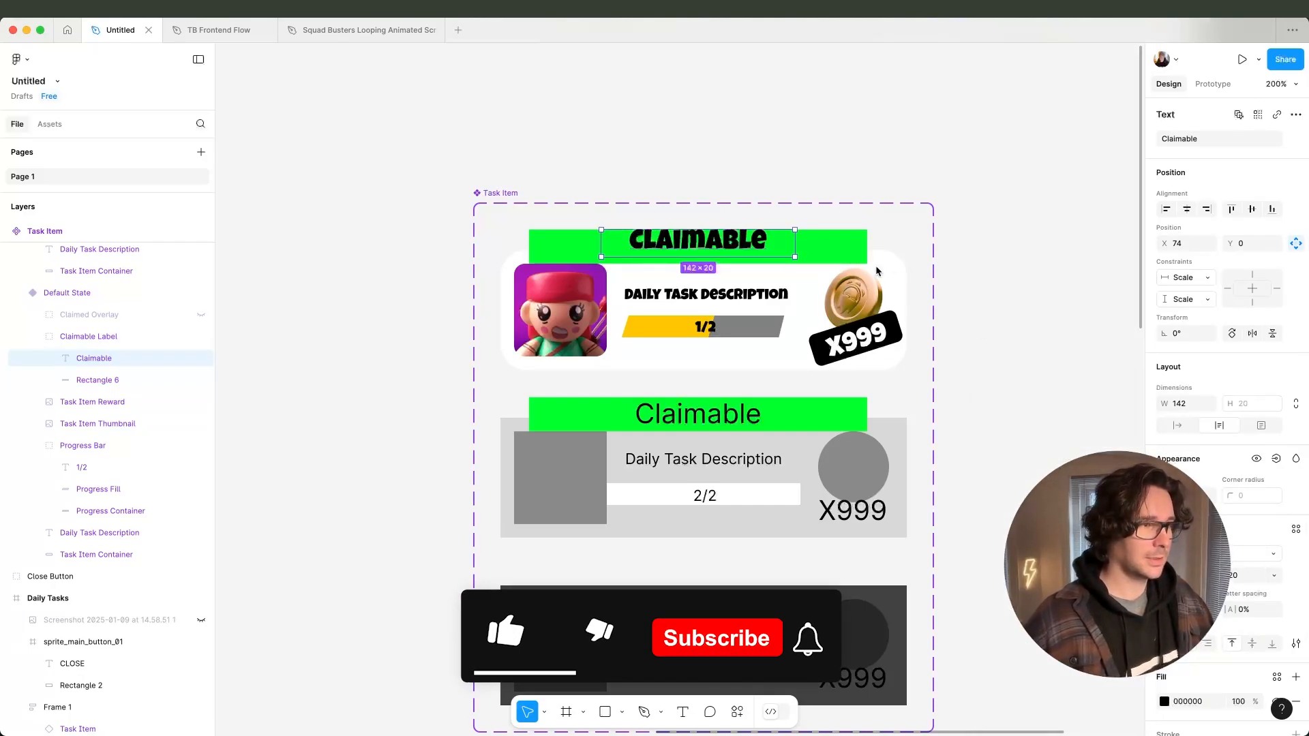
{"action": "left_click_drag", "start_coordinate": [740, 242], "coordinate": [742, 251]}
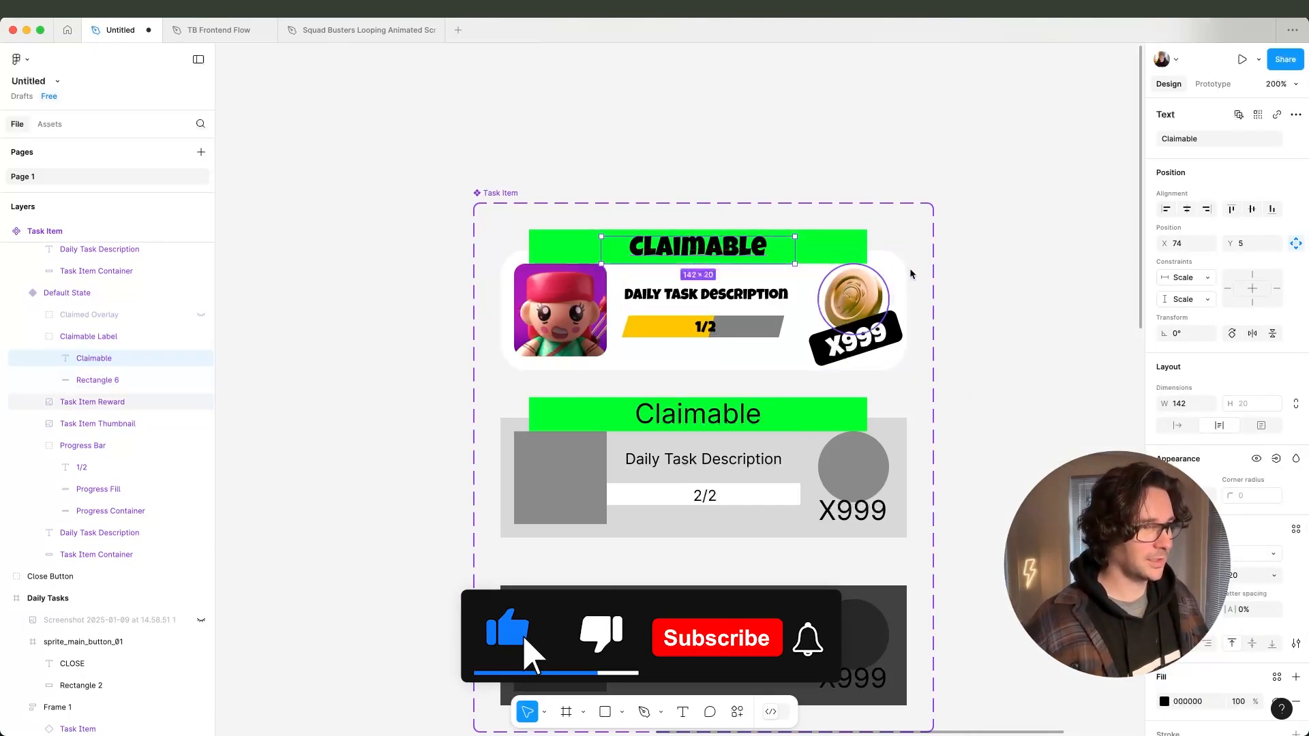
{"action": "left_click", "coordinate": [988, 272]}
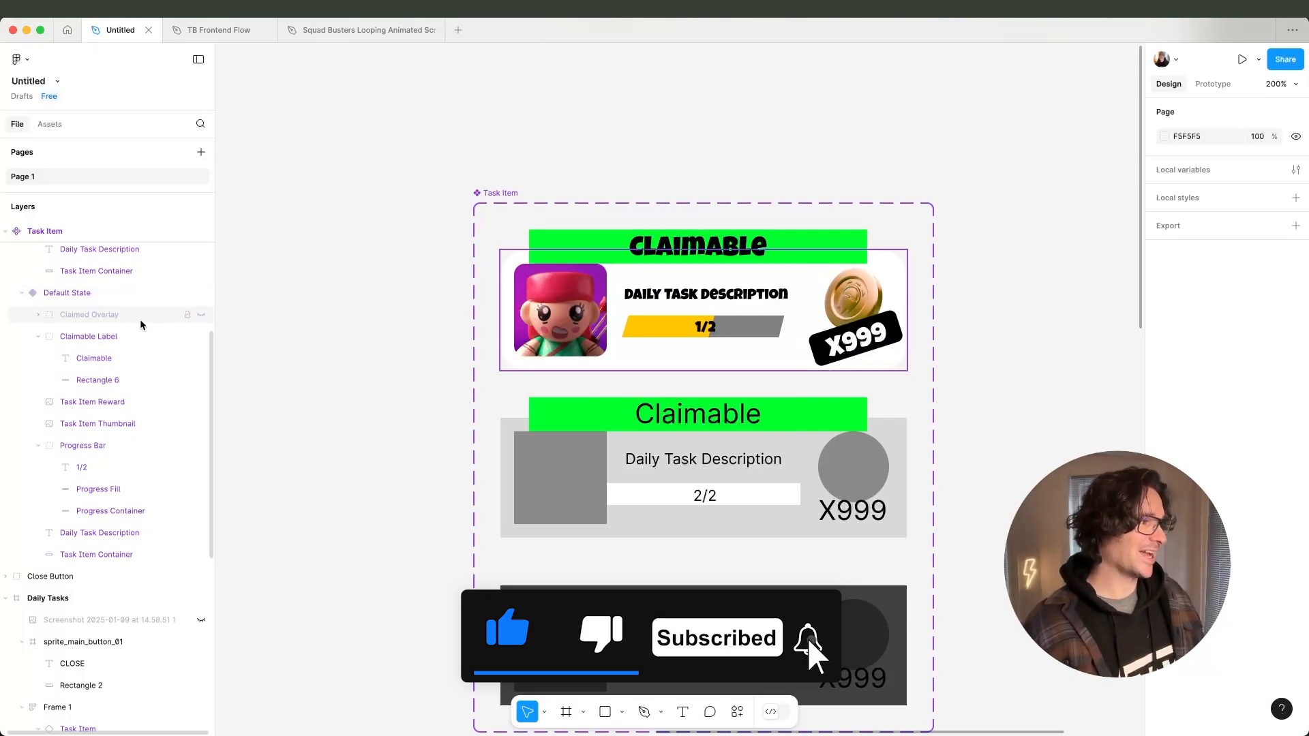
Nudge the Default State's Claimable Label group down to Y 3.
{"action": "left_click", "coordinate": [88, 336]}
{"action": "key", "text": "Down"}
{"action": "key", "text": "Down"}
{"action": "key", "text": "Down"}
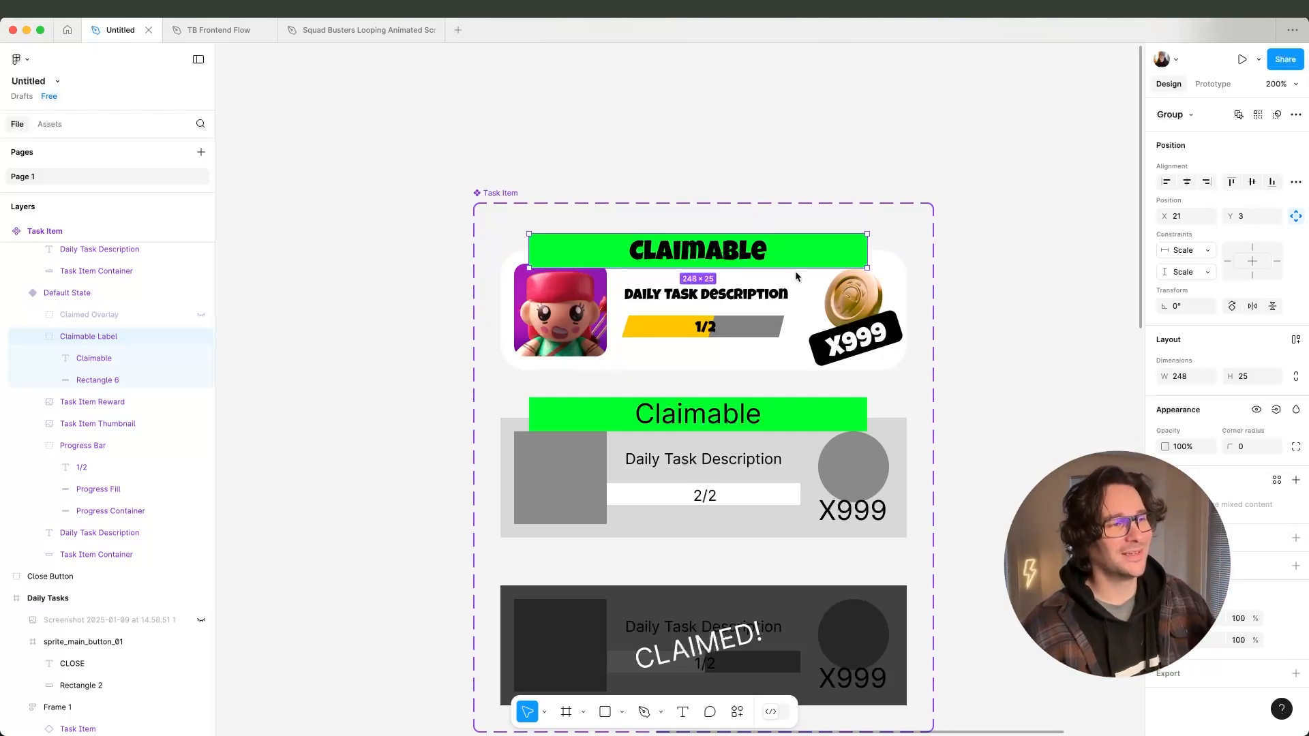
{"action": "left_click", "coordinate": [979, 256]}
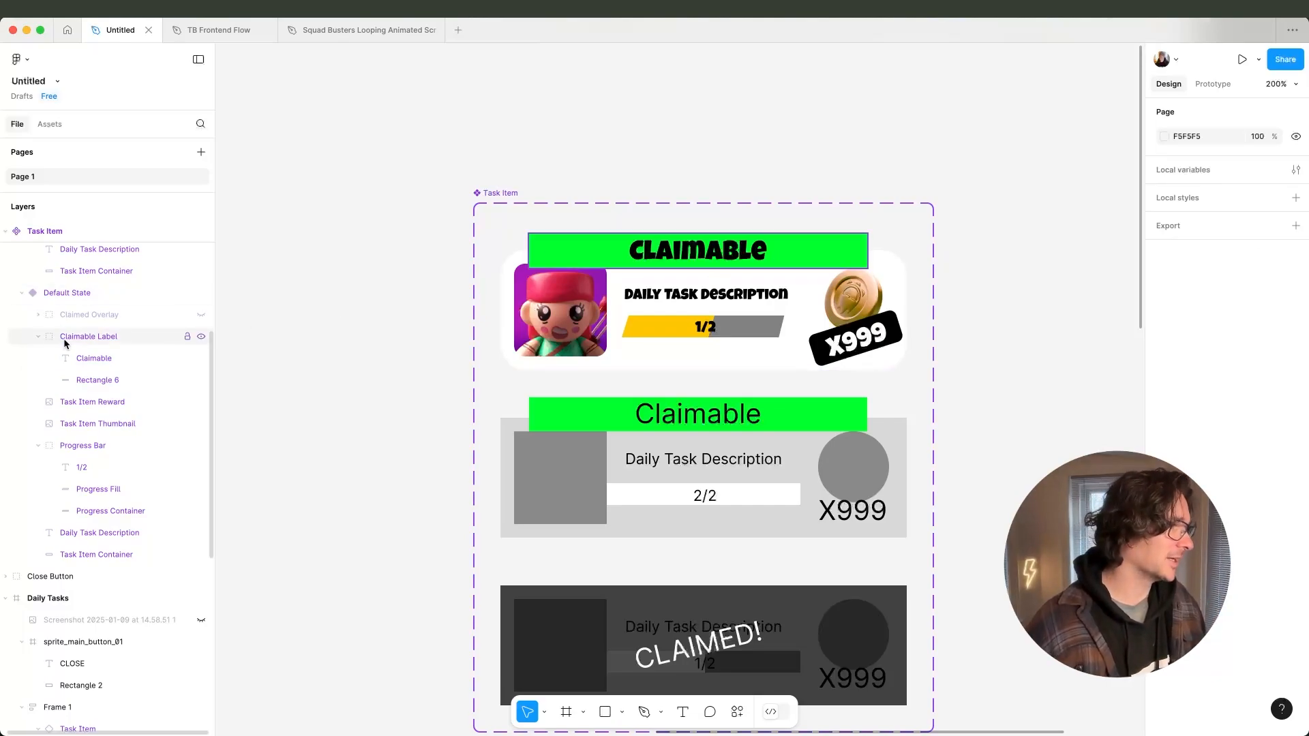
Hide the Claimable Label in the Default State and make its Claimed Overlay visible.
{"action": "left_click", "coordinate": [38, 336]}
{"action": "left_click", "coordinate": [125, 338]}
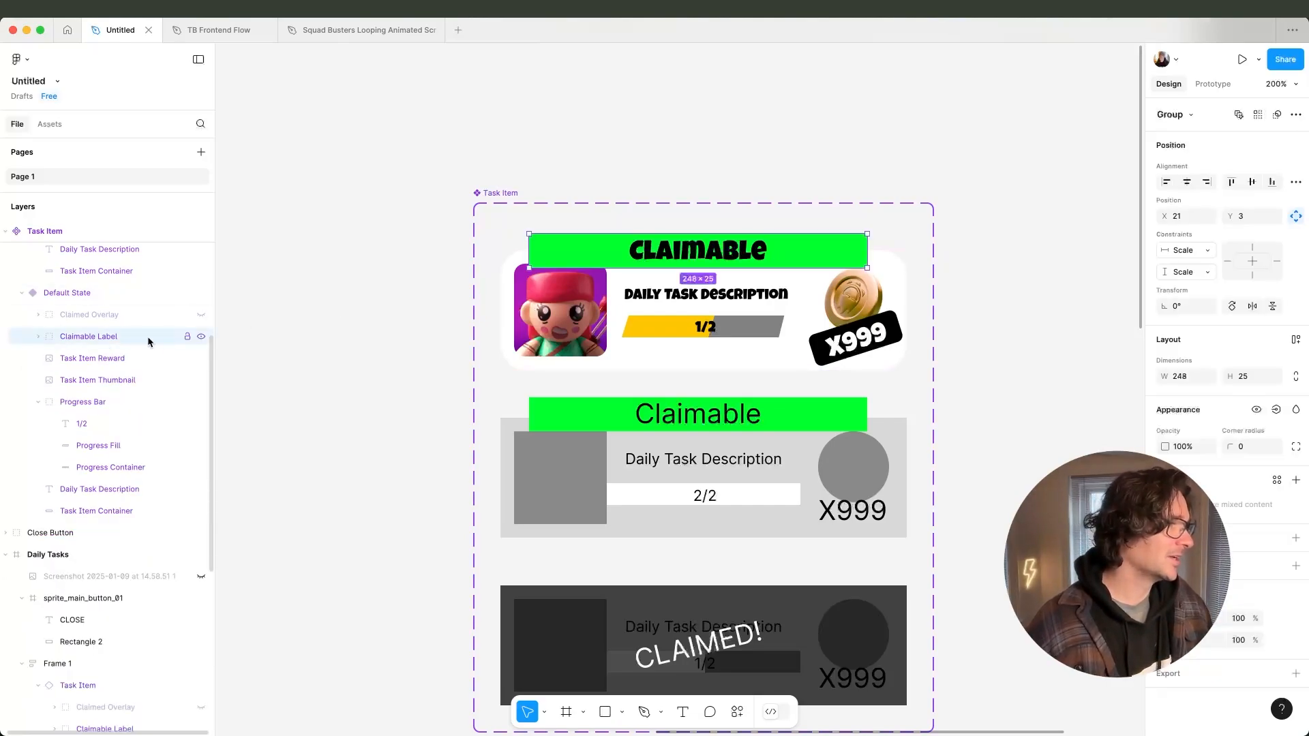
{"action": "left_click", "coordinate": [201, 337]}
{"action": "left_click", "coordinate": [111, 312]}
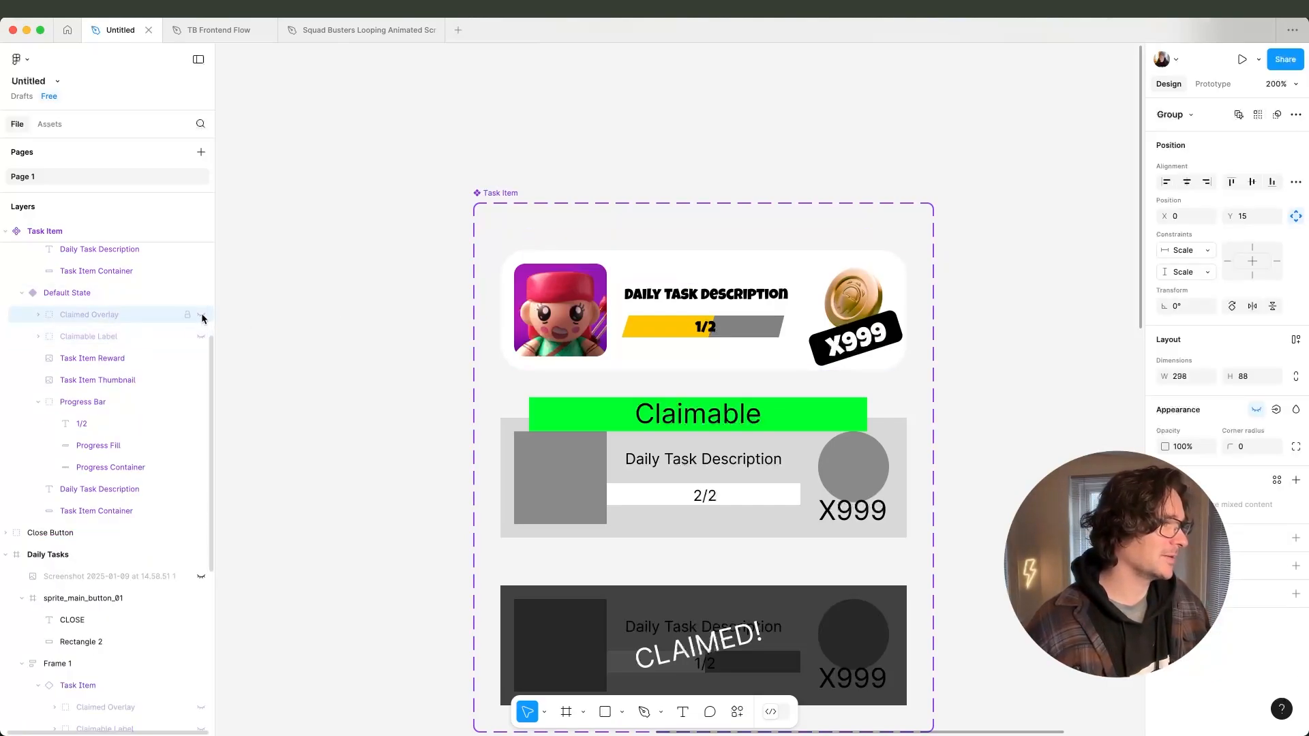
{"action": "left_click", "coordinate": [202, 316]}
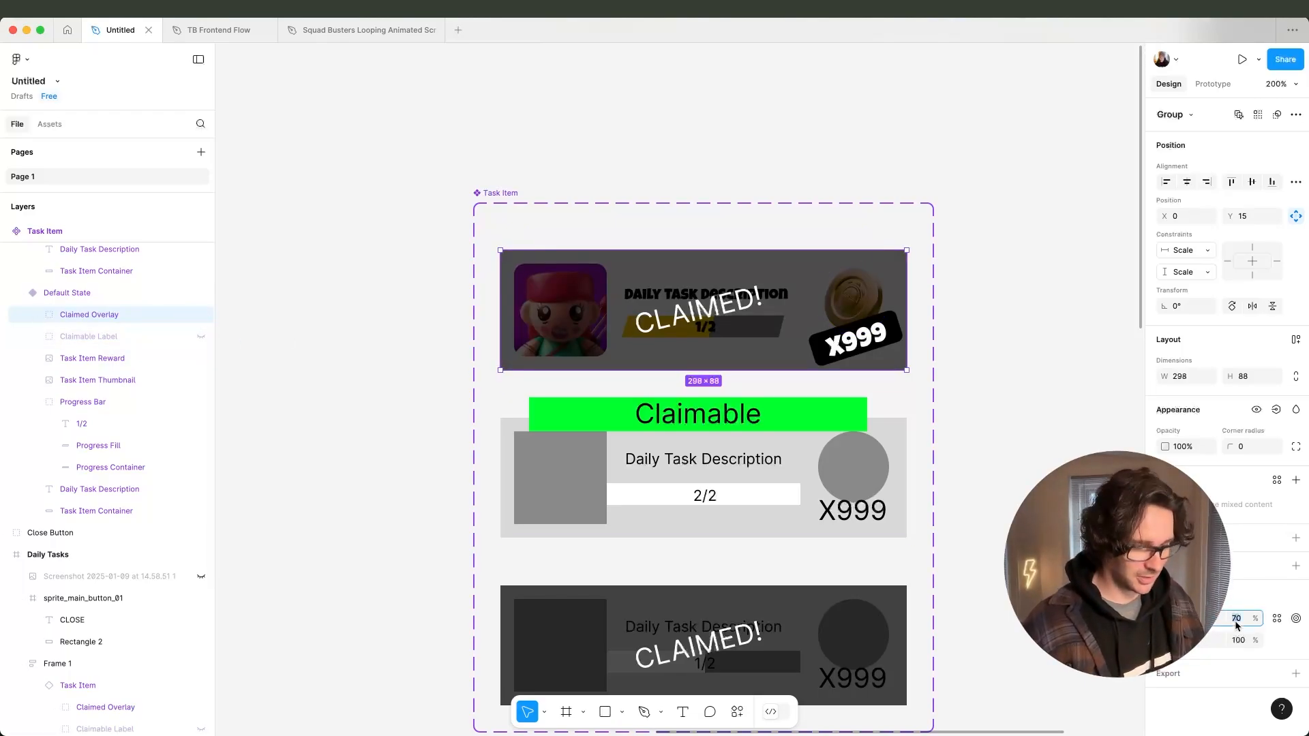
Set the opacity of the Claimed Overlay's black fill to 80% and collapse the Progress Bar and Claimable State layers.
{"action": "type", "text": "80"}
{"action": "key", "text": "Return"}
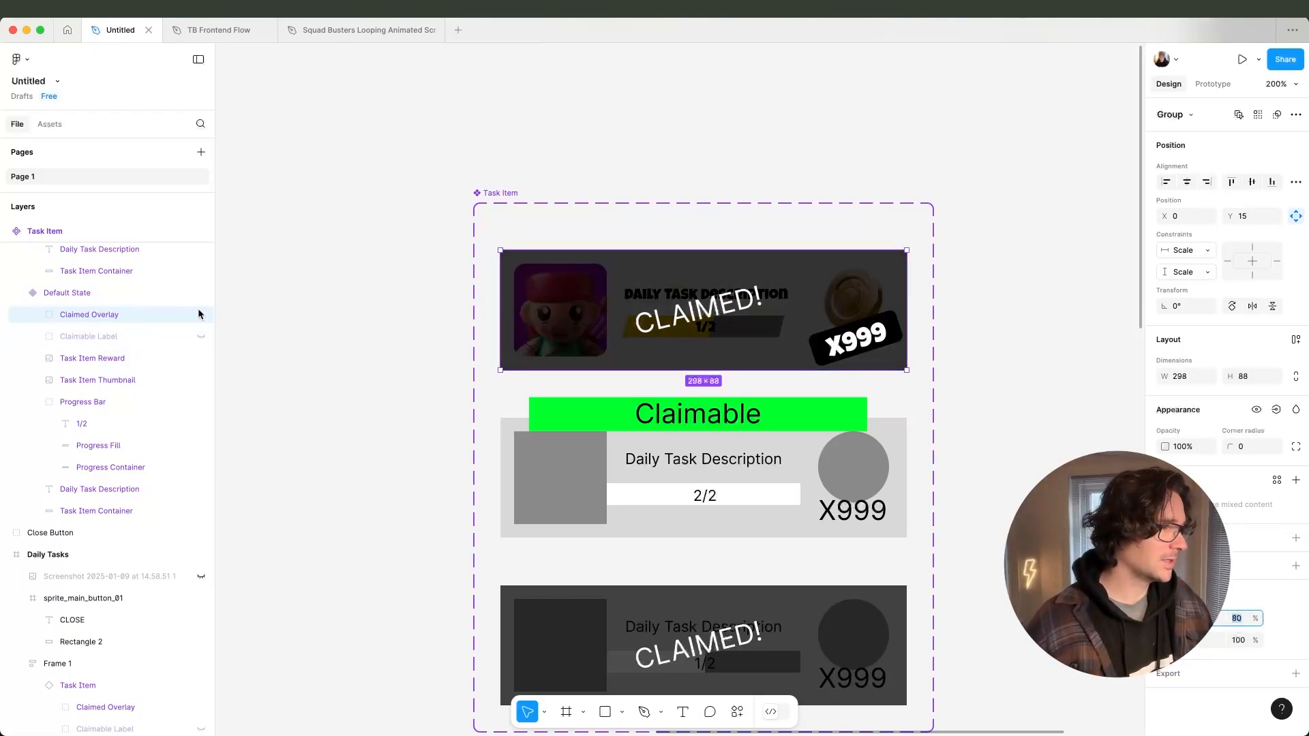
{"action": "scroll", "coordinate": [48, 341], "scroll_direction": "up", "scroll_amount": 1}
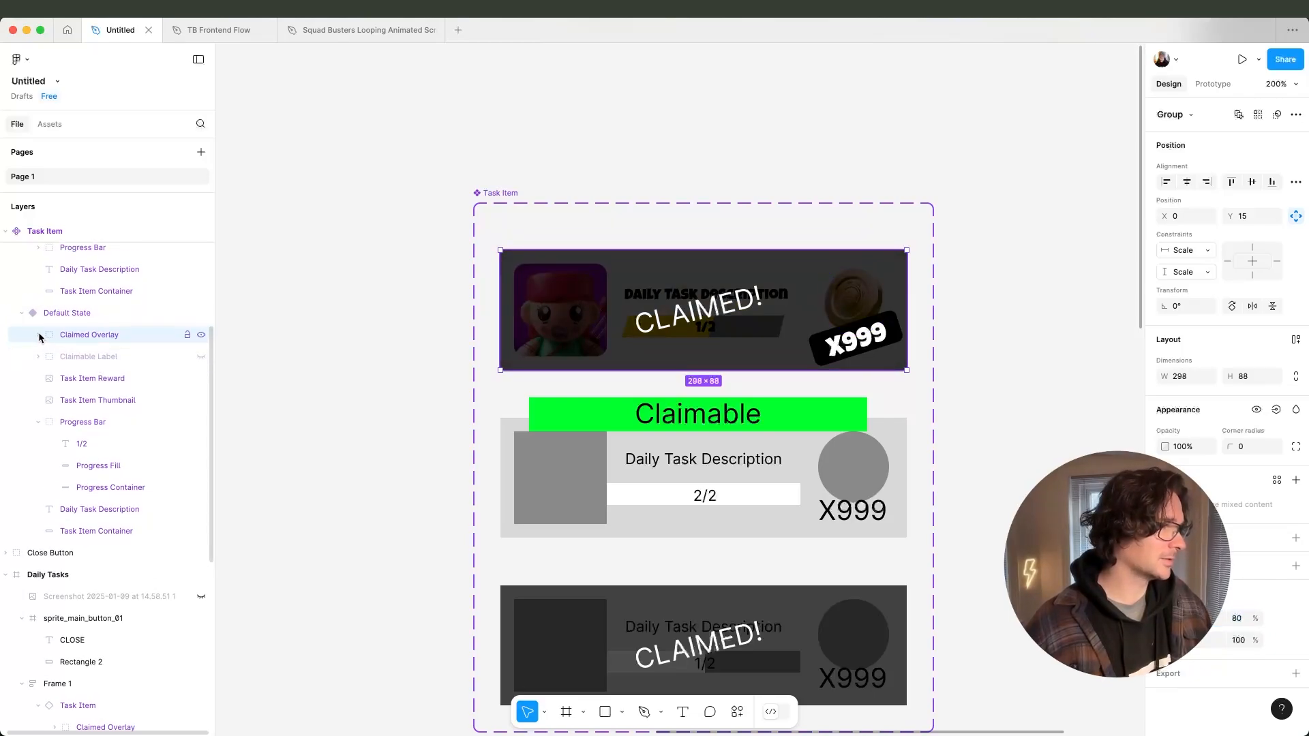
{"action": "left_click", "coordinate": [38, 422]}
{"action": "scroll", "coordinate": [37, 426], "scroll_direction": "up", "scroll_amount": 5}
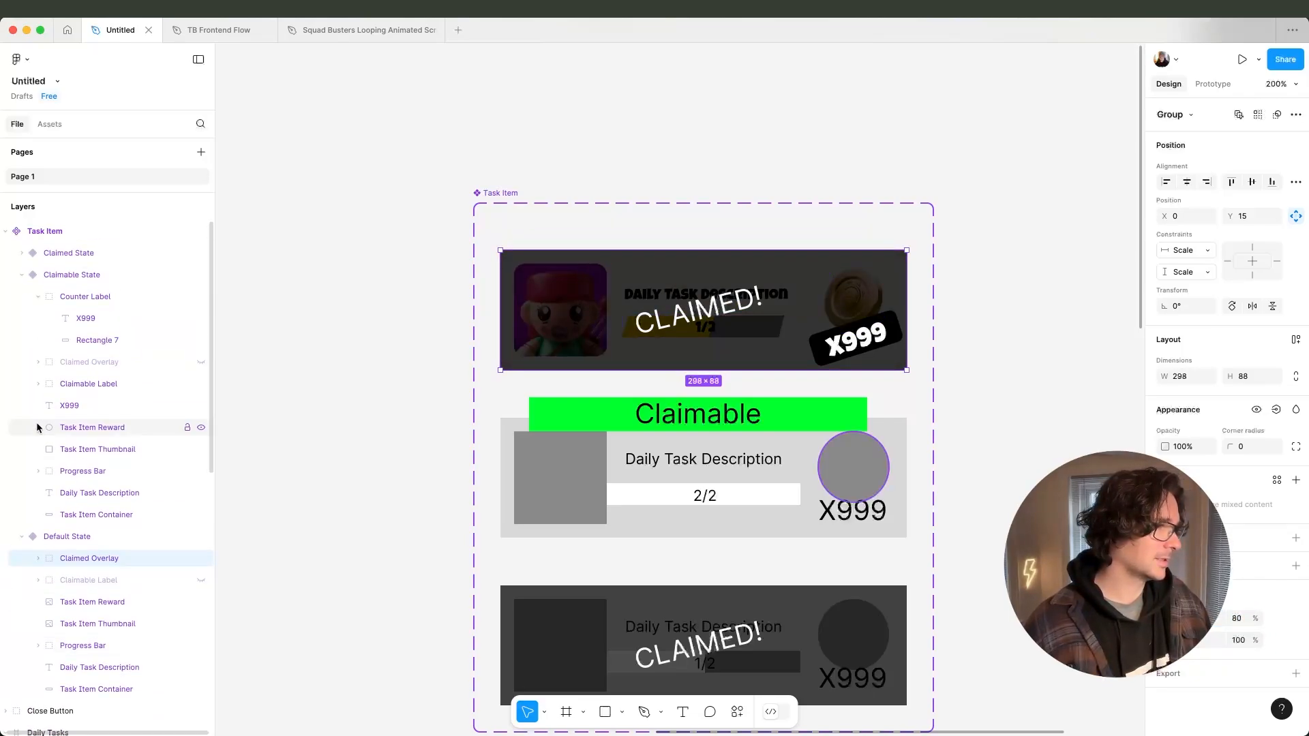
{"action": "left_click", "coordinate": [21, 275]}
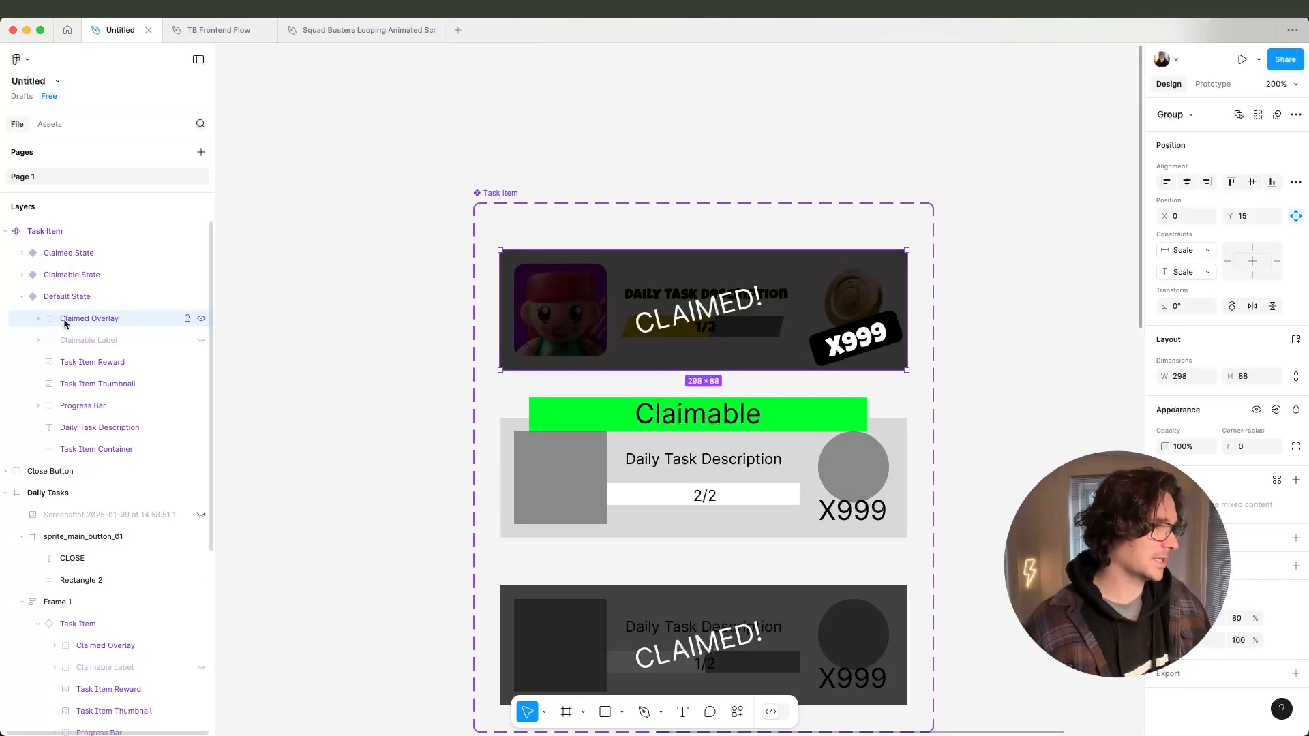
{"action": "left_click", "coordinate": [63, 275]}
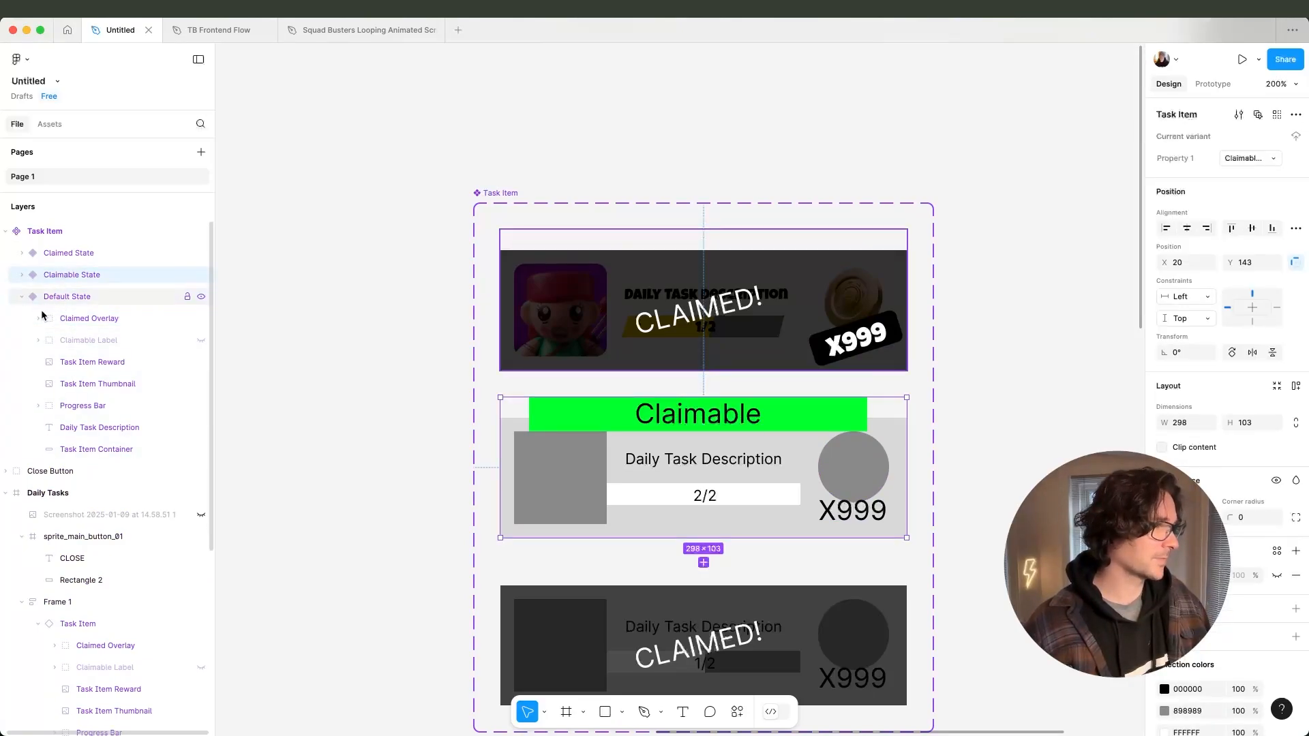
{"action": "left_click", "coordinate": [140, 318]}
{"action": "left_click", "coordinate": [201, 319]}
{"action": "scroll", "coordinate": [435, 381], "scroll_direction": "down", "scroll_amount": 5}
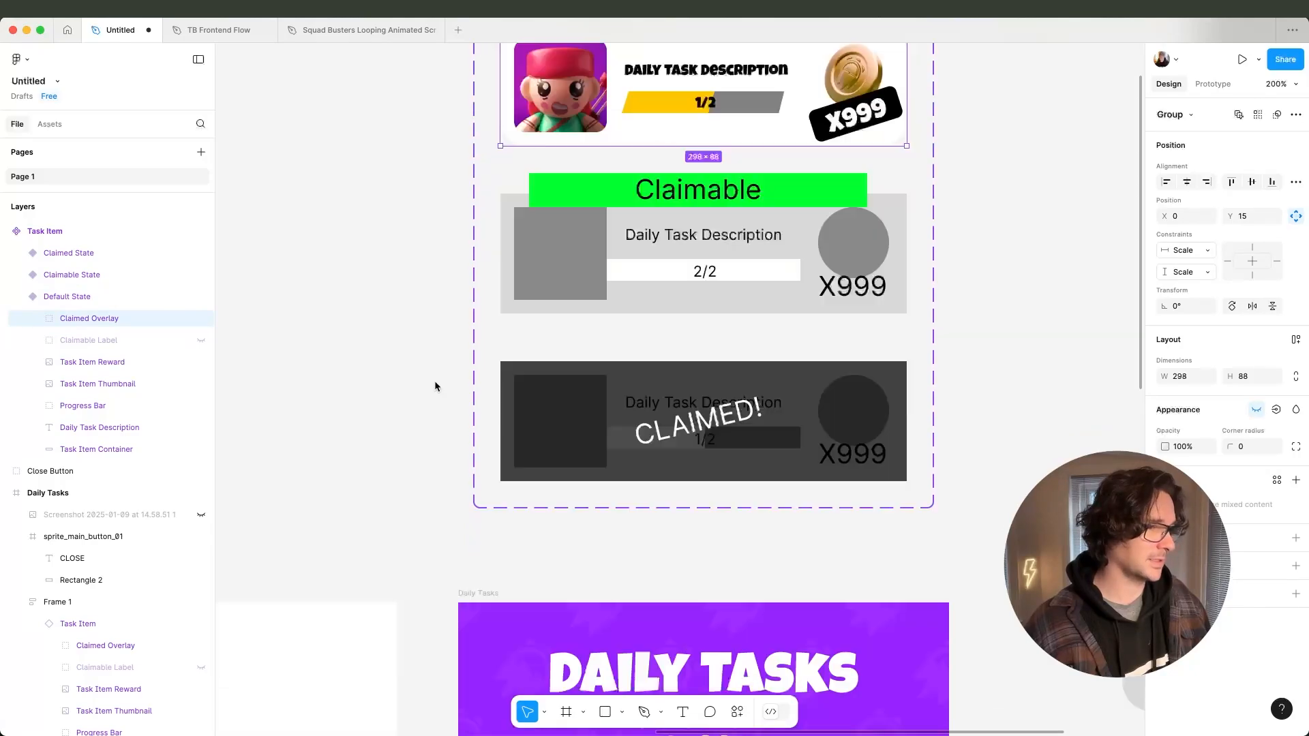
{"action": "scroll", "coordinate": [435, 380], "scroll_direction": "up", "scroll_amount": 4}
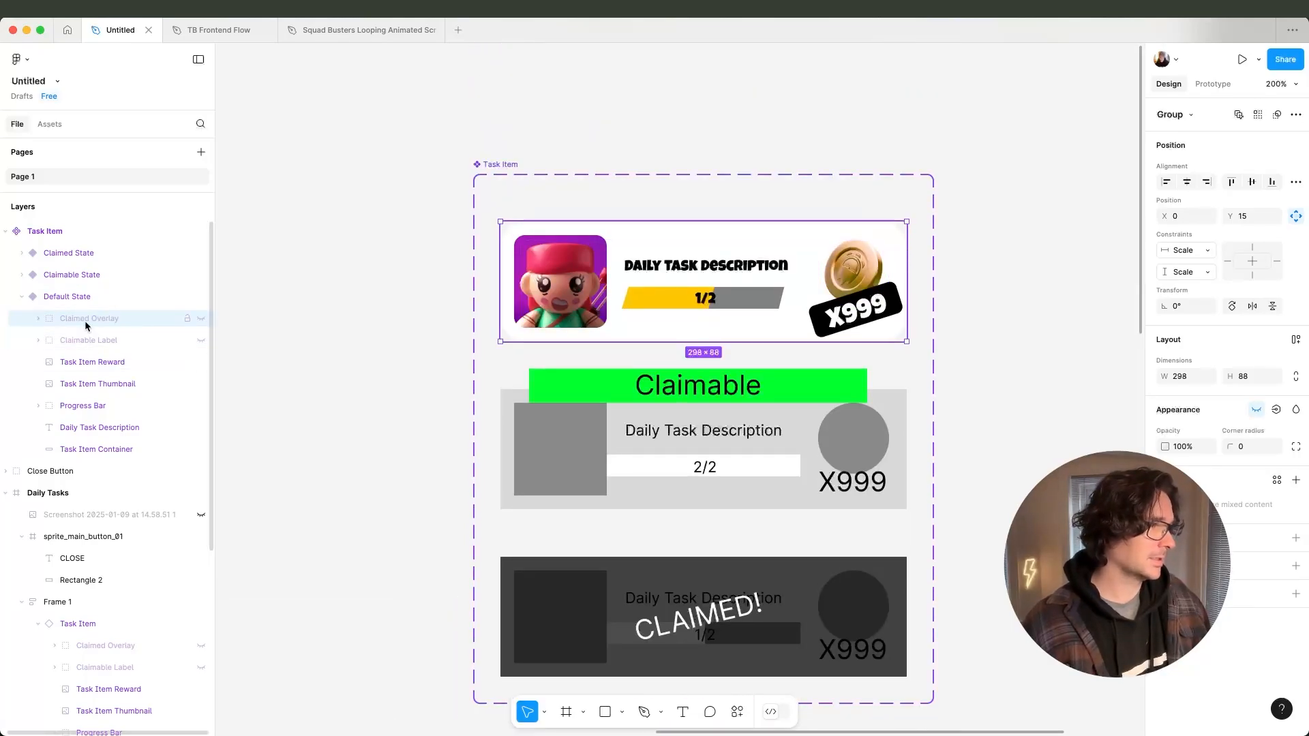
{"action": "left_click", "coordinate": [201, 319]}
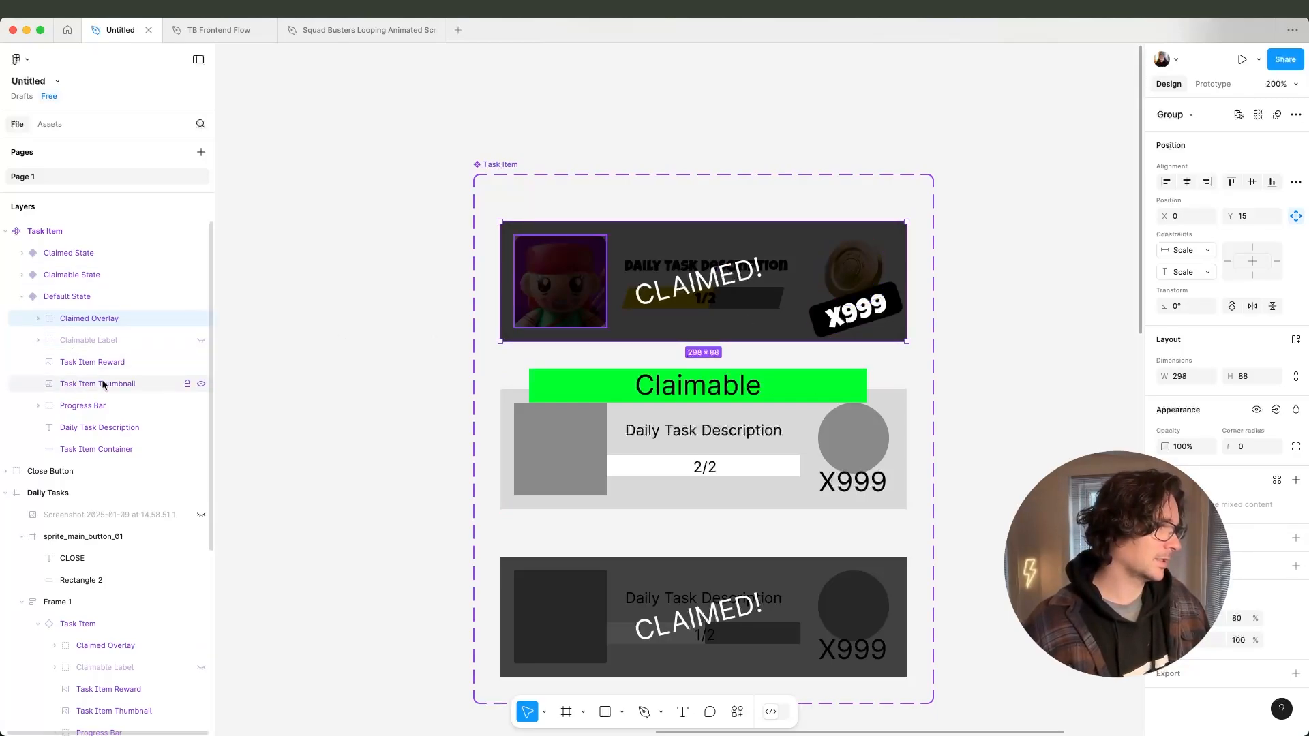
{"action": "left_click", "coordinate": [38, 318]}
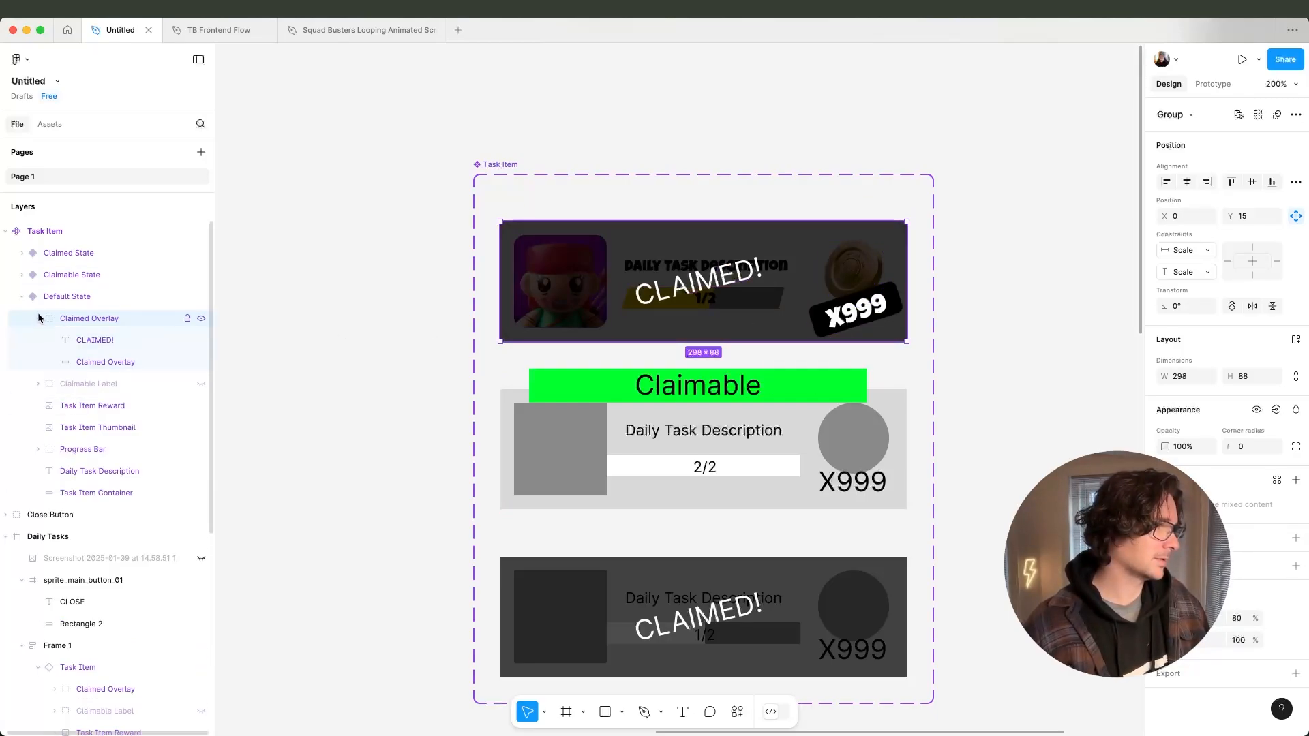
{"action": "left_click", "coordinate": [38, 318]}
{"action": "left_click", "coordinate": [201, 275]}
{"action": "left_click", "coordinate": [200, 275]}
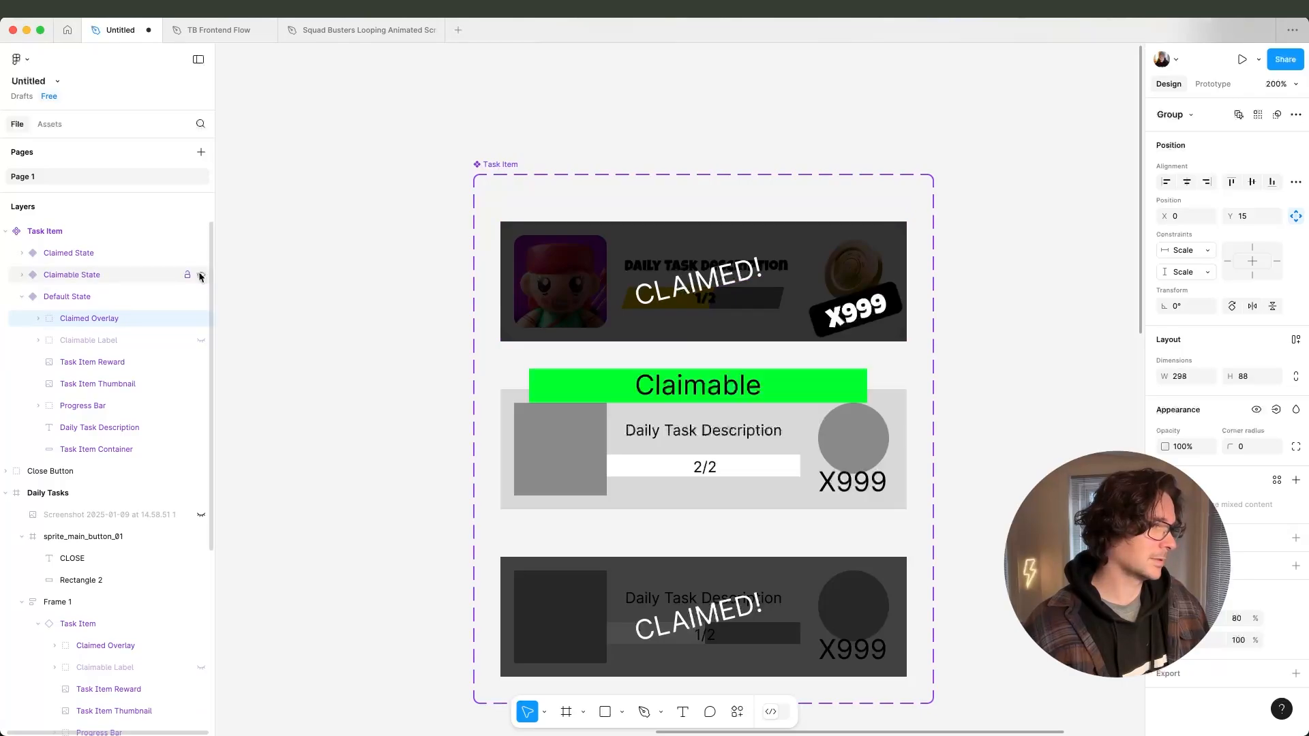
Move the Counter Label group from the Claimable State into the Default State, between Claimable Label and Task Item Reward.
{"action": "left_click", "coordinate": [19, 274]}
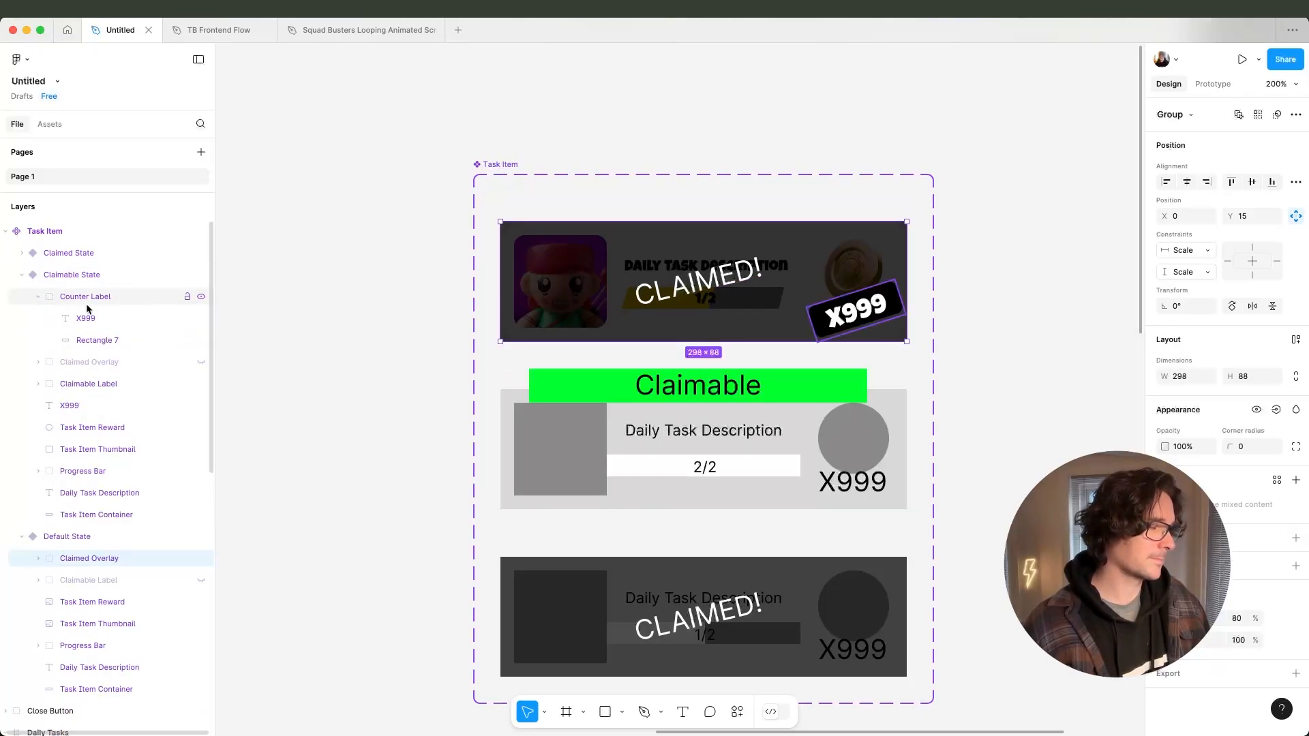
{"action": "left_click", "coordinate": [92, 298]}
{"action": "left_click", "coordinate": [38, 297]}
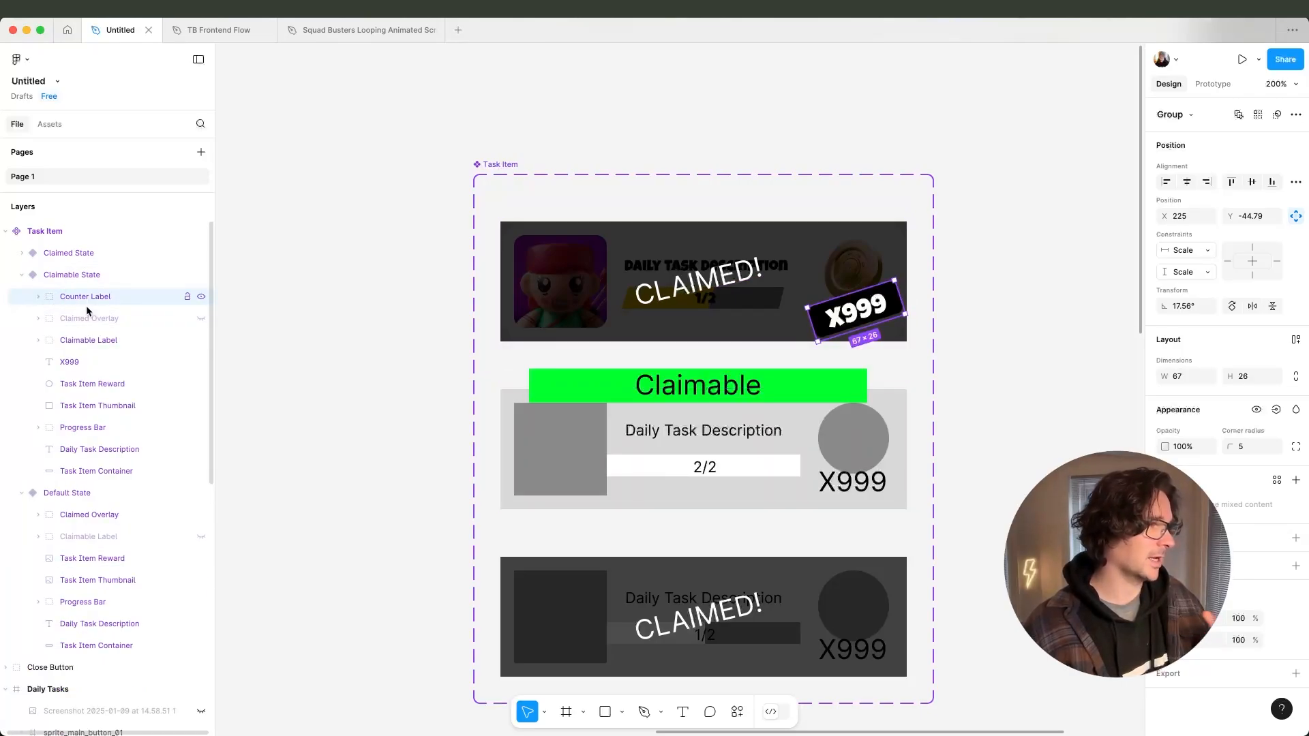
{"action": "left_click_drag", "start_coordinate": [87, 446], "coordinate": [84, 544]}
{"action": "left_click", "coordinate": [78, 479]}
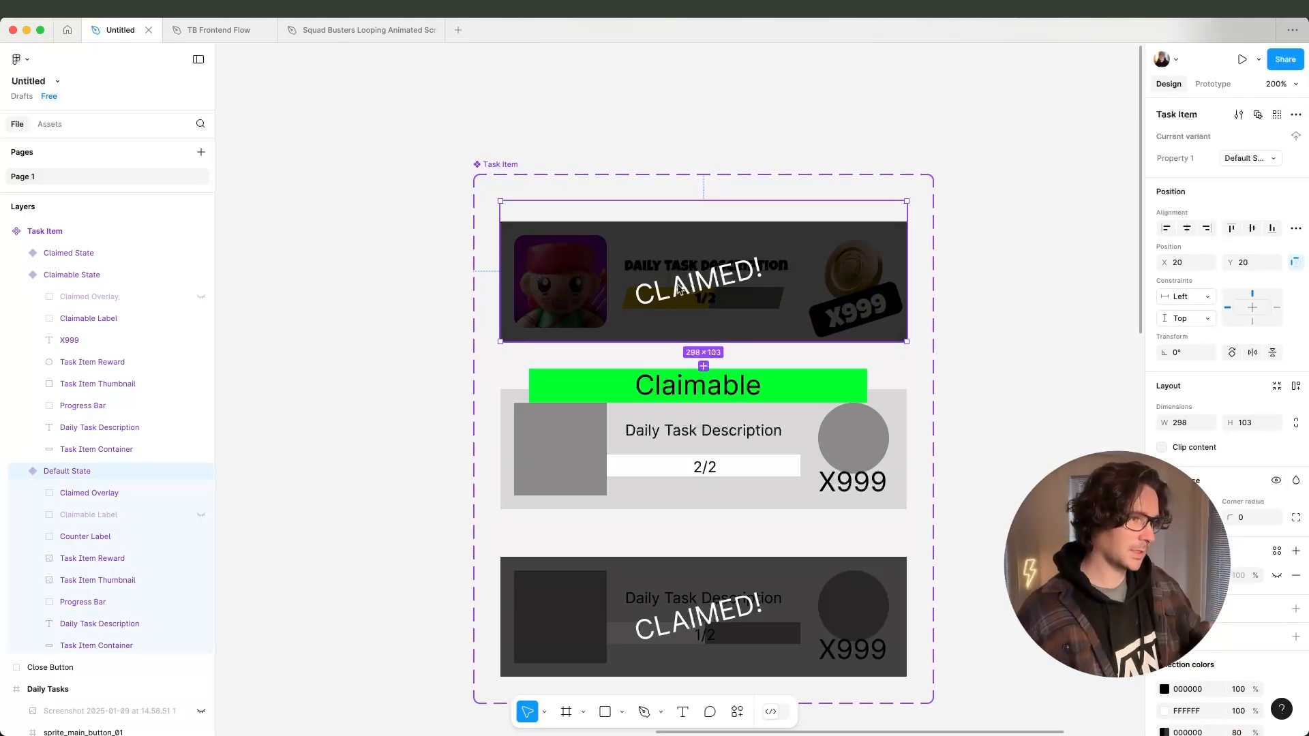
Change the font of the CLAIMED! text in the Default State's overlay to Luckiest Guy.
{"action": "double_click", "coordinate": [700, 285]}
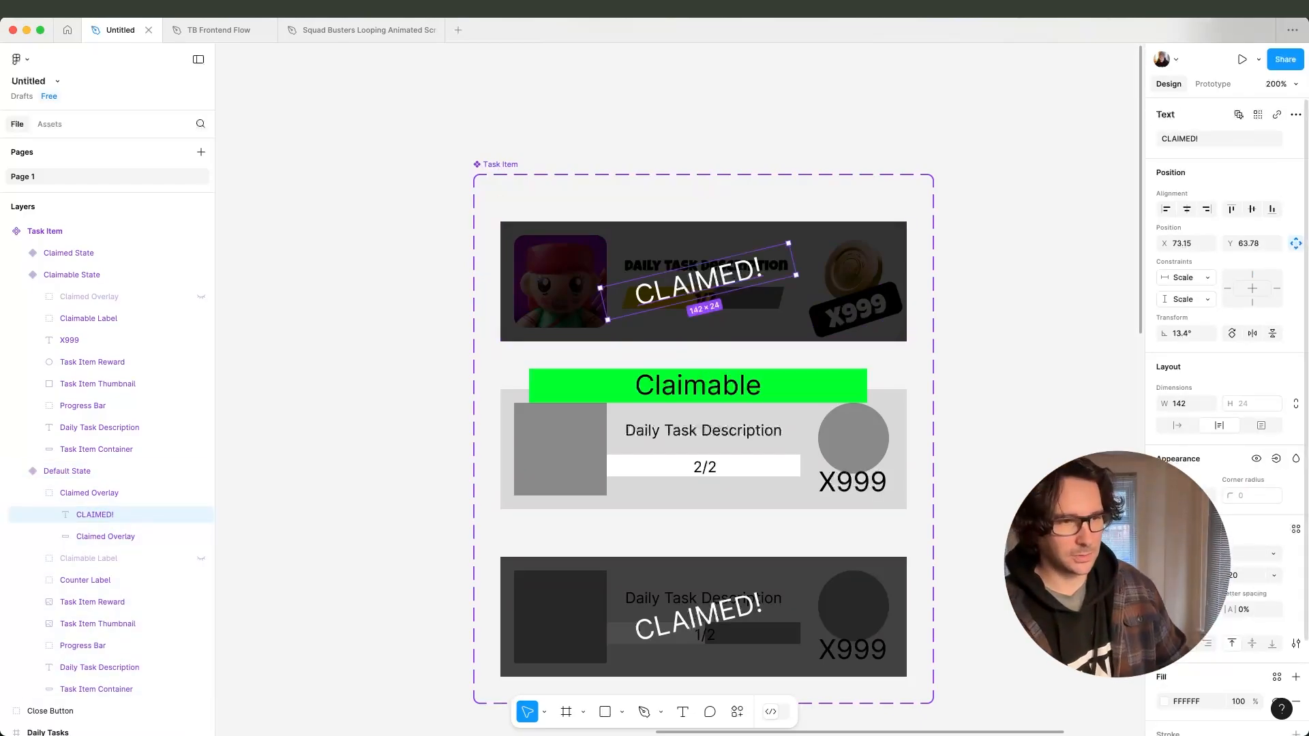
{"action": "scroll", "coordinate": [1220, 409], "scroll_direction": "down", "scroll_amount": 3}
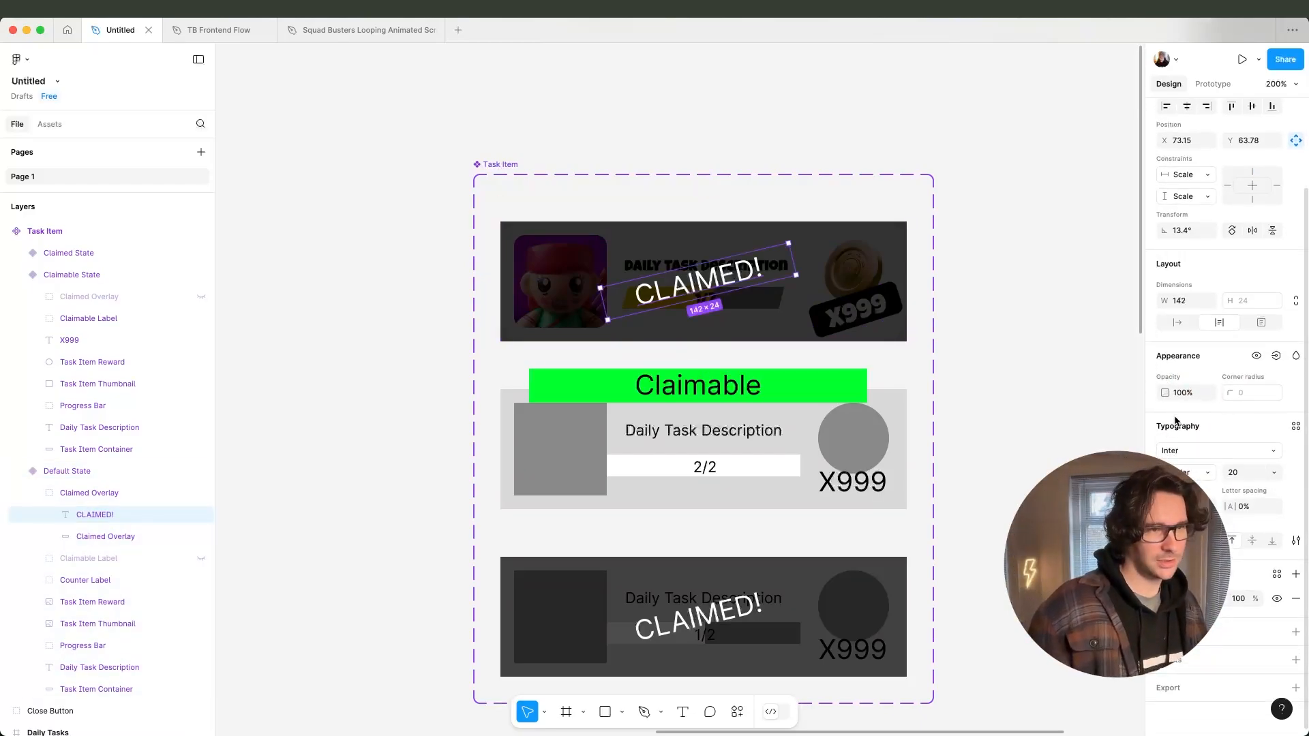
{"action": "left_click", "coordinate": [1199, 452]}
{"action": "type", "text": "Luc"}
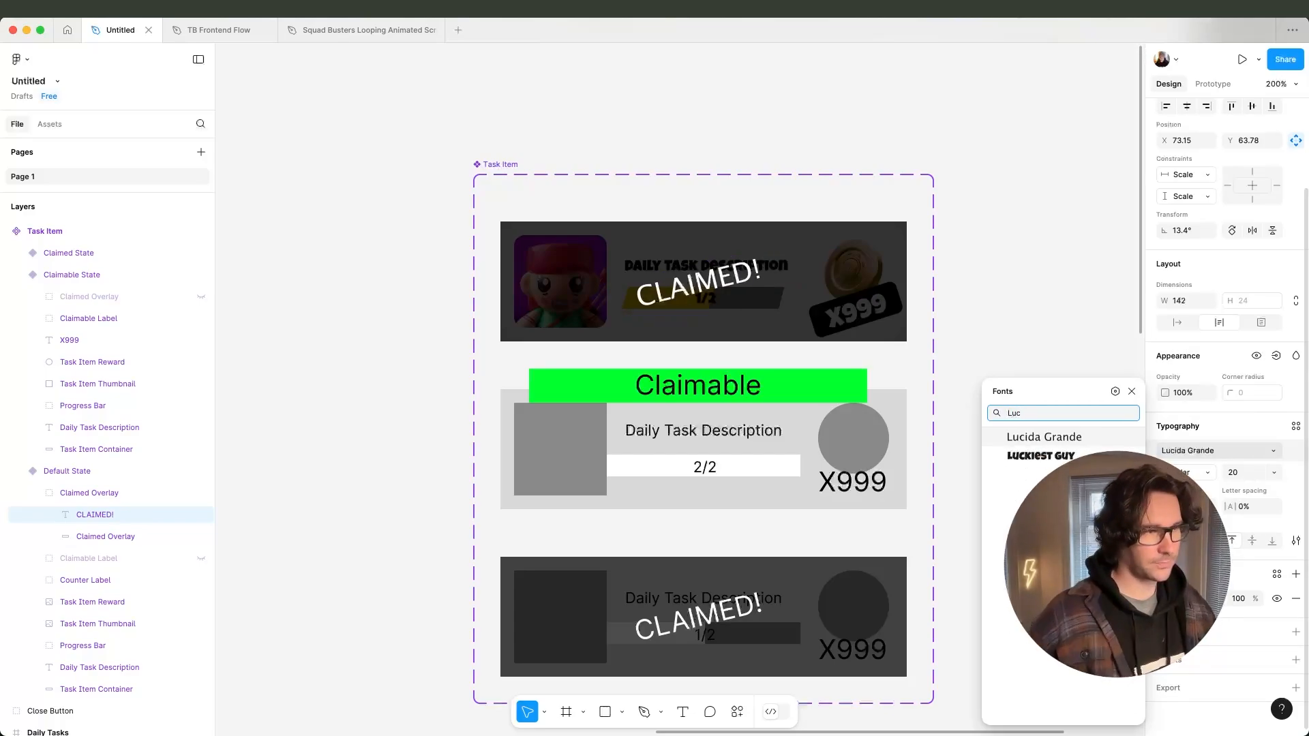
{"action": "key", "text": "Down"}
{"action": "key", "text": "Return"}
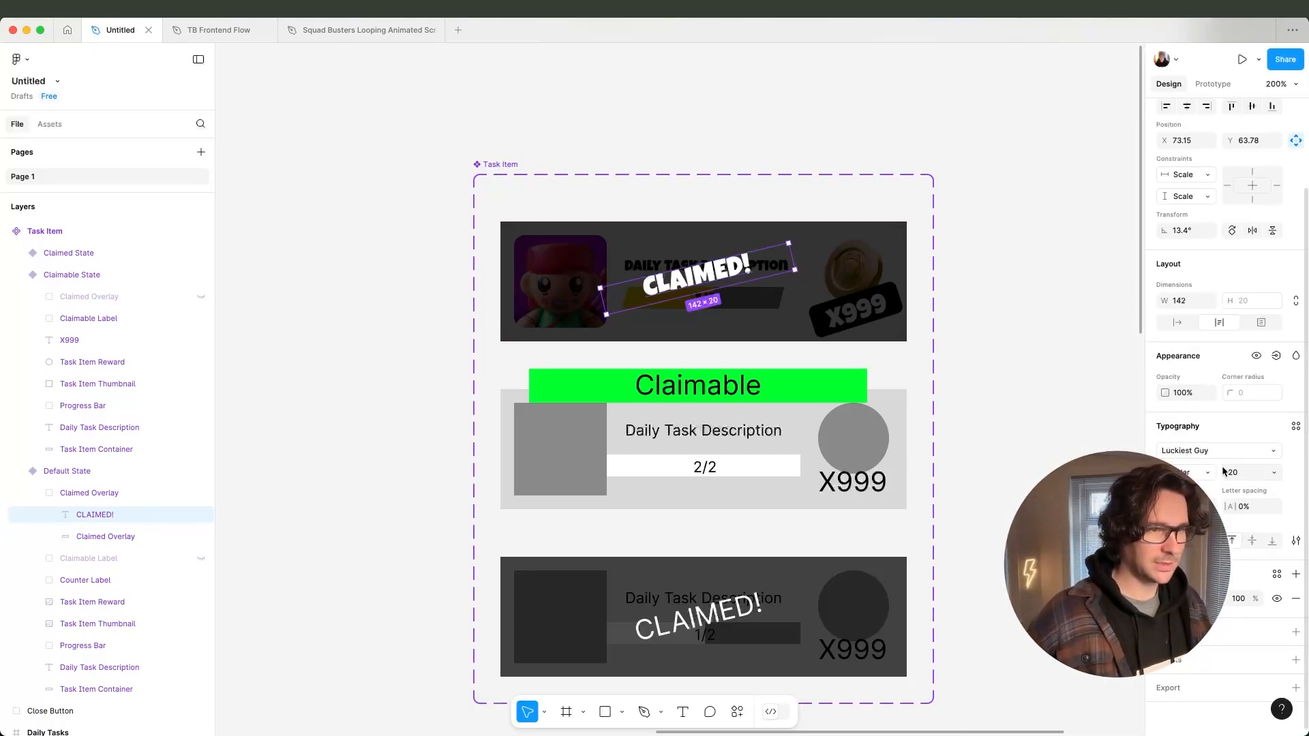
Set the CLAIMED! text size to 50 and widen its box evenly to about 248 so it fits on one line.
{"action": "type", "text": "50"}
{"action": "key", "text": "Return"}
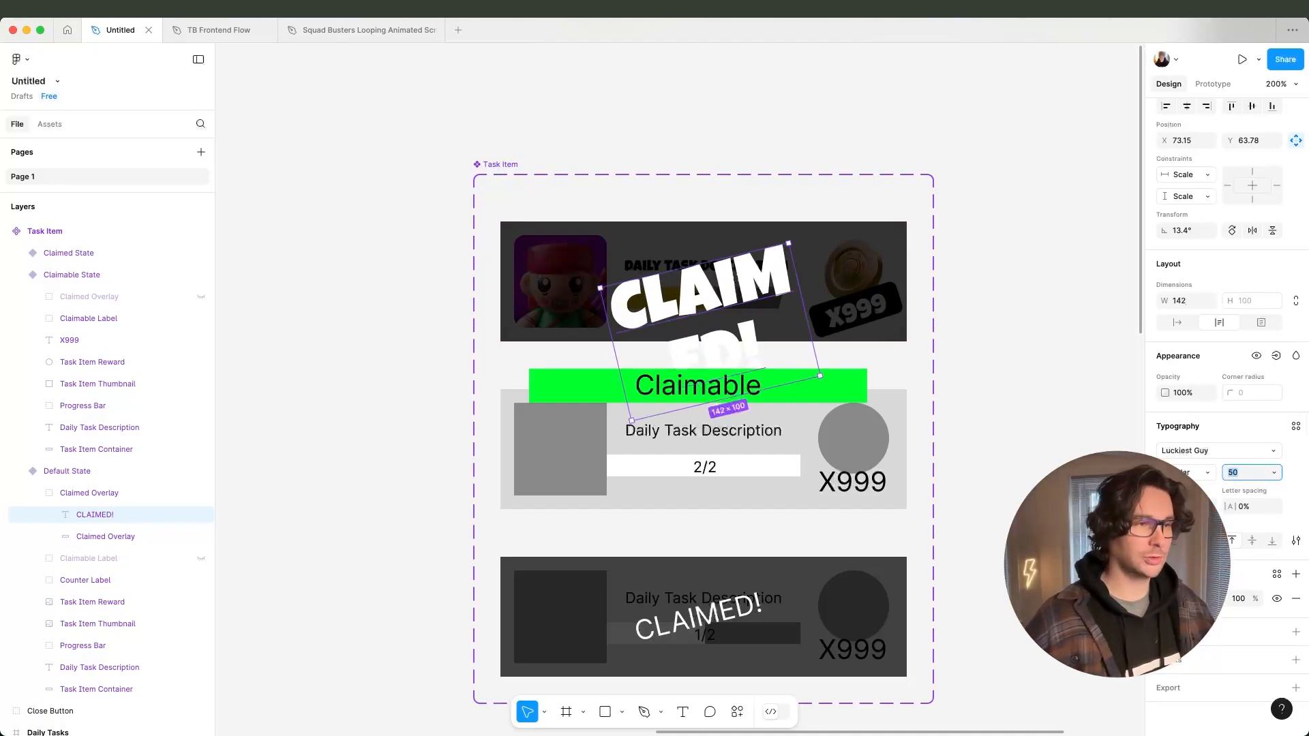
{"action": "left_click_drag", "start_coordinate": [806, 307], "coordinate": [874, 283], "text": "alt"}
Reduce the CLAIMED! text's tilt to about 7.42° and centre it on the dark overlay.
{"action": "left_click_drag", "start_coordinate": [863, 227], "coordinate": [870, 243]}
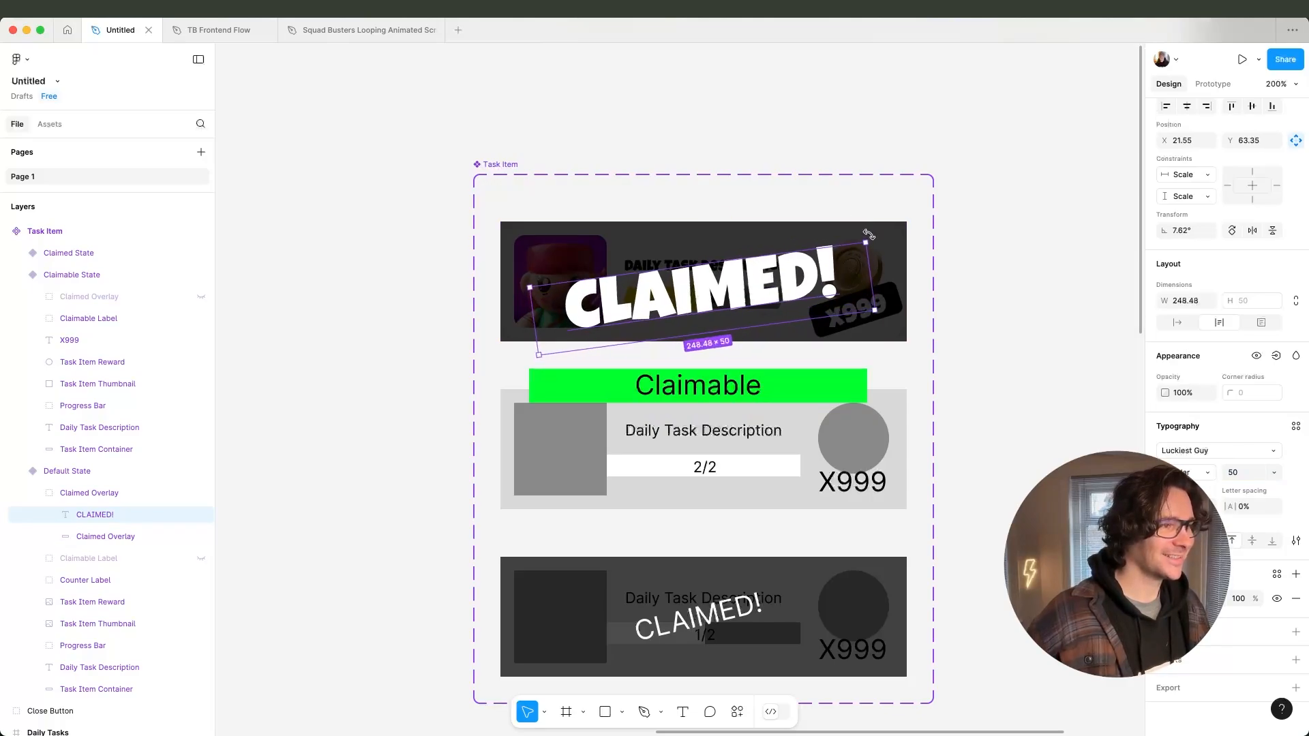
{"action": "left_click_drag", "start_coordinate": [808, 278], "coordinate": [808, 266]}
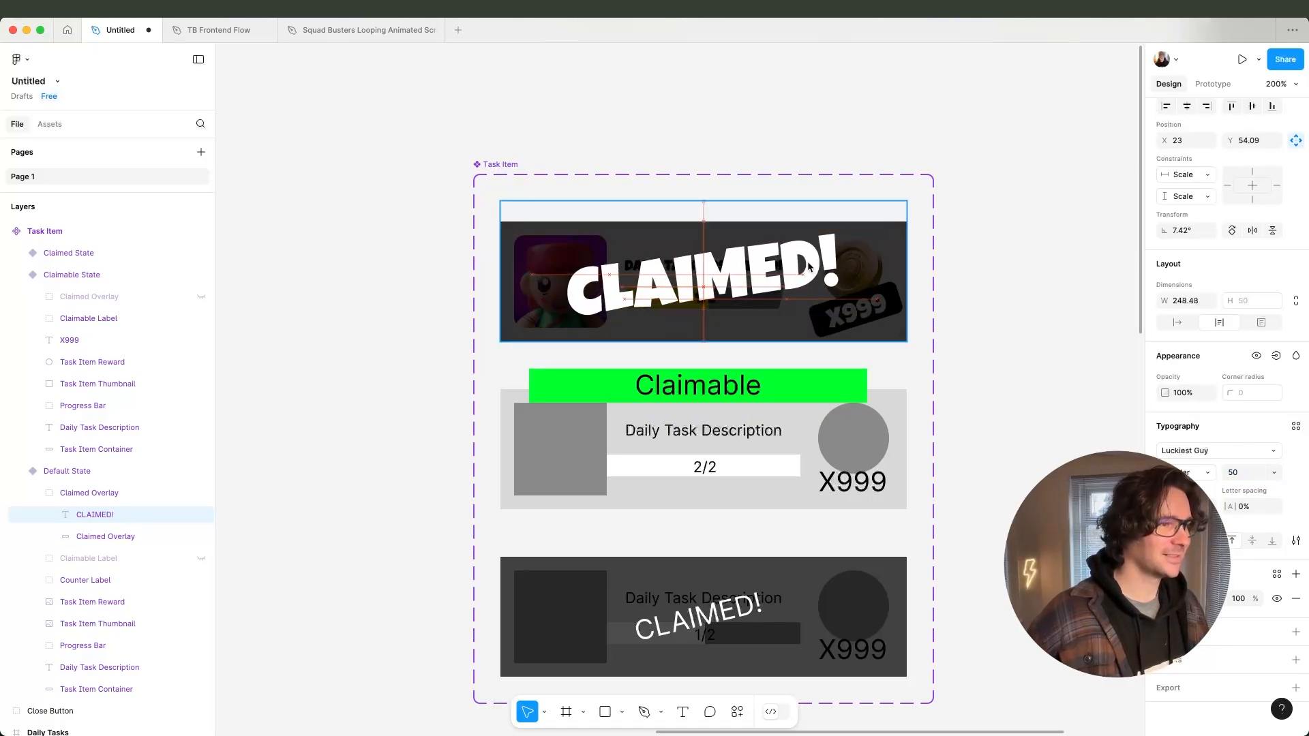
{"action": "left_click", "coordinate": [1023, 325]}
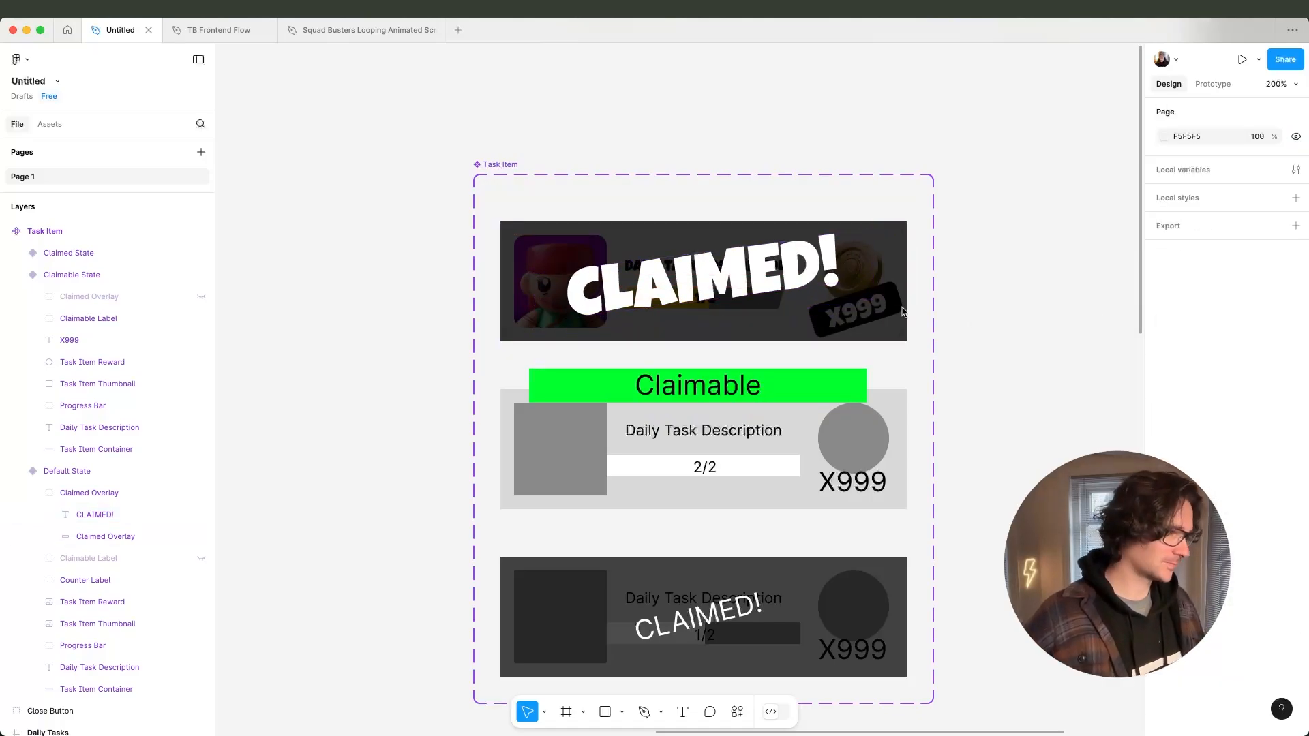
Collapse the expanded state layers and hide the Claimed Overlay group in the Default State.
{"action": "left_click", "coordinate": [74, 272]}
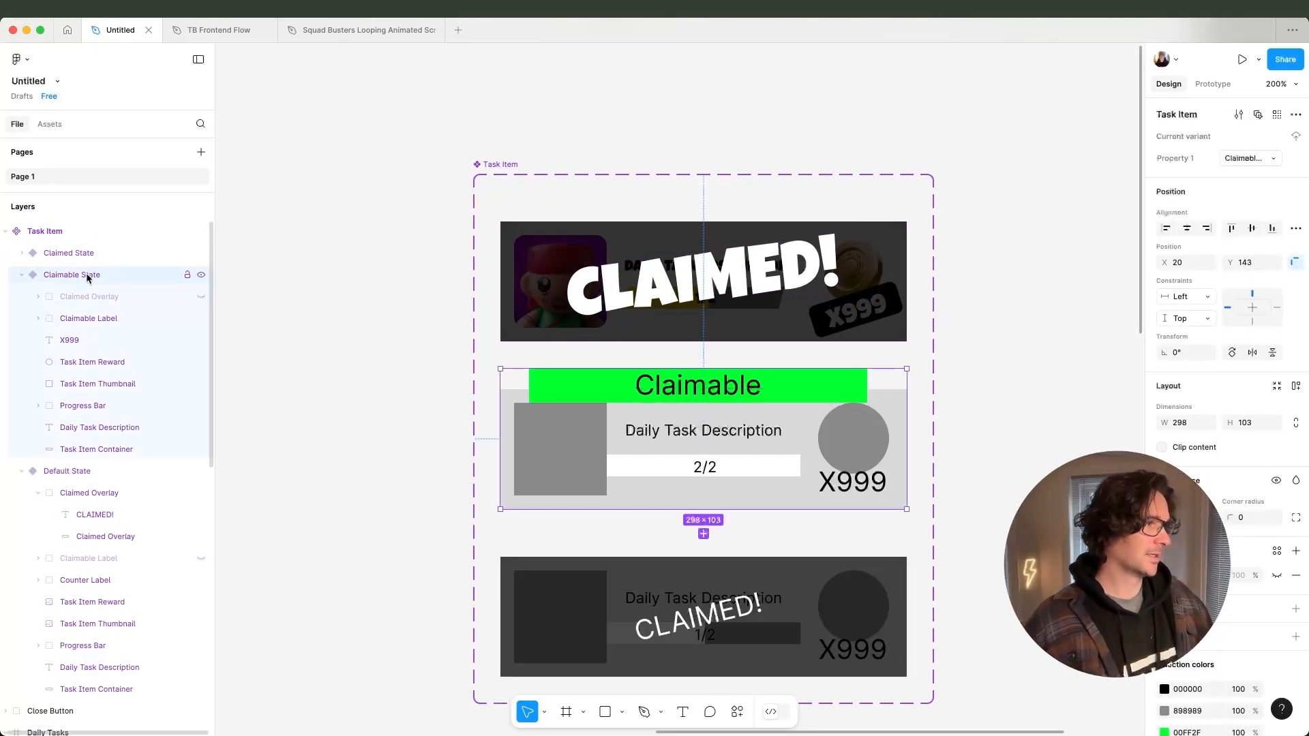
{"action": "left_click", "coordinate": [22, 275]}
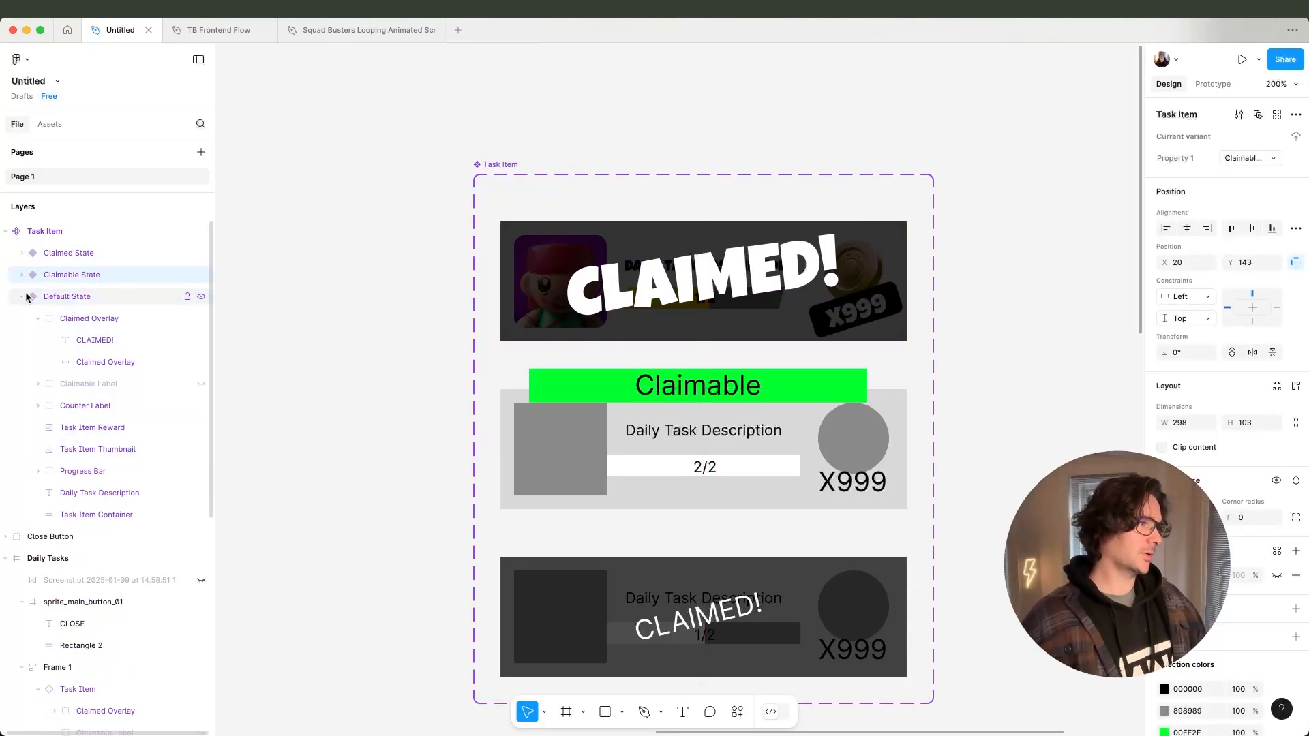
{"action": "left_click", "coordinate": [21, 297]}
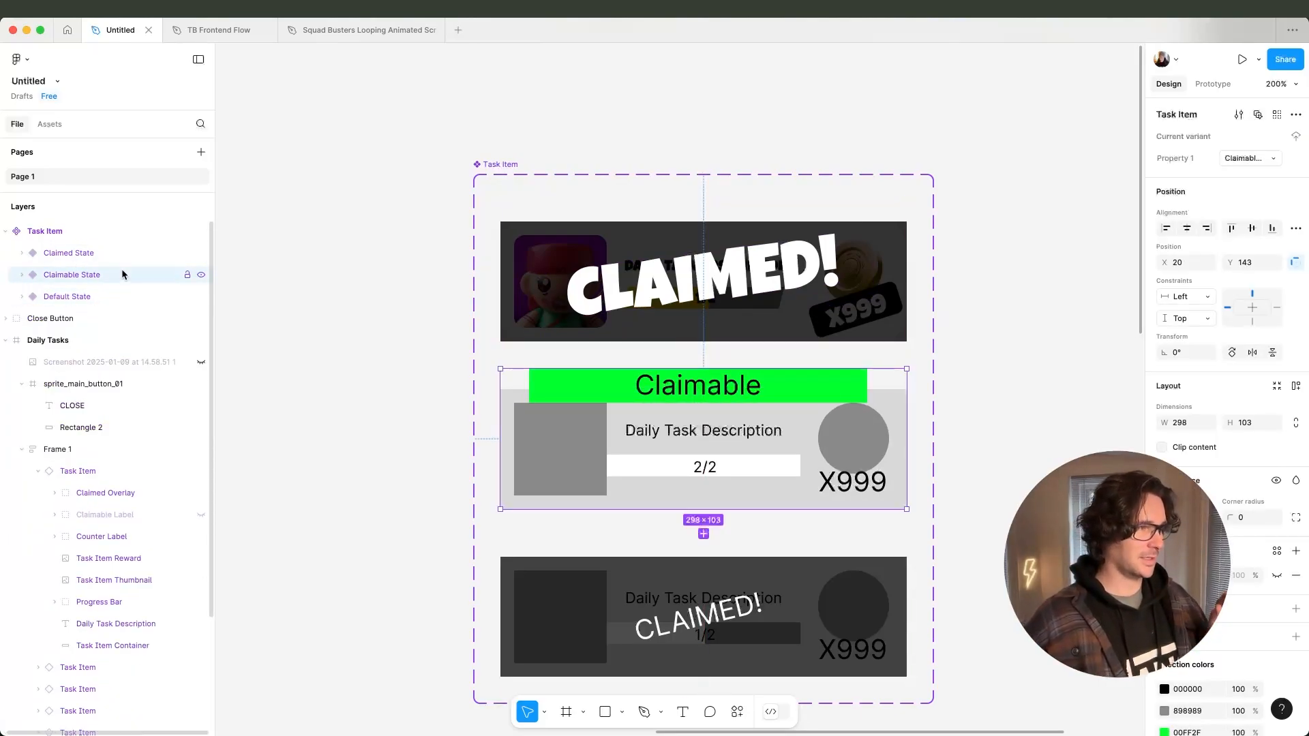
{"action": "left_click", "coordinate": [120, 253]}
{"action": "left_click", "coordinate": [121, 275]}
{"action": "left_click", "coordinate": [62, 300]}
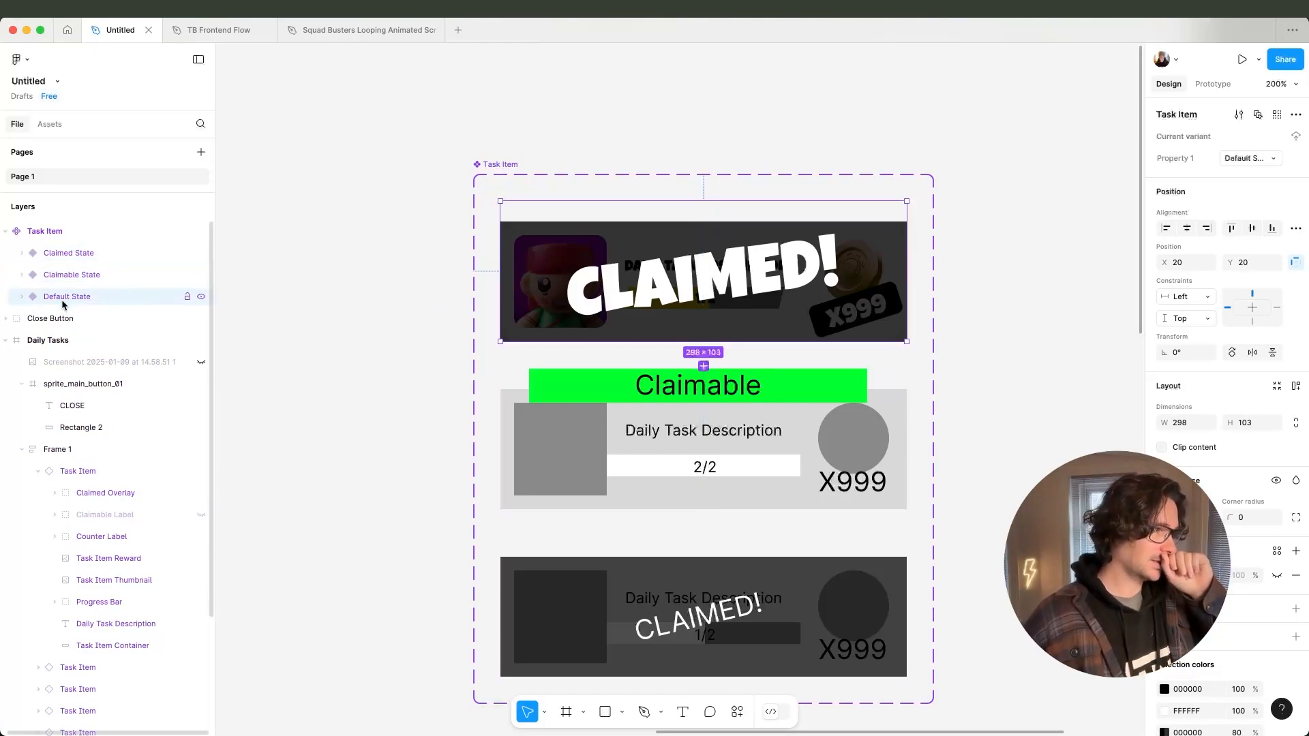
{"action": "left_click", "coordinate": [21, 298]}
{"action": "left_click", "coordinate": [39, 320]}
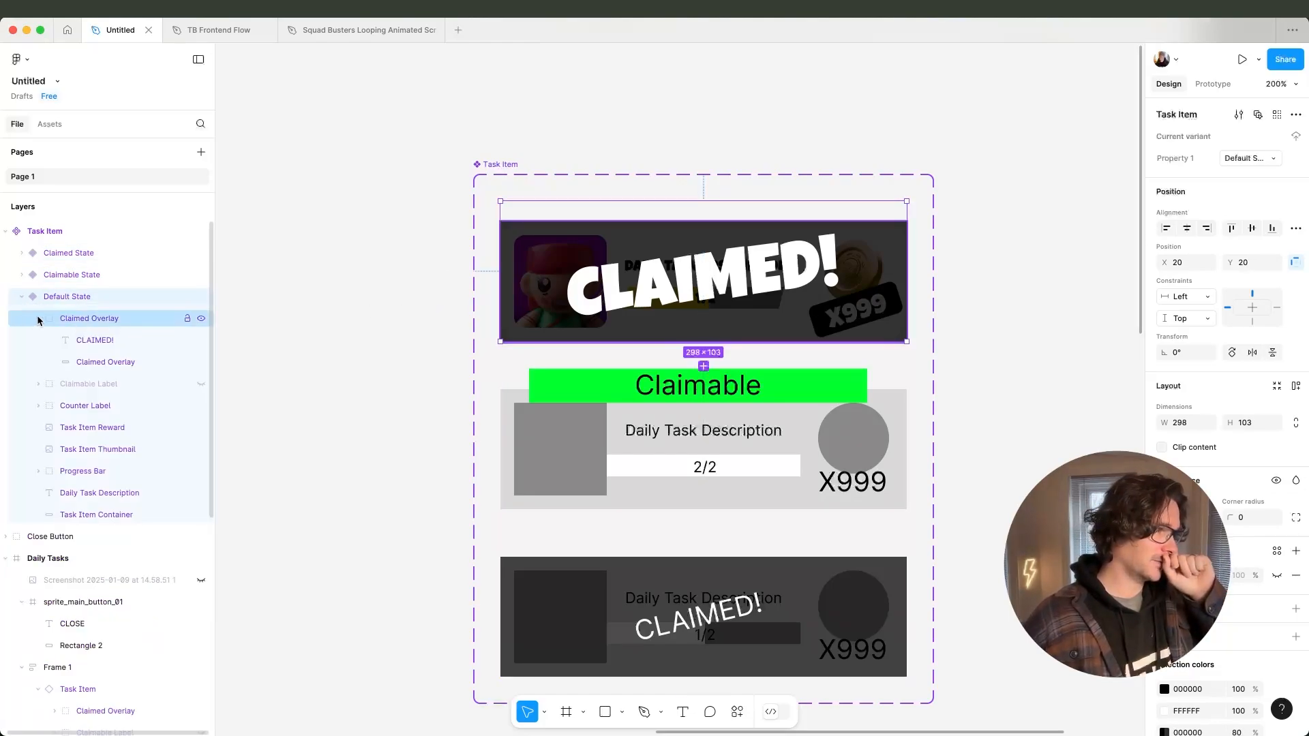
{"action": "left_click", "coordinate": [38, 319]}
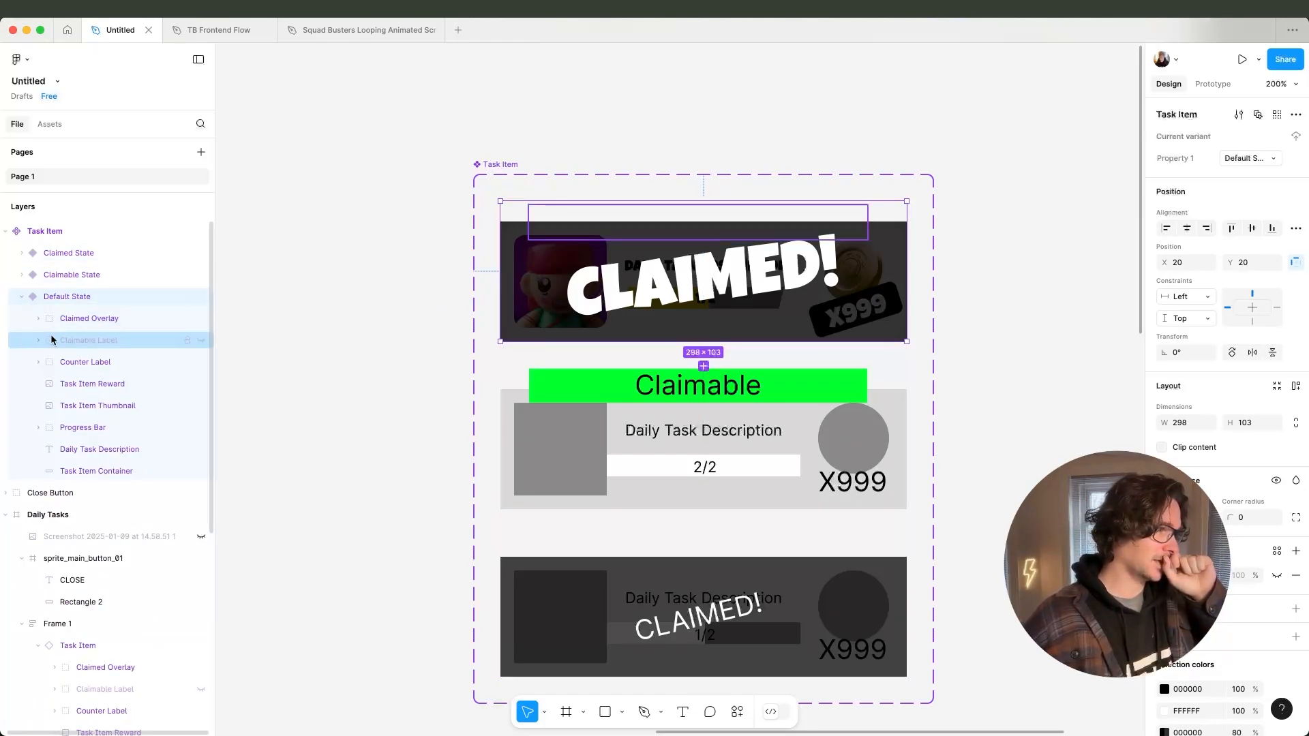
{"action": "left_click", "coordinate": [201, 318]}
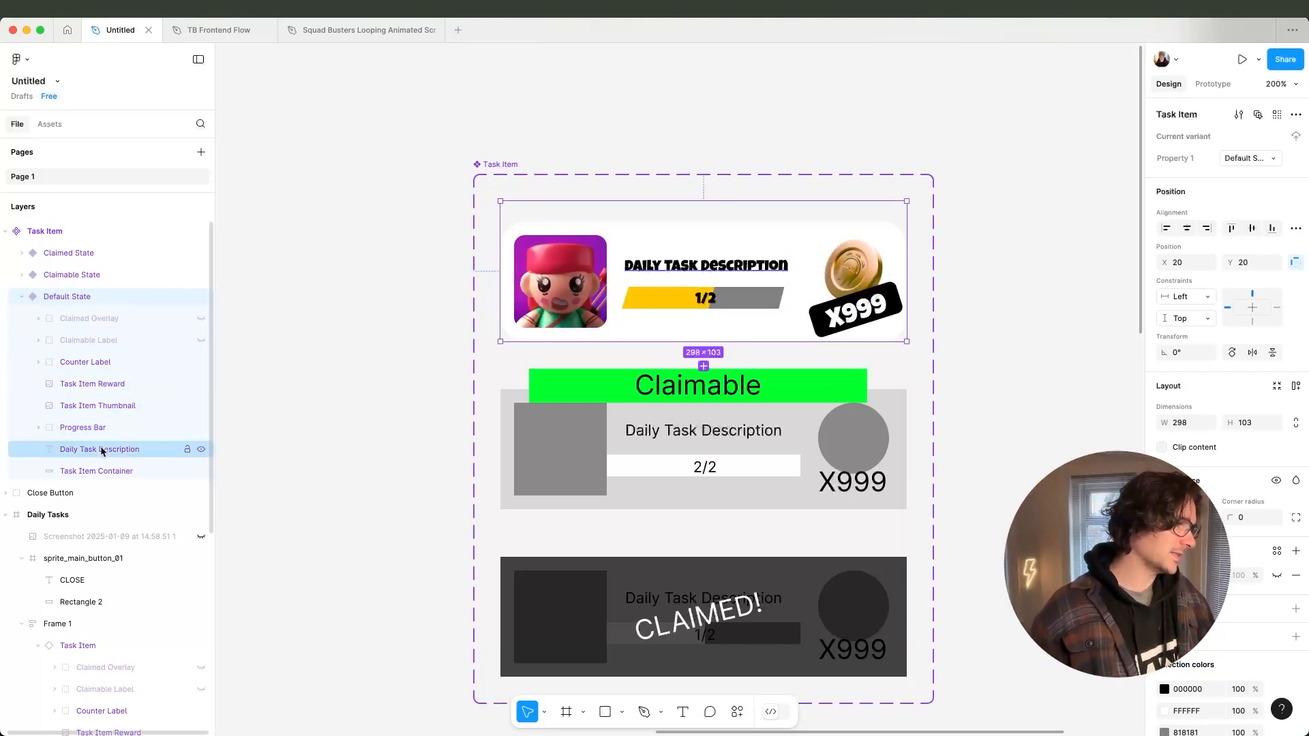
Turn the drop shadow of the Default State's Task Item Container into a deeper, hard-edged shadow below the card, colour 000000 at 25%.
{"action": "left_click", "coordinate": [96, 472]}
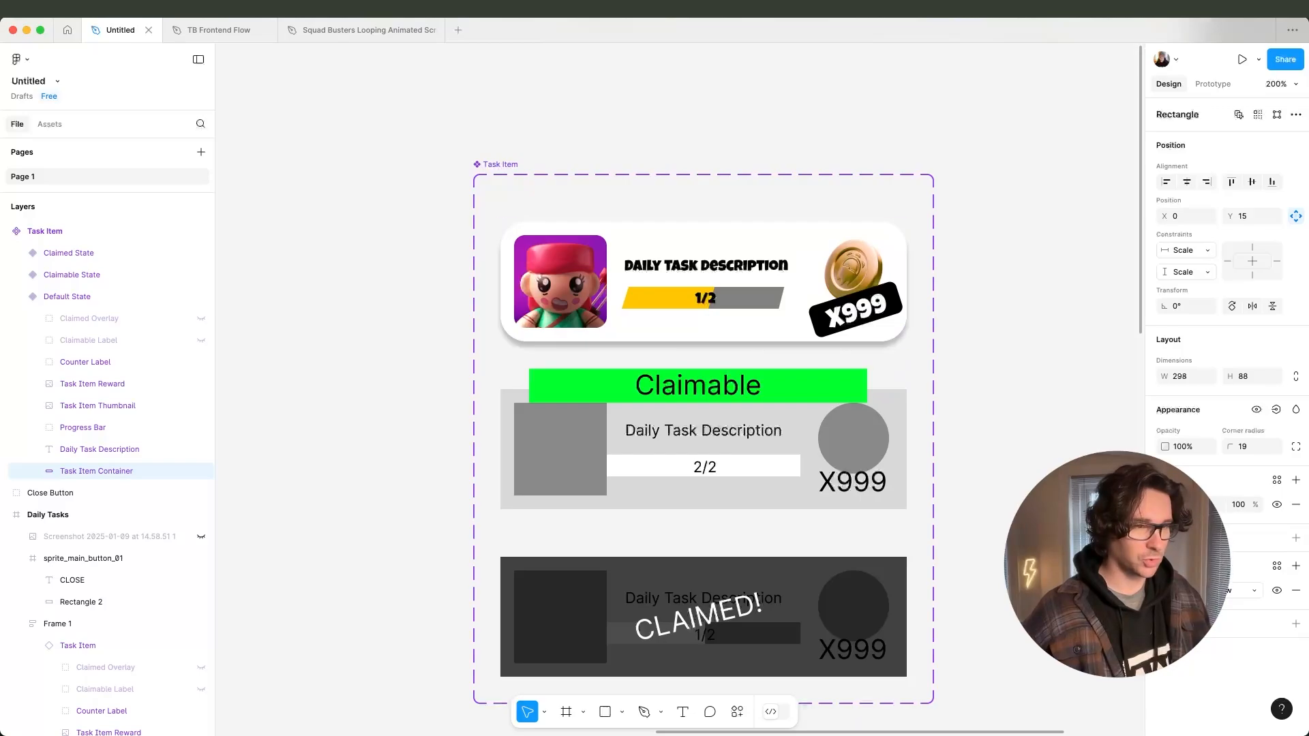
{"action": "left_click", "coordinate": [1298, 565]}
{"action": "left_click", "coordinate": [1165, 591]}
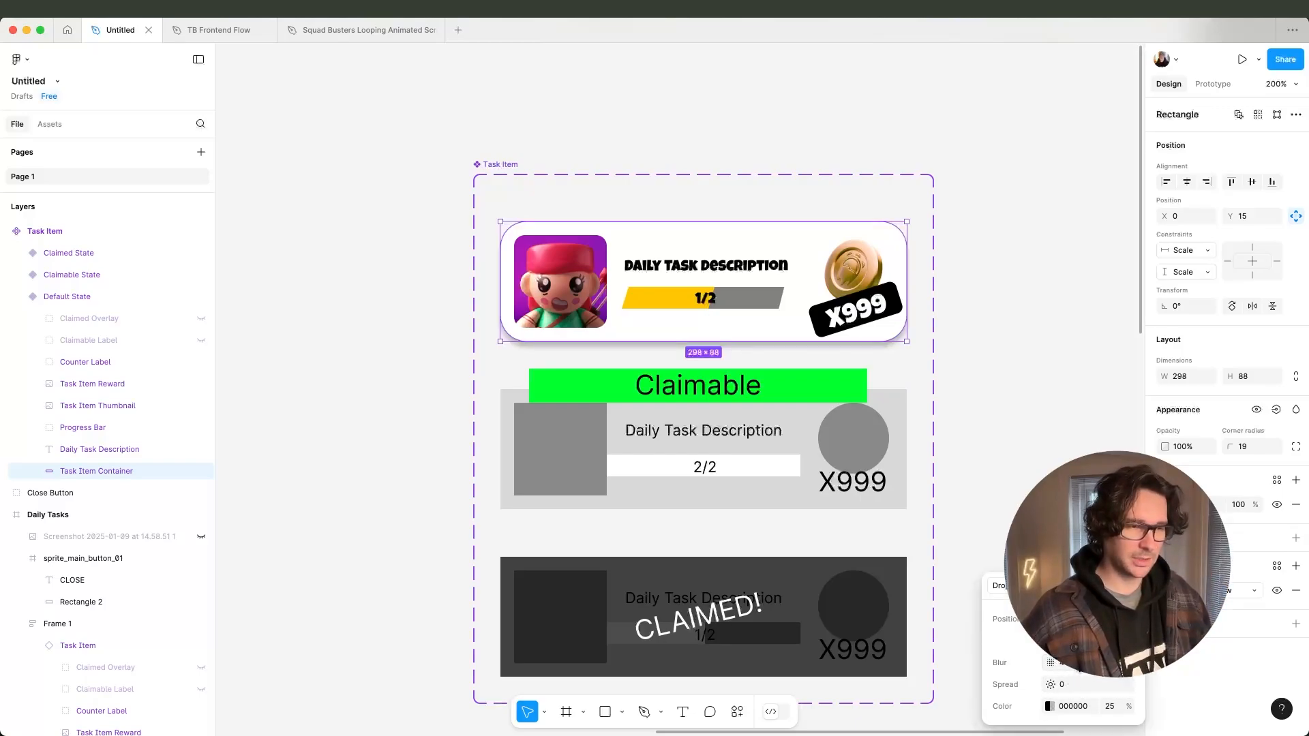
{"action": "left_click", "coordinate": [1078, 663]}
{"action": "key", "text": "Down"}
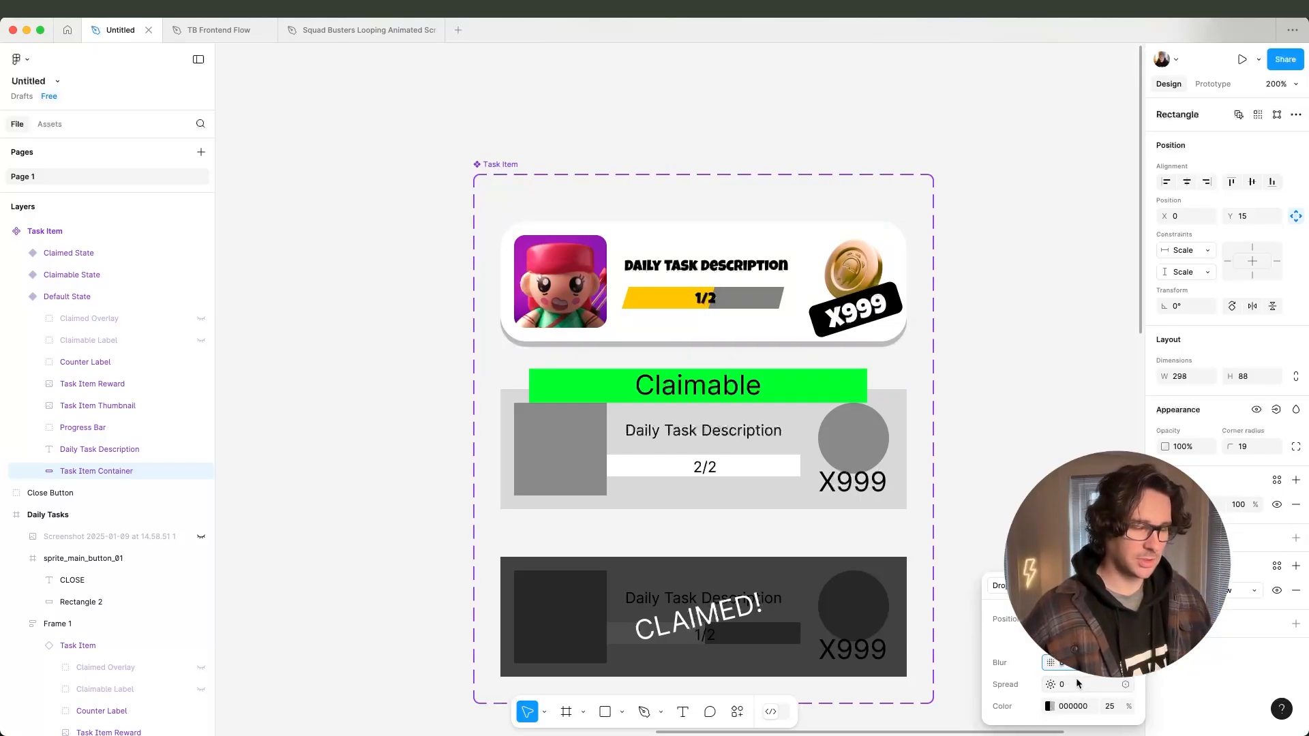
{"action": "left_click_drag", "start_coordinate": [1054, 687], "coordinate": [1052, 641]}
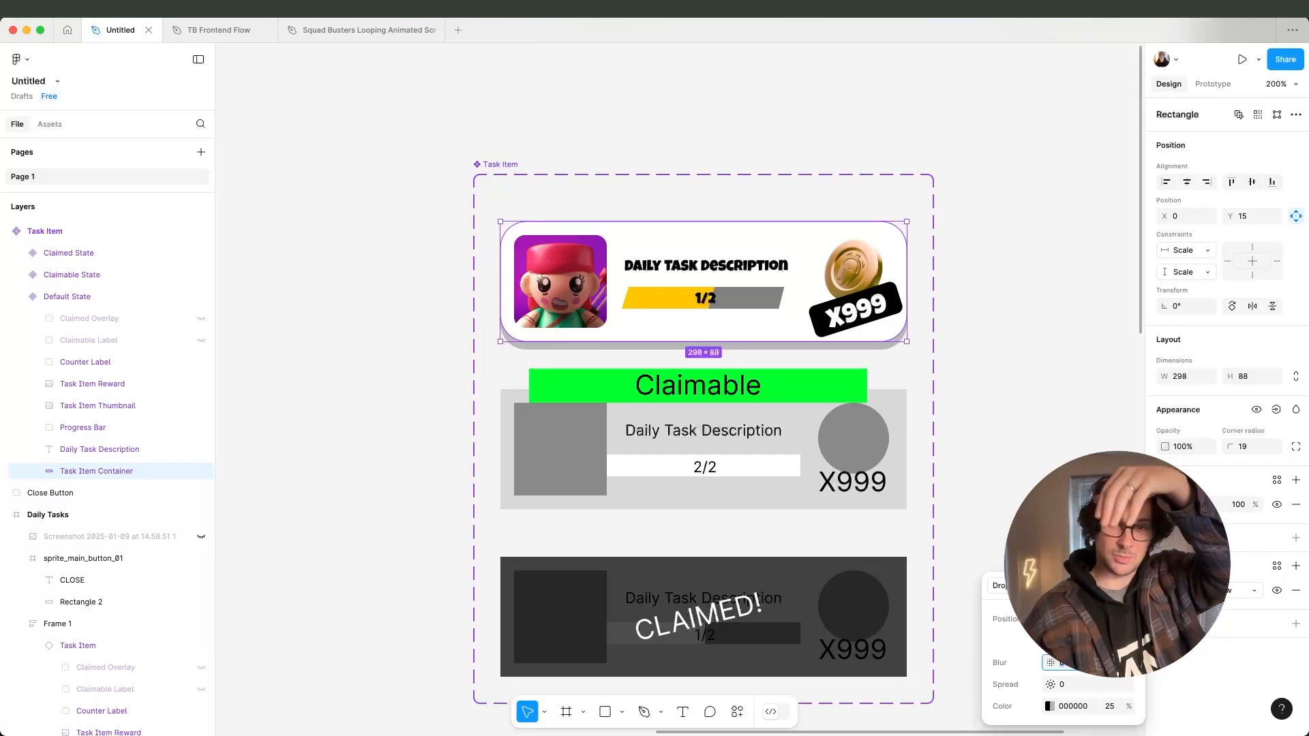
{"action": "left_click", "coordinate": [975, 327]}
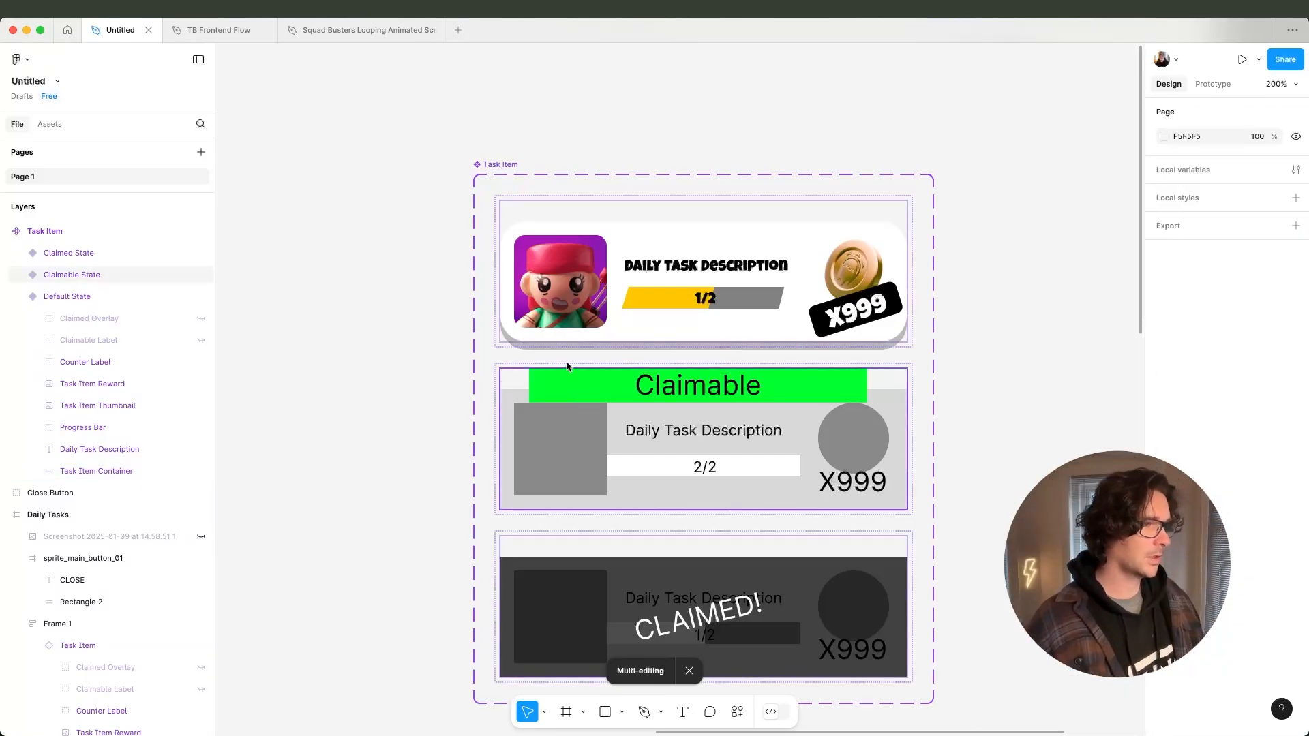
Duplicate the Default State variant twice inside the Task Item component set.
{"action": "scroll", "coordinate": [601, 276], "scroll_direction": "down", "scroll_amount": 2}
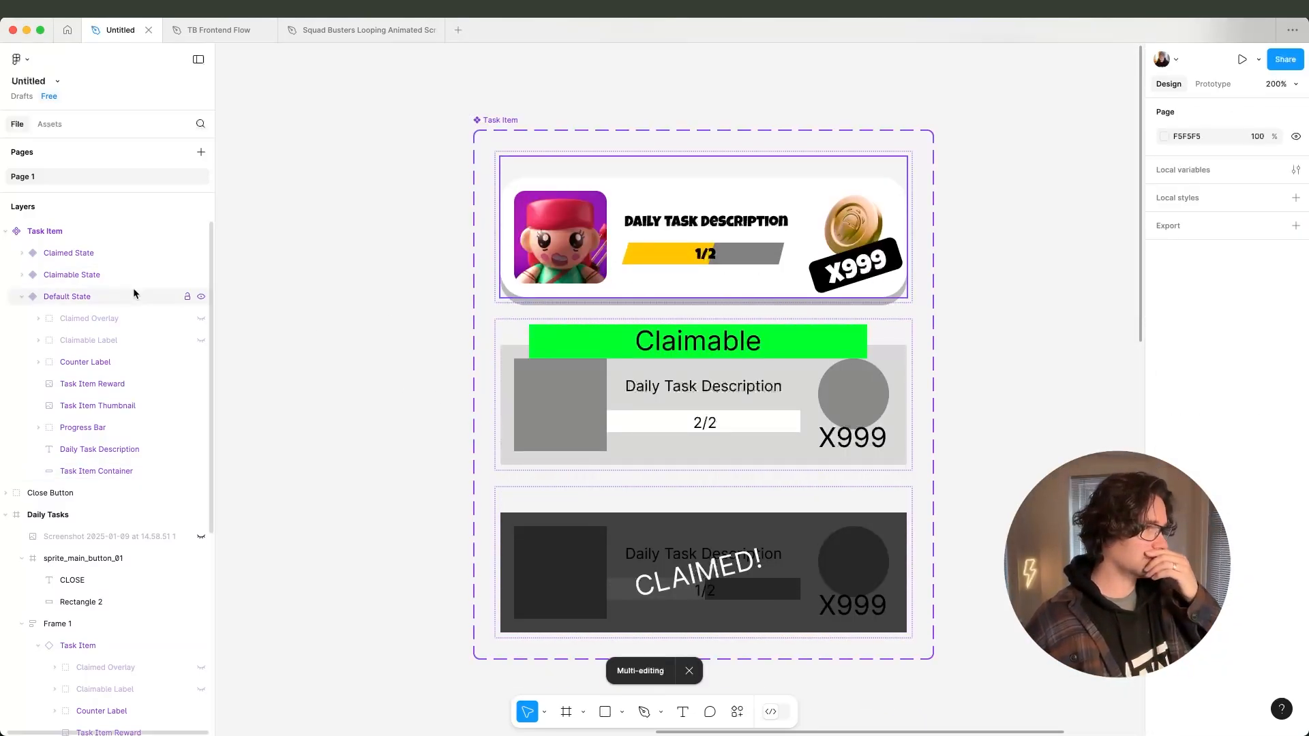
{"action": "scroll", "coordinate": [709, 304], "scroll_direction": "down", "scroll_amount": 5}
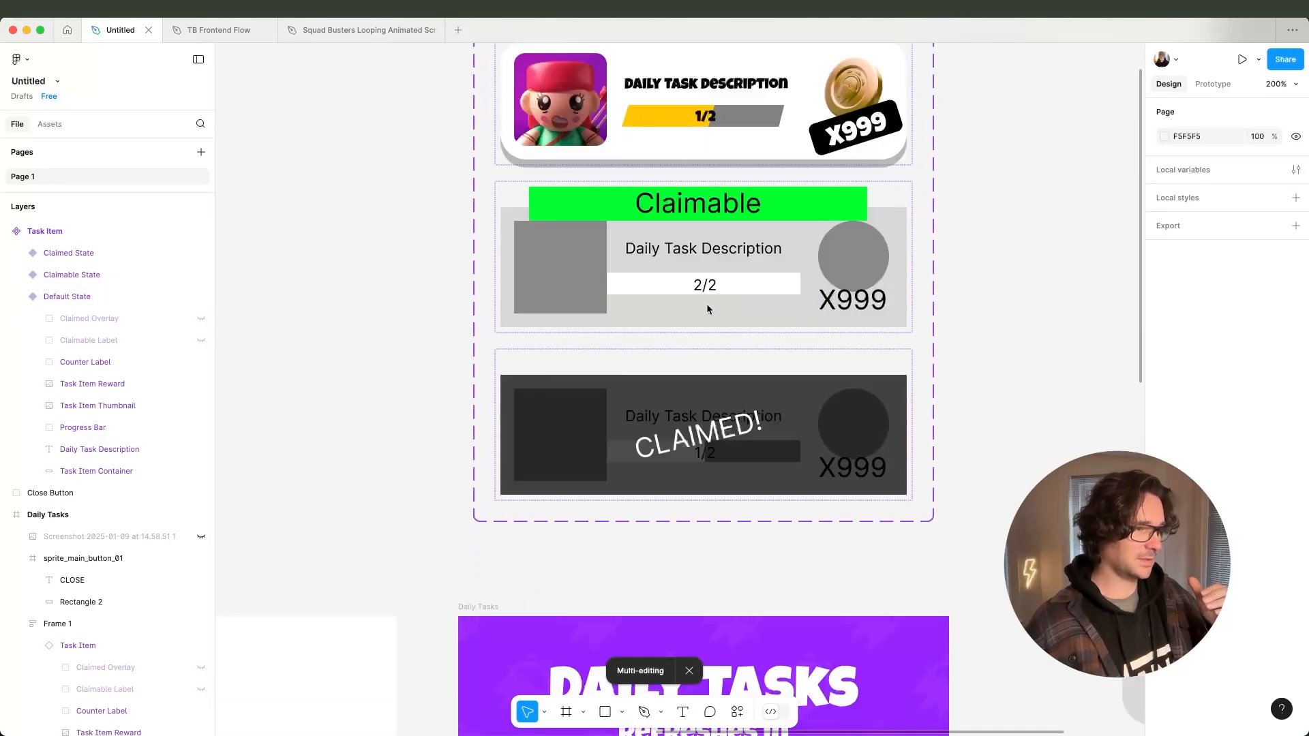
{"action": "scroll", "coordinate": [706, 308], "scroll_direction": "up", "scroll_amount": 5}
{"action": "left_click", "coordinate": [712, 238]}
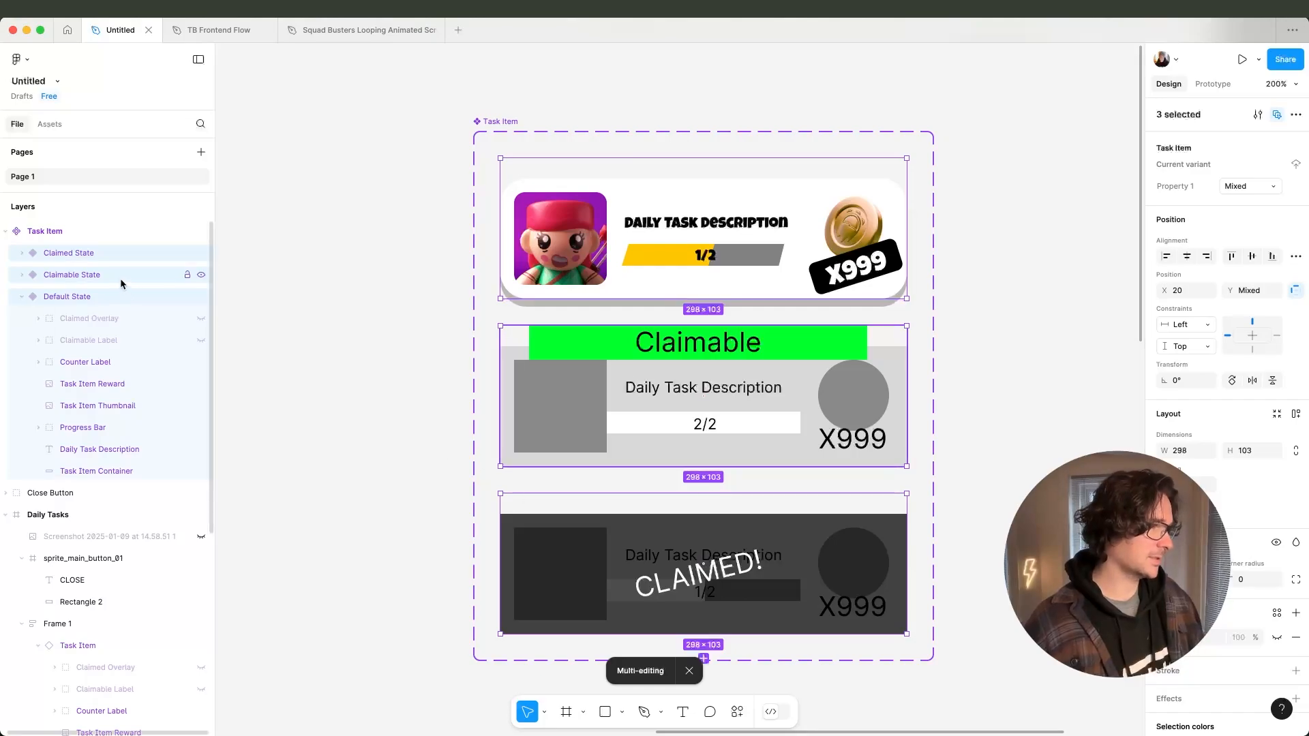
{"action": "left_click", "coordinate": [23, 301]}
{"action": "left_click", "coordinate": [75, 298]}
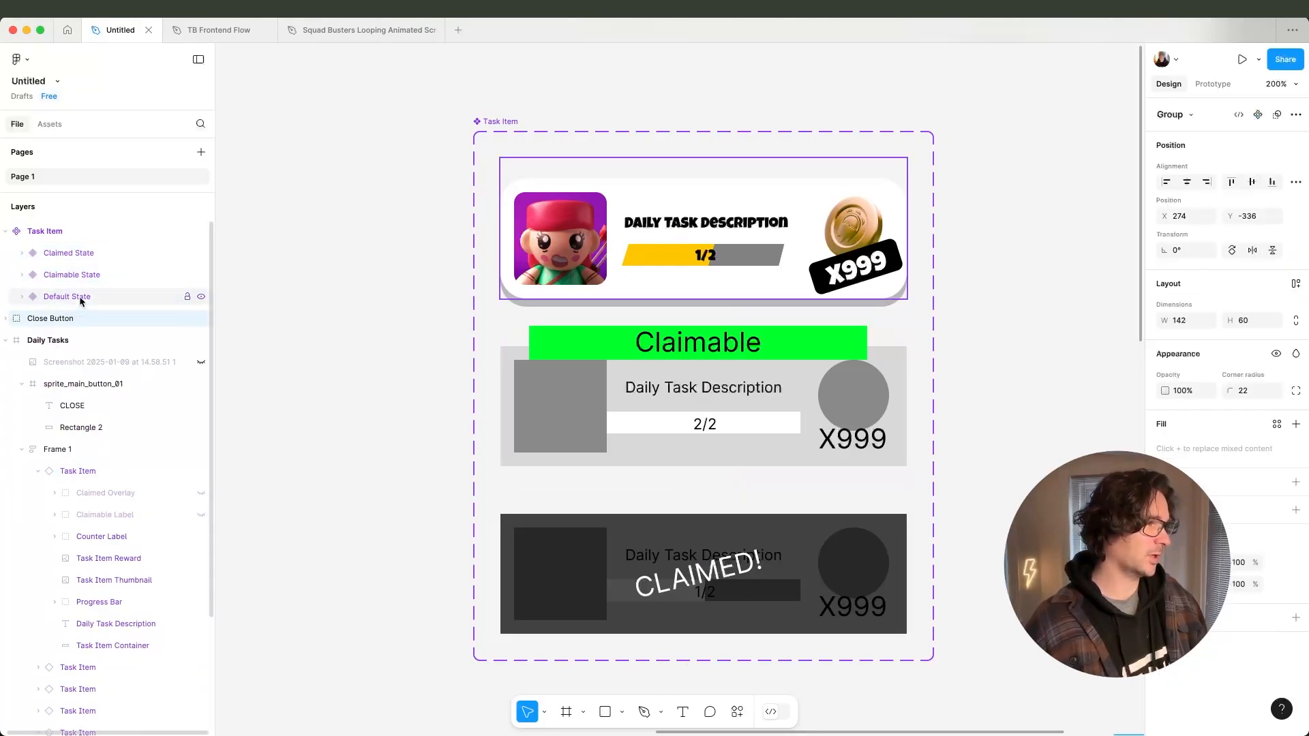
{"action": "key", "text": "super+d"}
{"action": "key", "text": "super+d"}
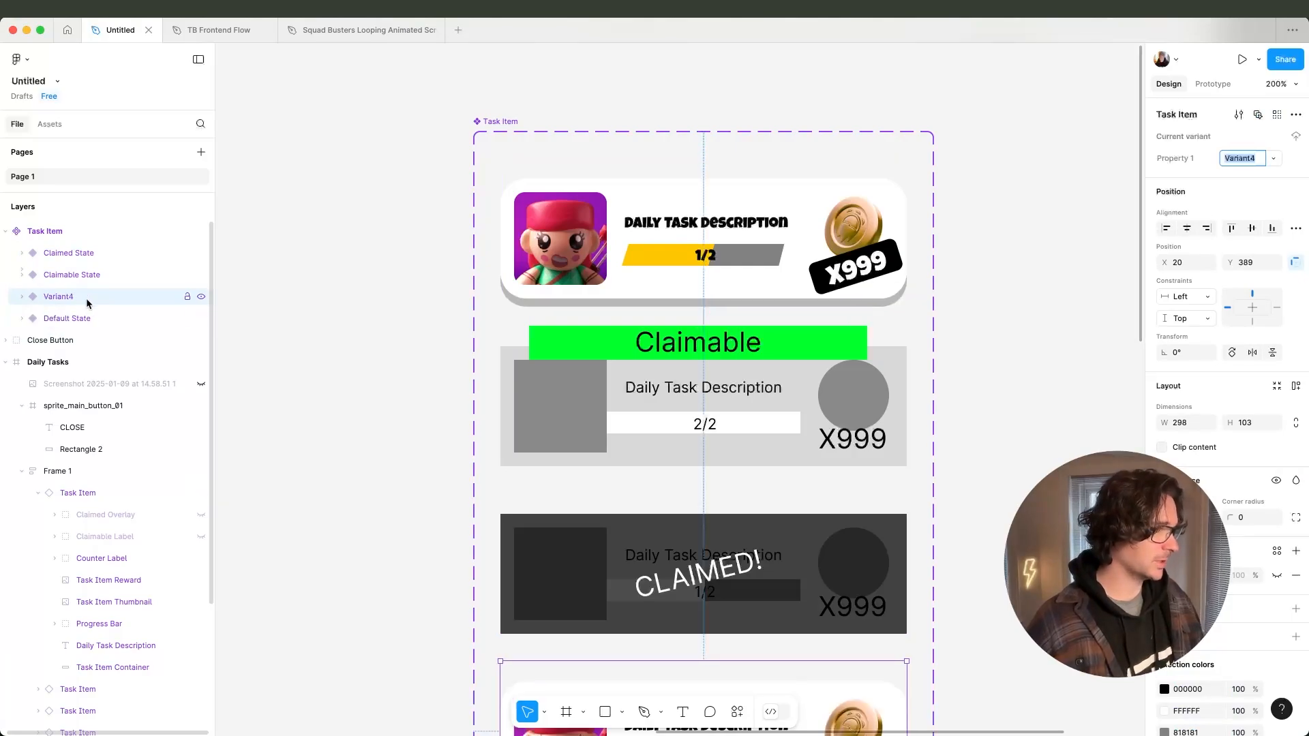
Delete the old grey Claimable State and Claimed State variants from the Task Item component set.
{"action": "left_click", "coordinate": [76, 276]}
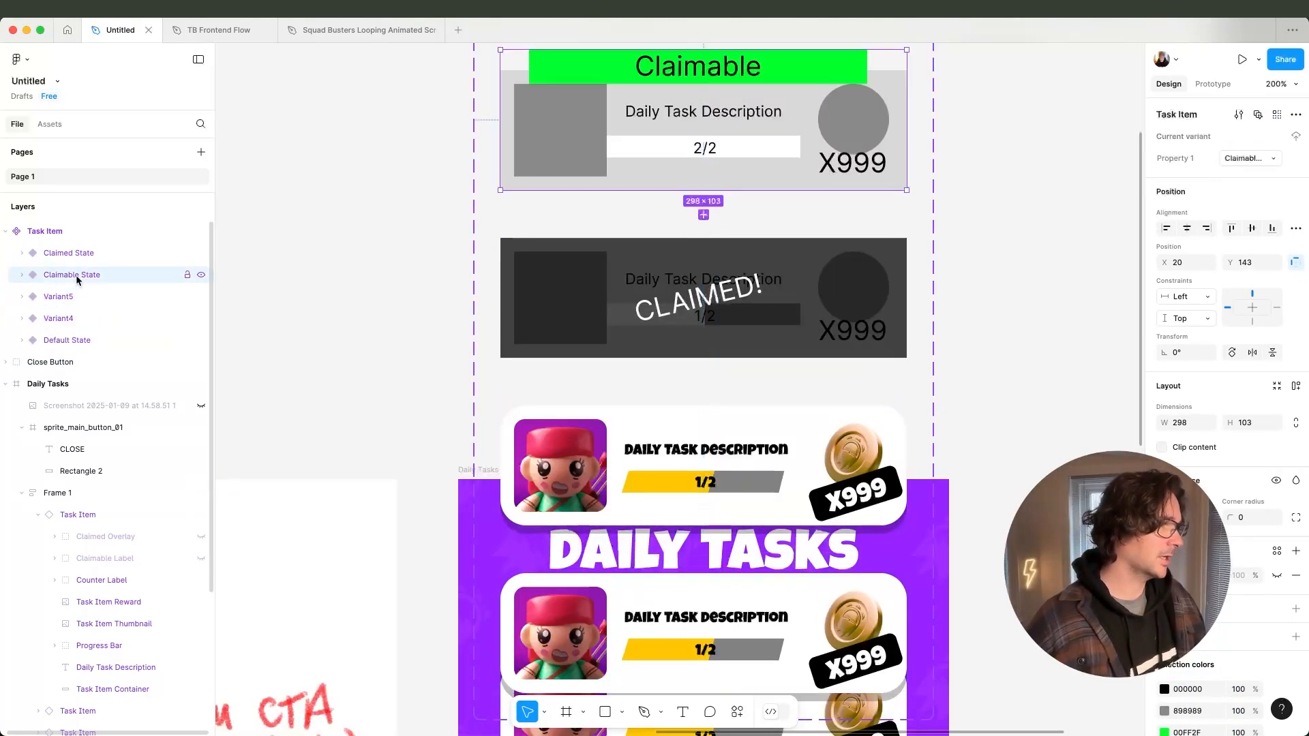
{"action": "double_click", "coordinate": [76, 276]}
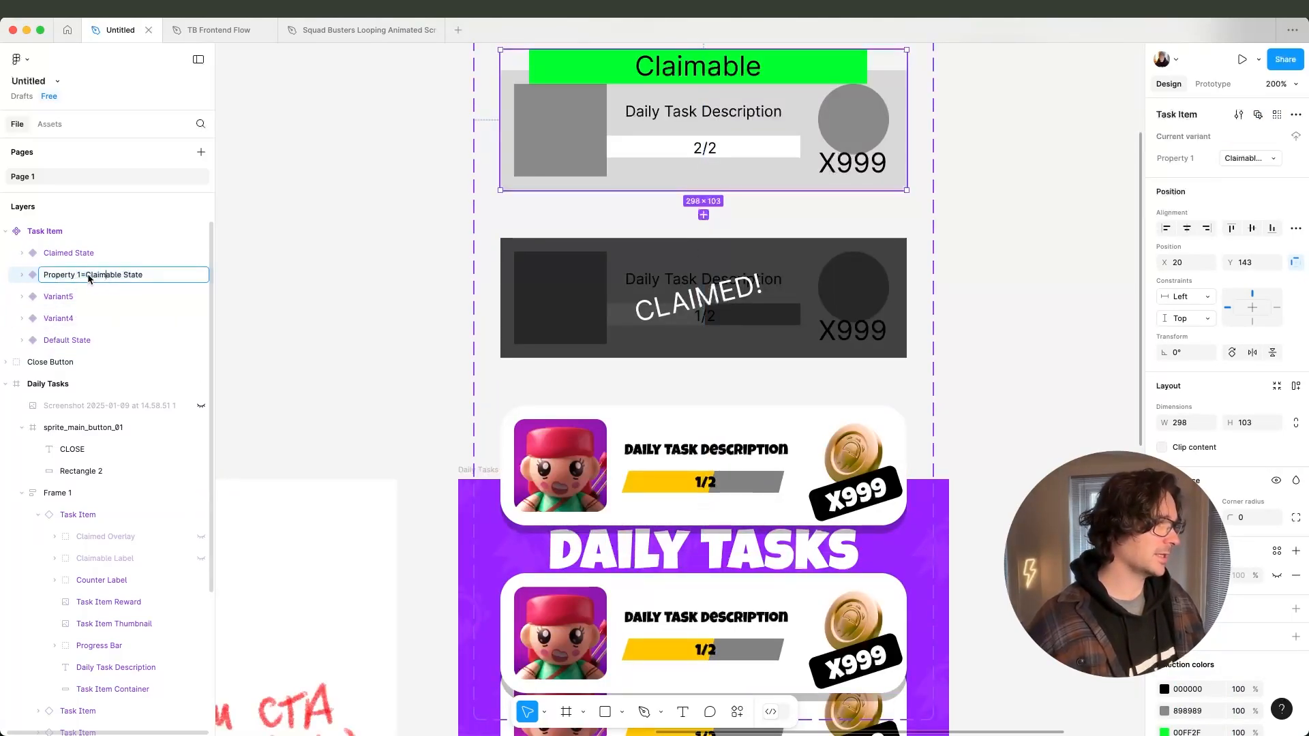
{"action": "left_click_drag", "start_coordinate": [150, 273], "coordinate": [43, 275]}
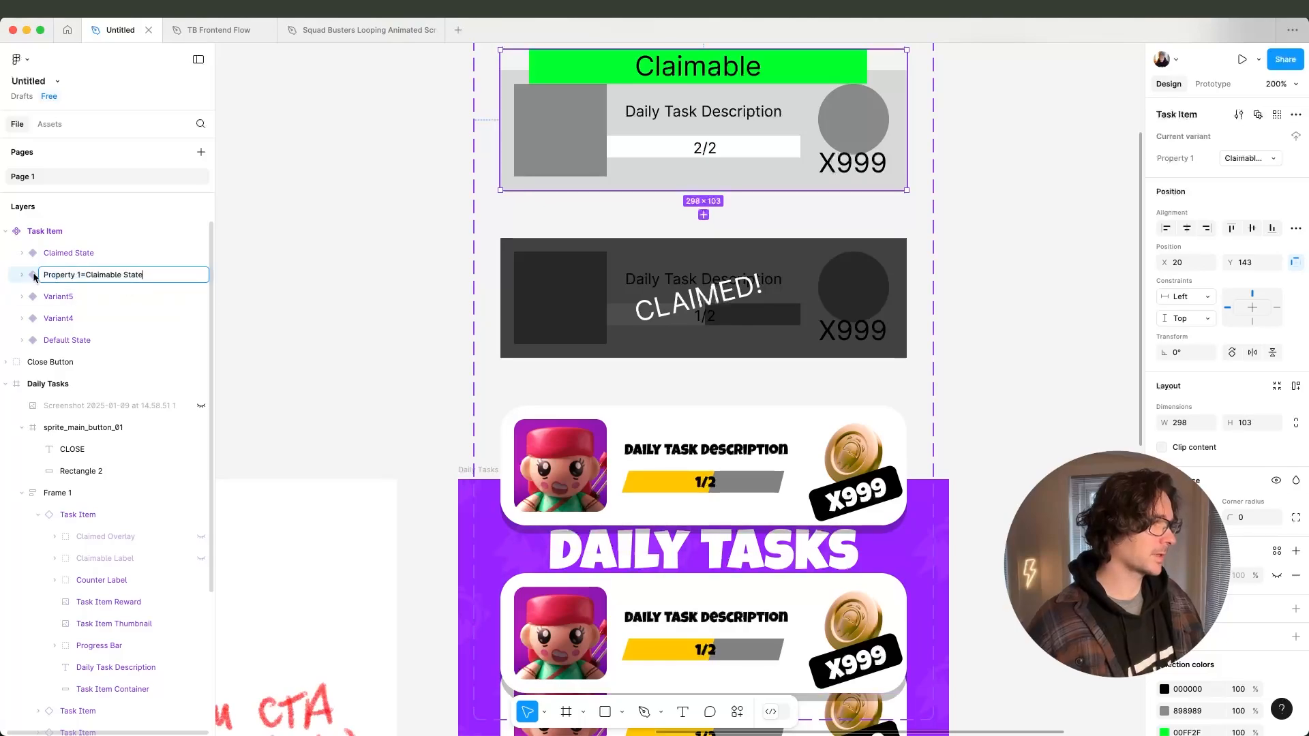
{"action": "key", "text": "Escape"}
{"action": "key", "text": "Delete"}
{"action": "left_click", "coordinate": [59, 252]}
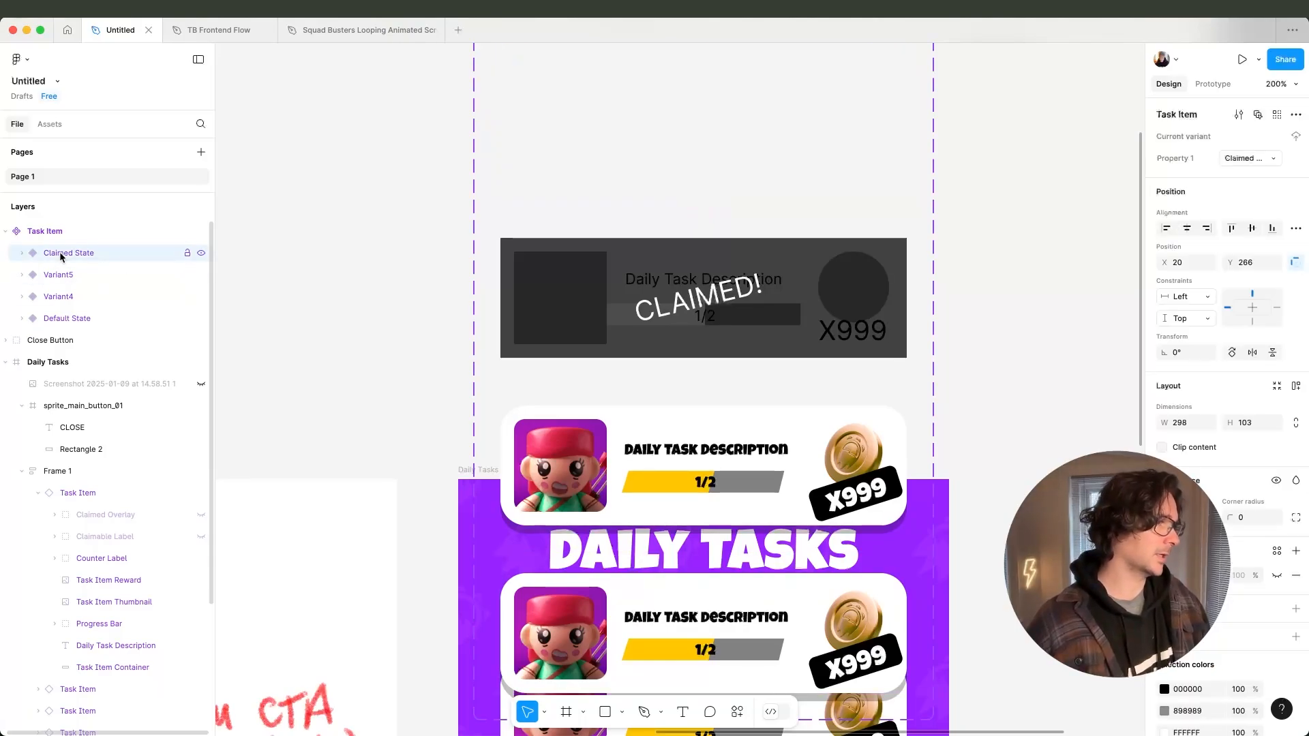
{"action": "key", "text": "Delete"}
Rename the Variant4 copy to "Property 1=Claimable State".
{"action": "left_click", "coordinate": [59, 275]}
{"action": "double_click", "coordinate": [59, 275]}
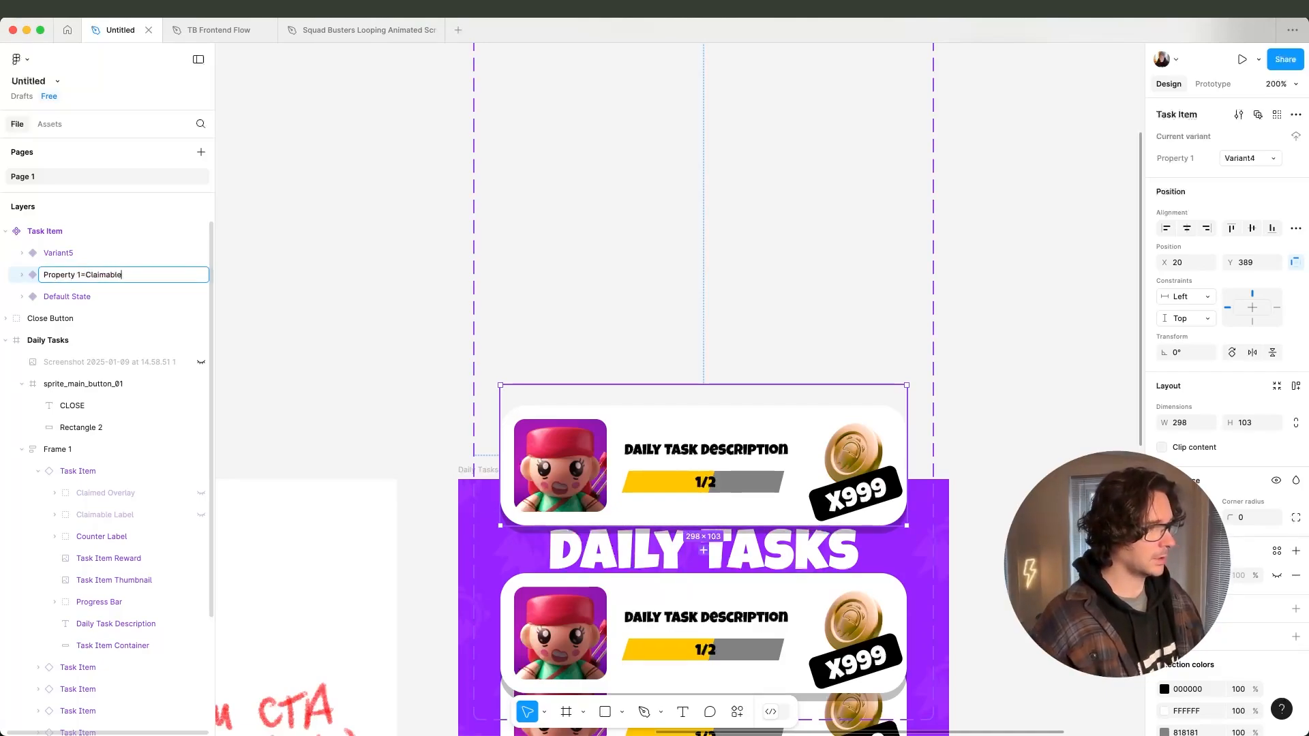
{"action": "type", "text": "Property 1=Claimable State"}
{"action": "key", "text": "Return"}
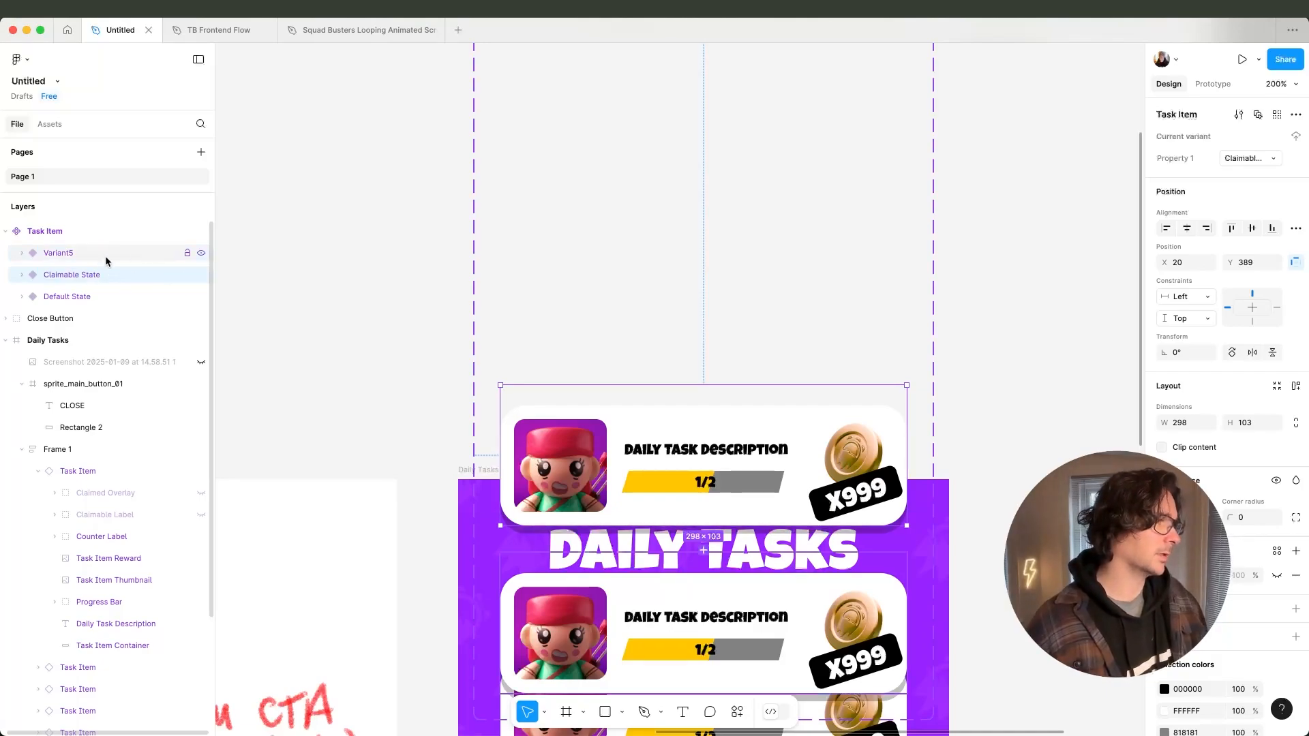
Rename the Variant5 copy to "Property 1=Claimed State".
{"action": "double_click", "coordinate": [58, 253]}
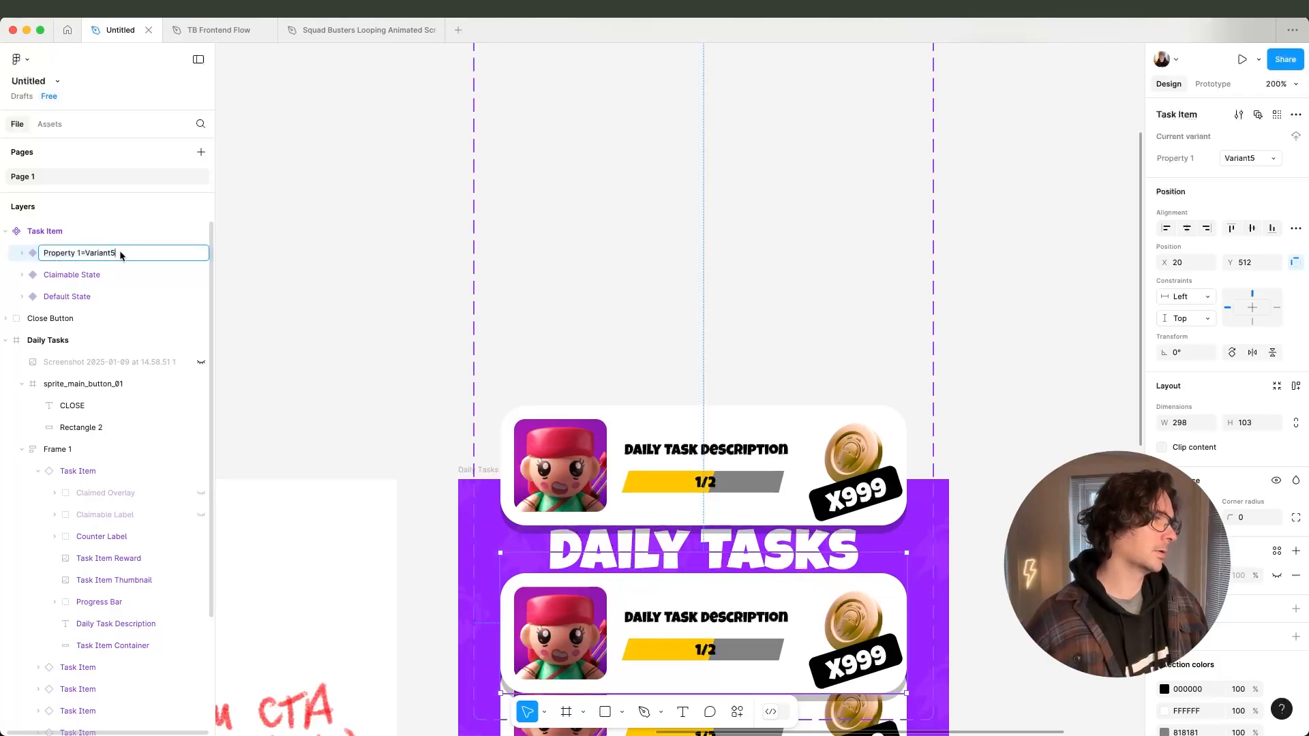
{"action": "key", "text": "Down"}
{"action": "key", "text": "shift+Left"}
{"action": "key", "text": "shift+Left"}
{"action": "key", "text": "shift+Left"}
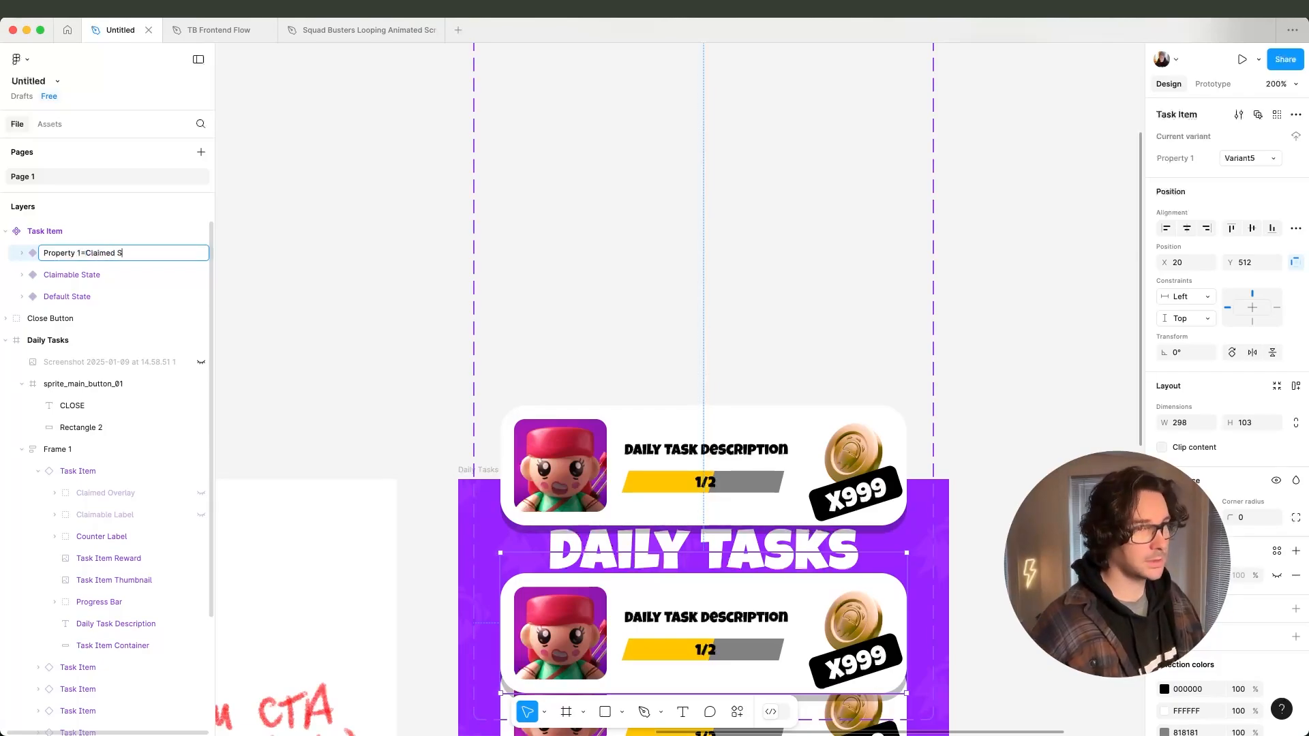
{"action": "type", "text": "Claimed State"}
{"action": "key", "text": "Return"}
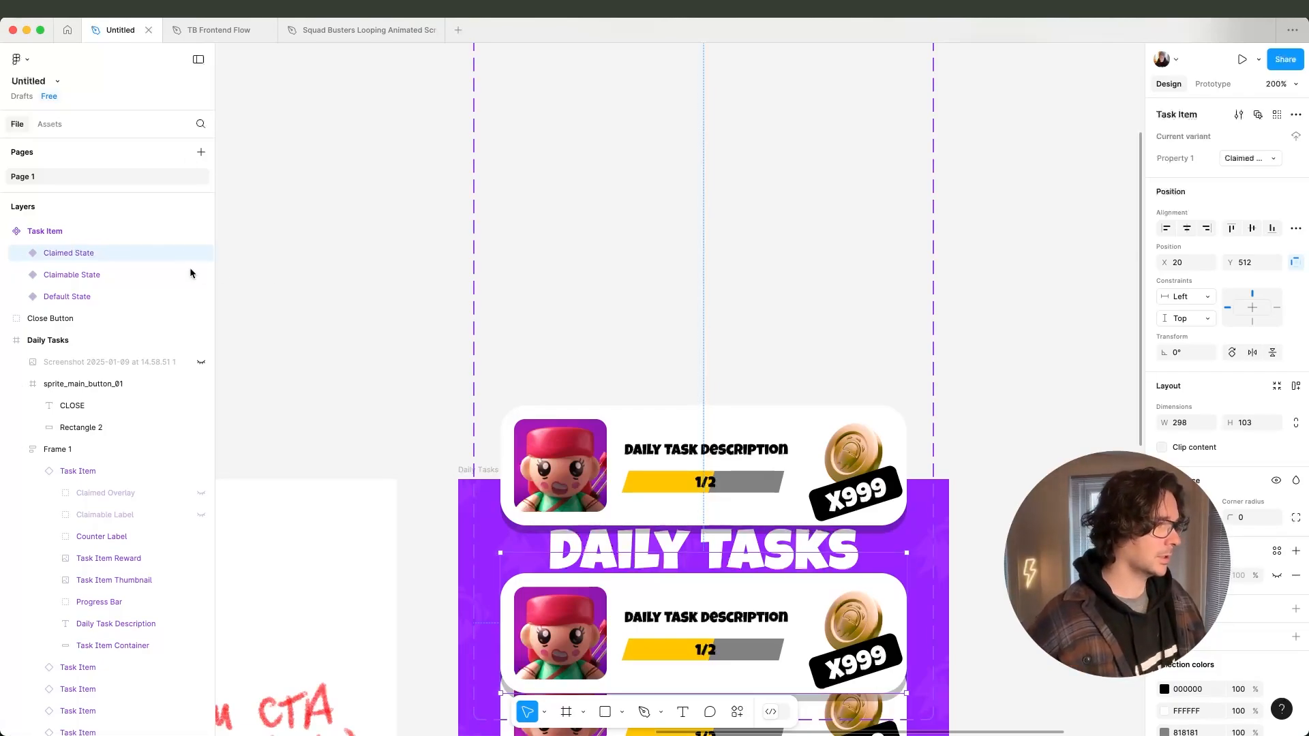
Select the Claimed, Claimable and Default State variants together and move them up within the Task Item component frame.
{"action": "left_click", "coordinate": [111, 274]}
{"action": "left_click", "coordinate": [81, 296]}
{"action": "left_click", "coordinate": [300, 318]}
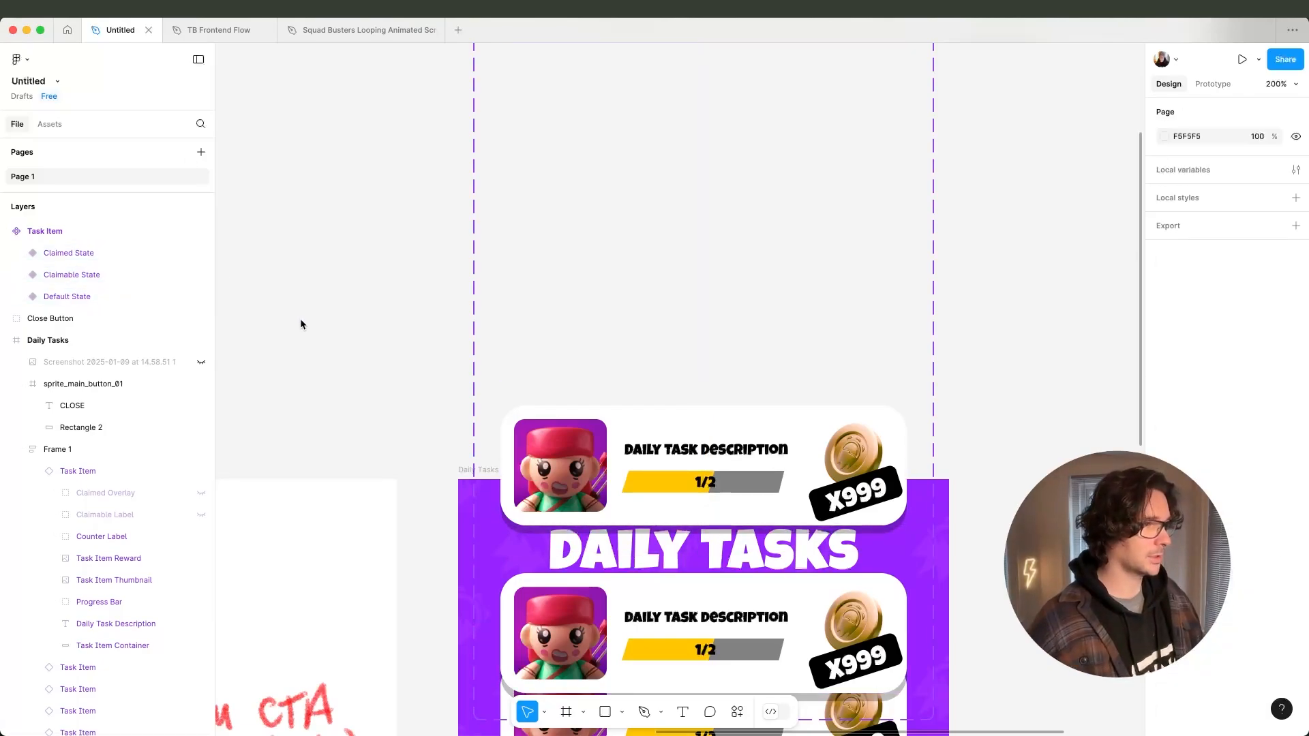
{"action": "left_click", "coordinate": [88, 256]}
{"action": "left_click", "coordinate": [82, 297], "text": "shift"}
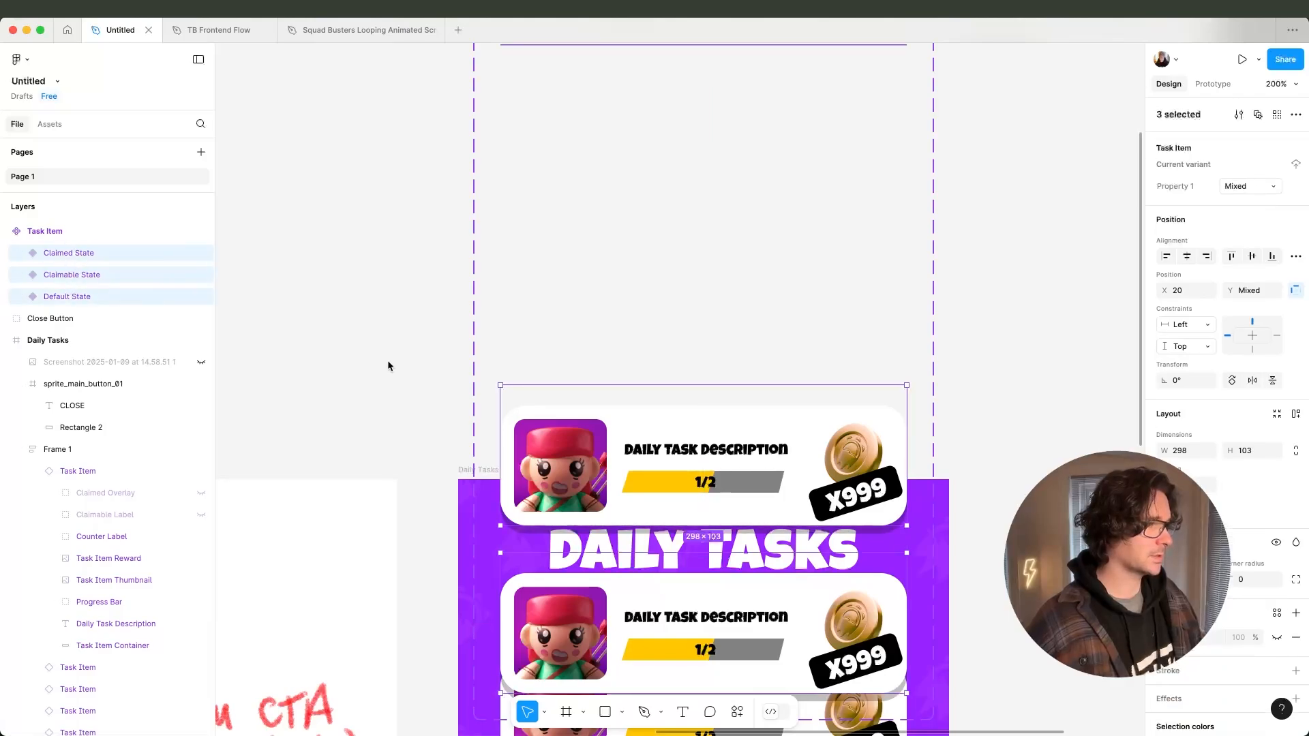
{"action": "left_click_drag", "start_coordinate": [620, 407], "coordinate": [668, 52]}
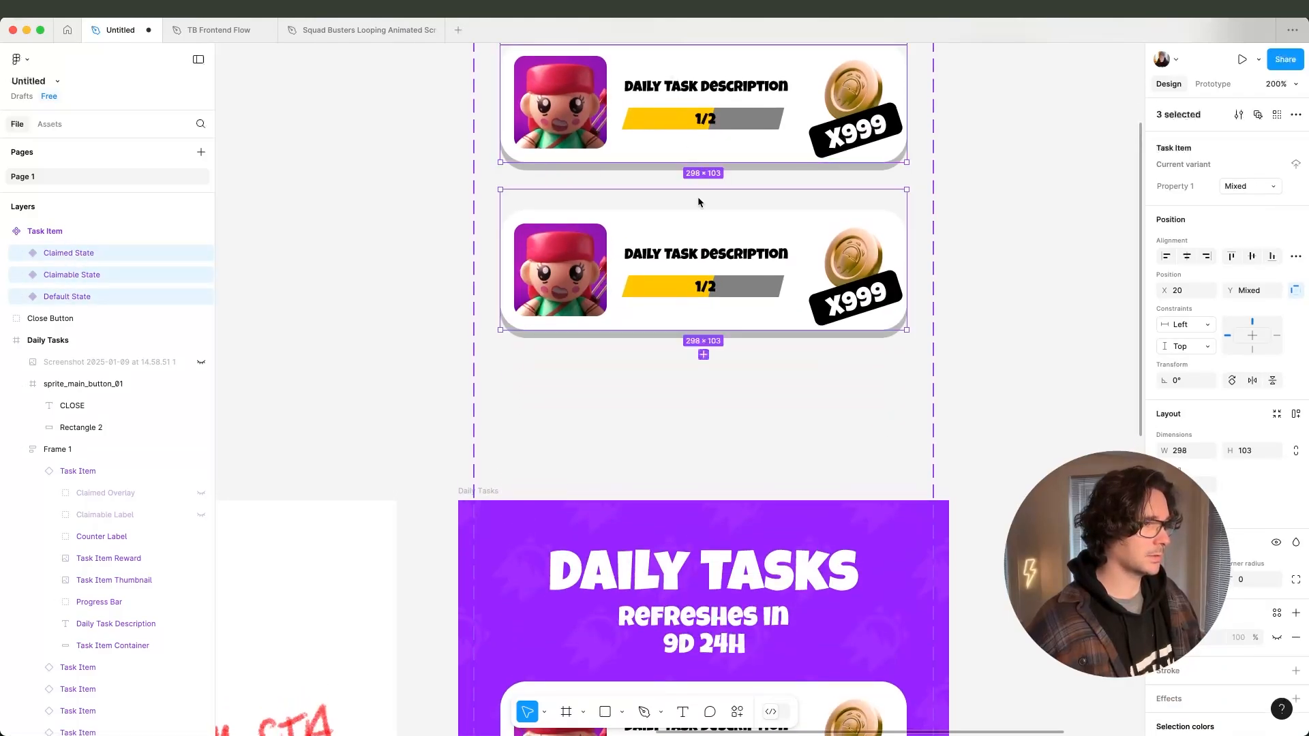
{"action": "scroll", "coordinate": [698, 198], "scroll_direction": "up", "scroll_amount": 5}
{"action": "left_click_drag", "start_coordinate": [675, 424], "coordinate": [705, 514], "text": "shift"}
{"action": "scroll", "coordinate": [686, 540], "scroll_direction": "up", "scroll_amount": 4}
{"action": "left_click", "coordinate": [632, 274]}
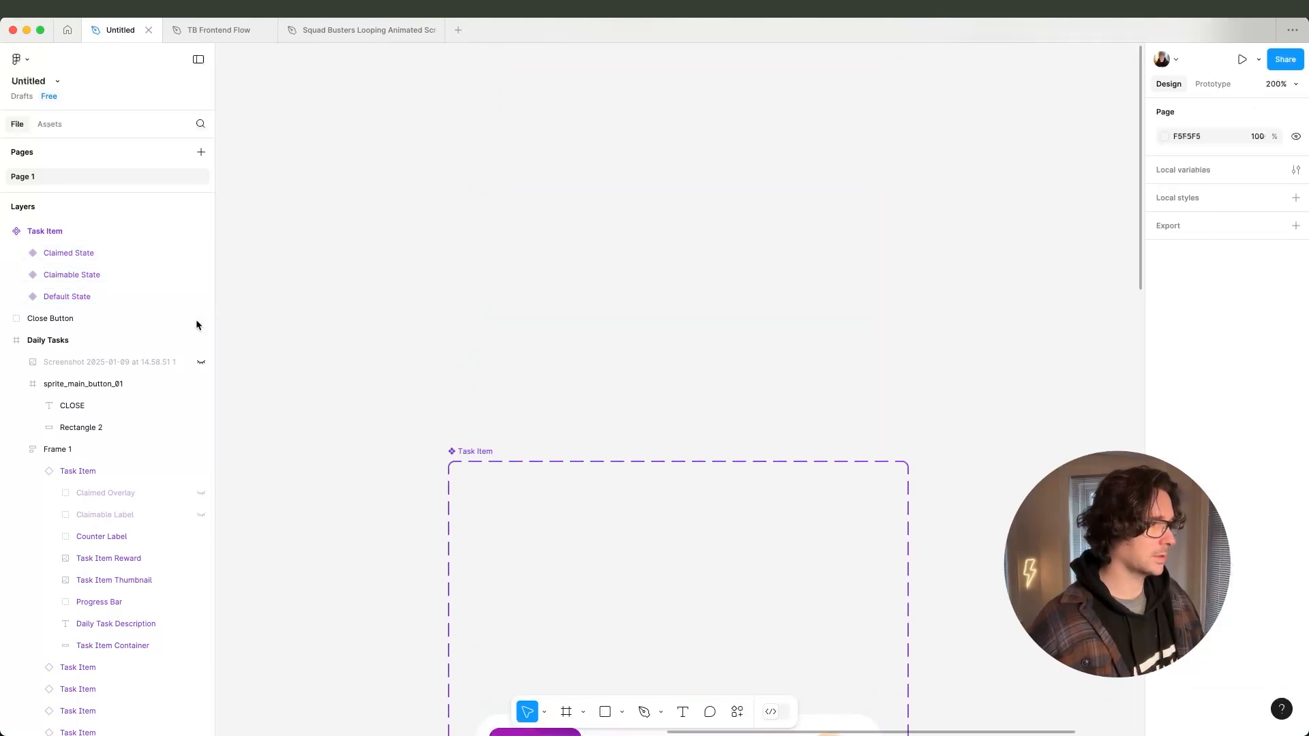
Stack the variants inside the Task Item frame, with Default State at Y 8, Claimable State at Y 111 and Claimed State at Y 214.
{"action": "left_click", "coordinate": [171, 297]}
{"action": "left_click_drag", "start_coordinate": [738, 245], "coordinate": [742, 531]}
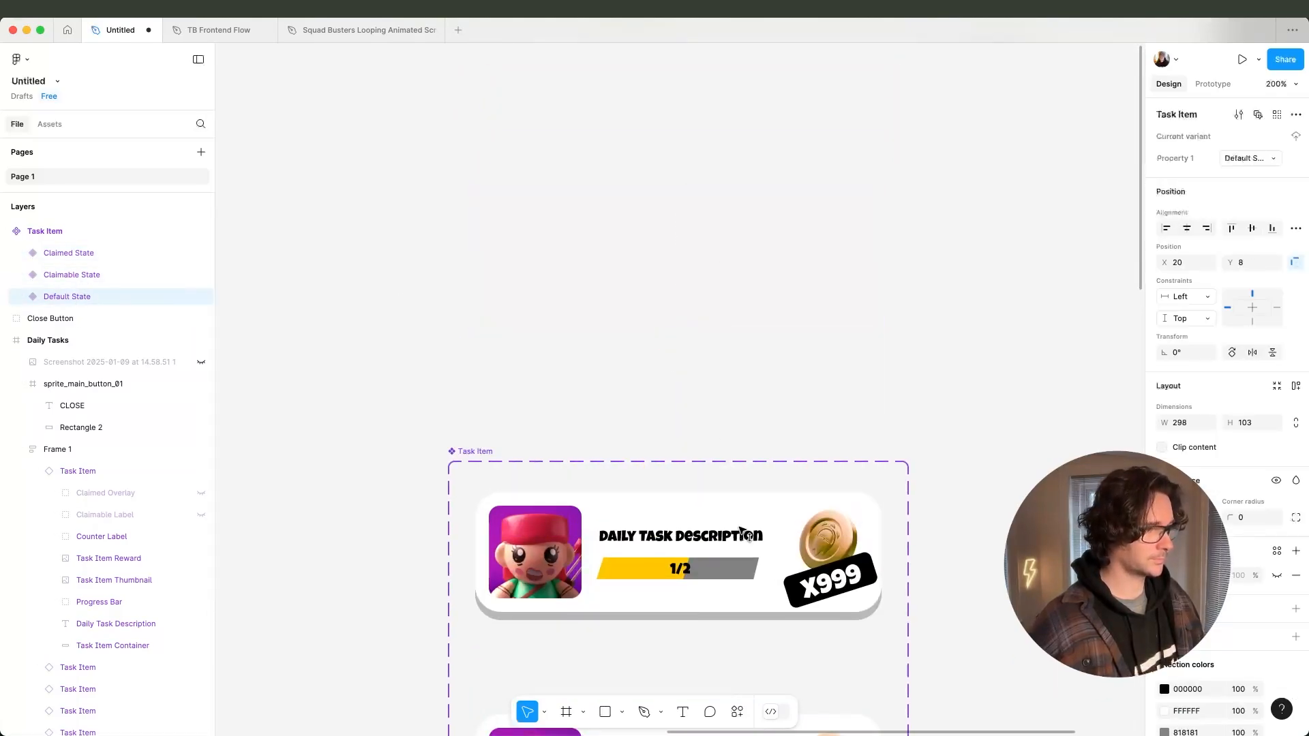
{"action": "scroll", "coordinate": [740, 411], "scroll_direction": "down", "scroll_amount": 4}
{"action": "left_click_drag", "start_coordinate": [611, 499], "coordinate": [608, 418], "text": "shift"}
{"action": "scroll", "coordinate": [608, 417], "scroll_direction": "down", "scroll_amount": 3}
{"action": "left_click_drag", "start_coordinate": [648, 498], "coordinate": [649, 396], "text": "shift"}
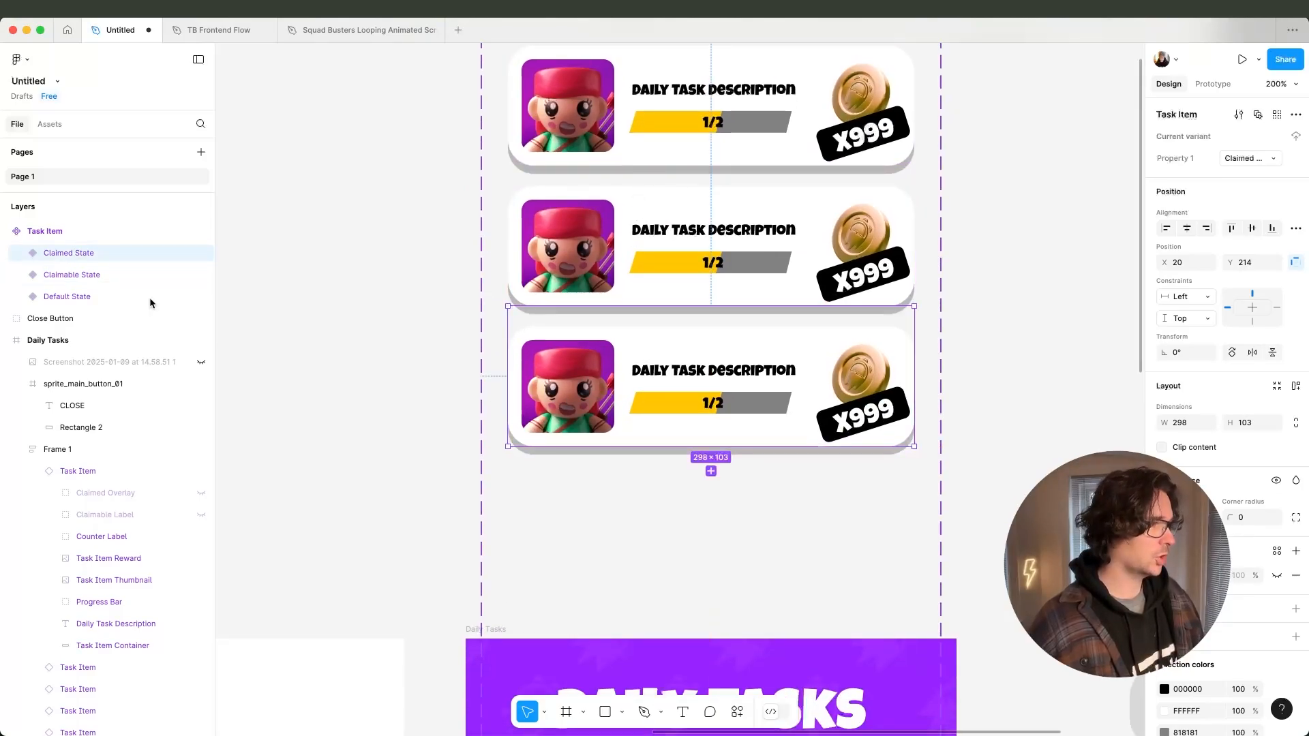
Make the Claimable Label group visible in the Claimable State variant and collapse its layers.
{"action": "left_click", "coordinate": [97, 276]}
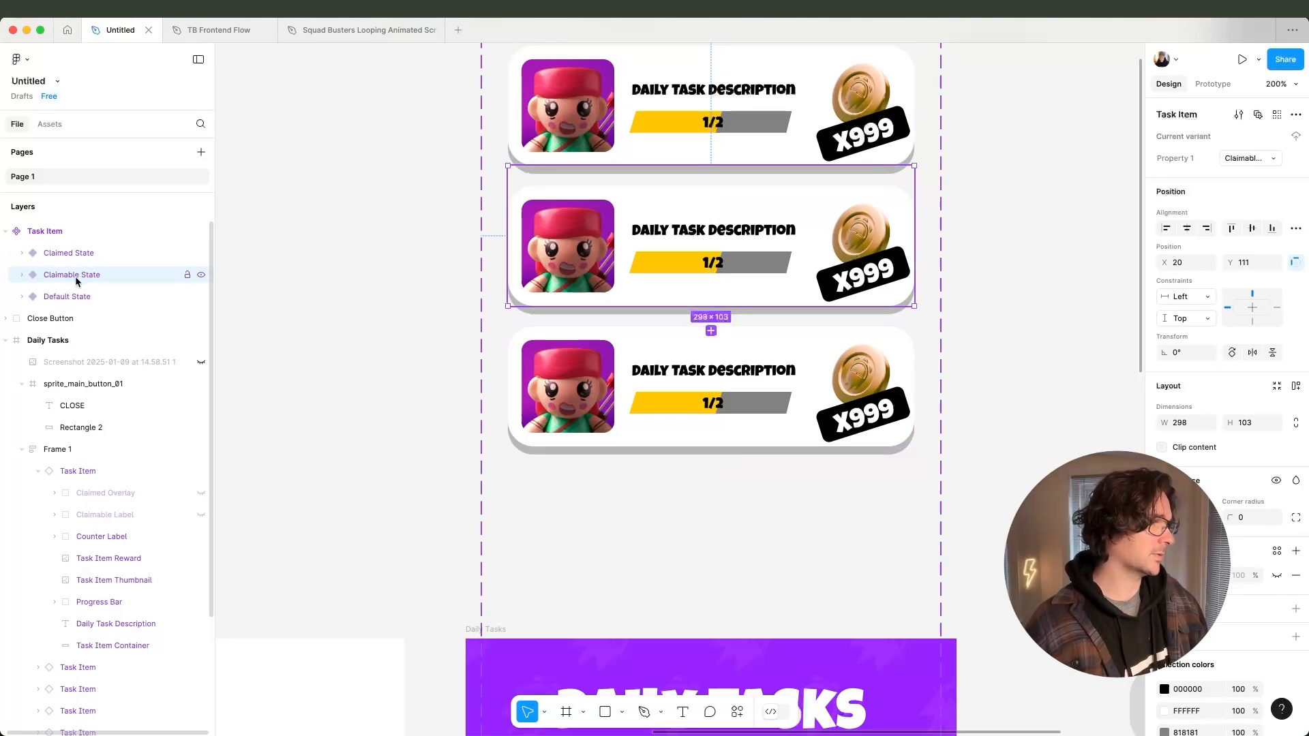
{"action": "left_click", "coordinate": [22, 275]}
{"action": "left_click", "coordinate": [201, 318]}
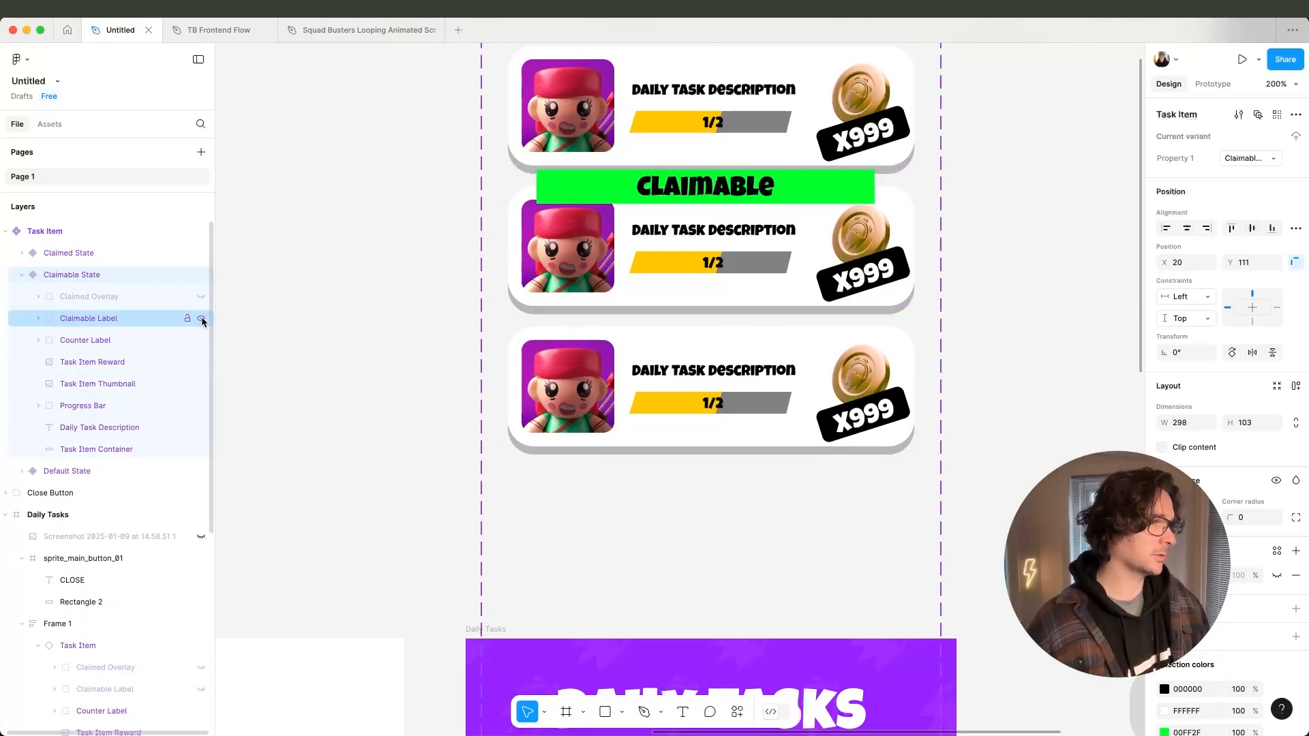
{"action": "left_click", "coordinate": [21, 275]}
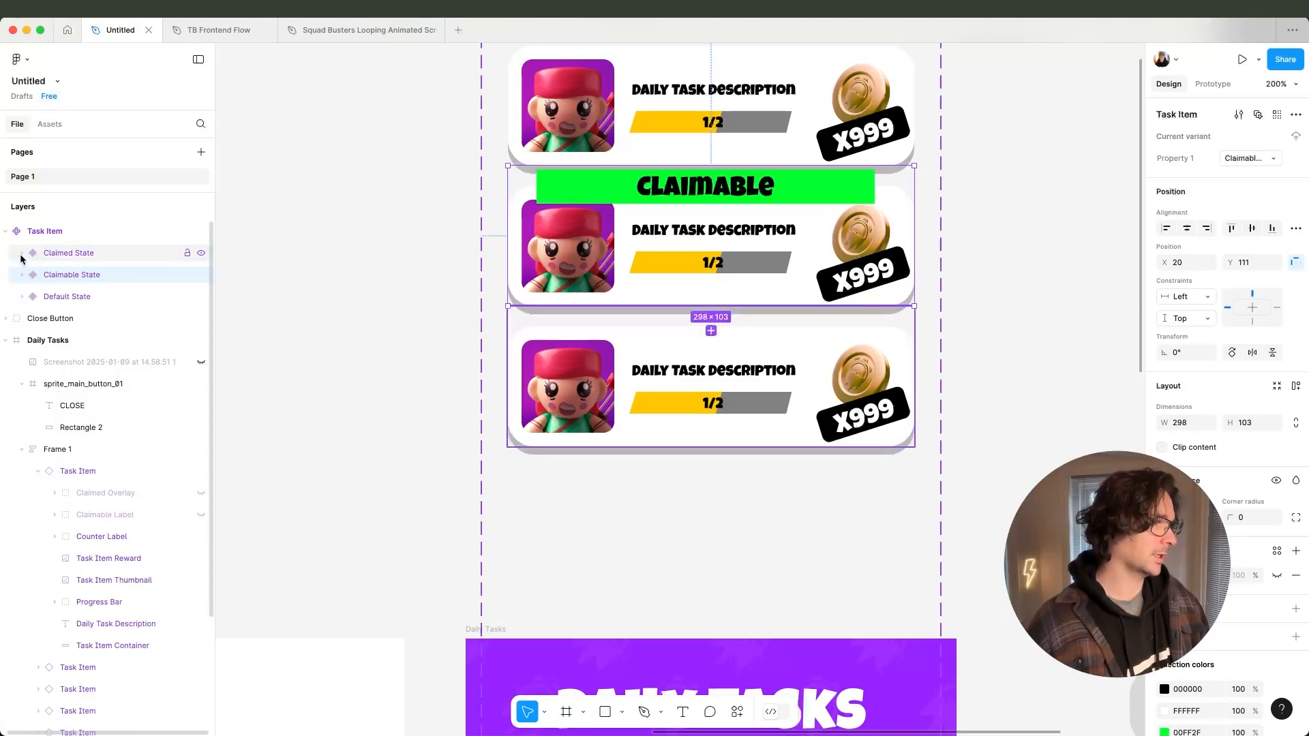
Make the Claimed Overlay group visible in the Claimed State variant.
{"action": "left_click", "coordinate": [21, 253]}
{"action": "left_click", "coordinate": [200, 275]}
{"action": "left_click", "coordinate": [343, 311]}
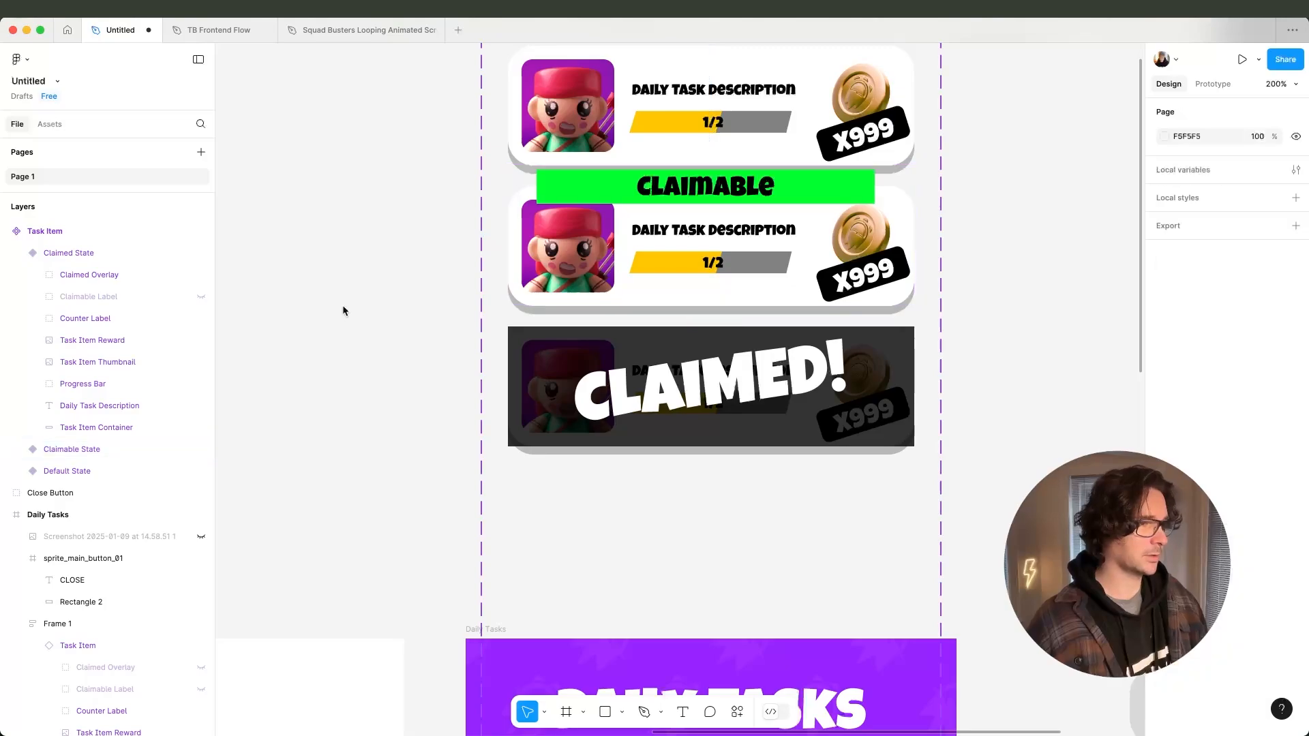
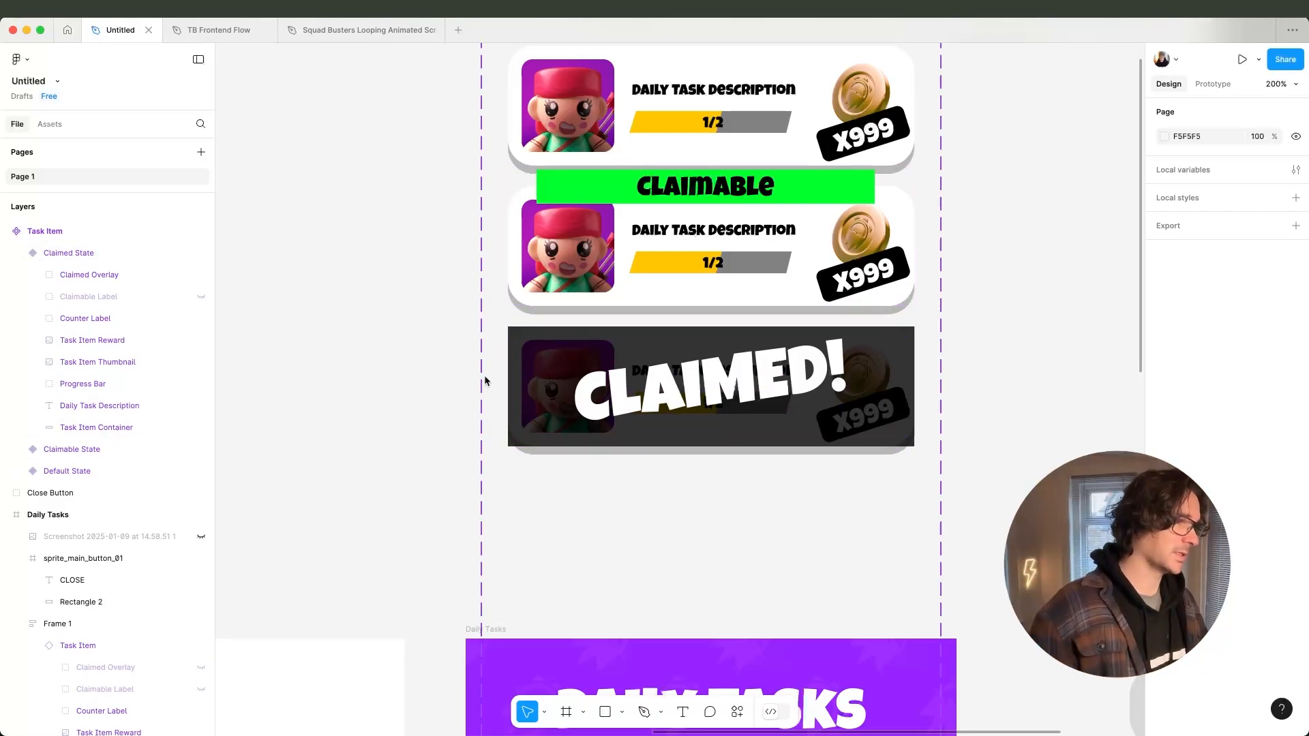
Reduce the corner radius of the Default State's Task Item Container to 0.
{"action": "double_click", "coordinate": [668, 285]}
{"action": "scroll", "coordinate": [668, 285], "scroll_direction": "up", "scroll_amount": 2}
{"action": "scroll", "coordinate": [647, 220], "scroll_direction": "down", "scroll_amount": 8}
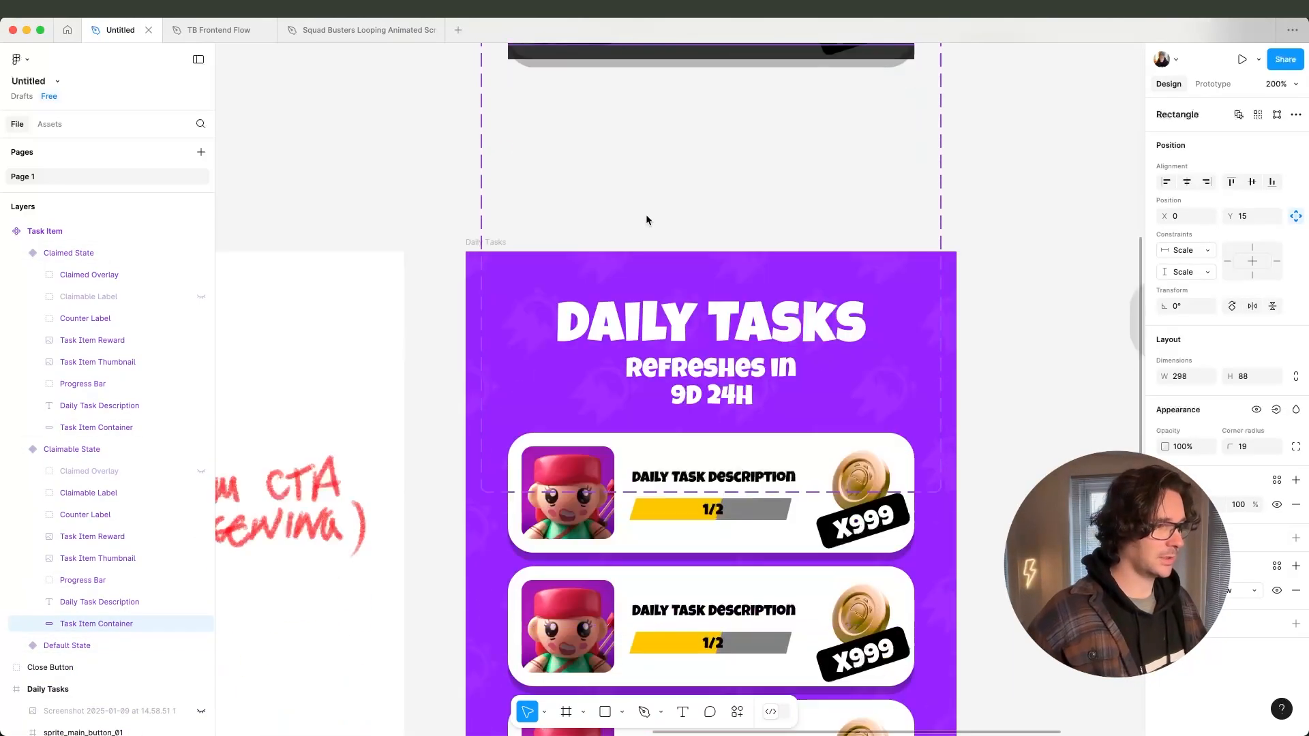
{"action": "scroll", "coordinate": [646, 220], "scroll_direction": "up", "scroll_amount": 8}
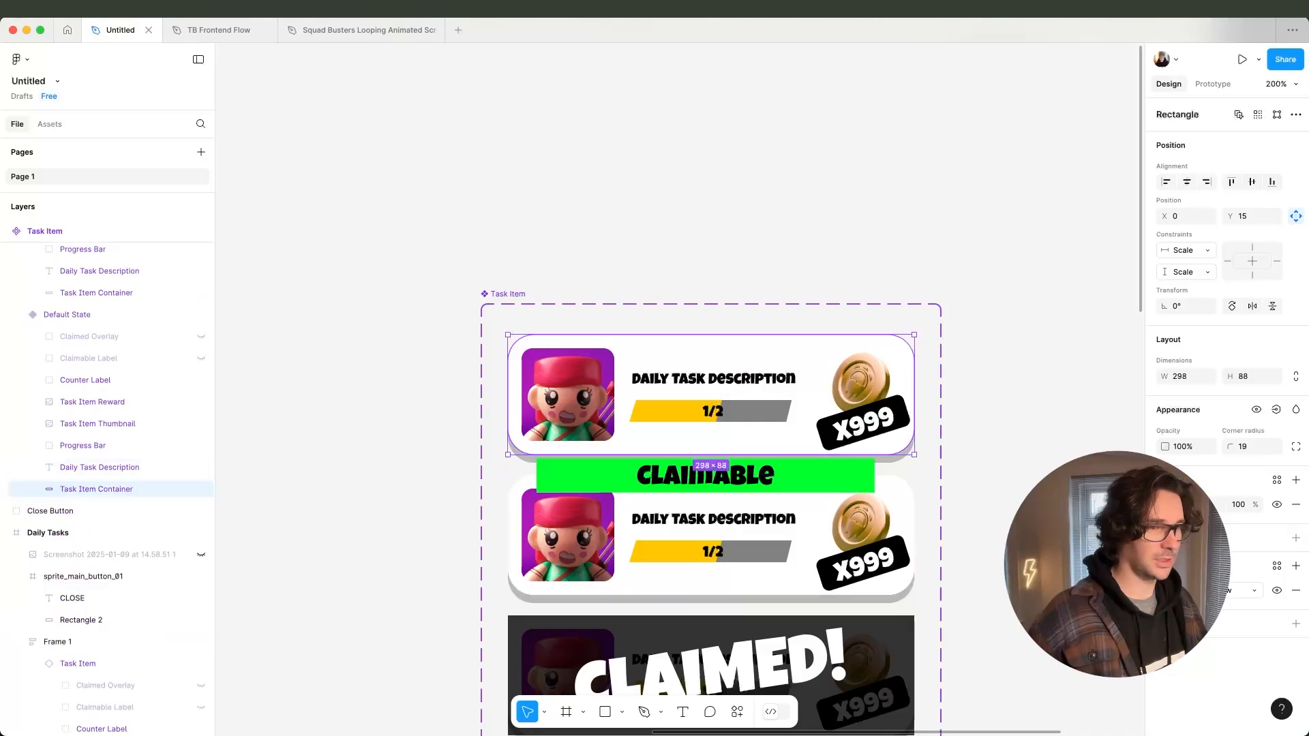
{"action": "left_click_drag", "start_coordinate": [1229, 448], "coordinate": [1230, 451]}
{"action": "left_click", "coordinate": [1043, 477]}
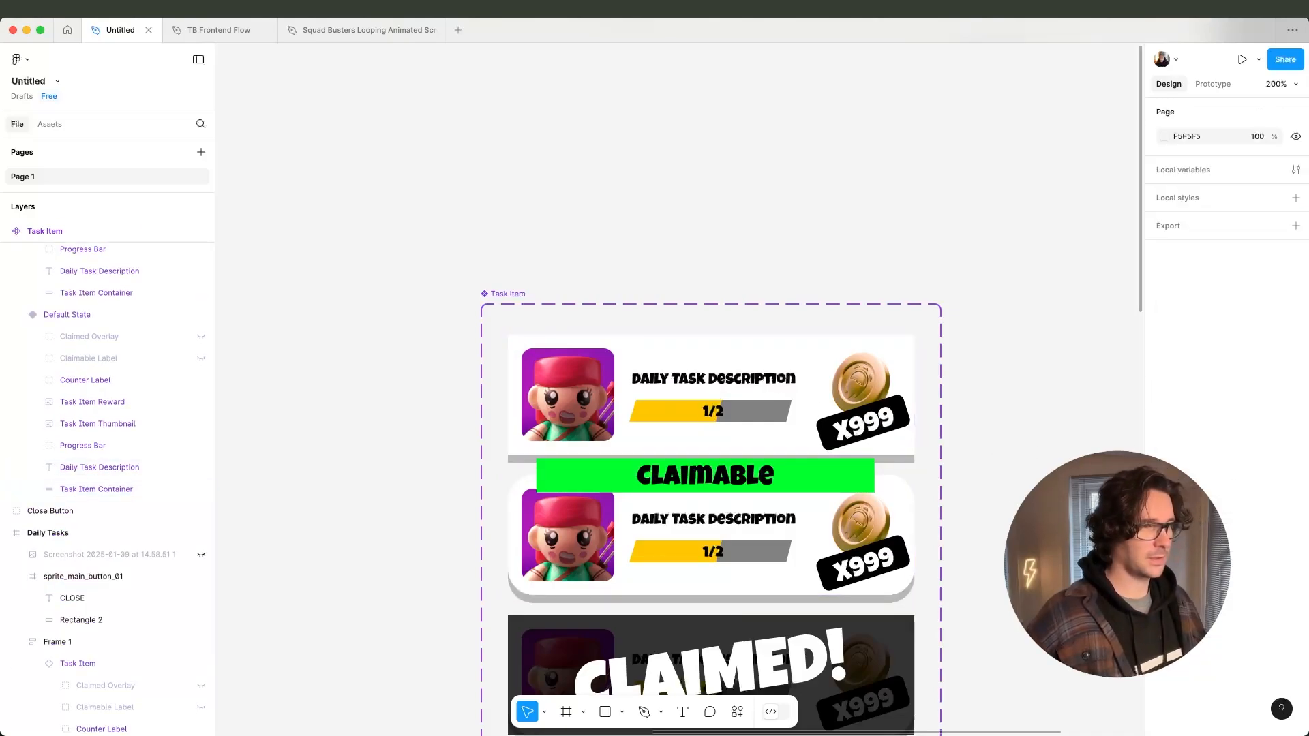
Set the corner radius of the Claimable State's Task Item Container to 0.
{"action": "left_click", "coordinate": [899, 493]}
{"action": "scroll", "coordinate": [857, 553], "scroll_direction": "down", "scroll_amount": 2}
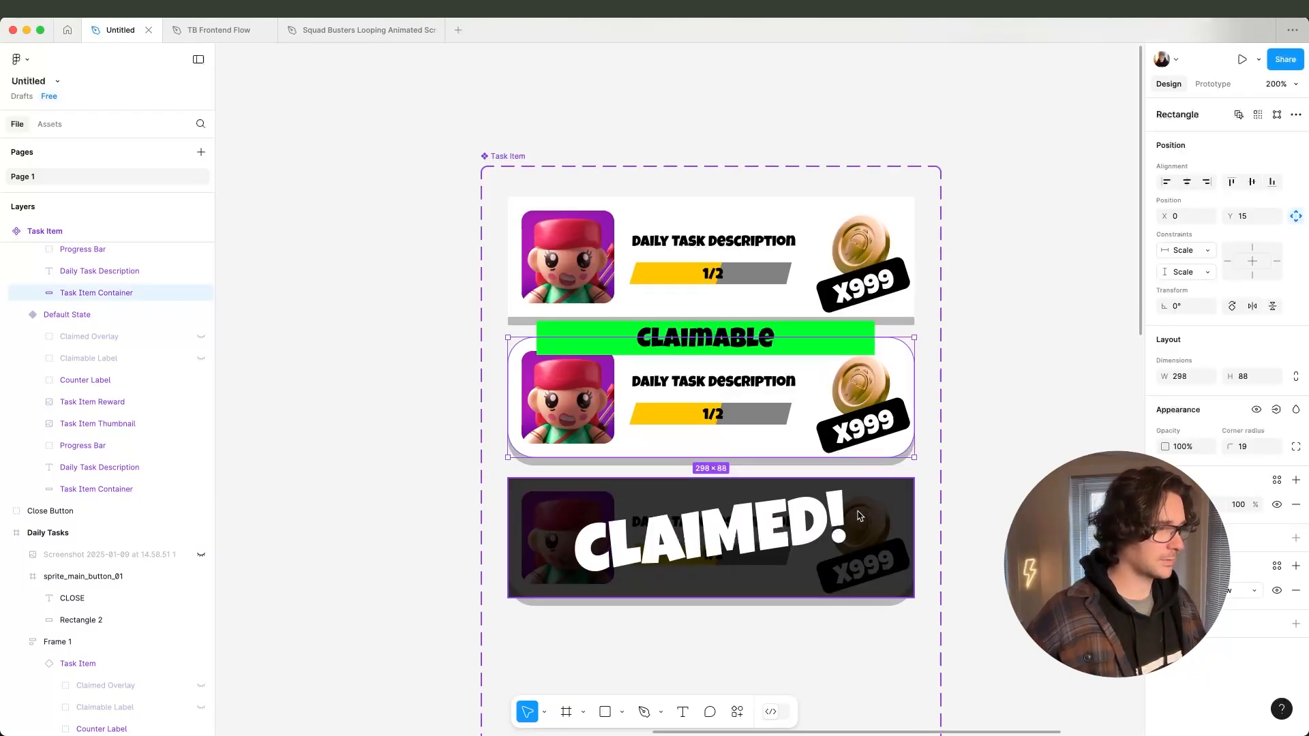
{"action": "left_click_drag", "start_coordinate": [1230, 447], "coordinate": [774, 462]}
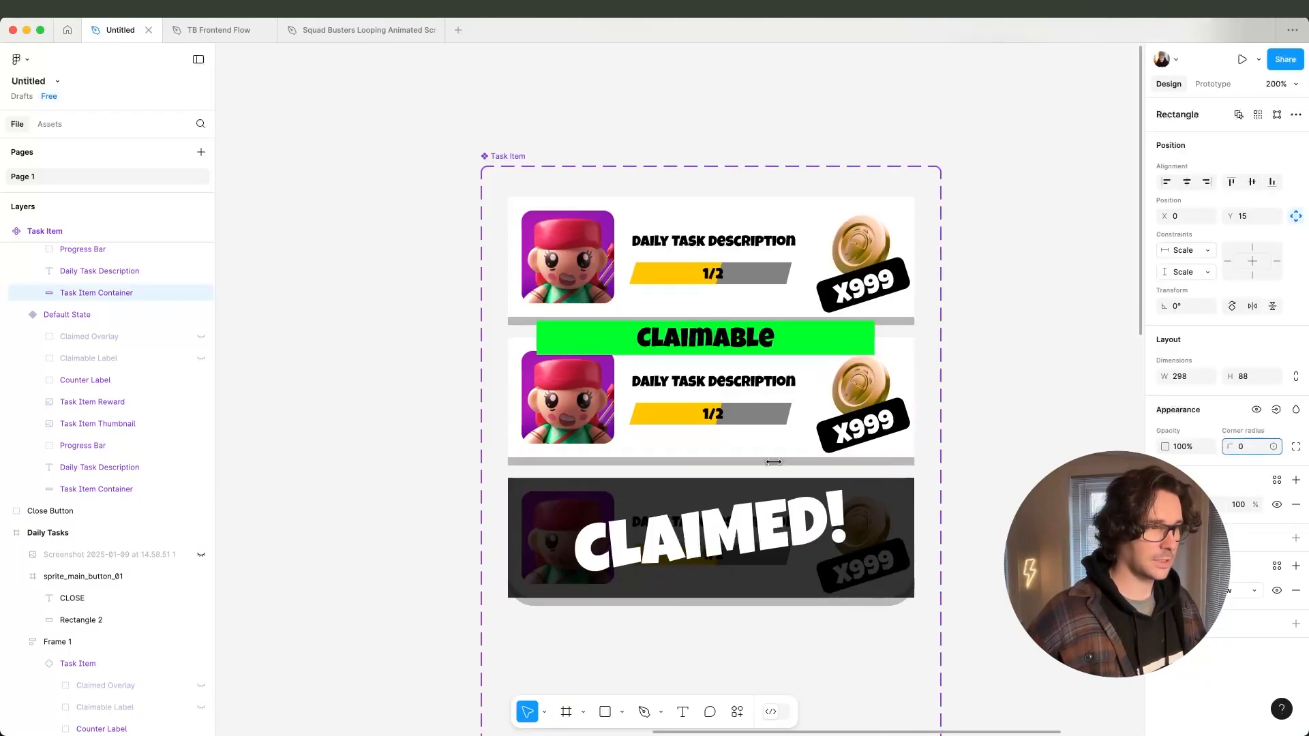
Set the corner radius of the Claimed State's Task Item Container, beneath the overlay, to 0.
{"action": "left_click", "coordinate": [536, 512]}
{"action": "scroll", "coordinate": [111, 352], "scroll_direction": "up", "scroll_amount": 2}
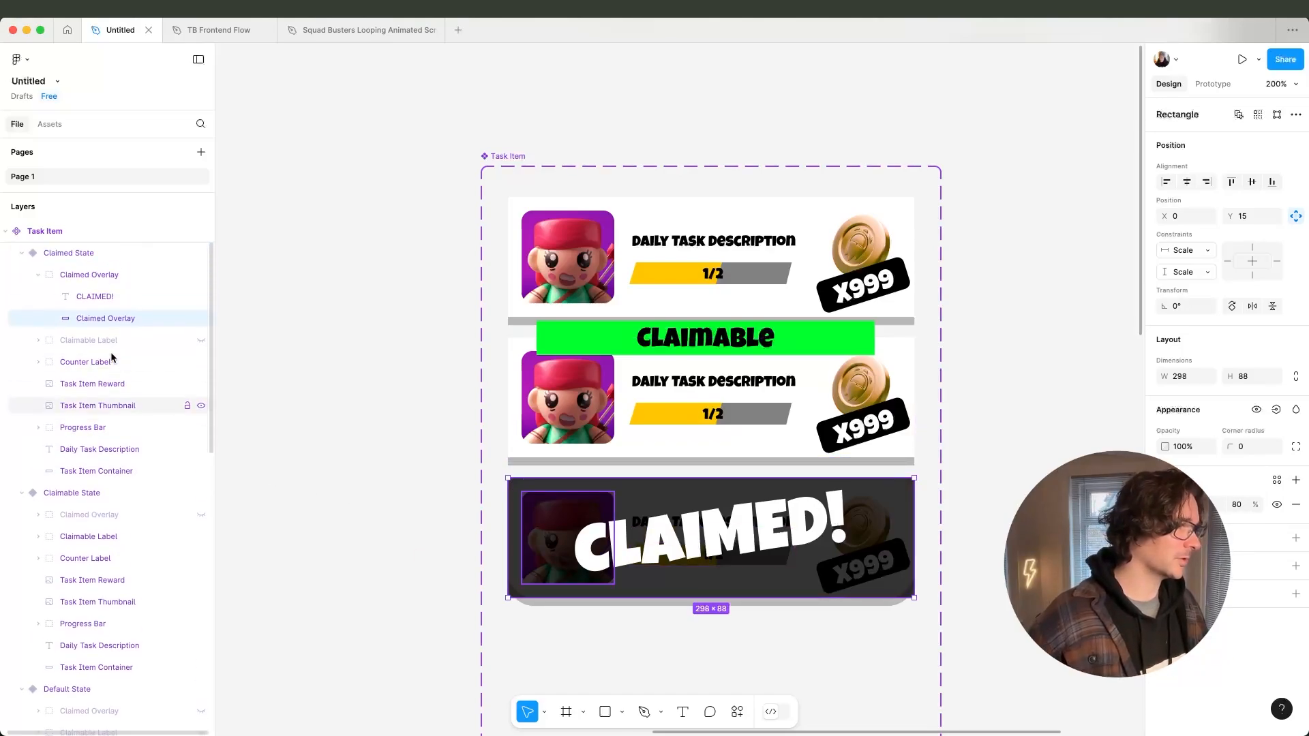
{"action": "left_click", "coordinate": [40, 273]}
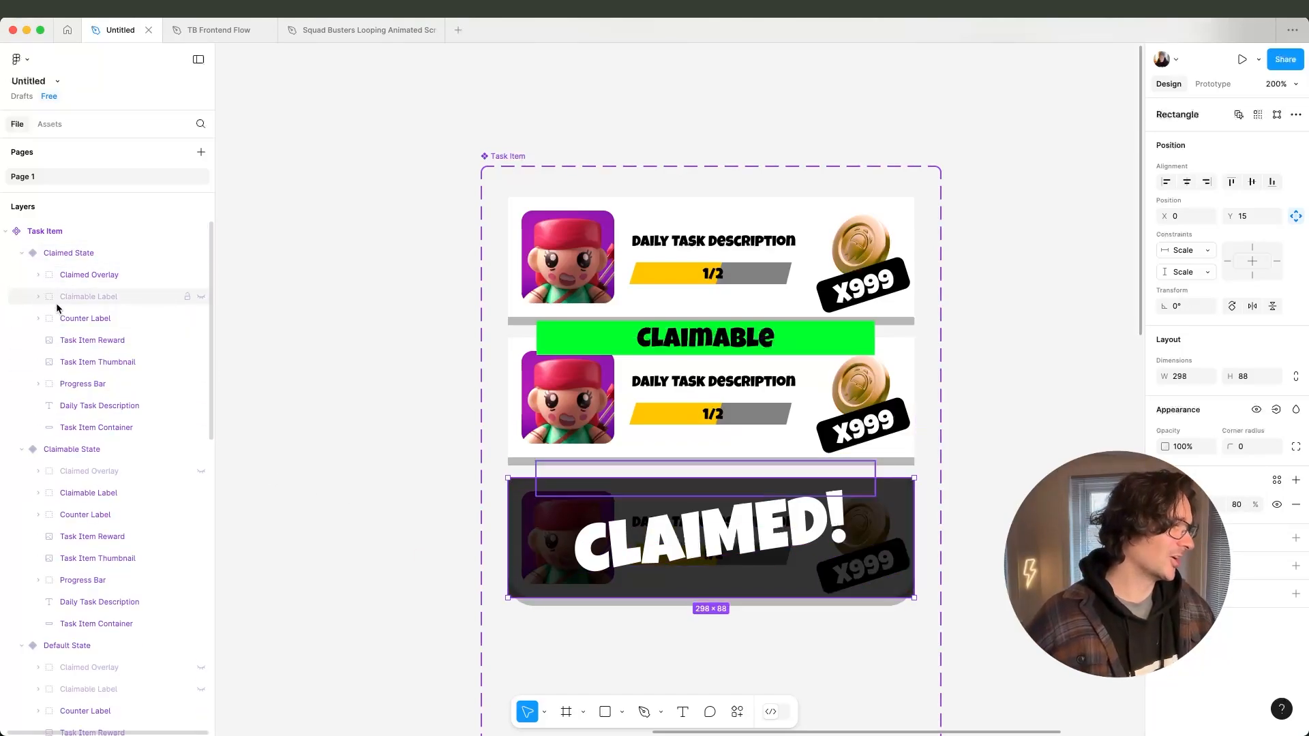
{"action": "left_click", "coordinate": [102, 428]}
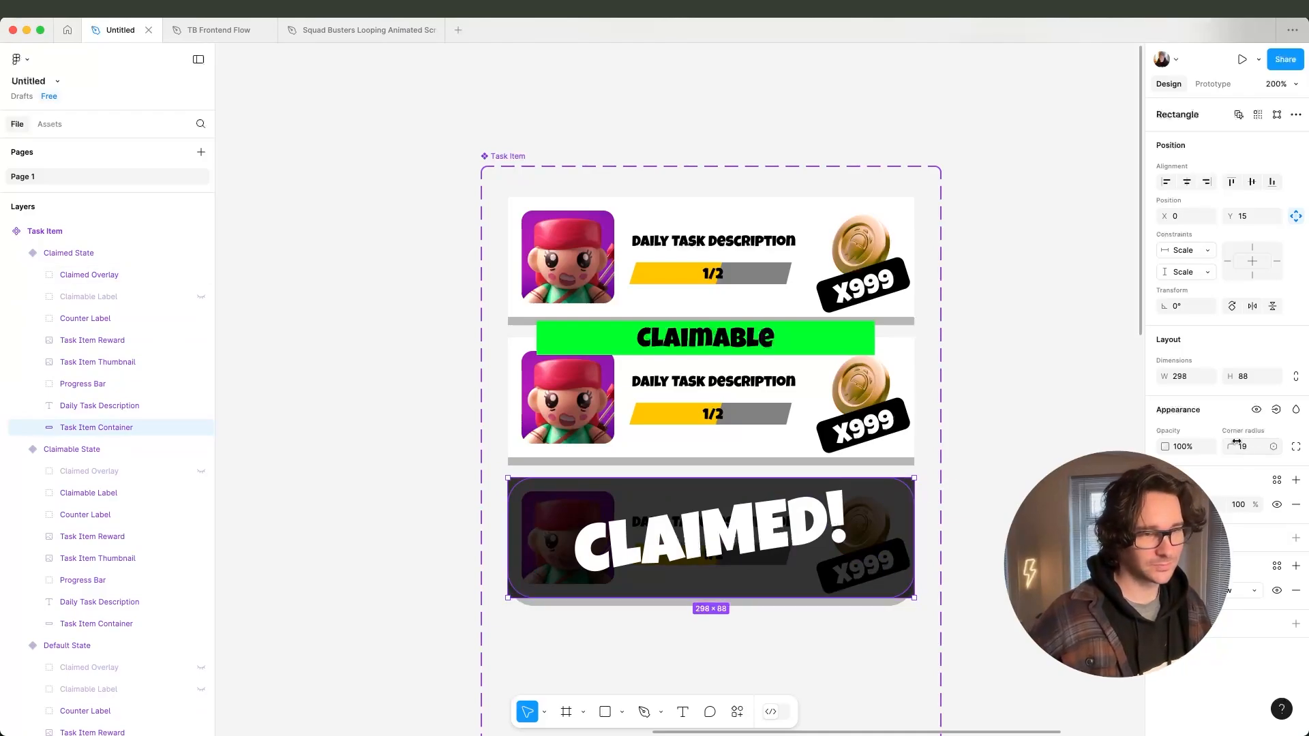
{"action": "left_click_drag", "start_coordinate": [1226, 447], "coordinate": [721, 488]}
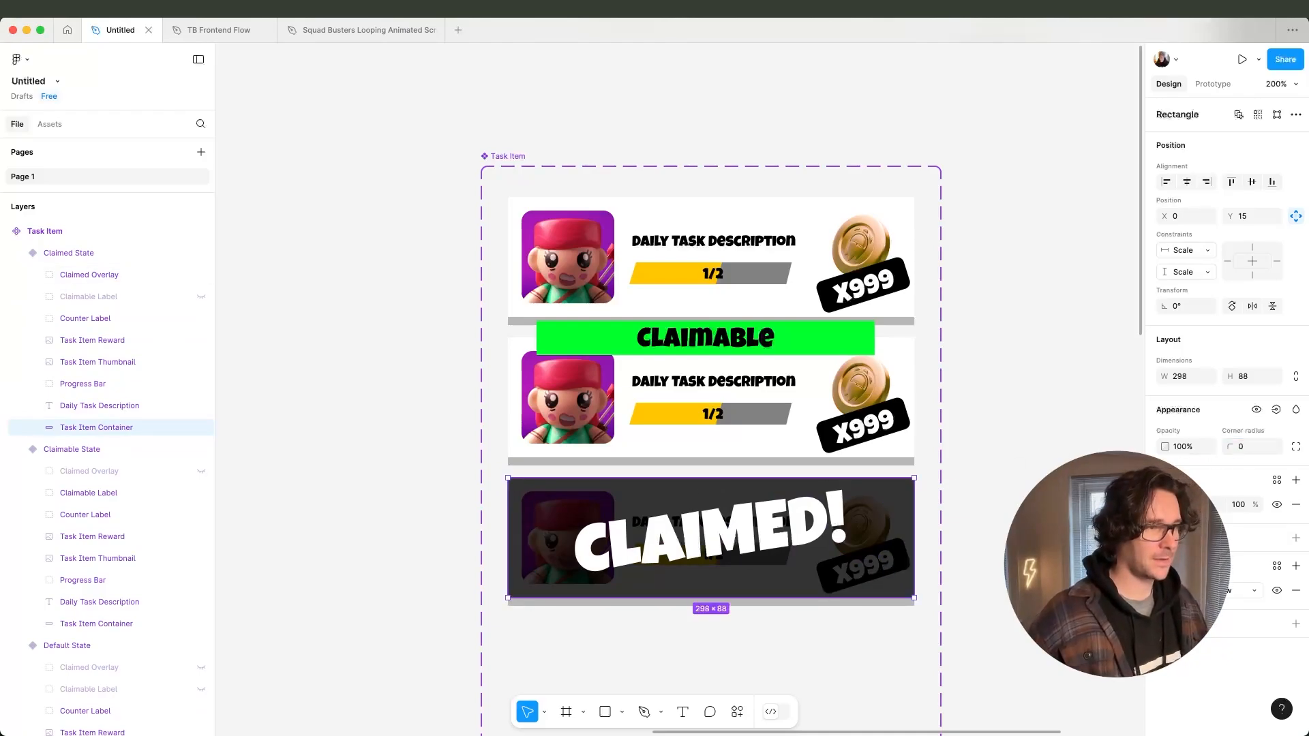
{"action": "left_click", "coordinate": [1002, 481]}
Reposition the task list frame on the Daily Tasks screen to X 27, Y 118.
{"action": "left_click", "coordinate": [796, 526], "text": "super"}
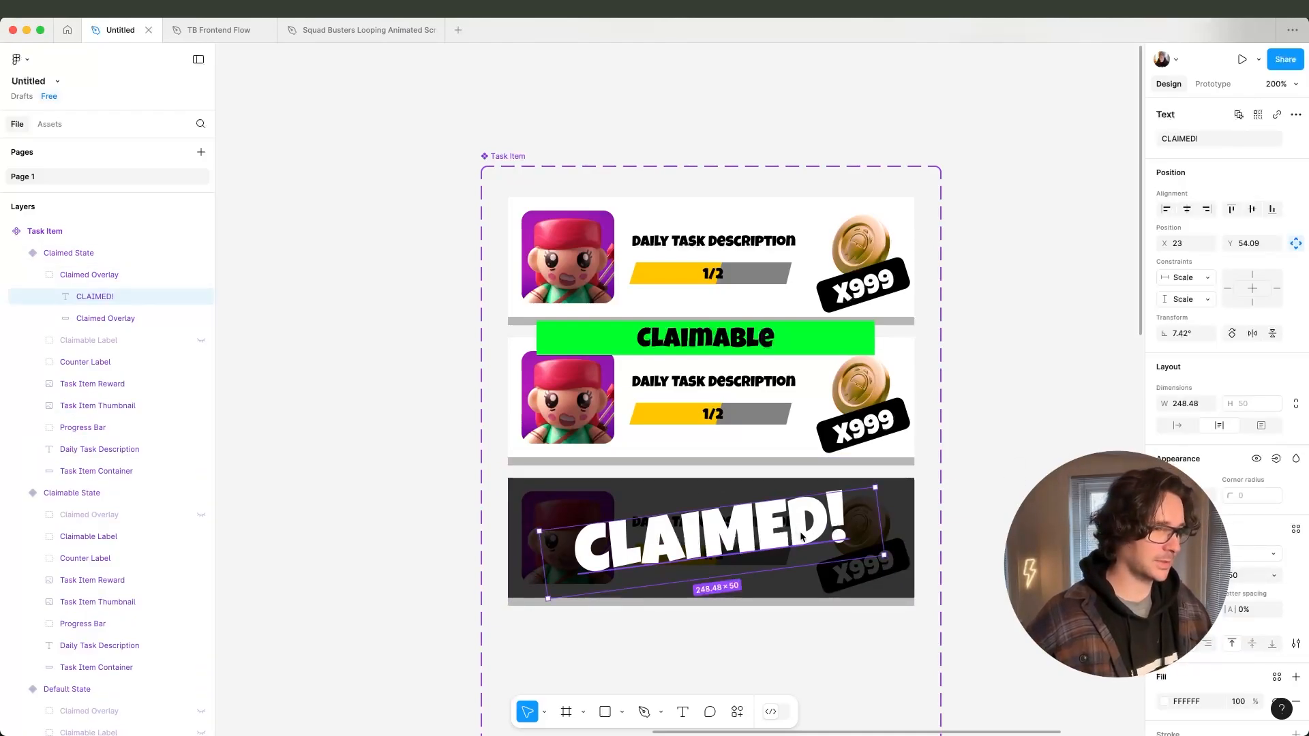
{"action": "scroll", "coordinate": [955, 515], "scroll_direction": "down", "scroll_amount": 10}
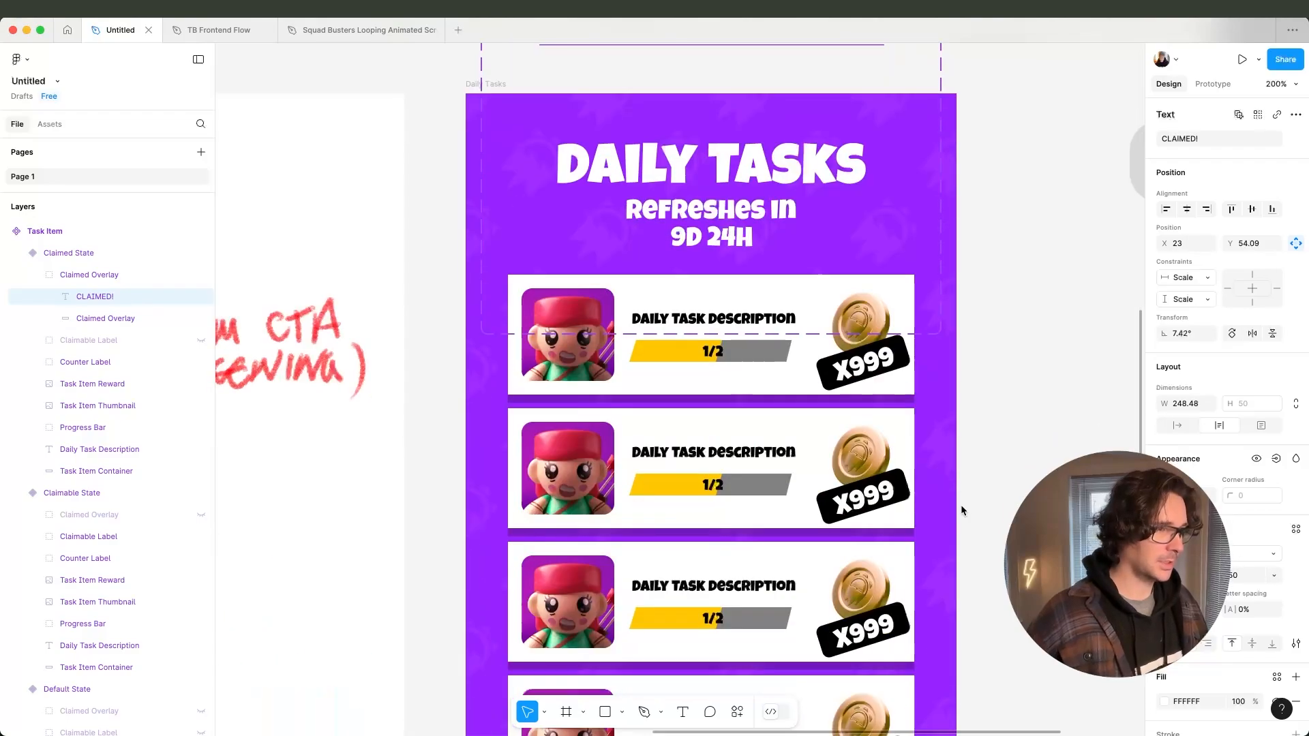
{"action": "left_click", "coordinate": [839, 369]}
{"action": "mouse_move", "coordinate": [839, 369]}
{"action": "left_mouse_down"}
{"action": "mouse_move", "coordinate": [837, 430]}
{"action": "mouse_move", "coordinate": [841, 376]}
{"action": "left_mouse_up"}
{"action": "scroll", "coordinate": [839, 369], "scroll_direction": "up", "scroll_amount": 10}
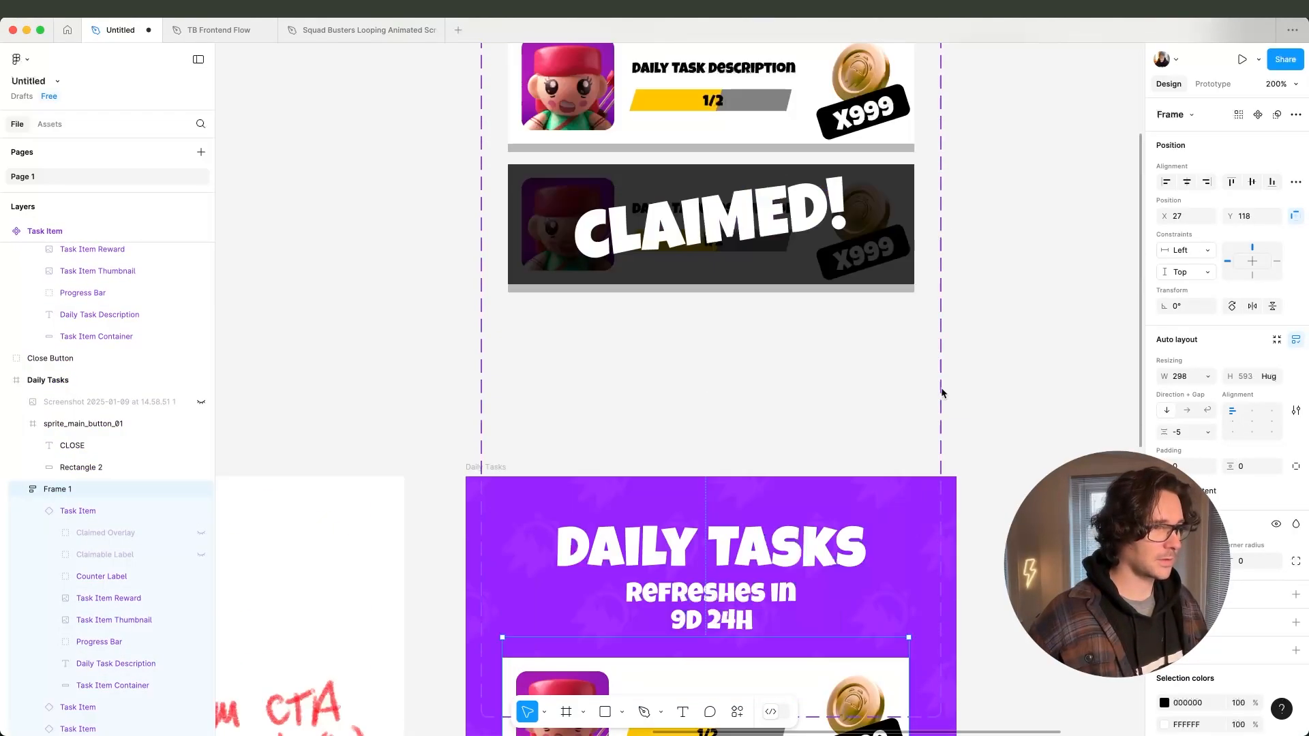
Move the Task Item component frame up to Y -881 and shorten its height to 341.
{"action": "left_click", "coordinate": [508, 171]}
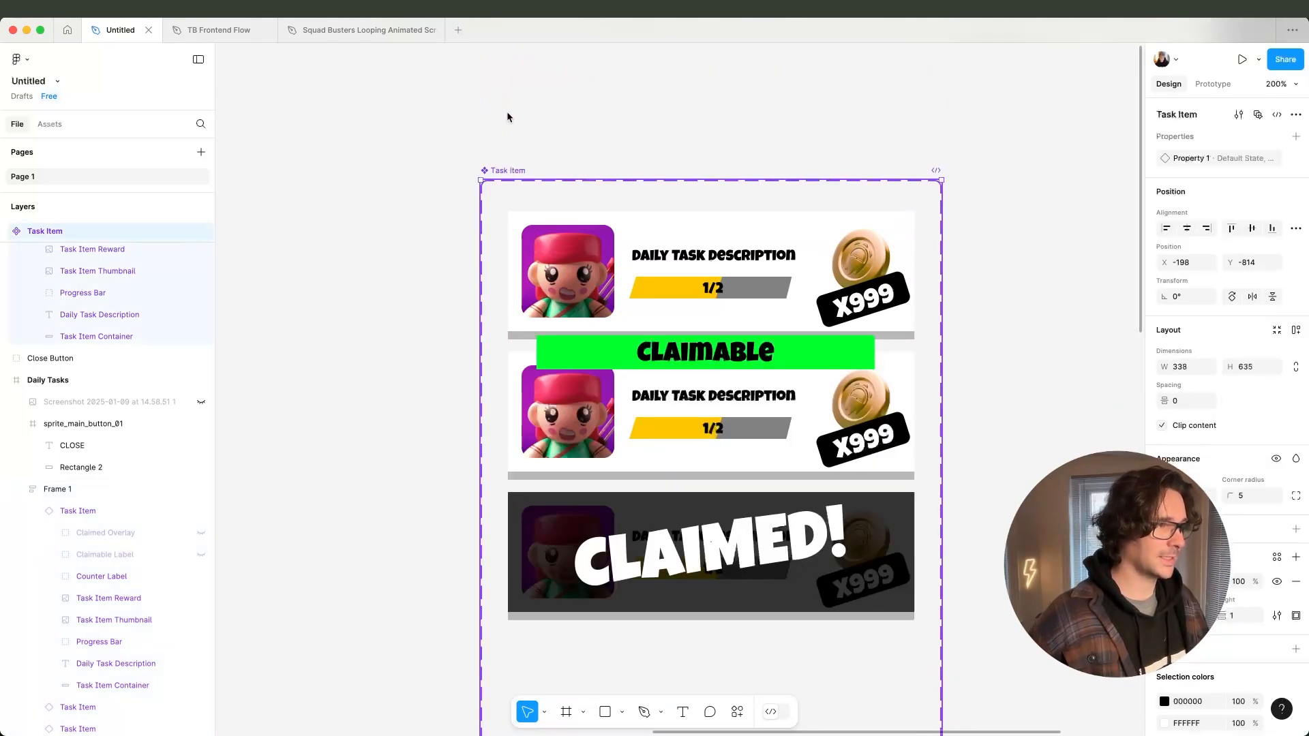
{"action": "scroll", "coordinate": [678, 647], "scroll_direction": "down", "scroll_amount": 6}
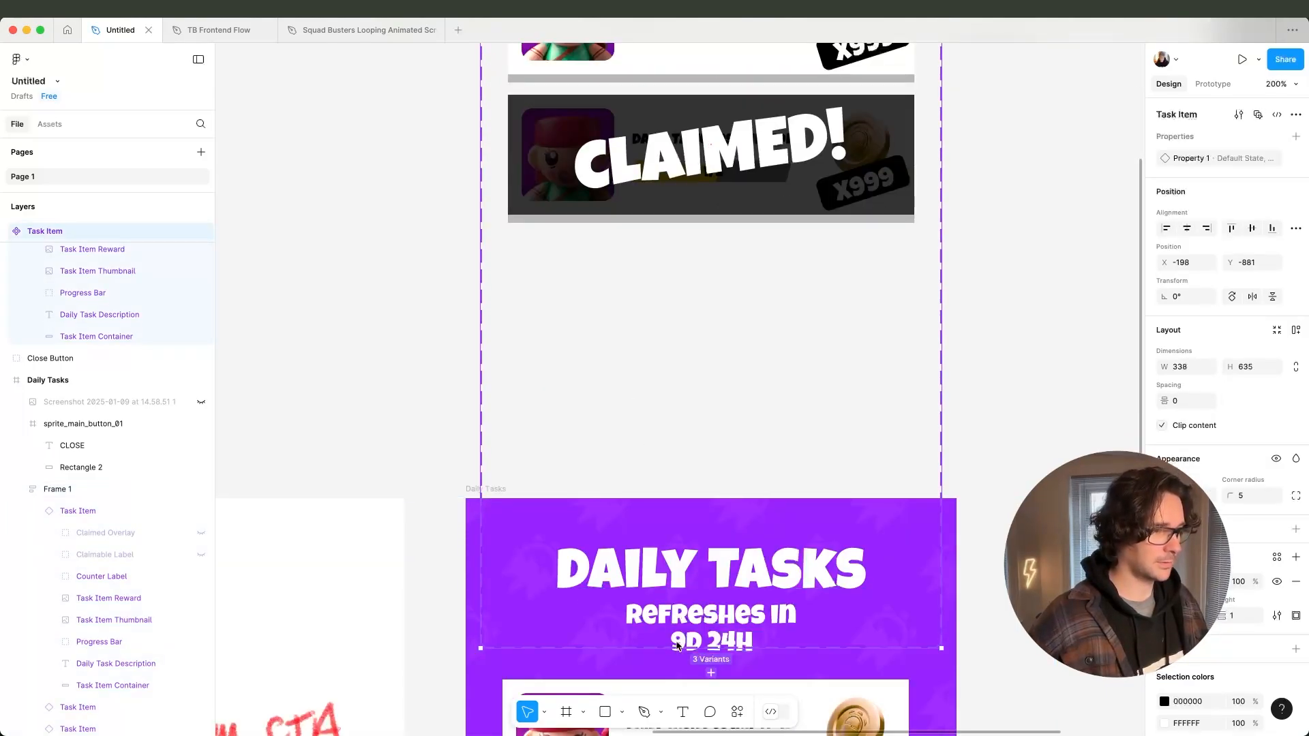
{"action": "left_click_drag", "start_coordinate": [678, 647], "coordinate": [710, 248]}
{"action": "scroll", "coordinate": [778, 407], "scroll_direction": "down", "scroll_amount": 6}
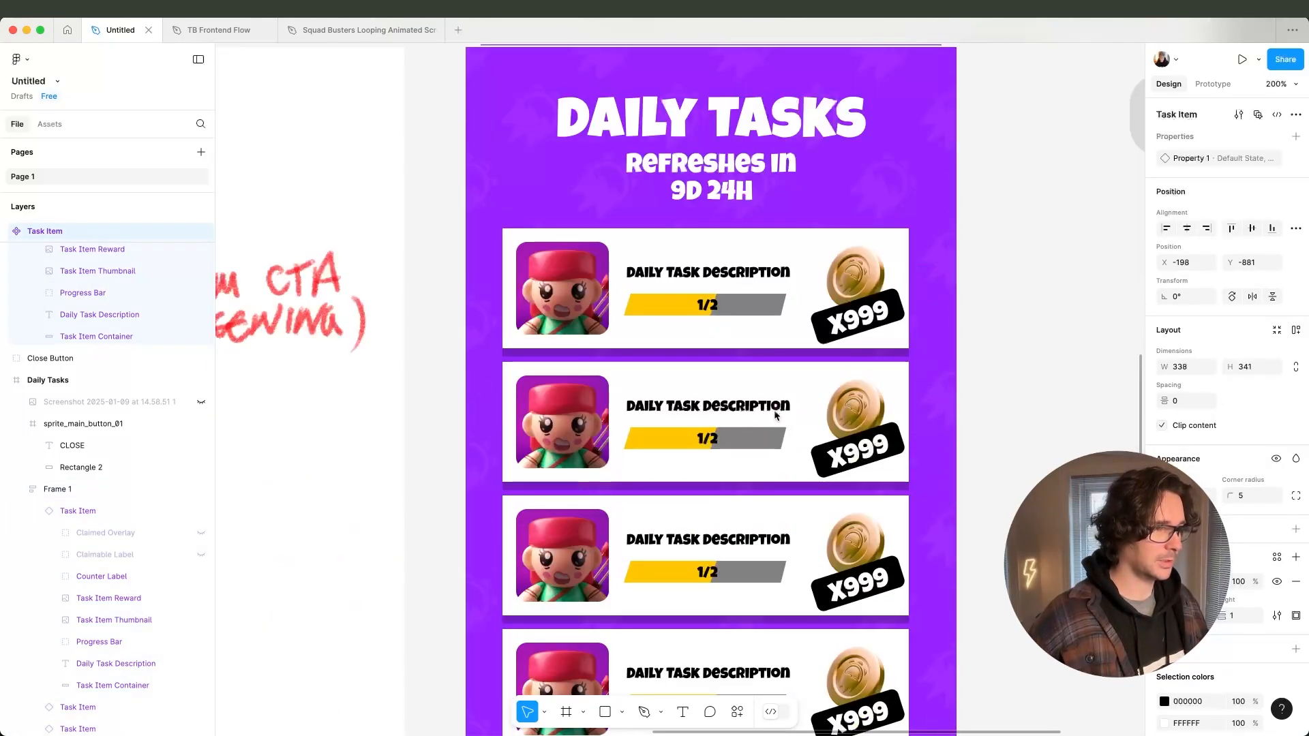
Switch the second Task Item in the Daily Tasks list to the Claimable State variant.
{"action": "left_click", "coordinate": [776, 415]}
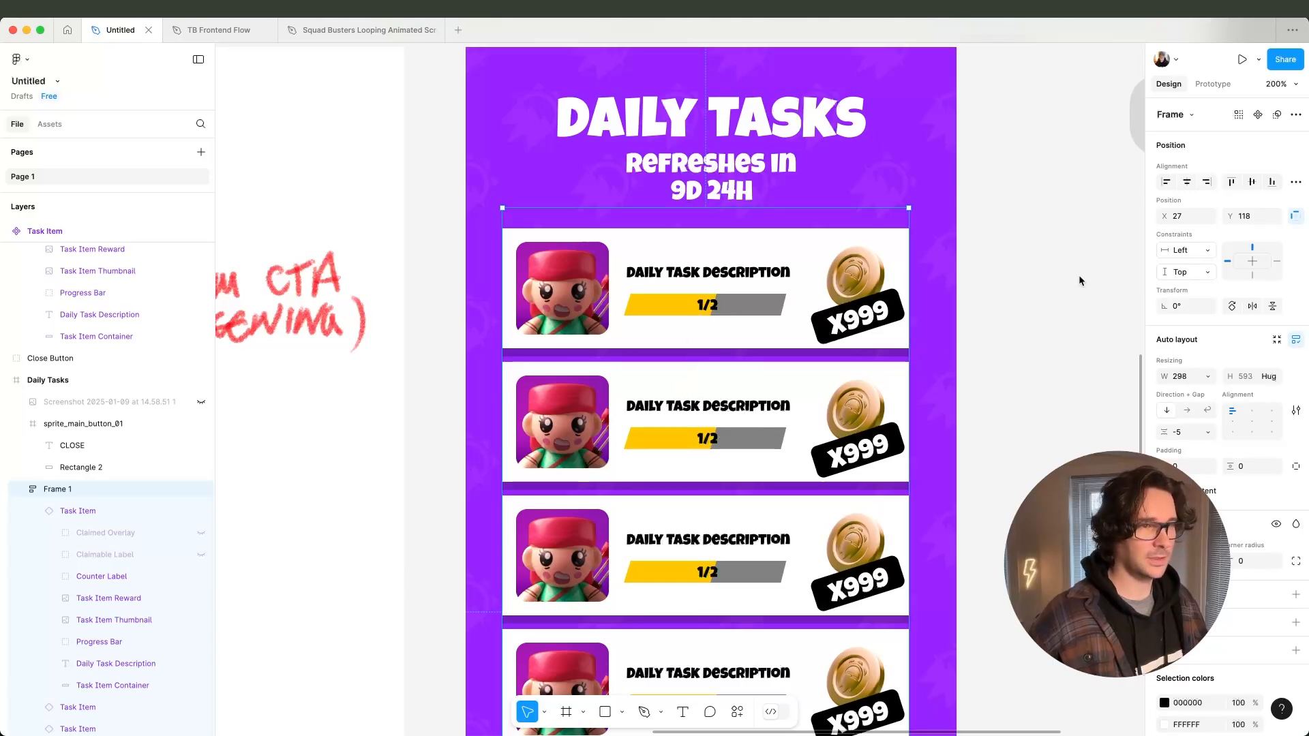
{"action": "scroll", "coordinate": [1081, 283], "scroll_direction": "down", "scroll_amount": 5}
{"action": "scroll", "coordinate": [780, 373], "scroll_direction": "up", "scroll_amount": 5}
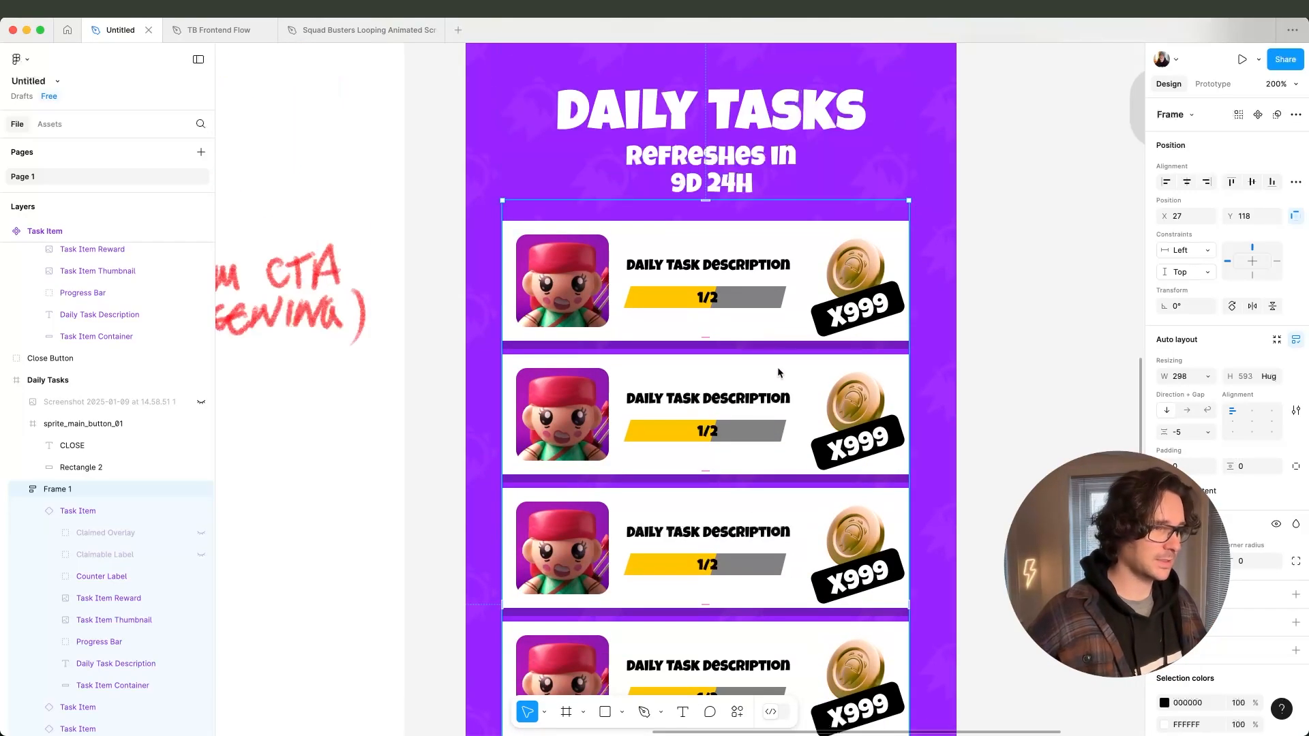
{"action": "left_click", "coordinate": [755, 419]}
{"action": "left_click", "coordinate": [1252, 159]}
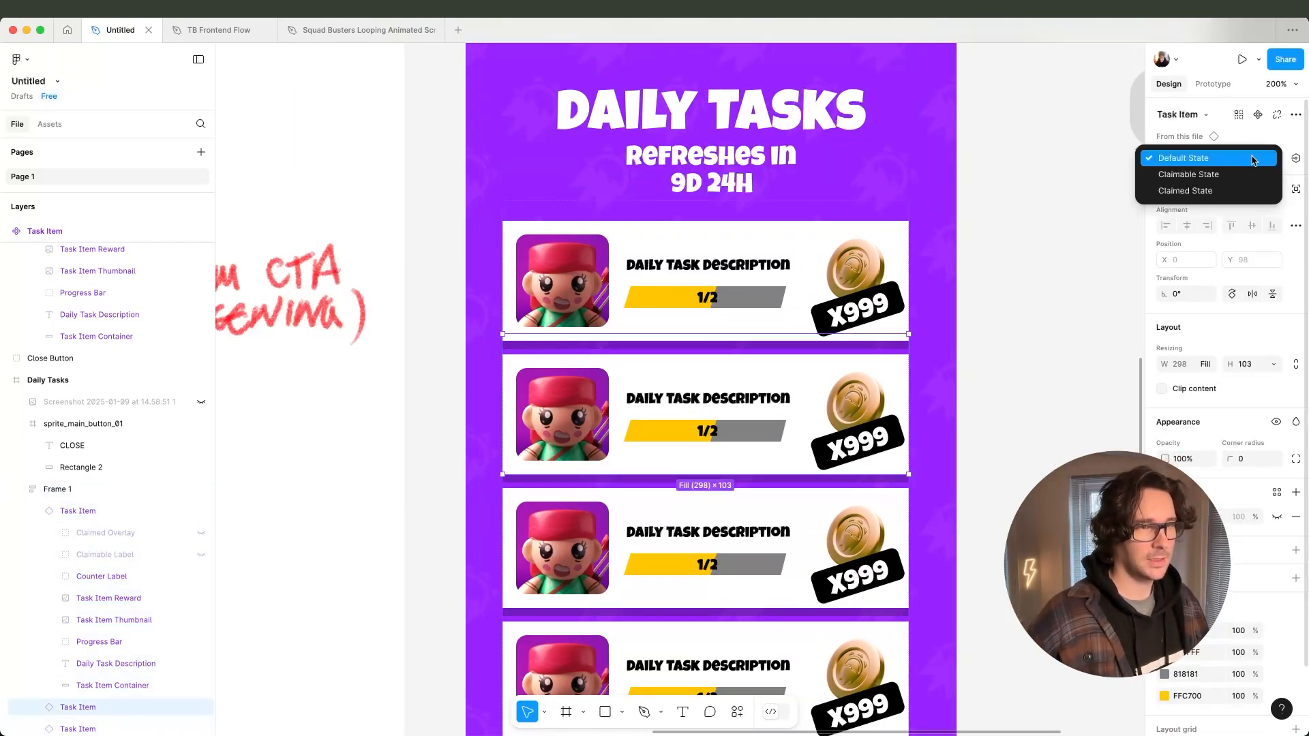
{"action": "left_click", "coordinate": [1211, 175]}
Switch the third Task Item in the Daily Tasks list to the Claimable State variant.
{"action": "scroll", "coordinate": [974, 401], "scroll_direction": "down", "scroll_amount": 3}
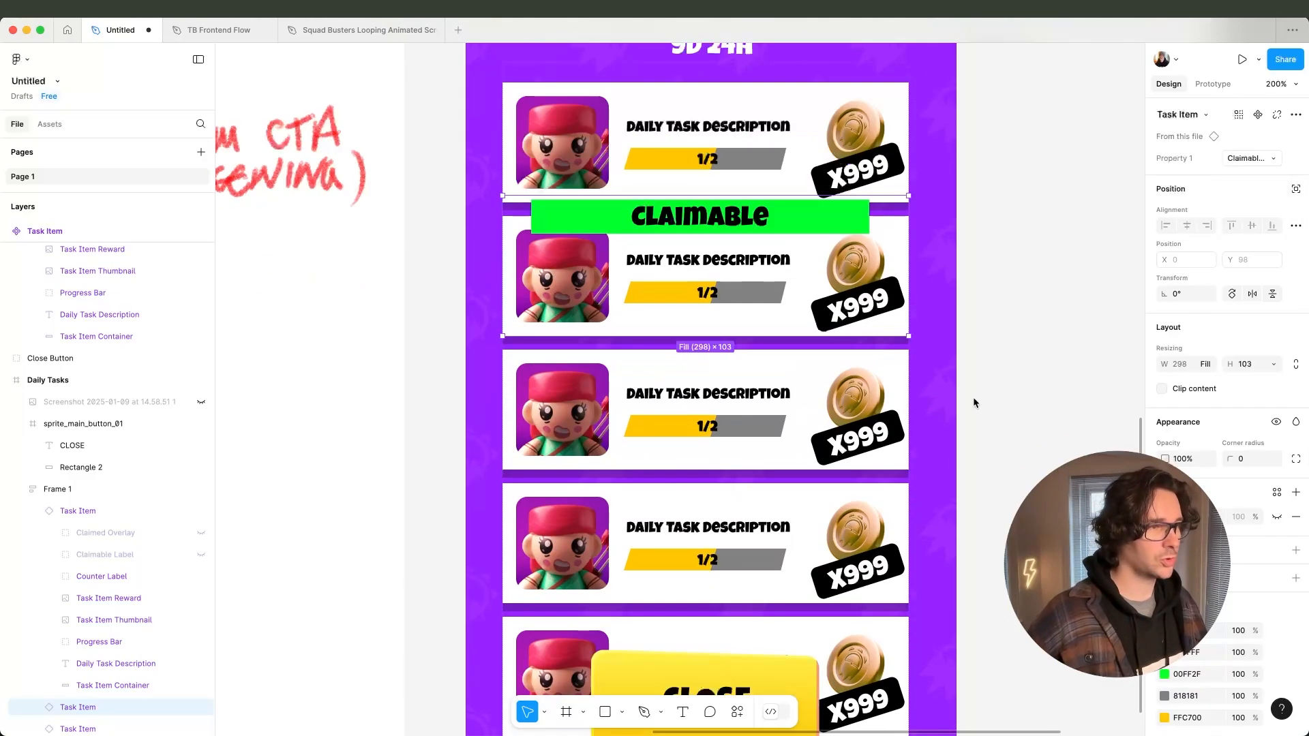
{"action": "left_click", "coordinate": [738, 419]}
{"action": "left_click", "coordinate": [1252, 158]}
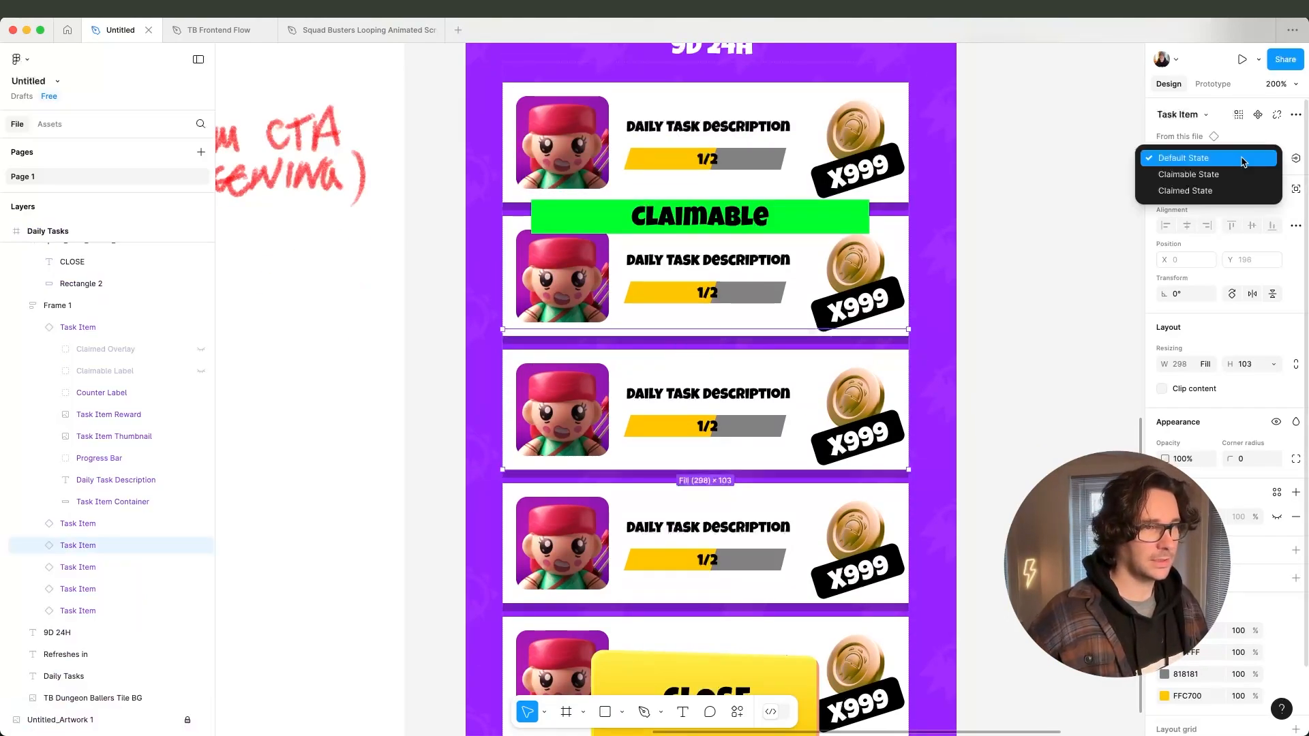
{"action": "left_click", "coordinate": [1212, 175]}
Select the last three Task Items in the list together and switch them to the Claimed State variant.
{"action": "scroll", "coordinate": [926, 369], "scroll_direction": "down", "scroll_amount": 2}
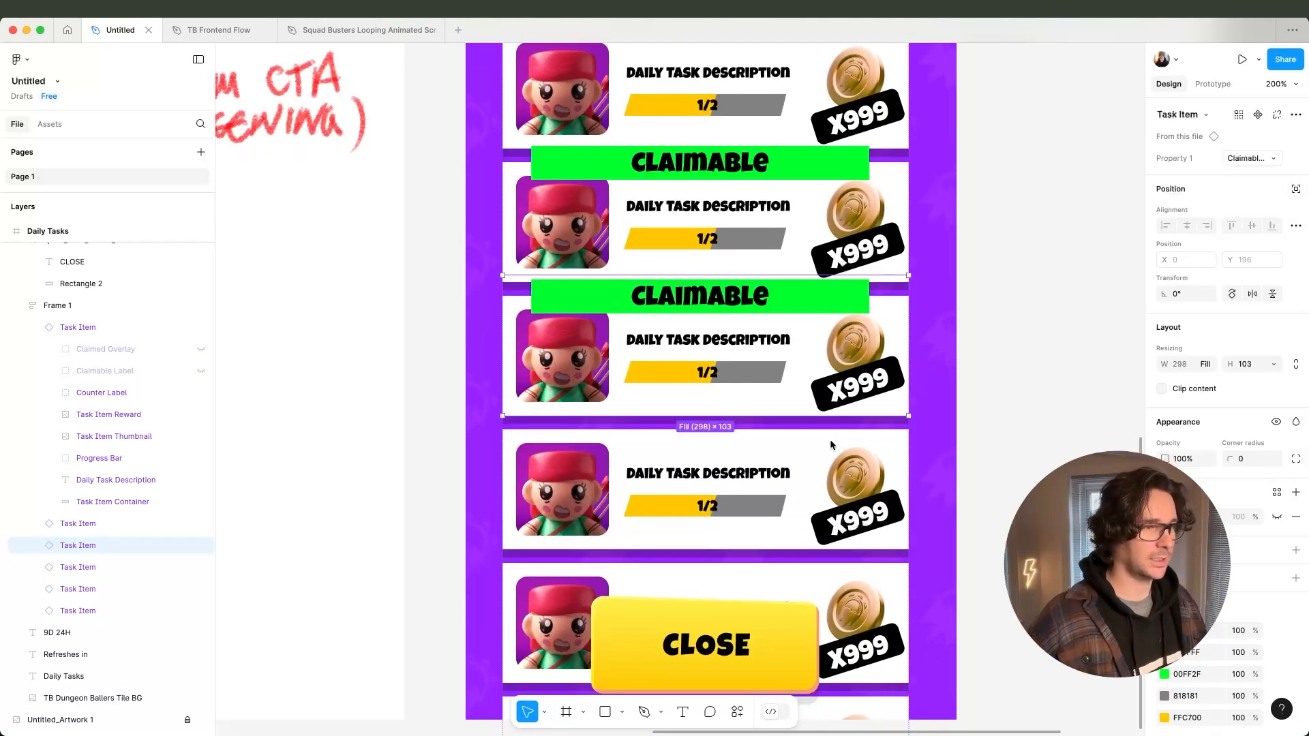
{"action": "left_click", "coordinate": [761, 490]}
{"action": "left_click", "coordinate": [869, 600], "text": "shift"}
{"action": "scroll", "coordinate": [873, 573], "scroll_direction": "down", "scroll_amount": 4}
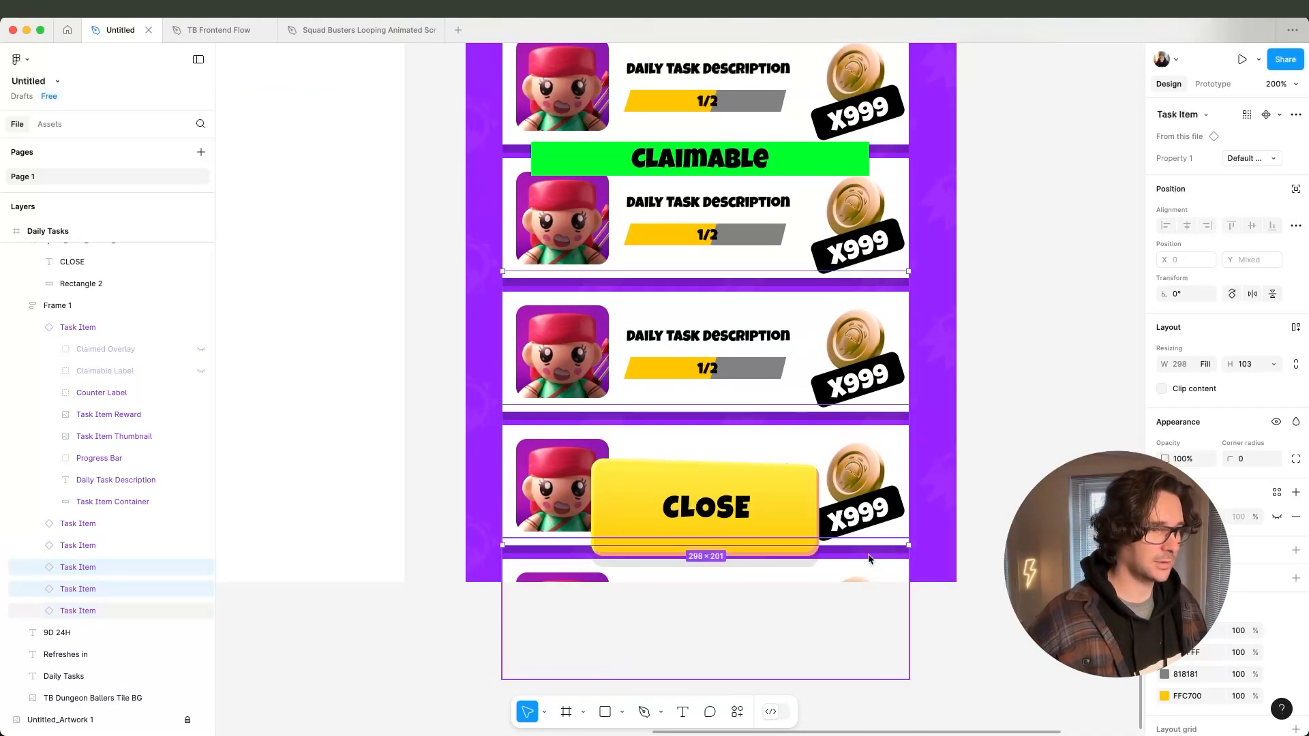
{"action": "left_click", "coordinate": [872, 576], "text": "shift"}
{"action": "left_click", "coordinate": [1252, 158]}
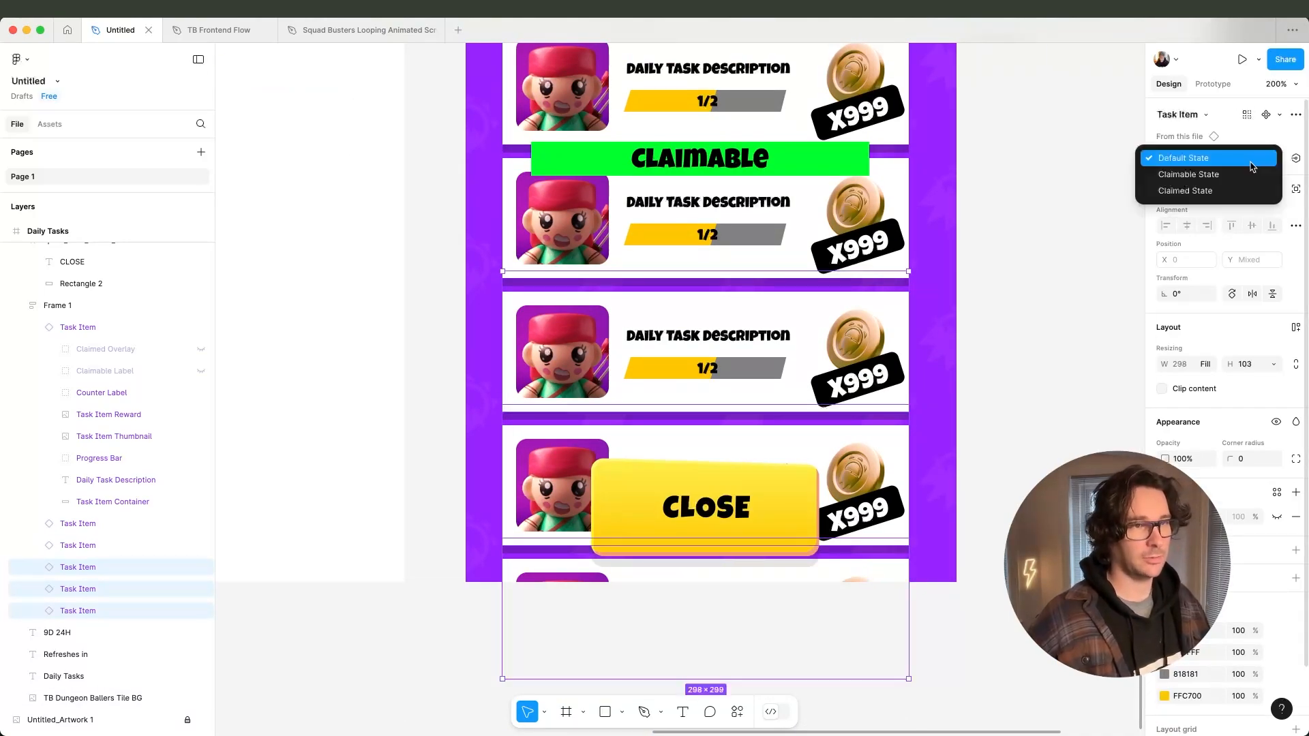
{"action": "left_click", "coordinate": [1222, 195]}
{"action": "left_click", "coordinate": [1061, 325]}
Increase the vertical gap between the Task Items in the list's auto layout to 9.
{"action": "scroll", "coordinate": [1062, 325], "scroll_direction": "up", "scroll_amount": 10}
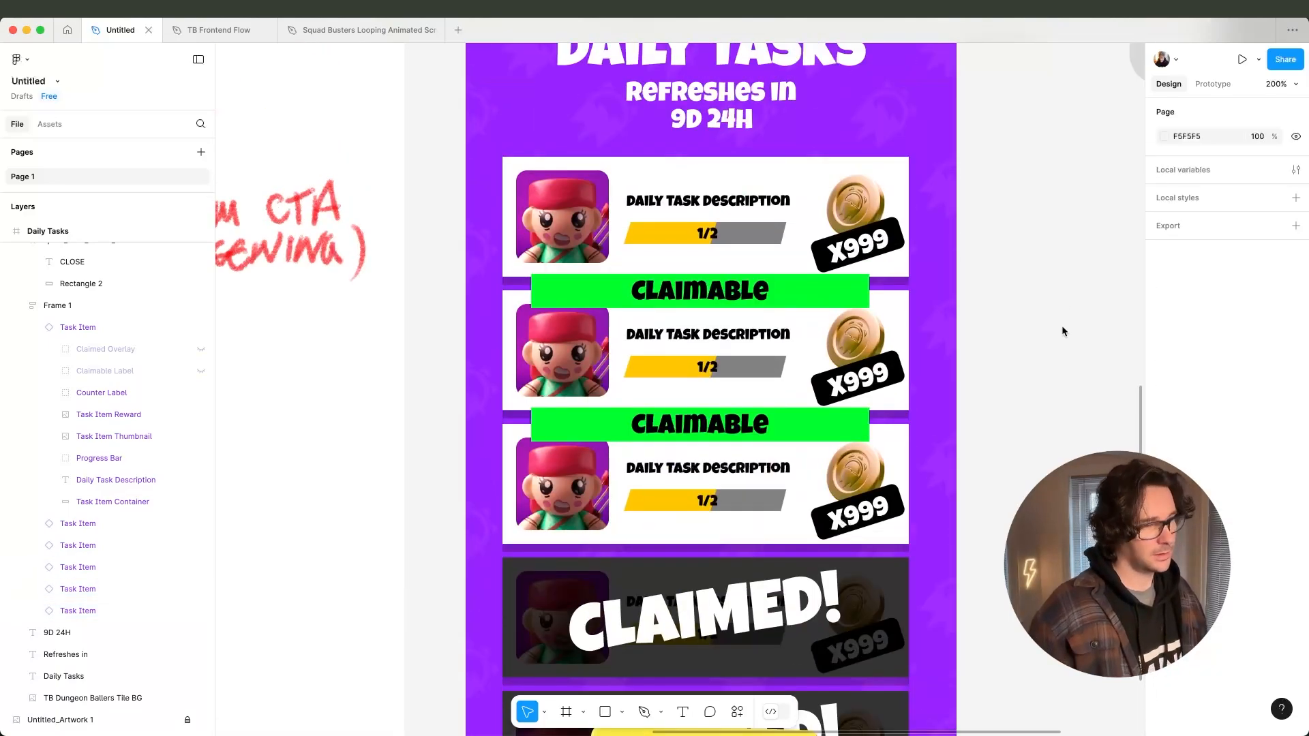
{"action": "scroll", "coordinate": [1058, 325], "scroll_direction": "down", "scroll_amount": 2}
{"action": "key", "text": "shift+0"}
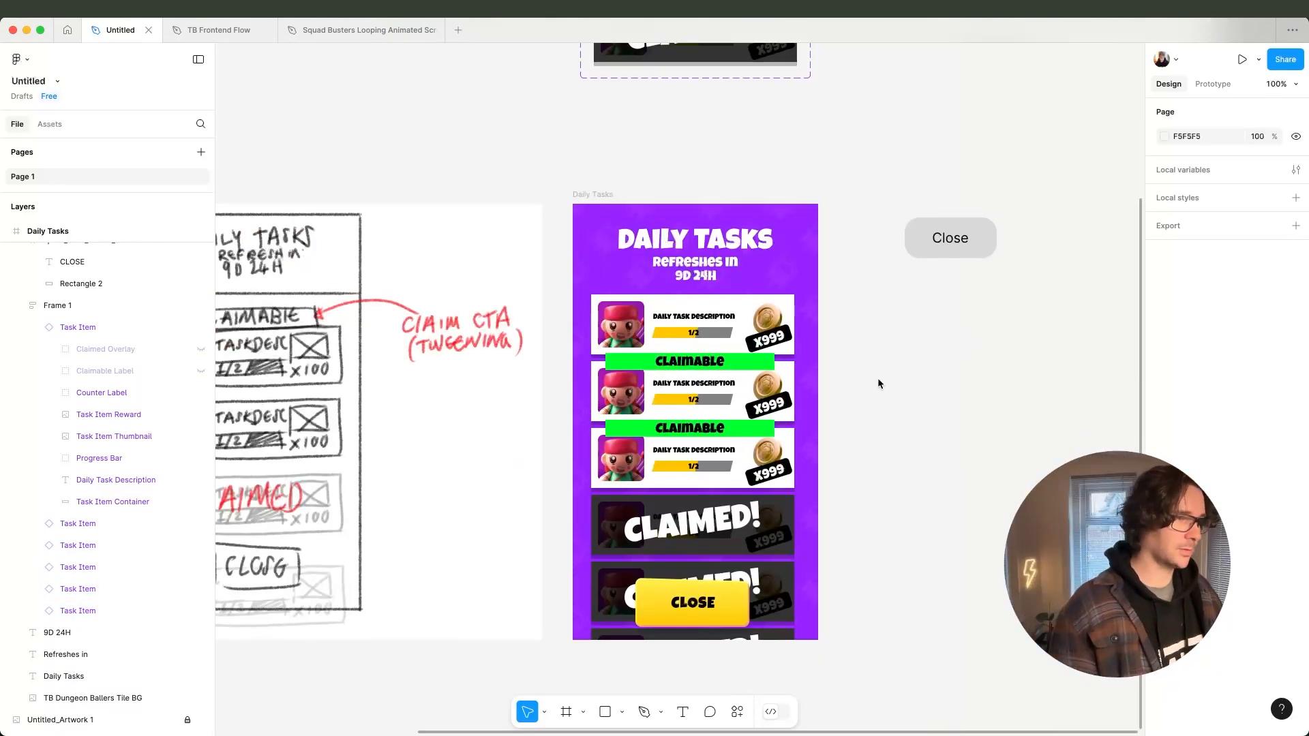
{"action": "left_click", "coordinate": [695, 332]}
{"action": "left_click_drag", "start_coordinate": [1166, 432], "coordinate": [1183, 432]}
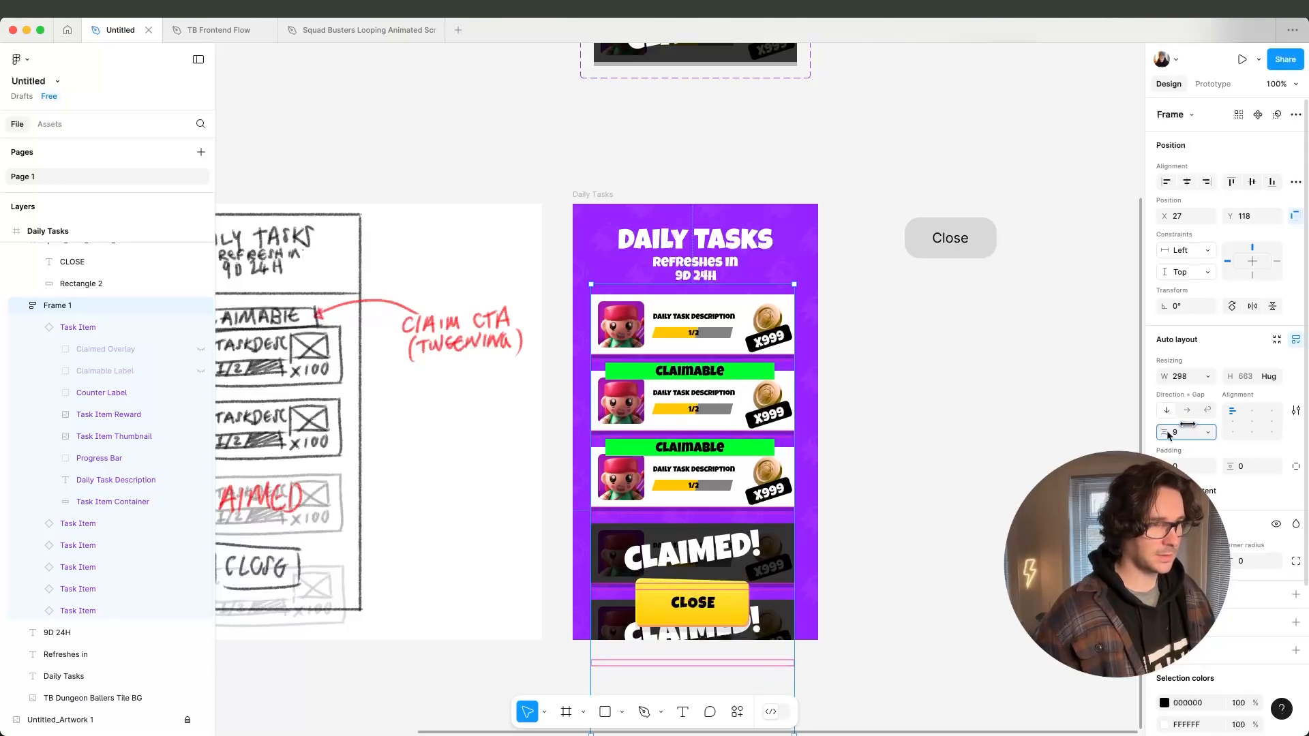
{"action": "left_click", "coordinate": [884, 463]}
{"action": "scroll", "coordinate": [934, 451], "scroll_direction": "down", "scroll_amount": 1}
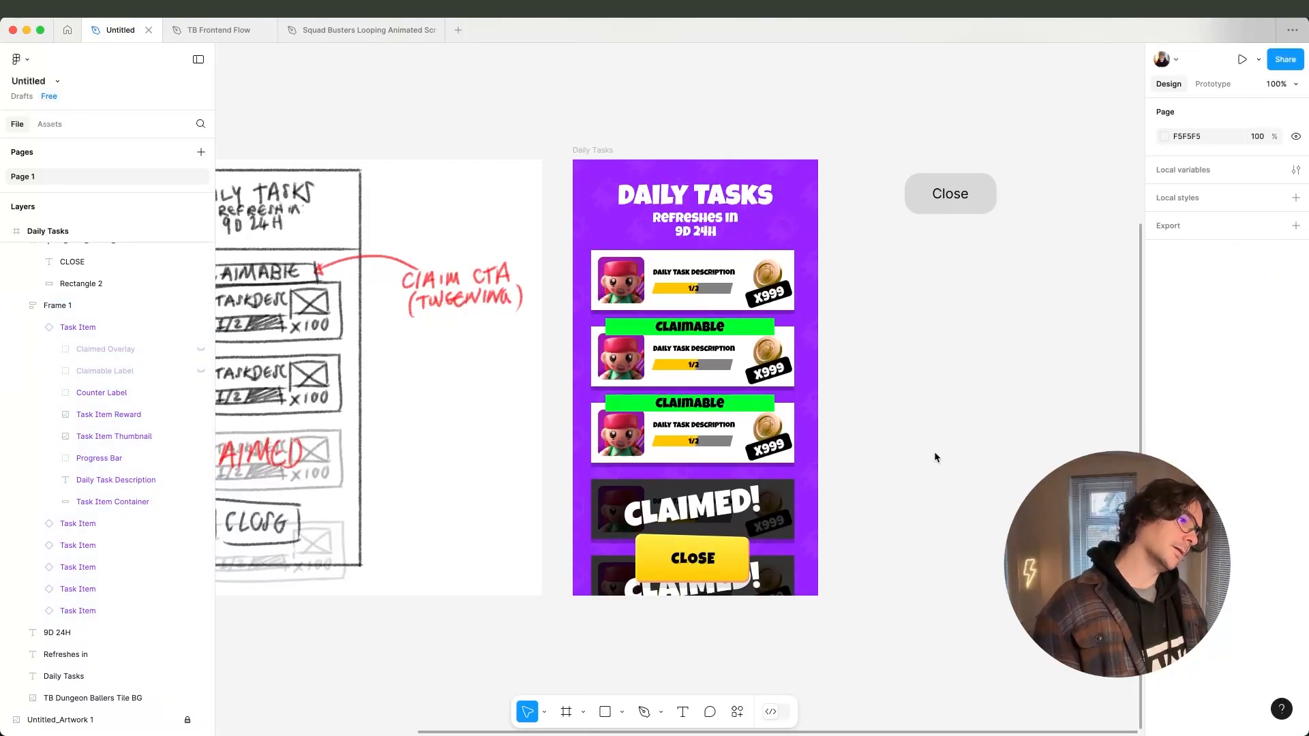
{"action": "scroll", "coordinate": [865, 420], "scroll_direction": "up", "scroll_amount": 5}
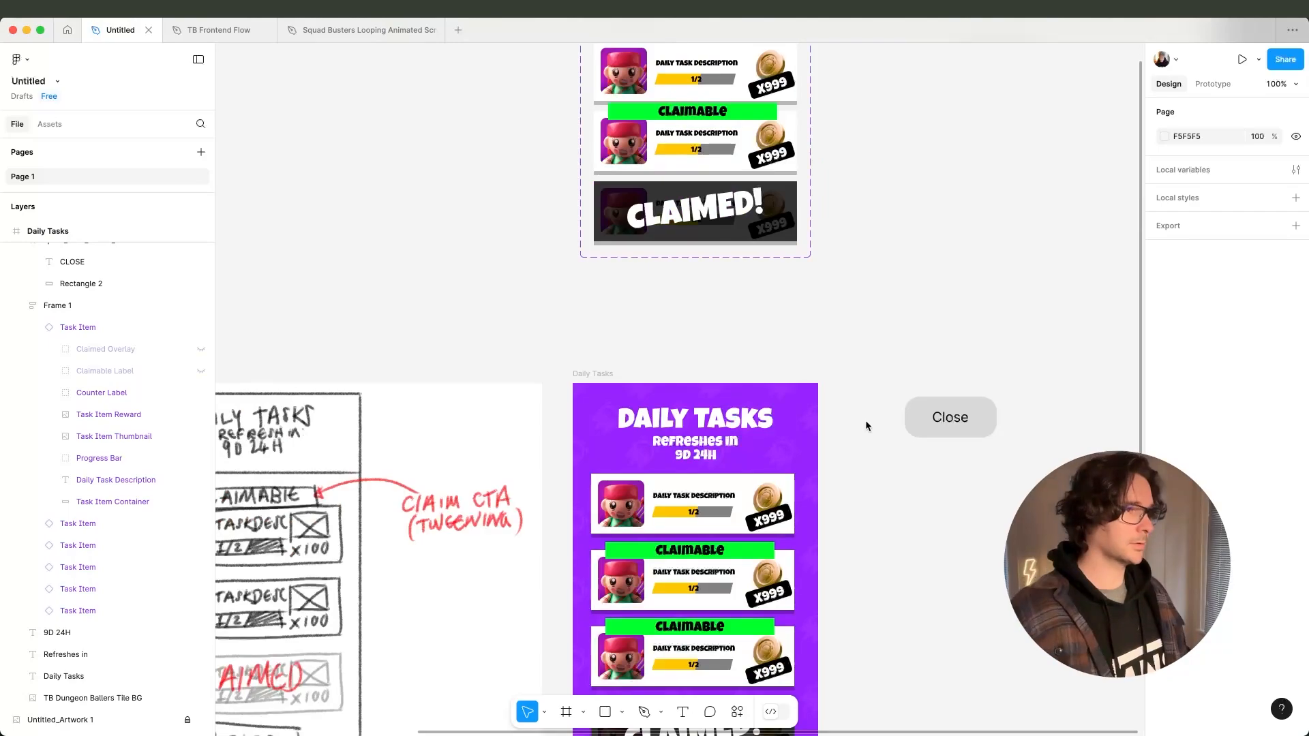
{"action": "left_click", "coordinate": [761, 235]}
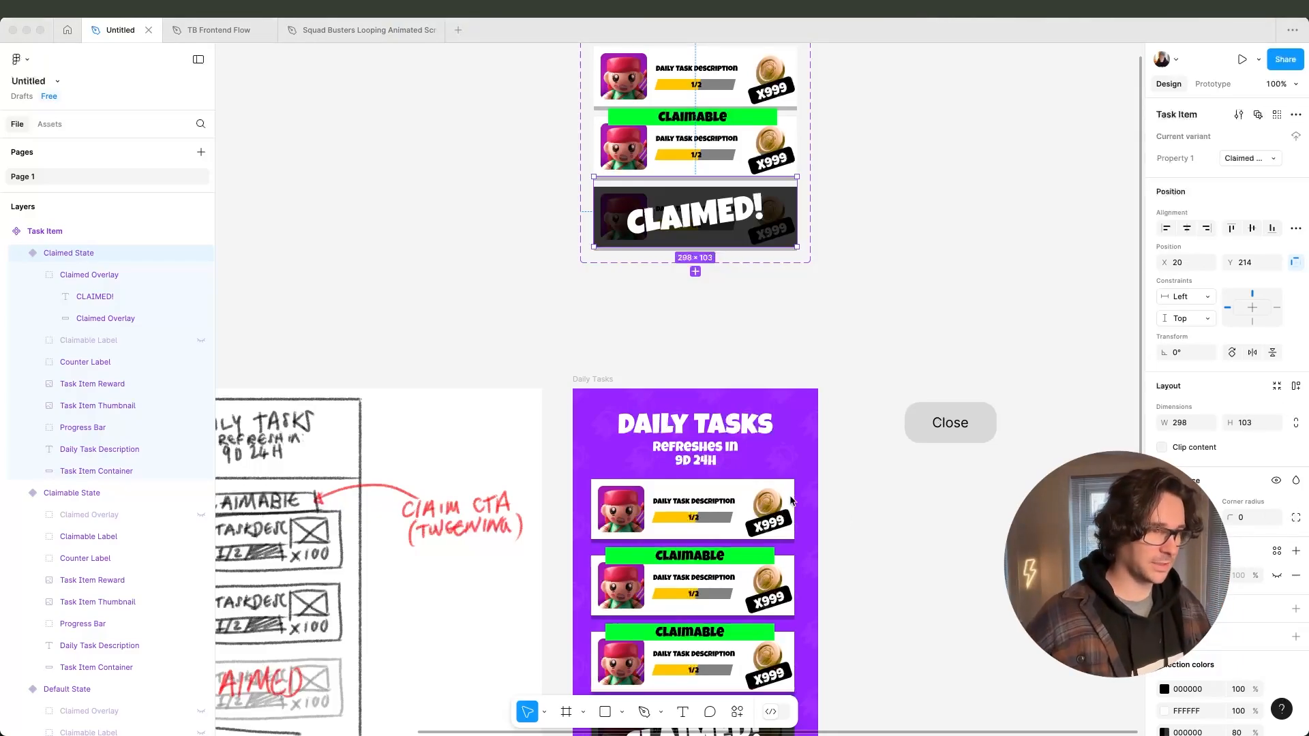
{"action": "scroll", "coordinate": [880, 498], "scroll_direction": "down", "scroll_amount": 1}
{"action": "left_click", "coordinate": [893, 503]}
Draw a full-width rectangle of about 360 × 171 over the bottom of the Daily Tasks screen.
{"action": "scroll", "coordinate": [895, 503], "scroll_direction": "down", "scroll_amount": 4}
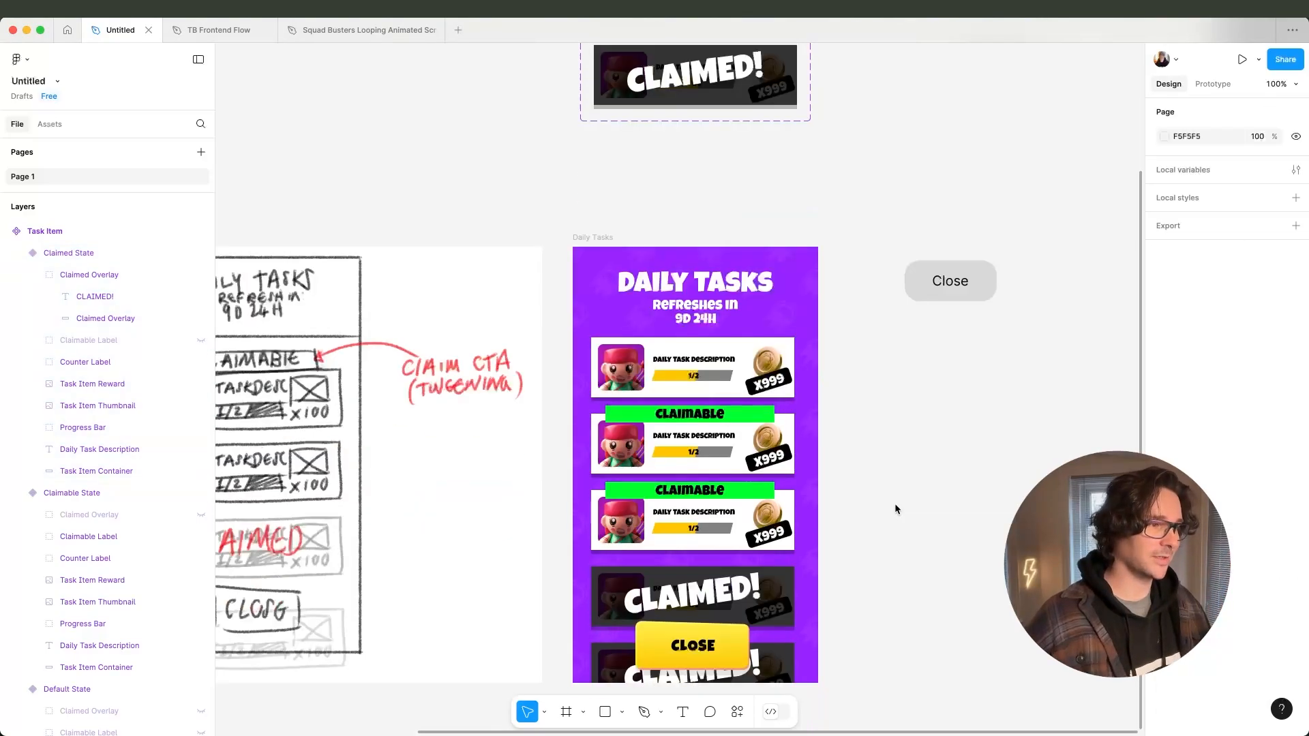
{"action": "scroll", "coordinate": [409, 321], "scroll_direction": "down", "scroll_amount": 4}
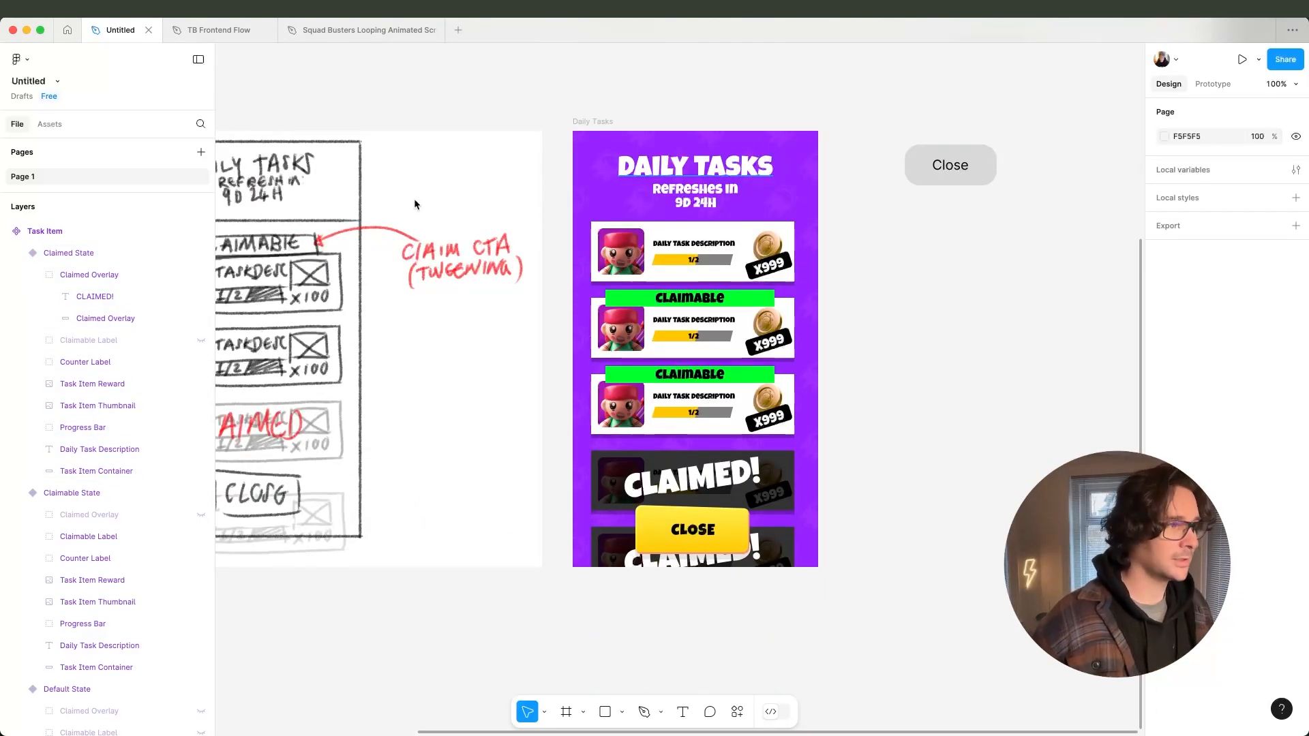
{"action": "left_click", "coordinate": [602, 712]}
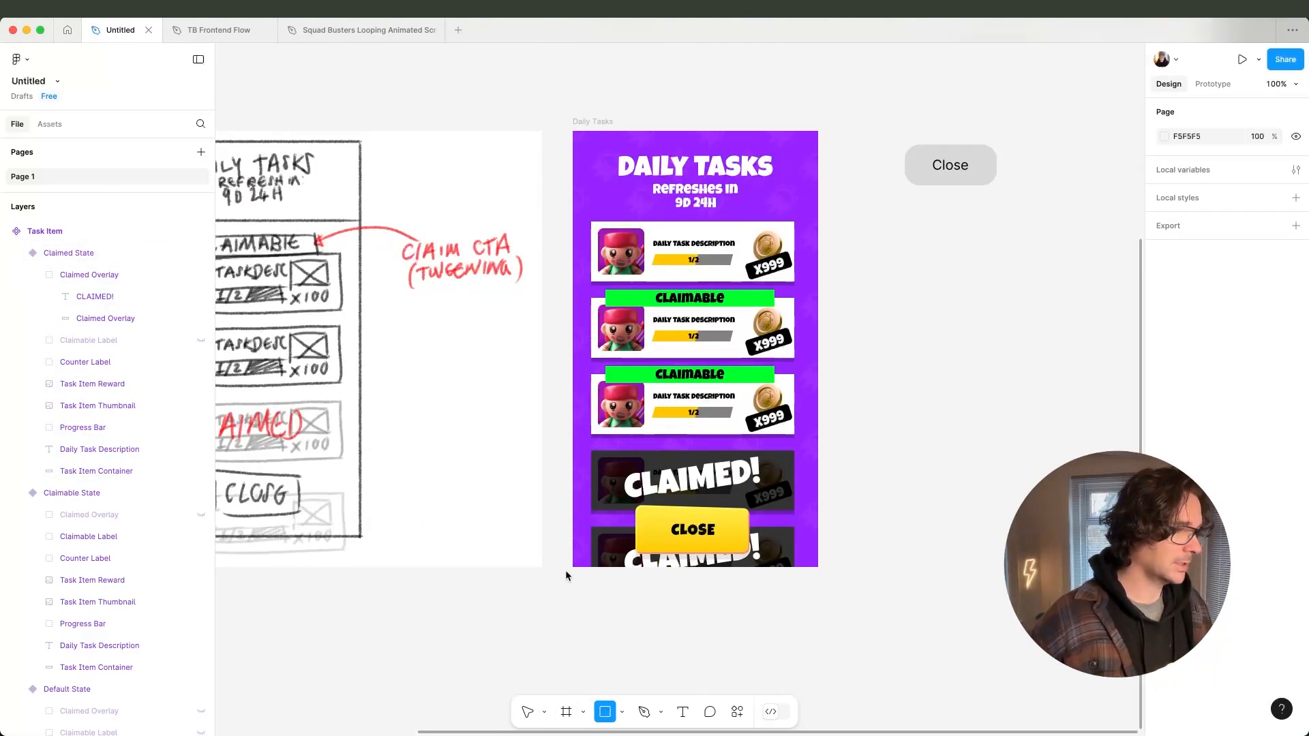
{"action": "left_click_drag", "start_coordinate": [572, 568], "coordinate": [817, 452]}
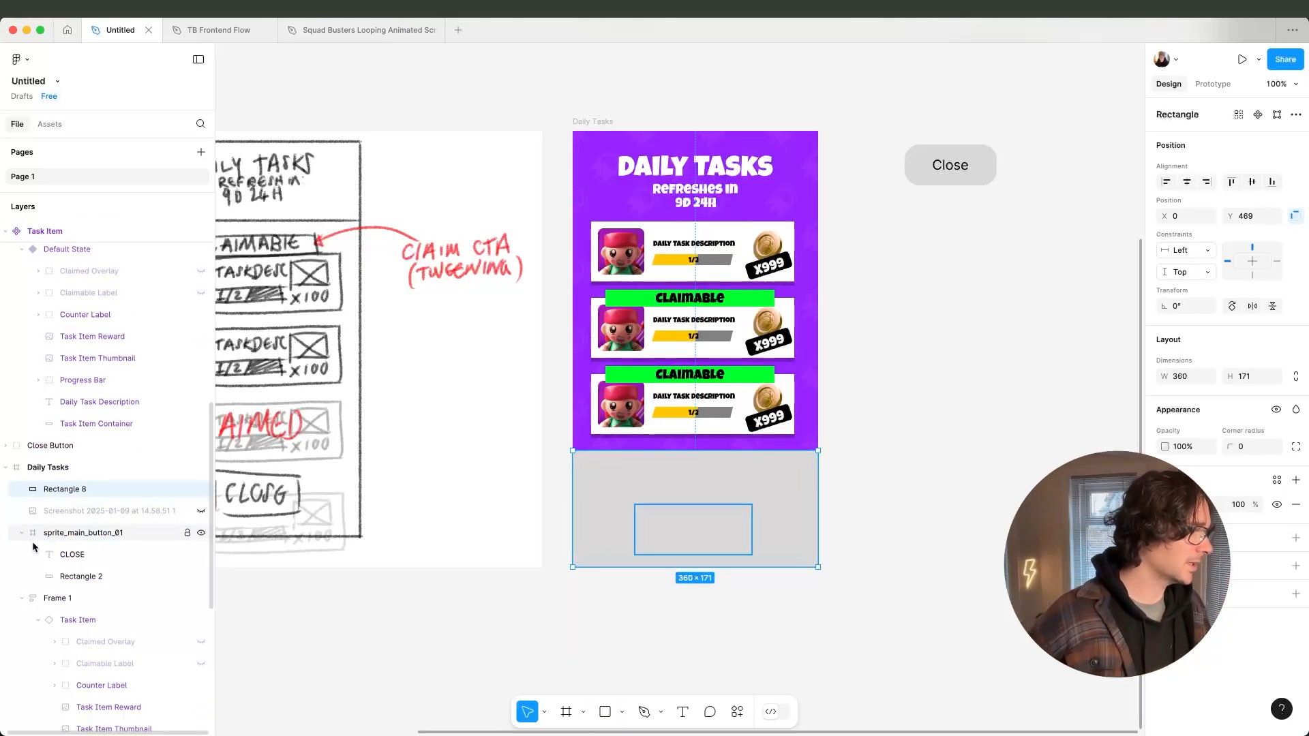
Place the new bottom rectangle beneath the sprite_main_button_01 layer and fill it with the lighter purple already used on the page.
{"action": "left_click", "coordinate": [24, 536]}
{"action": "left_click_drag", "start_coordinate": [87, 490], "coordinate": [96, 540]}
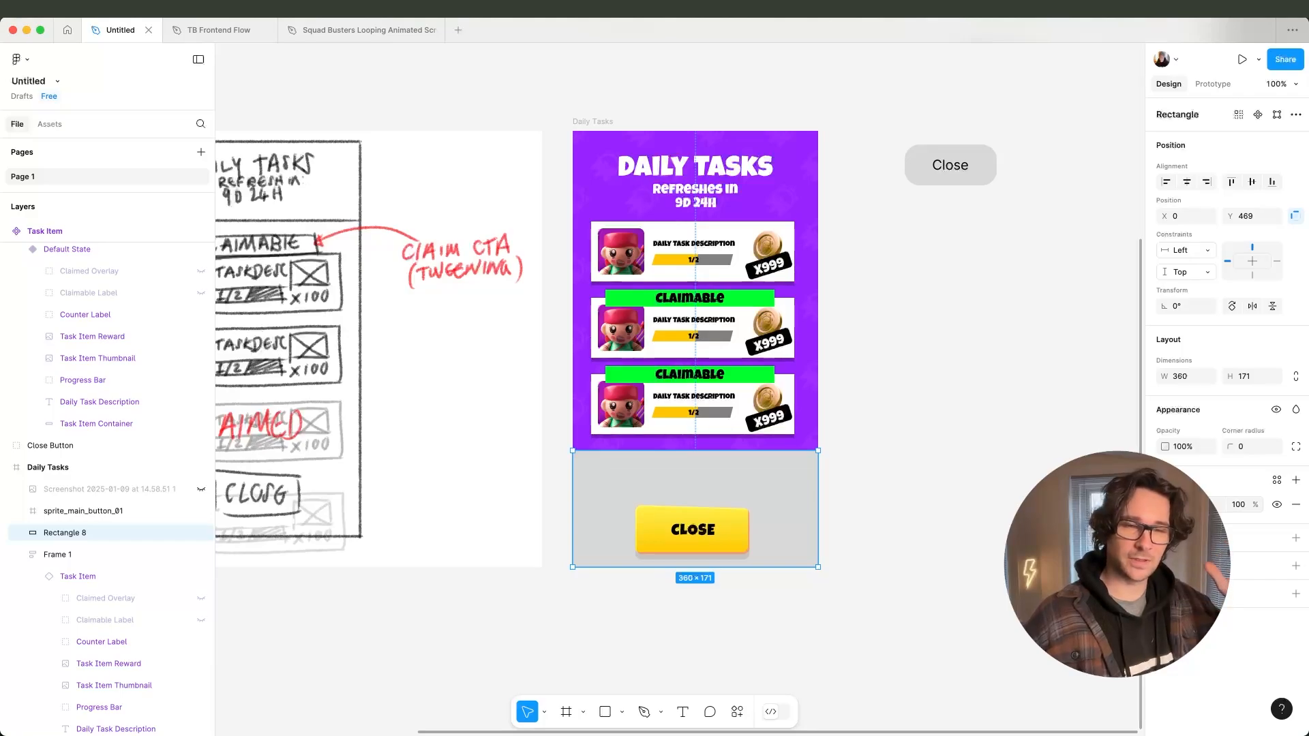
{"action": "left_click", "coordinate": [1165, 505]}
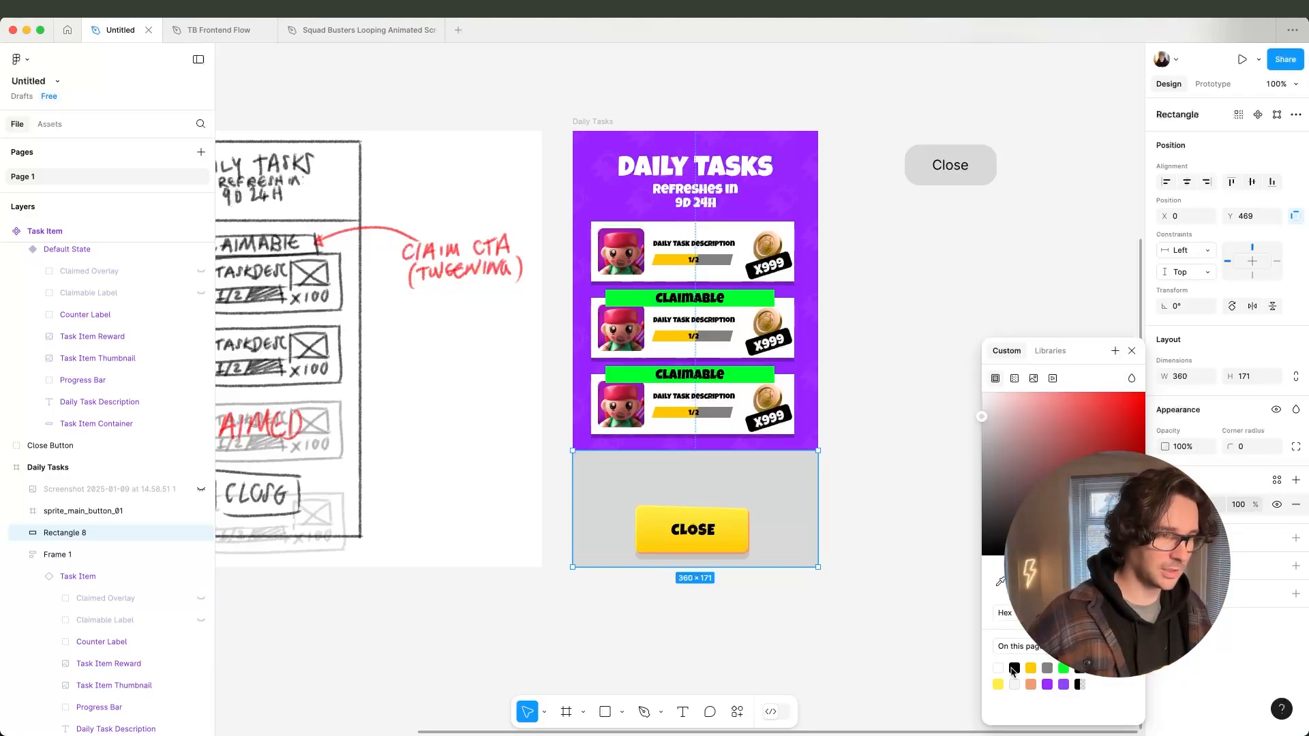
{"action": "left_click", "coordinate": [1065, 686]}
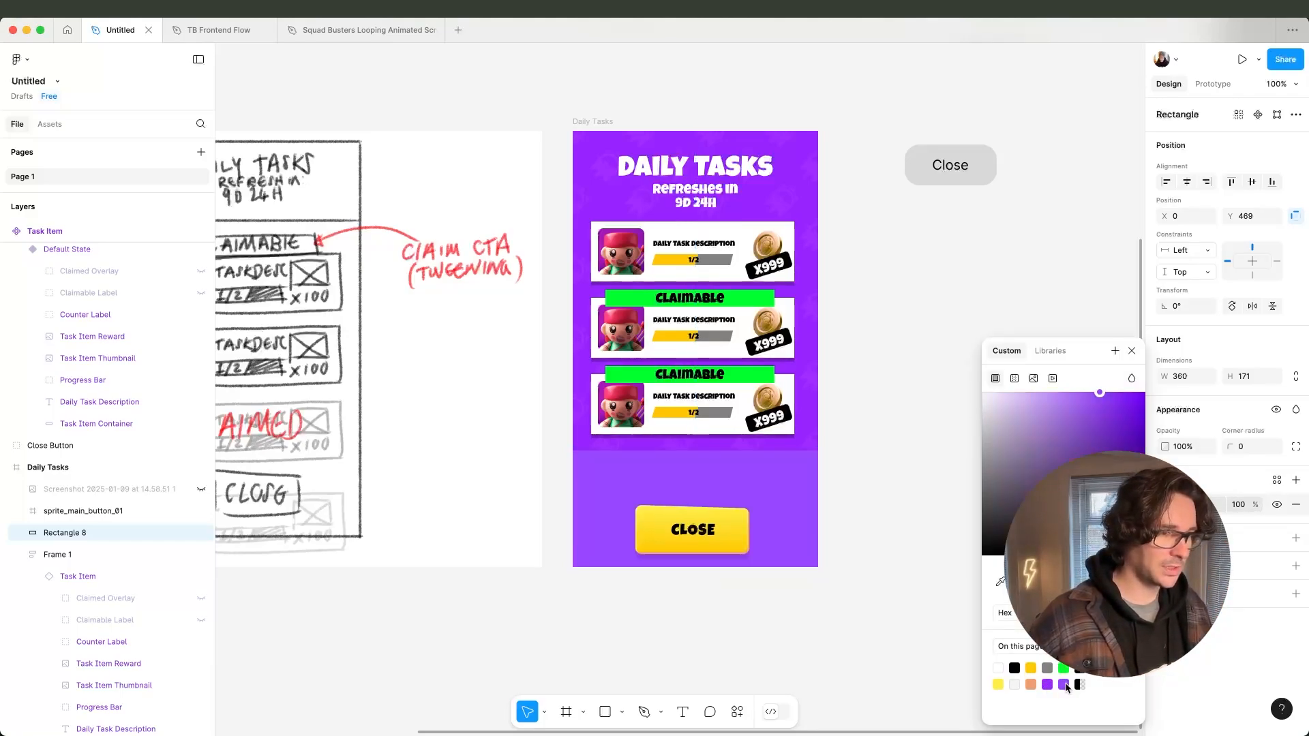
Turn the rectangle's fill into a vertical linear gradient running from transparent at its upper edge to dark purple at its lower edge.
{"action": "left_click", "coordinate": [1015, 378]}
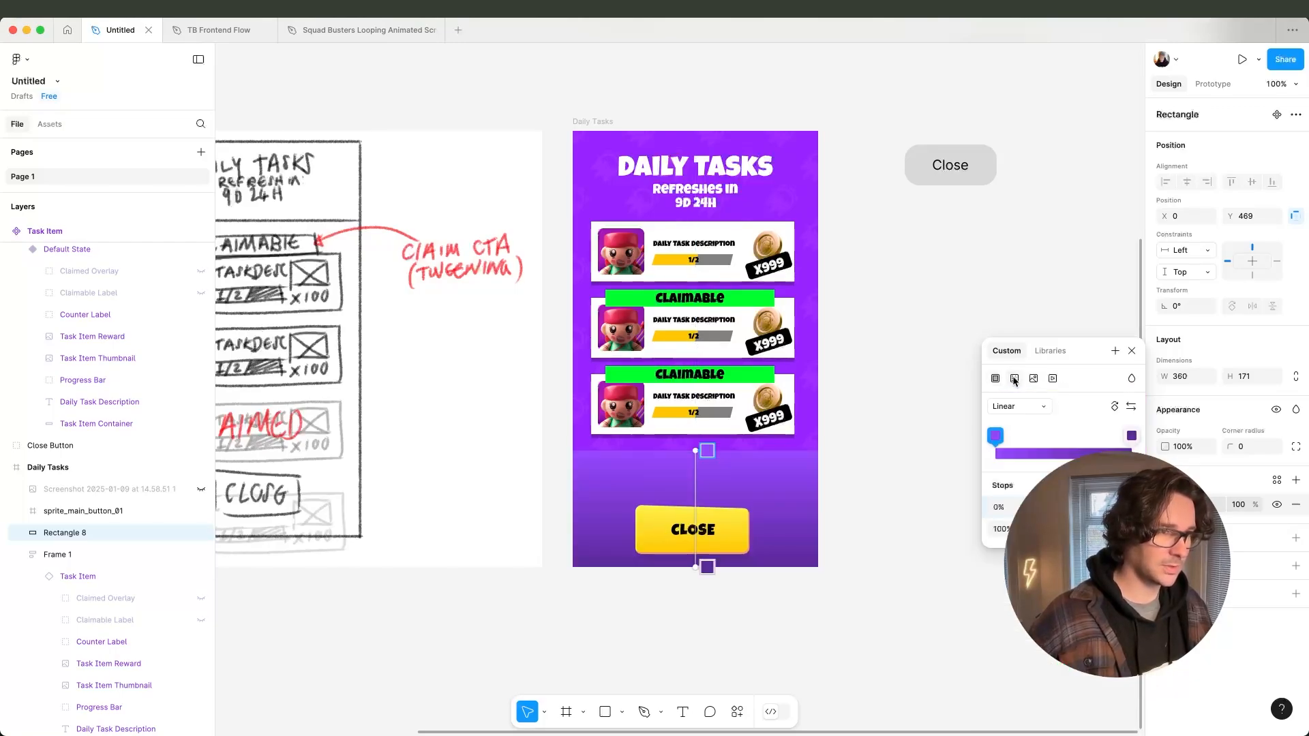
{"action": "left_click", "coordinate": [1131, 436]}
{"action": "left_click", "coordinate": [995, 437]}
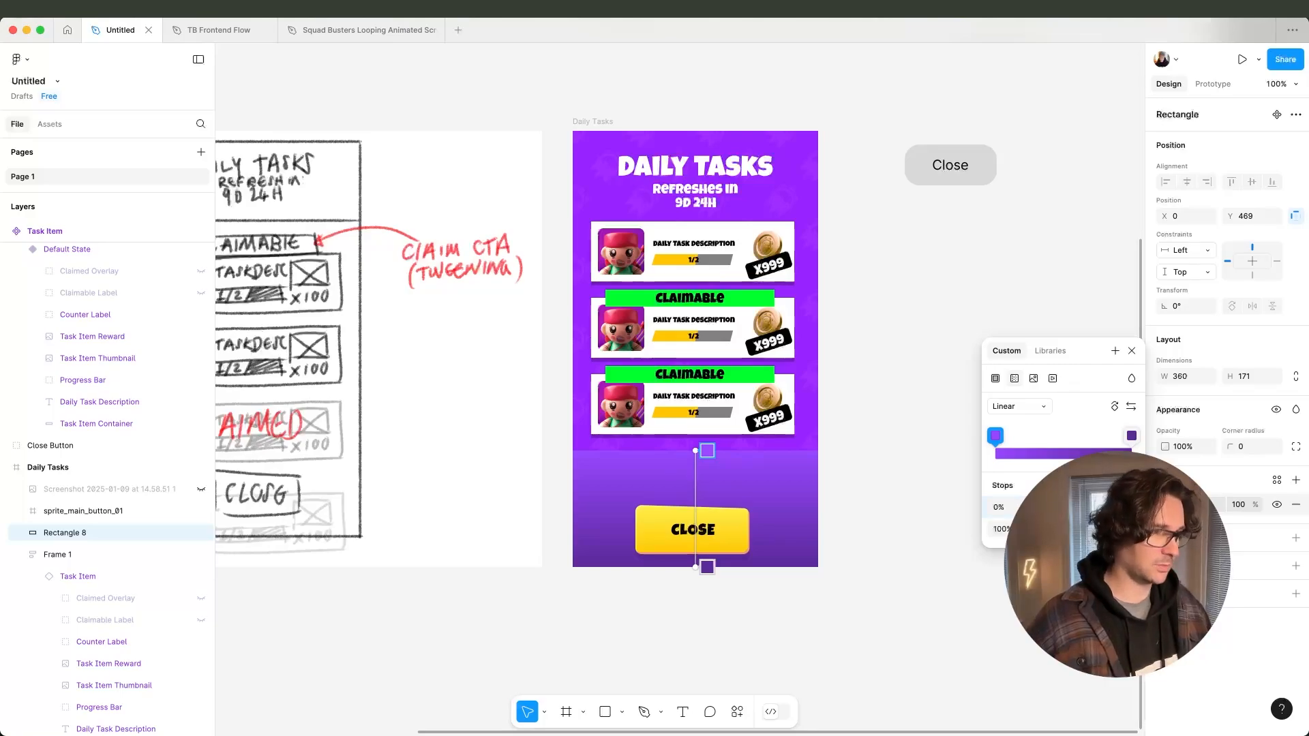
{"action": "key", "text": "Return"}
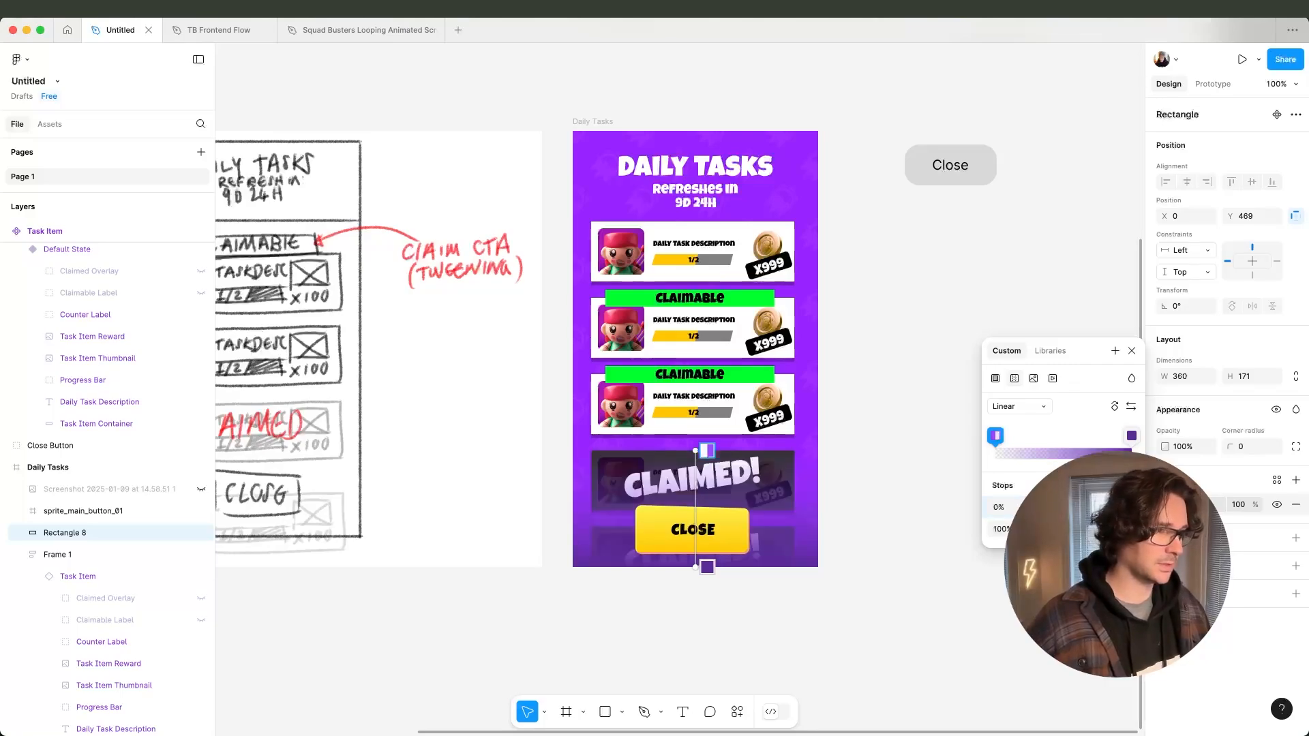
{"action": "left_click", "coordinate": [1131, 351]}
Extend the gradient rectangle upward so it measures 360 × 198, then deselect it.
{"action": "left_click_drag", "start_coordinate": [741, 451], "coordinate": [741, 433]}
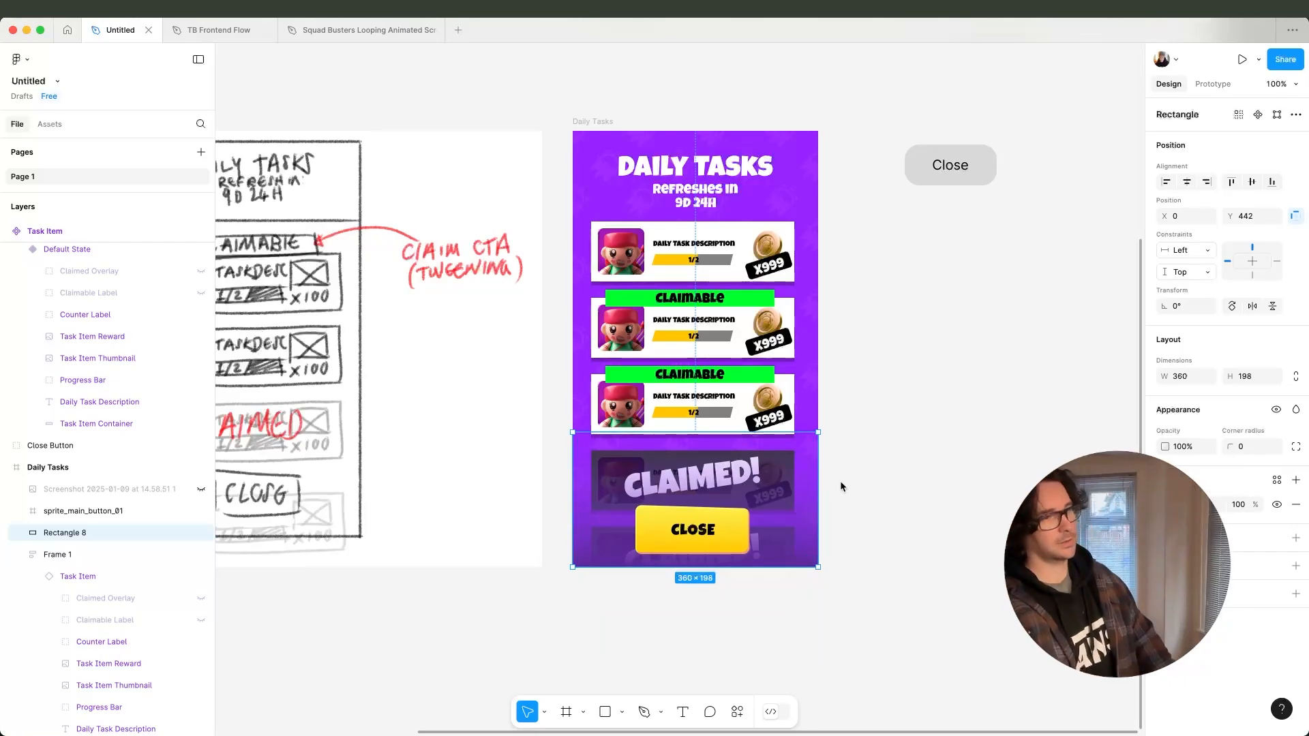
{"action": "left_click", "coordinate": [940, 452]}
{"action": "scroll", "coordinate": [930, 448], "scroll_direction": "up", "scroll_amount": 4}
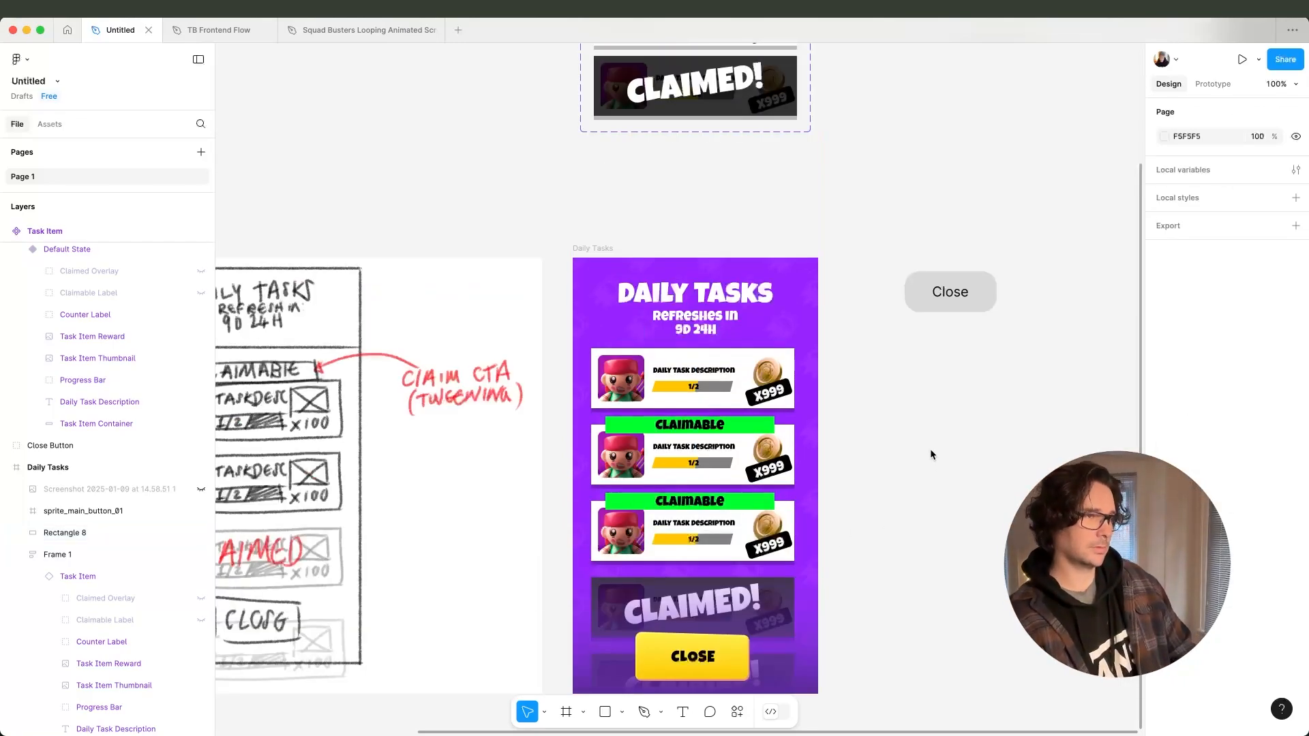
{"action": "scroll", "coordinate": [939, 410], "scroll_direction": "down", "scroll_amount": 3}
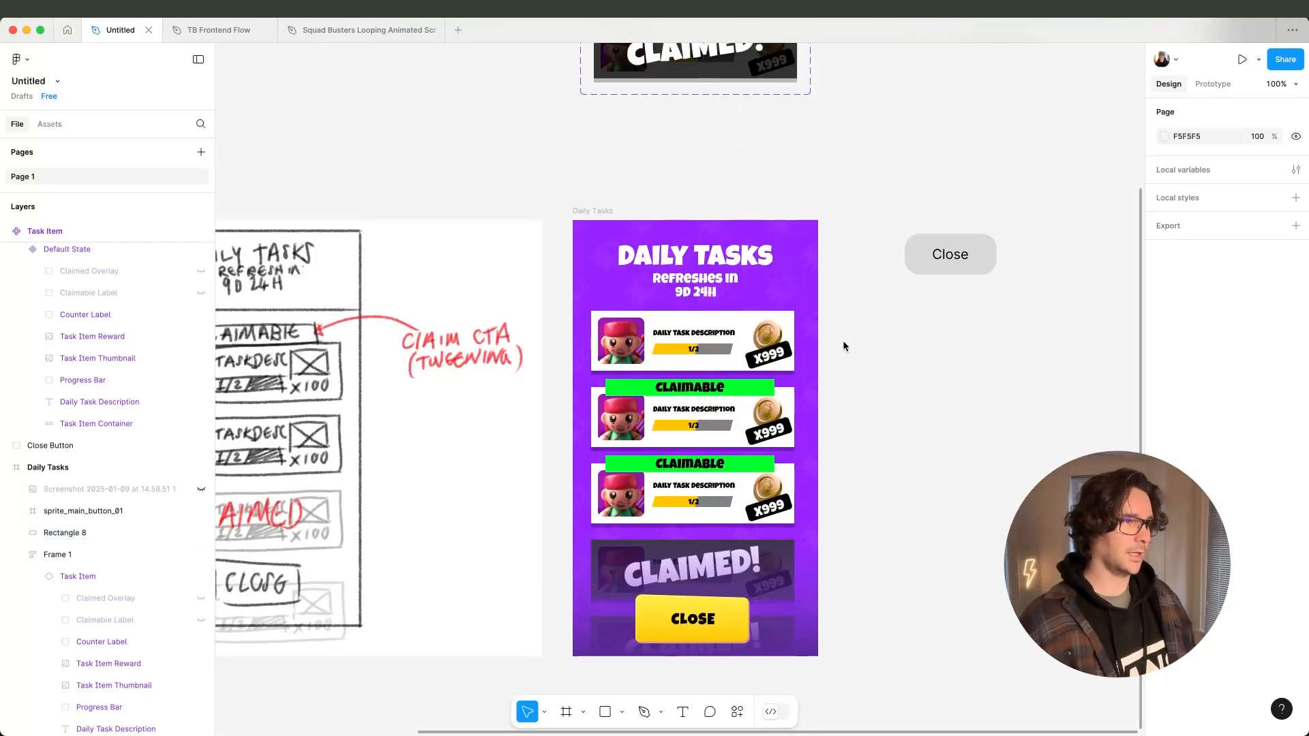
Preview the Daily Tasks prototype flow inline, scroll through the screen, and move the preview window clear of the frame.
{"action": "left_click", "coordinate": [628, 251]}
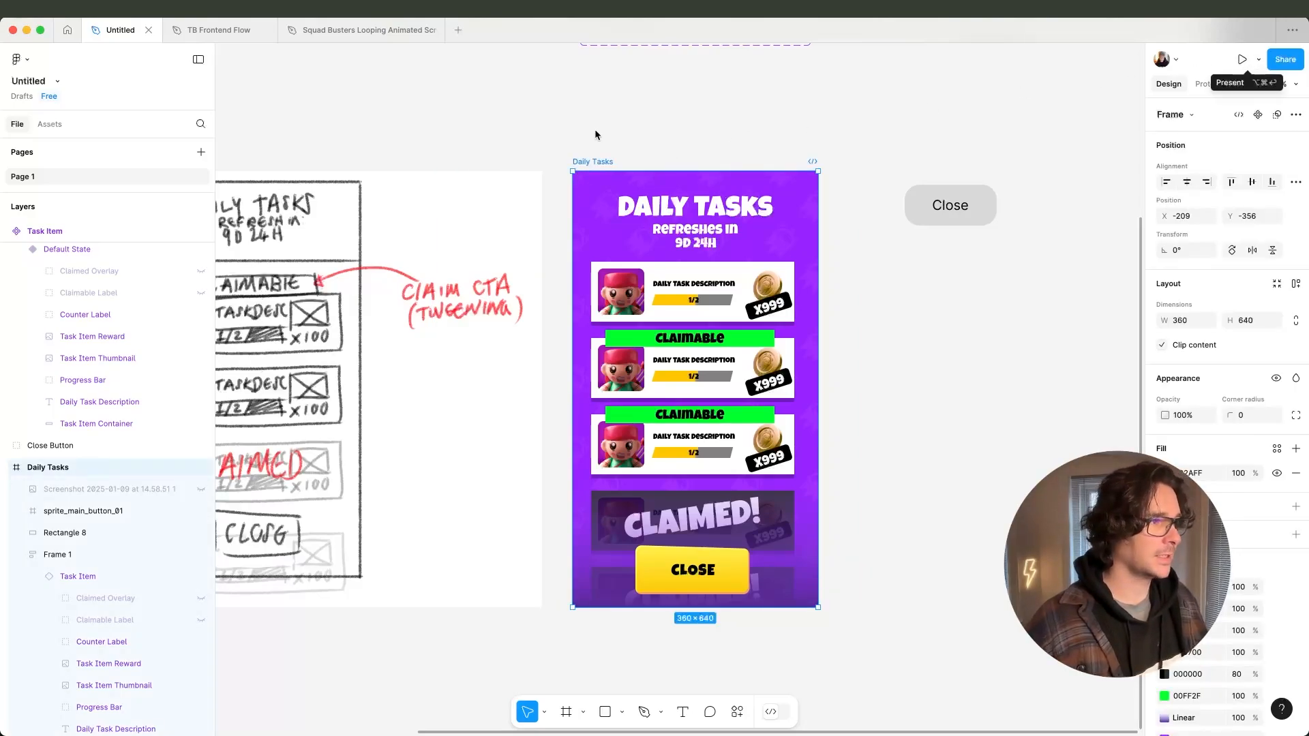
{"action": "left_click", "coordinate": [1214, 85]}
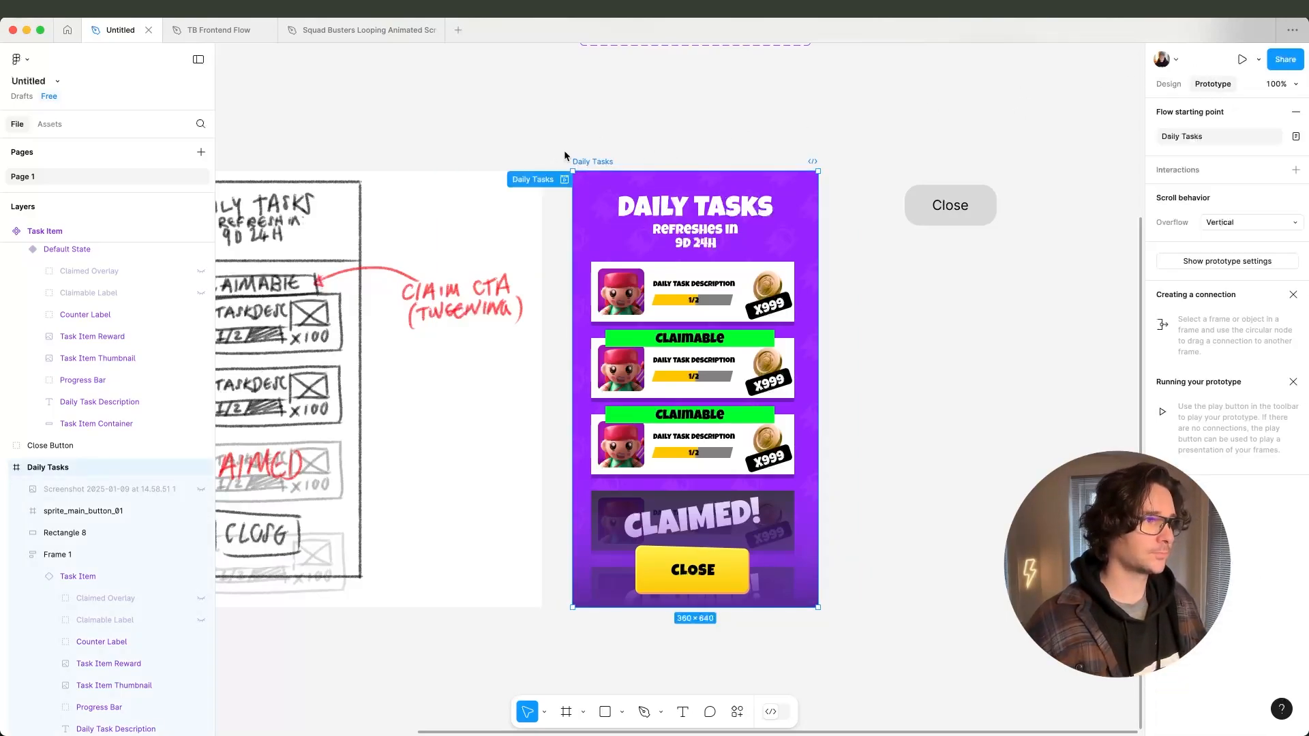
{"action": "left_click", "coordinate": [560, 179]}
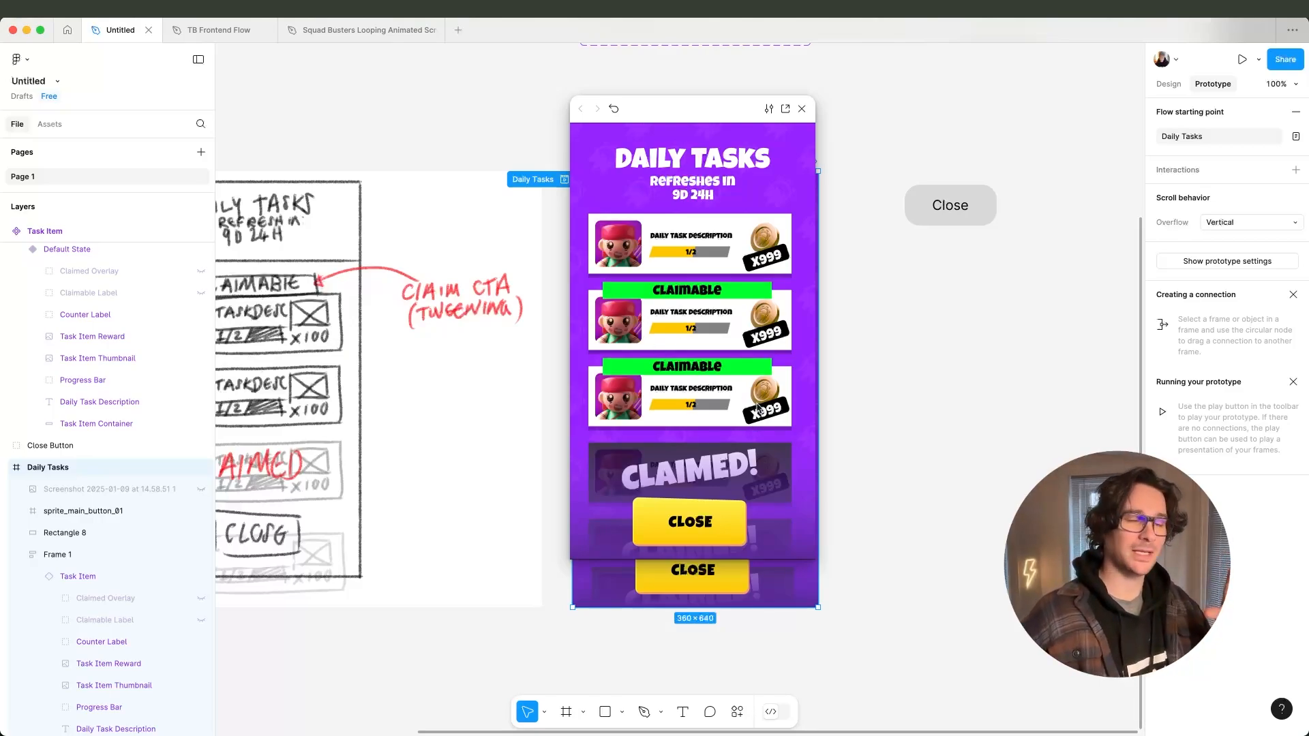
{"action": "scroll", "coordinate": [755, 382], "scroll_direction": "down", "scroll_amount": 2}
{"action": "scroll", "coordinate": [752, 321], "scroll_direction": "up", "scroll_amount": 2}
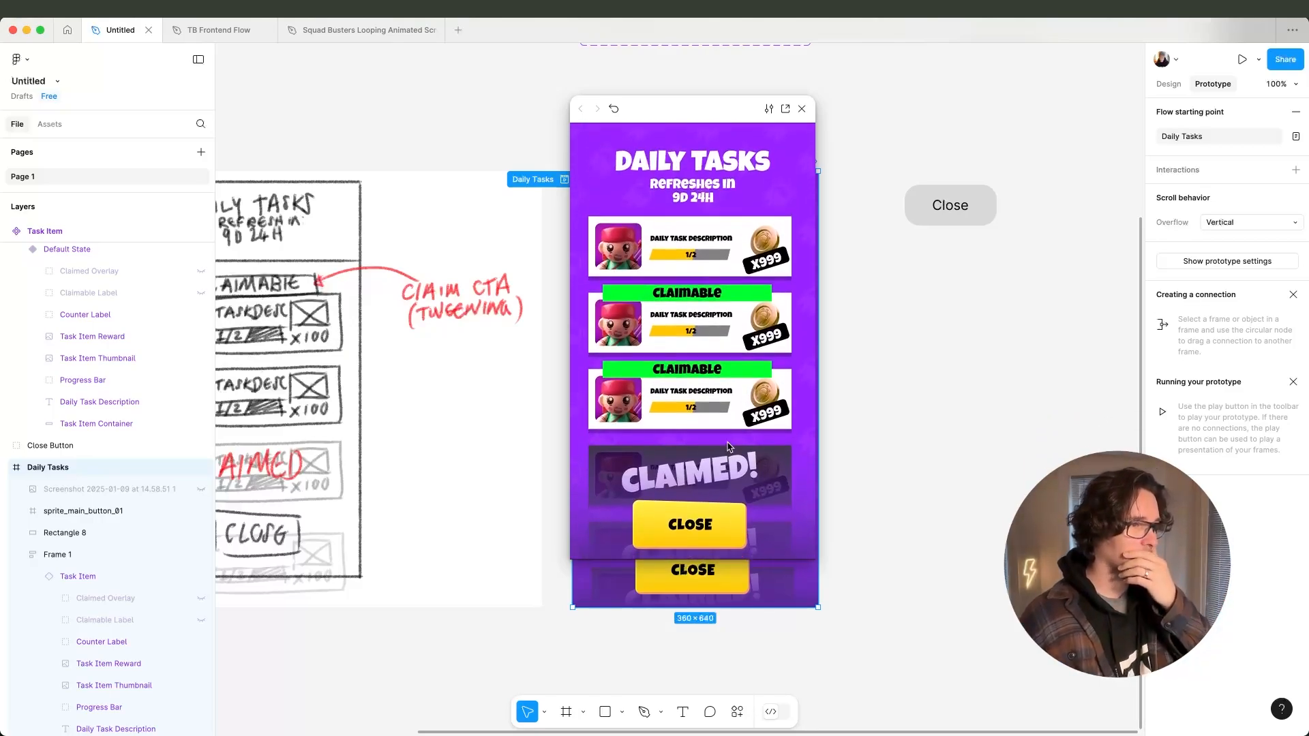
{"action": "scroll", "coordinate": [750, 355], "scroll_direction": "down", "scroll_amount": 3}
{"action": "scroll", "coordinate": [747, 409], "scroll_direction": "up", "scroll_amount": 3}
{"action": "scroll", "coordinate": [747, 382], "scroll_direction": "up", "scroll_amount": 2}
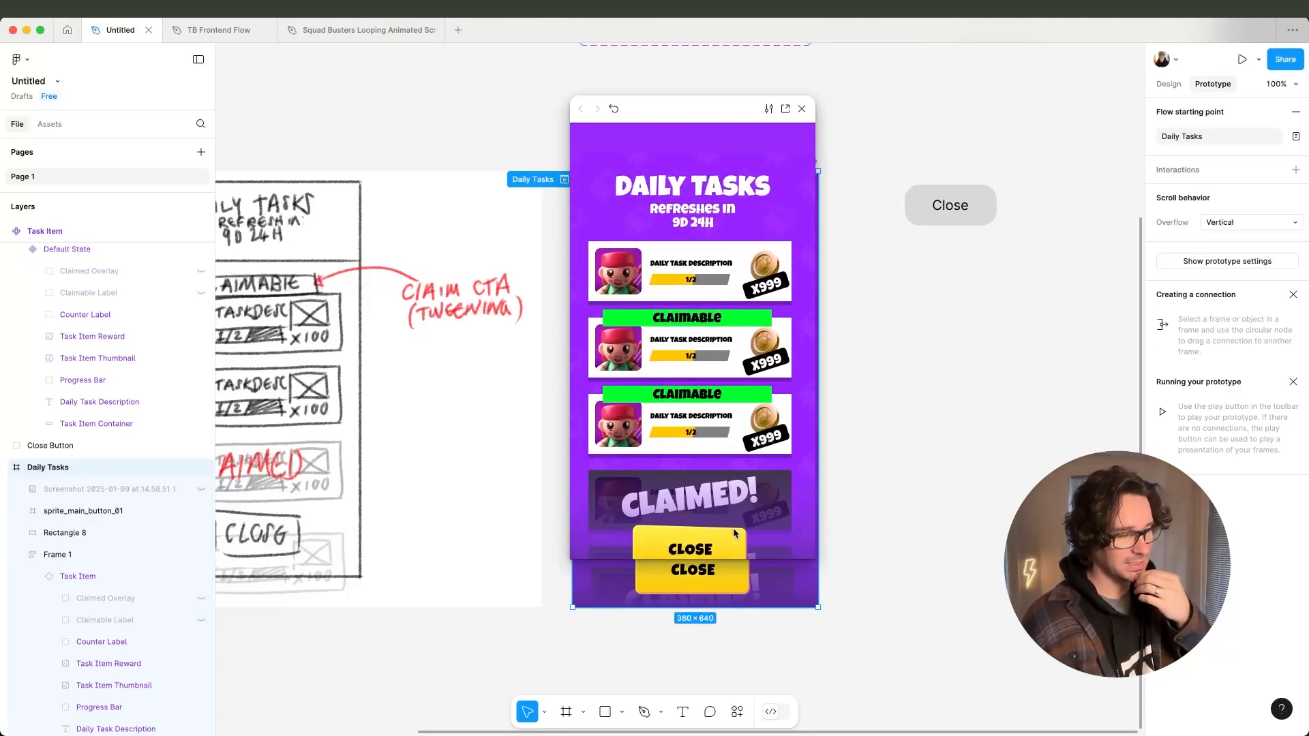
{"action": "scroll", "coordinate": [750, 307], "scroll_direction": "down", "scroll_amount": 3}
{"action": "scroll", "coordinate": [756, 205], "scroll_direction": "up", "scroll_amount": 3}
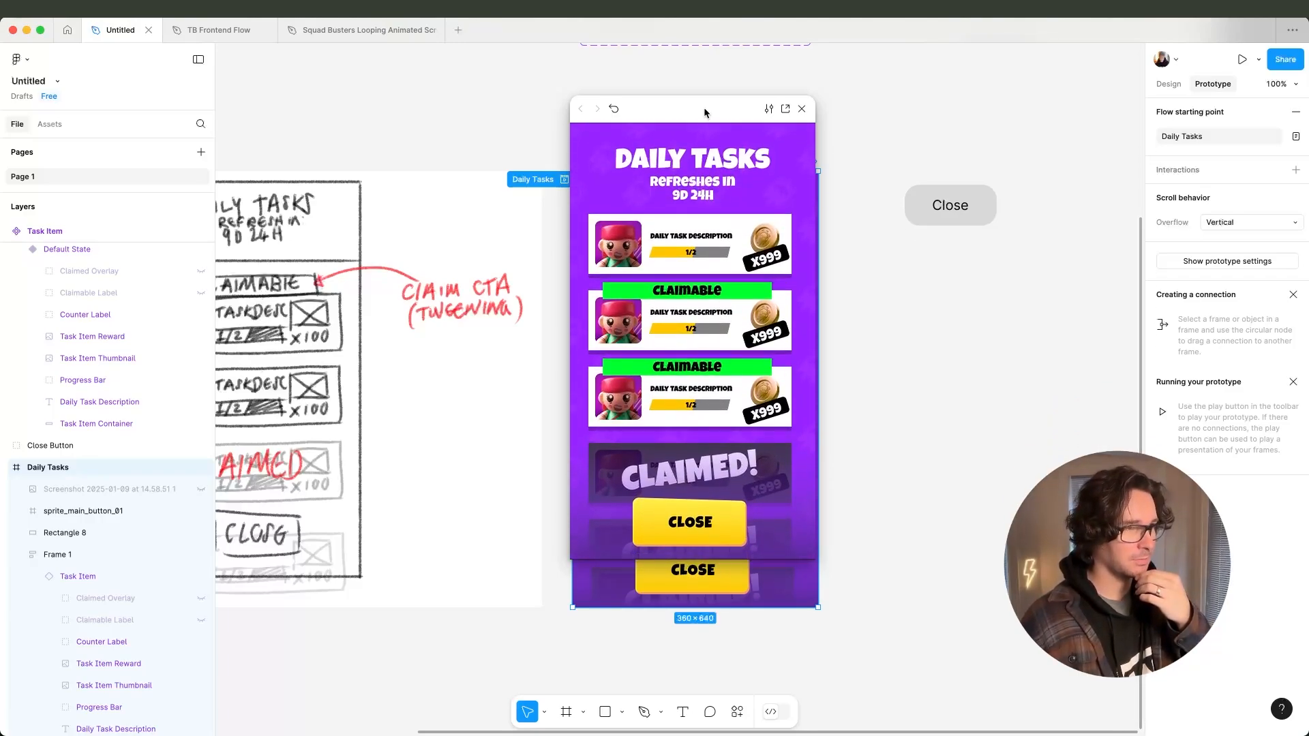
{"action": "left_click_drag", "start_coordinate": [704, 108], "coordinate": [382, 94]}
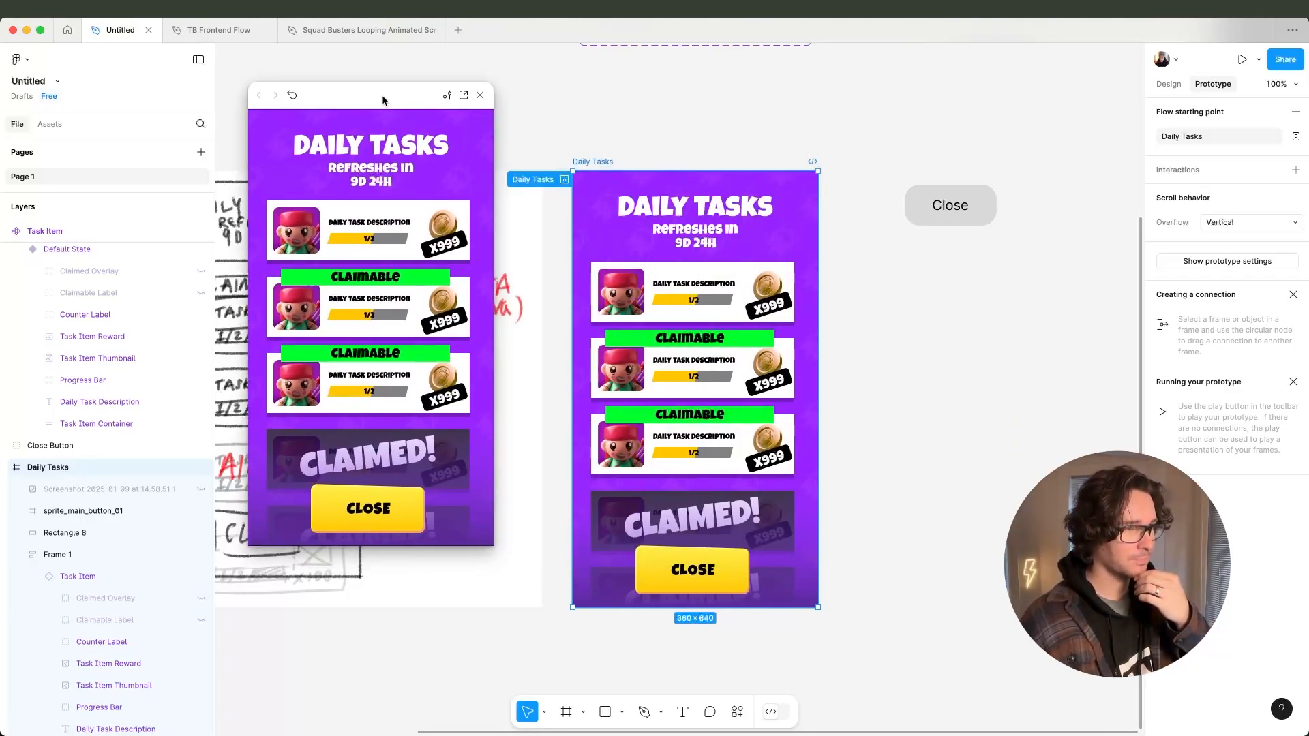
Set the gradient rectangle's prototype scroll position to Fixed (stay in place).
{"action": "left_click", "coordinate": [603, 590]}
{"action": "left_click", "coordinate": [1224, 170]}
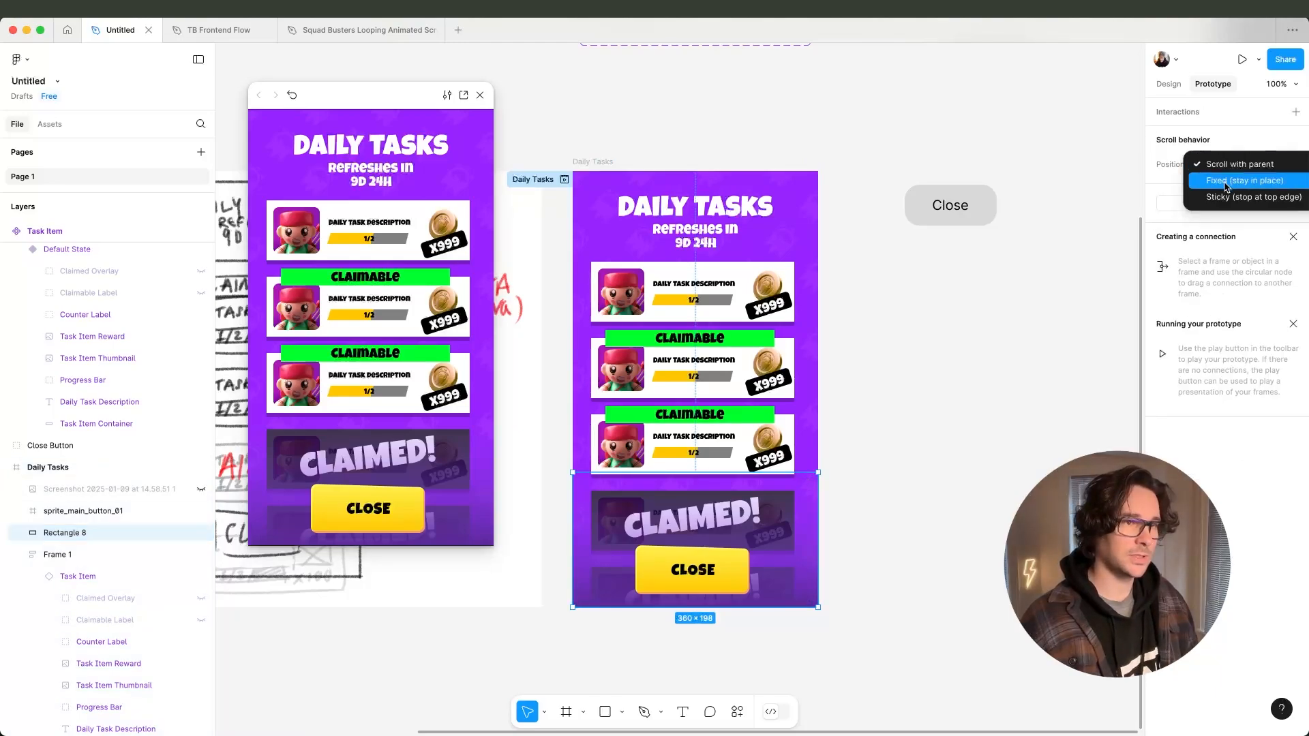
{"action": "left_click", "coordinate": [1224, 198]}
{"action": "left_click", "coordinate": [1224, 172]}
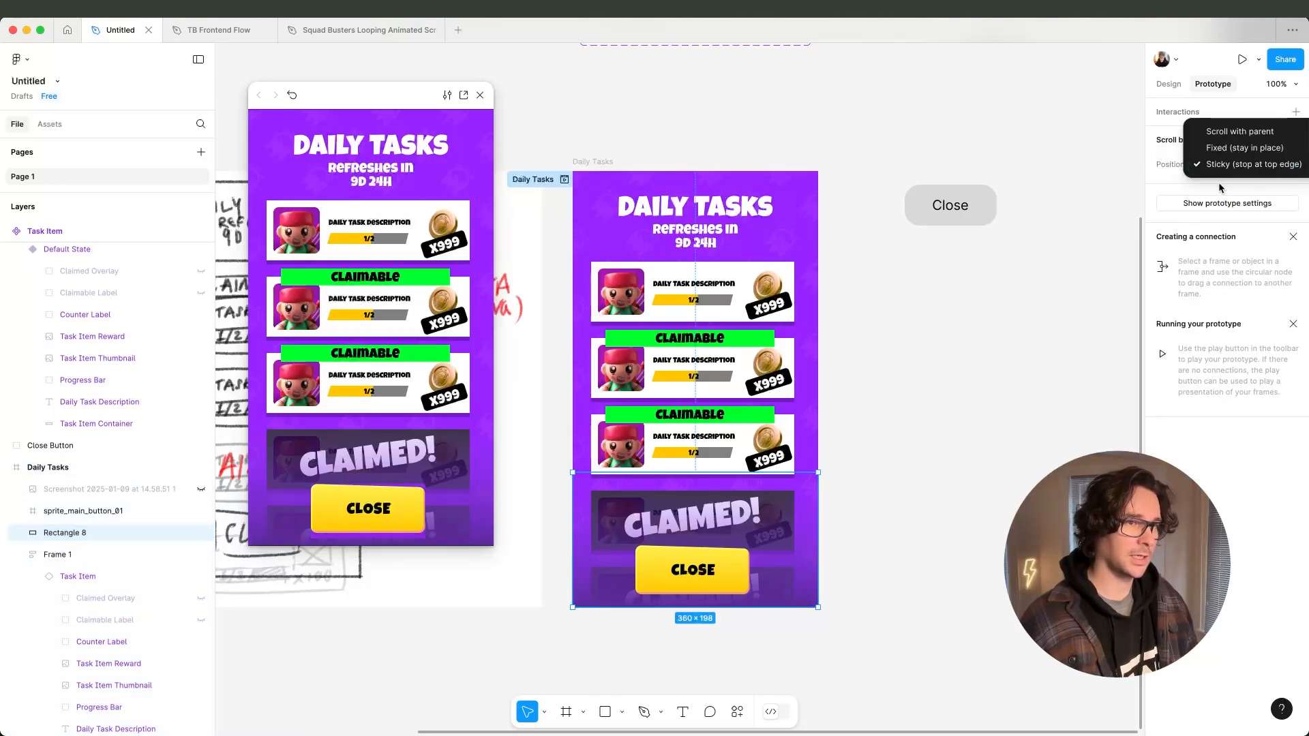
{"action": "left_click", "coordinate": [1225, 149]}
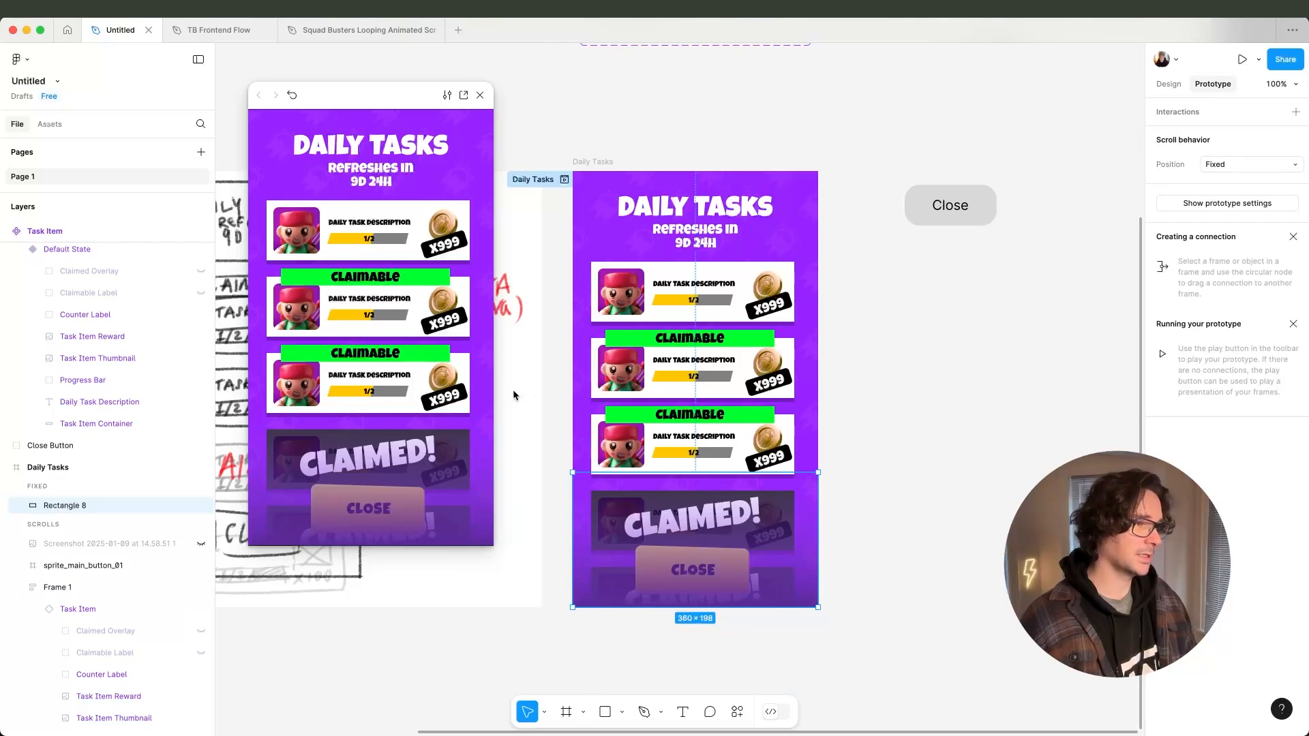
Move sprite_main_button_01 into the Daily Tasks frame's Fixed layers, directly above the gradient rectangle.
{"action": "left_click", "coordinate": [45, 536]}
{"action": "left_click", "coordinate": [62, 570]}
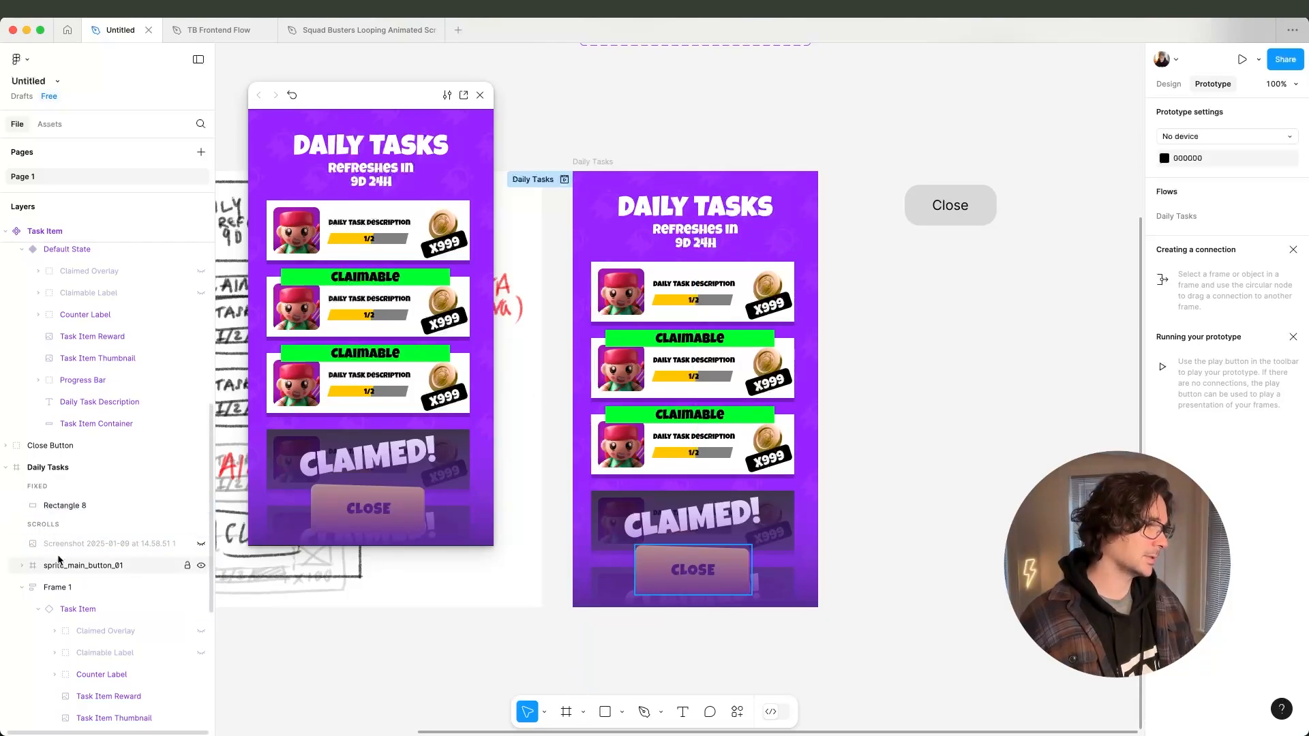
{"action": "left_click_drag", "start_coordinate": [62, 570], "coordinate": [54, 503]}
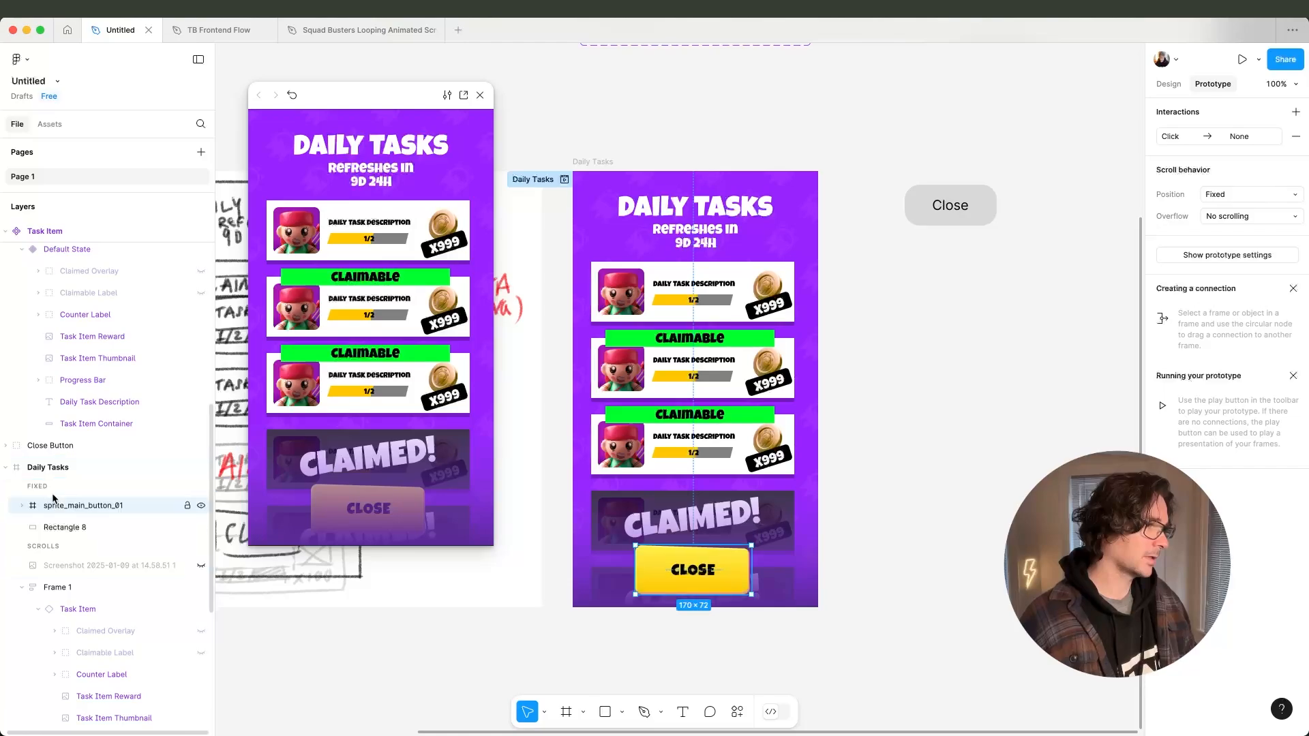
{"action": "left_click", "coordinate": [894, 496]}
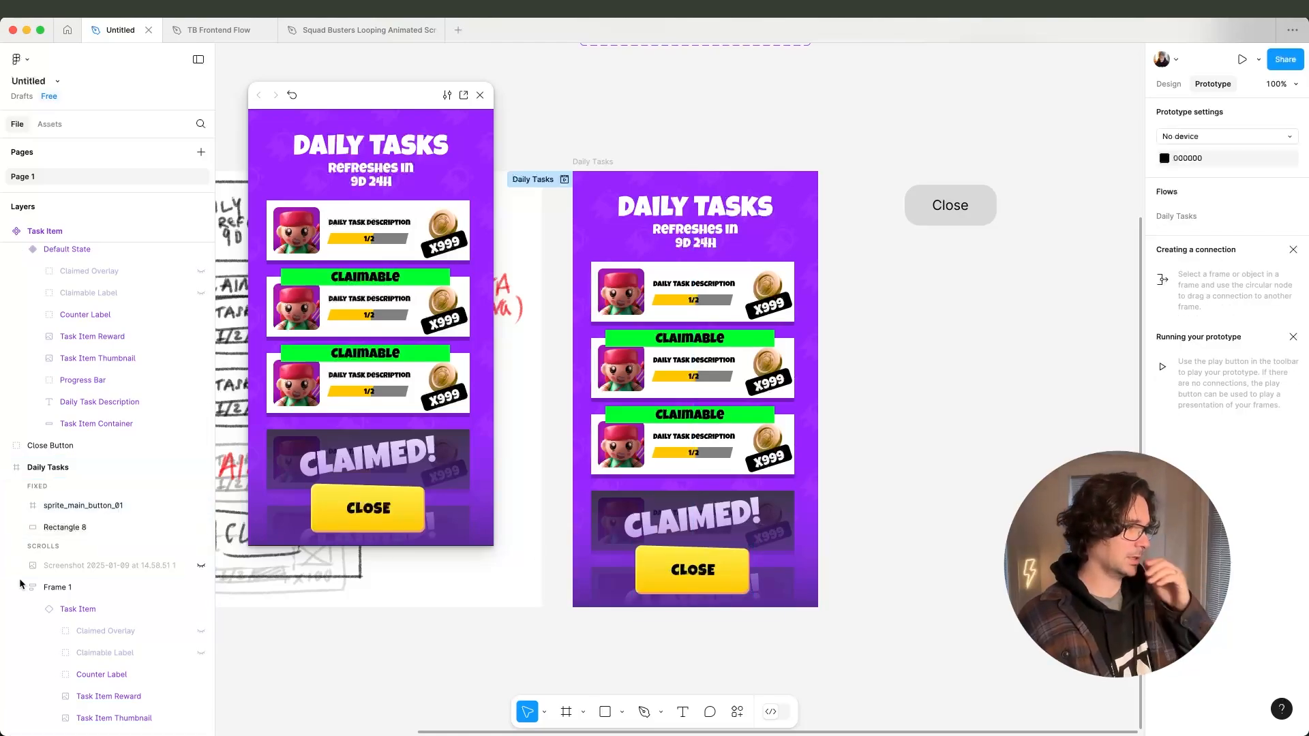
Scroll the prototype preview up and down to check how the task list moves behind the CLOSE button and gradient.
{"action": "left_click", "coordinate": [58, 565]}
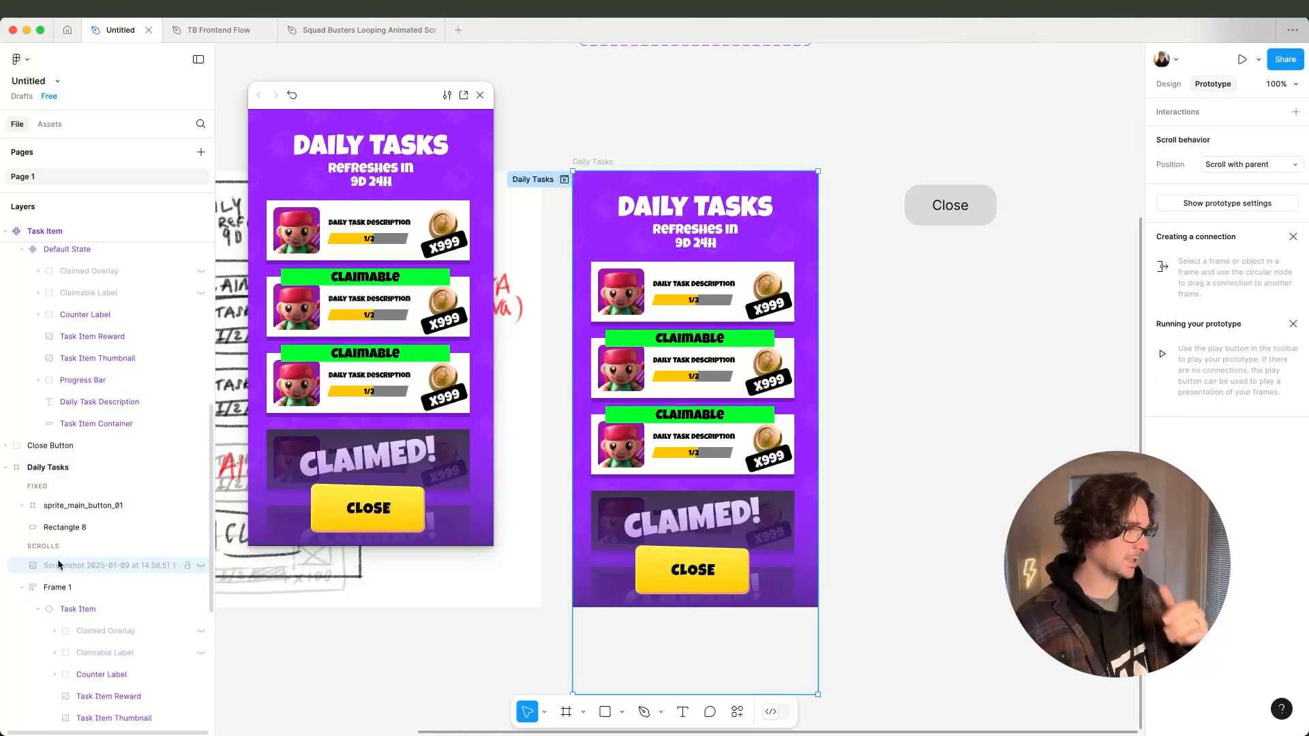
{"action": "left_click", "coordinate": [923, 390]}
{"action": "scroll", "coordinate": [420, 243], "scroll_direction": "down", "scroll_amount": 6}
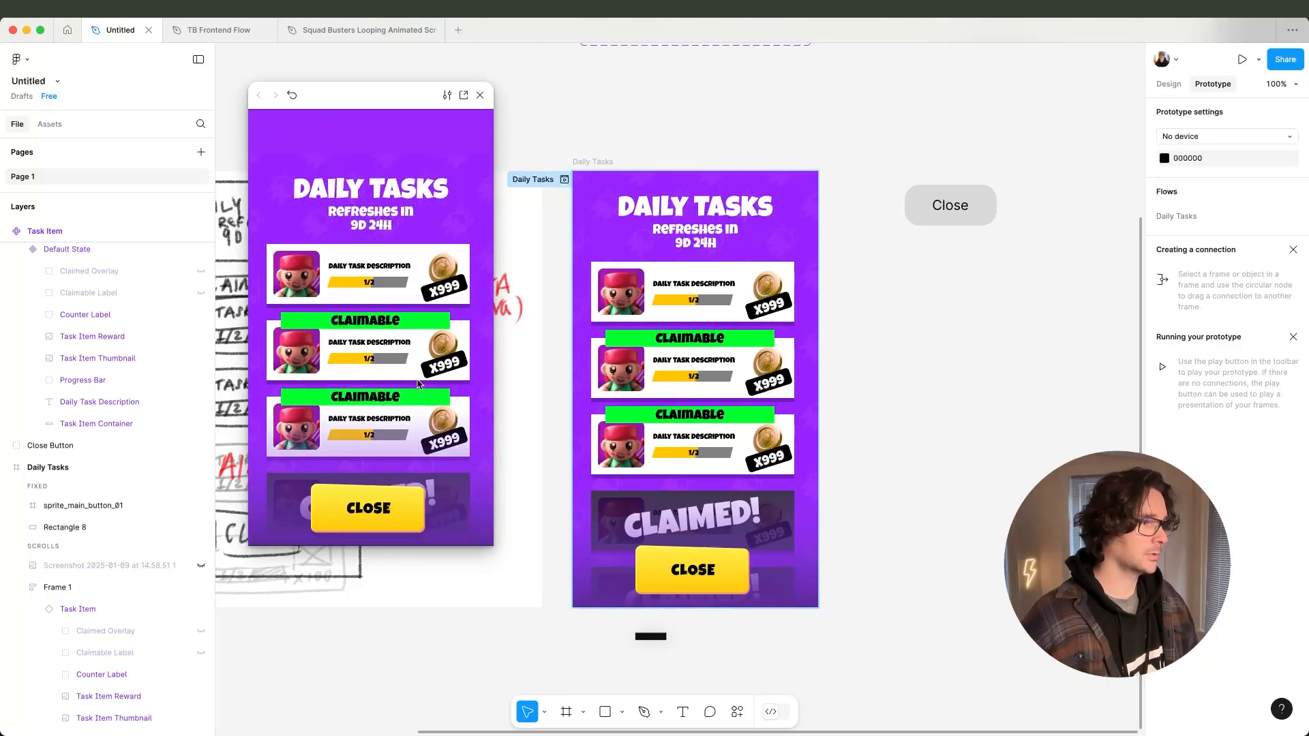
{"action": "scroll", "coordinate": [420, 366], "scroll_direction": "up", "scroll_amount": 5}
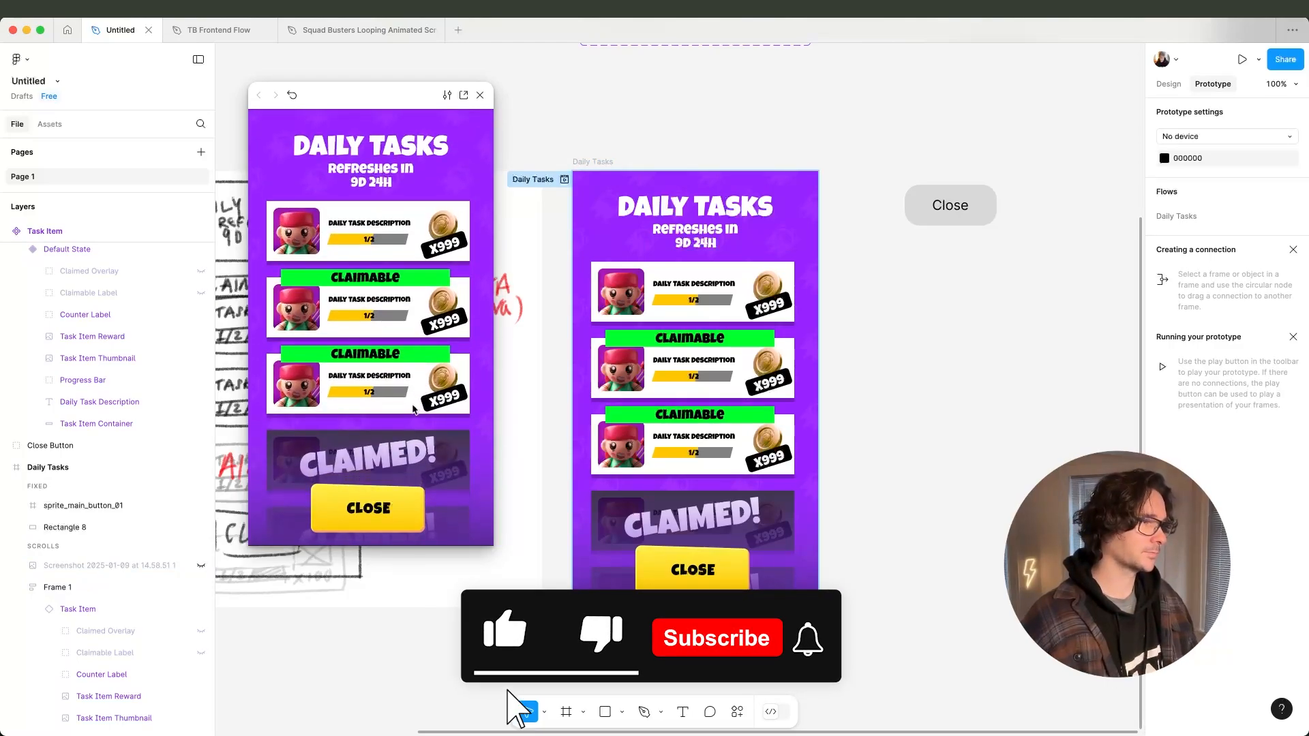
{"action": "scroll", "coordinate": [421, 366], "scroll_direction": "down", "scroll_amount": 2}
{"action": "scroll", "coordinate": [416, 365], "scroll_direction": "up", "scroll_amount": 2}
{"action": "scroll", "coordinate": [412, 363], "scroll_direction": "down", "scroll_amount": 2}
{"action": "scroll", "coordinate": [413, 365], "scroll_direction": "down", "scroll_amount": 1}
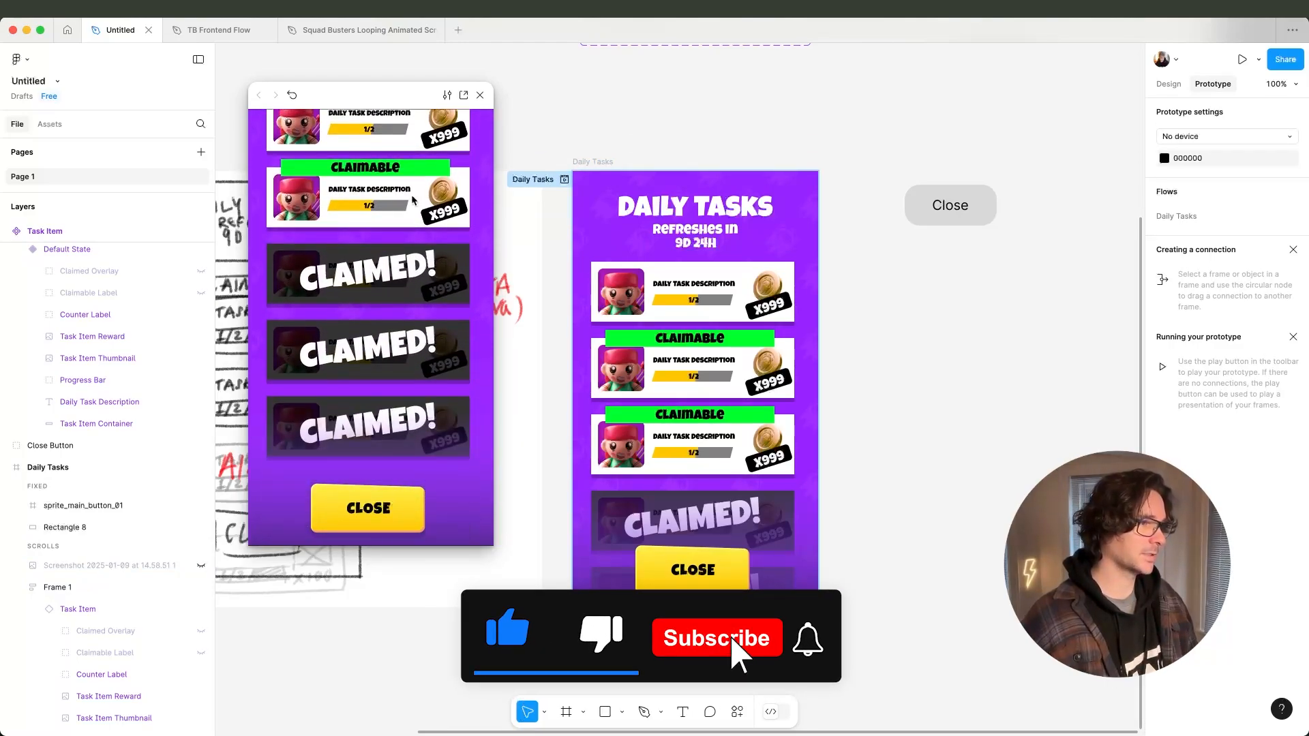
{"action": "scroll", "coordinate": [412, 364], "scroll_direction": "up", "scroll_amount": 3}
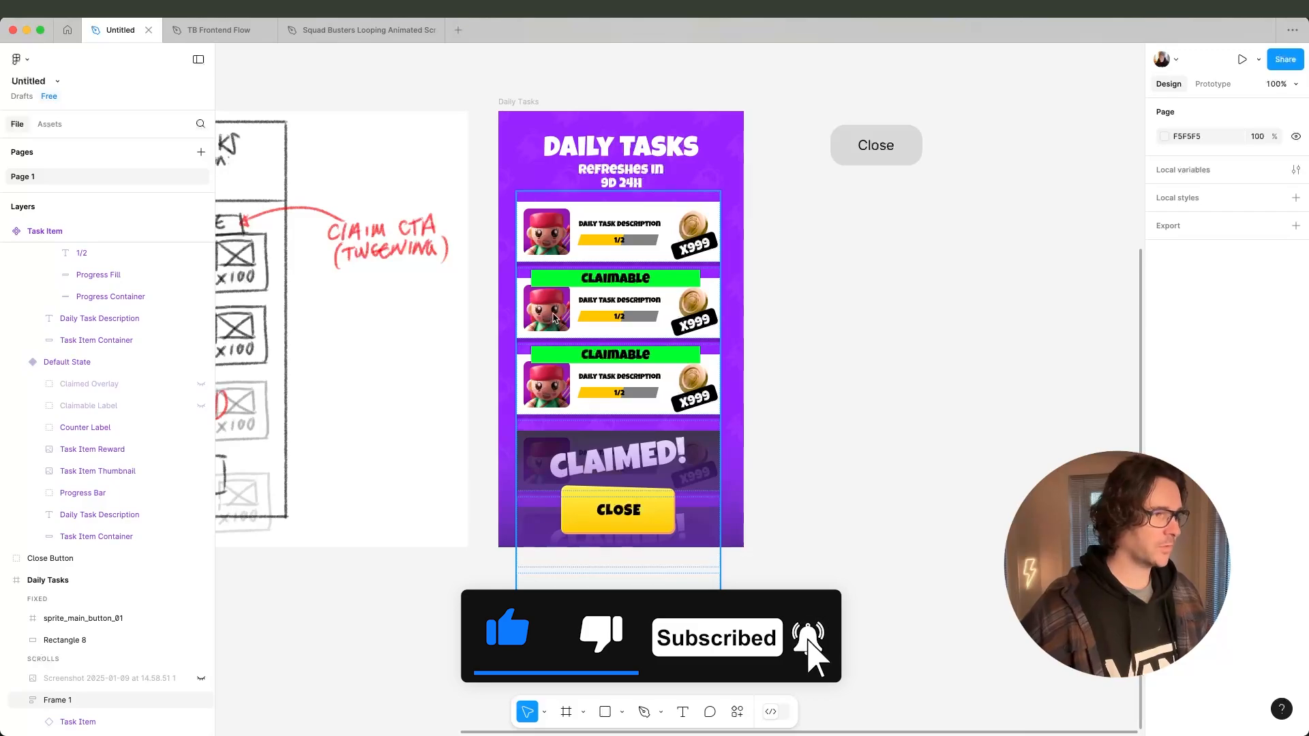
{"action": "double_click", "coordinate": [554, 317]}
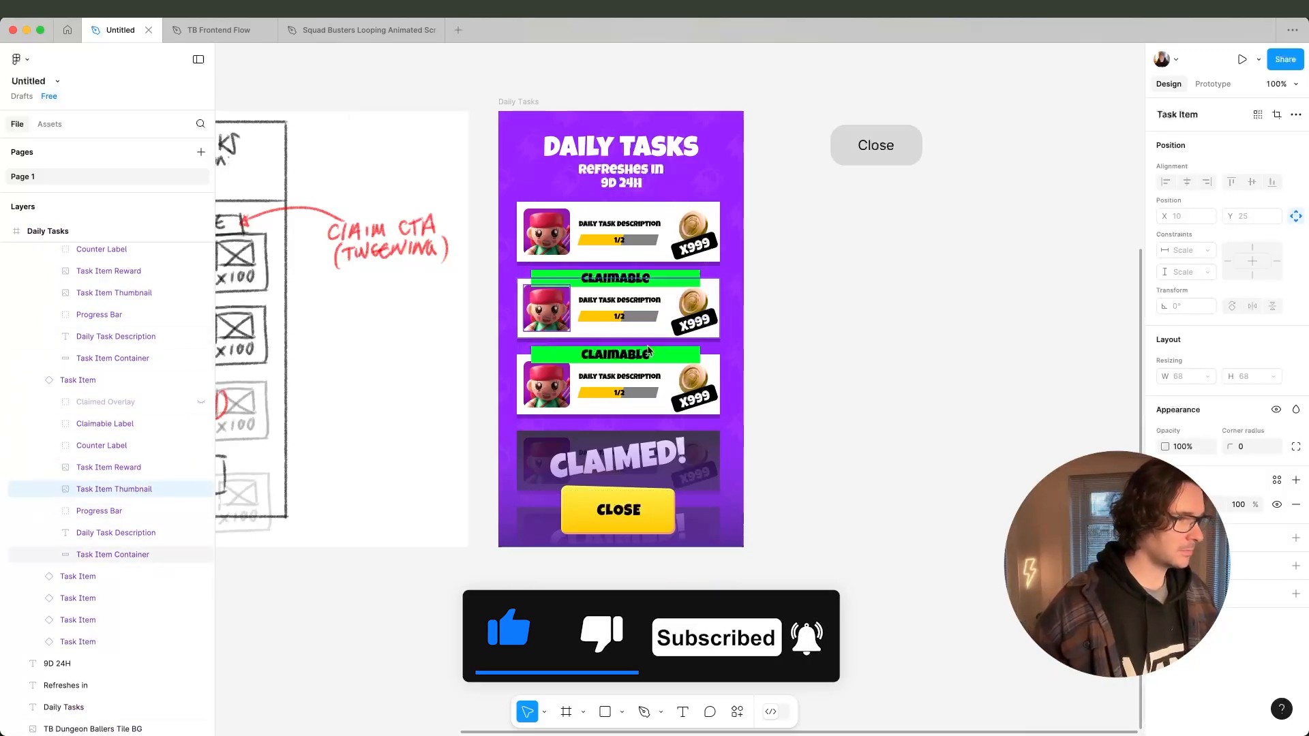
{"action": "left_click", "coordinate": [865, 460]}
Duplicate the whole sprite_main_button_01 frame and place the copy on the empty canvas beside the Daily Tasks screen, below the grey Close button.
{"action": "left_click", "coordinate": [661, 513]}
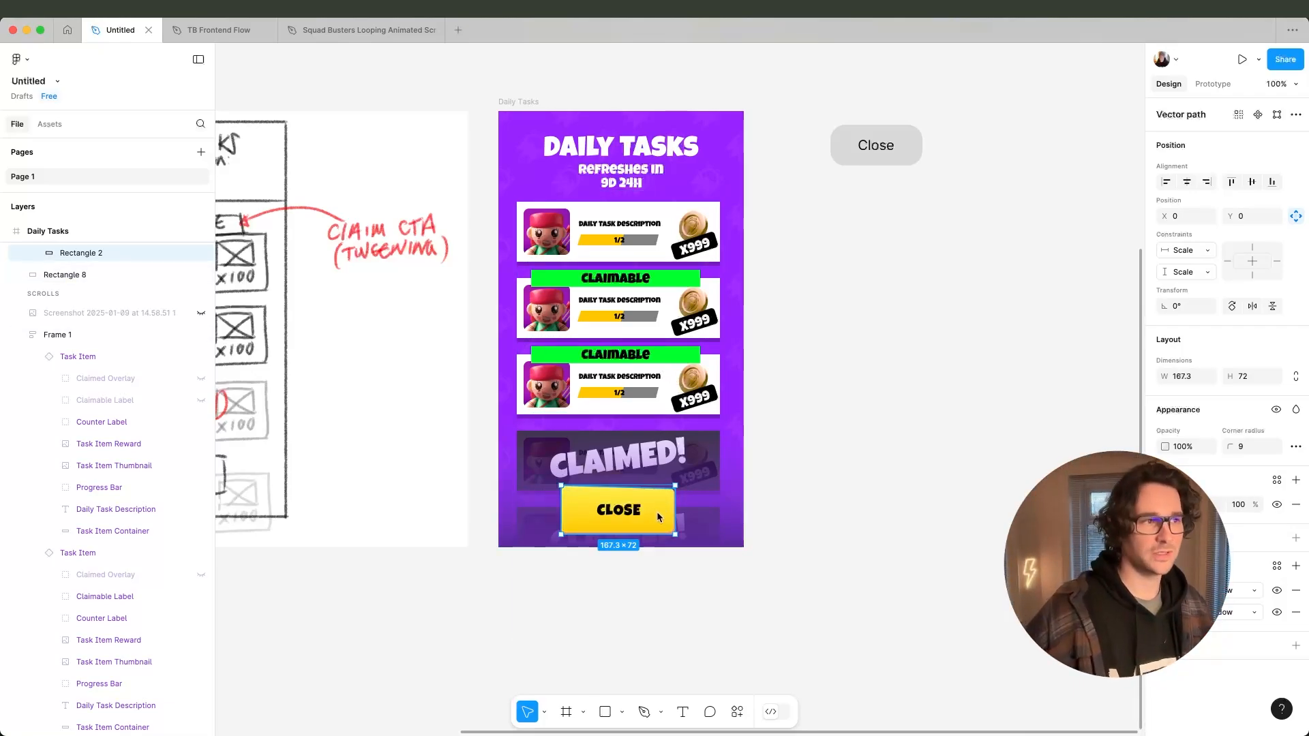
{"action": "scroll", "coordinate": [84, 256], "scroll_direction": "up", "scroll_amount": 4}
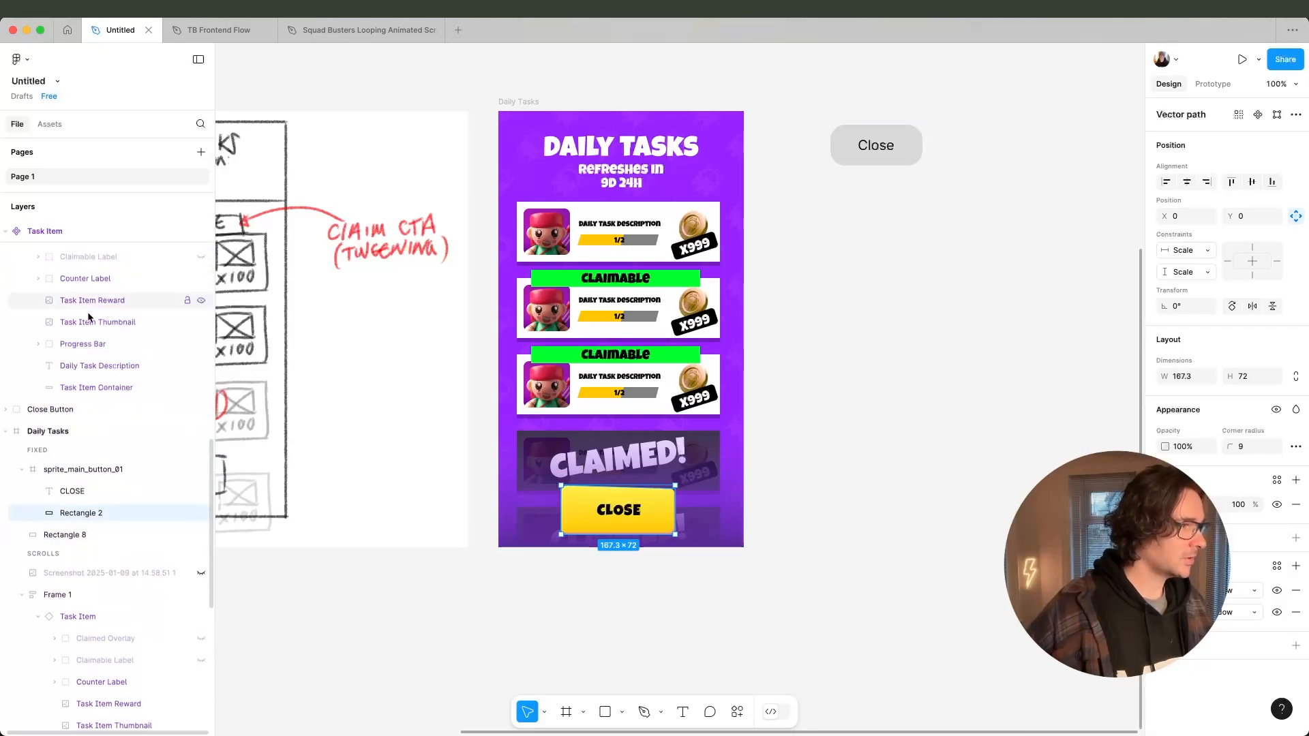
{"action": "left_click", "coordinate": [82, 469]}
{"action": "left_click", "coordinate": [22, 469]}
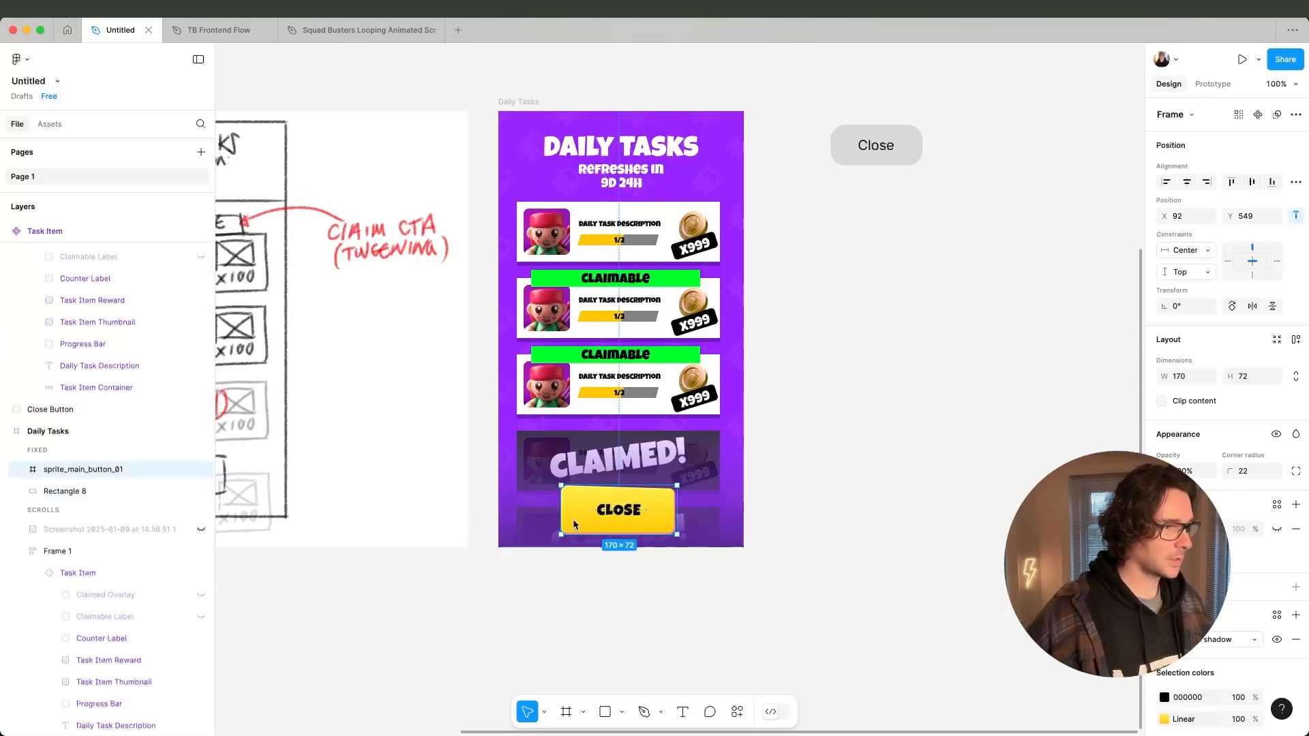
{"action": "key", "text": "super+c"}
{"action": "left_click", "coordinate": [1000, 430]}
{"action": "key", "text": "super+v"}
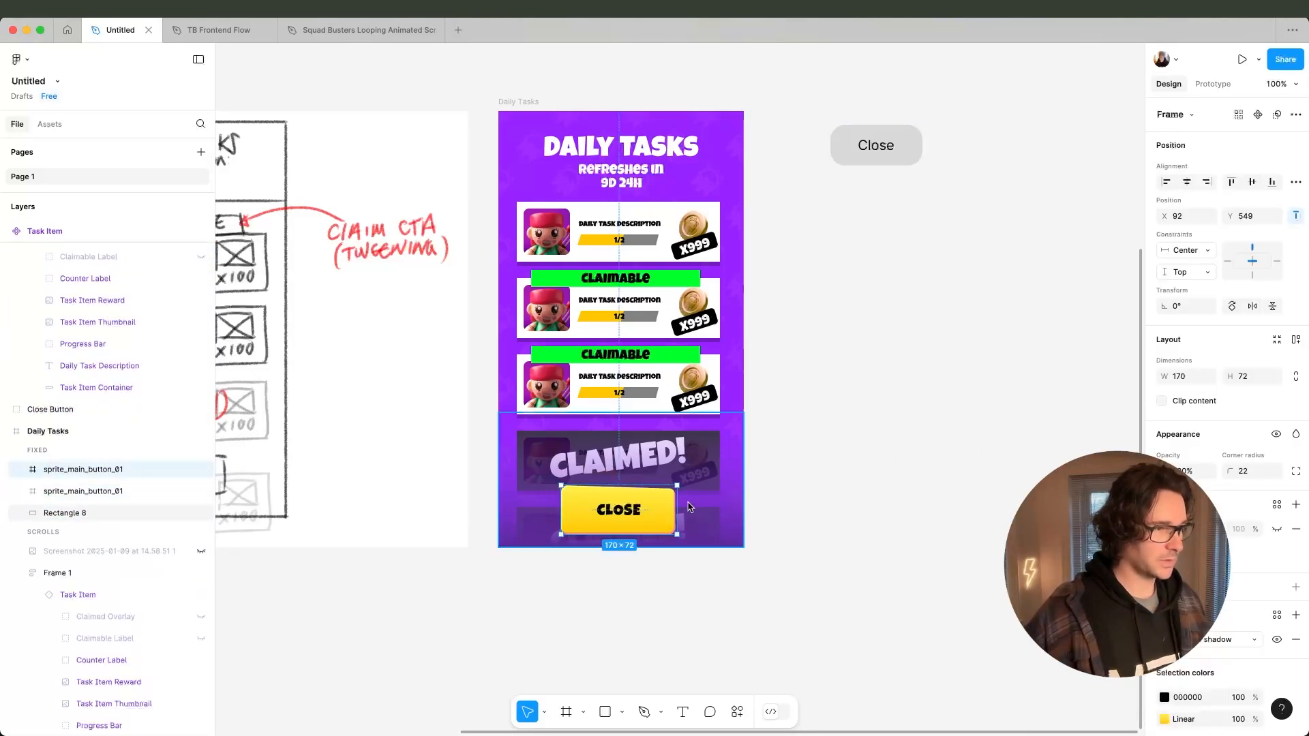
{"action": "left_click_drag", "start_coordinate": [668, 510], "coordinate": [955, 413]}
{"action": "left_click", "coordinate": [939, 470]}
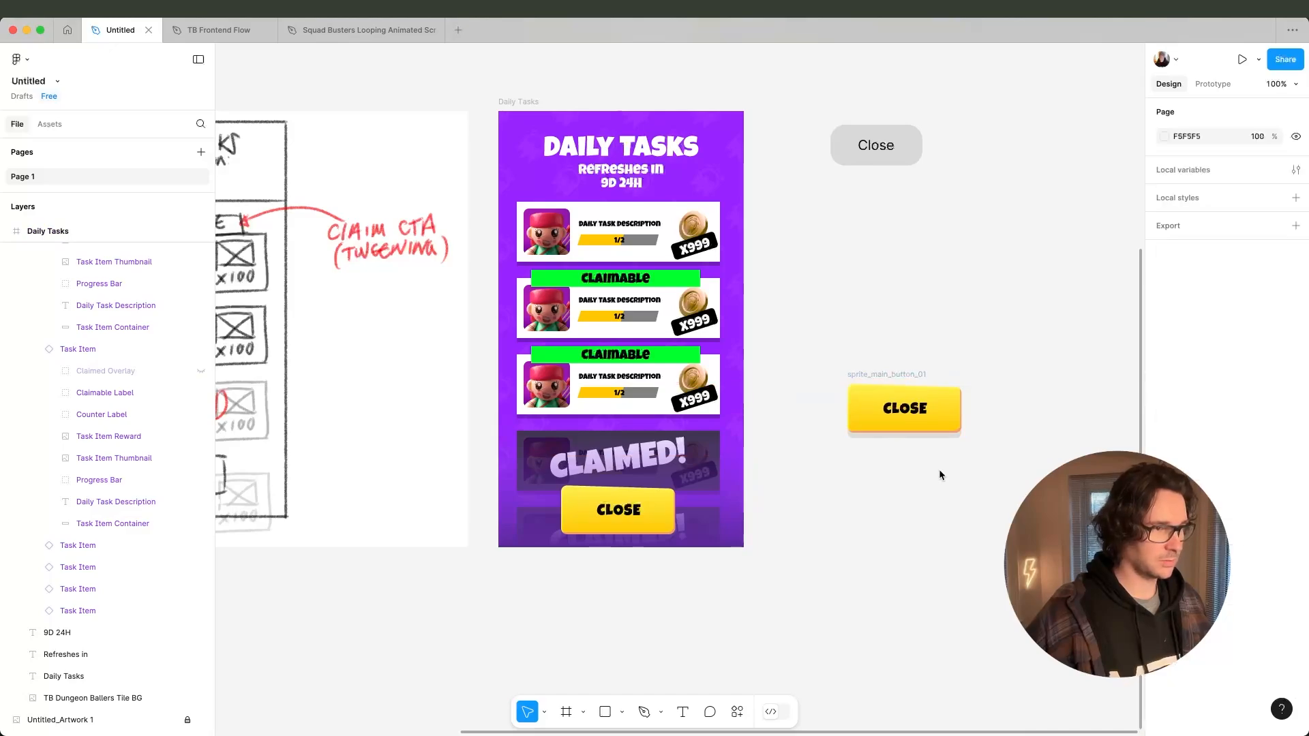
Examine the copied sprite_main_button_01 frame up close together with its position, dimensions, effects and export settings.
{"action": "left_click", "coordinate": [894, 383]}
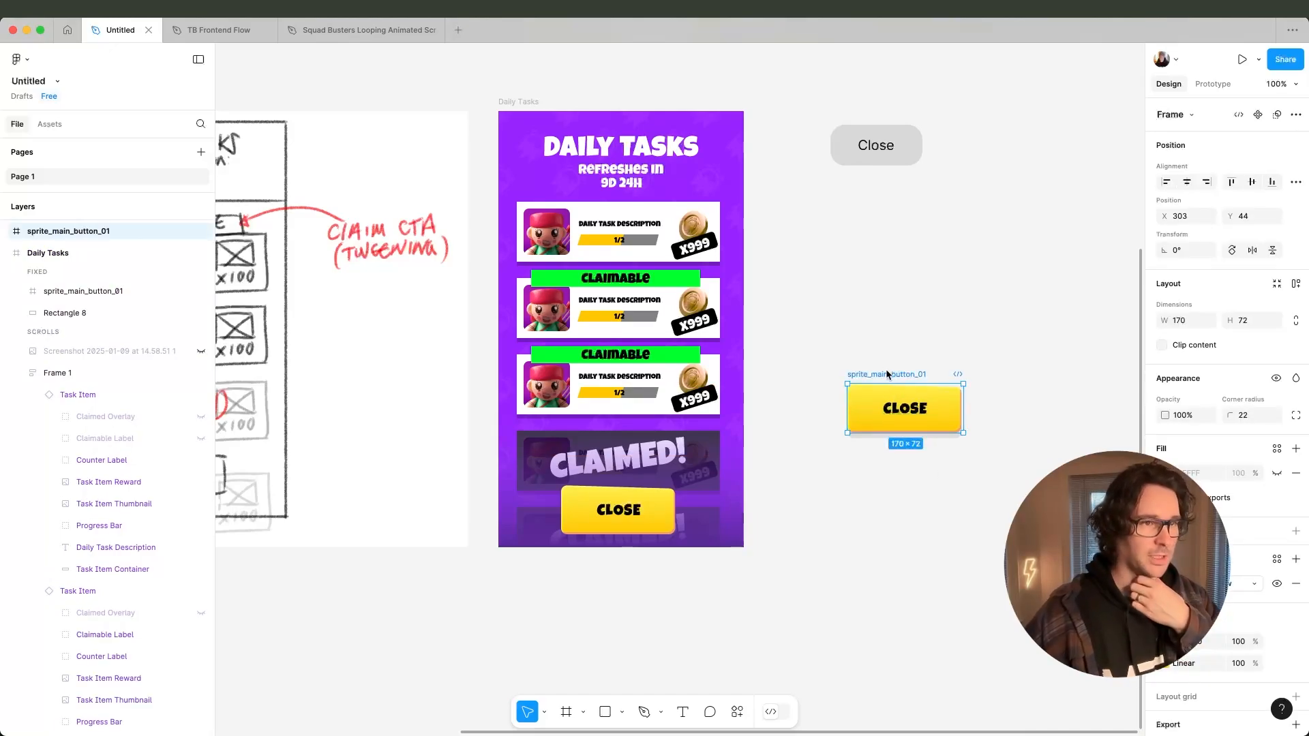
{"action": "left_click", "coordinate": [1013, 425]}
{"action": "key", "text": "super+equal"}
{"action": "scroll", "coordinate": [935, 427], "scroll_direction": "right", "scroll_amount": 10}
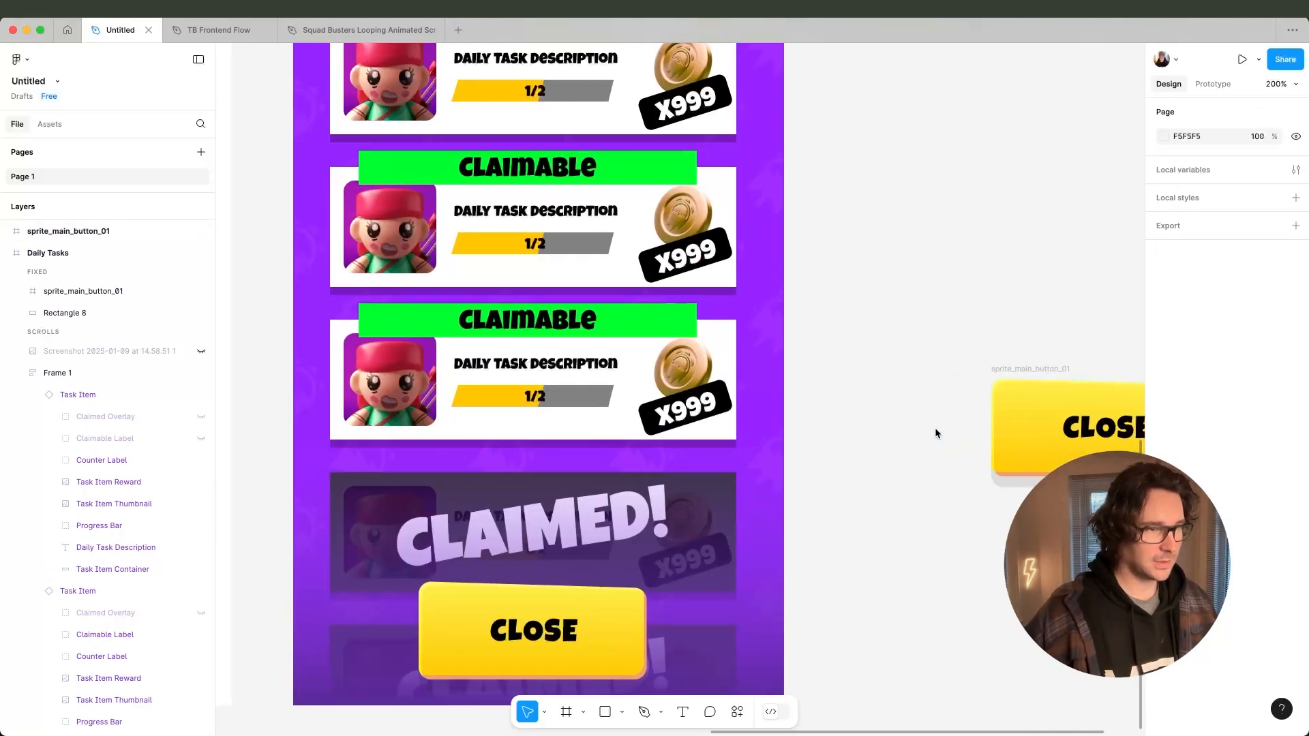
{"action": "key", "text": "super+equal"}
{"action": "key", "text": "super+minus"}
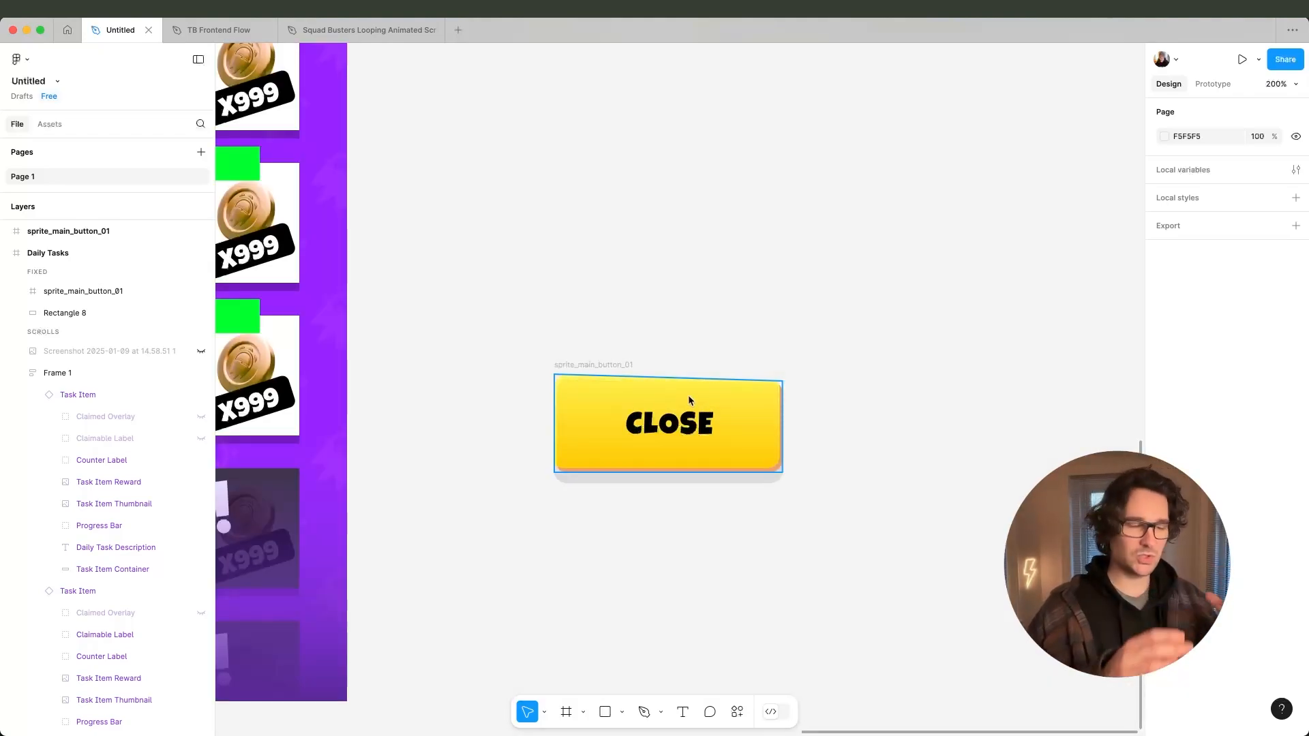
{"action": "left_click", "coordinate": [600, 368]}
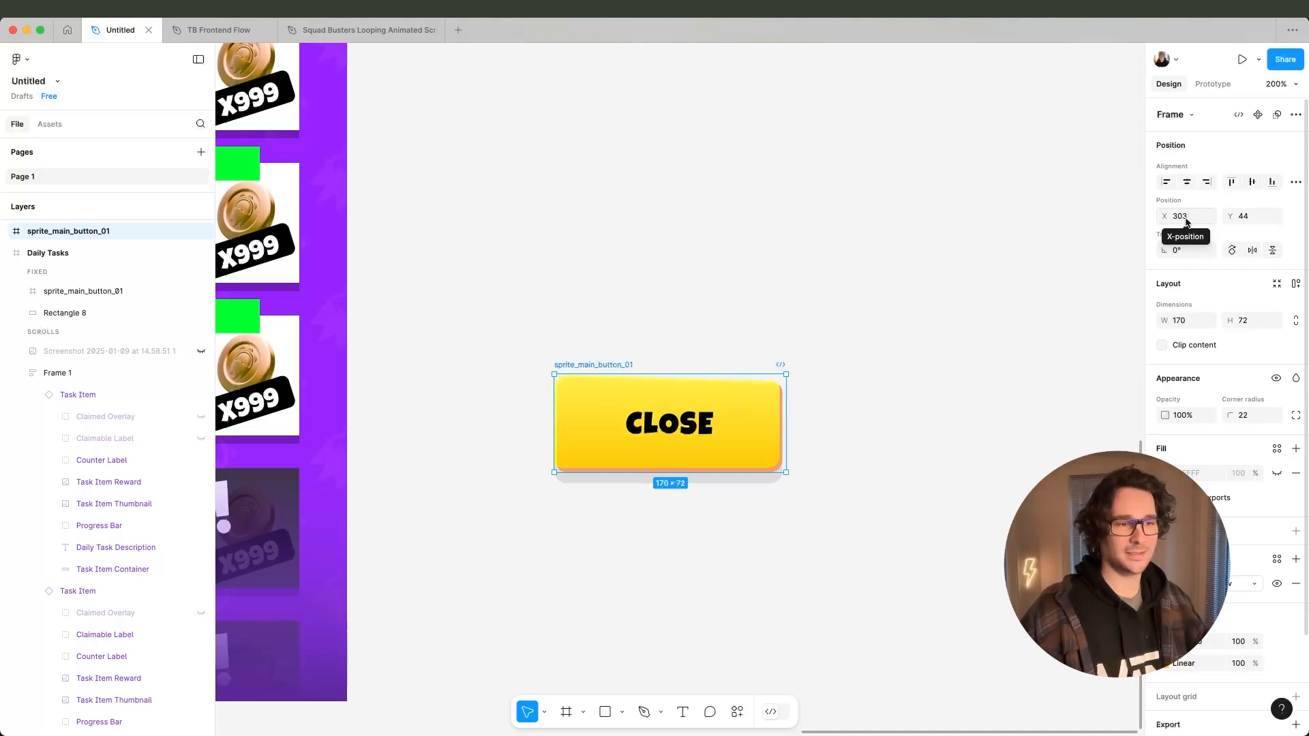
{"action": "scroll", "coordinate": [1205, 317], "scroll_direction": "down", "scroll_amount": 3}
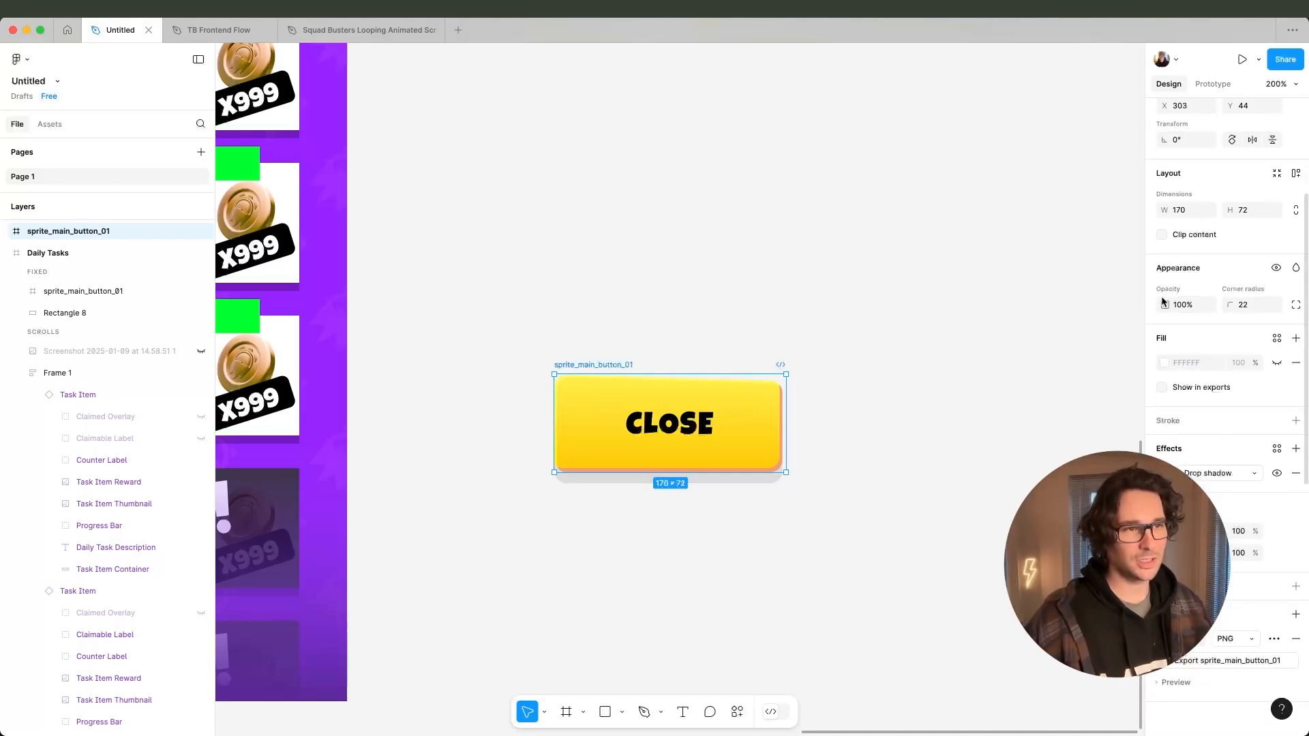
{"action": "scroll", "coordinate": [1187, 218], "scroll_direction": "up", "scroll_amount": 3}
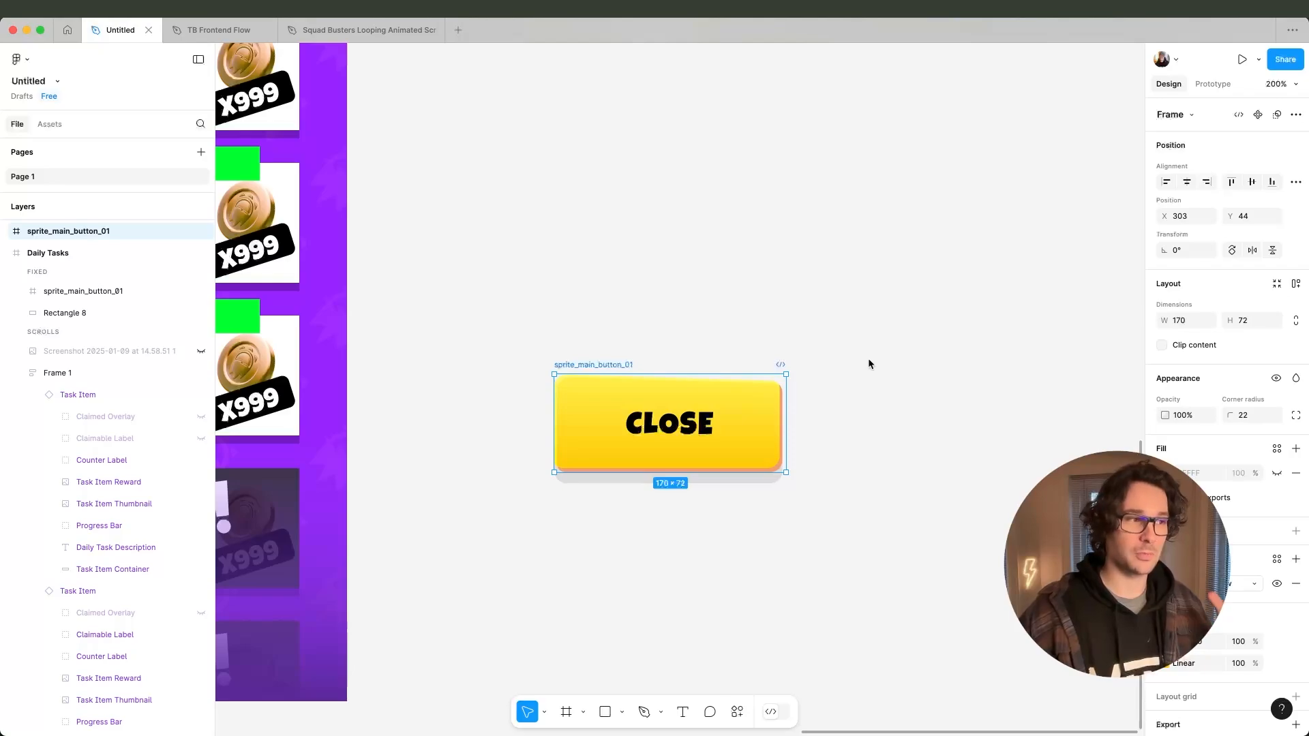
Duplicate the standalone sprite_main_button_01 frame directly above the original and select the new copy's frame.
{"action": "left_click", "coordinate": [658, 345]}
{"action": "left_click", "coordinate": [594, 366]}
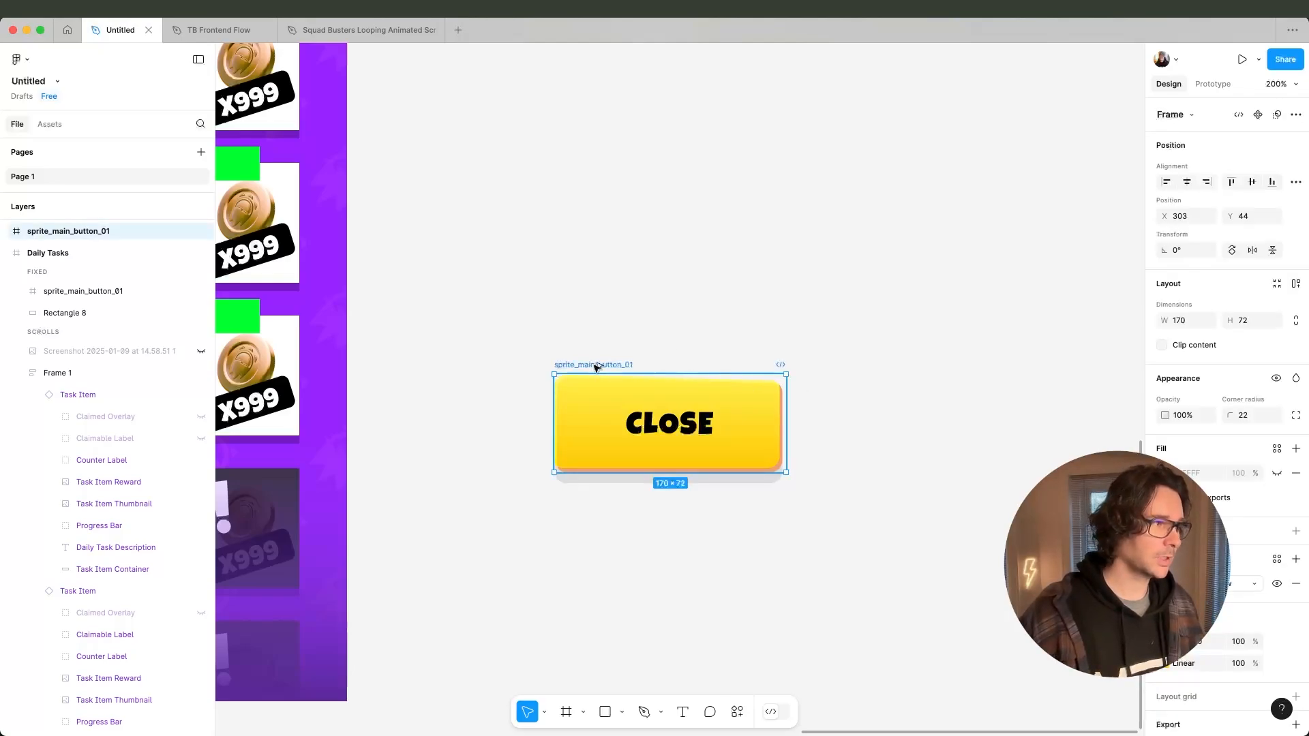
{"action": "left_click_drag", "start_coordinate": [594, 366], "coordinate": [594, 207], "text": "alt"}
{"action": "key", "text": "Escape"}
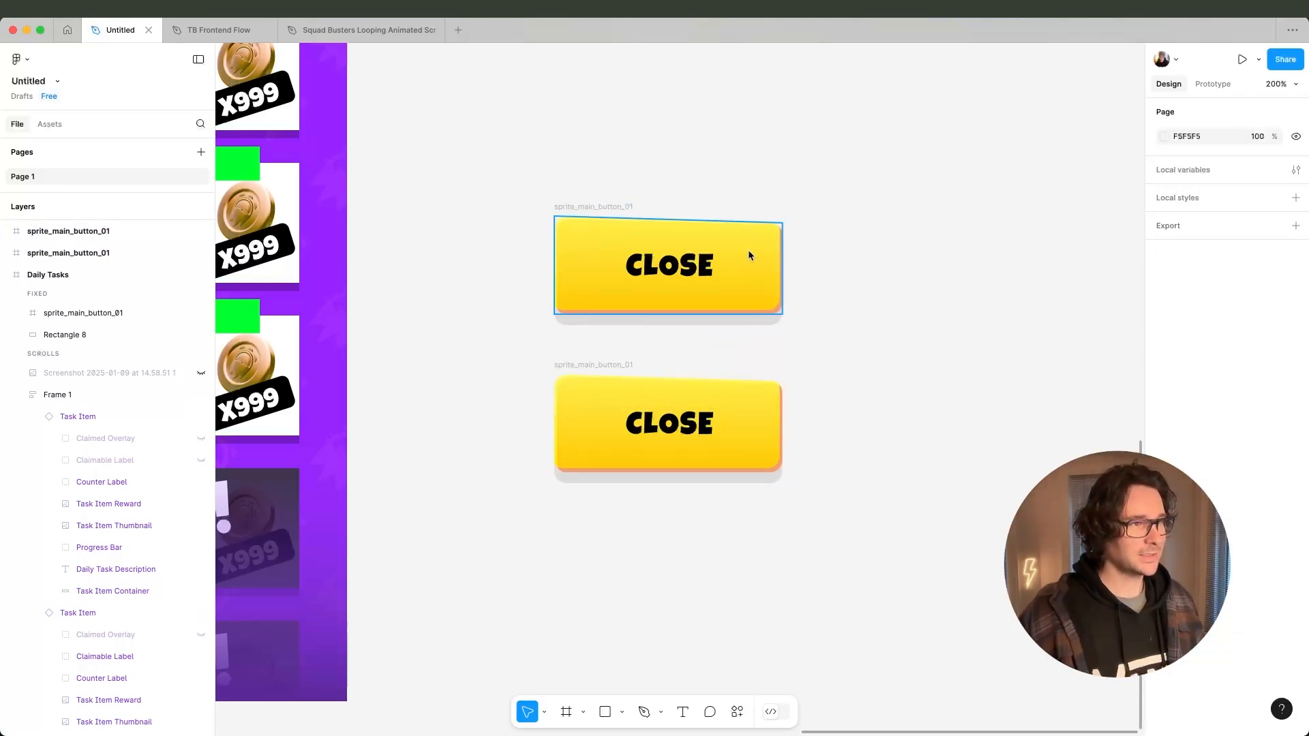
{"action": "left_click", "coordinate": [749, 254]}
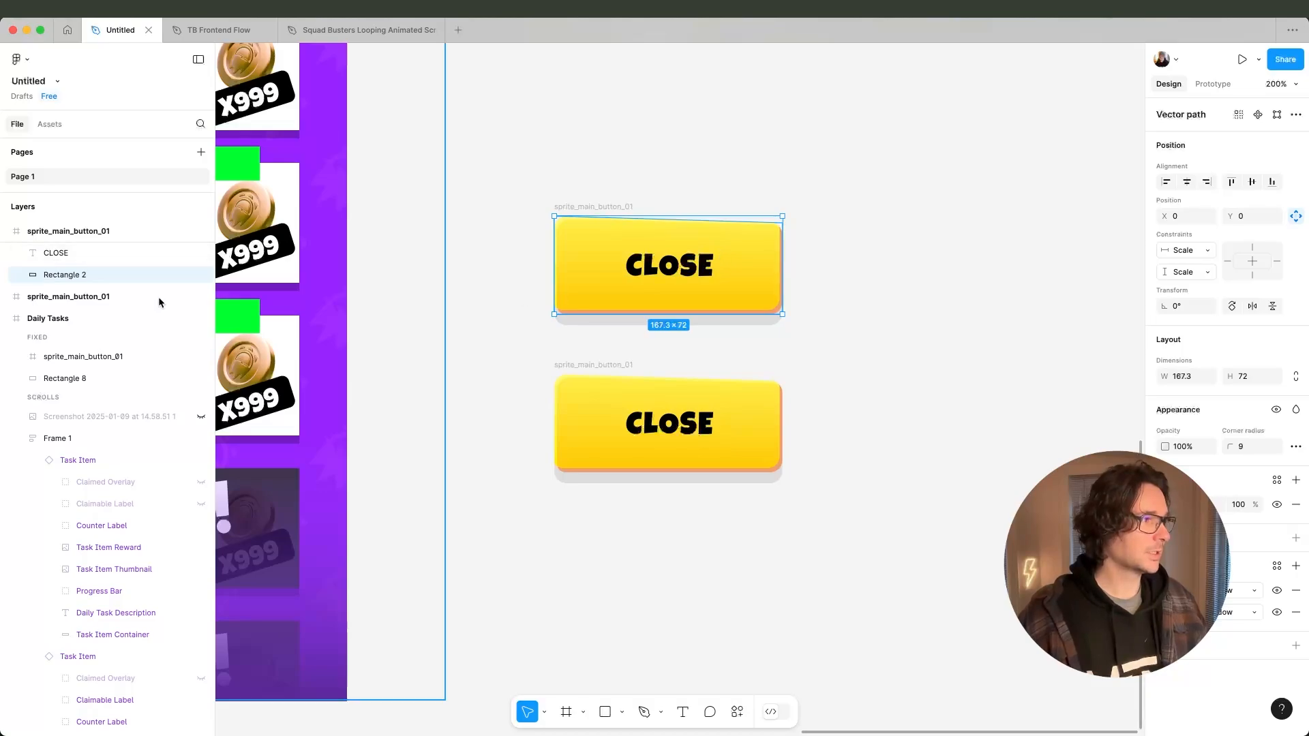
{"action": "left_click", "coordinate": [574, 210]}
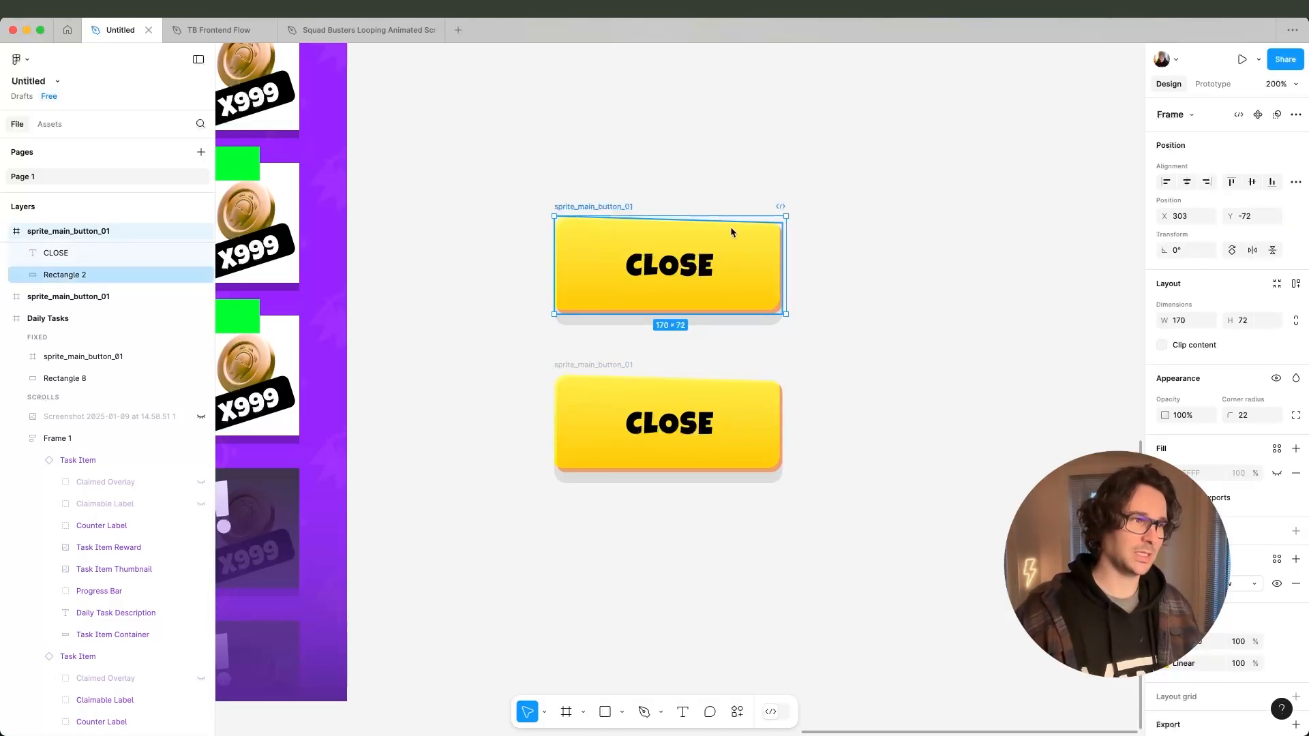
{"action": "left_click", "coordinate": [1192, 217]}
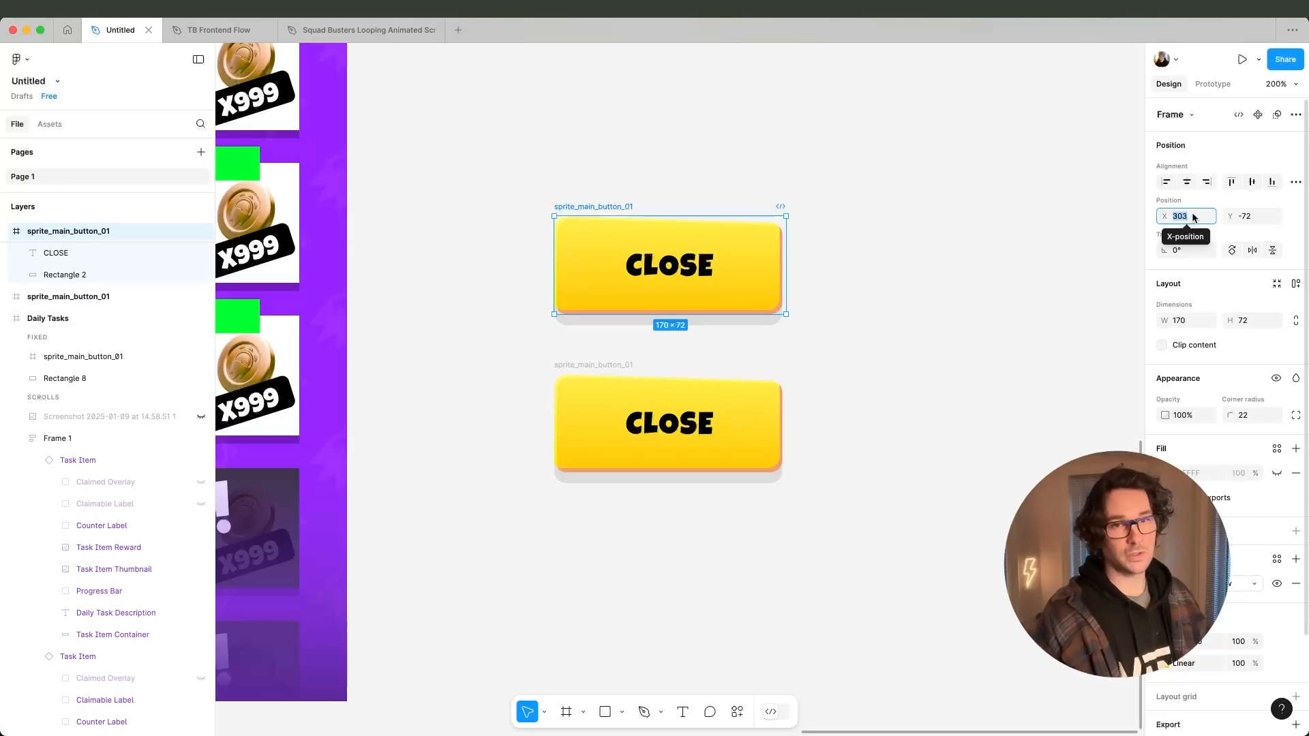
{"action": "type", "text": "512"}
{"action": "key", "text": "Tab"}
{"action": "type", "text": "5"}
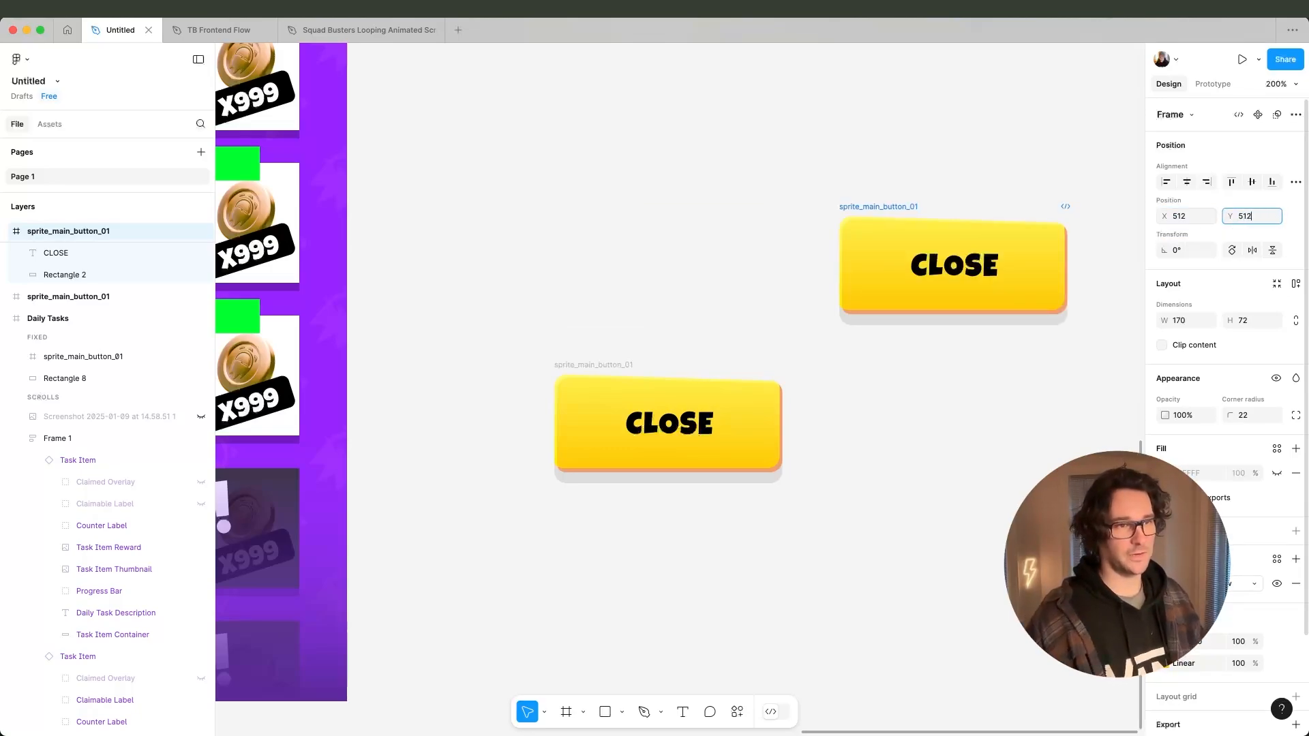
{"action": "type", "text": "12"}
{"action": "key", "text": "Return"}
{"action": "key", "text": "super+z"}
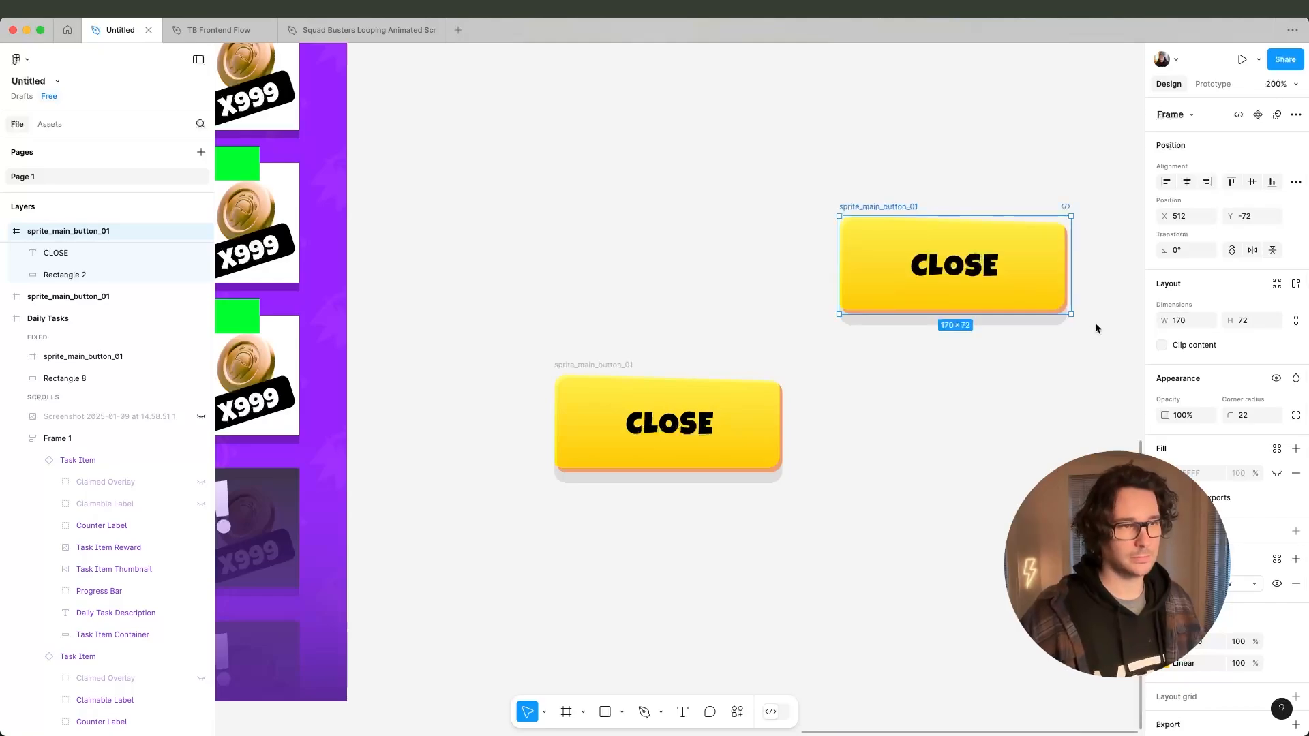
{"action": "key", "text": "super+z"}
Try resizing the upper sprite_main_button_01 copy to 512 × 512, and undo the size changes.
{"action": "left_click", "coordinate": [1183, 322]}
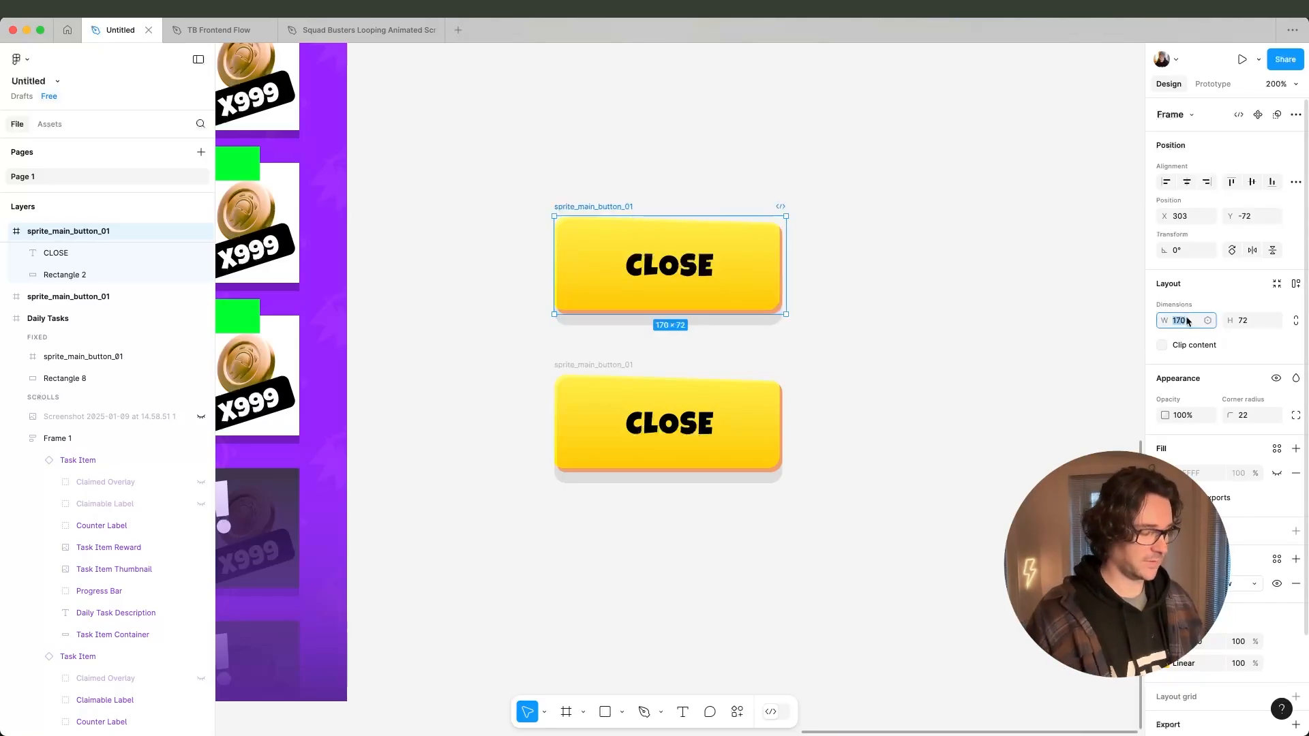
{"action": "type", "text": "512"}
{"action": "key", "text": "Tab"}
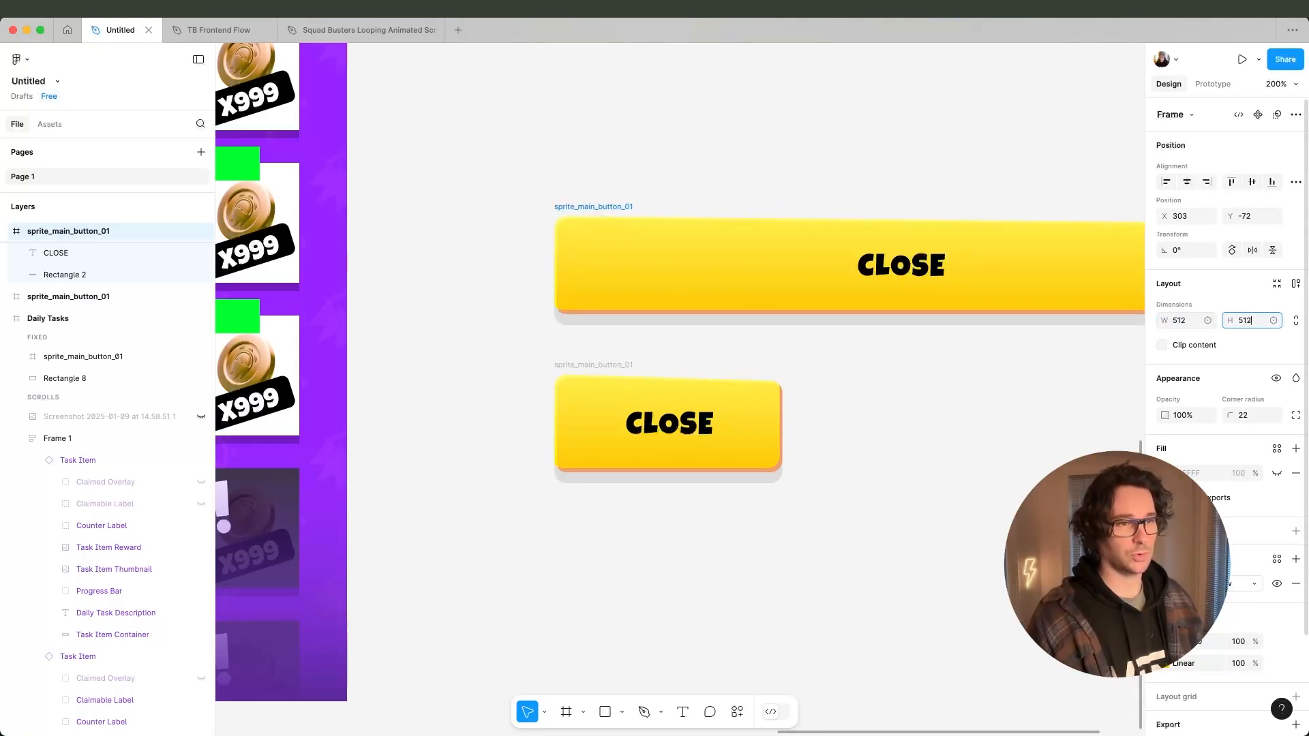
{"action": "key", "text": "Return"}
{"action": "key", "text": "shift+0"}
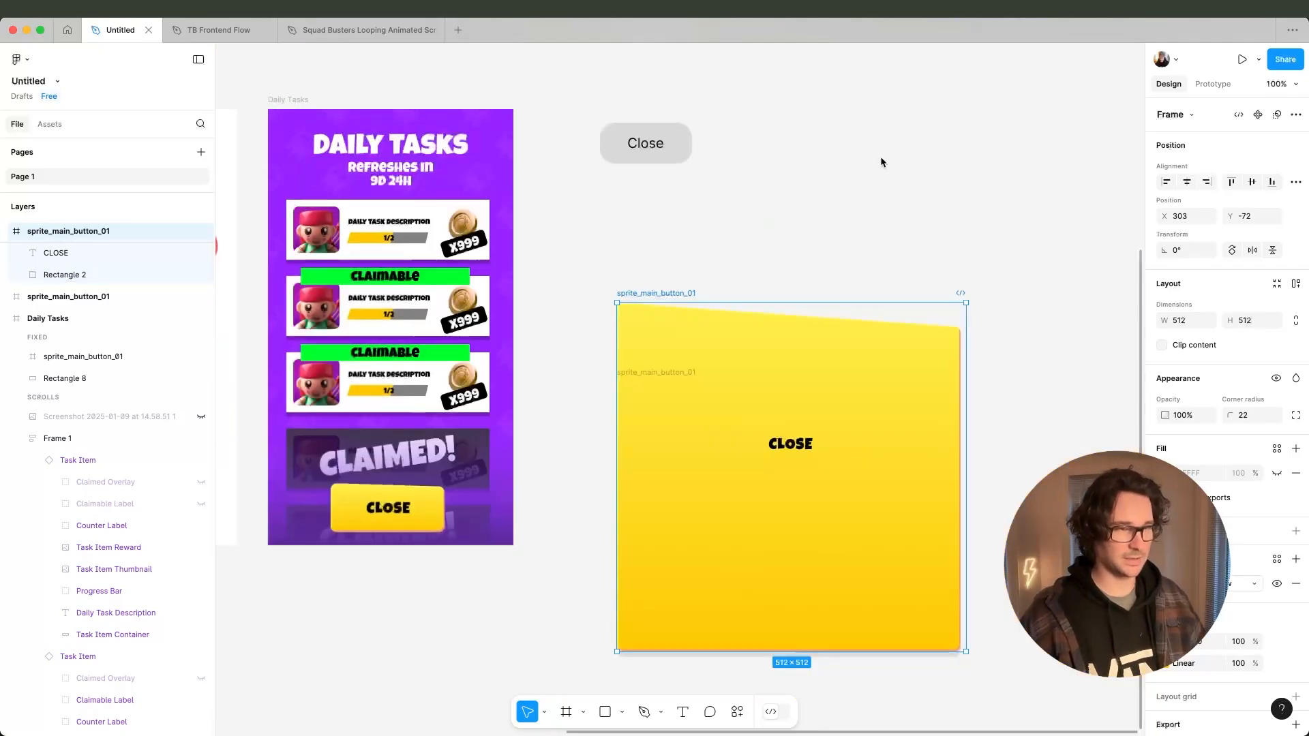
{"action": "key", "text": "minus"}
{"action": "key", "text": "ctrl+z"}
{"action": "key", "text": "ctrl+z"}
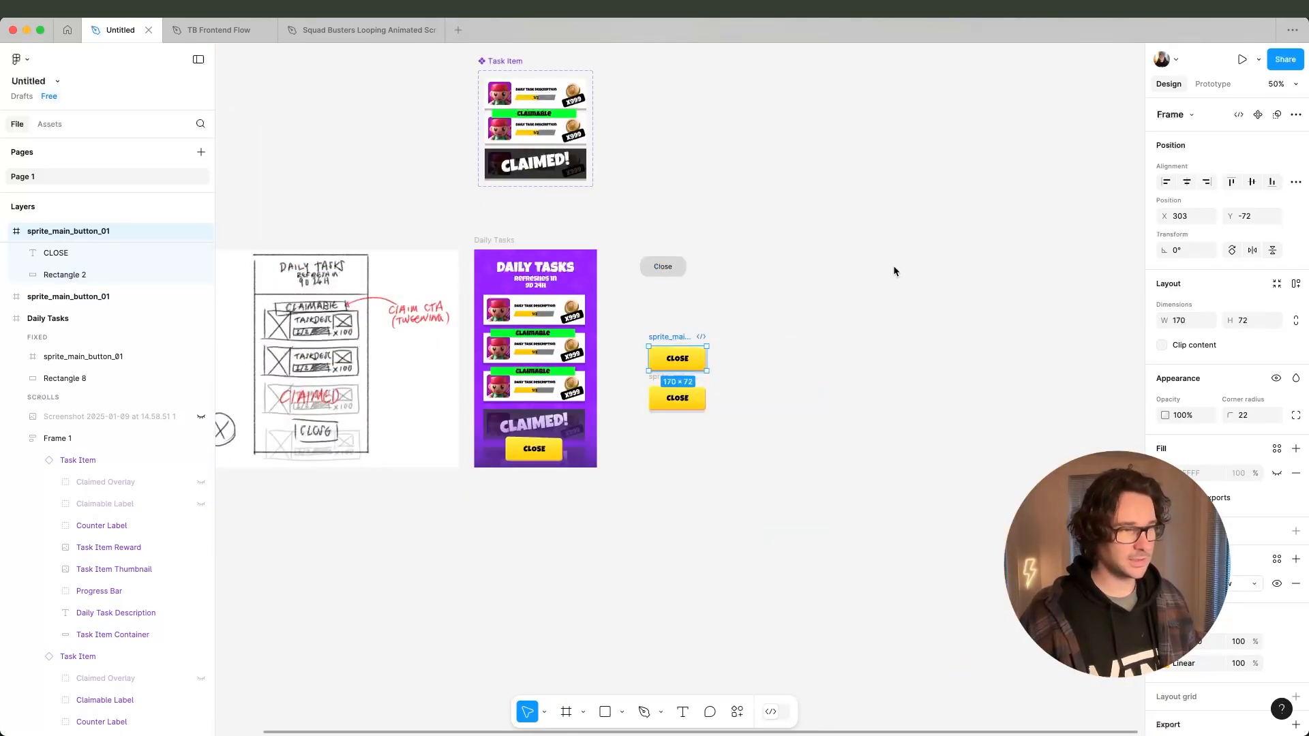
Resize the upper sprite_main_button_01 copy to 64 × 64.
{"action": "key", "text": "plus"}
{"action": "key", "text": "plus"}
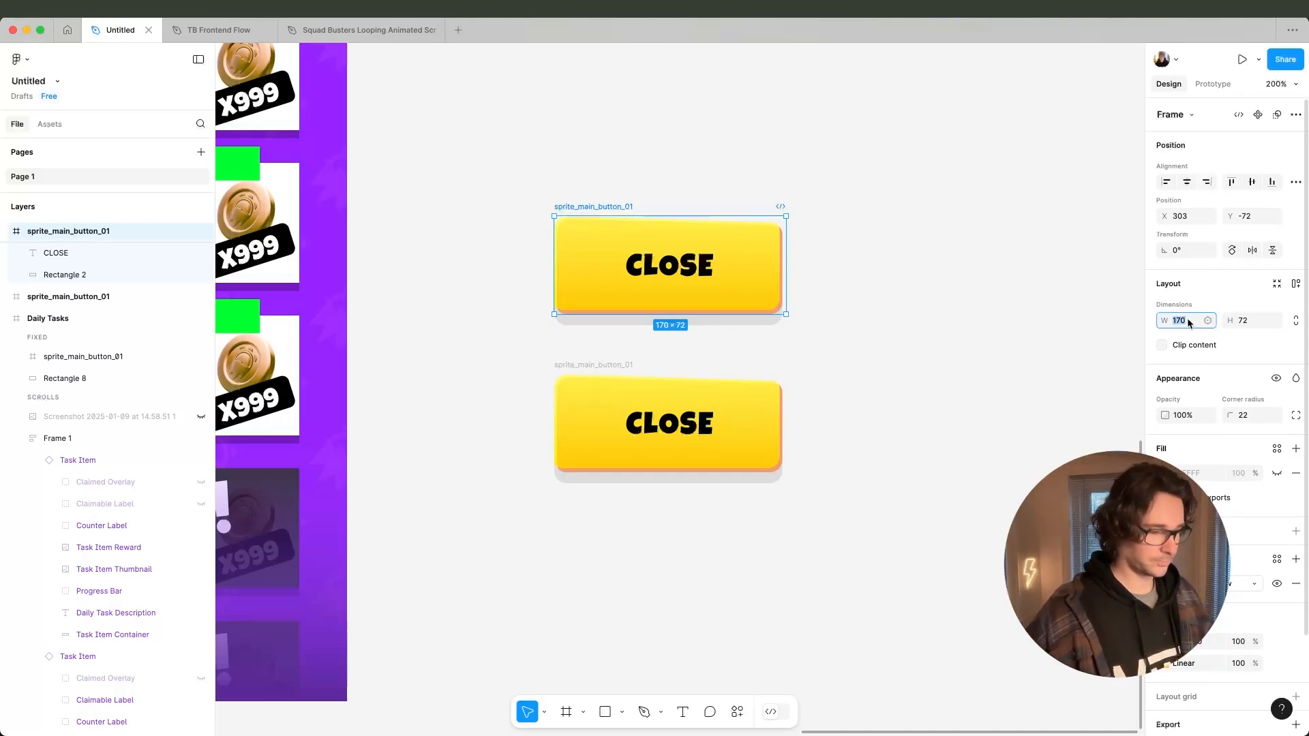
{"action": "type", "text": "64"}
{"action": "key", "text": "Tab"}
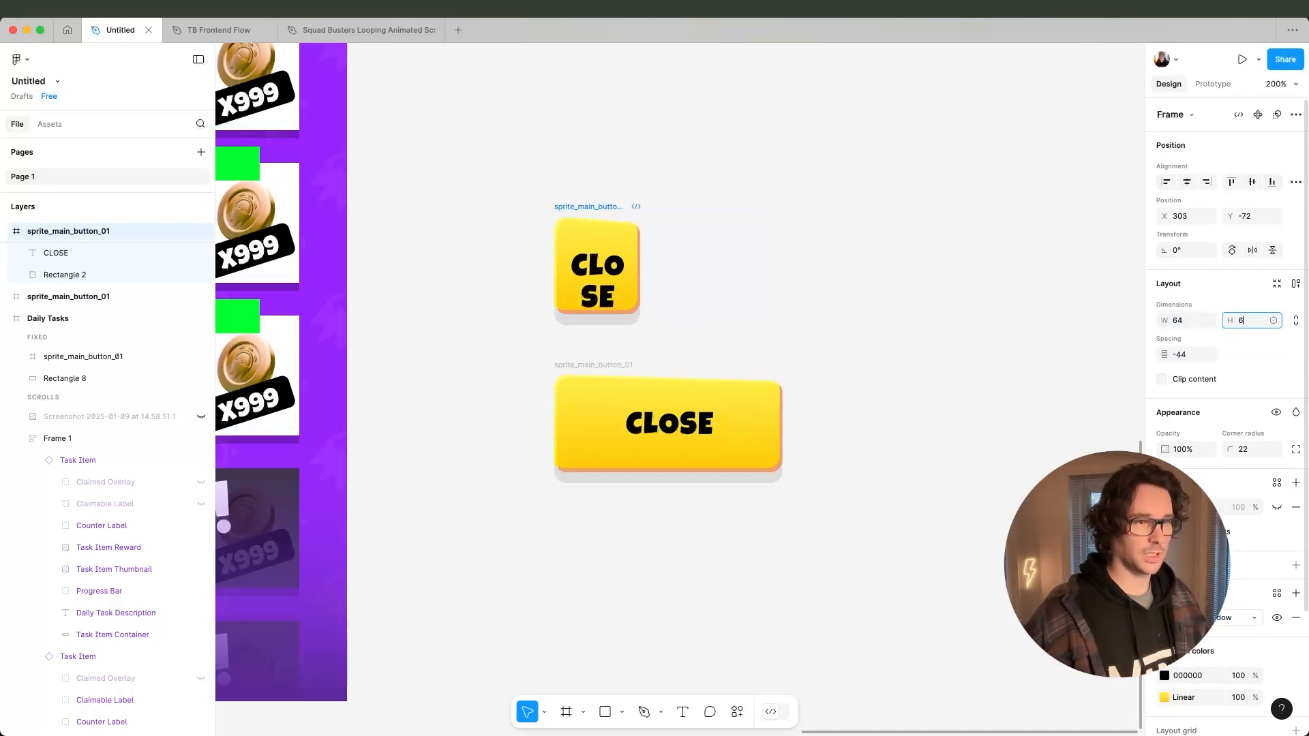
{"action": "type", "text": "64"}
{"action": "key", "text": "Return"}
{"action": "left_click", "coordinate": [1114, 351]}
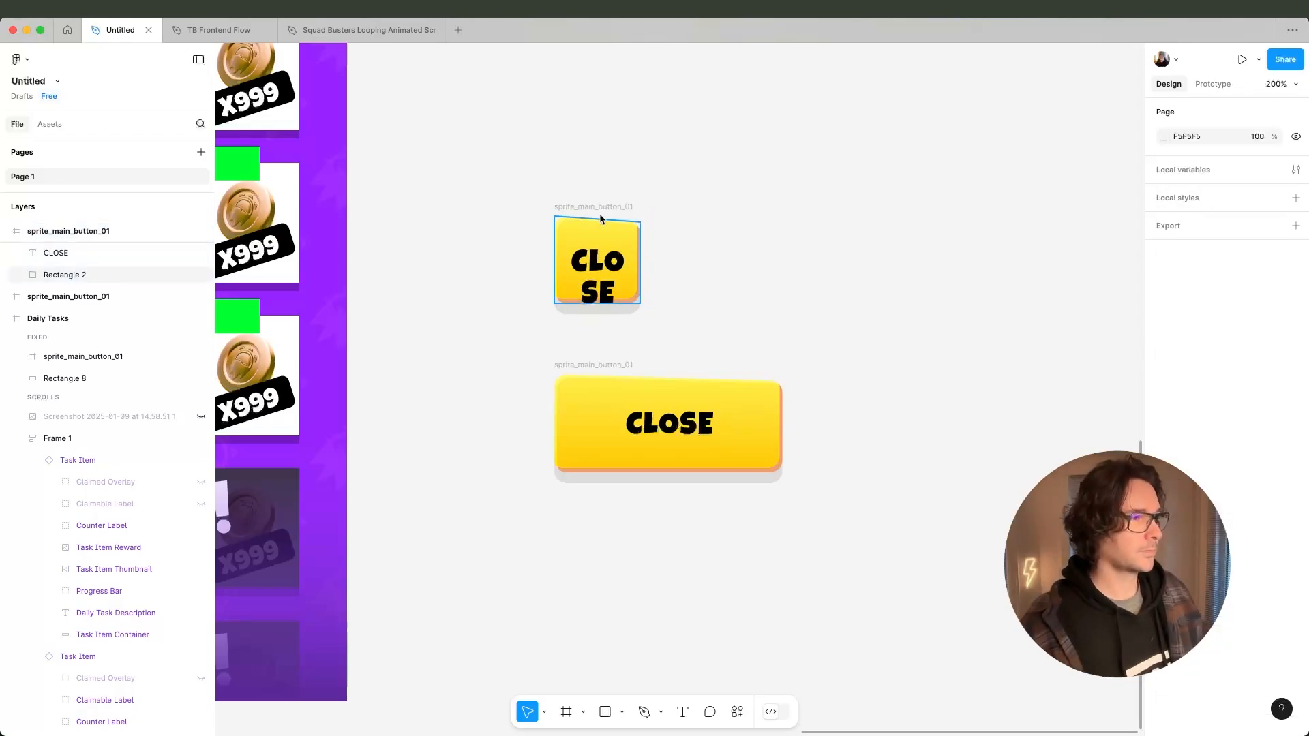
Delete the CLOSE text from the 64 × 64 button copy.
{"action": "left_click", "coordinate": [596, 205]}
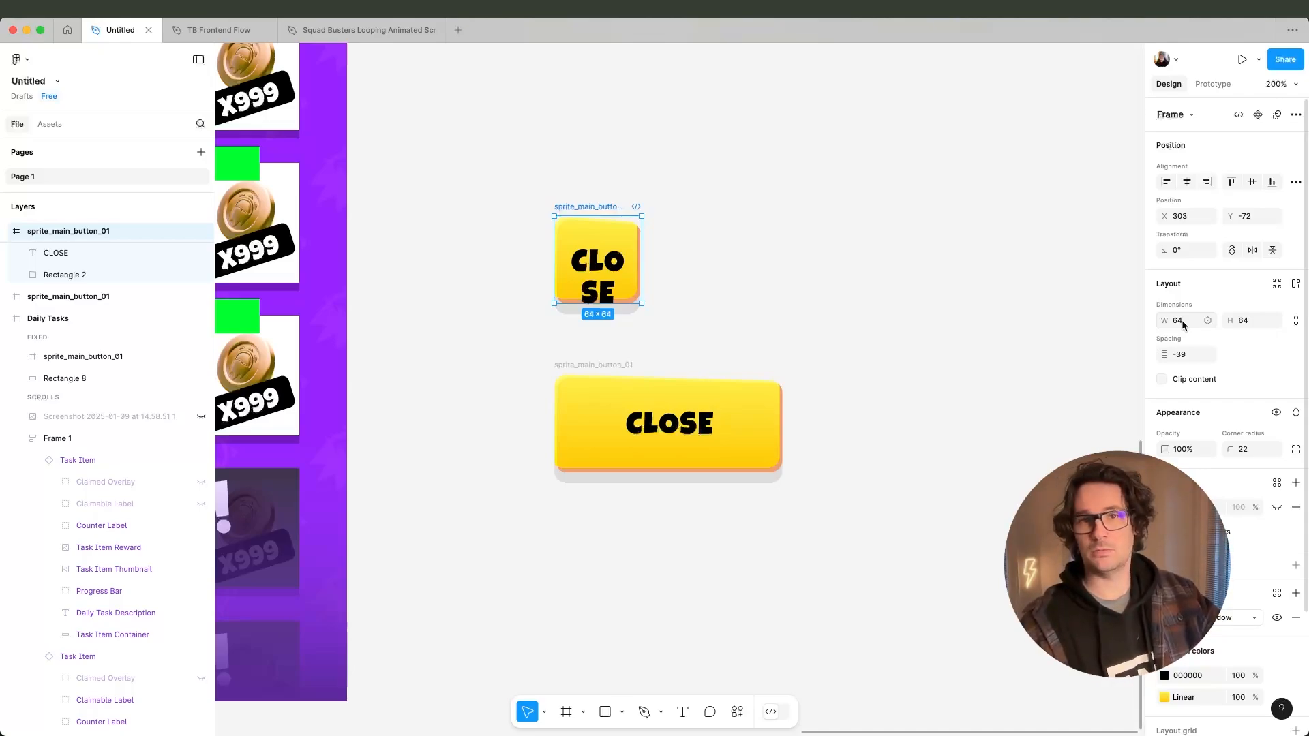
{"action": "left_click", "coordinate": [710, 290]}
{"action": "left_click", "coordinate": [577, 268]}
{"action": "key", "text": "Delete"}
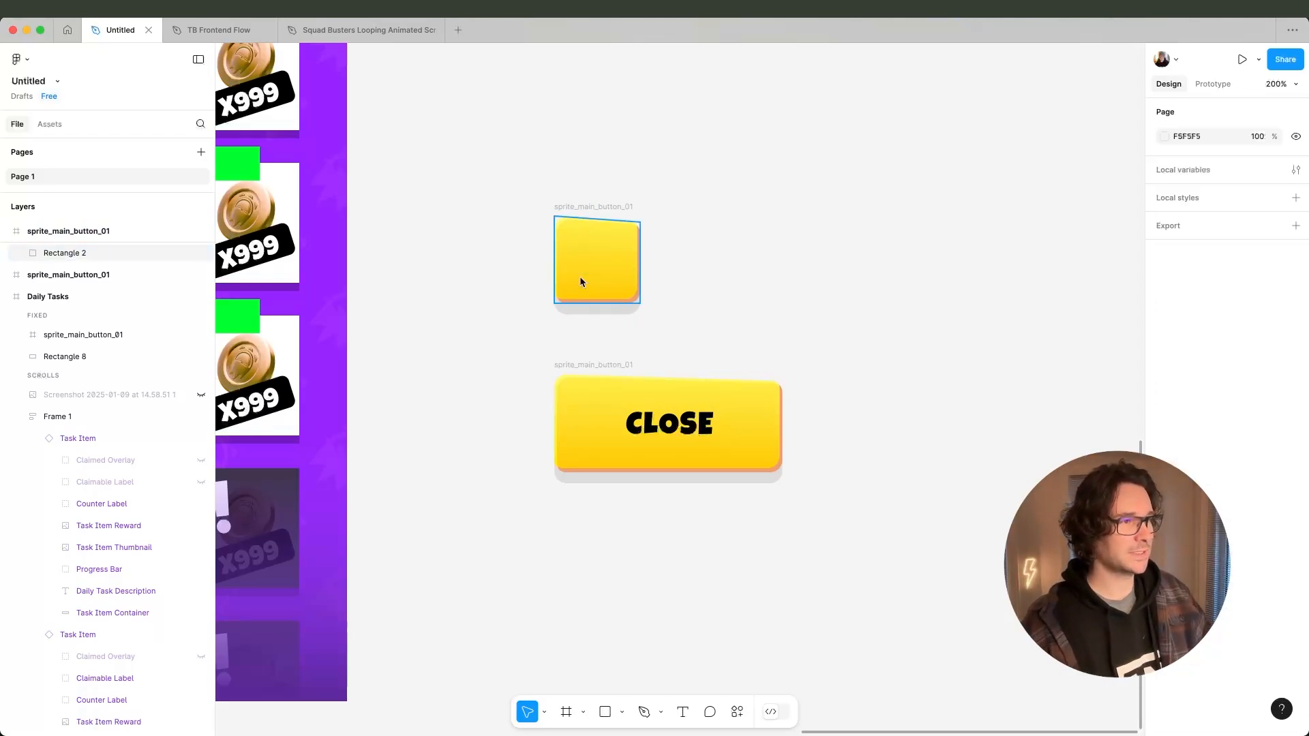
Show the 64 × 64 frame's white fill and shrink its yellow rectangle around the centre to about 49 × 50.
{"action": "left_click", "coordinate": [603, 207]}
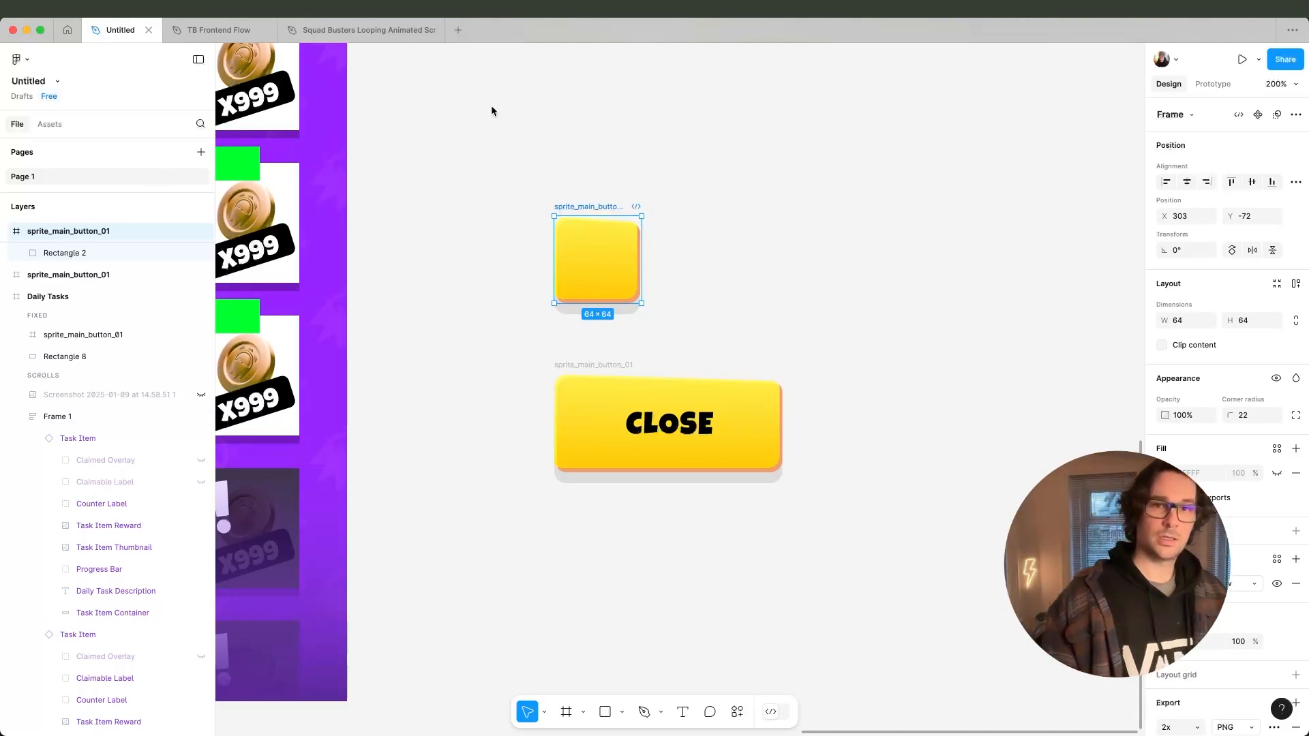
{"action": "left_click", "coordinate": [521, 179]}
{"action": "left_click", "coordinate": [574, 205]}
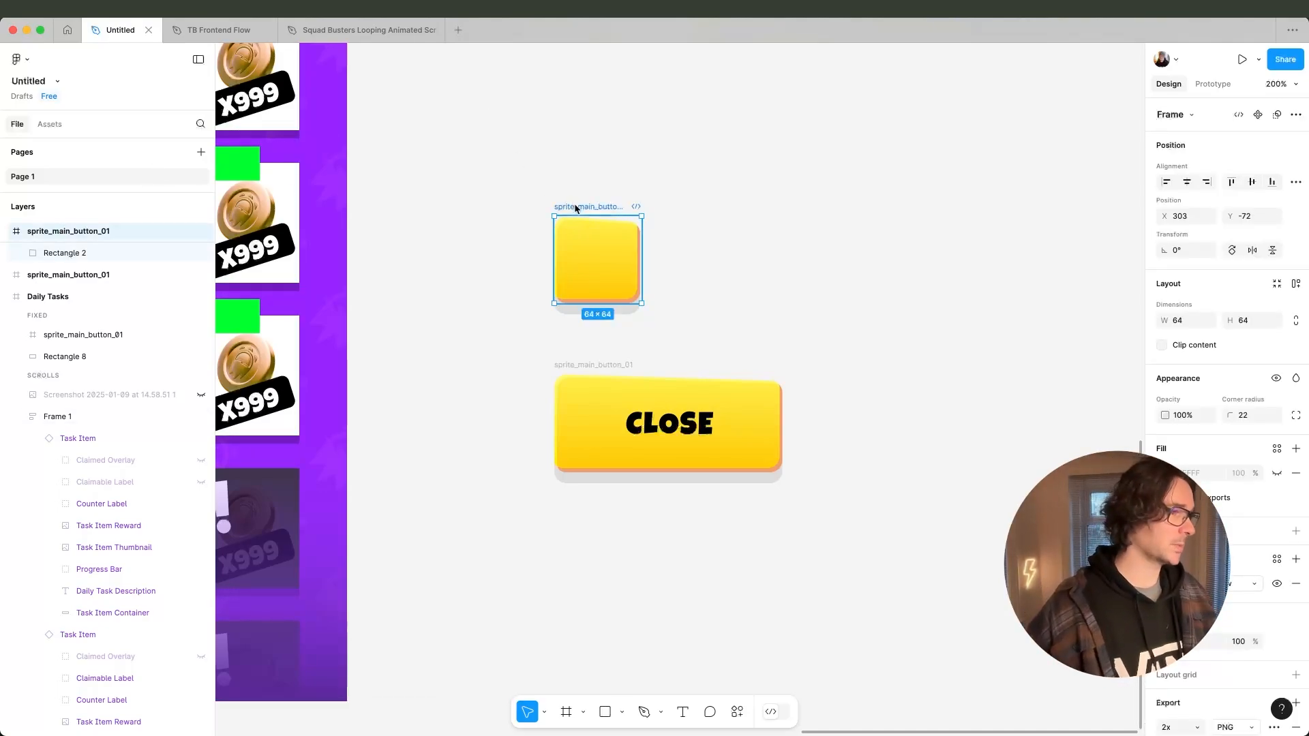
{"action": "left_click", "coordinate": [521, 171]}
{"action": "left_click", "coordinate": [590, 207]}
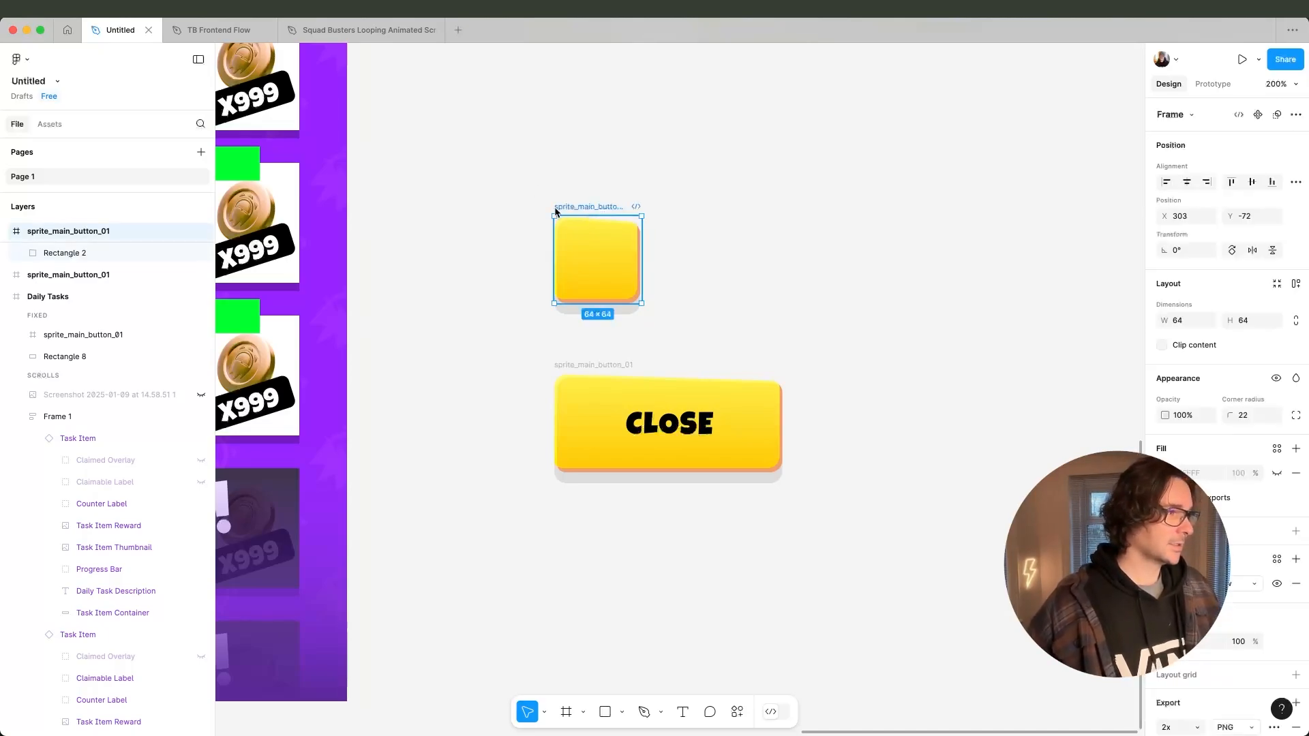
{"action": "left_click", "coordinate": [82, 253]}
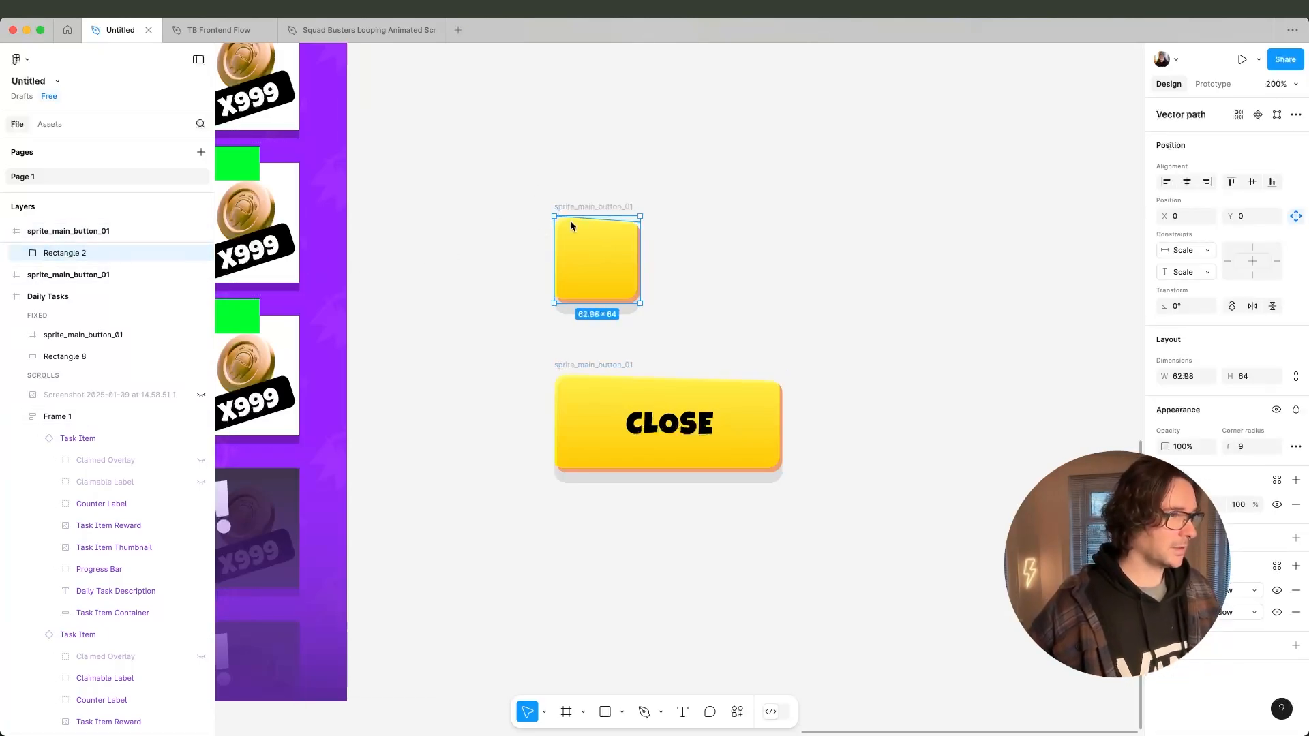
{"action": "scroll", "coordinate": [648, 226], "scroll_direction": "up", "scroll_amount": 5, "text": "ctrl"}
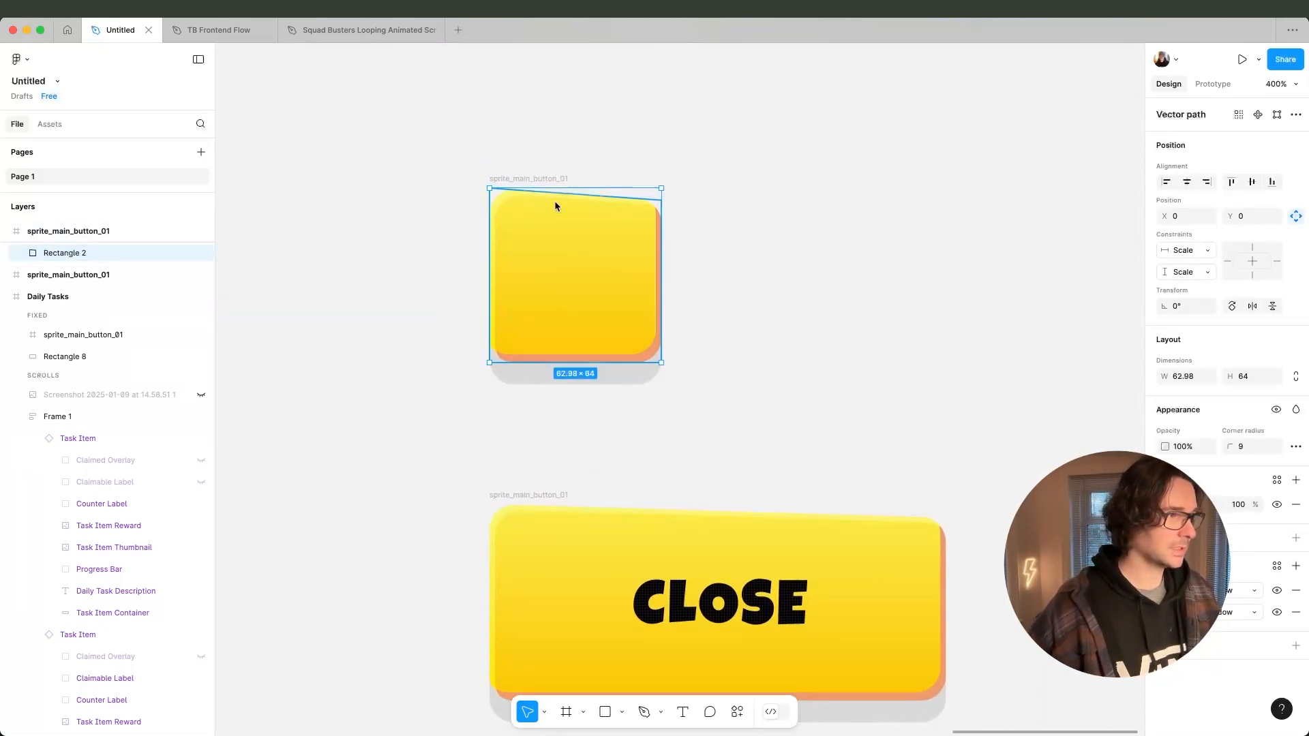
{"action": "key", "text": "Escape"}
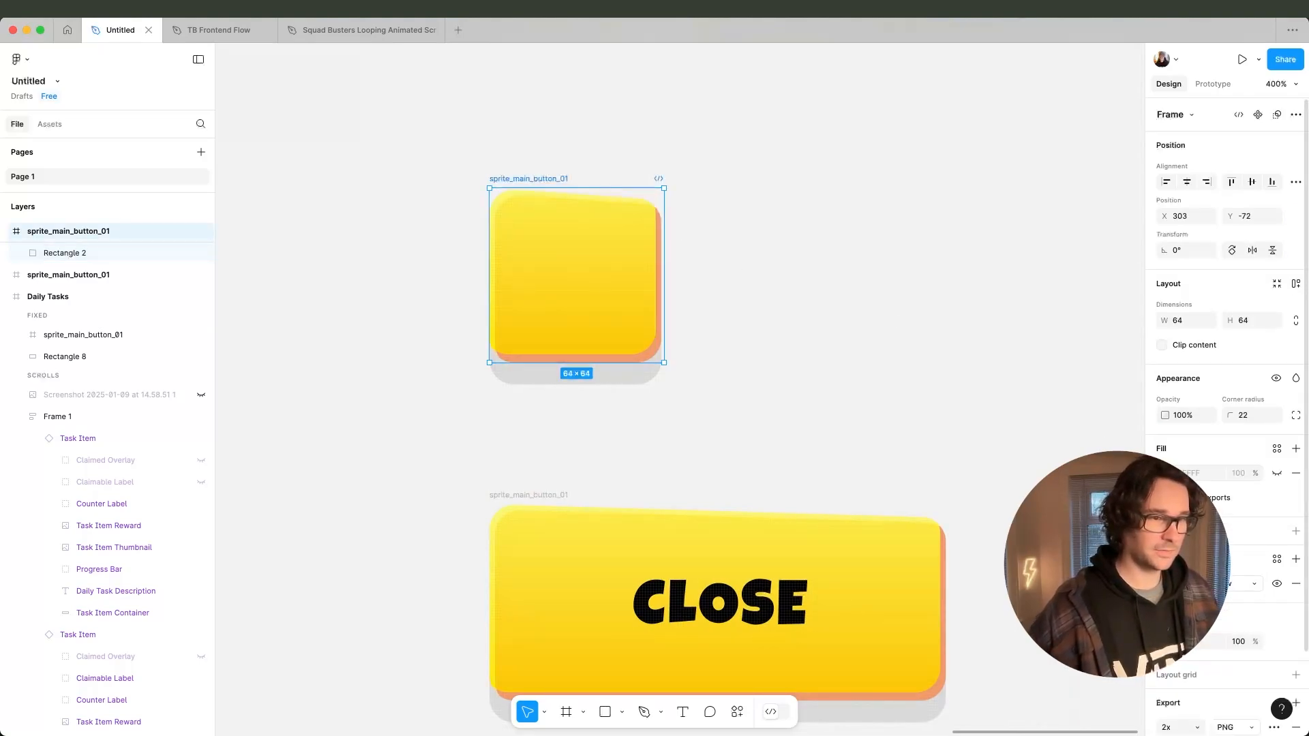
{"action": "left_click", "coordinate": [1277, 473]}
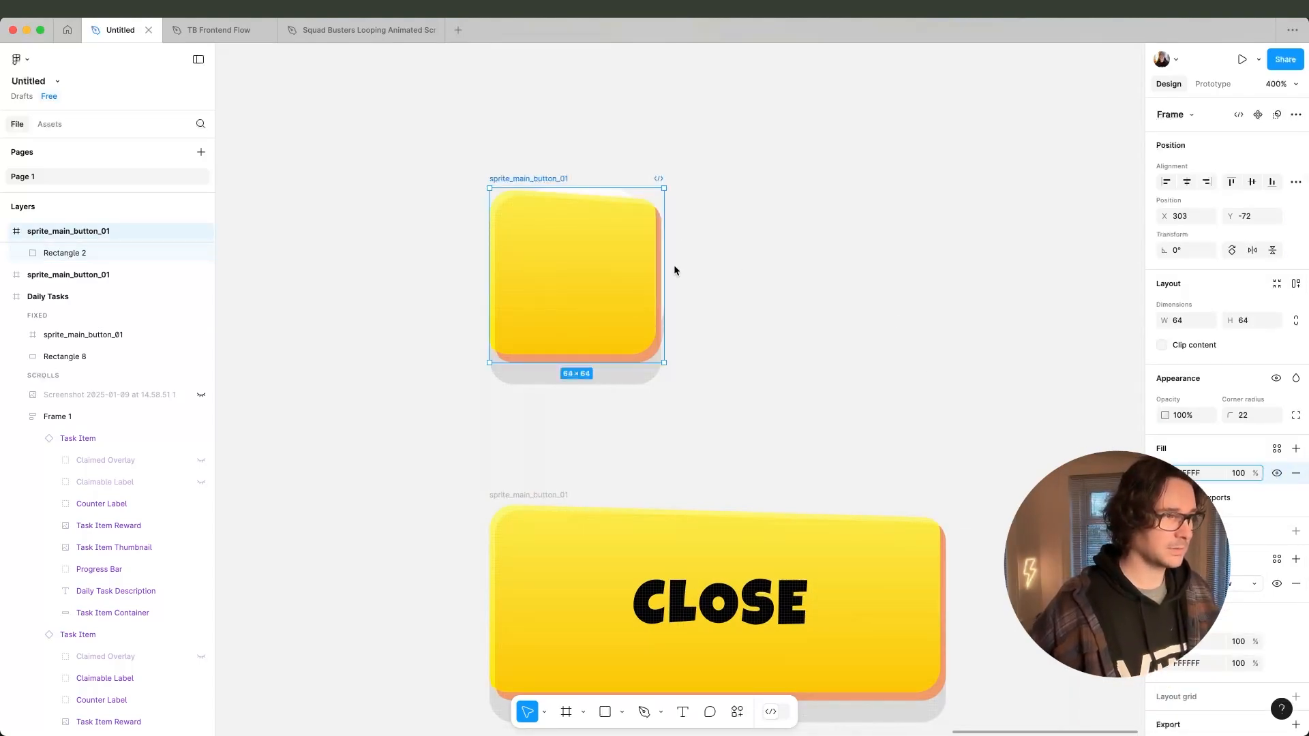
{"action": "left_click", "coordinate": [75, 261]}
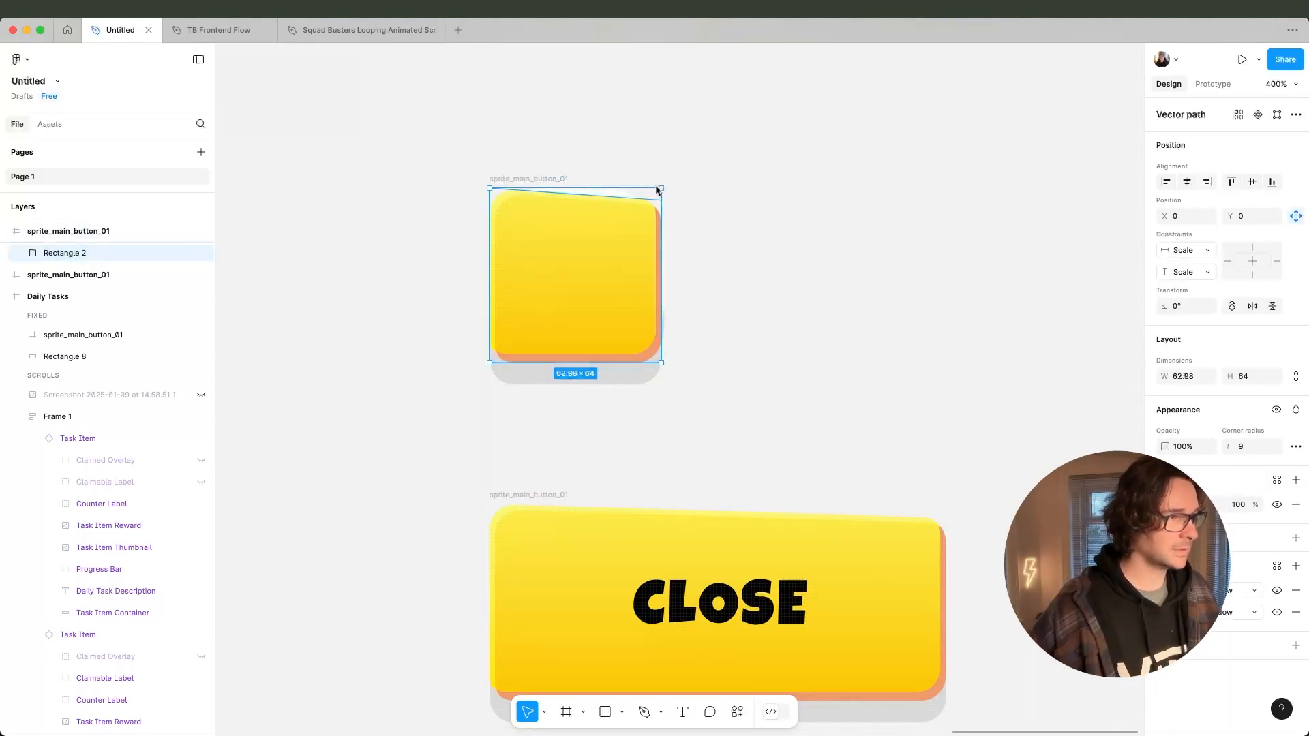
{"action": "left_click_drag", "start_coordinate": [658, 189], "coordinate": [643, 219], "text": "alt"}
Set the 64 × 64 frame's corner radius to 0 and remove its drop shadow.
{"action": "left_click", "coordinate": [522, 192]}
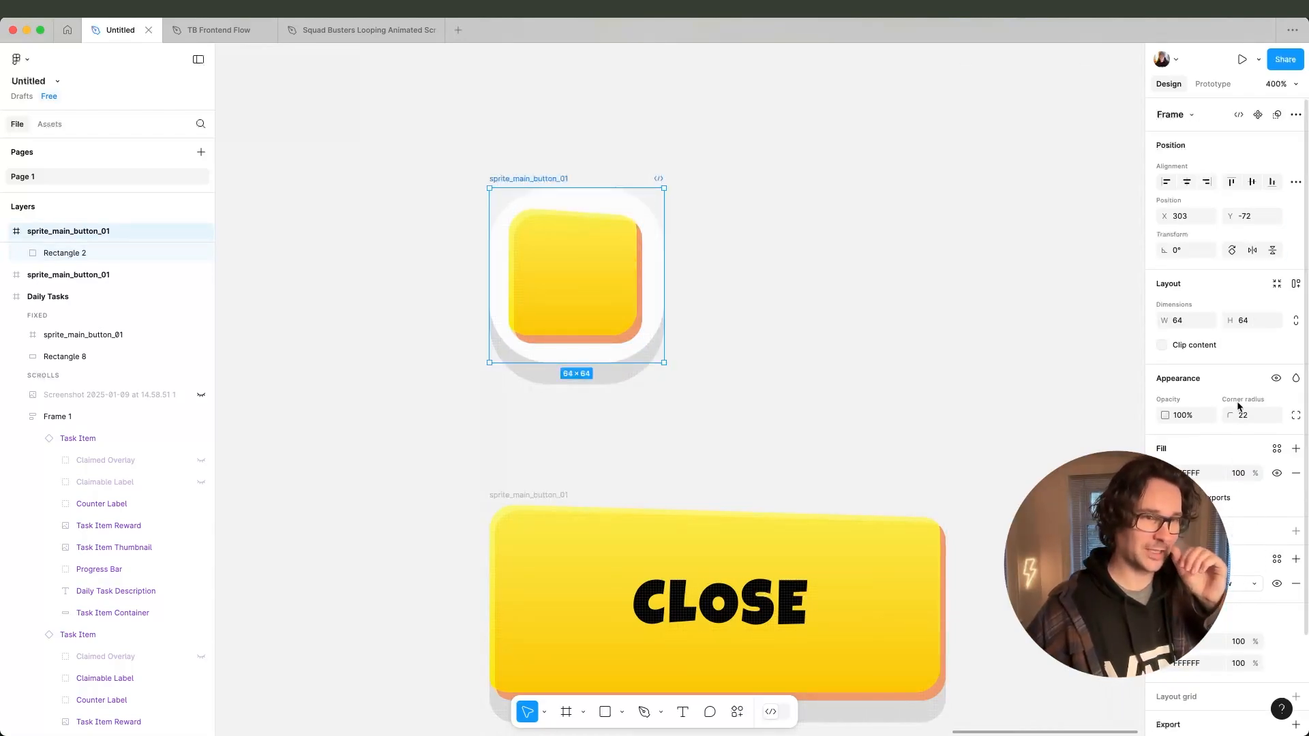
{"action": "left_click", "coordinate": [1239, 413]}
{"action": "type", "text": "0"}
{"action": "key", "text": "Return"}
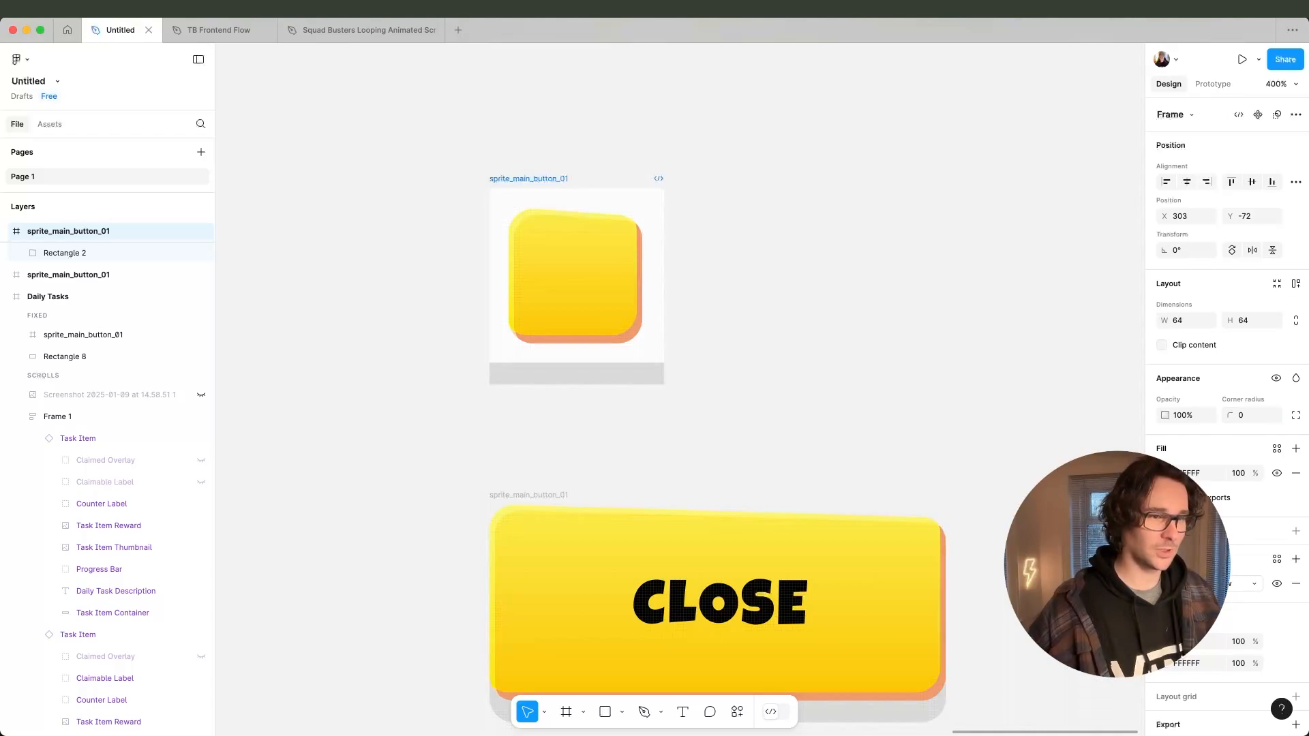
{"action": "left_click", "coordinate": [1296, 585]}
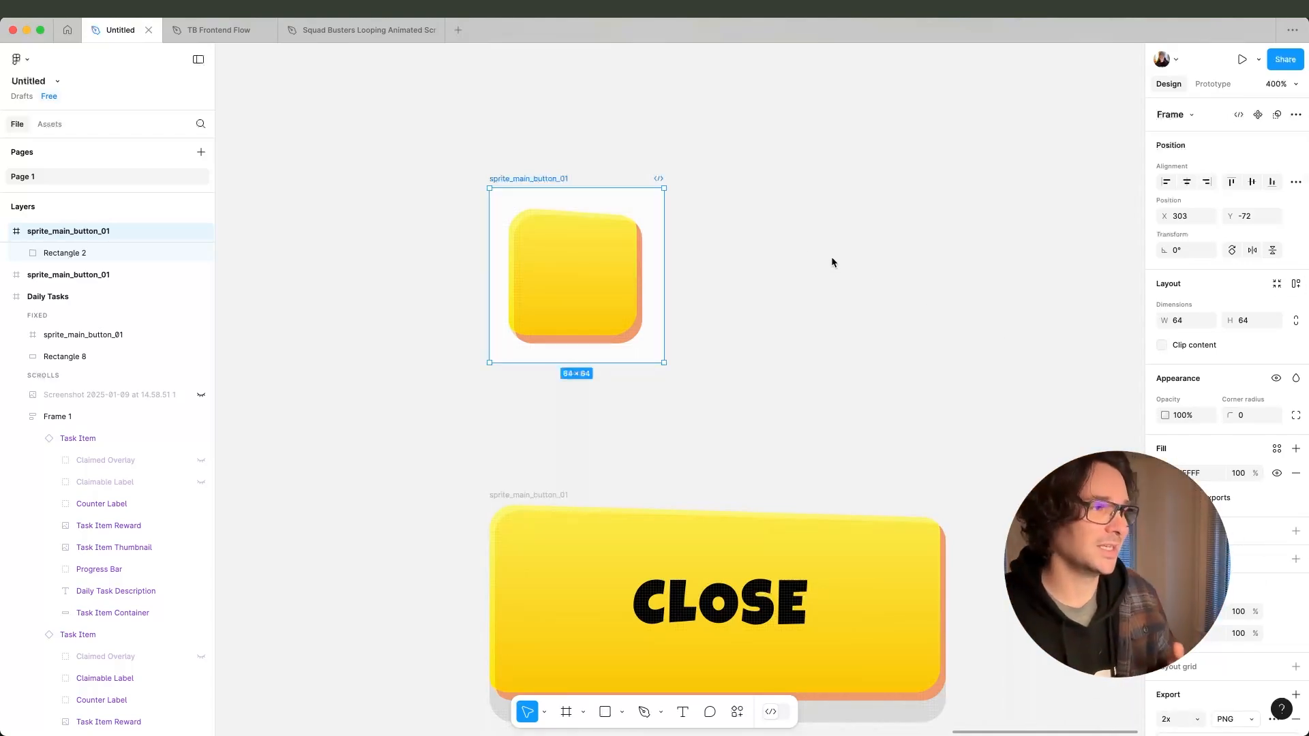
Enlarge the yellow rectangle inside the white frame to about 57 × 58, placed at X 3, Y 3.
{"action": "left_click", "coordinate": [617, 247]}
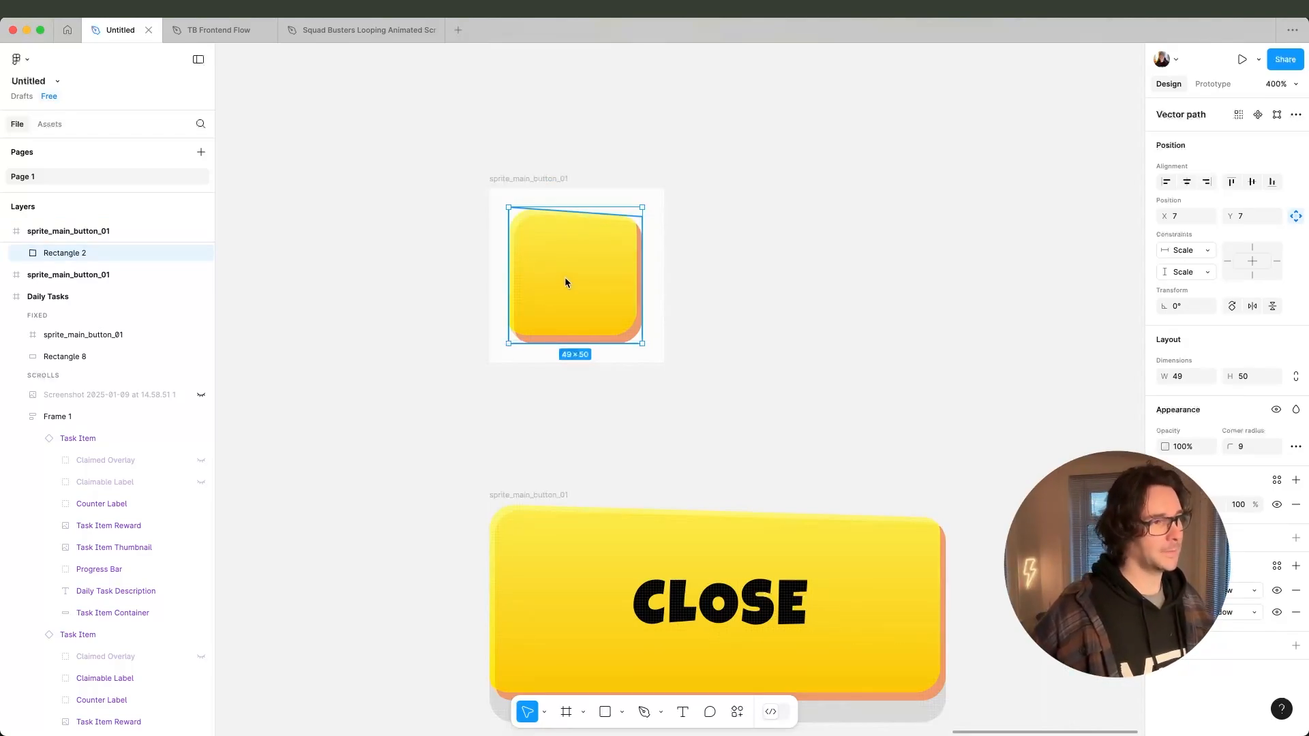
{"action": "left_click_drag", "start_coordinate": [642, 209], "coordinate": [654, 201], "text": "alt"}
{"action": "left_click_drag", "start_coordinate": [612, 246], "coordinate": [615, 242]}
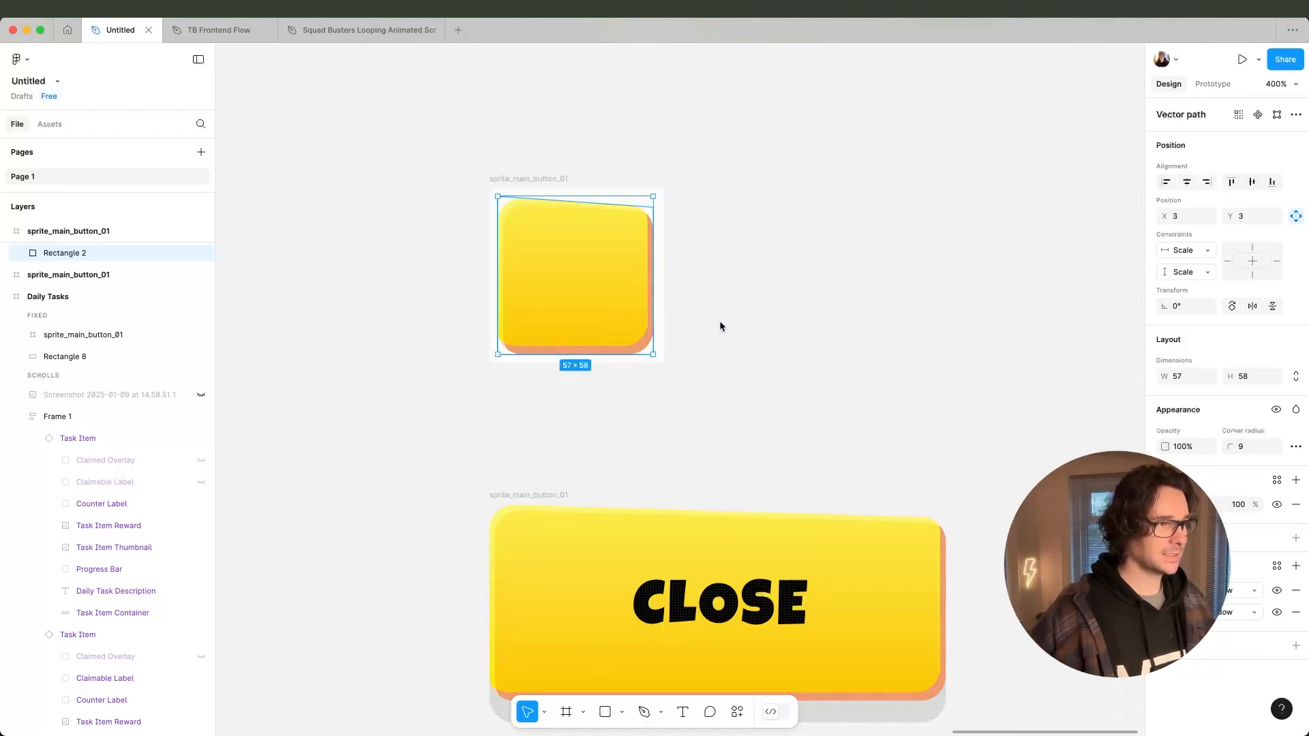
Nudge the yellow rectangle to X 4 and straighten its slanted top edge by vector editing, making it 57 × 57 at Y 3.
{"action": "key", "text": "Right"}
{"action": "key", "text": "Up"}
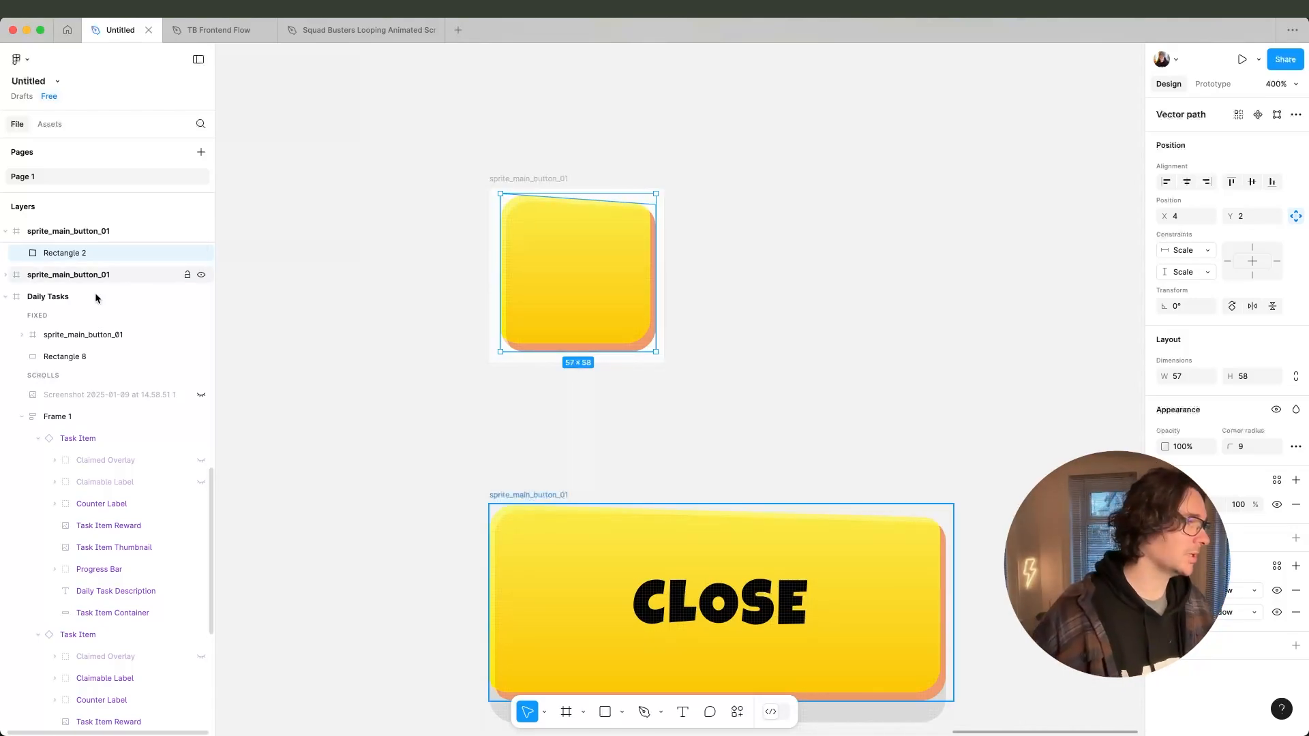
{"action": "double_click", "coordinate": [562, 231]}
{"action": "left_click_drag", "start_coordinate": [657, 206], "coordinate": [453, 150]}
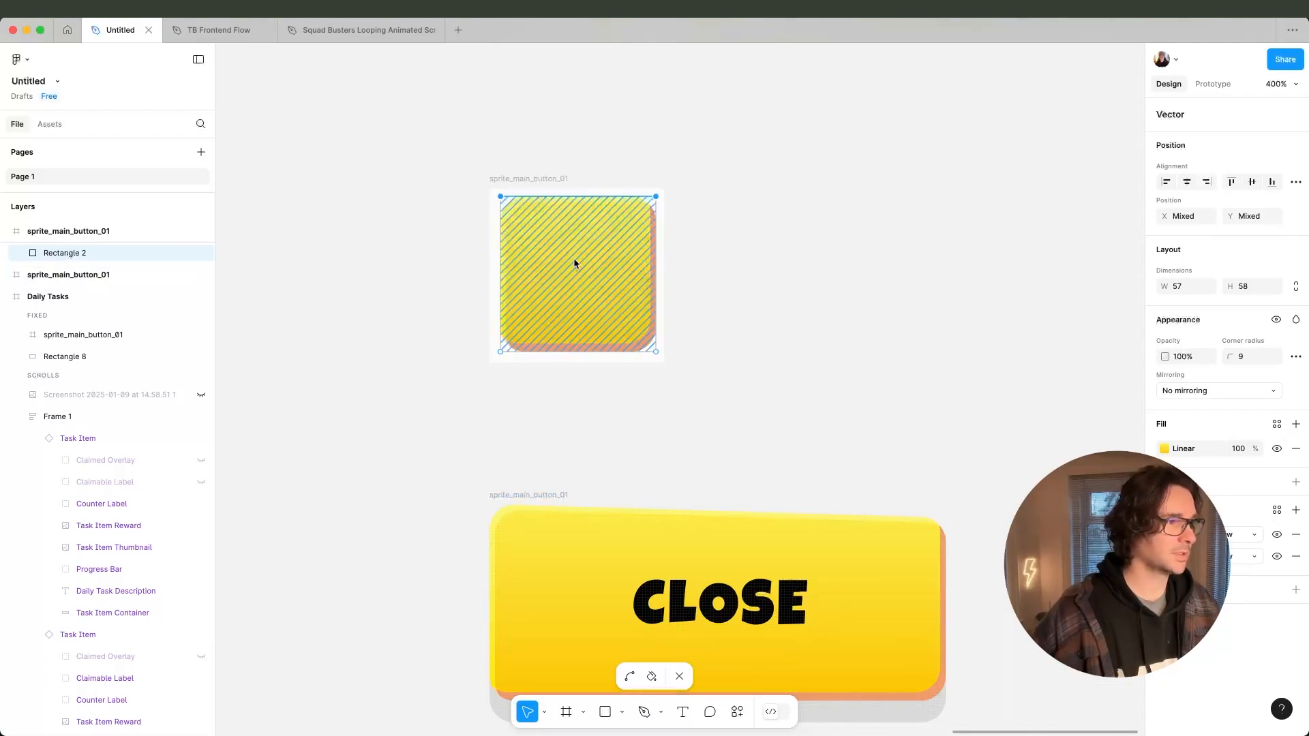
{"action": "key", "text": "Escape"}
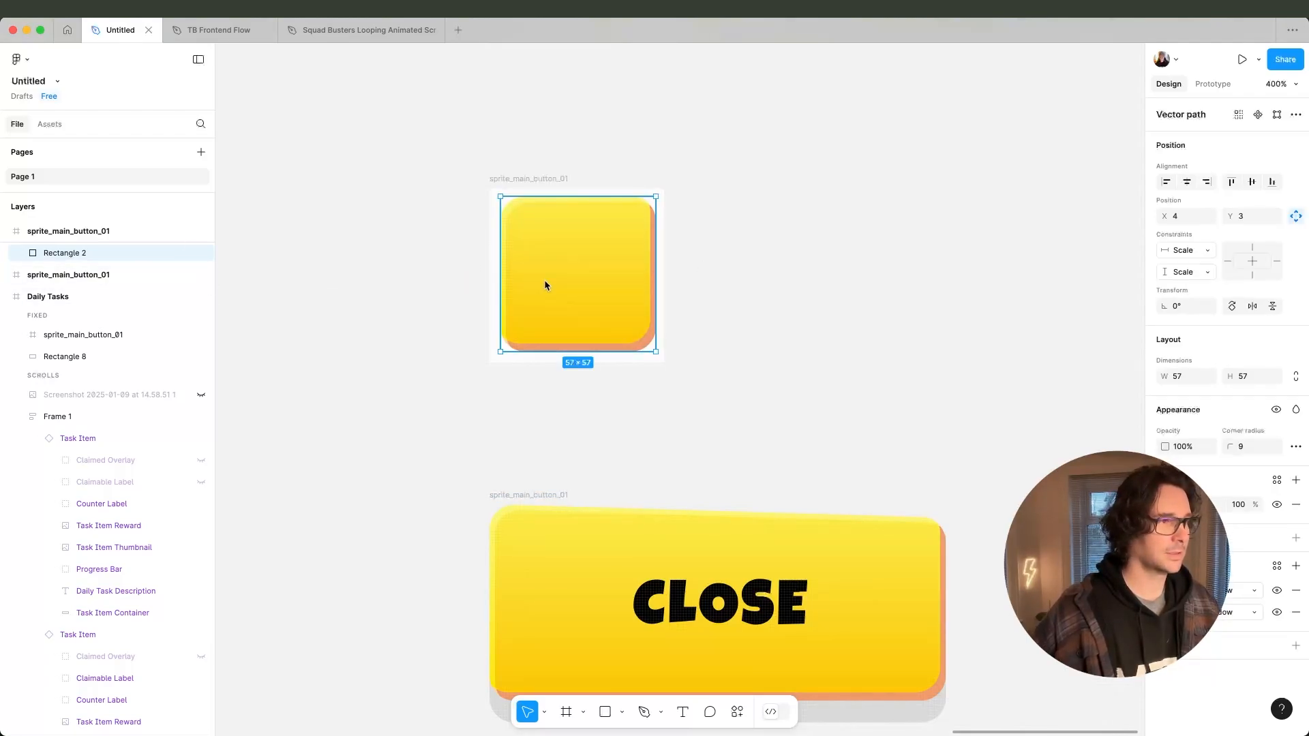
Export the 64 × 64 button frame as a 512 px wide PNG named sprite_main_button_01.png into the Assets folder.
{"action": "scroll", "coordinate": [648, 361], "scroll_direction": "up", "scroll_amount": 3}
{"action": "left_click", "coordinate": [739, 444]}
{"action": "left_click", "coordinate": [552, 287]}
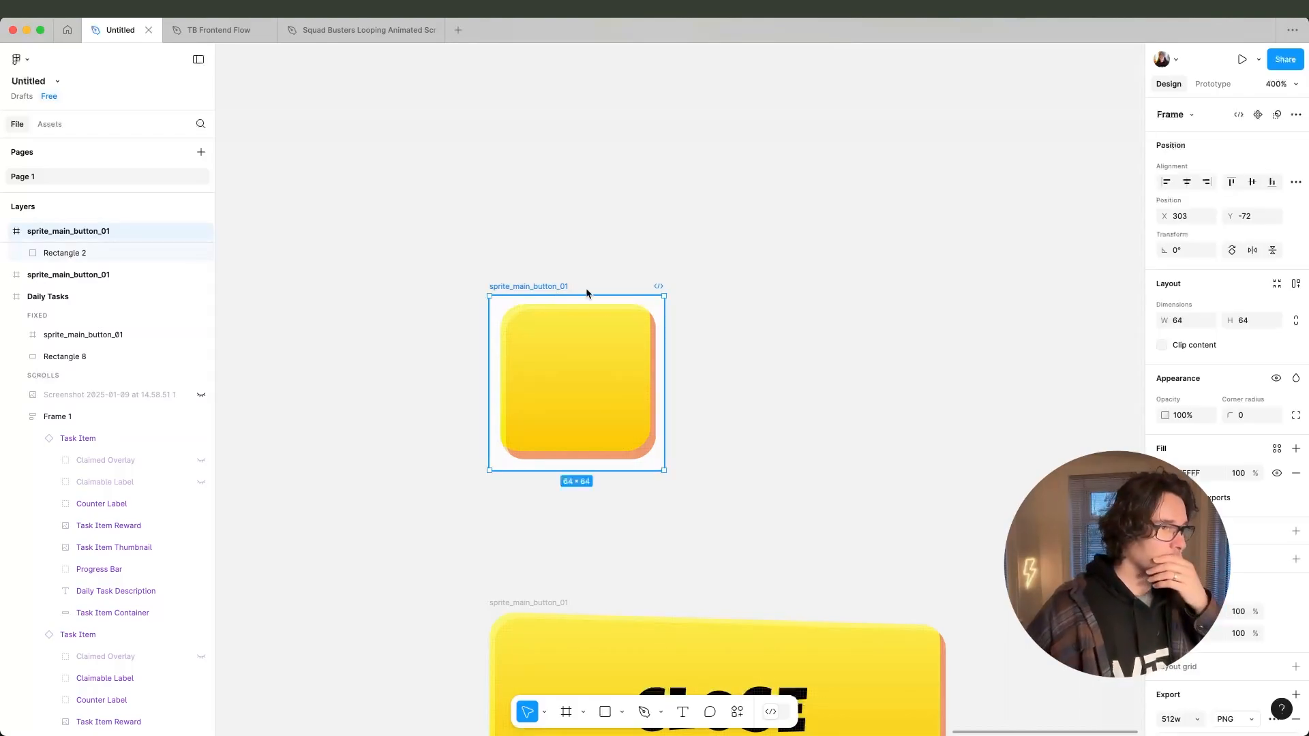
{"action": "scroll", "coordinate": [1226, 641], "scroll_direction": "down", "scroll_amount": 3}
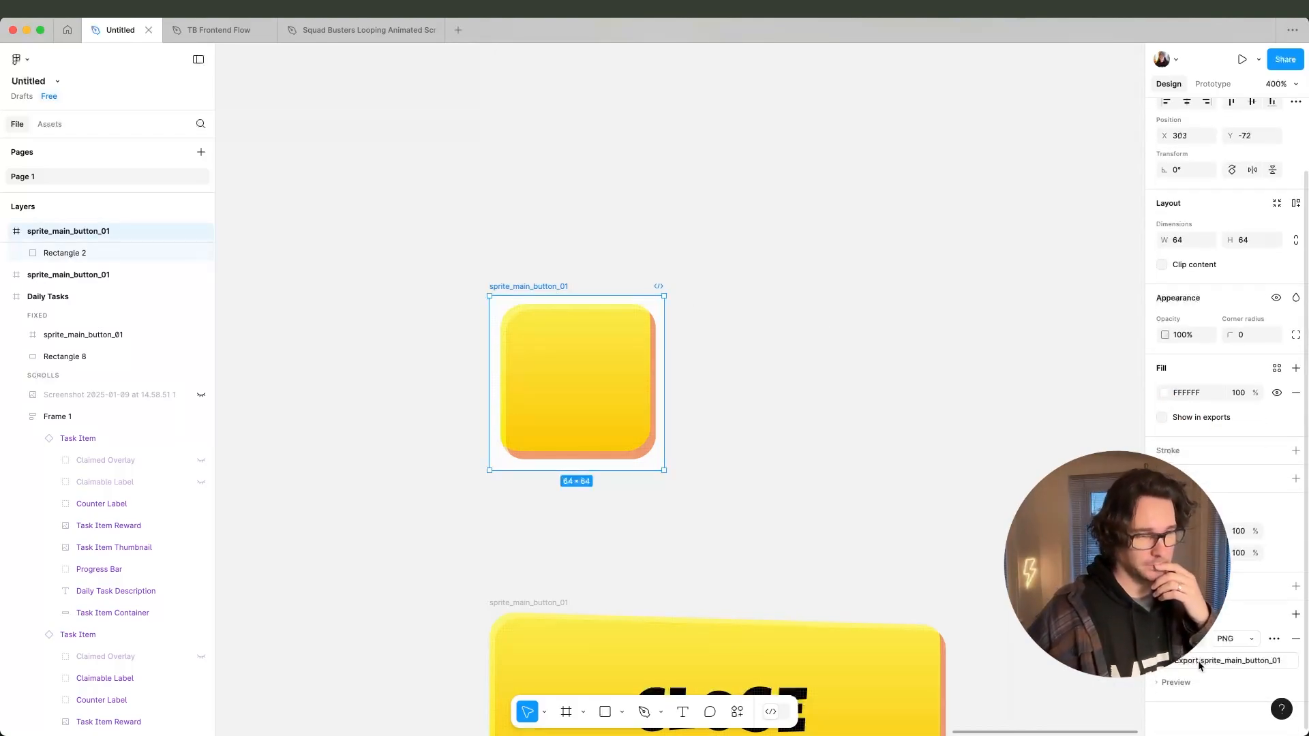
{"action": "left_click", "coordinate": [1200, 661]}
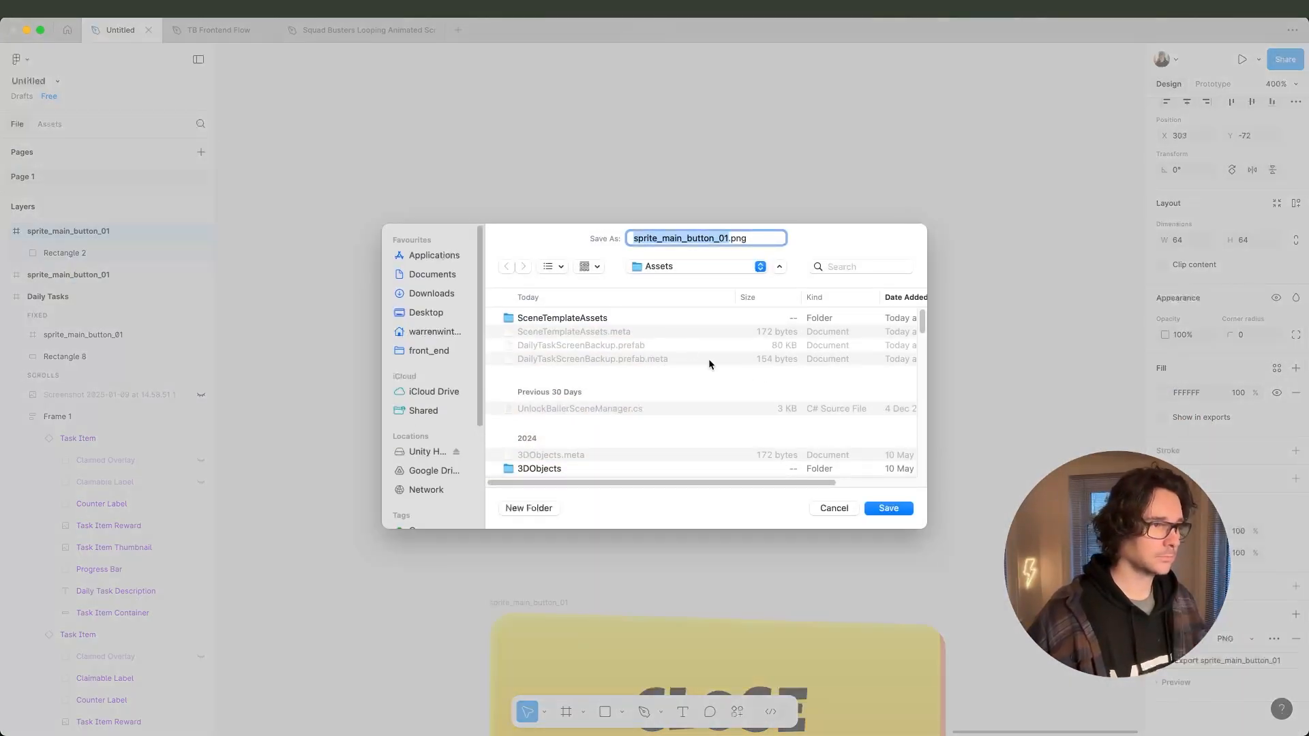
{"action": "left_click", "coordinate": [896, 510]}
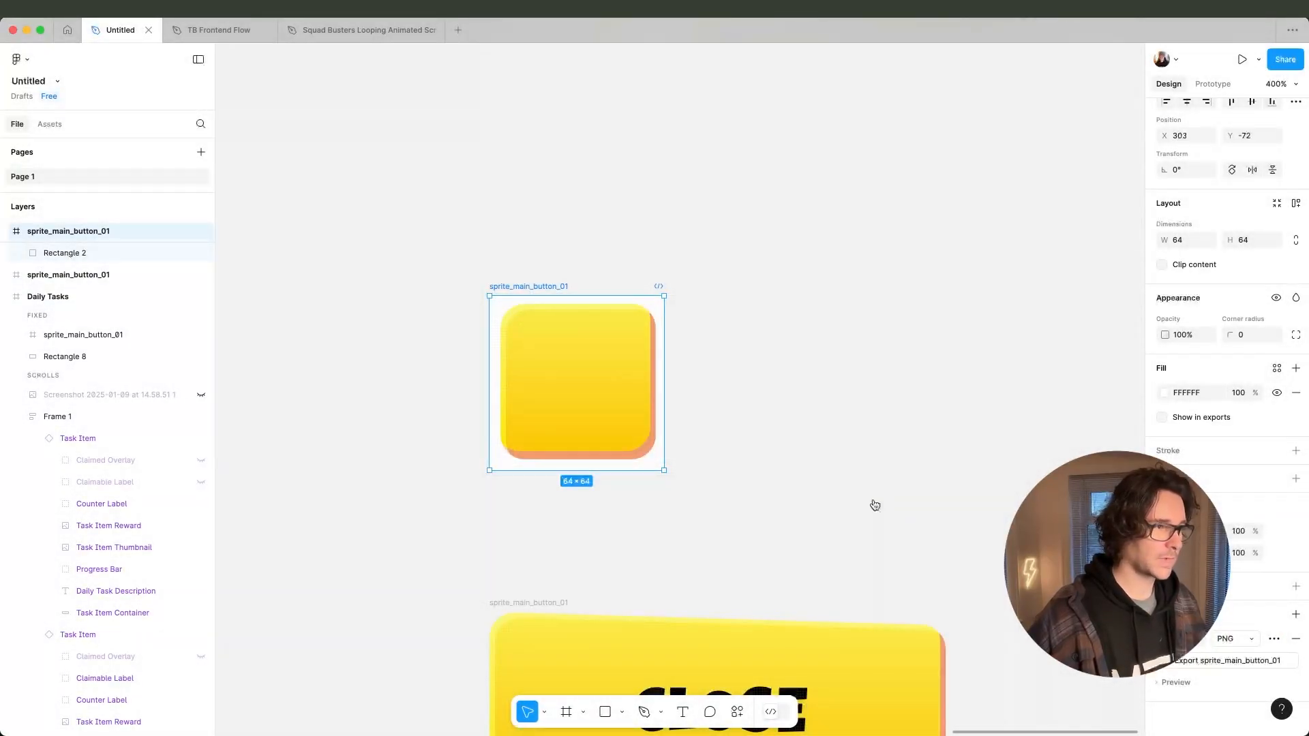
Switch to Unity and apply the Sprite (2D and UI) texture type with Single sprite mode to sprite_main_button_01.
{"action": "key", "text": "super+Tab"}
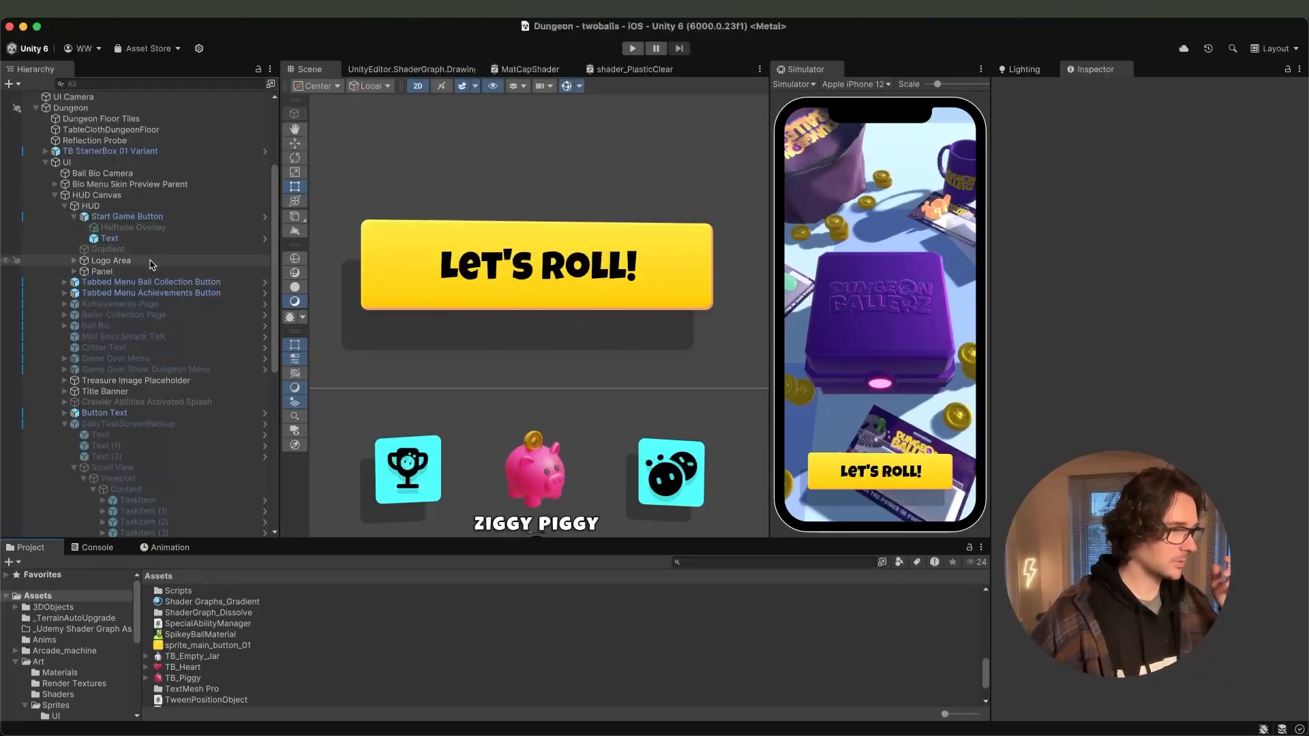
{"action": "left_click", "coordinate": [192, 646]}
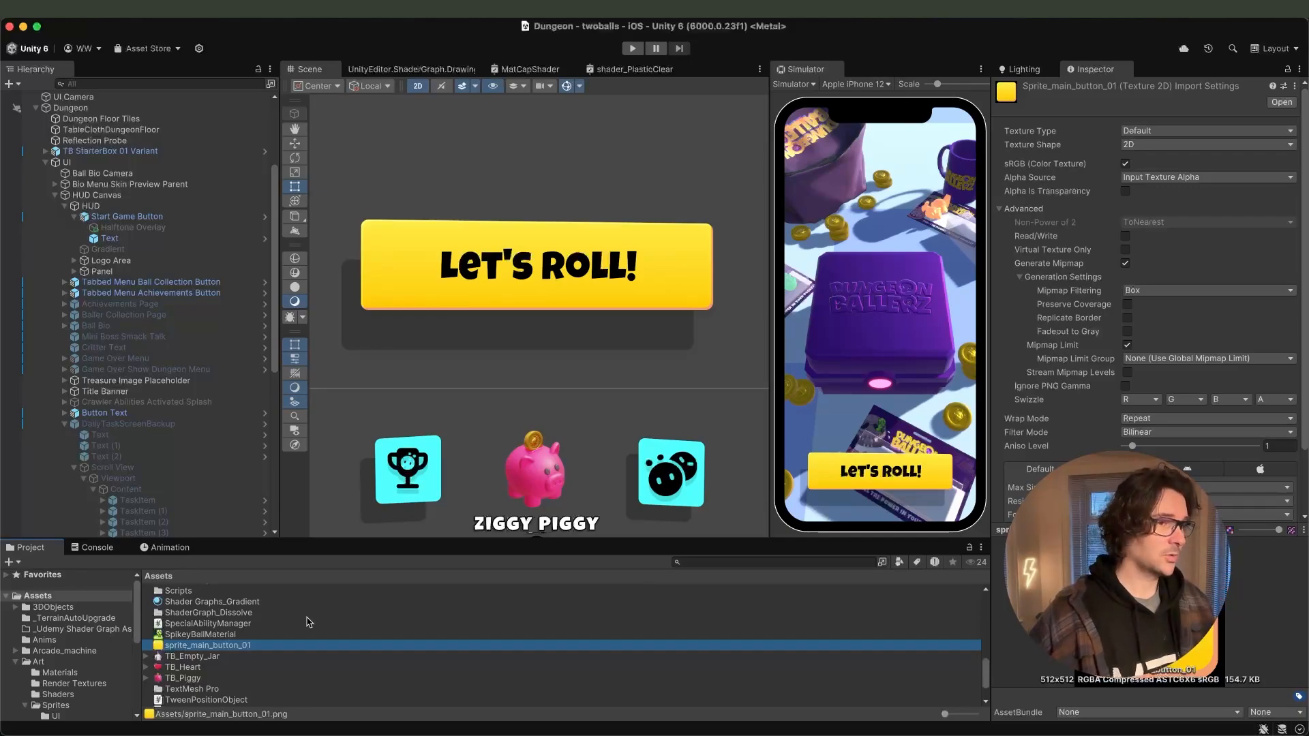
{"action": "left_click", "coordinate": [1171, 131]}
{"action": "left_click", "coordinate": [1172, 178]}
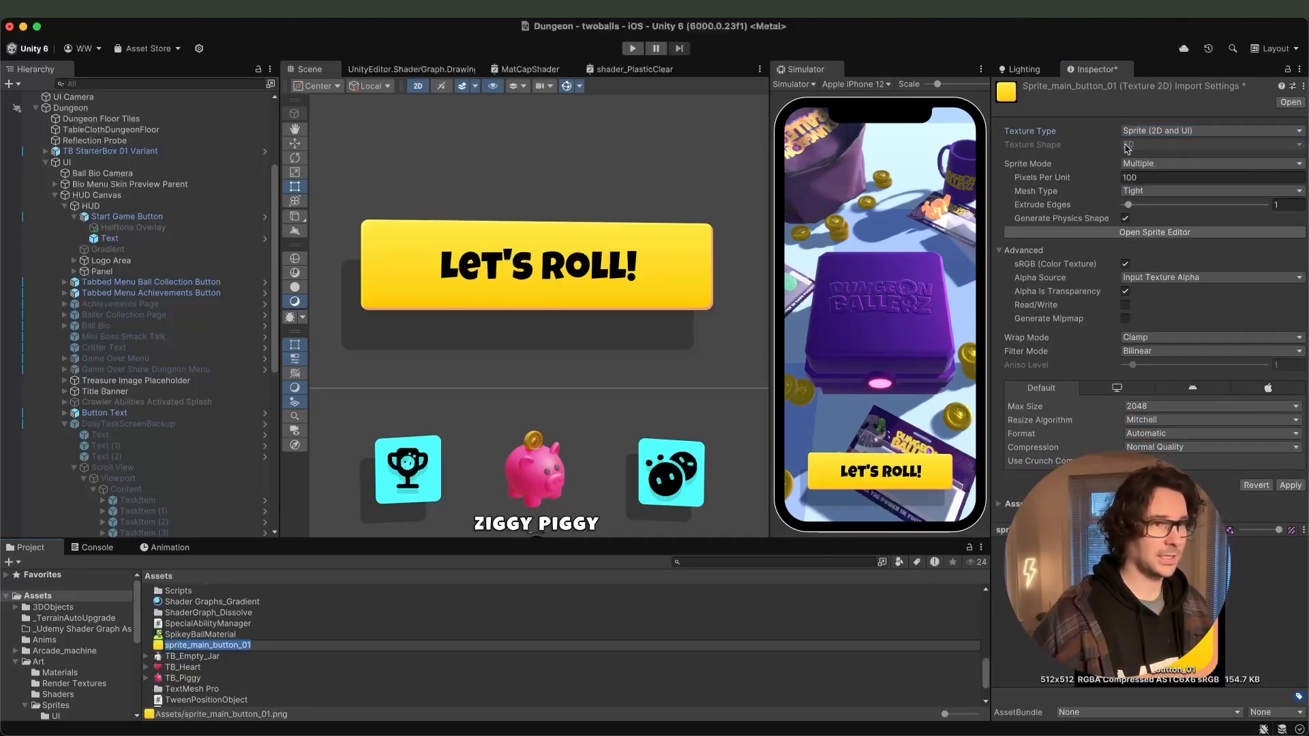
{"action": "left_click", "coordinate": [1138, 131]}
{"action": "left_click", "coordinate": [1162, 143]}
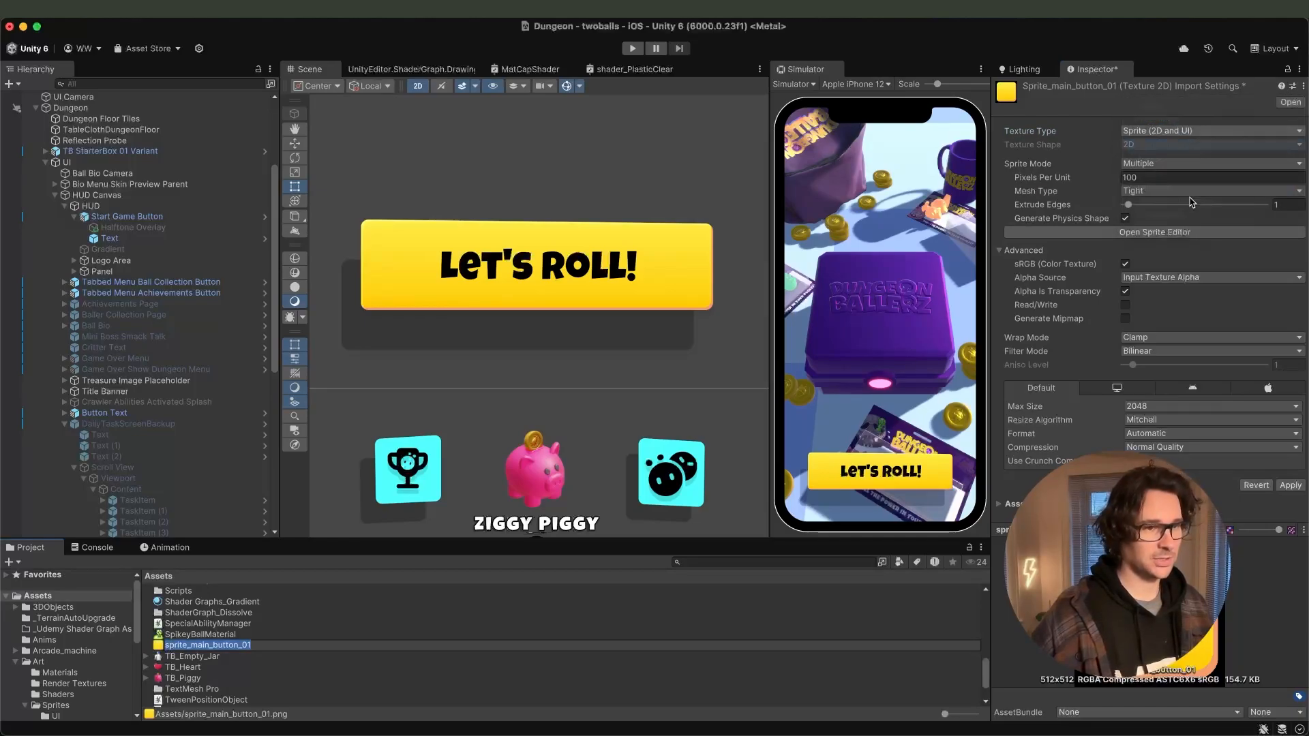
{"action": "left_click", "coordinate": [1166, 163]}
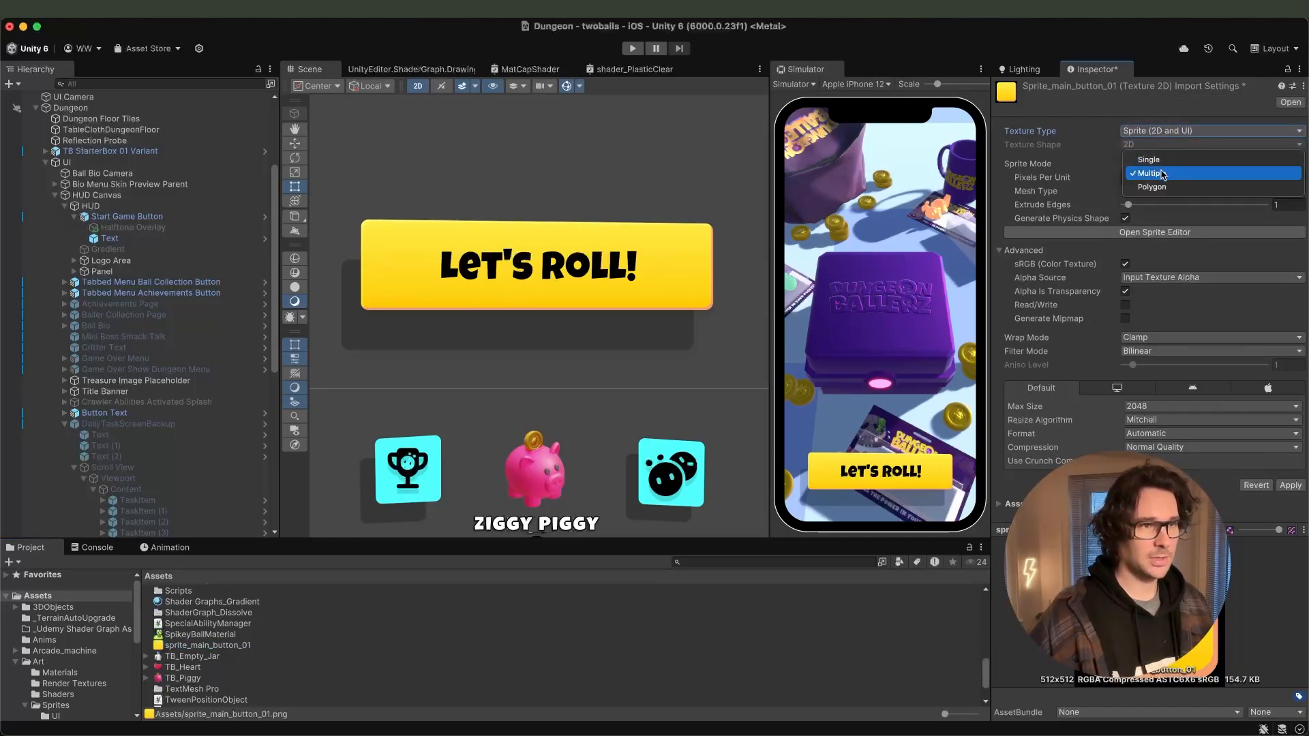
{"action": "left_click", "coordinate": [1162, 159]}
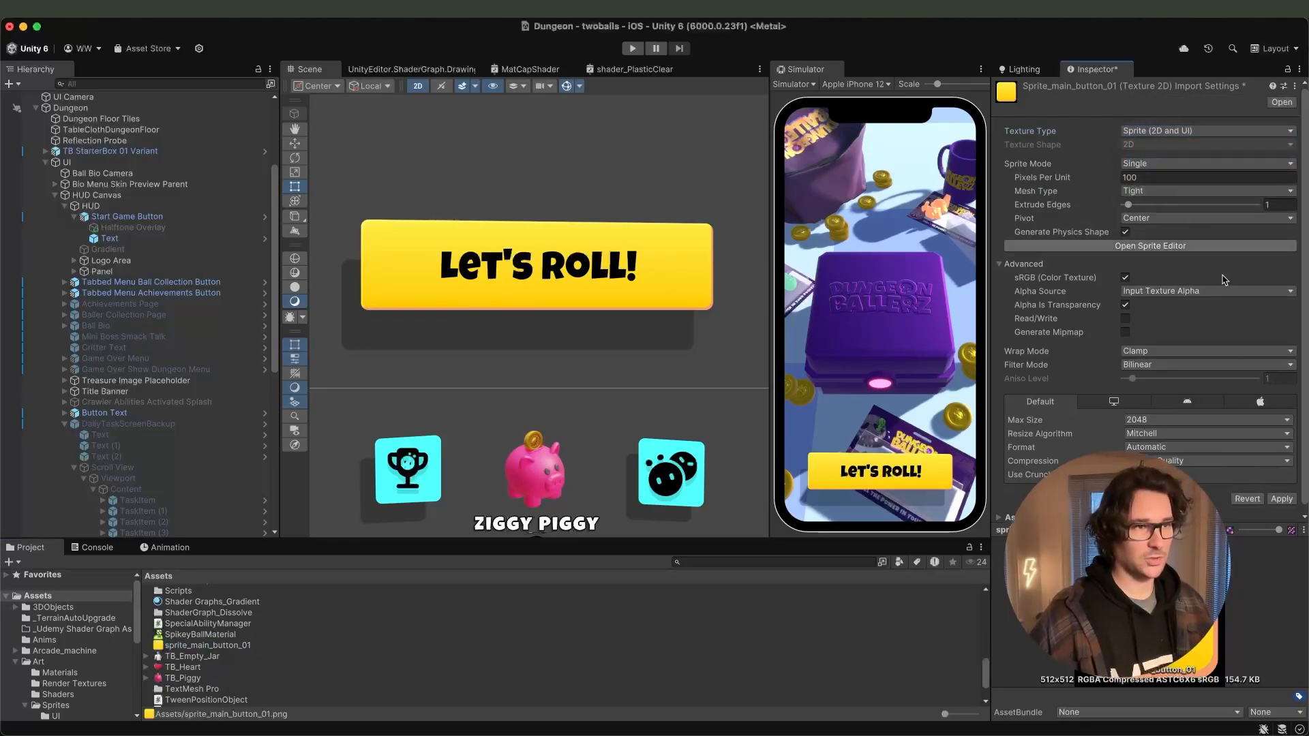
{"action": "left_click", "coordinate": [1280, 500]}
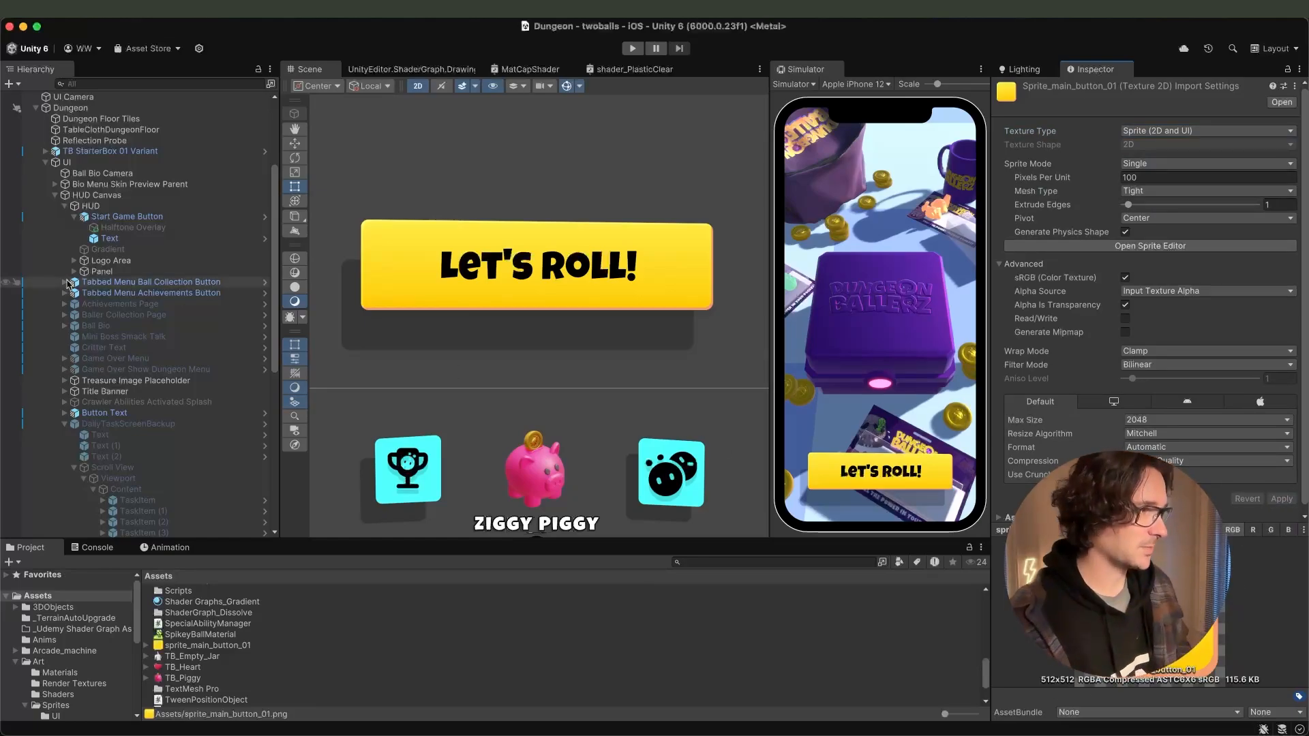
Assign the newly imported sprite_main_button_01 as the source image of the Start Game Button.
{"action": "left_click", "coordinate": [129, 217]}
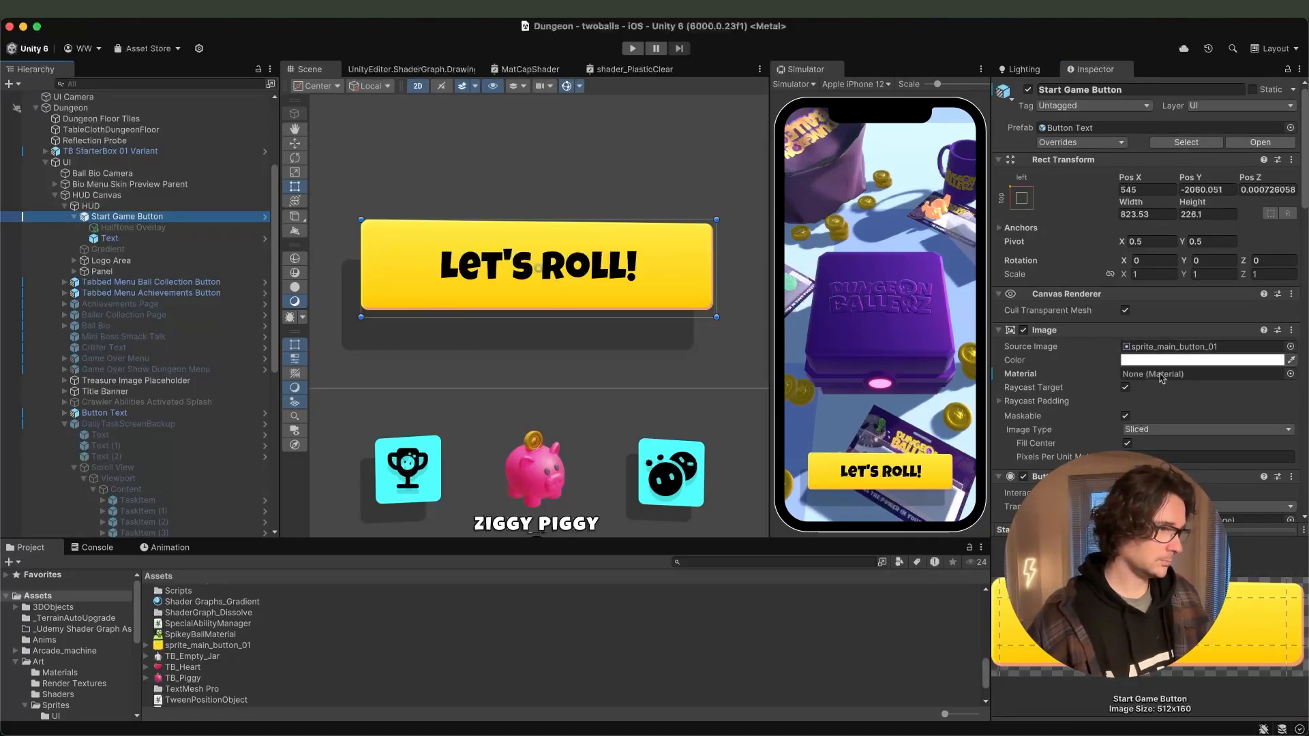
{"action": "left_click_drag", "start_coordinate": [225, 647], "coordinate": [1200, 347]}
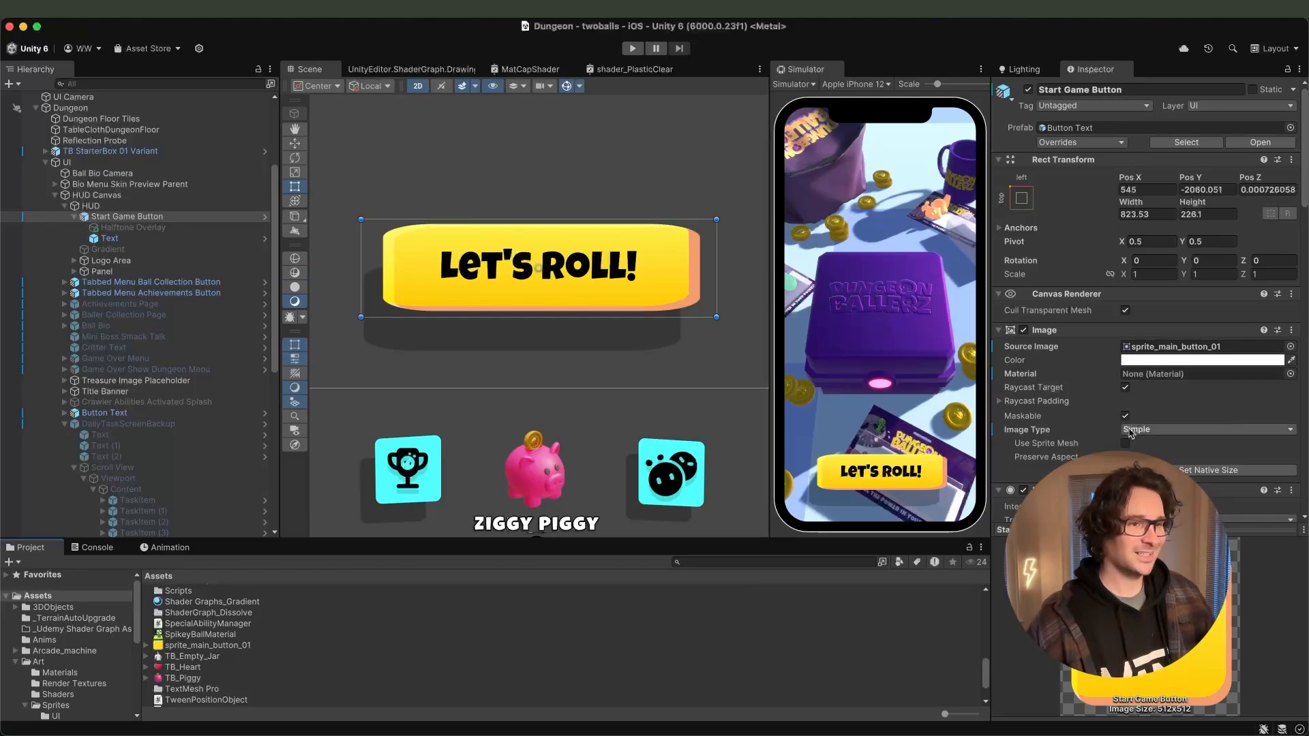
Give sprite_main_button_01 nine-slice borders of 128 on all four sides in the Sprite Editor and apply them.
{"action": "left_click", "coordinate": [193, 645]}
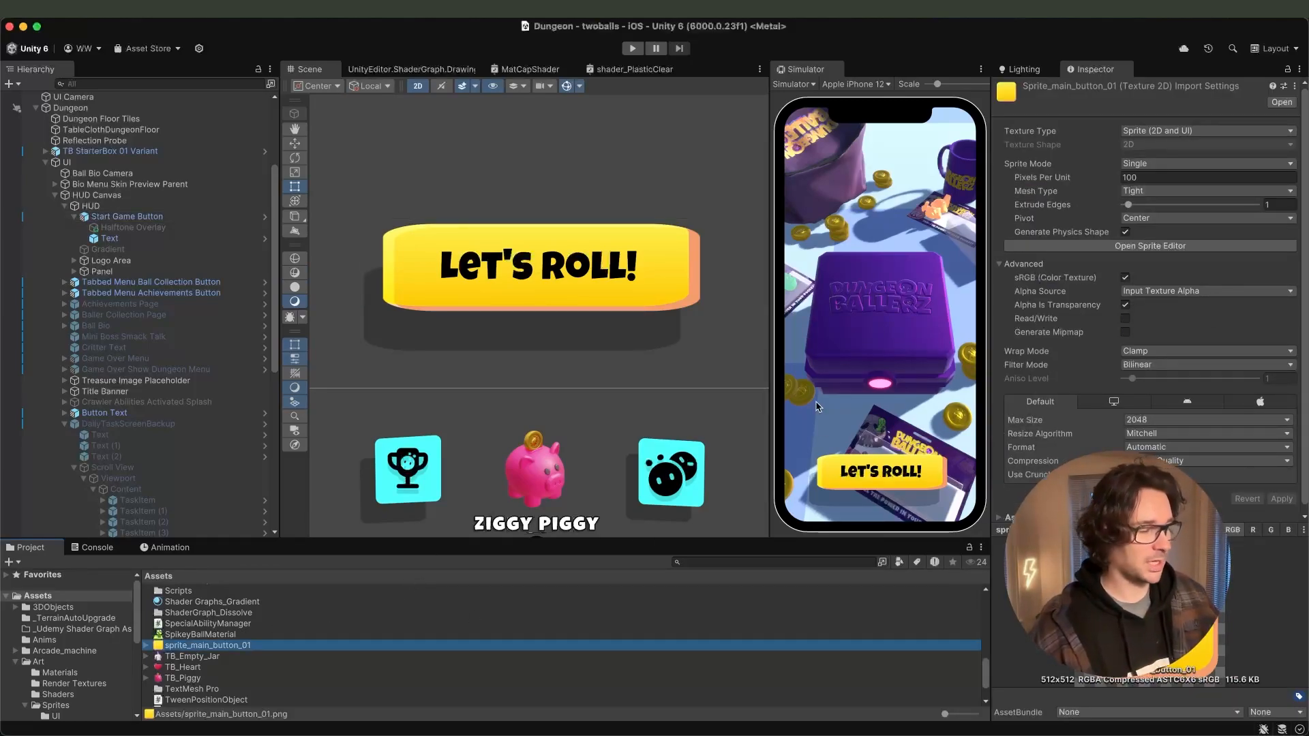
{"action": "left_click", "coordinate": [1117, 247]}
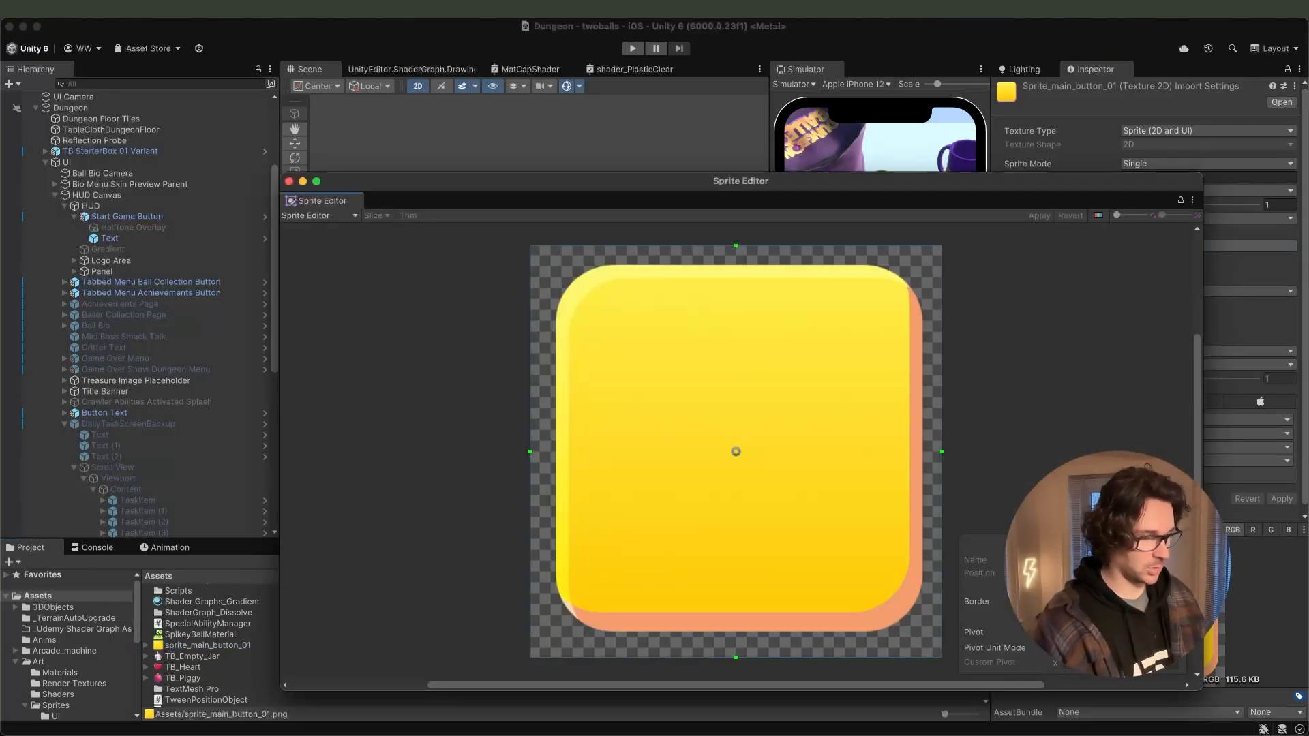
{"action": "type", "text": "48"}
{"action": "key", "text": "Tab"}
{"action": "type", "text": "128"}
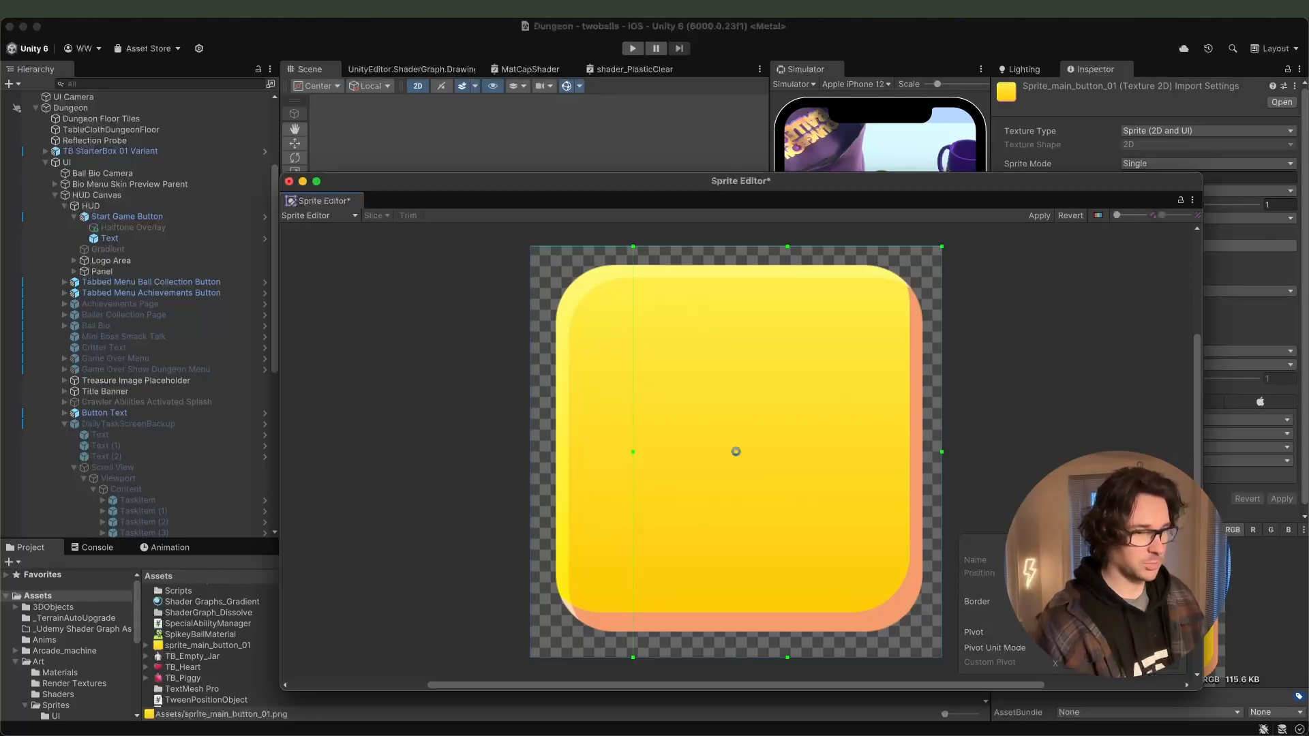
{"action": "key", "text": "Tab"}
{"action": "type", "text": "128"}
{"action": "key", "text": "Tab"}
{"action": "type", "text": "128"}
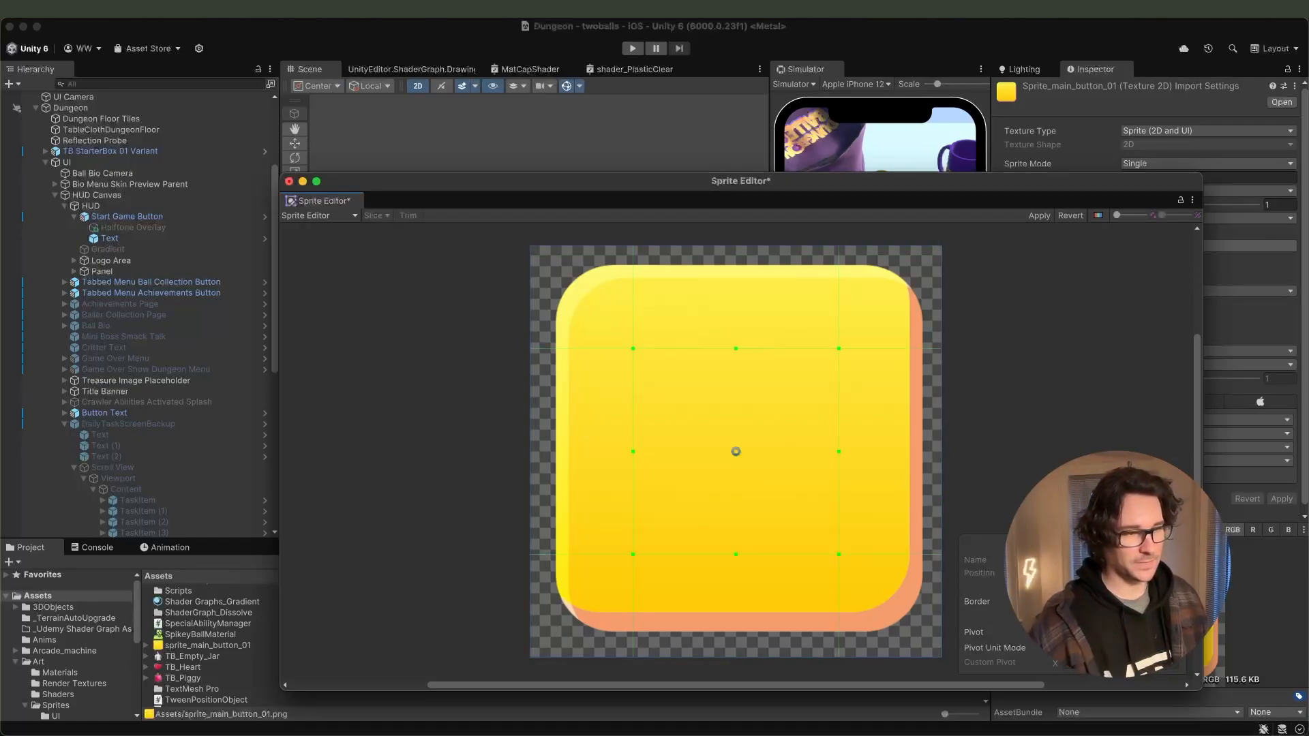
{"action": "left_click", "coordinate": [1040, 216]}
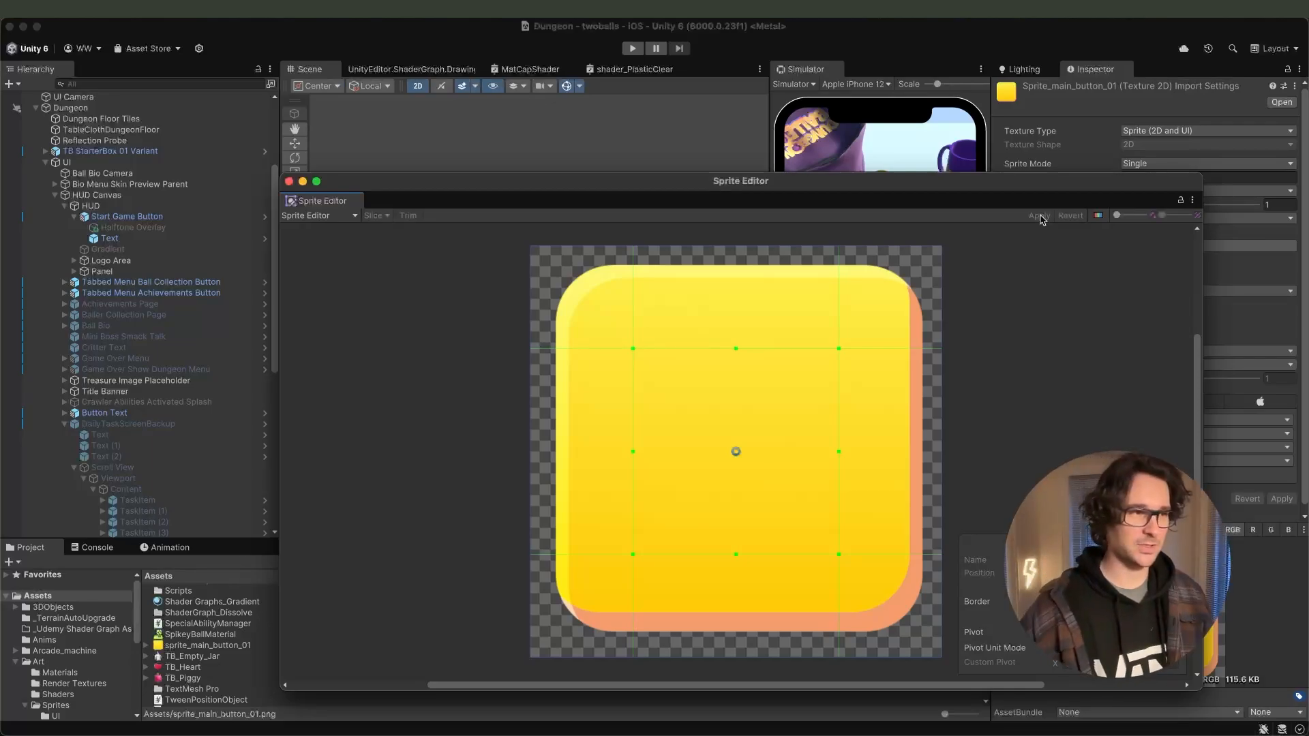
{"action": "left_click", "coordinate": [289, 182]}
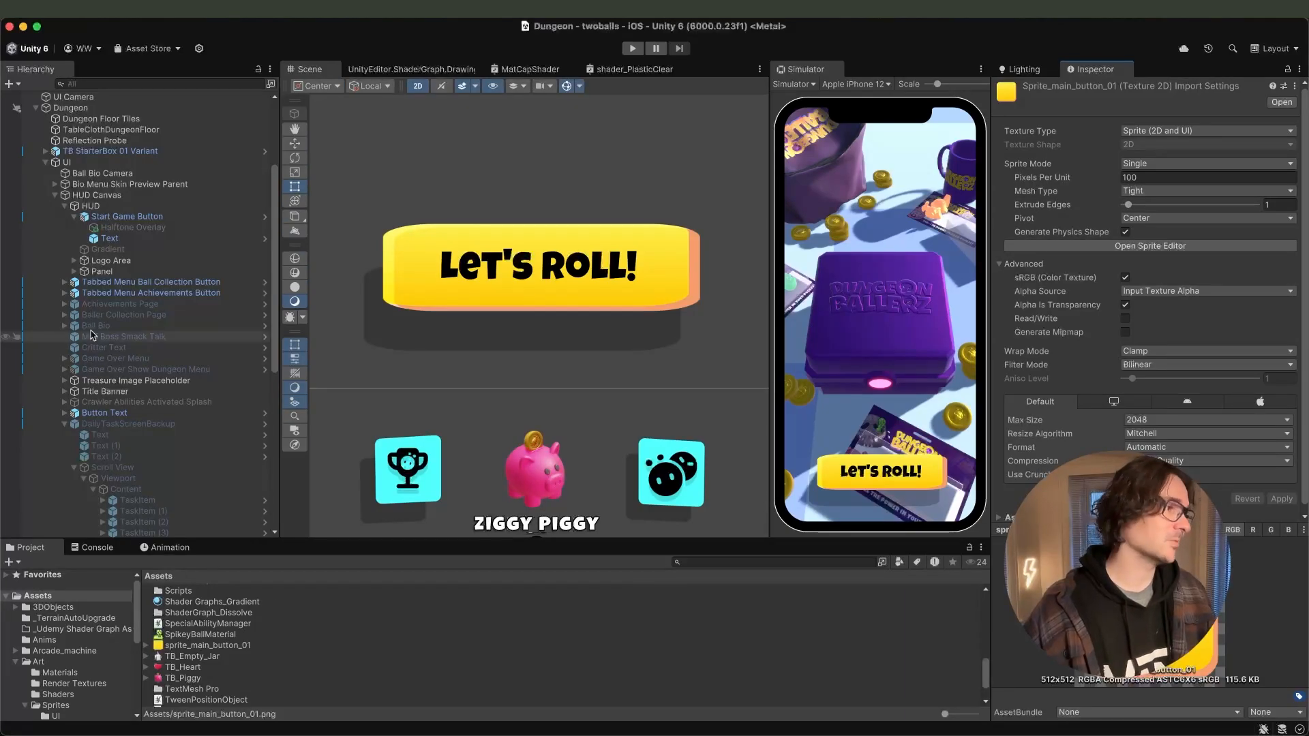
Set the Start Game Button's image type to Sliced.
{"action": "left_click", "coordinate": [123, 216]}
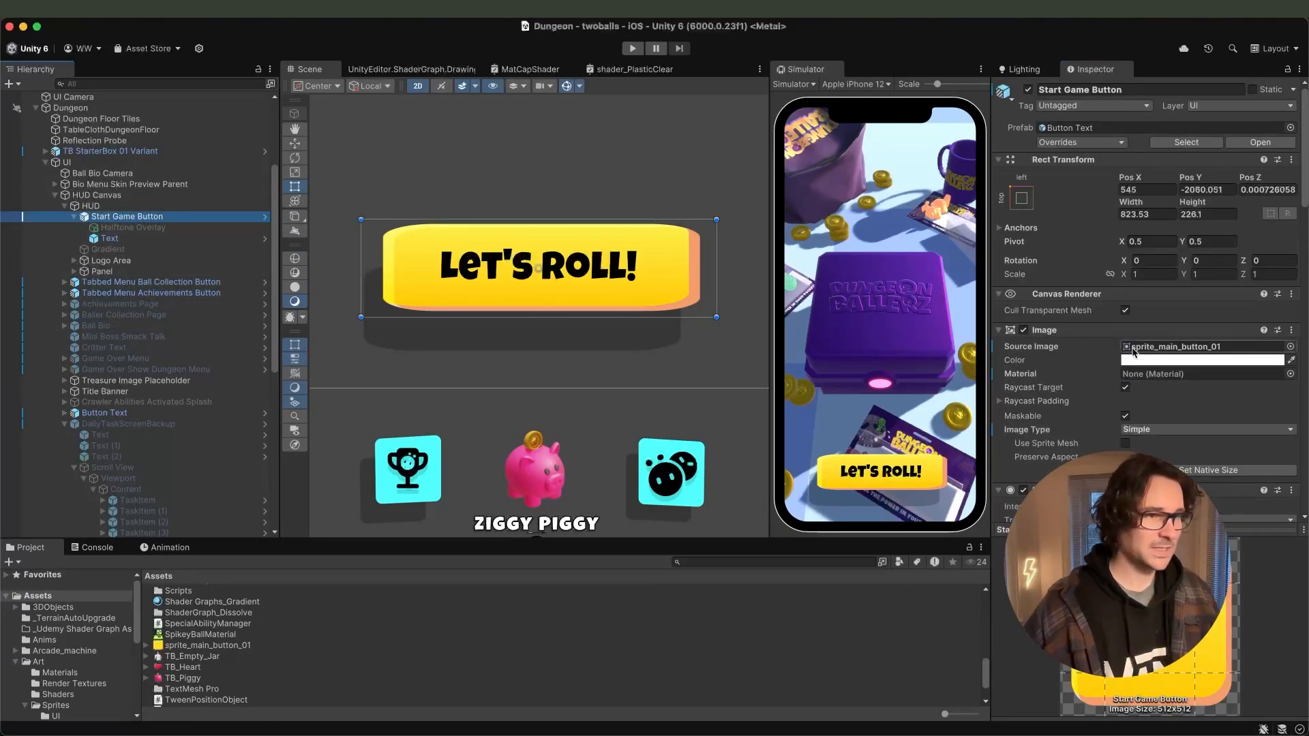
{"action": "left_click", "coordinate": [1151, 431]}
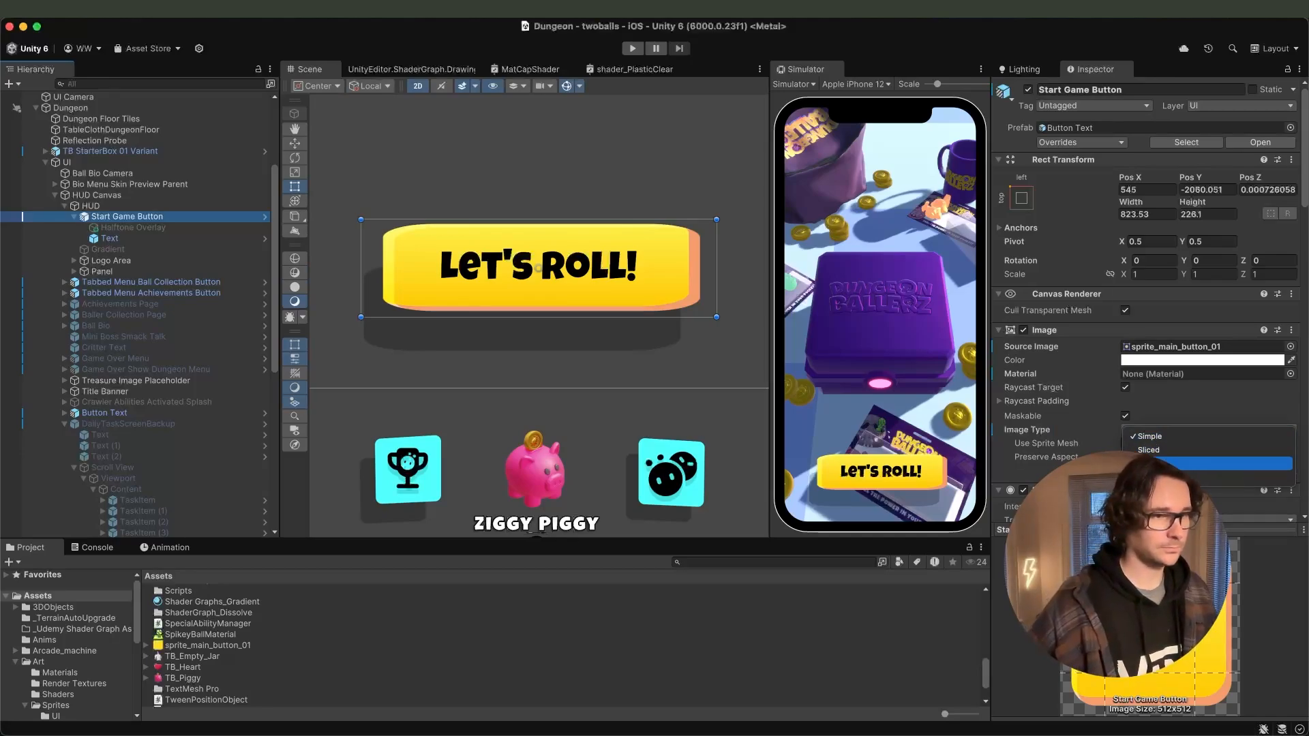
{"action": "left_click", "coordinate": [1149, 450]}
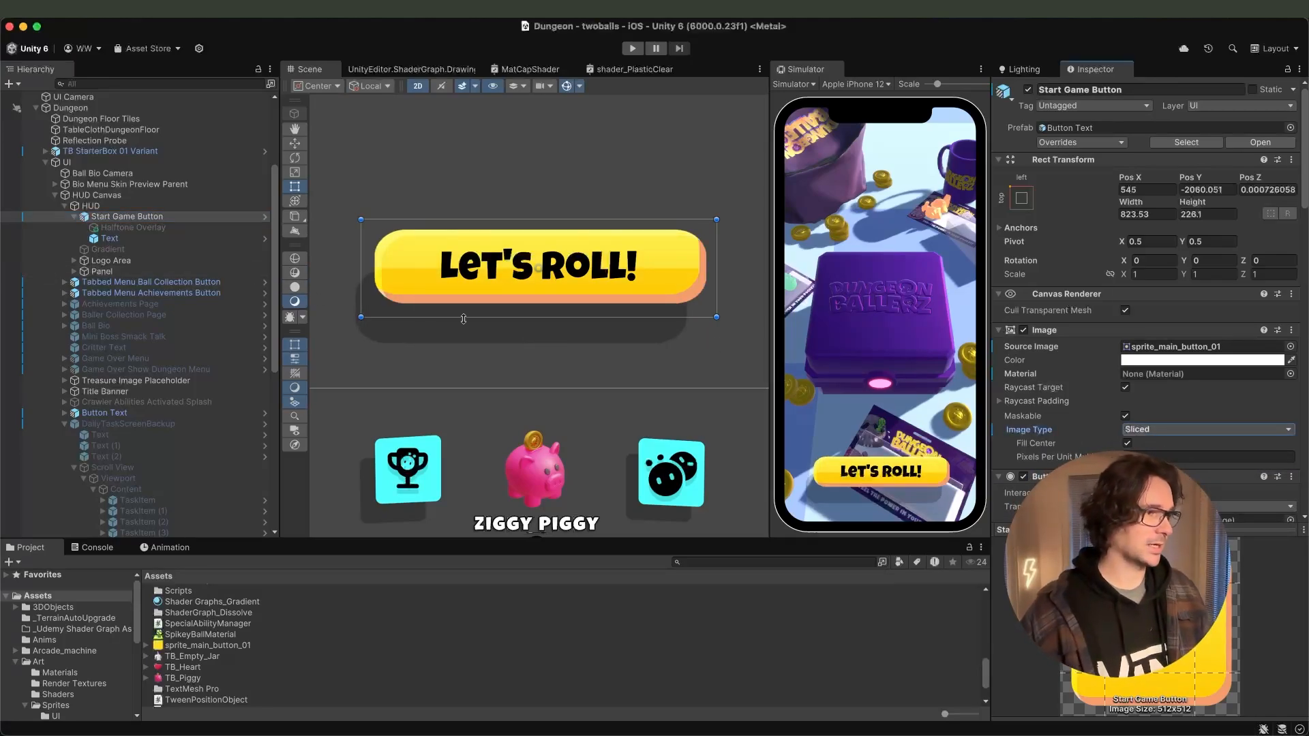
Collapse the Start Game Button in the hierarchy and set its height to 256.
{"action": "scroll", "coordinate": [586, 382], "scroll_direction": "down", "scroll_amount": 5}
{"action": "scroll", "coordinate": [573, 414], "scroll_direction": "up", "scroll_amount": 5}
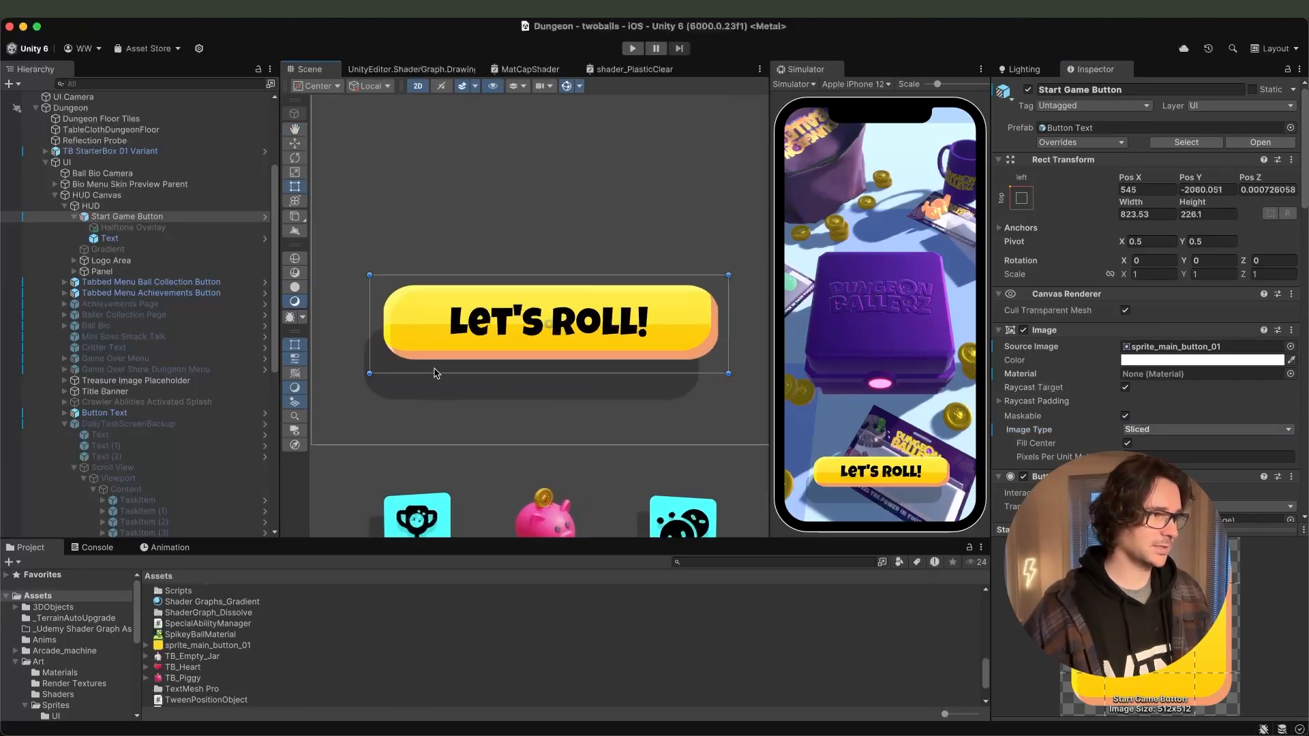
{"action": "left_click", "coordinate": [93, 217]}
{"action": "key", "text": "Left"}
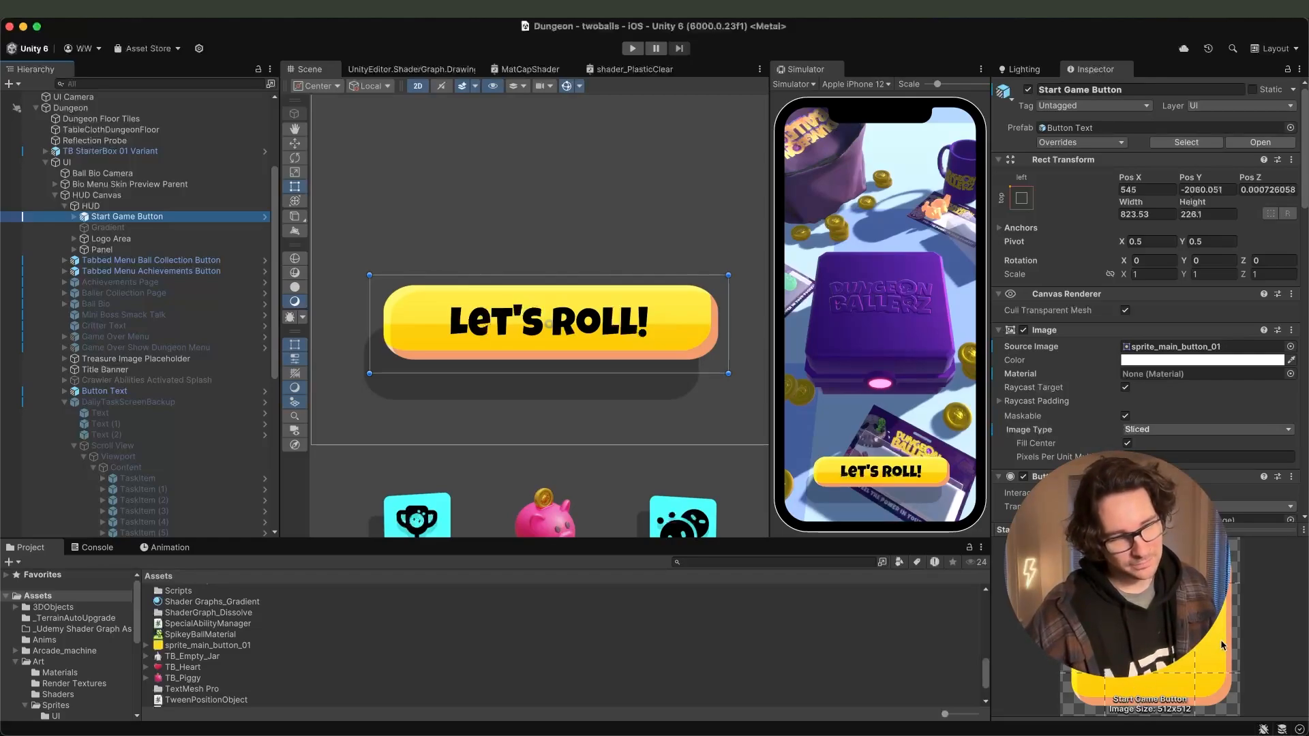
{"action": "left_click", "coordinate": [1203, 214]}
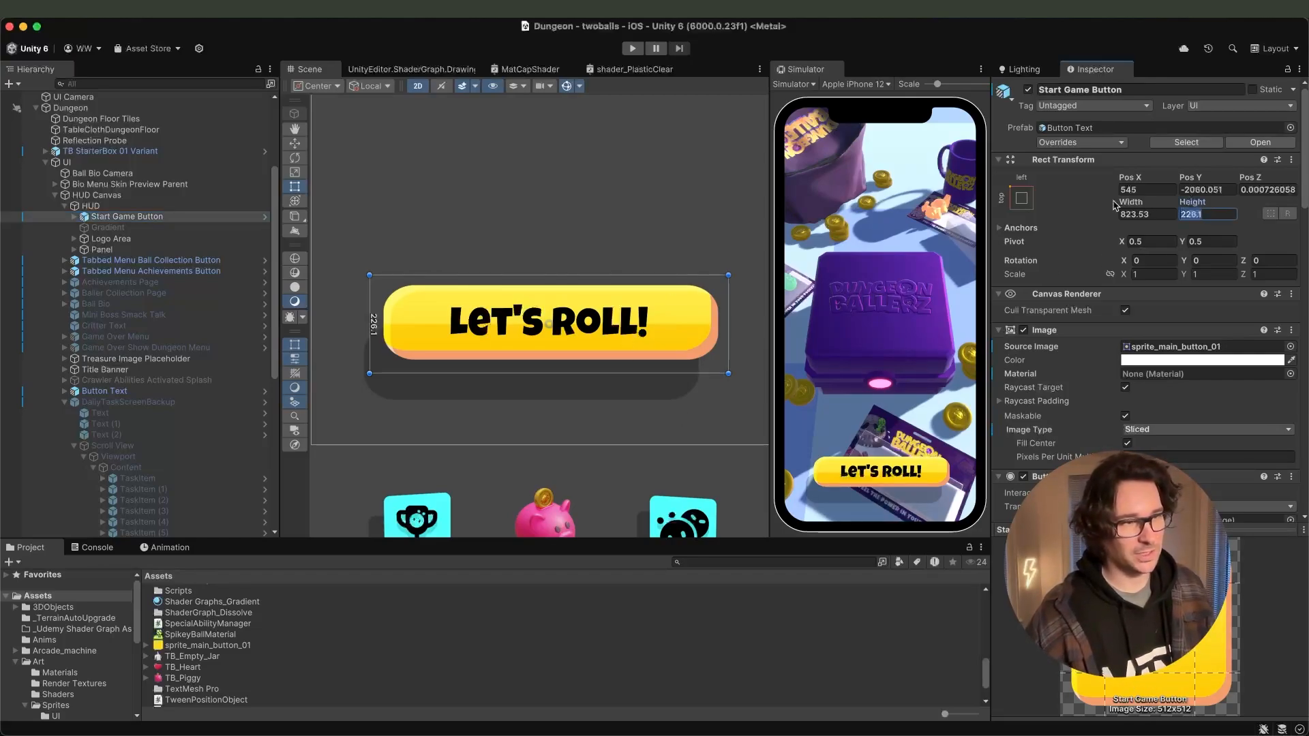
{"action": "type", "text": "256"}
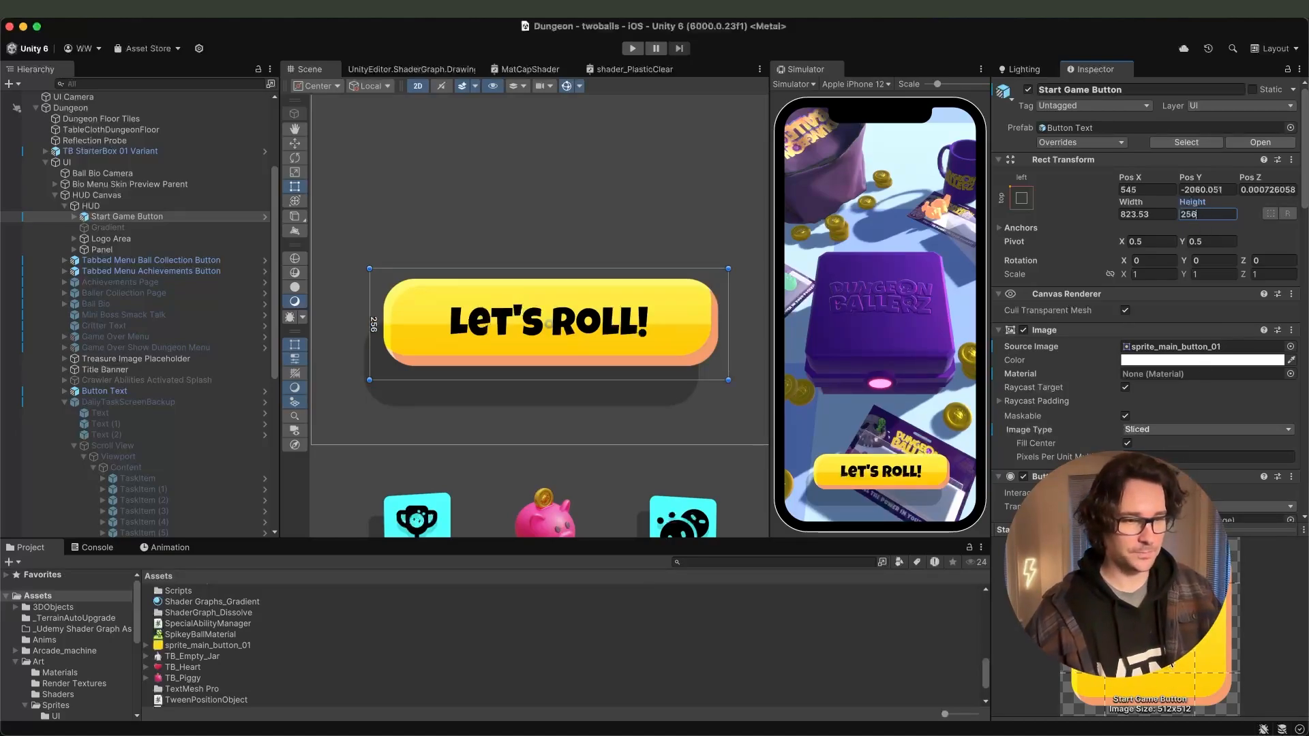
Switch to Figma, re-export the 64 × 64 frame as a 256 px wide PNG replacing sprite_main_button_01.png in Assets, and return to Unity.
{"action": "key", "text": "super+Tab"}
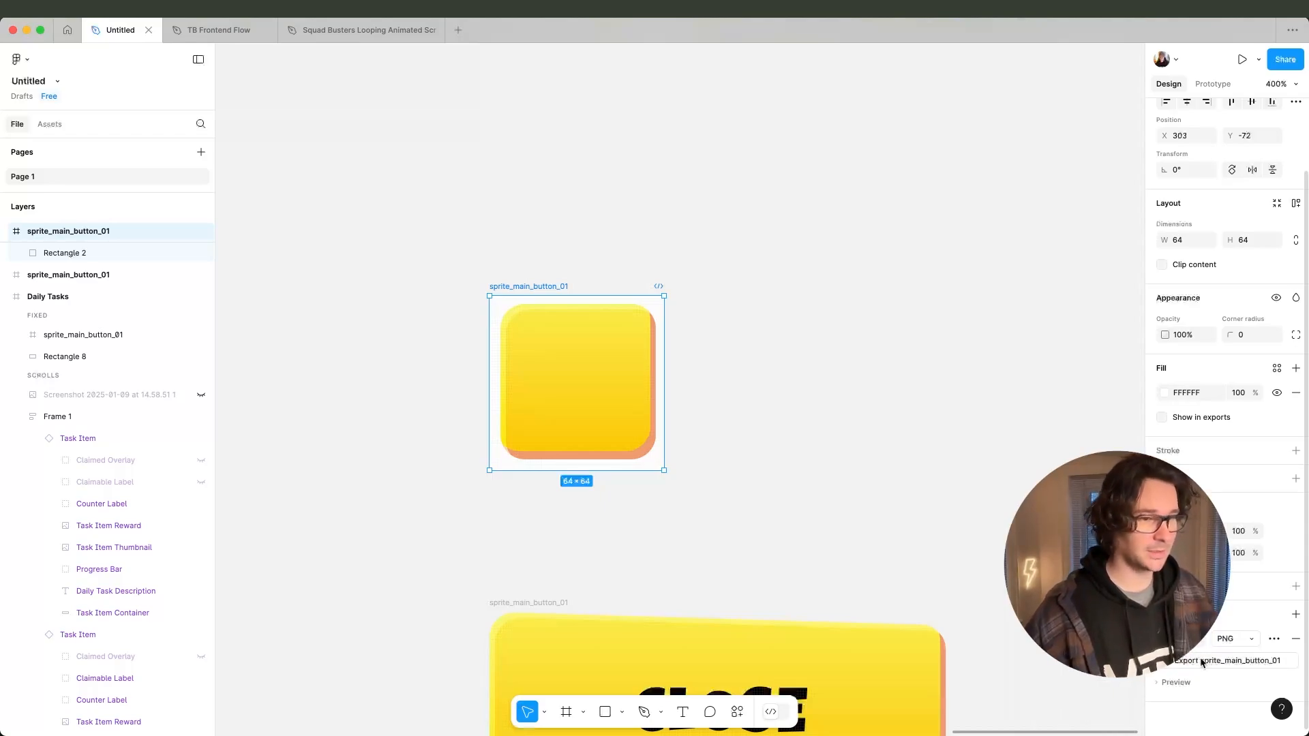
{"action": "left_click", "coordinate": [1177, 661]}
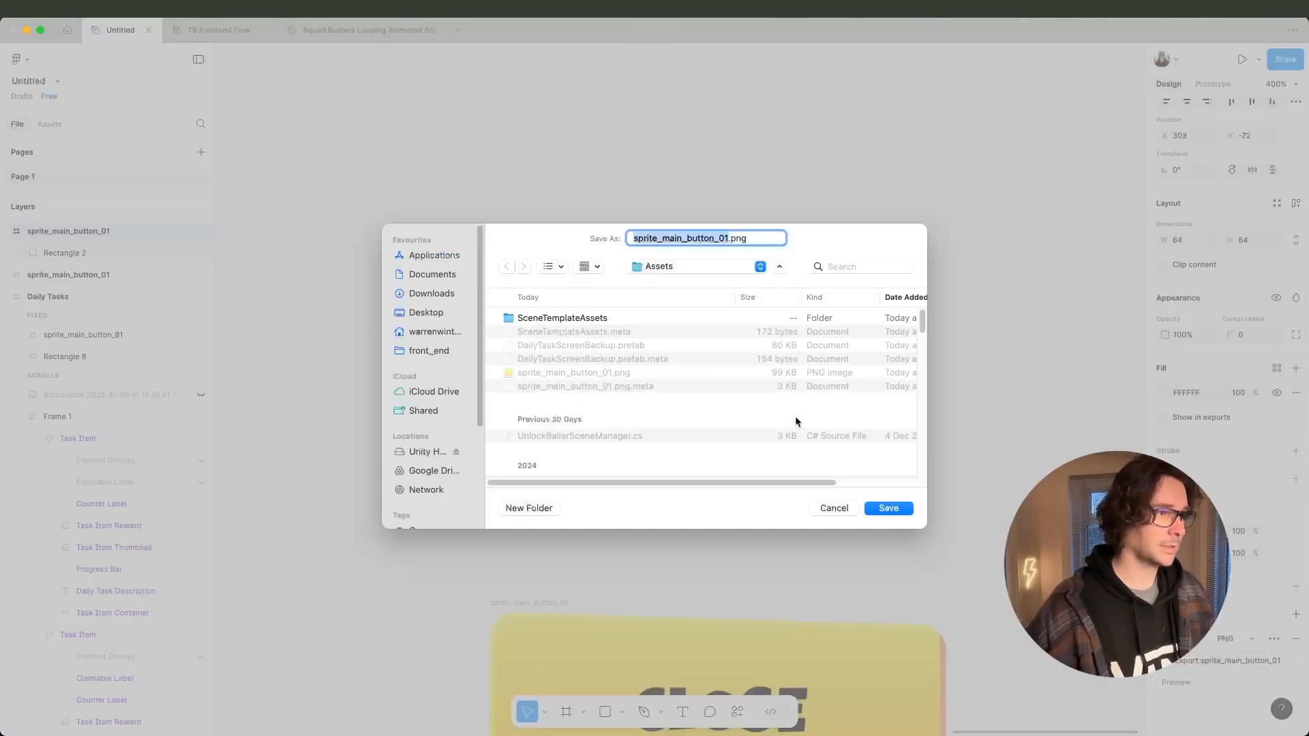
{"action": "left_click", "coordinate": [885, 508]}
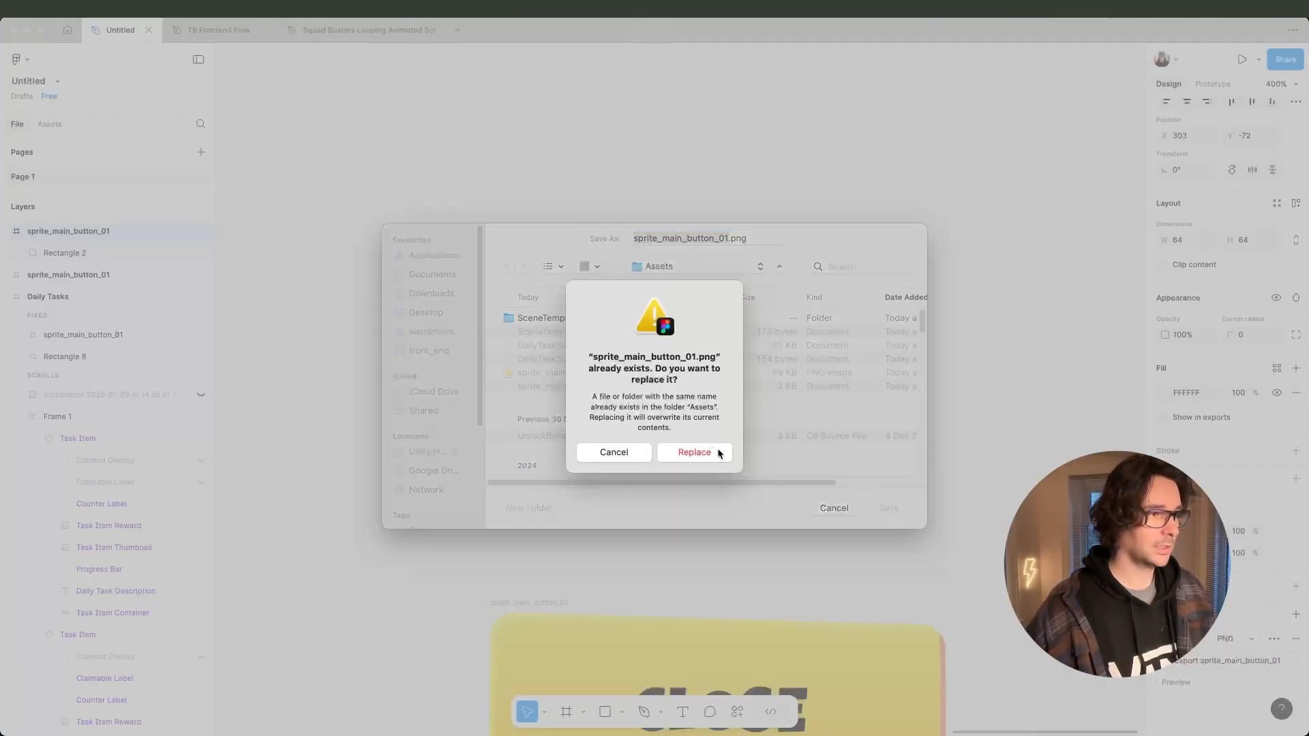
{"action": "left_click", "coordinate": [721, 453]}
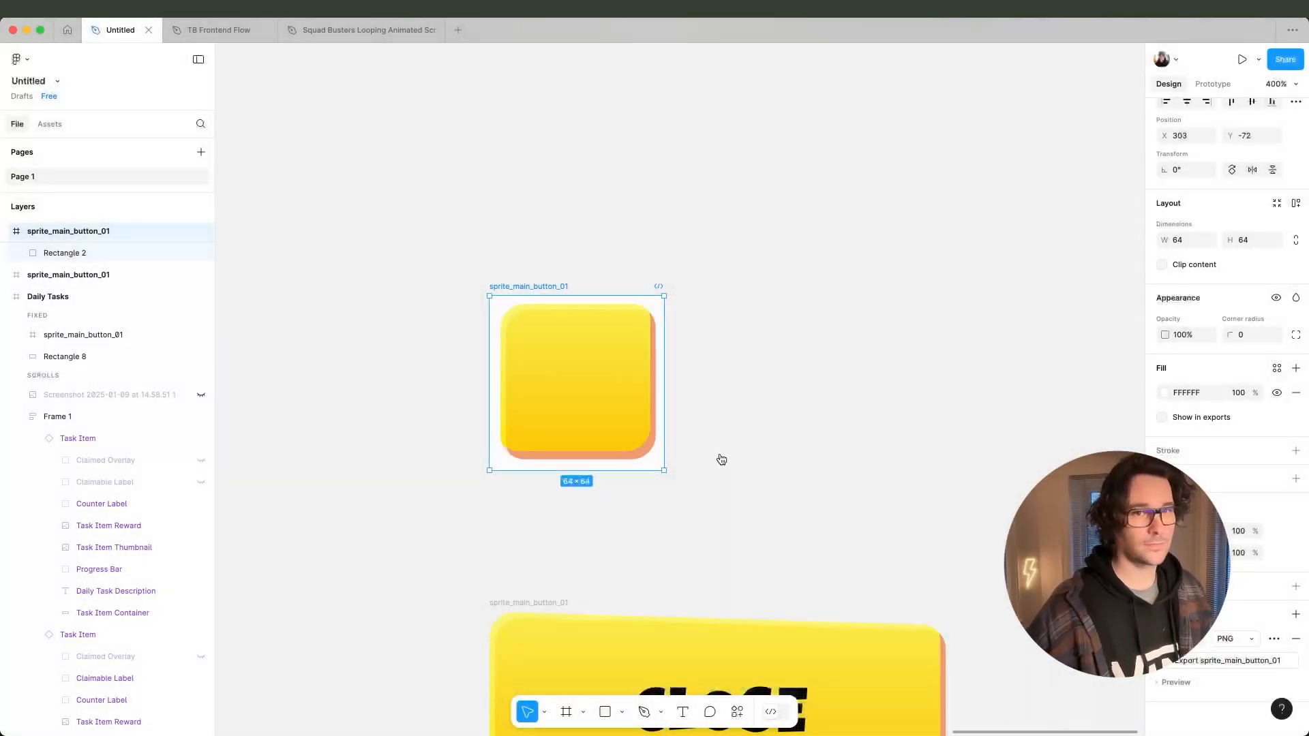
{"action": "key", "text": "super+Tab"}
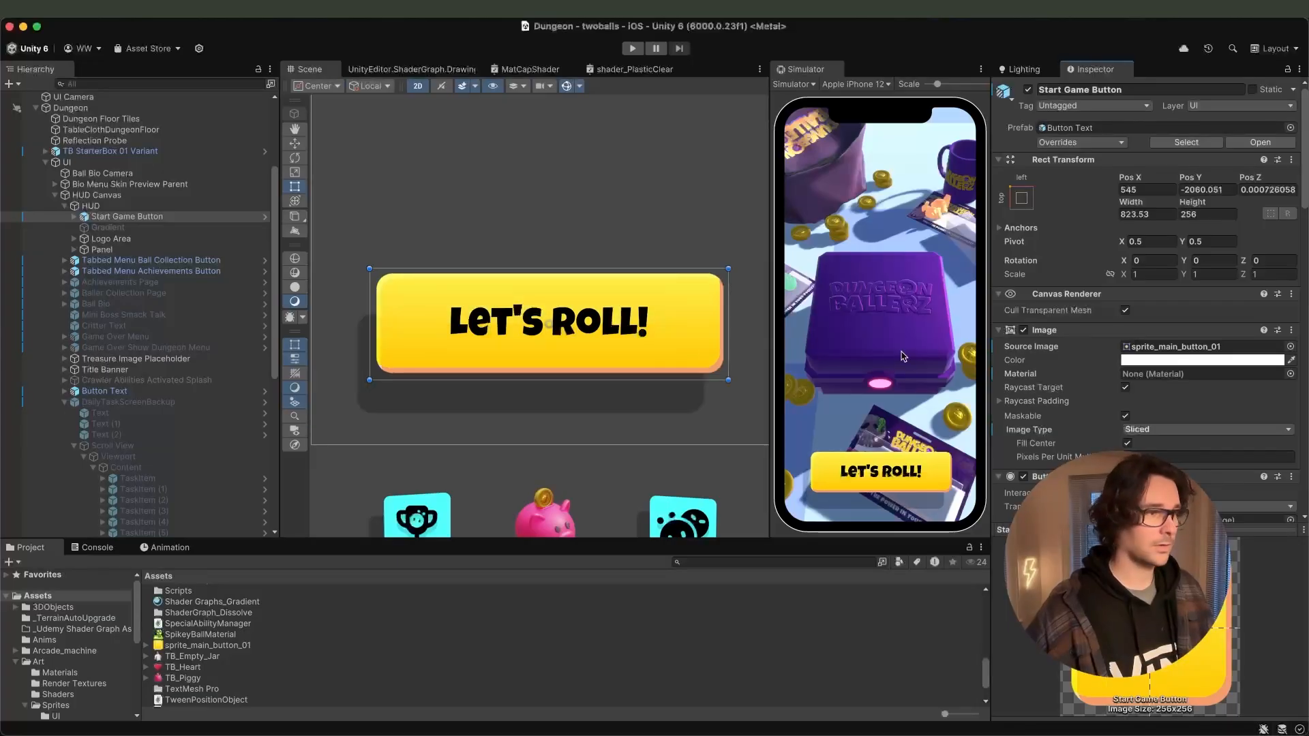
{"action": "scroll", "coordinate": [616, 230], "scroll_direction": "down", "scroll_amount": 5}
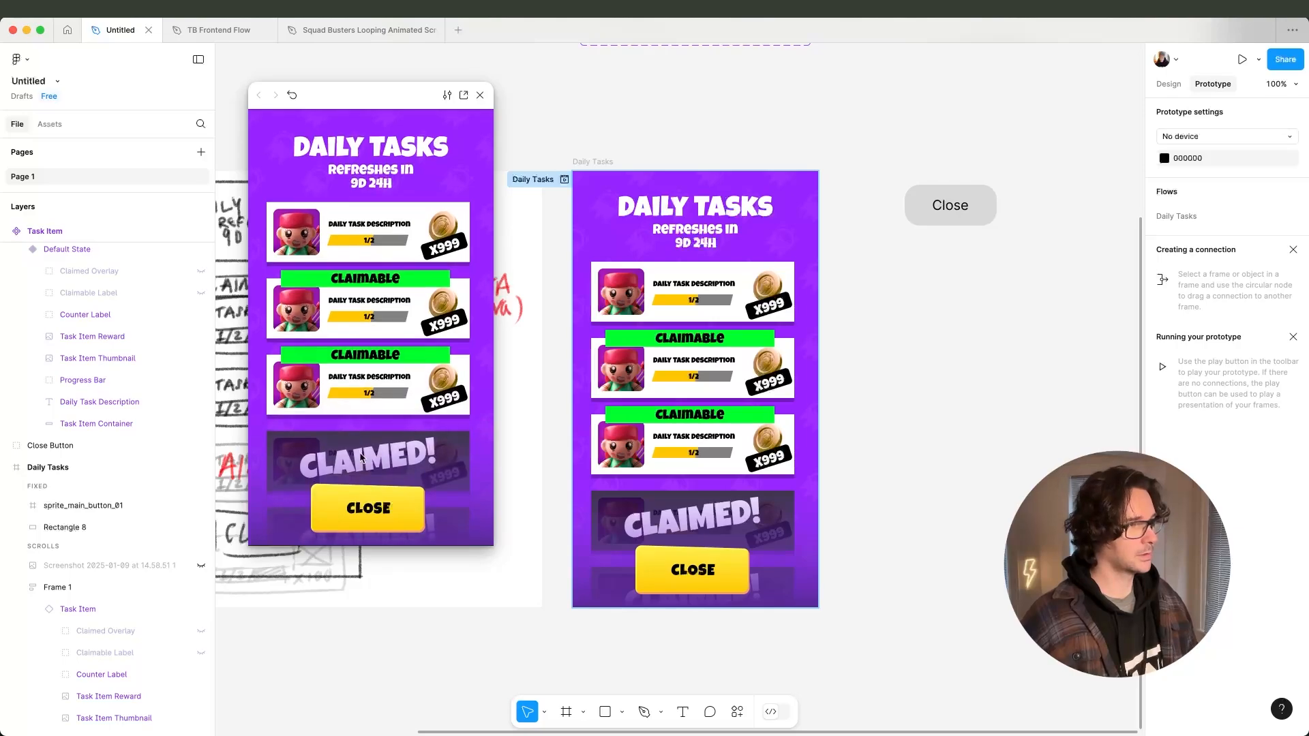
{"action": "left_click_drag", "start_coordinate": [355, 112], "coordinate": [574, 108]}
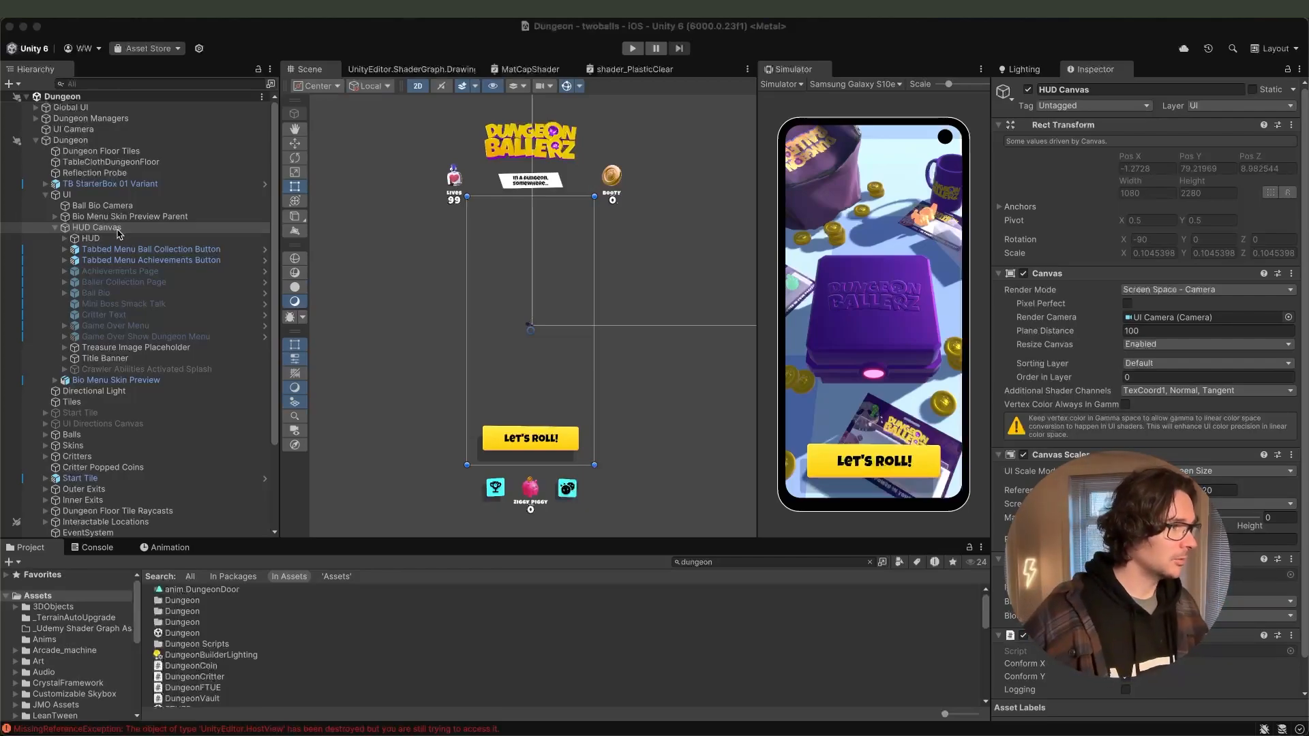
In the Unity Dungeon scene, add a UI Panel as a child of the HUD Canvas, keeping its default name.
{"action": "left_click", "coordinate": [90, 239]}
{"action": "left_click", "coordinate": [99, 228]}
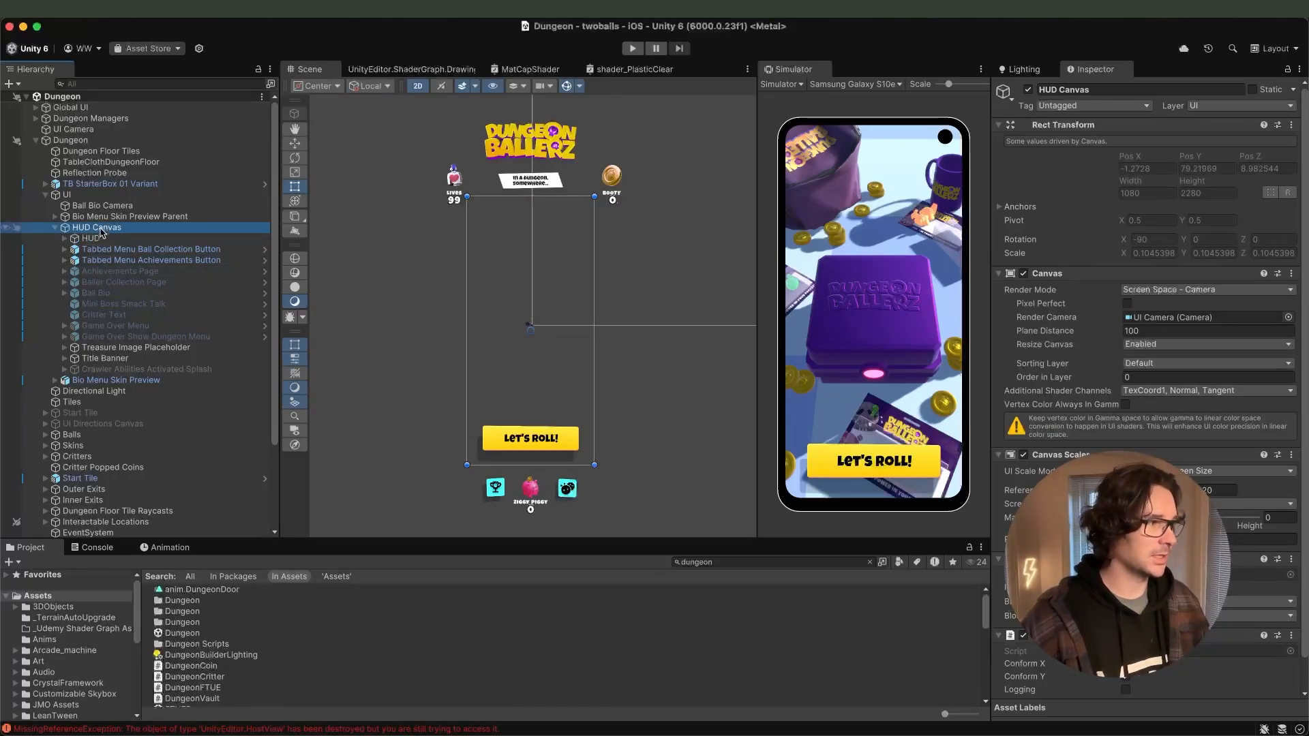
{"action": "right_click", "coordinate": [101, 231]}
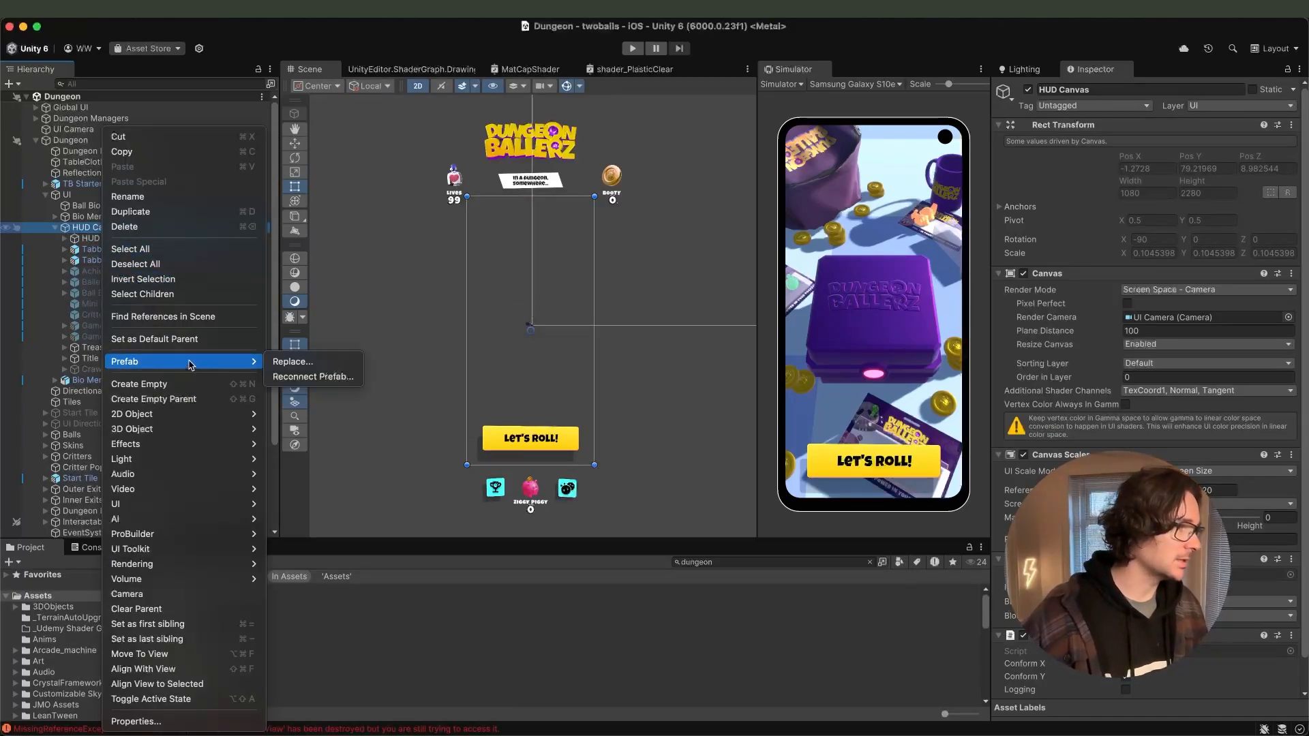
{"action": "mouse_move", "coordinate": [193, 504]}
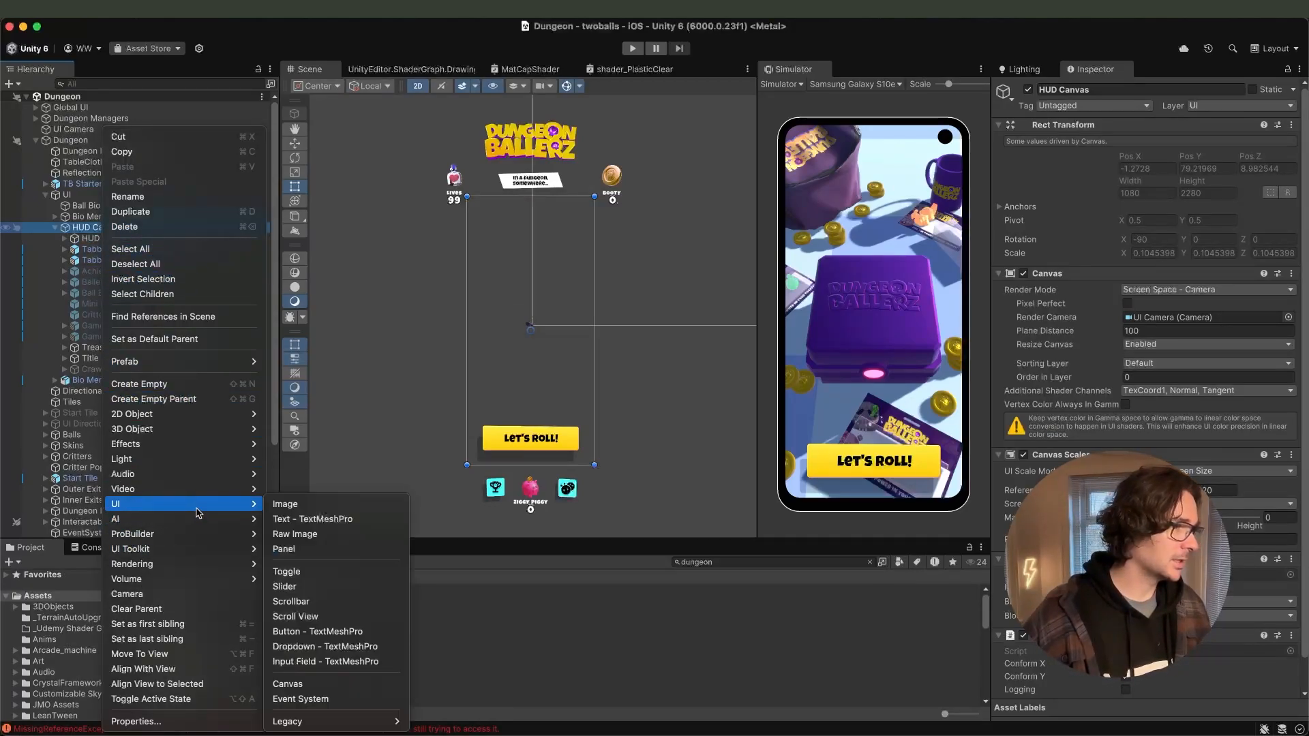
{"action": "left_click", "coordinate": [303, 550]}
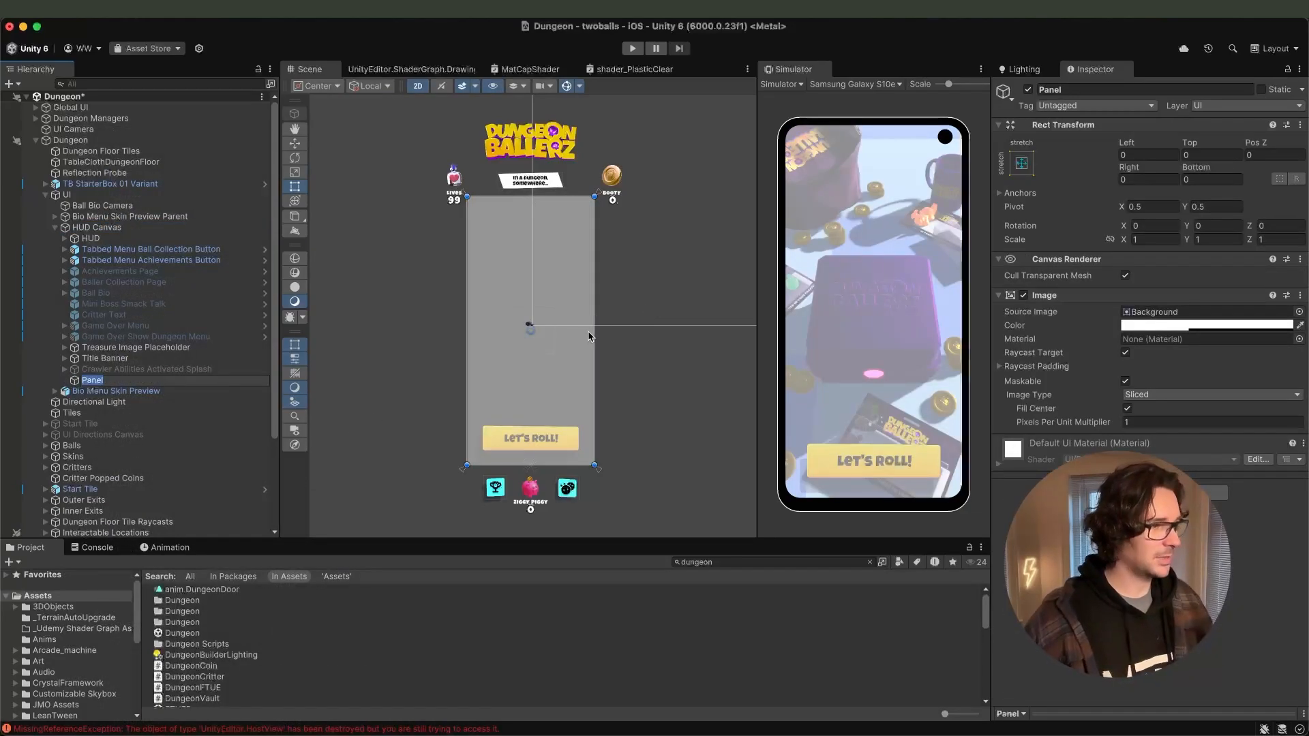
{"action": "scroll", "coordinate": [589, 337], "scroll_direction": "up", "scroll_amount": 5}
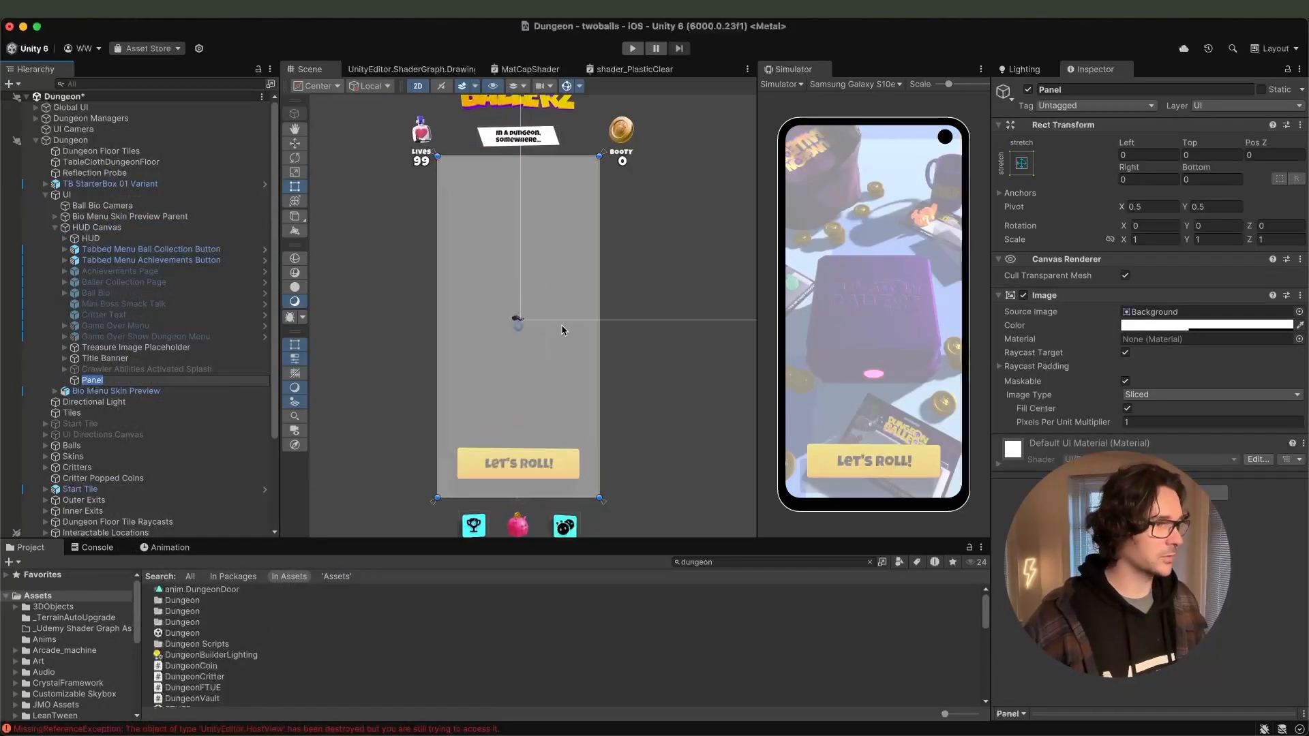
{"action": "left_click", "coordinate": [63, 382]}
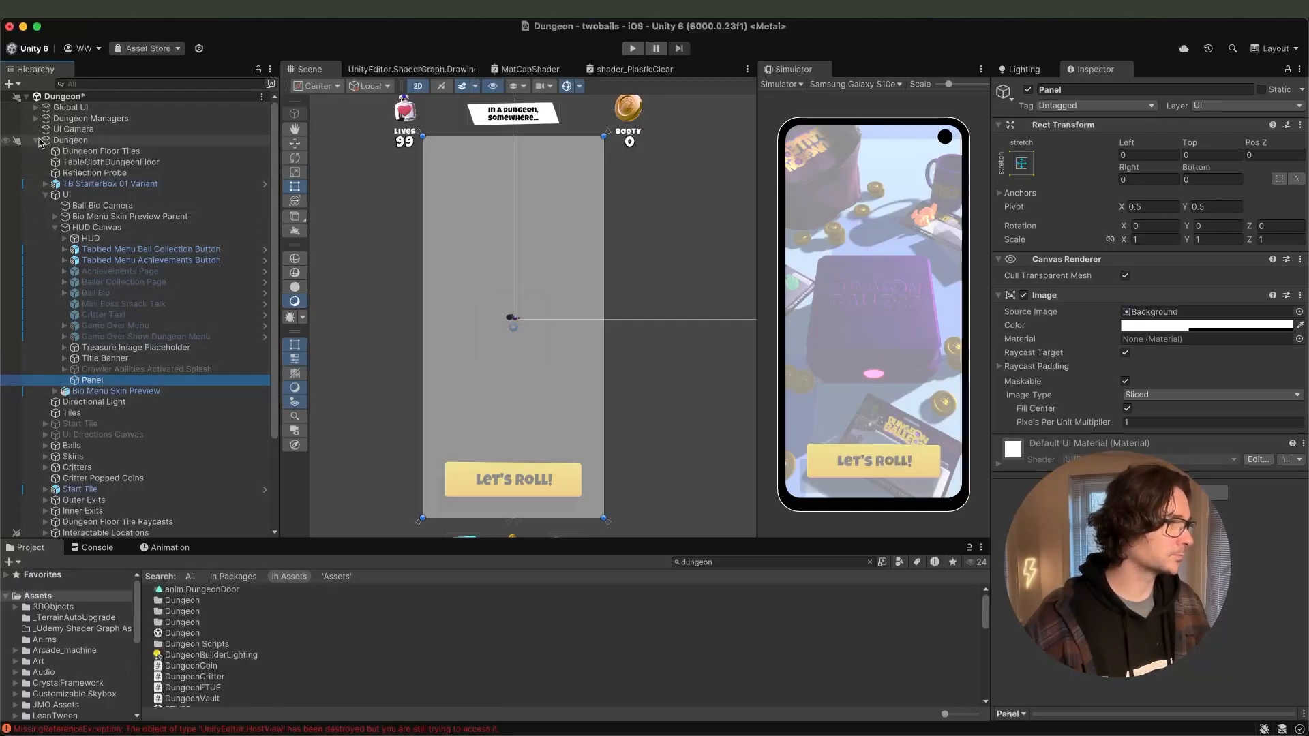
Clear the new Panel's source image and assign it the Shader Graphs_Background2 material used by Crawler Abilities Activated Splash.
{"action": "scroll", "coordinate": [518, 365], "scroll_direction": "up", "scroll_amount": 2}
{"action": "left_click", "coordinate": [148, 373]}
{"action": "left_click", "coordinate": [149, 378]}
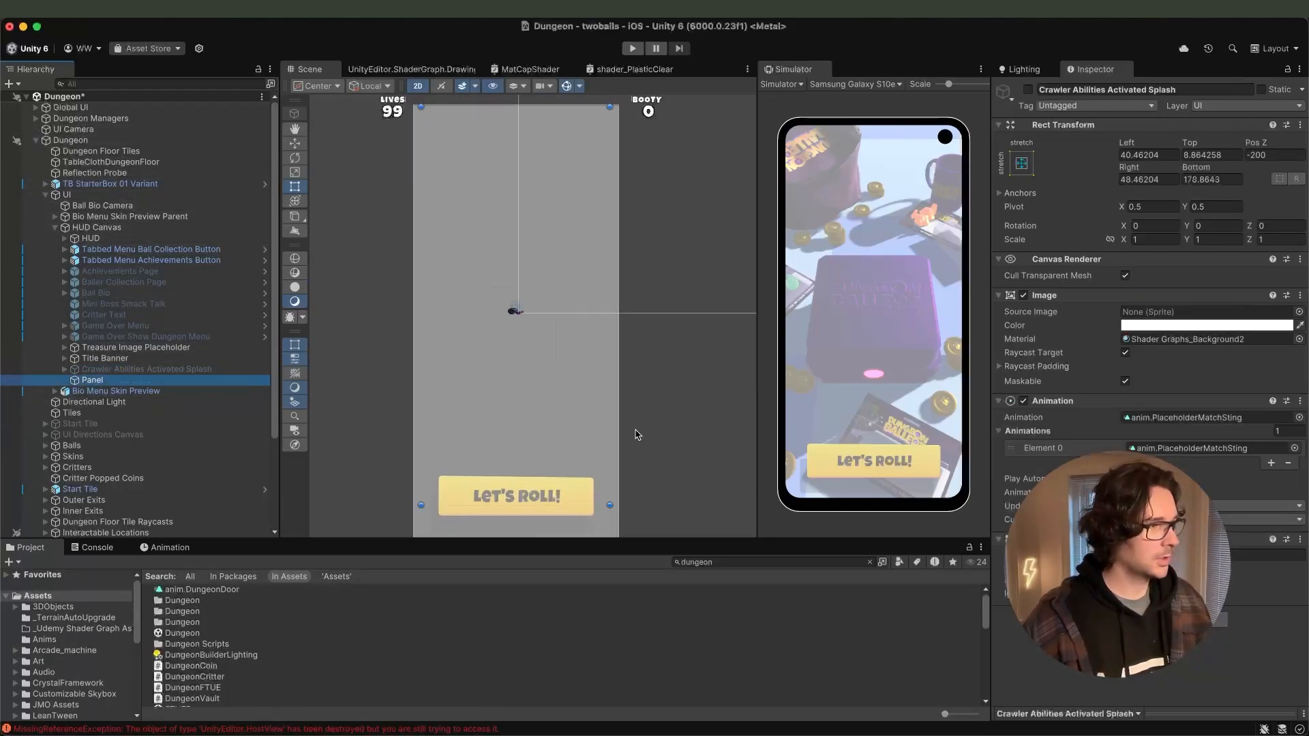
{"action": "left_click", "coordinate": [1299, 338]}
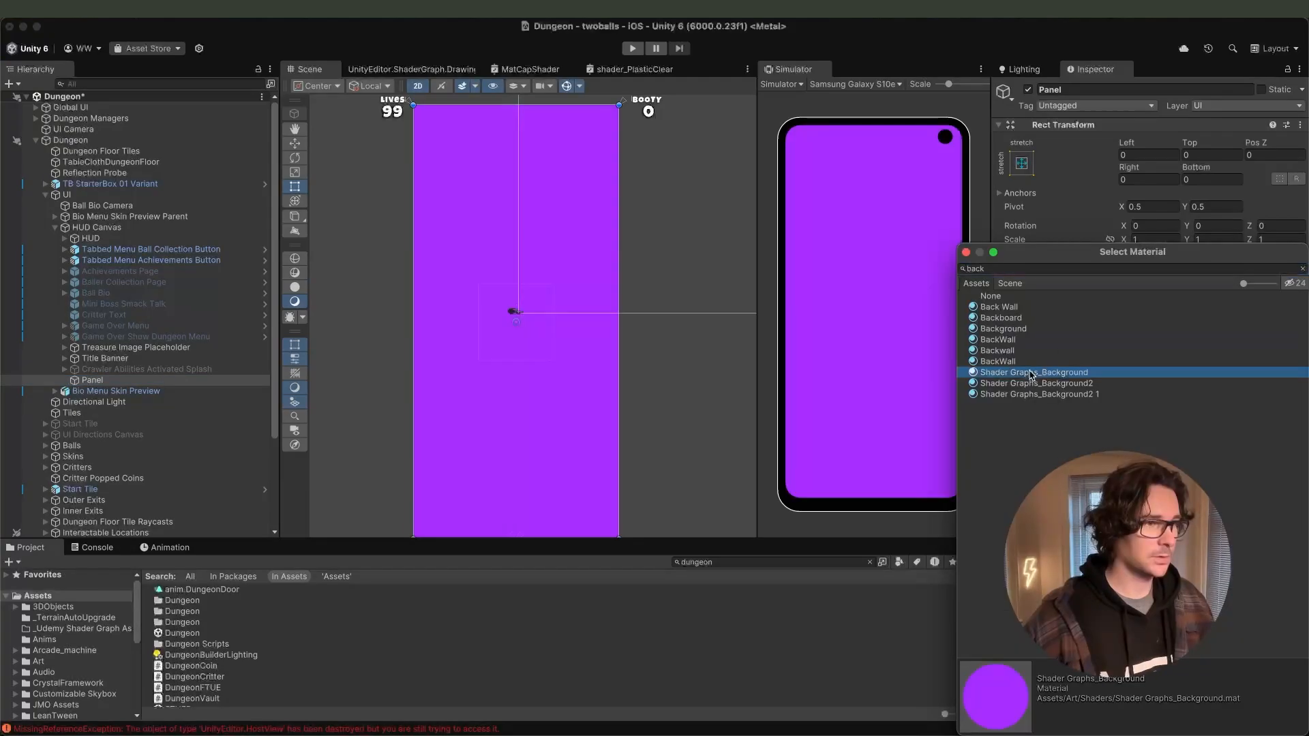
{"action": "left_click", "coordinate": [1031, 382]}
{"action": "left_click", "coordinate": [1030, 393]}
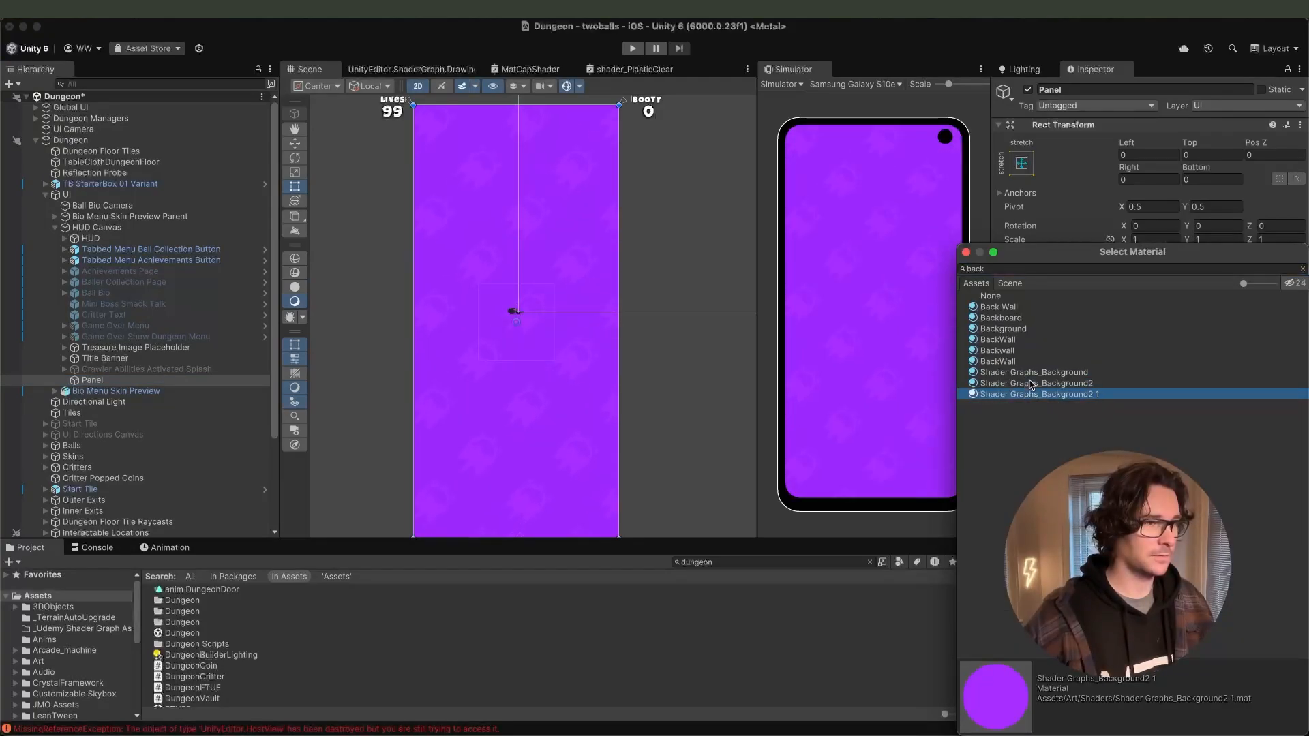
{"action": "left_click", "coordinate": [1031, 383]}
{"action": "double_click", "coordinate": [1032, 384]}
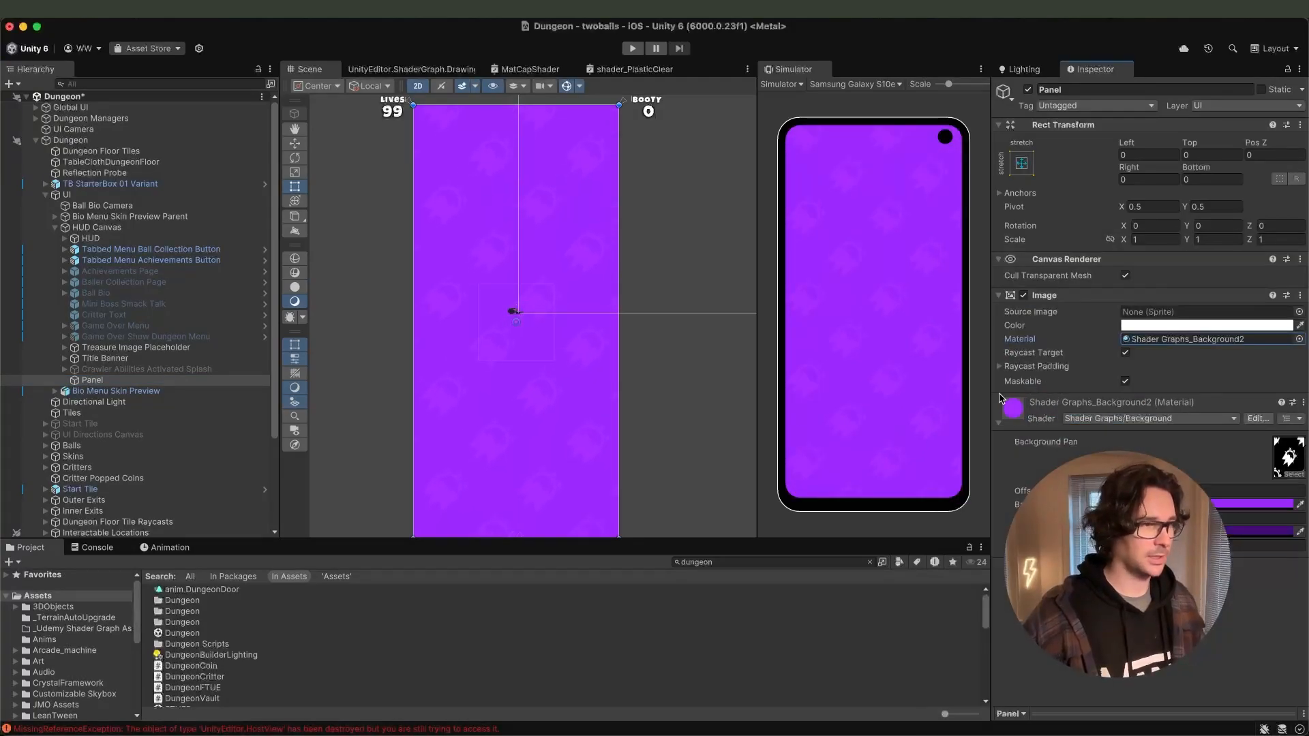
Rename the Panel under the HUD Canvas to DailyTaskScreen.
{"action": "left_click", "coordinate": [111, 382]}
{"action": "left_click", "coordinate": [109, 373]}
{"action": "left_click", "coordinate": [105, 379]}
{"action": "key", "text": "Return"}
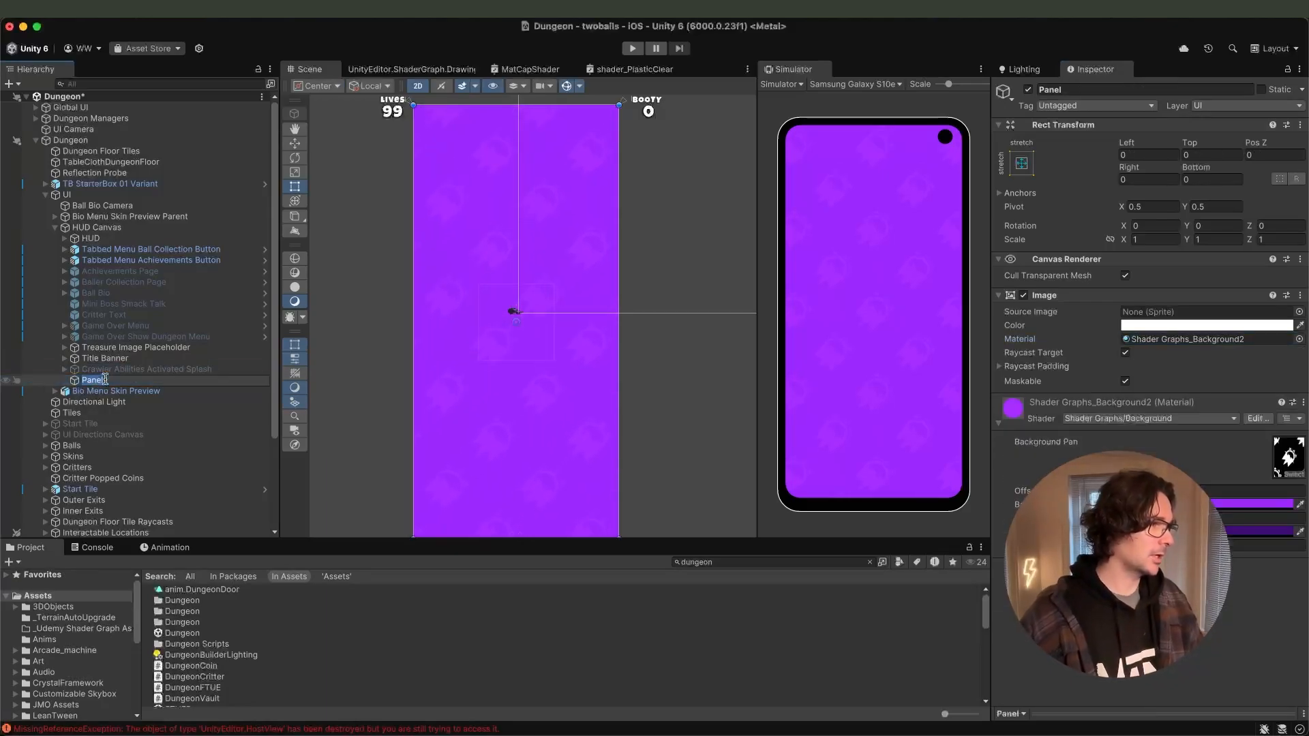
{"action": "type", "text": "DailyTask"}
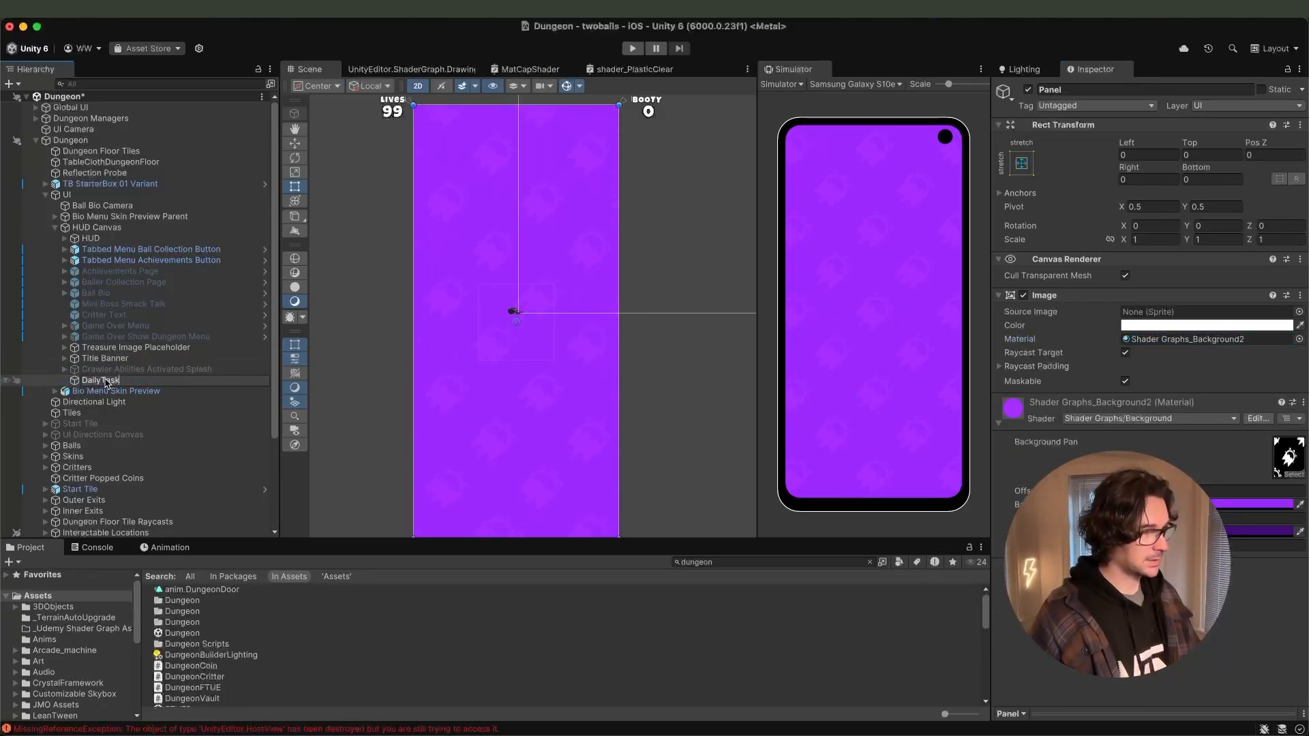
{"action": "type", "text": "Screen"}
{"action": "key", "text": "Return"}
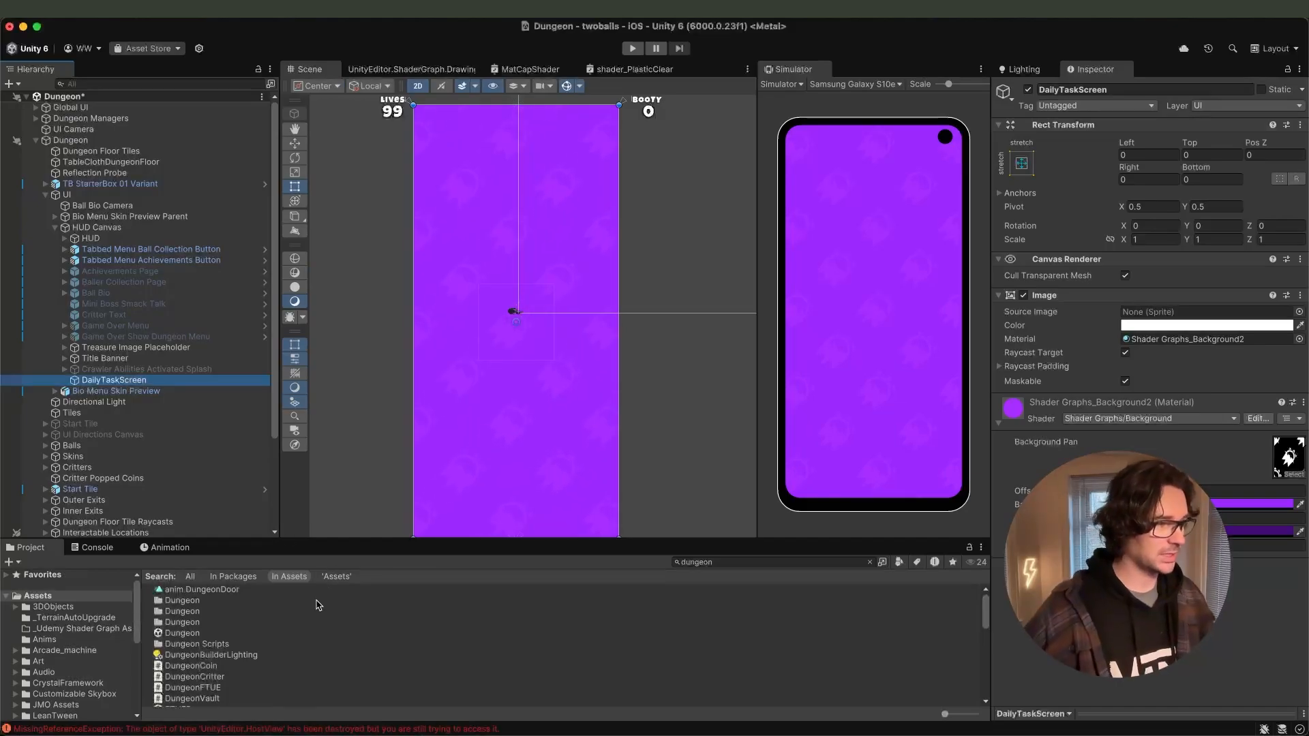
Clear the dungeon search in the project assets and filter them by the Prefab type.
{"action": "left_click", "coordinate": [873, 563]}
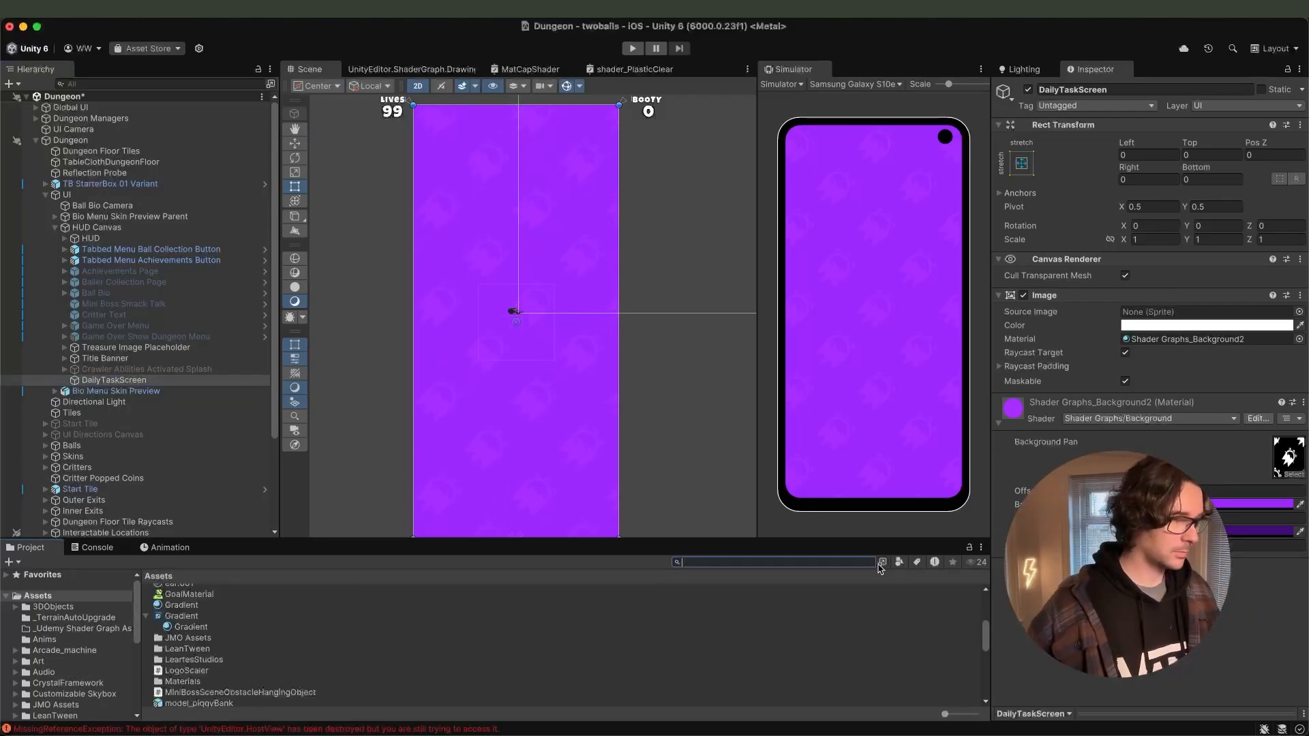
{"action": "left_click", "coordinate": [900, 563]}
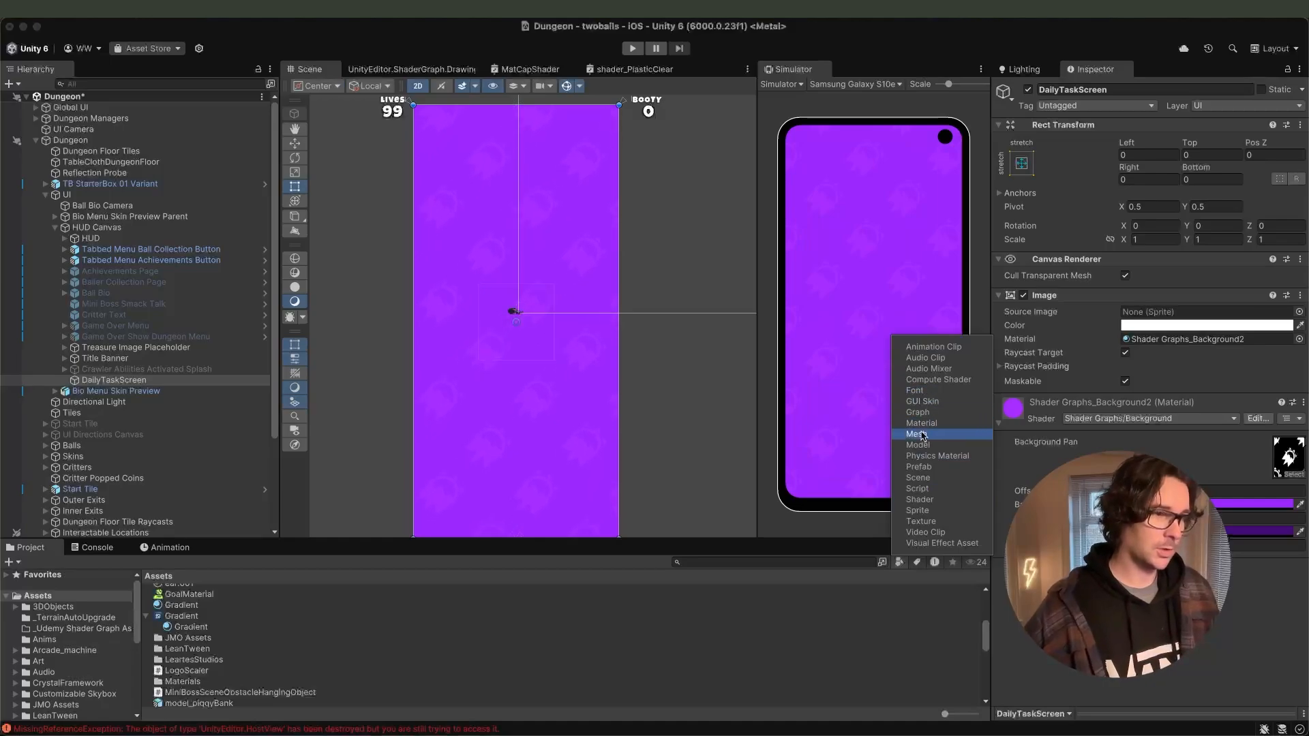
{"action": "left_click", "coordinate": [930, 468]}
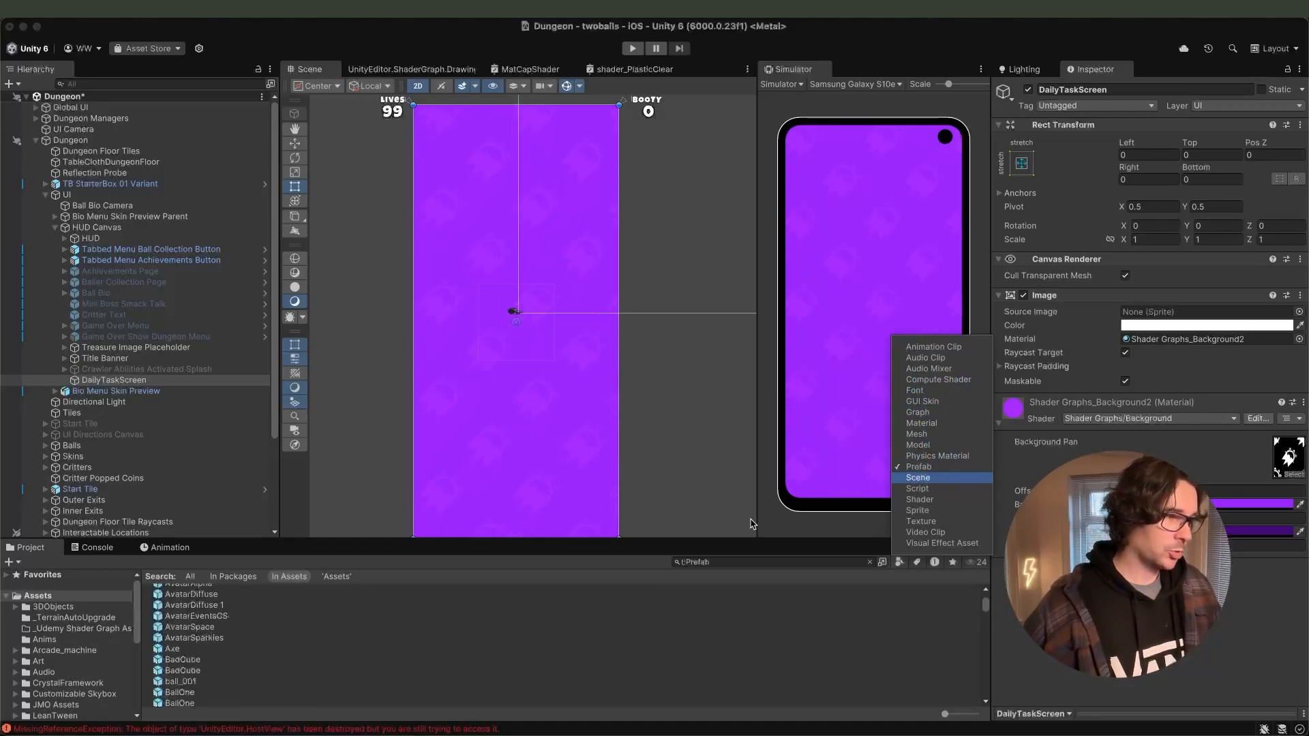
{"action": "left_click", "coordinate": [757, 561]}
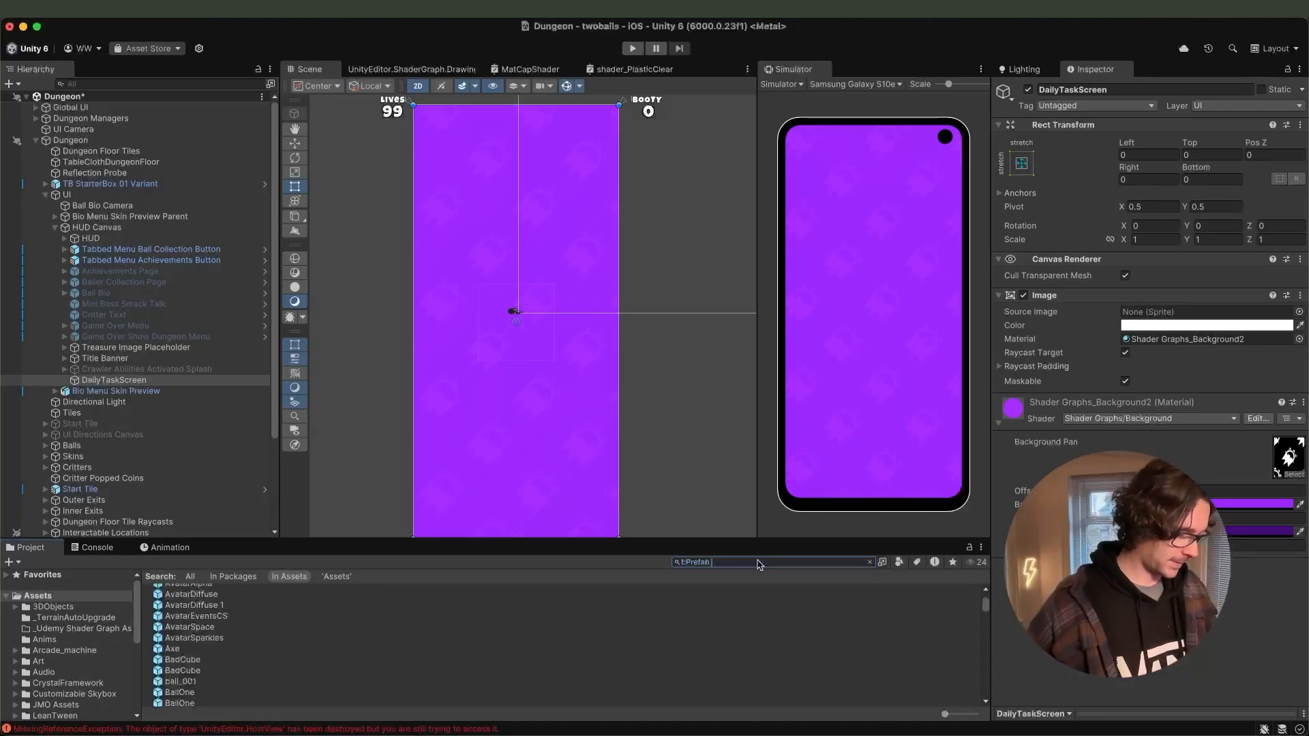
Find the Text prefab, place it under DailyTaskScreen, and anchor its pivot and position to the top centre.
{"action": "type", "text": "Text"}
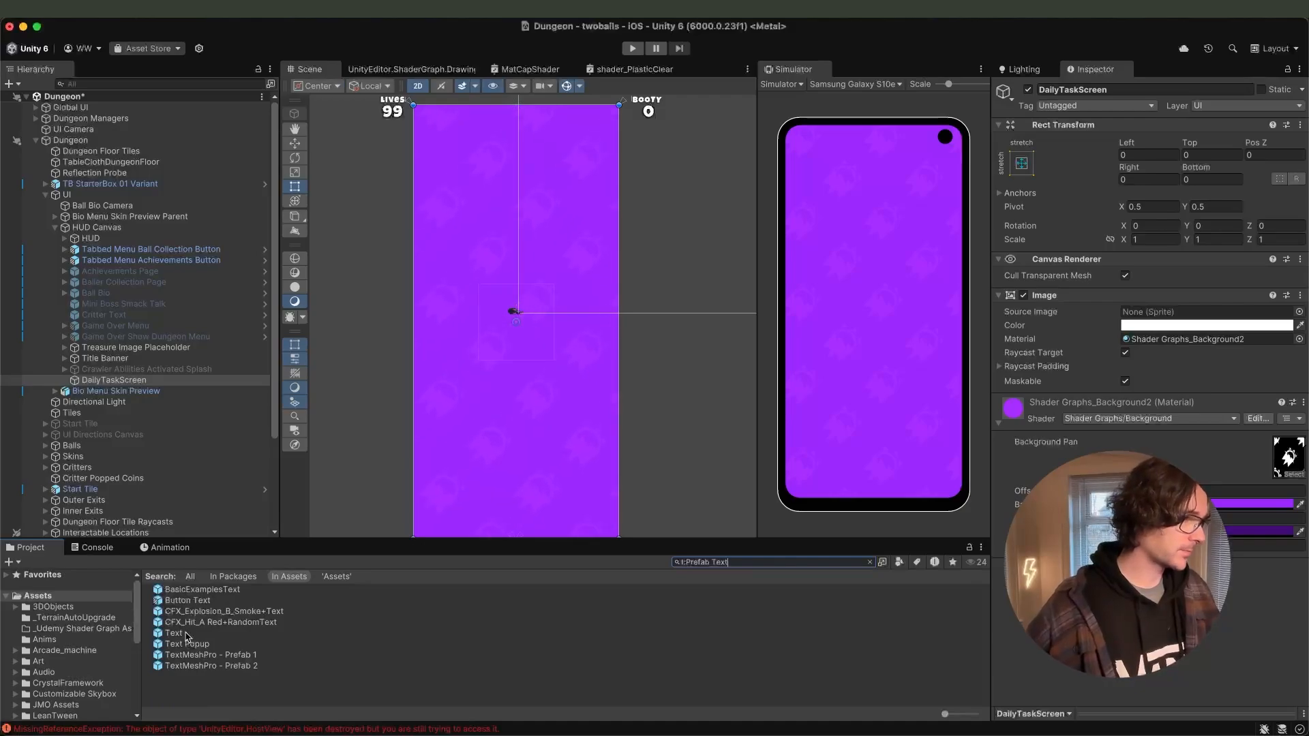
{"action": "left_click_drag", "start_coordinate": [182, 636], "coordinate": [109, 382]}
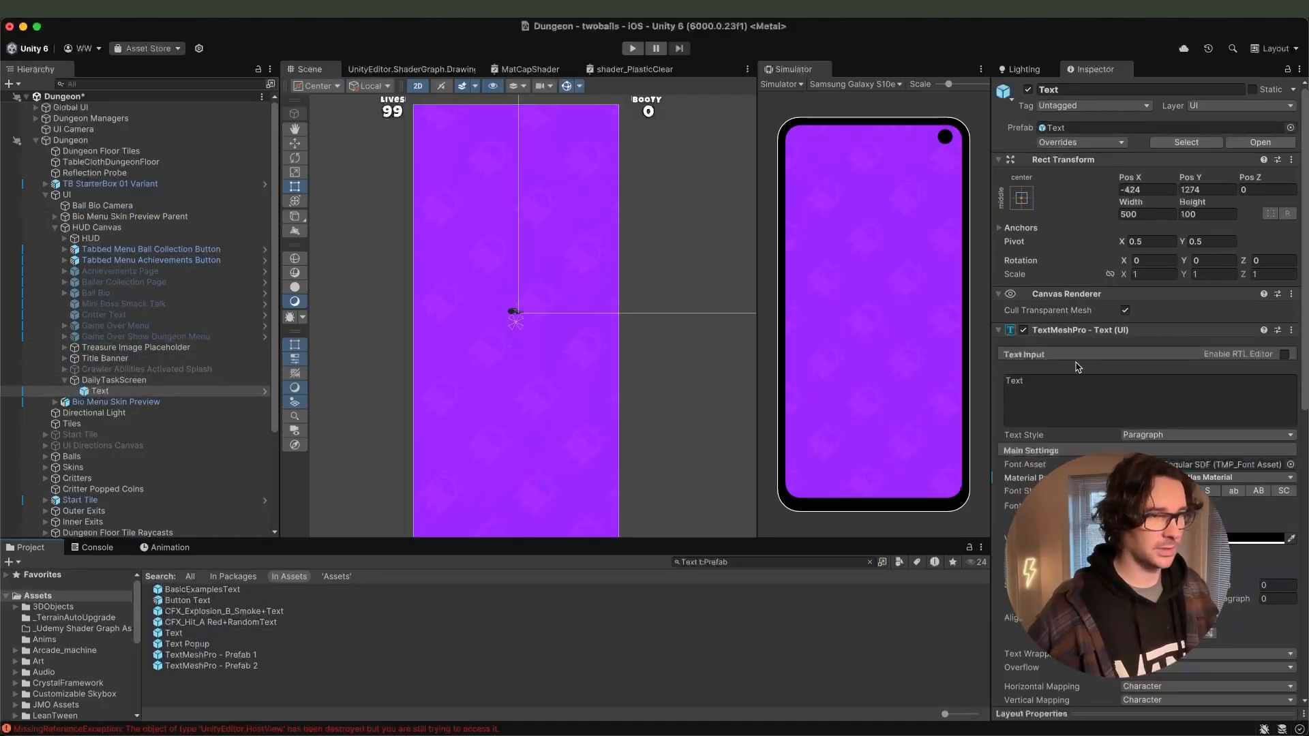
{"action": "left_click", "coordinate": [1022, 197]}
{"action": "left_click", "coordinate": [1097, 304], "text": "alt+shift"}
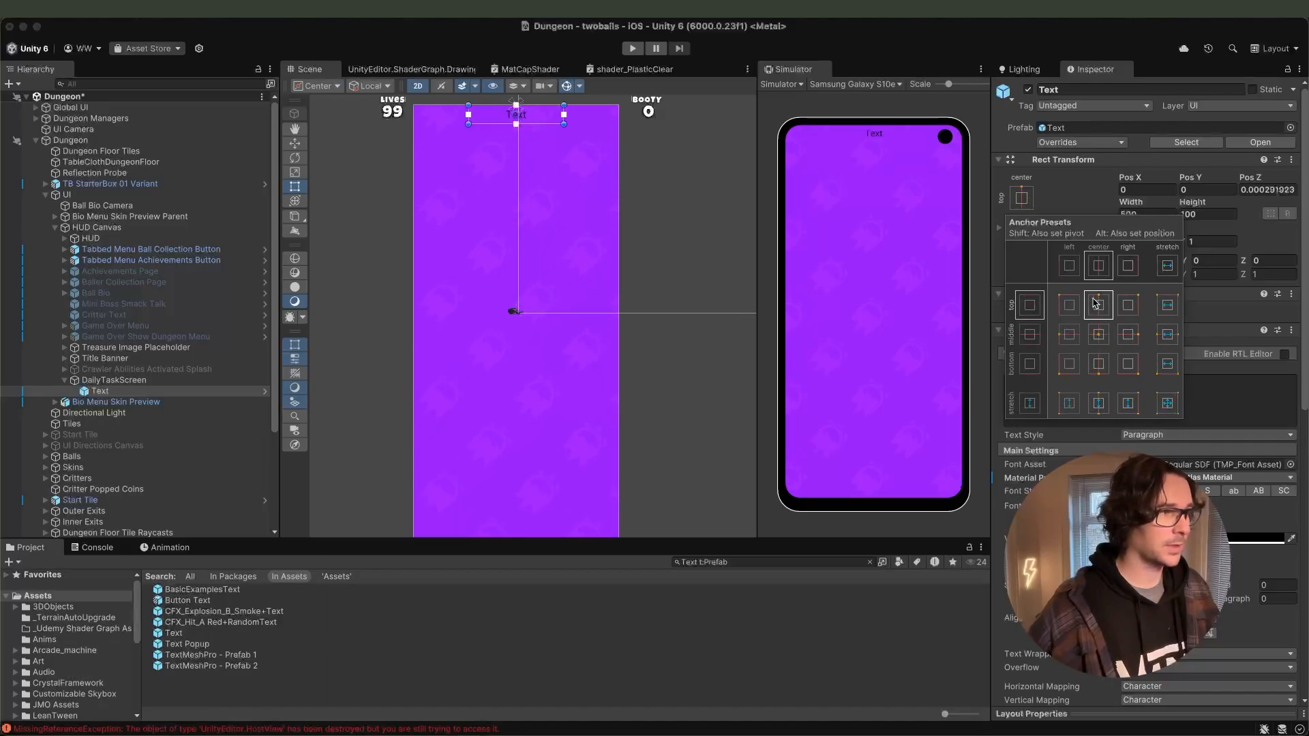
{"action": "left_click", "coordinate": [1050, 183]}
Style the new text as white H1 and move it down to about Pos Y -182.
{"action": "left_click", "coordinate": [1256, 539]}
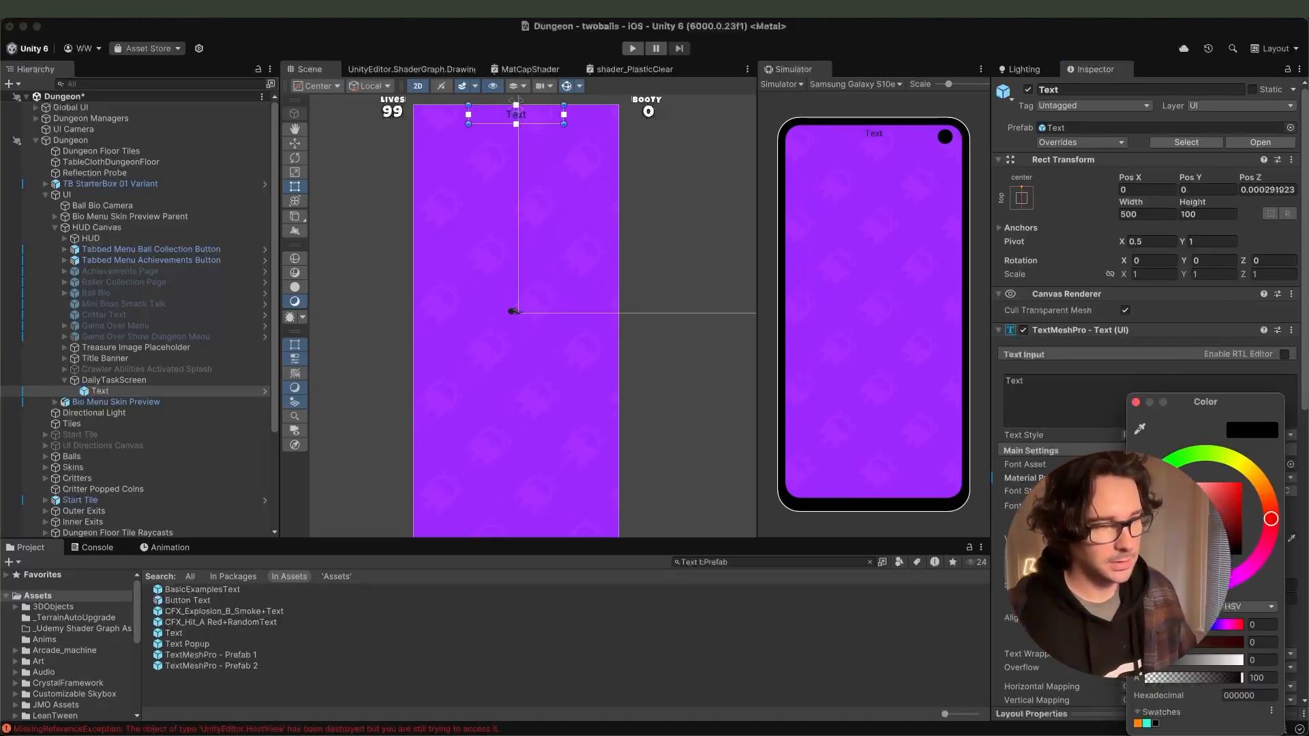
{"action": "left_click_drag", "start_coordinate": [1200, 517], "coordinate": [1169, 483]}
{"action": "left_click", "coordinate": [1136, 402]}
{"action": "left_click", "coordinate": [1170, 436]}
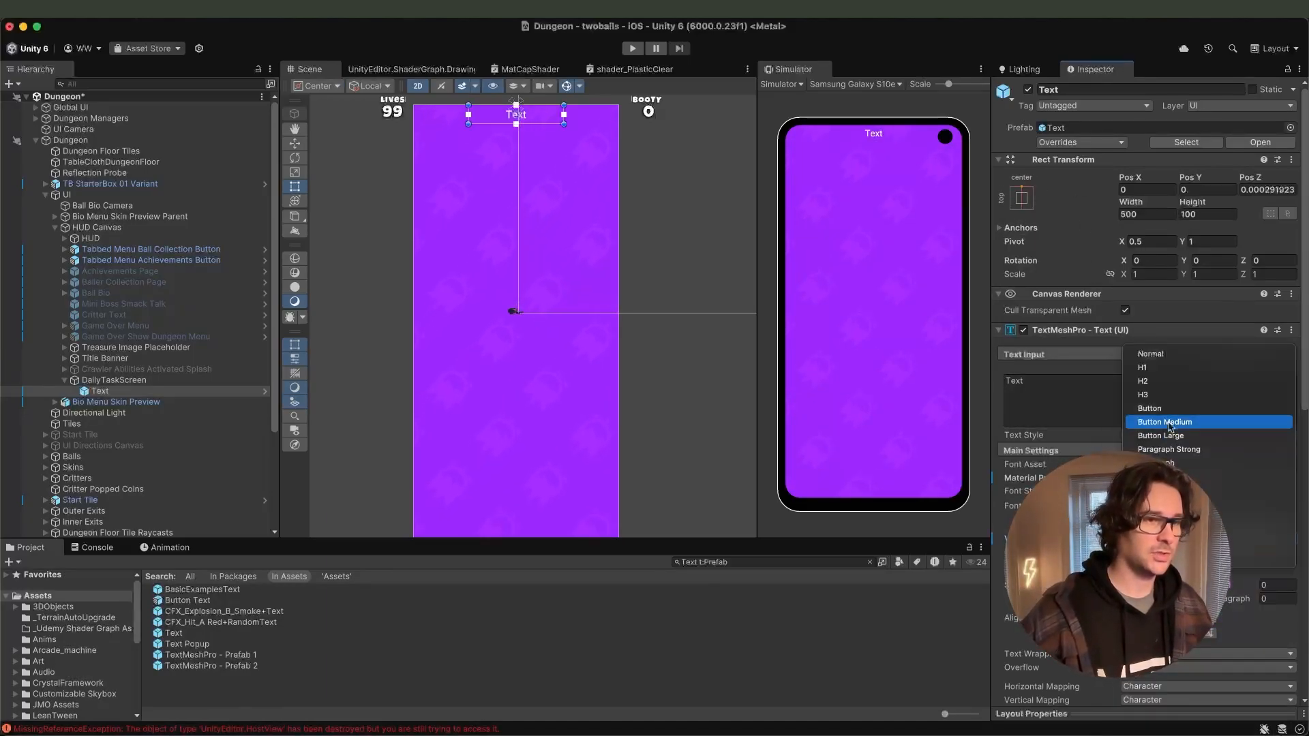
{"action": "left_click", "coordinate": [1157, 375]}
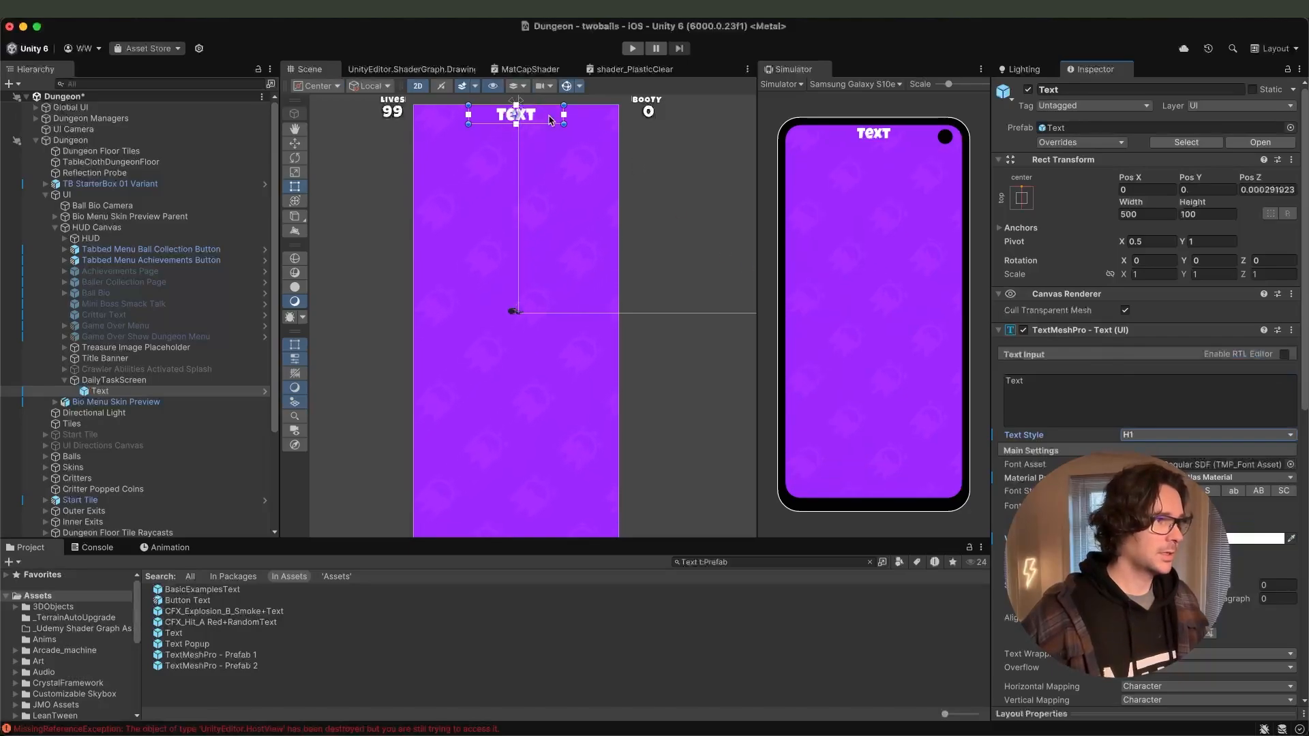
{"action": "left_click_drag", "start_coordinate": [551, 122], "coordinate": [551, 158]}
Set the heading's text to "Daily Tasks" and widen its box symmetrically to about 858.
{"action": "left_click", "coordinate": [1092, 419]}
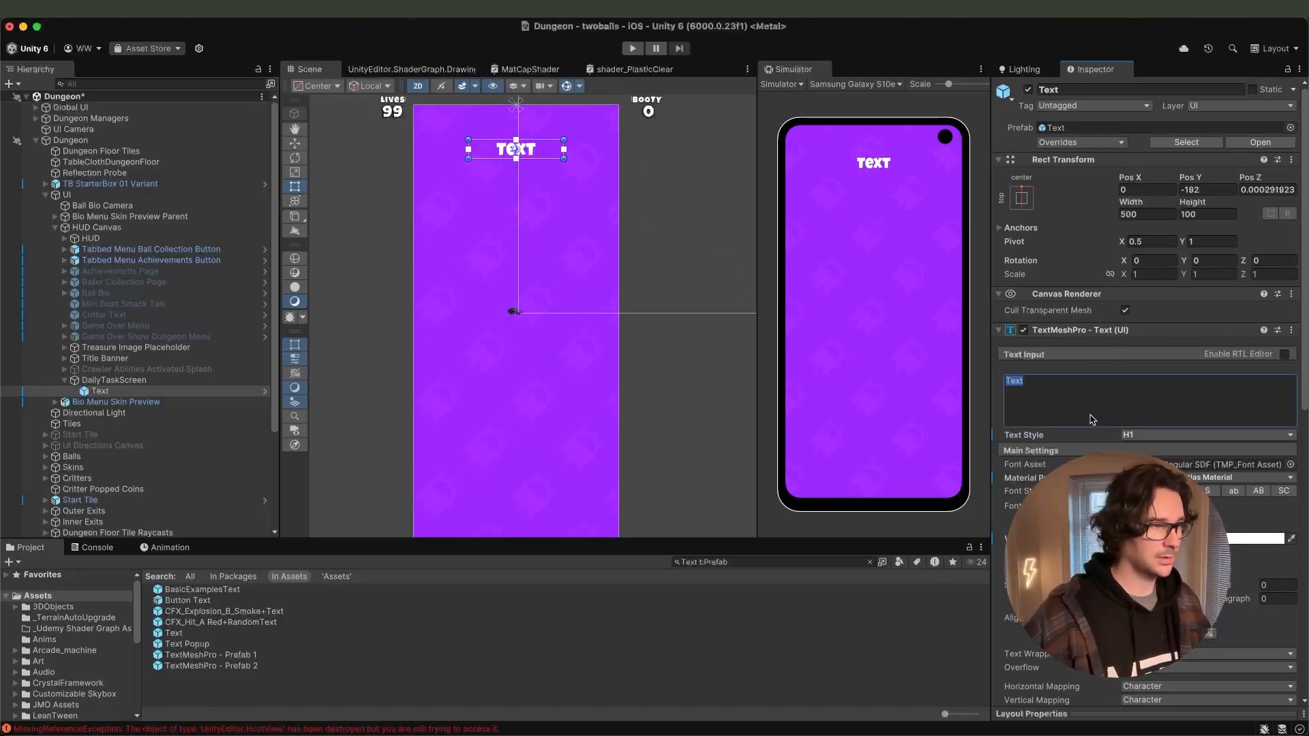
{"action": "type", "text": "Daily Test"}
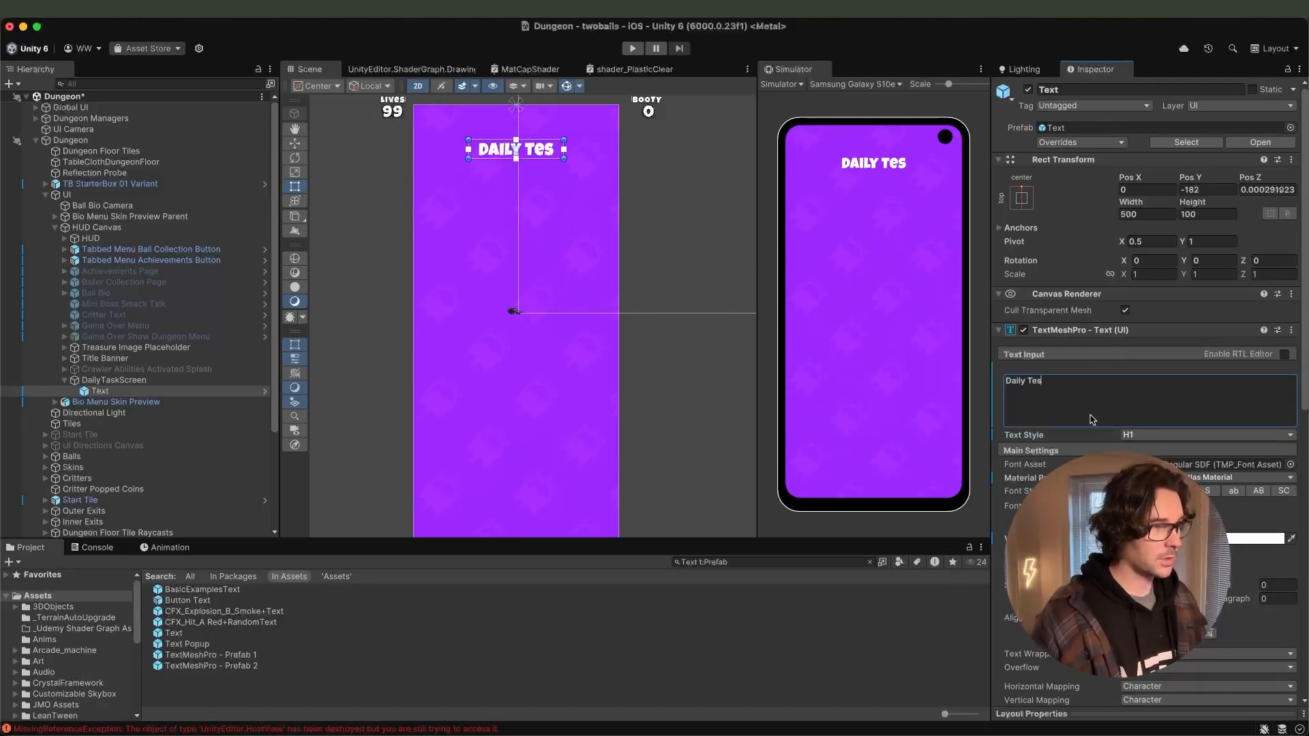
{"action": "key", "text": "BackSpace"}
{"action": "key", "text": "BackSpace"}
{"action": "key", "text": "BackSpace"}
{"action": "key", "text": "BackSpace"}
{"action": "type", "text": "Ta"}
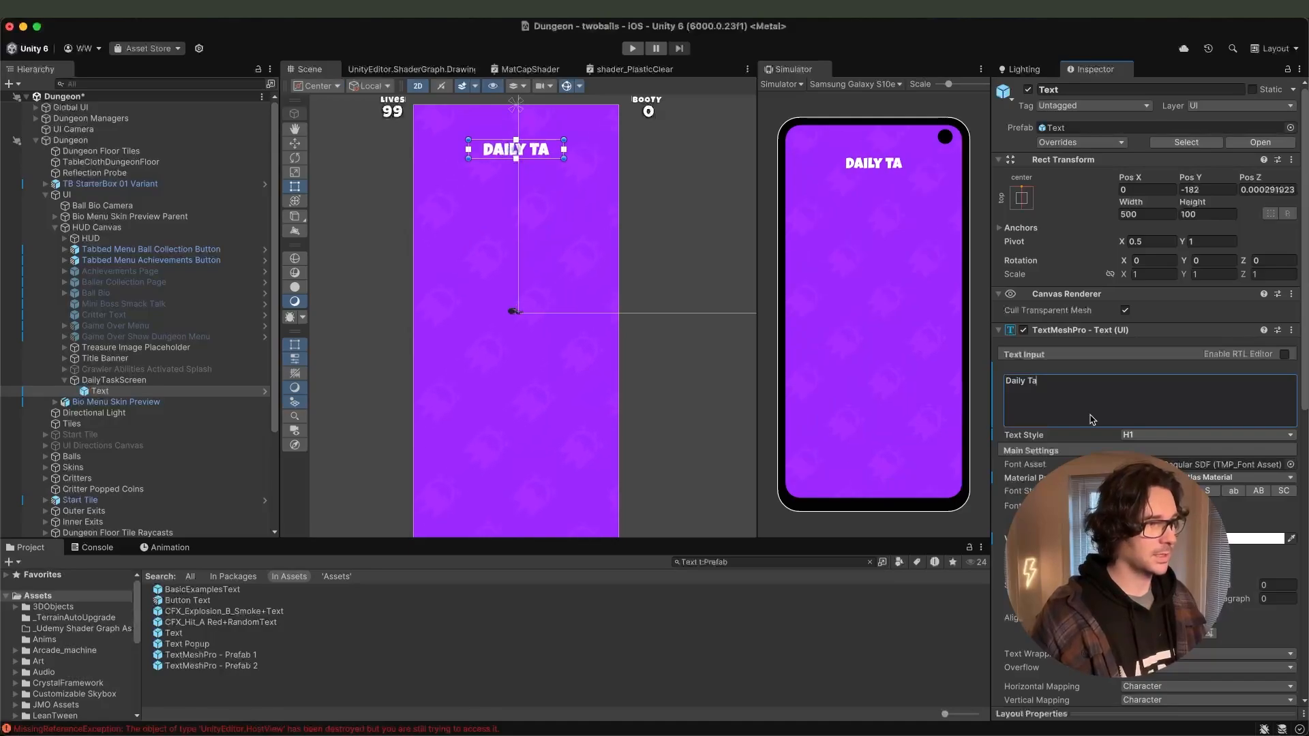
{"action": "type", "text": "sks"}
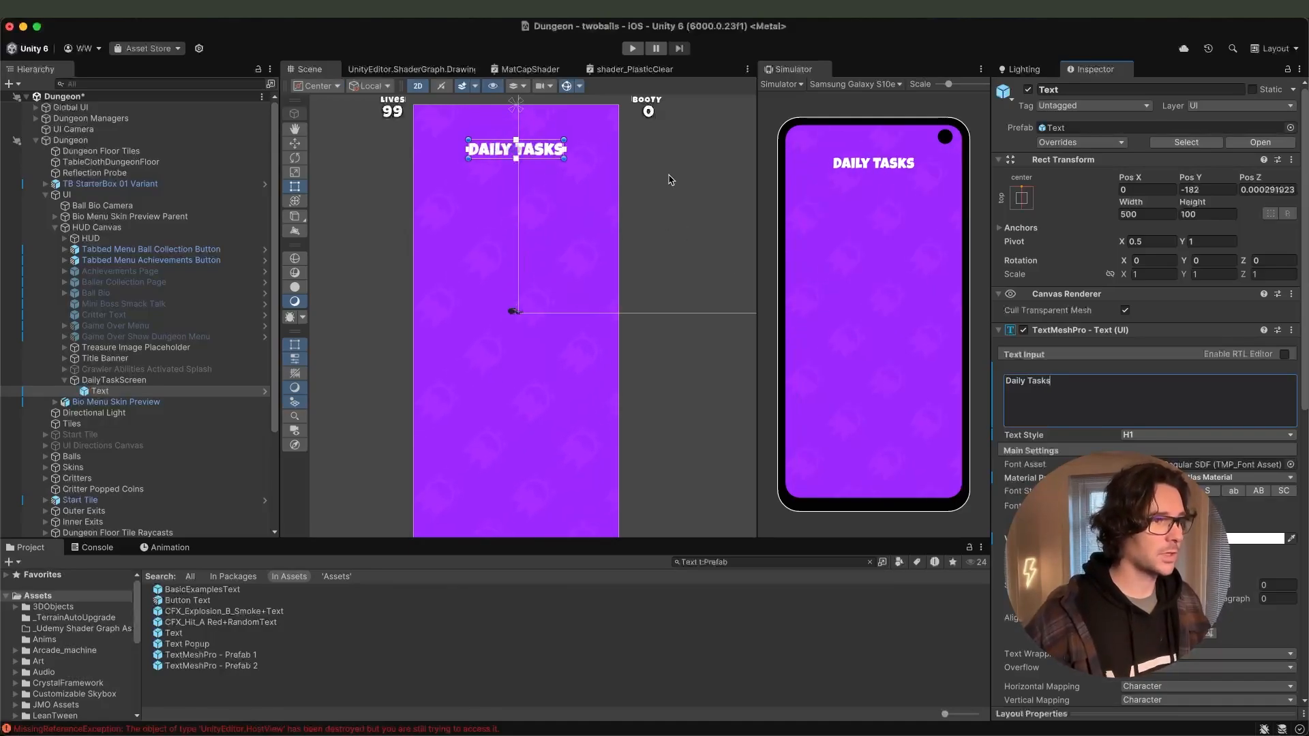
{"action": "left_click_drag", "start_coordinate": [565, 150], "coordinate": [601, 152], "text": "alt"}
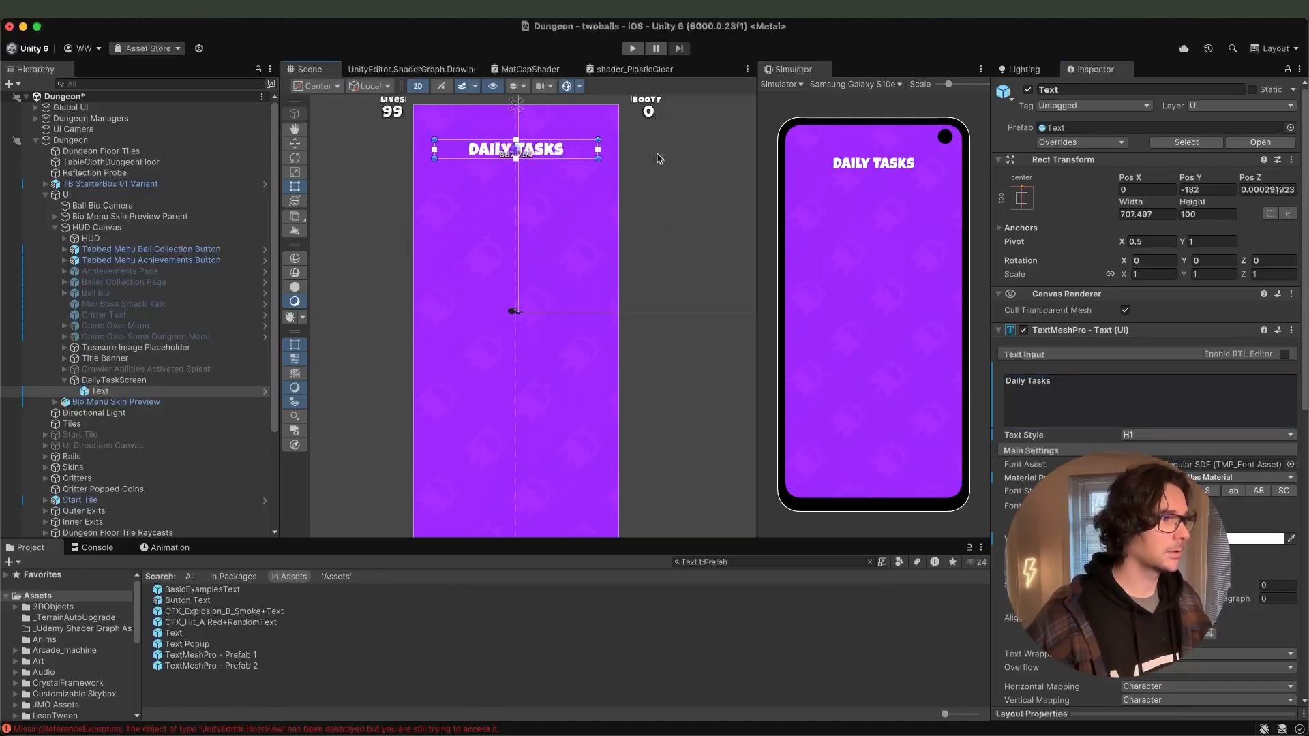
{"action": "left_click", "coordinate": [659, 158]}
Duplicate the Daily Tasks heading and place the copy directly beneath it at Pos Y -282.
{"action": "left_click", "coordinate": [144, 413]}
{"action": "key", "text": "super+d"}
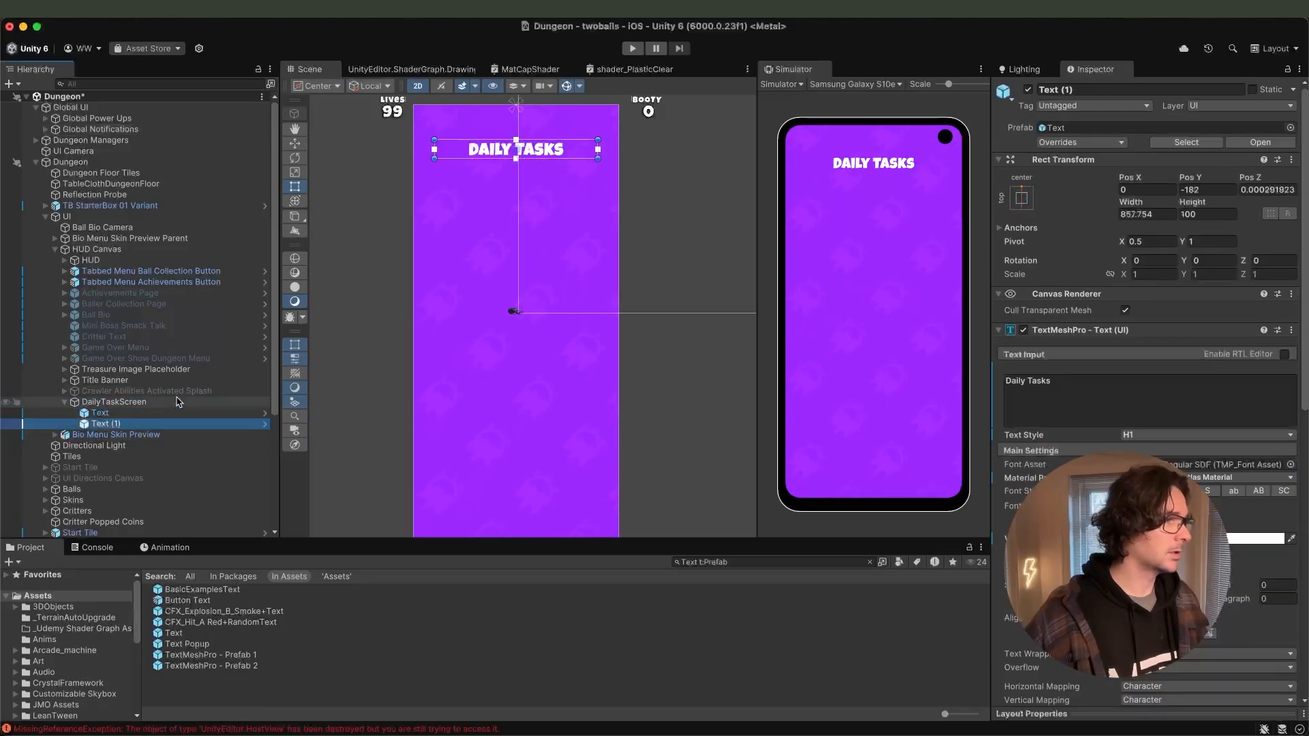
{"action": "left_click_drag", "start_coordinate": [480, 150], "coordinate": [482, 175]}
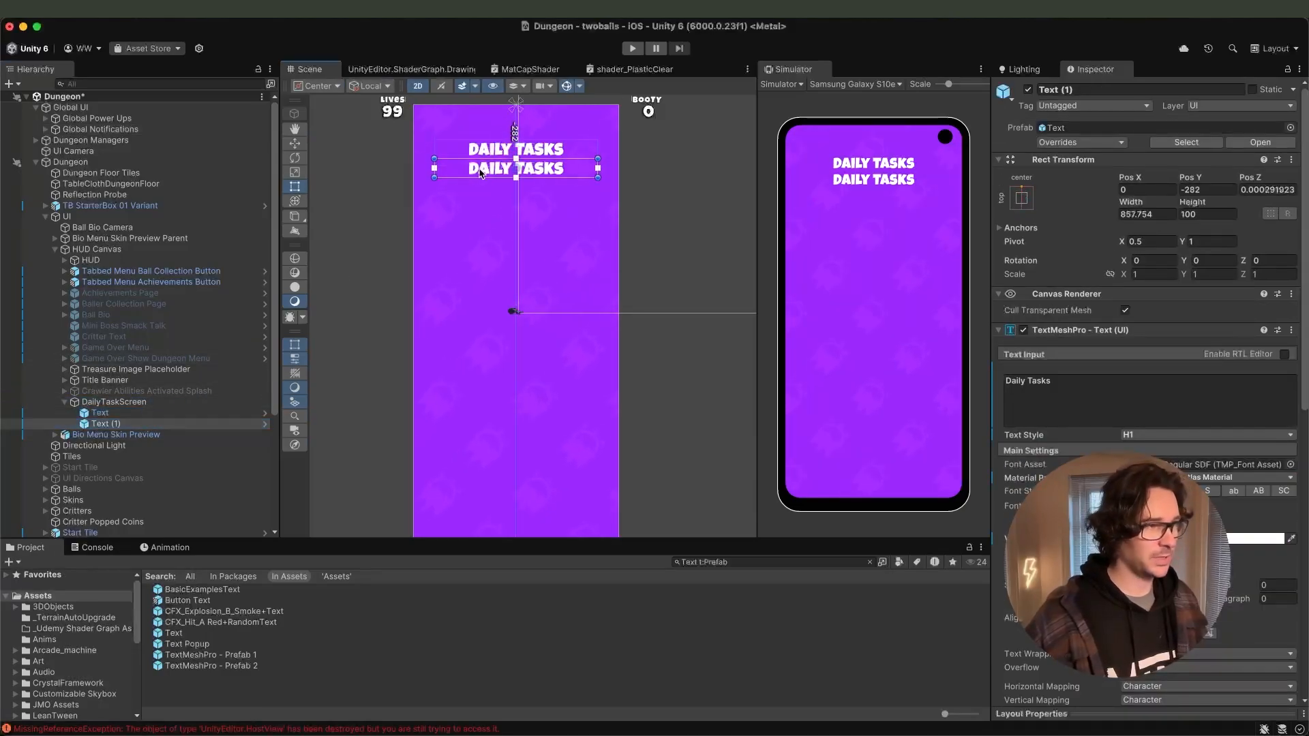
Set the duplicated line's text to "Refreshes in", checking the wording against the Daily Tasks mock-up in Figma.
{"action": "left_click", "coordinate": [1134, 390]}
{"action": "key", "text": "super+a"}
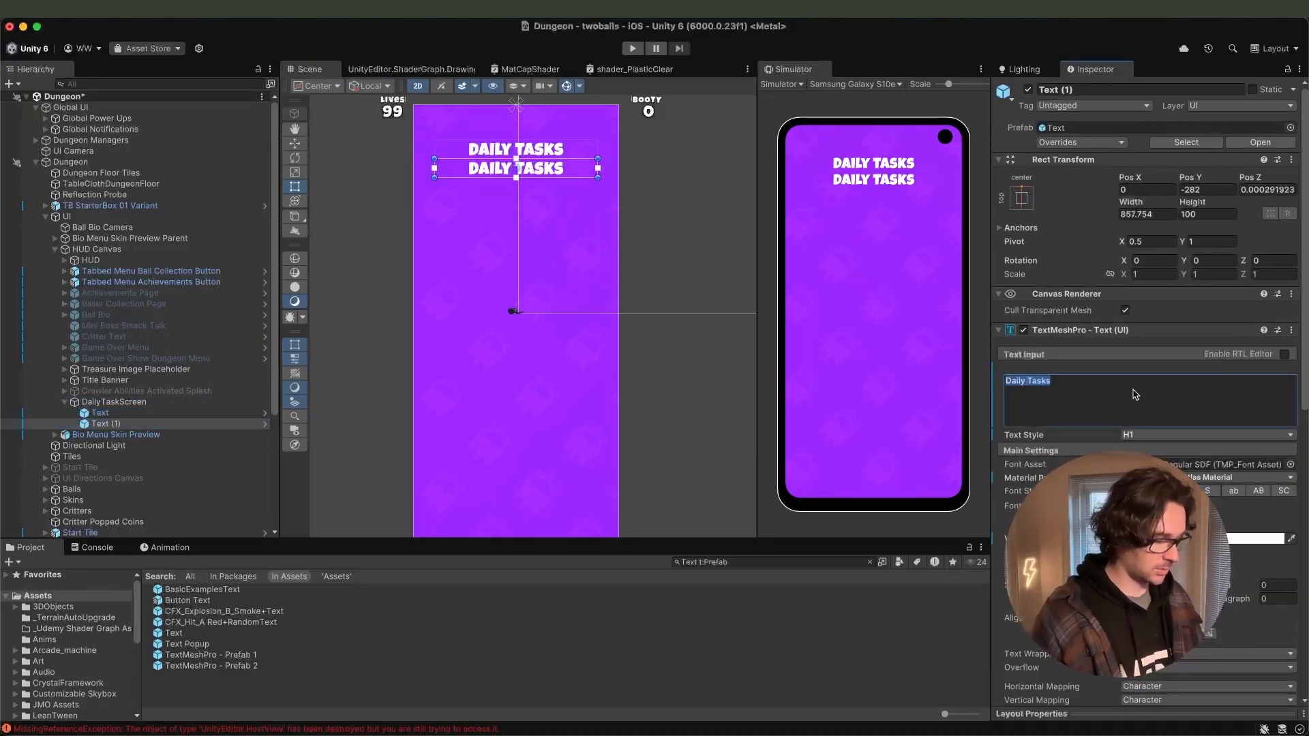
{"action": "type", "text": "Ti"}
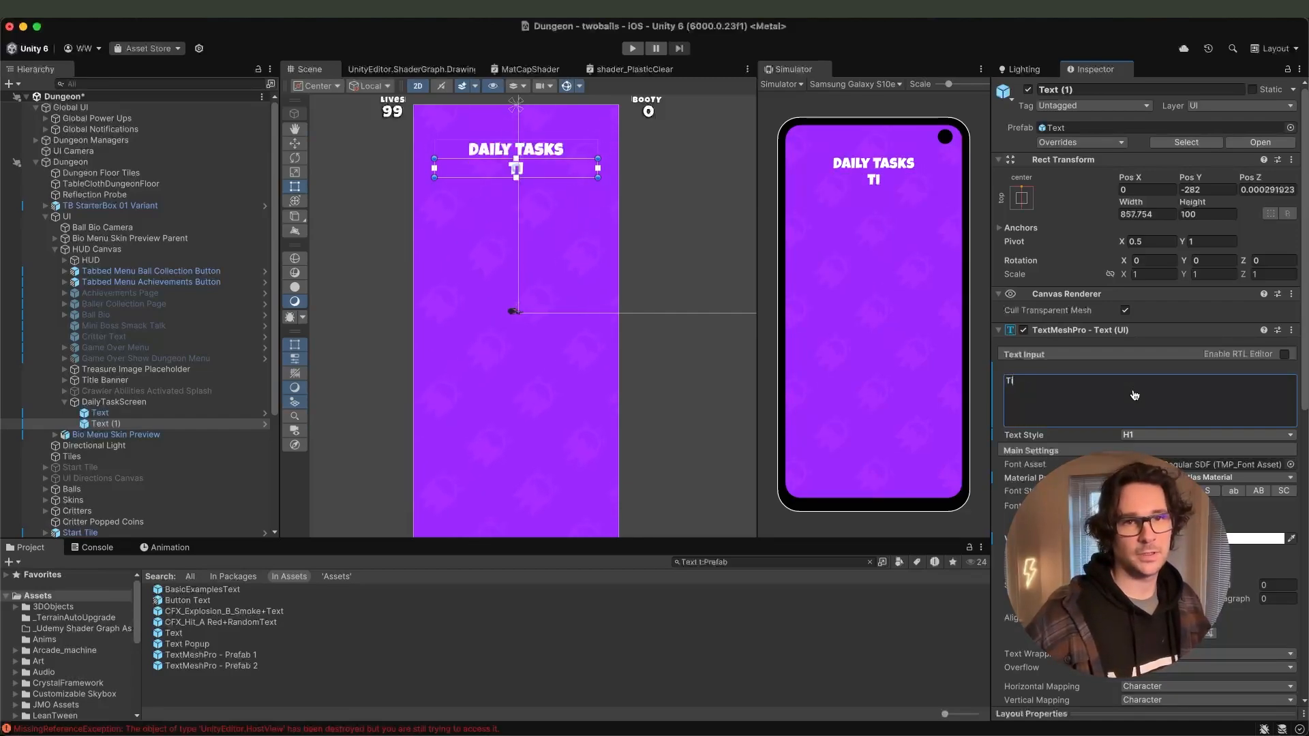
{"action": "key", "text": "super+Tab"}
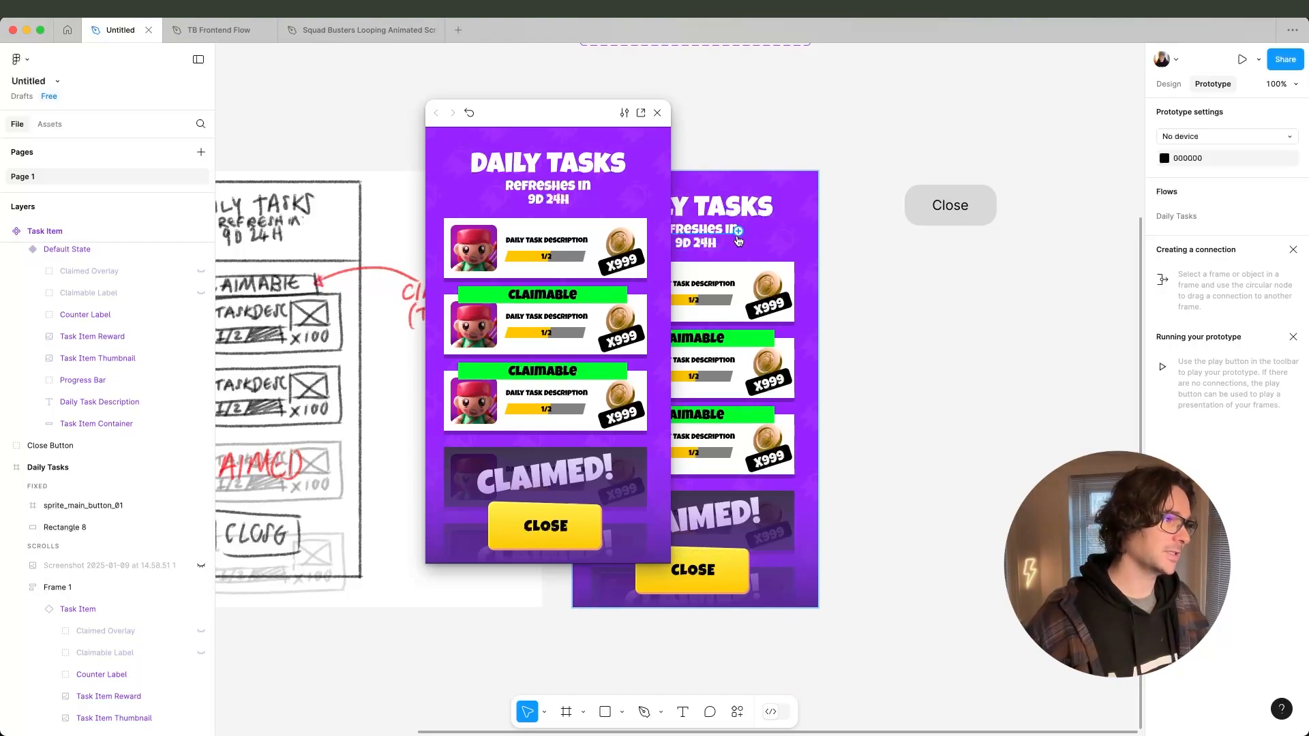
{"action": "key", "text": "super+Tab"}
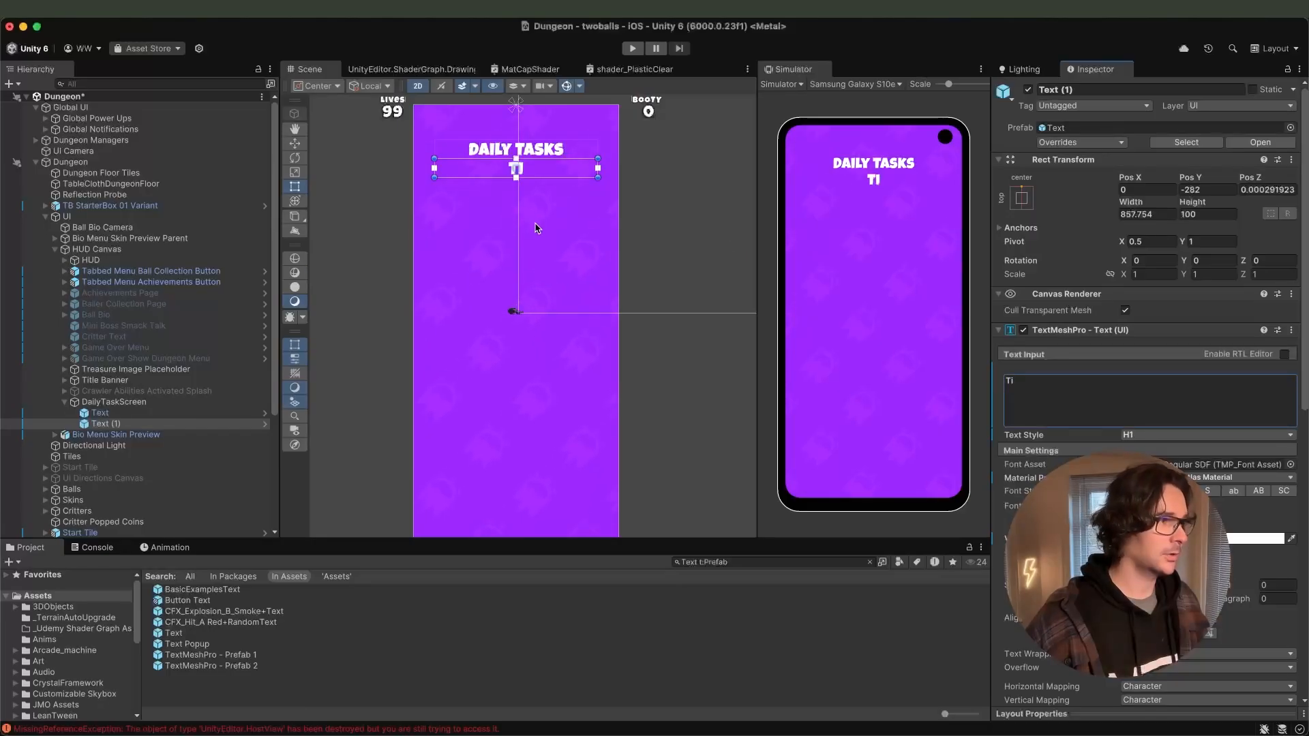
{"action": "type", "text": "Re"}
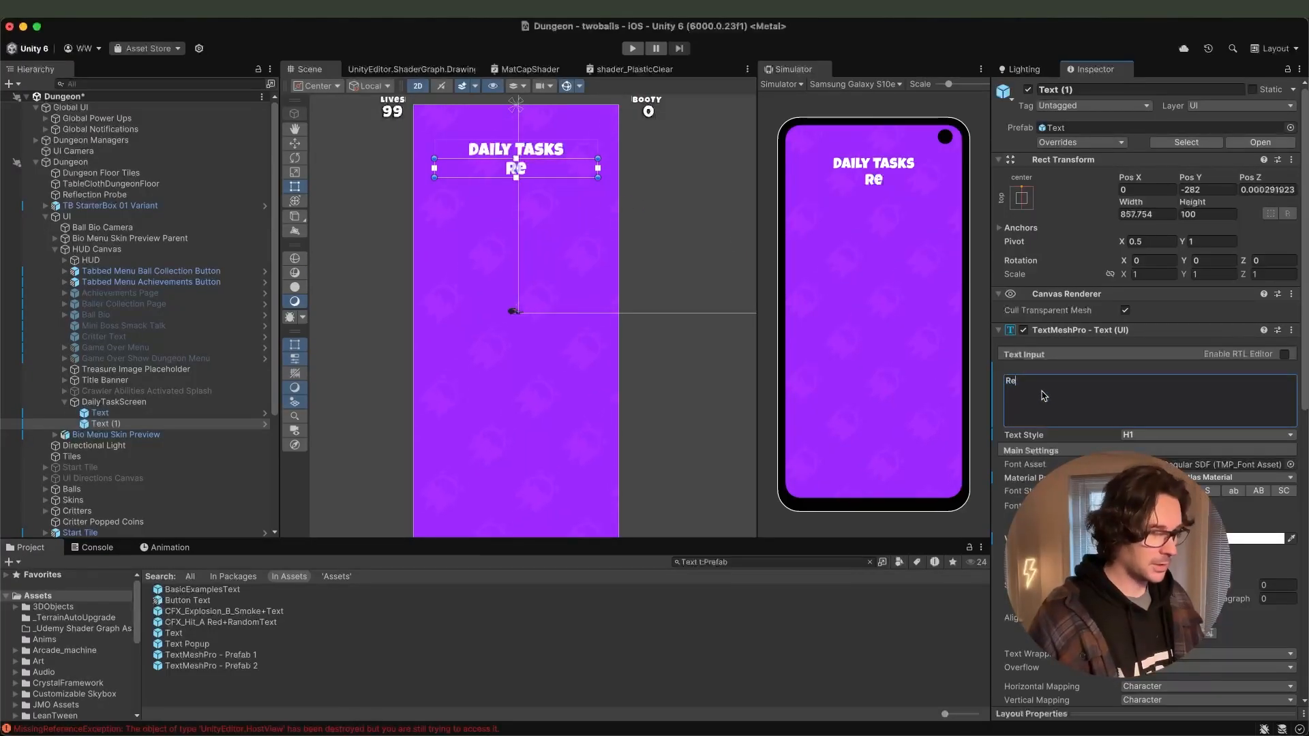
{"action": "type", "text": "fresjes o"}
{"action": "key", "text": "BackSpace"}
{"action": "key", "text": "BackSpace"}
{"action": "key", "text": "BackSpace"}
{"action": "key", "text": "BackSpace"}
{"action": "key", "text": "BackSpace"}
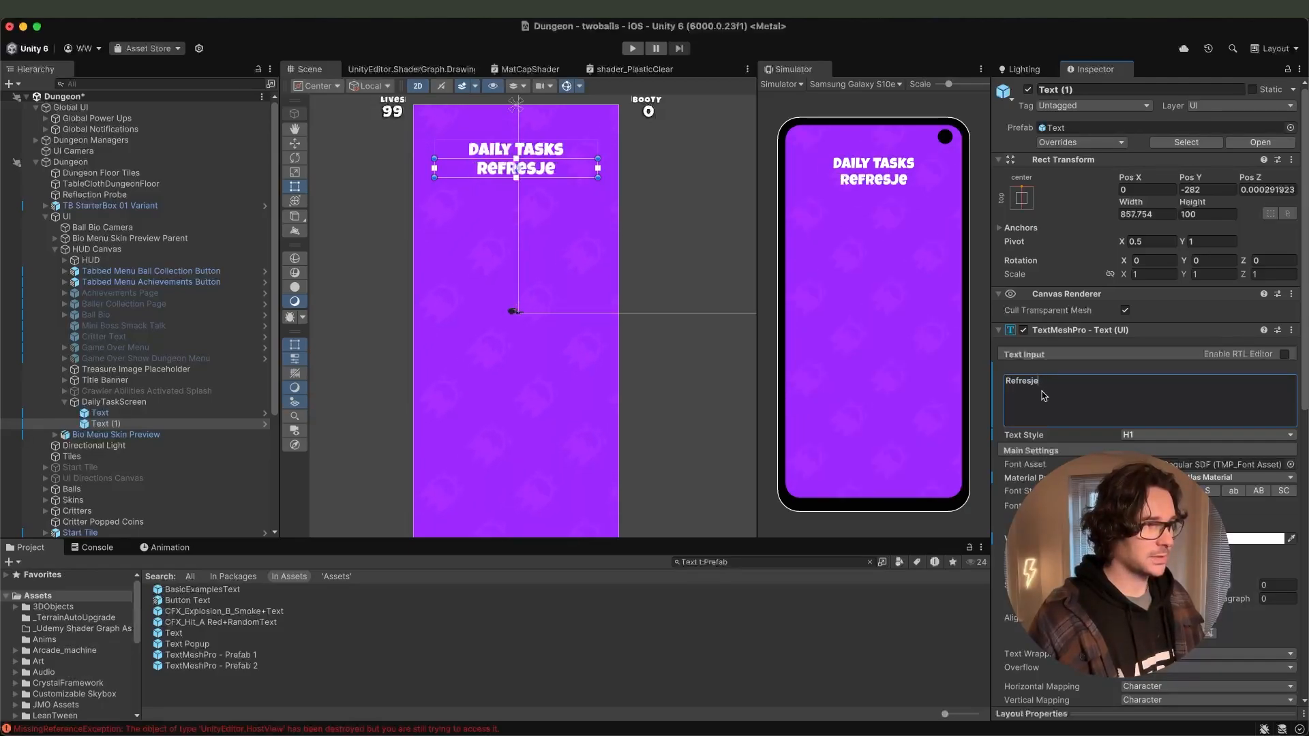
{"action": "type", "text": "j"}
{"action": "key", "text": "BackSpace"}
{"action": "type", "text": "hes"}
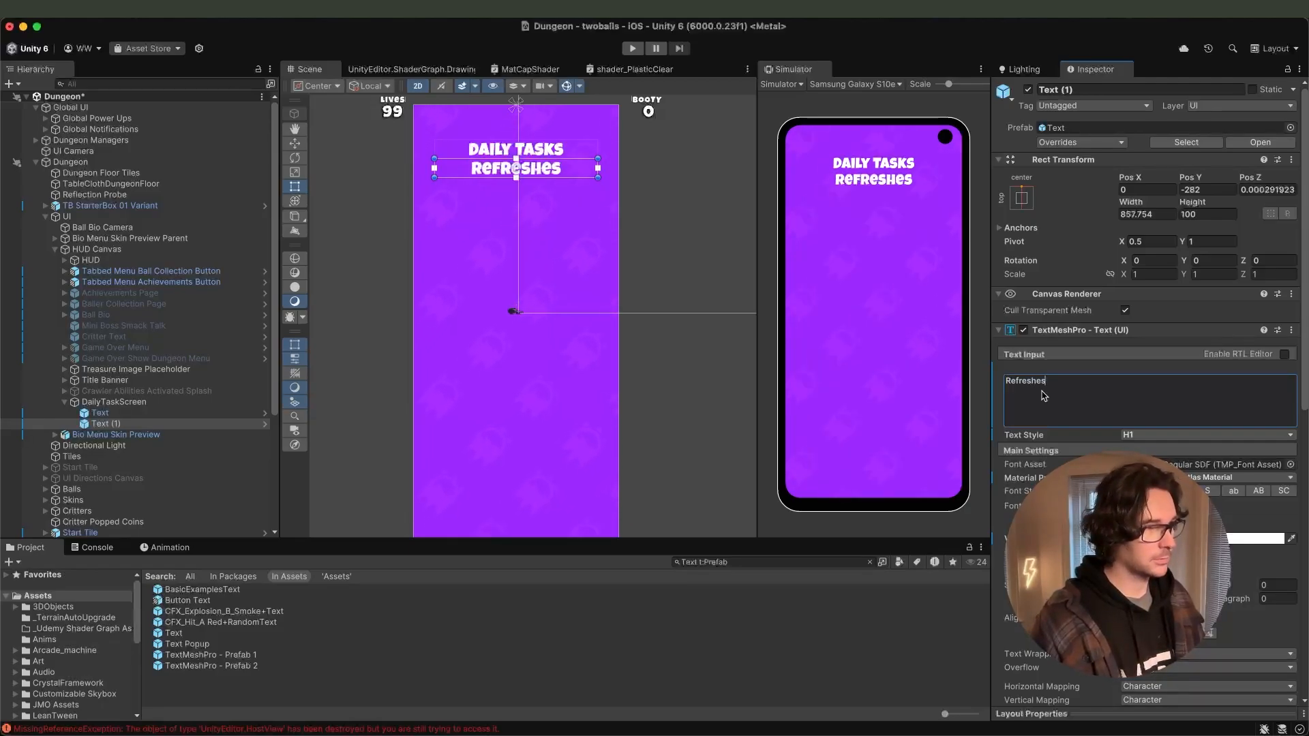
{"action": "type", "text": " in"}
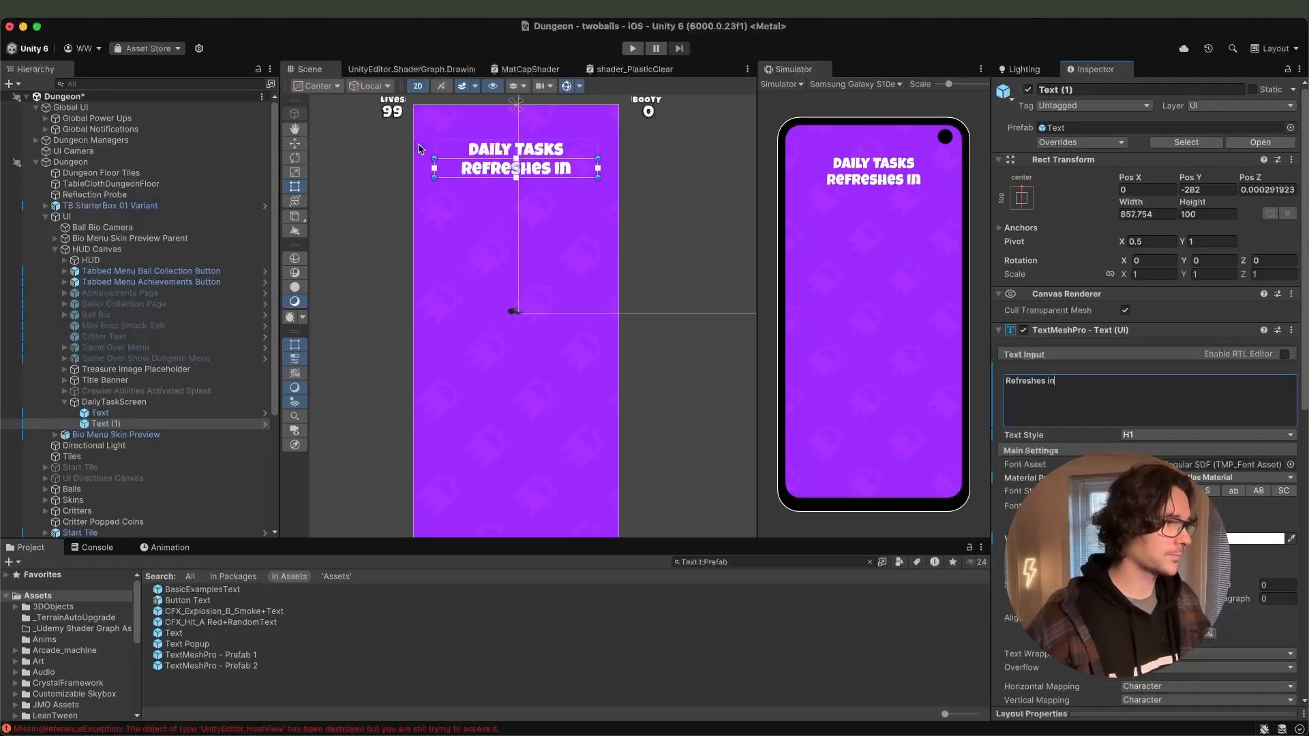
Duplicate the "Refreshes in" line directly below at Pos Y -382 and set the copy's text to "9D 23h".
{"action": "key", "text": "super+d"}
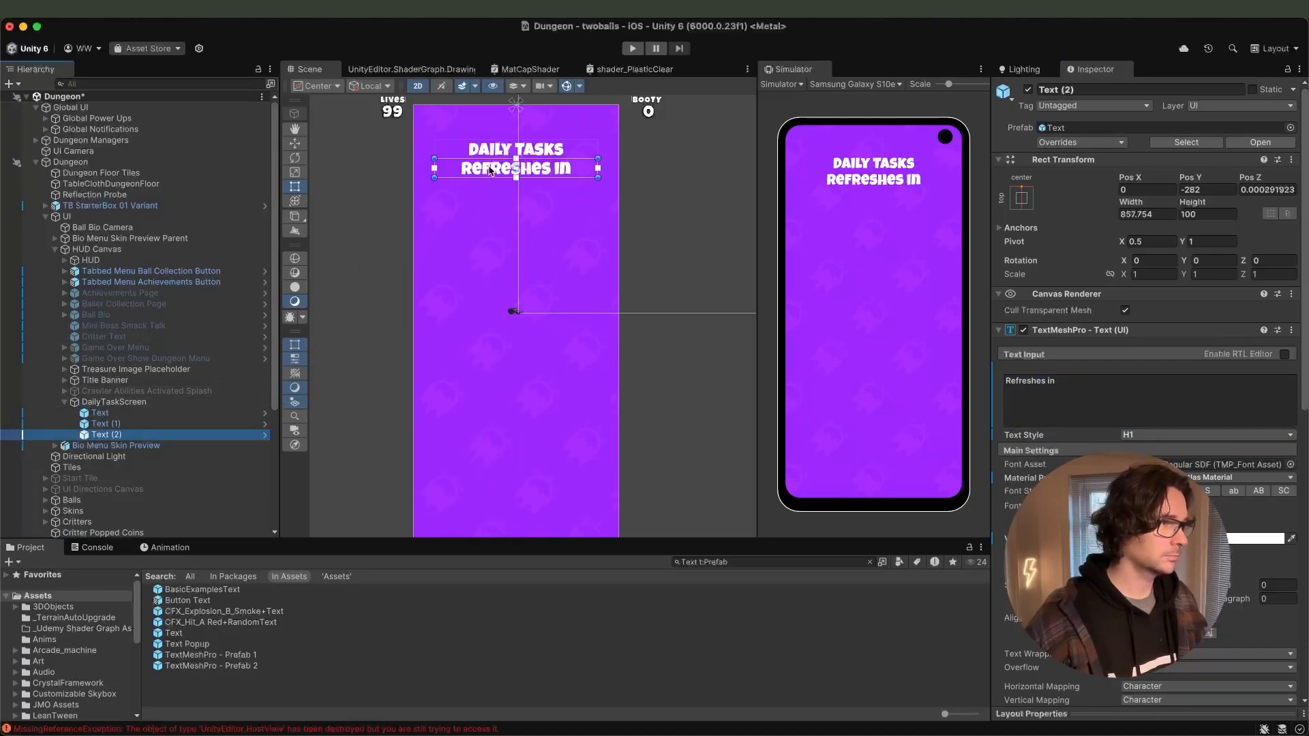
{"action": "left_click_drag", "start_coordinate": [492, 168], "coordinate": [495, 188]}
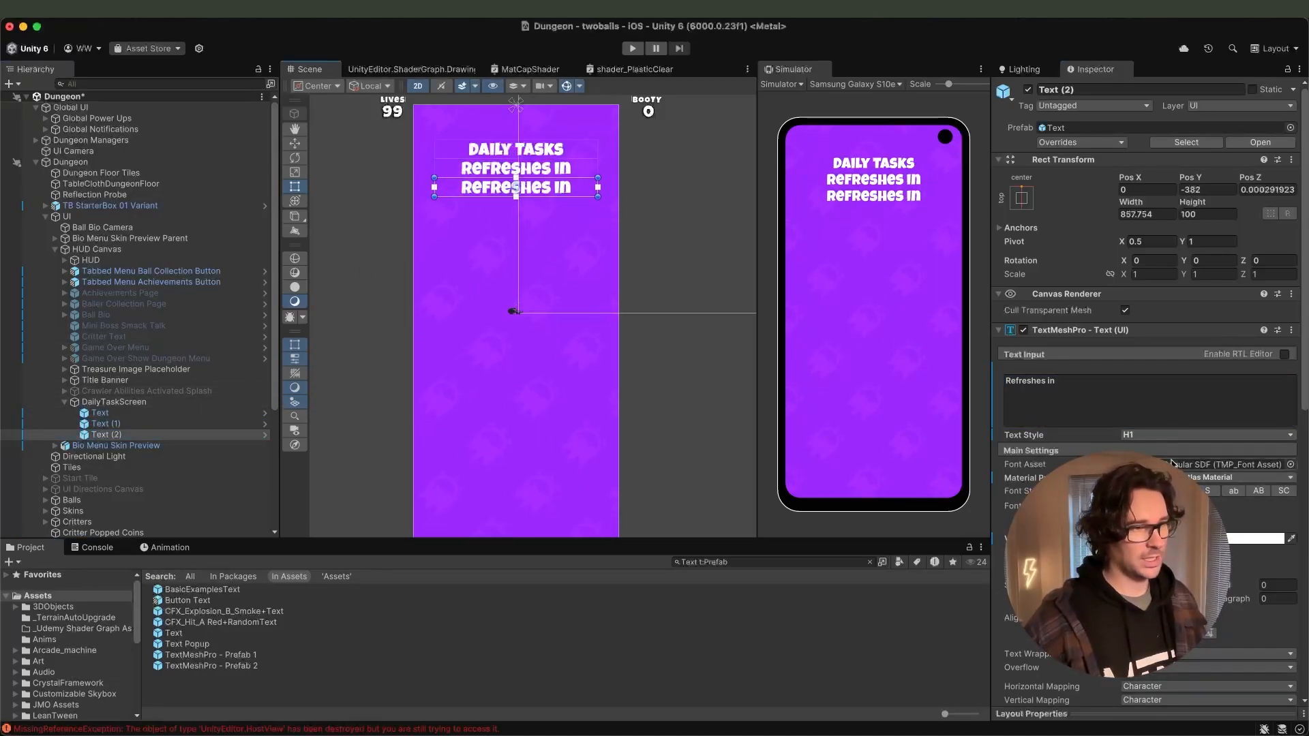
{"action": "left_click", "coordinate": [1163, 422]}
{"action": "type", "text": "9"}
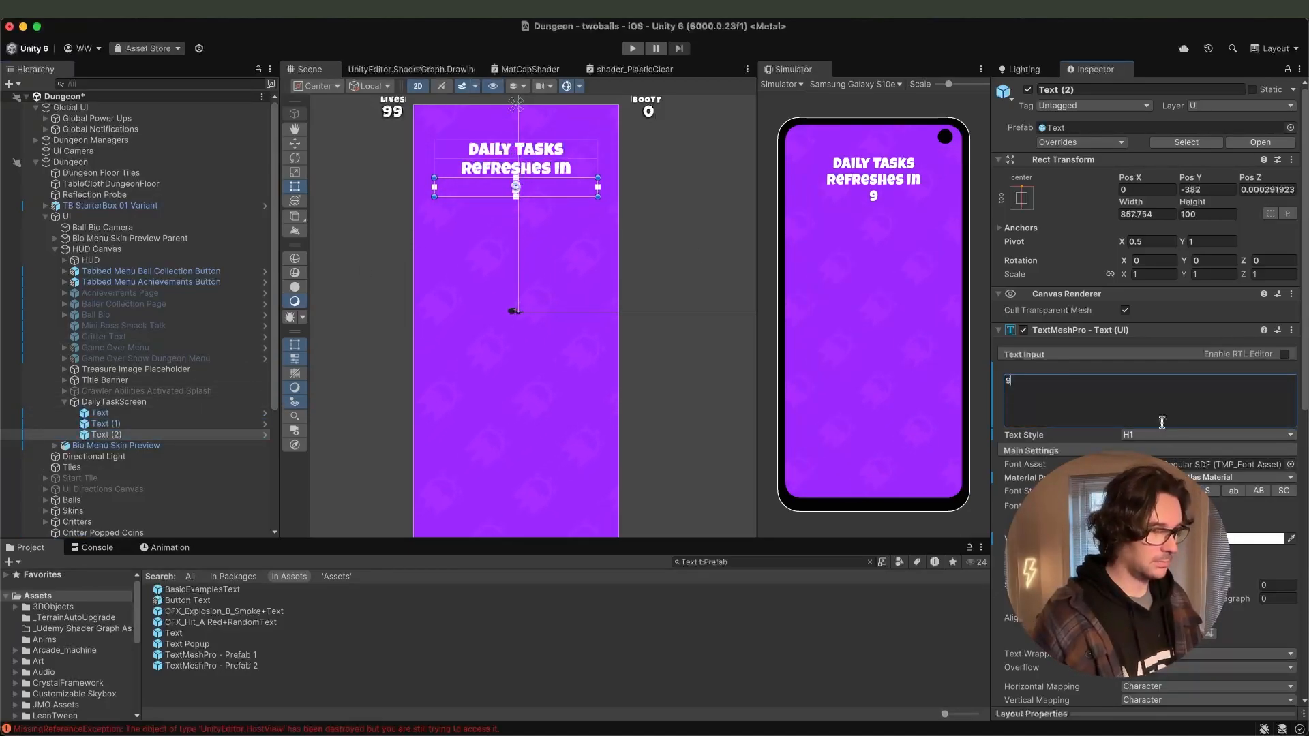
{"action": "type", "text": "D"}
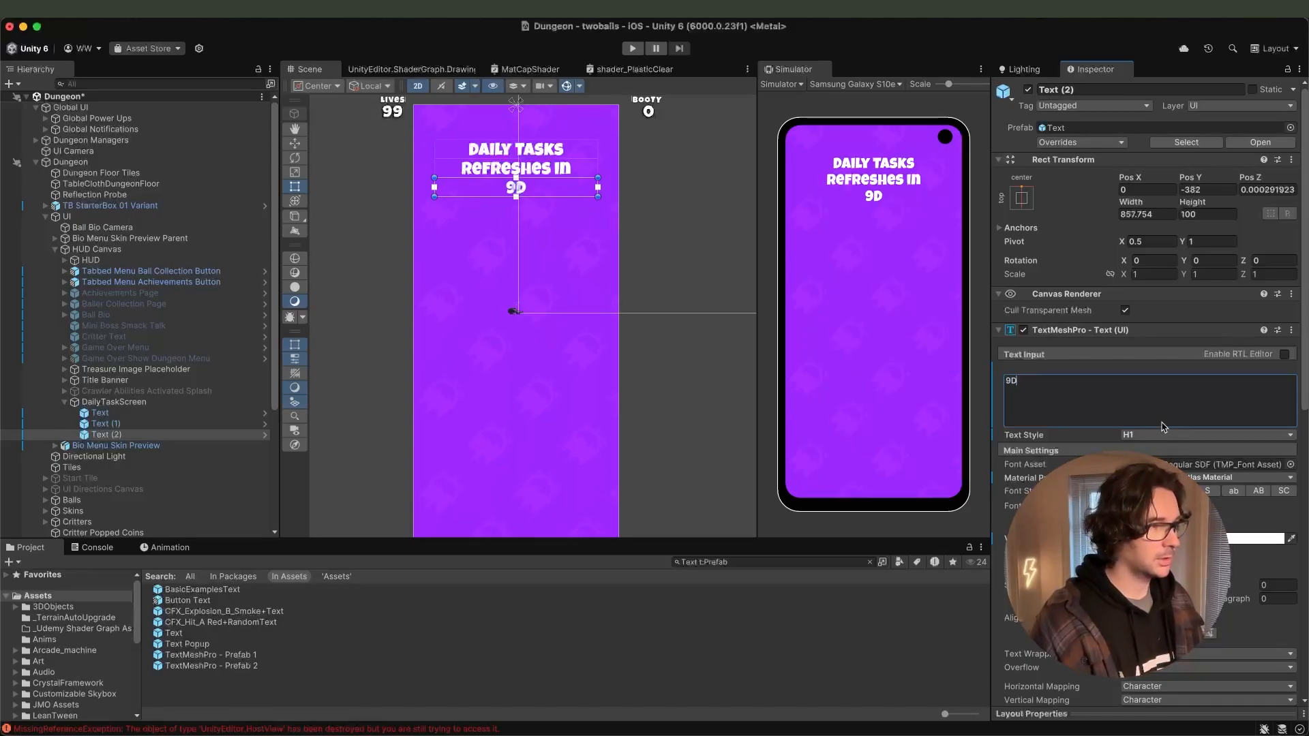
{"action": "type", "text": " 23h"}
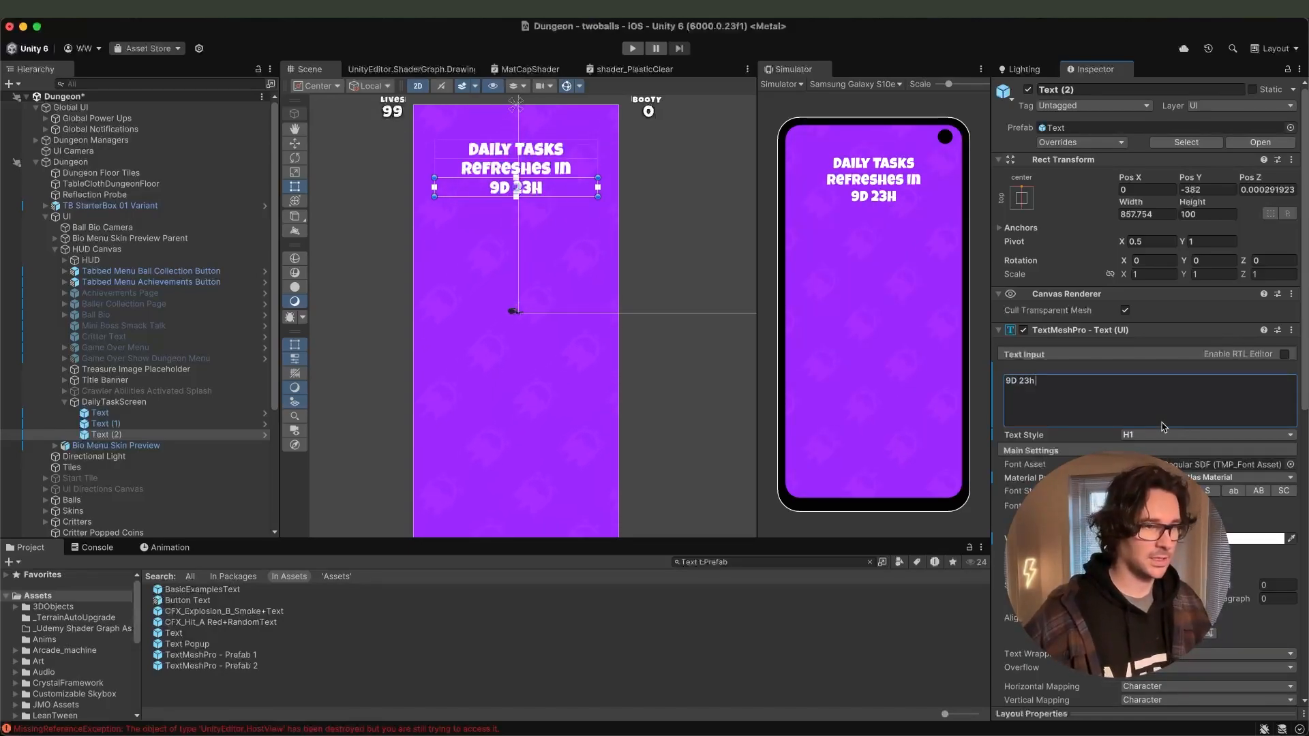
Set the text style of the "9D 23h" line to H3 and of the "Refreshes in" line to H2.
{"action": "left_click", "coordinate": [1152, 437]}
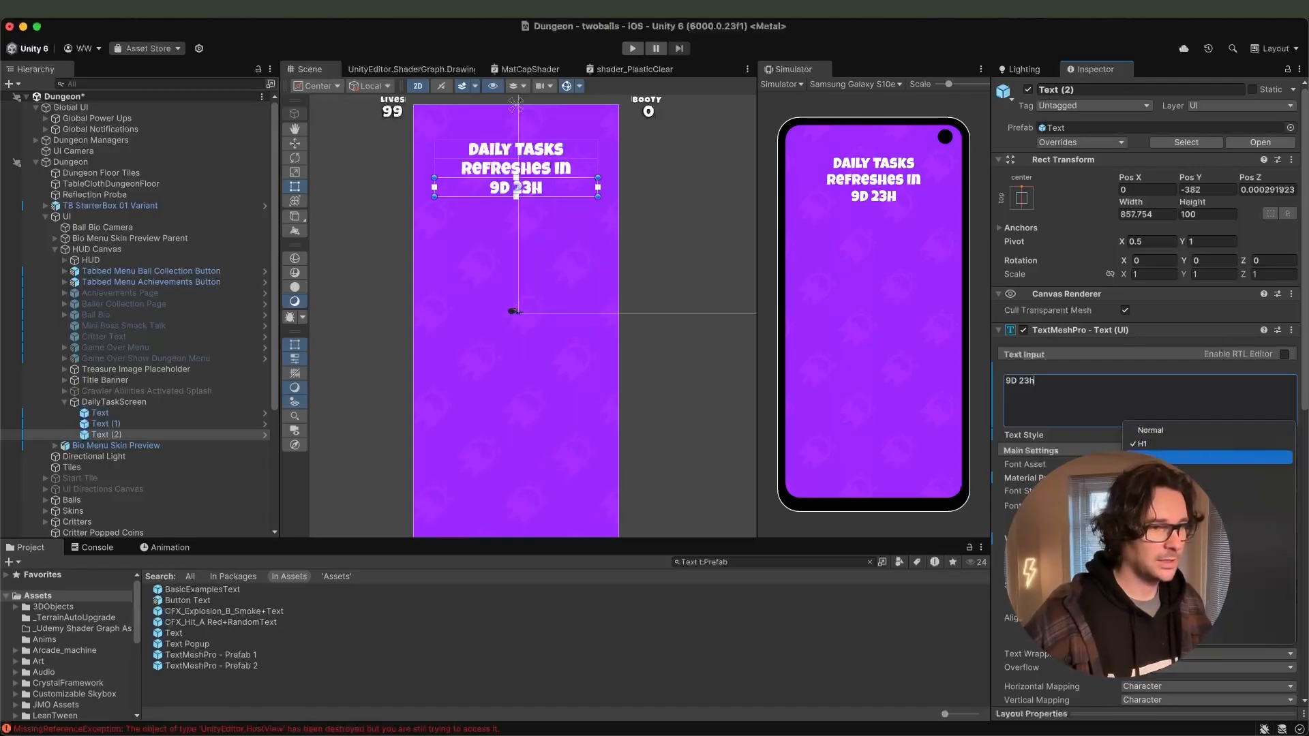
{"action": "left_click", "coordinate": [1200, 458]}
{"action": "left_click", "coordinate": [1200, 435]}
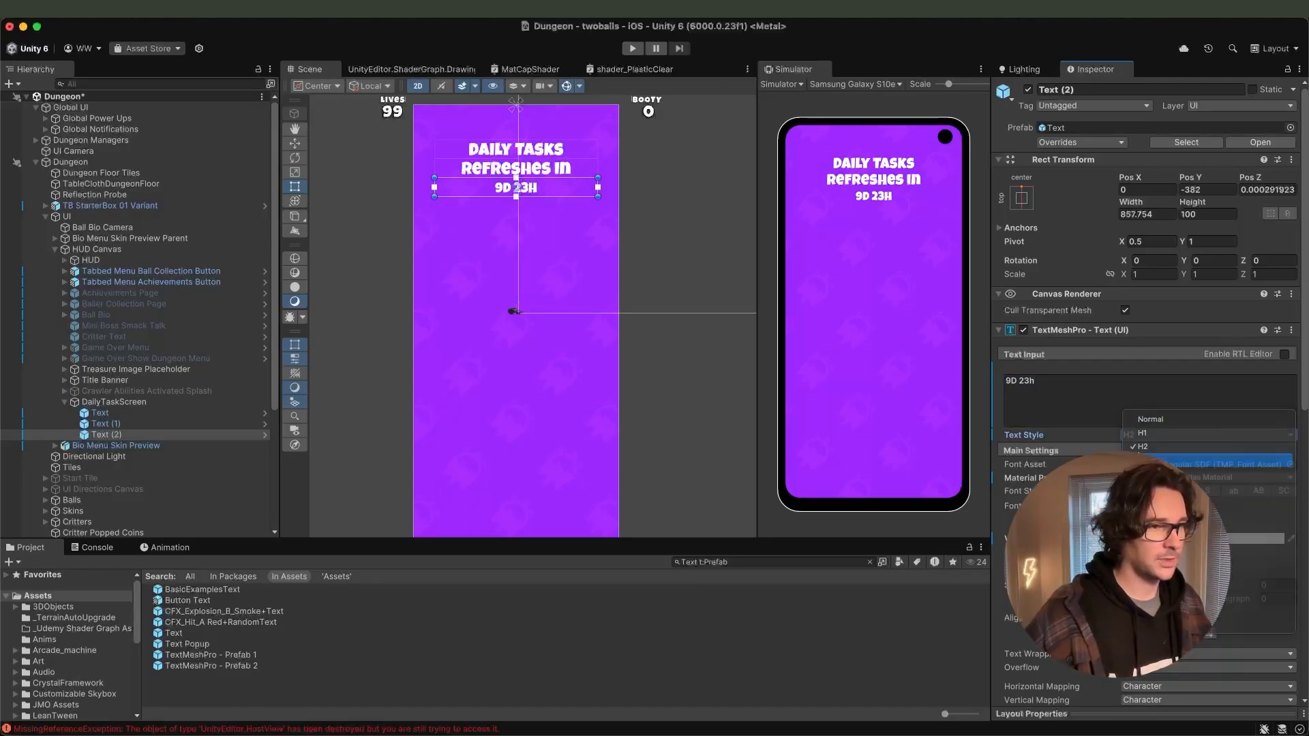
{"action": "left_click", "coordinate": [1200, 460]}
{"action": "left_click", "coordinate": [100, 424]}
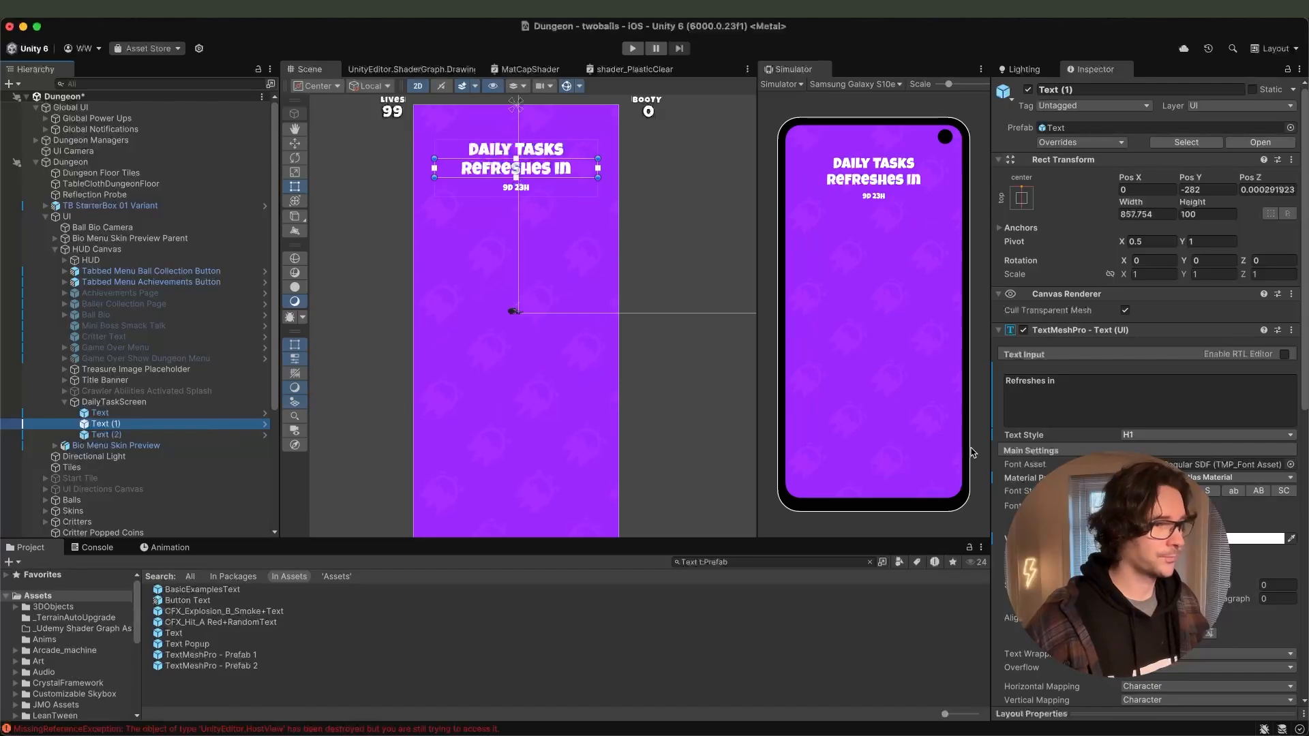
{"action": "left_click", "coordinate": [1200, 435]}
{"action": "left_click", "coordinate": [1200, 458]}
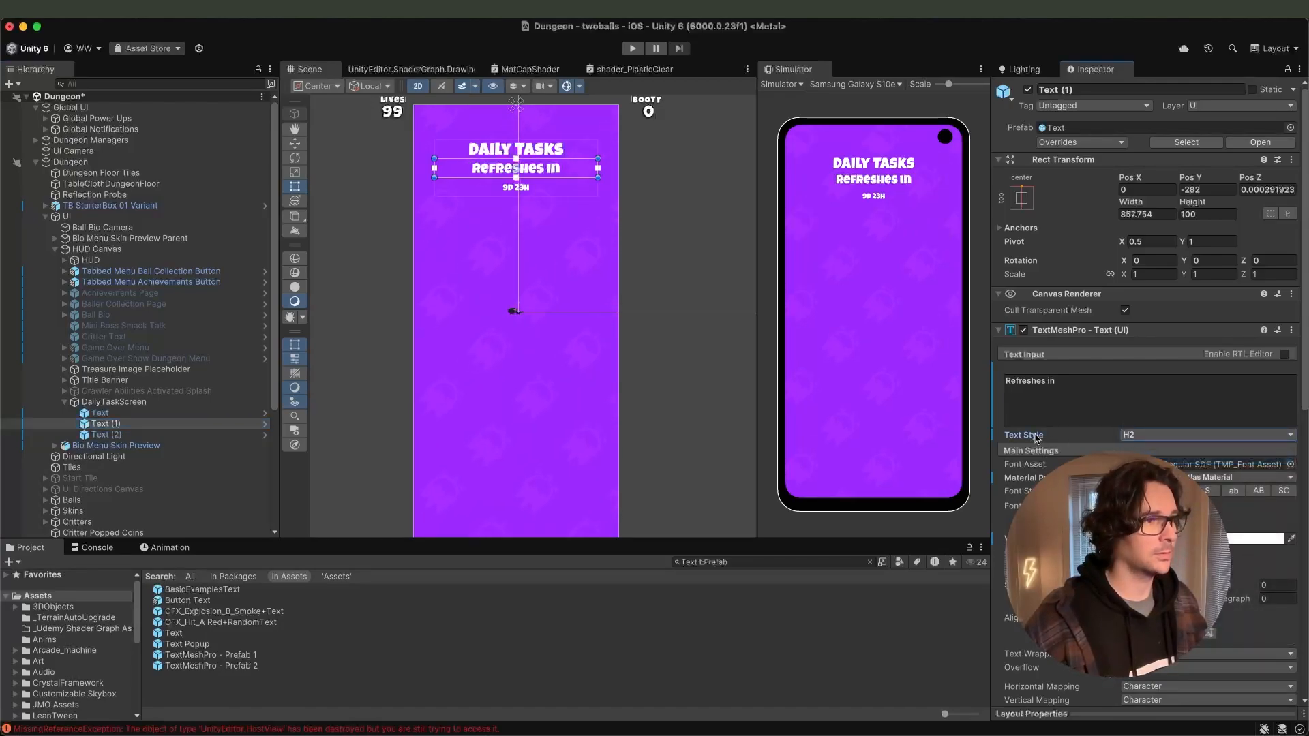
Move the "9D 23h" text up closer to the "Refreshes in" line, to about Pos Y -346.
{"action": "left_click", "coordinate": [109, 434], "text": "shift"}
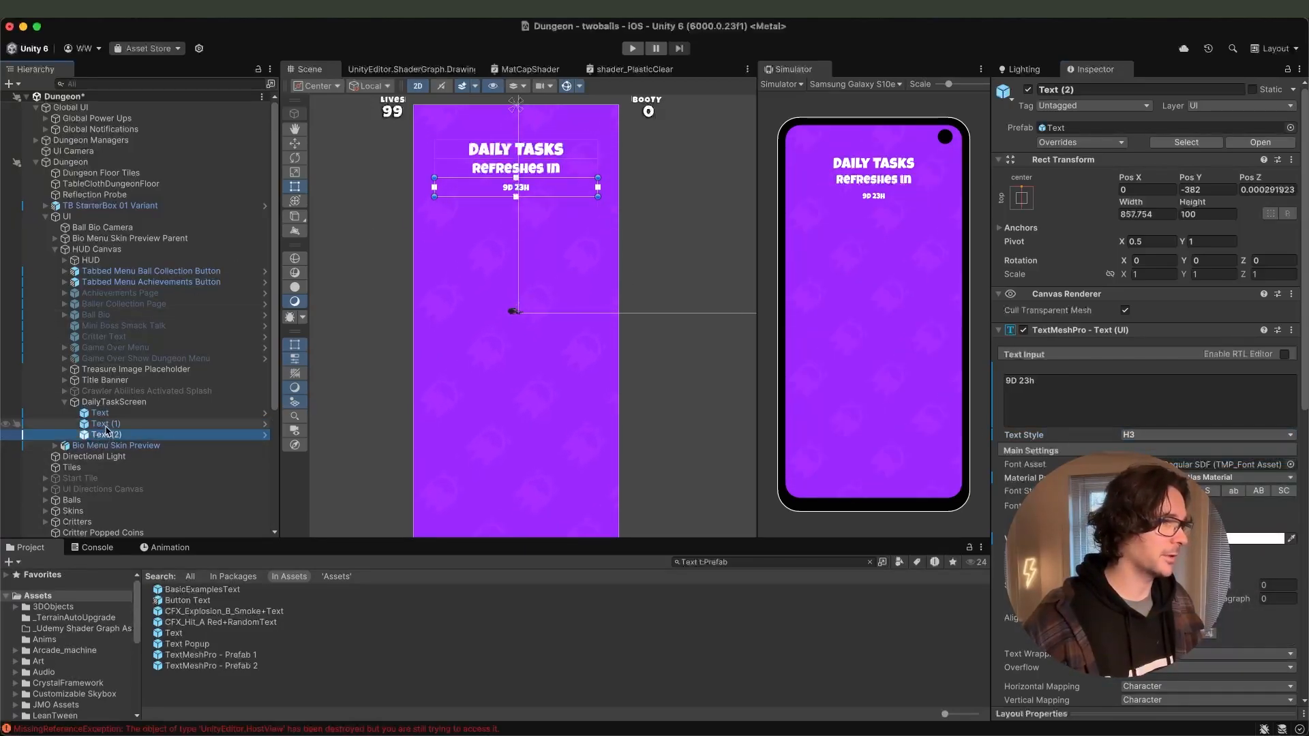
{"action": "left_click", "coordinate": [103, 435]}
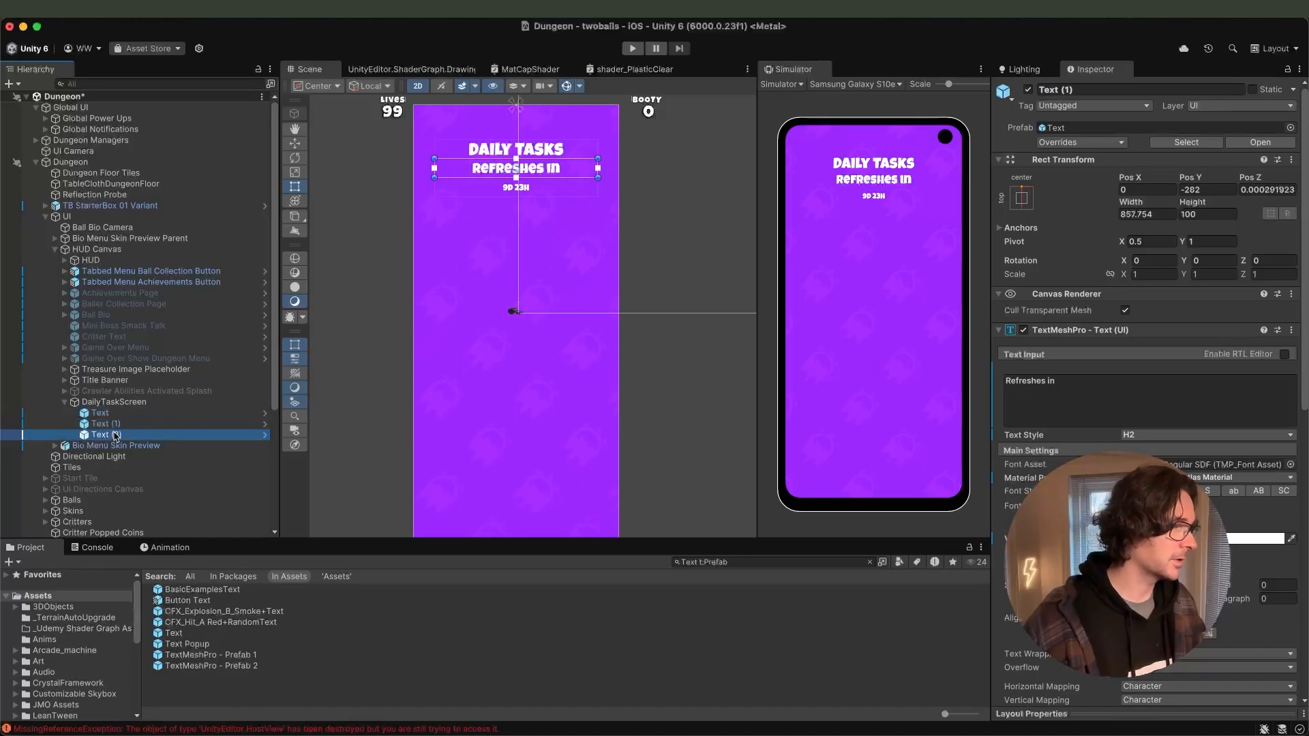
{"action": "left_click_drag", "start_coordinate": [496, 197], "coordinate": [497, 190]}
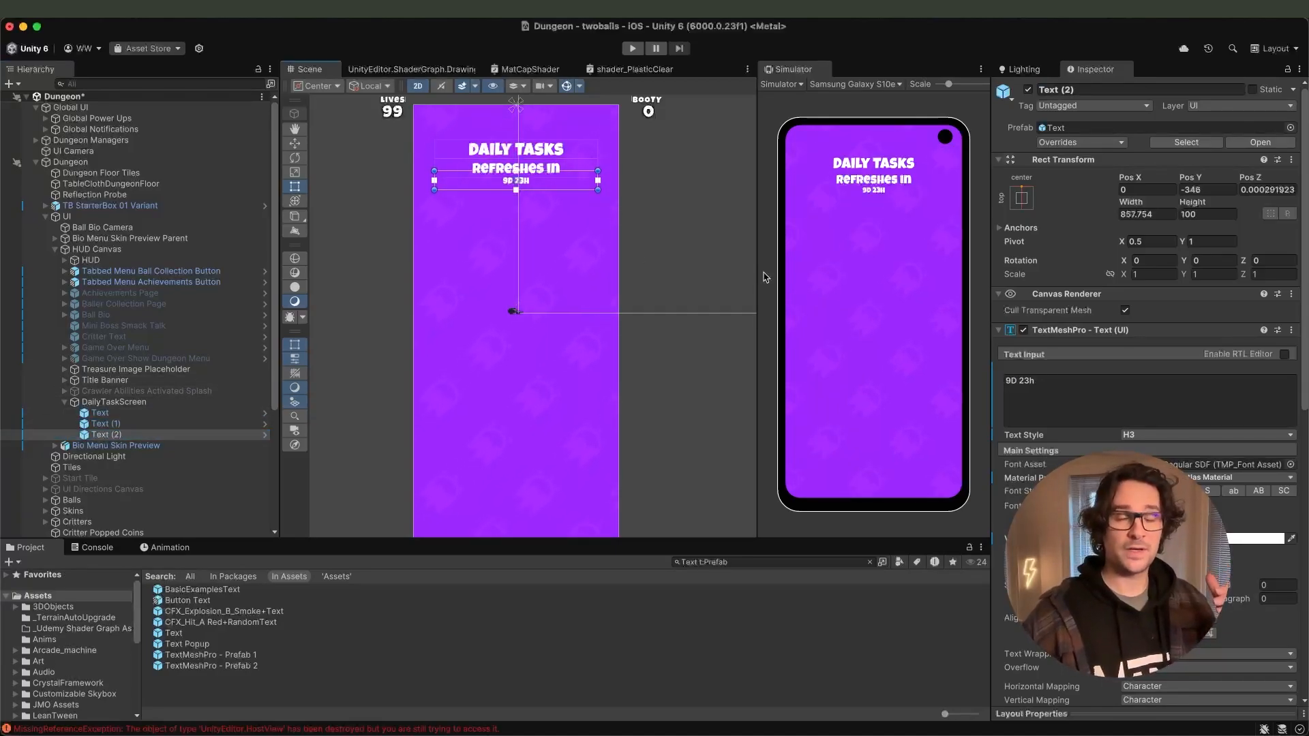
{"action": "left_click", "coordinate": [1145, 434]}
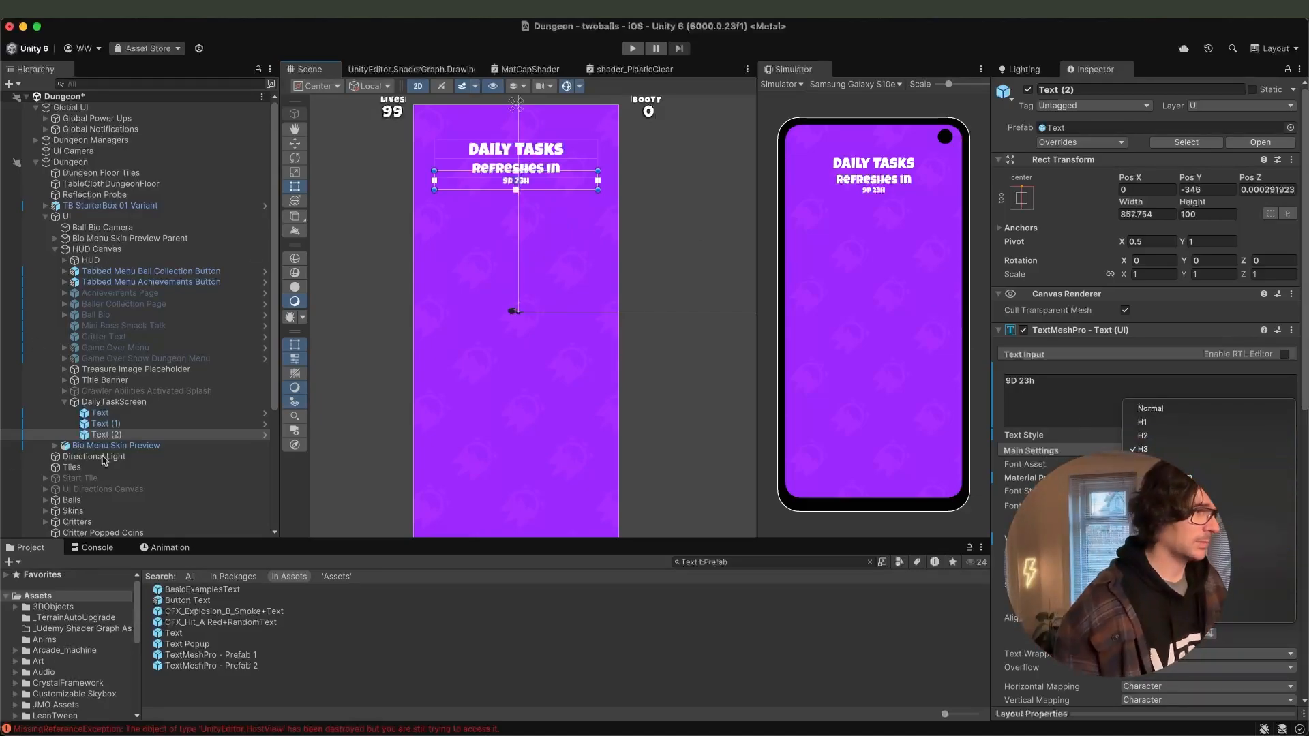
{"action": "left_click", "coordinate": [115, 427]}
{"action": "left_click", "coordinate": [115, 425]}
{"action": "left_click", "coordinate": [117, 436]}
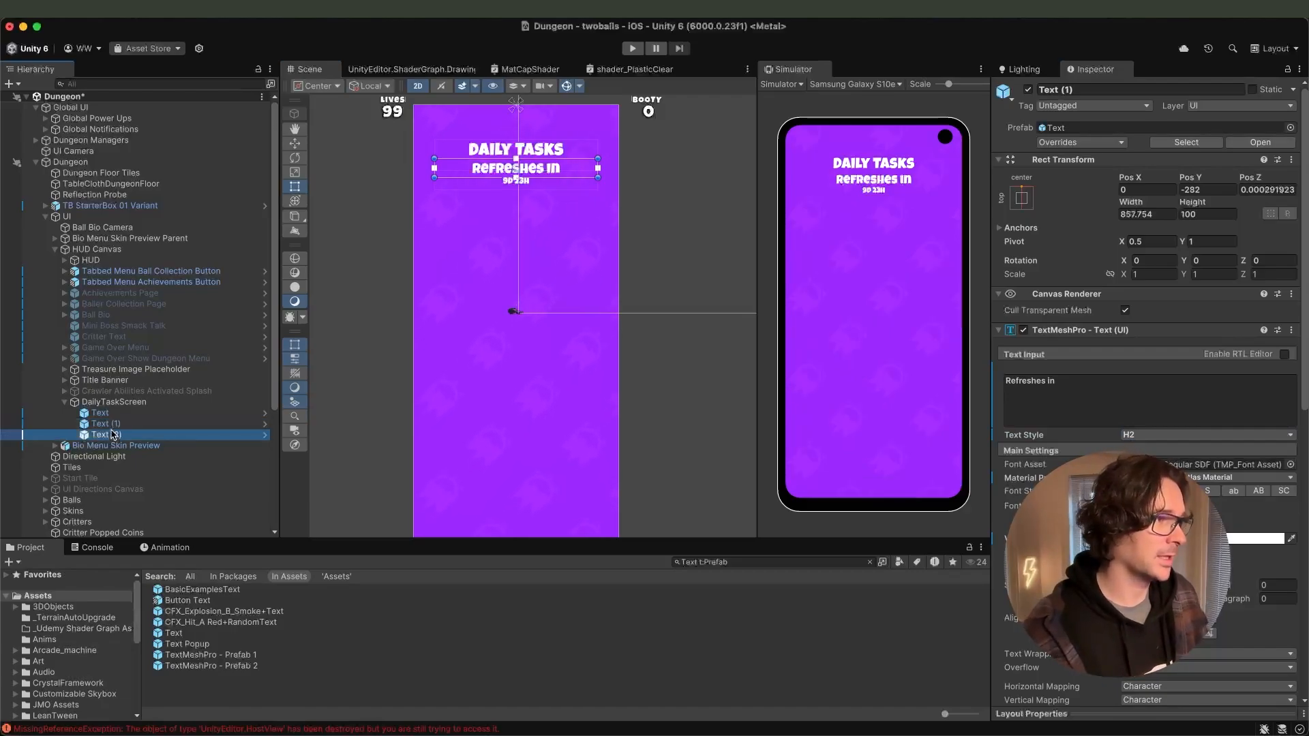
Move the "Refreshes in" and "9D 23h" lines together slightly down, away from the Daily Tasks heading.
{"action": "left_click", "coordinate": [106, 425], "text": "super"}
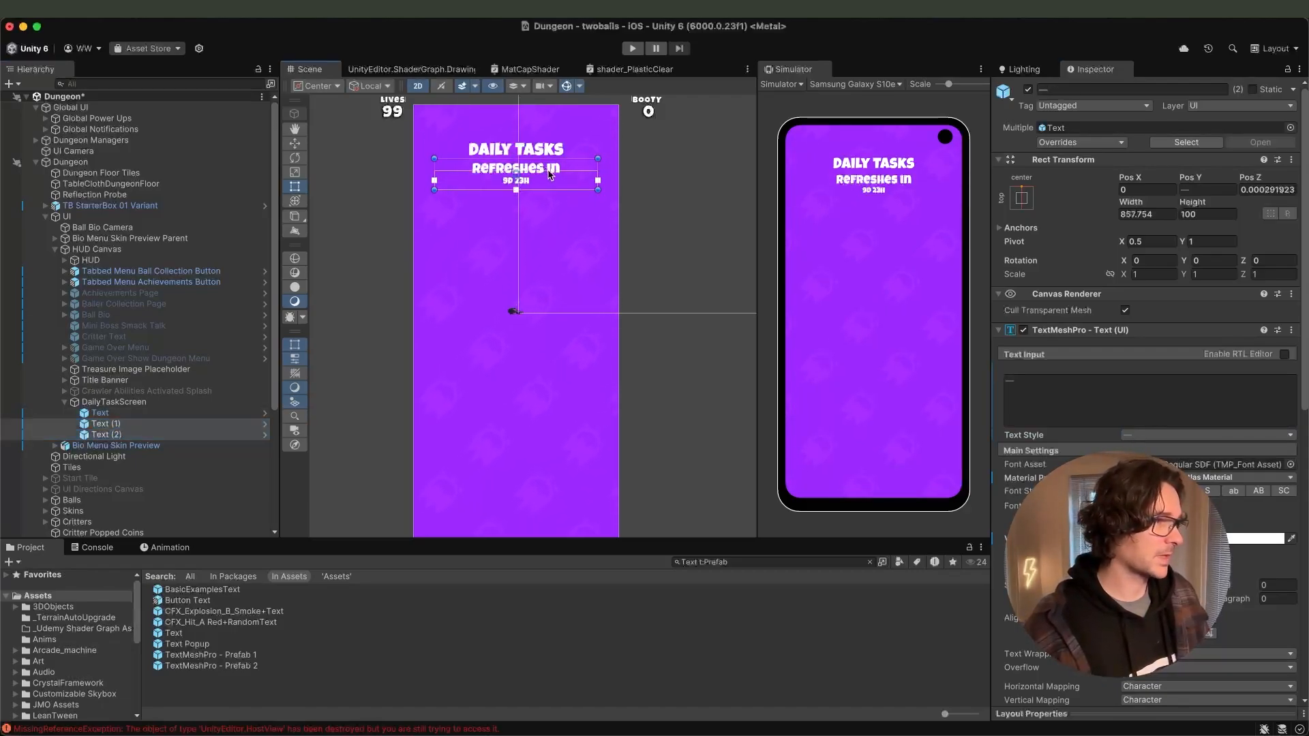
{"action": "left_click_drag", "start_coordinate": [548, 176], "coordinate": [549, 179]}
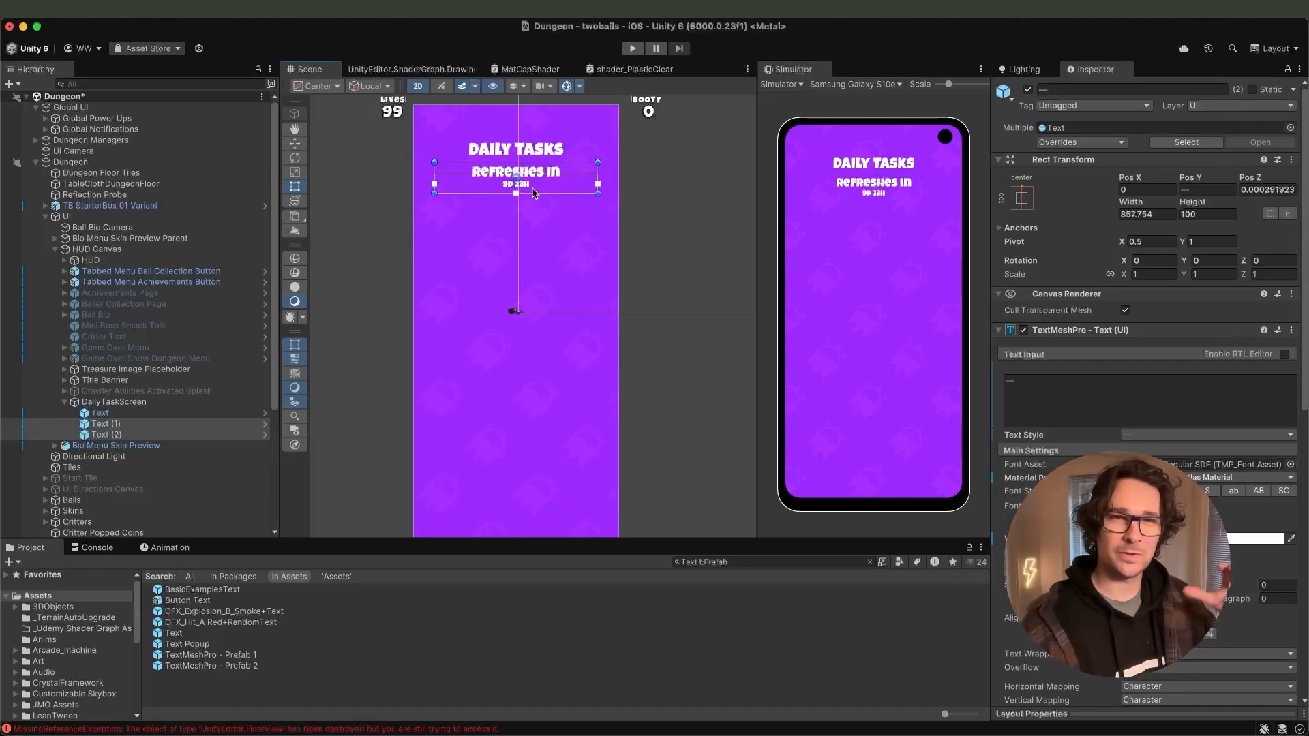
Add a UI Panel as a child of DailyTaskScreen and name it TaskItem.
{"action": "left_click", "coordinate": [120, 403]}
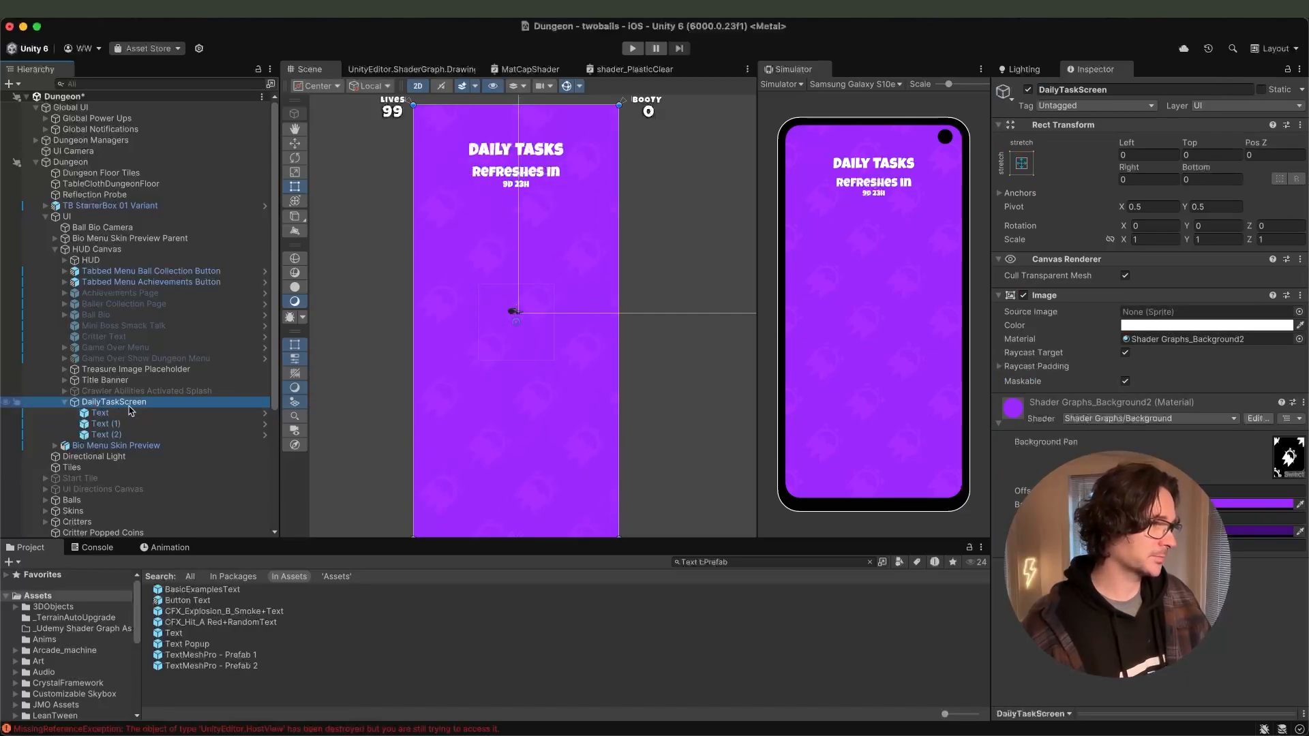
{"action": "right_click", "coordinate": [131, 408]}
{"action": "mouse_move", "coordinate": [171, 522]}
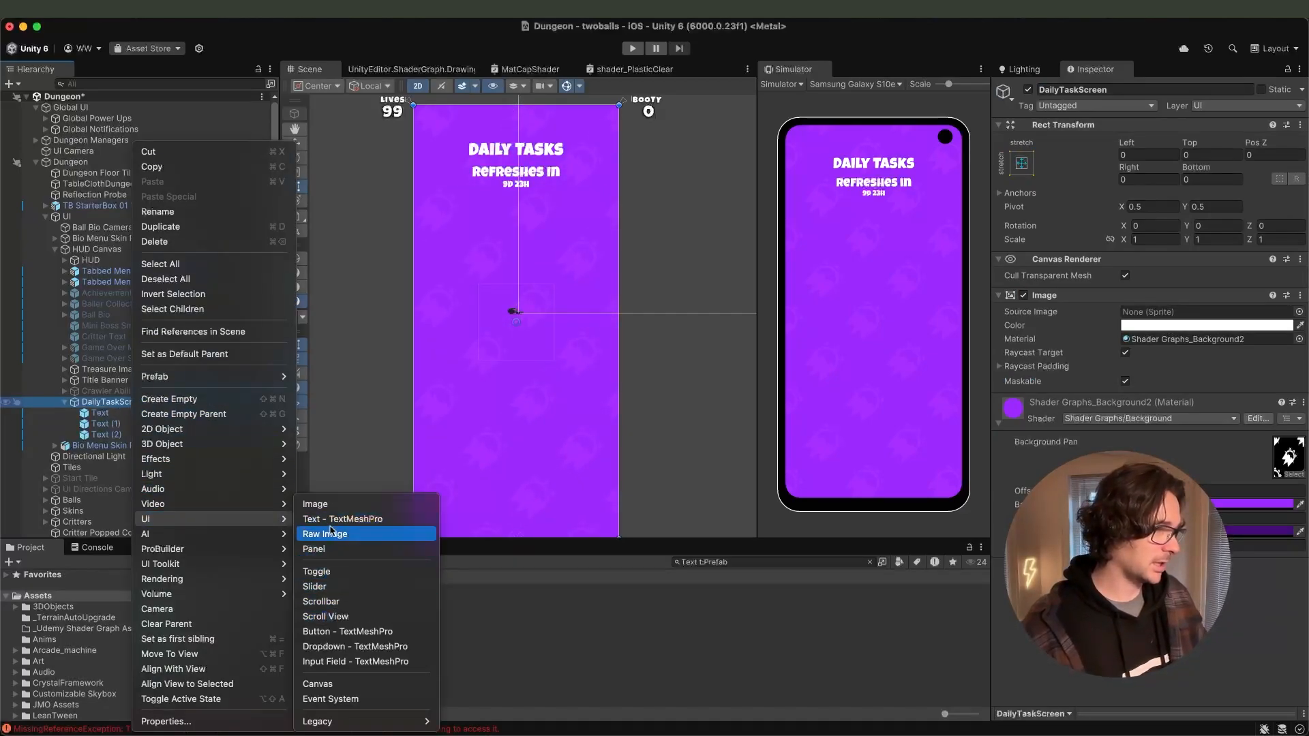
{"action": "left_click", "coordinate": [329, 551]}
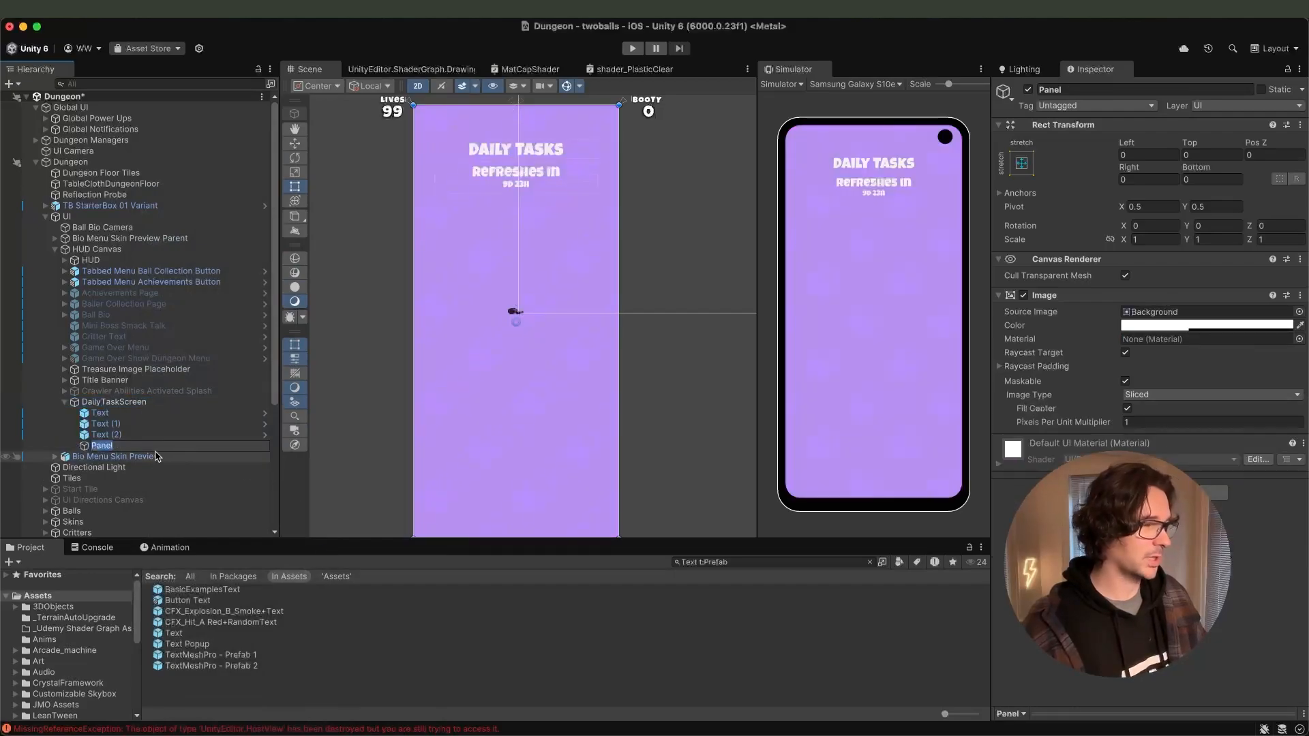
{"action": "type", "text": "TaskItem"}
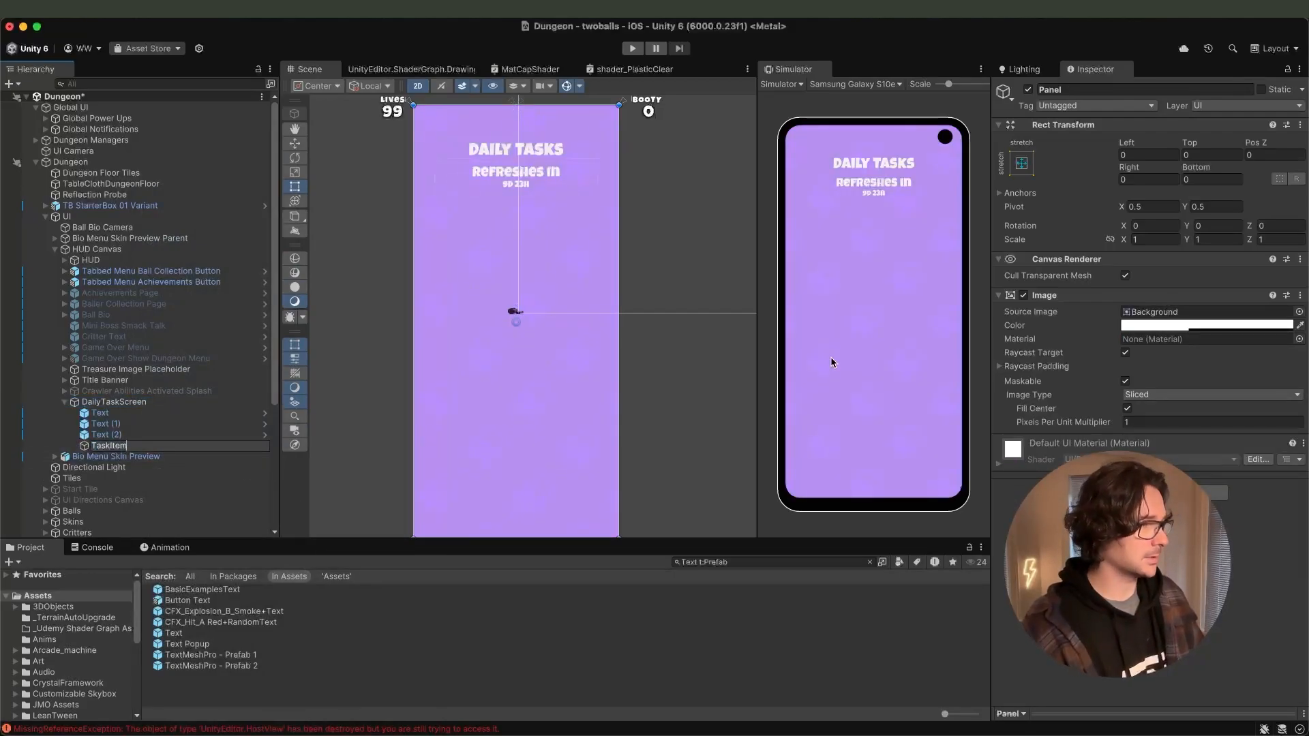
{"action": "key", "text": "Return"}
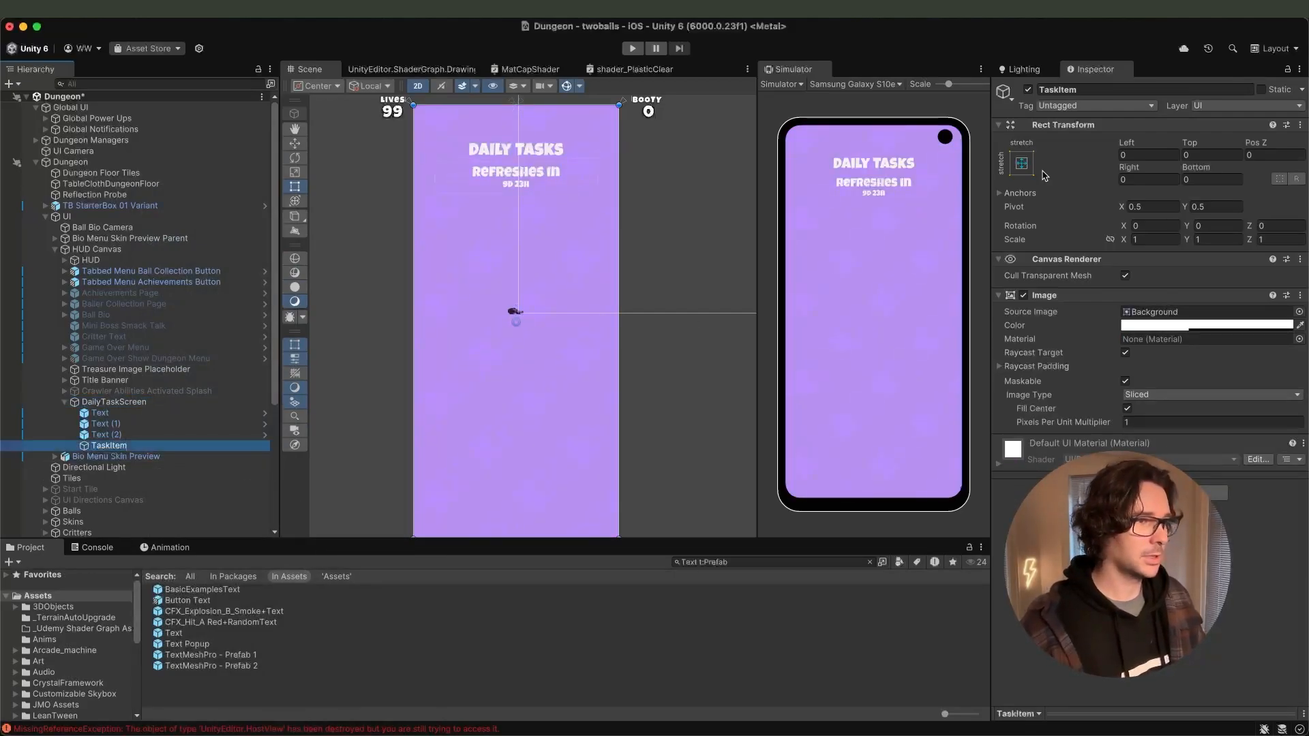
Change the TaskItem panel's anchor preset from full stretch to middle center.
{"action": "left_click", "coordinate": [1022, 163]}
{"action": "left_click", "coordinate": [1103, 307]}
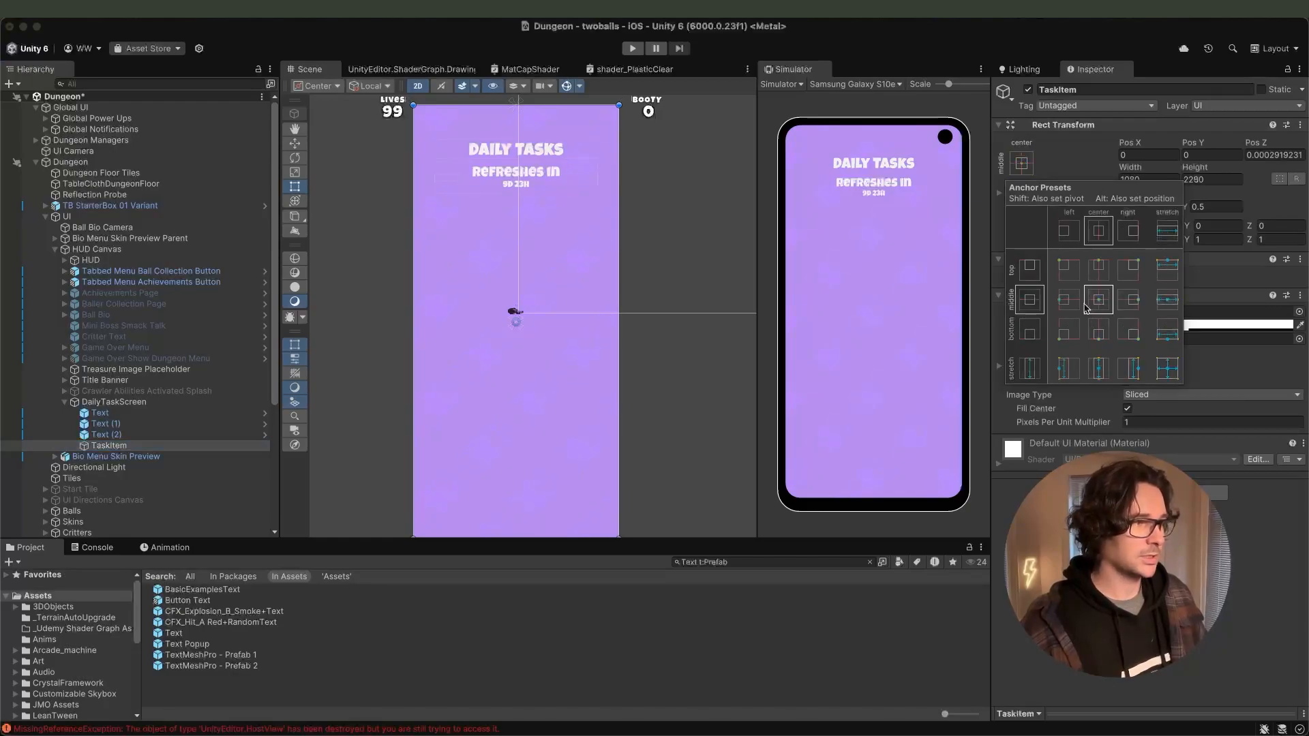
{"action": "left_click", "coordinate": [1168, 368]}
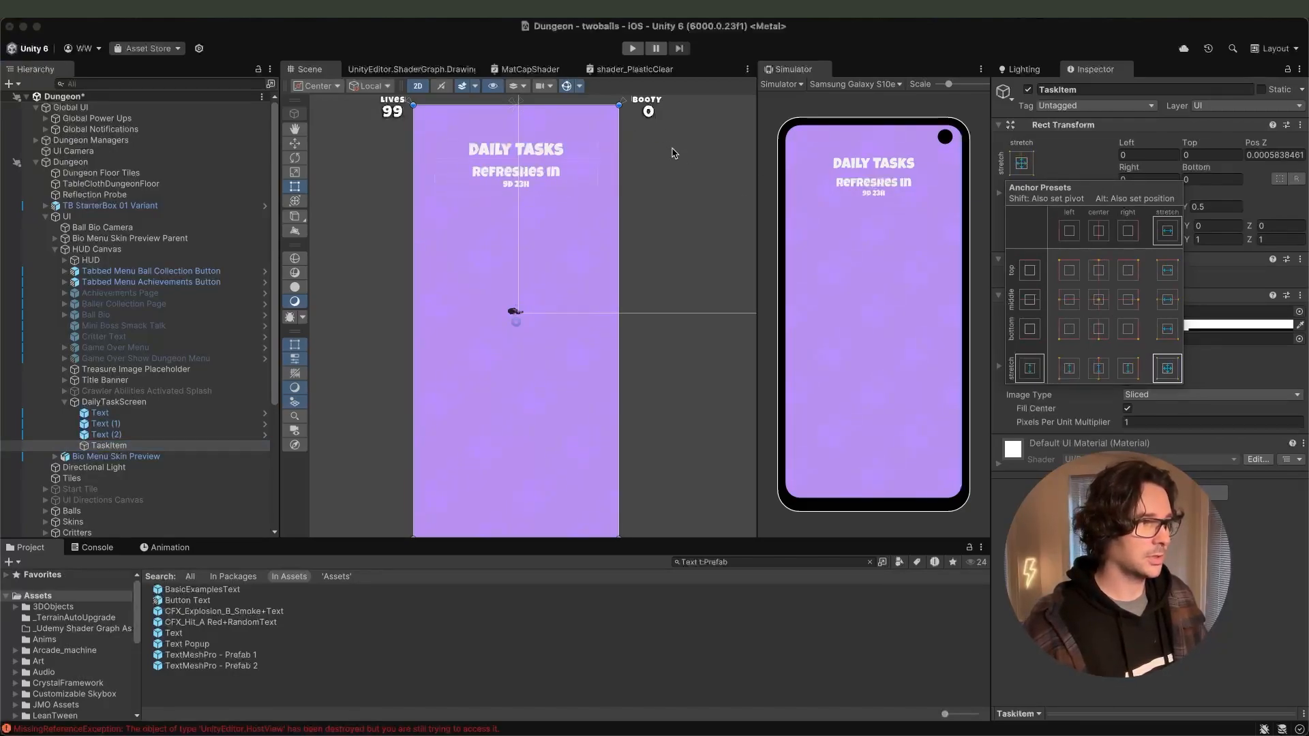
{"action": "left_click", "coordinate": [1099, 299]}
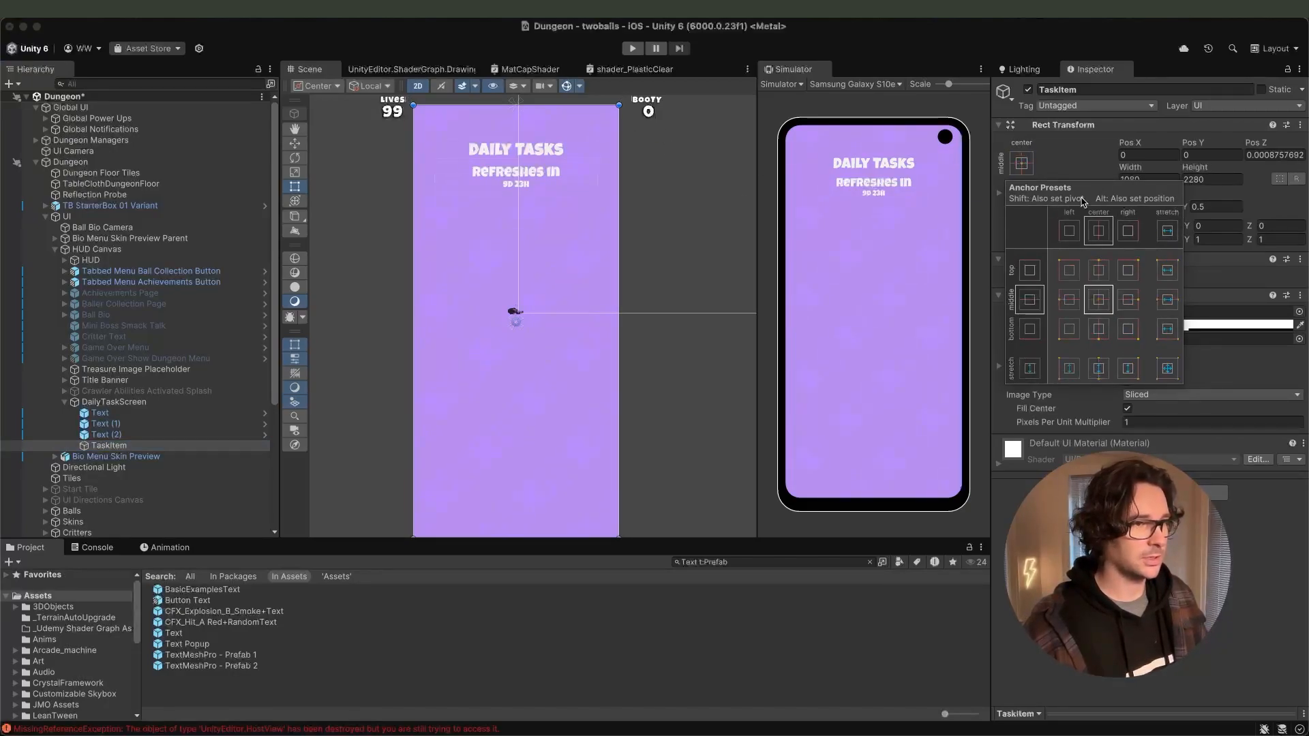
{"action": "left_click", "coordinate": [1232, 183]}
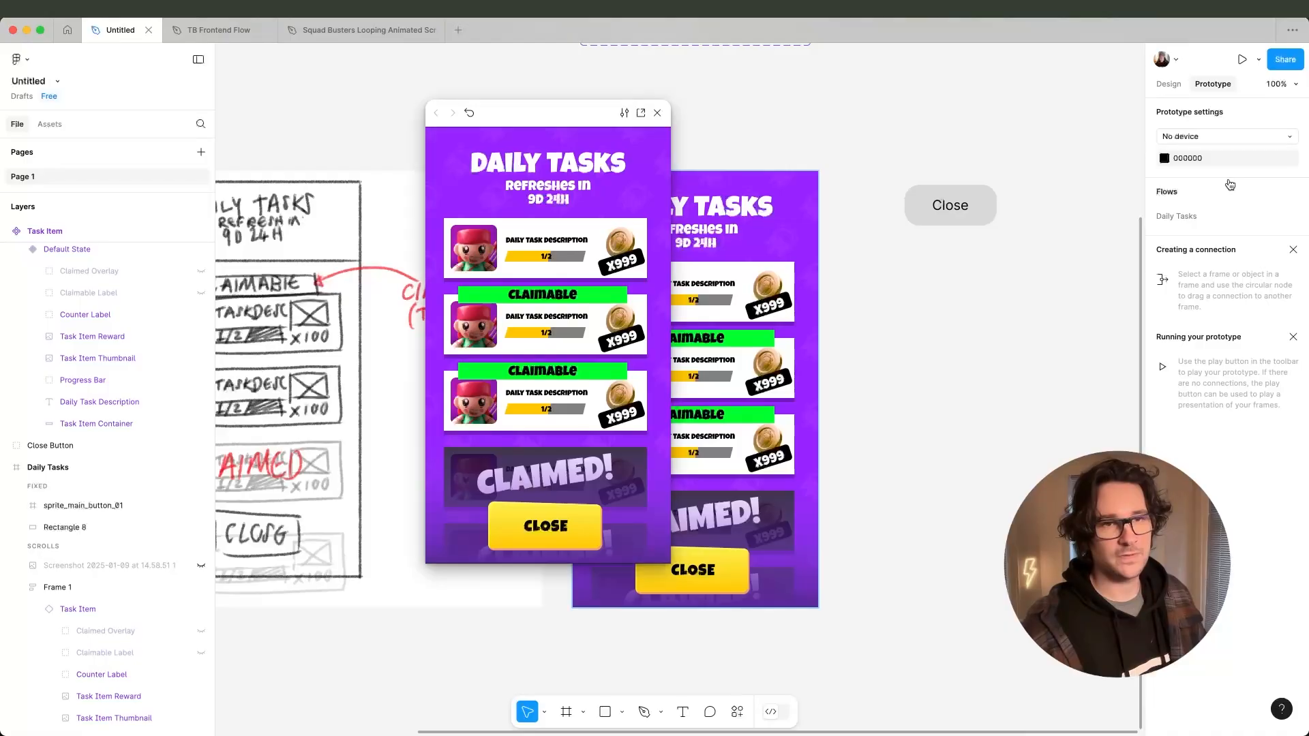
In Figma, close the prototype preview and check the width and height of the default Task Item Container rectangle.
{"action": "left_click", "coordinate": [658, 113]}
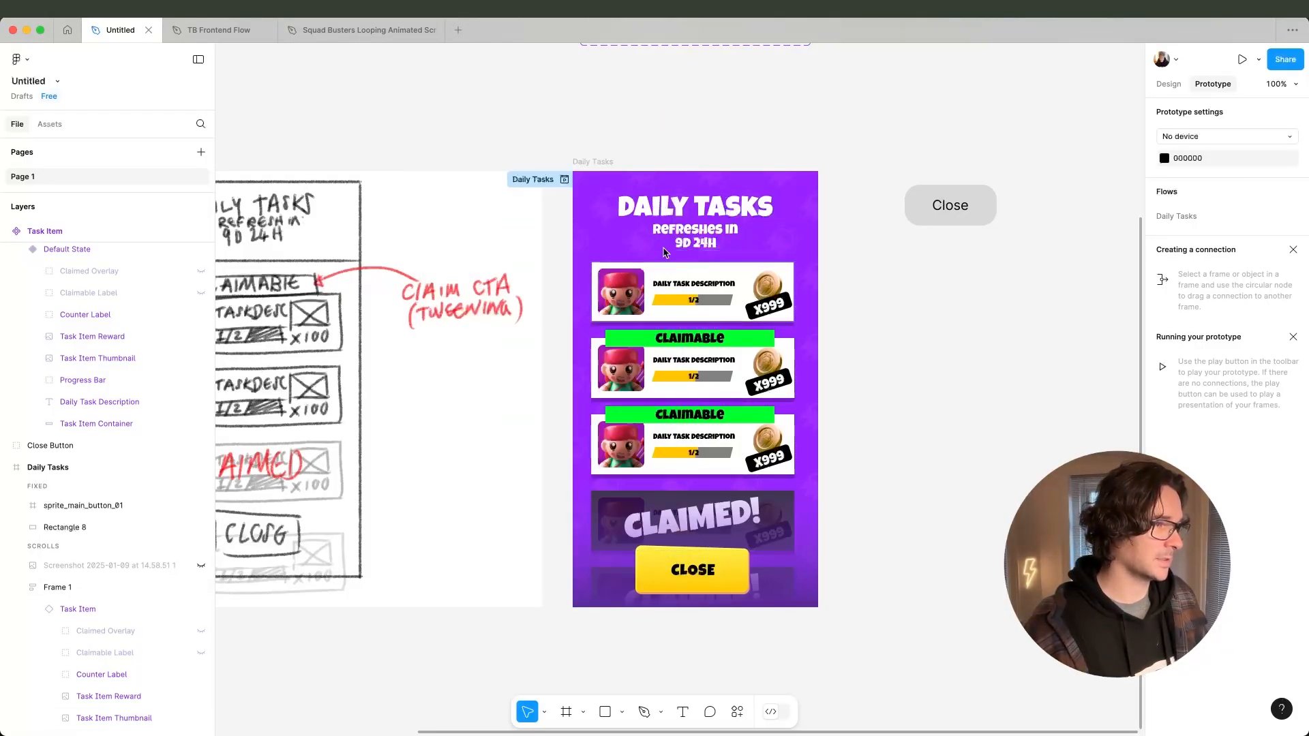
{"action": "scroll", "coordinate": [663, 252], "scroll_direction": "up", "scroll_amount": 10}
{"action": "left_click", "coordinate": [669, 372]}
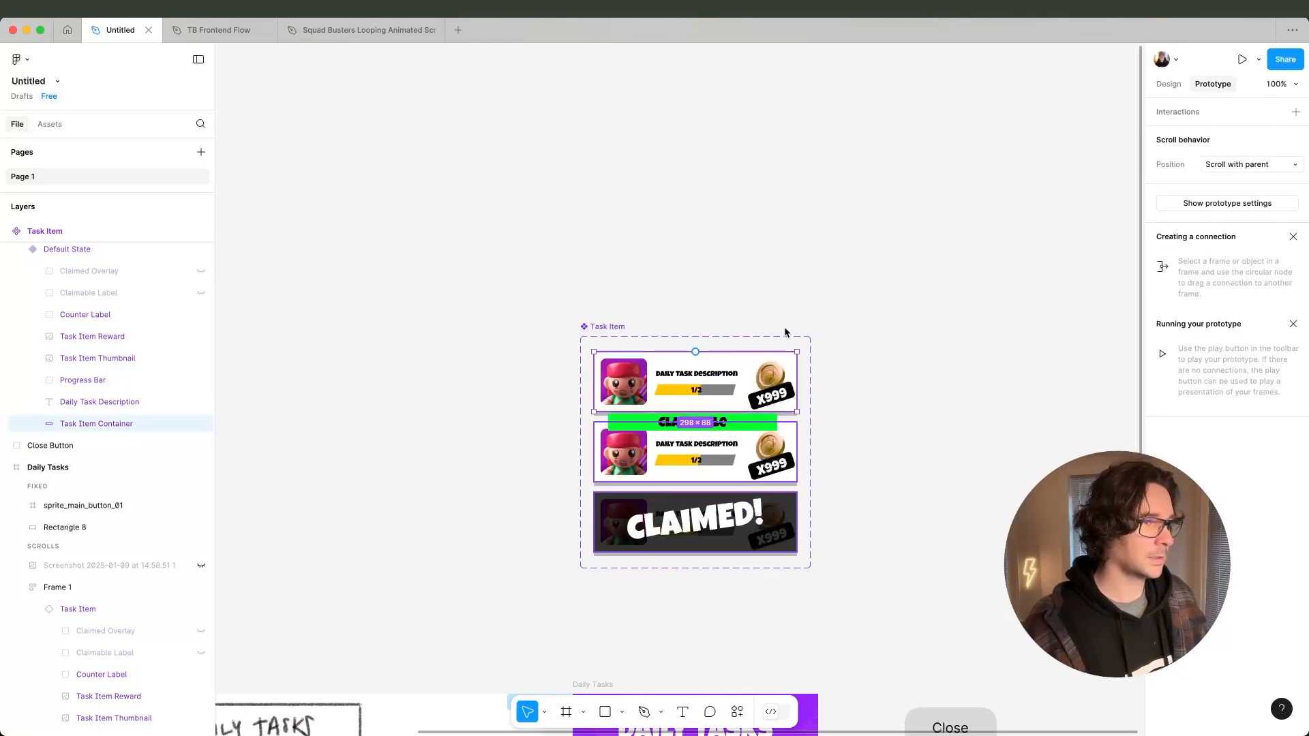
{"action": "left_click", "coordinate": [1168, 85]}
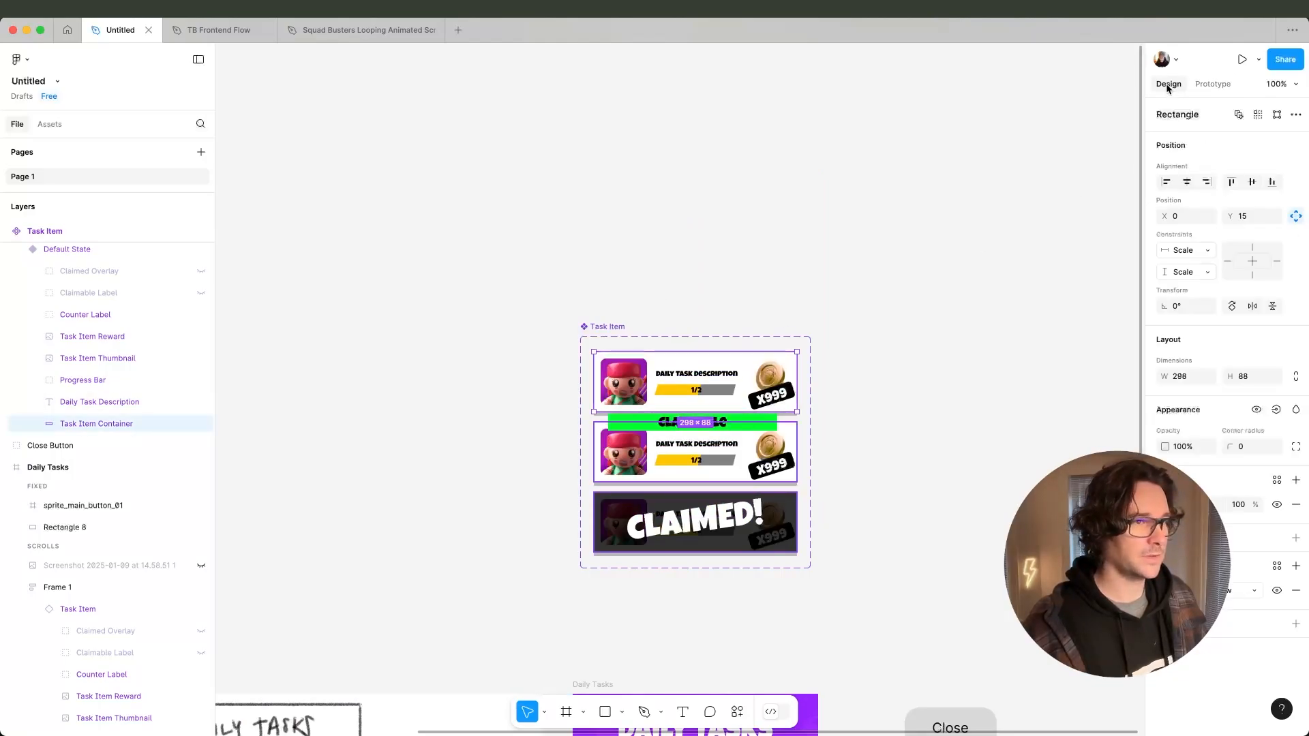
{"action": "left_click", "coordinate": [766, 280]}
{"action": "left_click", "coordinate": [743, 356]}
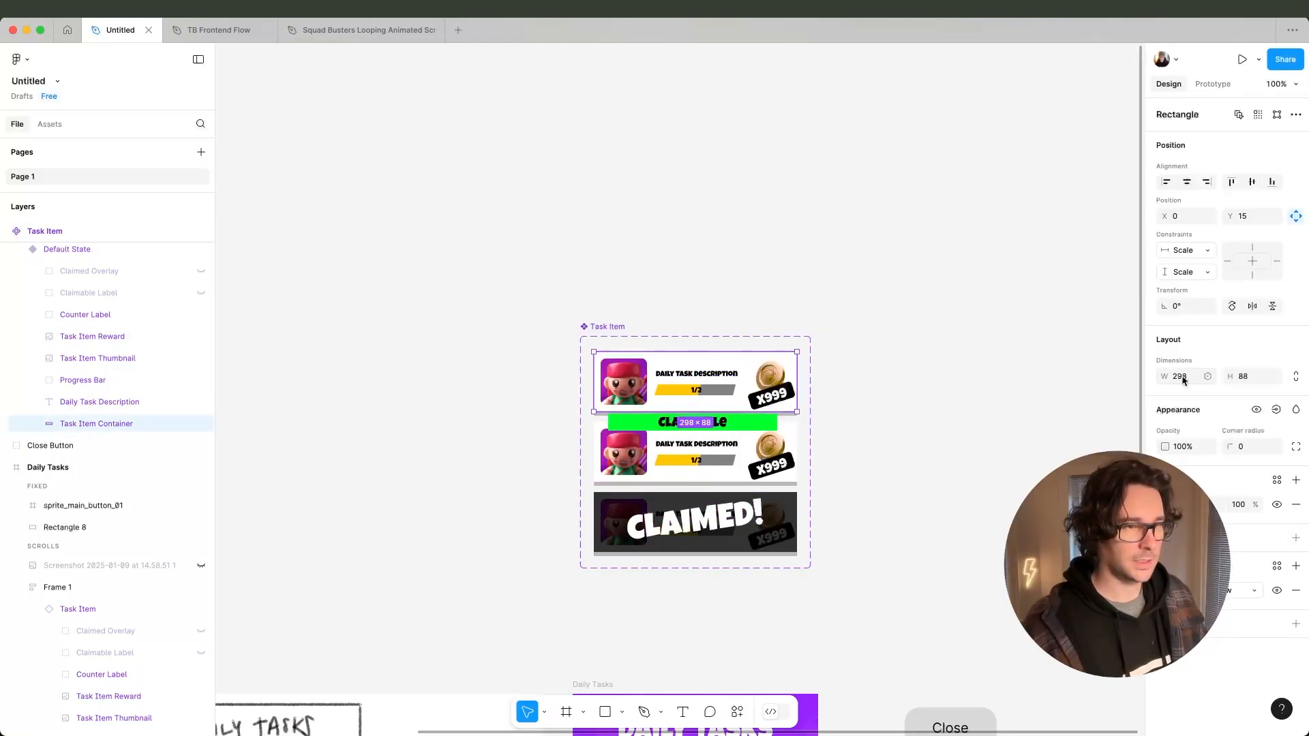
{"action": "key", "text": "super+Tab"}
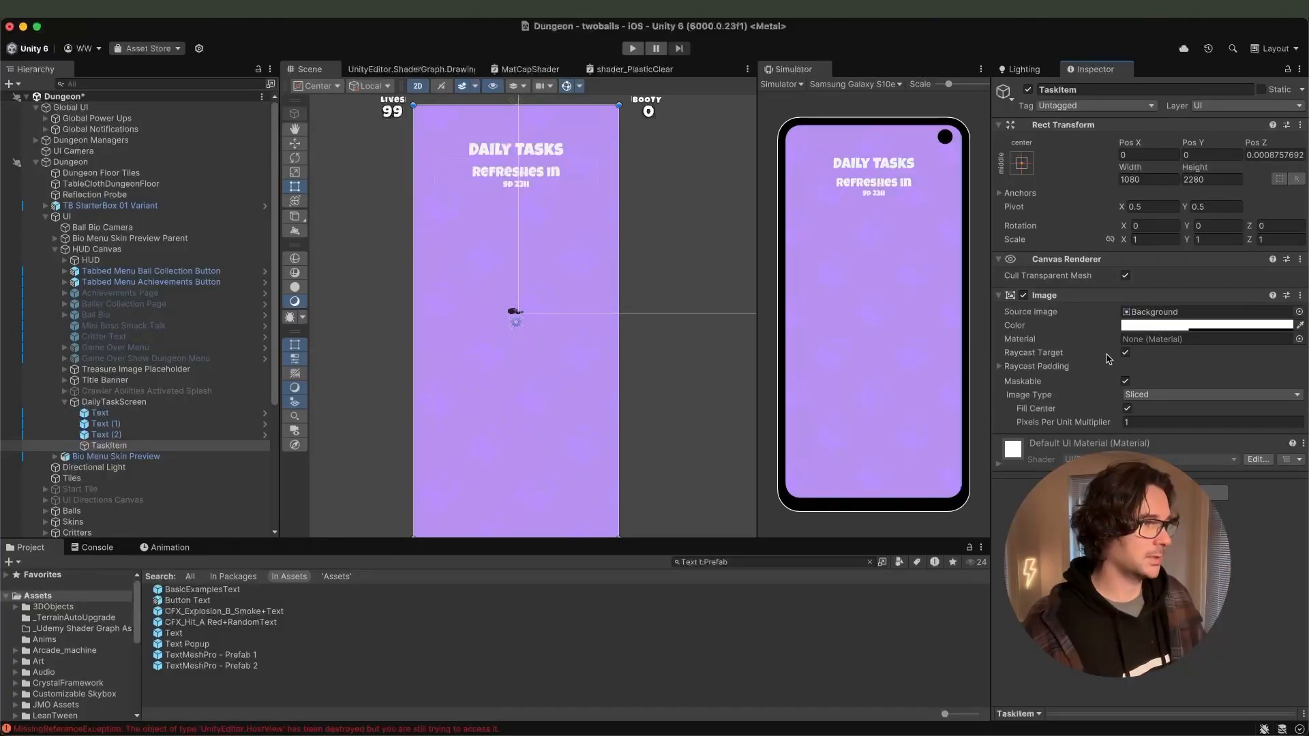
In Unity, set the TaskItem panel's width to 300 and its height to 90.
{"action": "left_click", "coordinate": [112, 436]}
{"action": "left_click", "coordinate": [110, 447]}
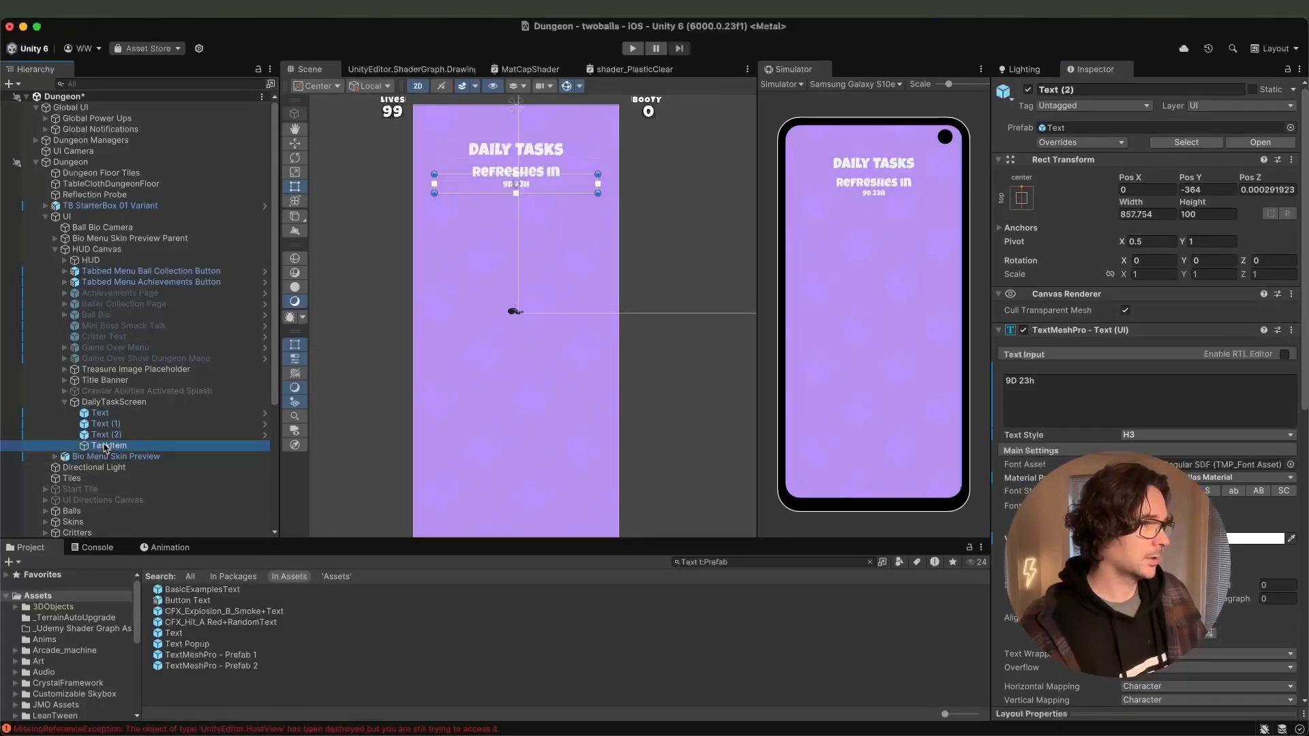
{"action": "left_click", "coordinate": [1151, 179]}
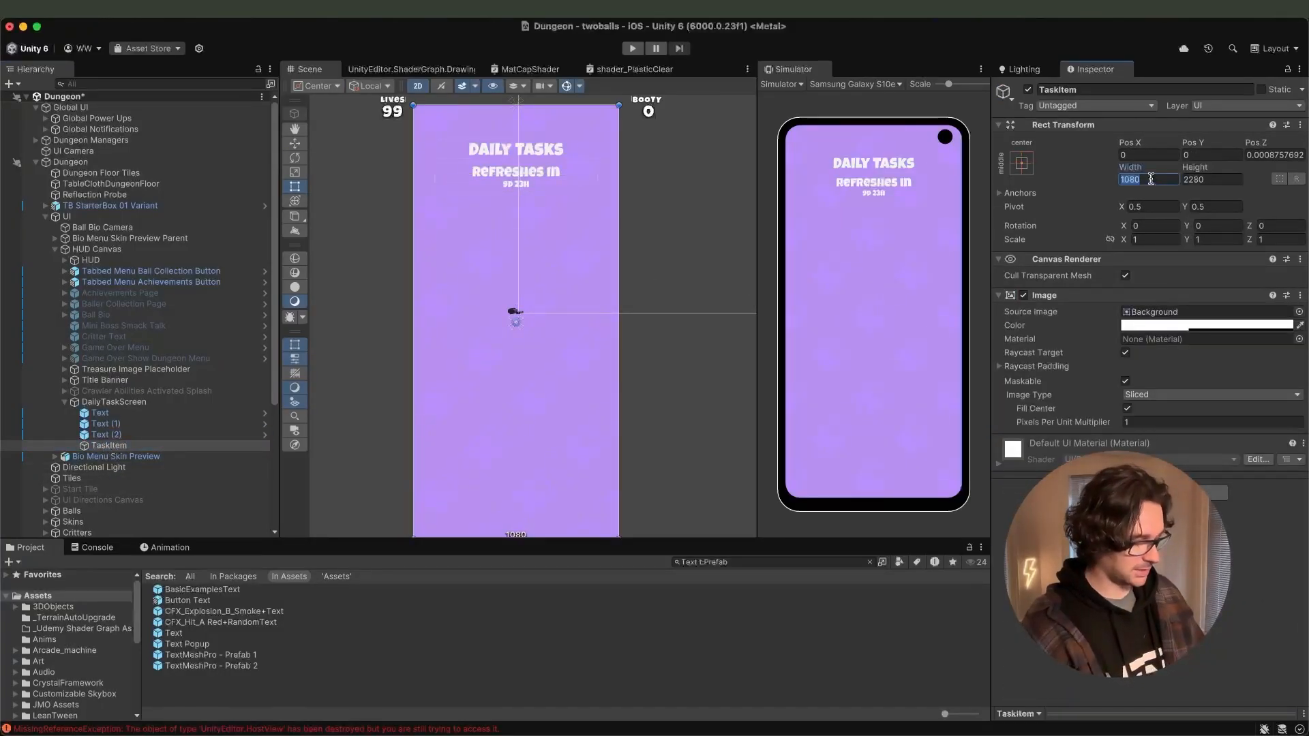
{"action": "type", "text": "300"}
{"action": "key", "text": "Tab"}
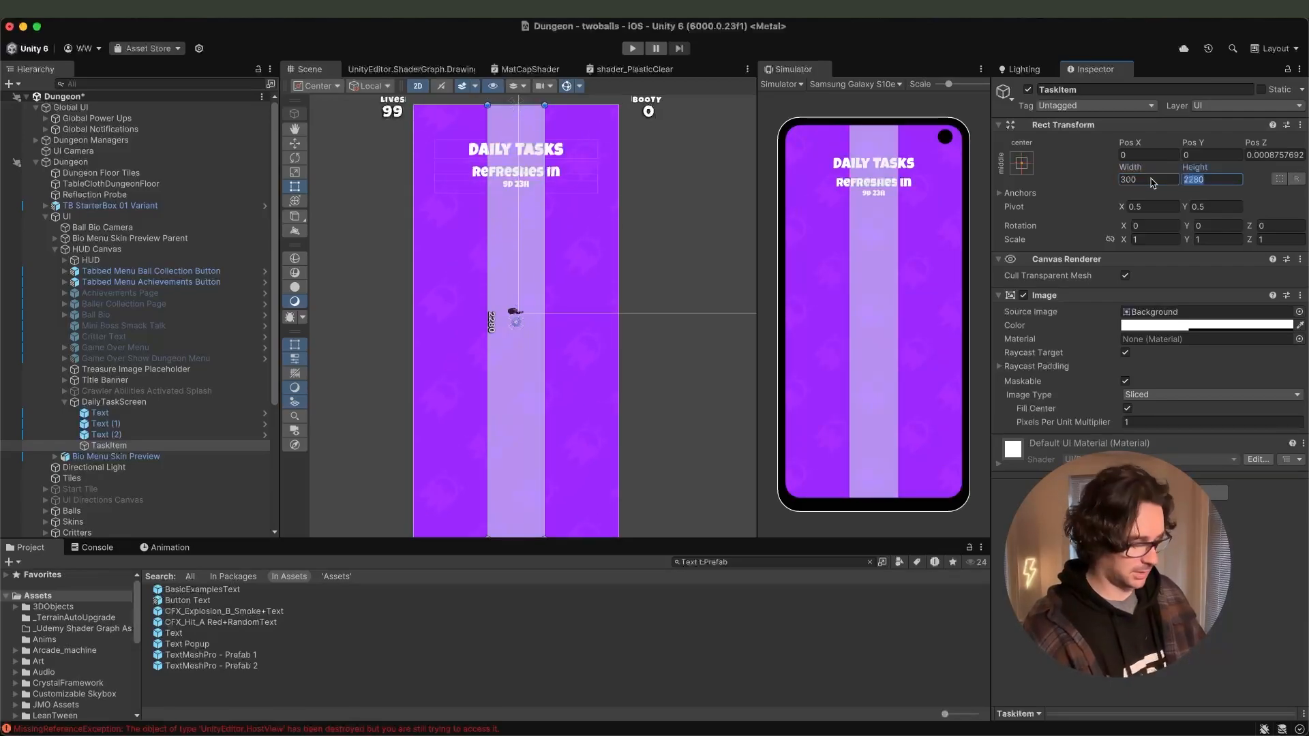
{"action": "type", "text": "8"}
{"action": "type", "text": "0"}
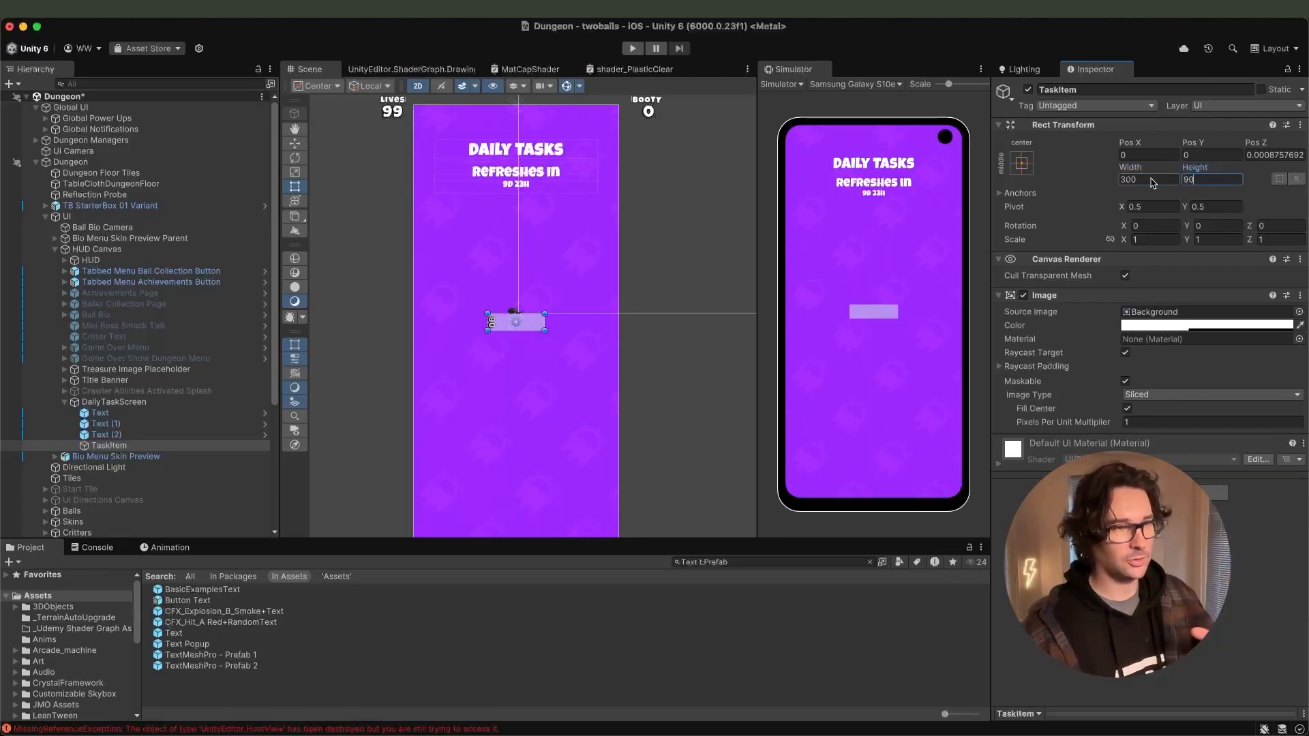
Set the TaskItem panel's size to 900 wide and 270 high.
{"action": "left_click", "coordinate": [1152, 182]}
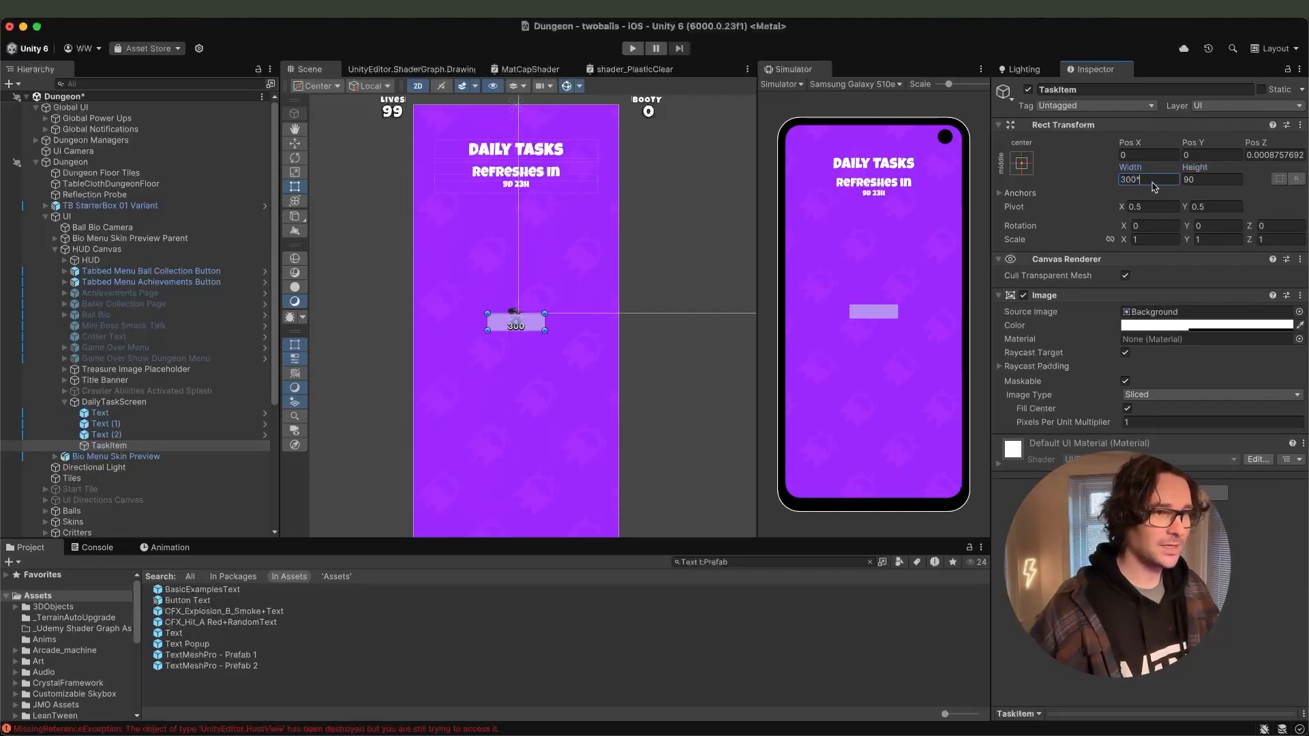
{"action": "key", "text": "BackSpace"}
{"action": "key", "text": "BackSpace"}
{"action": "key", "text": "BackSpace"}
{"action": "type", "text": "900"}
{"action": "left_click", "coordinate": [1211, 179]}
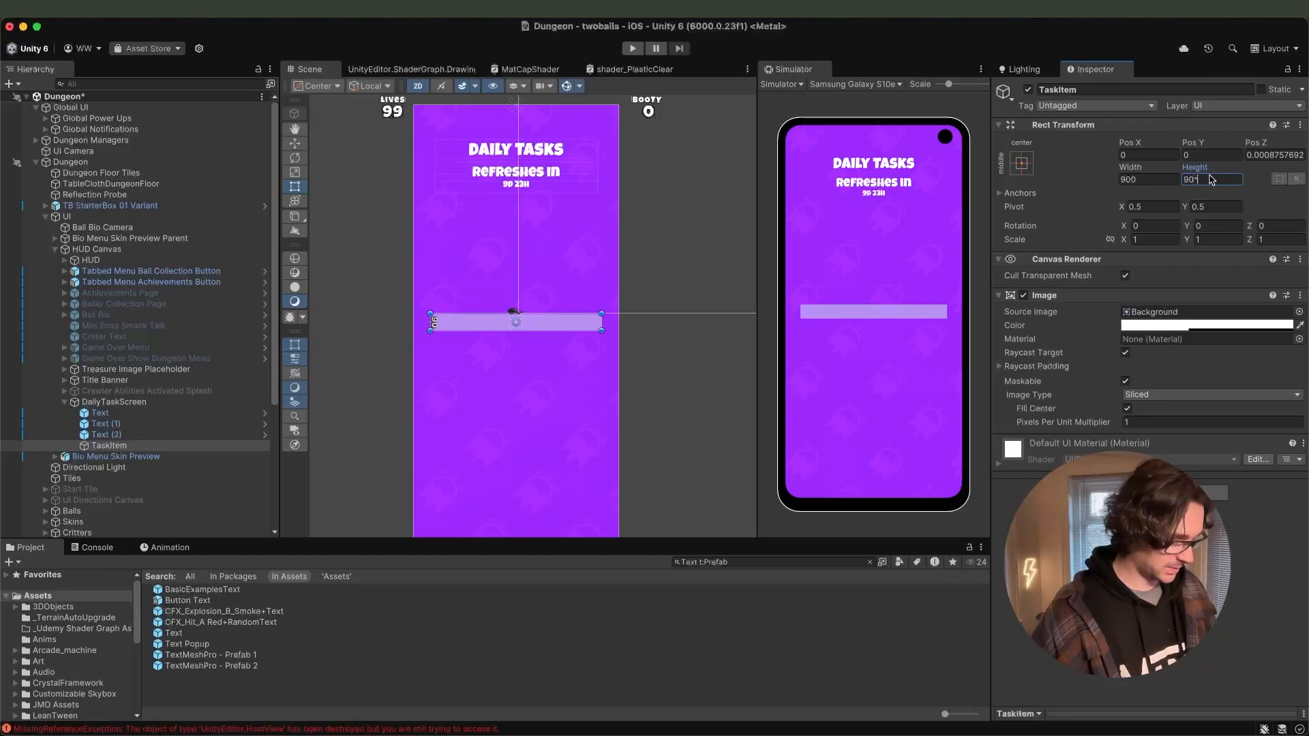
{"action": "type", "text": "270"}
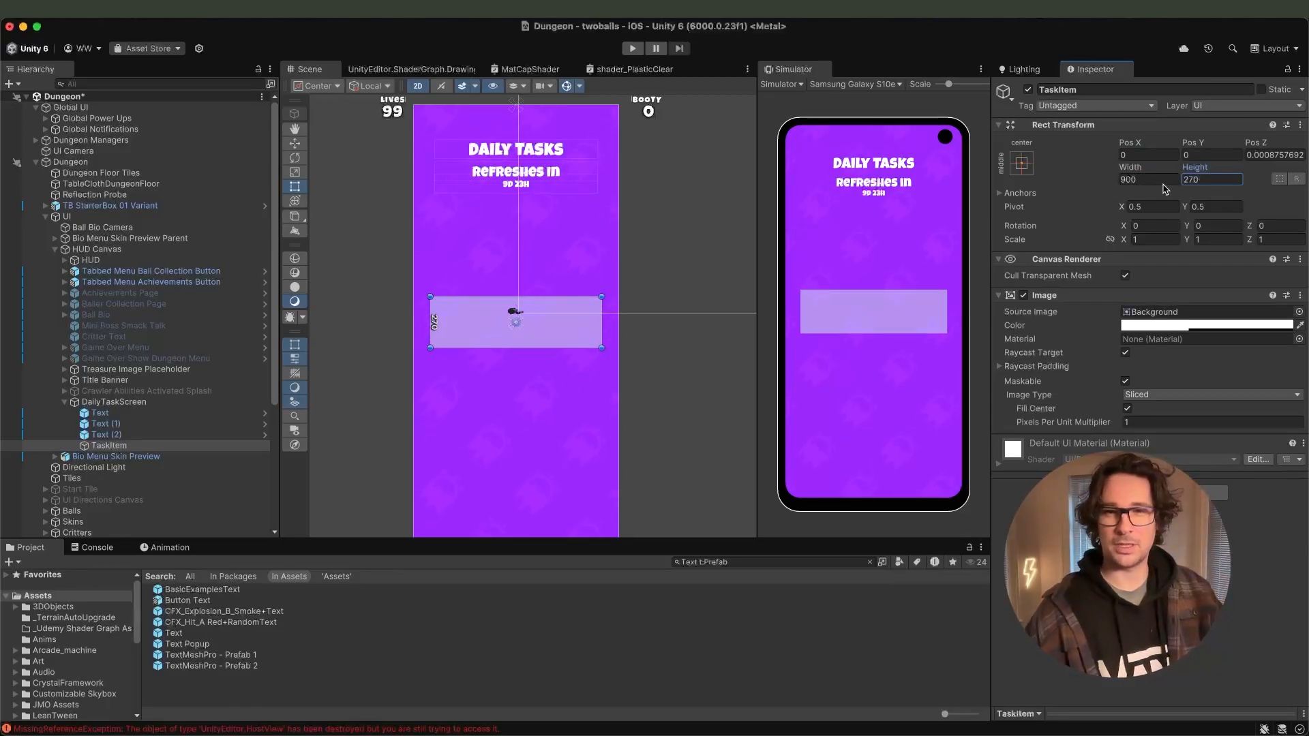
Make the TaskItem panel's image colour fully opaque by setting its alpha to 100.
{"action": "left_click", "coordinate": [1203, 325]}
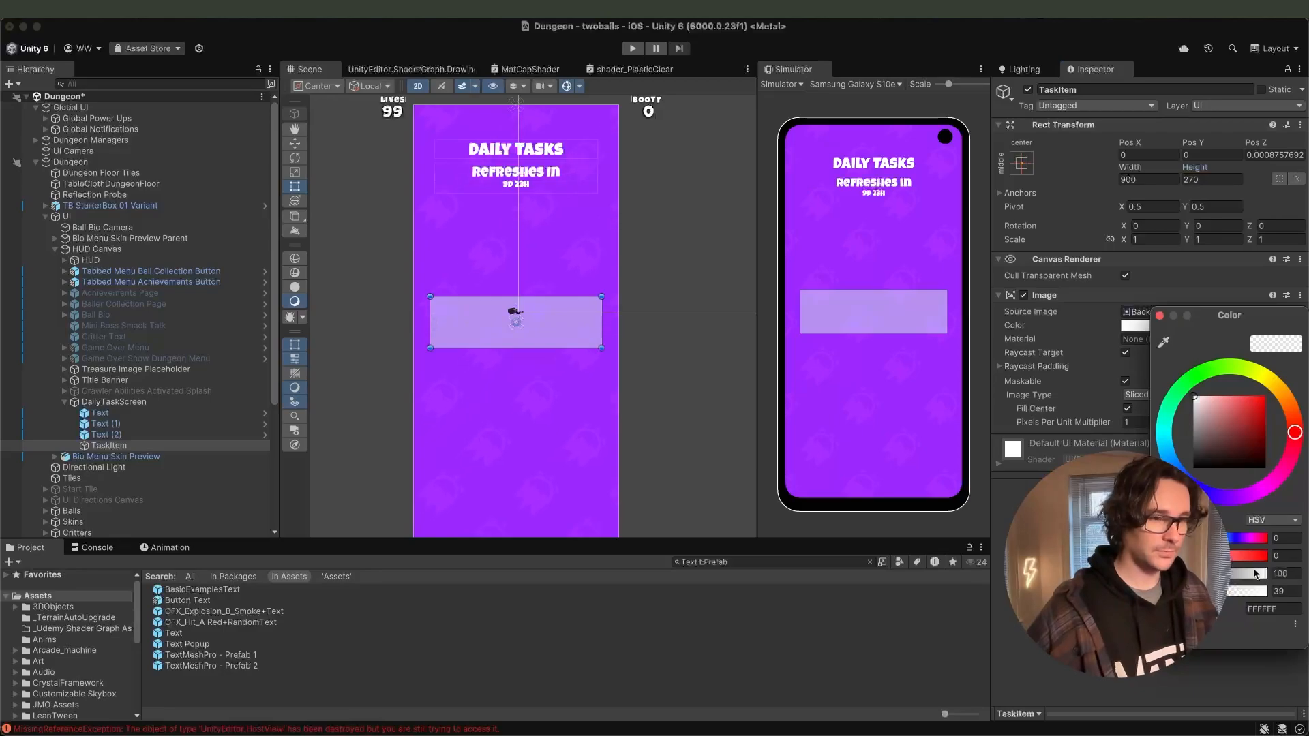
{"action": "left_click", "coordinate": [1283, 591]}
{"action": "type", "text": "100"}
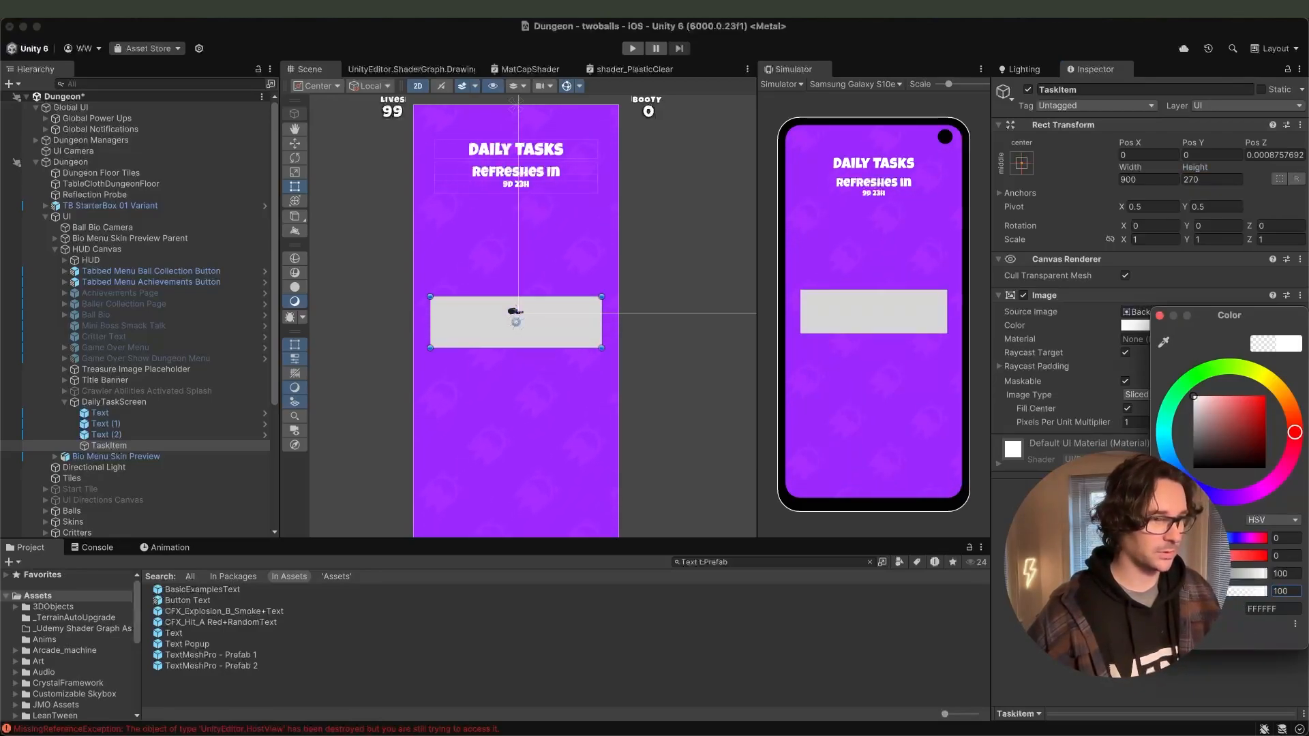
{"action": "key", "text": "Return"}
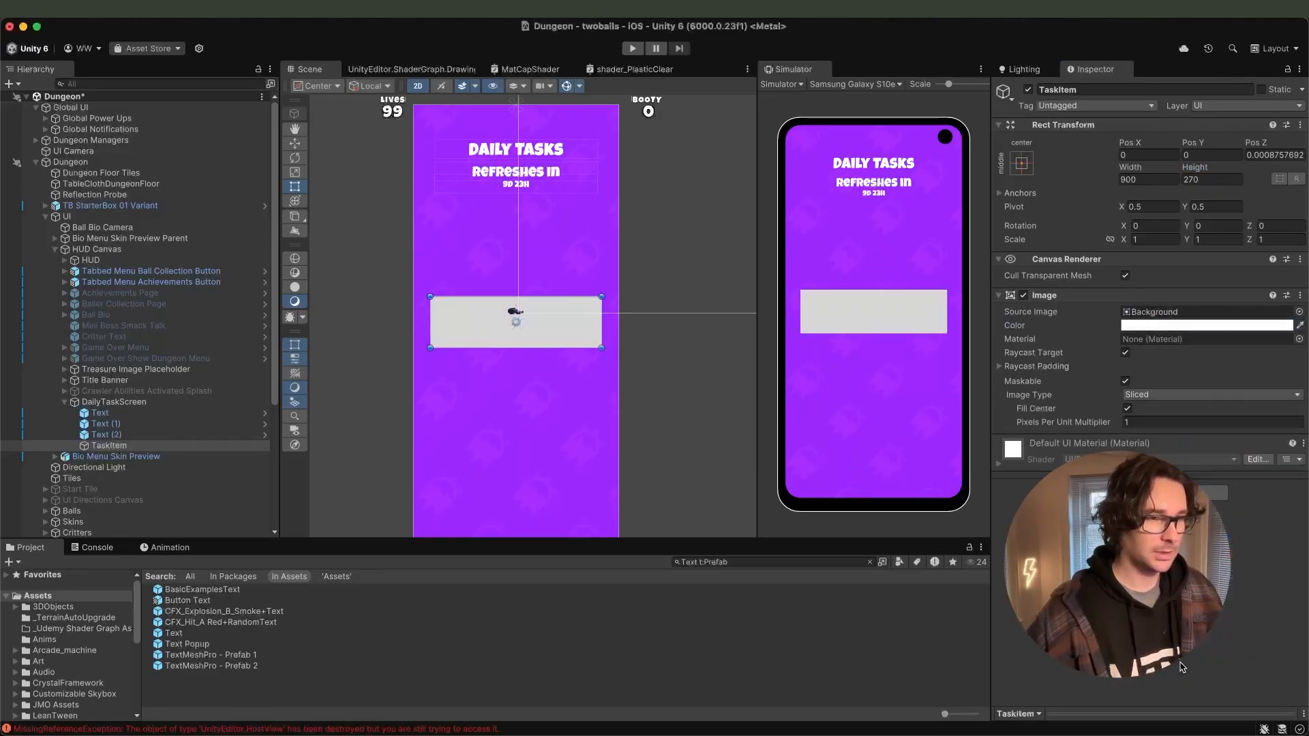
Add a UI Image as a child of the TaskItem panel.
{"action": "scroll", "coordinate": [457, 311], "scroll_direction": "up", "scroll_amount": 3}
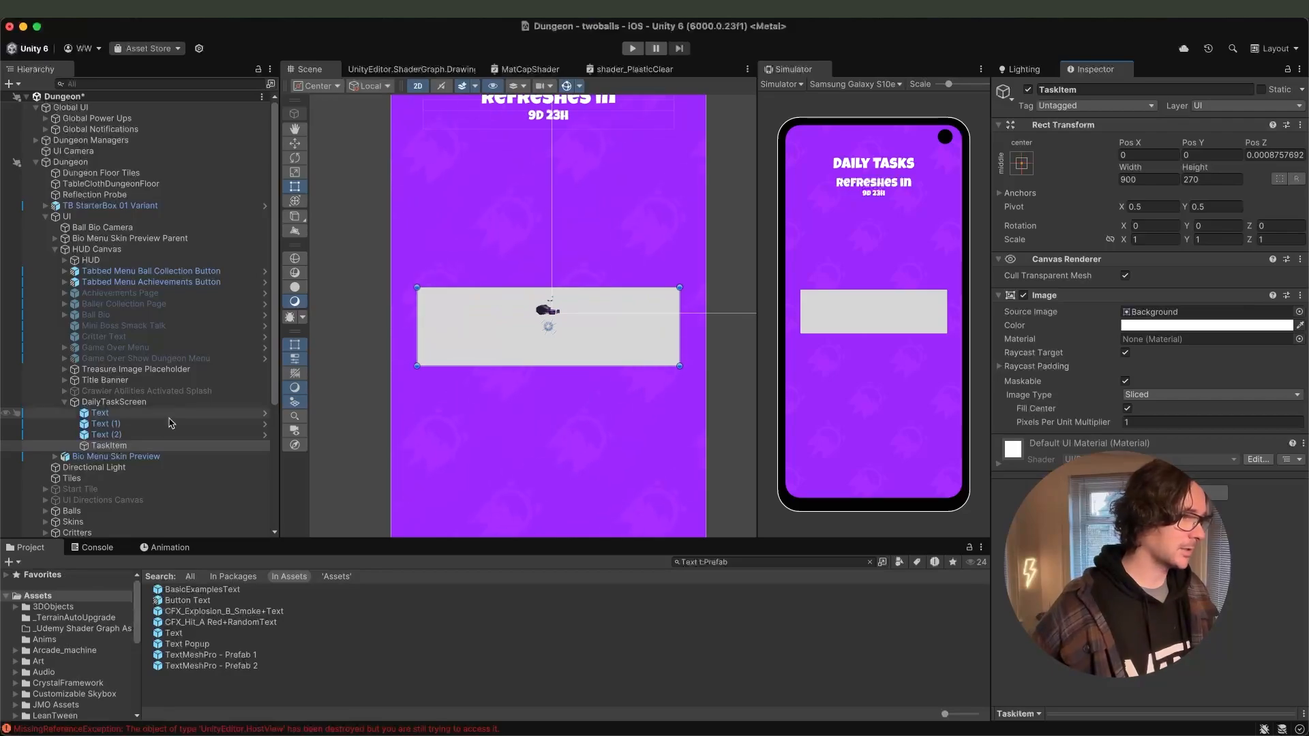
{"action": "left_click_drag", "start_coordinate": [148, 435], "coordinate": [146, 450]}
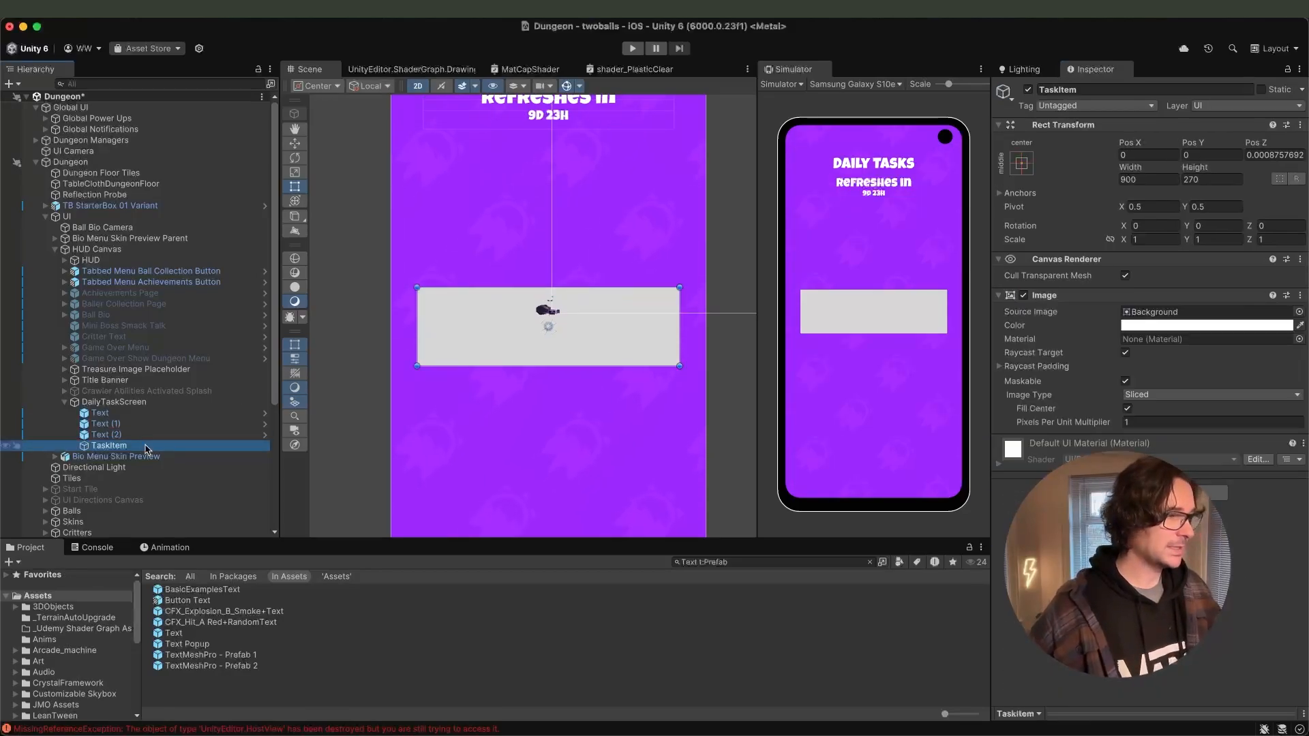
{"action": "right_click", "coordinate": [146, 448]}
{"action": "mouse_move", "coordinate": [173, 519]}
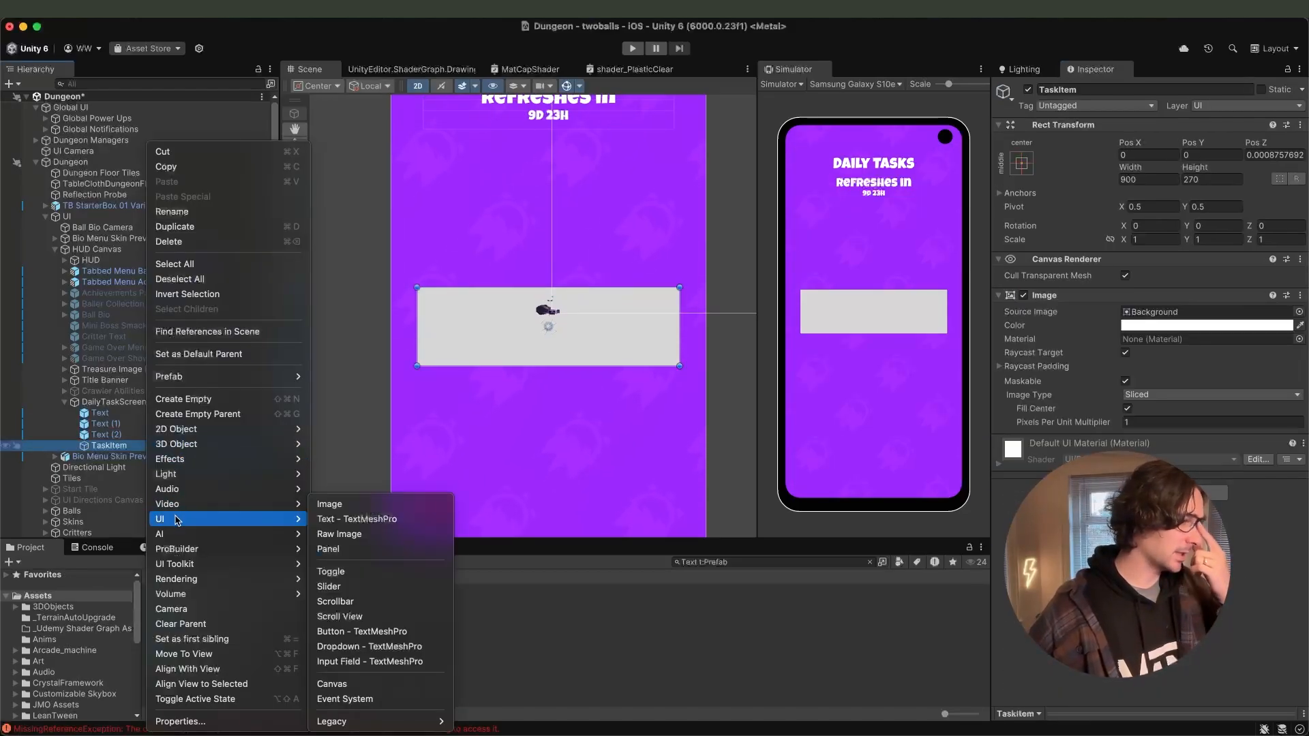
{"action": "left_click", "coordinate": [348, 506]}
Anchor the new image middle left with matching pivot and position, inset it at Pos X 31 and enlarge it to about 214 by 214.
{"action": "left_click", "coordinate": [1022, 165]}
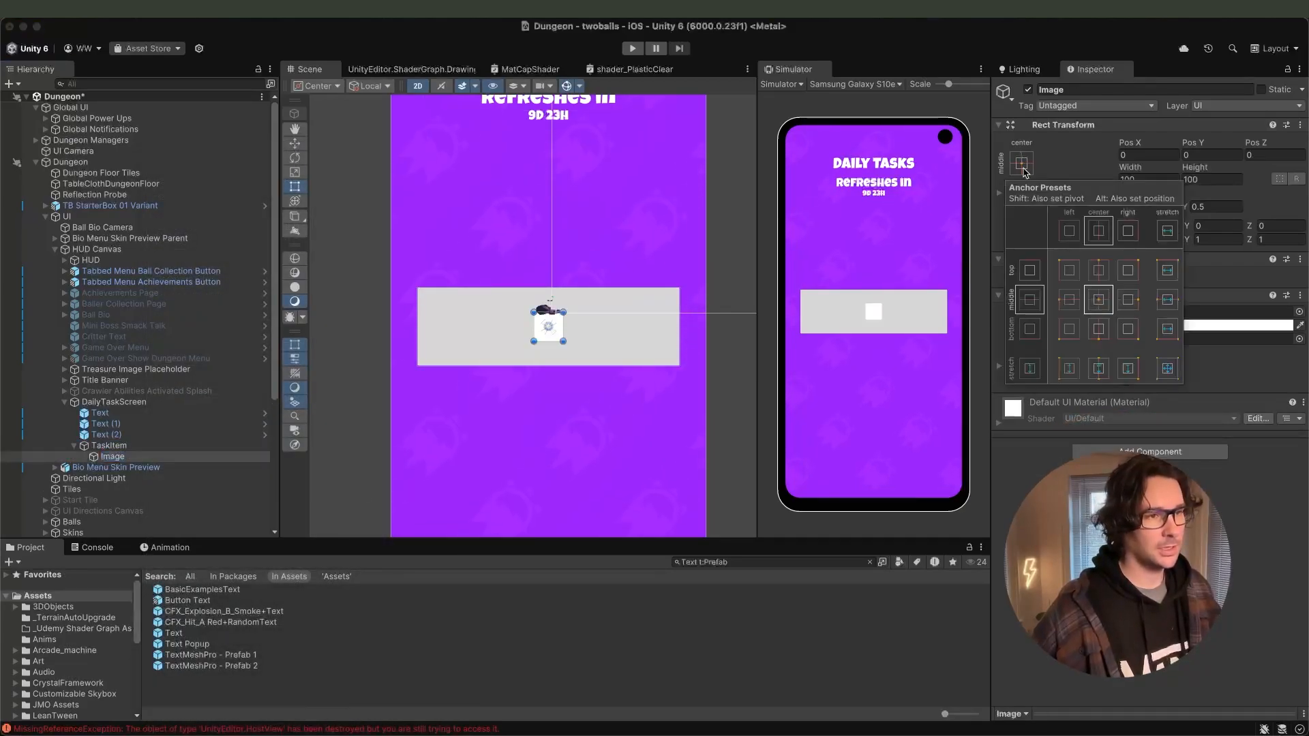
{"action": "left_click", "coordinate": [1068, 301], "text": "alt"}
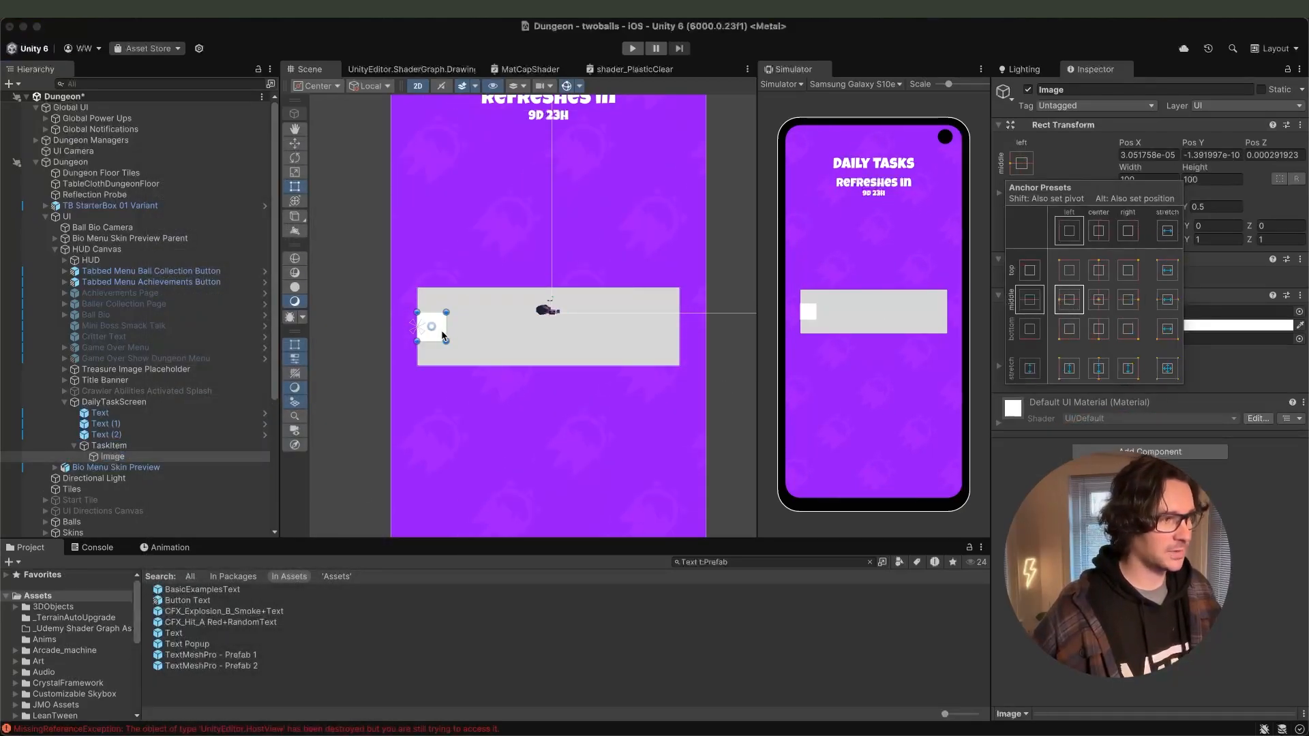
{"action": "left_click_drag", "start_coordinate": [442, 333], "coordinate": [480, 316]}
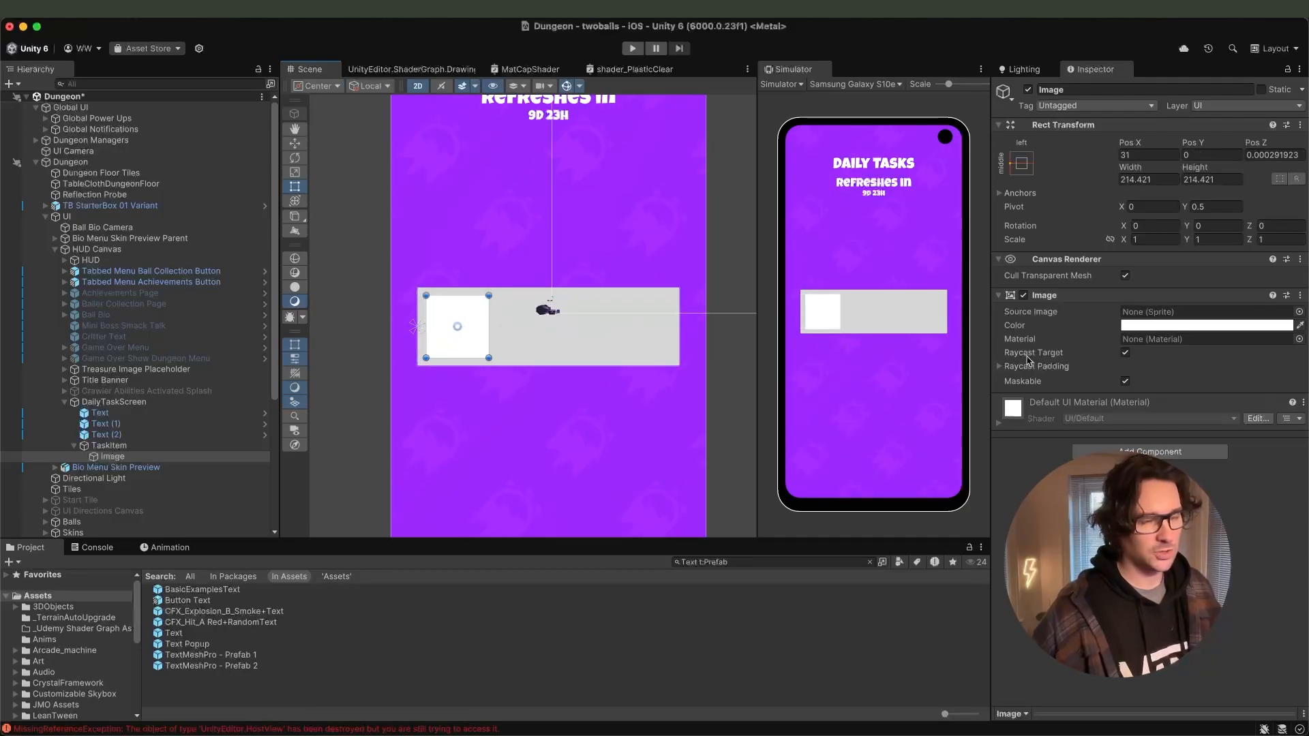
Set the thumbnail image's source sprite to sprite_ui_crawler_avatar, searching the sprites for "crawl".
{"action": "left_click", "coordinate": [1299, 312]}
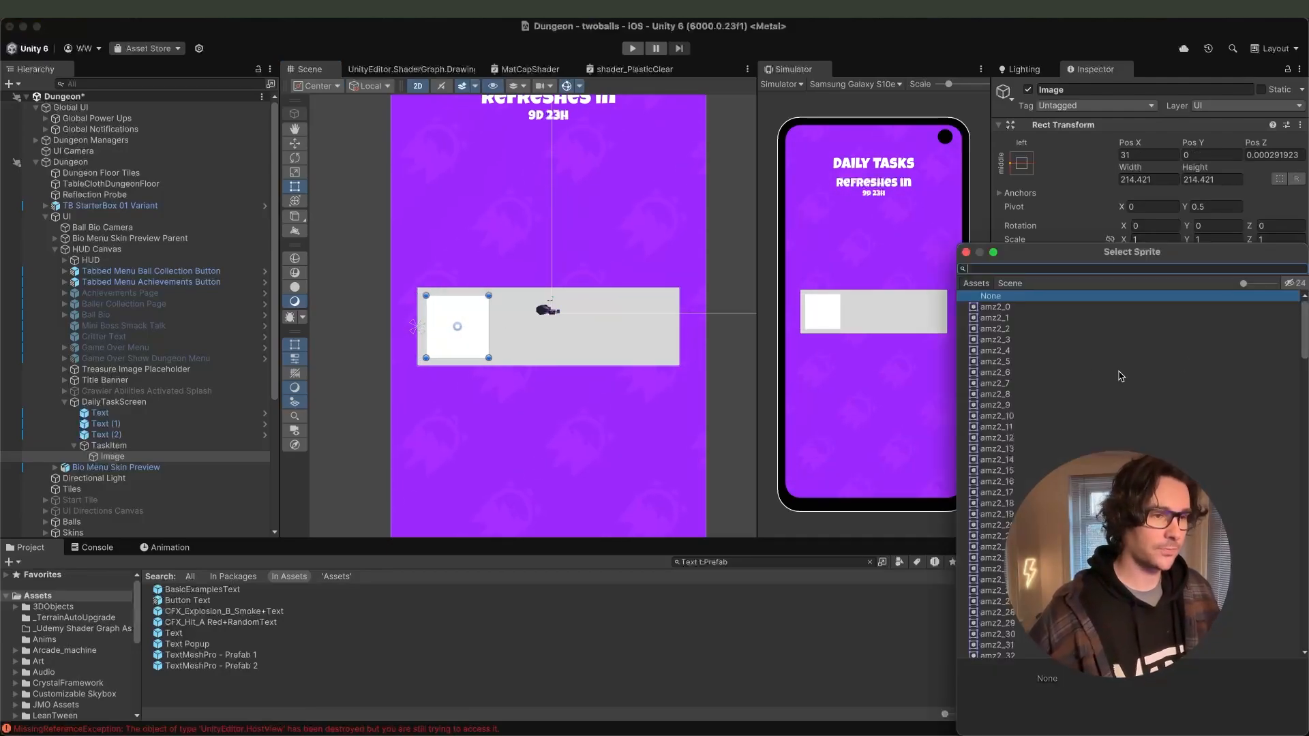
{"action": "left_click", "coordinate": [1253, 283]}
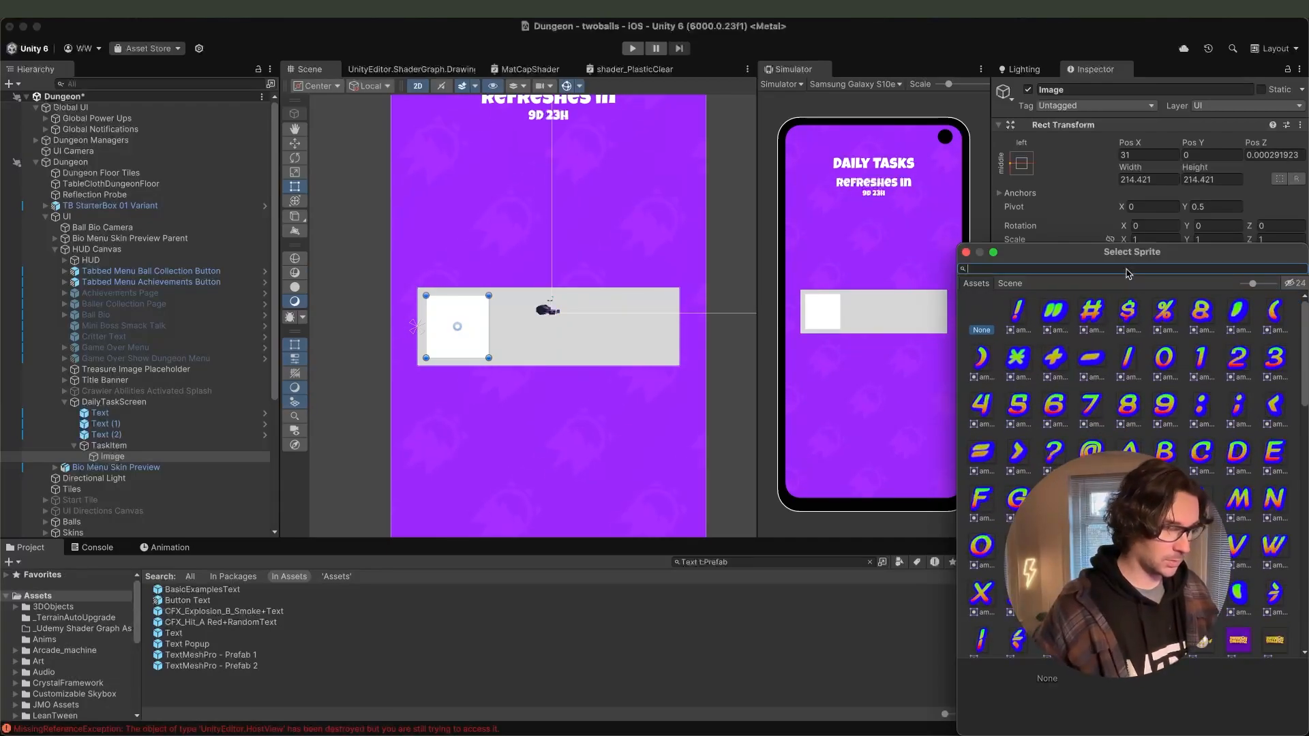
{"action": "type", "text": "crawl"}
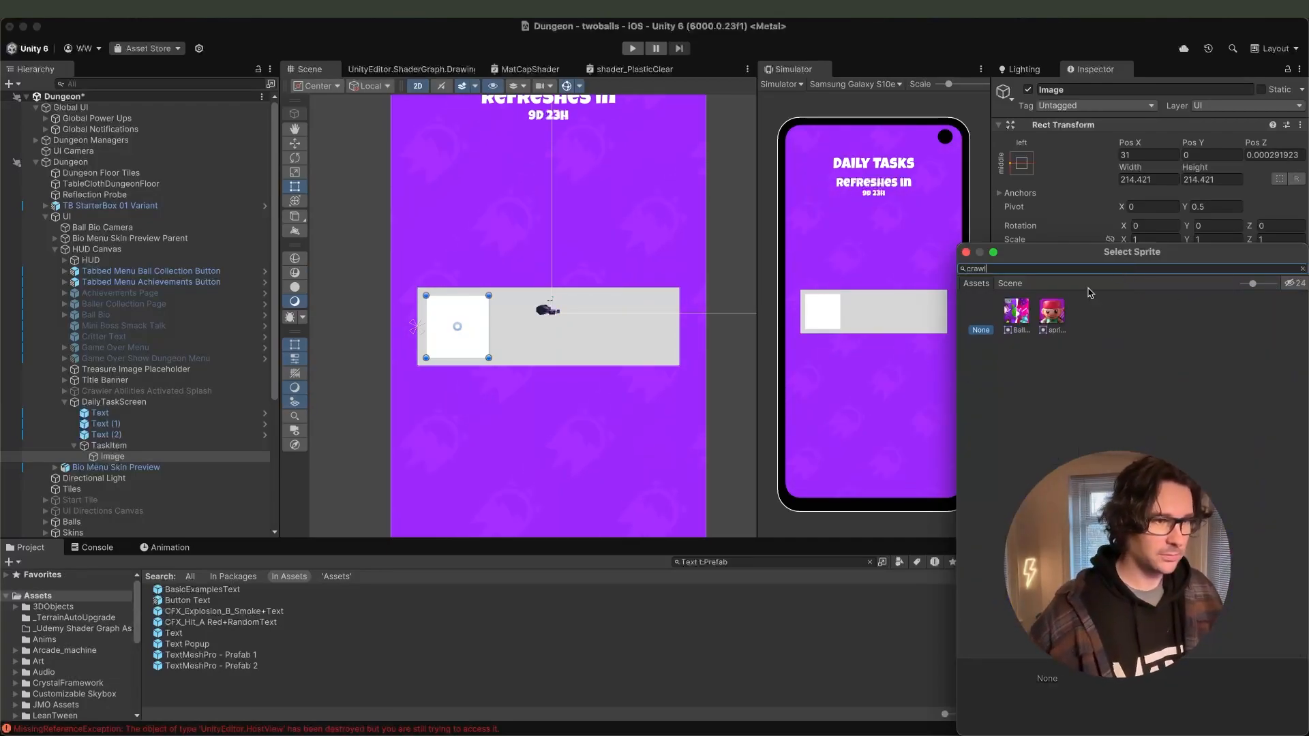
{"action": "double_click", "coordinate": [1054, 313]}
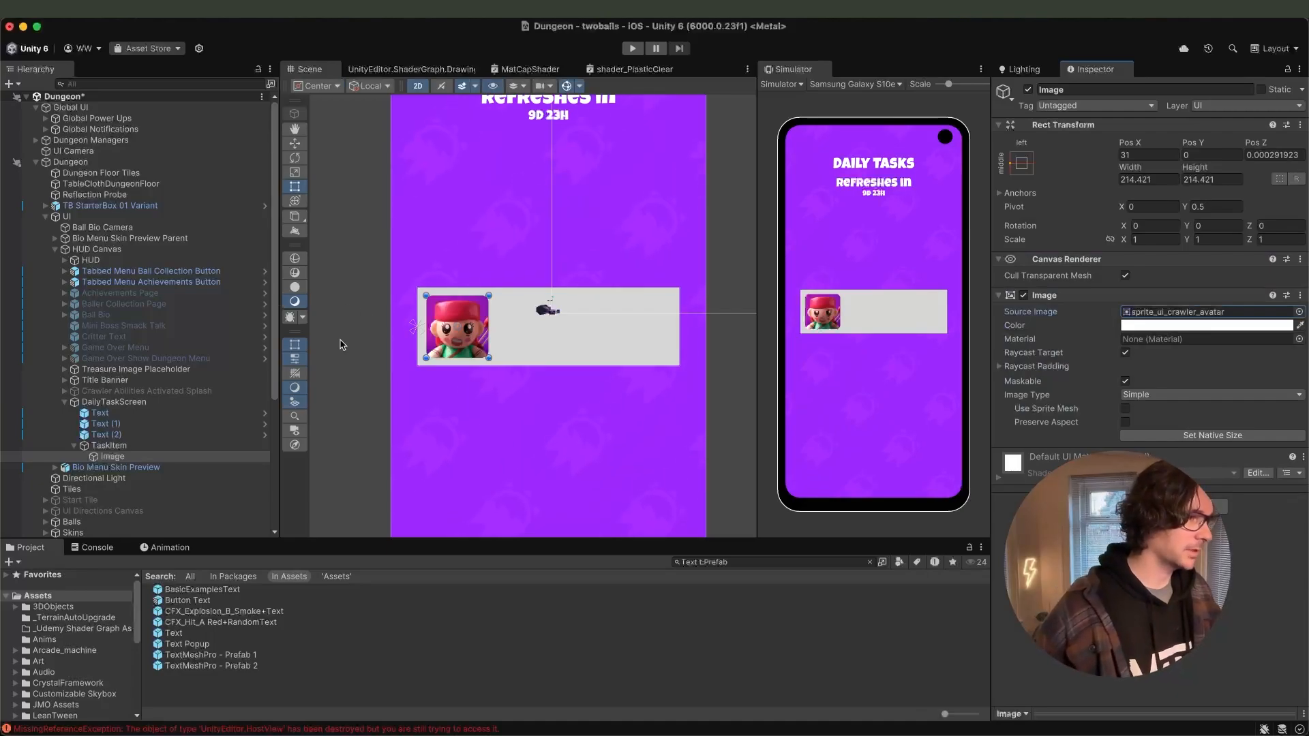
Duplicate the "9D 23h" text and make the copy a child of TaskItem, after the image.
{"action": "left_click", "coordinate": [113, 447]}
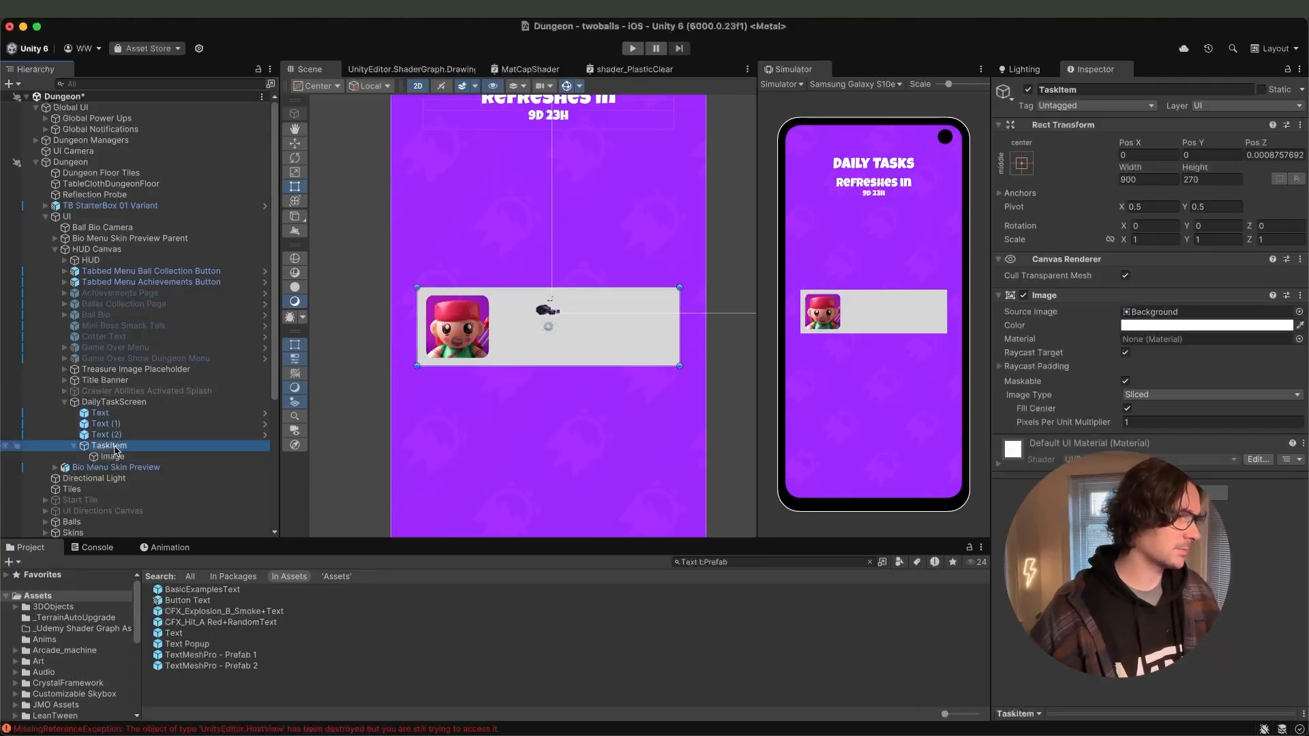
{"action": "left_click", "coordinate": [73, 445]}
{"action": "left_click", "coordinate": [109, 435]}
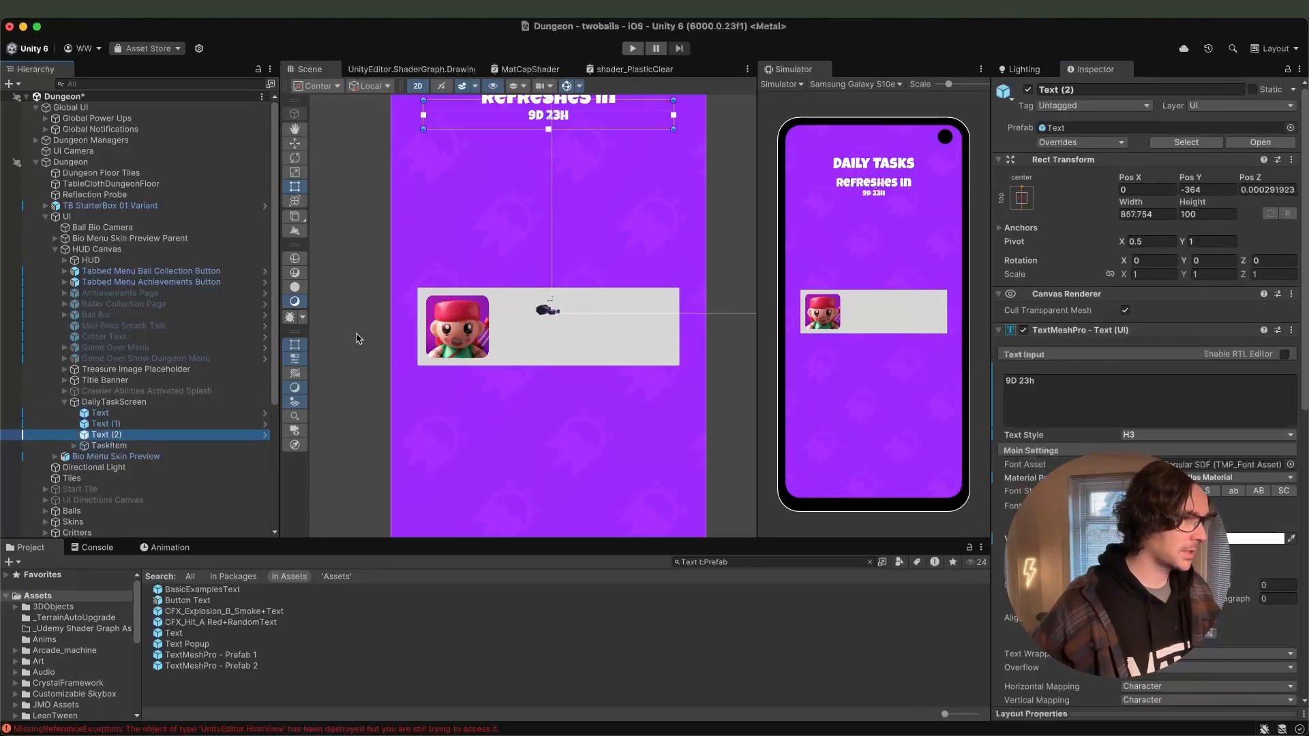
{"action": "key", "text": "super+d"}
{"action": "left_click_drag", "start_coordinate": [117, 446], "coordinate": [109, 457]}
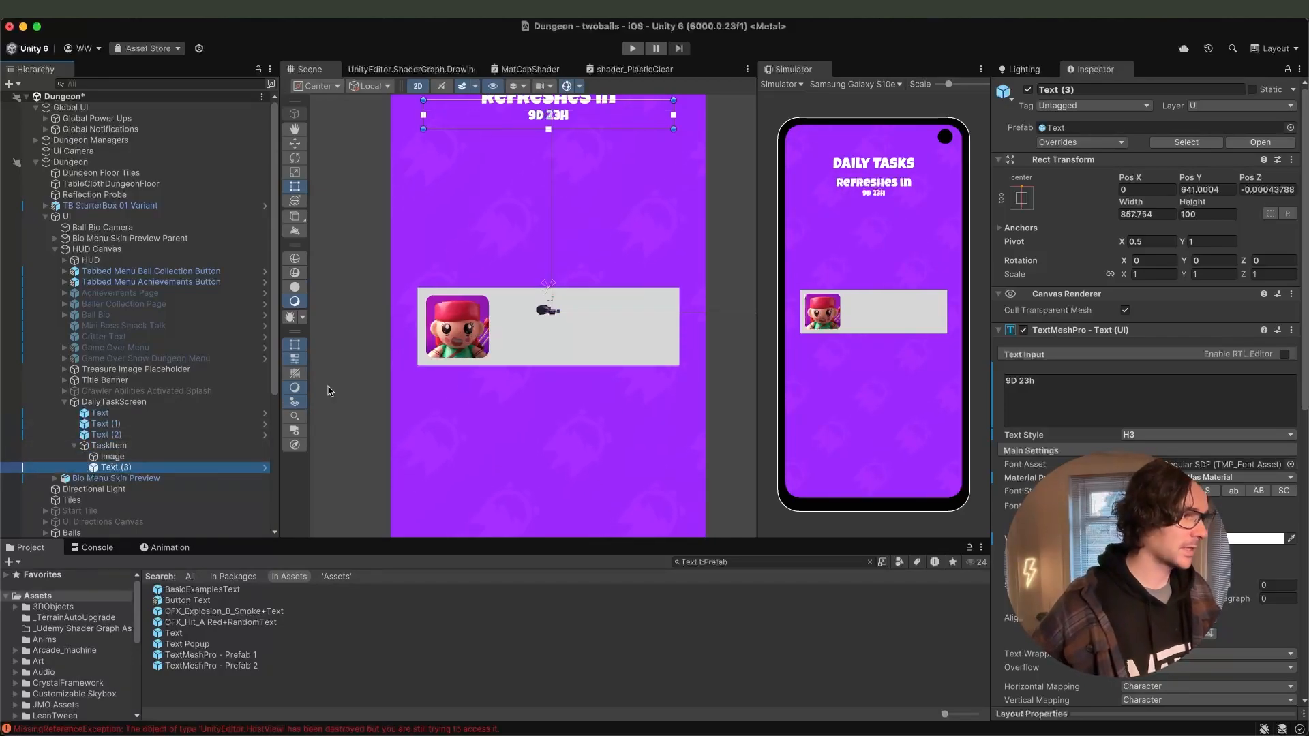
{"action": "left_click", "coordinate": [109, 446]}
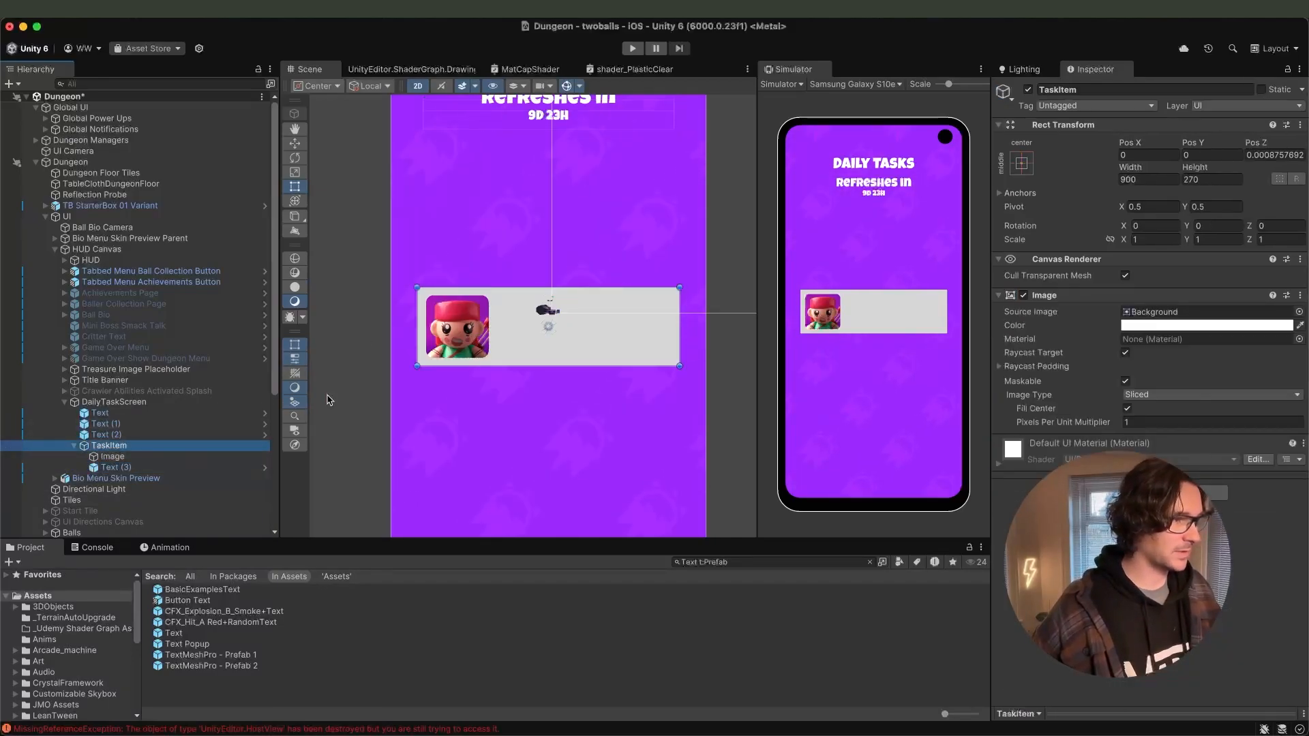
{"action": "left_click_drag", "start_coordinate": [522, 345], "coordinate": [515, 377]}
{"action": "key", "text": "super+z"}
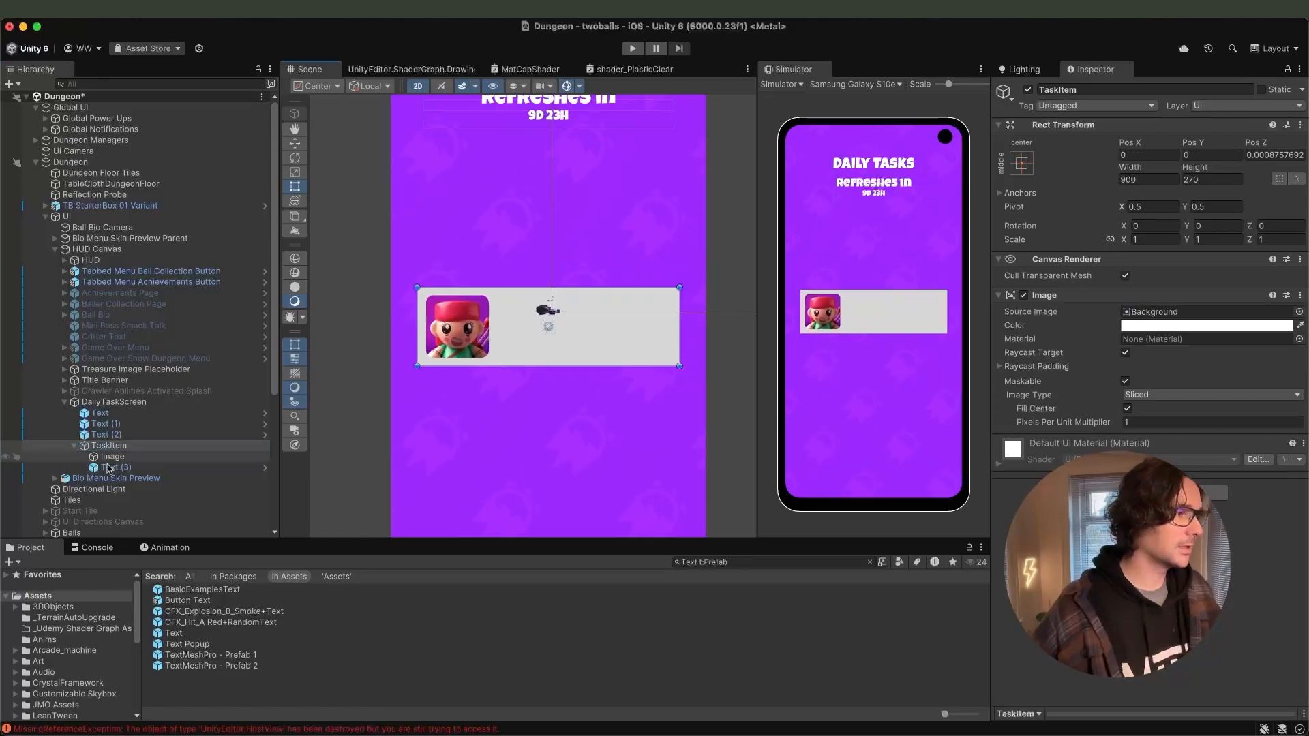
Move the copied text down onto the TaskItem panel, narrow it to about 409 wide and colour it black.
{"action": "left_click", "coordinate": [109, 467]}
{"action": "left_click_drag", "start_coordinate": [563, 117], "coordinate": [565, 330]}
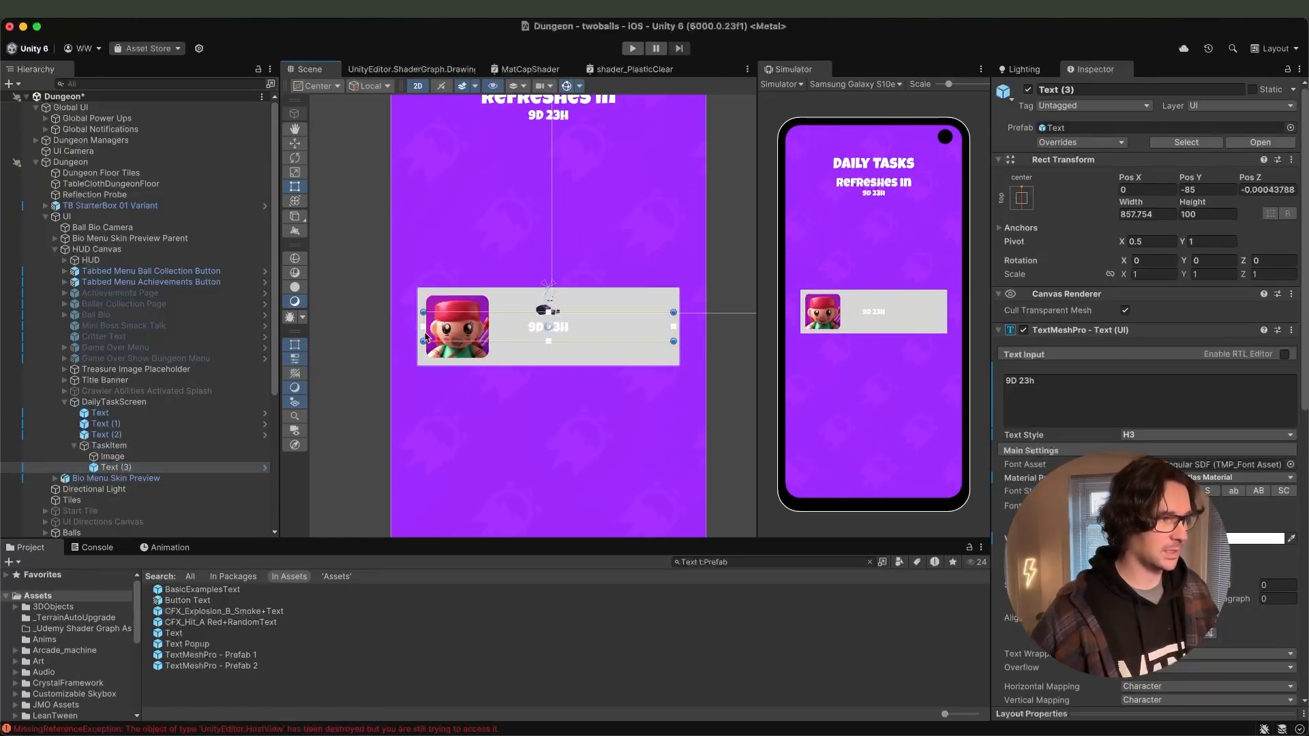
{"action": "left_click_drag", "start_coordinate": [424, 333], "coordinate": [489, 333], "text": "alt"}
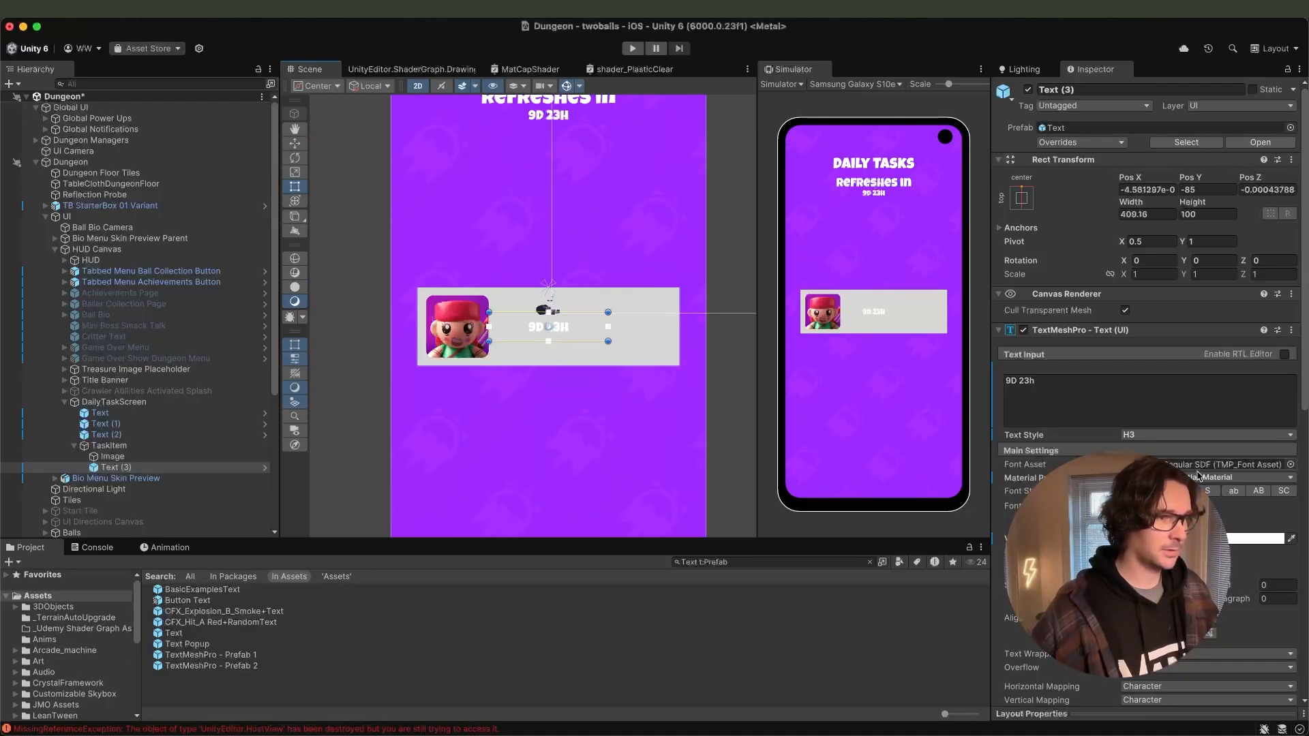
{"action": "left_click", "coordinate": [1255, 539]}
{"action": "left_click_drag", "start_coordinate": [1206, 521], "coordinate": [1192, 559]}
Change the panel text to "Daily Task Description" and move it up to about Pos Y -28.
{"action": "left_click", "coordinate": [1097, 405]}
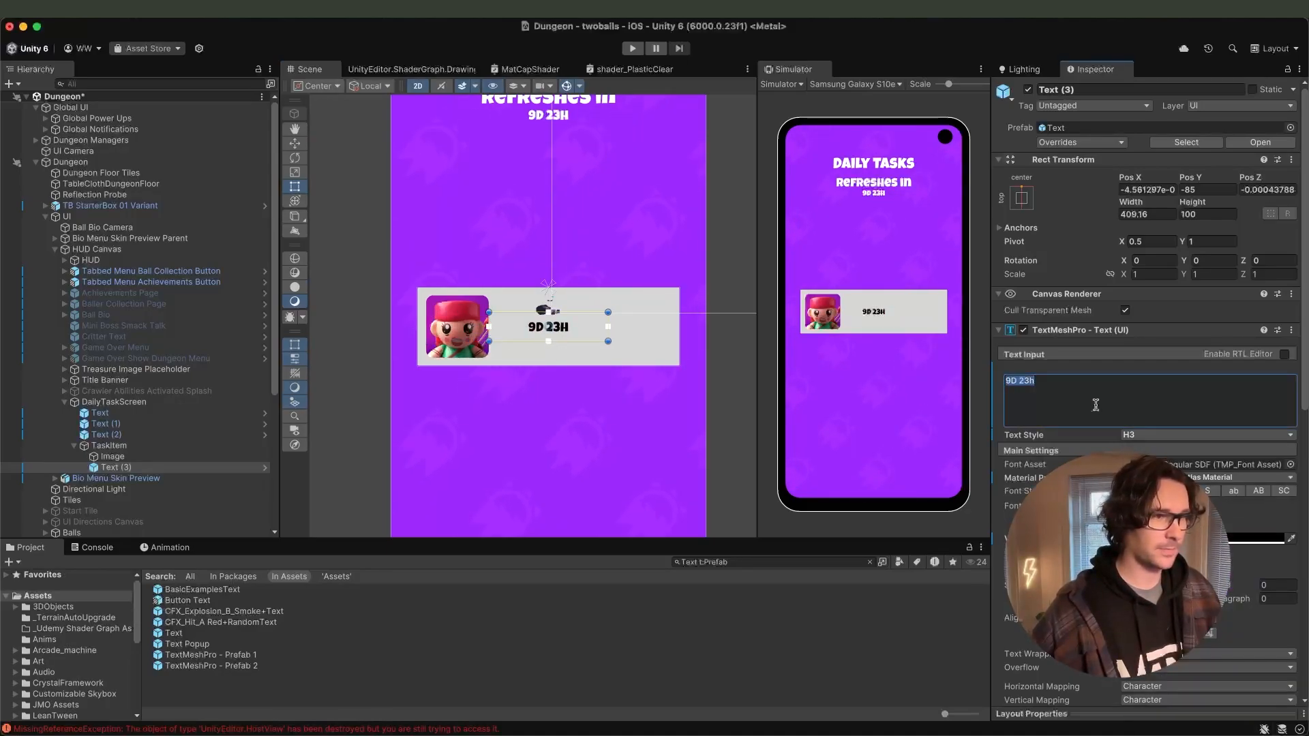
{"action": "type", "text": "Daily"}
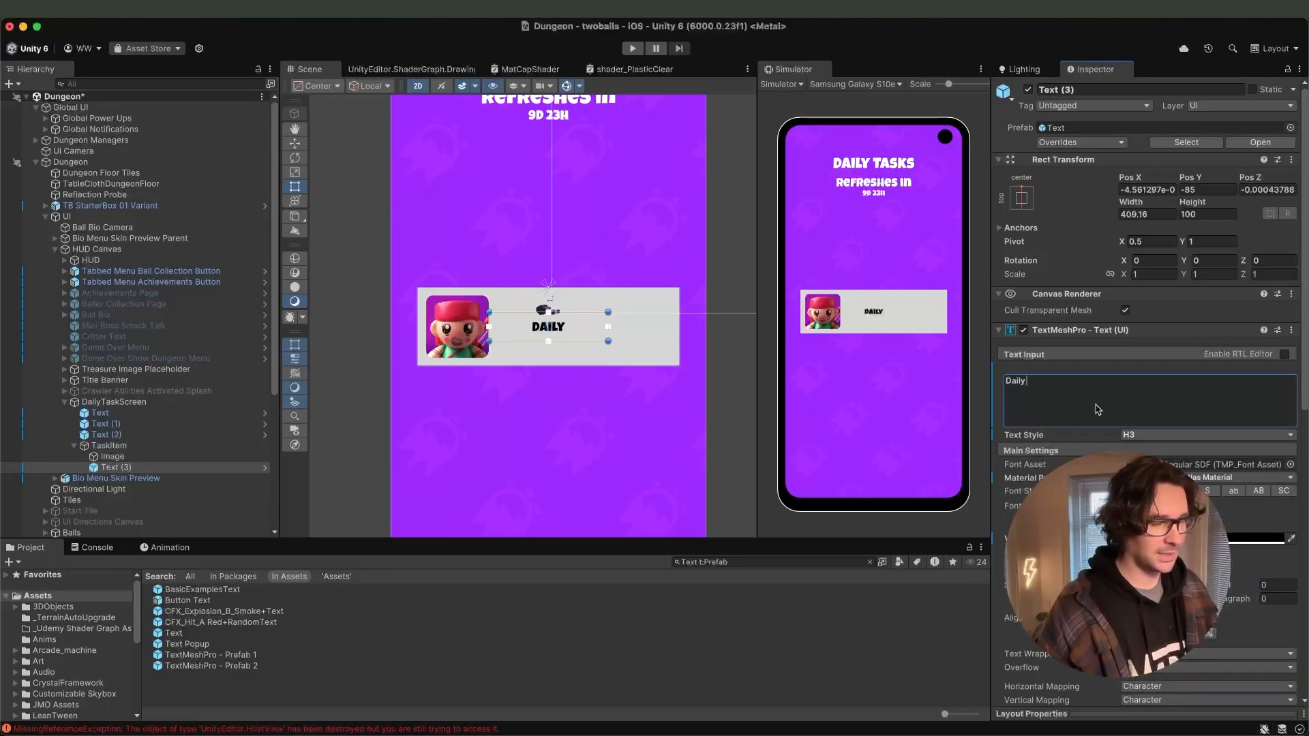
{"action": "type", "text": " Task Desc"}
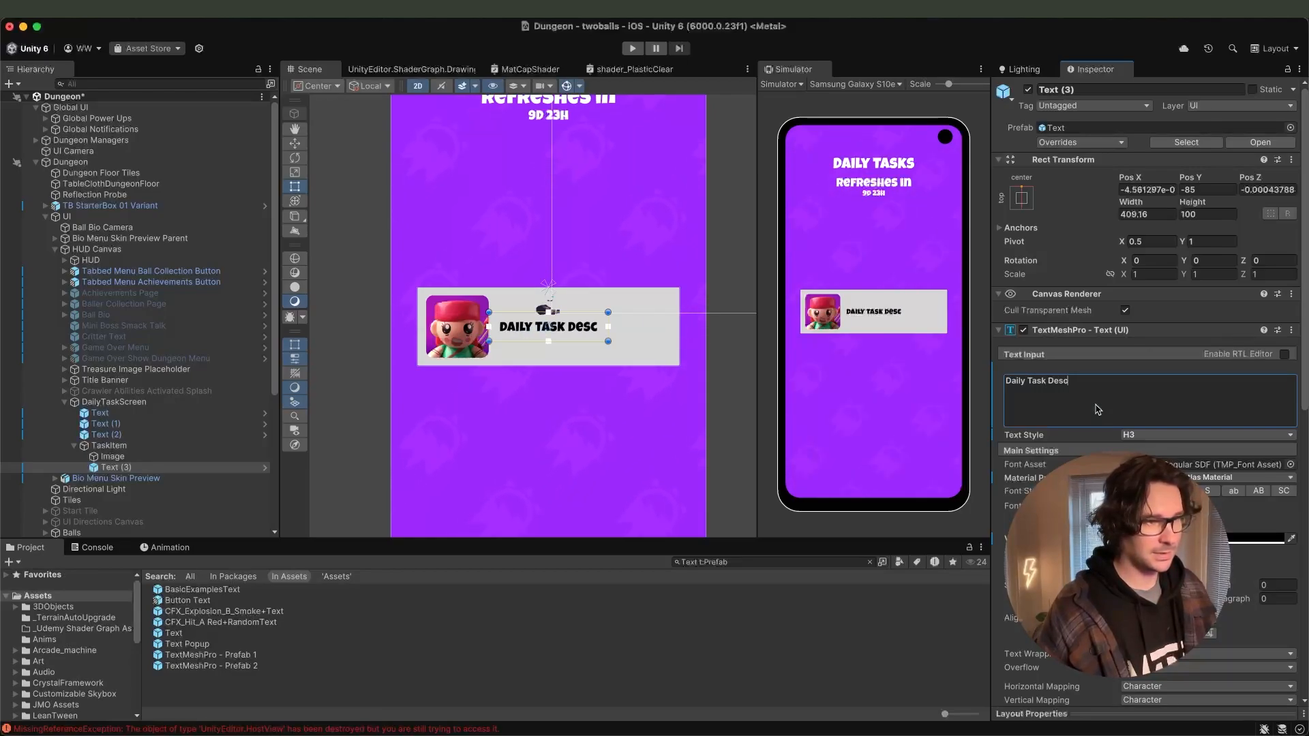
{"action": "type", "text": "ription"}
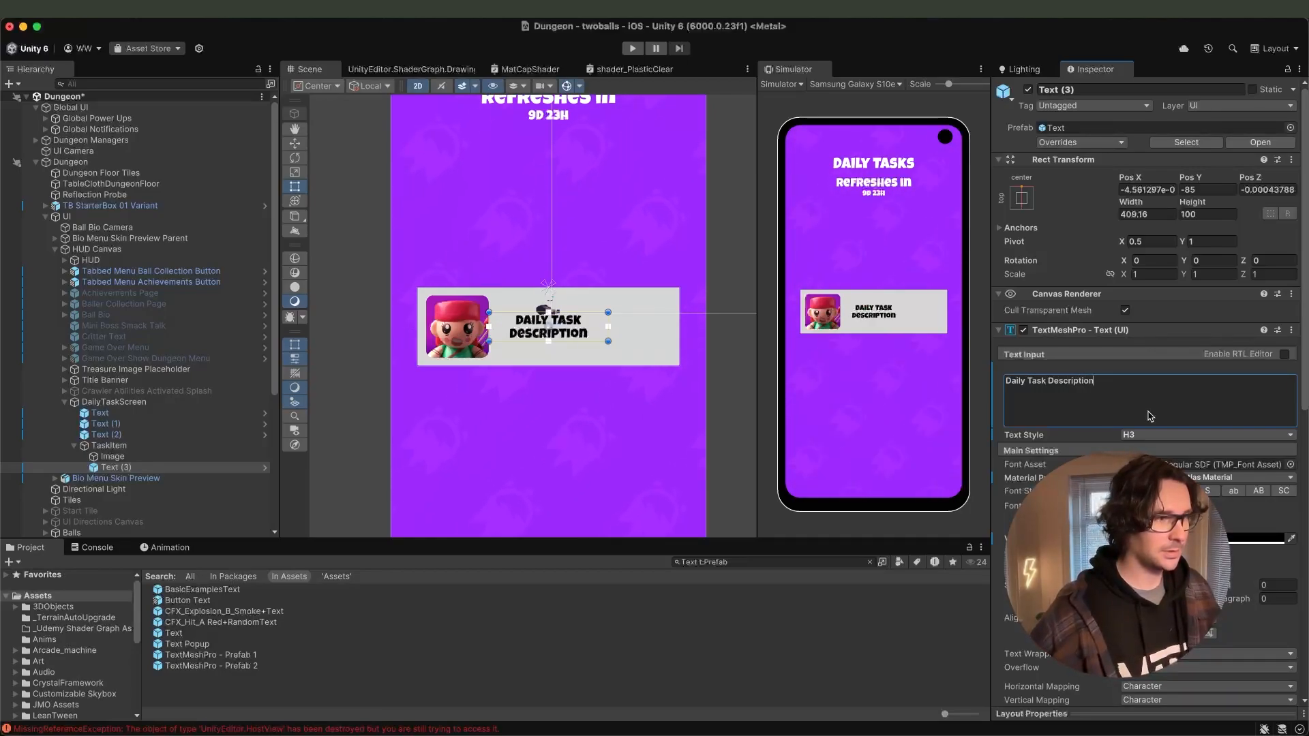
{"action": "left_click", "coordinate": [147, 468]}
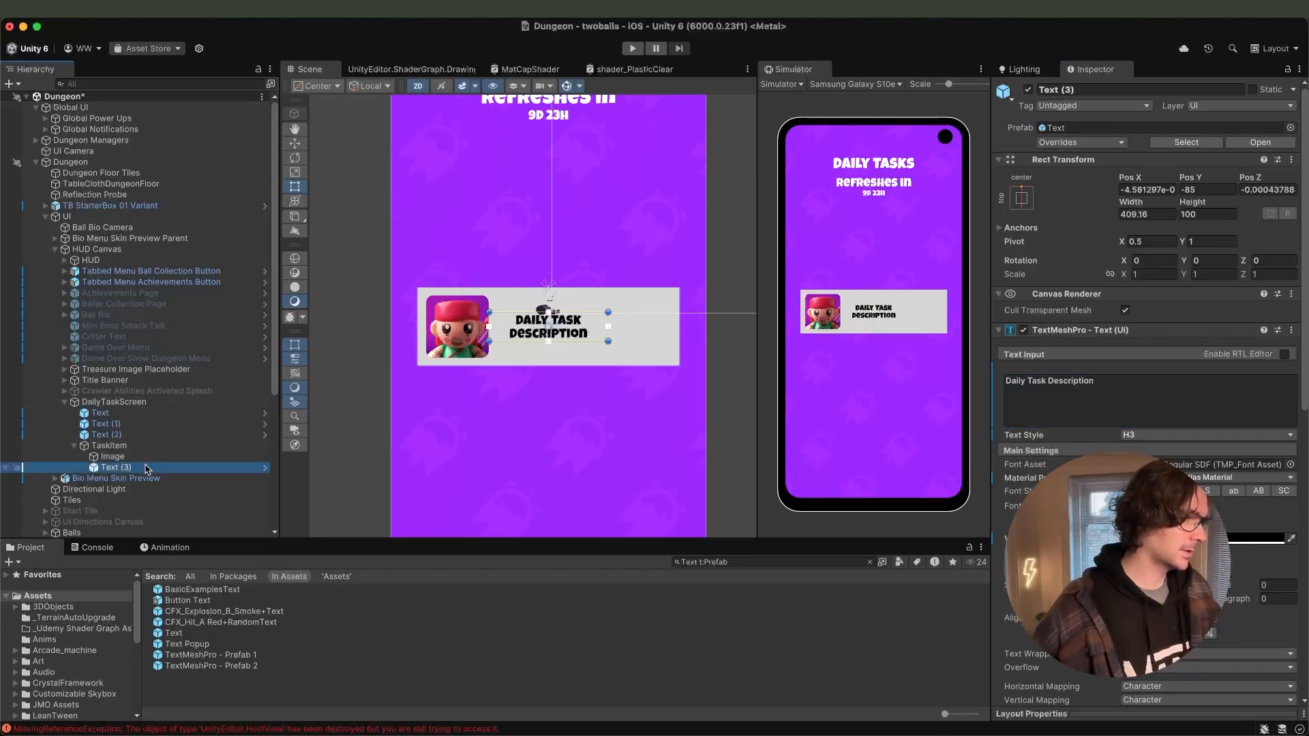
{"action": "left_click_drag", "start_coordinate": [520, 334], "coordinate": [520, 318]}
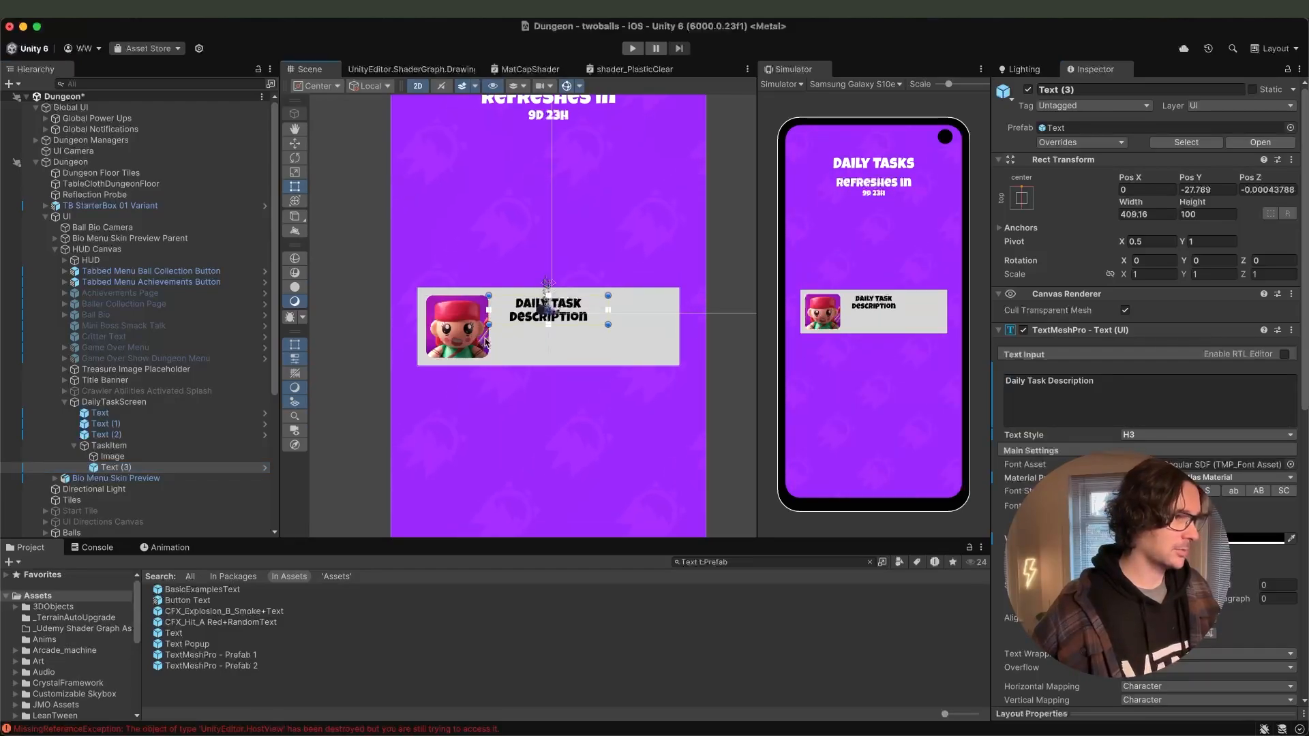
Add a UI Slider as a child of TaskItem and enlarge it to about 306 by 92 below the description text.
{"action": "left_click", "coordinate": [109, 446]}
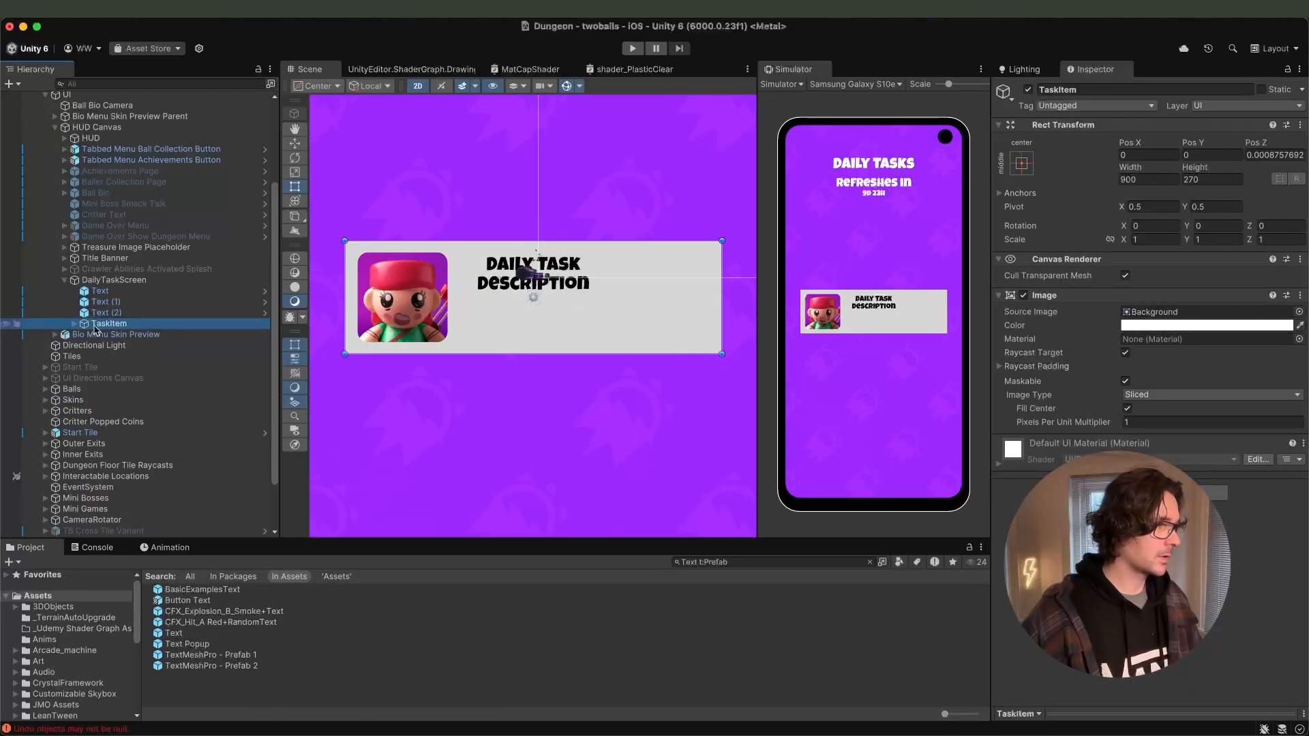
{"action": "right_click", "coordinate": [100, 327]}
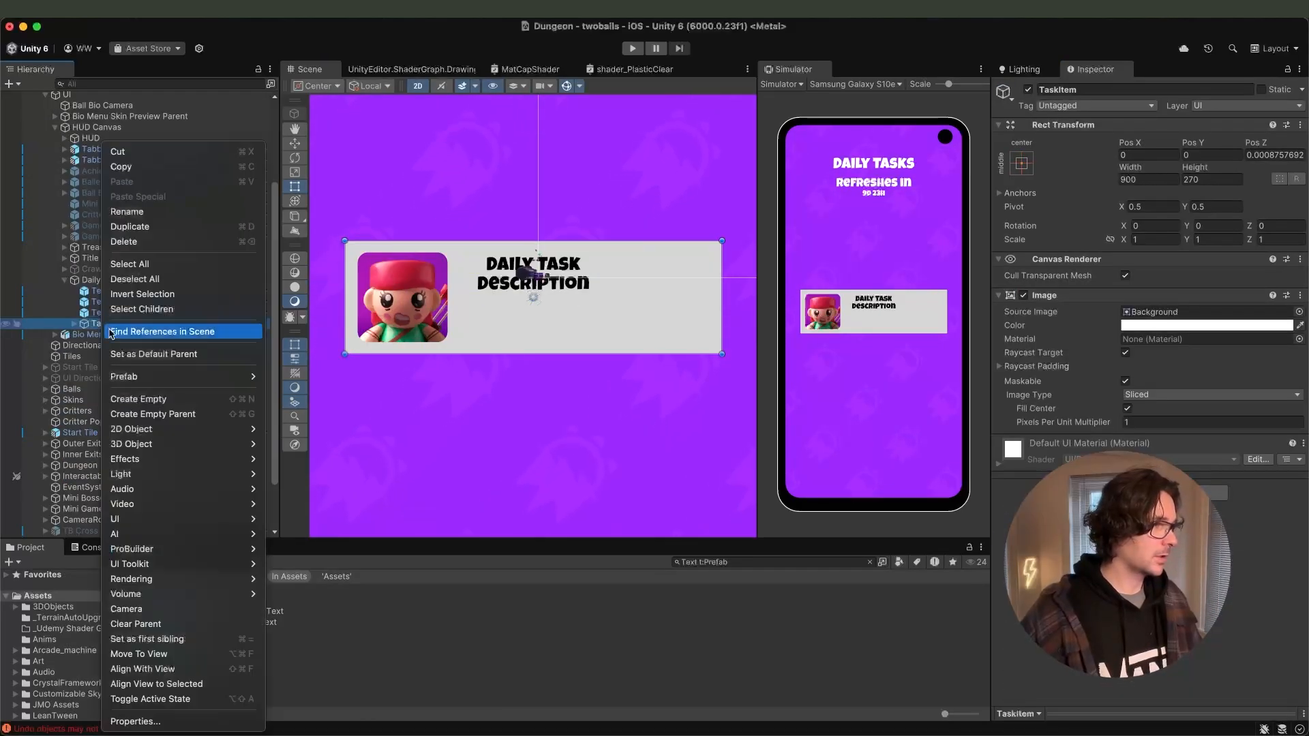
{"action": "left_click", "coordinate": [69, 329]}
{"action": "left_click", "coordinate": [75, 325]}
{"action": "right_click", "coordinate": [128, 326]}
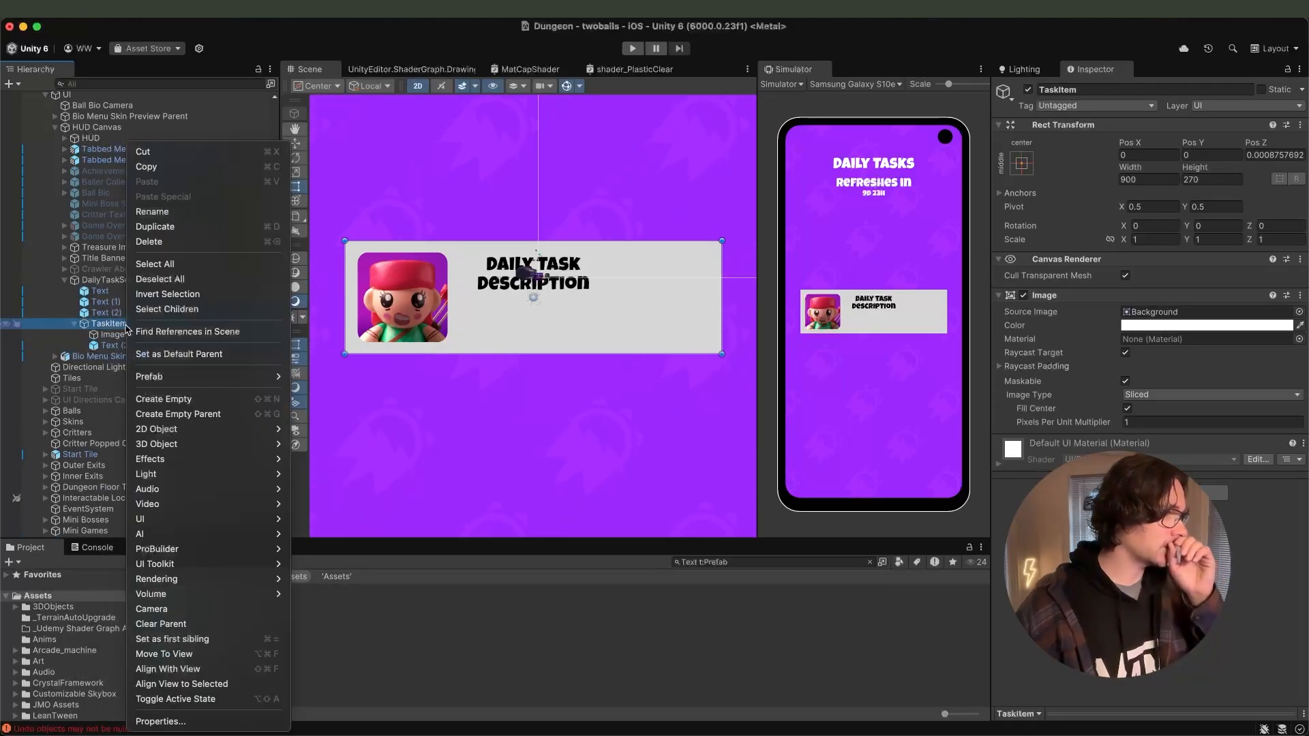
{"action": "mouse_move", "coordinate": [205, 525]}
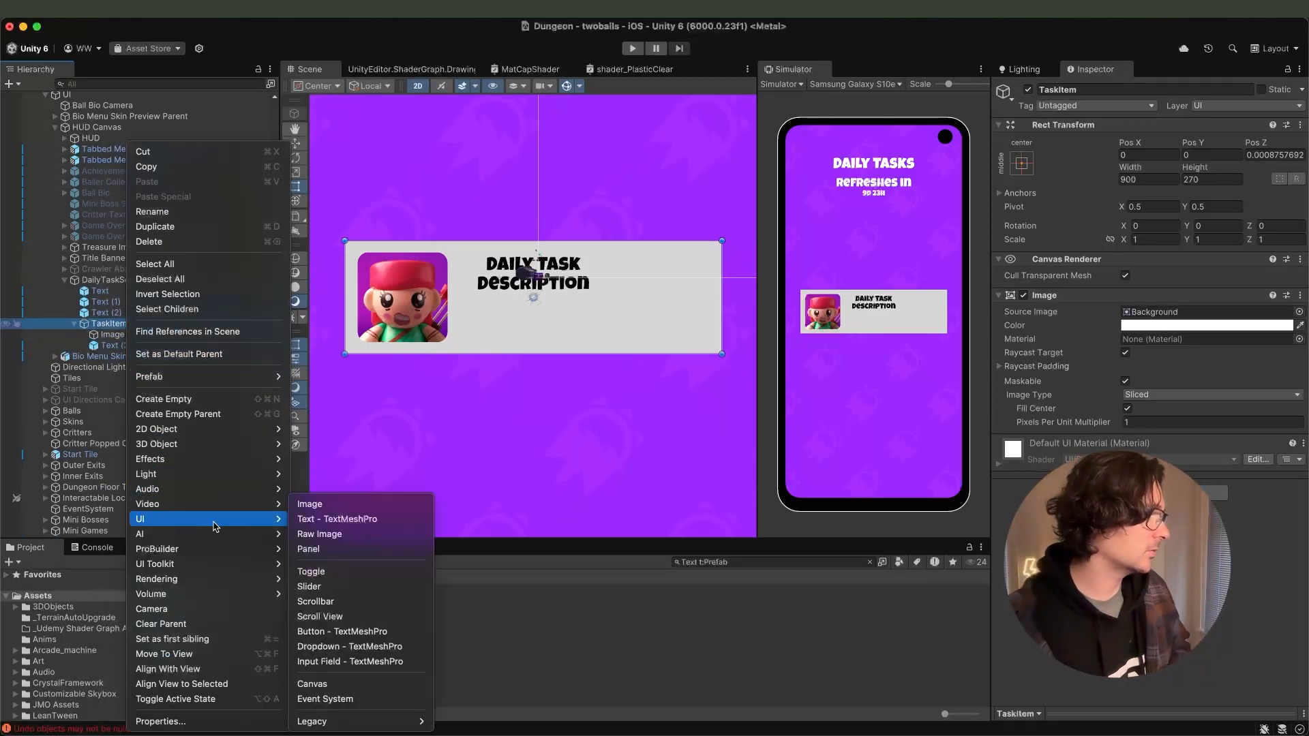
{"action": "left_click", "coordinate": [349, 588]}
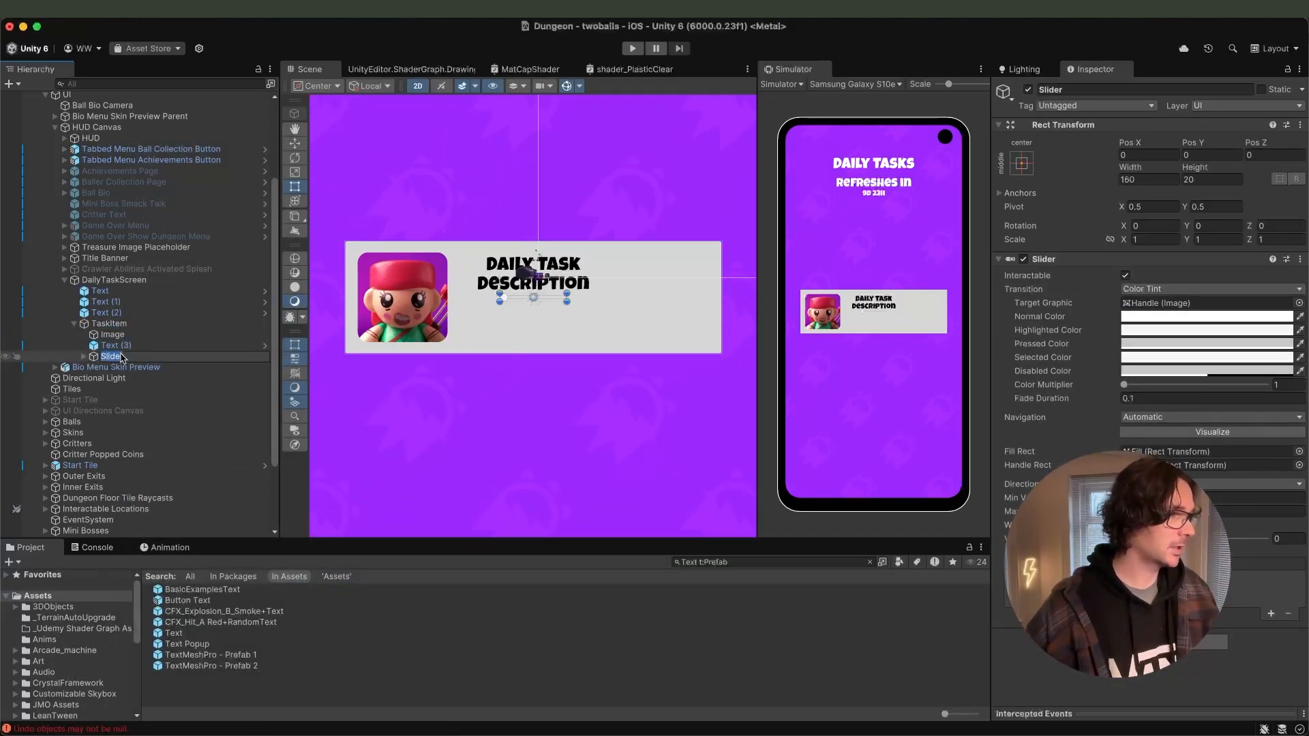
{"action": "left_click", "coordinate": [133, 357]}
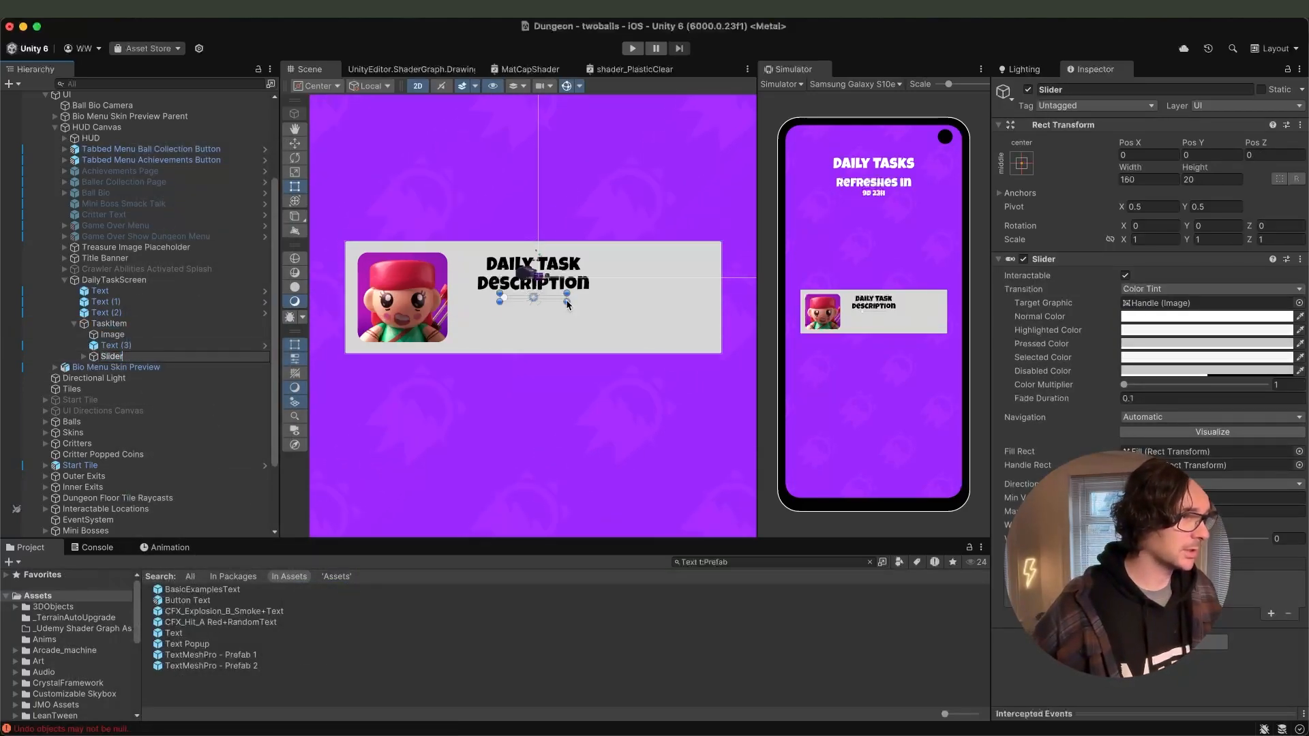
{"action": "left_click_drag", "start_coordinate": [568, 305], "coordinate": [581, 331]}
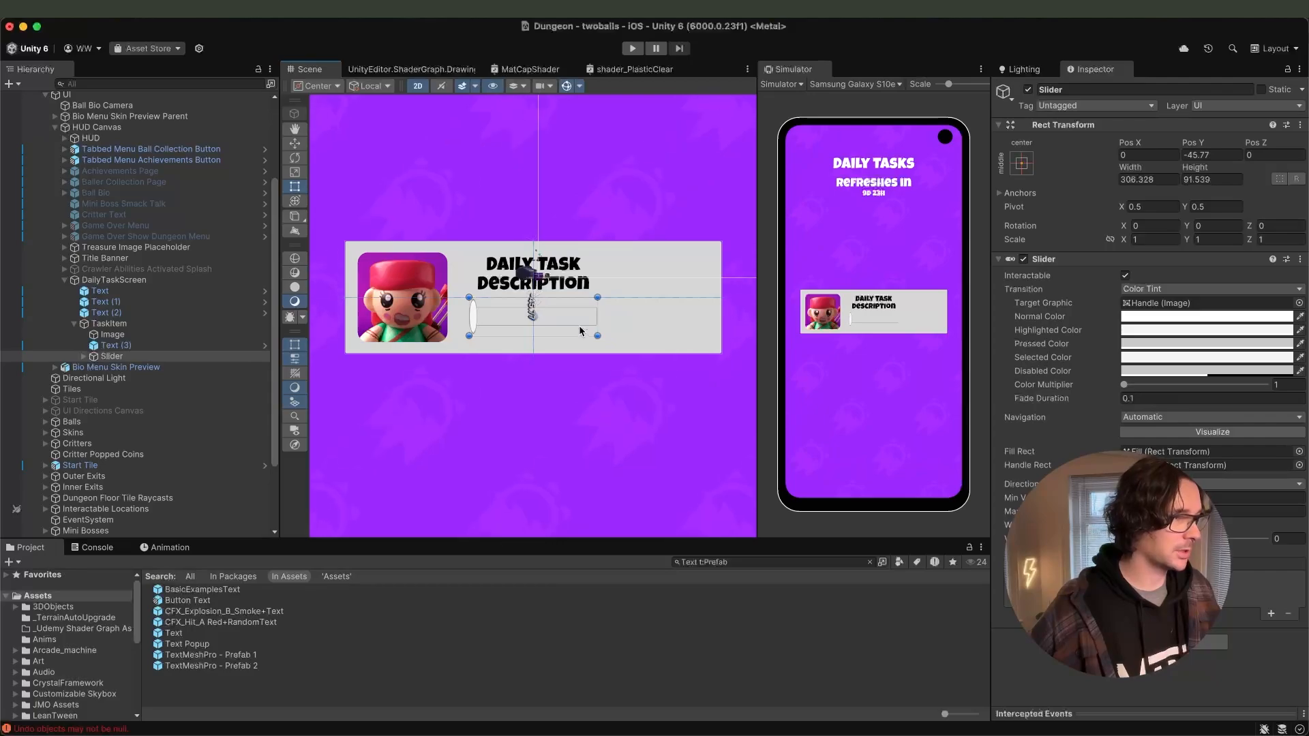
Delete the Handle Slide Area from the slider's children.
{"action": "left_click", "coordinate": [163, 358]}
{"action": "key", "text": "Right"}
{"action": "key", "text": "Down"}
{"action": "key", "text": "Down"}
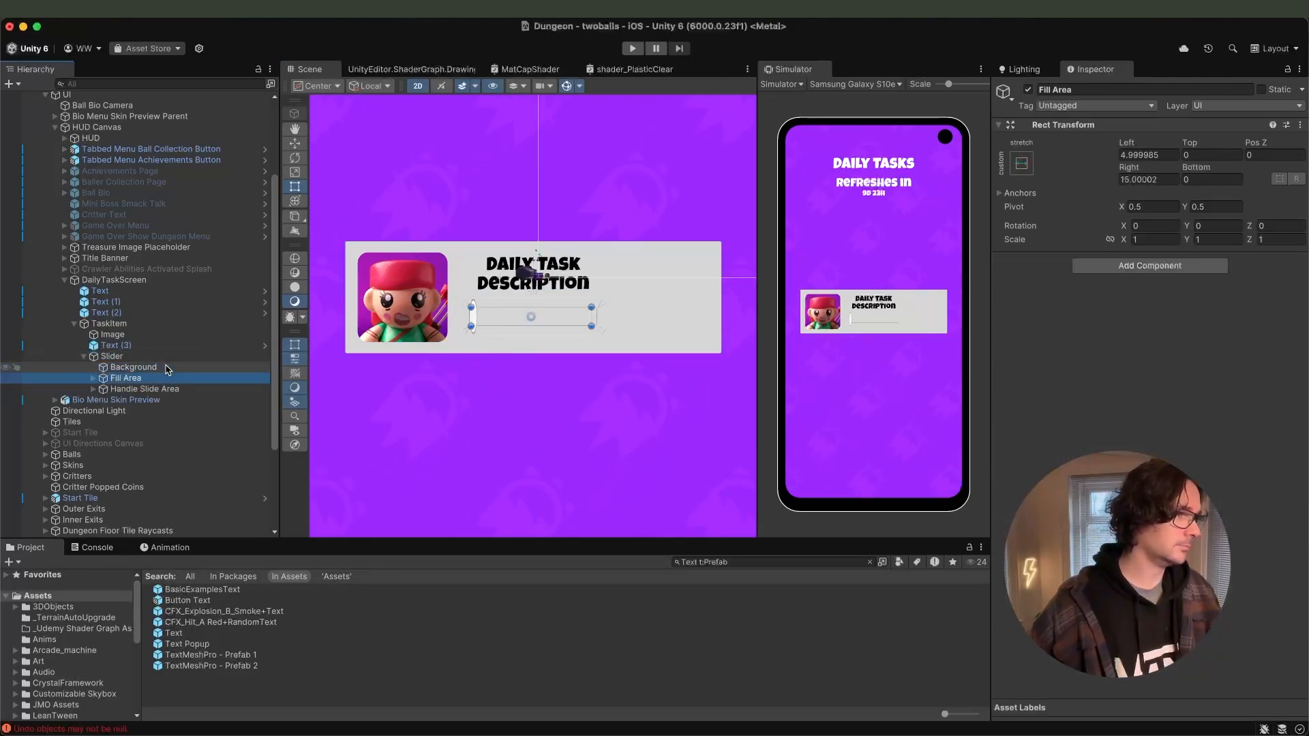
{"action": "key", "text": "Right"}
{"action": "key", "text": "Down"}
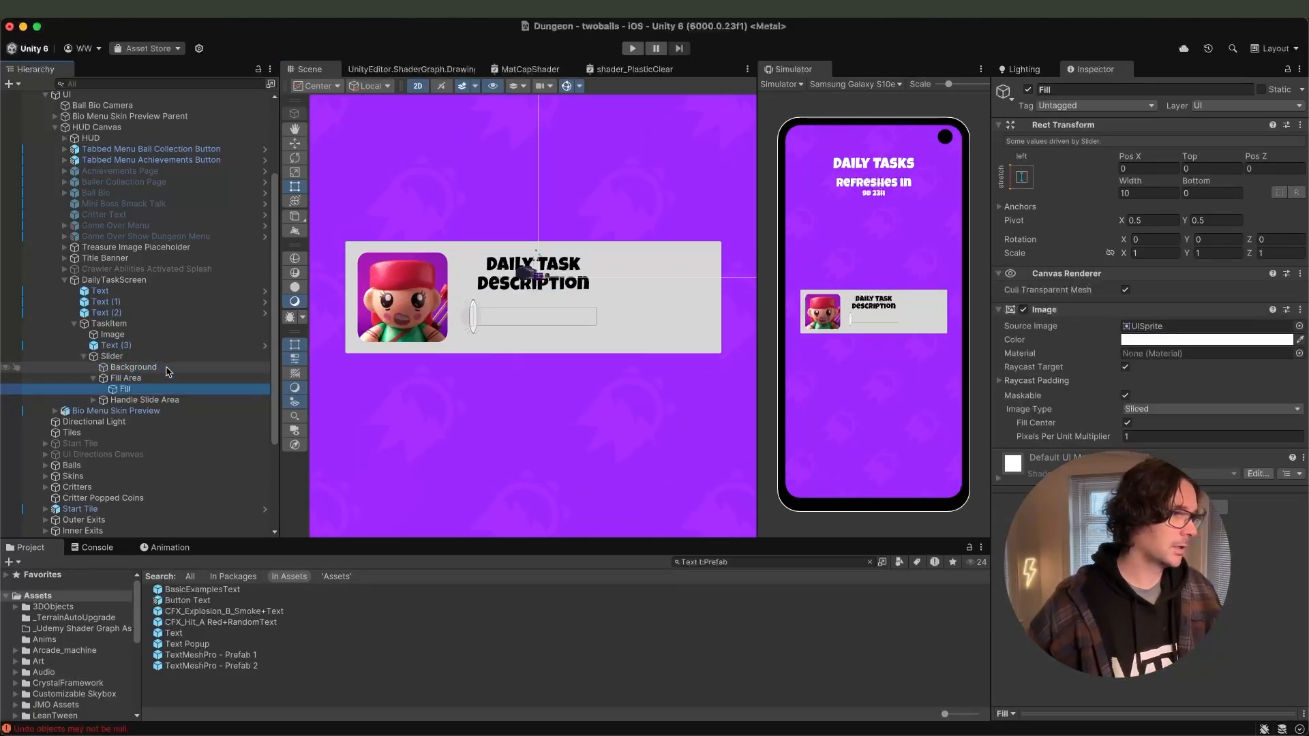
{"action": "key", "text": "Down"}
{"action": "key", "text": "super+BackSpace"}
Colour the slider's Fill image orange by pasting the copied hex code.
{"action": "left_click", "coordinate": [198, 389]}
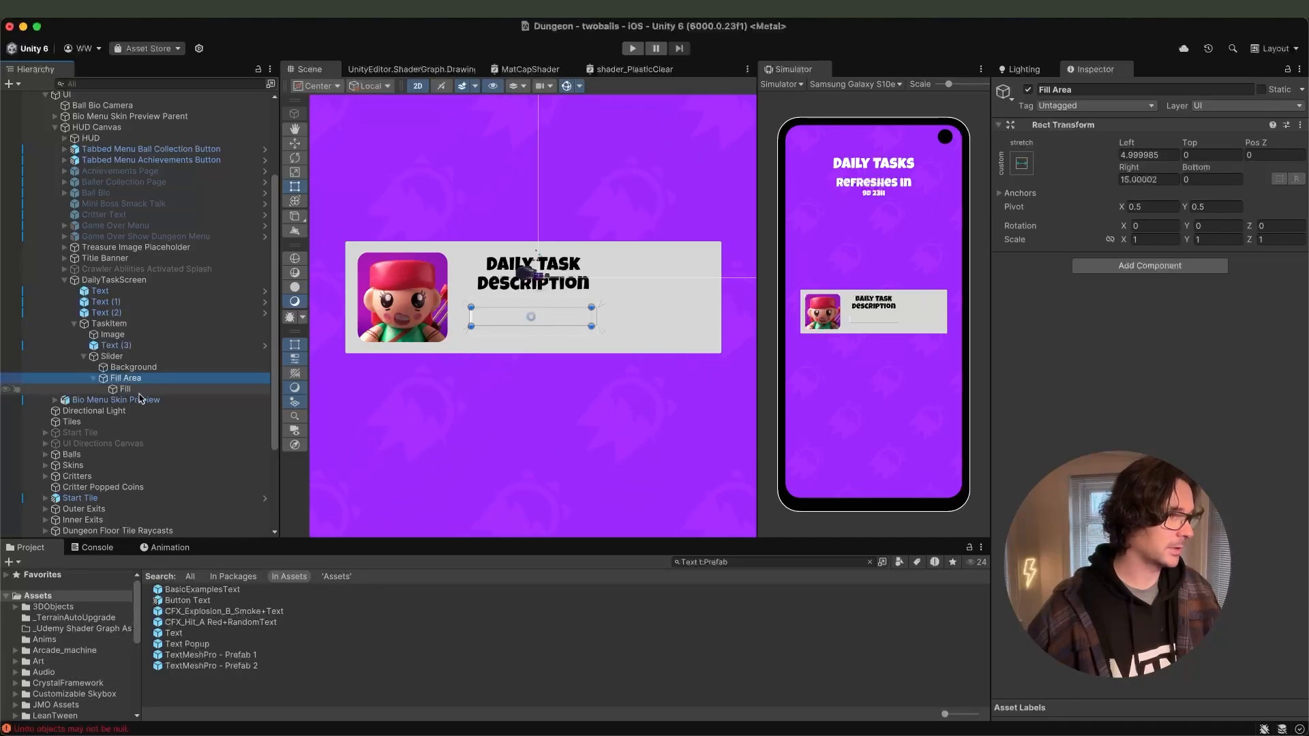
{"action": "left_click", "coordinate": [1148, 339]}
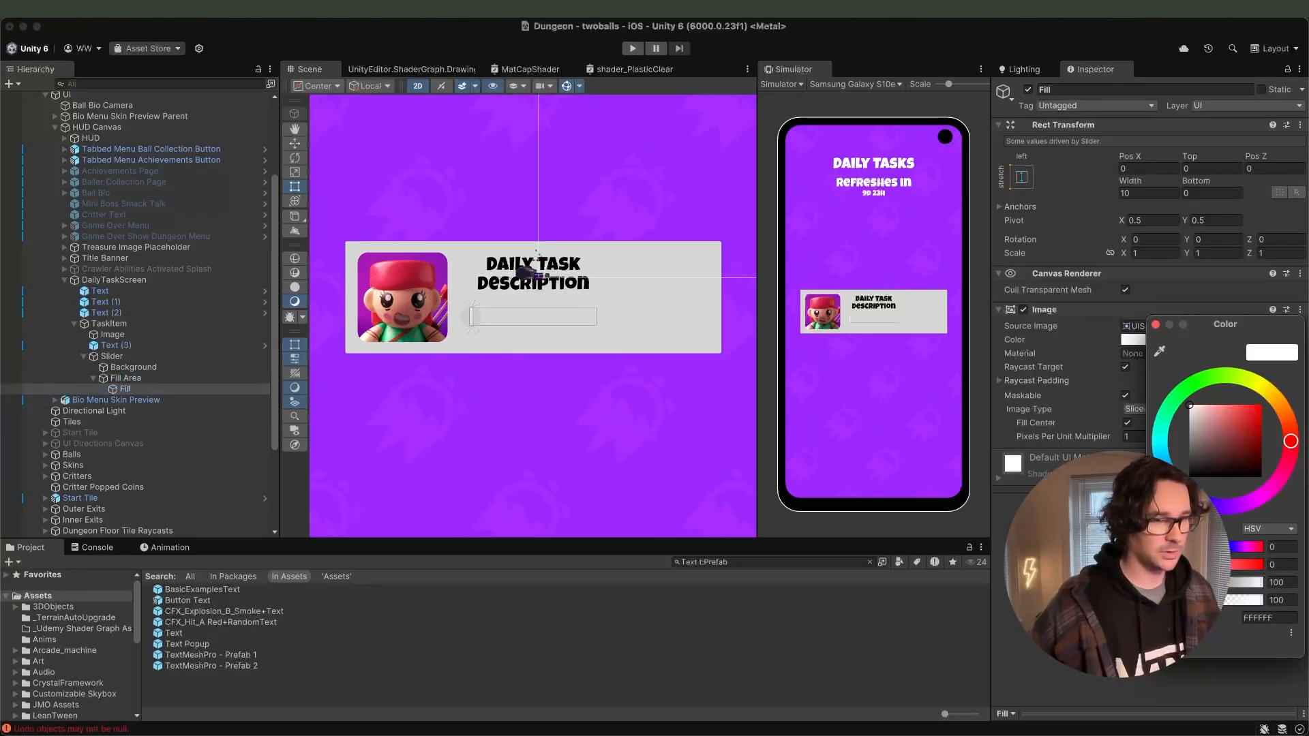
{"action": "left_click", "coordinate": [1267, 618]}
{"action": "key", "text": "super+v"}
{"action": "key", "text": "Return"}
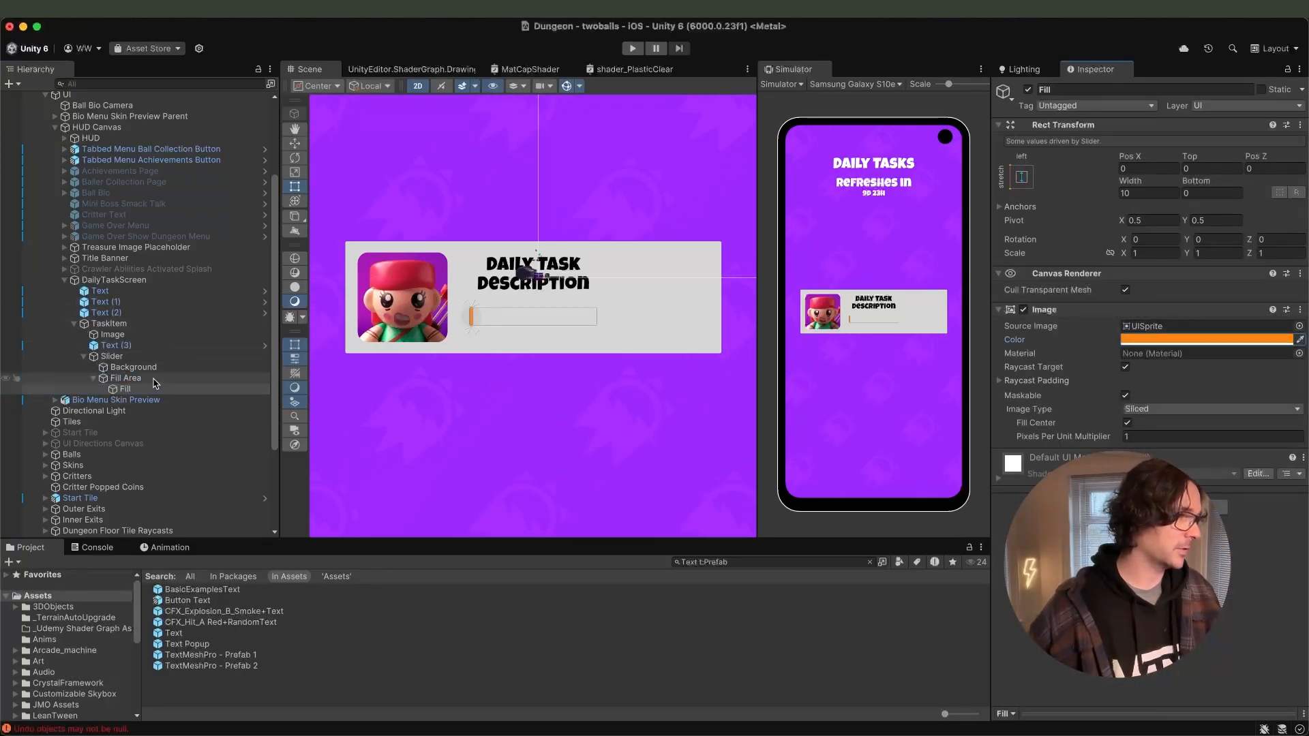
Set the slider's Fill width to 0.
{"action": "left_click", "coordinate": [153, 379]}
{"action": "left_click", "coordinate": [178, 386]}
{"action": "key", "text": "Up"}
{"action": "key", "text": "Down"}
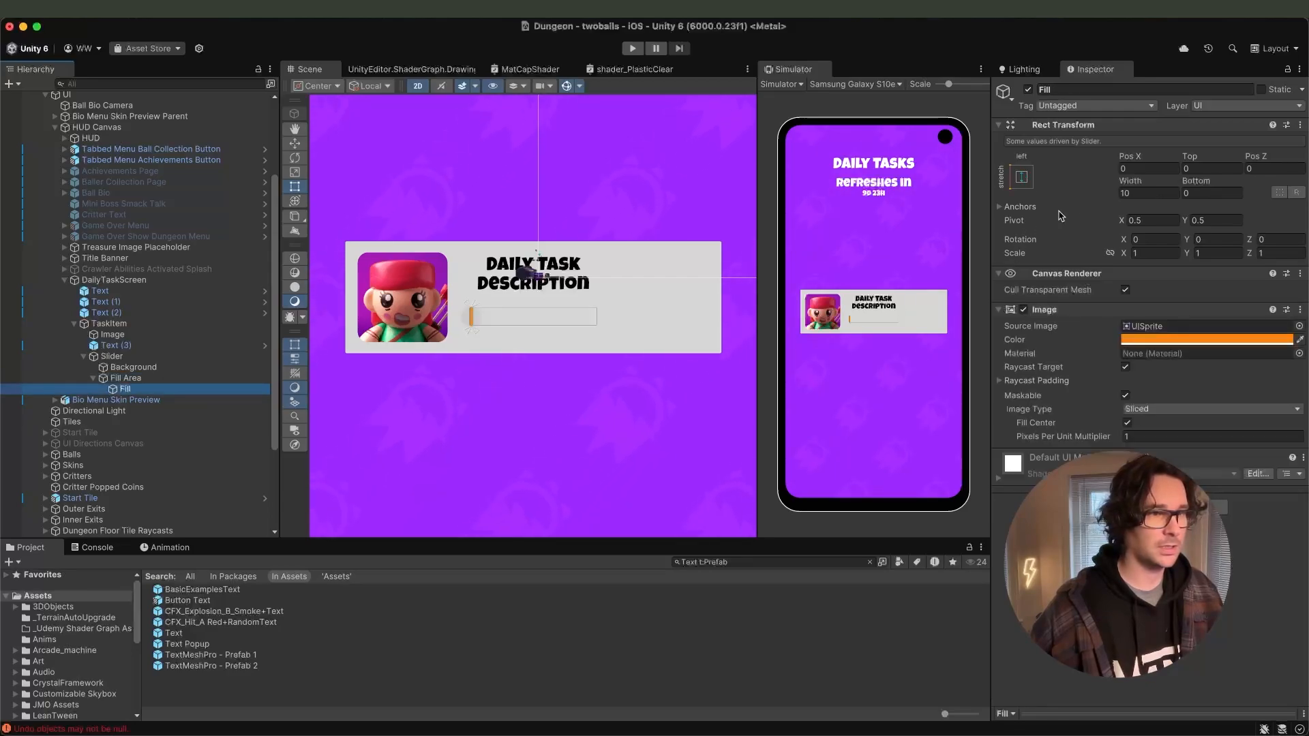
{"action": "left_click", "coordinate": [1149, 193]}
{"action": "type", "text": "0"}
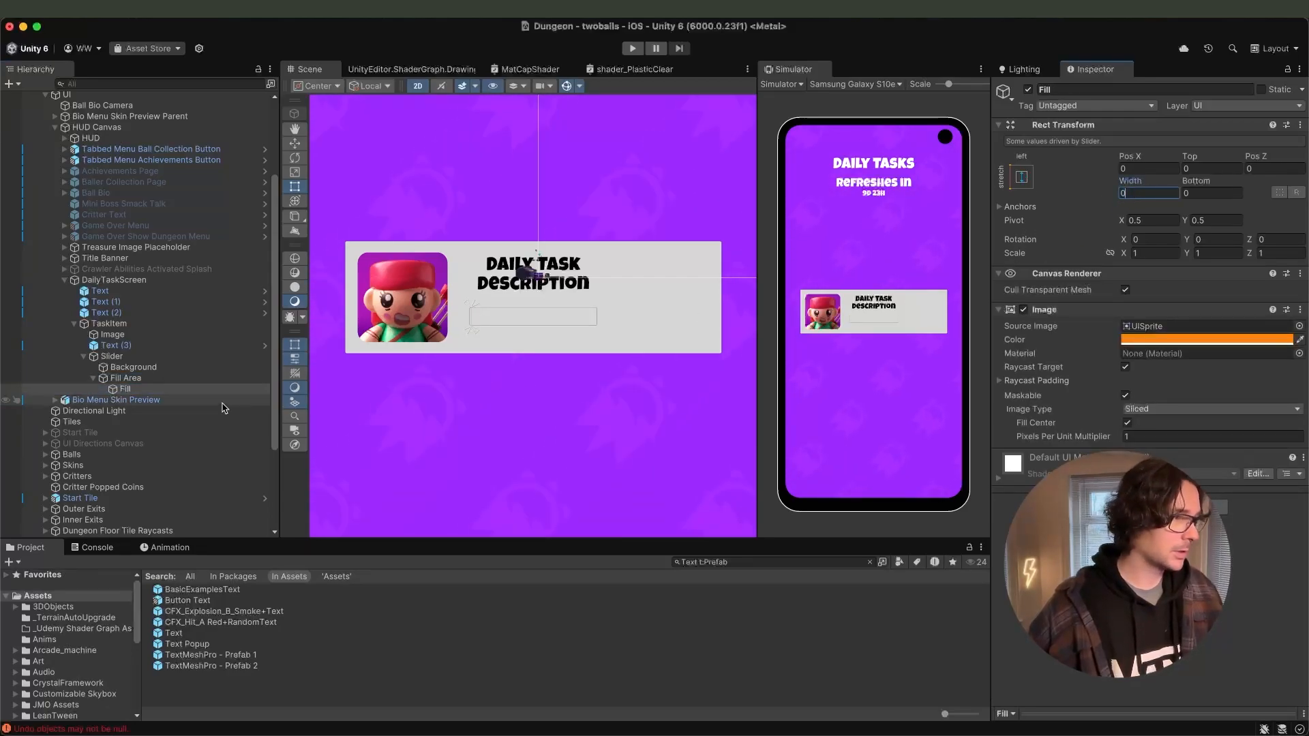
Set the slider's Fill Area left and right offsets to 0.
{"action": "left_click", "coordinate": [129, 378]}
{"action": "left_click", "coordinate": [1156, 154]}
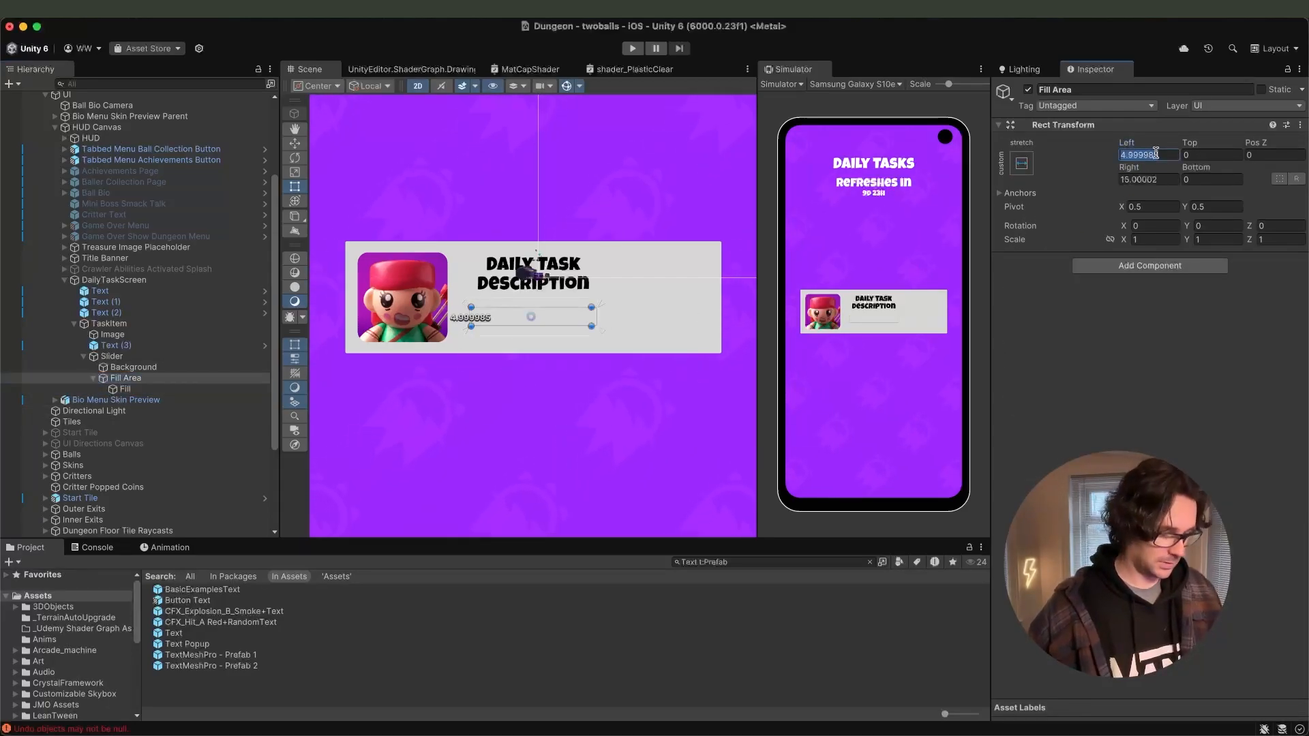
{"action": "type", "text": "0"}
{"action": "left_click", "coordinate": [1171, 178]}
{"action": "type", "text": "0"}
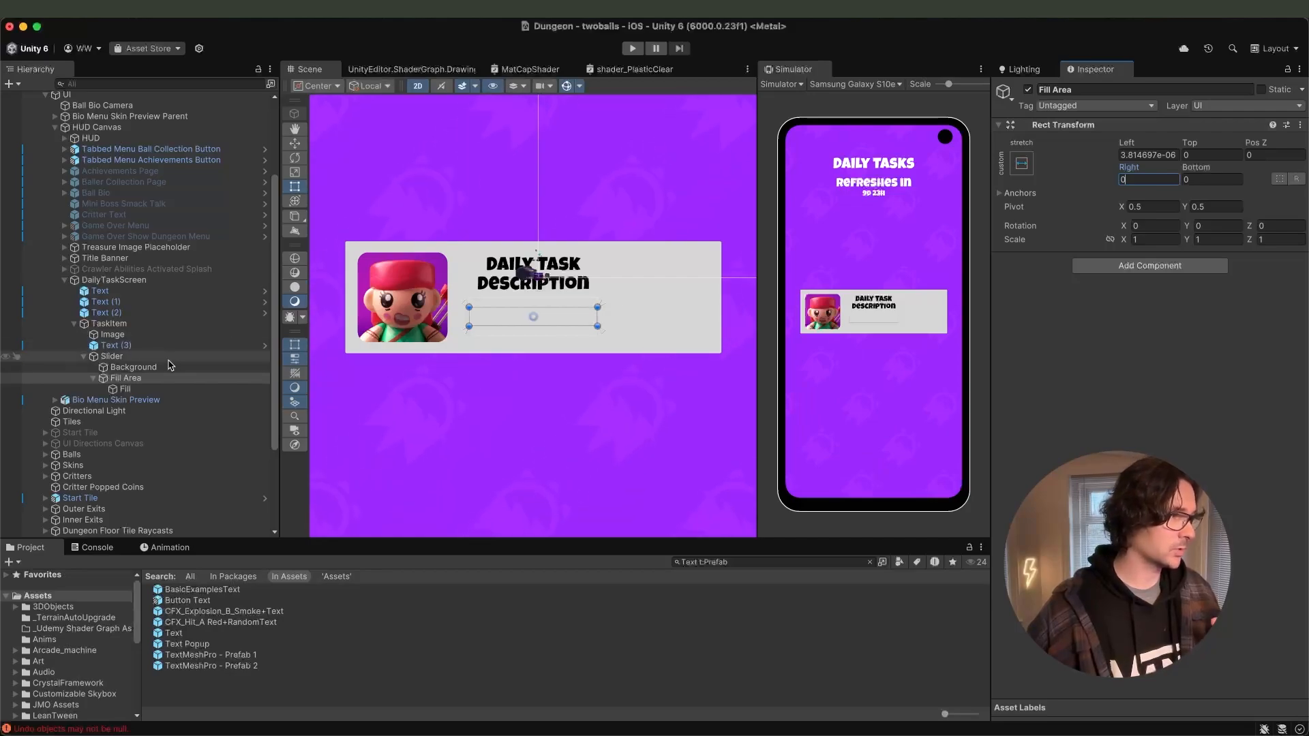
Colour the slider's Background image dark grey.
{"action": "left_click", "coordinate": [134, 368]}
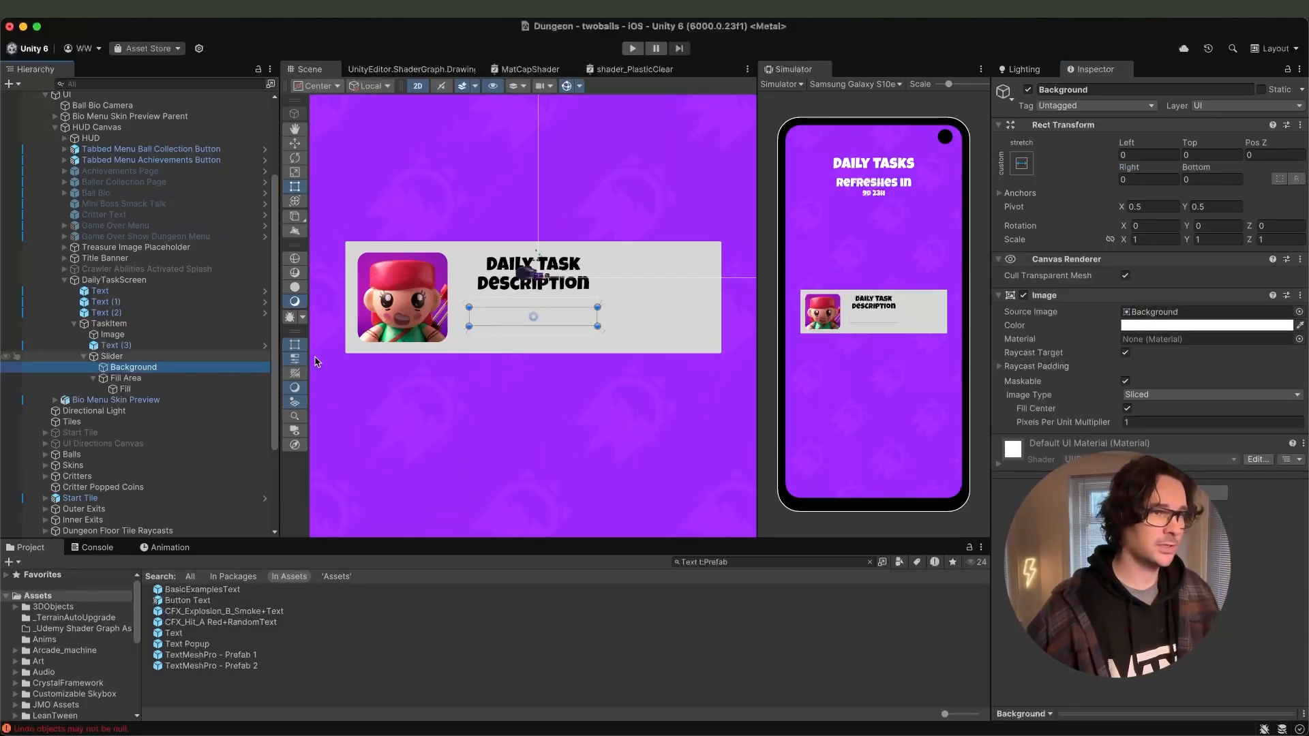
{"action": "left_click", "coordinate": [1144, 326]}
{"action": "left_click_drag", "start_coordinate": [1209, 444], "coordinate": [1156, 442]}
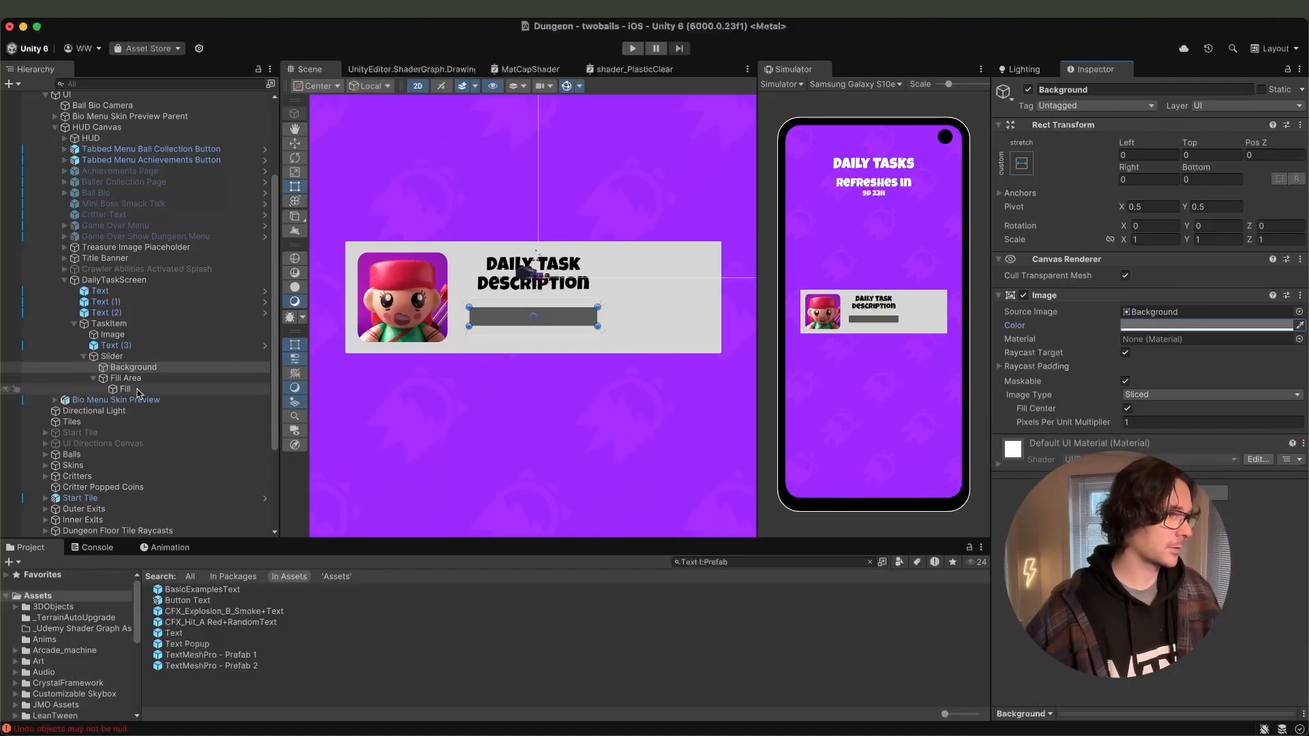
Set the slider's Value to about 0.73 so its fill covers most of the bar.
{"action": "left_click", "coordinate": [176, 388]}
{"action": "key", "text": "Up"}
{"action": "key", "text": "Up"}
{"action": "key", "text": "Up"}
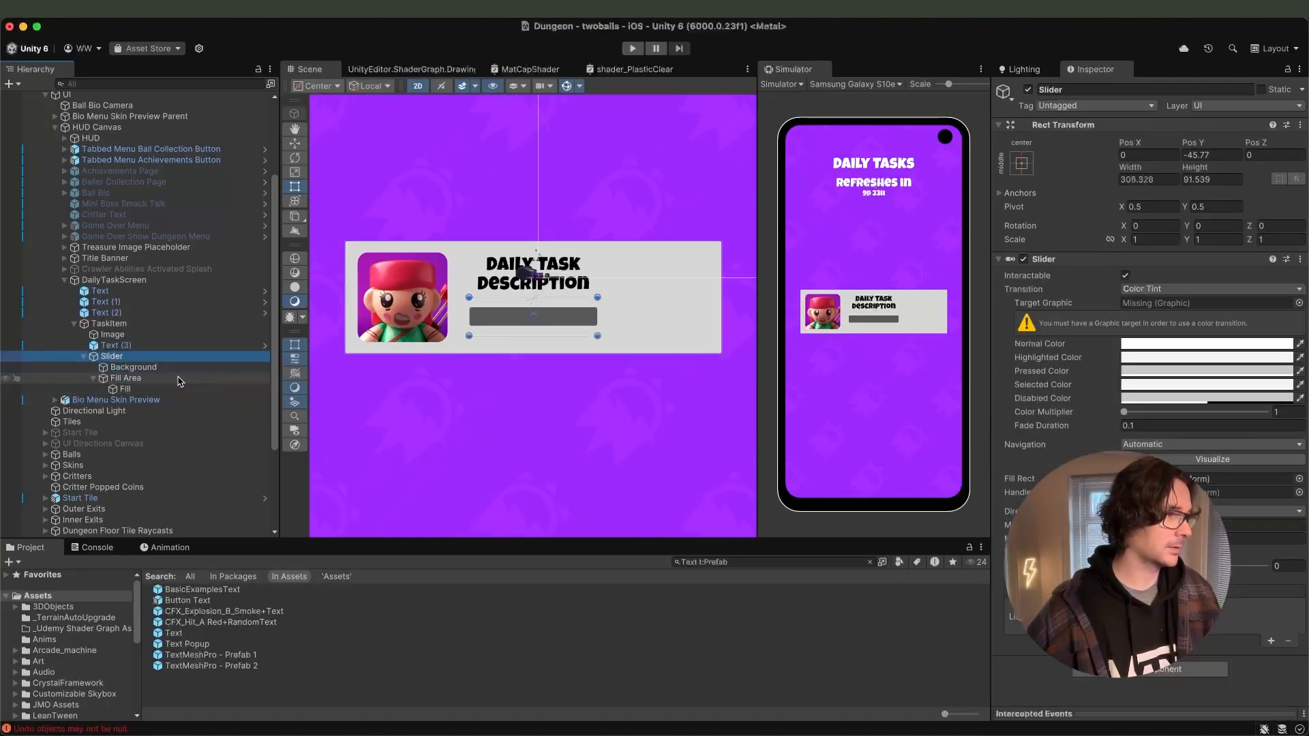
{"action": "left_click_drag", "start_coordinate": [1125, 566], "coordinate": [1232, 571]}
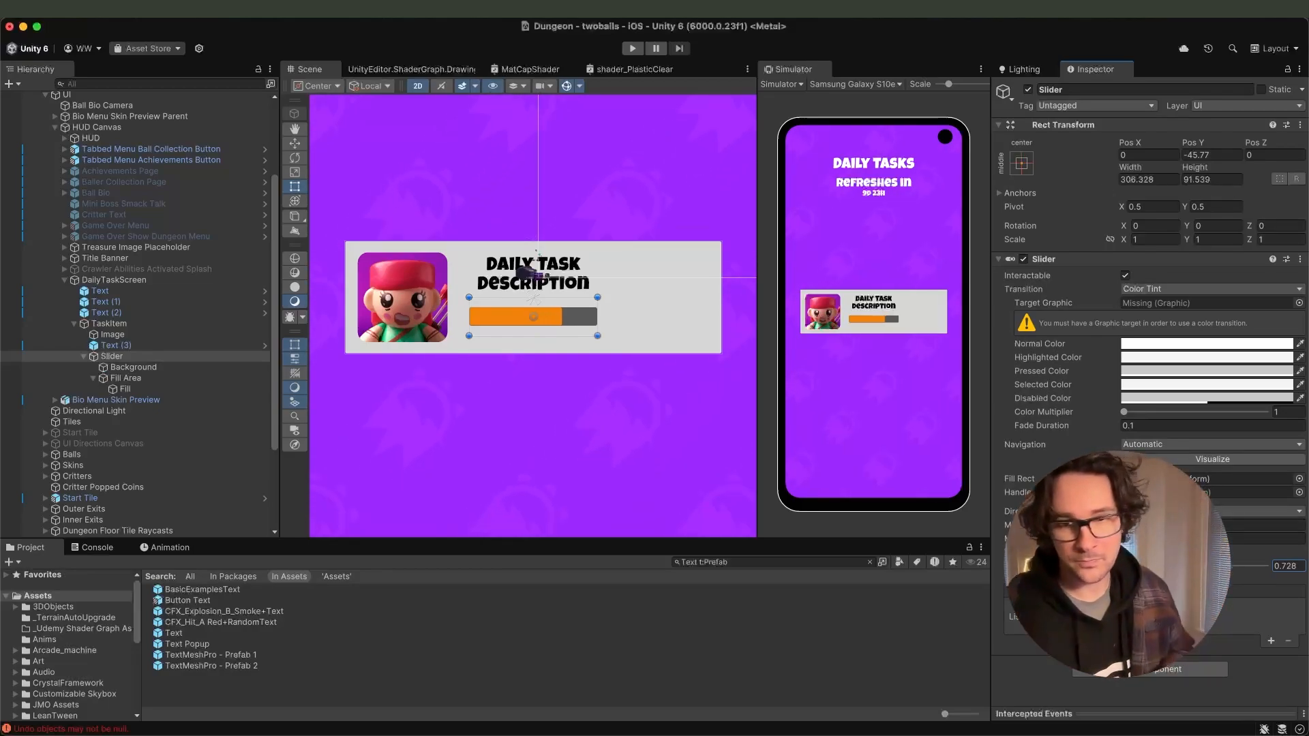
{"action": "key", "text": "super+Tab"}
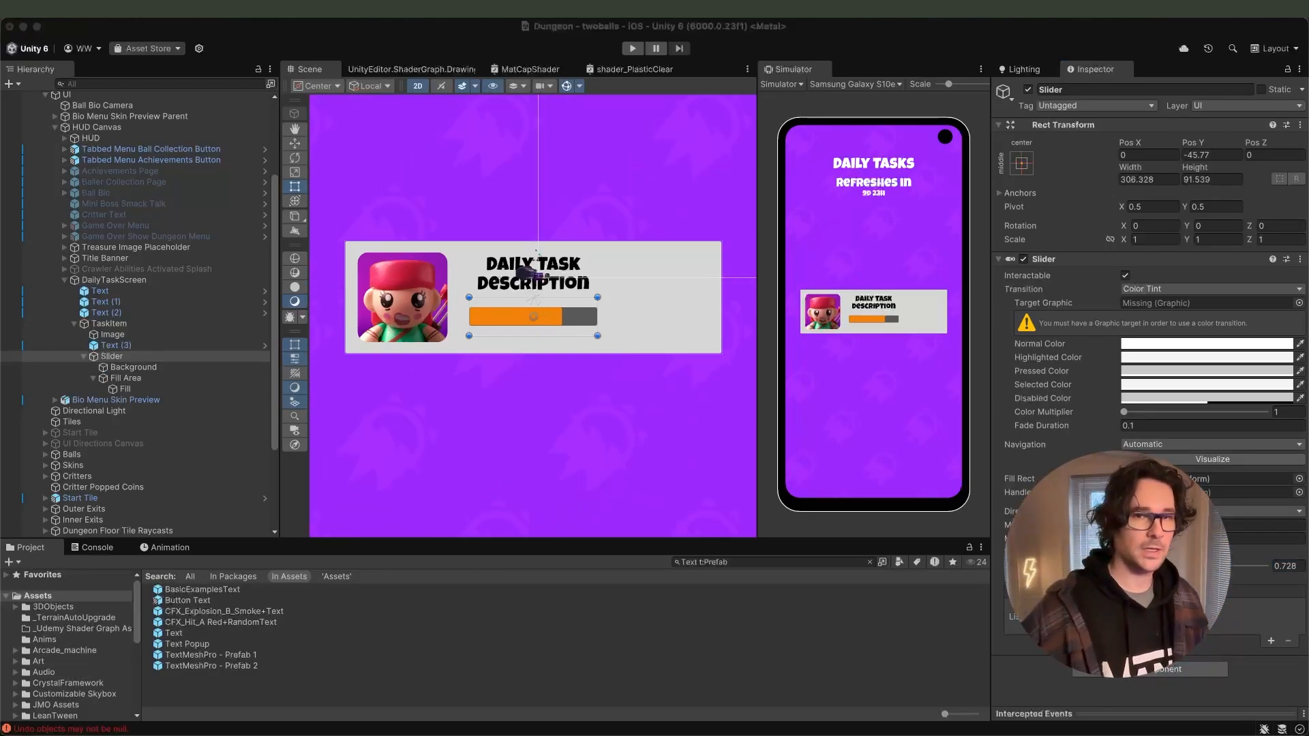
Change the slider Background's source image to the sprite_ui_button_base_1 sprite.
{"action": "left_click", "coordinate": [128, 365]}
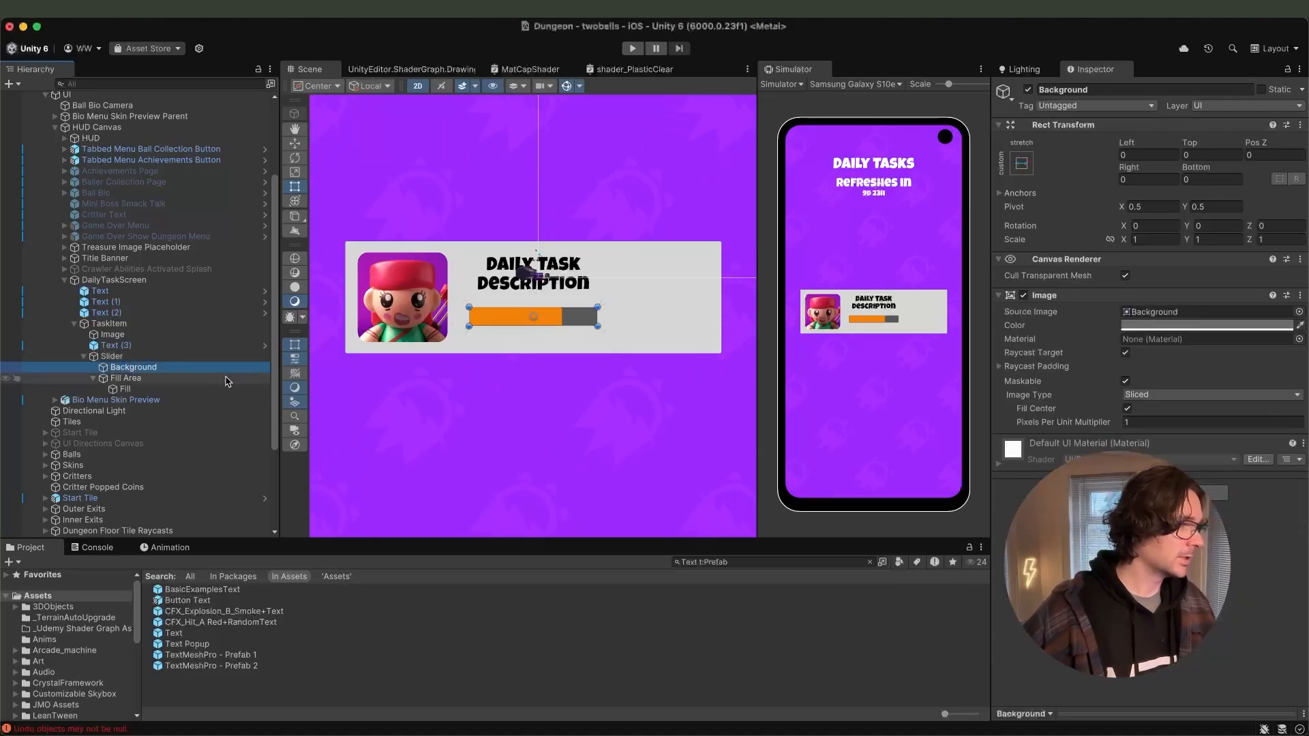
{"action": "key", "text": "Escape"}
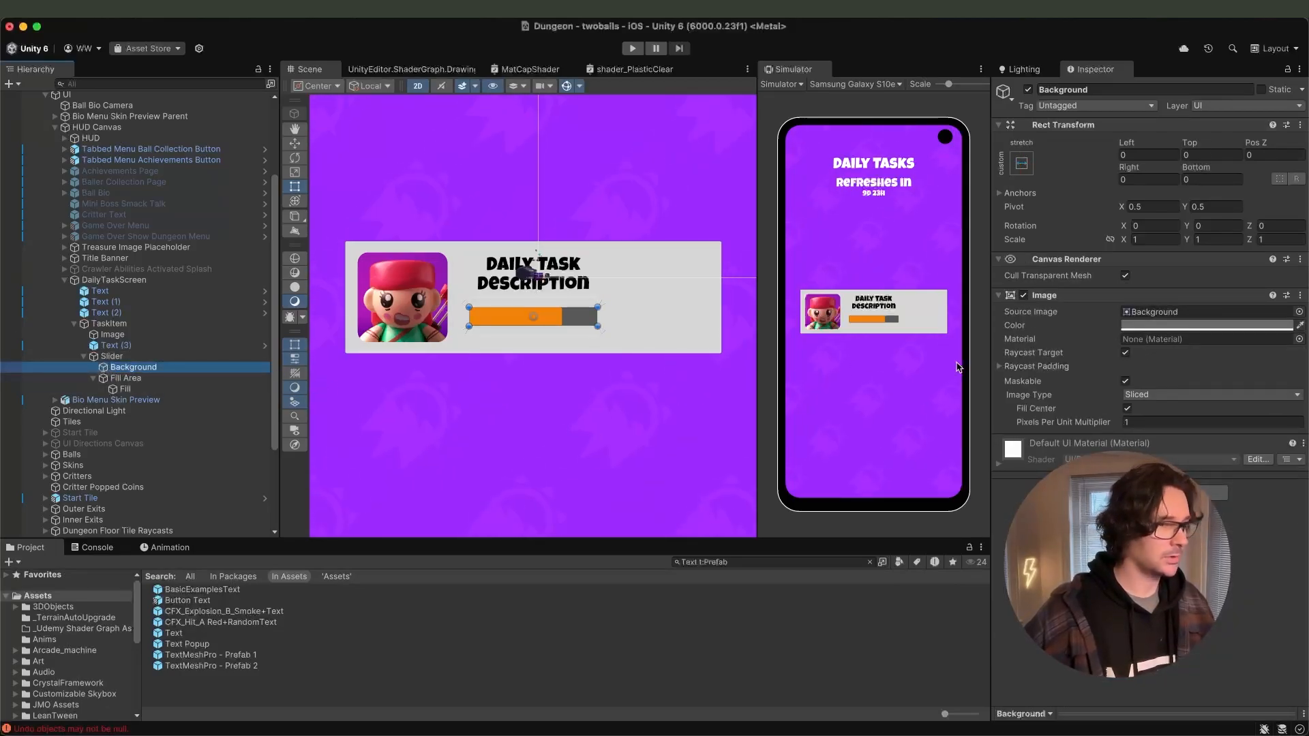
{"action": "left_click", "coordinate": [1299, 311]}
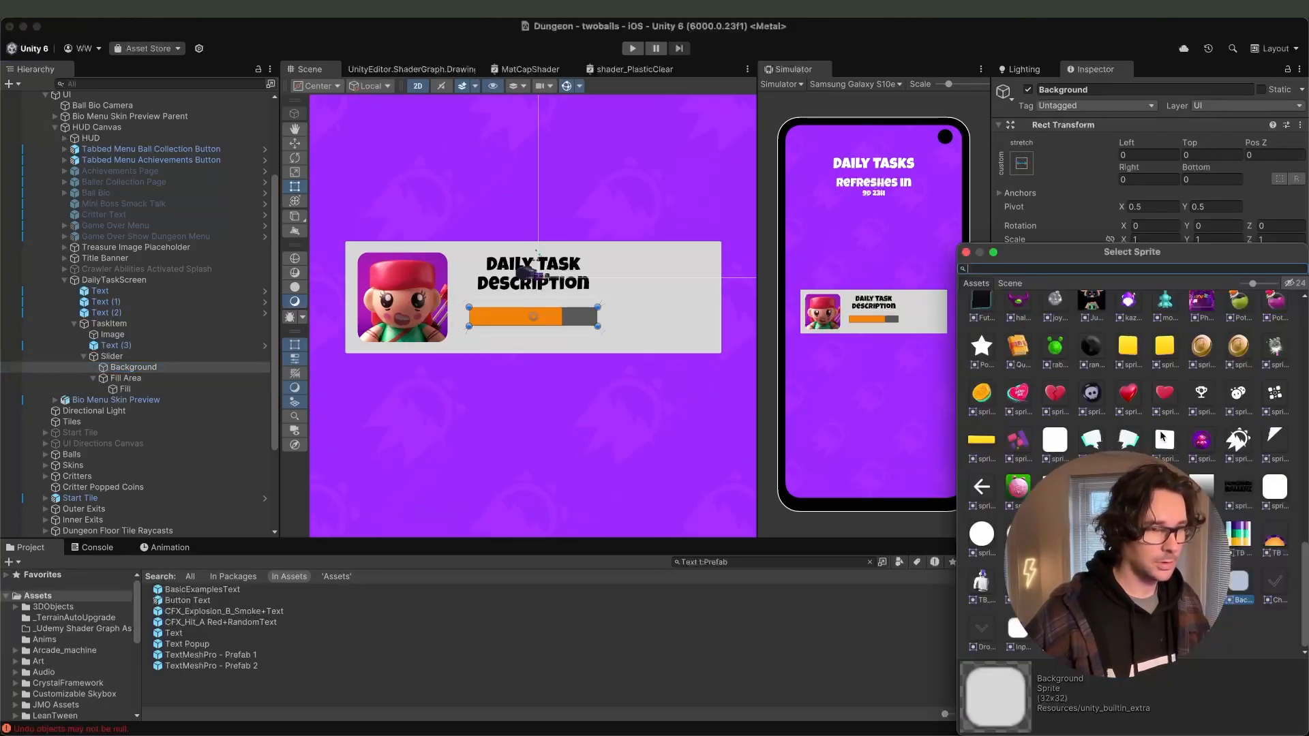
{"action": "left_click", "coordinate": [1092, 489]}
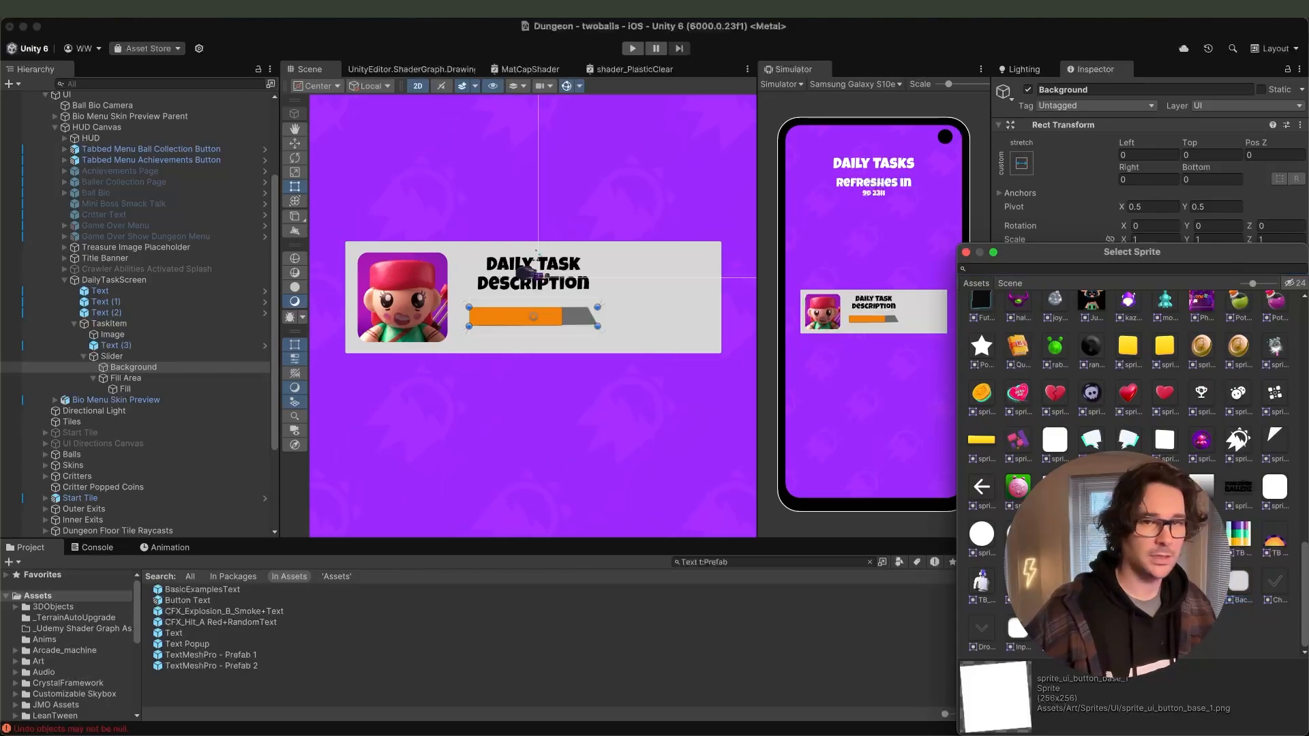
Change the slider Fill's source image to the sprite_ui_button_base_1 sprite.
{"action": "left_click", "coordinate": [125, 422]}
{"action": "left_click", "coordinate": [126, 380]}
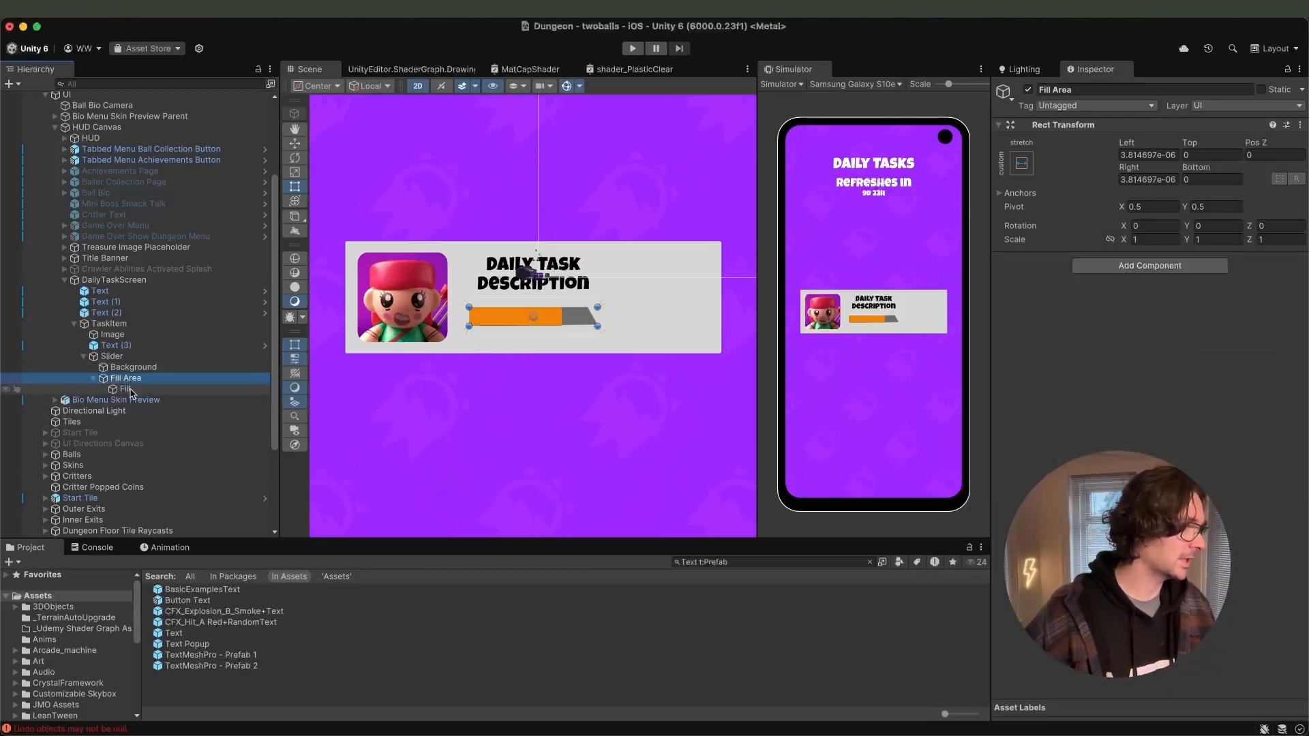
{"action": "left_click", "coordinate": [130, 390]}
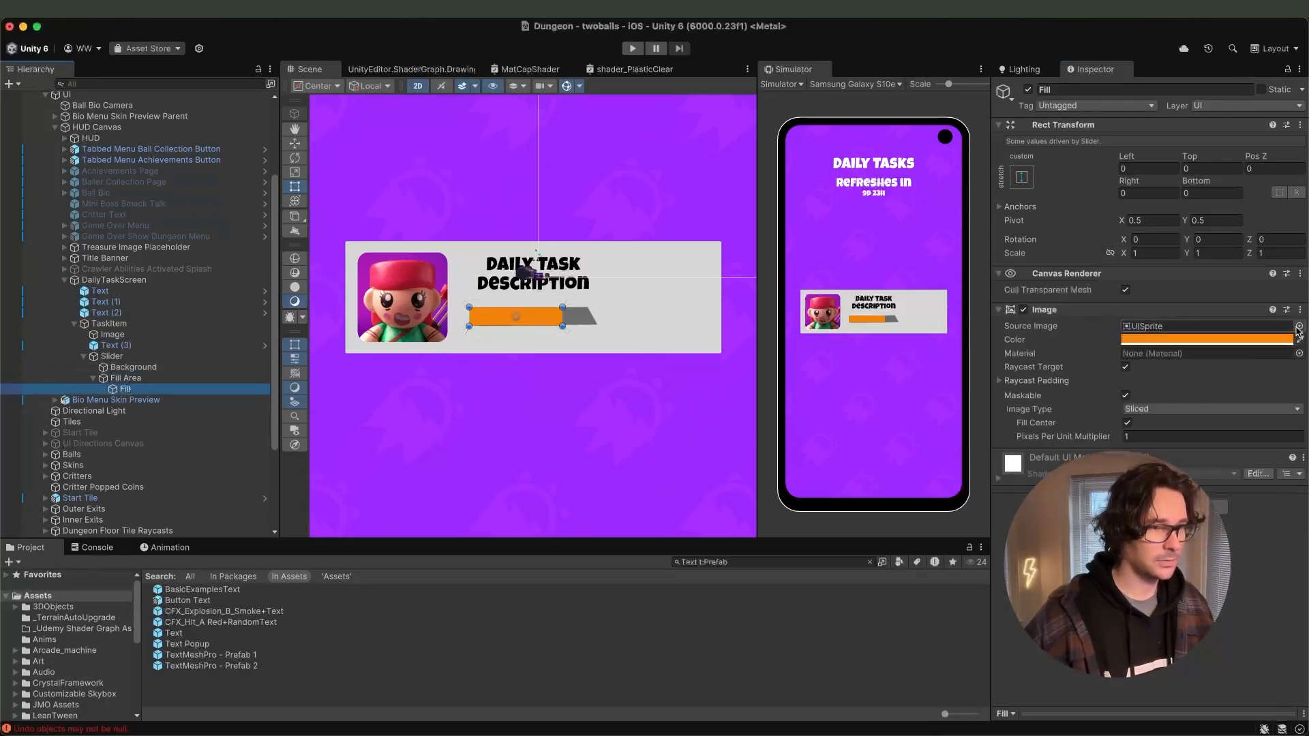
{"action": "left_click", "coordinate": [1298, 327]}
{"action": "scroll", "coordinate": [1011, 479], "scroll_direction": "up", "scroll_amount": 1}
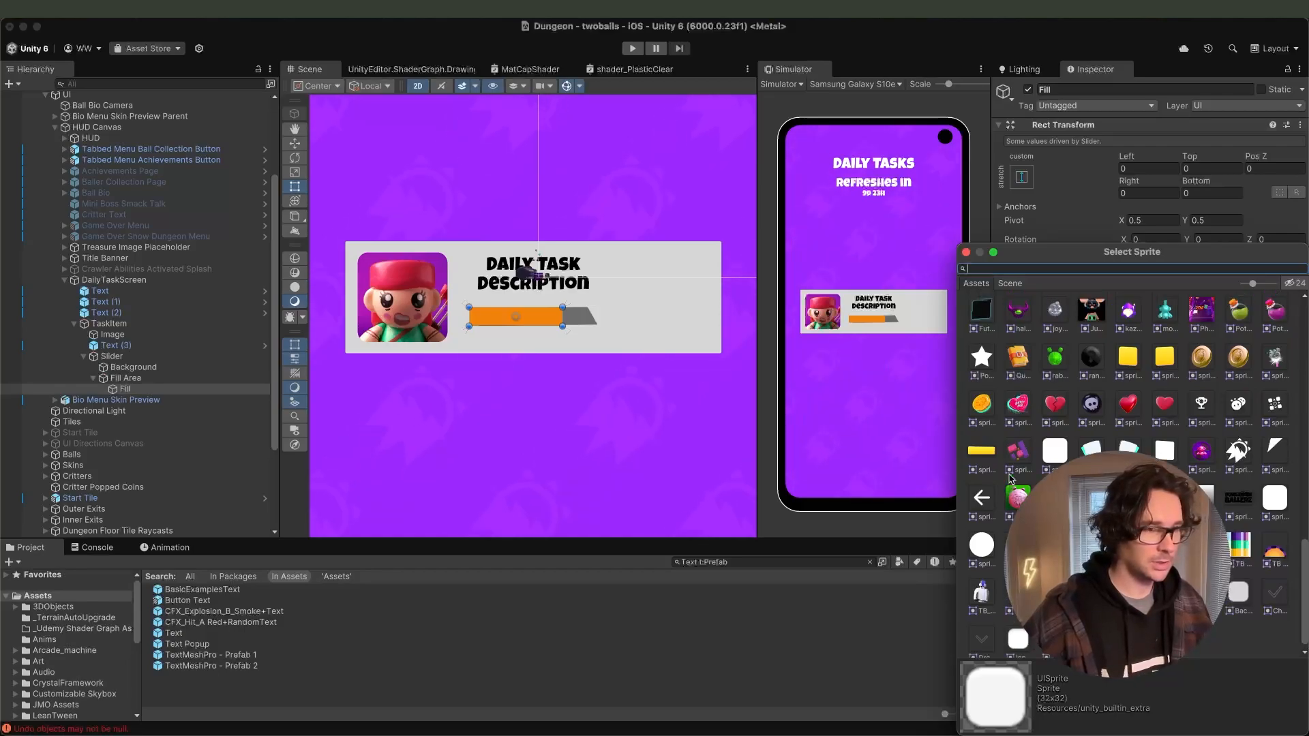
{"action": "double_click", "coordinate": [1165, 454]}
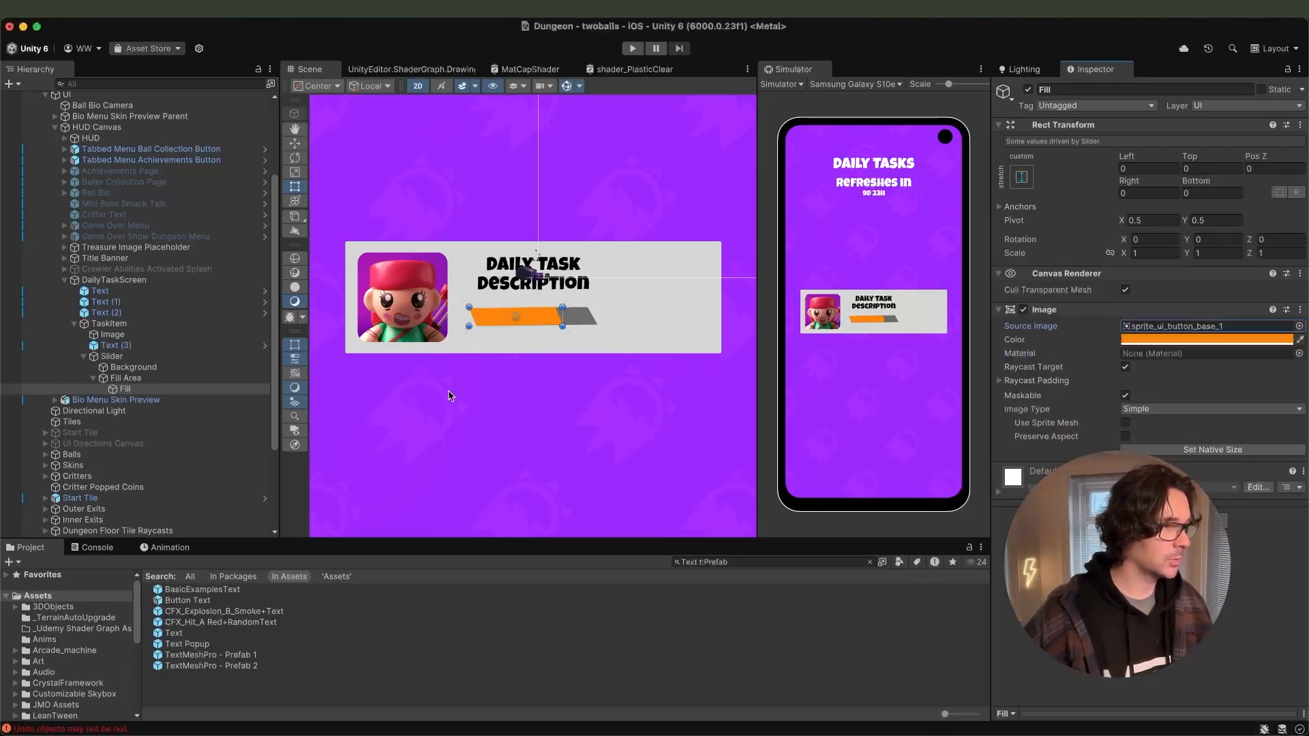
Assign the Fill image as the slider's Target Graphic and set the slider's Value to about 0.48.
{"action": "left_click", "coordinate": [111, 356]}
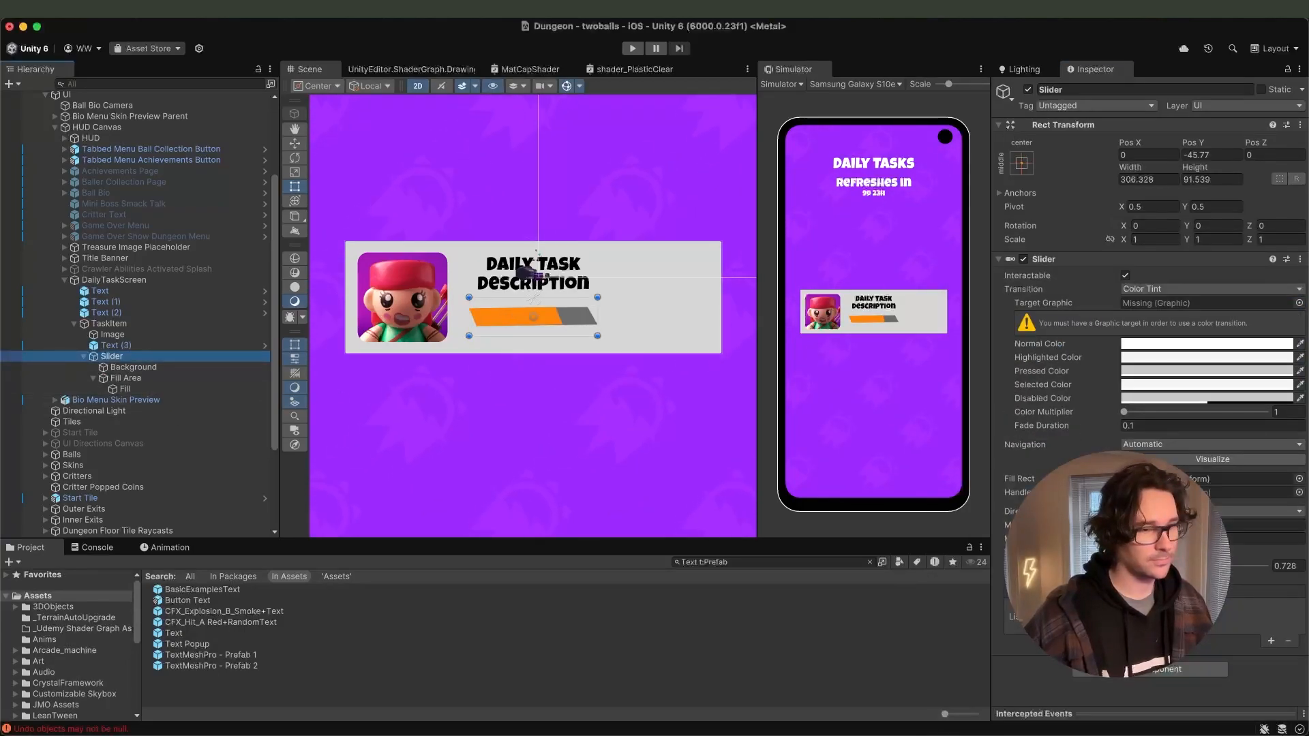
{"action": "left_click", "coordinate": [1227, 566]}
{"action": "mouse_move", "coordinate": [1227, 566]}
{"action": "left_mouse_down"}
{"action": "mouse_move", "coordinate": [1183, 566]}
{"action": "mouse_move", "coordinate": [1267, 566]}
{"action": "mouse_move", "coordinate": [1212, 566]}
{"action": "left_mouse_up"}
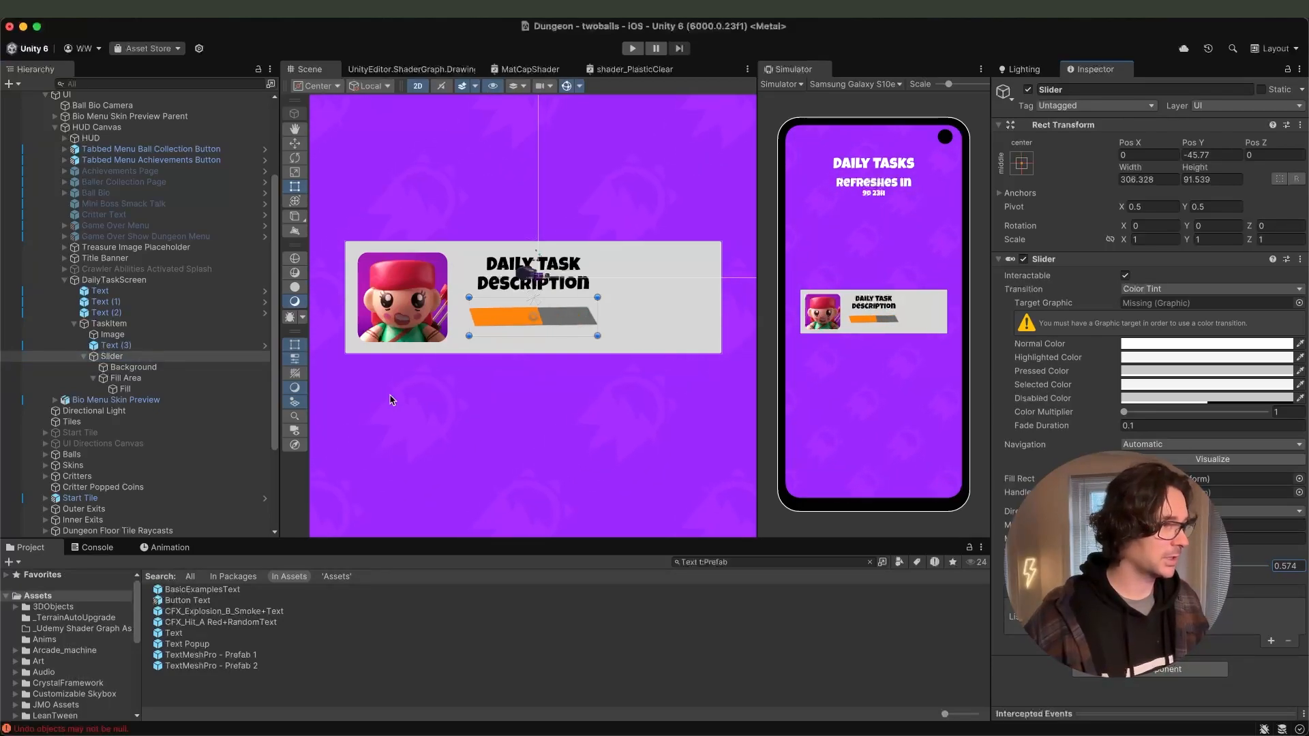
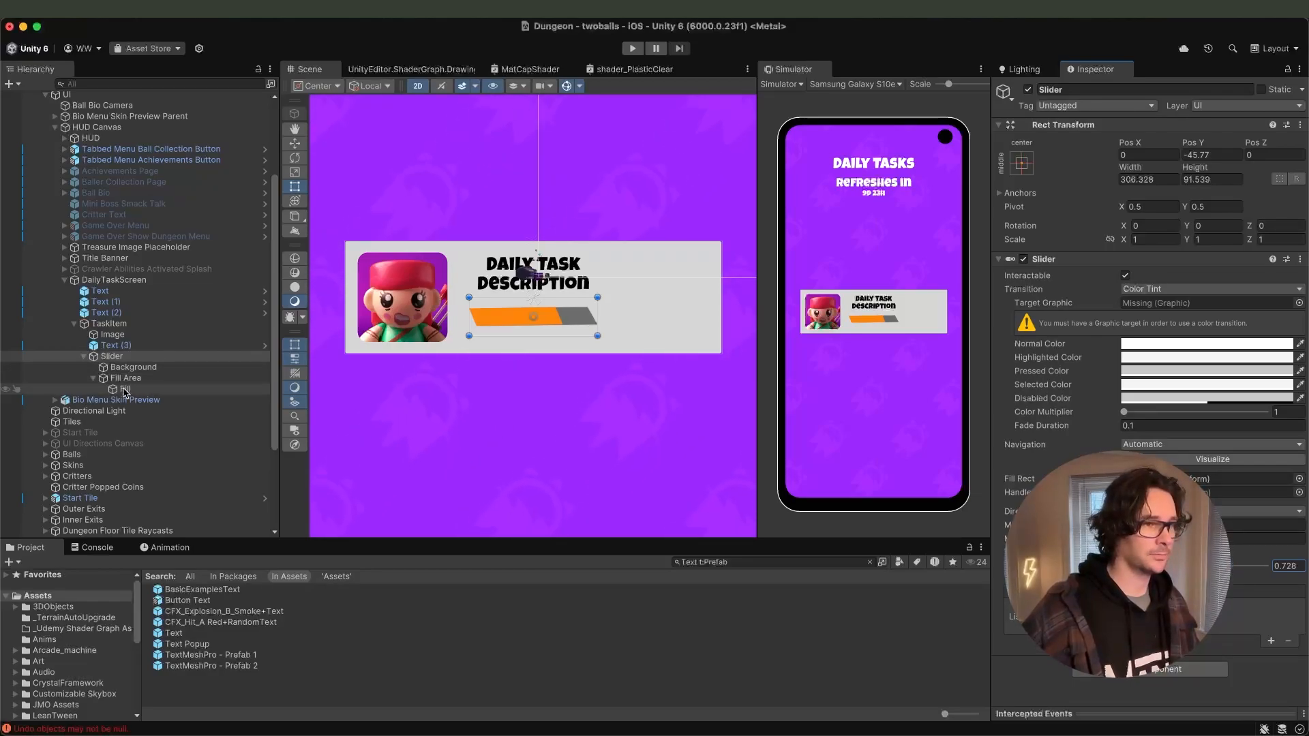
{"action": "left_click_drag", "start_coordinate": [125, 390], "coordinate": [1159, 303]}
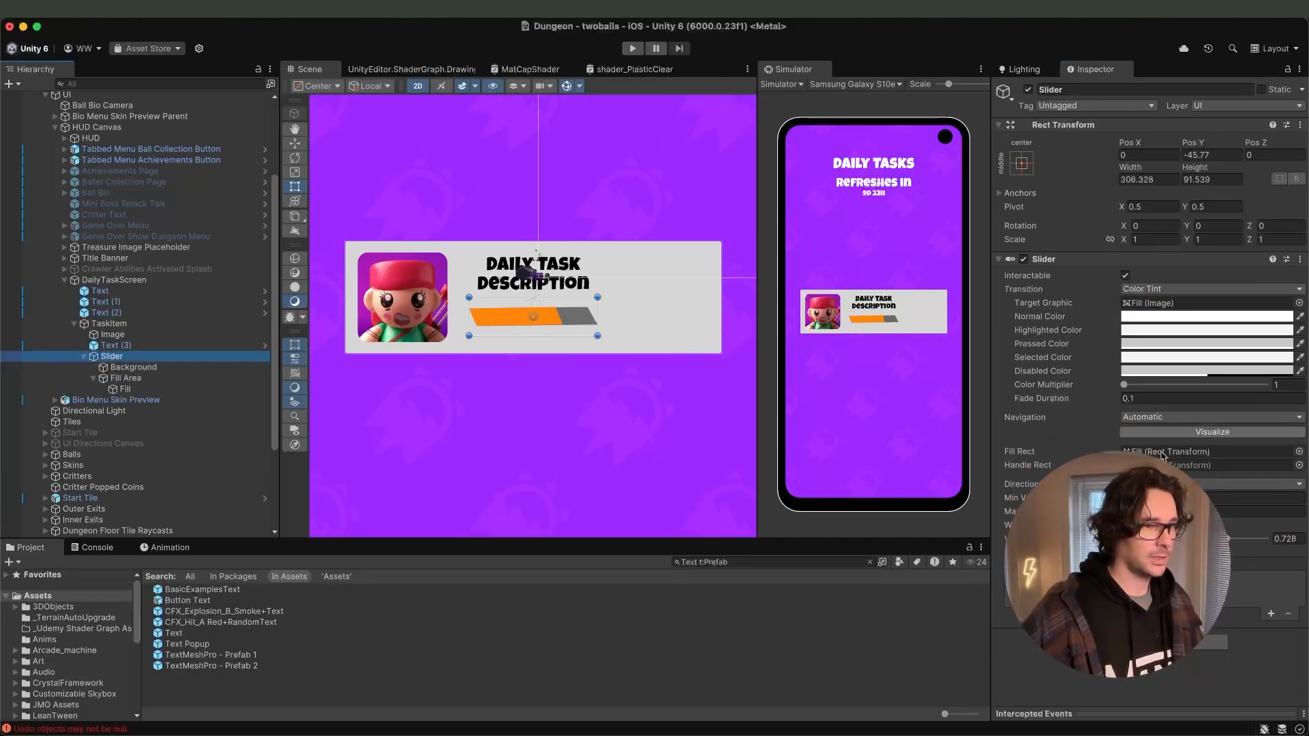
{"action": "left_click_drag", "start_coordinate": [1229, 539], "coordinate": [1194, 538]}
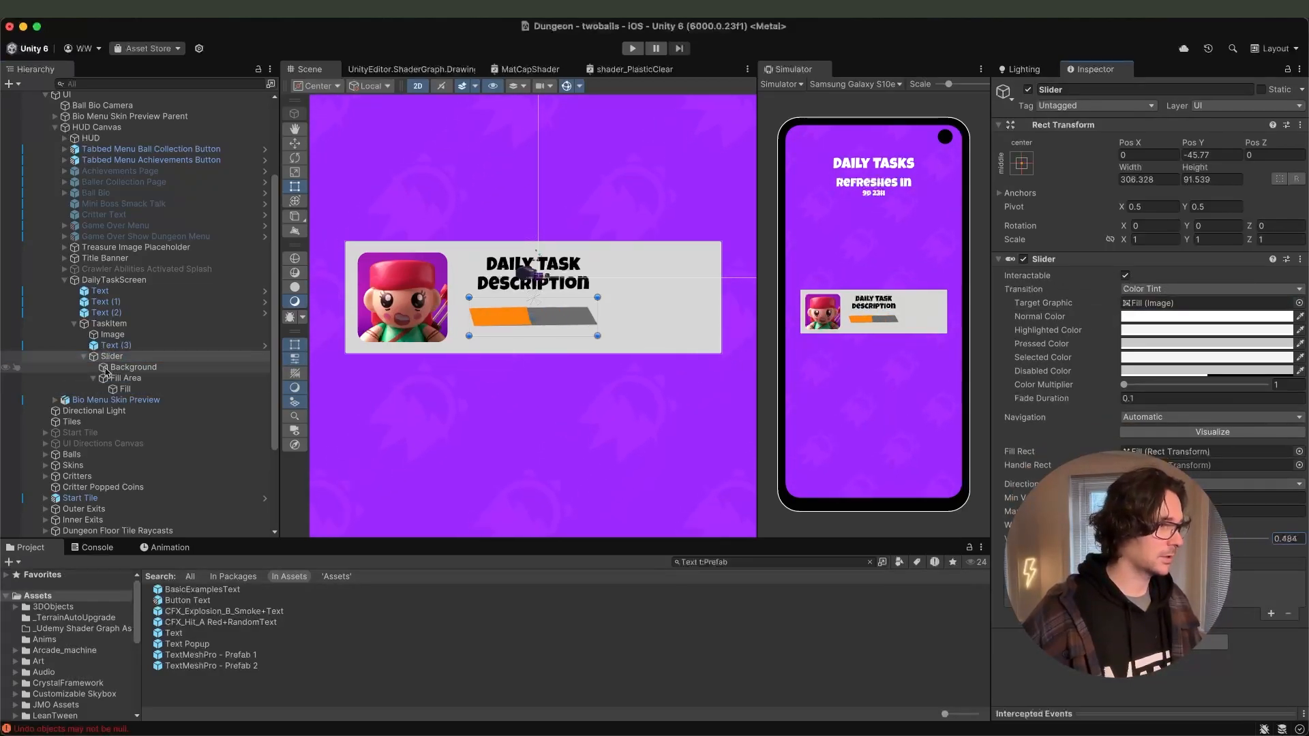
Set the Fill image's Image Type to Filled with the Horizontal fill method.
{"action": "left_click", "coordinate": [125, 389]}
{"action": "left_click", "coordinate": [1167, 410]}
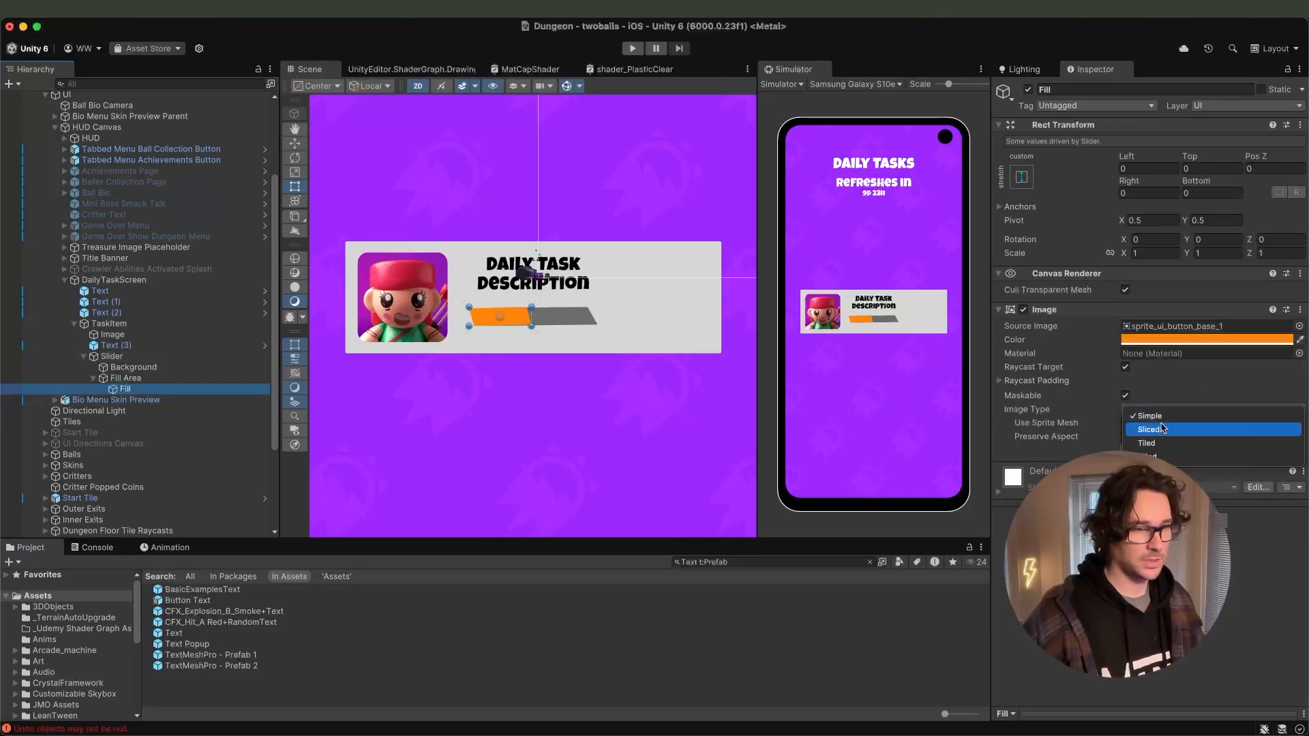
{"action": "left_click", "coordinate": [1161, 456]}
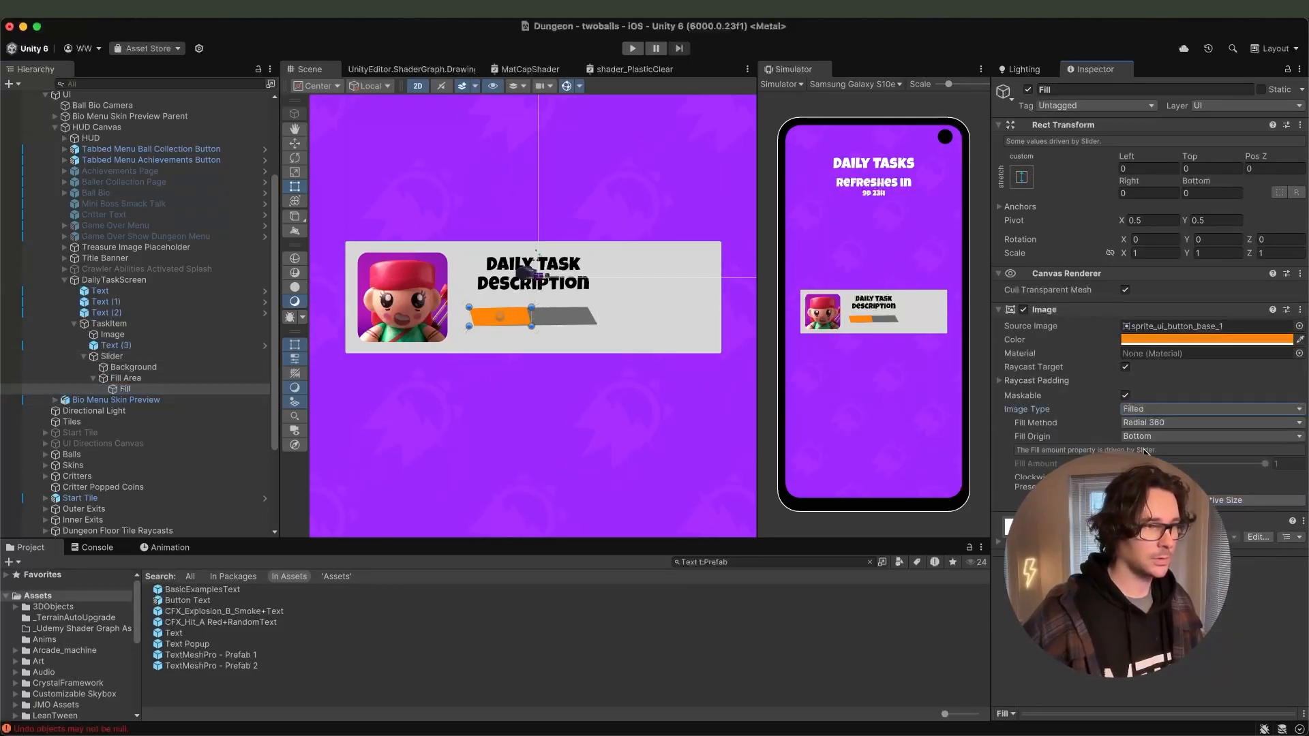
{"action": "left_click", "coordinate": [1139, 413]}
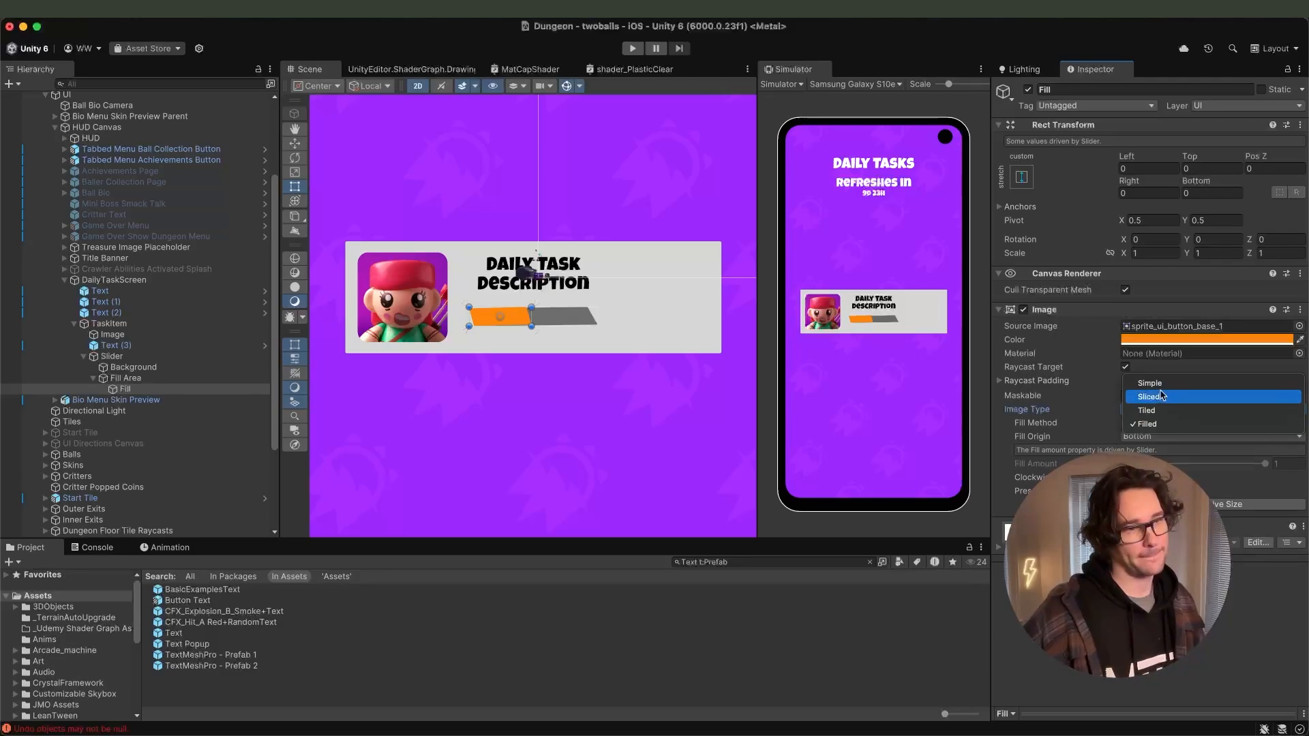
{"action": "left_click", "coordinate": [1149, 424]}
{"action": "left_click", "coordinate": [1150, 423]}
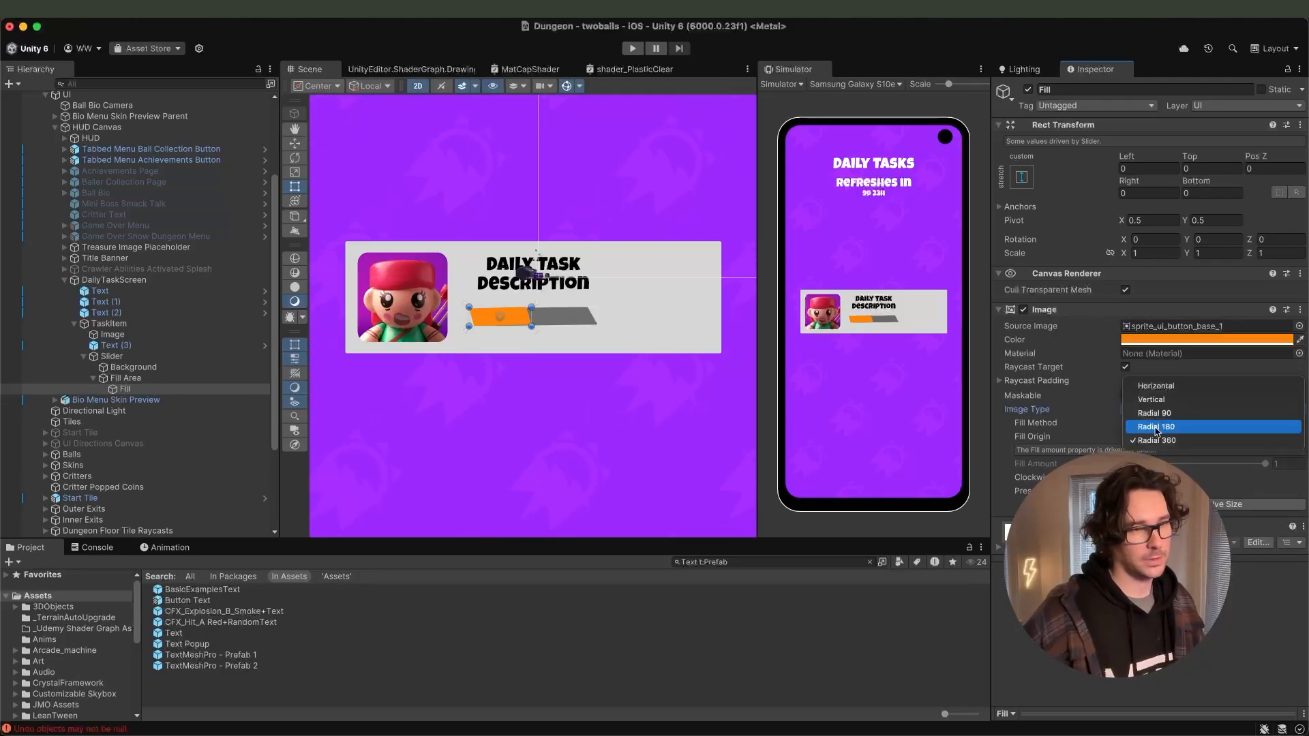
{"action": "left_click", "coordinate": [1159, 384]}
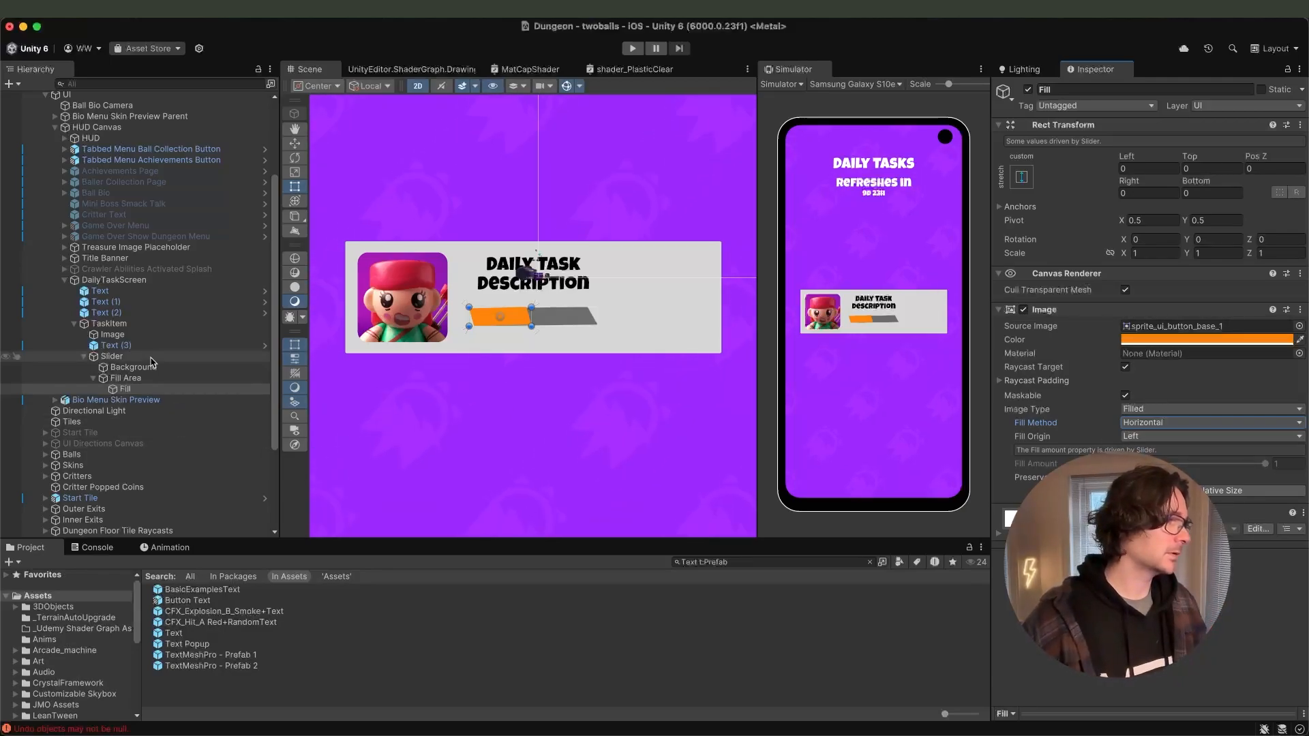
Set the slider's Value to 0.45 and collapse its child objects in the hierarchy.
{"action": "left_click", "coordinate": [182, 357]}
{"action": "mouse_move", "coordinate": [1184, 541]}
{"action": "left_mouse_down"}
{"action": "mouse_move", "coordinate": [1268, 543]}
{"action": "mouse_move", "coordinate": [1138, 543]}
{"action": "mouse_move", "coordinate": [1242, 553]}
{"action": "mouse_move", "coordinate": [1189, 556]}
{"action": "left_mouse_up"}
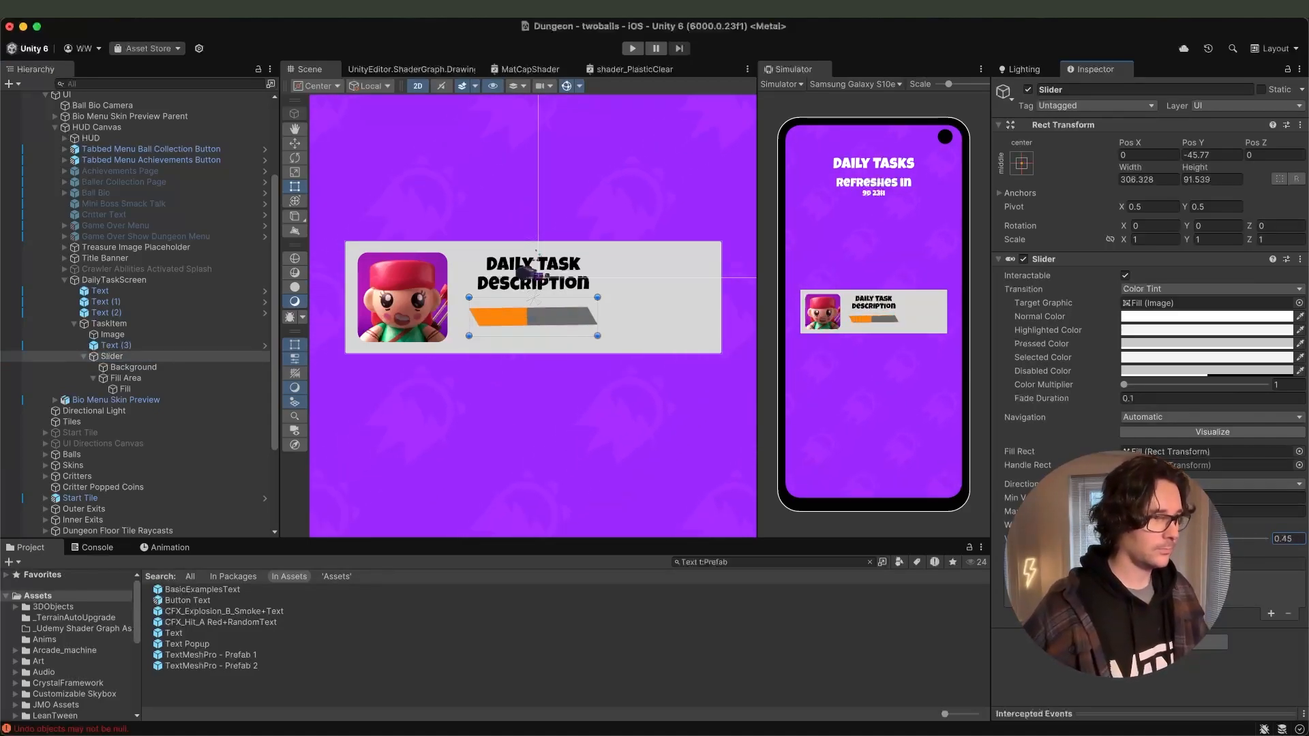
{"action": "left_click", "coordinate": [115, 357]}
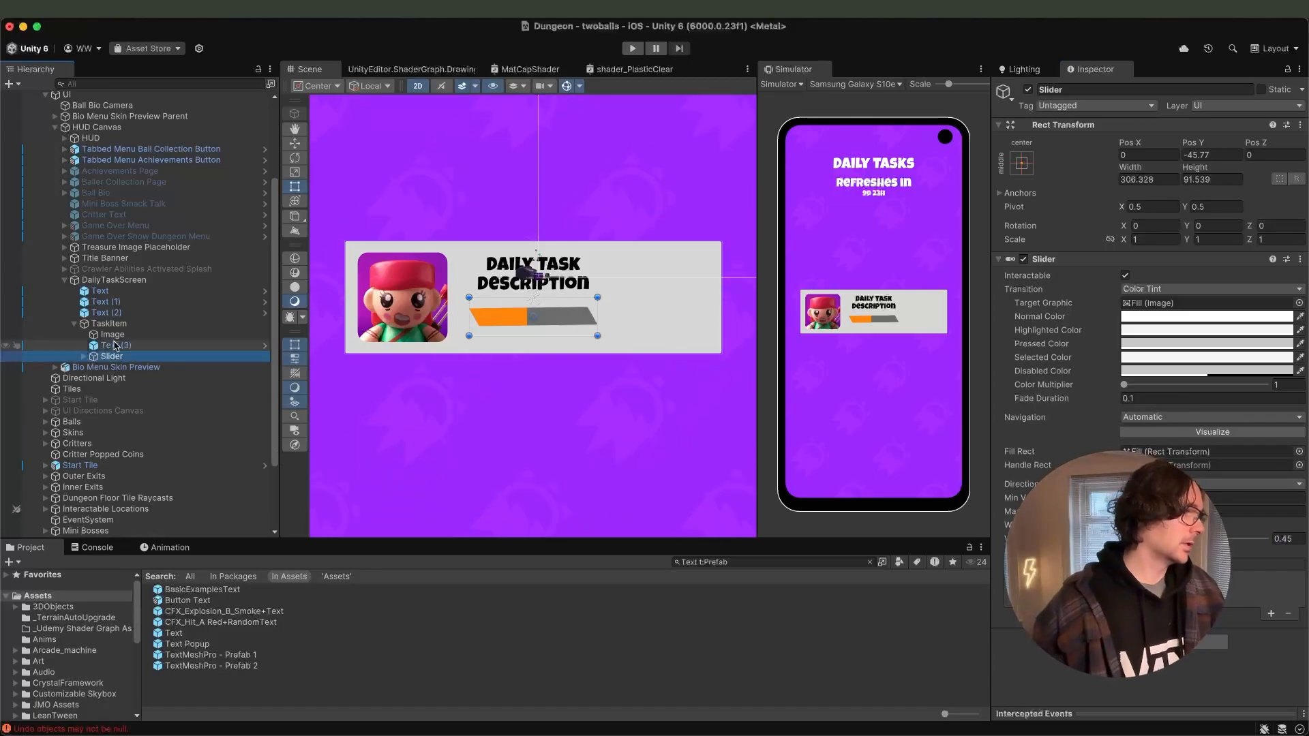
Duplicate the Daily Task Description text into the Slider object and anchor and position the copy at middle center.
{"action": "left_click", "coordinate": [116, 346]}
{"action": "key", "text": "super+d"}
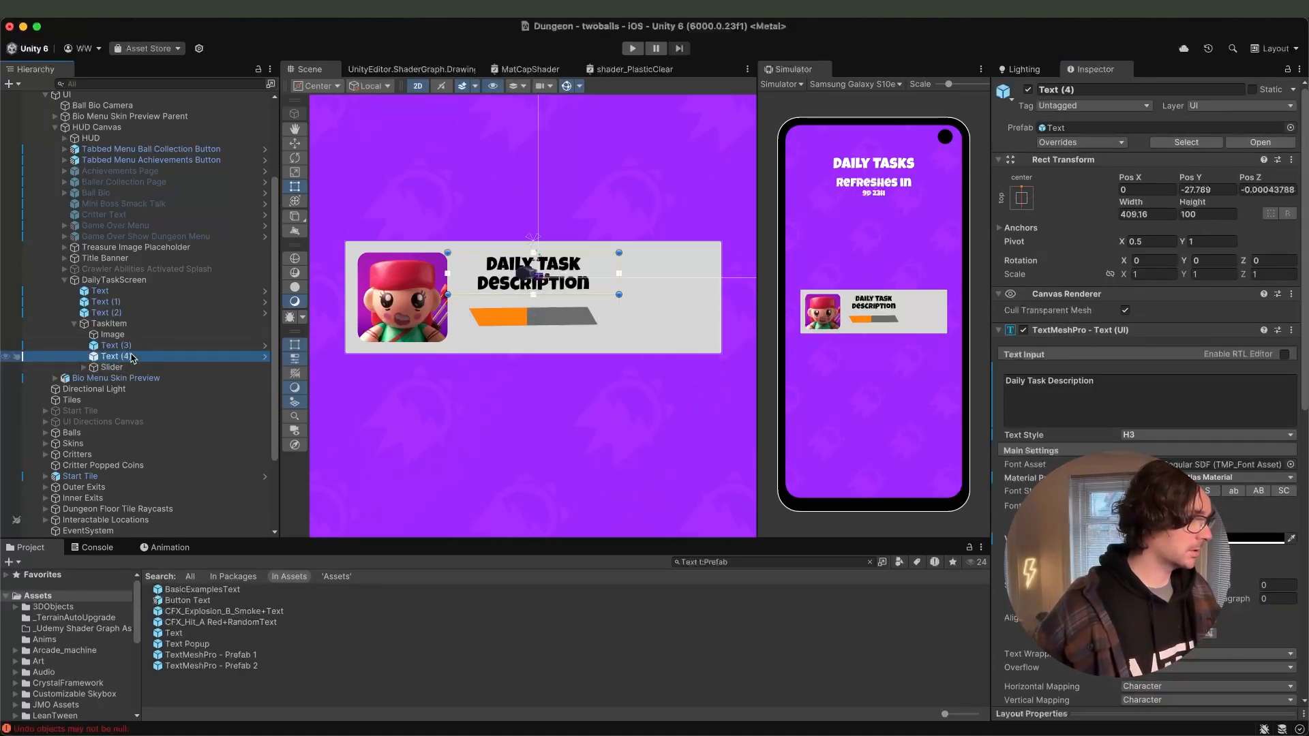
{"action": "left_click_drag", "start_coordinate": [116, 356], "coordinate": [126, 397]}
{"action": "left_click", "coordinate": [93, 378]}
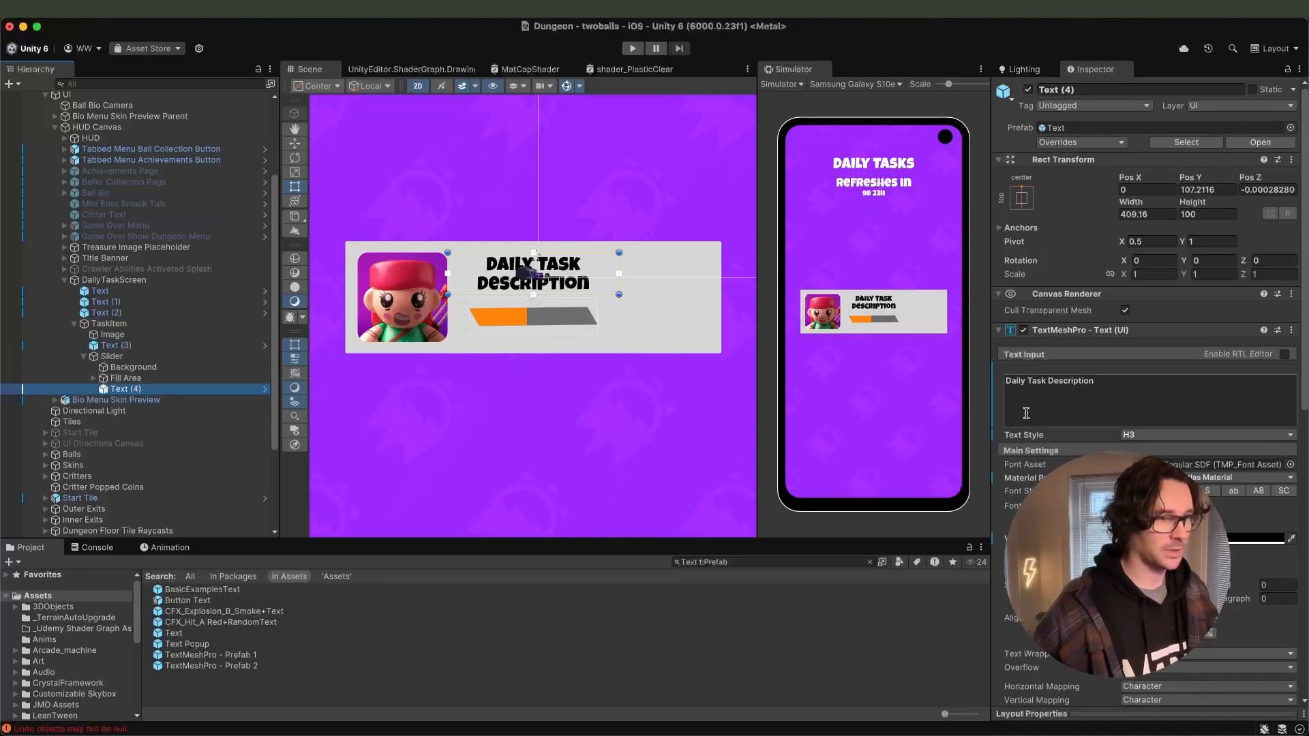
{"action": "left_click", "coordinate": [1022, 198]}
{"action": "left_click", "coordinate": [1100, 335], "text": "alt+shift"}
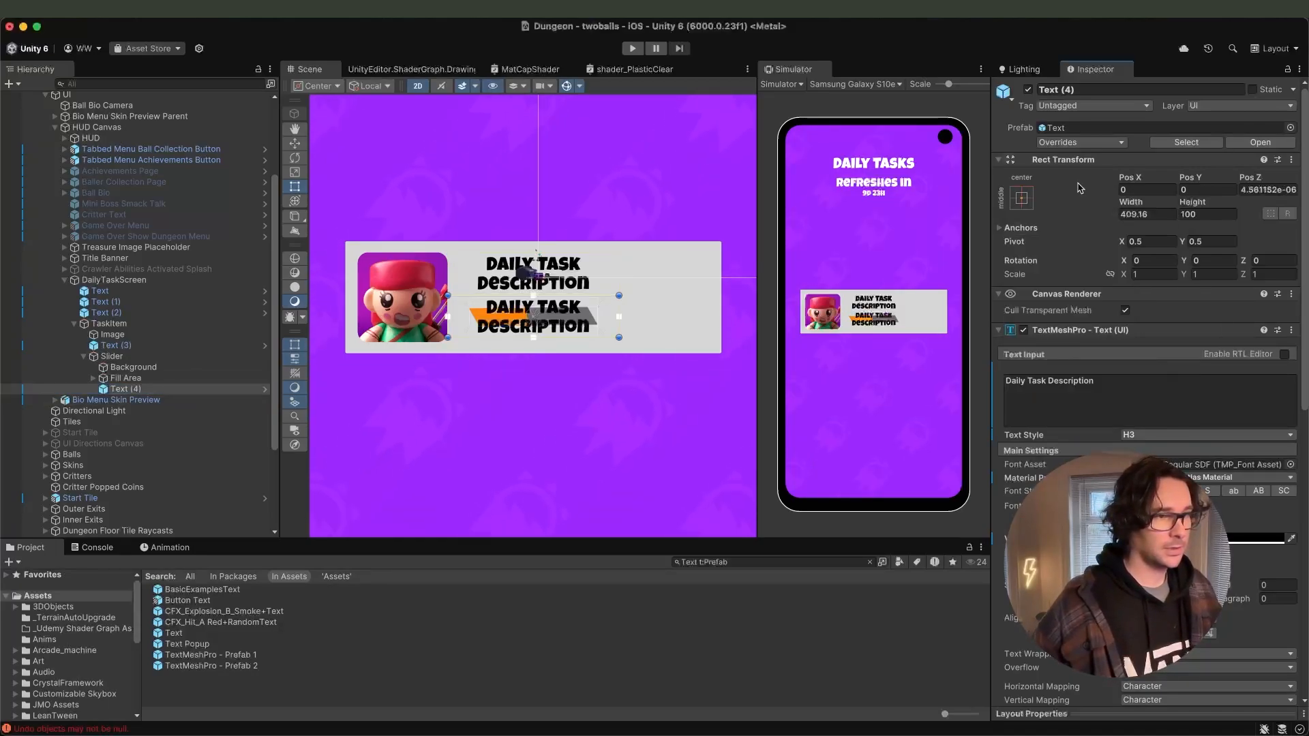
Change the slider label's text to 1/2 and its vertex color to white.
{"action": "left_click", "coordinate": [1126, 409]}
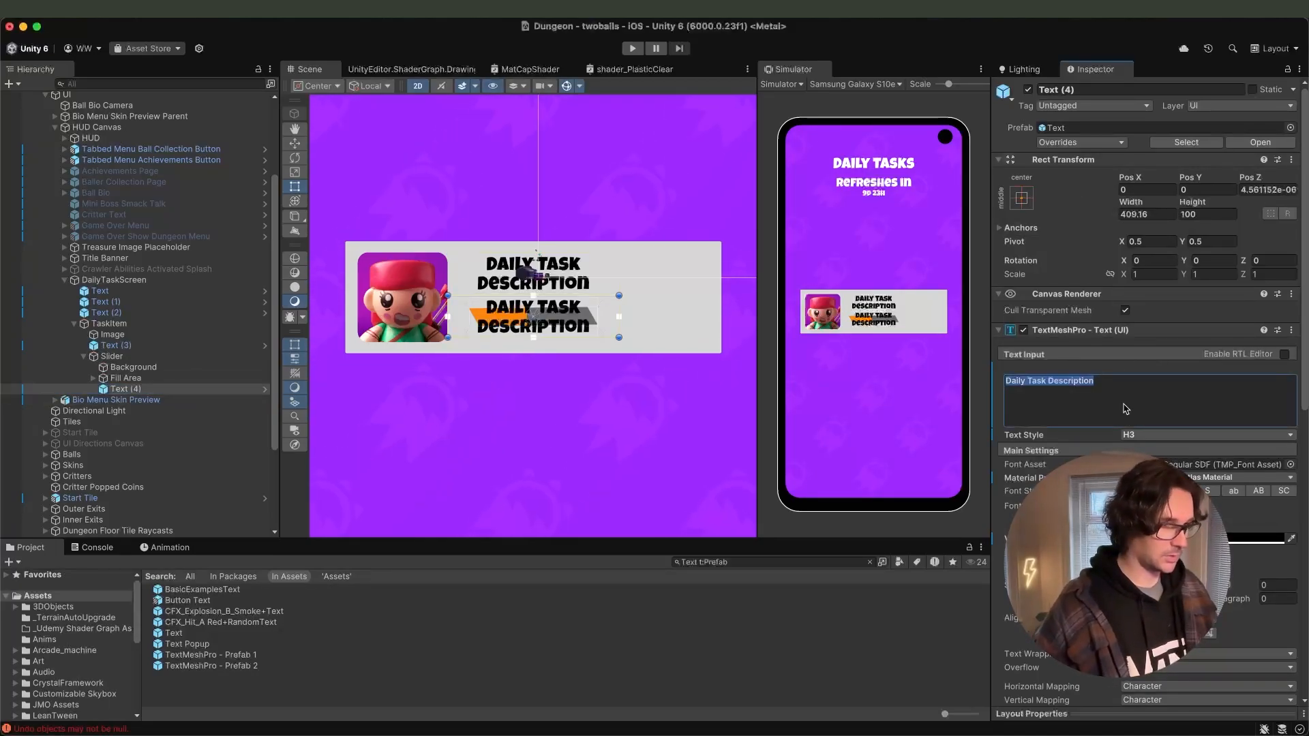
{"action": "type", "text": "2/2"}
{"action": "left_click_drag", "start_coordinate": [1027, 382], "coordinate": [964, 379]}
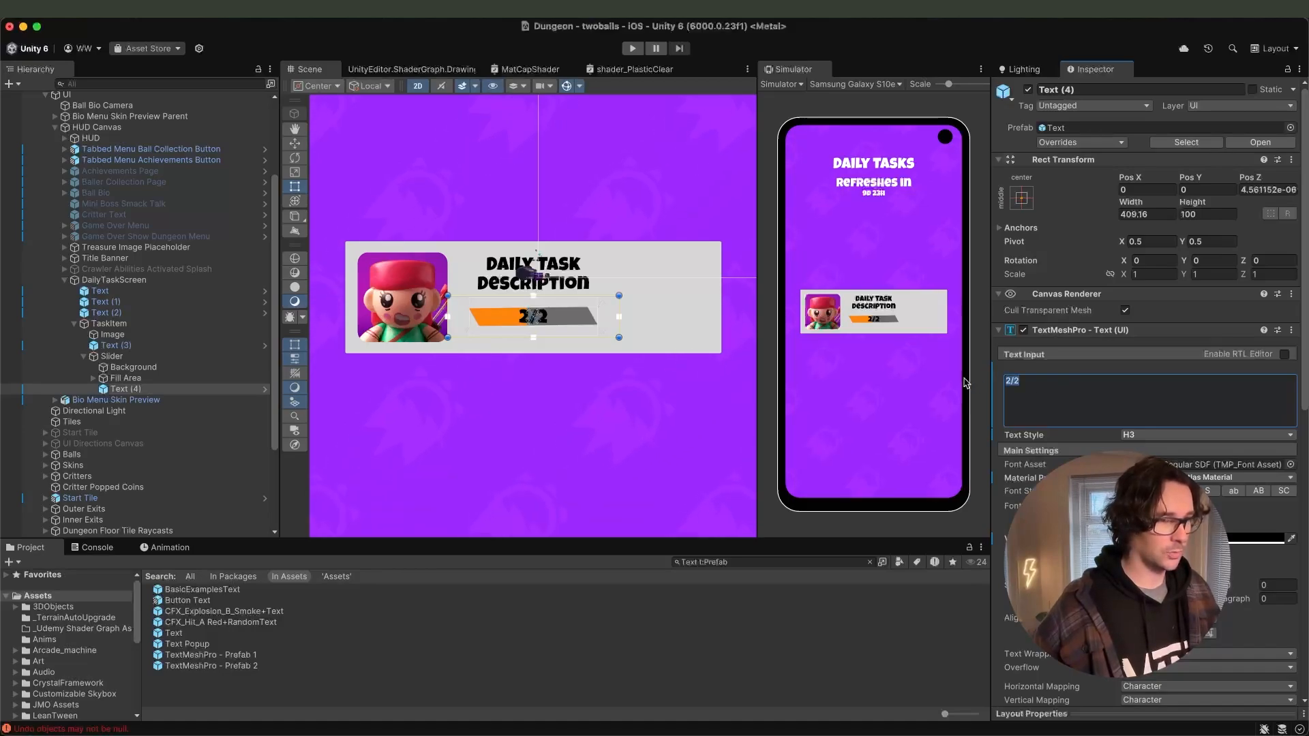
{"action": "type", "text": "1/2"}
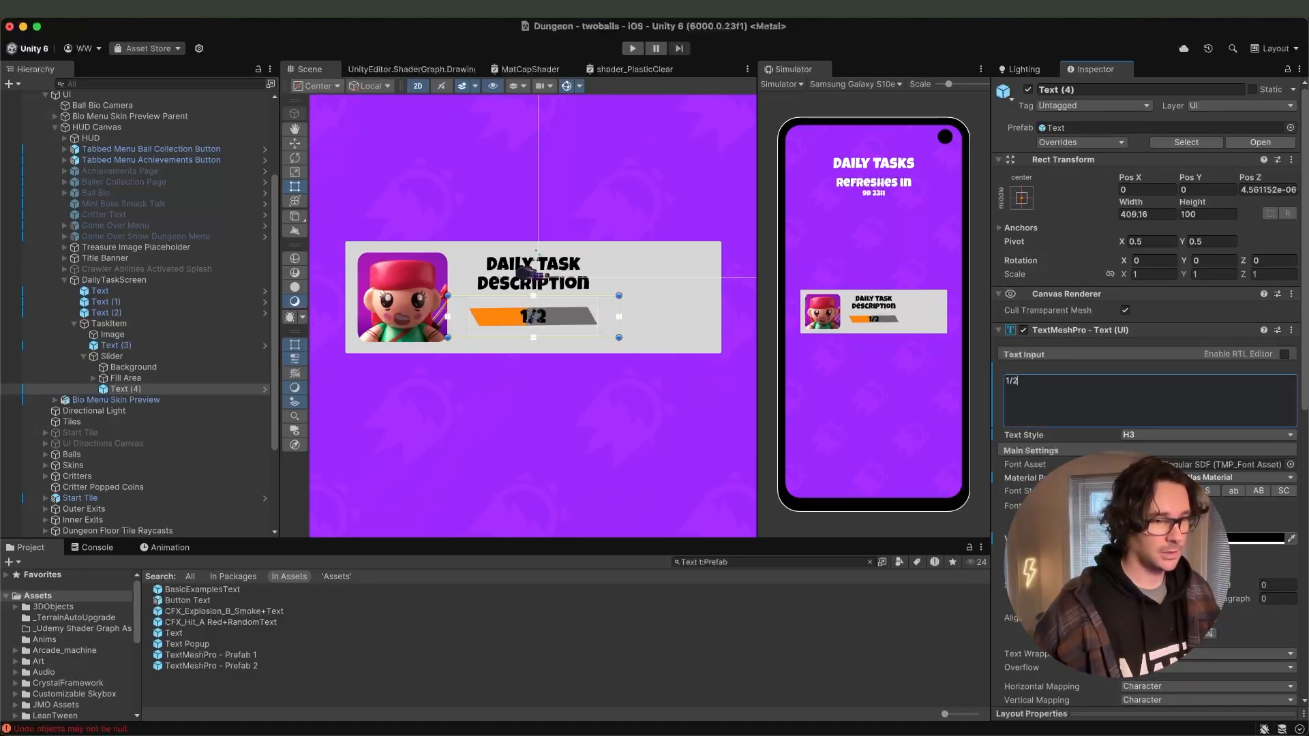
{"action": "left_click", "coordinate": [1257, 538]}
{"action": "left_click", "coordinate": [1111, 444]}
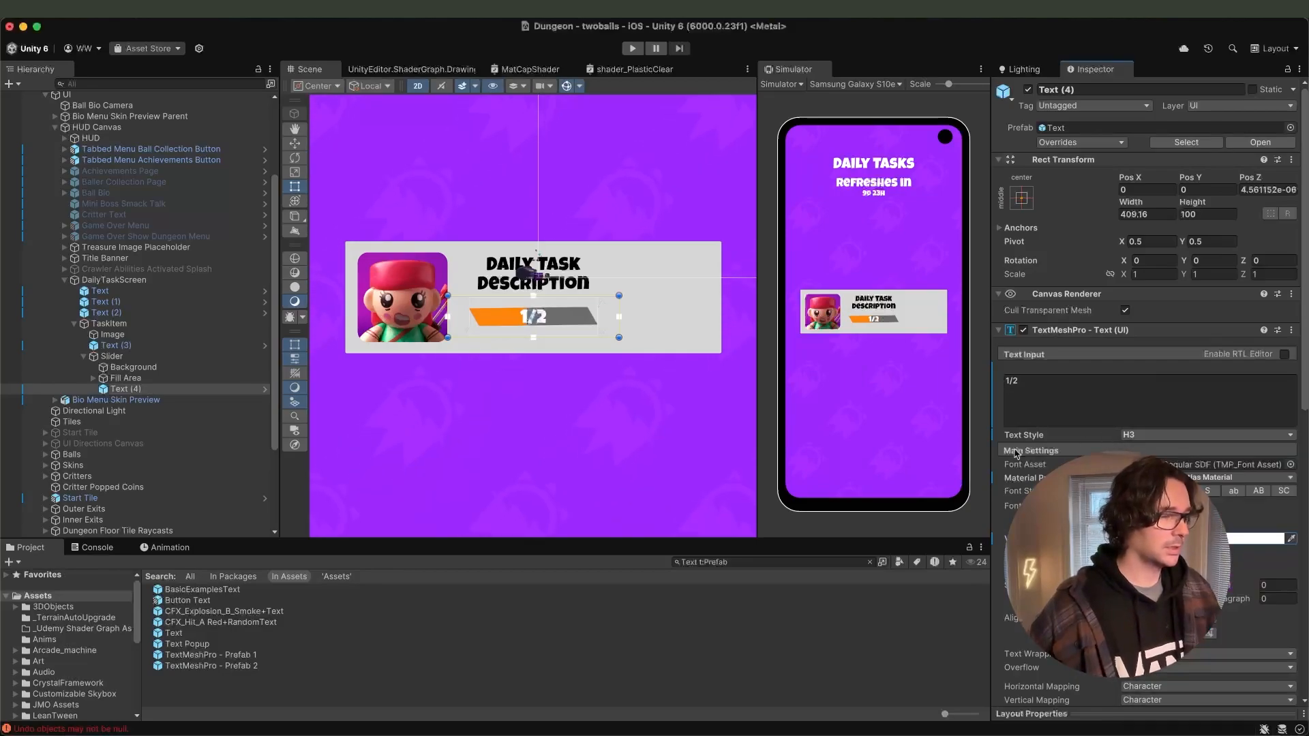
Switch to Figma to examine the progress bar counter in the Task Item mock-up, and return to Unity.
{"action": "key", "text": "super+Tab"}
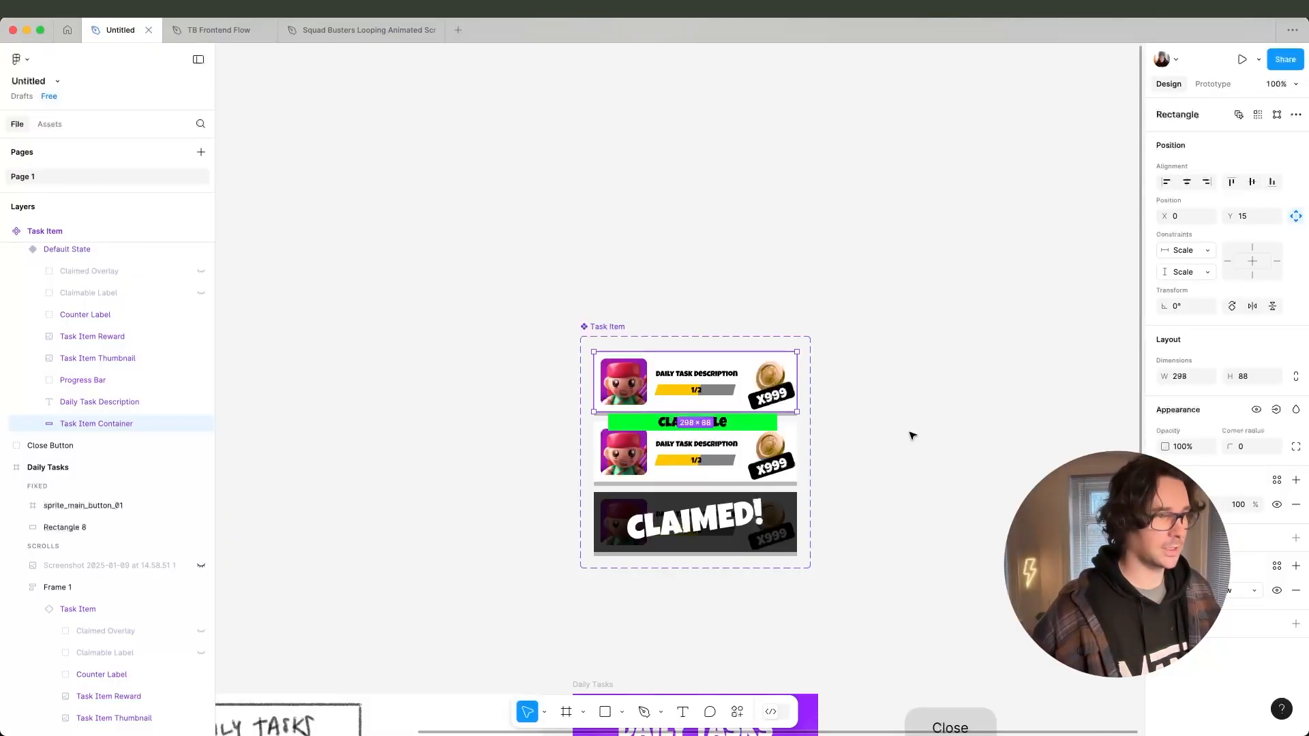
{"action": "left_click", "coordinate": [693, 463], "text": "super"}
{"action": "key", "text": "super+Tab"}
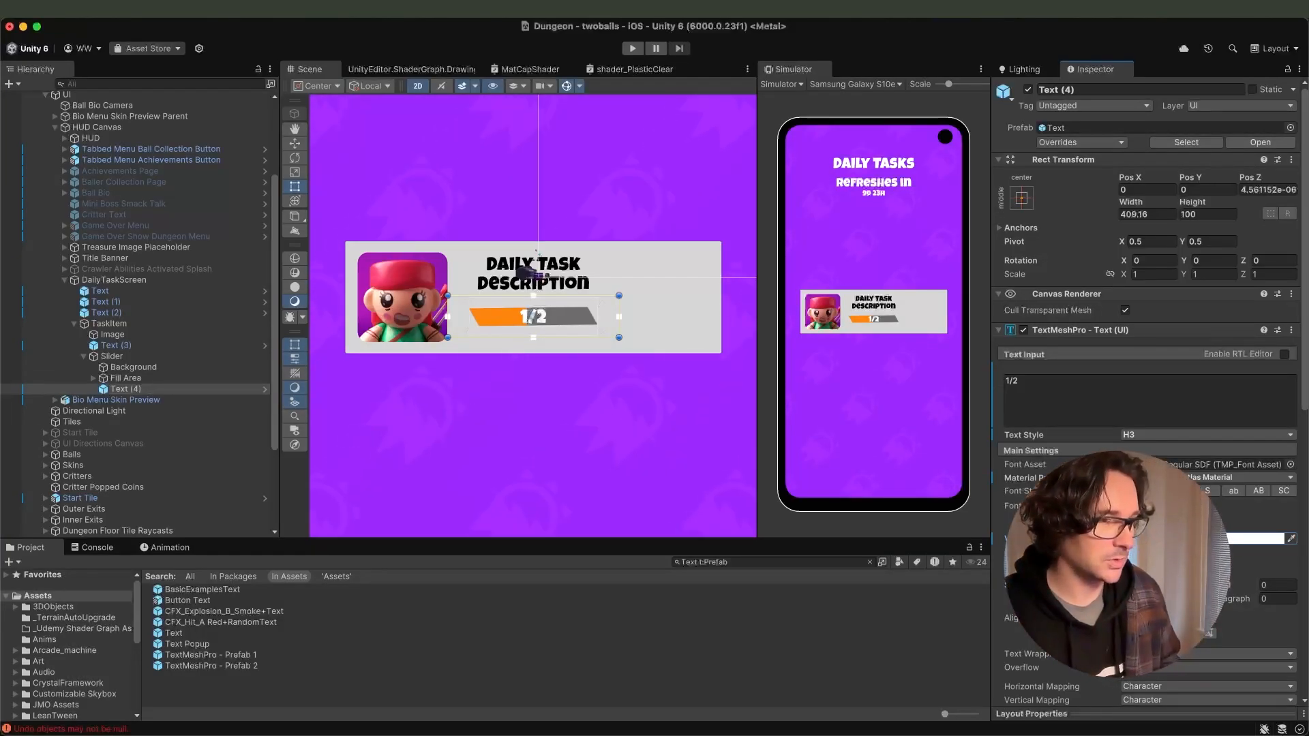
{"action": "left_click", "coordinate": [1176, 435]}
Shrink the combined height of the description text and slider from above, bringing the text closer to the progress bar.
{"action": "left_click", "coordinate": [123, 346], "text": "shift"}
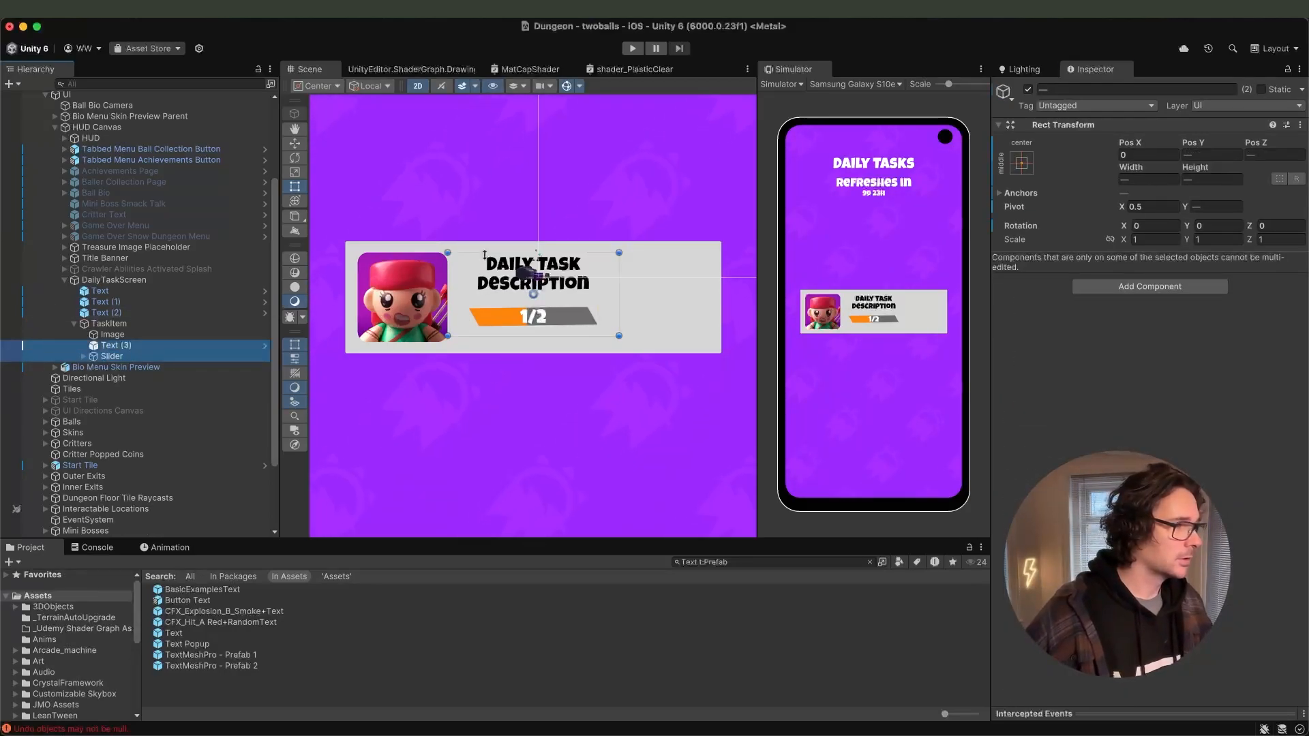
{"action": "left_click_drag", "start_coordinate": [484, 255], "coordinate": [485, 266]}
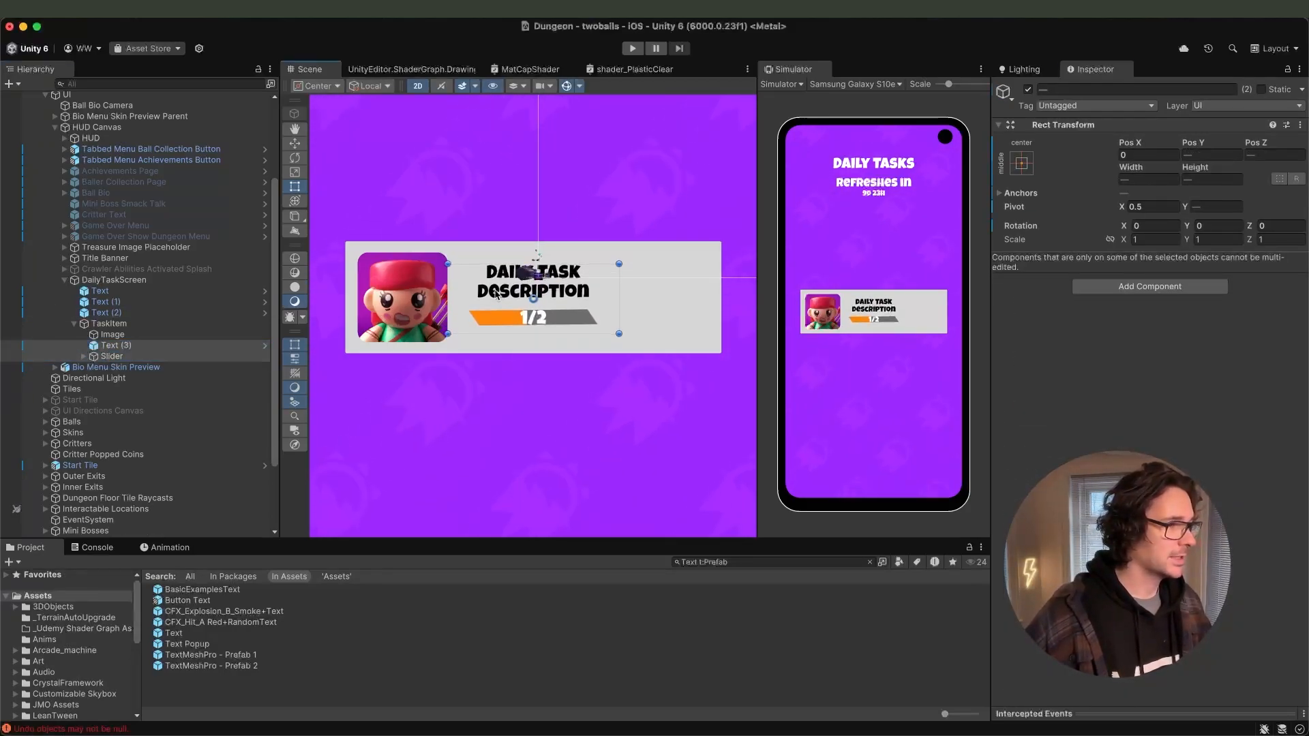
{"action": "left_click", "coordinate": [108, 324]}
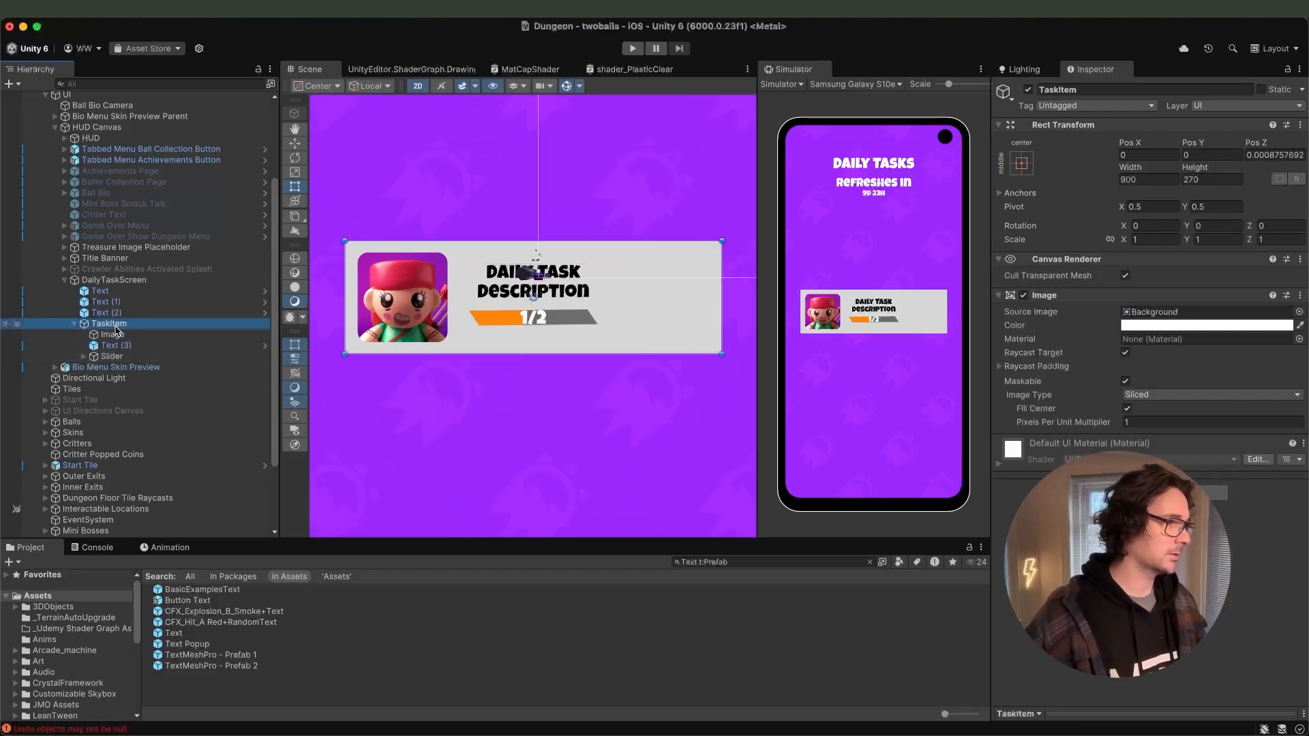
Rename the TaskItem panel's thumbnail object as TaskImage.
{"action": "left_click", "coordinate": [113, 334]}
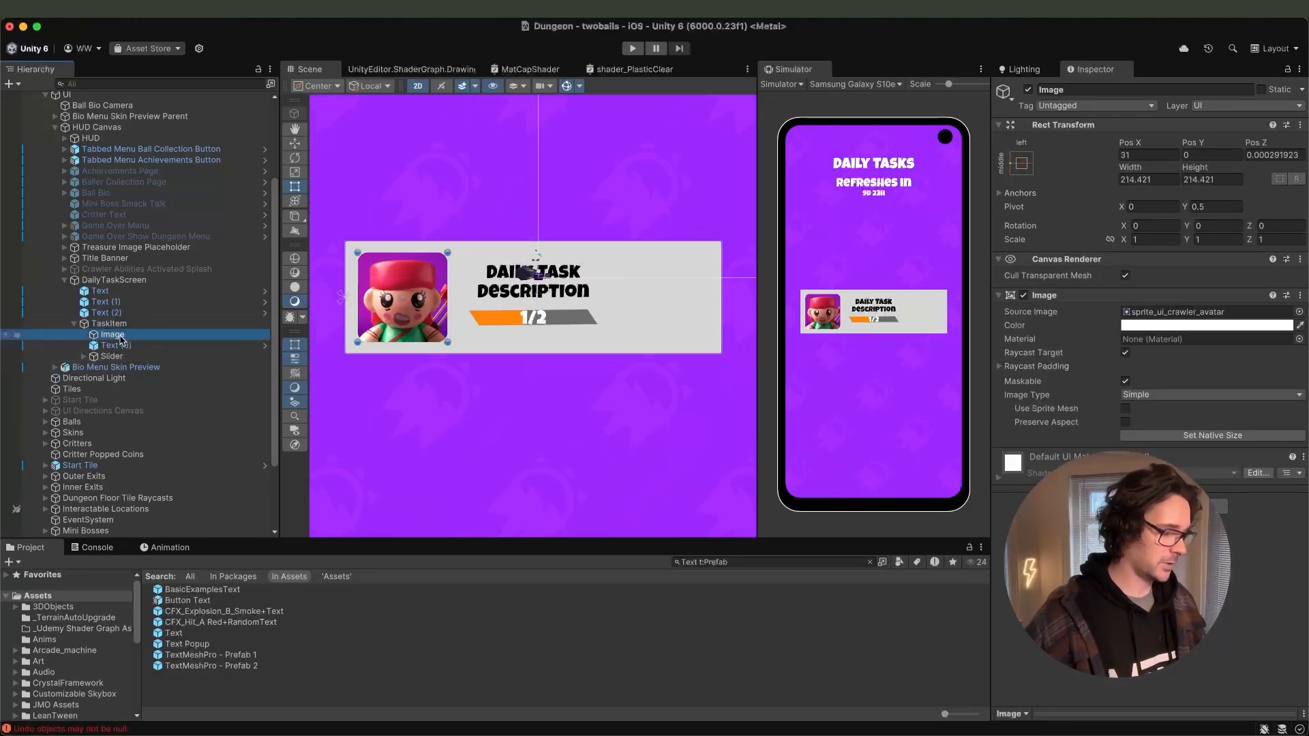
{"action": "left_click", "coordinate": [120, 335]}
{"action": "type", "text": "Task"}
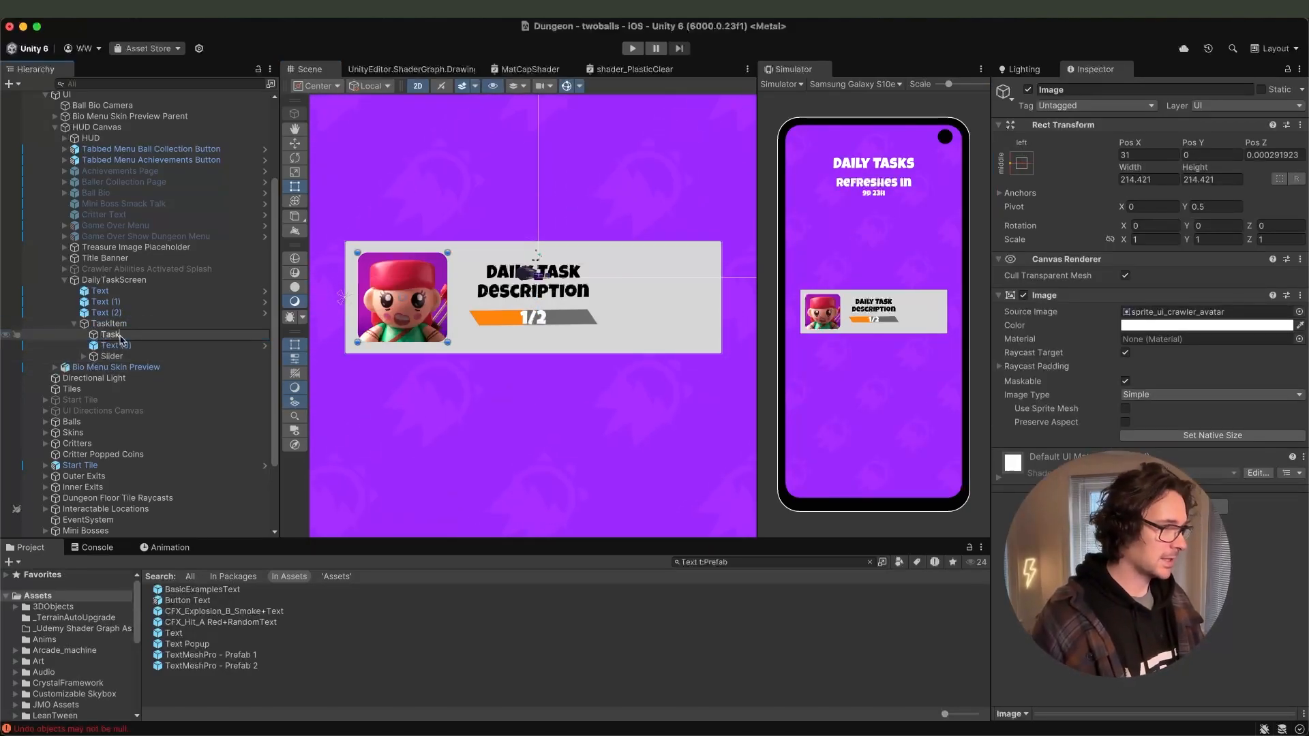
{"action": "type", "text": "Image"}
{"action": "key", "text": "Return"}
Duplicate TaskImage to the far right end of the TaskItem panel and set the copy's source image to sprite_coin.
{"action": "key", "text": "super+d"}
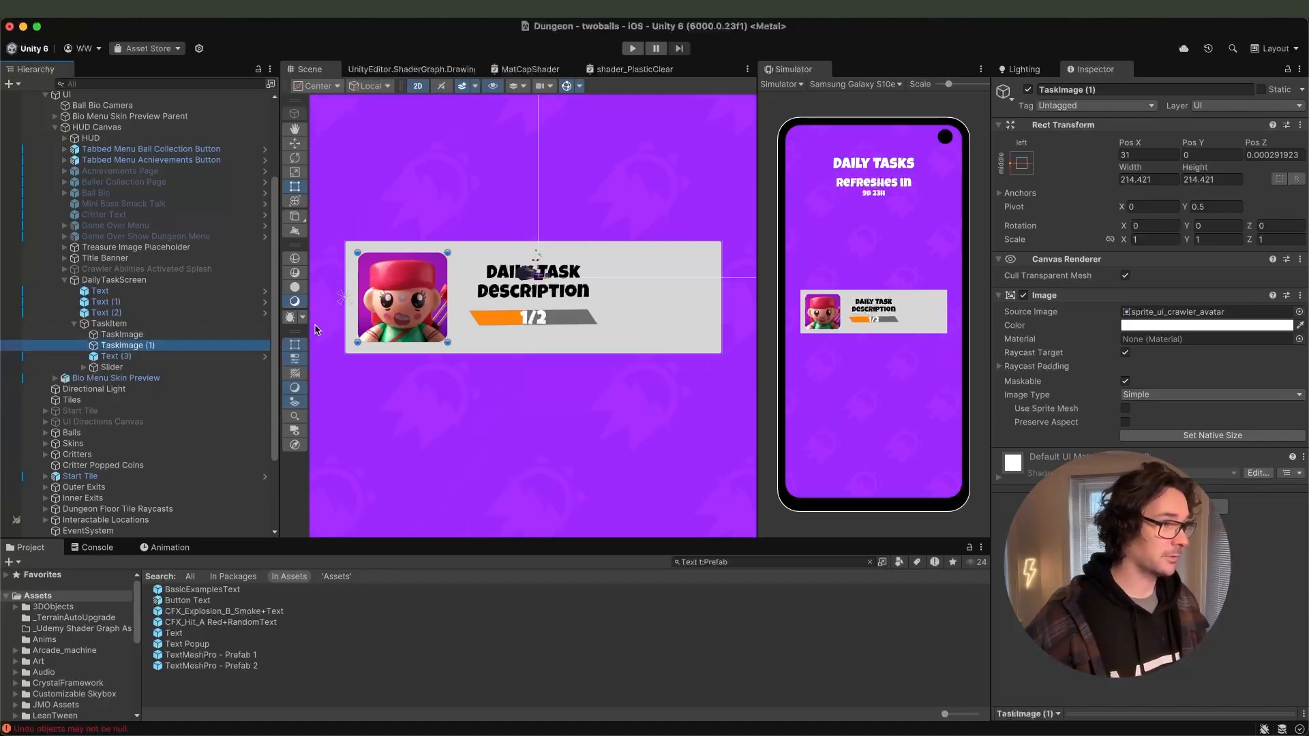
{"action": "left_click_drag", "start_coordinate": [402, 306], "coordinate": [683, 301]}
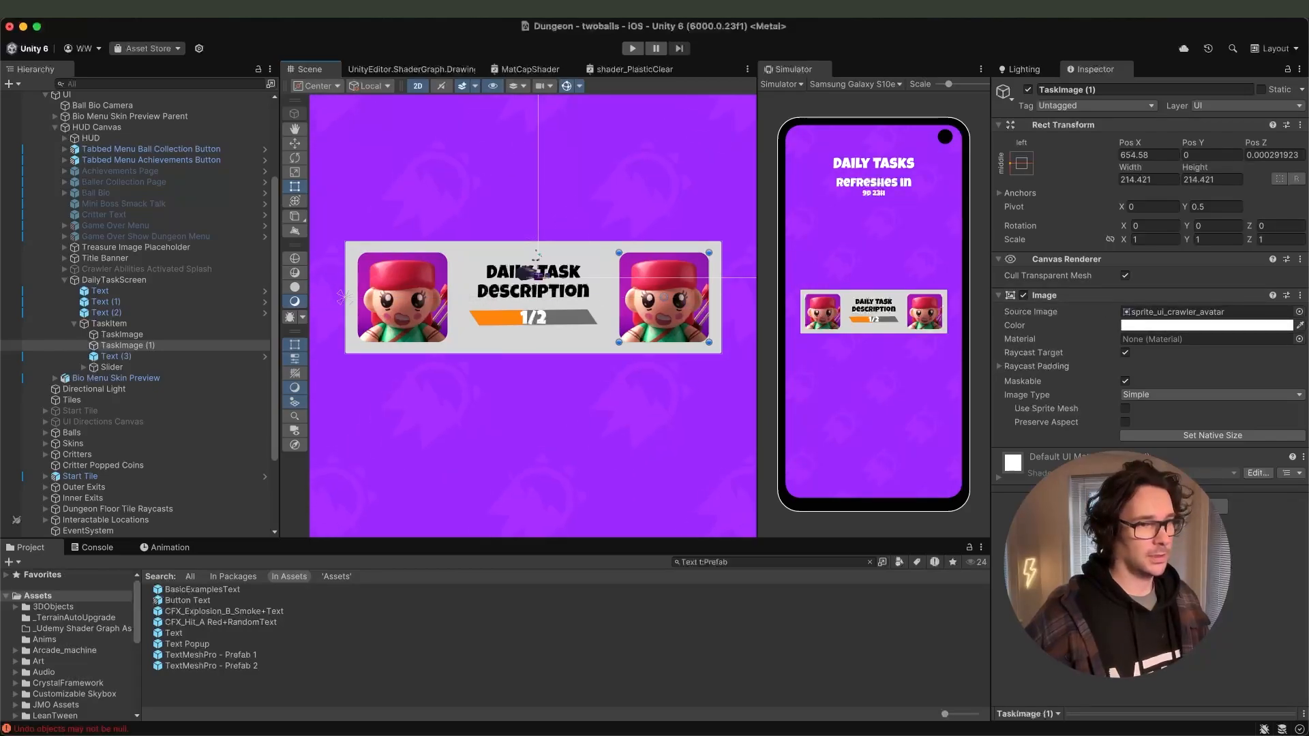
{"action": "left_click", "coordinate": [1300, 312]}
{"action": "double_click", "coordinate": [1200, 350]}
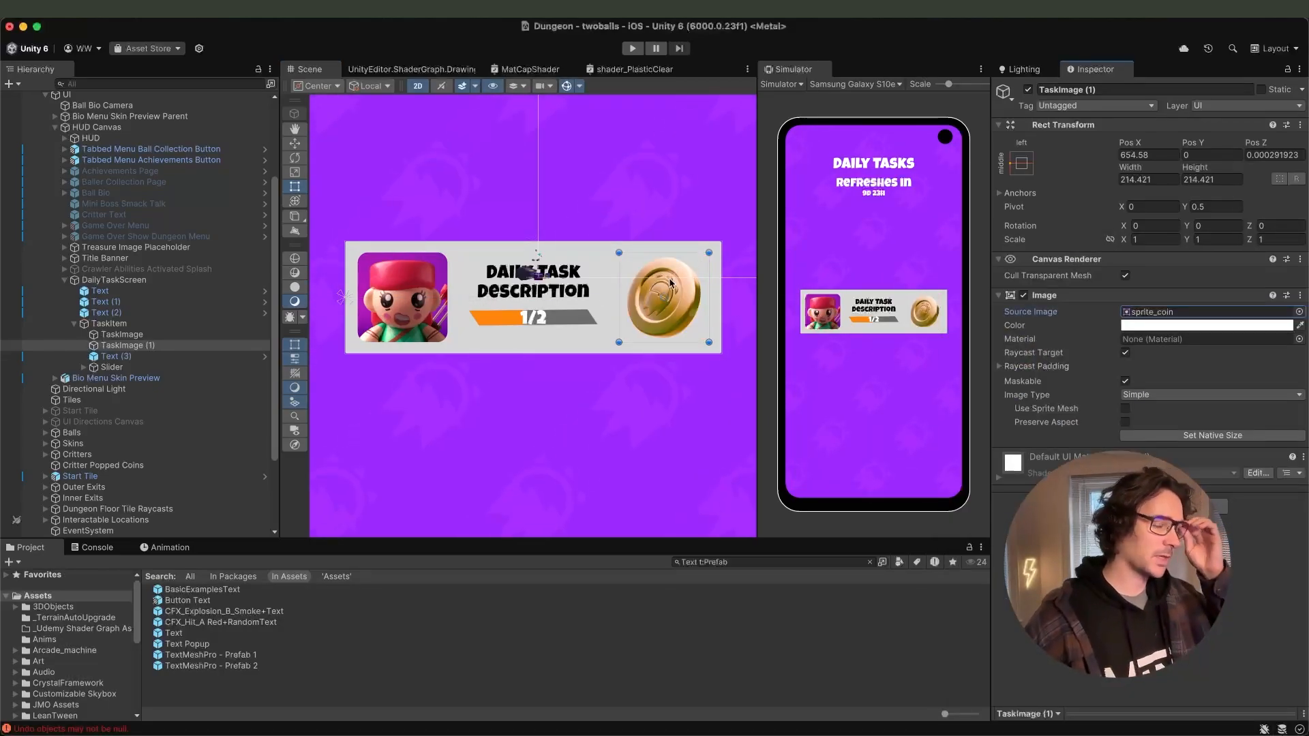
Switch to Figma to examine the reward counter label in the Task Item mock-up, and return to Unity.
{"action": "key", "text": "super+Tab"}
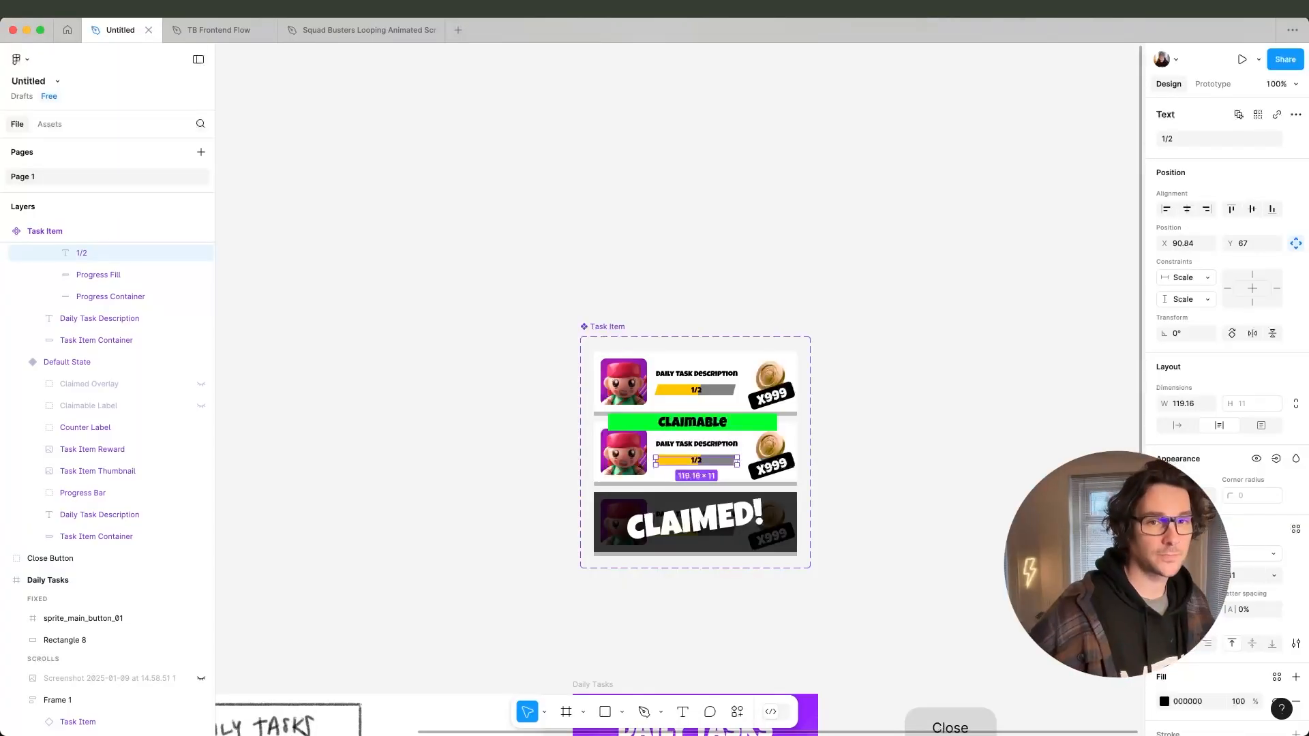
{"action": "left_click", "coordinate": [828, 484]}
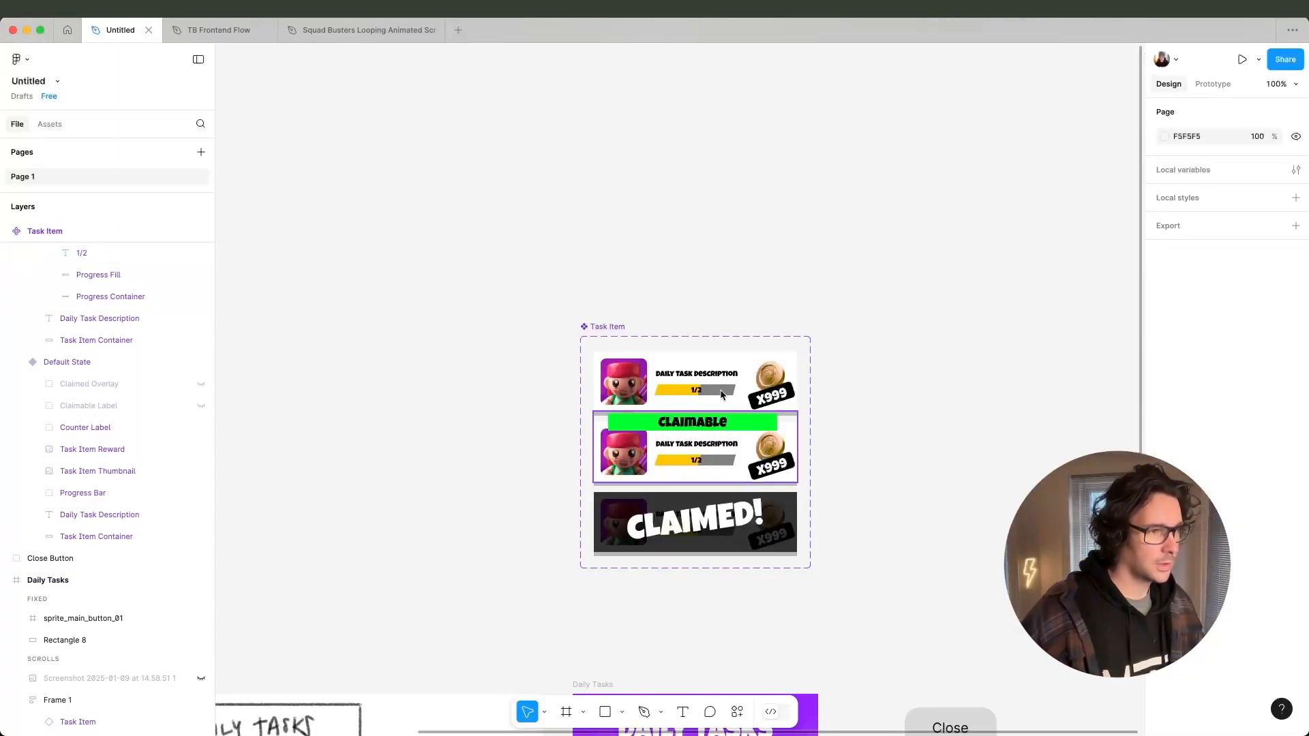
{"action": "key", "text": "super+Tab"}
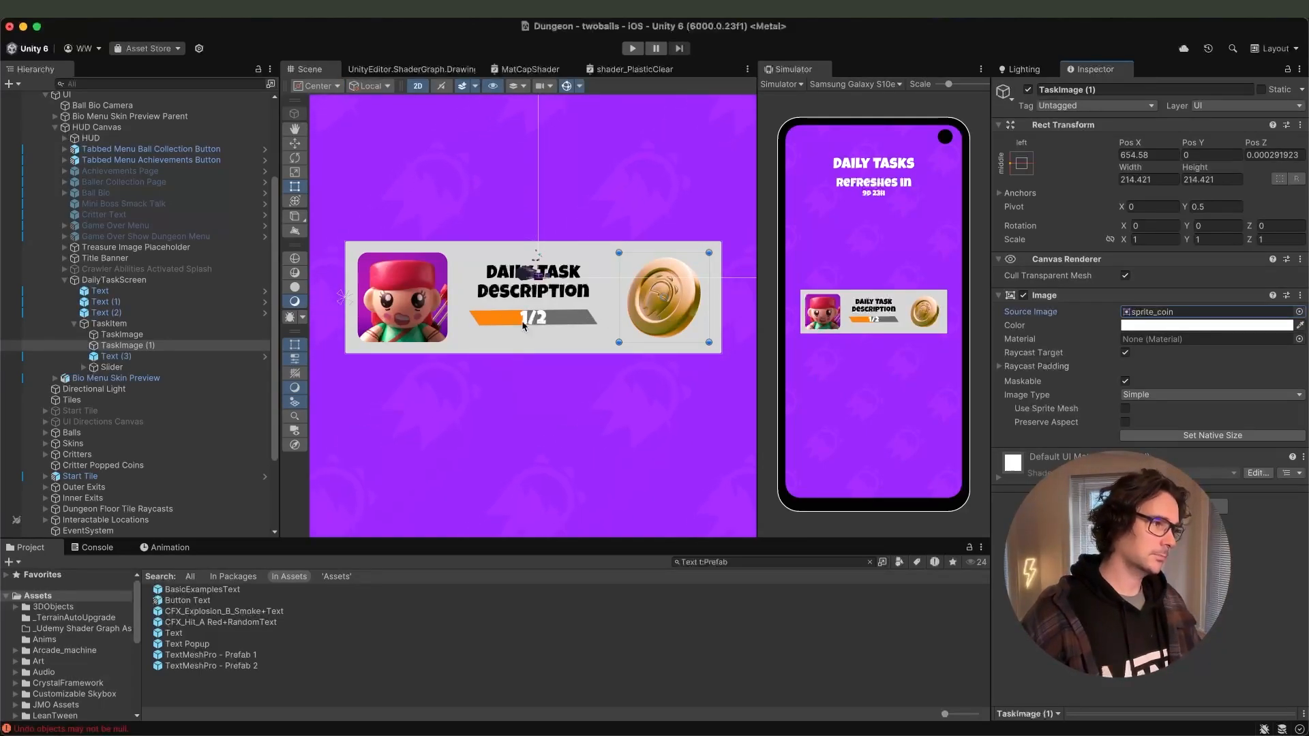
Duplicate the Daily Task Description text, change the copy to X999, and narrow and place it over the coin's lower part.
{"action": "left_click", "coordinate": [121, 357]}
{"action": "key", "text": "super+d"}
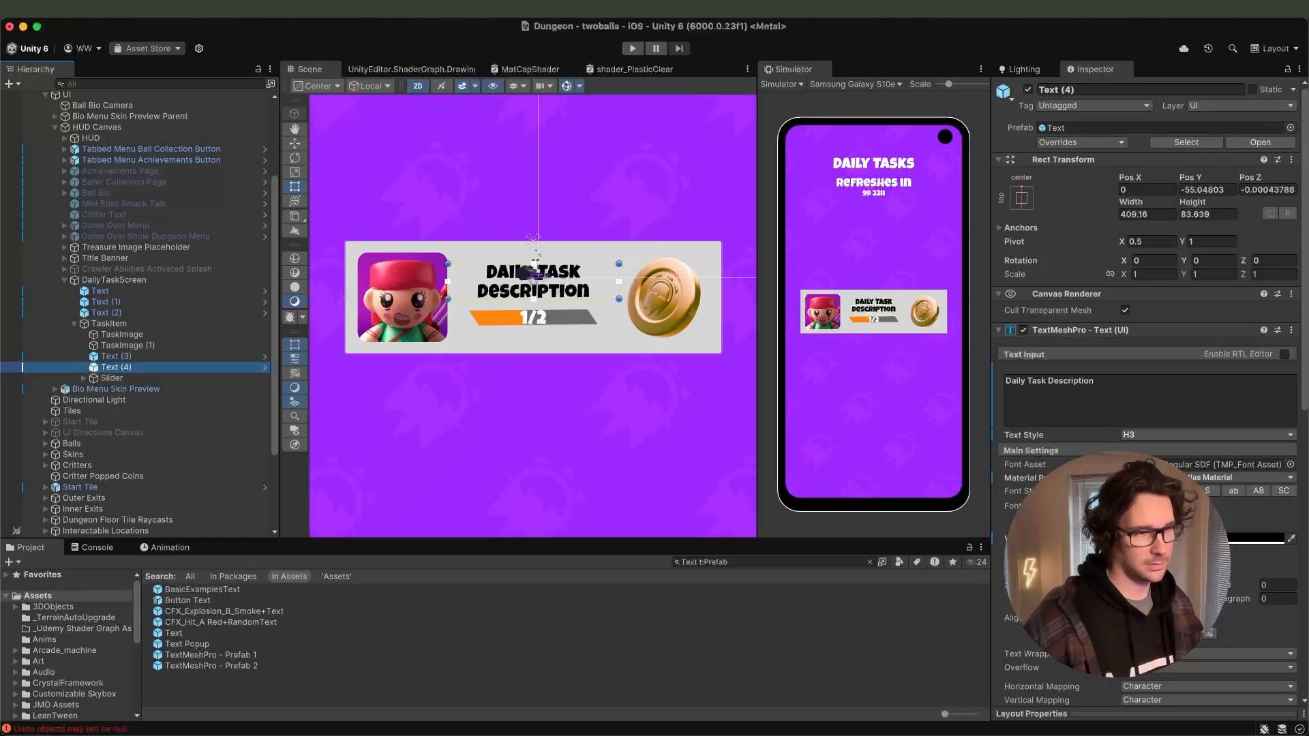
{"action": "left_click", "coordinate": [1097, 410]}
{"action": "type", "text": "X999"}
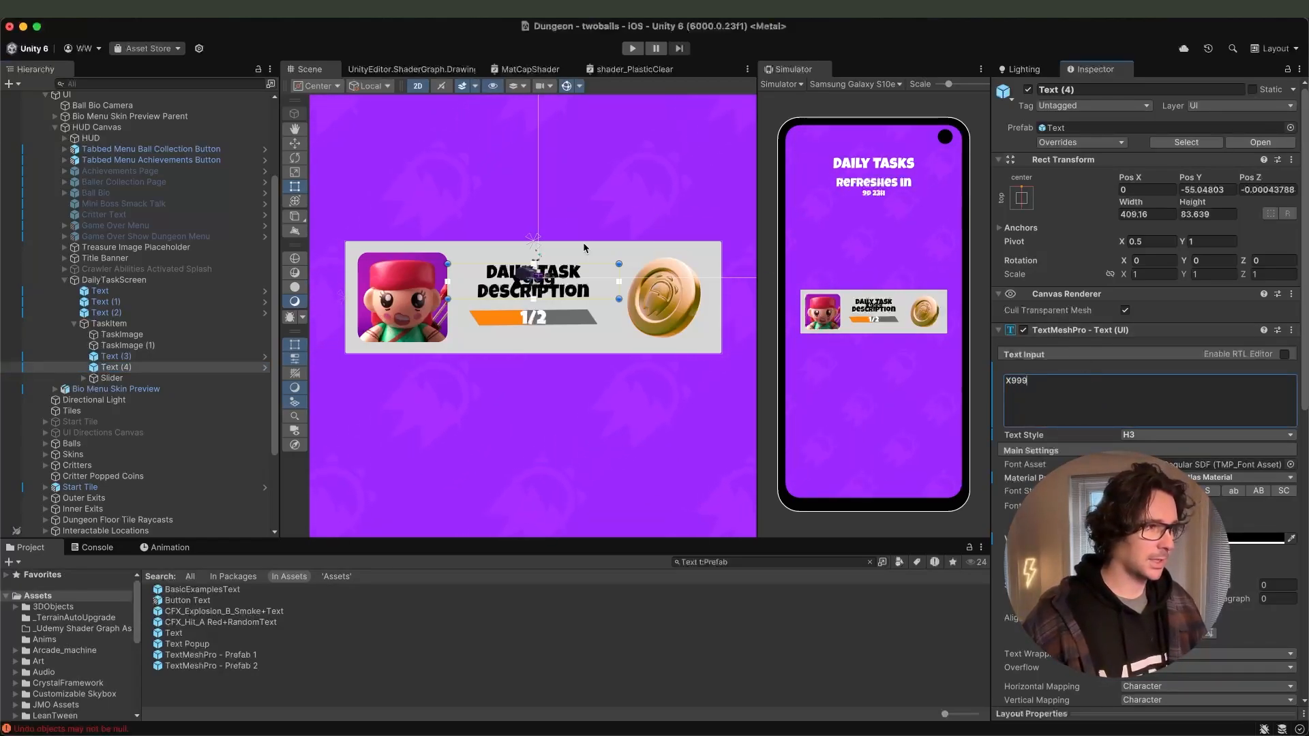
{"action": "left_click_drag", "start_coordinate": [572, 292], "coordinate": [695, 334]}
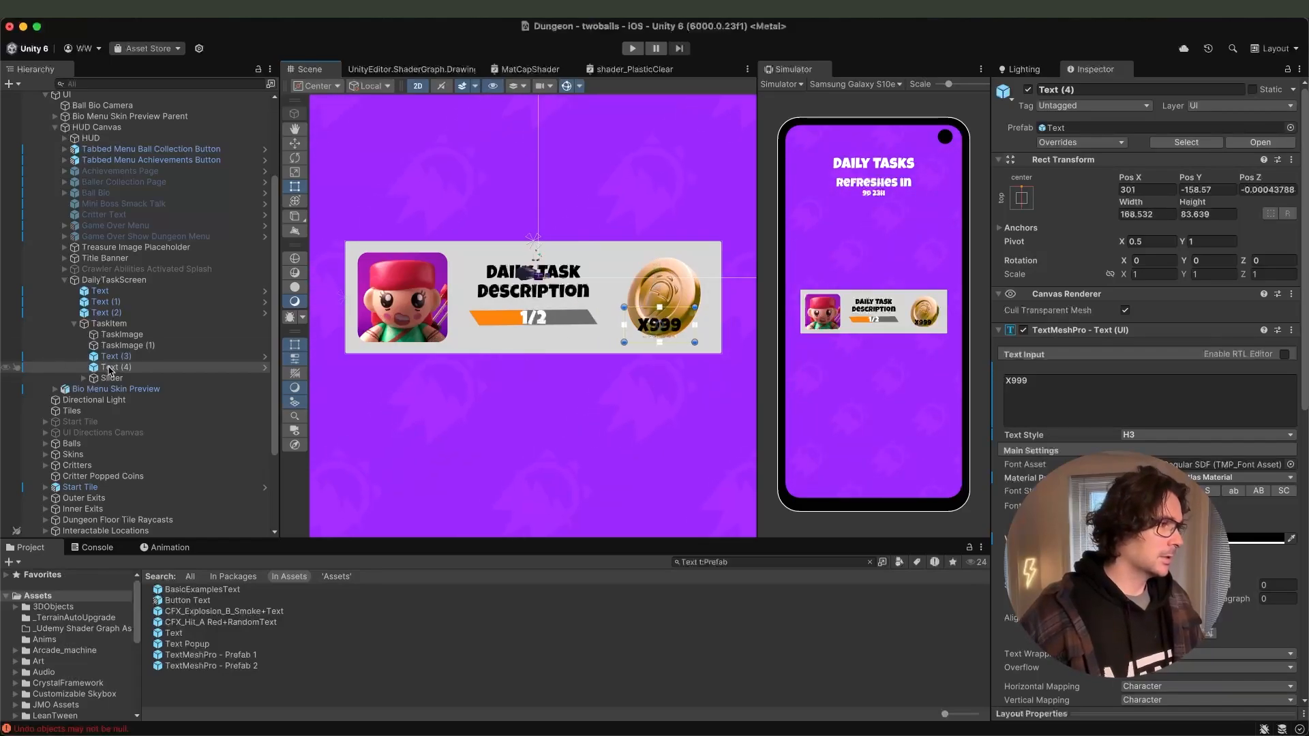
Add a UI Panel to TaskItem, anchor it at middle center, and resize it to about 264 by 79 over the X999 text.
{"action": "left_click", "coordinate": [116, 324]}
{"action": "right_click", "coordinate": [117, 326]}
{"action": "mouse_move", "coordinate": [197, 519]}
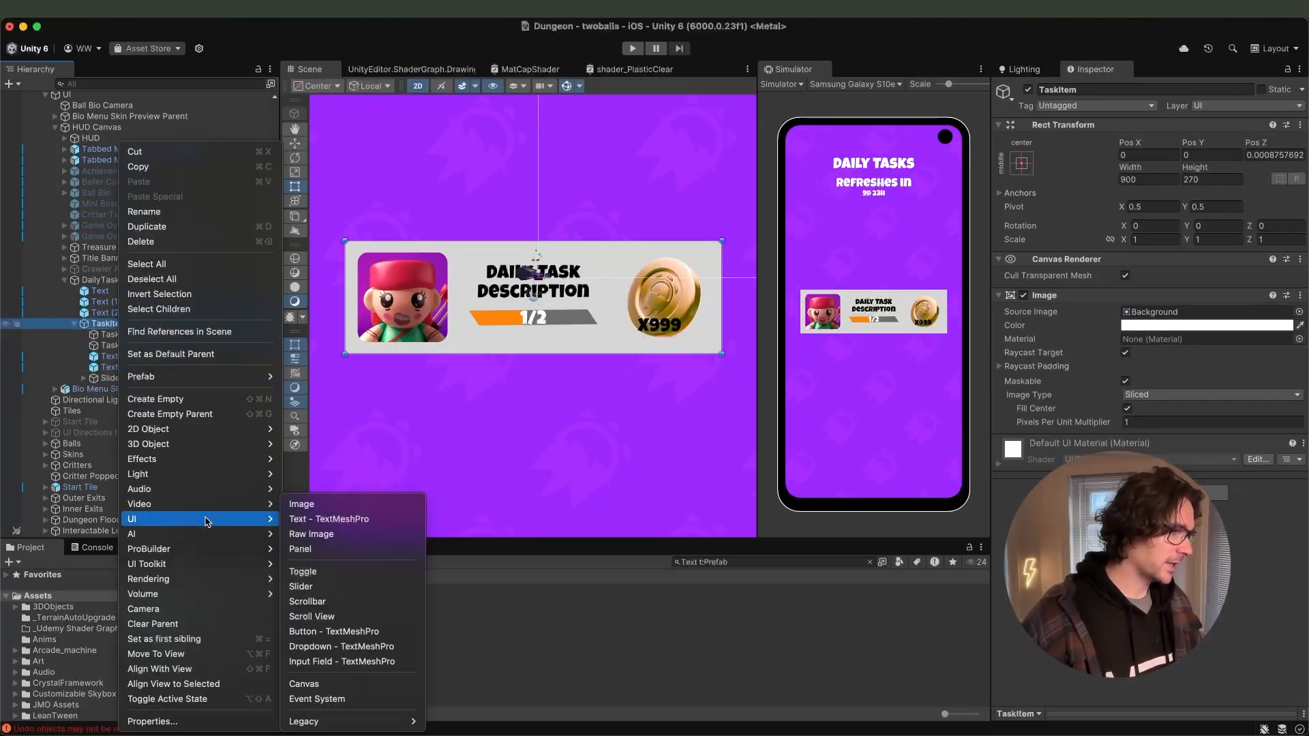
{"action": "left_click", "coordinate": [314, 549]}
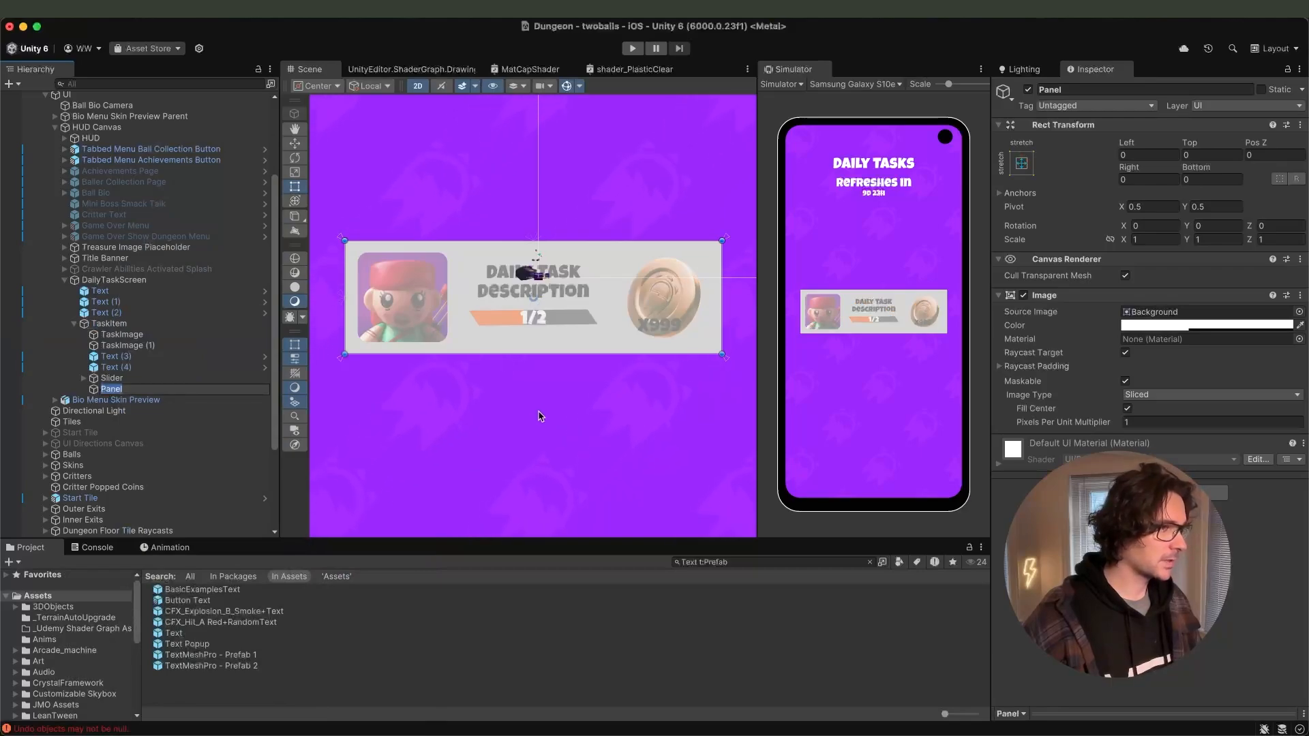
{"action": "left_click", "coordinate": [1022, 163]}
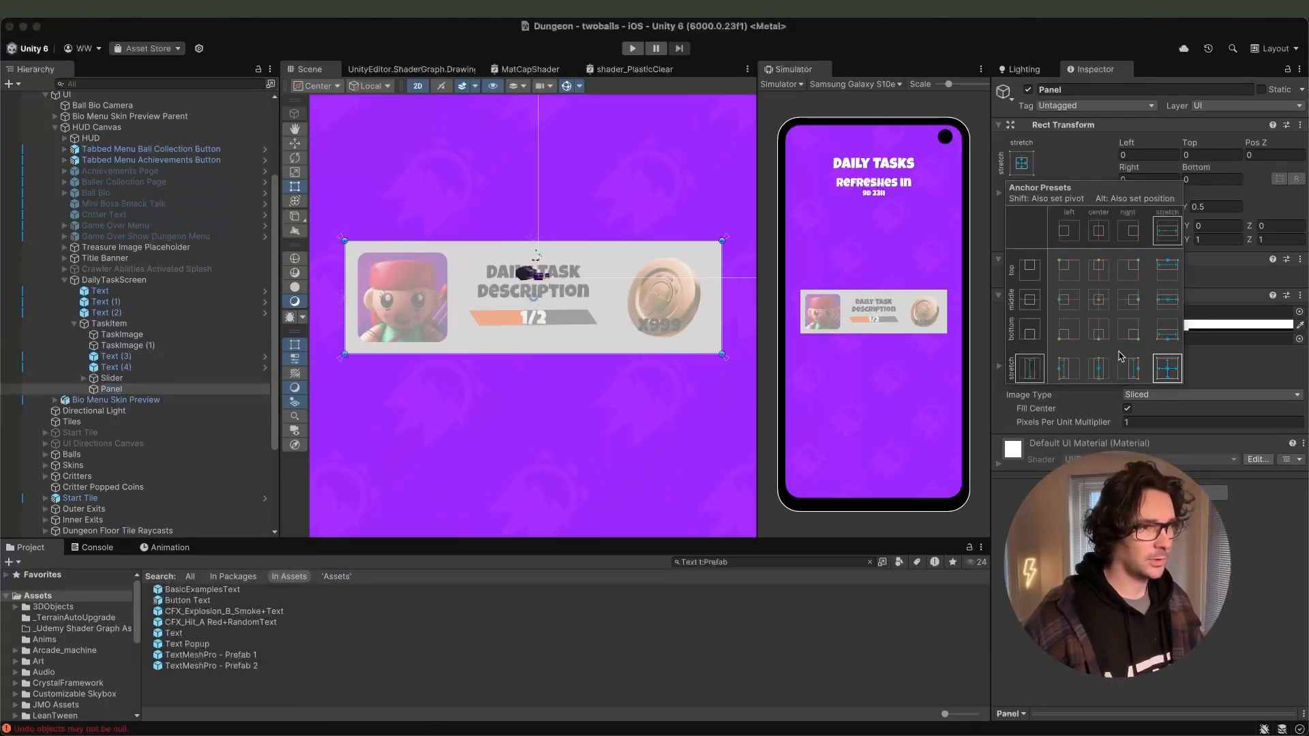
{"action": "left_click", "coordinate": [1104, 303]}
{"action": "left_click_drag", "start_coordinate": [346, 240], "coordinate": [478, 281], "text": "alt+shift"}
{"action": "left_click_drag", "start_coordinate": [511, 311], "coordinate": [643, 339]}
Set the new counter panel's image color to fully opaque black.
{"action": "left_click", "coordinate": [1226, 329]}
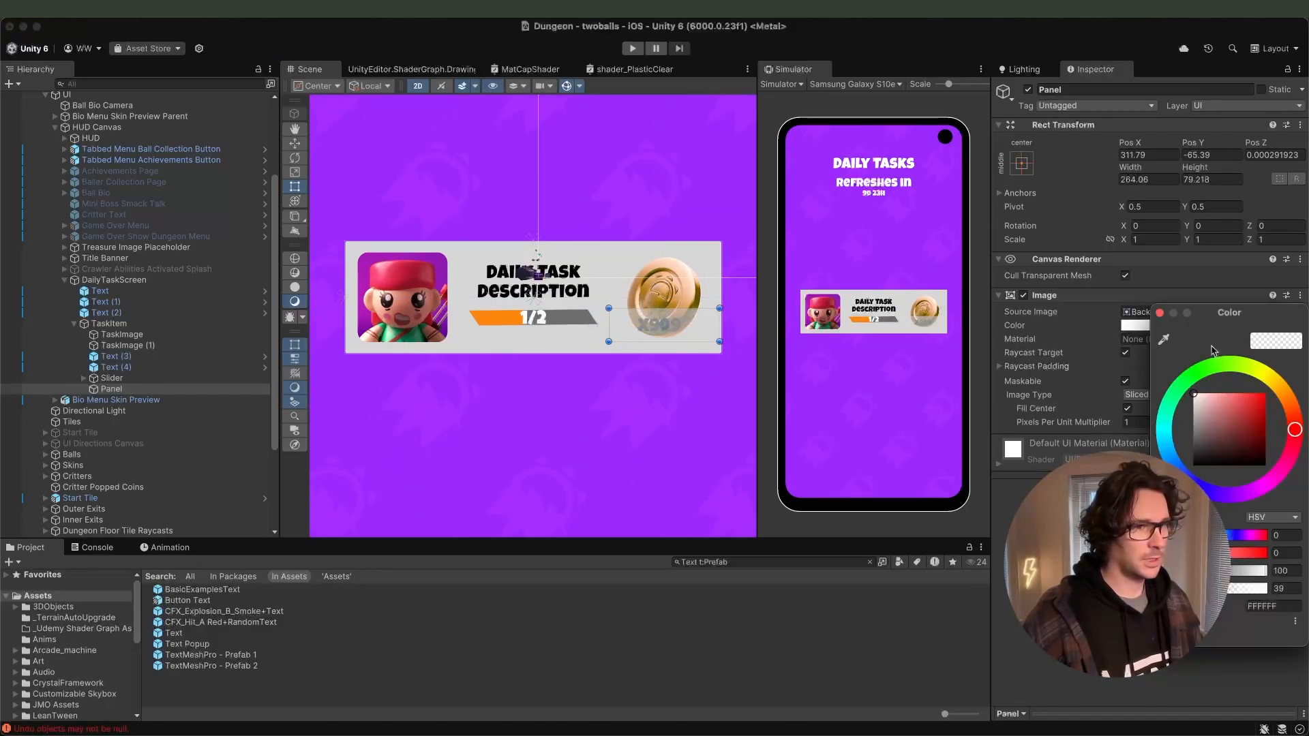
{"action": "left_click", "coordinate": [1160, 313]}
{"action": "left_click", "coordinate": [1162, 313]}
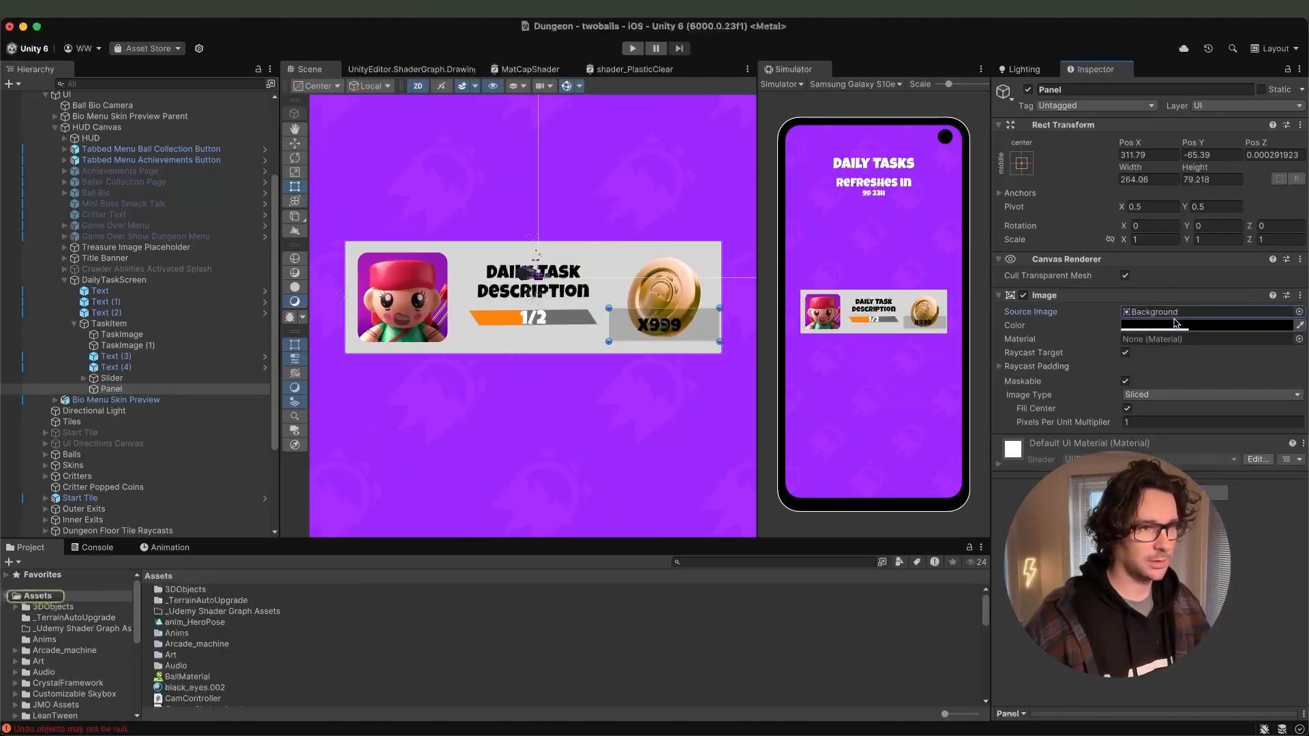
{"action": "left_click", "coordinate": [1168, 326]}
{"action": "left_click_drag", "start_coordinate": [1206, 587], "coordinate": [1282, 596]}
{"action": "left_click", "coordinate": [1160, 311]}
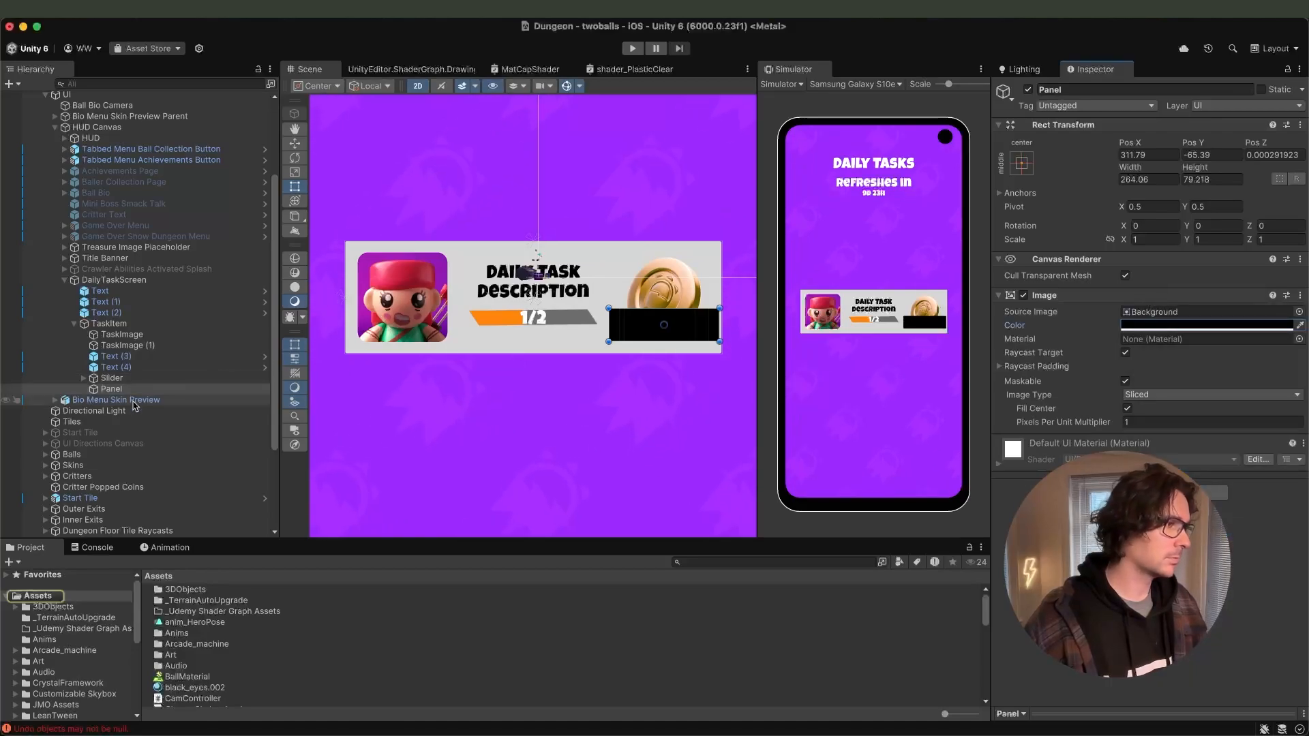
Make the X999 text a child of the black panel and set its vertex color to white.
{"action": "left_click_drag", "start_coordinate": [112, 369], "coordinate": [112, 390]}
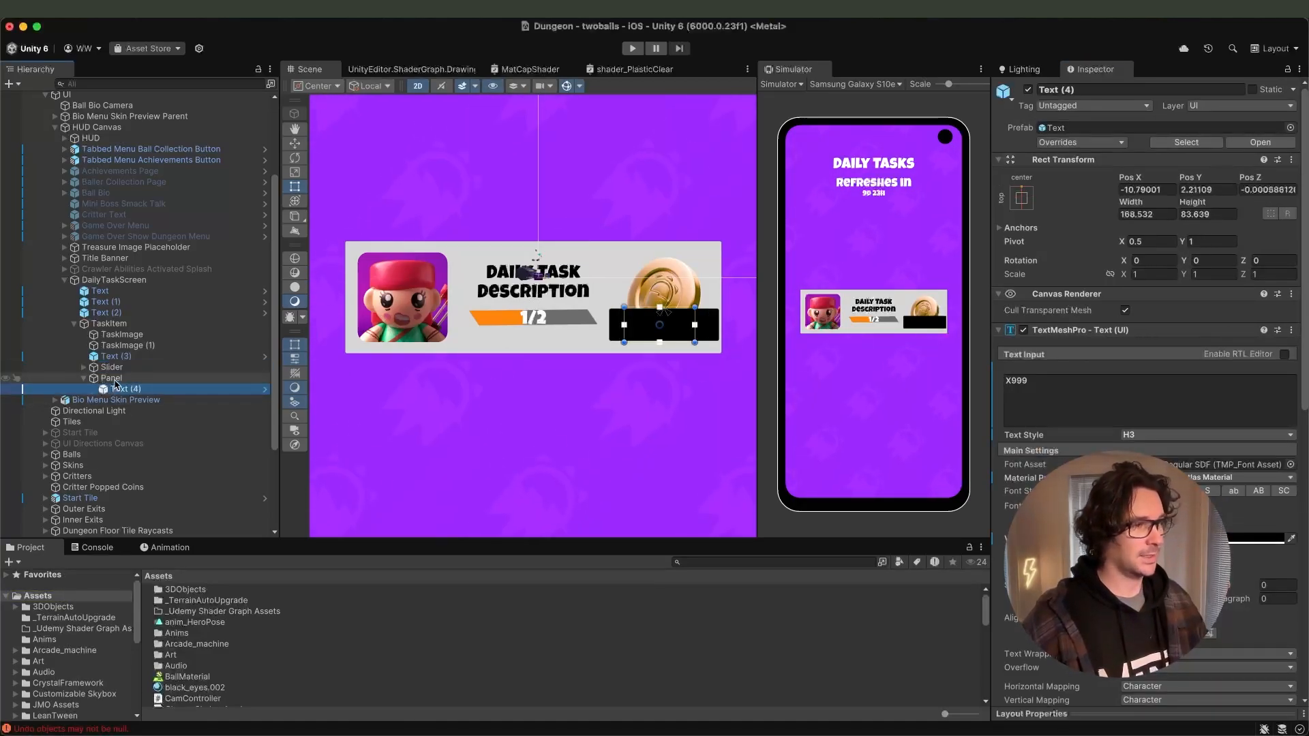
{"action": "left_click", "coordinate": [113, 379]}
{"action": "left_click", "coordinate": [116, 390]}
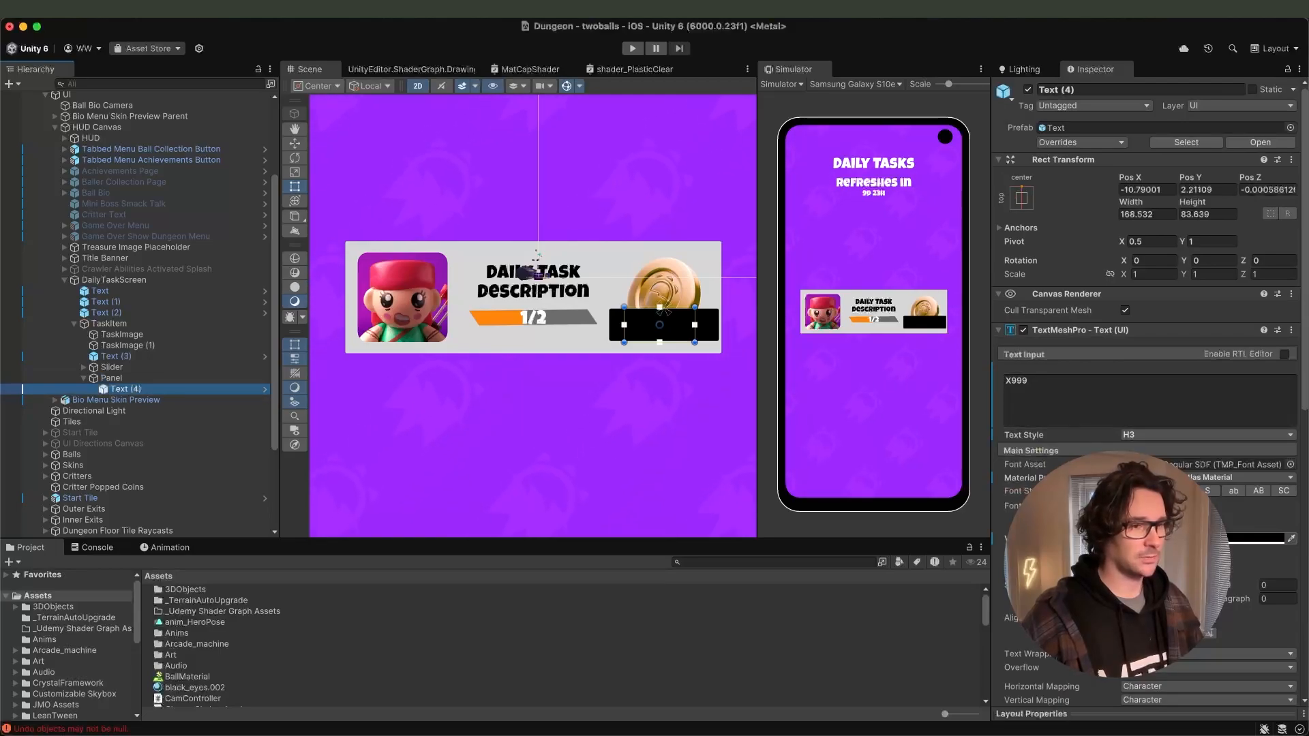
{"action": "left_click", "coordinate": [1180, 538]}
{"action": "left_click_drag", "start_coordinate": [1184, 489], "coordinate": [1159, 465]}
{"action": "left_click", "coordinate": [1148, 400]}
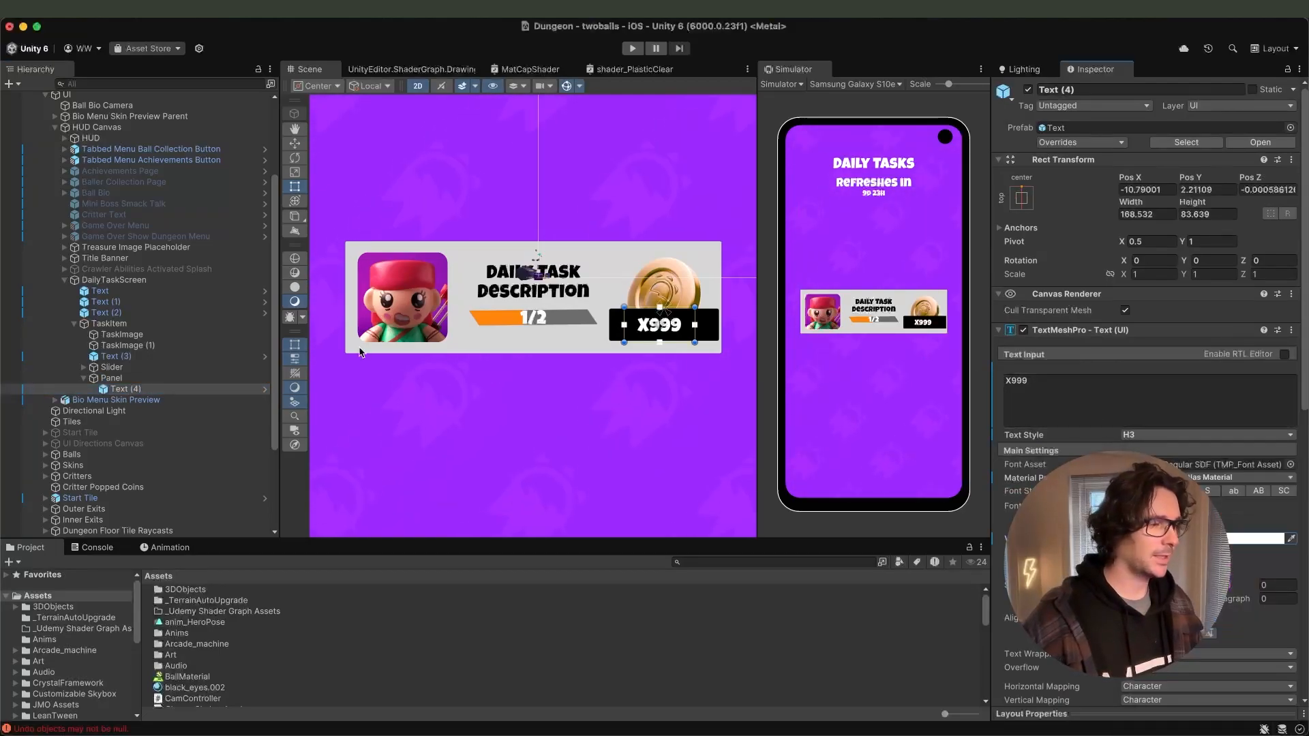
Anchor, pivot and position the X999 text at the middle center of the black panel.
{"action": "left_click", "coordinate": [138, 379]}
{"action": "left_click", "coordinate": [138, 388]}
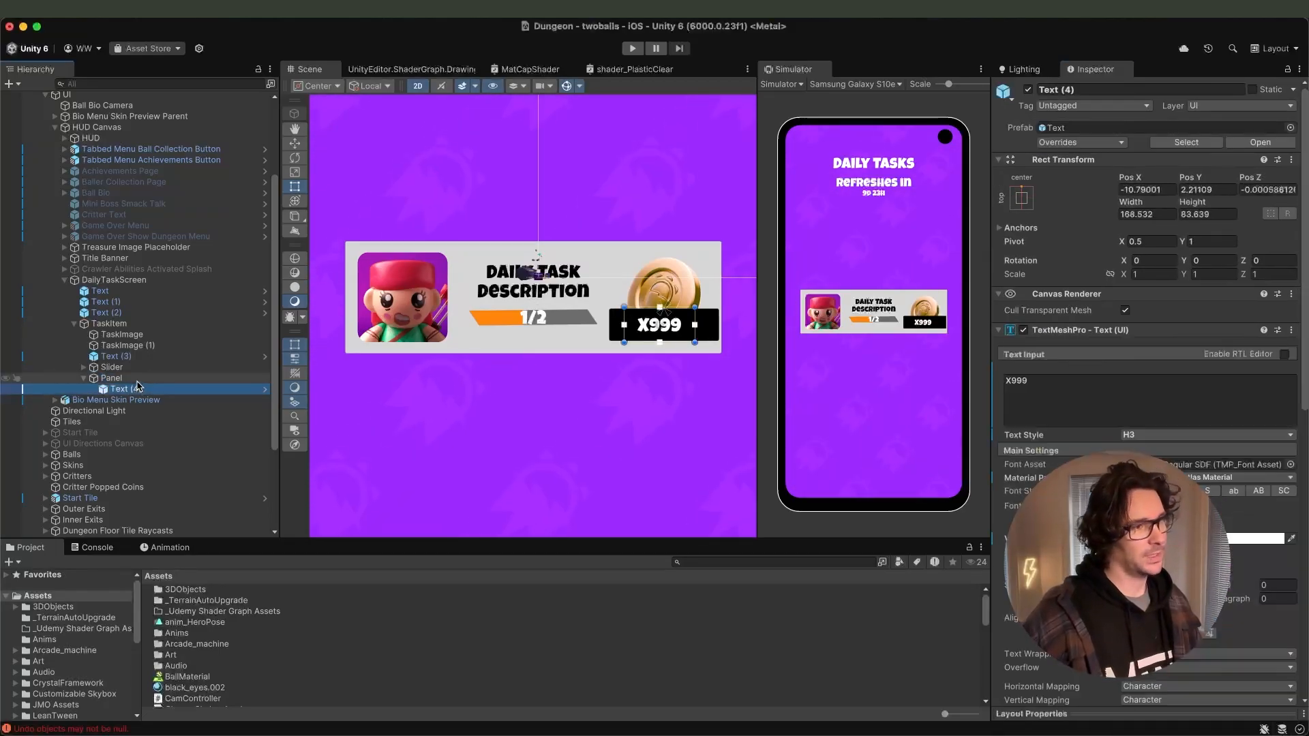
{"action": "left_click", "coordinate": [1022, 197]}
{"action": "left_click", "coordinate": [1095, 334], "text": "alt+shift"}
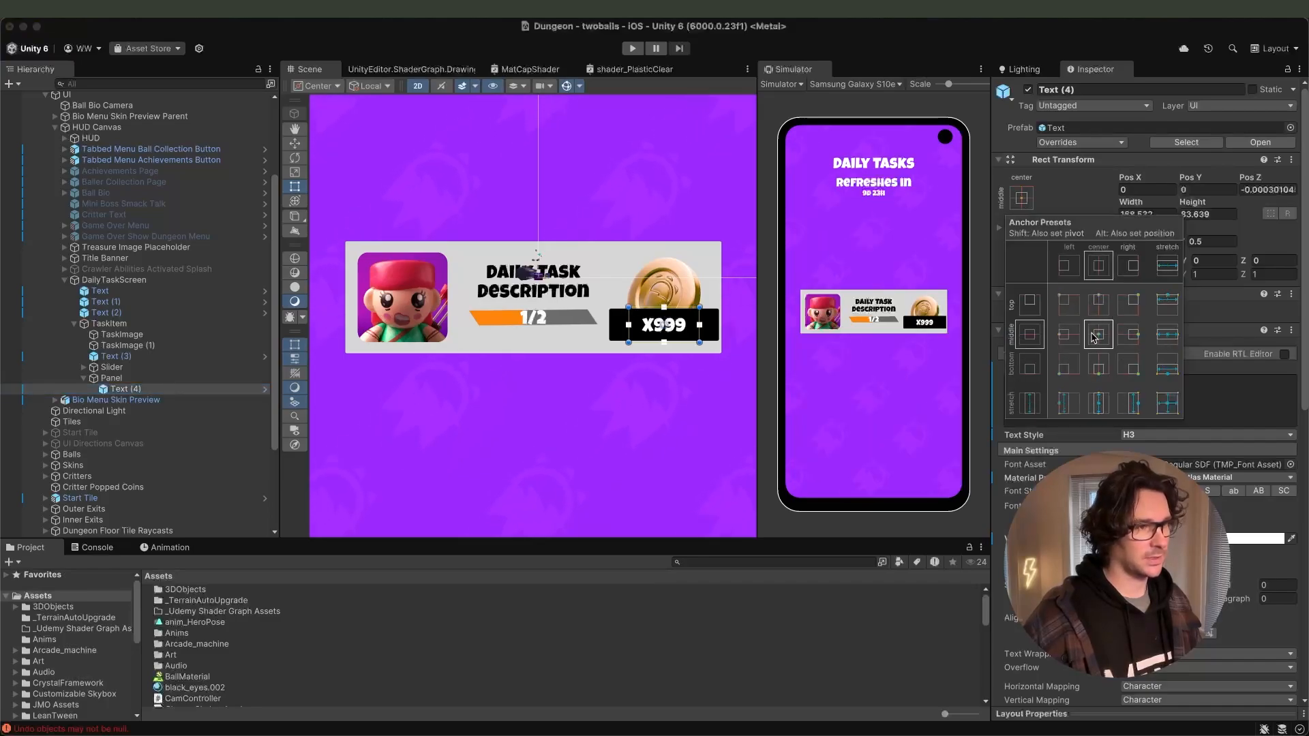
Set the black counter panel's source image to sprite_rounded_square.
{"action": "left_click", "coordinate": [205, 378]}
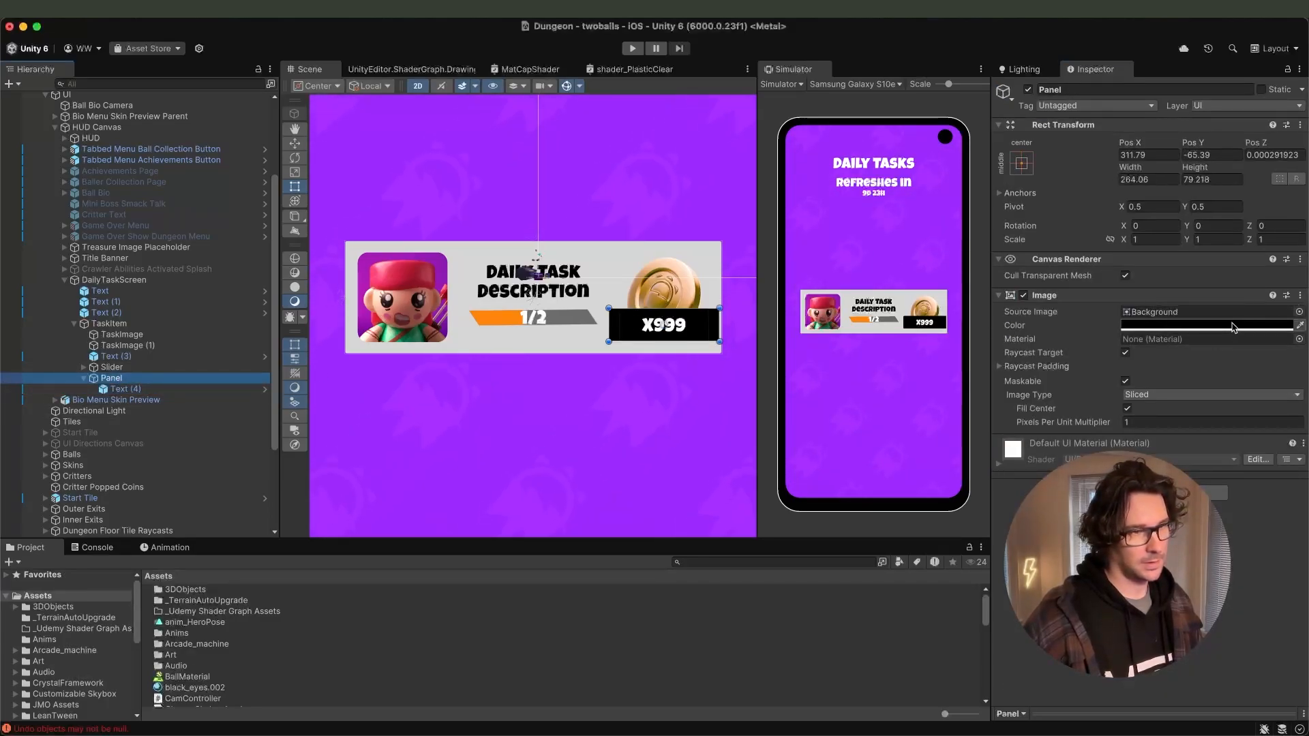
{"action": "left_click", "coordinate": [1299, 313]}
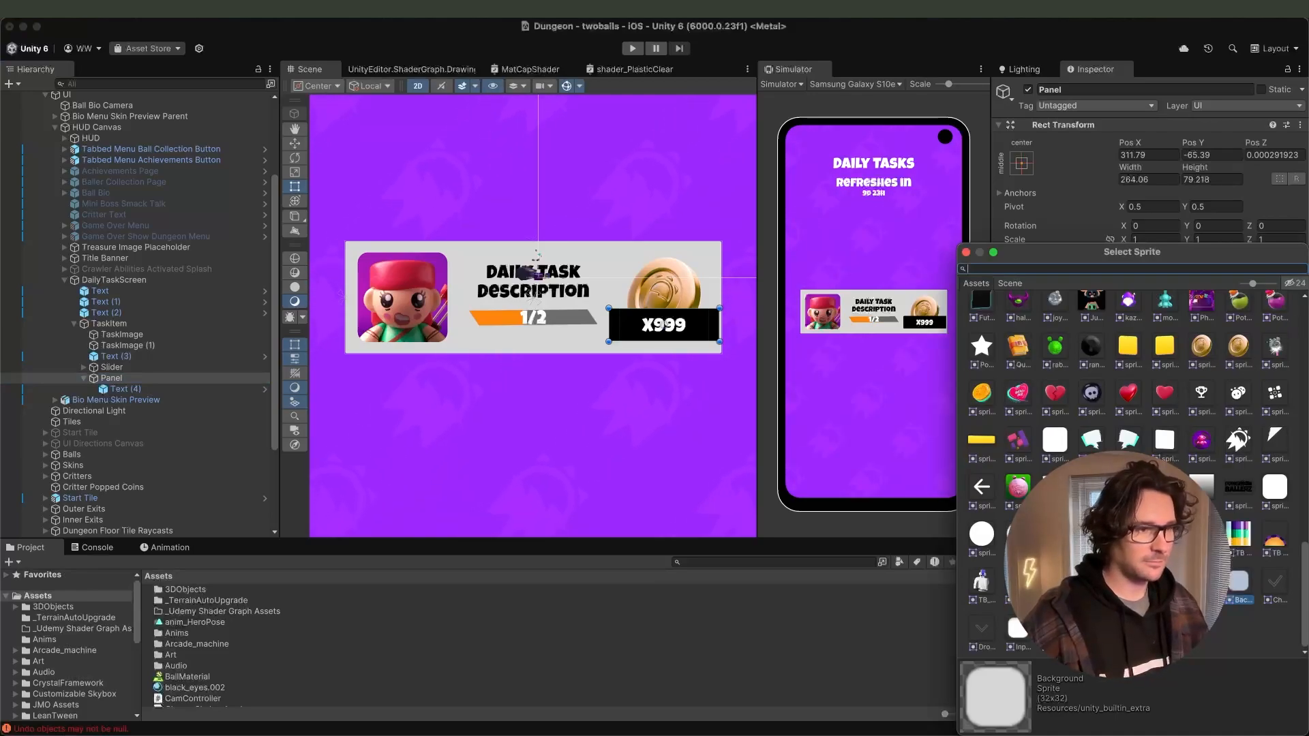
{"action": "left_click", "coordinate": [1057, 440]}
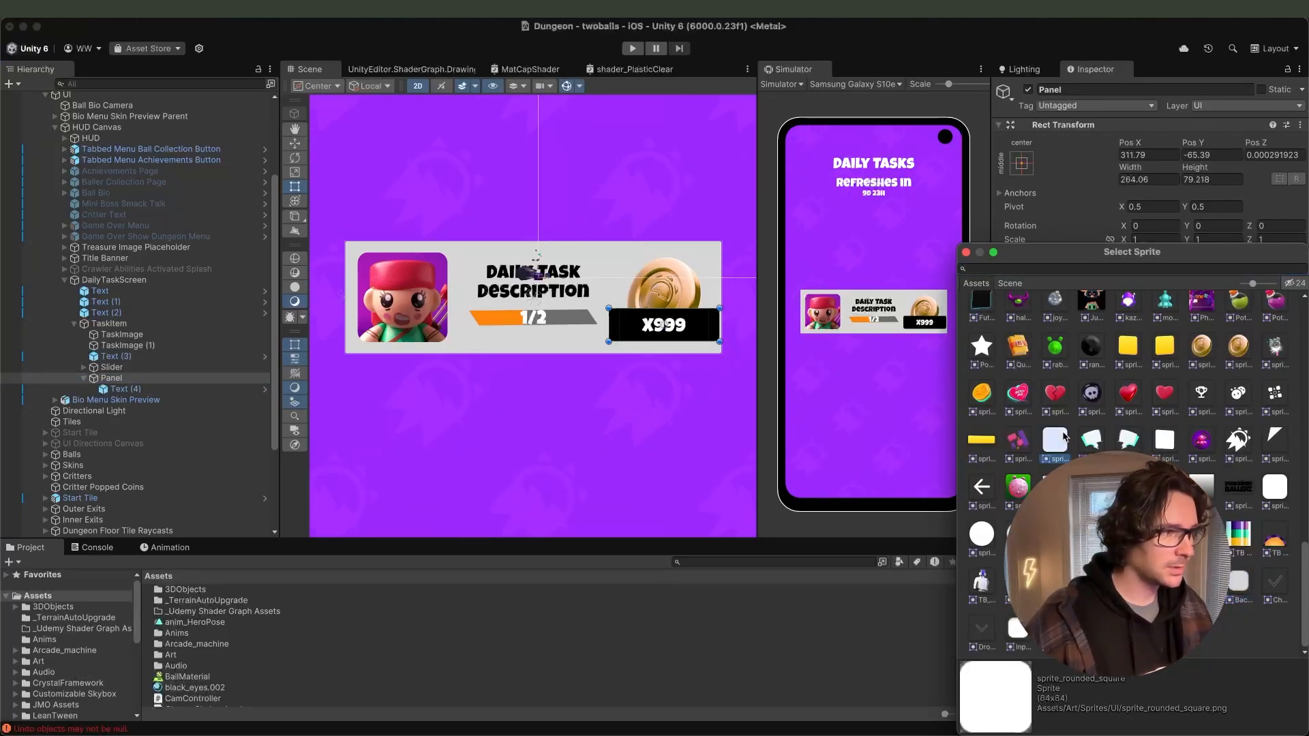
{"action": "left_click", "coordinate": [1272, 489]}
{"action": "left_click", "coordinate": [1058, 440]}
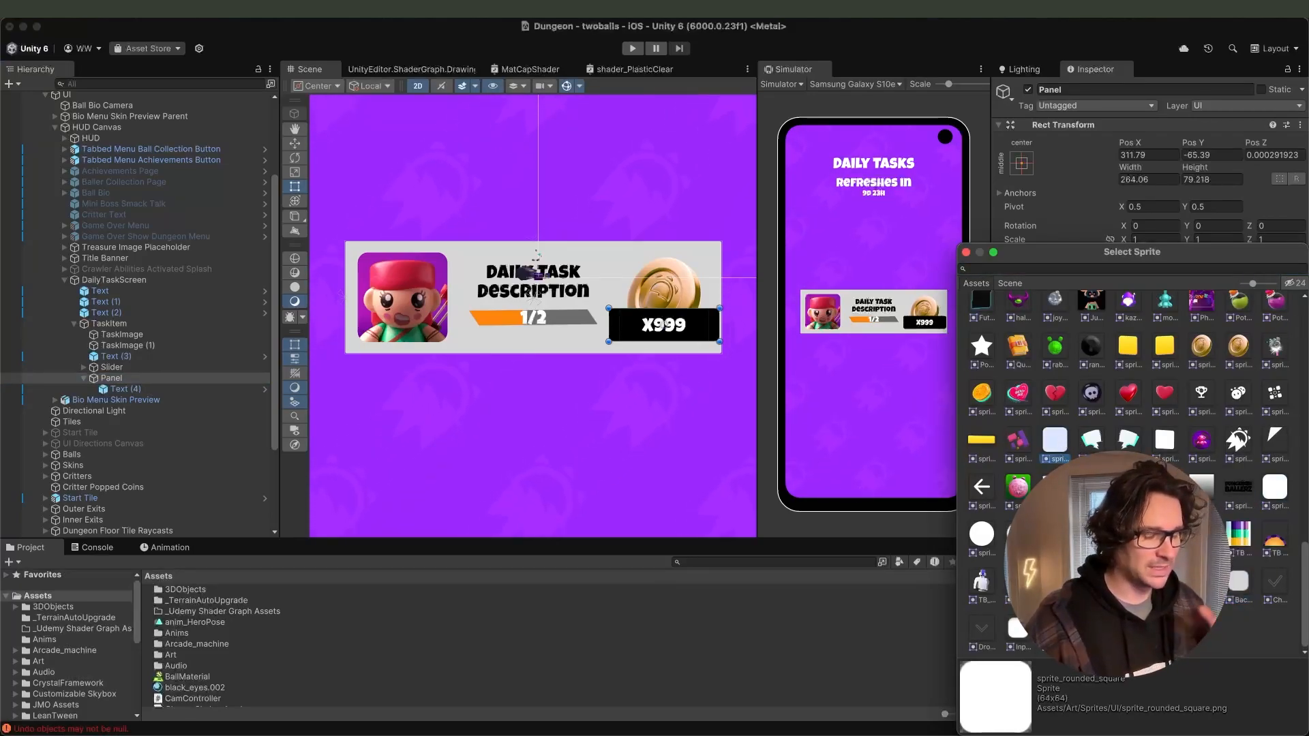
{"action": "scroll", "coordinate": [1132, 471], "scroll_direction": "up", "scroll_amount": 15}
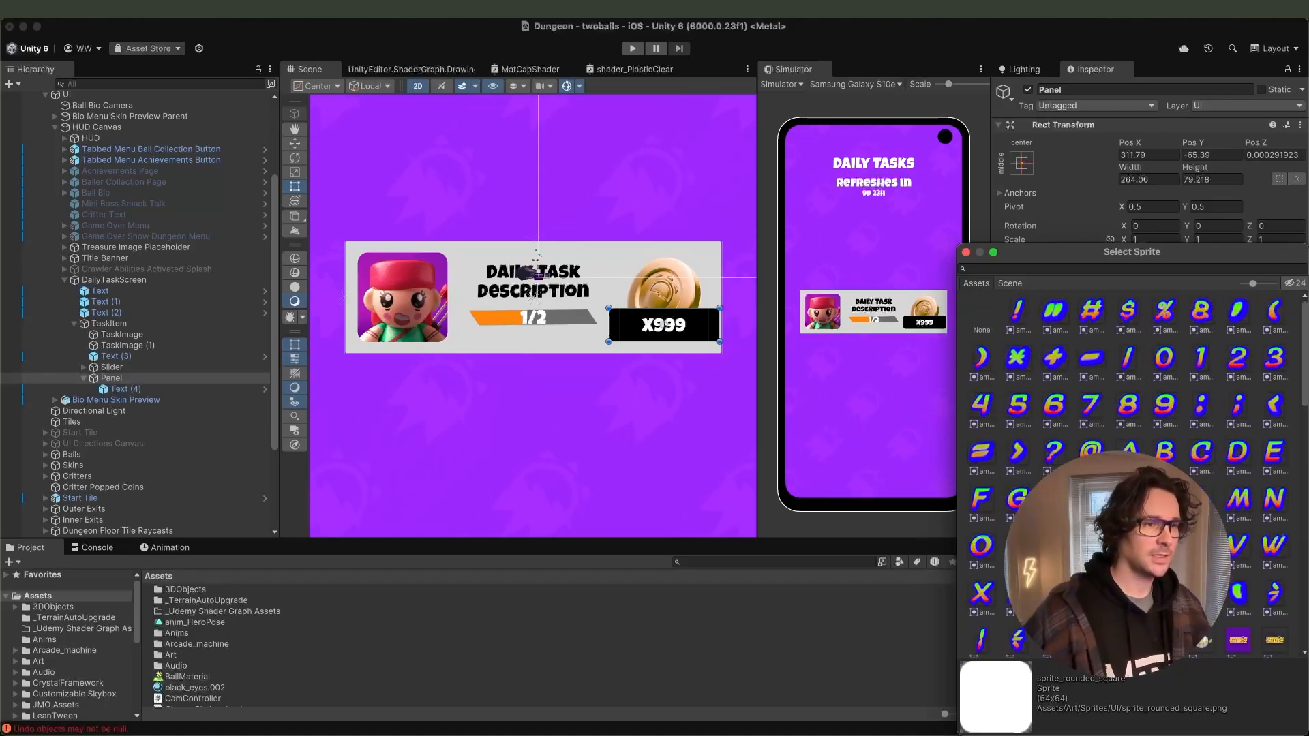
{"action": "left_click", "coordinate": [966, 252]}
Narrow the counter panel to about 200 wide, tilt it about 15° and position it over the coin's lower part.
{"action": "scroll", "coordinate": [682, 307], "scroll_direction": "up", "scroll_amount": 6}
{"action": "middle_click_drag", "start_coordinate": [682, 311], "coordinate": [594, 278]}
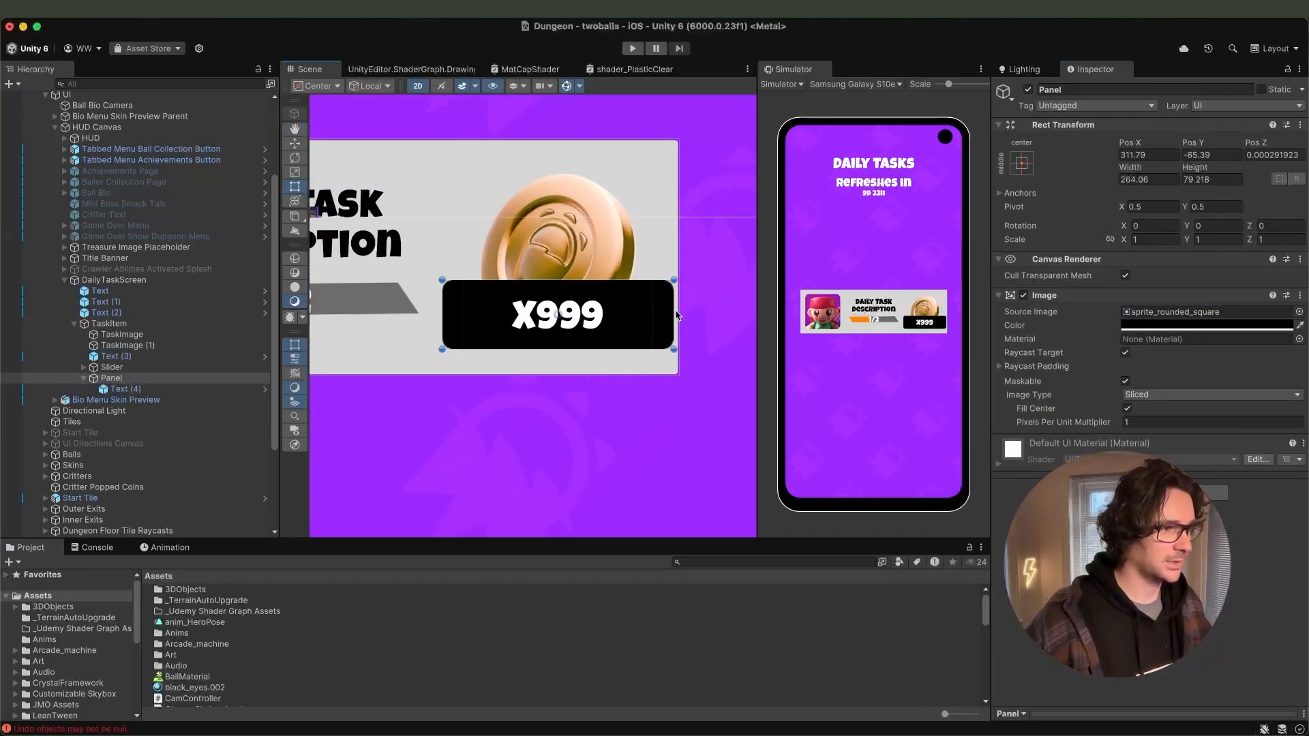
{"action": "left_click_drag", "start_coordinate": [676, 312], "coordinate": [625, 294], "text": "alt"}
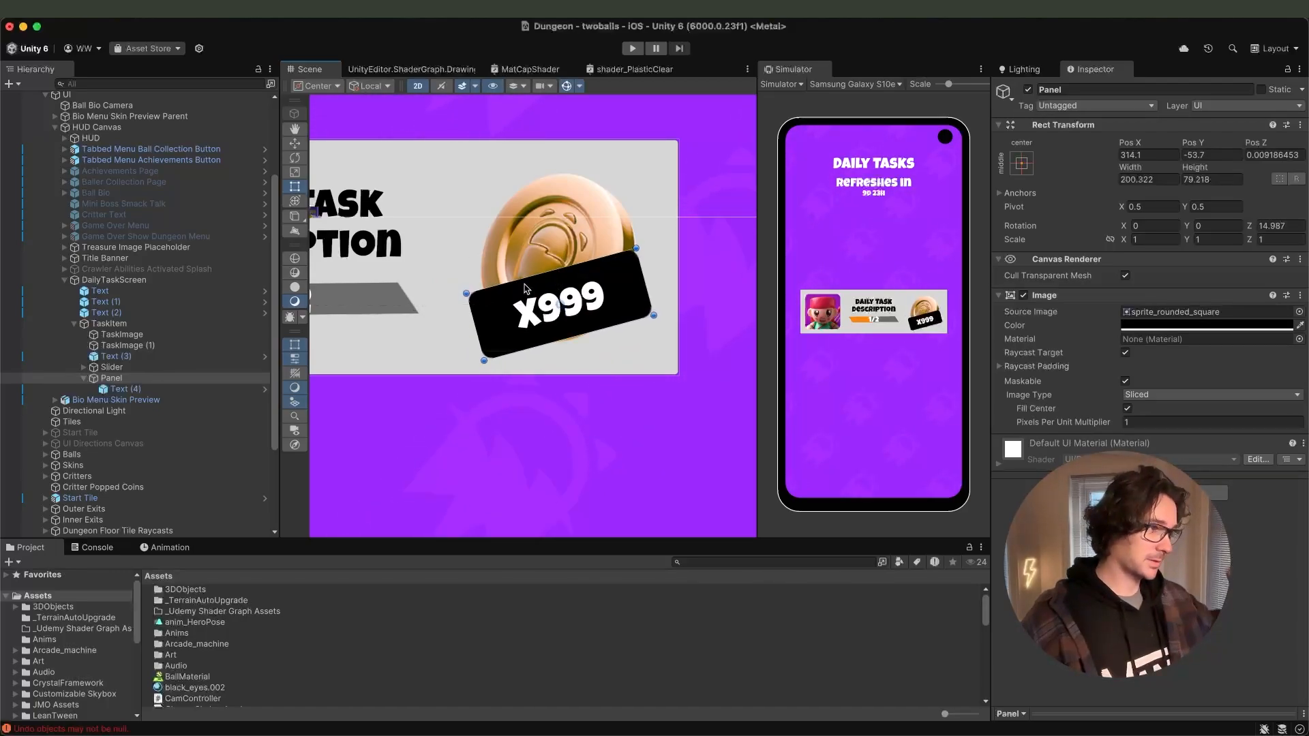
{"action": "scroll", "coordinate": [443, 279], "scroll_direction": "down", "scroll_amount": 2}
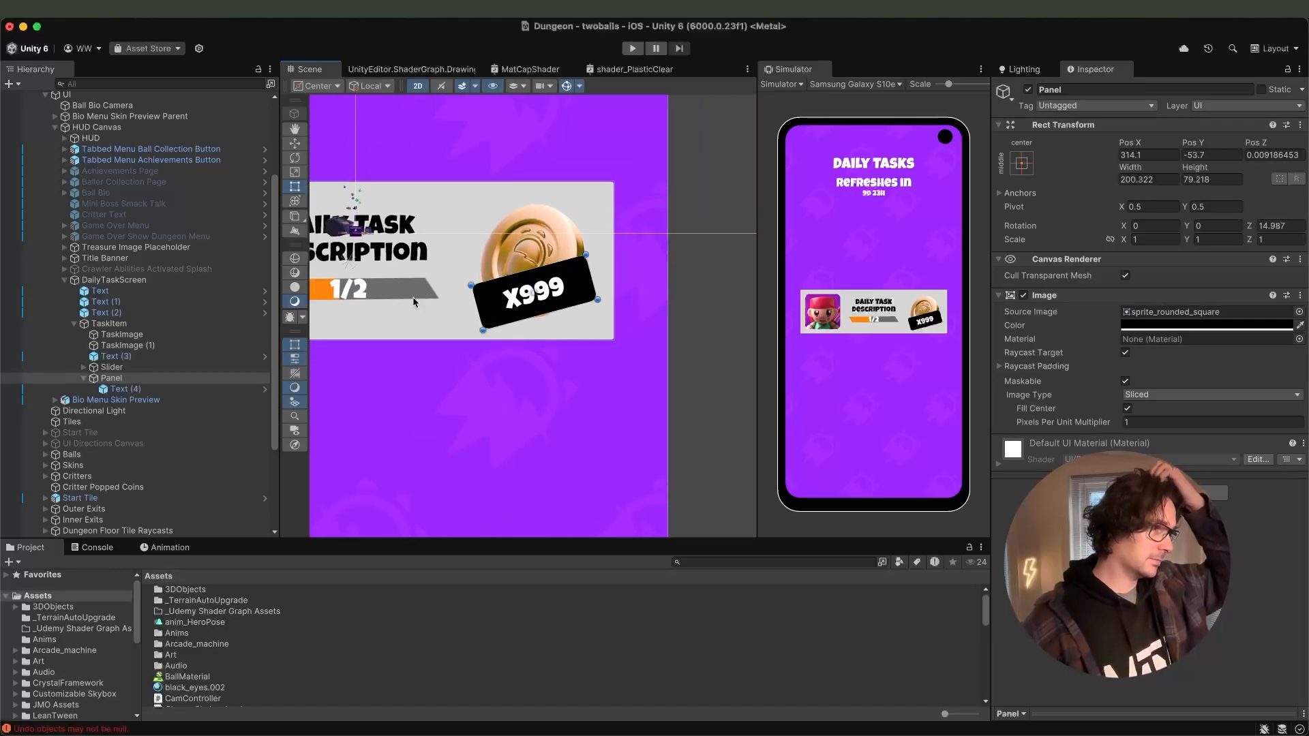
Add a Button component to the TaskItem object.
{"action": "left_click", "coordinate": [106, 325]}
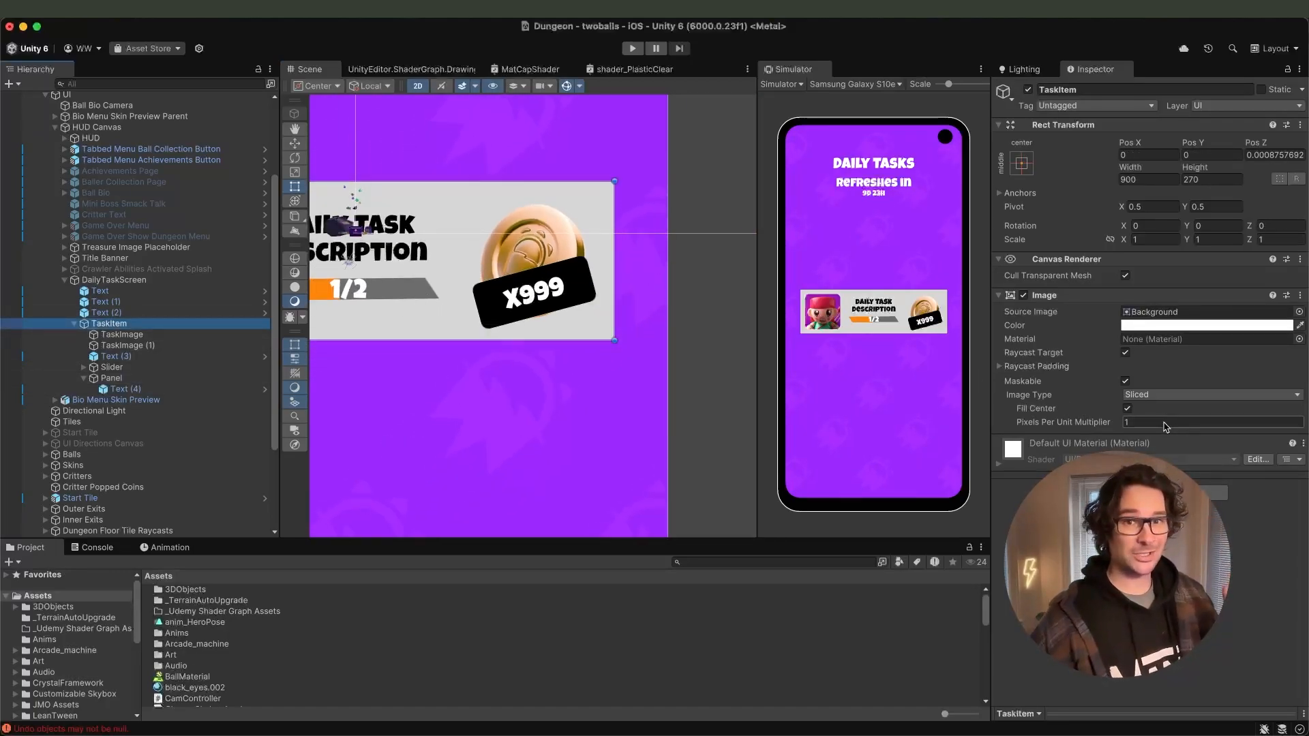
{"action": "left_click", "coordinate": [1150, 493]}
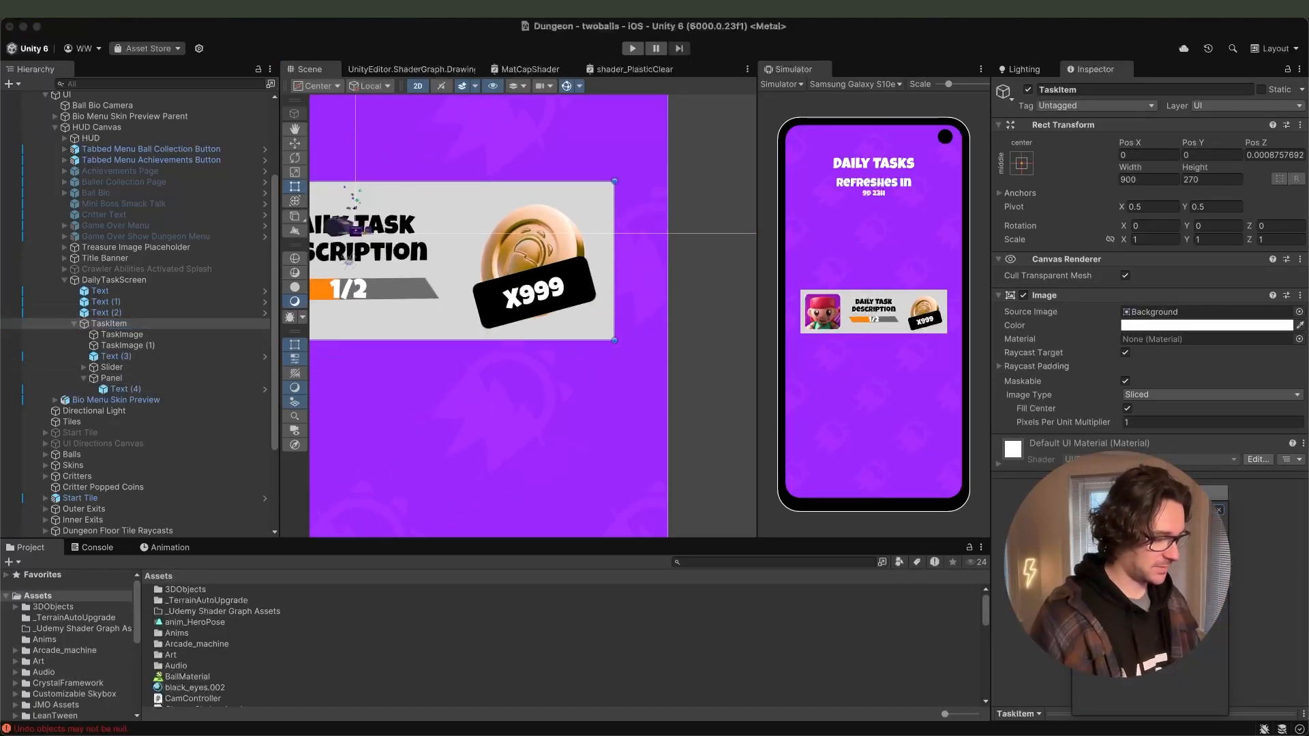
{"action": "key", "text": "Return"}
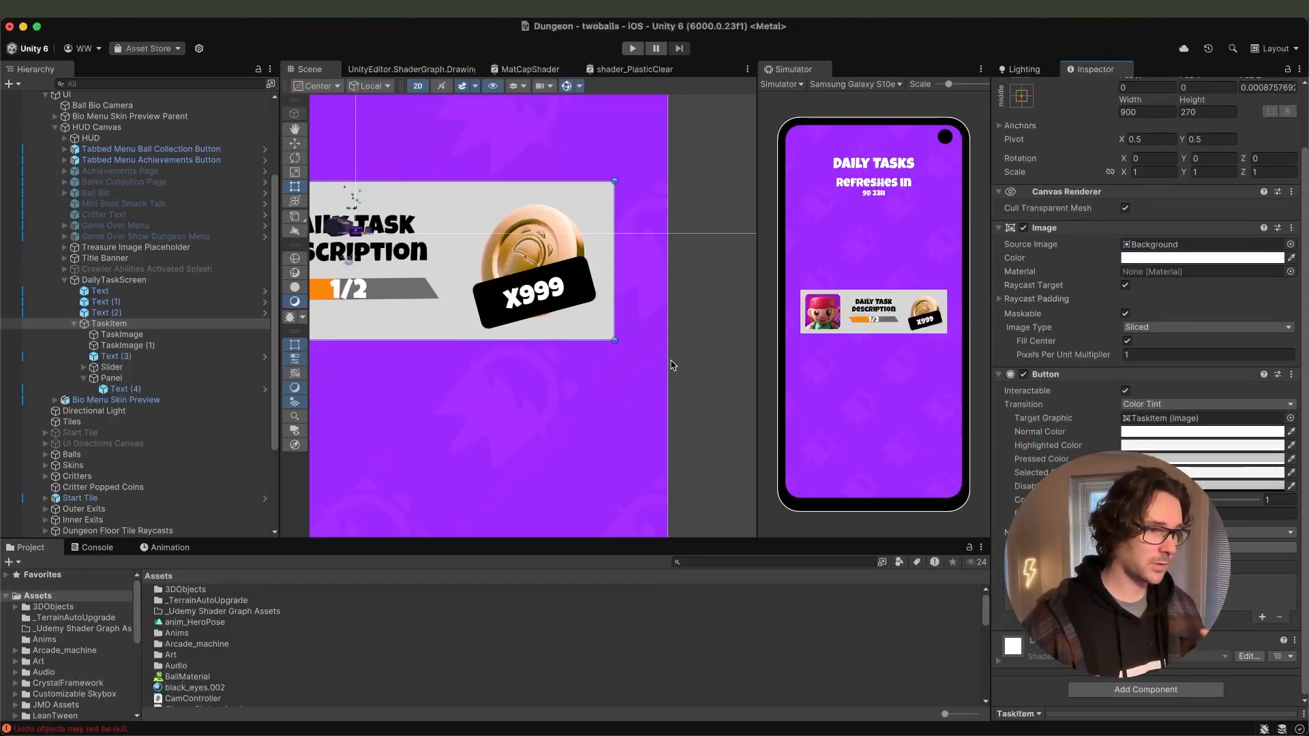
Switch the TaskItem button's Interactable option off and back on.
{"action": "key", "text": "f"}
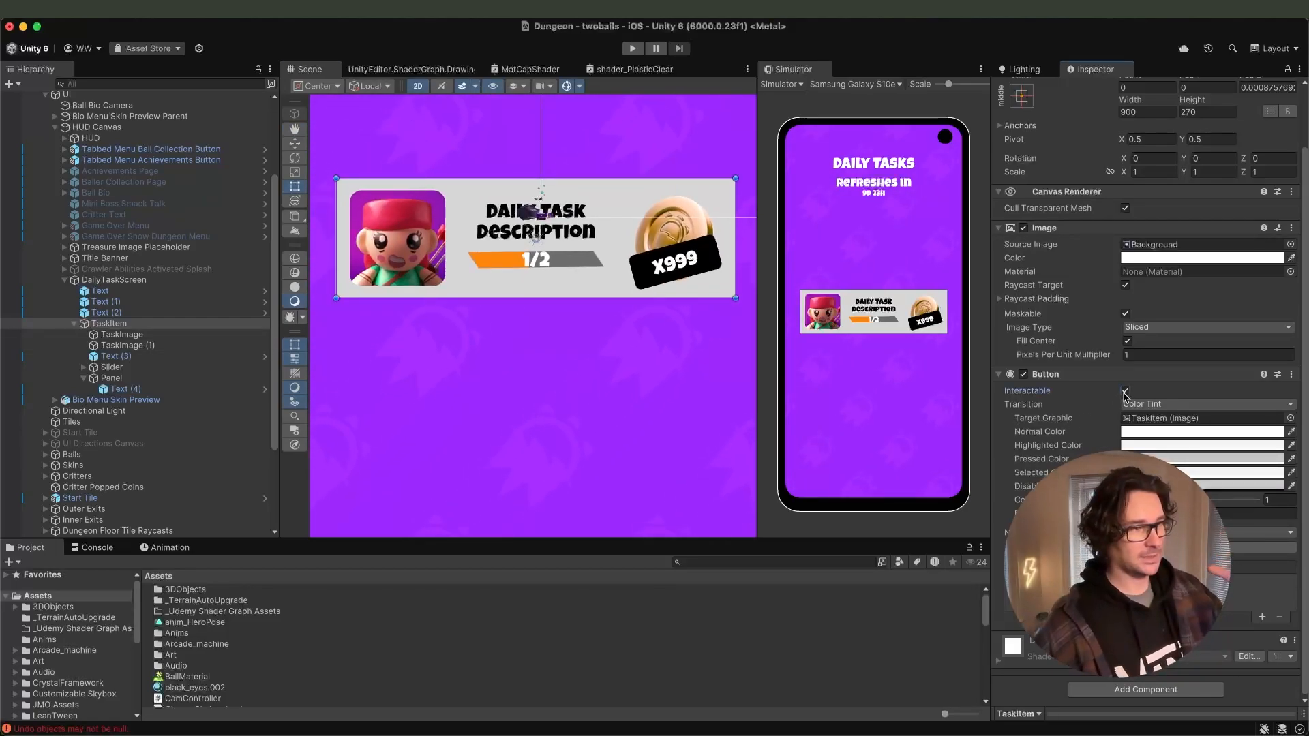
{"action": "left_click", "coordinate": [1125, 393]}
{"action": "left_click", "coordinate": [1125, 393]}
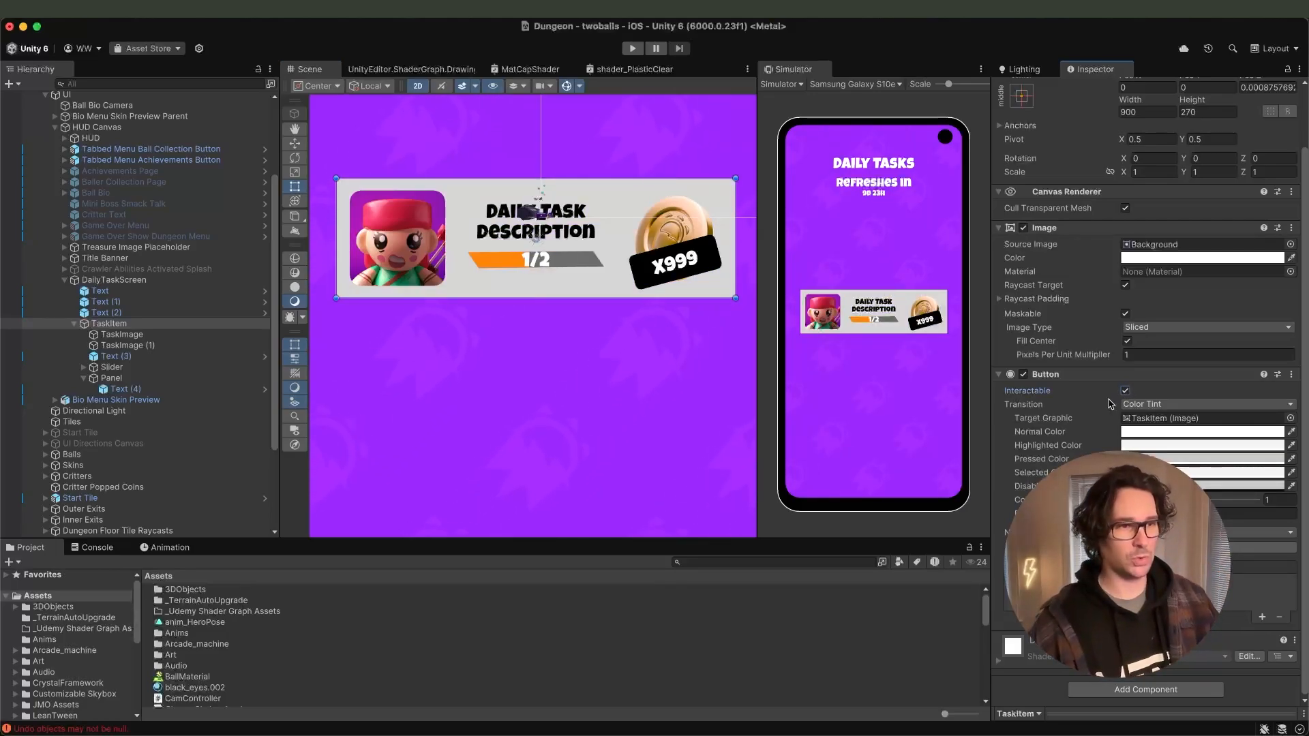
Preview the TaskItem button's disabled appearance once more, leaving it interactable.
{"action": "left_click", "coordinate": [1125, 393]}
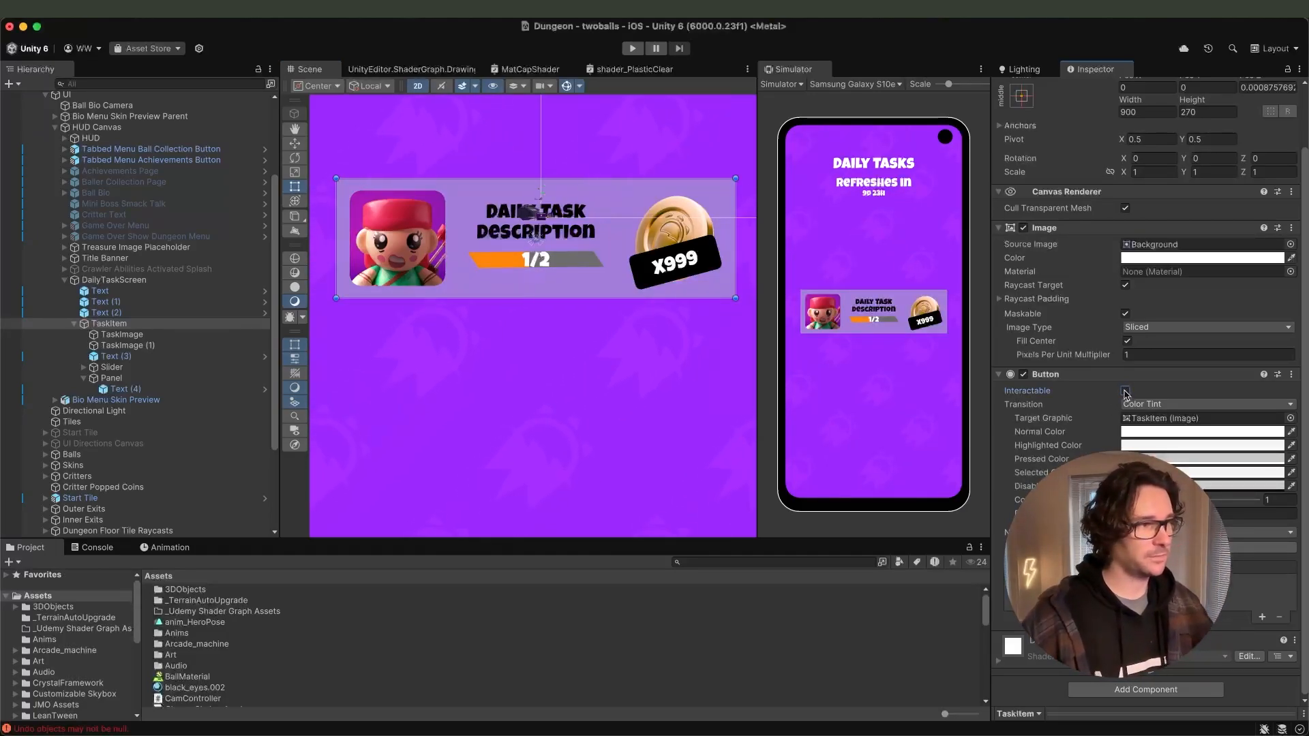
{"action": "left_click", "coordinate": [1126, 392]}
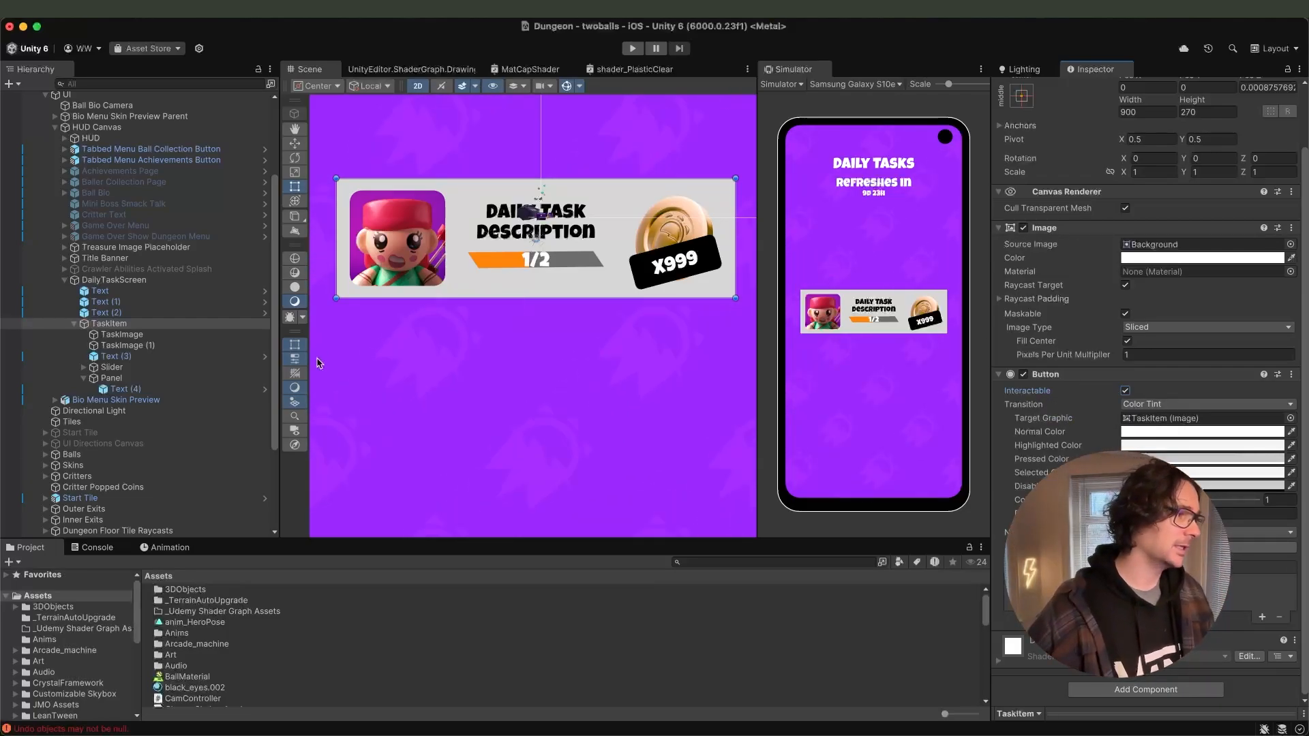
Collapse the TaskItem hierarchy and check the claimable variant of the Task Item in the Figma mock-up.
{"action": "left_click", "coordinate": [83, 380]}
{"action": "left_click", "coordinate": [112, 378]}
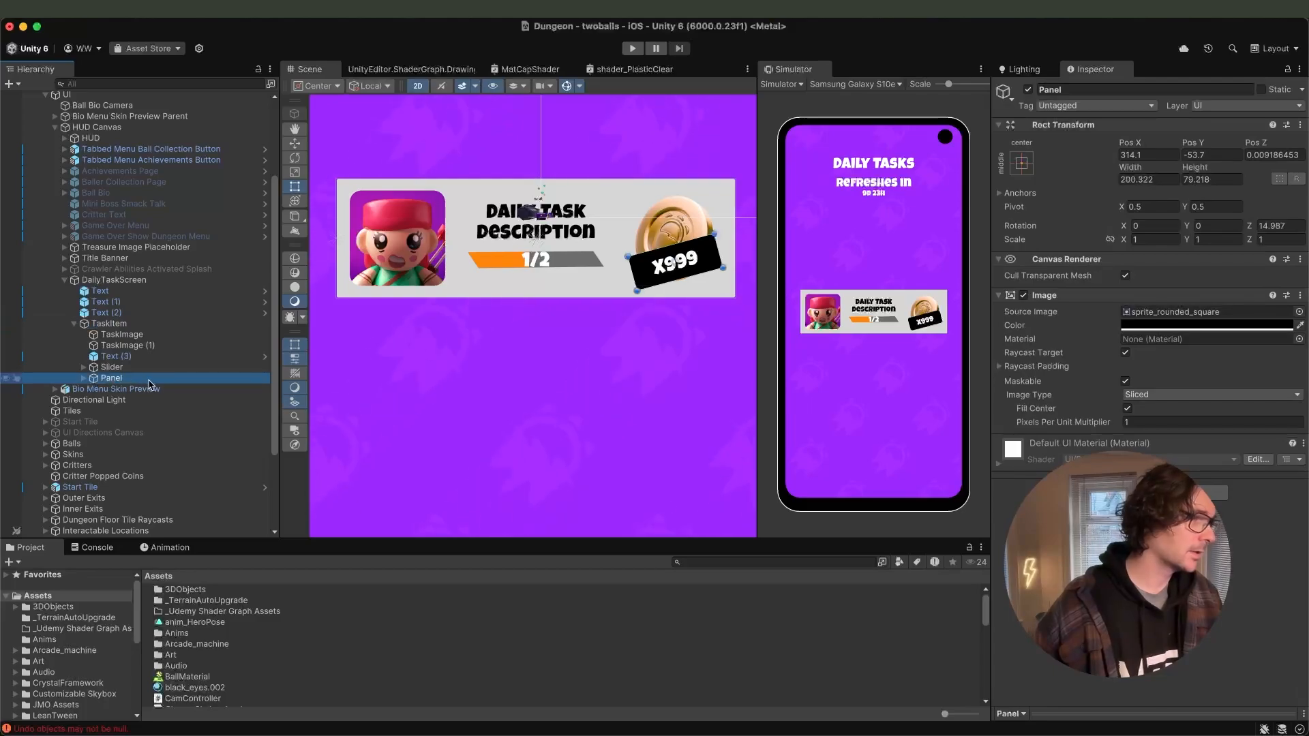
{"action": "key", "text": "Up"}
{"action": "key", "text": "Up"}
{"action": "key", "text": "Up"}
{"action": "key", "text": "Up"}
{"action": "key", "text": "Up"}
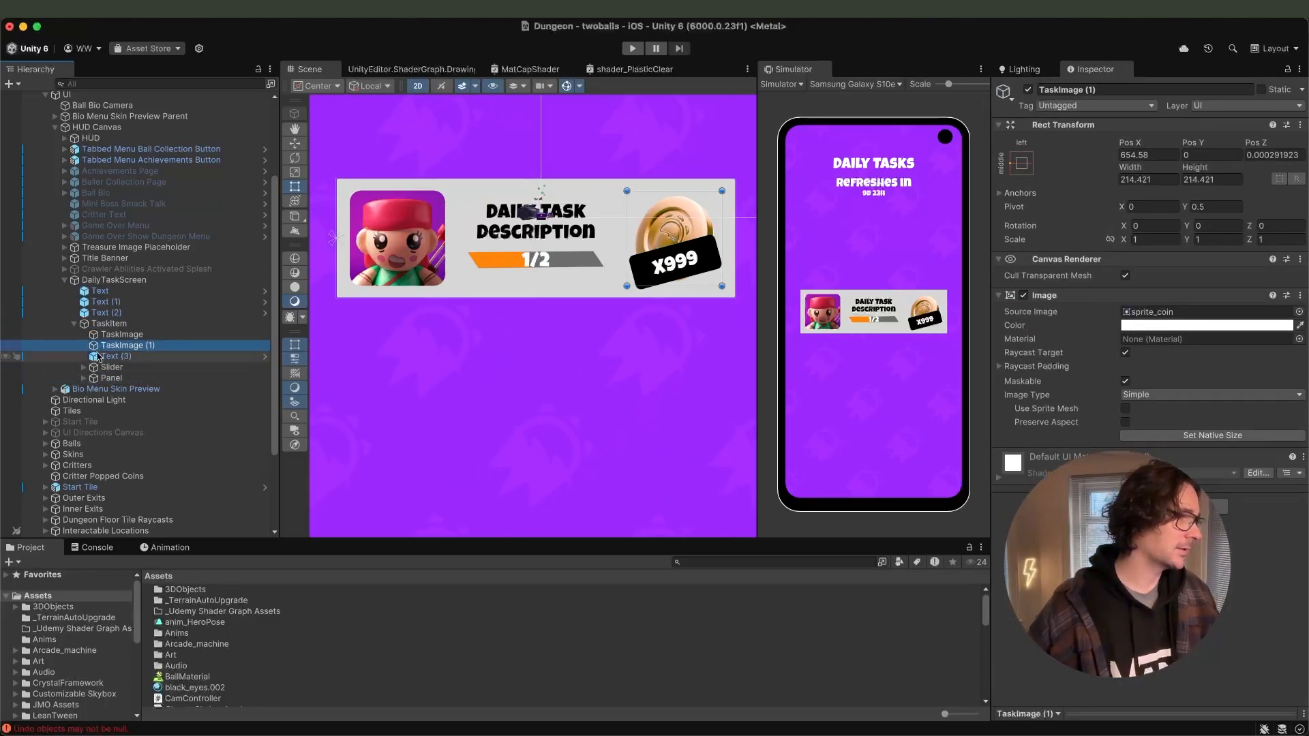
{"action": "key", "text": "Left"}
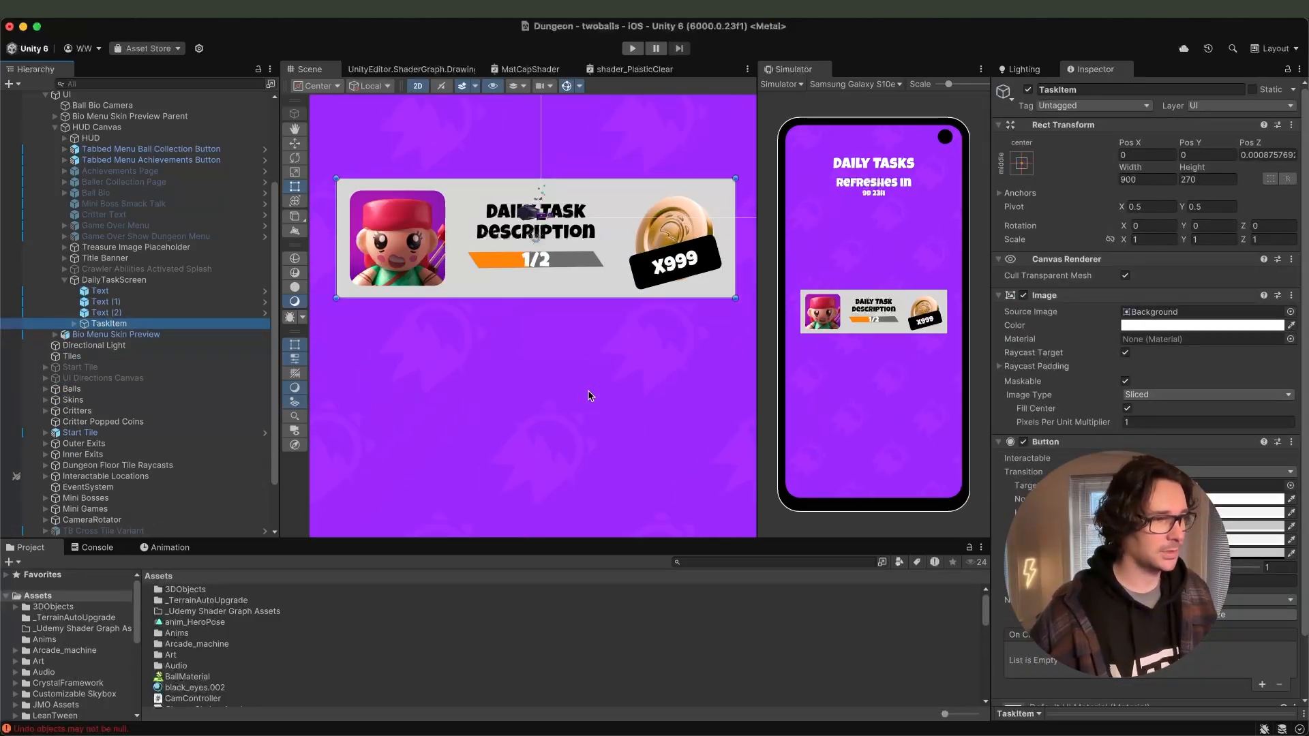
{"action": "key", "text": "super+Tab"}
{"action": "scroll", "coordinate": [566, 413], "scroll_direction": "down", "scroll_amount": 3}
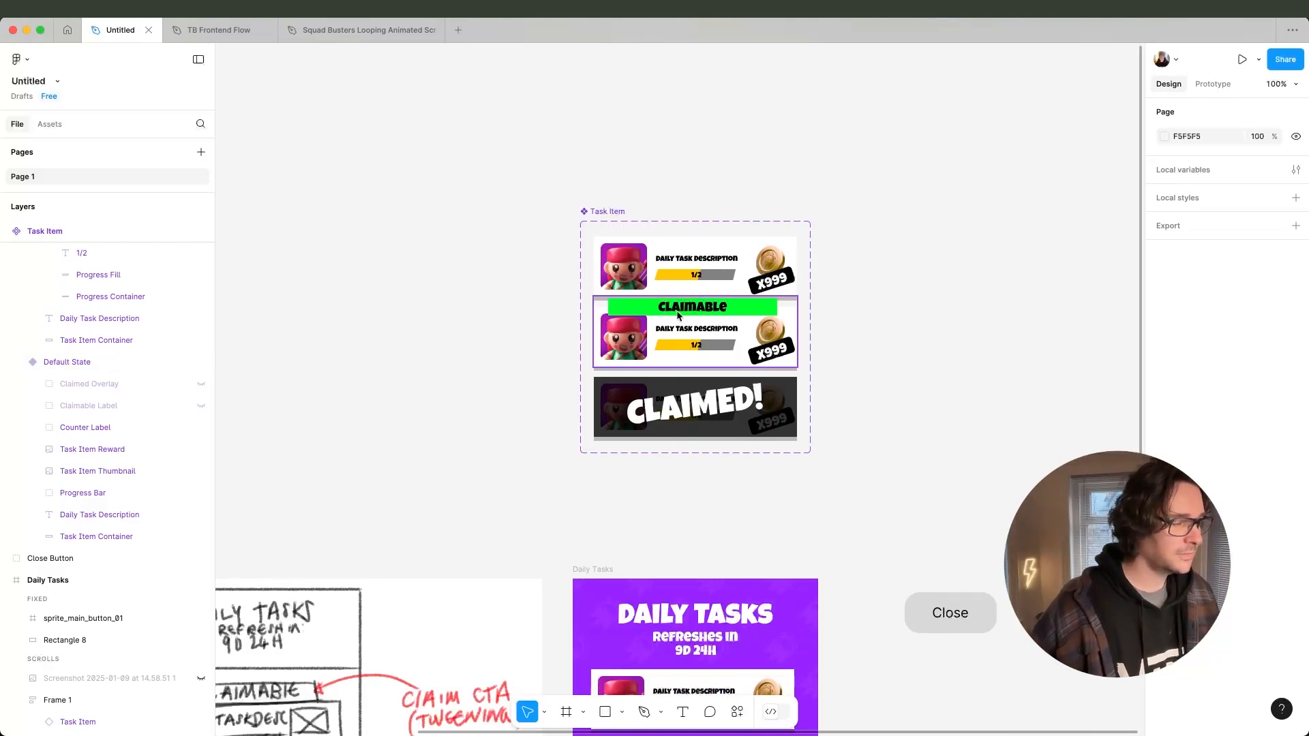
{"action": "key", "text": "super+Tab"}
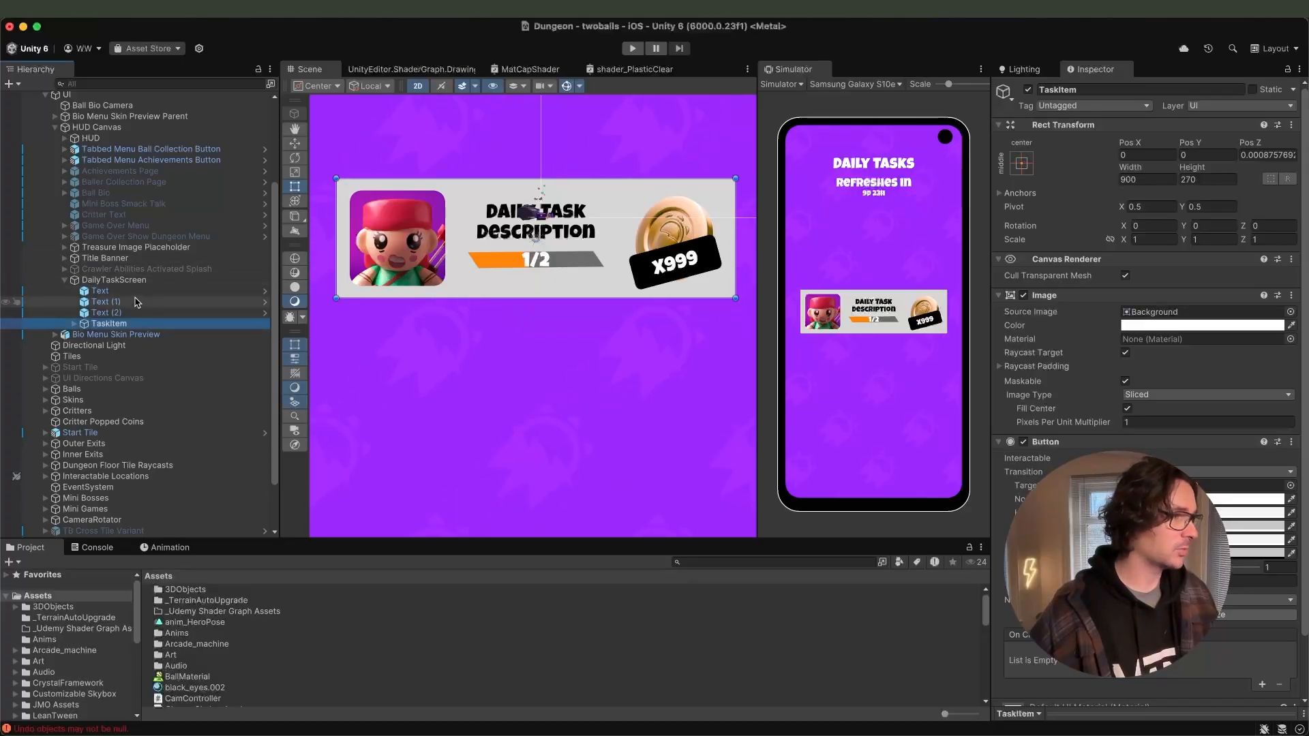
Add a UI panel under DailyTaskScreen and name it ClaimablePanel.
{"action": "left_click", "coordinate": [137, 282]}
{"action": "right_click", "coordinate": [137, 281]}
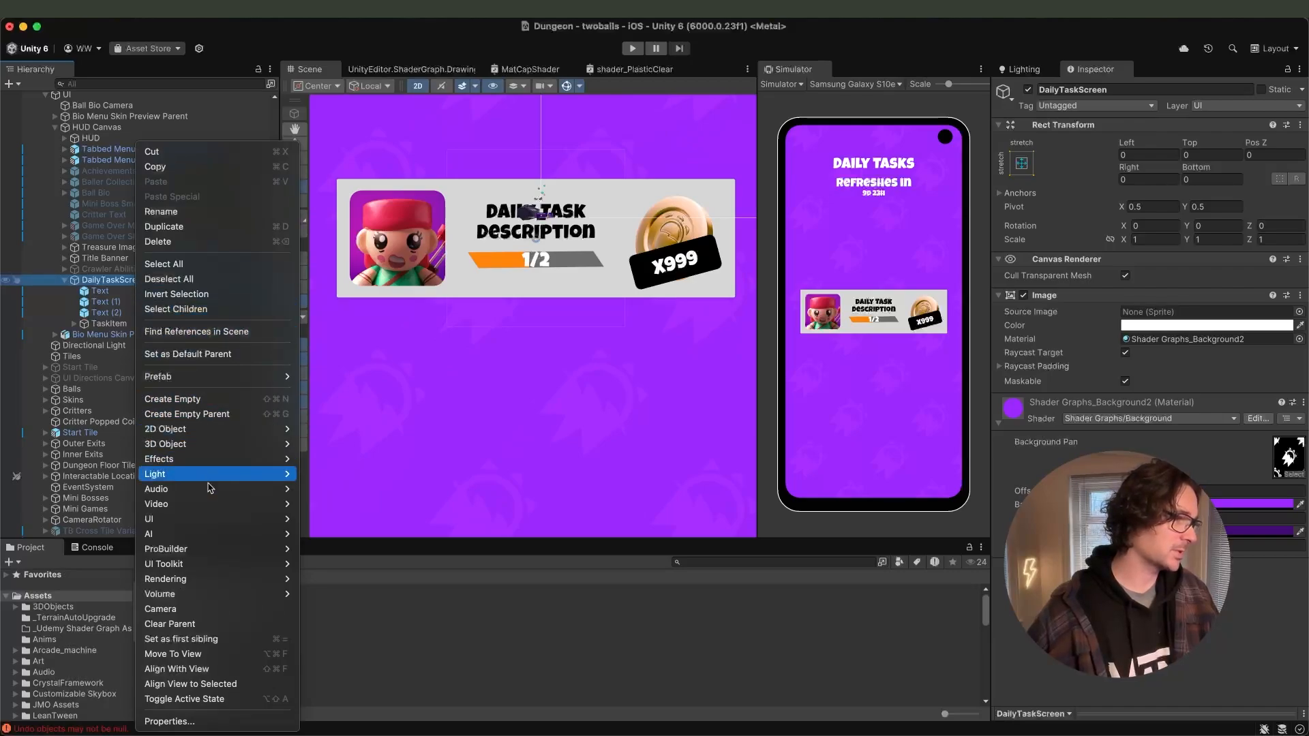
{"action": "mouse_move", "coordinate": [201, 520]}
{"action": "left_click", "coordinate": [318, 549]}
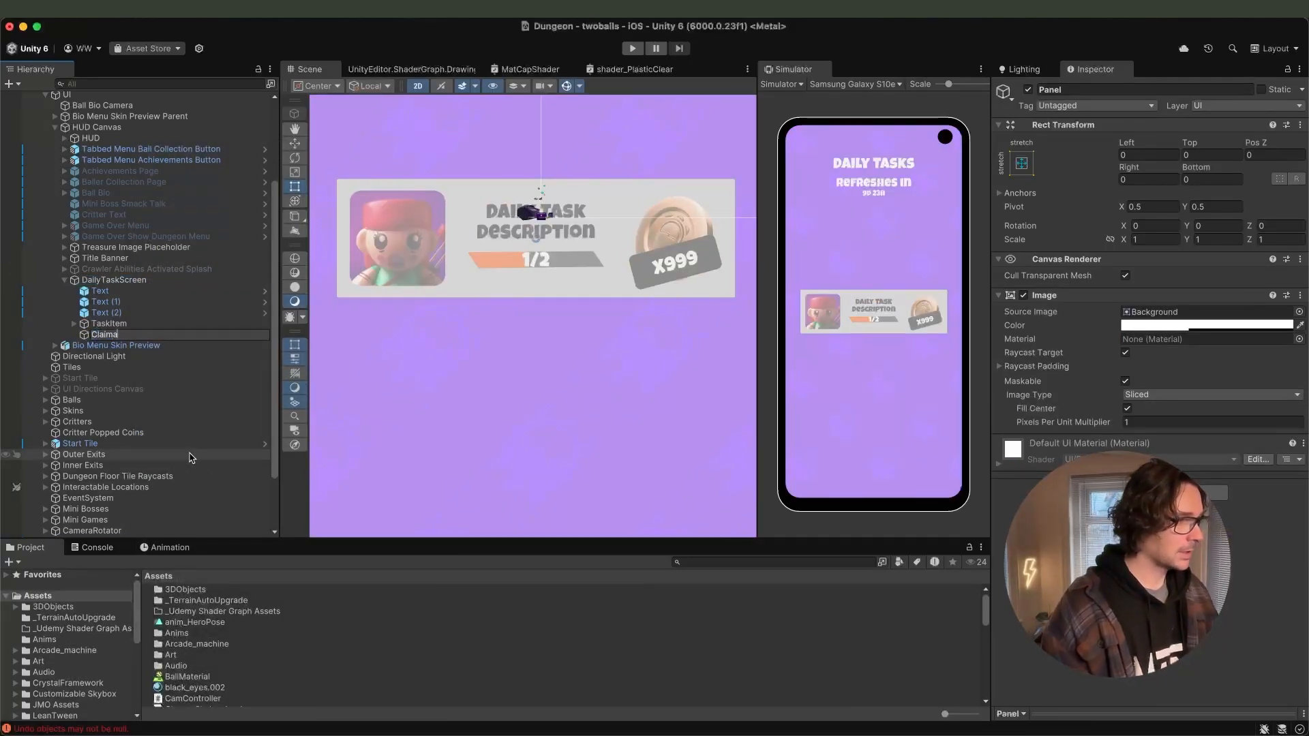
{"action": "type", "text": "el"}
{"action": "key", "text": "Return"}
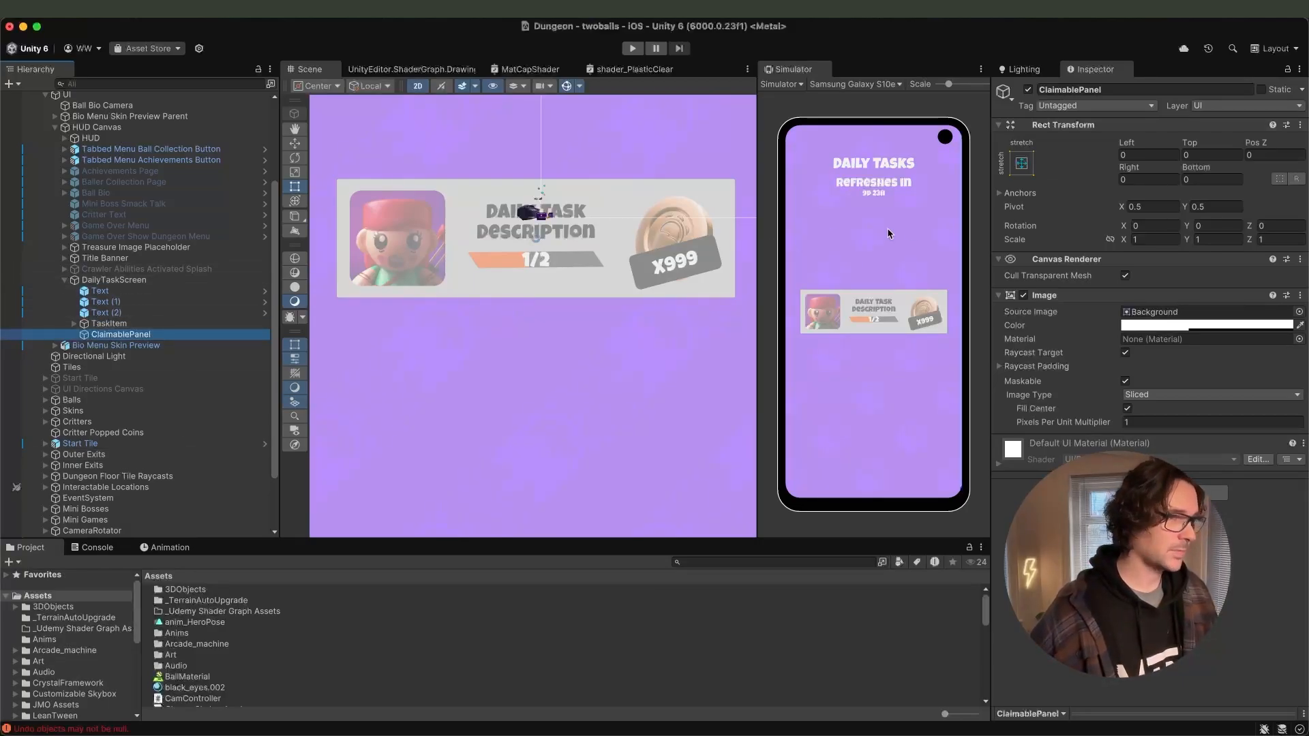
Anchor ClaimablePanel to the top with horizontal stretch, including pivot and position, and set its height to 200.
{"action": "left_click", "coordinate": [1193, 326]}
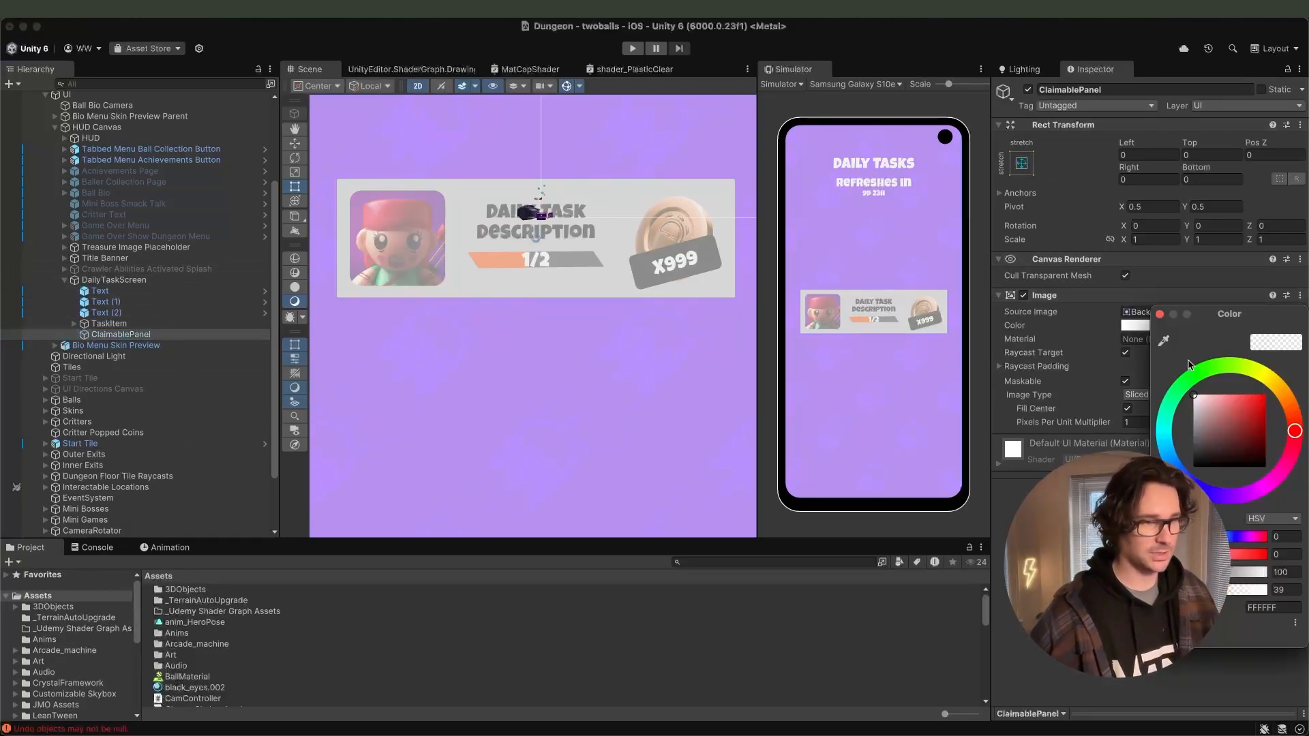
{"action": "left_click", "coordinate": [1160, 315]}
{"action": "left_click", "coordinate": [1022, 164]}
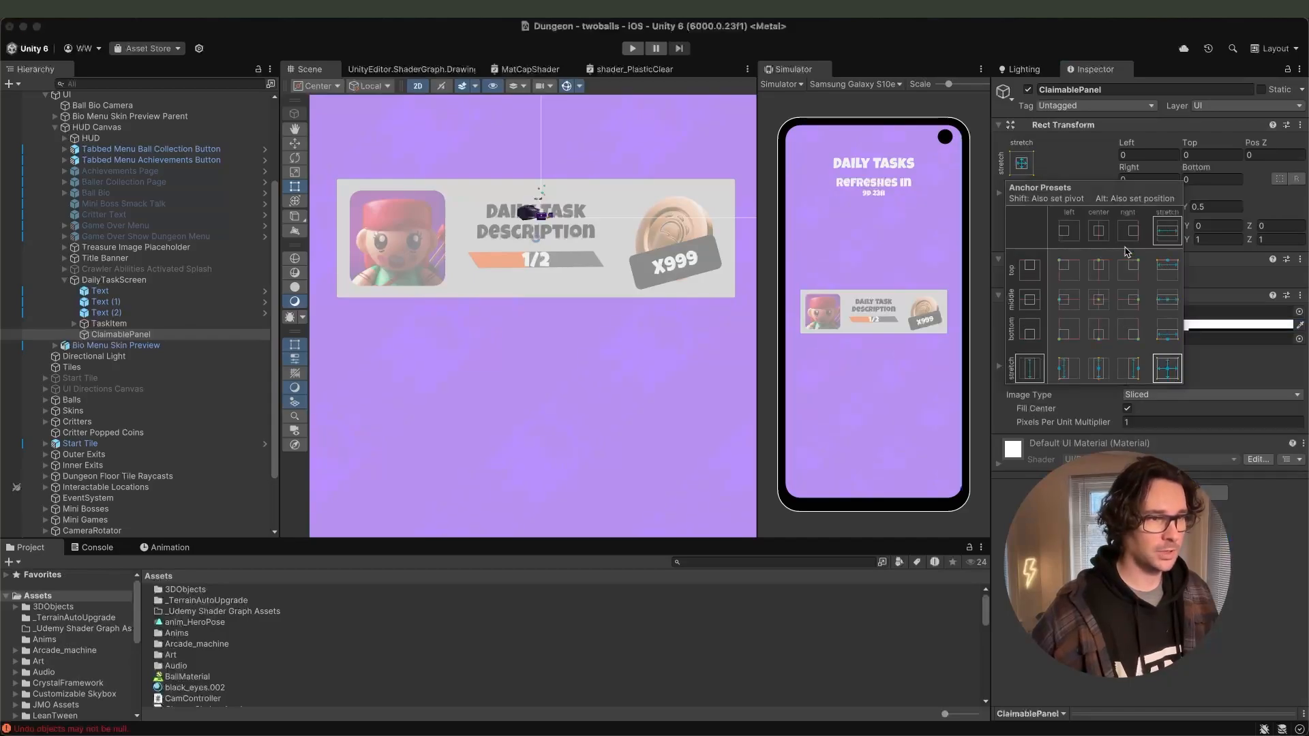
{"action": "left_click", "coordinate": [1161, 271], "text": "alt+shift"}
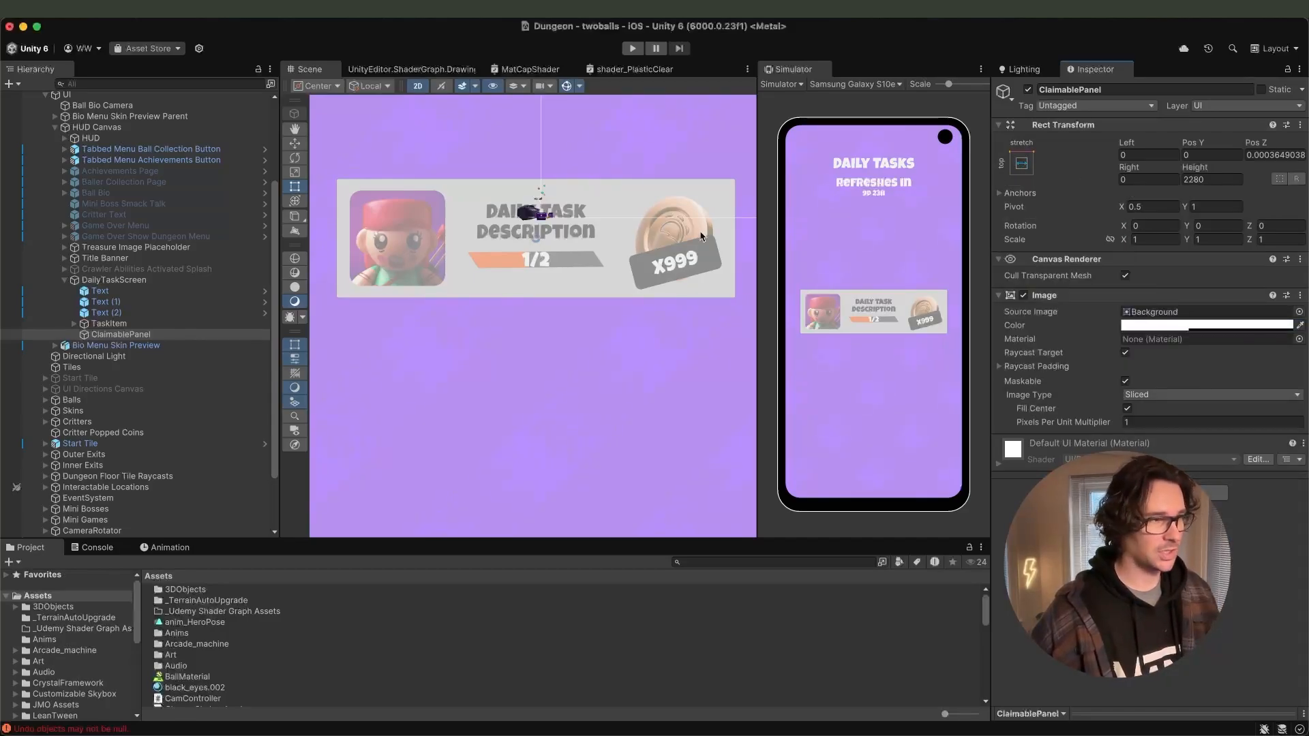
{"action": "left_click", "coordinate": [1204, 180]}
{"action": "type", "text": "1"}
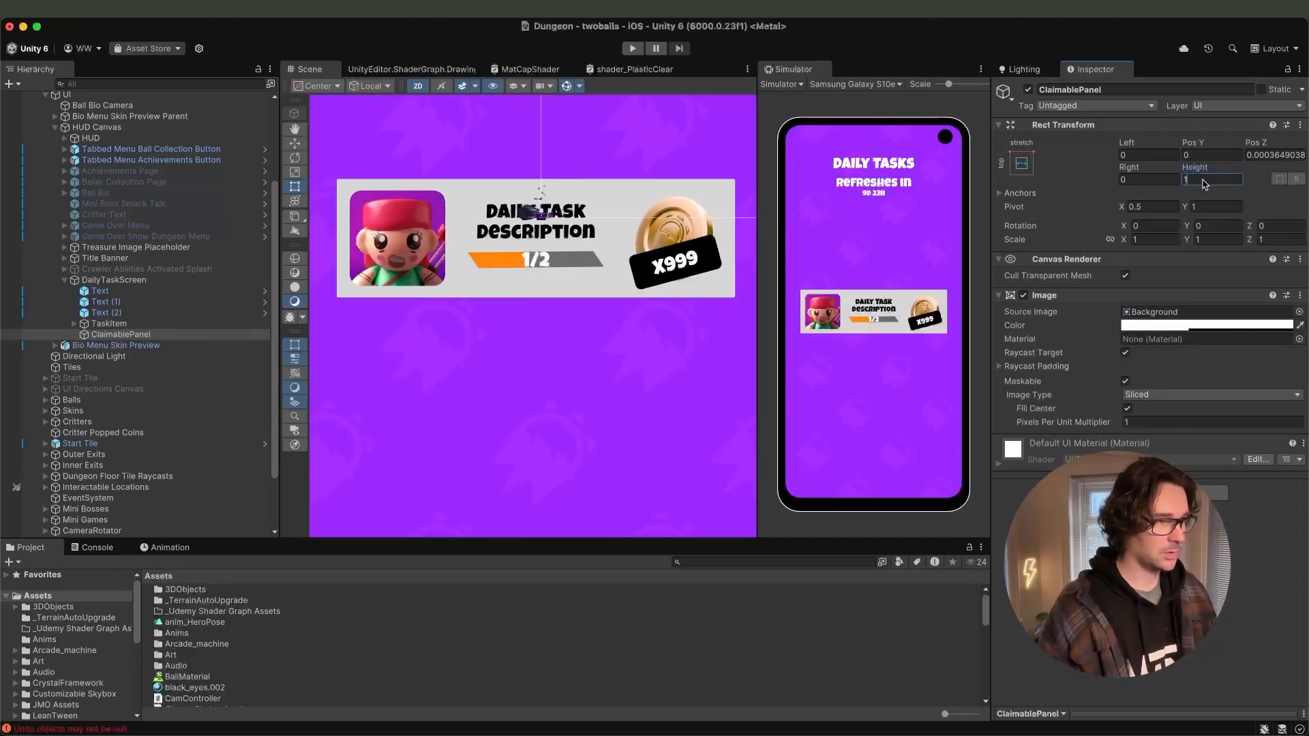
{"action": "type", "text": "00"}
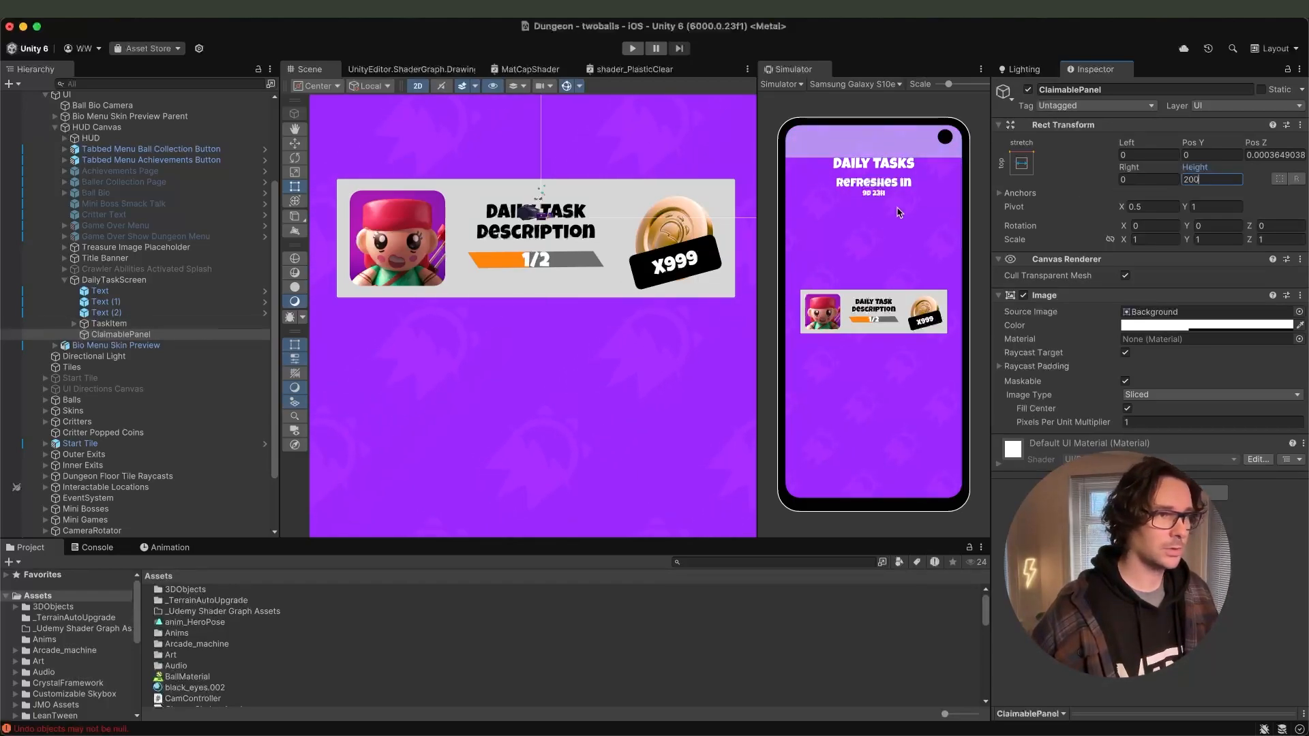
Nest ClaimablePanel inside TaskItem and resize it to a strip about 84 high across the item's top edge, inset about 79 on each side.
{"action": "left_click", "coordinate": [1022, 164]}
{"action": "scroll", "coordinate": [530, 345], "scroll_direction": "down", "scroll_amount": 4}
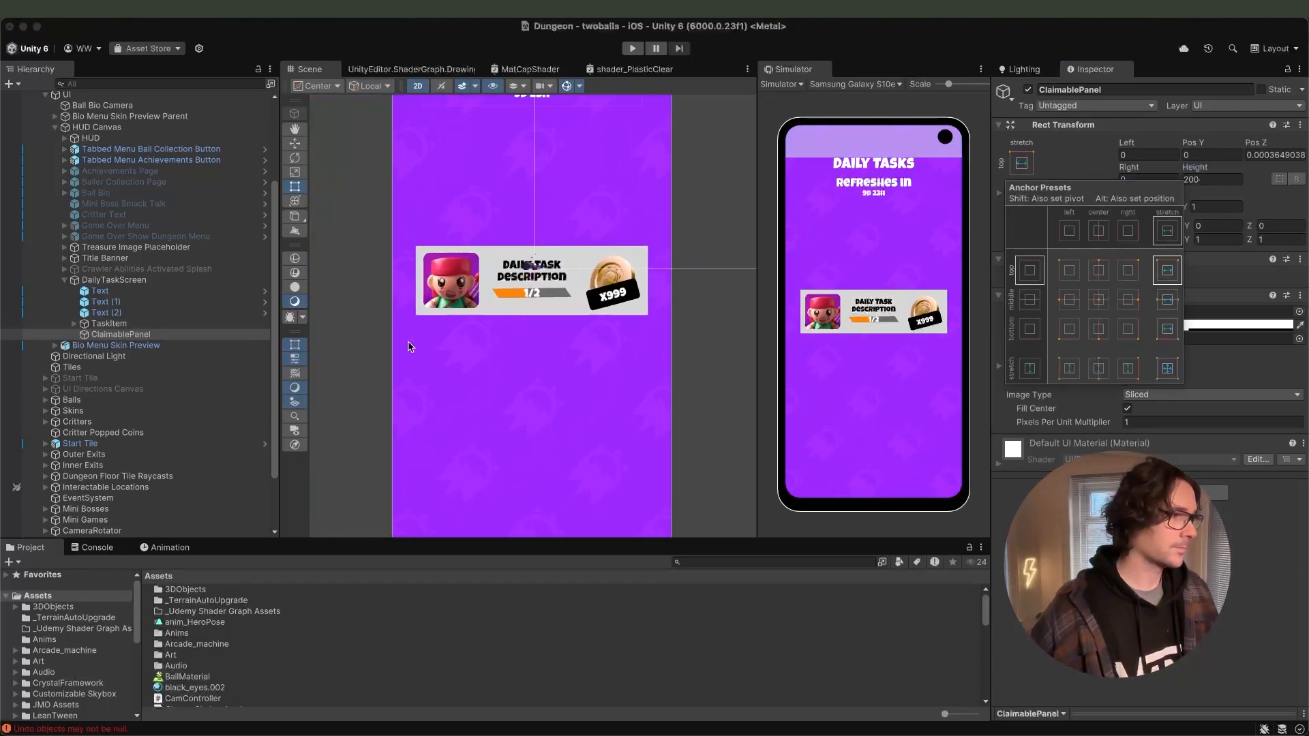
{"action": "left_click_drag", "start_coordinate": [107, 336], "coordinate": [118, 327]}
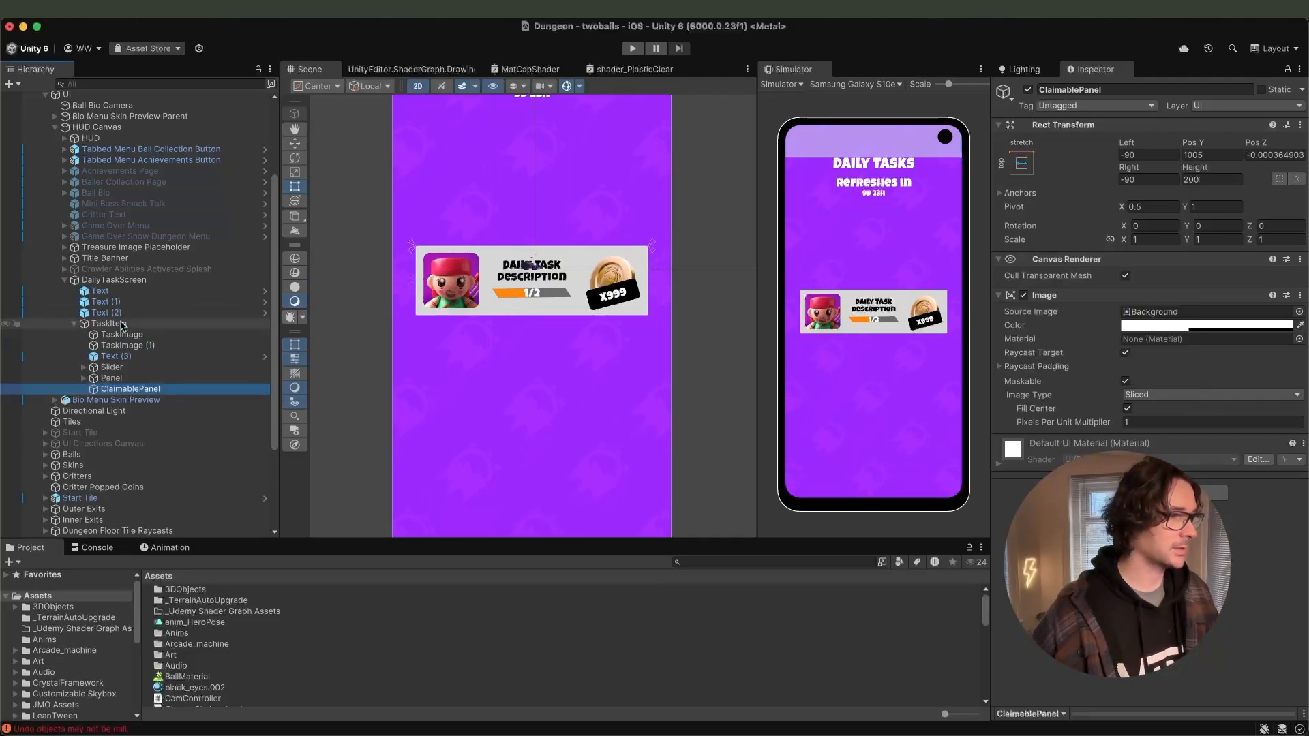
{"action": "left_click", "coordinate": [1217, 156]}
{"action": "type", "text": "0"}
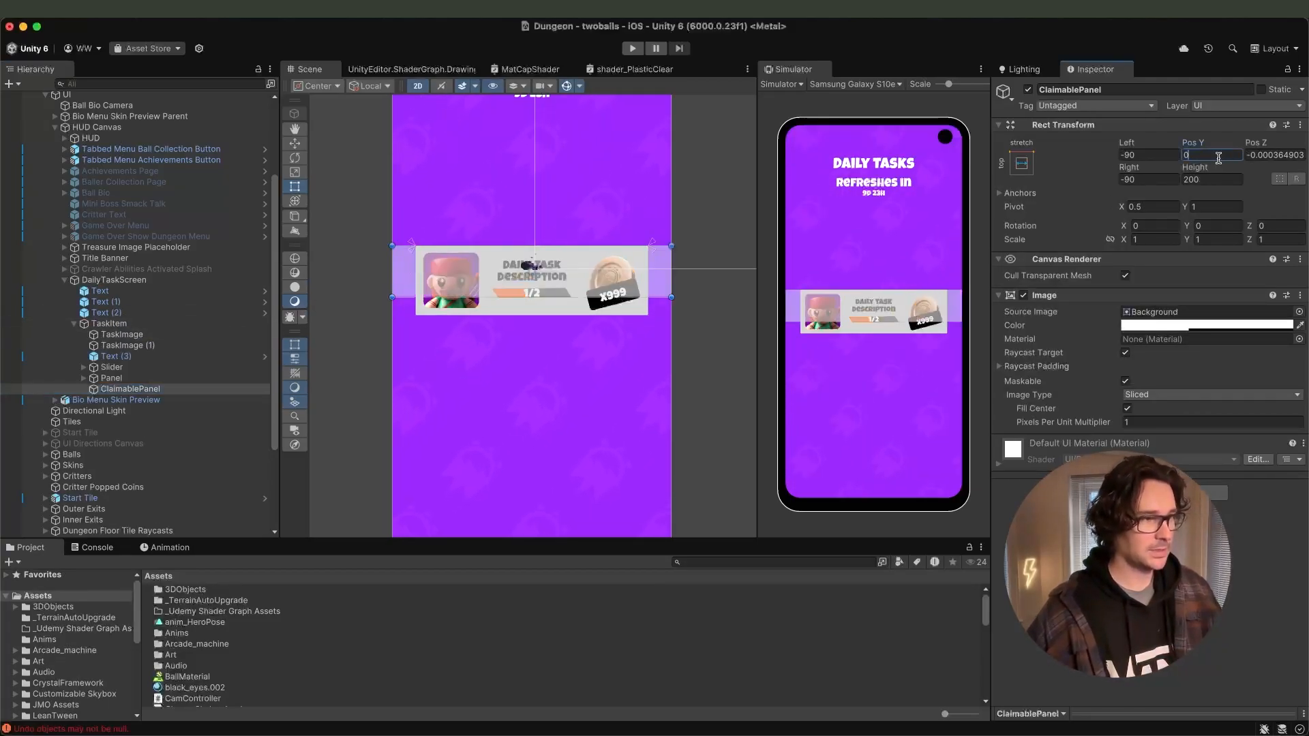
{"action": "left_click_drag", "start_coordinate": [612, 295], "coordinate": [627, 237]}
{"action": "scroll", "coordinate": [620, 292], "scroll_direction": "up", "scroll_amount": 3}
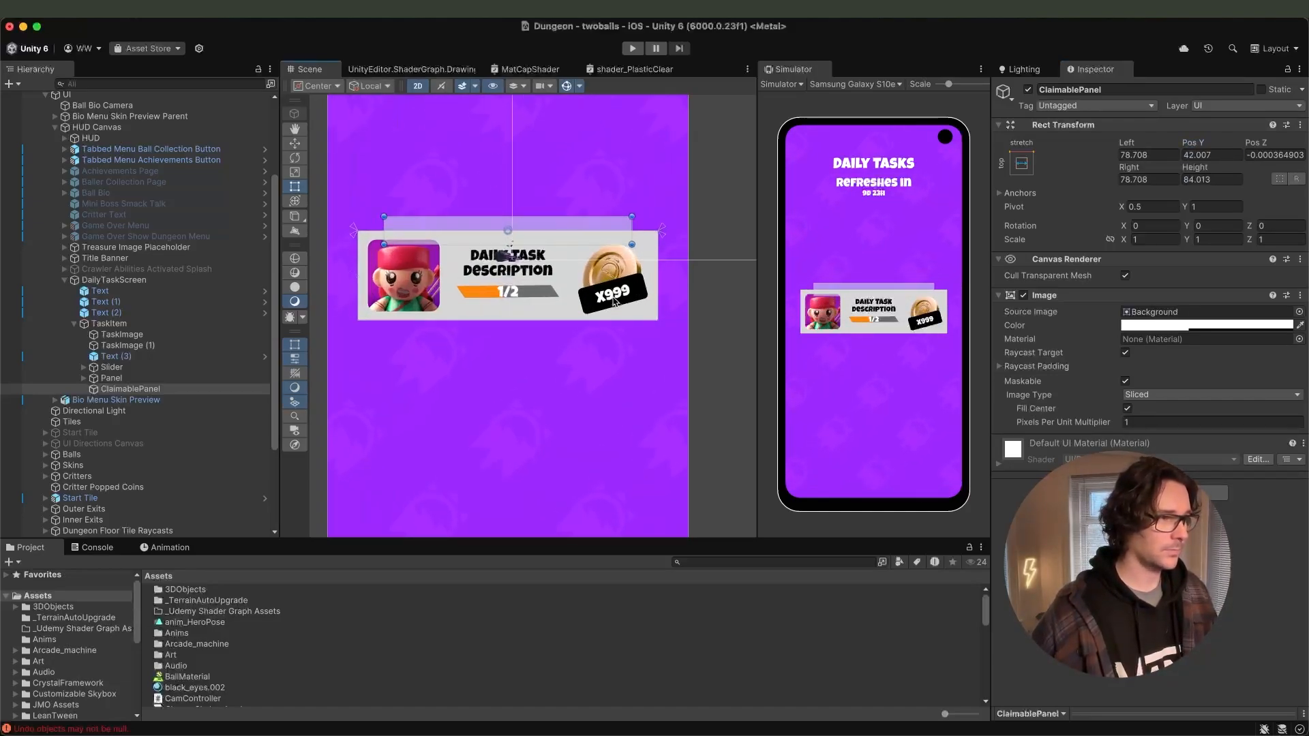
Colour ClaimablePanel bright green (00FF3D) with its alpha at 100.
{"action": "left_click", "coordinate": [1207, 326]}
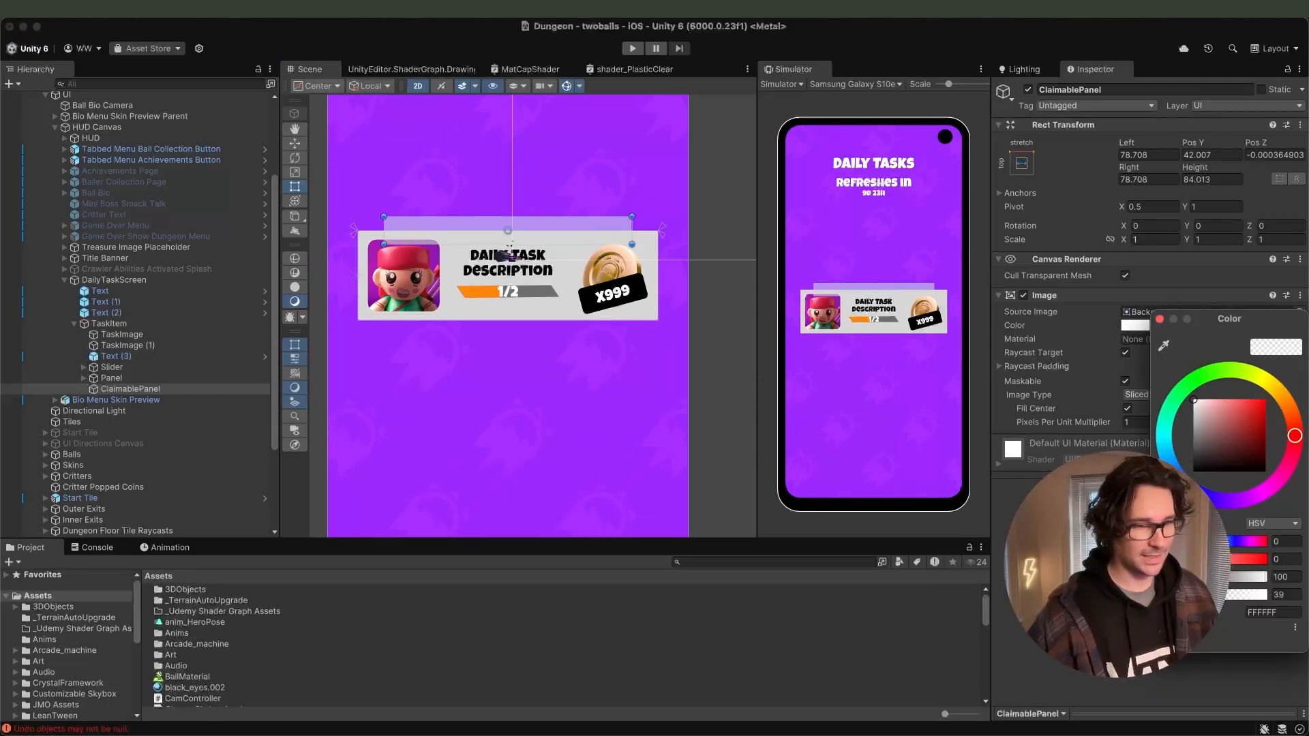
{"action": "left_click", "coordinate": [1185, 390]}
{"action": "left_click_drag", "start_coordinate": [1233, 415], "coordinate": [1299, 390]}
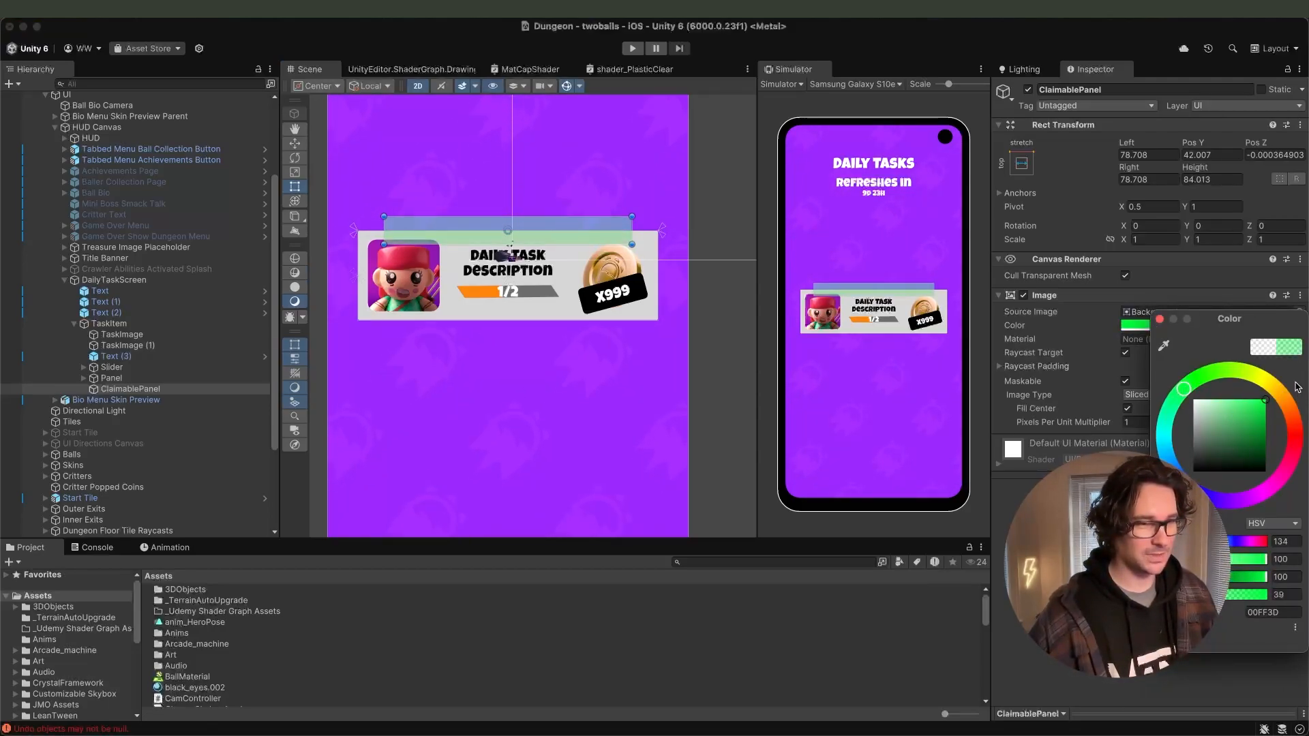
{"action": "left_click", "coordinate": [1160, 319]}
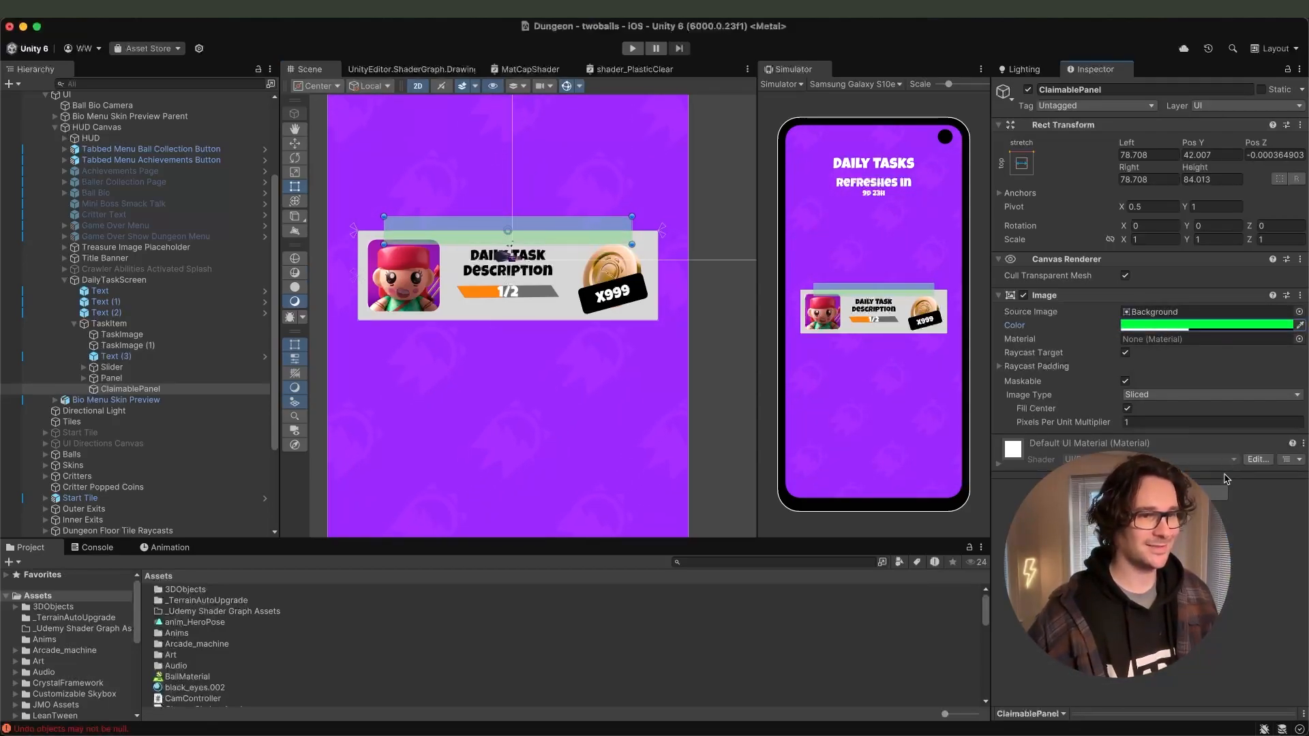
{"action": "left_click", "coordinate": [1161, 325]}
{"action": "left_click_drag", "start_coordinate": [1239, 589], "coordinate": [1285, 590]}
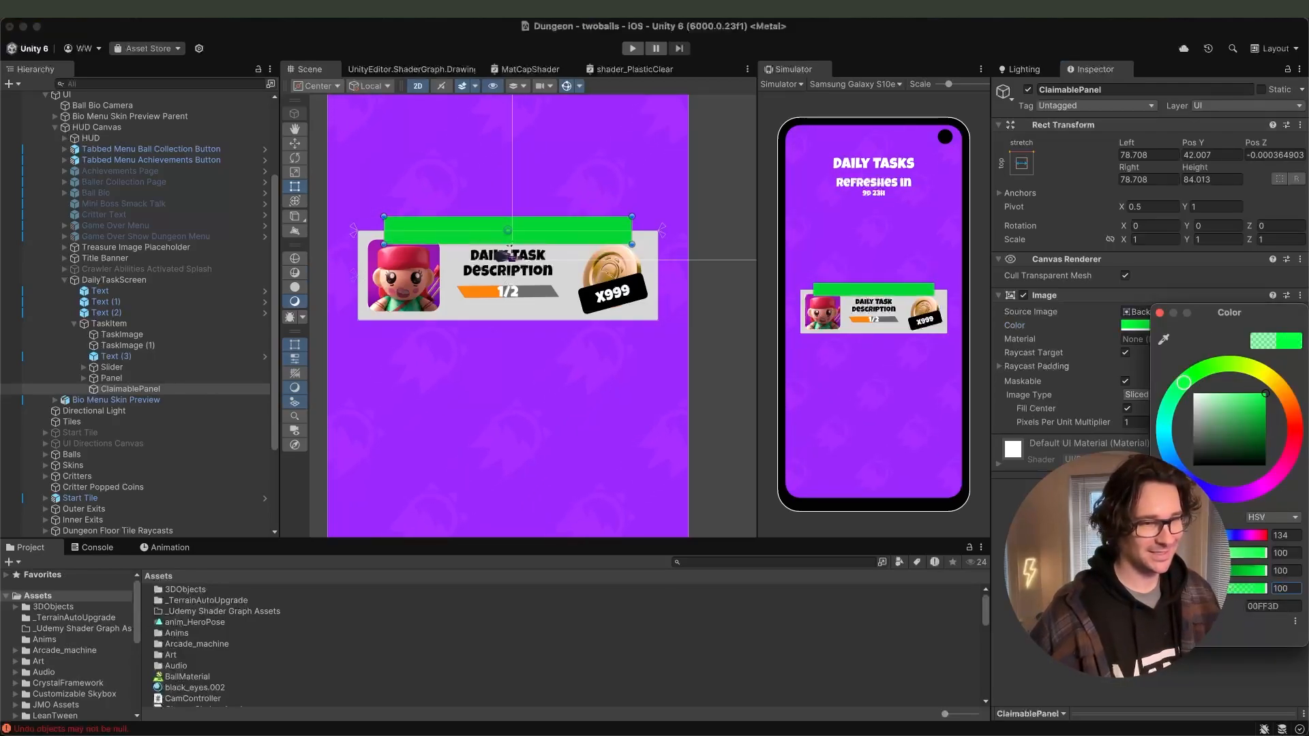
{"action": "left_click", "coordinate": [1160, 313]}
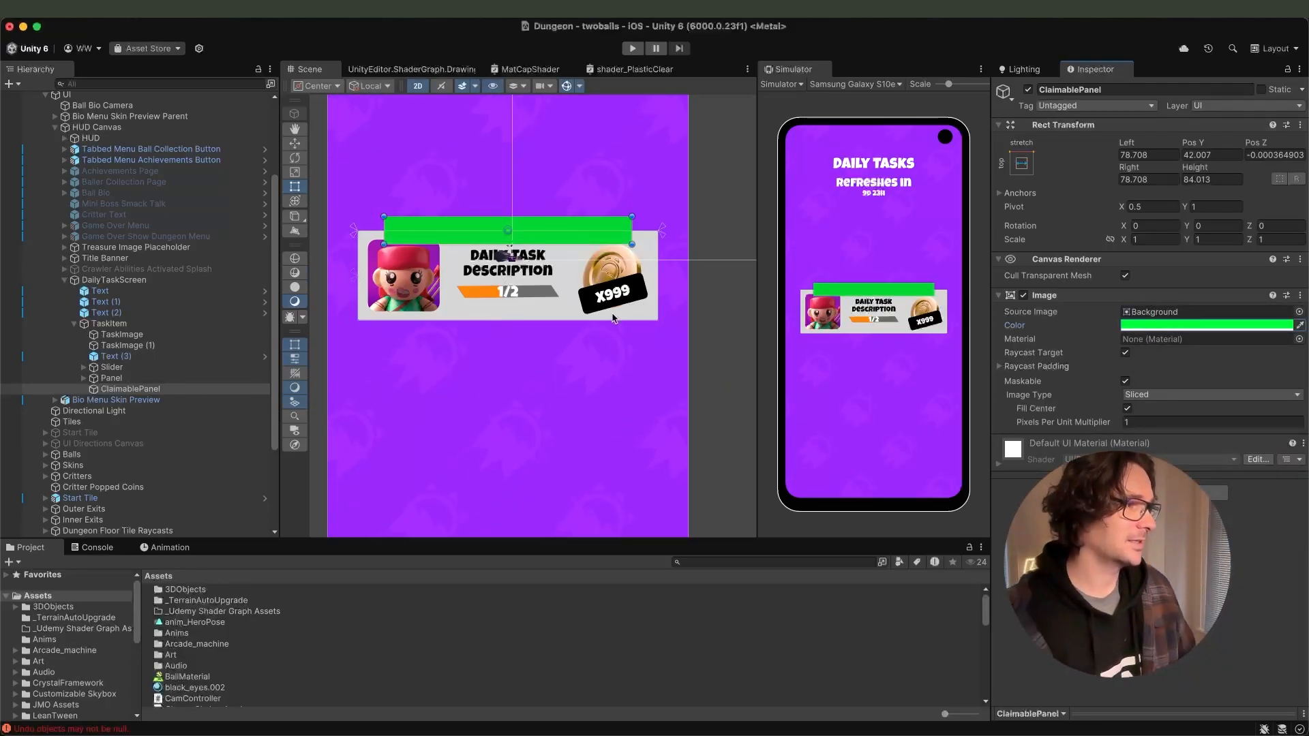
Copy the X999 counter text into ClaimablePanel as a child object.
{"action": "left_click", "coordinate": [109, 379]}
{"action": "left_click", "coordinate": [84, 379]}
{"action": "left_click", "coordinate": [113, 389]}
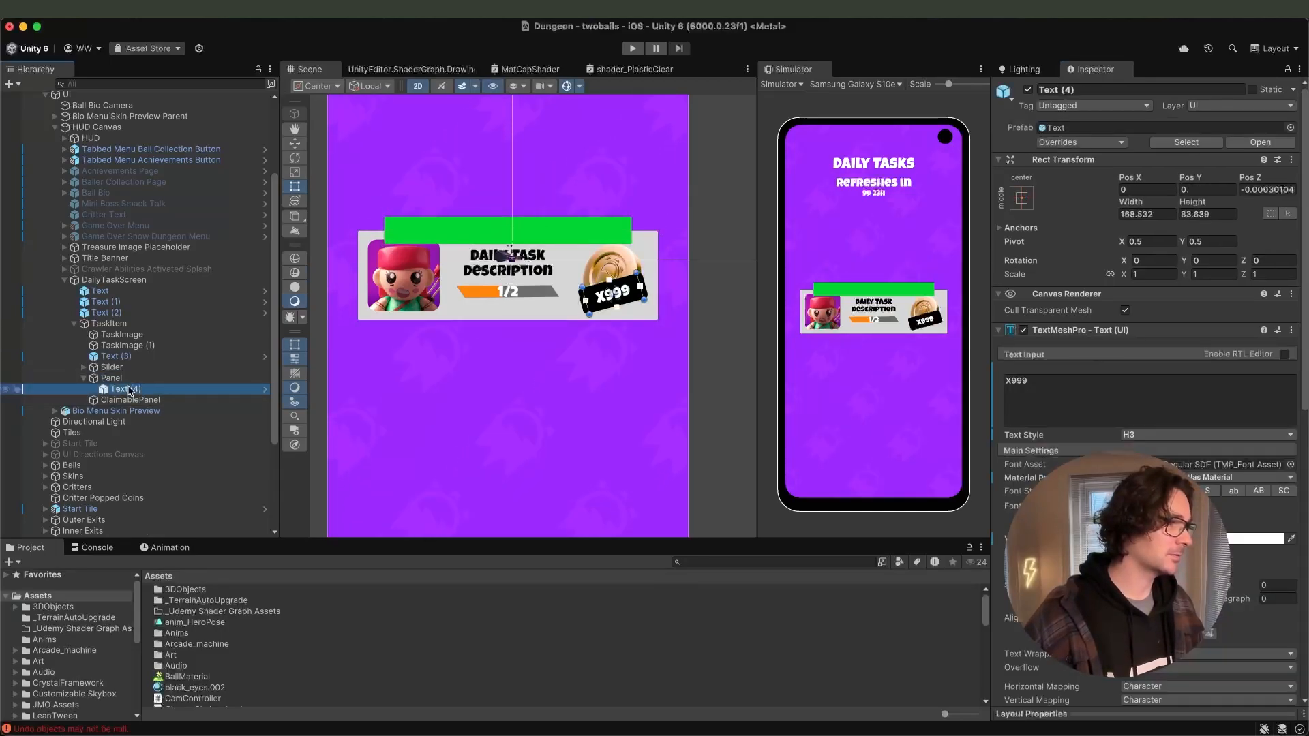
{"action": "left_click", "coordinate": [83, 400]}
{"action": "left_click", "coordinate": [124, 411]}
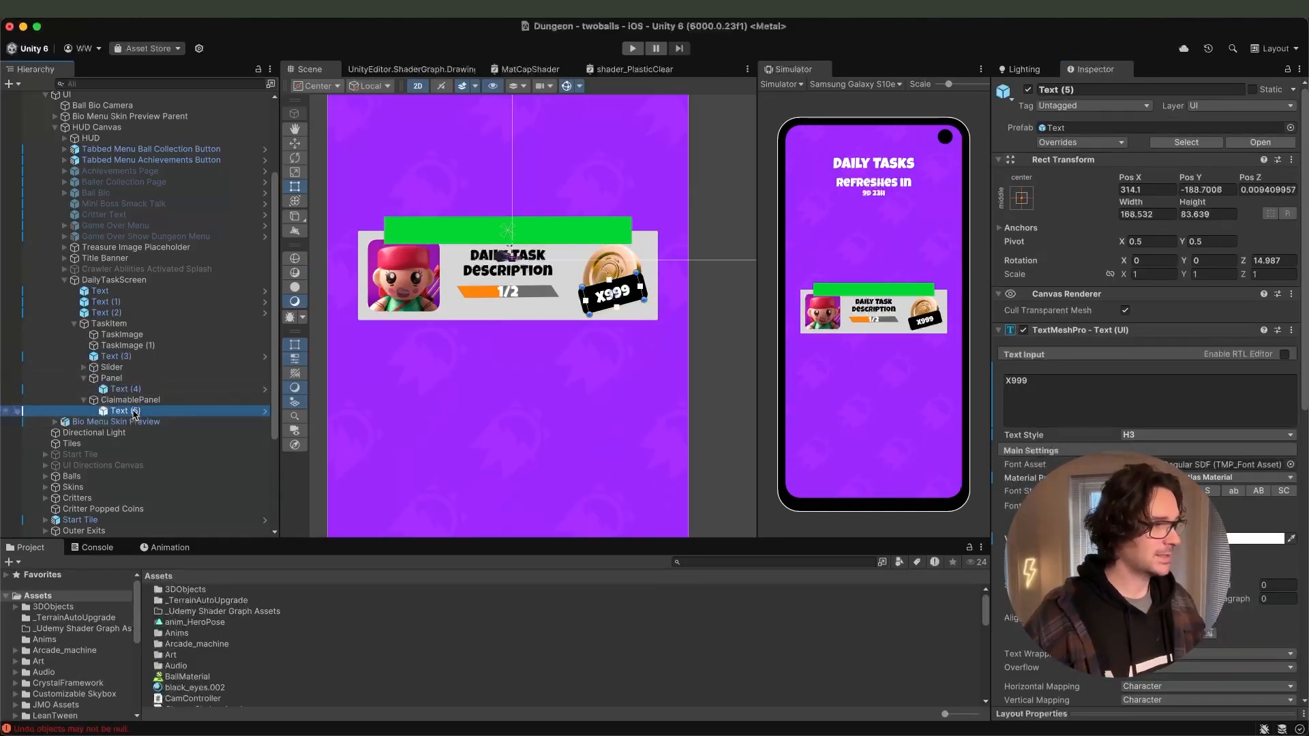
Centre the copied text on ClaimablePanel and set its Z rotation to 0.
{"action": "left_click", "coordinate": [1022, 197]}
{"action": "left_click", "coordinate": [1099, 335], "text": "alt"}
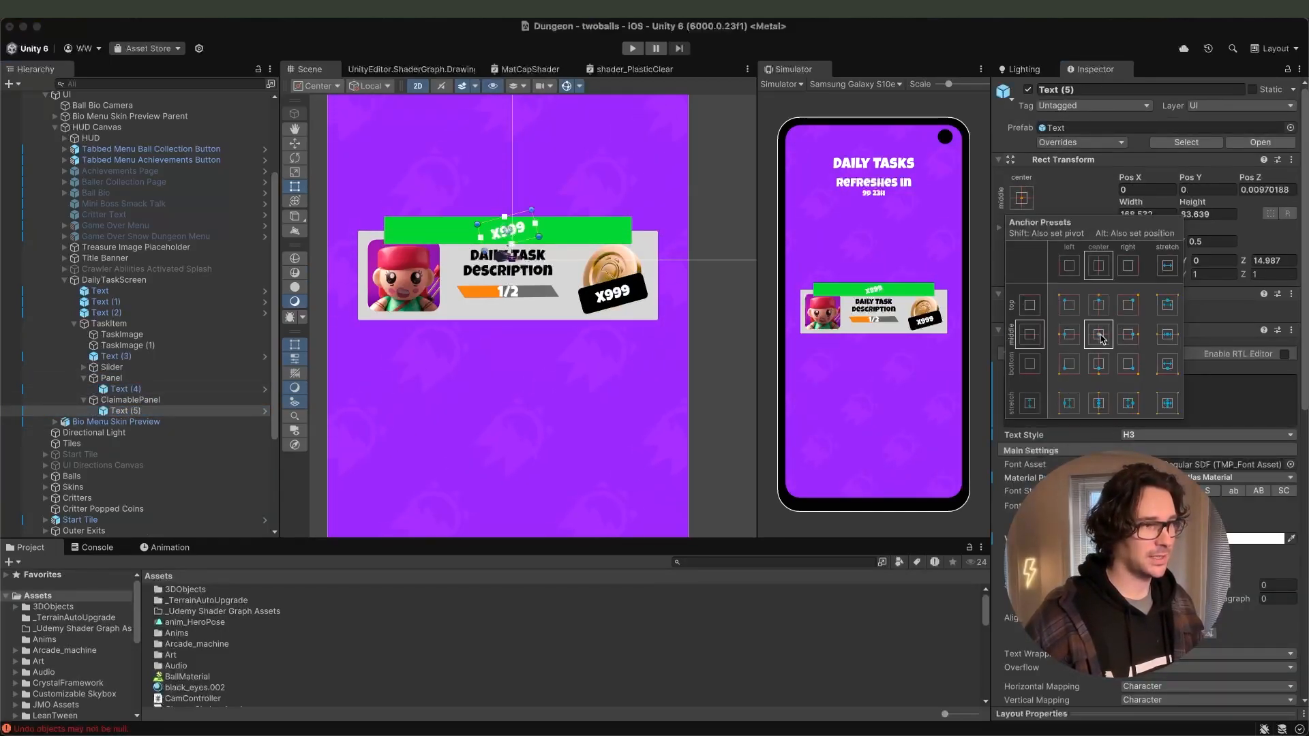
{"action": "double_click", "coordinate": [1267, 260]}
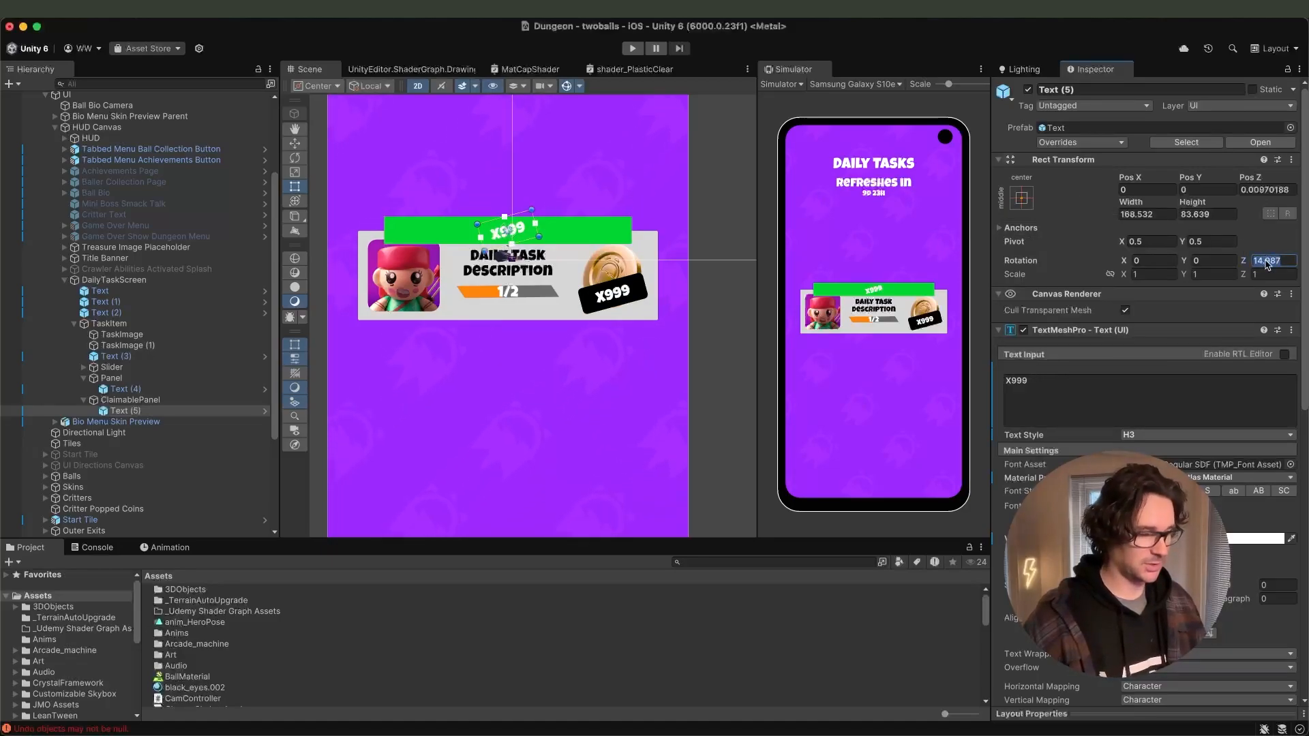
{"action": "type", "text": "0"}
Replace the copied label's text with CLAIMABLE.
{"action": "left_click", "coordinate": [1053, 380]}
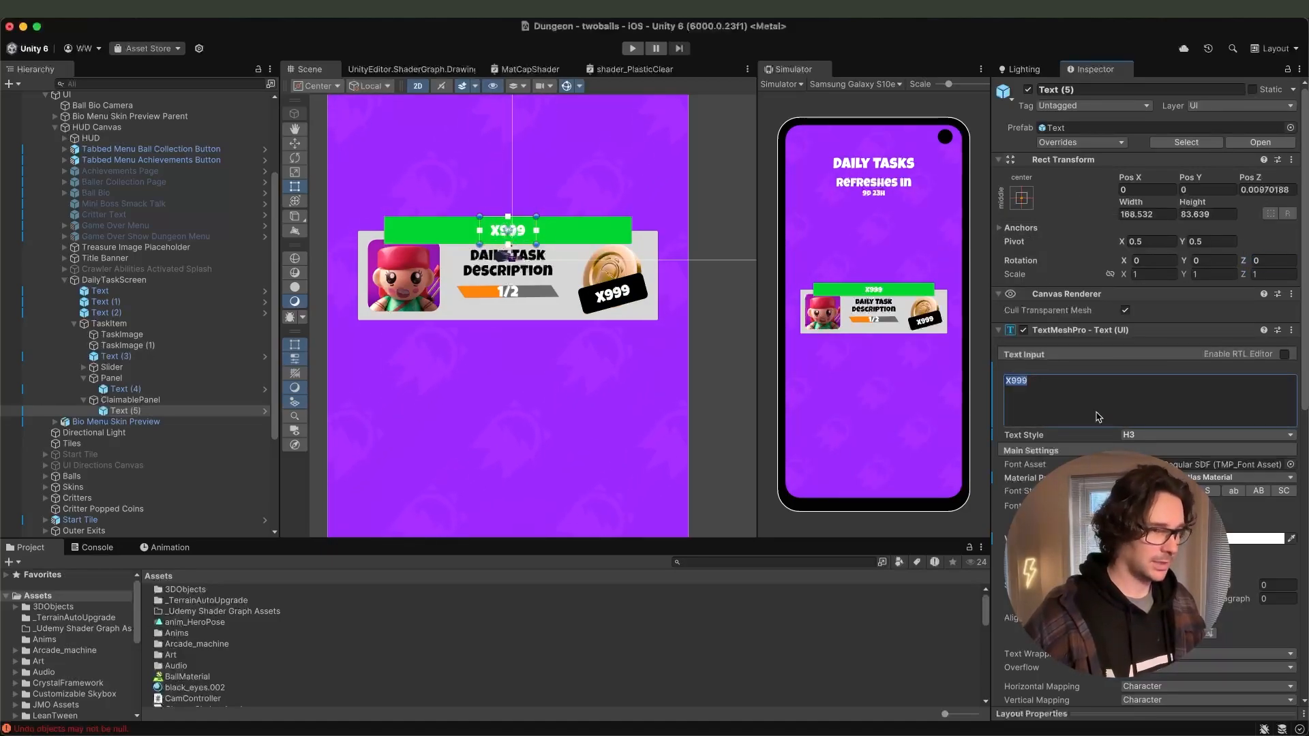
{"action": "key", "text": "super+a"}
{"action": "type", "text": "CLAM"}
{"action": "key", "text": "BackSpace"}
{"action": "type", "text": "I"}
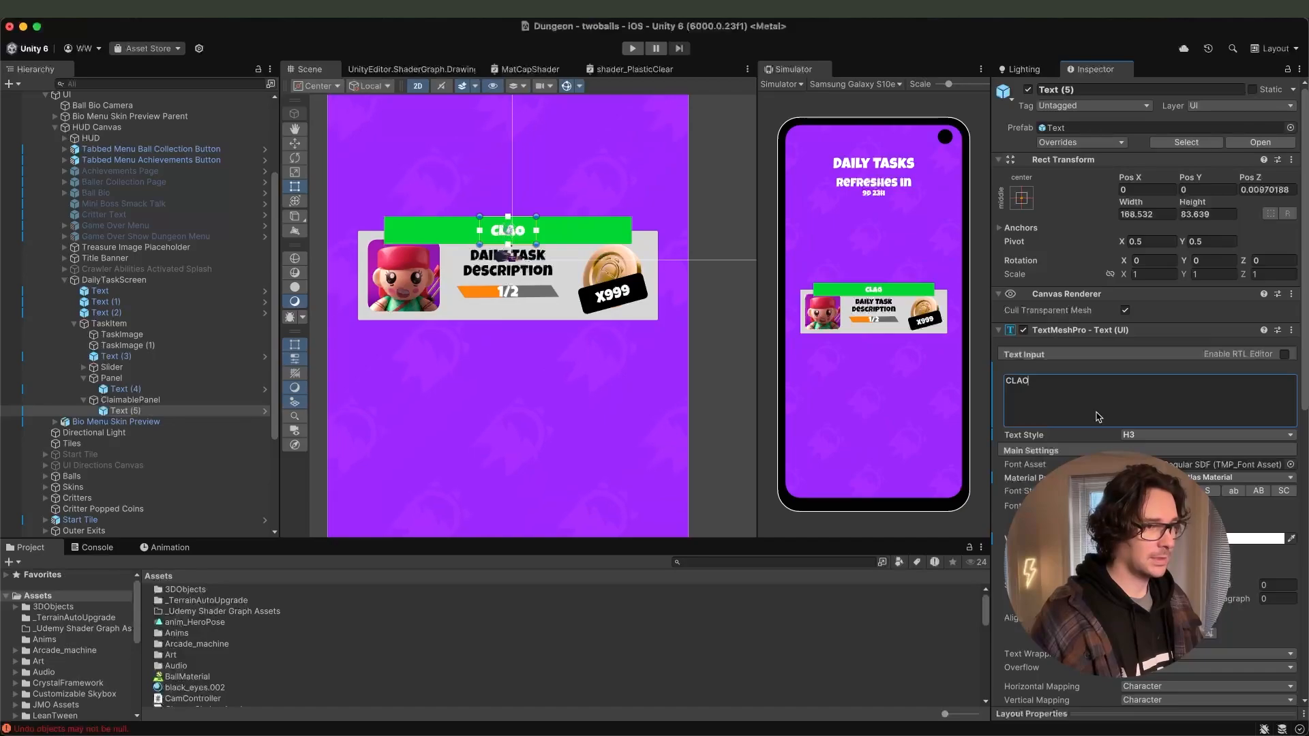
{"action": "type", "text": "M"}
{"action": "key", "text": "BackSpace"}
{"action": "key", "text": "BackSpace"}
{"action": "type", "text": "I"}
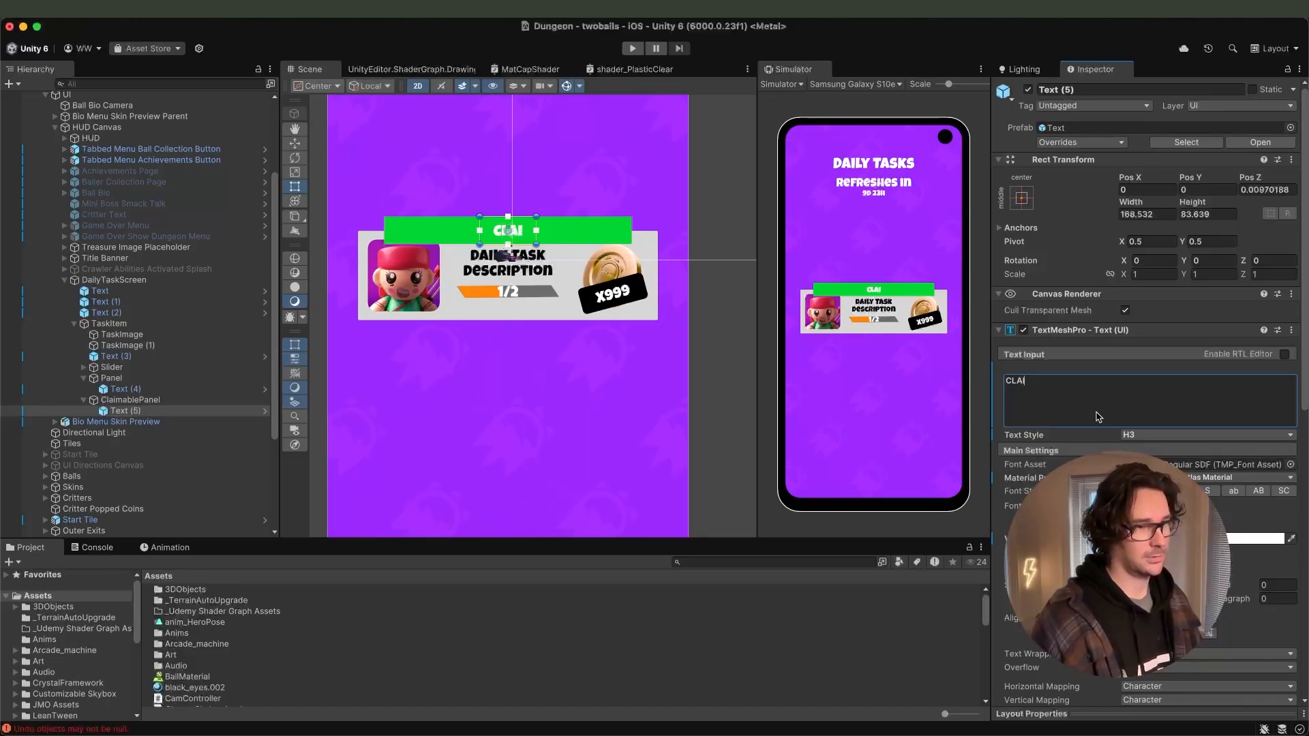
{"action": "type", "text": "MABLE"}
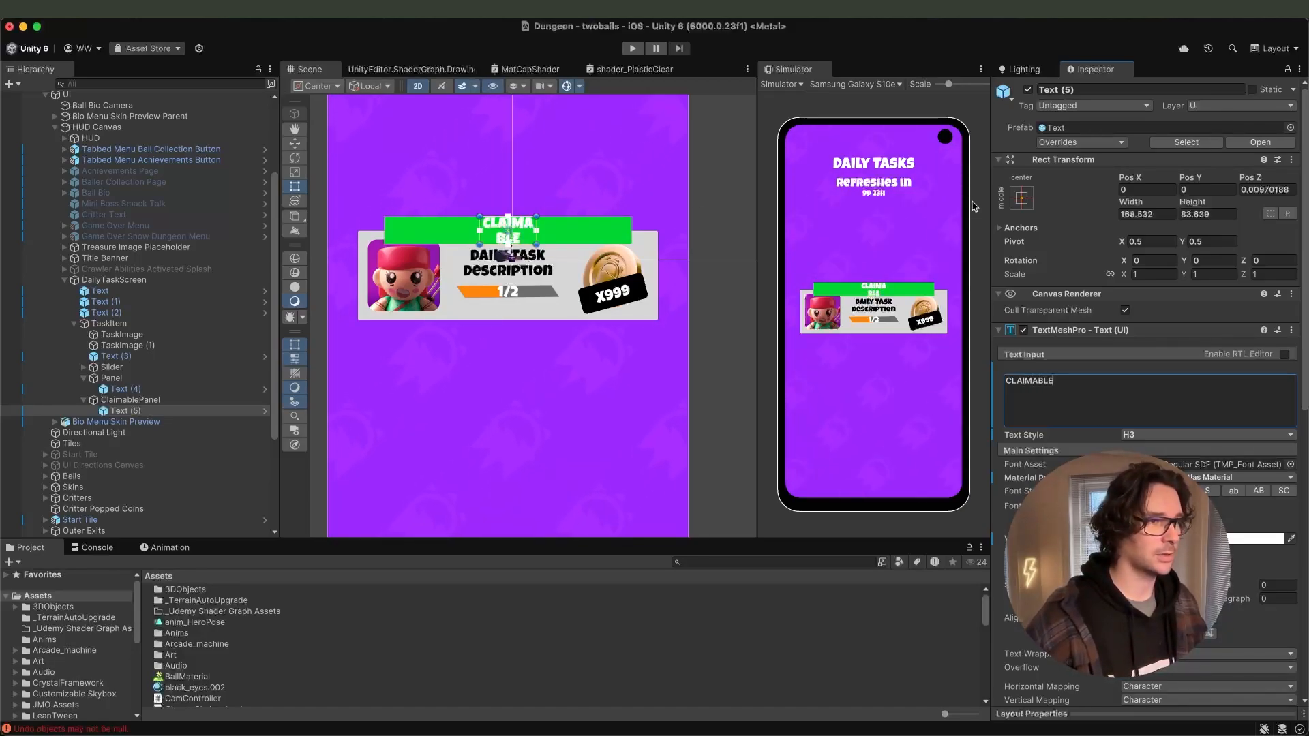
Stretch the CLAIMABLE text to fill its panel in both directions and set its text style to H1.
{"action": "left_click", "coordinate": [1022, 198]}
{"action": "left_click", "coordinate": [1166, 402], "text": "alt"}
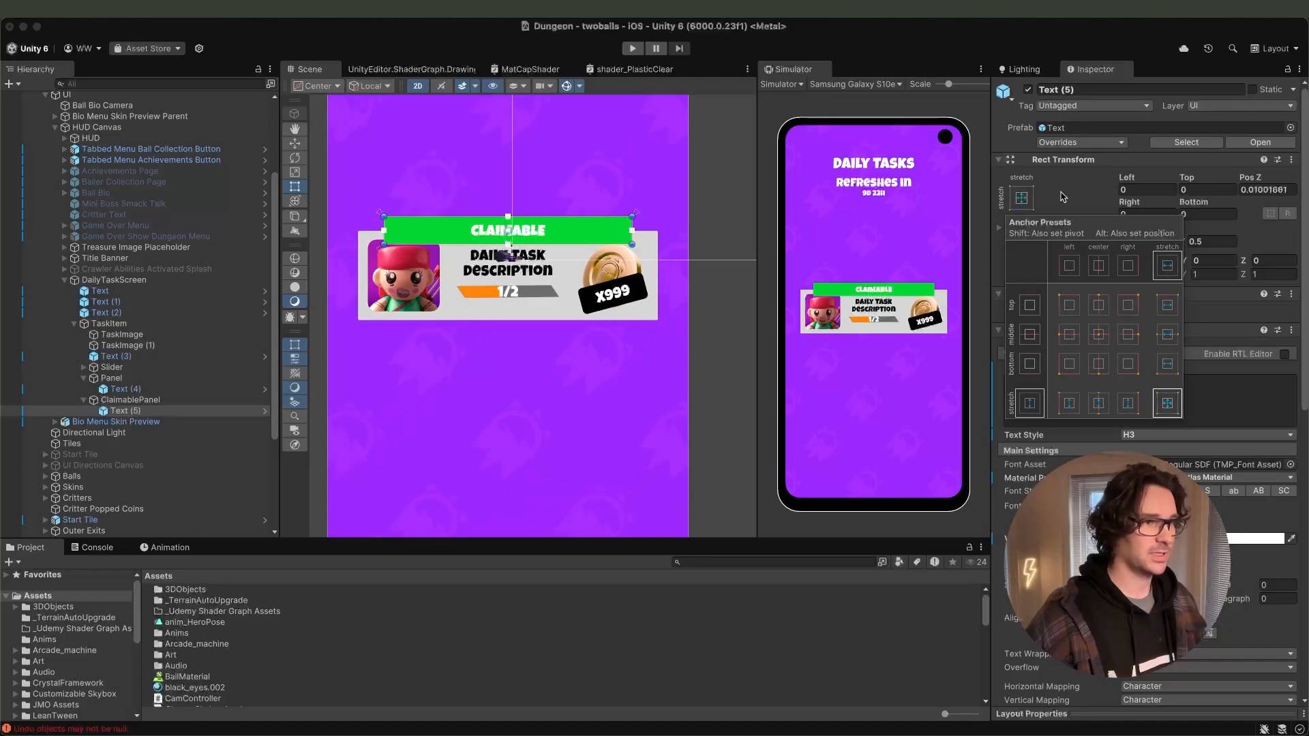
{"action": "left_click", "coordinate": [946, 227]}
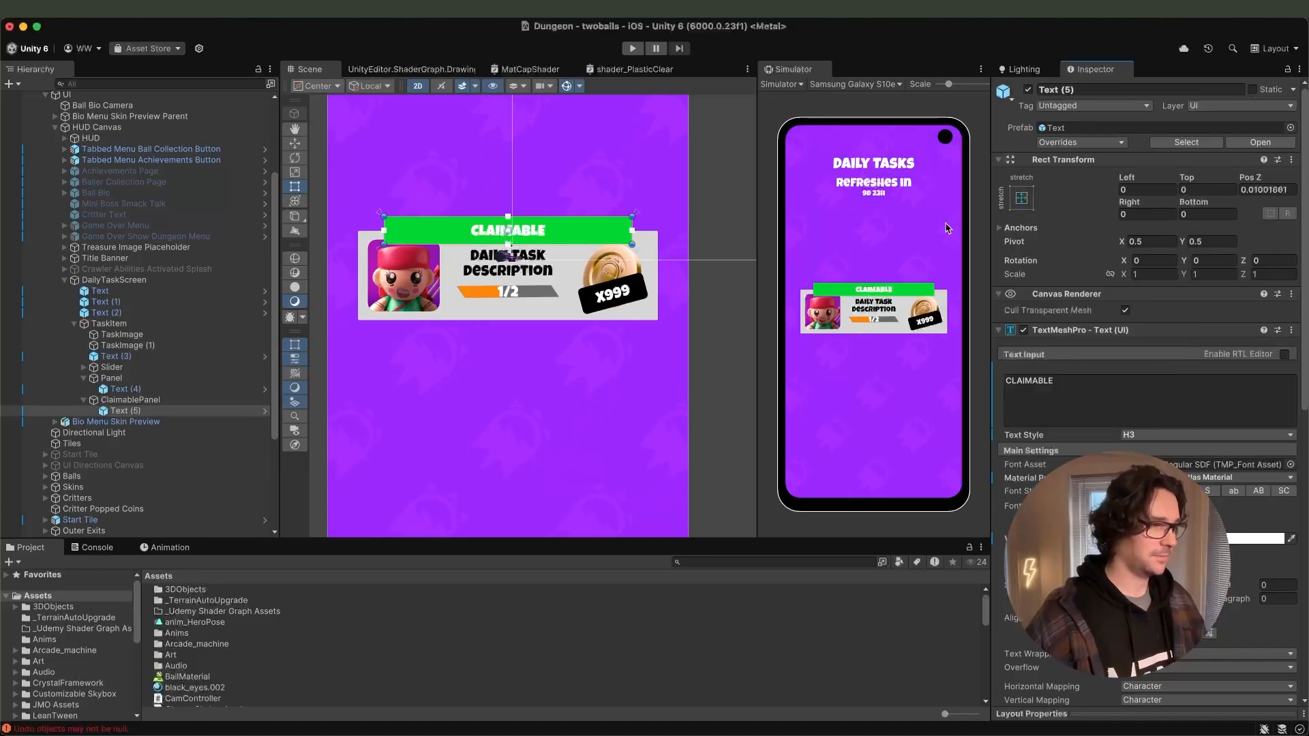
{"action": "left_click", "coordinate": [1135, 436]}
{"action": "left_click", "coordinate": [1139, 418]}
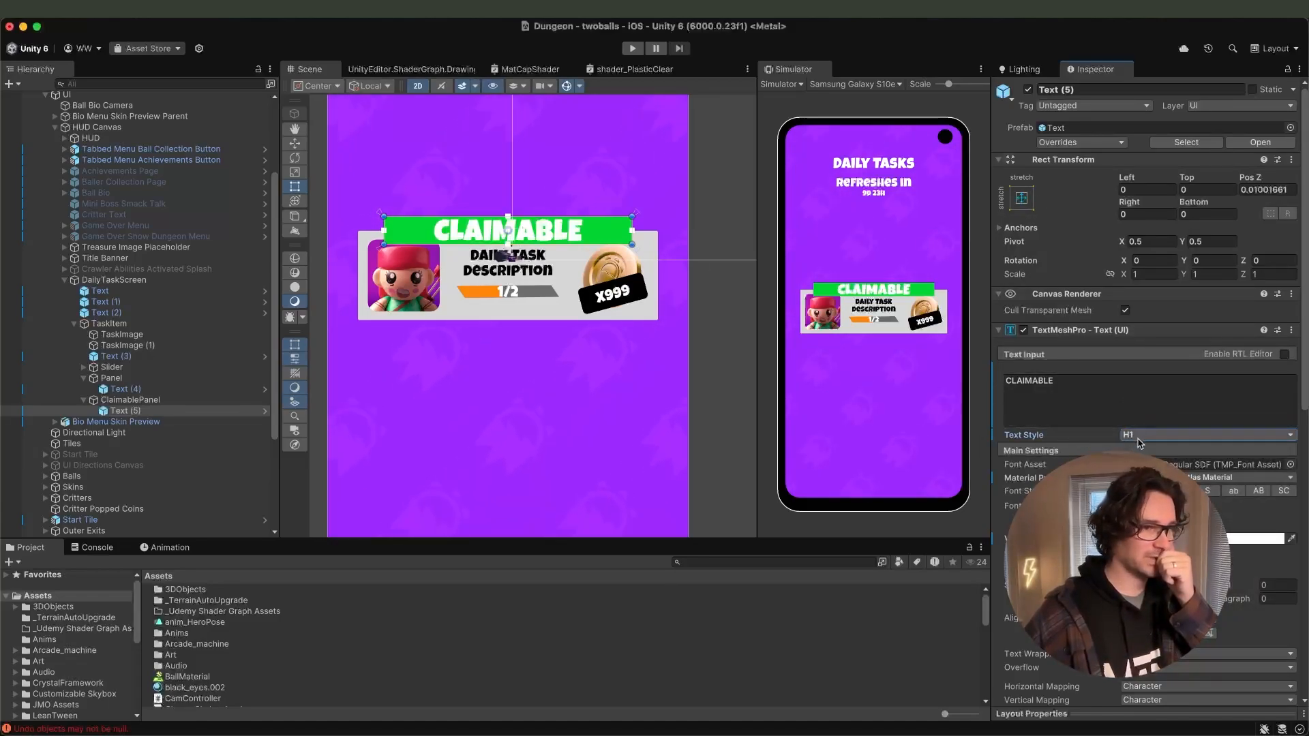
Change the CLAIMABLE label's text style to H2.
{"action": "left_click", "coordinate": [1139, 436]}
{"action": "left_click", "coordinate": [1140, 446]}
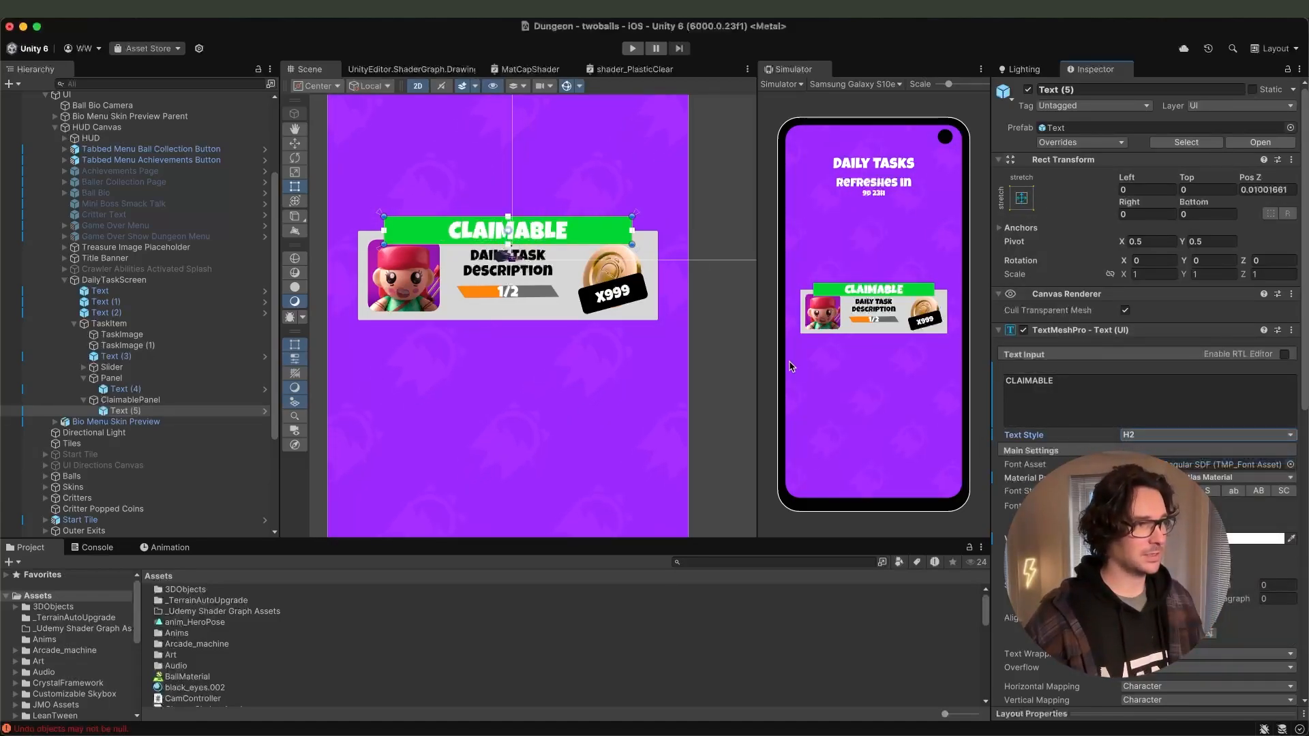
{"action": "left_click", "coordinate": [745, 300]}
{"action": "scroll", "coordinate": [709, 310], "scroll_direction": "down", "scroll_amount": 1}
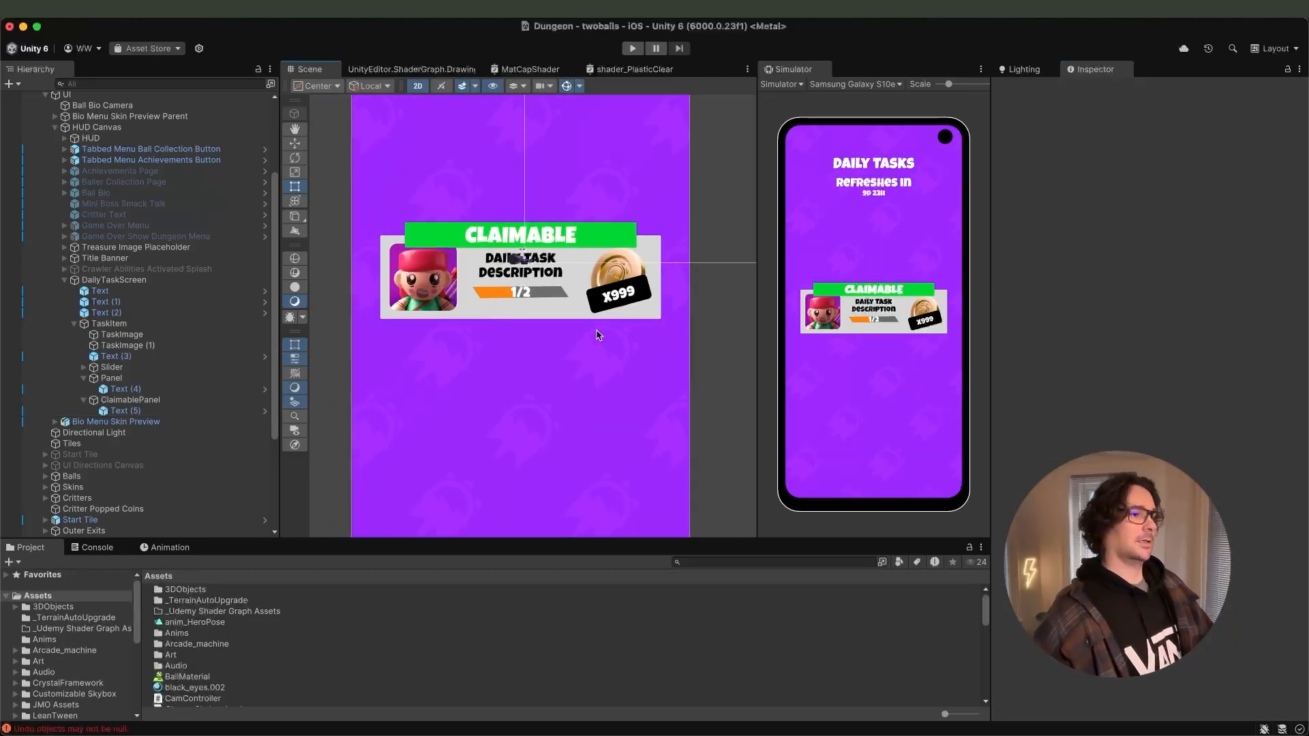
Add a Shadow component to TaskItem and offset the shadow so it falls straight below the card.
{"action": "left_click", "coordinate": [109, 323]}
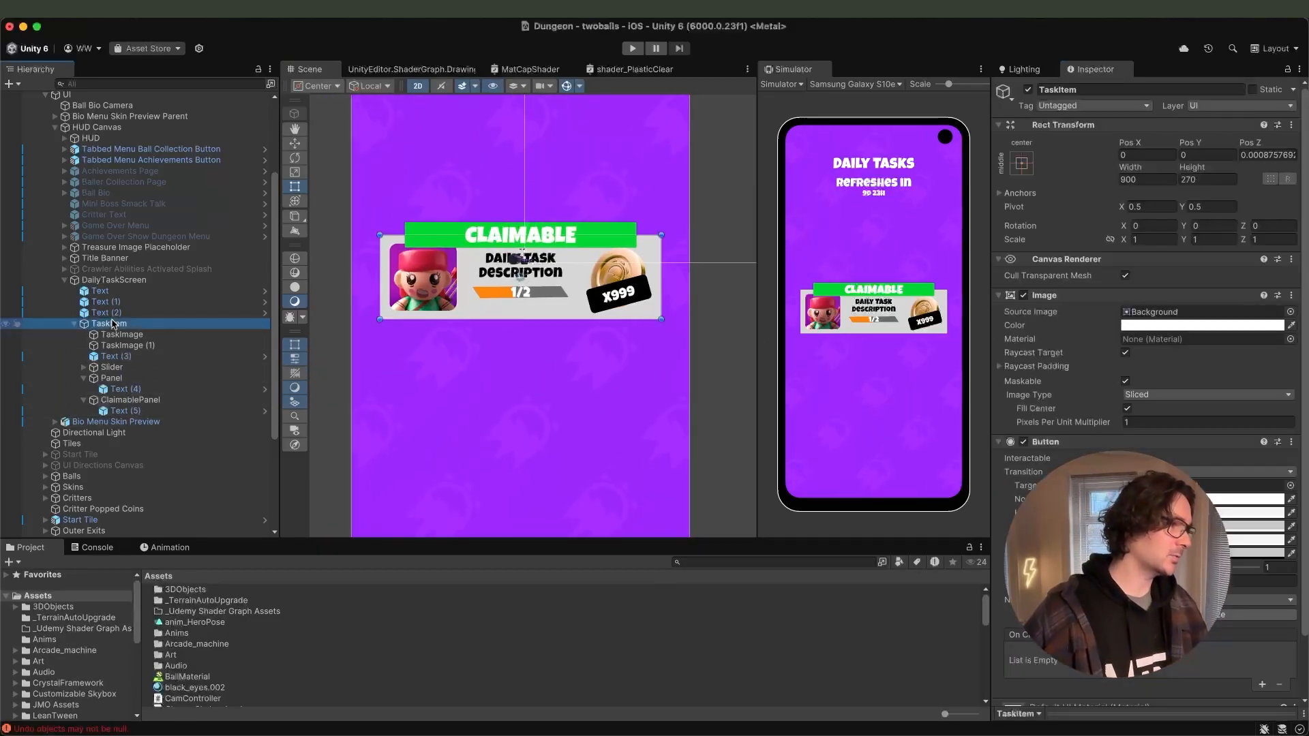
{"action": "key", "text": "Left"}
{"action": "scroll", "coordinate": [1233, 582], "scroll_direction": "down", "scroll_amount": 3}
{"action": "left_click", "coordinate": [1143, 691]}
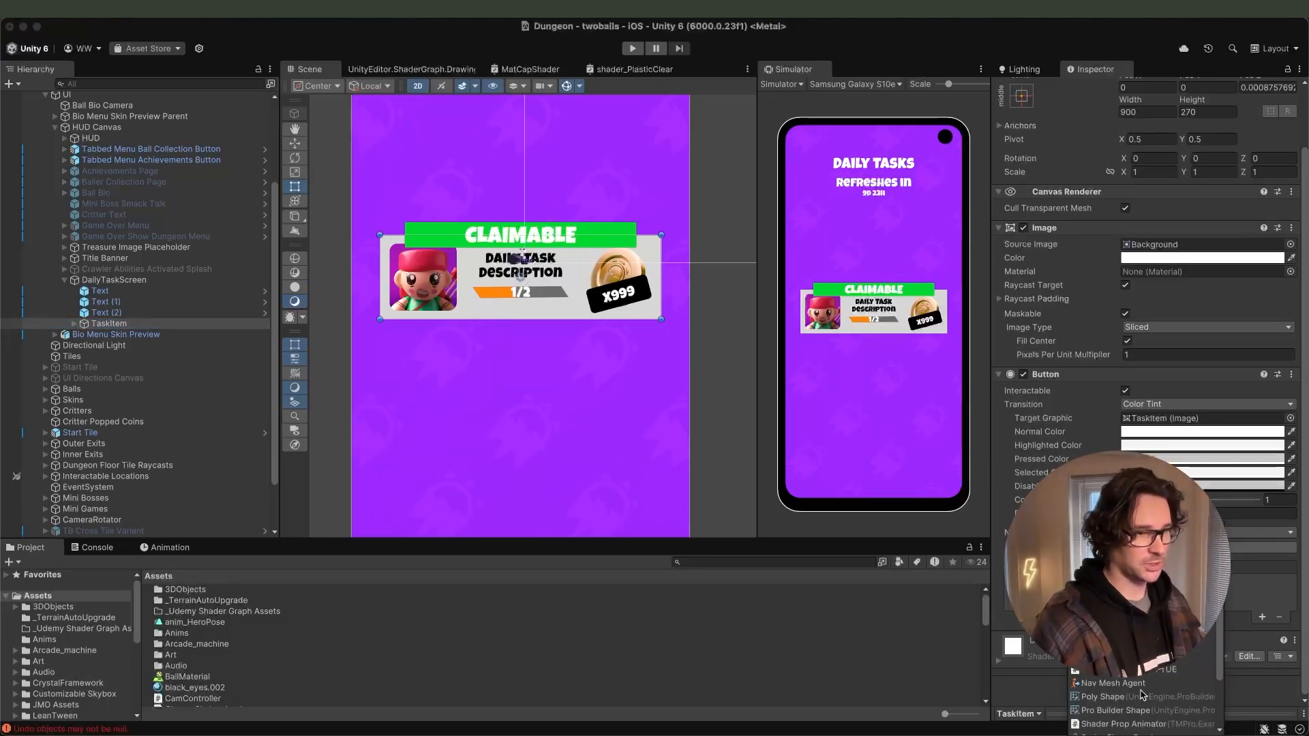
{"action": "key", "text": "Return"}
{"action": "scroll", "coordinate": [1147, 392], "scroll_direction": "down", "scroll_amount": 3}
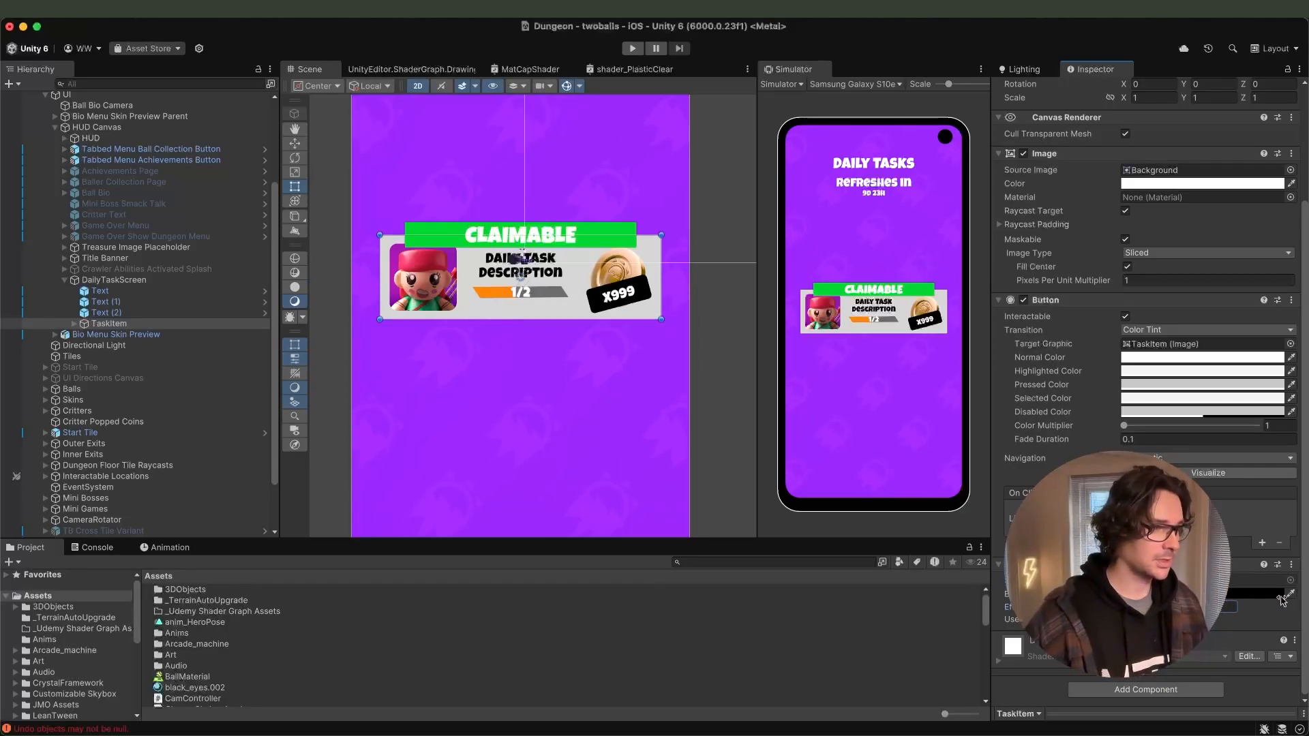
{"action": "left_click_drag", "start_coordinate": [1282, 600], "coordinate": [536, 602]}
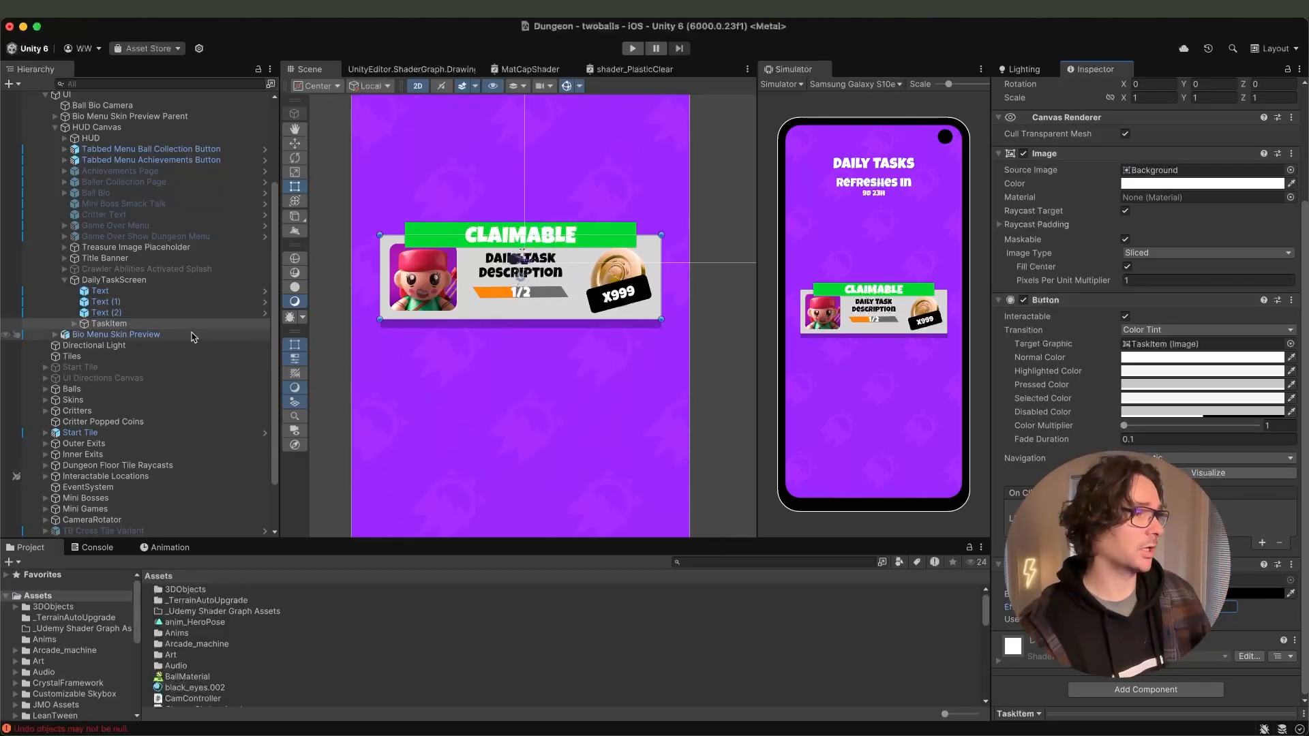
Duplicate ClaimablePanel inside TaskItem and rename the copy ClaimedPanel.
{"action": "left_click", "coordinate": [145, 327]}
{"action": "key", "text": "Right"}
{"action": "key", "text": "Down"}
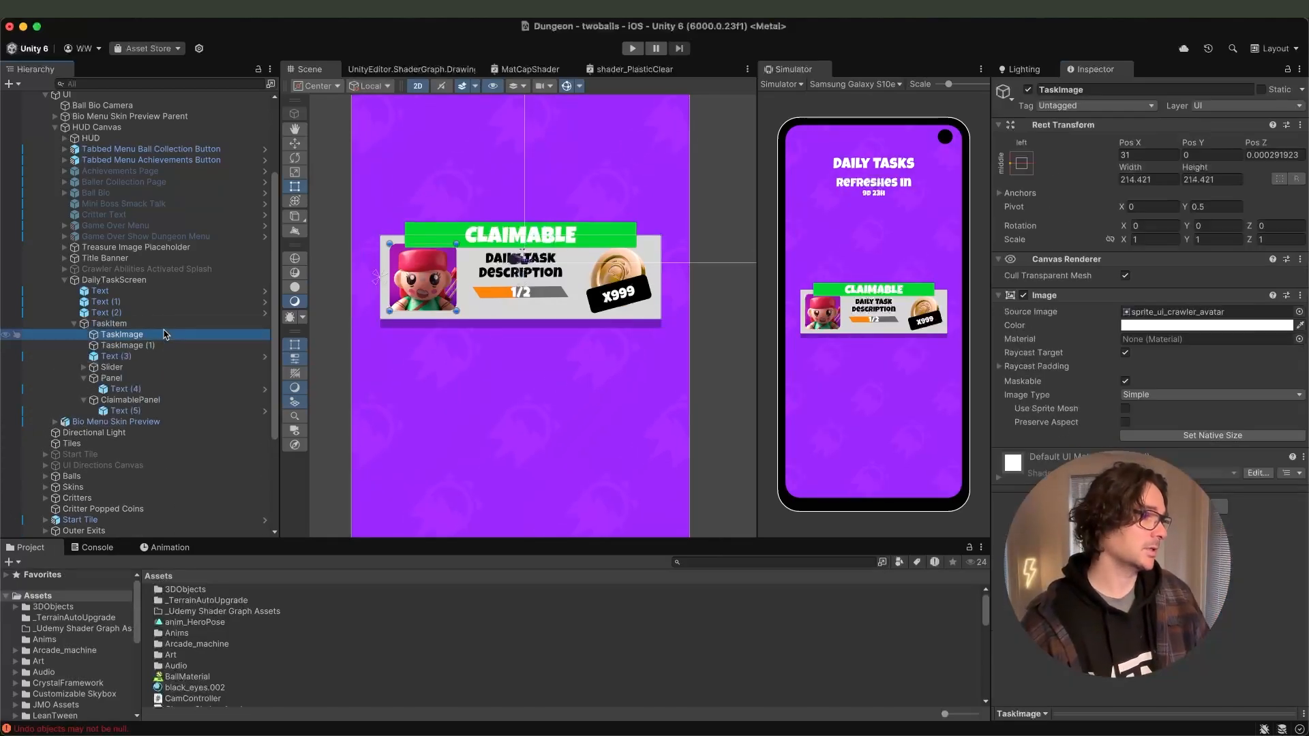
{"action": "key", "text": "Down"}
{"action": "left_click", "coordinate": [135, 402]}
{"action": "key", "text": "Left"}
{"action": "key", "text": "super+d"}
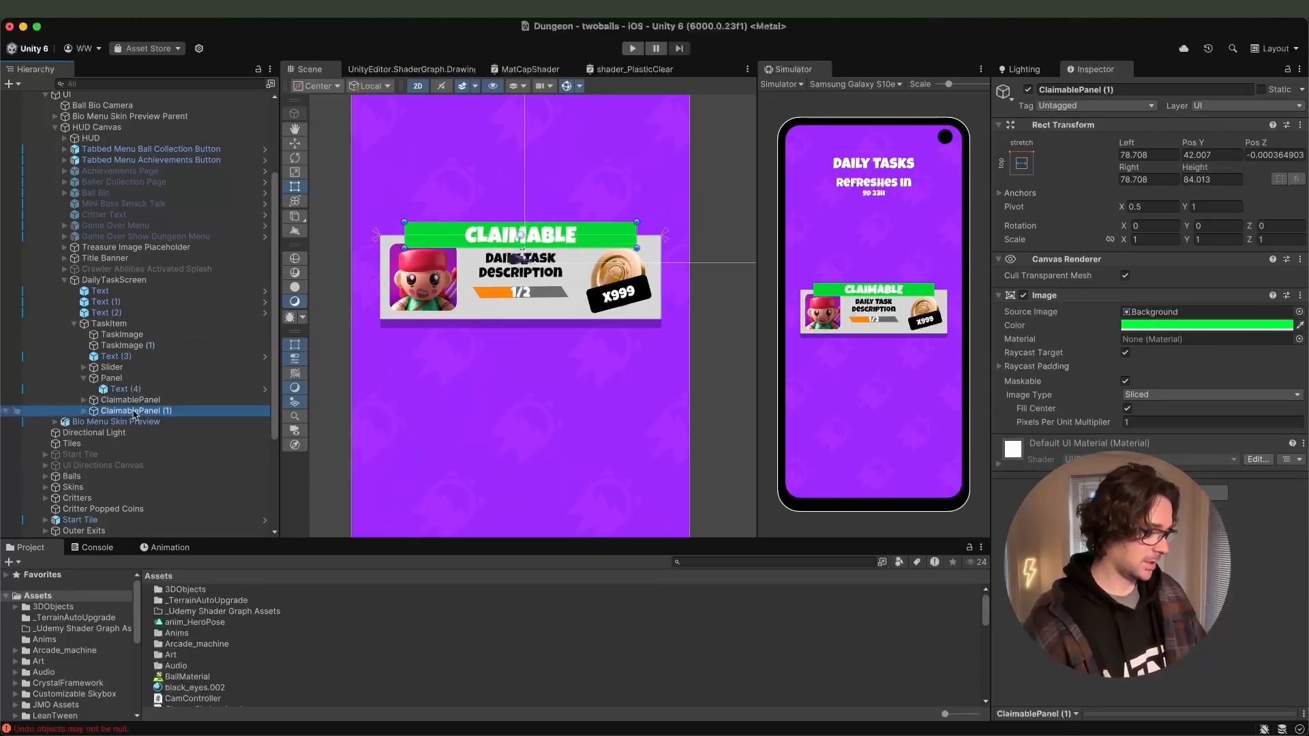
{"action": "key", "text": "Return"}
{"action": "type", "text": "Claimed"}
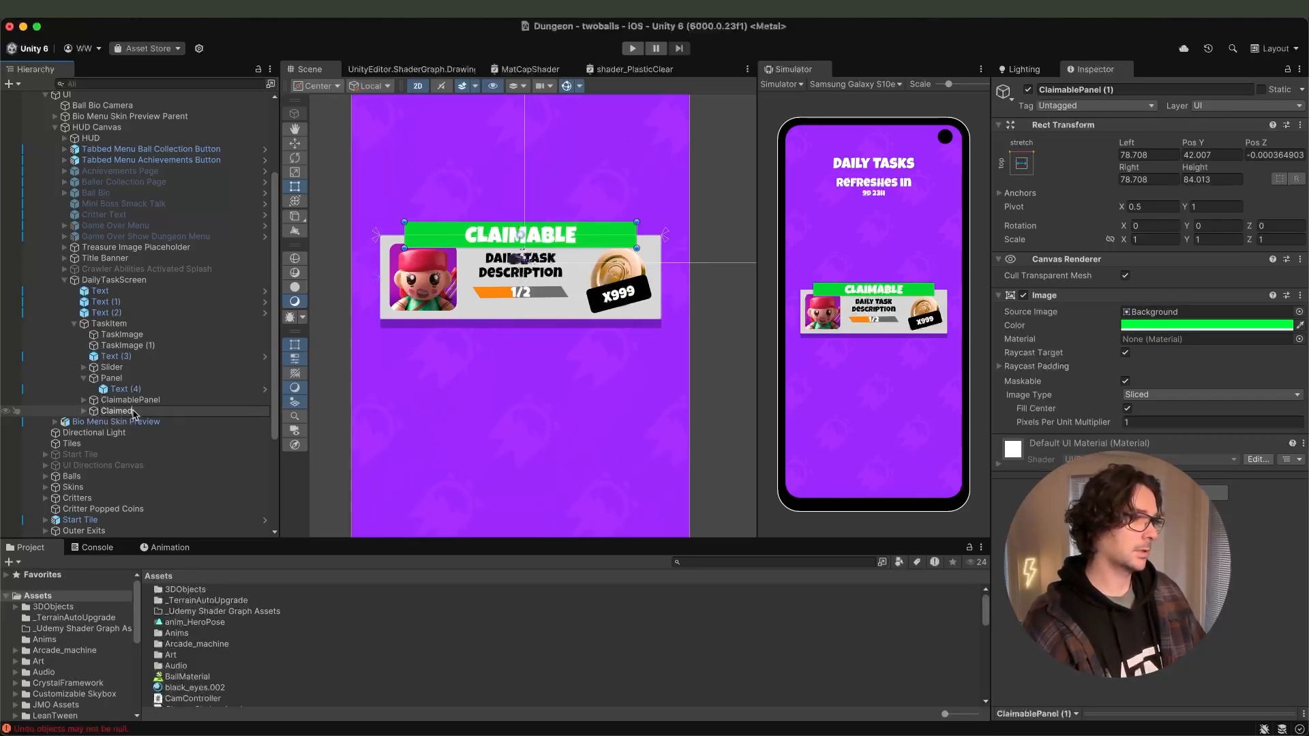
{"action": "type", "text": "Panel"}
{"action": "key", "text": "Return"}
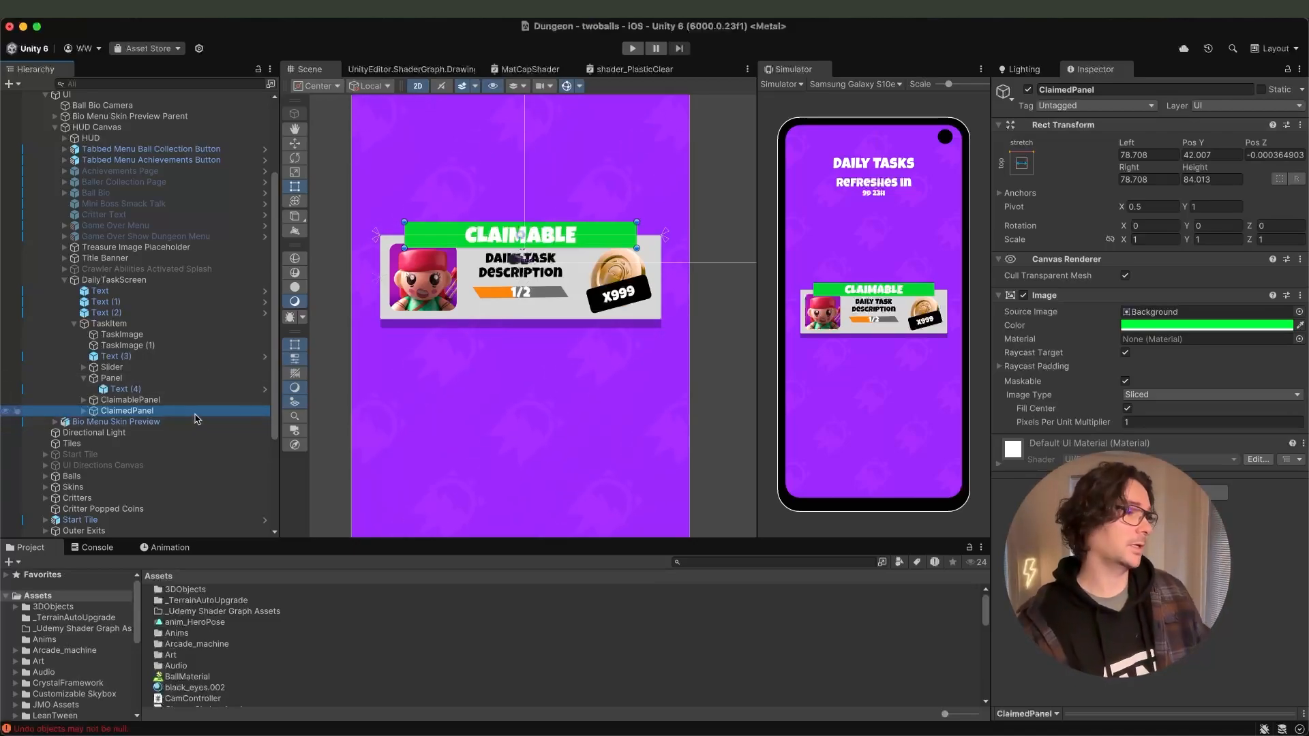
Colour ClaimedPanel black (000000) and stretch it in both directions to cover the whole TaskItem.
{"action": "left_click", "coordinate": [1164, 327]}
{"action": "left_click_drag", "start_coordinate": [1220, 434], "coordinate": [1192, 469]}
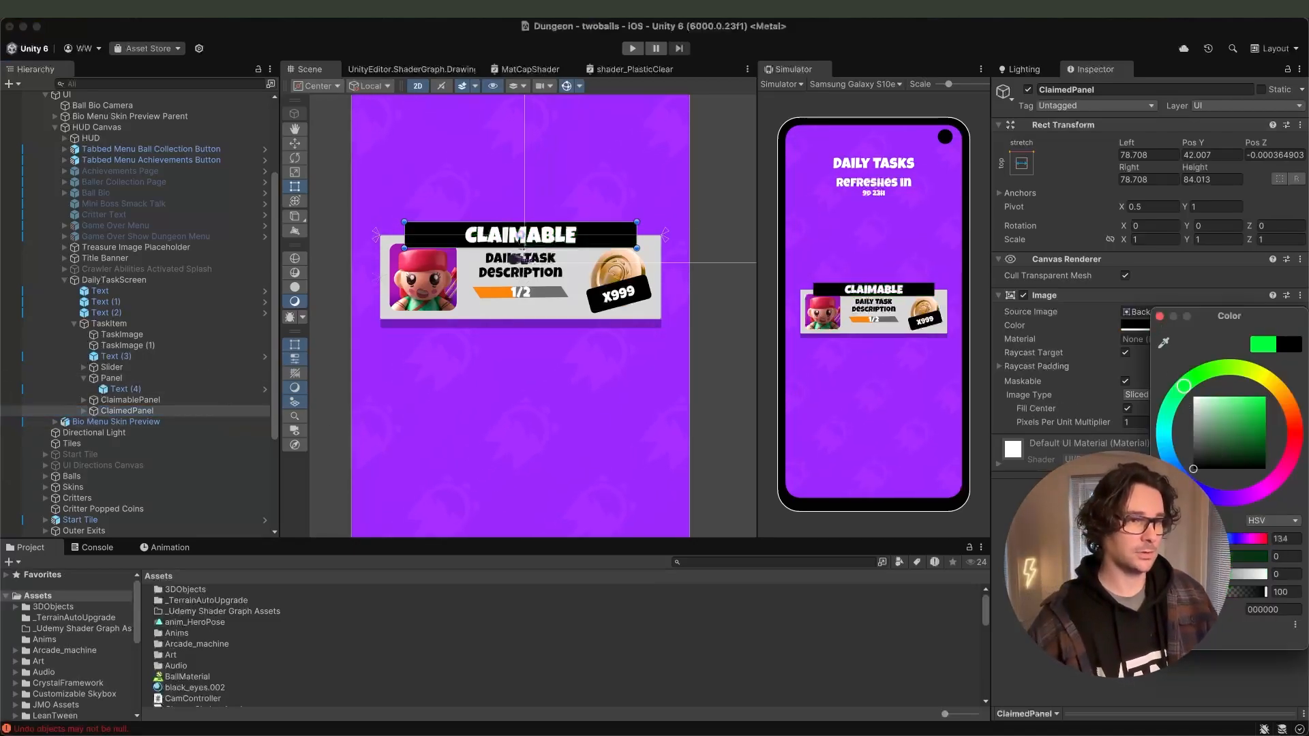
{"action": "left_click", "coordinate": [1159, 316]}
{"action": "left_click", "coordinate": [1028, 167]}
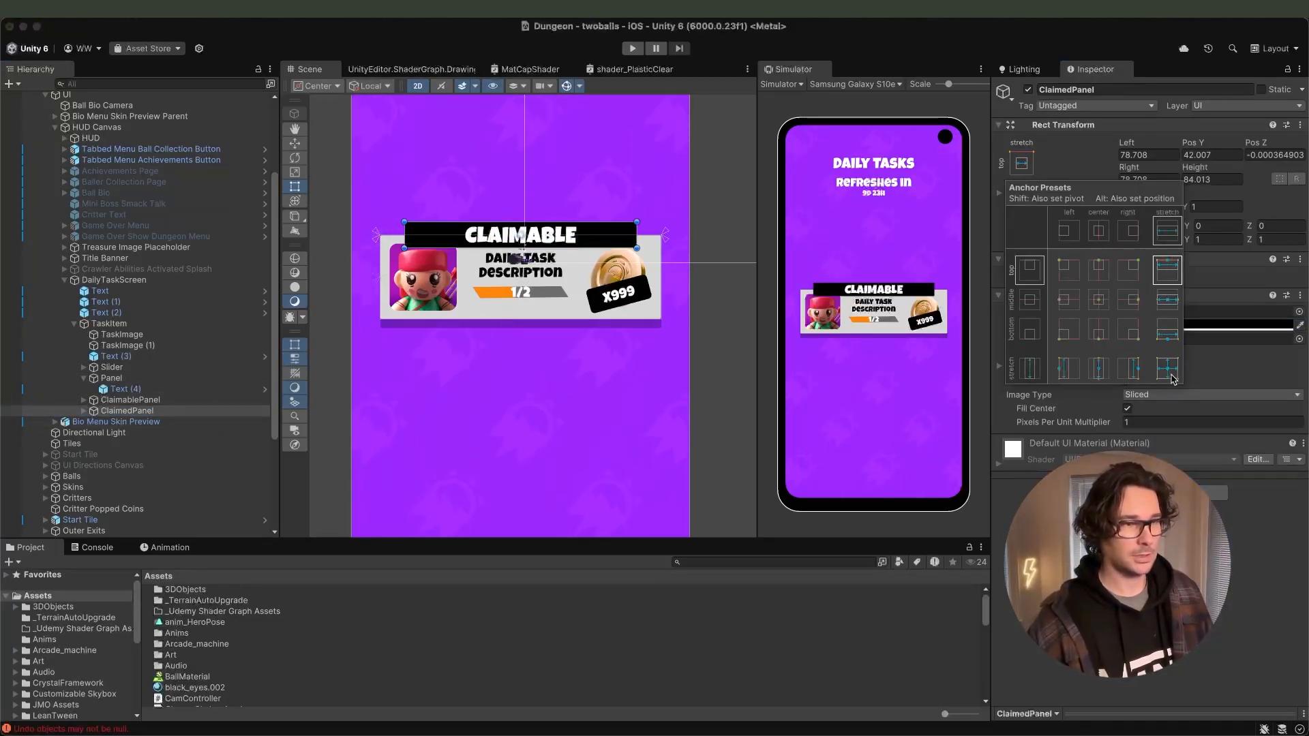
{"action": "left_click", "coordinate": [1169, 372], "text": "alt"}
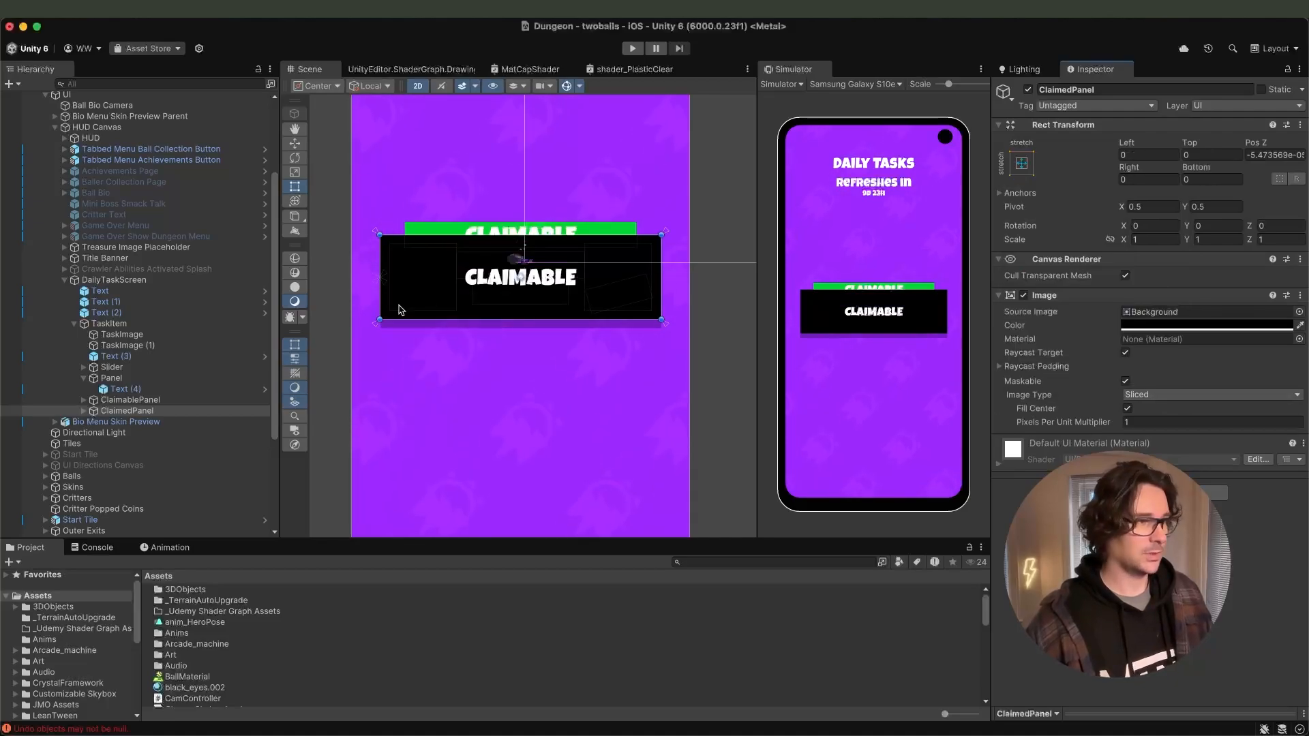
Replace the text of ClaimedPanel's label with CLAIMED! and set its text style to H1.
{"action": "left_click", "coordinate": [83, 411]}
{"action": "left_click", "coordinate": [121, 421]}
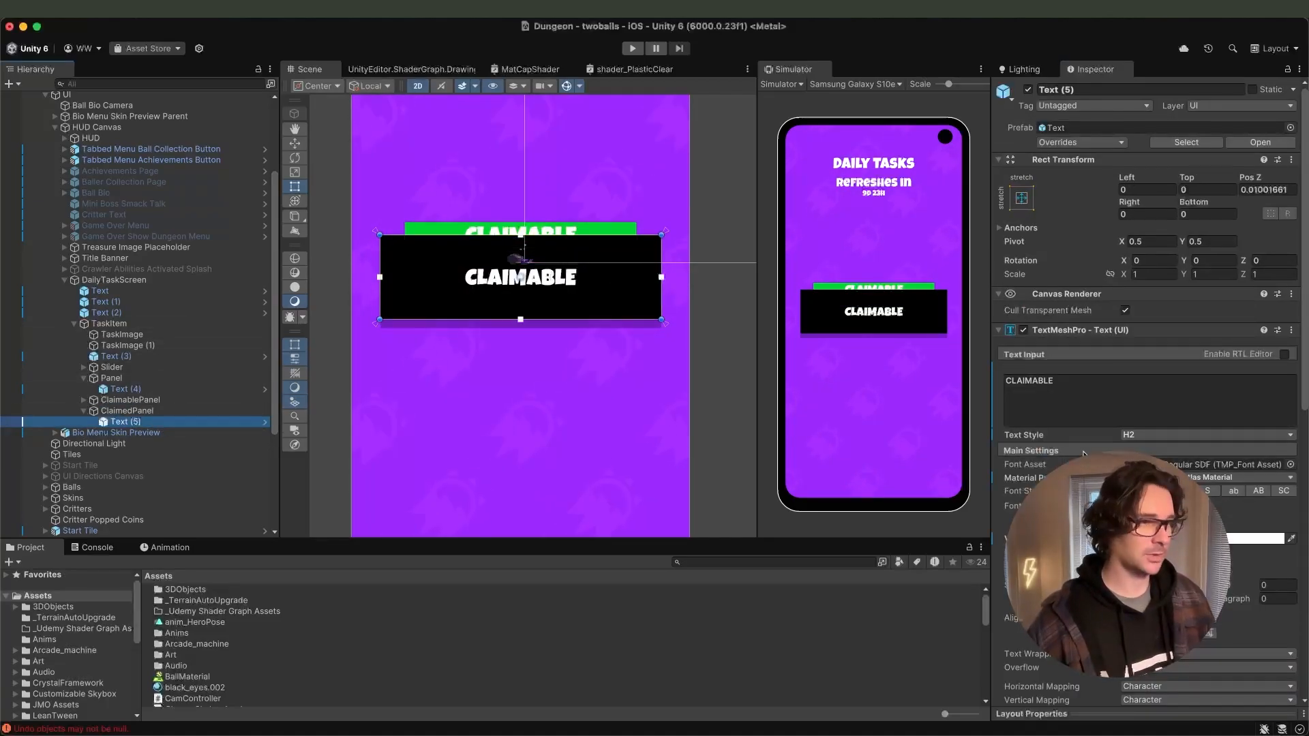
{"action": "double_click", "coordinate": [1106, 405]}
{"action": "type", "text": "CLAIMED!"}
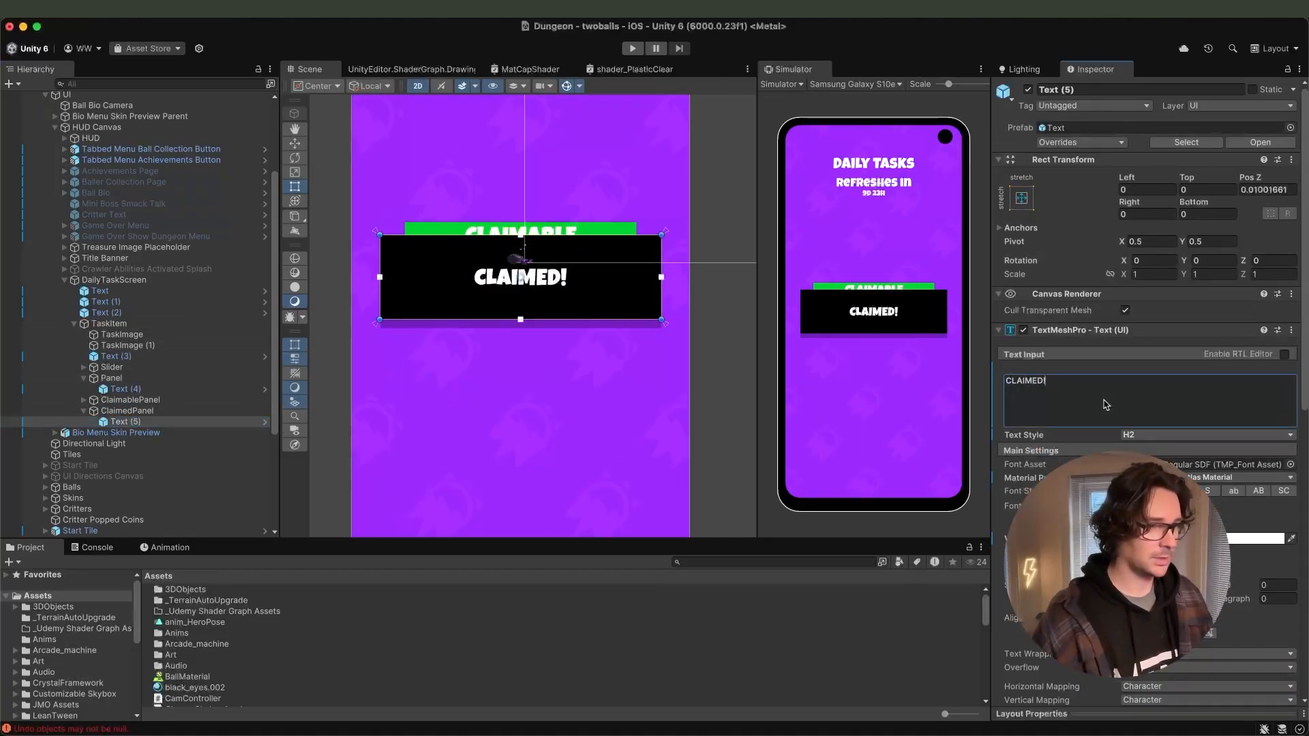
{"action": "left_click", "coordinate": [1133, 438]}
{"action": "left_click", "coordinate": [1145, 434]}
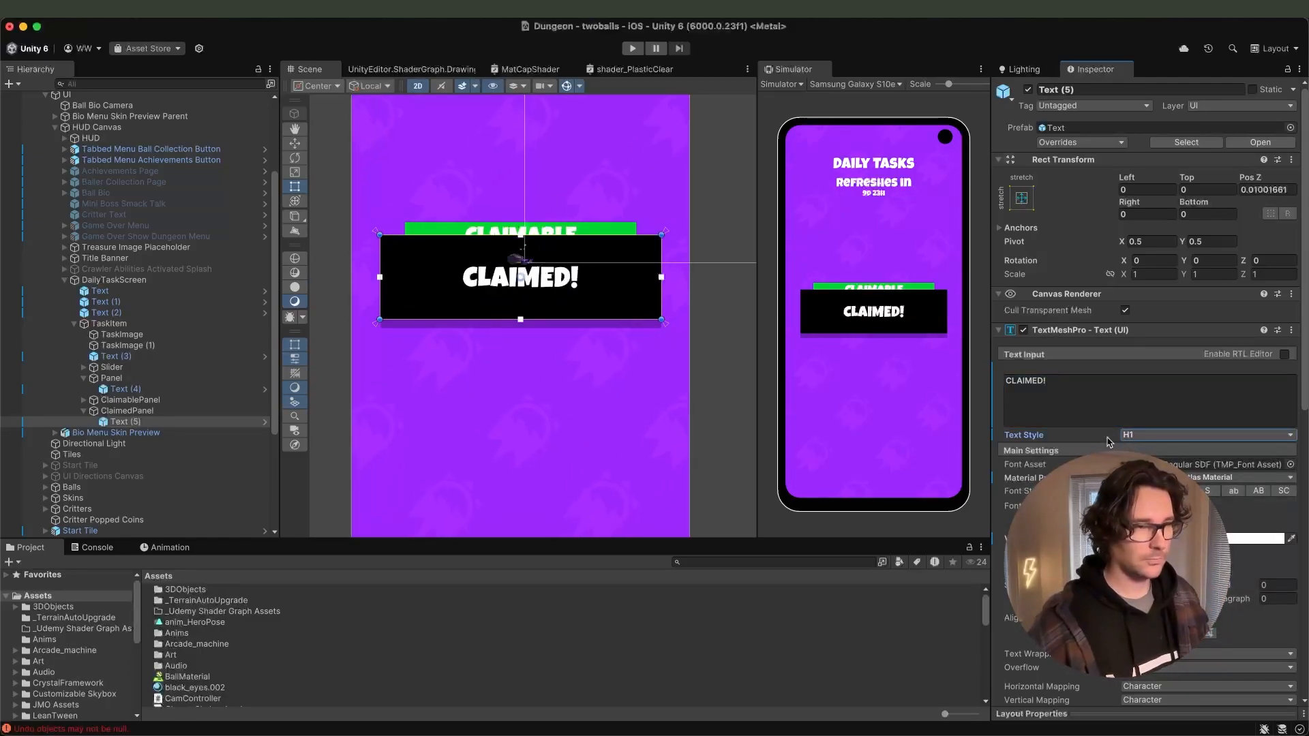
{"action": "left_click", "coordinate": [1142, 436]}
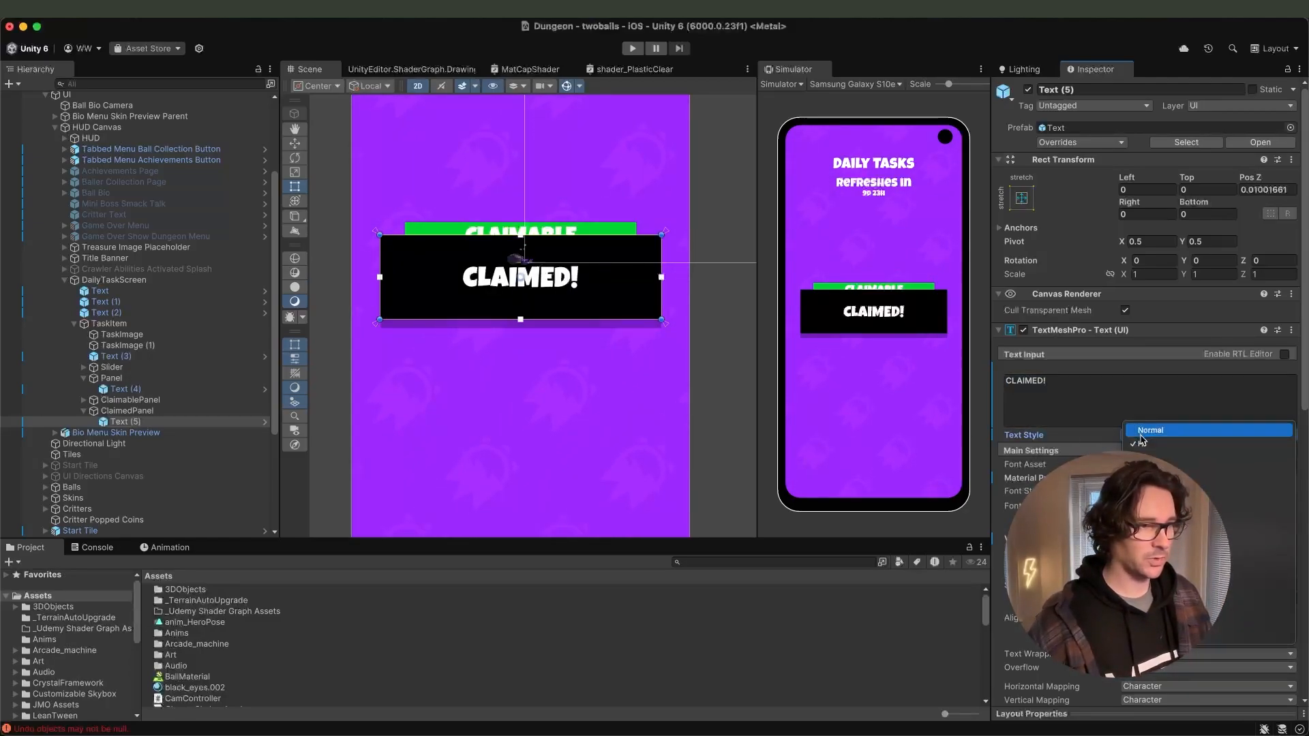
{"action": "left_click", "coordinate": [1146, 445]}
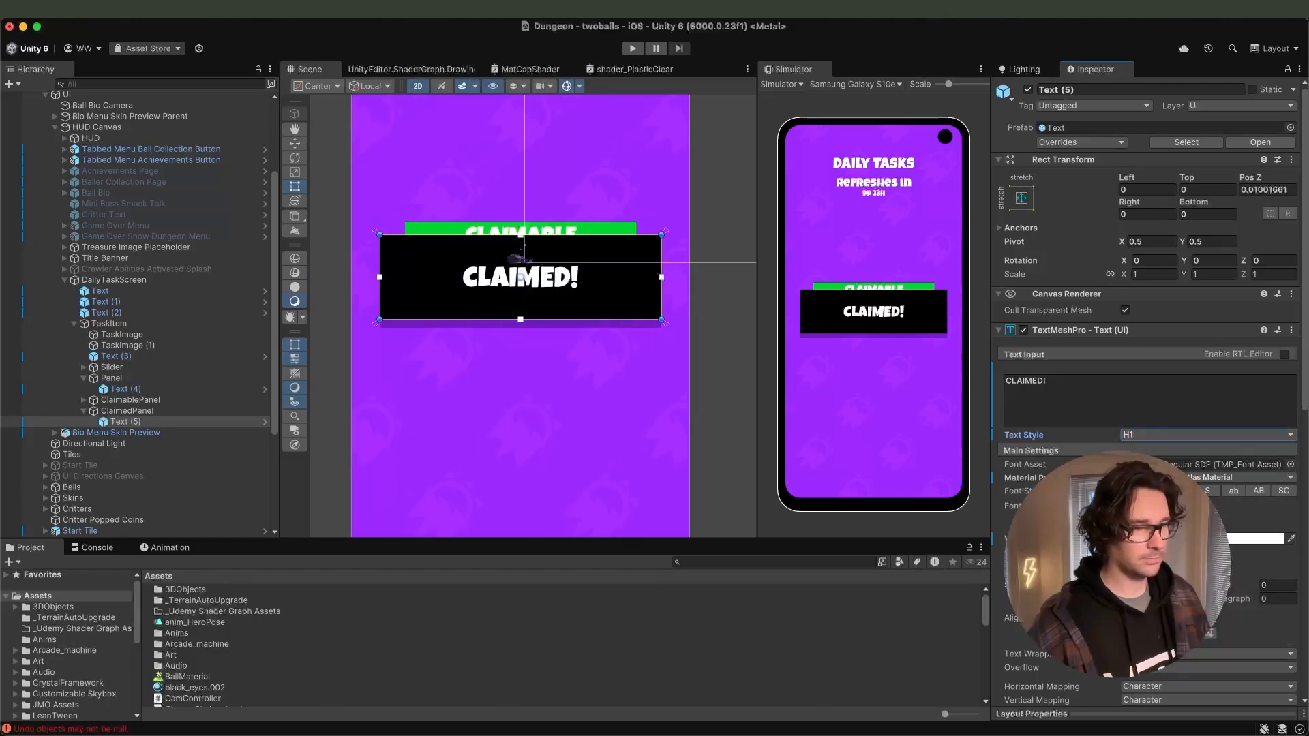
Try a different text style on the CLAIMED! label and undo it.
{"action": "left_click", "coordinate": [1144, 436]}
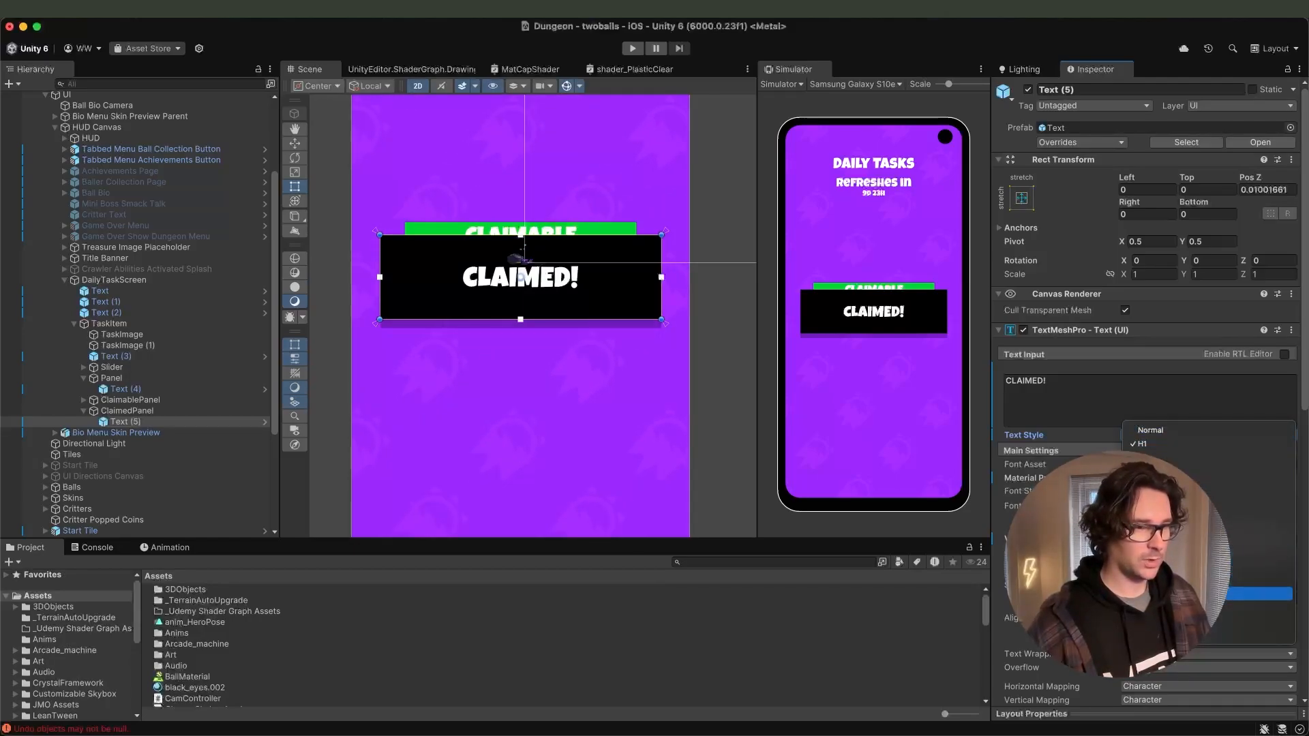
{"action": "left_click", "coordinate": [1156, 594]}
{"action": "key", "text": "super+z"}
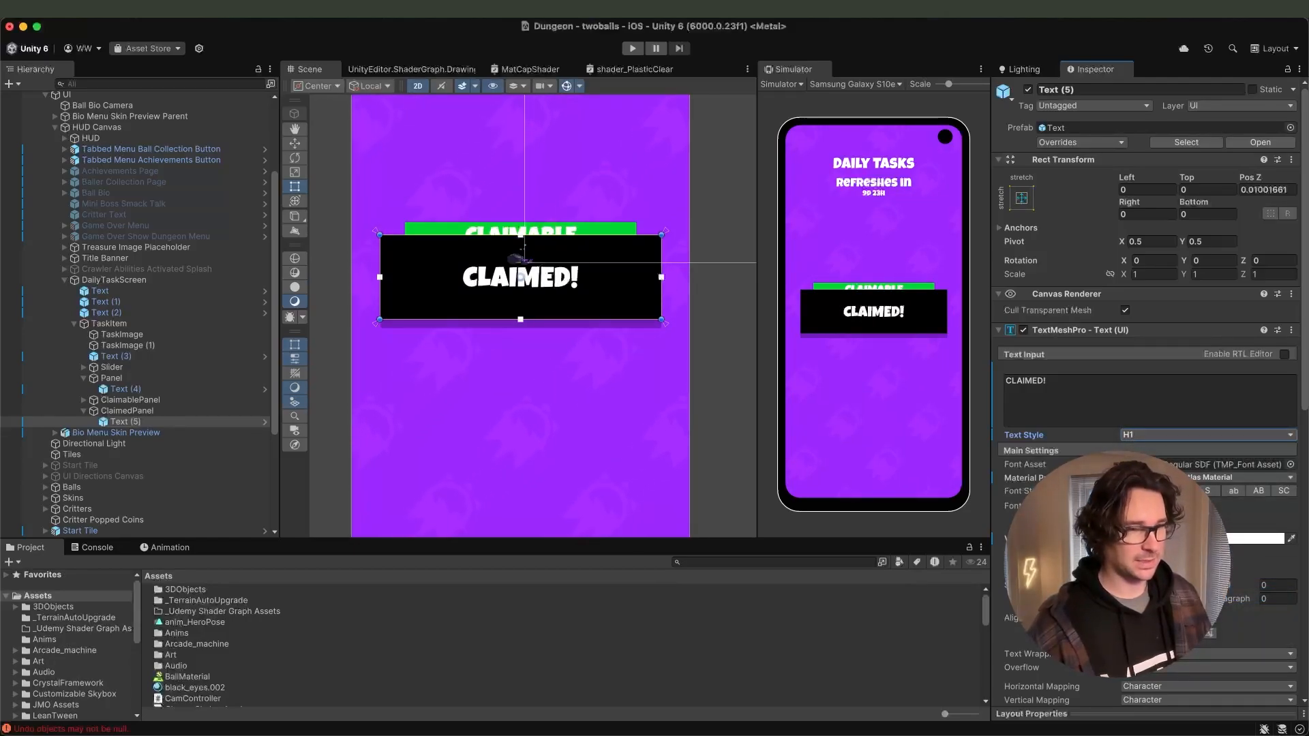
Set the CLAIMED! label's font size to 70 and rotate it about 20° counterclockwise around Z.
{"action": "left_click", "coordinate": [1143, 506]}
{"action": "type", "text": "70"}
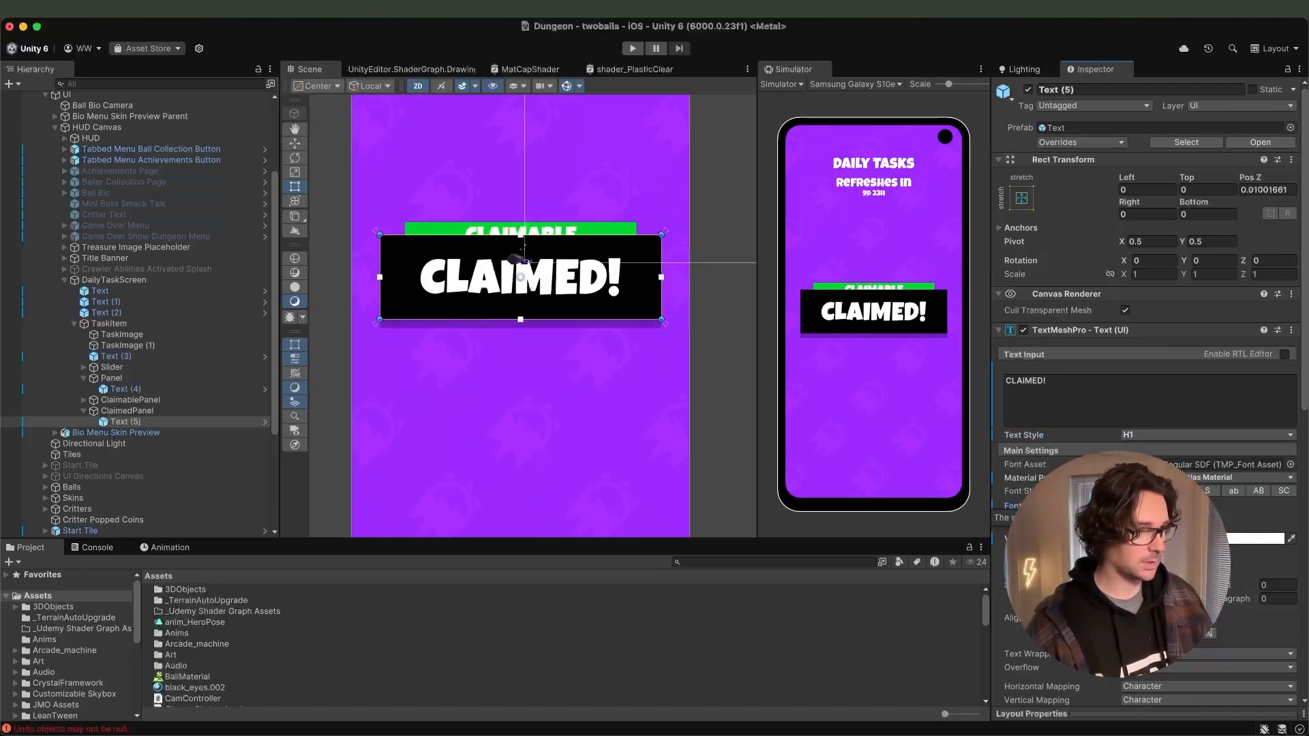
{"action": "left_click", "coordinate": [295, 159]}
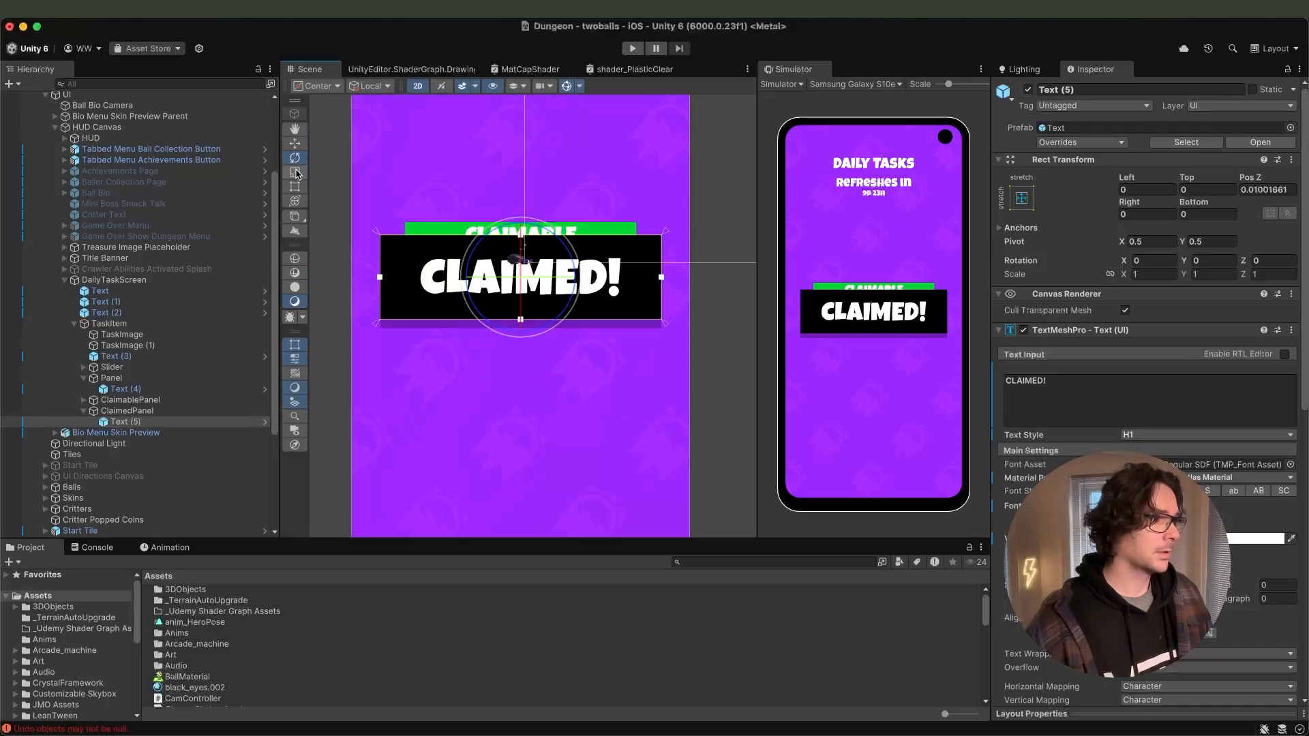
{"action": "left_click_drag", "start_coordinate": [537, 236], "coordinate": [516, 209]}
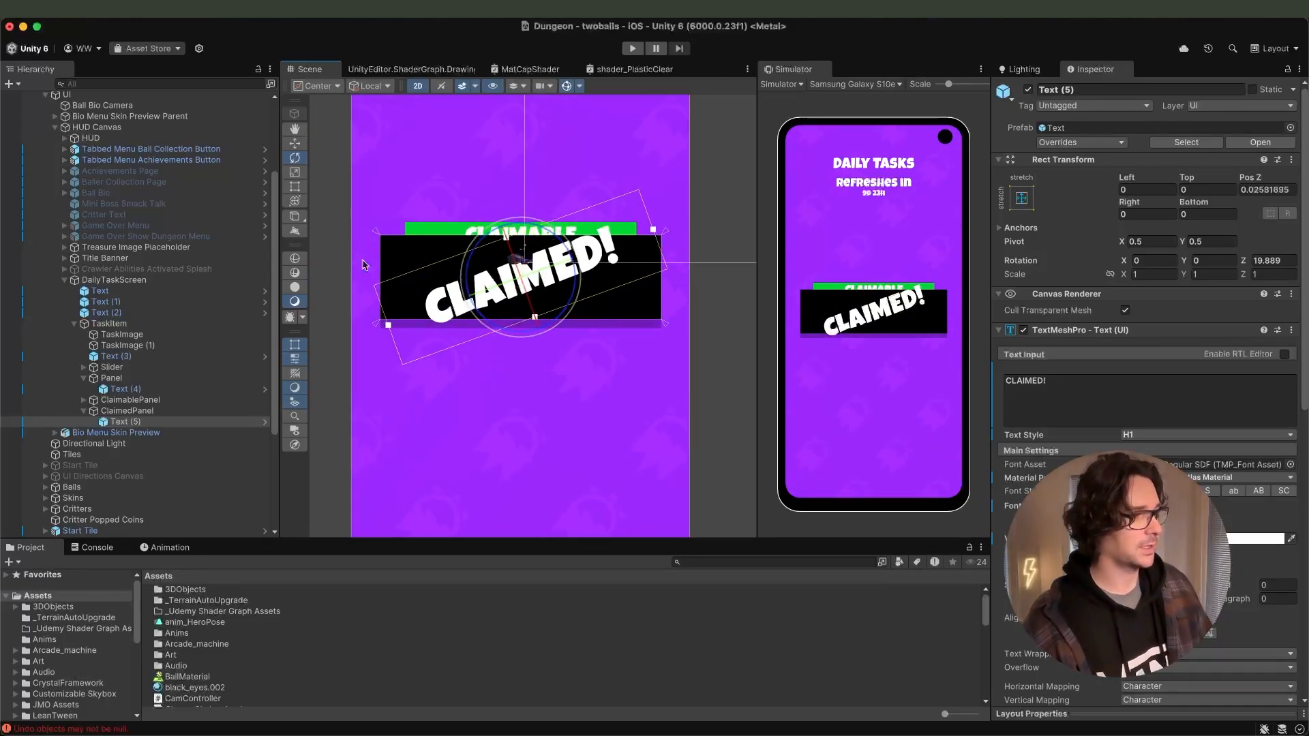
Try a Rect Mask 2D component on ClaimedPanel and undo it.
{"action": "left_click", "coordinate": [172, 411]}
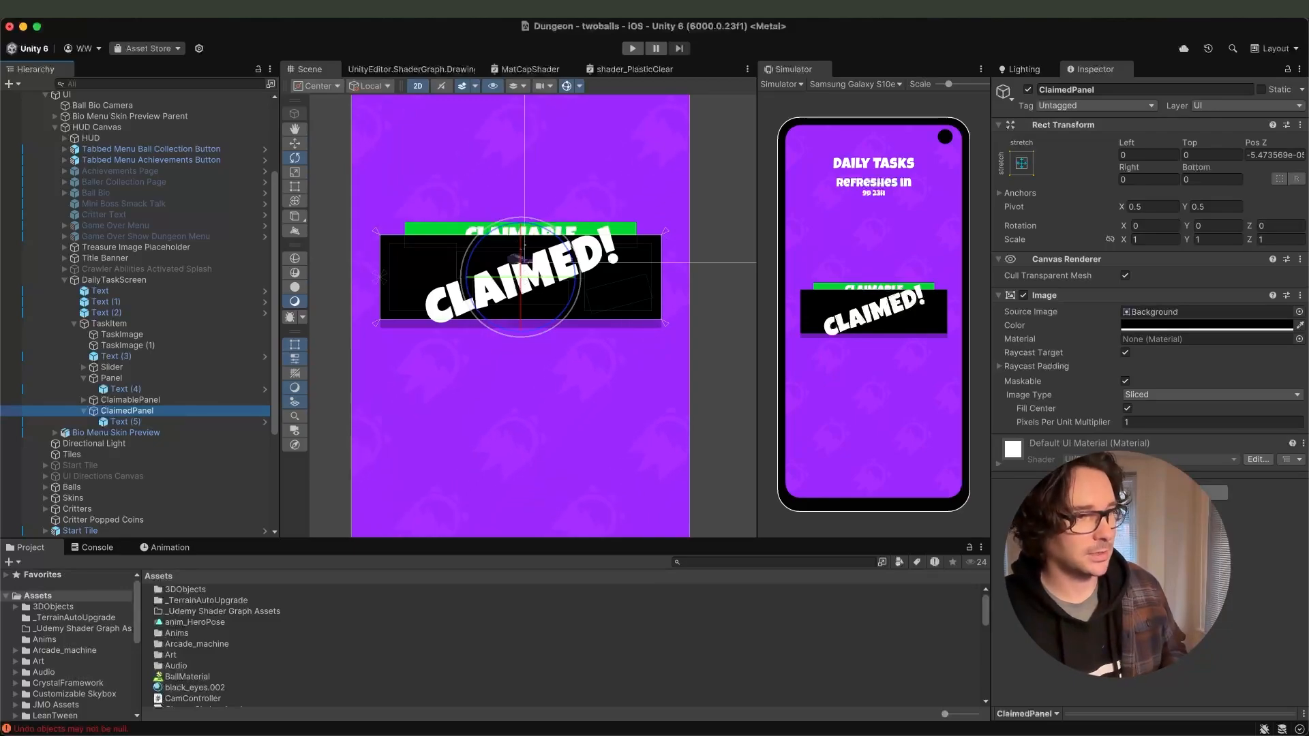
{"action": "left_click", "coordinate": [1150, 493]}
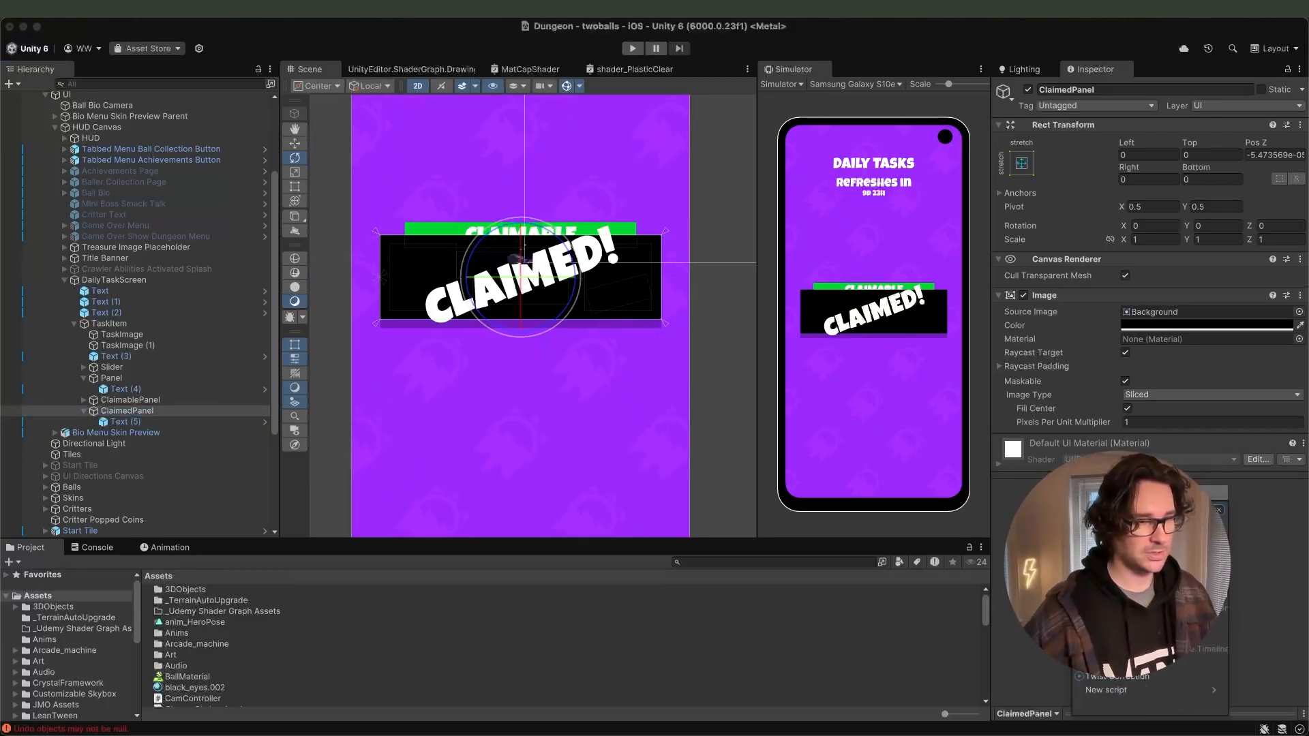
{"action": "key", "text": "Return"}
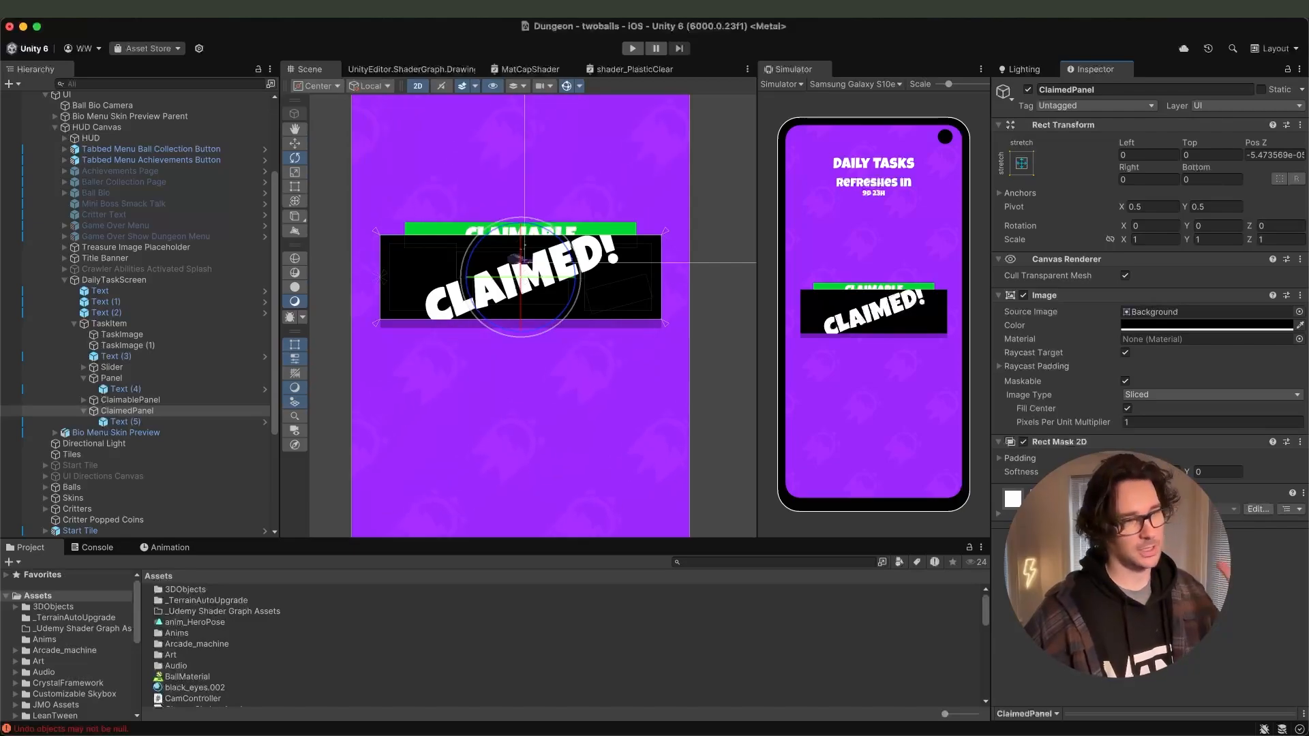
{"action": "key", "text": "super+z"}
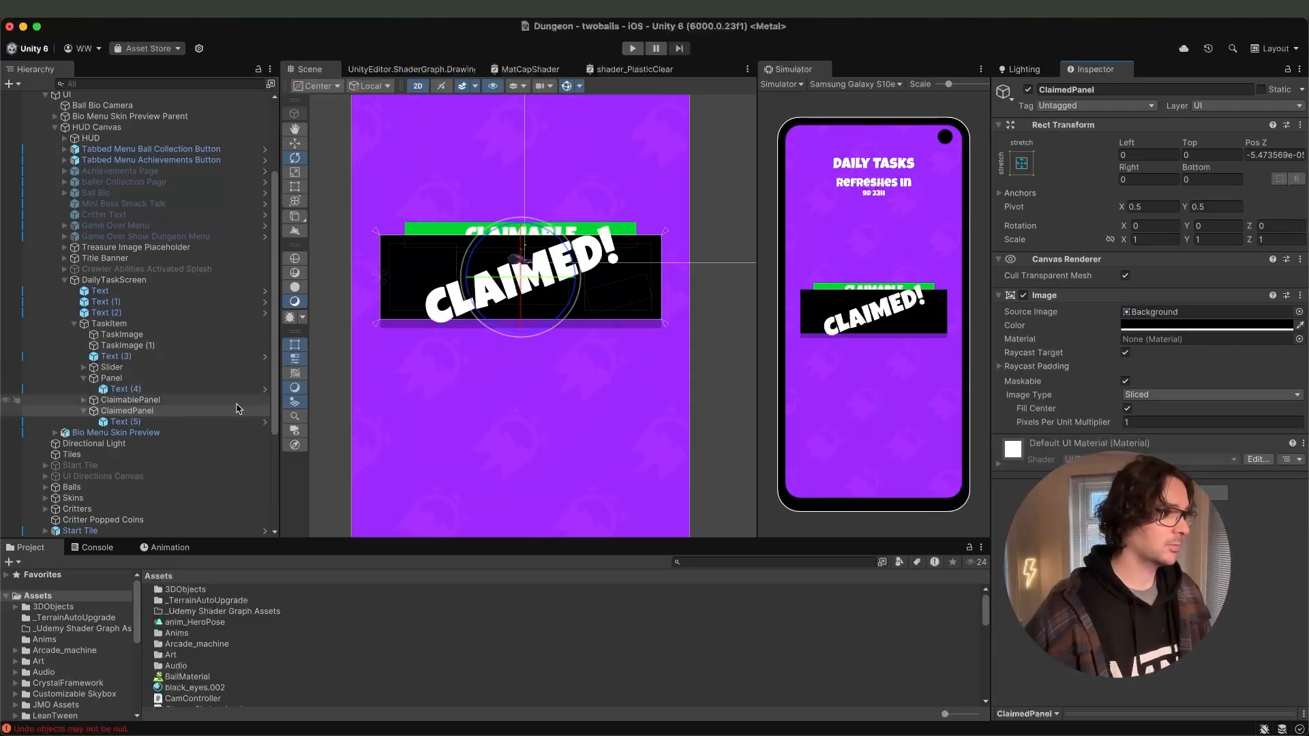
Lower the alpha of ClaimedPanel's black colour to 94 so it works as a translucent overlay.
{"action": "left_click", "coordinate": [131, 423]}
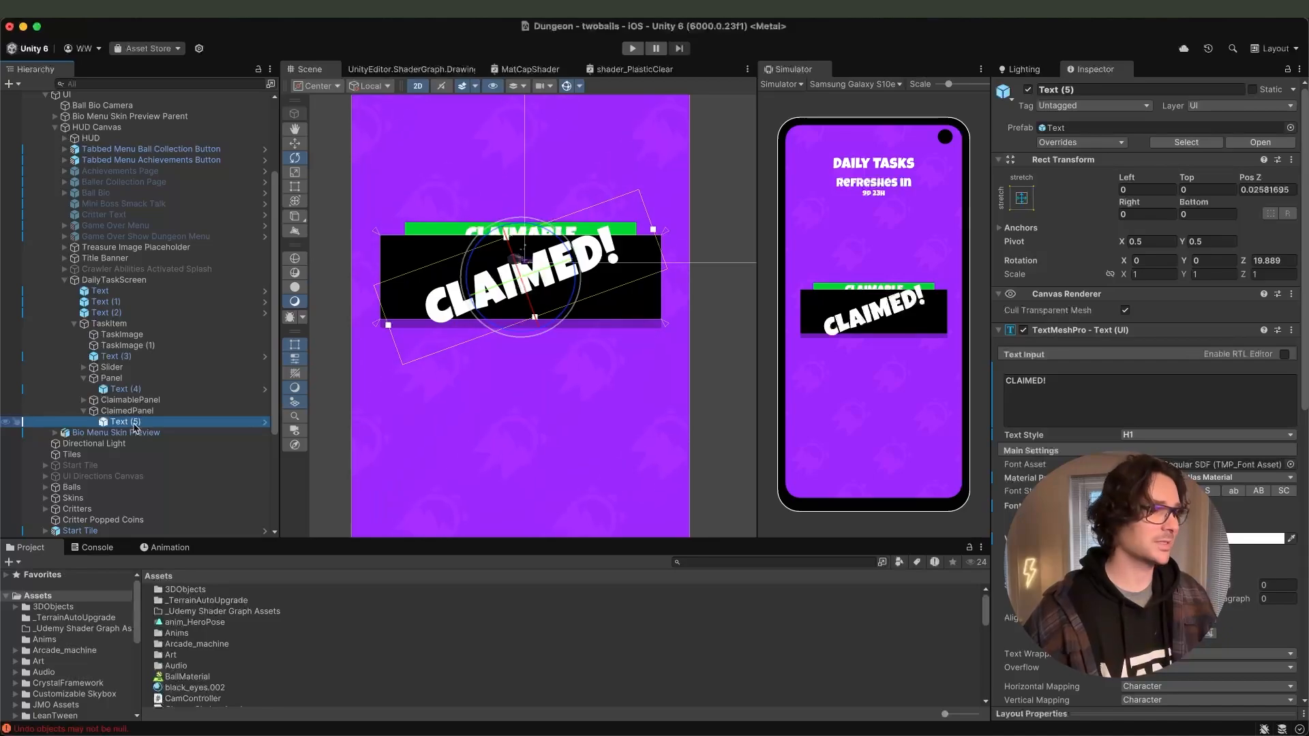
{"action": "left_click", "coordinate": [127, 411]}
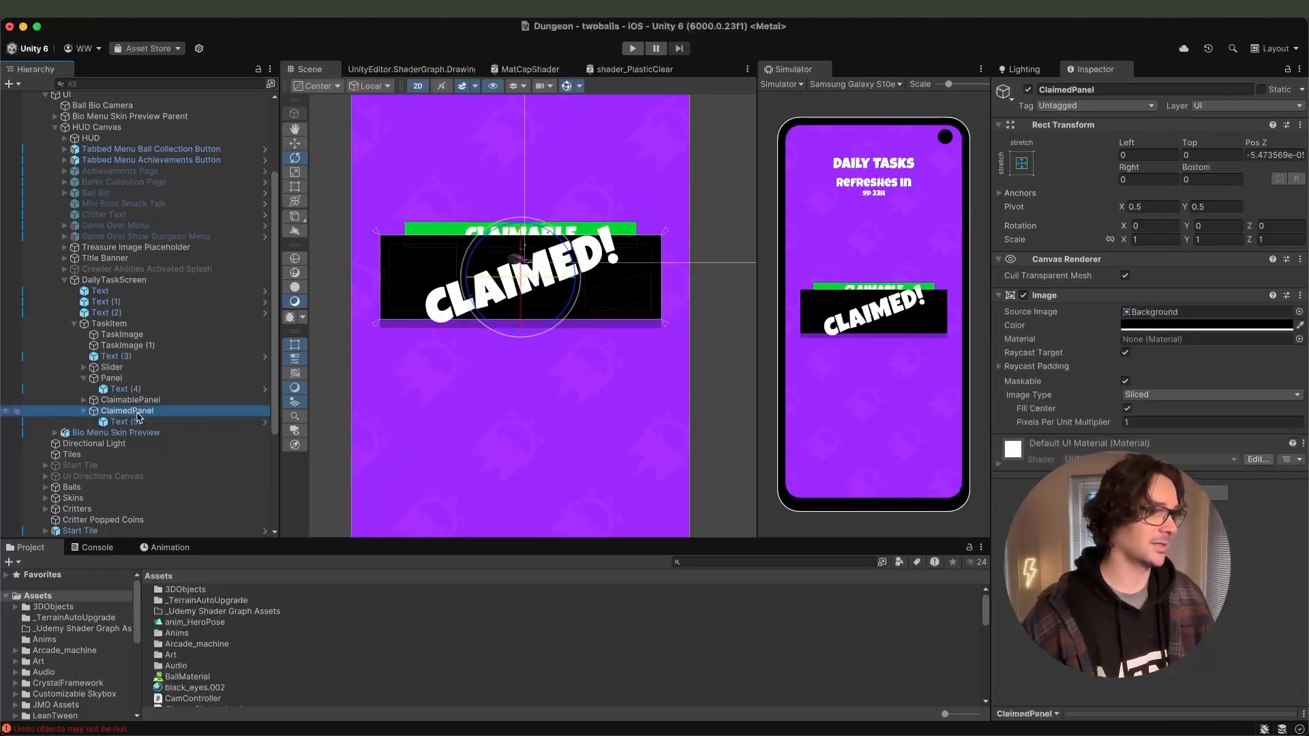
{"action": "left_click", "coordinate": [1134, 325]}
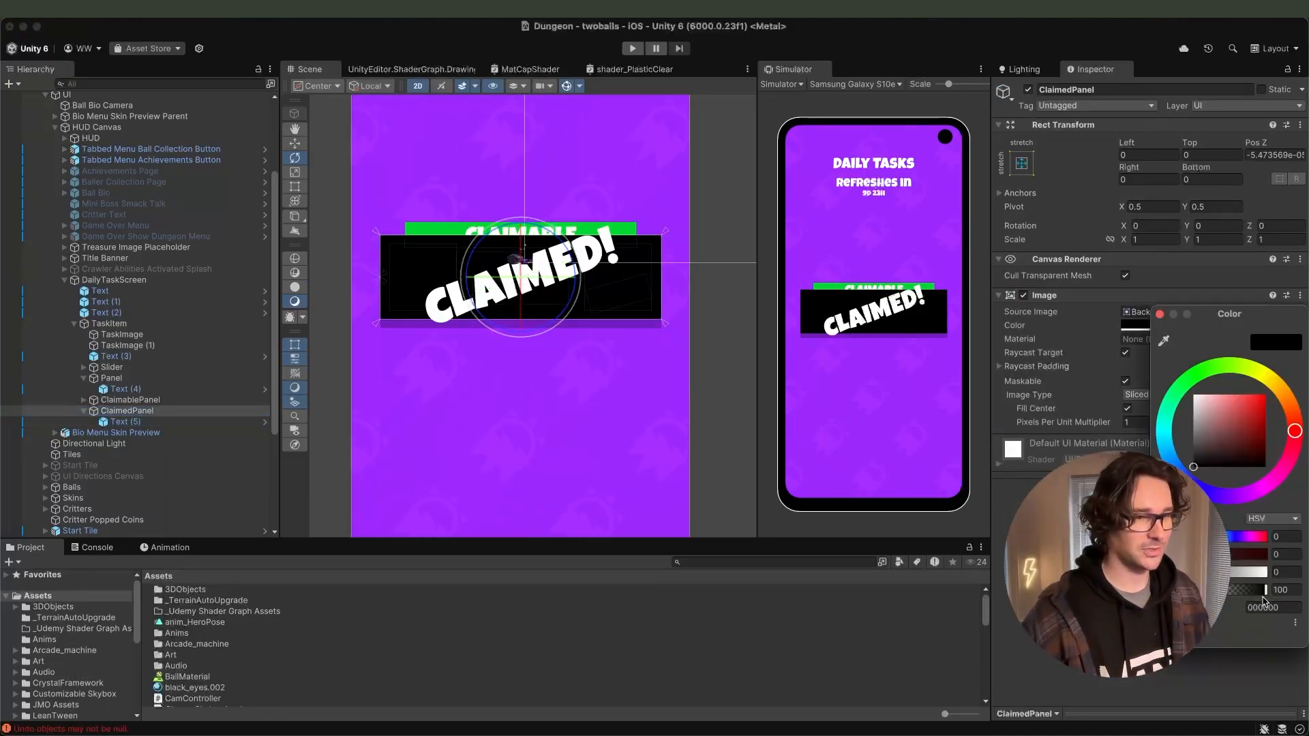
{"action": "mouse_move", "coordinate": [1265, 591]}
{"action": "left_mouse_down"}
{"action": "mouse_move", "coordinate": [1252, 590]}
{"action": "mouse_move", "coordinate": [1263, 590]}
{"action": "left_mouse_up"}
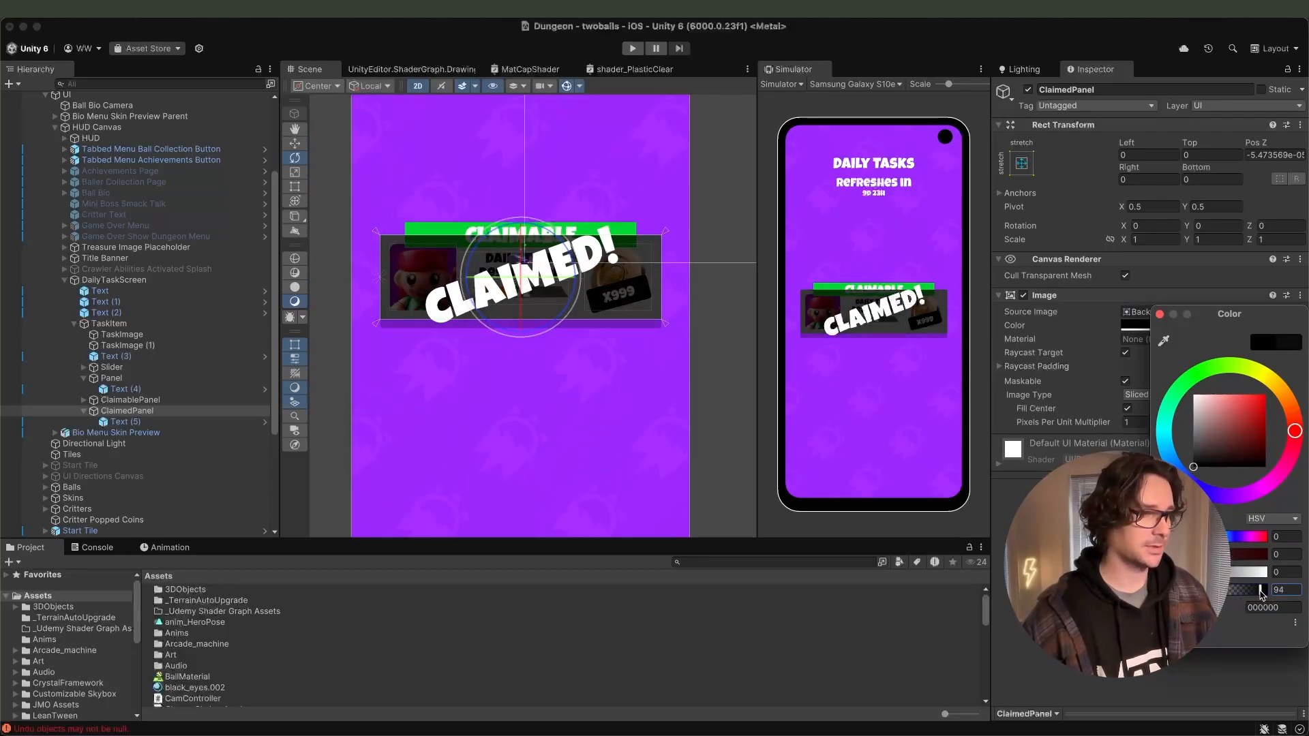
{"action": "left_click", "coordinate": [1118, 573]}
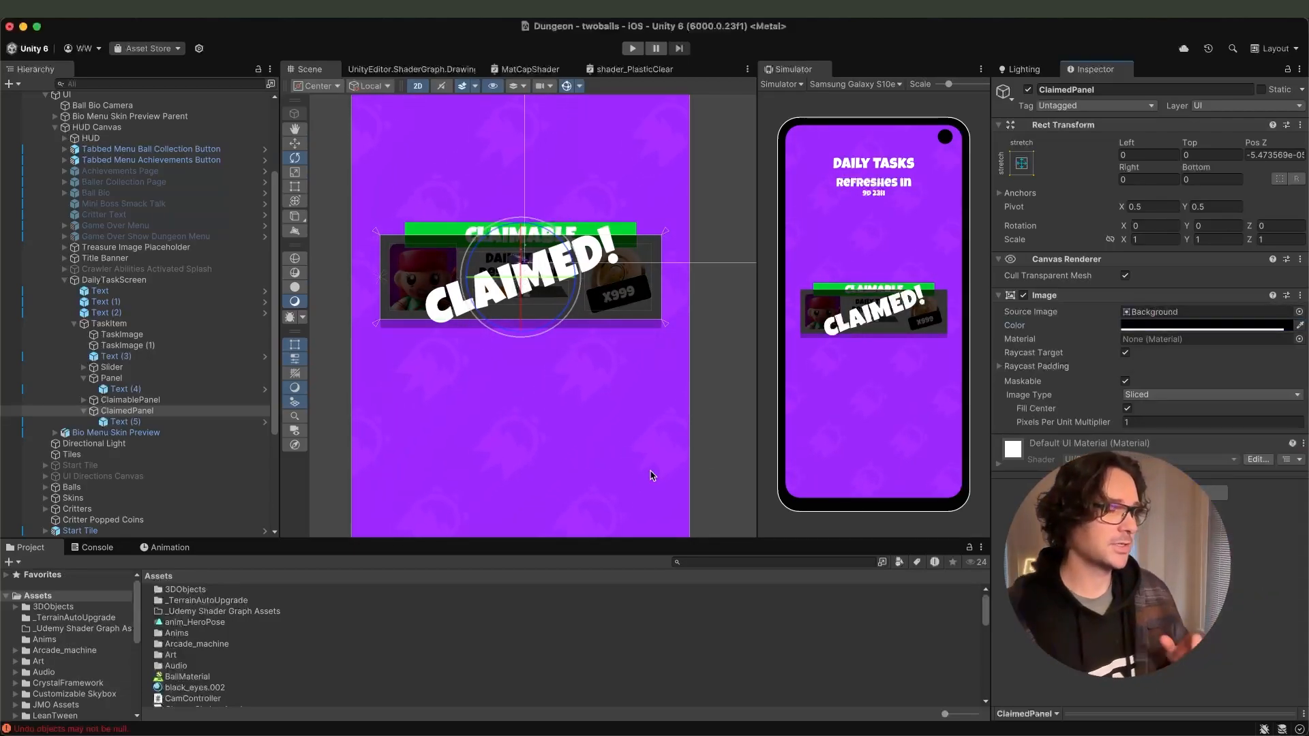
Collapse TaskItem's child objects in the hierarchy and leave TaskItem selected.
{"action": "left_click", "coordinate": [117, 280]}
{"action": "left_click", "coordinate": [113, 323]}
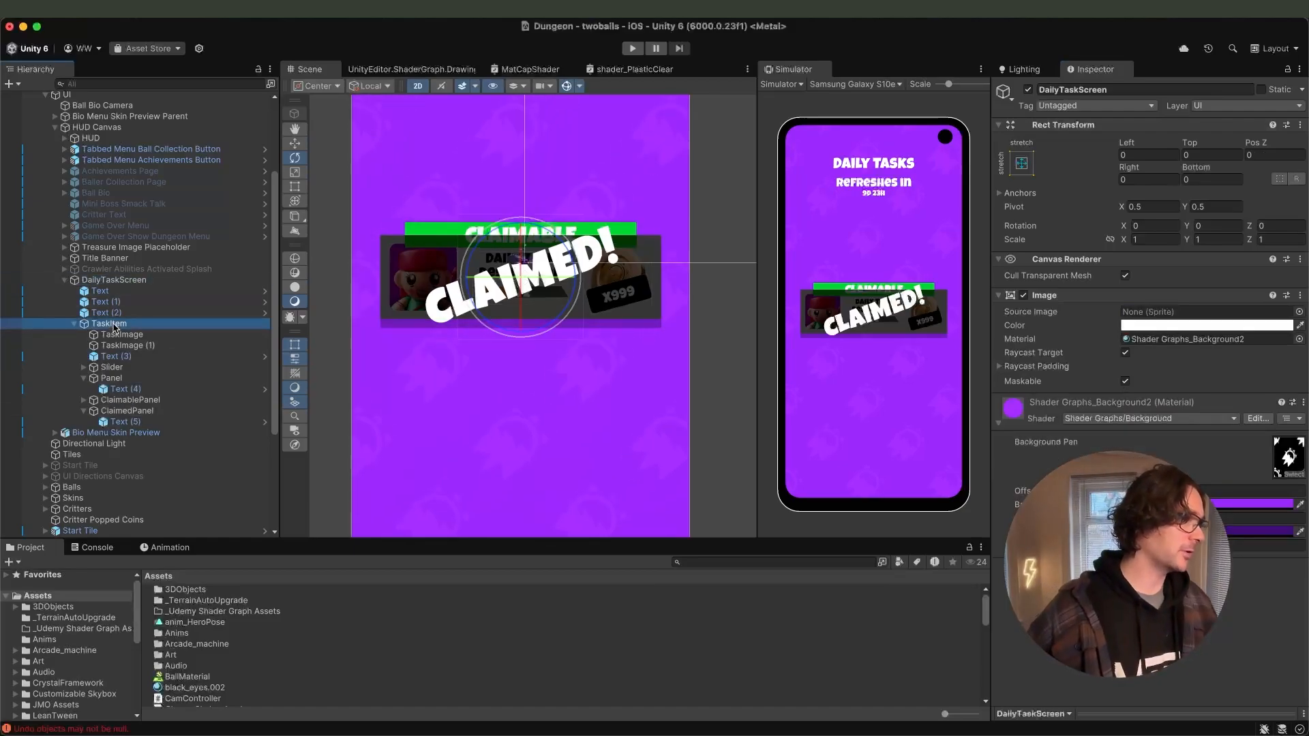
{"action": "key", "text": "Left"}
{"action": "key", "text": "Down"}
{"action": "key", "text": "Up"}
{"action": "key", "text": "Right"}
{"action": "key", "text": "Down"}
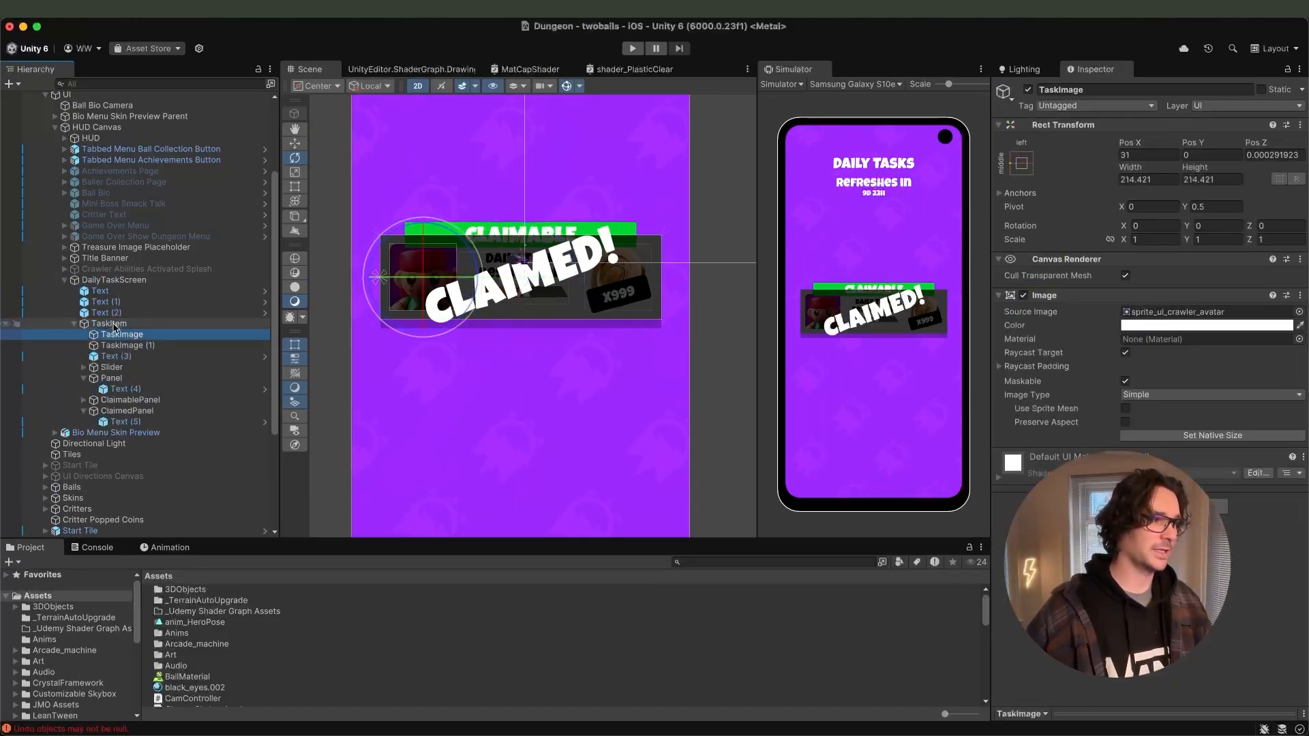
{"action": "key", "text": "Up"}
{"action": "key", "text": "Left"}
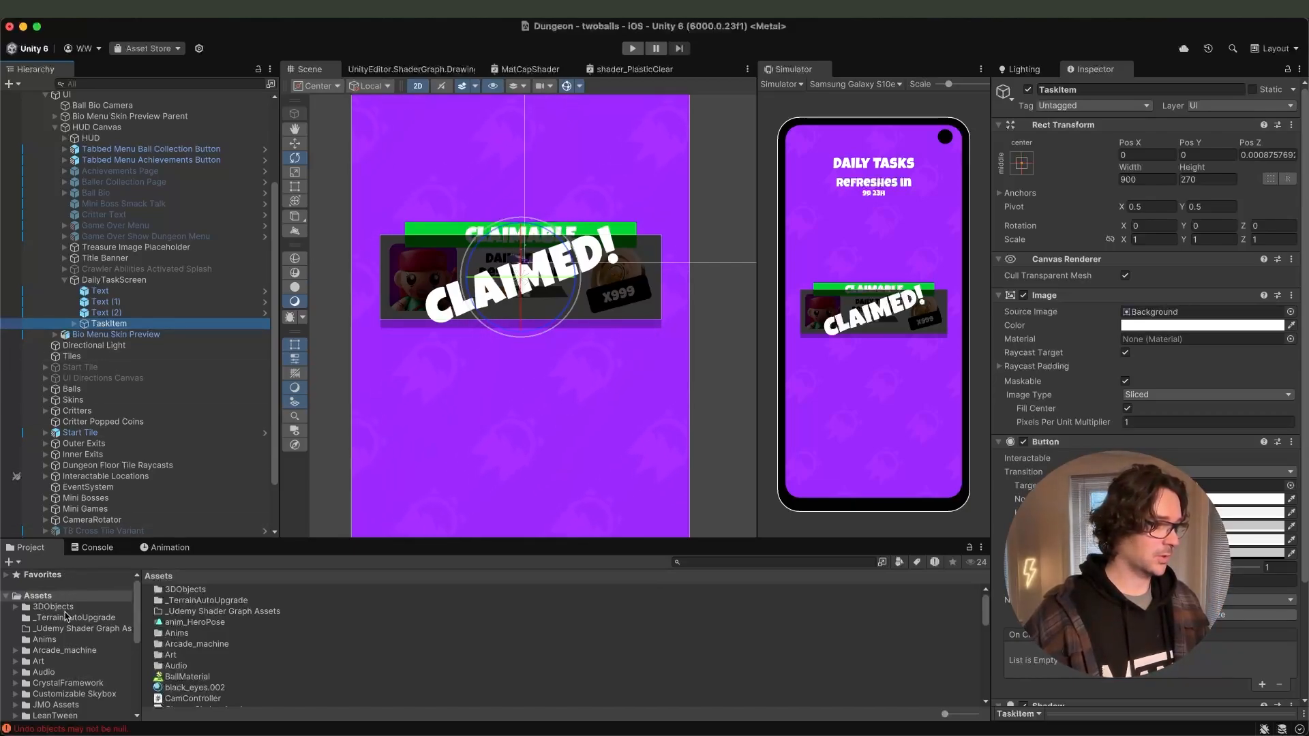
Save TaskItem as a prefab in the Prefabs folder under Assets.
{"action": "scroll", "coordinate": [66, 616], "scroll_direction": "down", "scroll_amount": 5}
{"action": "left_click", "coordinate": [16, 652]}
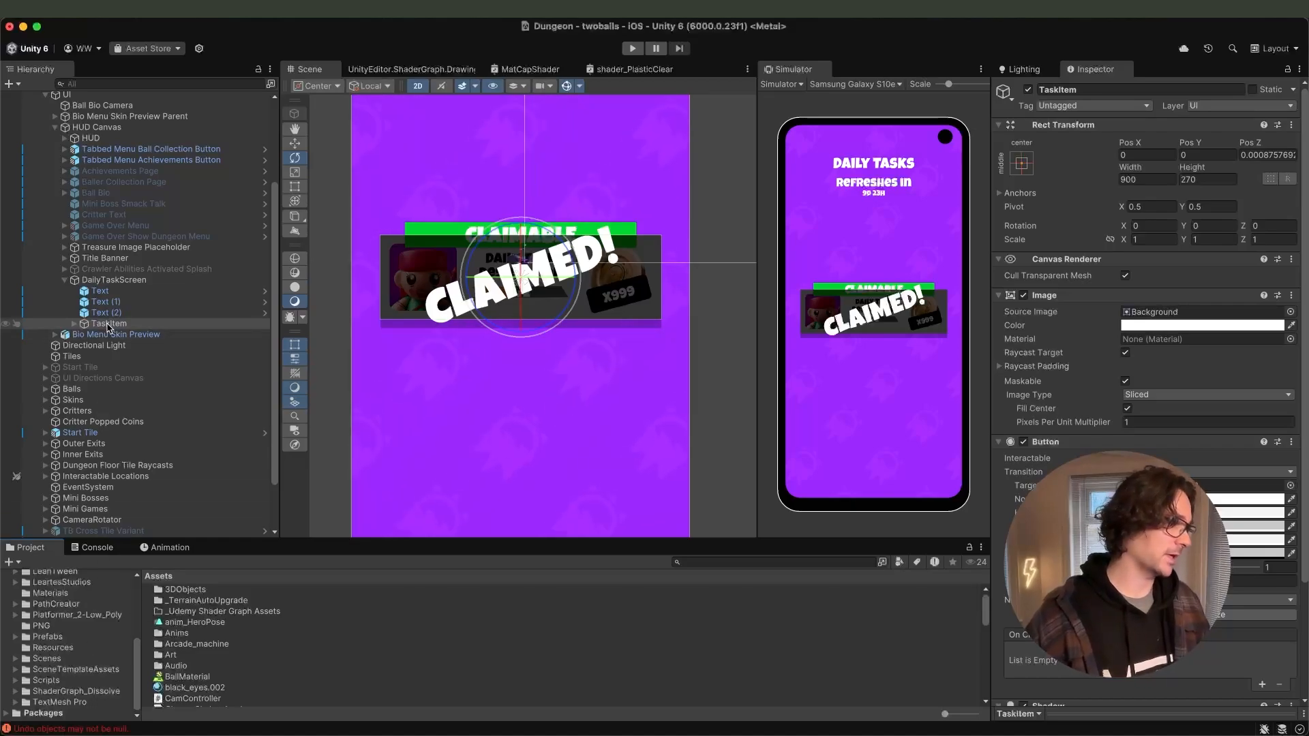
{"action": "left_click_drag", "start_coordinate": [114, 327], "coordinate": [55, 642]}
{"action": "scroll", "coordinate": [47, 644], "scroll_direction": "down", "scroll_amount": 1}
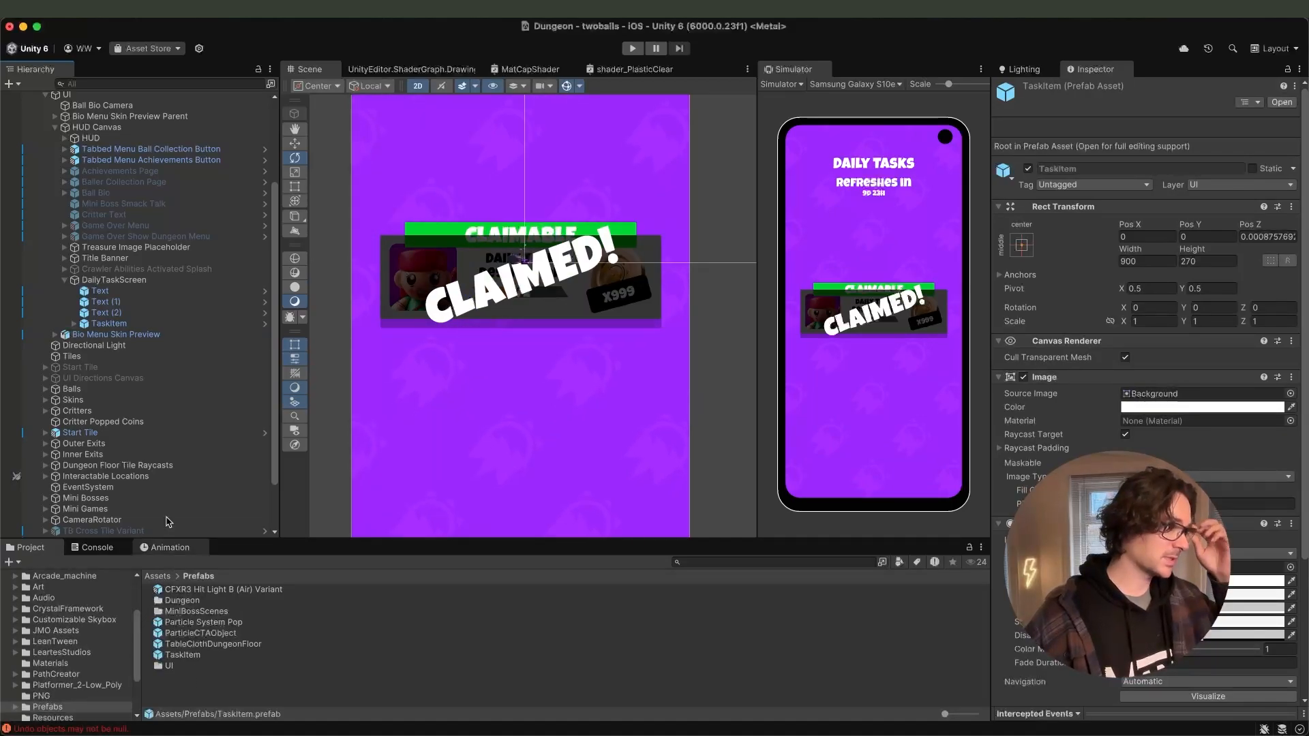
Inspect the TaskItem prefab in prefab editing mode and return to the scene with TaskItem selected.
{"action": "left_click", "coordinate": [123, 324]}
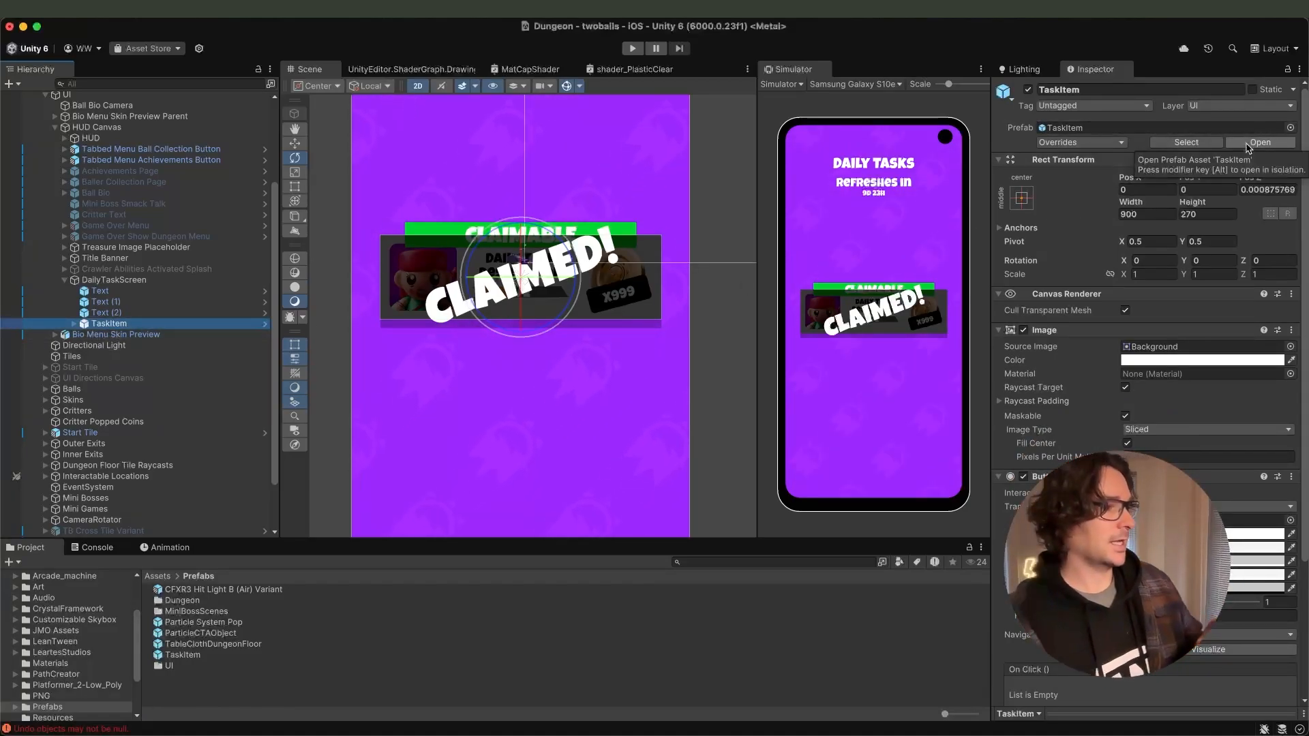
{"action": "left_click", "coordinate": [1260, 142]}
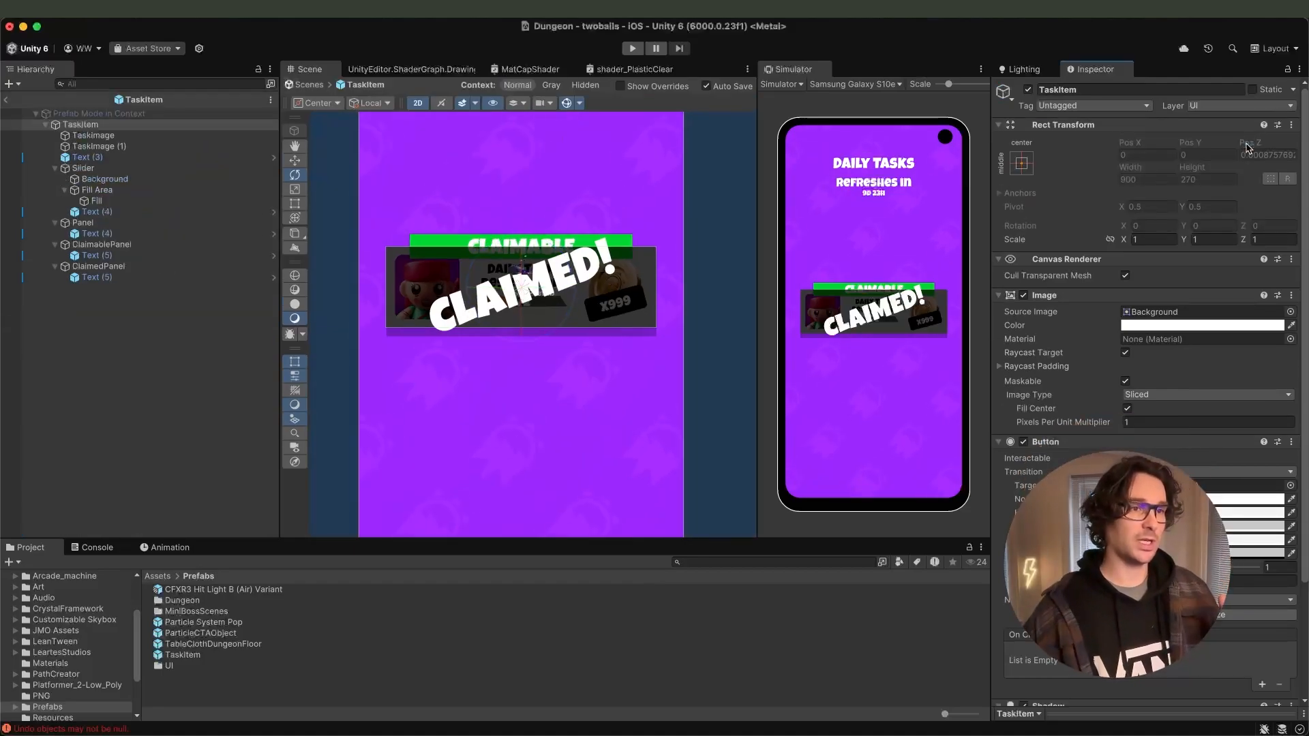
{"action": "left_click", "coordinate": [11, 101]}
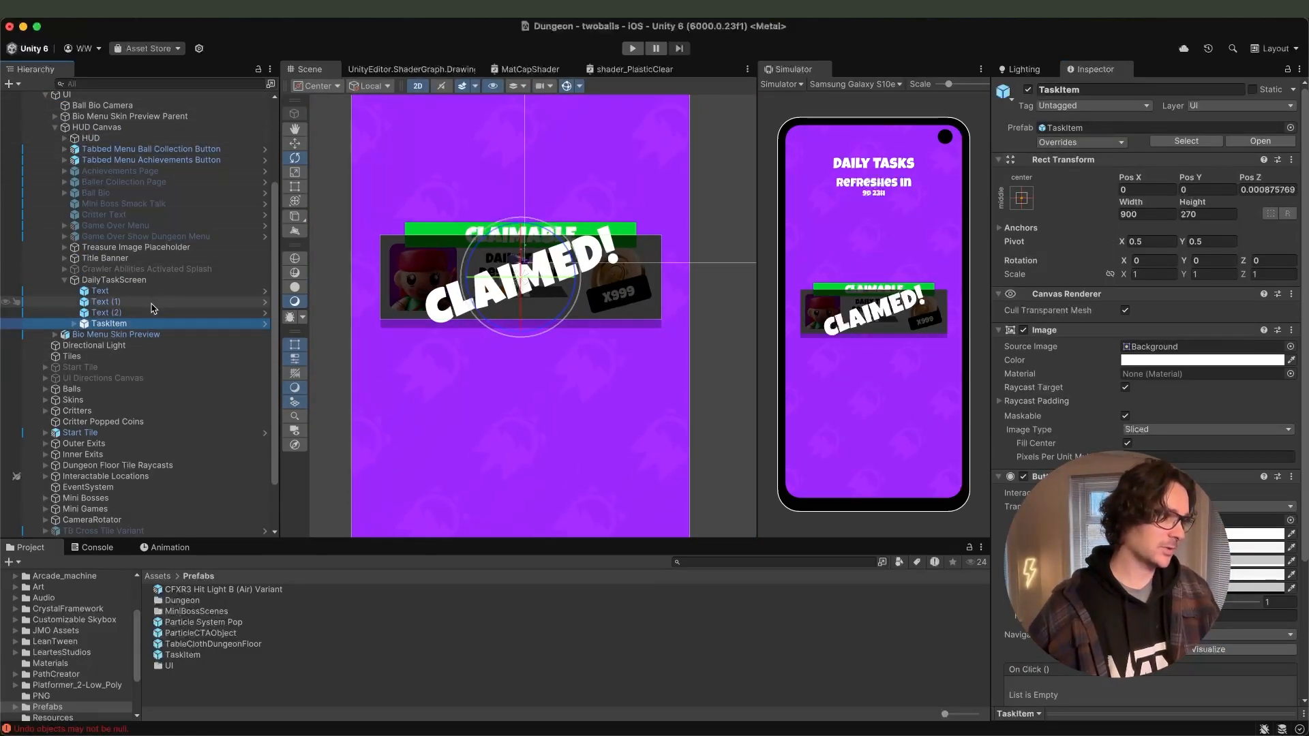
{"action": "left_click", "coordinate": [109, 313]}
{"action": "left_click", "coordinate": [145, 324]}
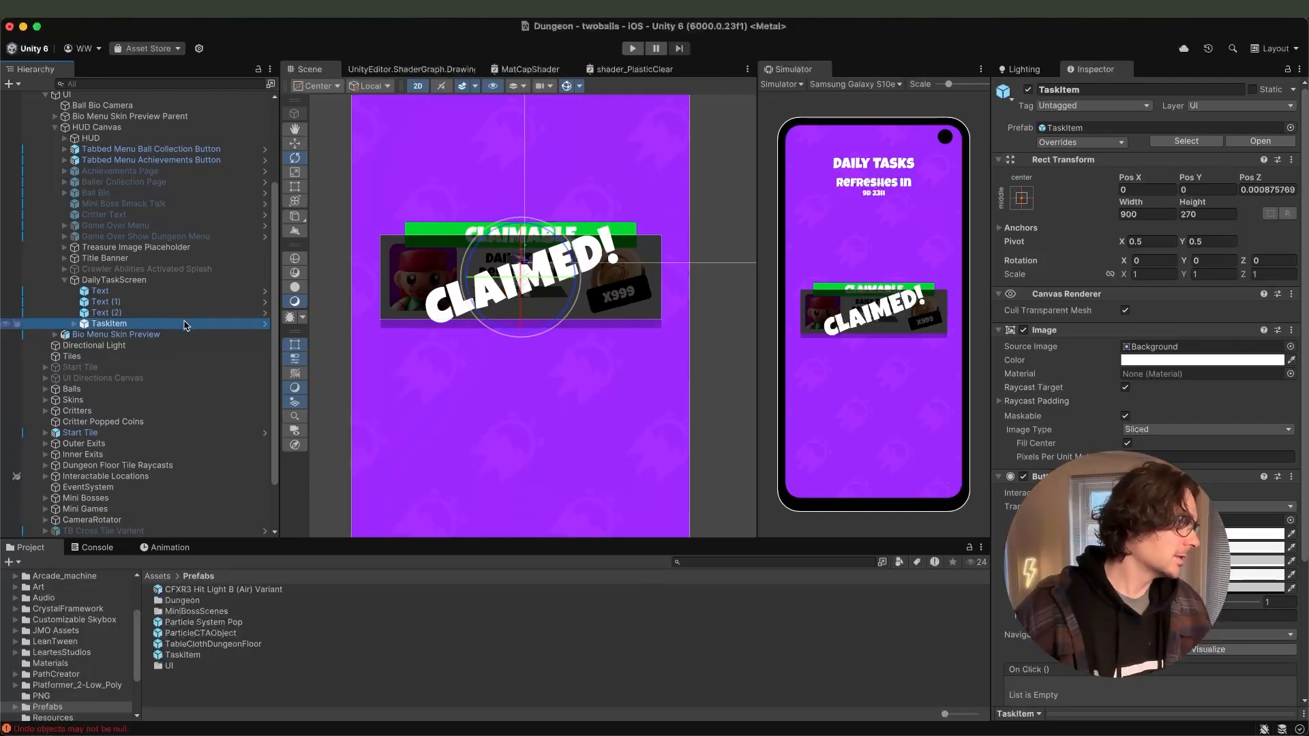
Add a Scroll View under DailyTaskScreen and stretch it in both directions to fill the parent.
{"action": "left_click", "coordinate": [123, 281]}
{"action": "right_click", "coordinate": [123, 282]}
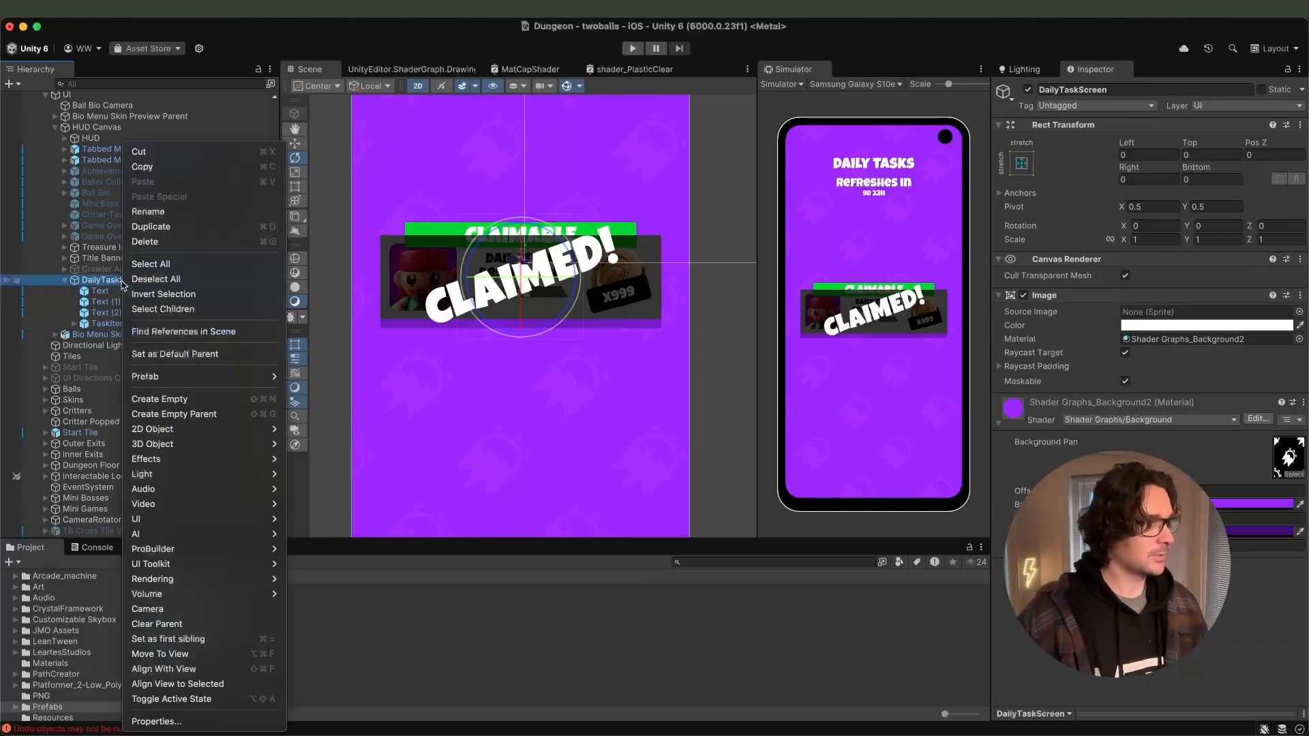
{"action": "mouse_move", "coordinate": [193, 519]}
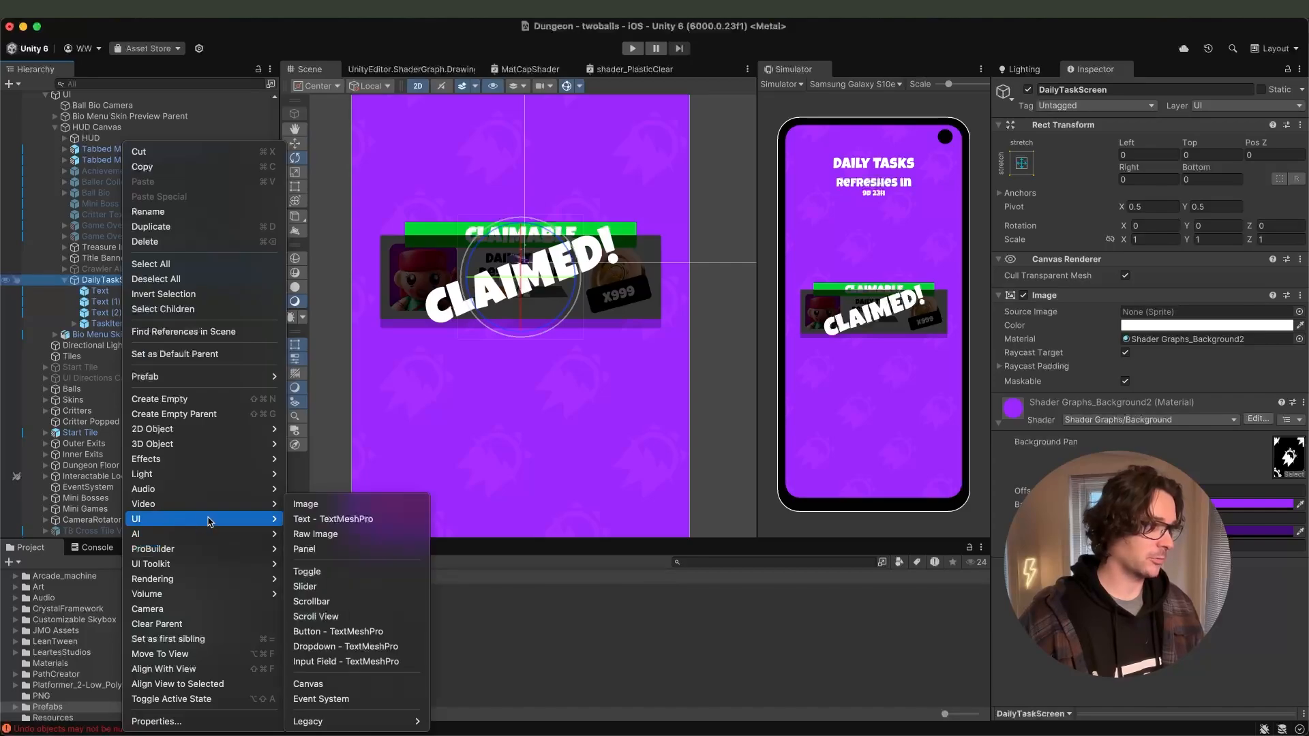
{"action": "left_click", "coordinate": [345, 607]}
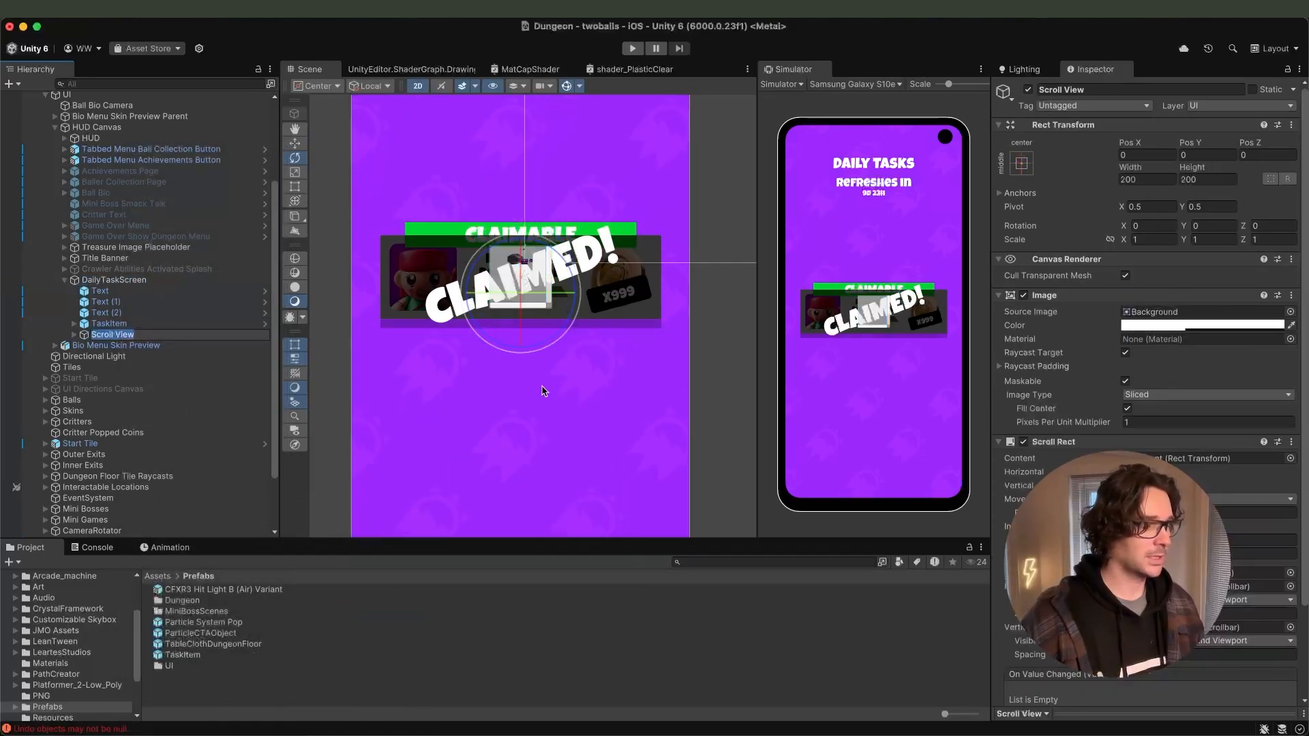
{"action": "scroll", "coordinate": [544, 391], "scroll_direction": "down", "scroll_amount": 3}
{"action": "left_click", "coordinate": [1021, 163]}
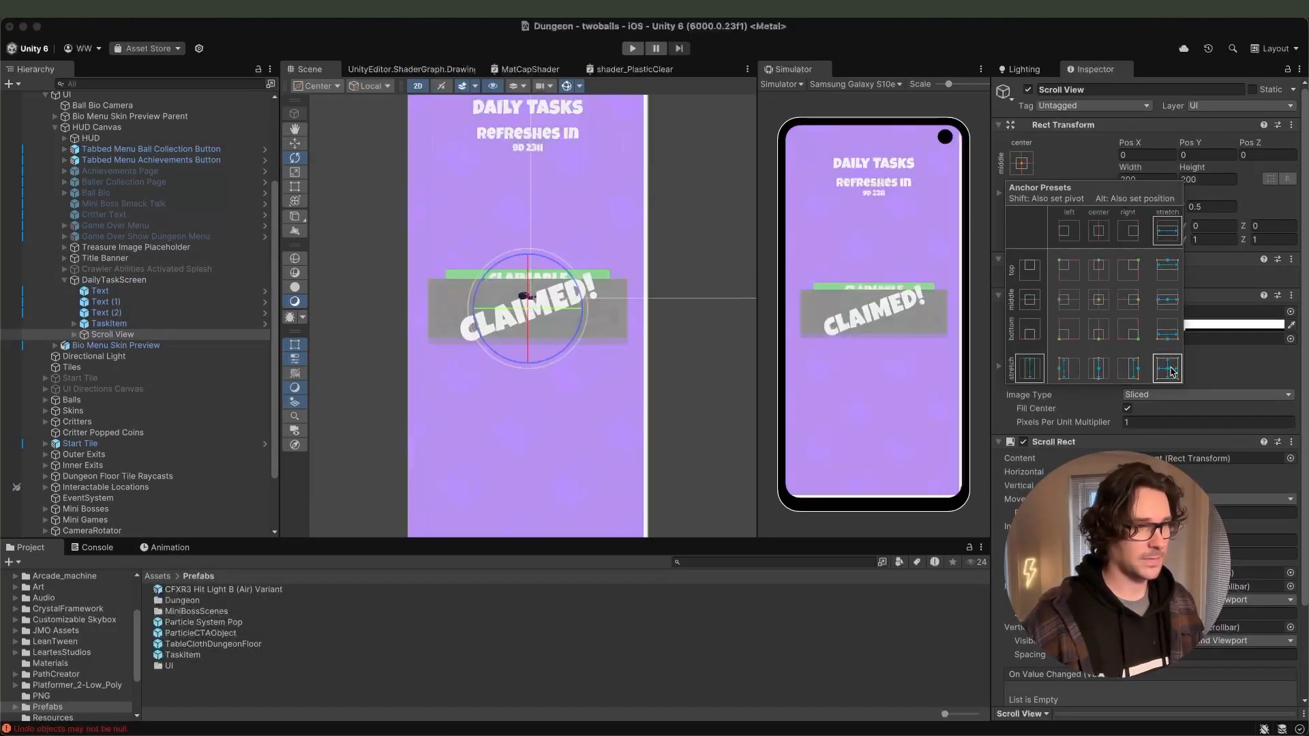
{"action": "left_click", "coordinate": [1167, 369]}
{"action": "scroll", "coordinate": [632, 260], "scroll_direction": "down", "scroll_amount": 2}
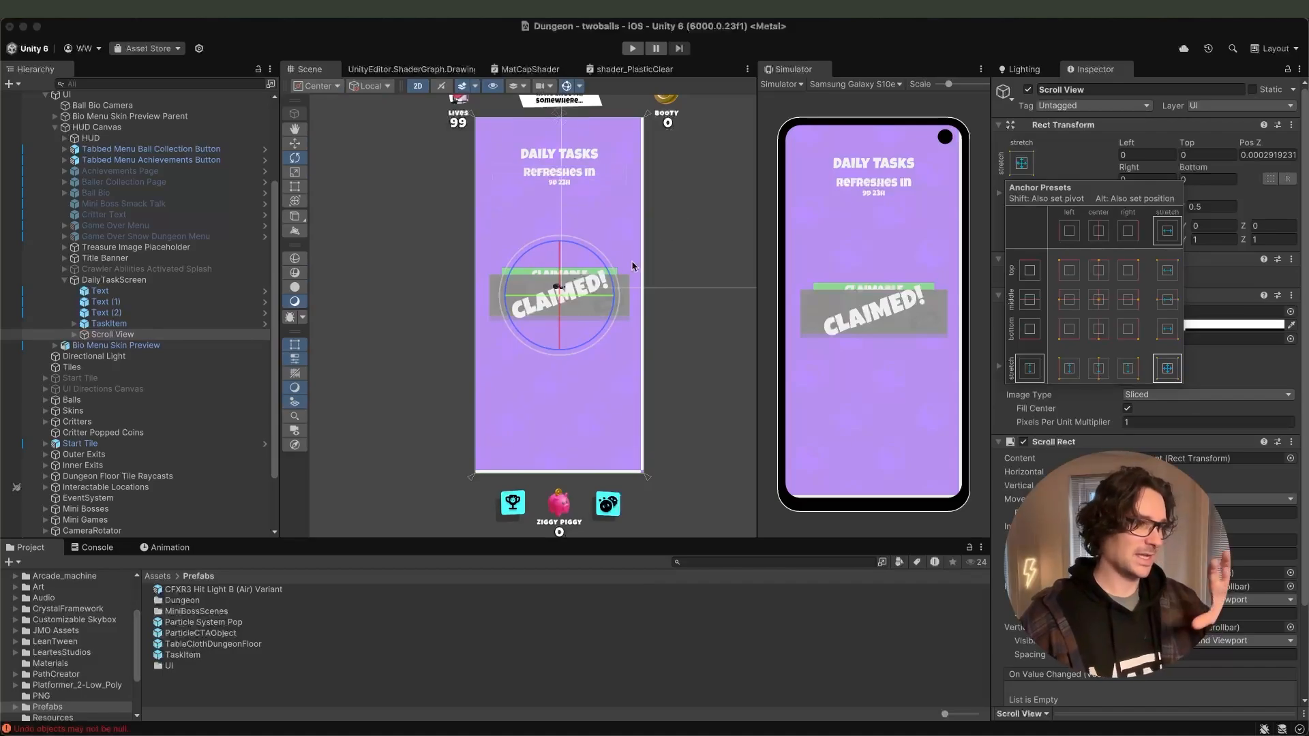
Delete the vertical and horizontal scrollbars from the Scroll View.
{"action": "left_click", "coordinate": [195, 340]}
{"action": "key", "text": "Right"}
{"action": "key", "text": "Down"}
{"action": "key", "text": "Down"}
{"action": "key", "text": "Down"}
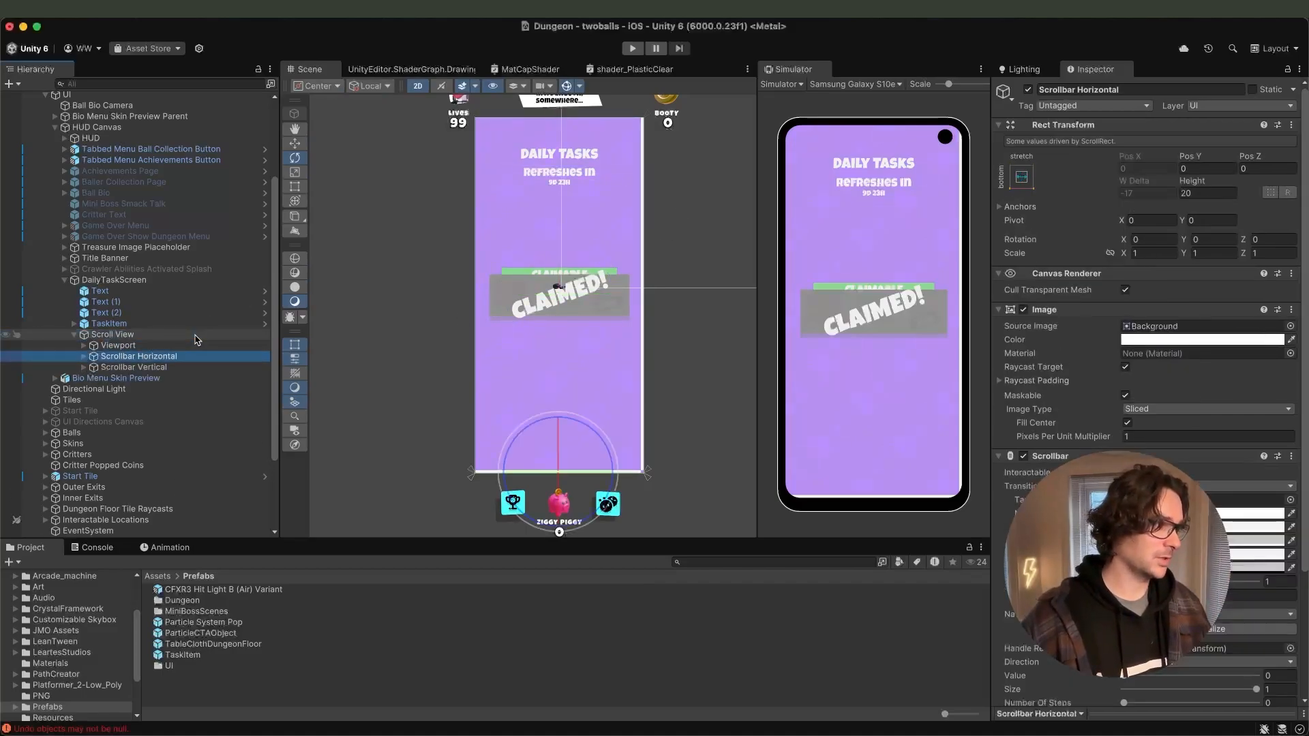
{"action": "key", "text": "Delete"}
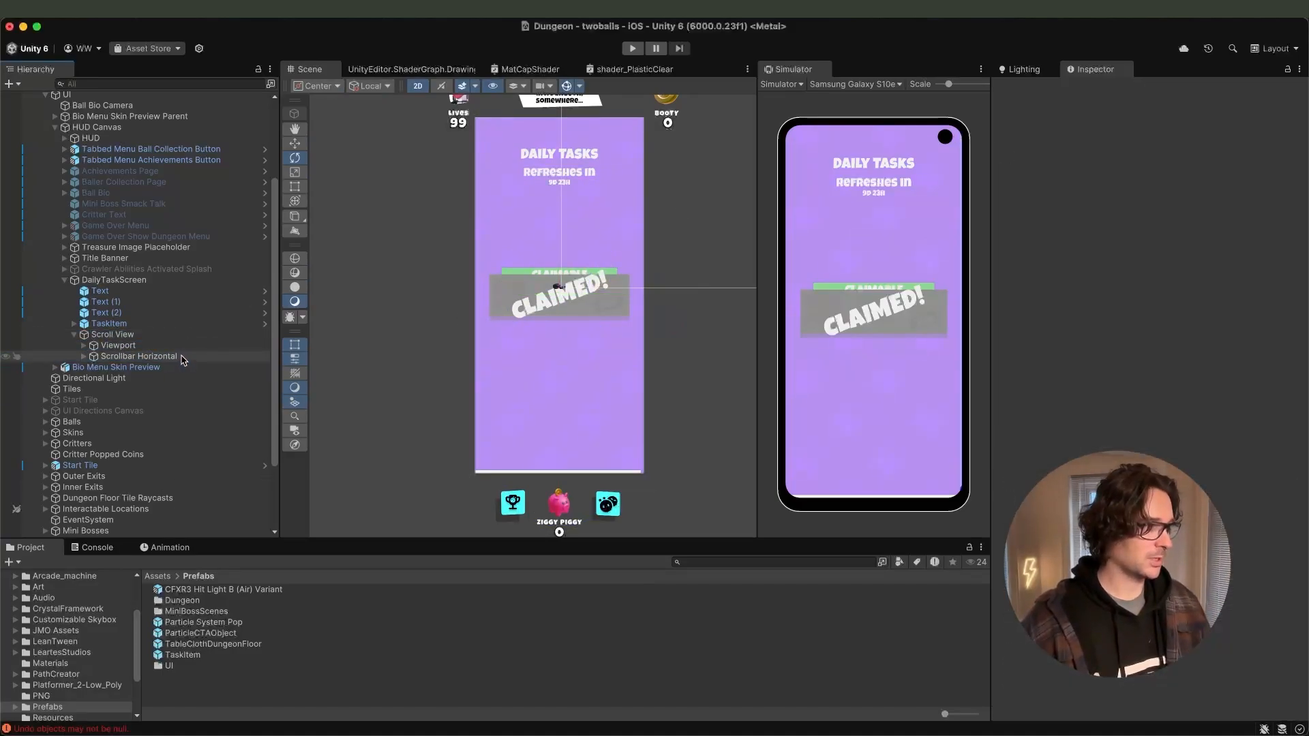
{"action": "left_click", "coordinate": [182, 358]}
{"action": "key", "text": "Delete"}
Expand the Viewport's children and lower the Scroll View's top edge to about 464, below the screen's heading texts.
{"action": "left_click", "coordinate": [136, 346]}
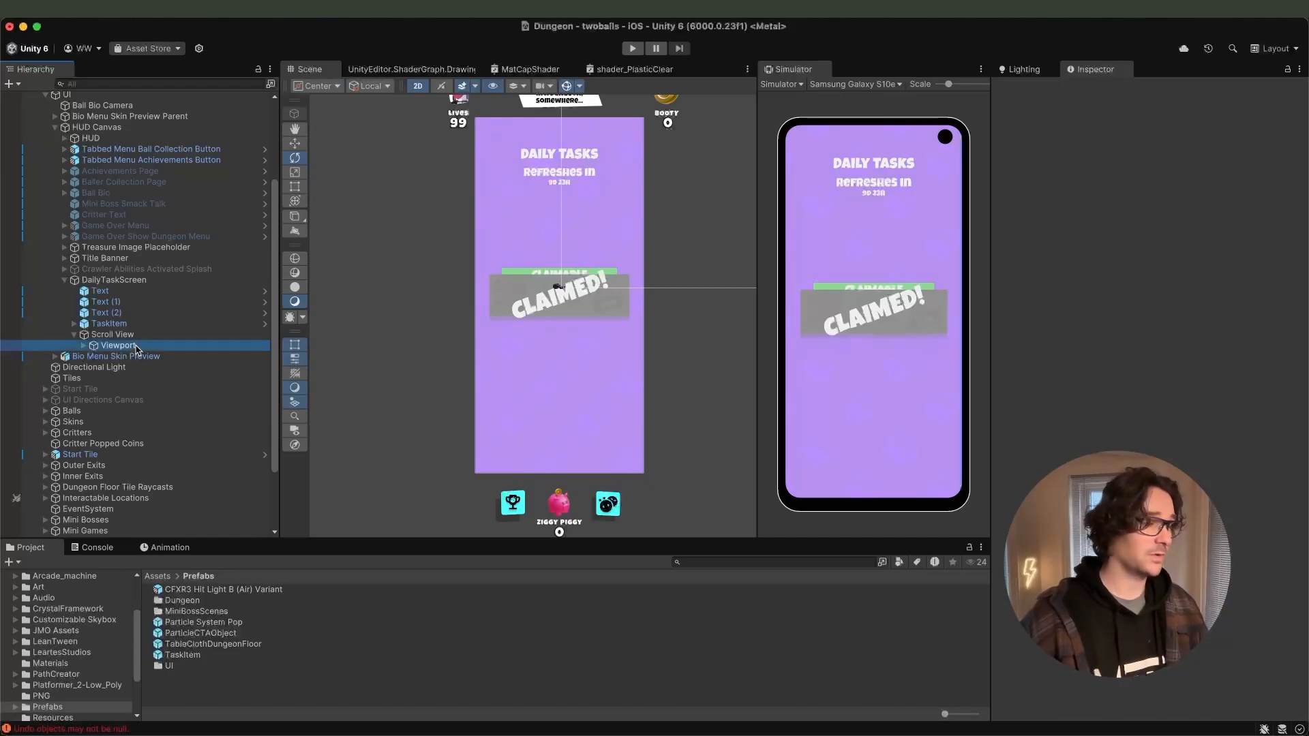
{"action": "key", "text": "Right"}
{"action": "key", "text": "Down"}
{"action": "key", "text": "Up"}
{"action": "key", "text": "Up"}
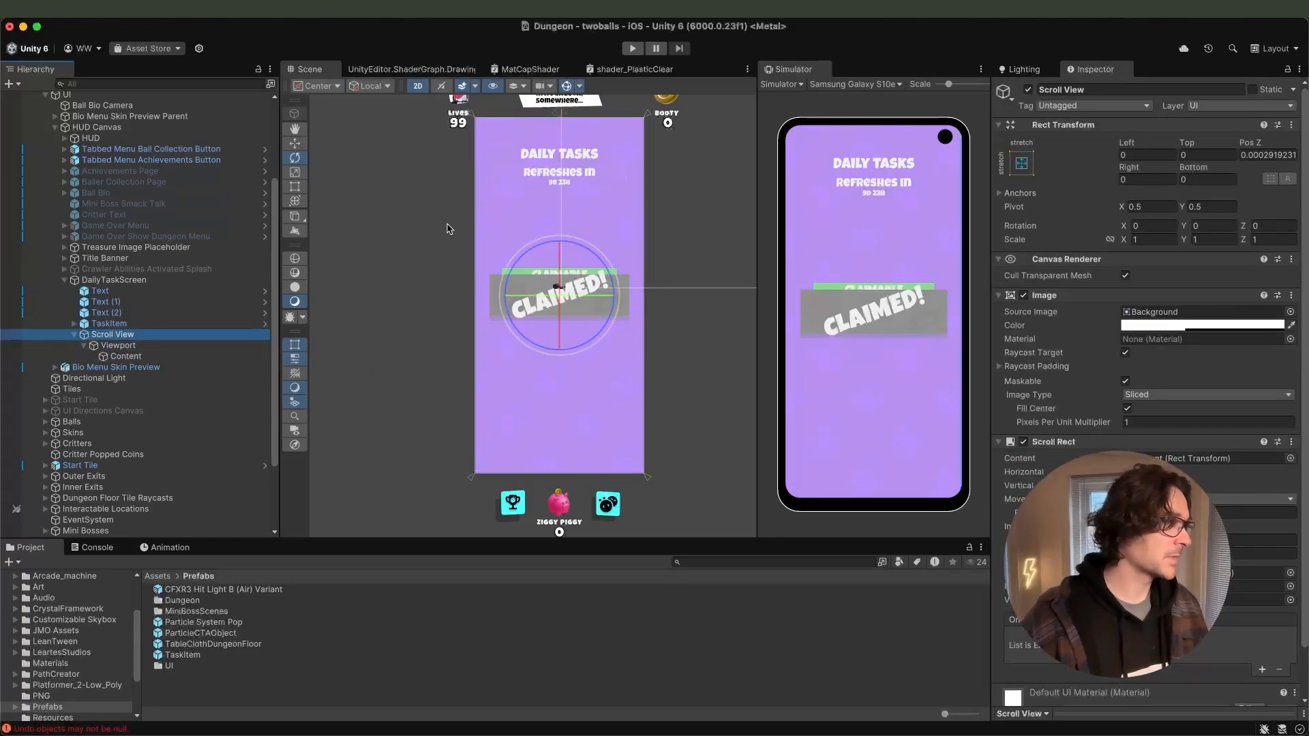
{"action": "key", "text": "t"}
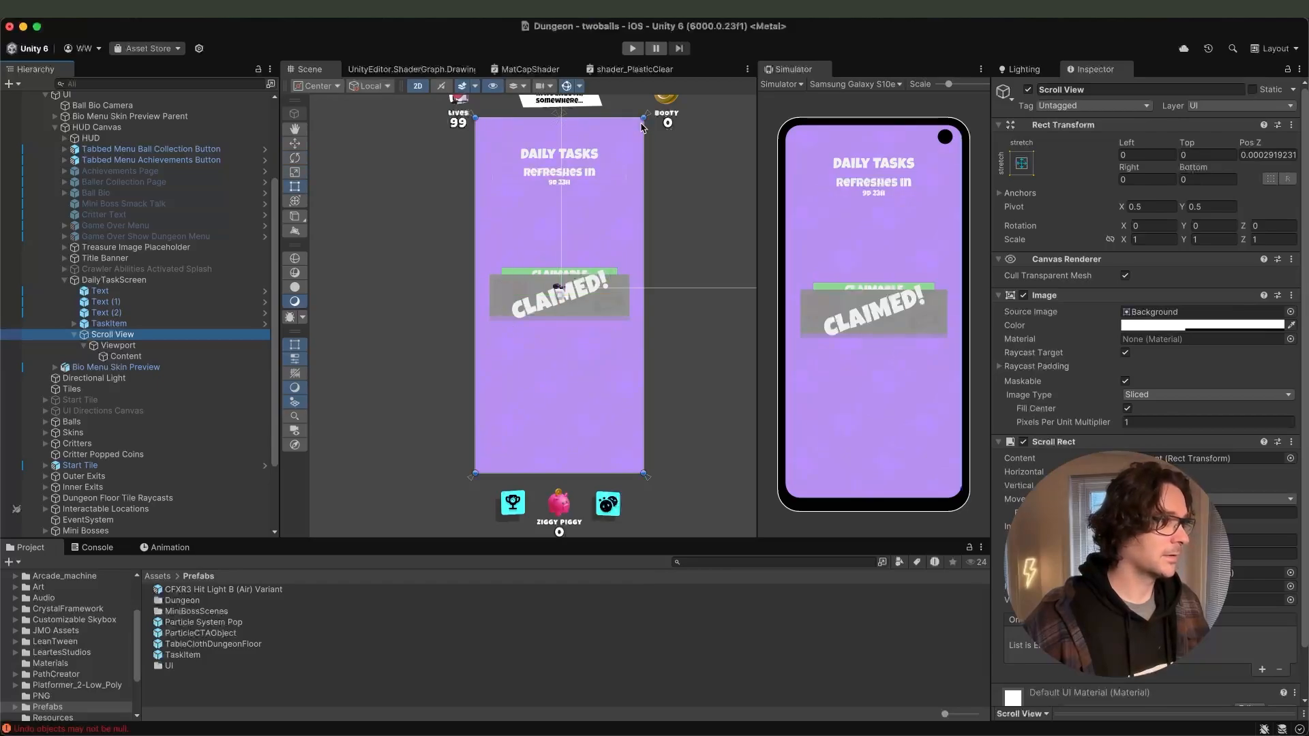
{"action": "left_click_drag", "start_coordinate": [636, 121], "coordinate": [626, 190]}
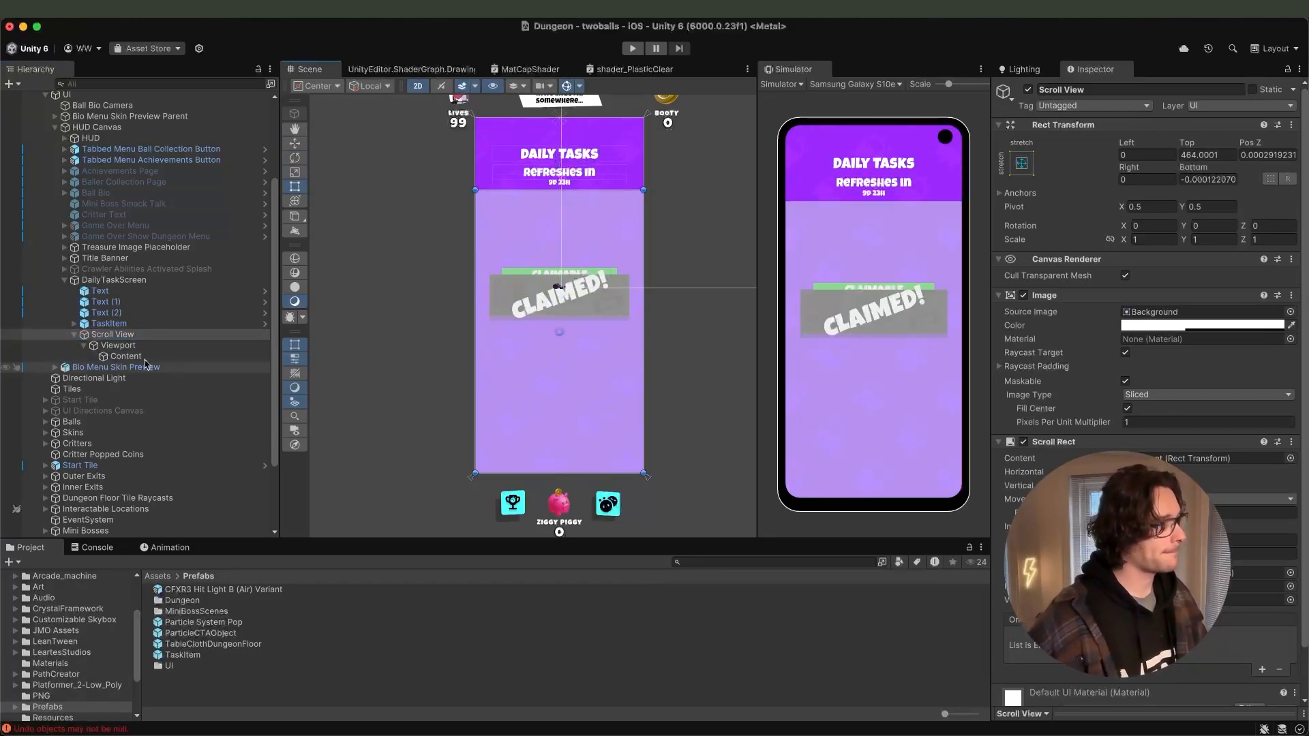
Move TaskItem into the Scroll View's Content object and duplicate it five times.
{"action": "left_click_drag", "start_coordinate": [109, 327], "coordinate": [126, 362]}
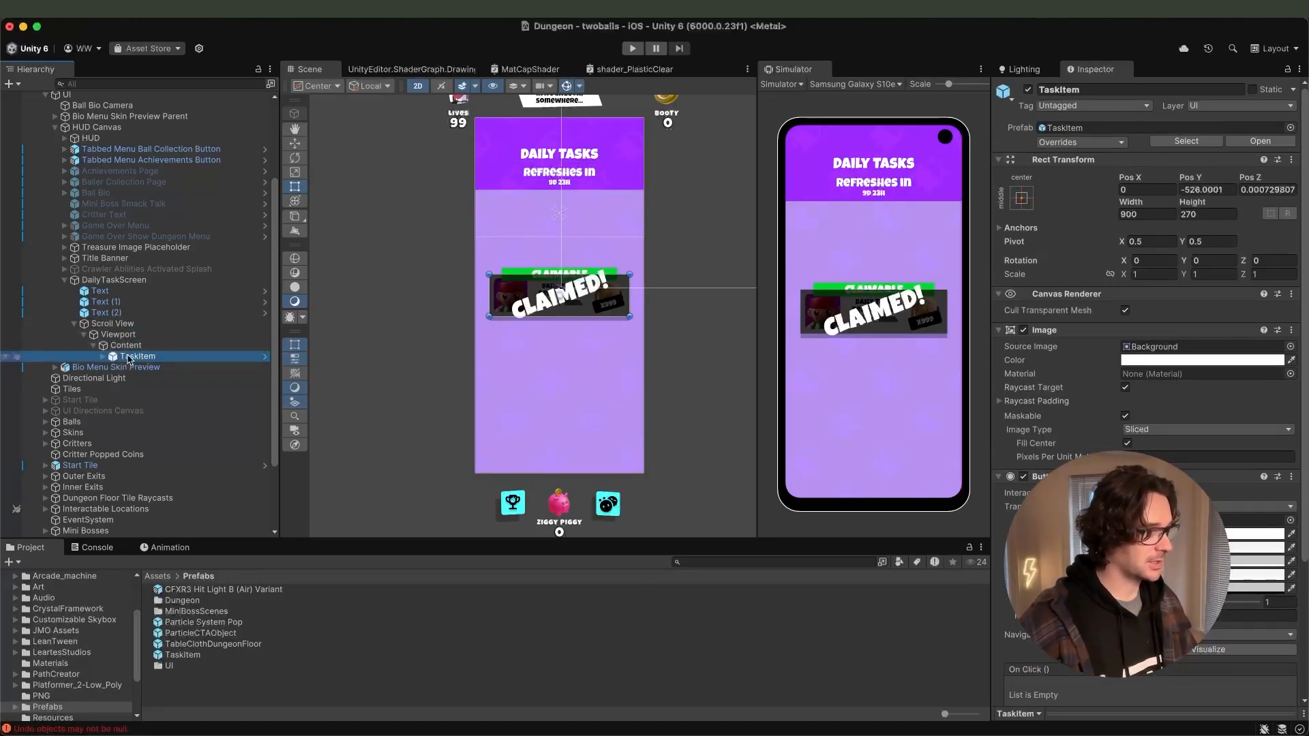
{"action": "key", "text": "super+d"}
{"action": "key", "text": "super+d"}
{"action": "key", "text": "super+d"}
{"action": "key", "text": "super+d"}
{"action": "key", "text": "super+d"}
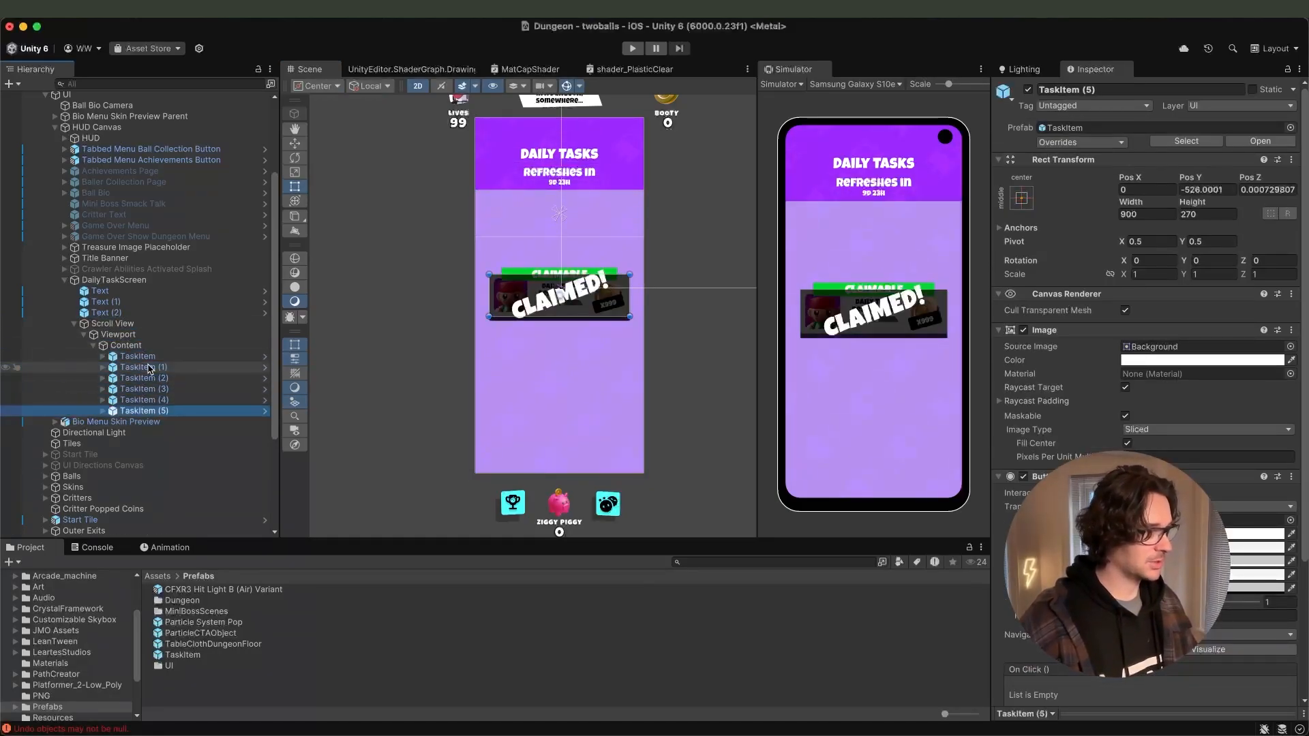
Add a Vertical Layout Group component to the Content object.
{"action": "left_click", "coordinate": [137, 345]}
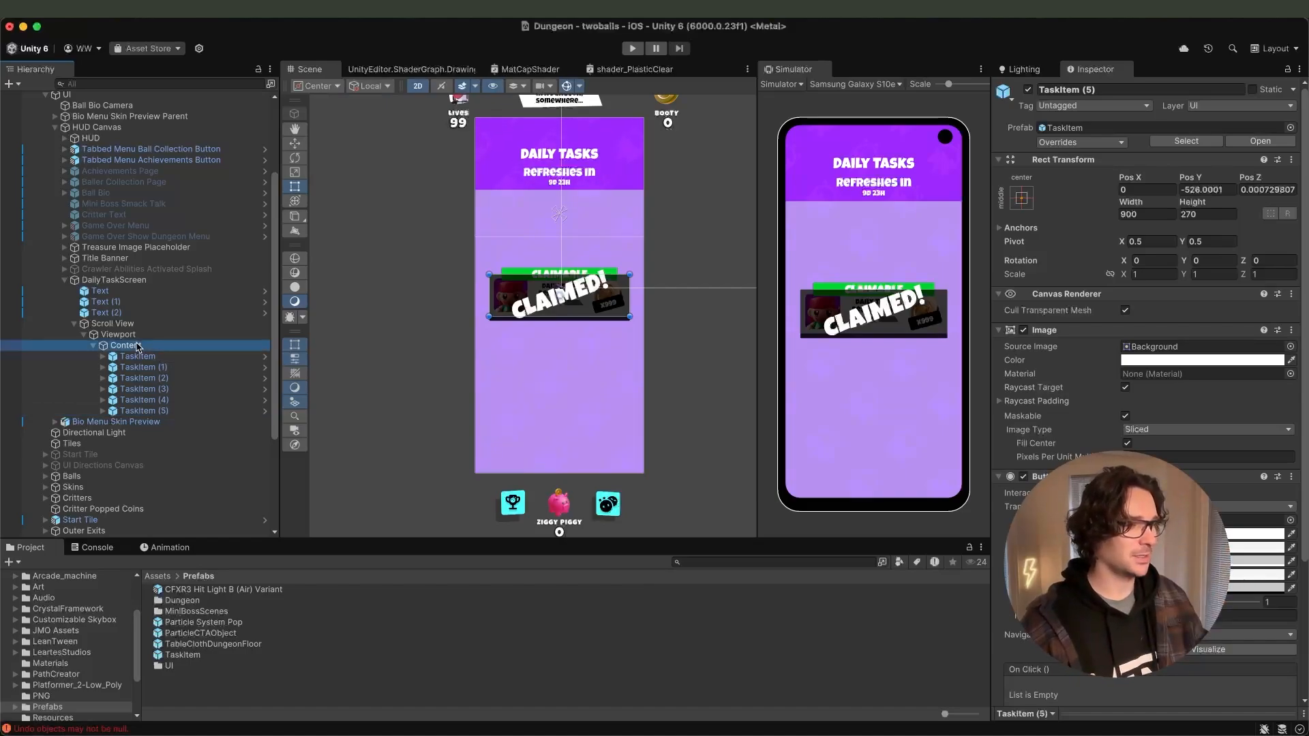
{"action": "left_click", "coordinate": [1154, 266]}
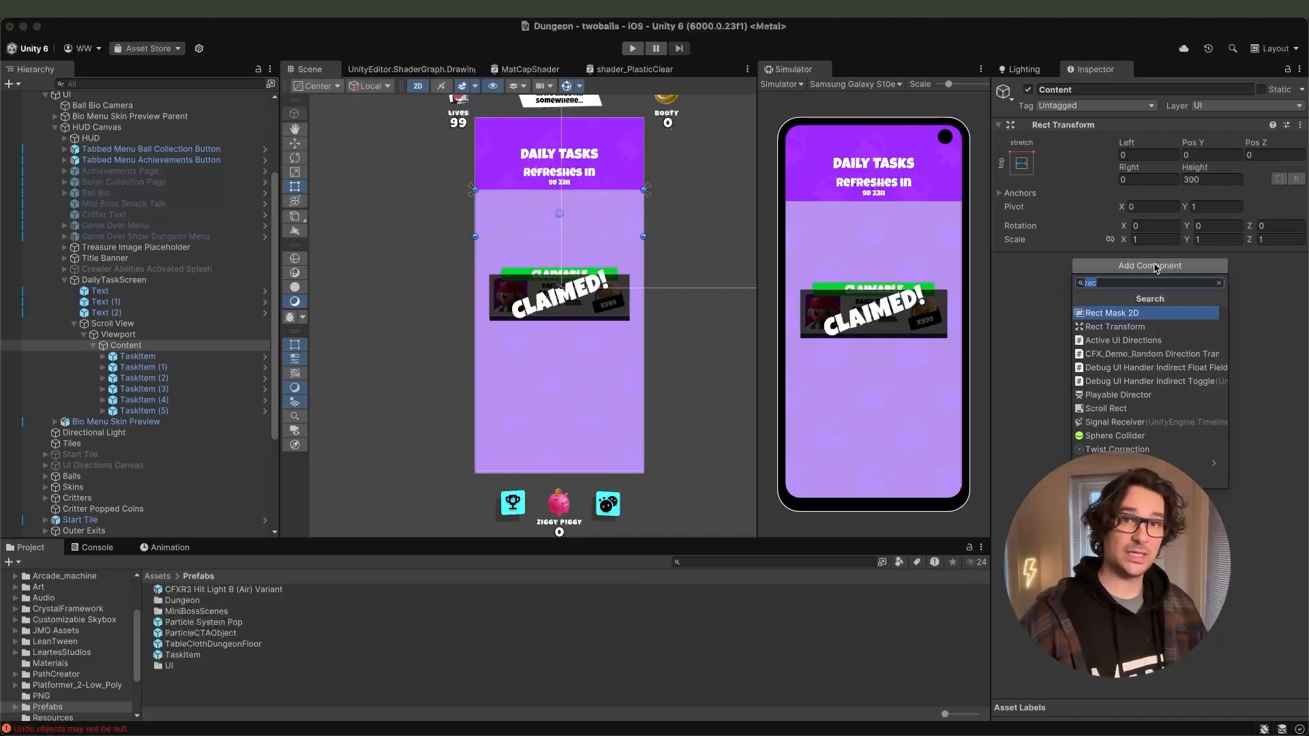
{"action": "type", "text": "vertic"}
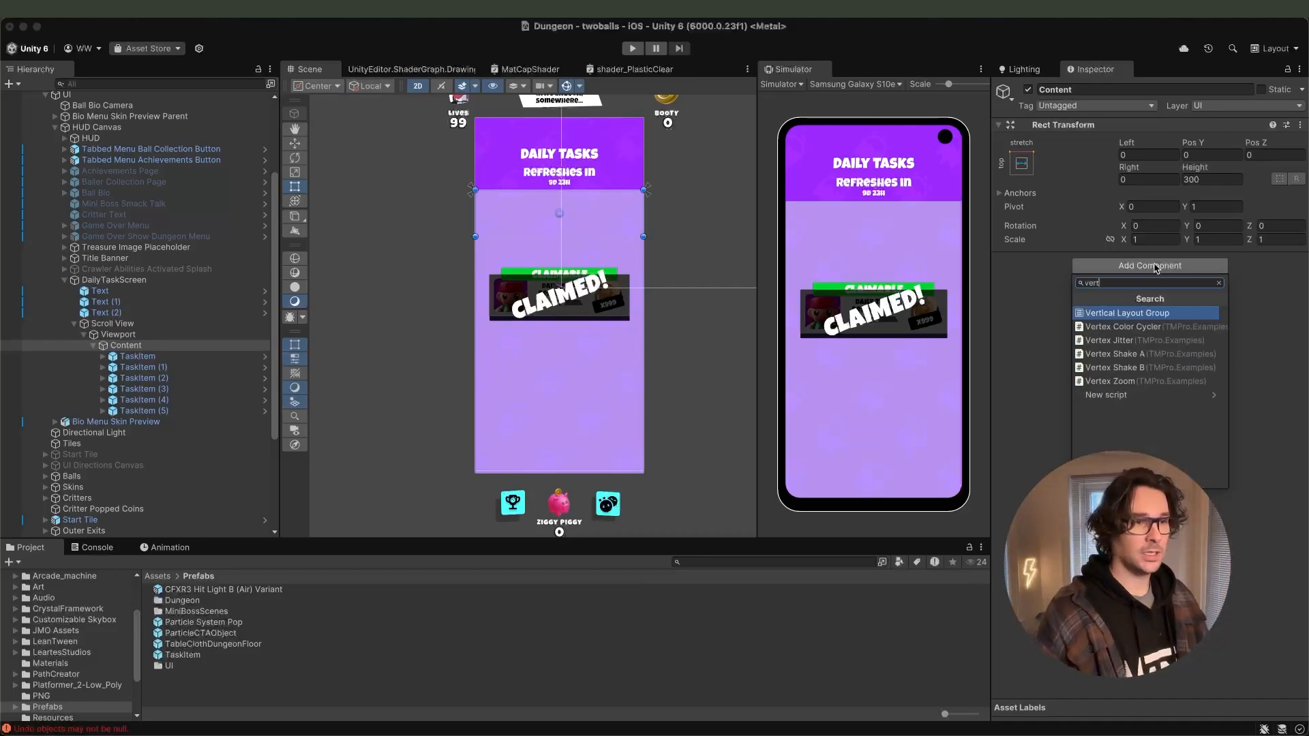
{"action": "left_click", "coordinate": [1132, 314]}
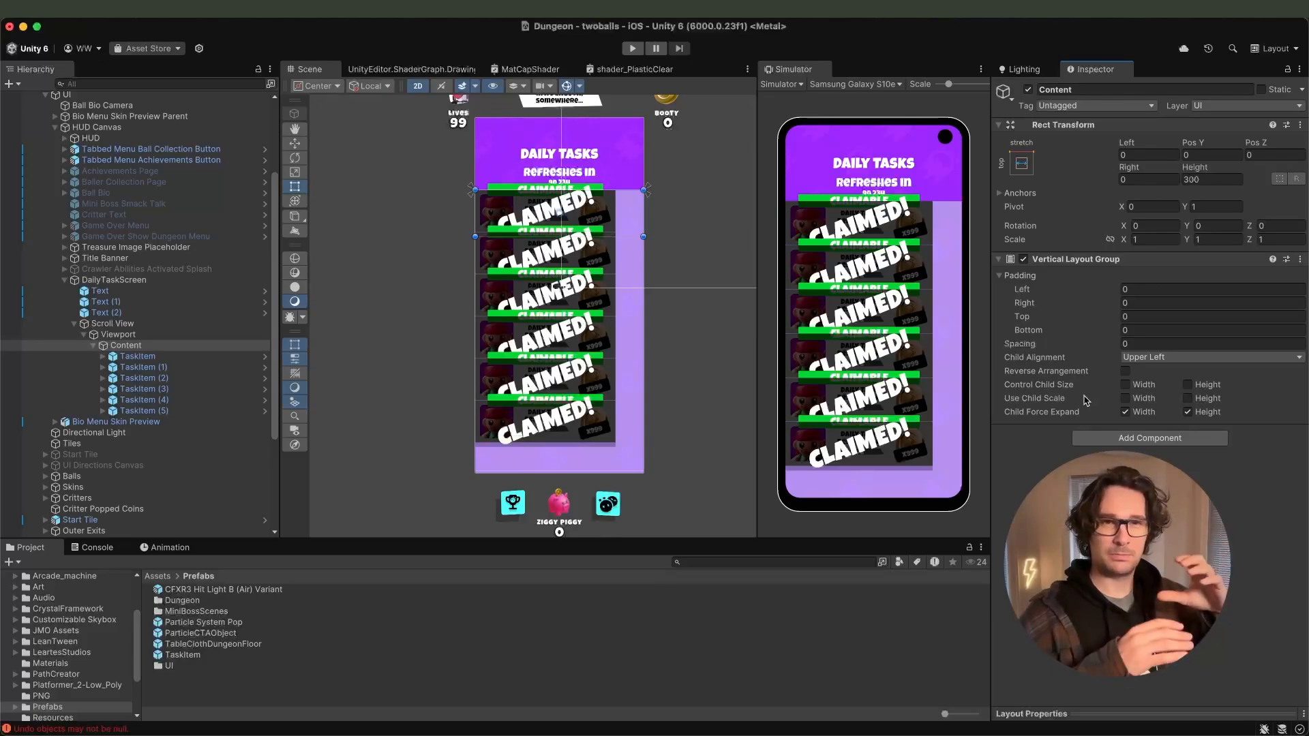
Let the layout group control the child width, and try controlling the child height before undoing that.
{"action": "left_click", "coordinate": [1125, 385]}
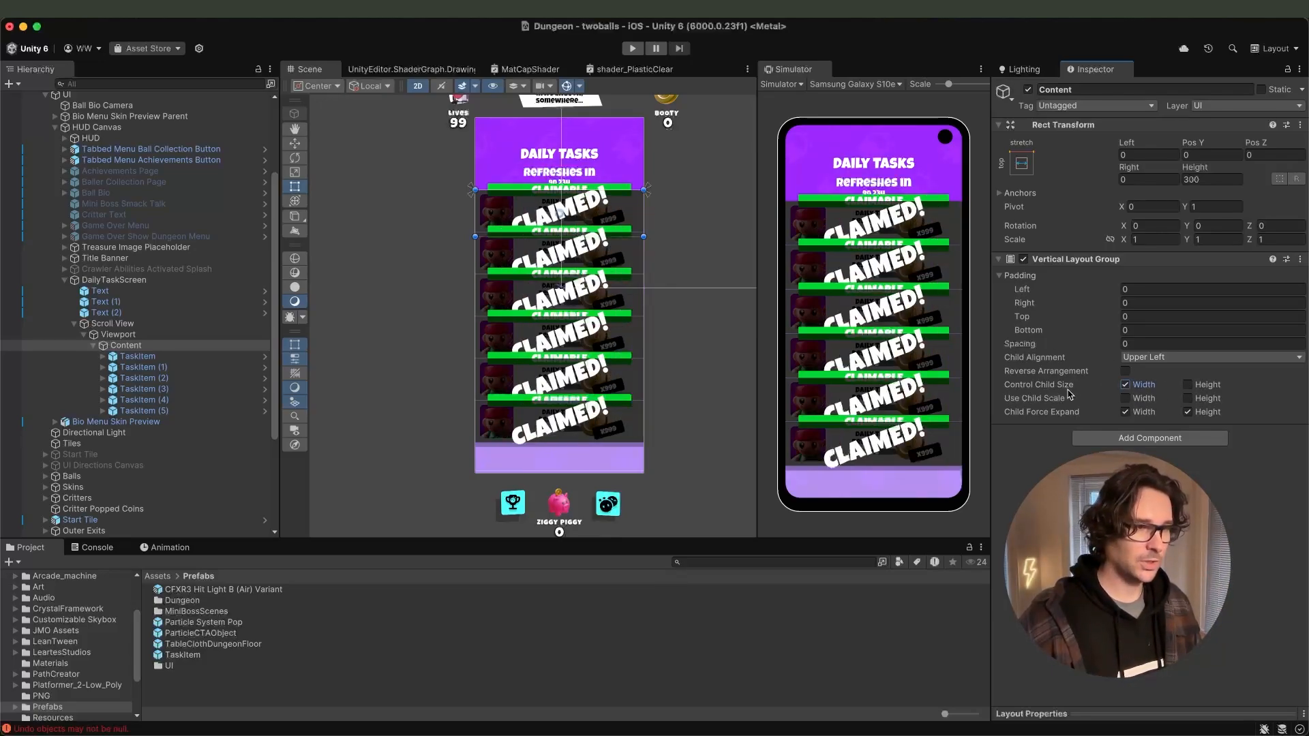
{"action": "left_click", "coordinate": [1188, 385]}
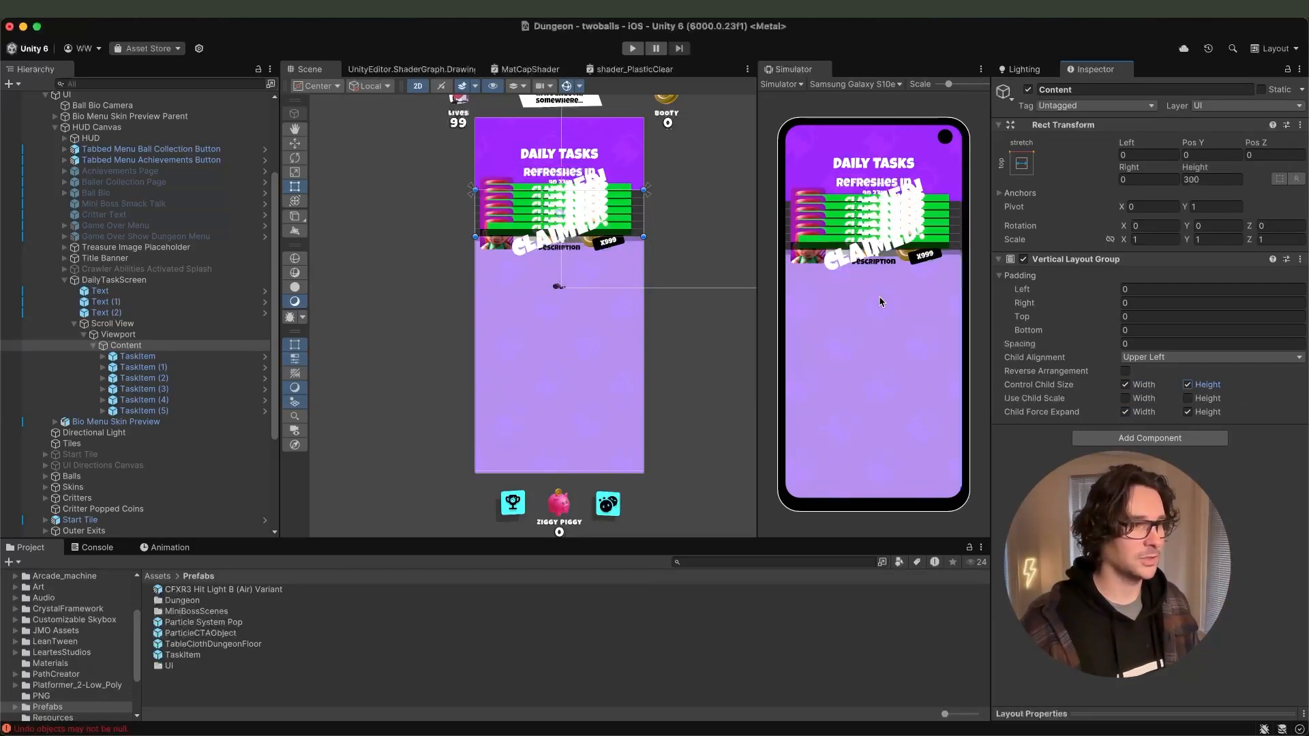
{"action": "key", "text": "super+z"}
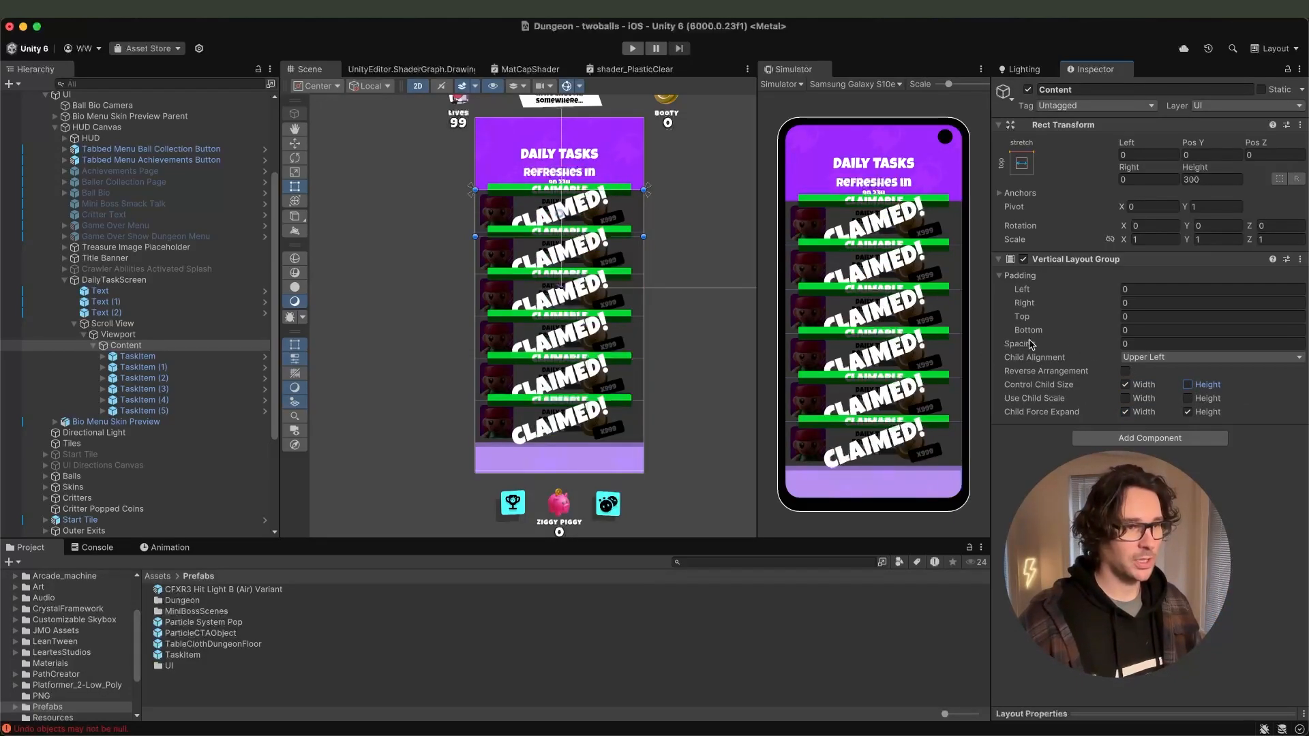
Set the Vertical Layout Group's spacing to 80.
{"action": "left_click_drag", "start_coordinate": [1032, 344], "coordinate": [1124, 344]}
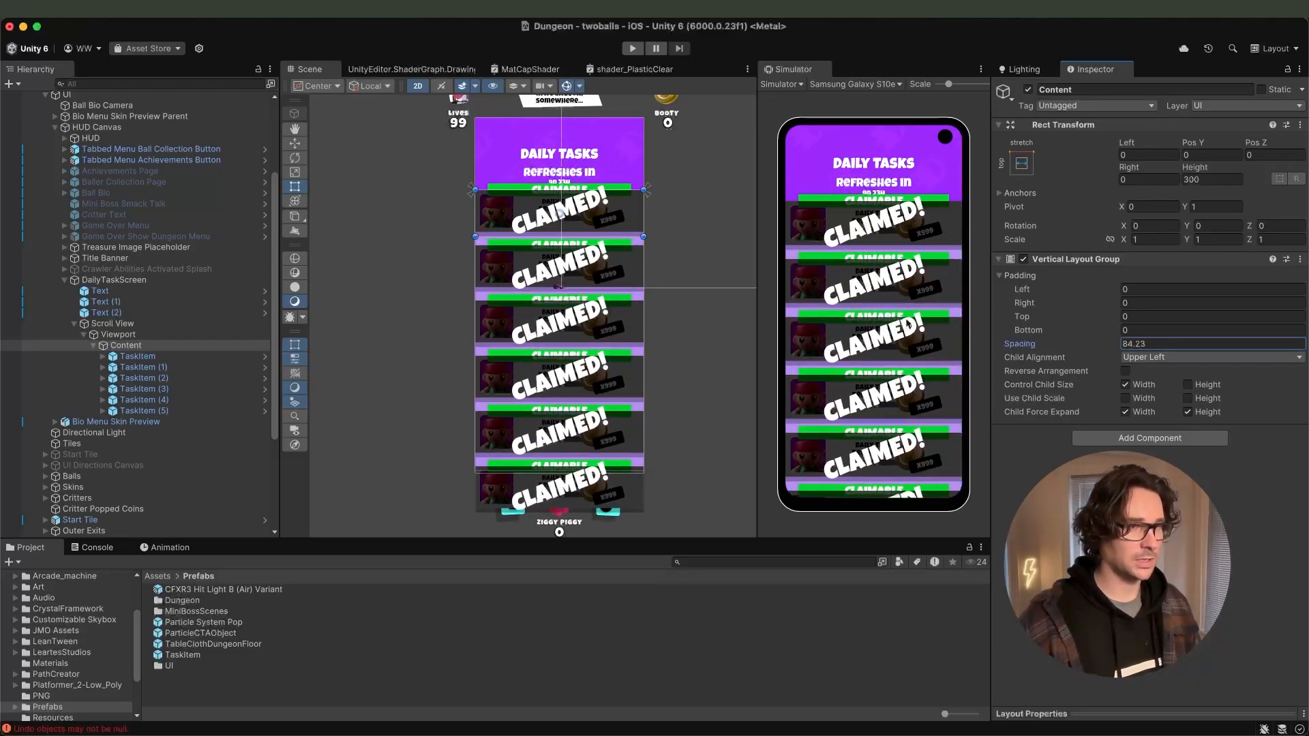
{"action": "left_click", "coordinate": [1196, 350]}
{"action": "type", "text": "80"}
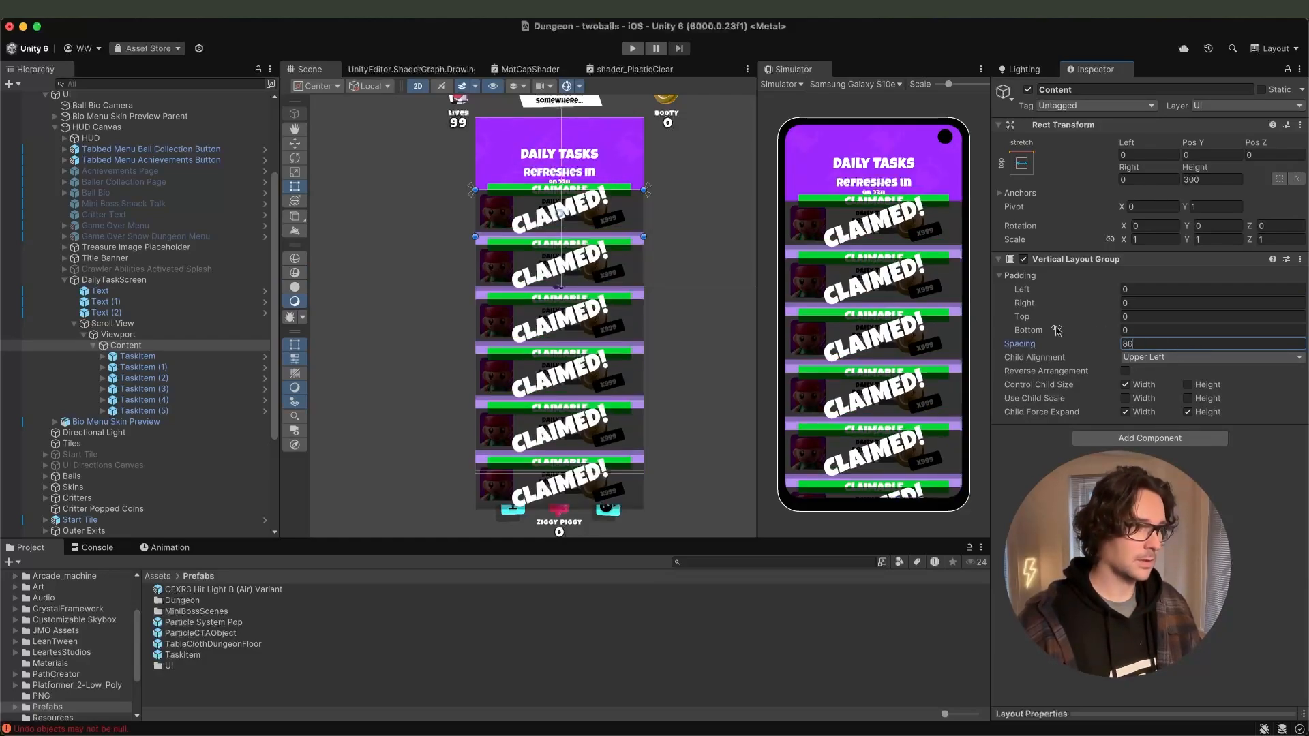
Examine the components of Scroll View, Viewport and Content, including the Scroll Rect and Mask settings.
{"action": "left_click", "coordinate": [122, 336]}
{"action": "left_click", "coordinate": [127, 326]}
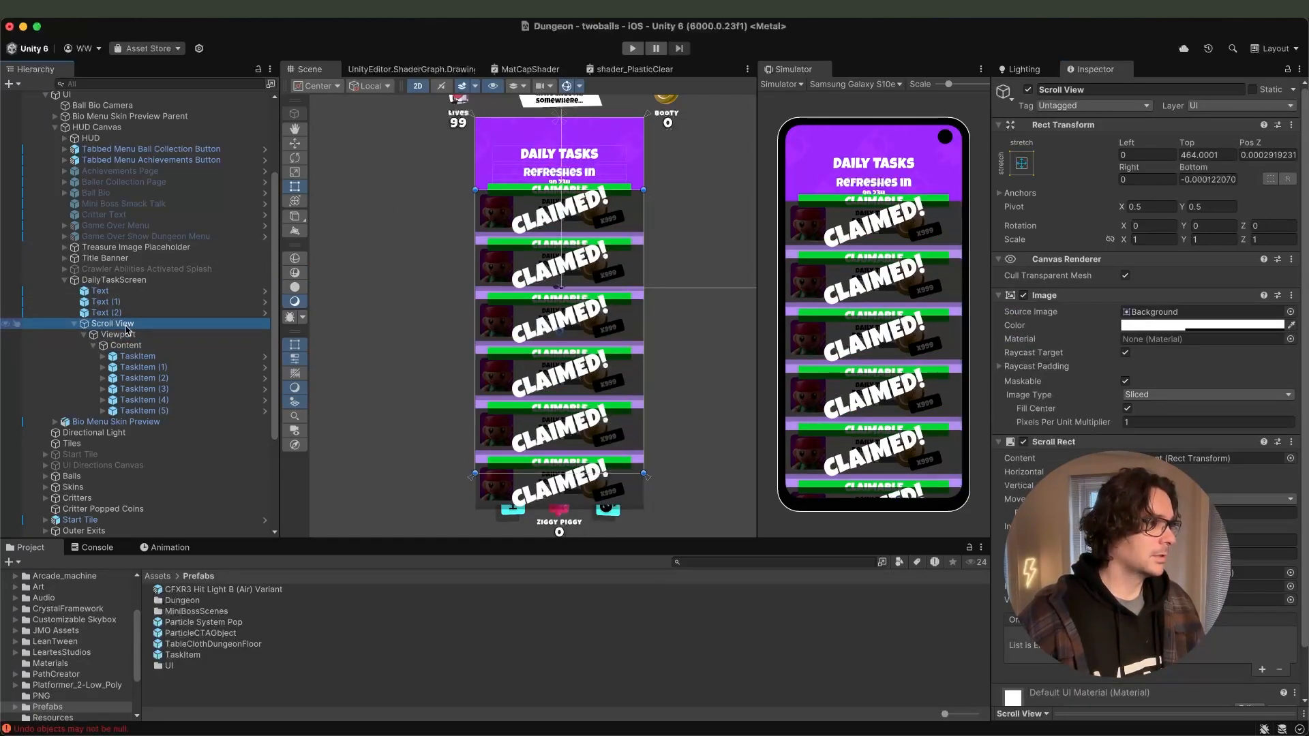
{"action": "key", "text": "Down"}
{"action": "key", "text": "Down"}
{"action": "key", "text": "Up"}
{"action": "key", "text": "Up"}
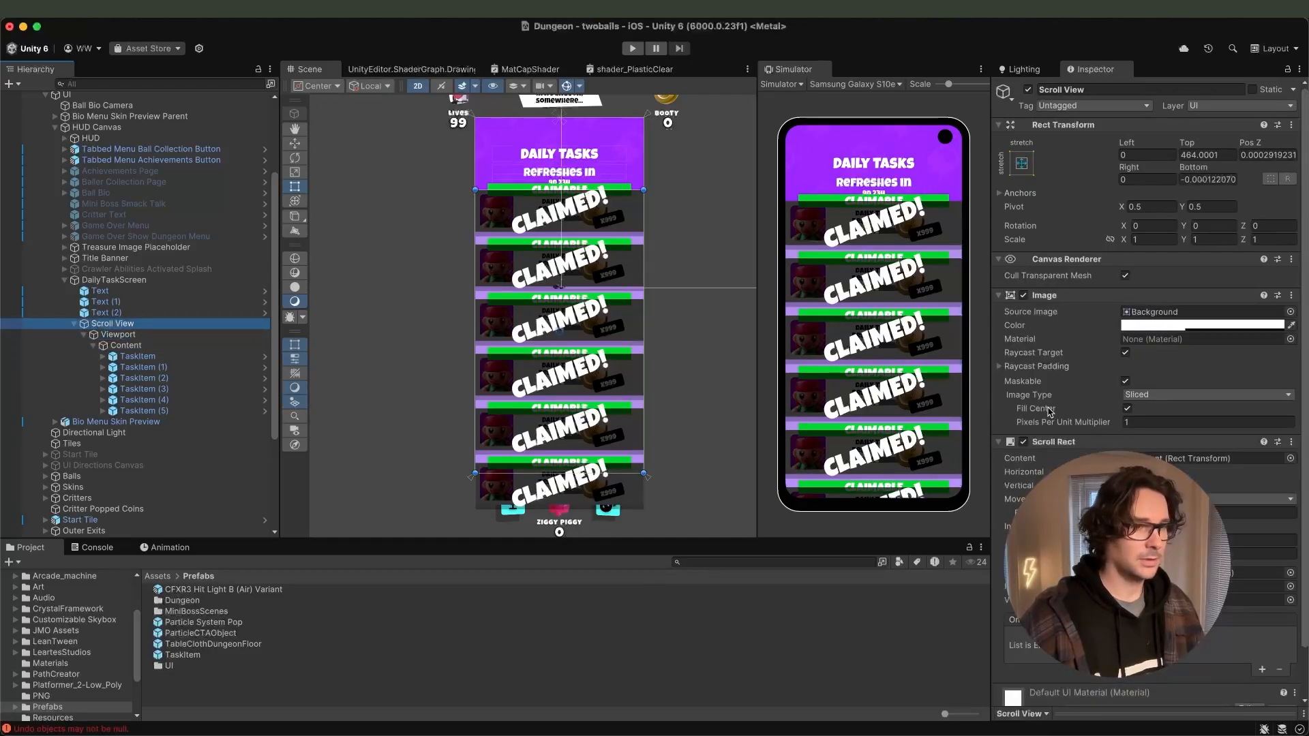
{"action": "scroll", "coordinate": [1121, 409], "scroll_direction": "down", "scroll_amount": 2}
{"action": "left_click", "coordinate": [1115, 695]}
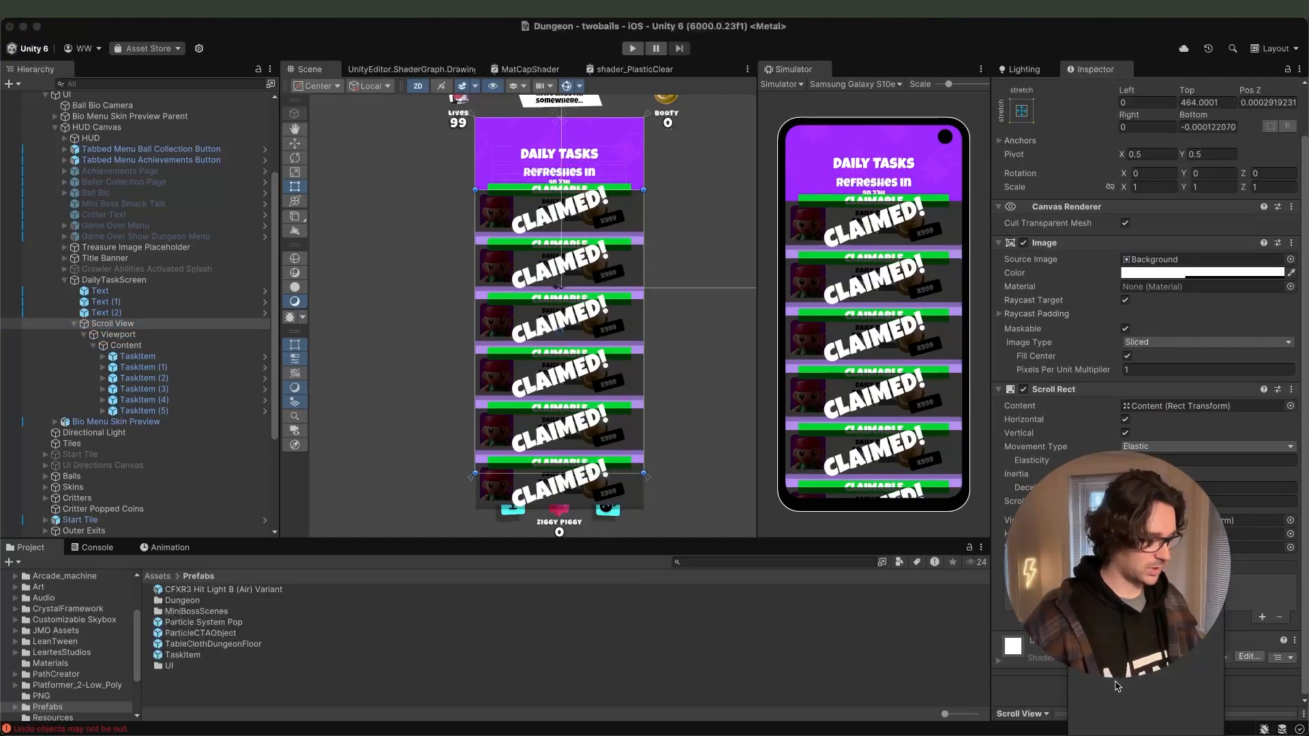
{"action": "left_click", "coordinate": [113, 337]}
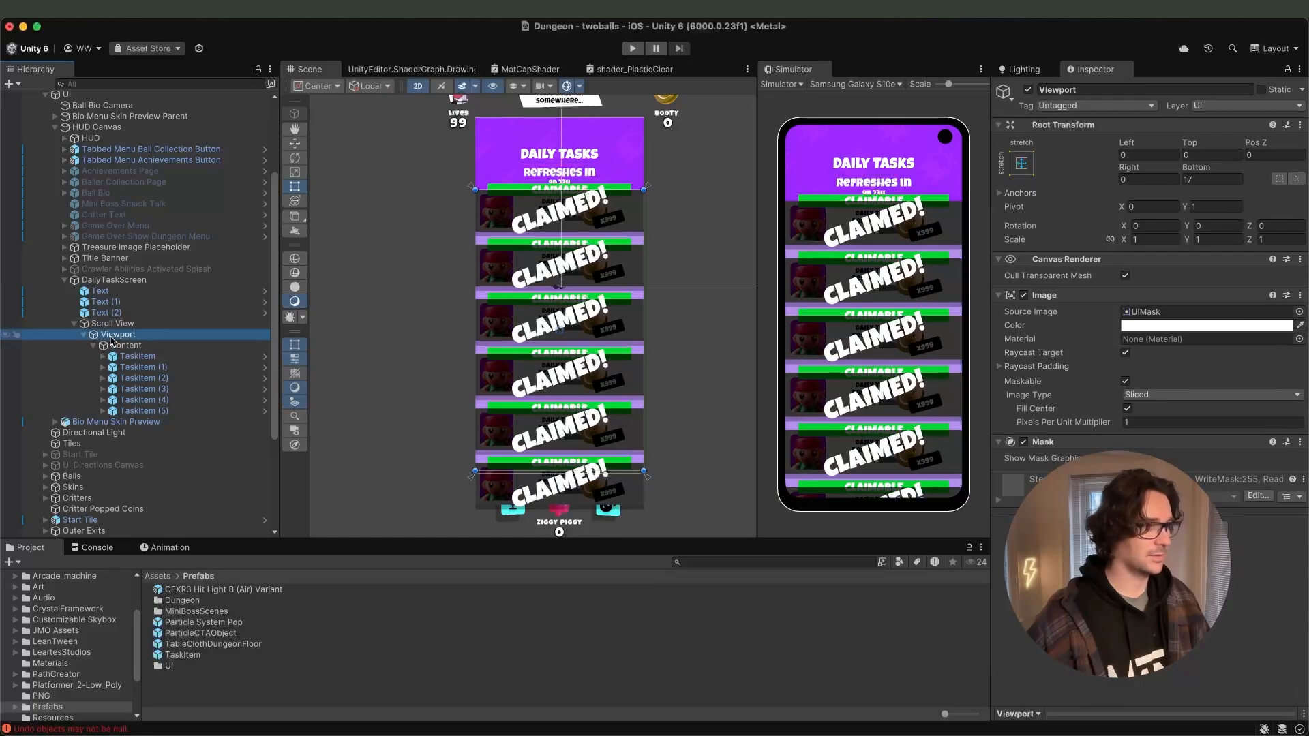
{"action": "left_click", "coordinate": [1058, 464]}
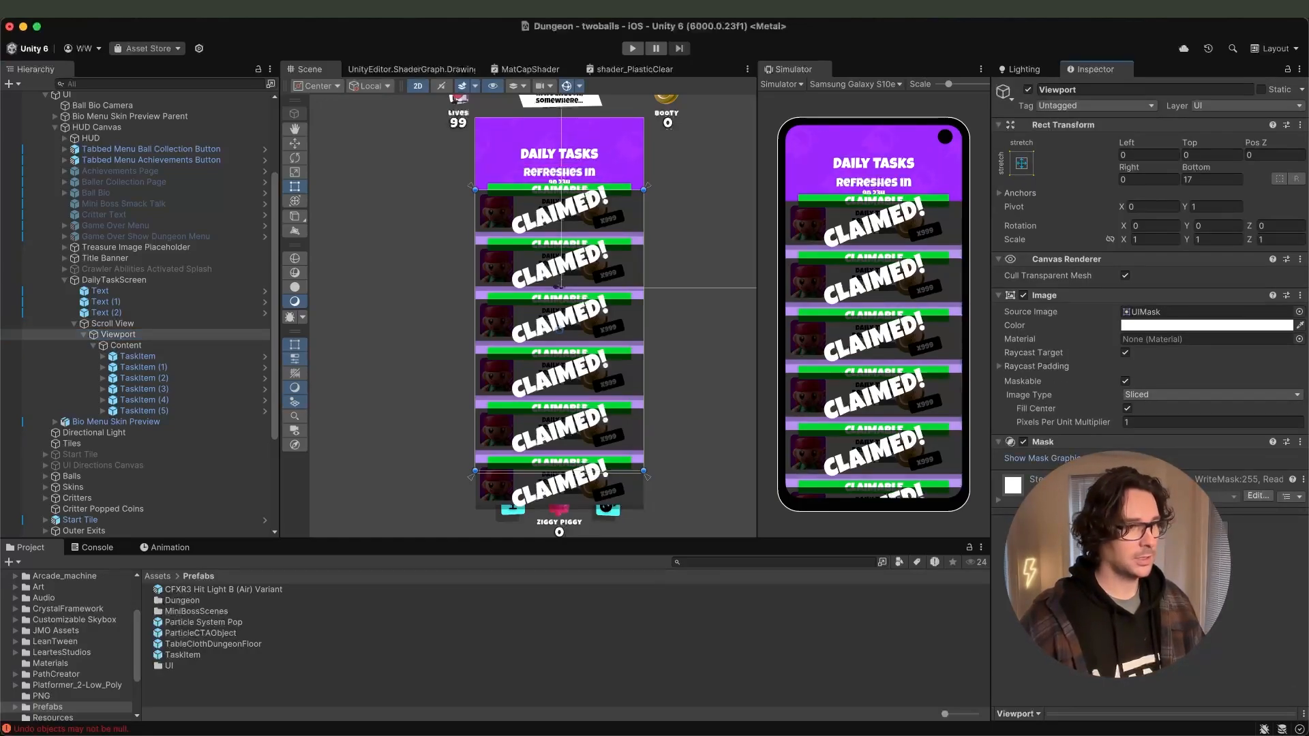
{"action": "left_click", "coordinate": [128, 325]}
Duplicate TaskItem (5) twice within Content and select the first TaskItem.
{"action": "left_click", "coordinate": [143, 411]}
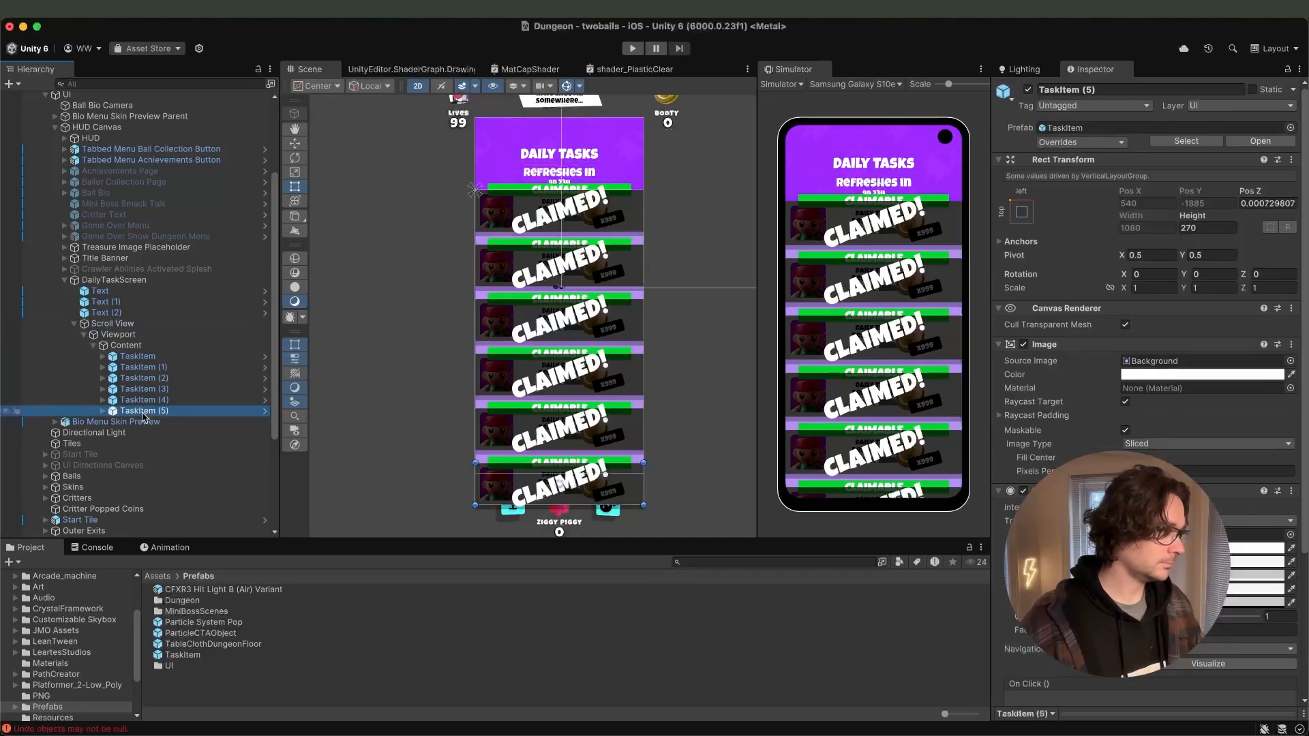
{"action": "key", "text": "super+d"}
{"action": "key", "text": "super+d"}
{"action": "left_click", "coordinate": [142, 357]}
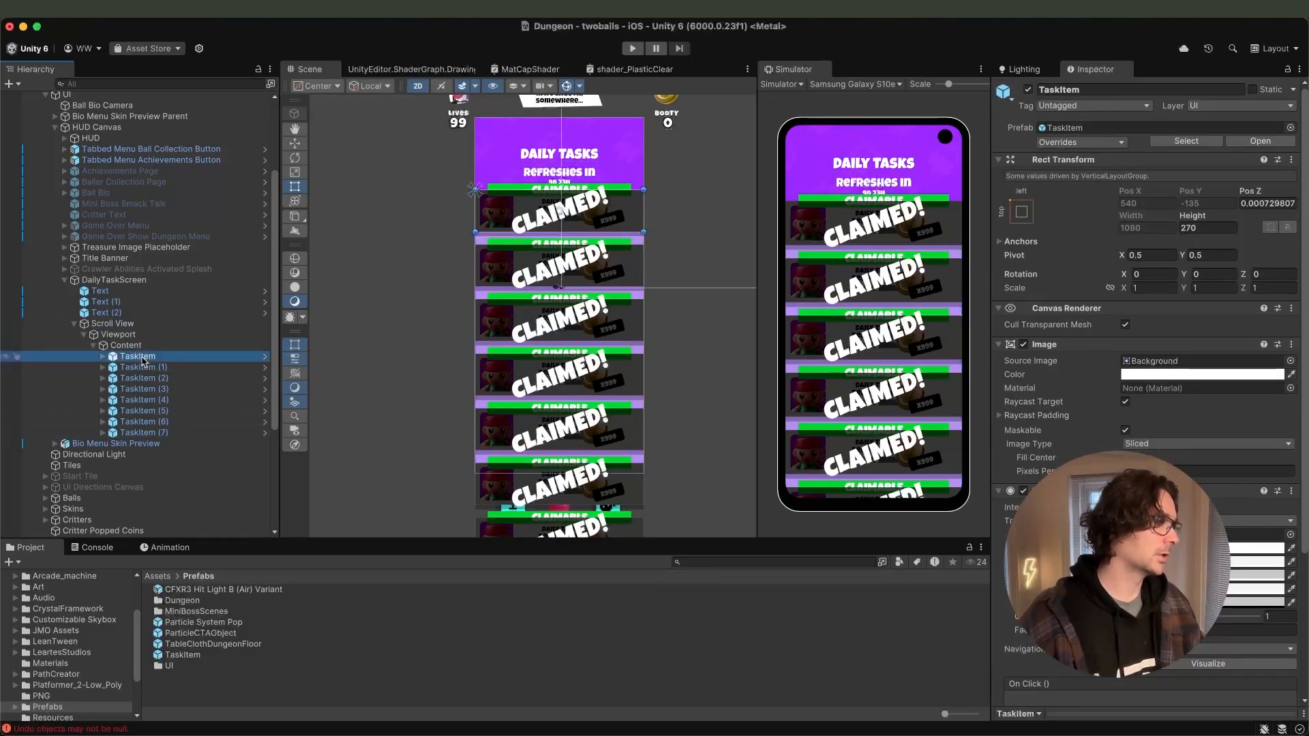
Open the TaskItem prefab, deactivate its ClaimablePanel and ClaimedPanel, and return to the scene.
{"action": "double_click", "coordinate": [139, 358]}
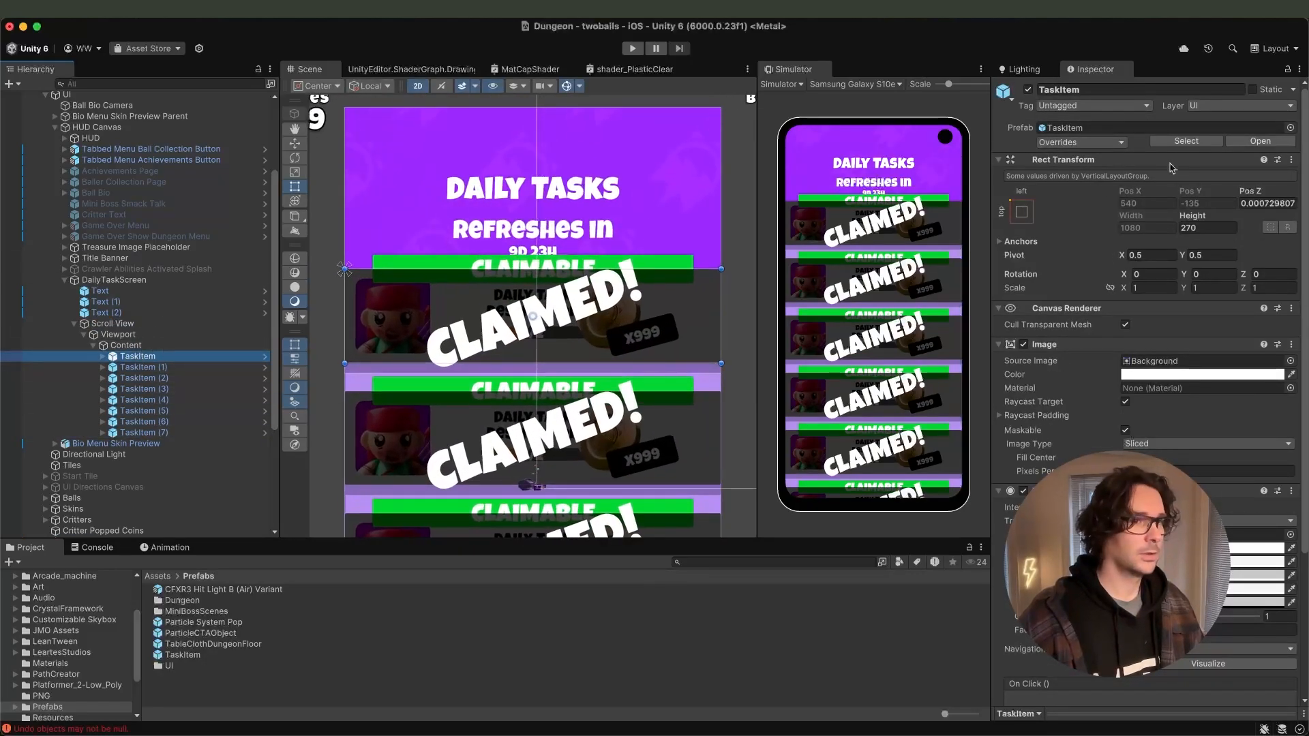
{"action": "left_click", "coordinate": [1261, 142]}
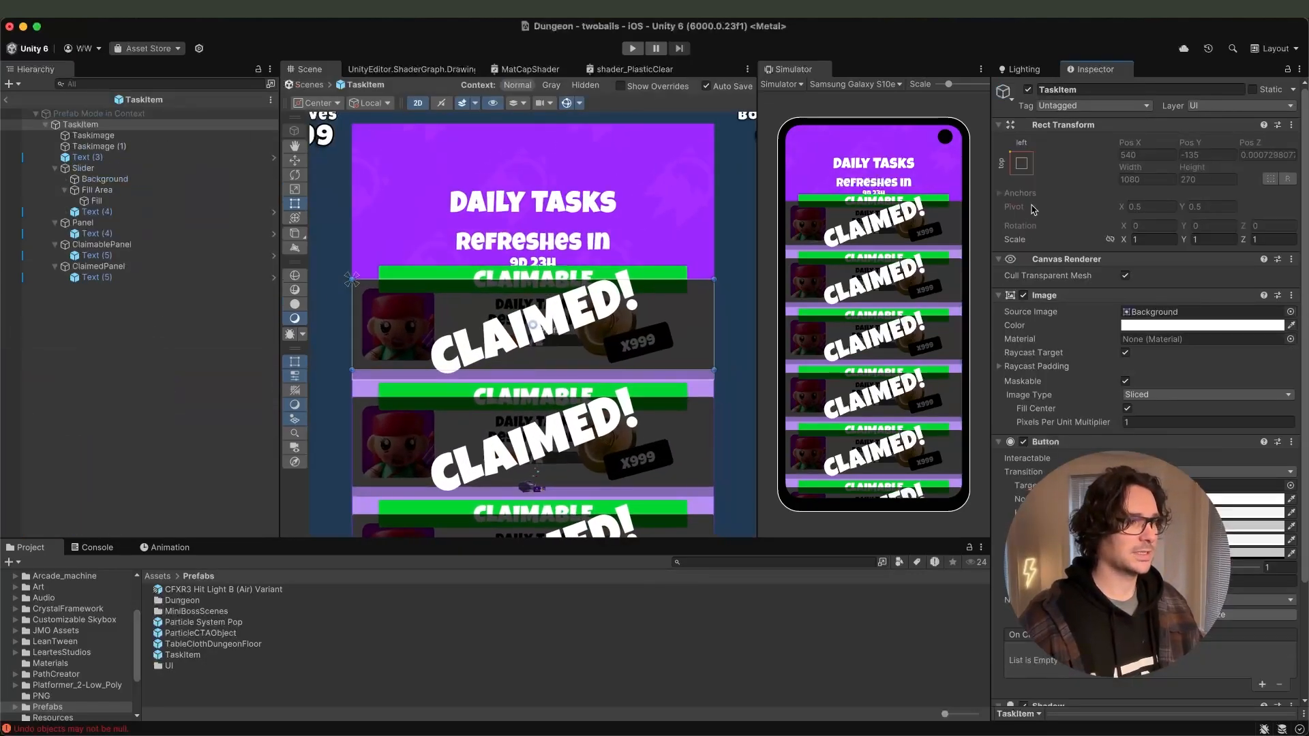
{"action": "left_click", "coordinate": [55, 267]}
{"action": "left_click", "coordinate": [56, 245]}
{"action": "left_click", "coordinate": [102, 245]}
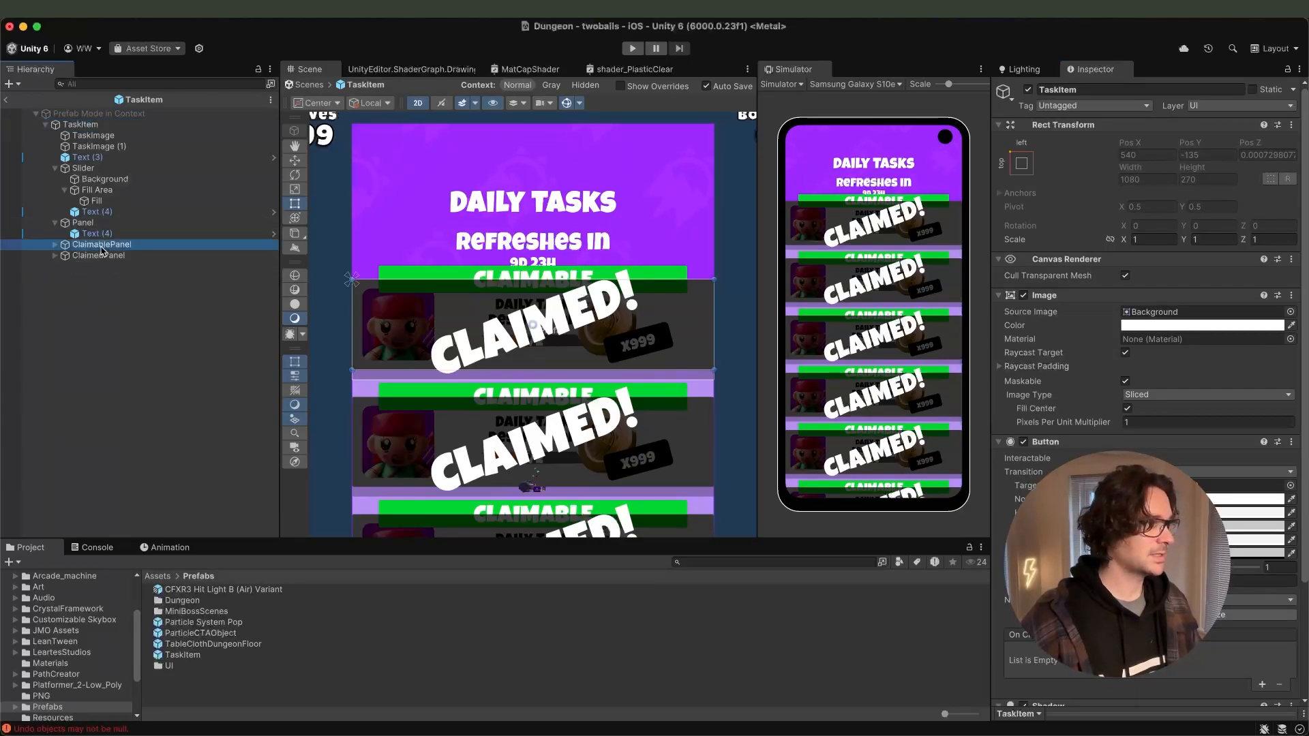
{"action": "left_click", "coordinate": [98, 256], "text": "shift"}
{"action": "left_click", "coordinate": [1029, 89]}
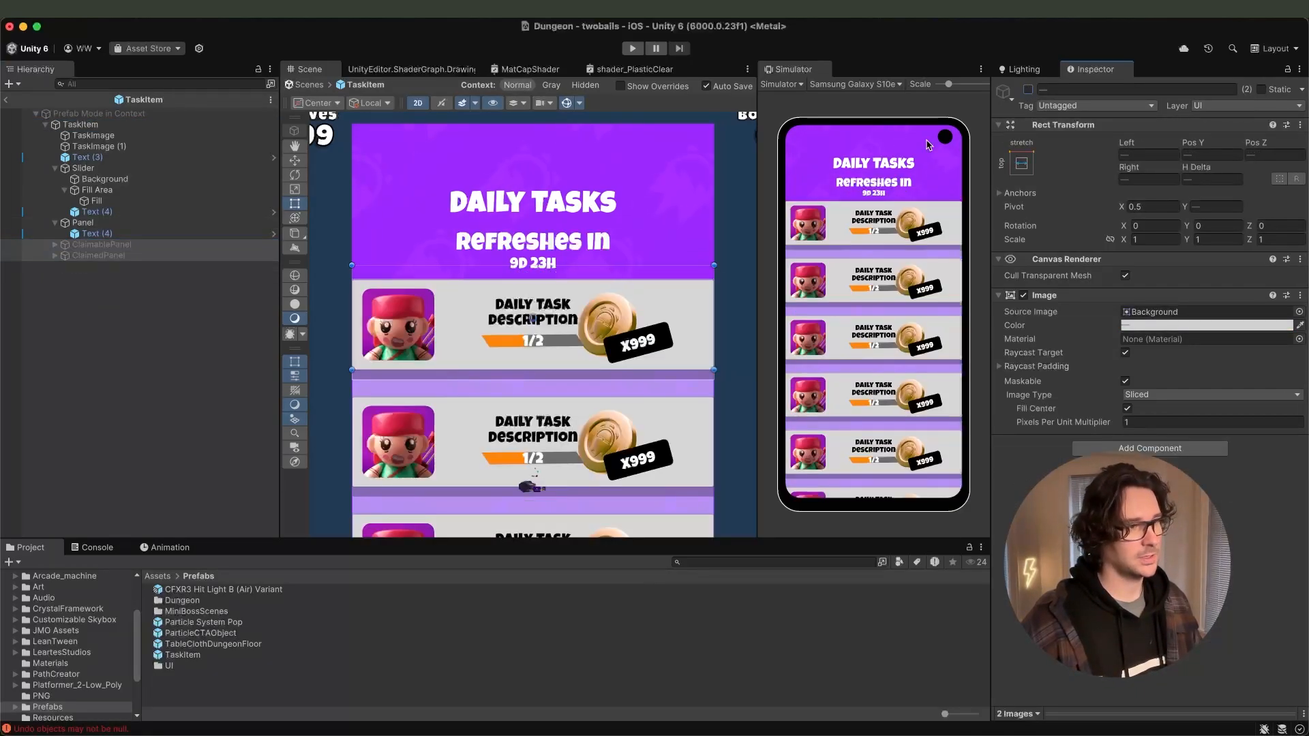
{"action": "left_click", "coordinate": [6, 100]}
{"action": "scroll", "coordinate": [555, 353], "scroll_direction": "down", "scroll_amount": 2}
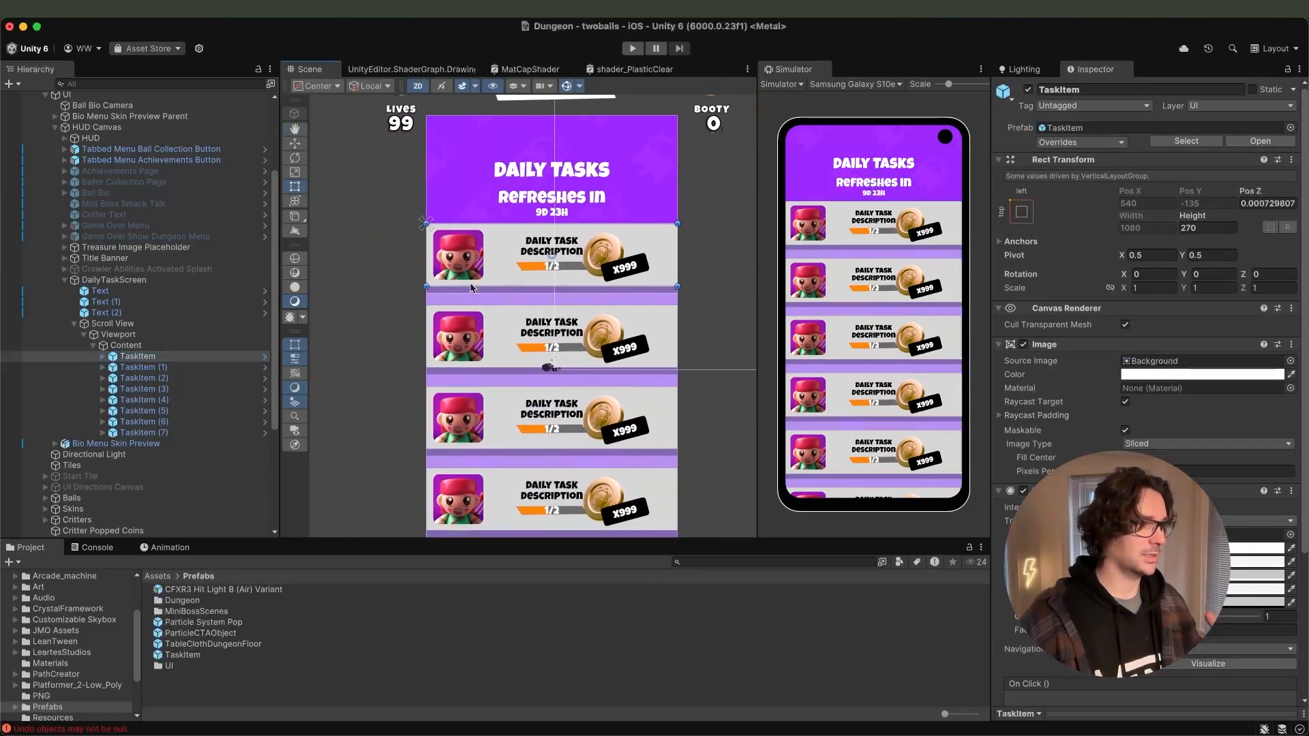
Stop Content's Vertical Layout Group from controlling child width, and set the width of all TaskItem copies to 900.
{"action": "left_click", "coordinate": [136, 347]}
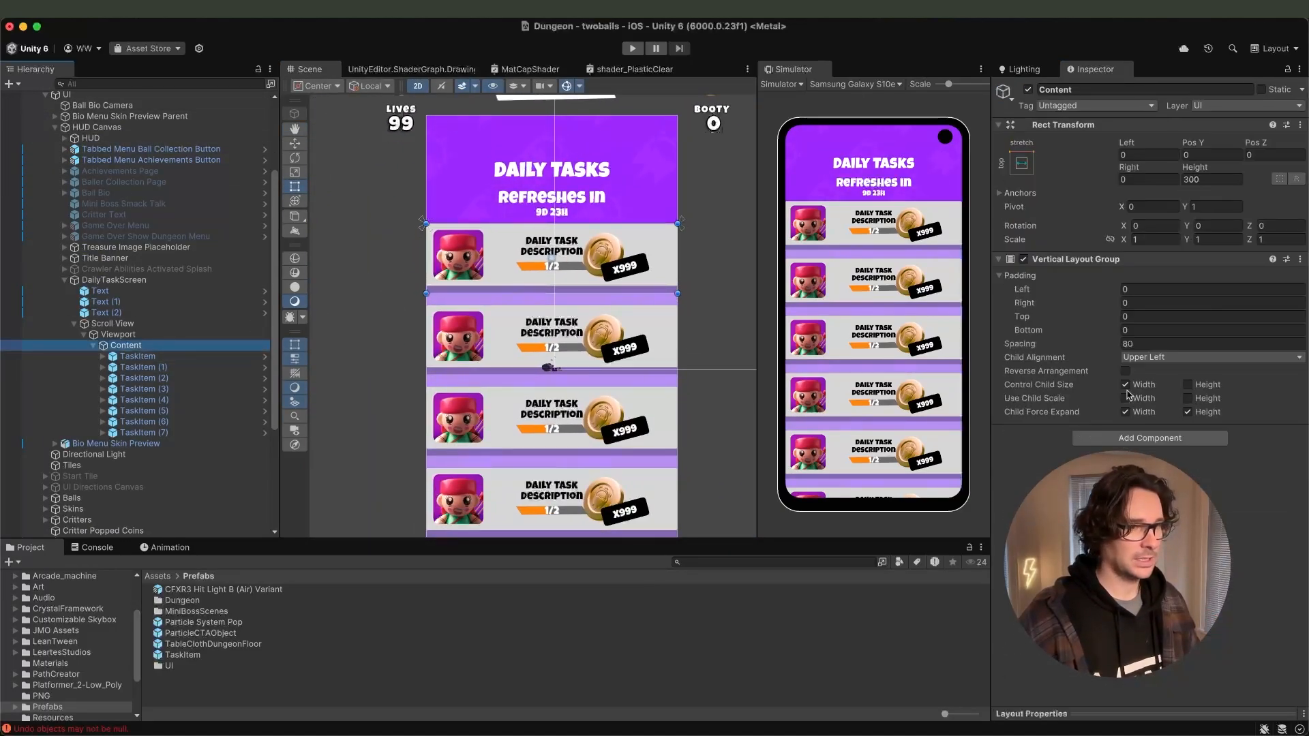
{"action": "left_click", "coordinate": [1126, 385]}
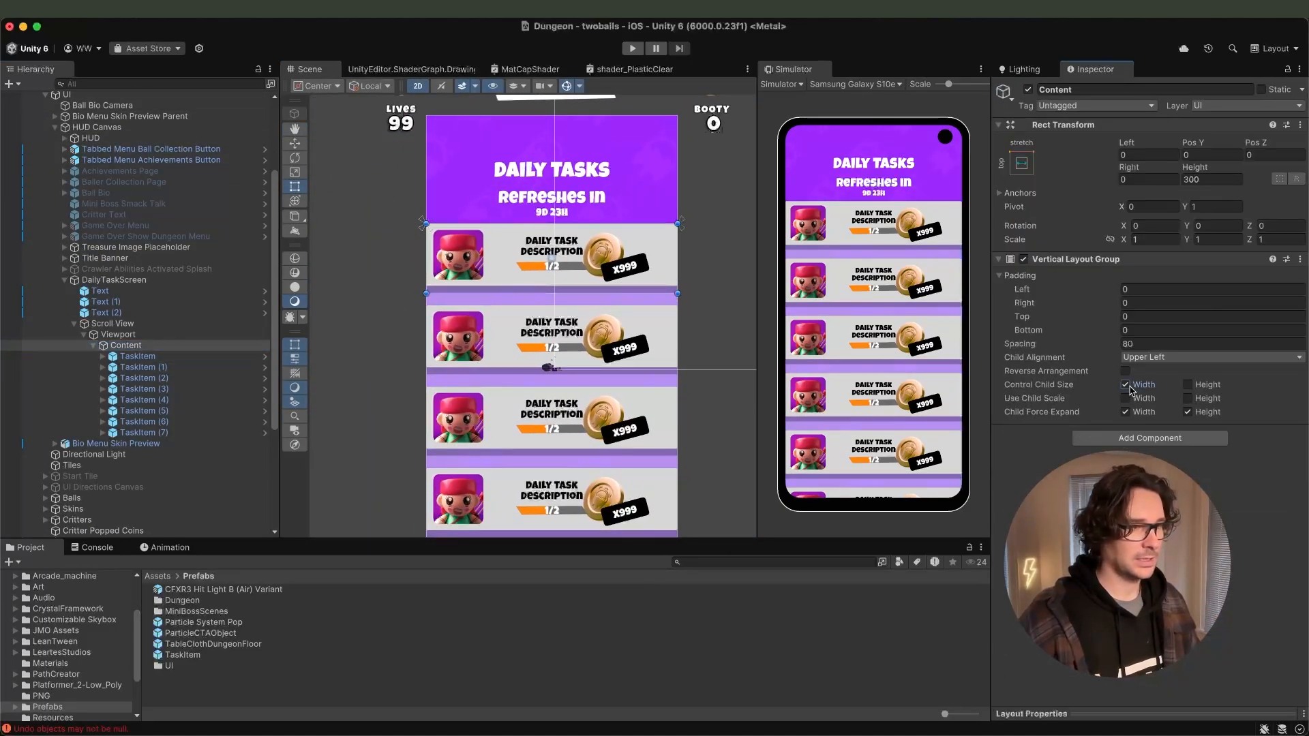
{"action": "left_click", "coordinate": [137, 356]}
{"action": "left_click", "coordinate": [133, 428], "text": "shift"}
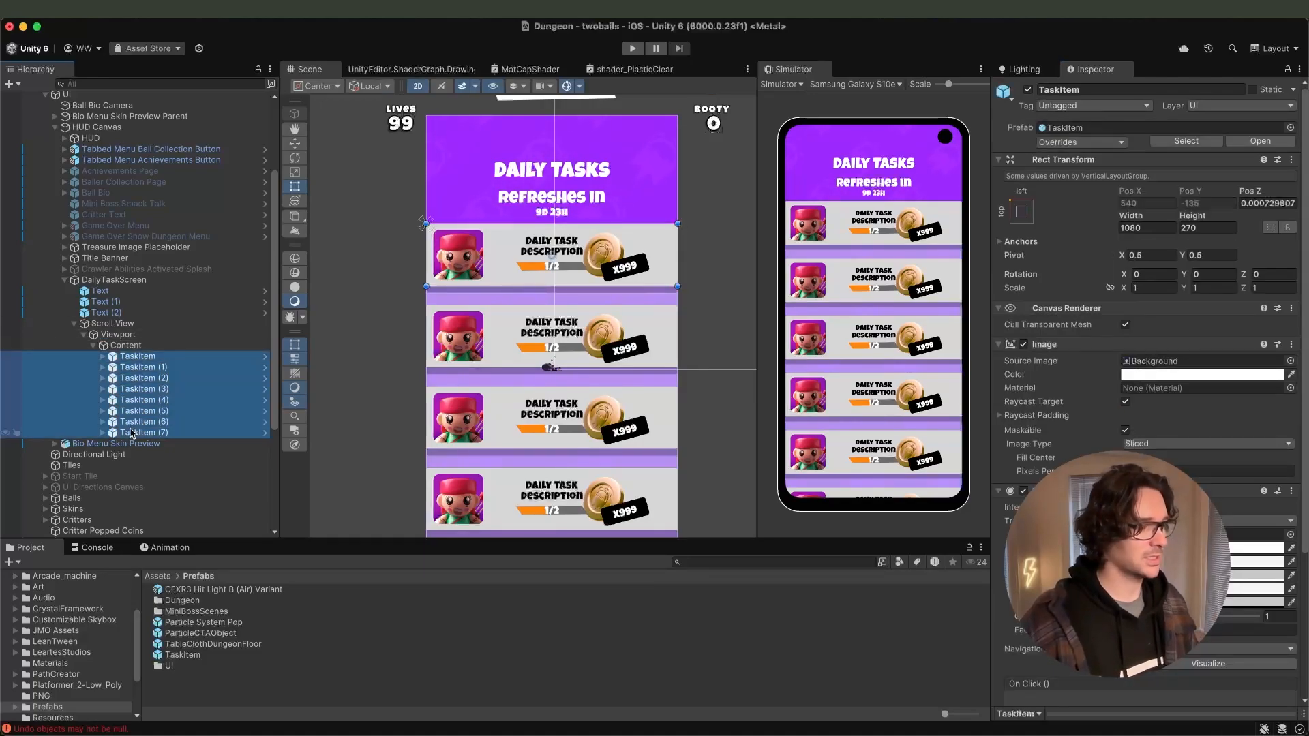
{"action": "left_click", "coordinate": [1144, 228]}
{"action": "key", "text": "BackSpace"}
{"action": "key", "text": "BackSpace"}
{"action": "key", "text": "BackSpace"}
{"action": "key", "text": "BackSpace"}
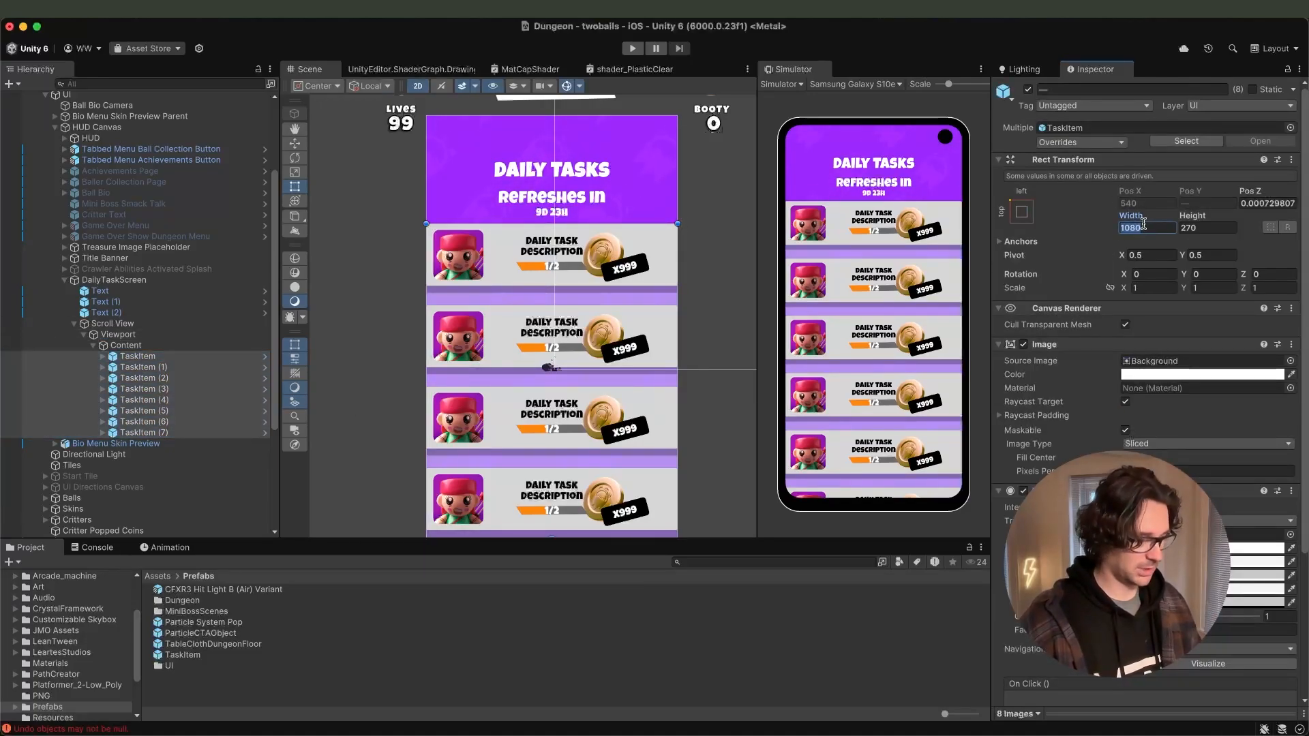
{"action": "type", "text": "900"}
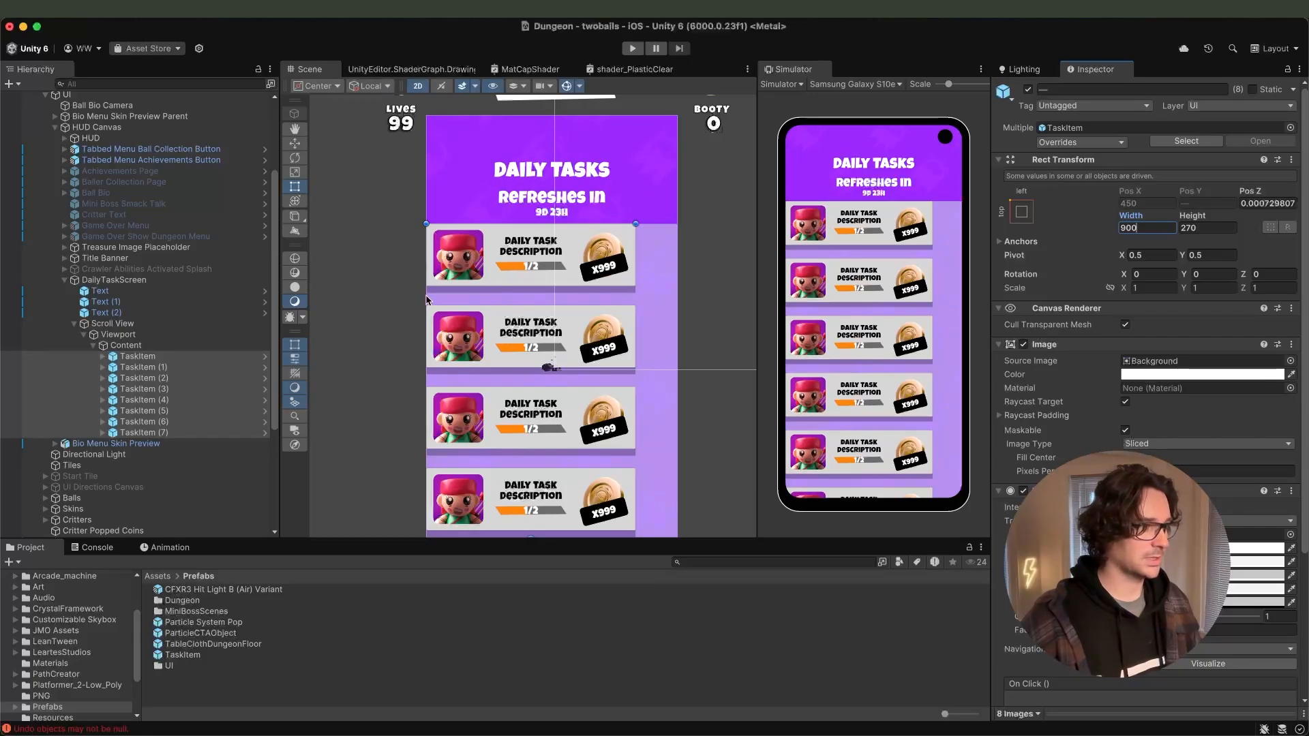
Set the child alignment of Content's Vertical Layout Group to Upper Center.
{"action": "left_click", "coordinate": [126, 345]}
{"action": "left_click", "coordinate": [1158, 359]}
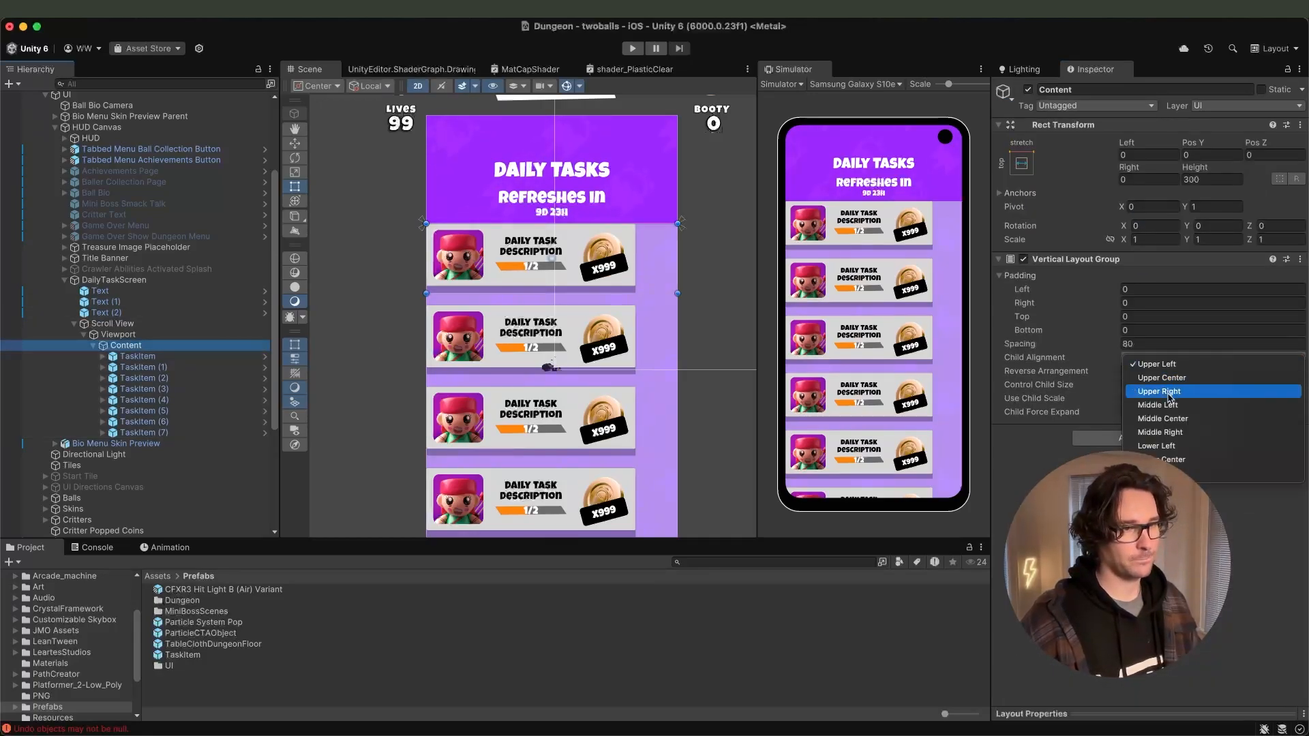
{"action": "left_click", "coordinate": [1159, 378]}
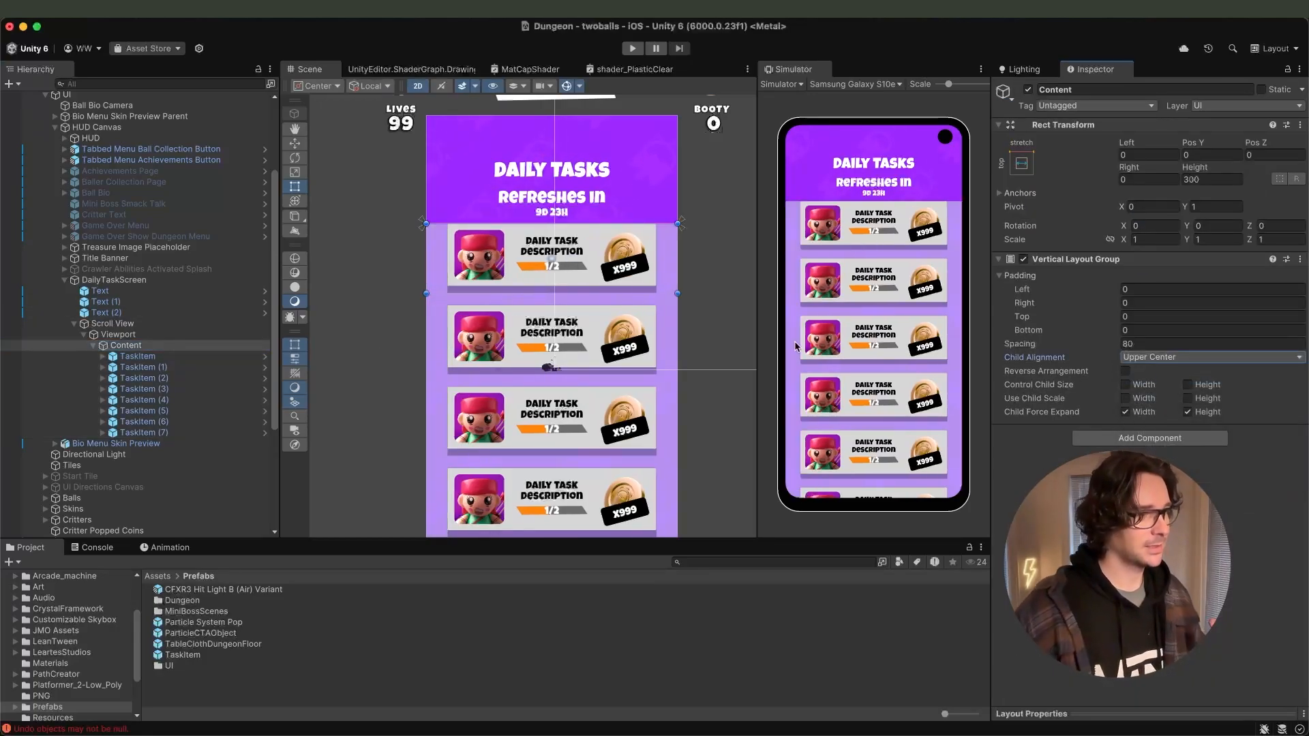
Disable the Image component on Scroll View to remove its background tint.
{"action": "left_click", "coordinate": [112, 335]}
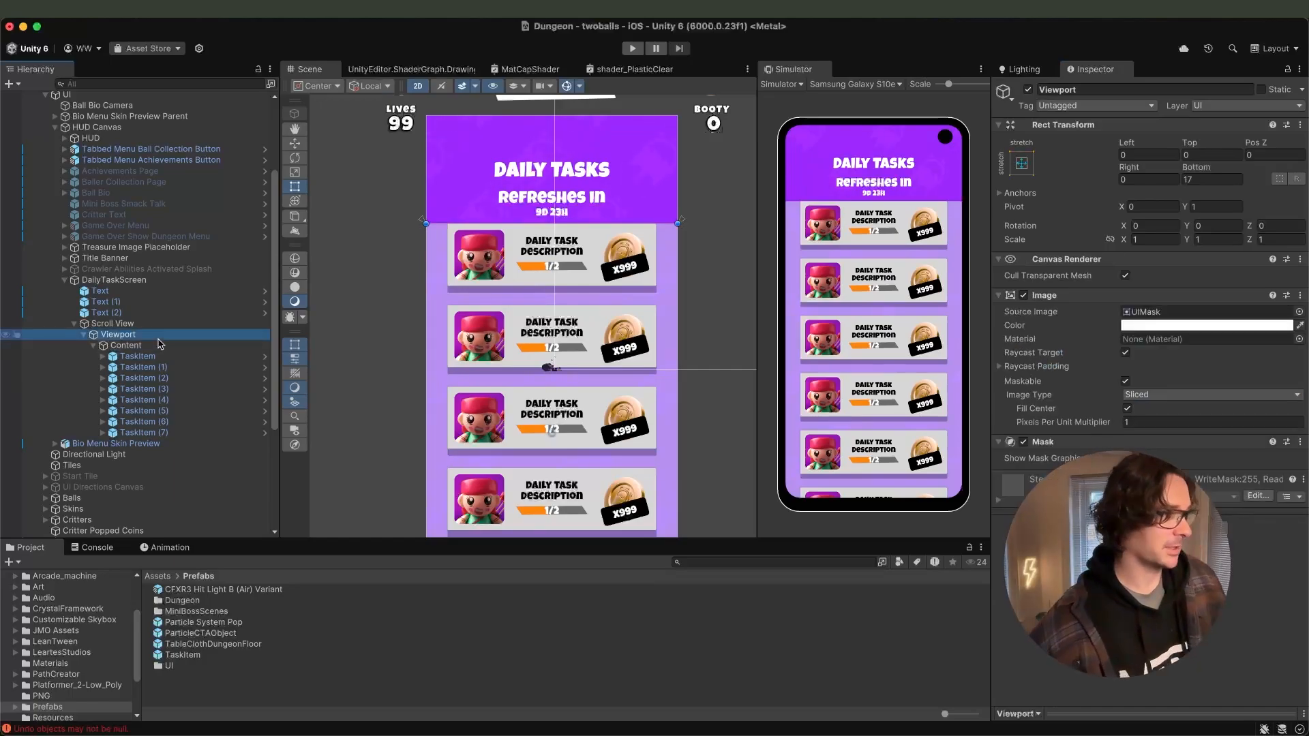
{"action": "left_click", "coordinate": [1300, 295]}
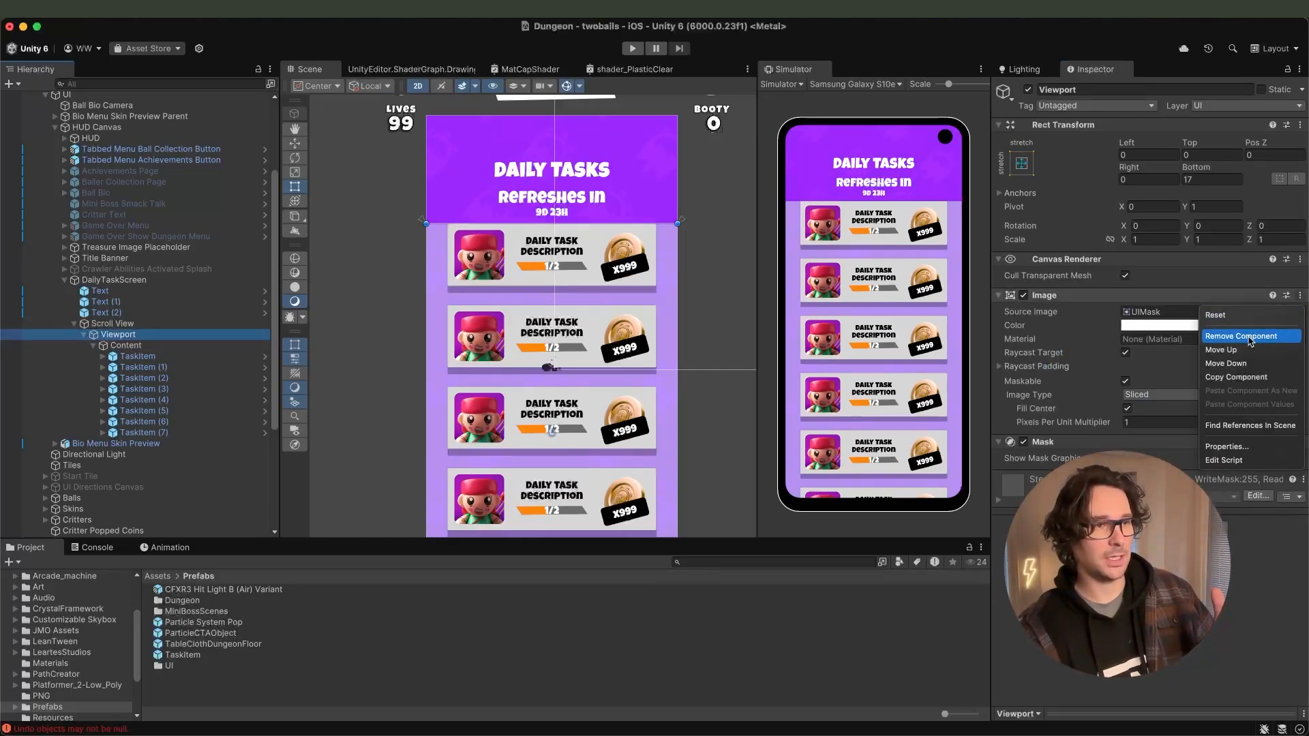
{"action": "left_click", "coordinate": [174, 344]}
{"action": "left_click", "coordinate": [104, 324]}
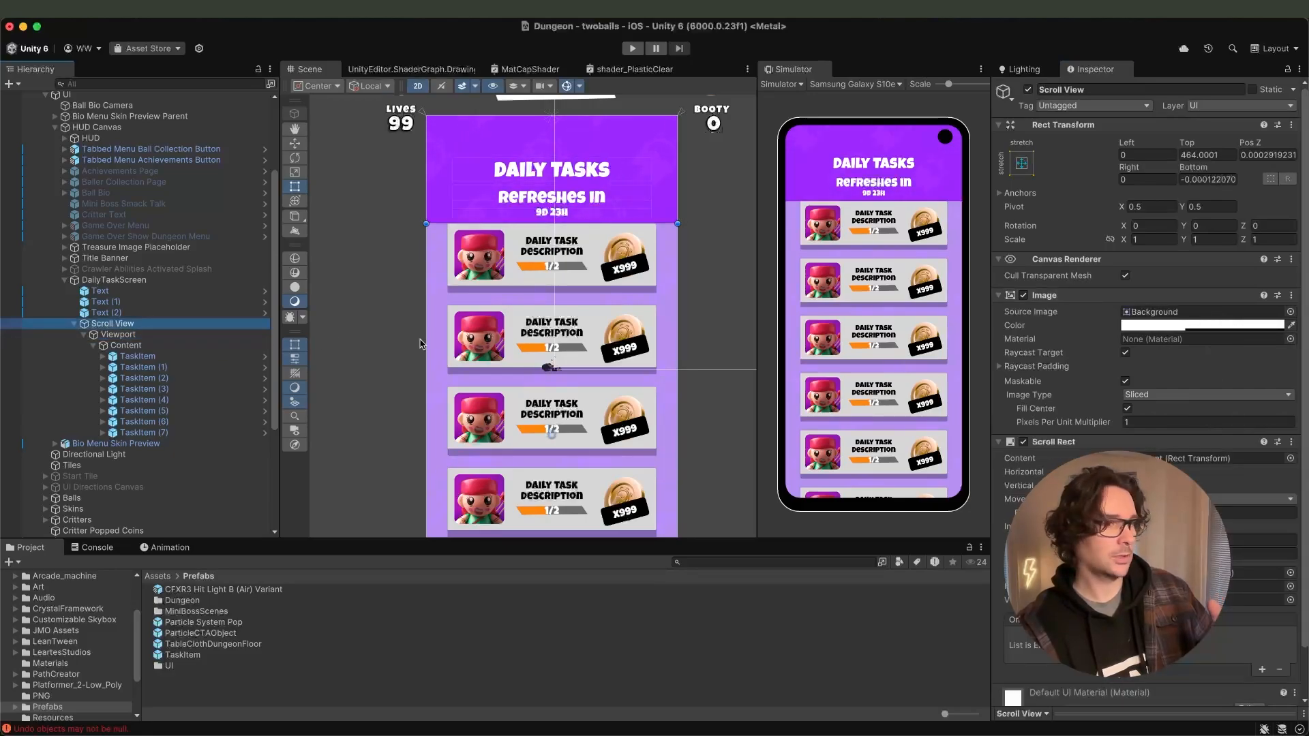
{"action": "left_click", "coordinate": [1024, 295]}
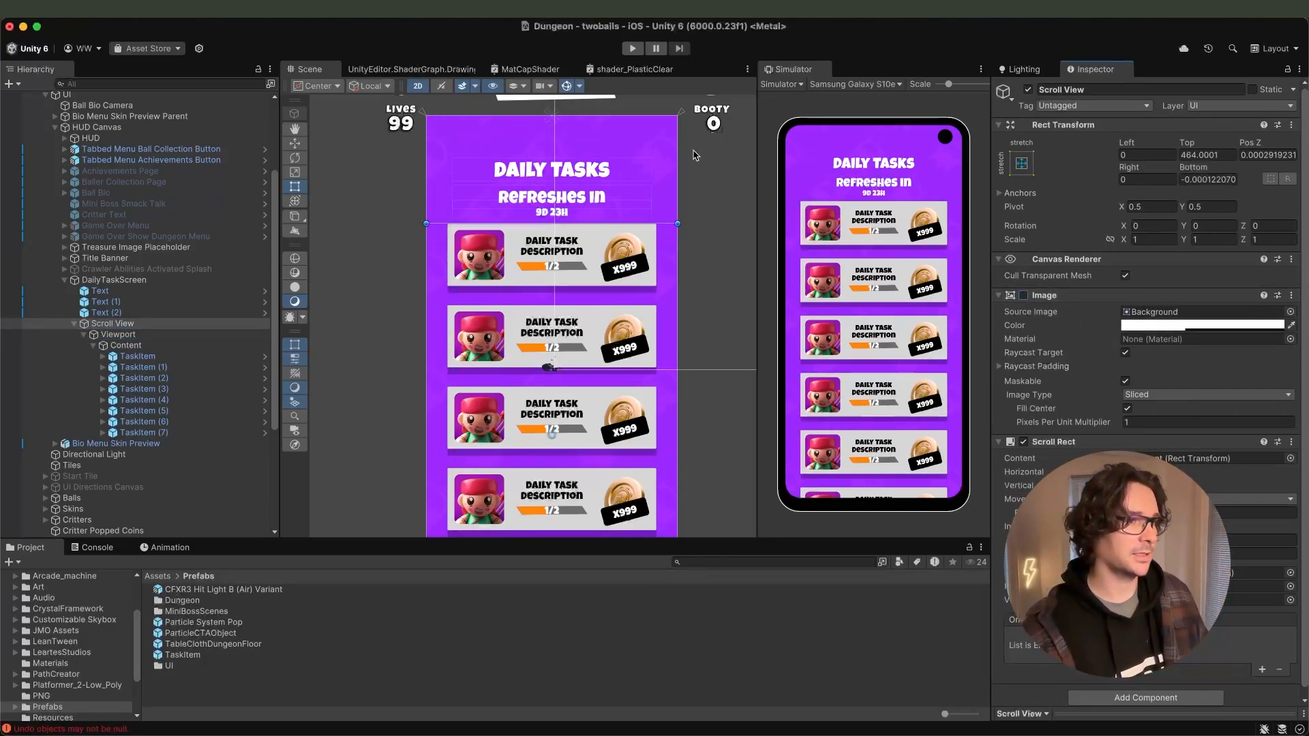
Run the game, try scrolling the task list in the simulator, and stop the game.
{"action": "left_click", "coordinate": [632, 49]}
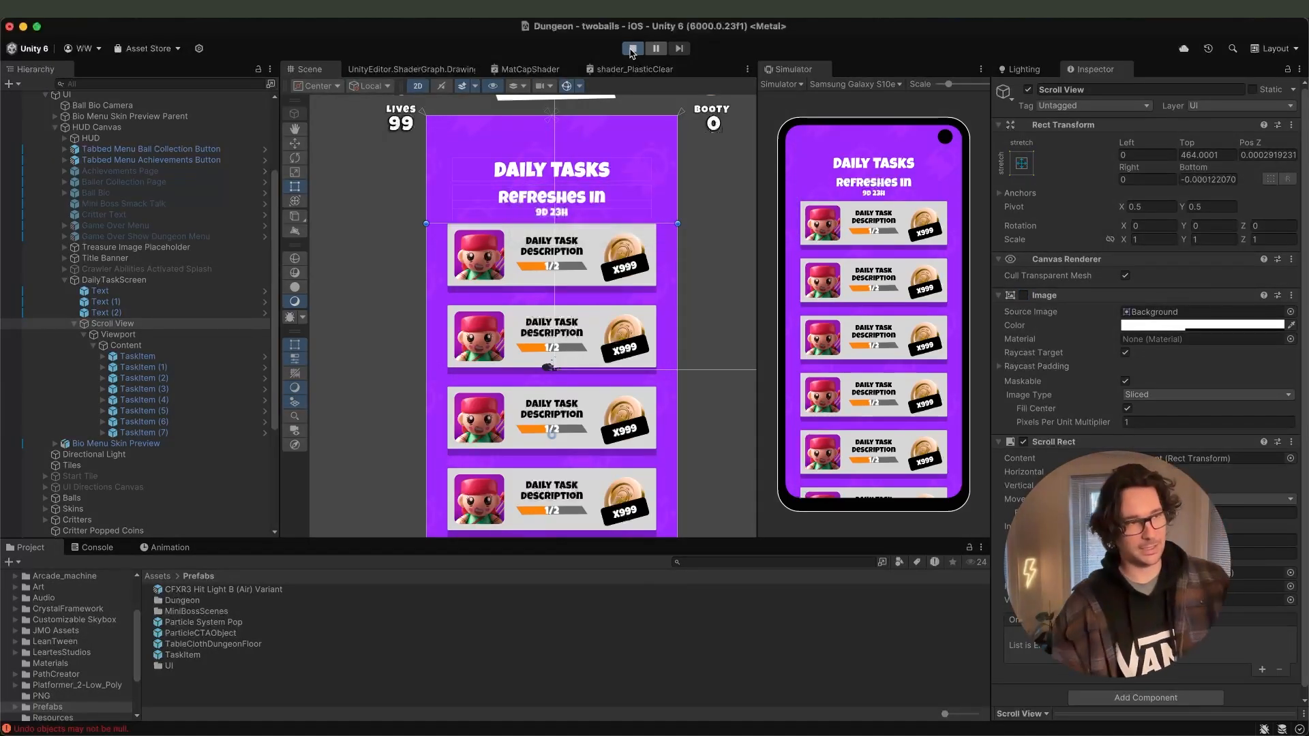
{"action": "left_click_drag", "start_coordinate": [860, 403], "coordinate": [858, 231]}
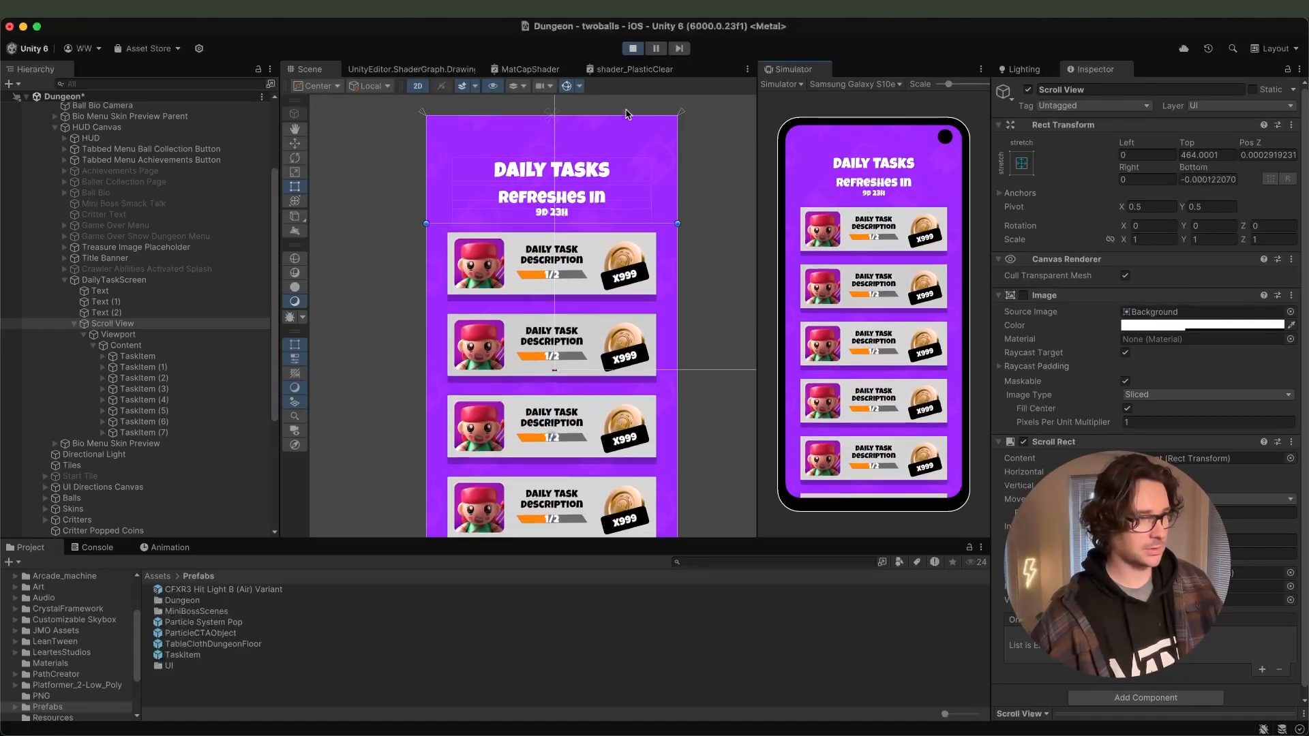
{"action": "left_click", "coordinate": [633, 48]}
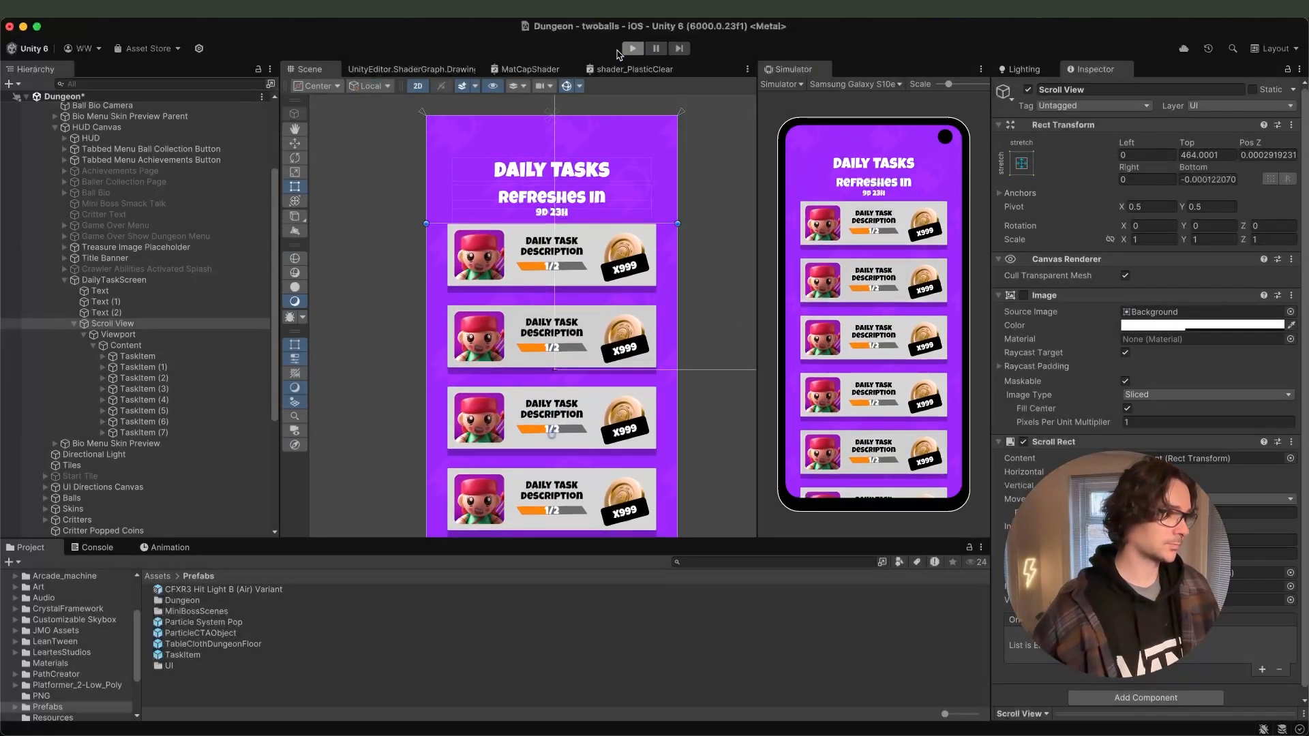
Replace the Image and Mask components on Viewport with a Rect Mask 2D component.
{"action": "left_click", "coordinate": [157, 337]}
{"action": "left_click", "coordinate": [158, 344]}
{"action": "left_click", "coordinate": [160, 339]}
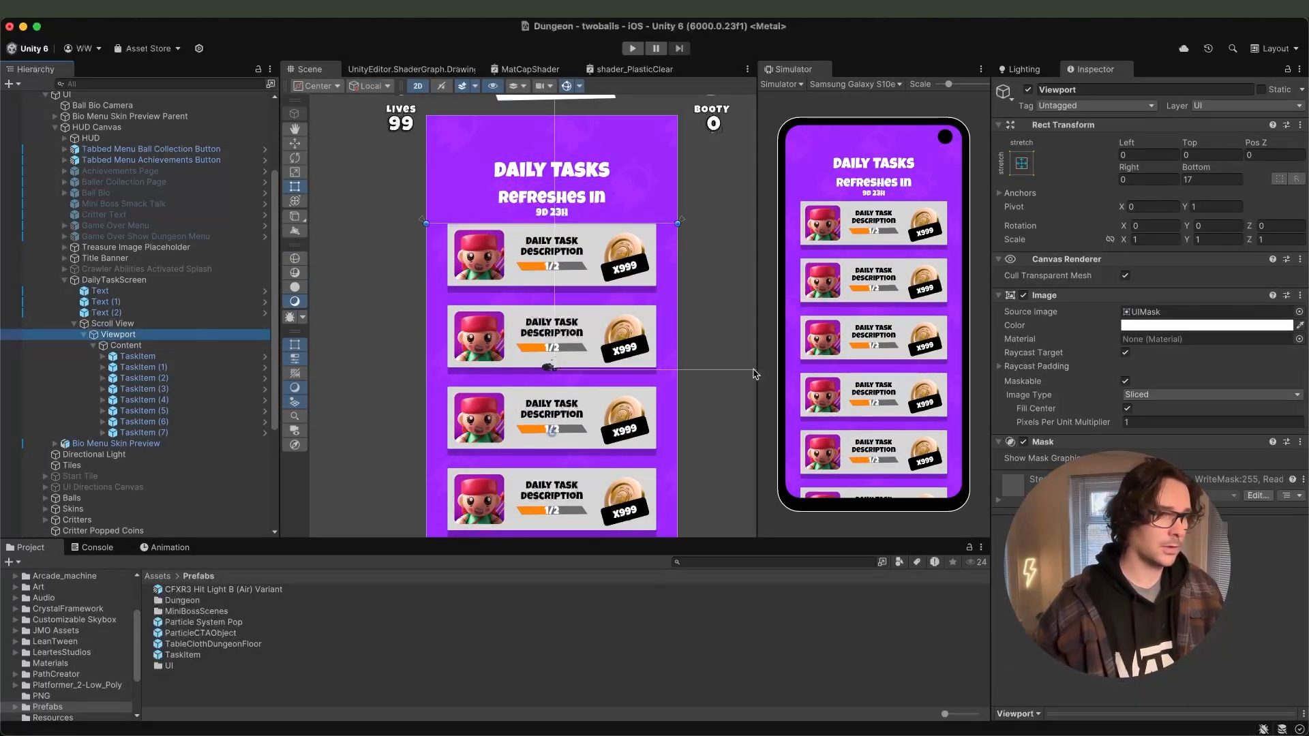
{"action": "left_click", "coordinate": [1300, 296]}
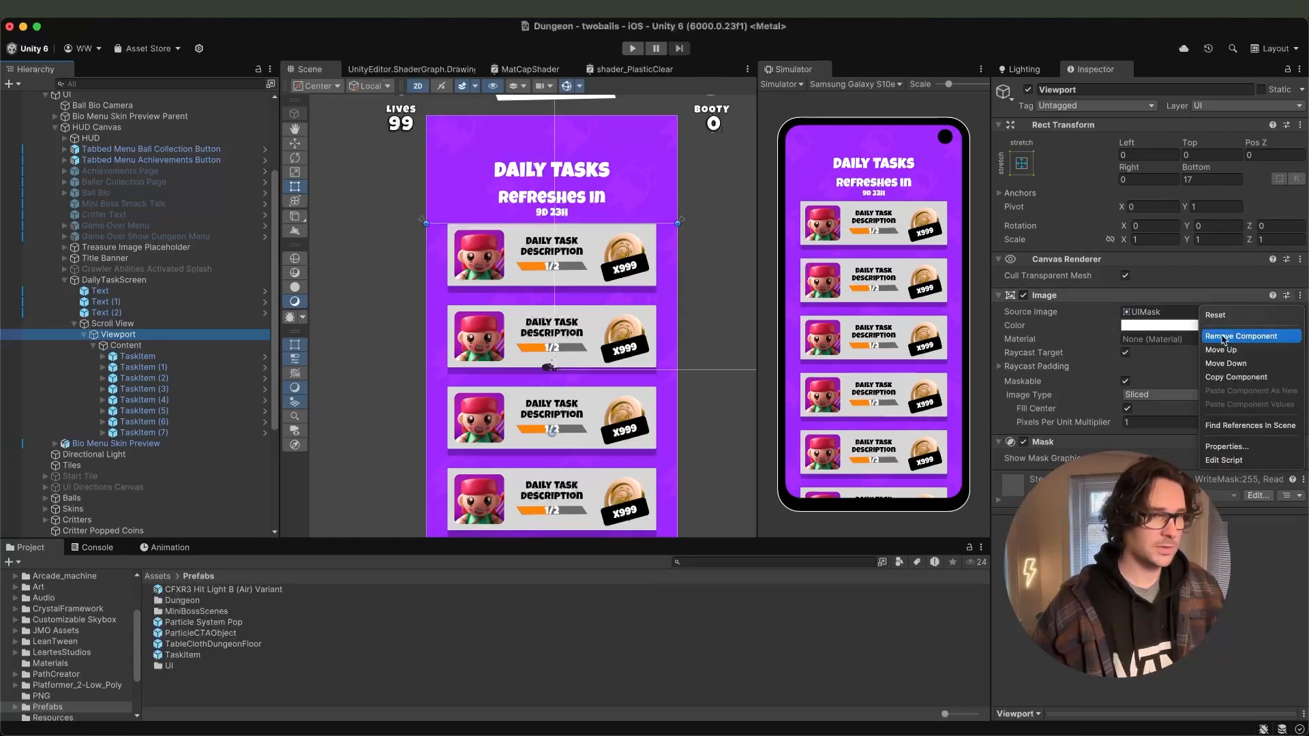
{"action": "left_click", "coordinate": [1224, 336]}
{"action": "left_click", "coordinate": [1301, 296]}
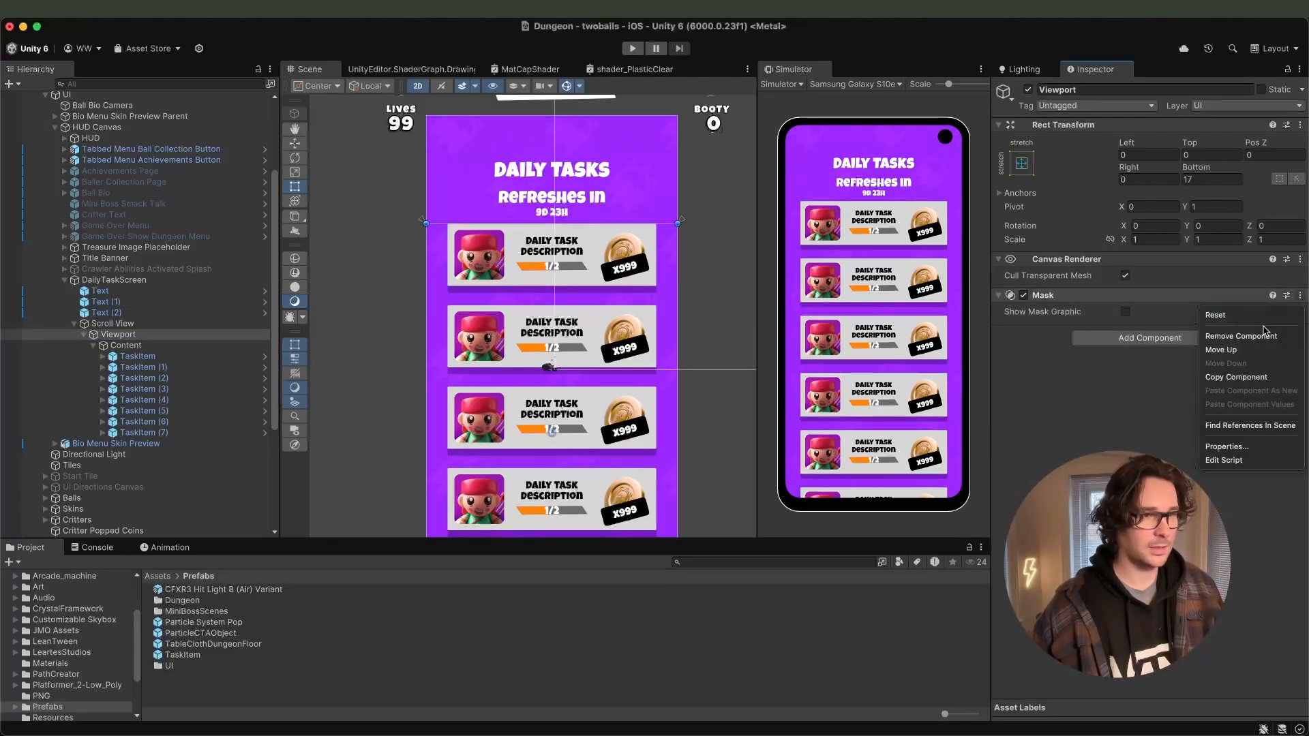
{"action": "left_click", "coordinate": [1241, 335]}
{"action": "left_click", "coordinate": [1149, 303]}
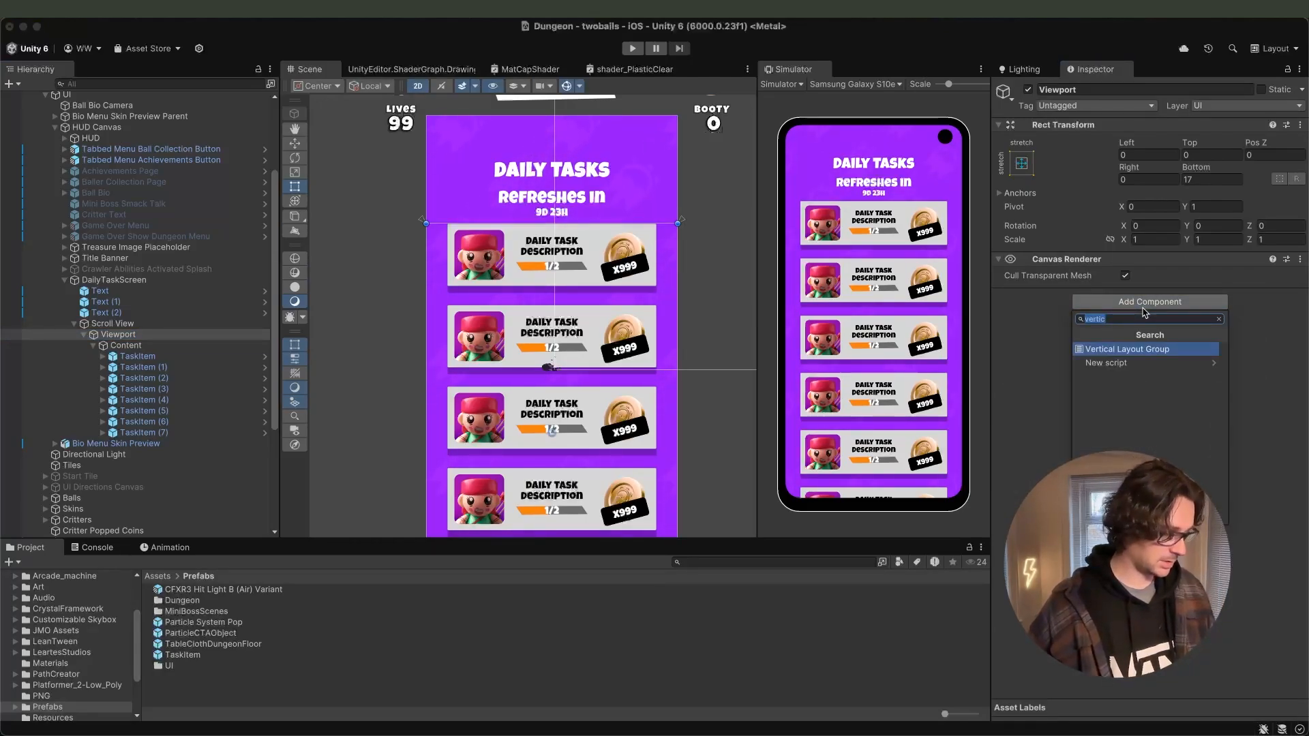
{"action": "type", "text": "rect"}
{"action": "left_click", "coordinate": [1115, 351]}
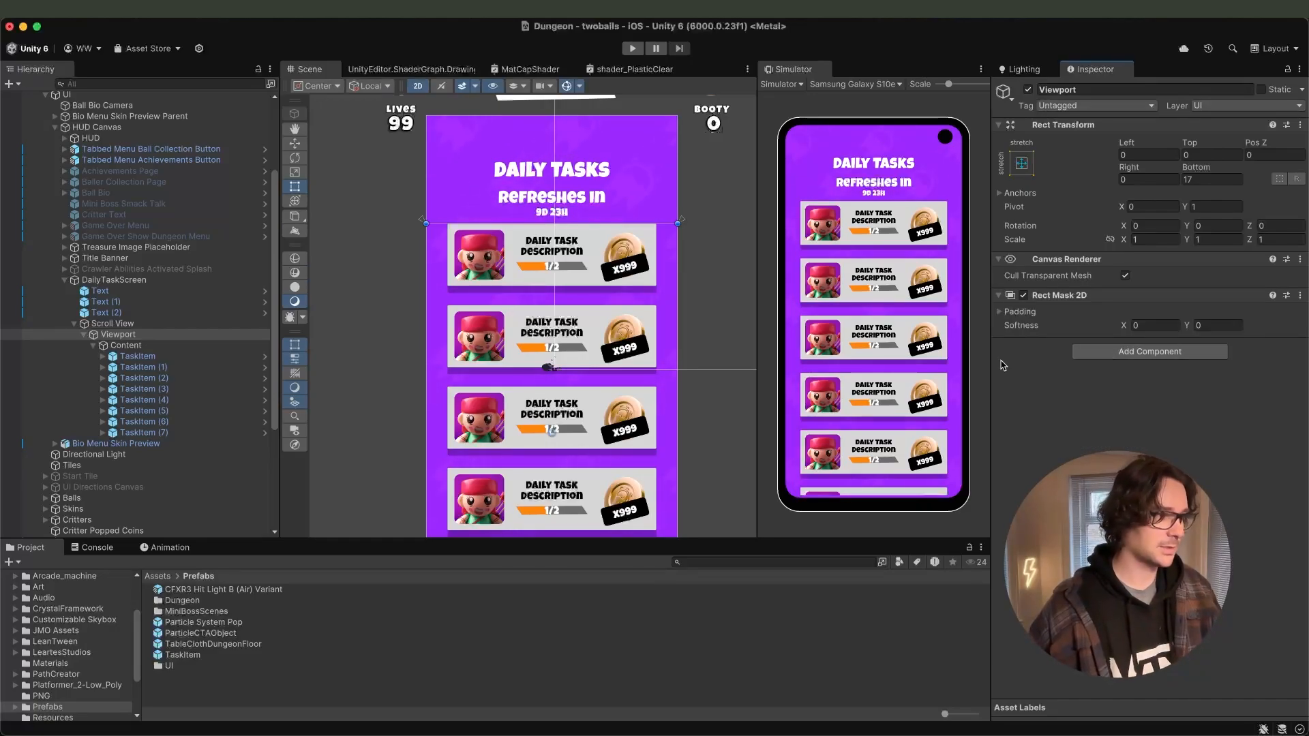
Test scrolling the task list in play mode again with the Rect Mask 2D in place, and exit play mode.
{"action": "left_click", "coordinate": [626, 52]}
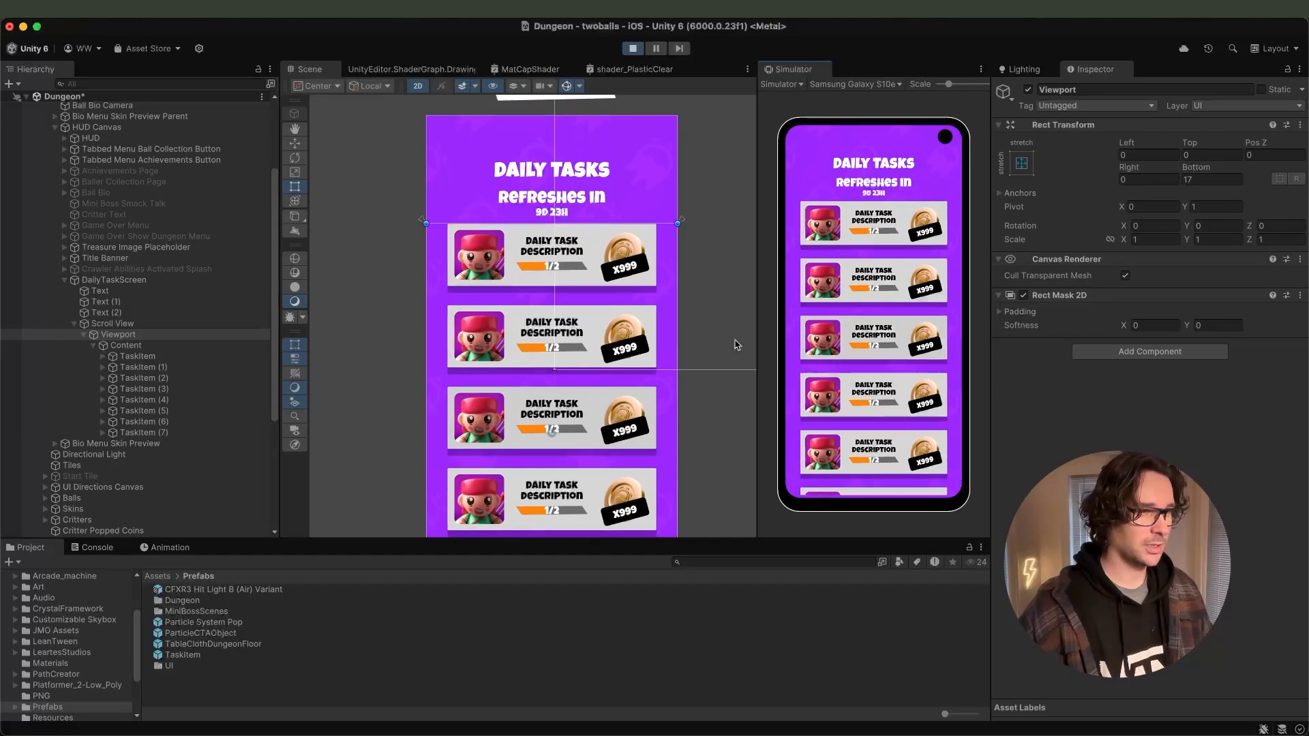
{"action": "left_click_drag", "start_coordinate": [916, 313], "coordinate": [888, 323]}
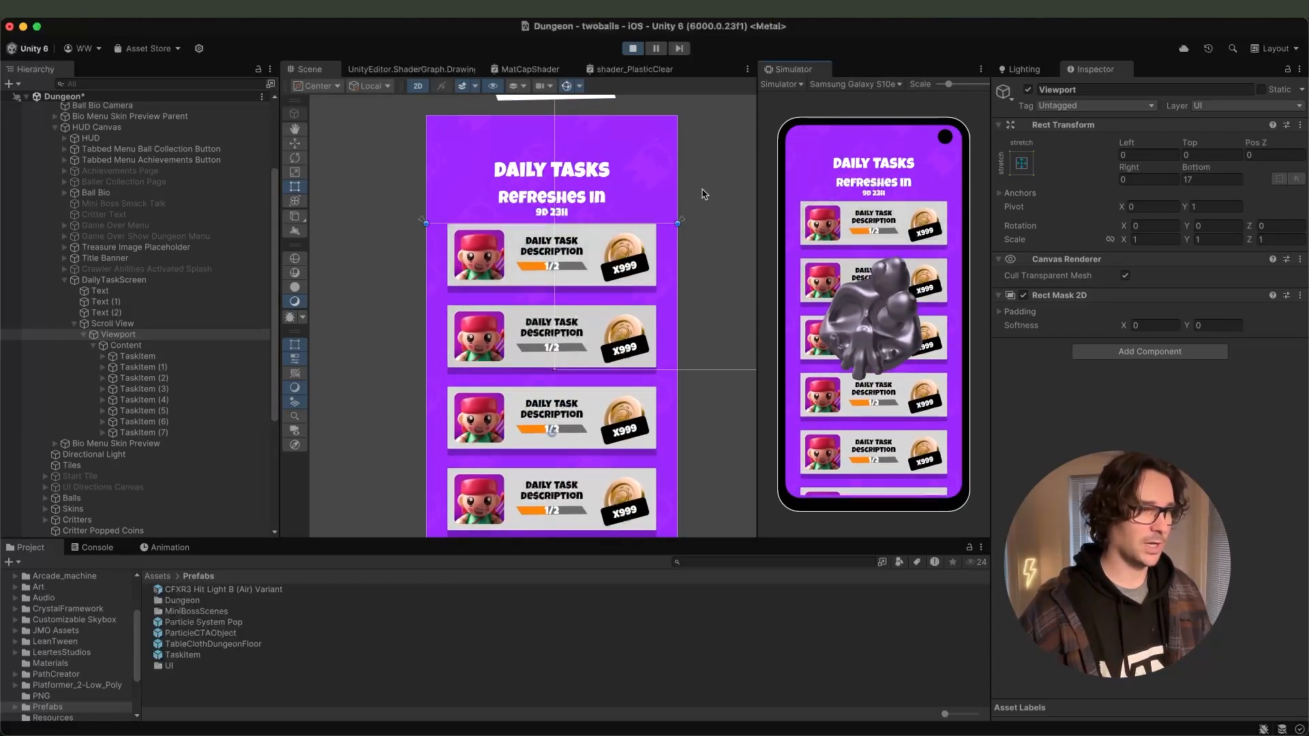
{"action": "left_click", "coordinate": [634, 49]}
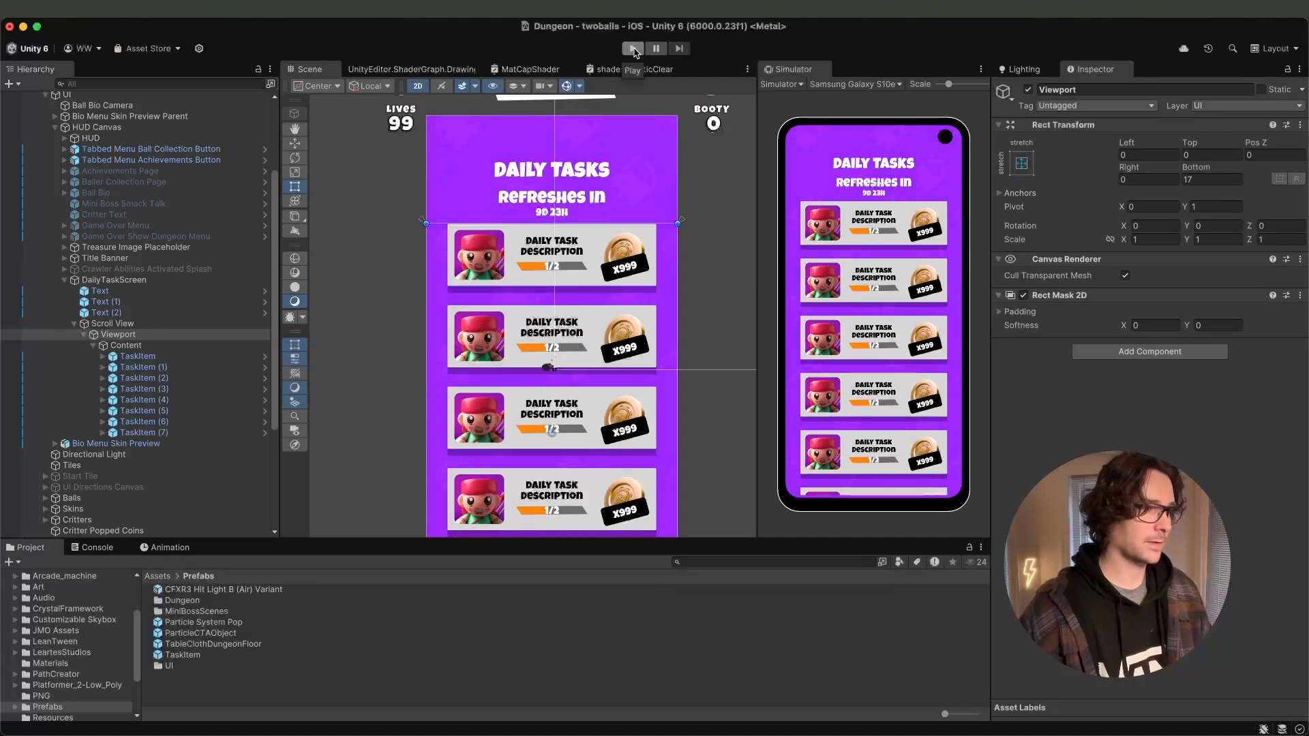
Turn off horizontal scrolling in the Scroll View's Scroll Rect.
{"action": "left_click", "coordinate": [143, 345]}
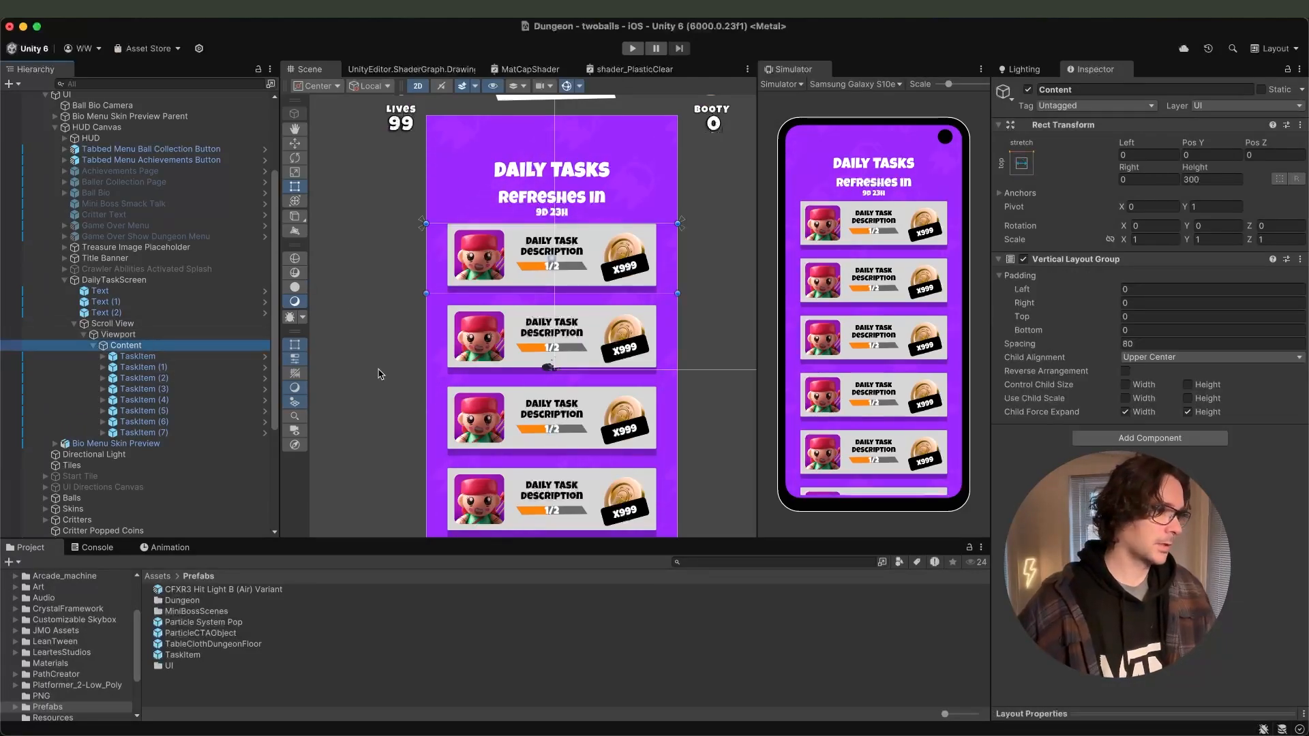
{"action": "key", "text": "super+z"}
{"action": "key", "text": "super+z"}
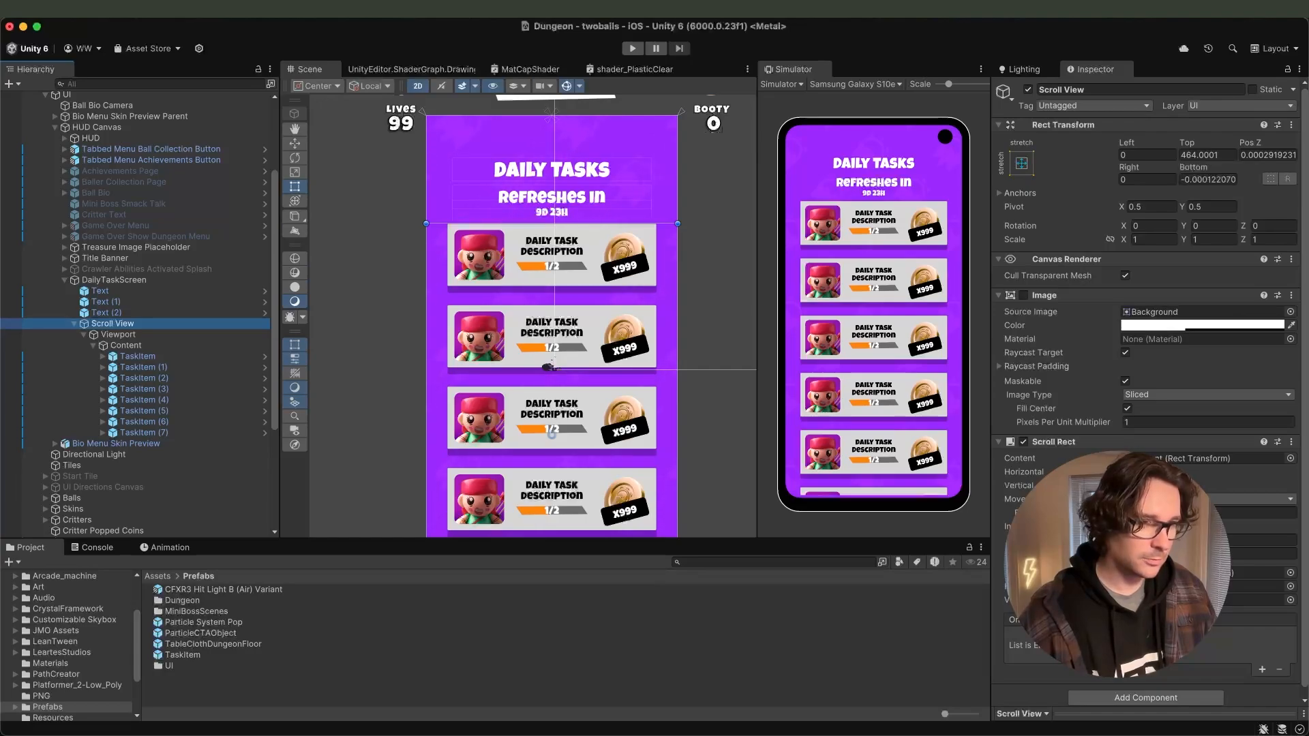
{"action": "left_click", "coordinate": [1126, 472]}
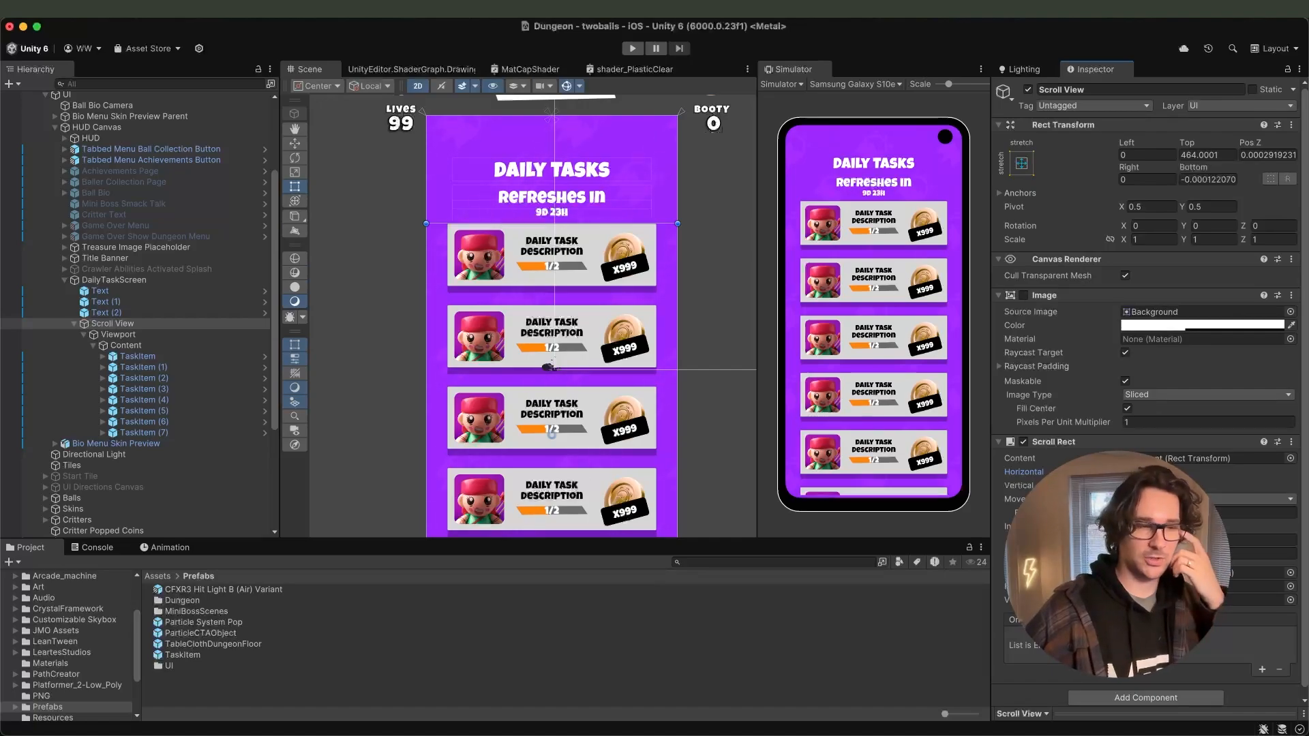
Collapse Scroll View in the hierarchy and select DailyTaskScreen.
{"action": "left_click", "coordinate": [126, 343]}
{"action": "key", "text": "Up"}
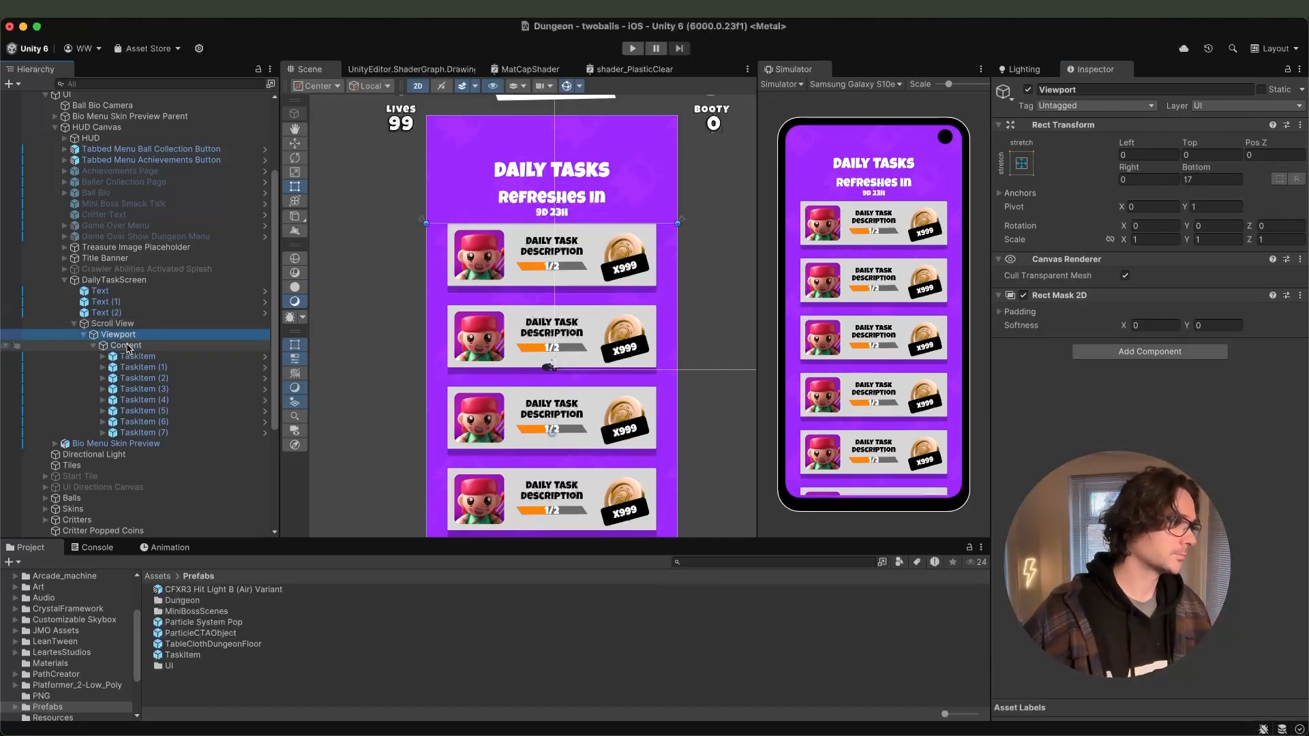
{"action": "key", "text": "Left"}
{"action": "key", "text": "Left"}
{"action": "key", "text": "Left"}
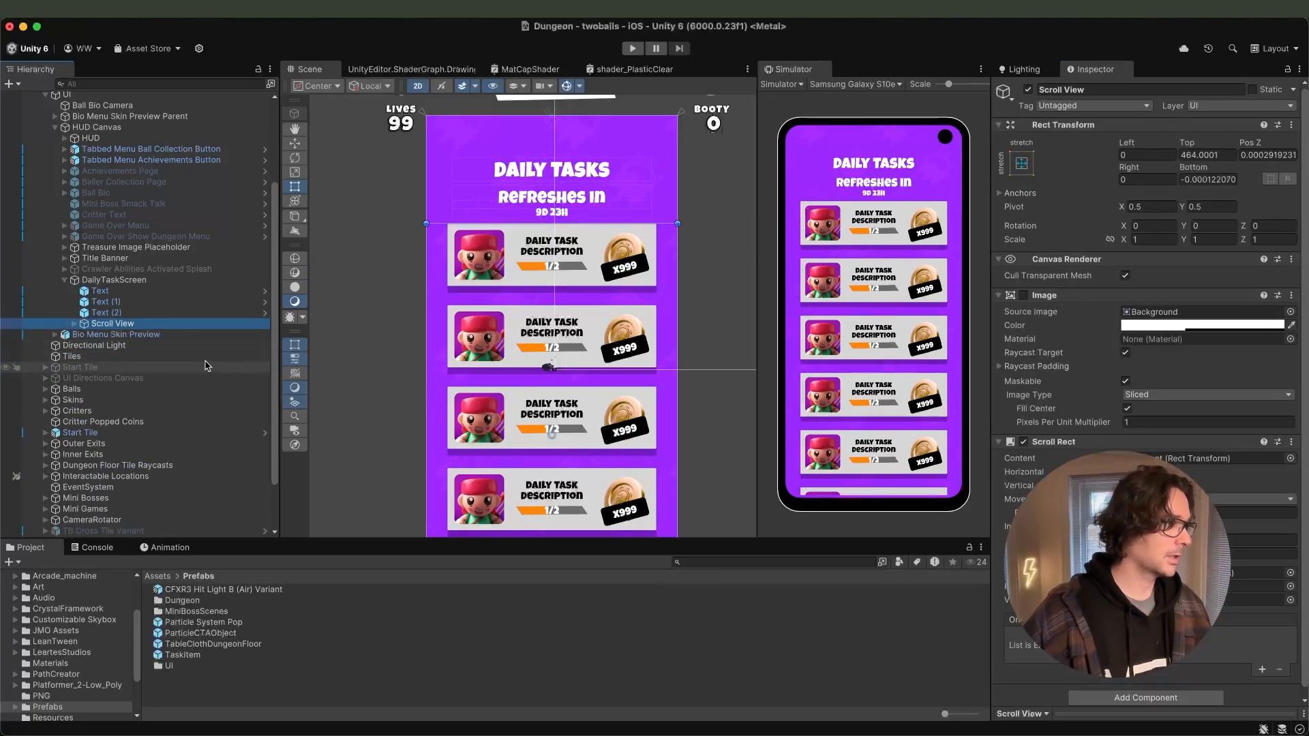
{"action": "key", "text": "Up"}
{"action": "key", "text": "Up"}
{"action": "key", "text": "Up"}
{"action": "key", "text": "Up"}
Search the project assets for "Button" and add the Button Text prefab as the last child of DailyTaskScreen.
{"action": "left_click", "coordinate": [736, 561]}
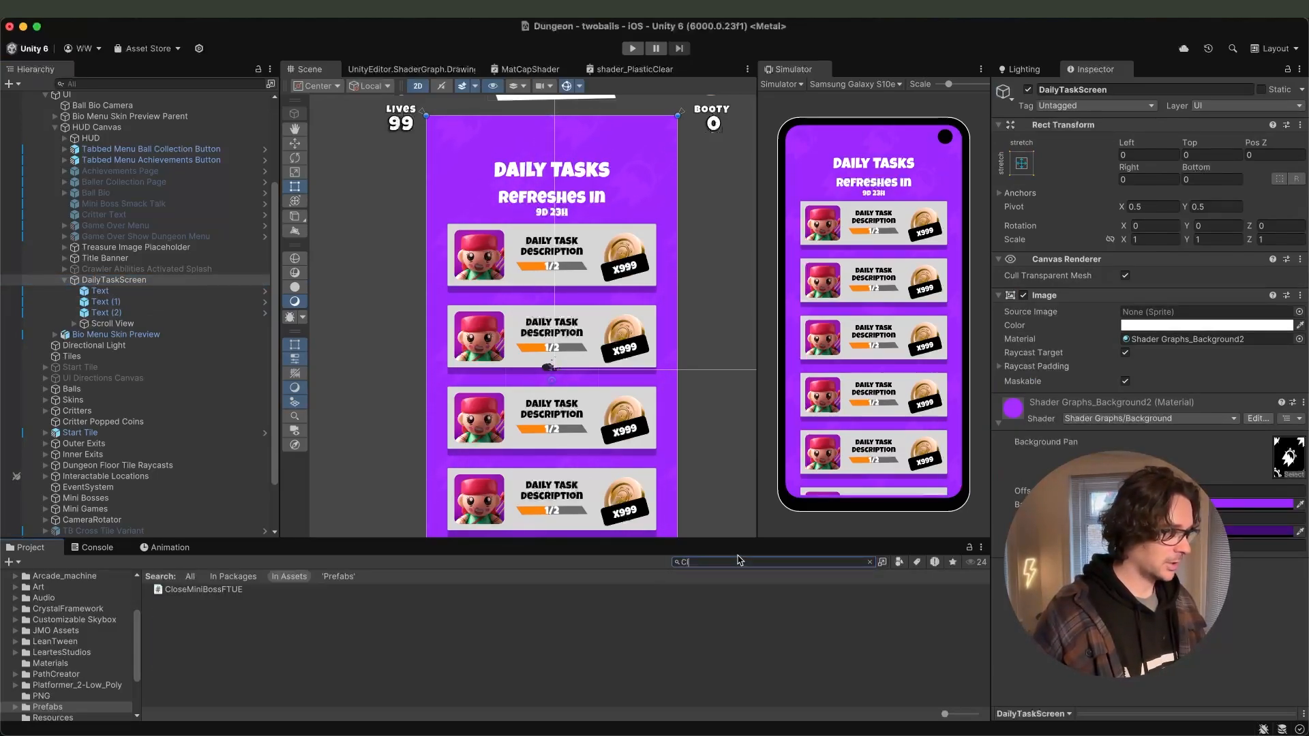
{"action": "type", "text": "Button"}
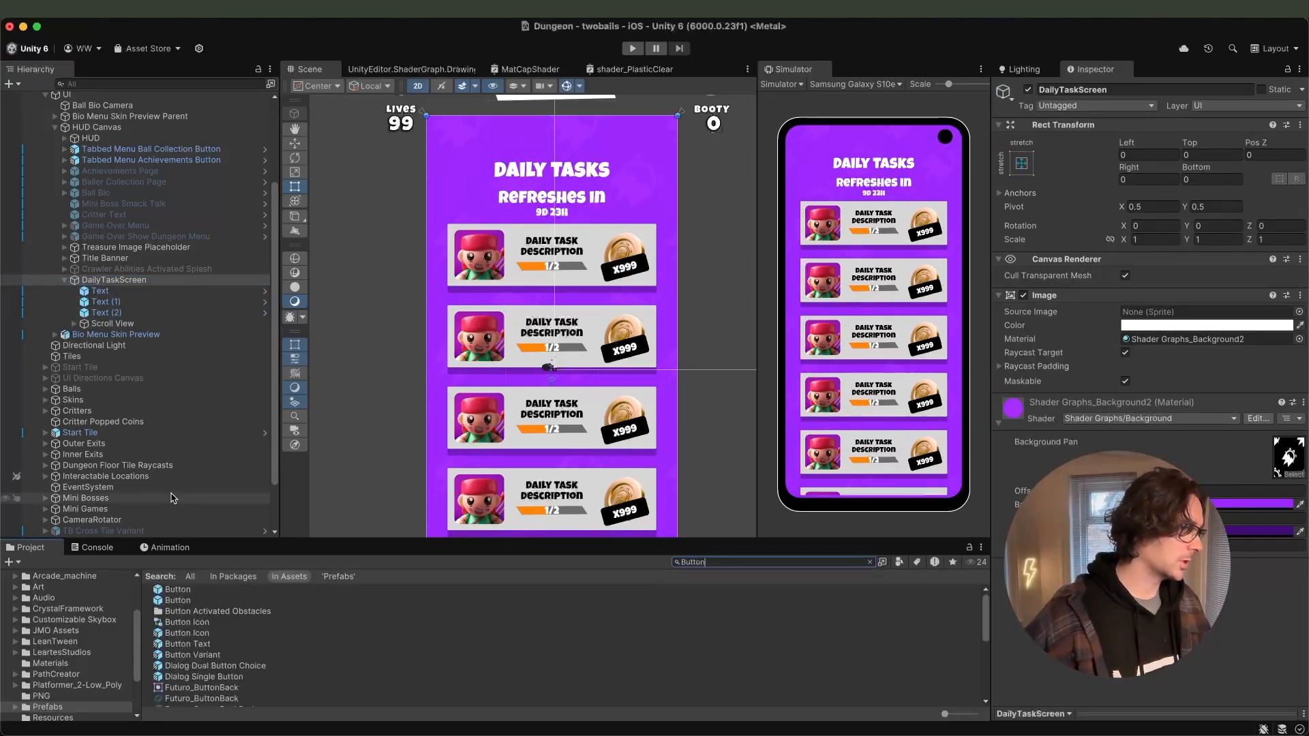
{"action": "left_click_drag", "start_coordinate": [162, 317], "coordinate": [126, 271]}
{"action": "scroll", "coordinate": [630, 360], "scroll_direction": "down", "scroll_amount": 3}
{"action": "middle_click_drag", "start_coordinate": [631, 360], "coordinate": [625, 244]}
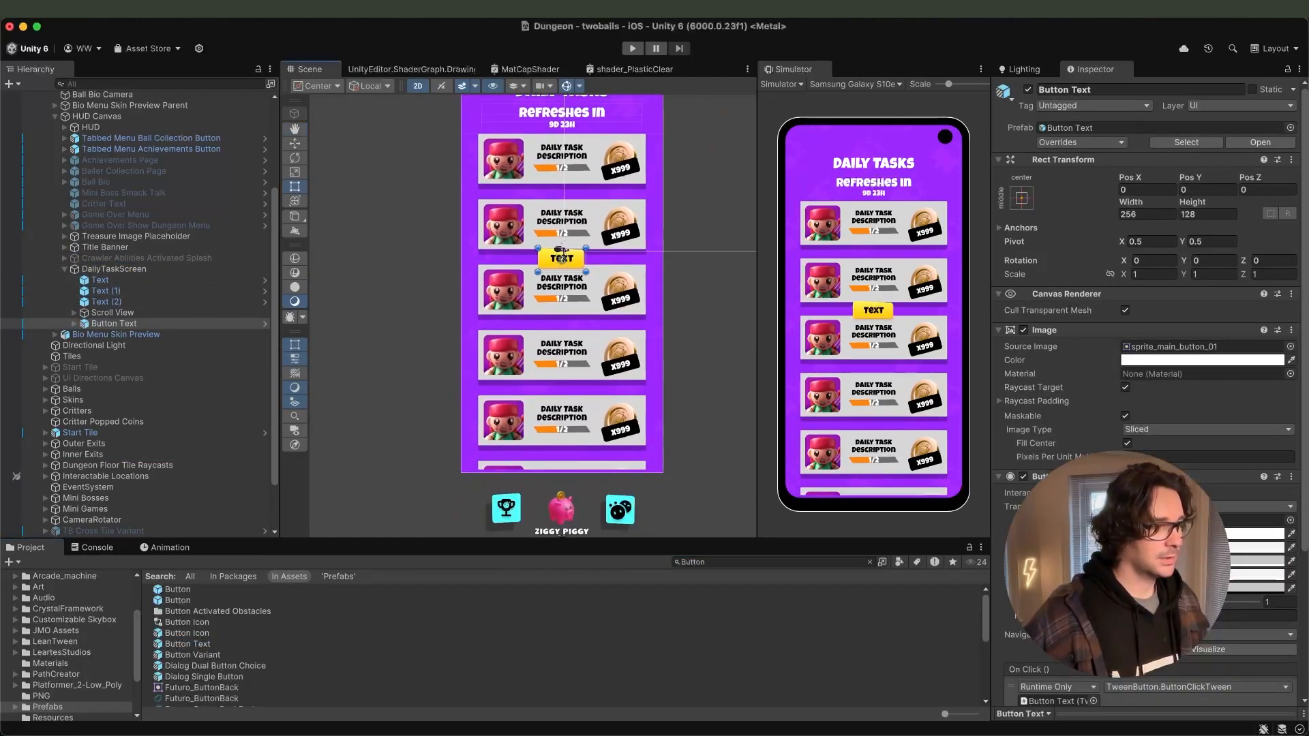
Enlarge Button Text to about 449 × 224 and position it at about Y -901, comparing it with the Figma mock-up's close button.
{"action": "left_click_drag", "start_coordinate": [573, 259], "coordinate": [584, 430]}
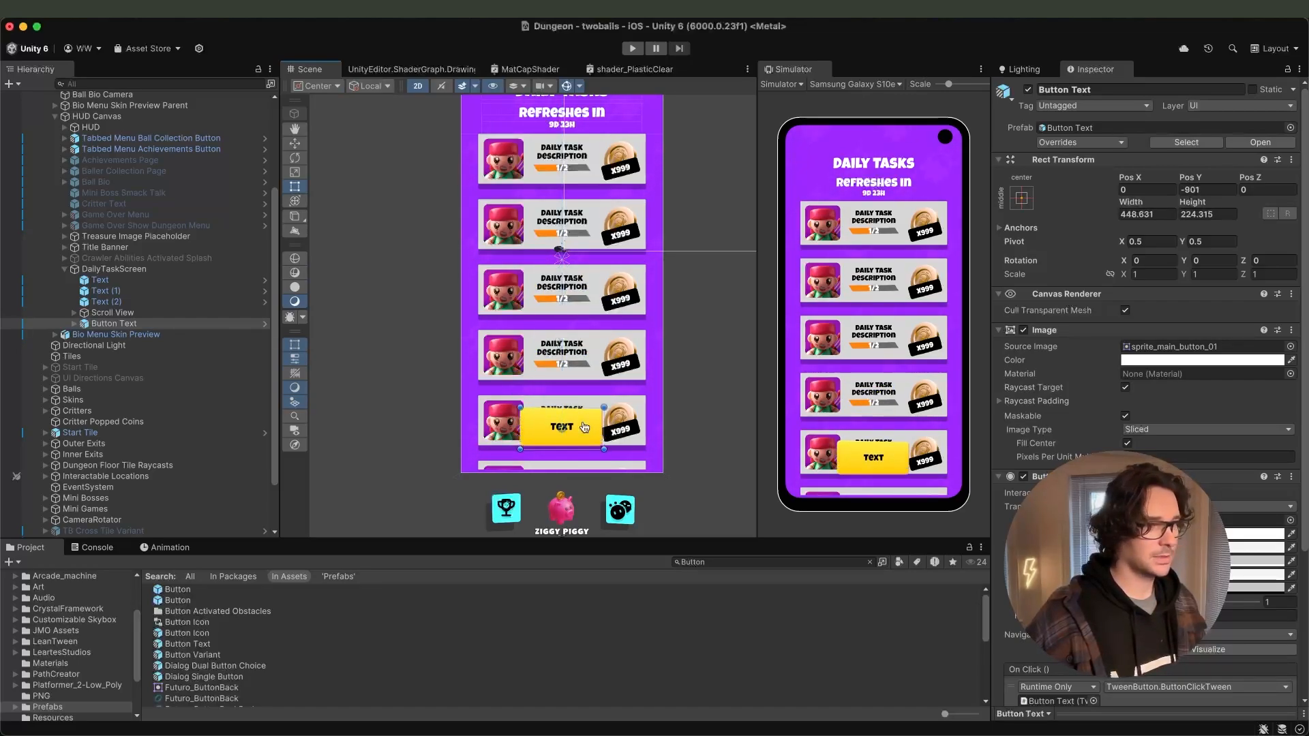
{"action": "key", "text": "super+Tab"}
{"action": "scroll", "coordinate": [583, 427], "scroll_direction": "down", "scroll_amount": 7}
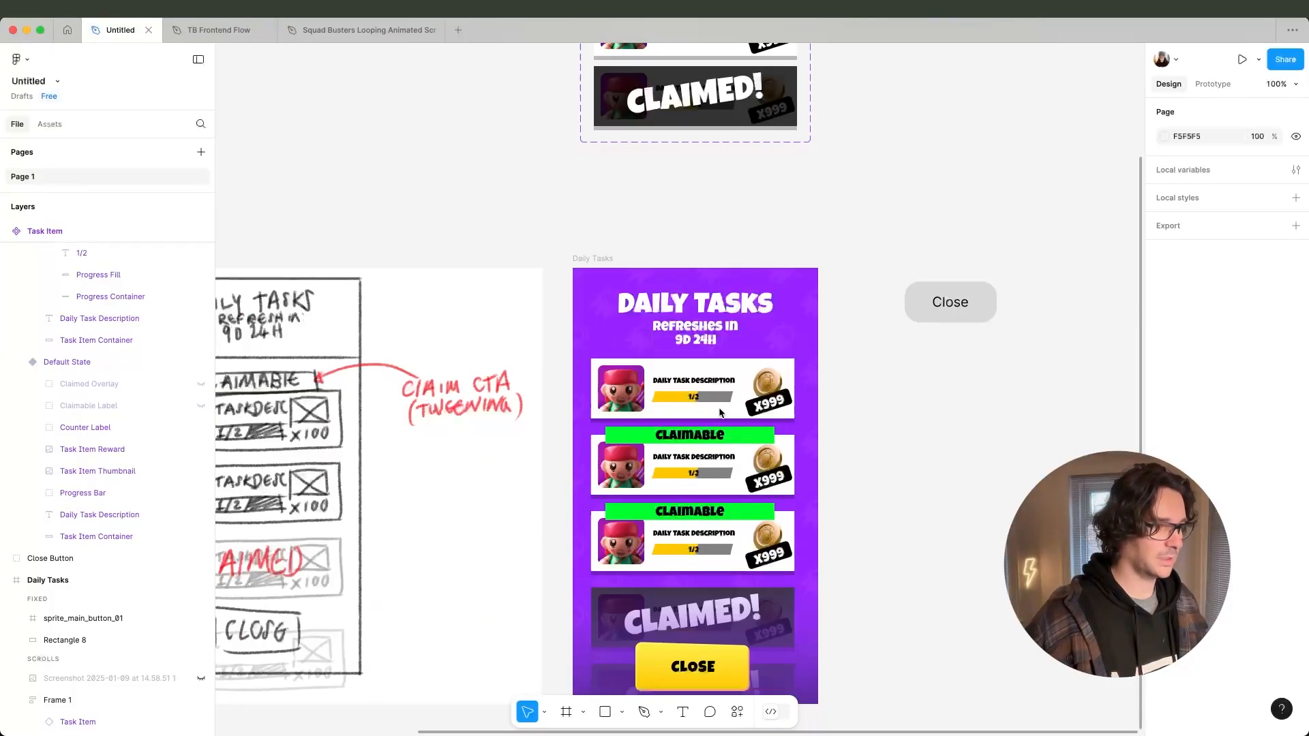
{"action": "key", "text": "super+Tab"}
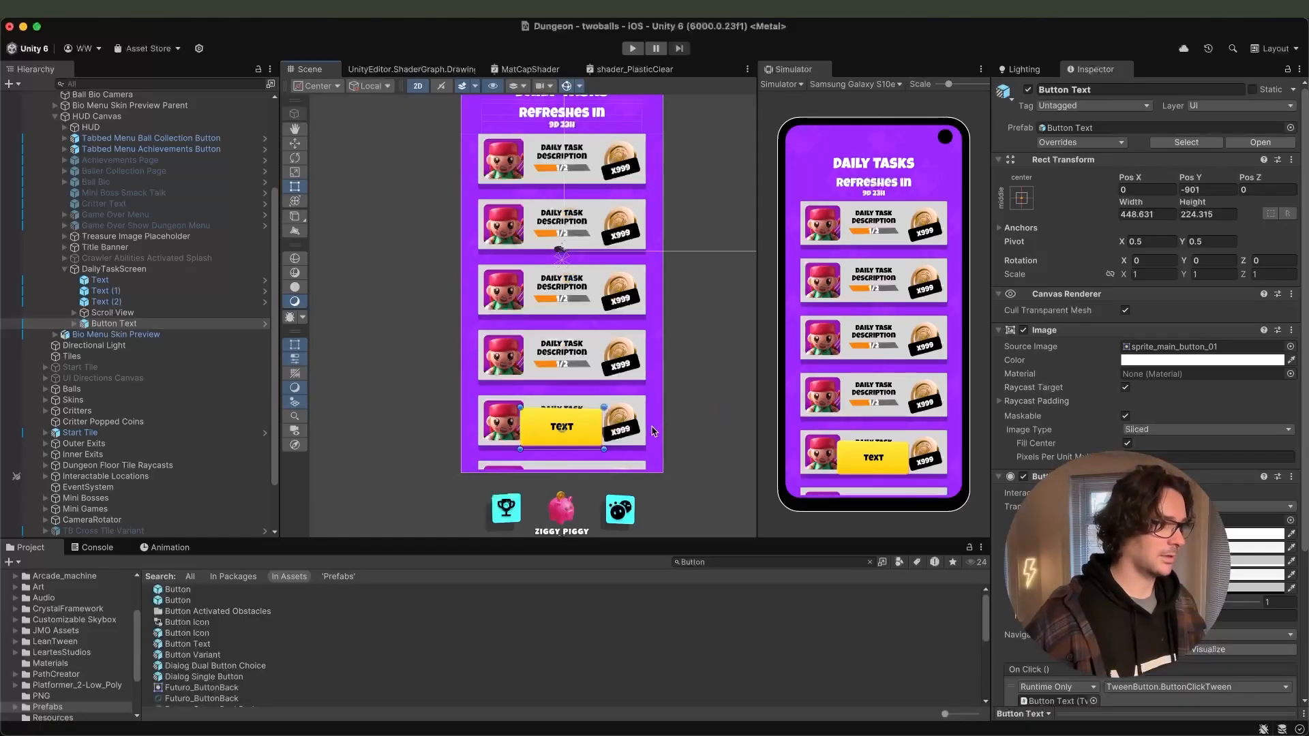
Open the prefab of Button Text's child Text, set its Text Style to Button Large, and return to the scene.
{"action": "left_click", "coordinate": [166, 325]}
{"action": "key", "text": "Right"}
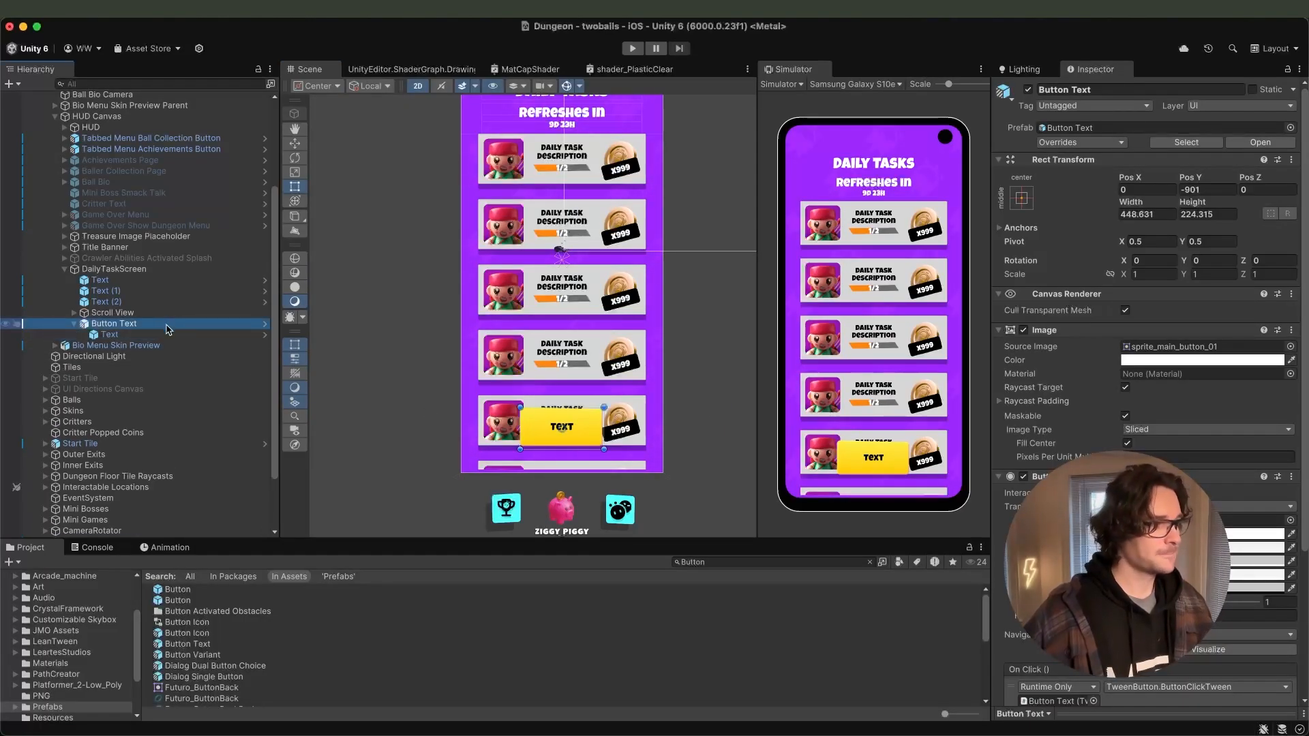
{"action": "key", "text": "Down"}
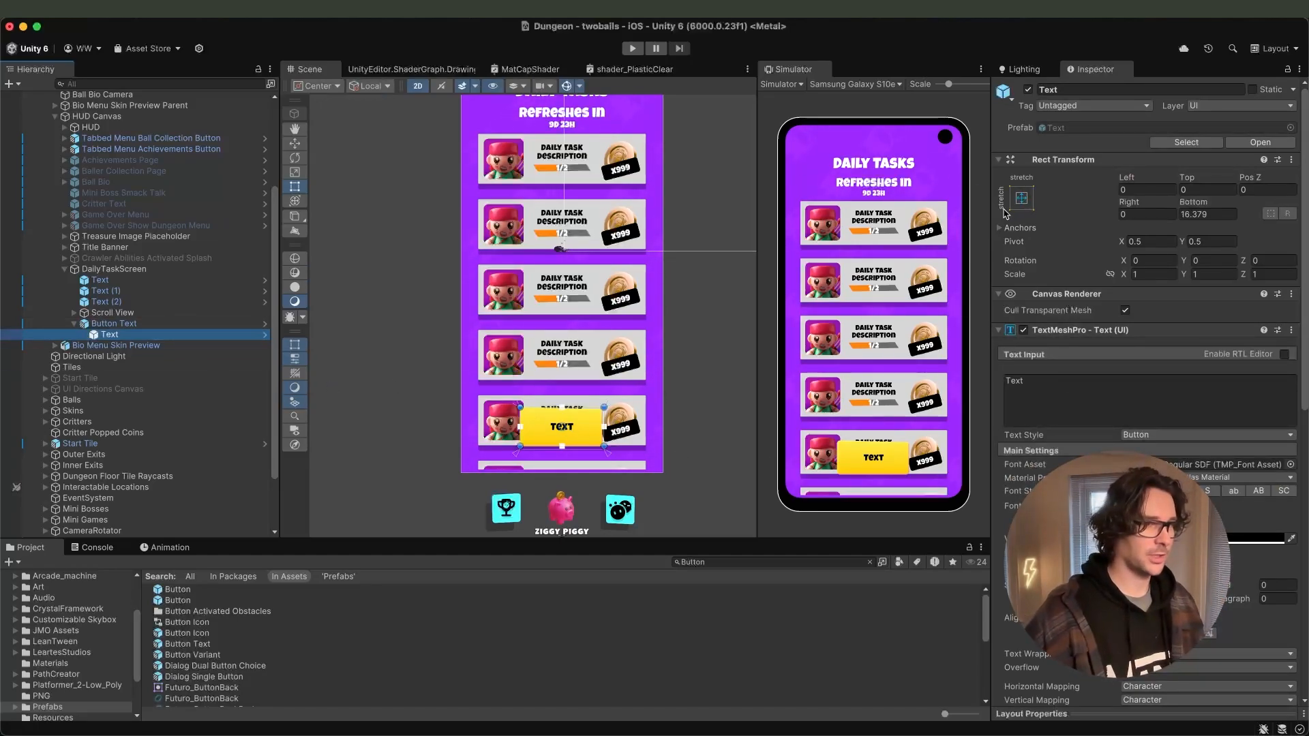
{"action": "left_click", "coordinate": [1260, 142]}
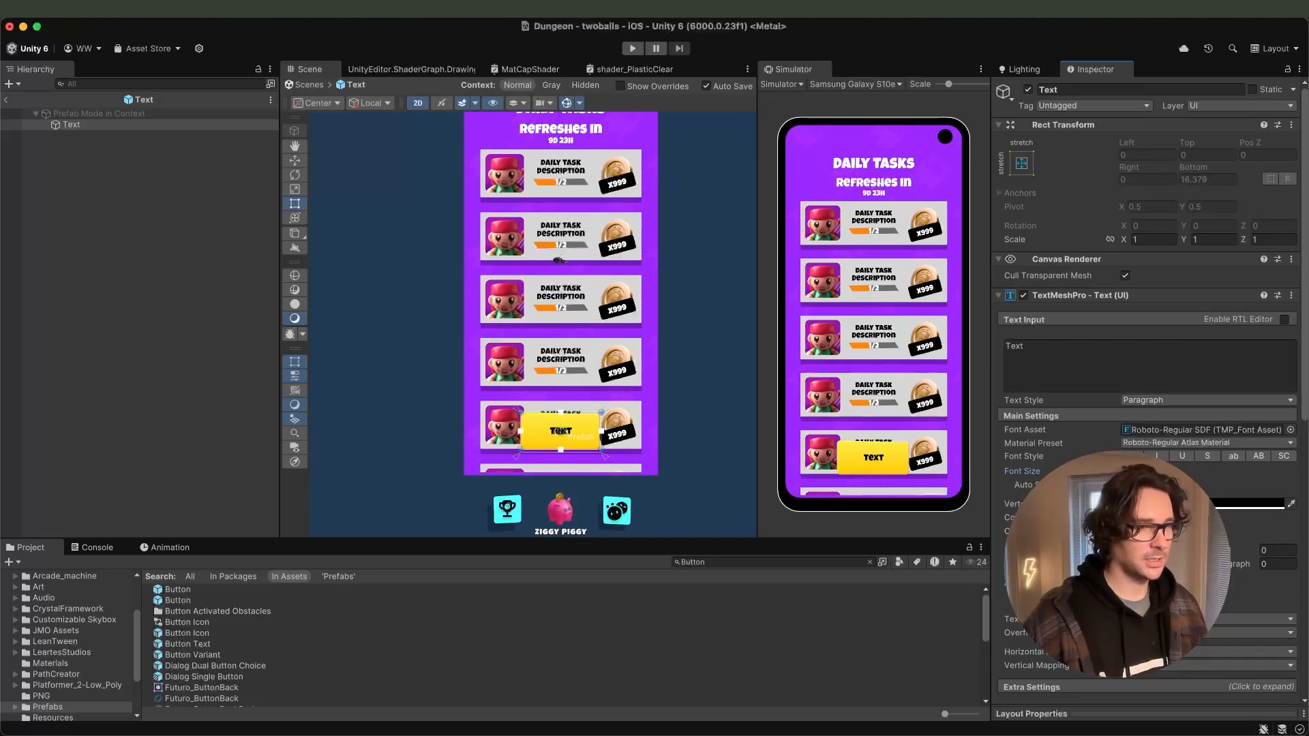
{"action": "left_click", "coordinate": [1158, 401]}
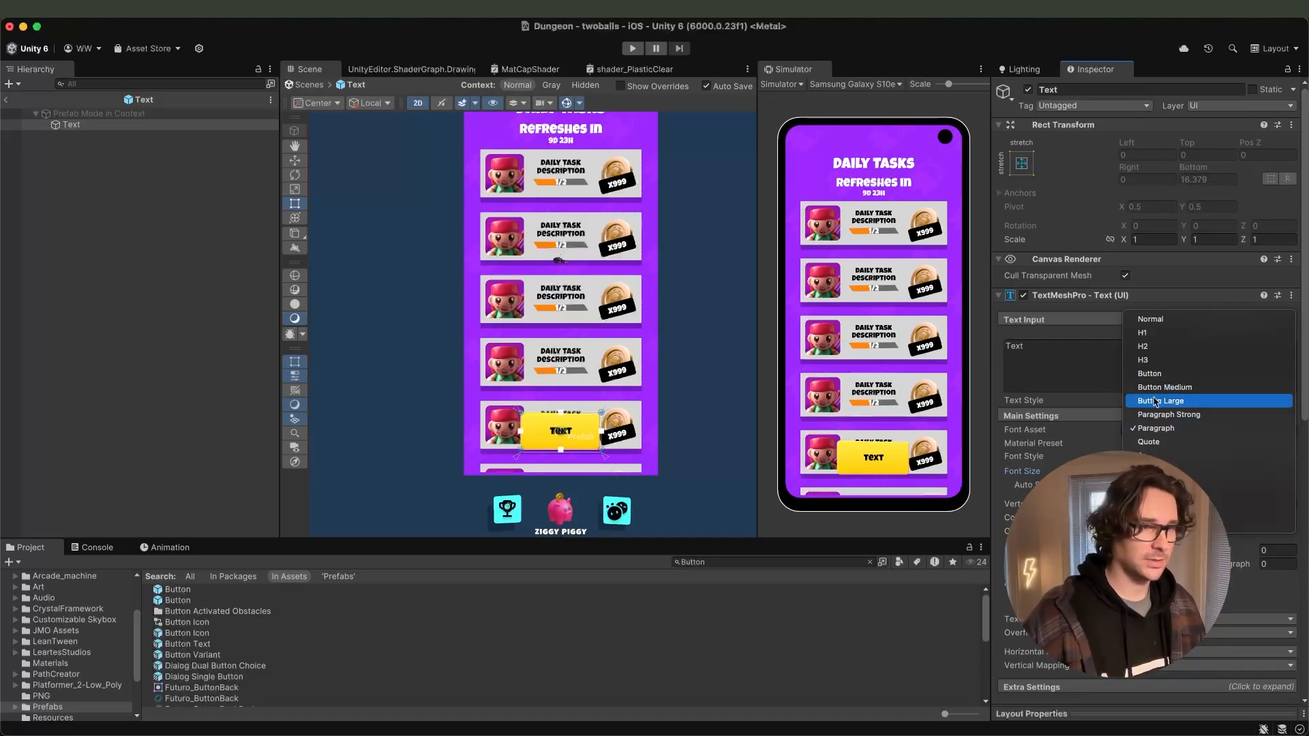
{"action": "left_click", "coordinate": [1155, 402]}
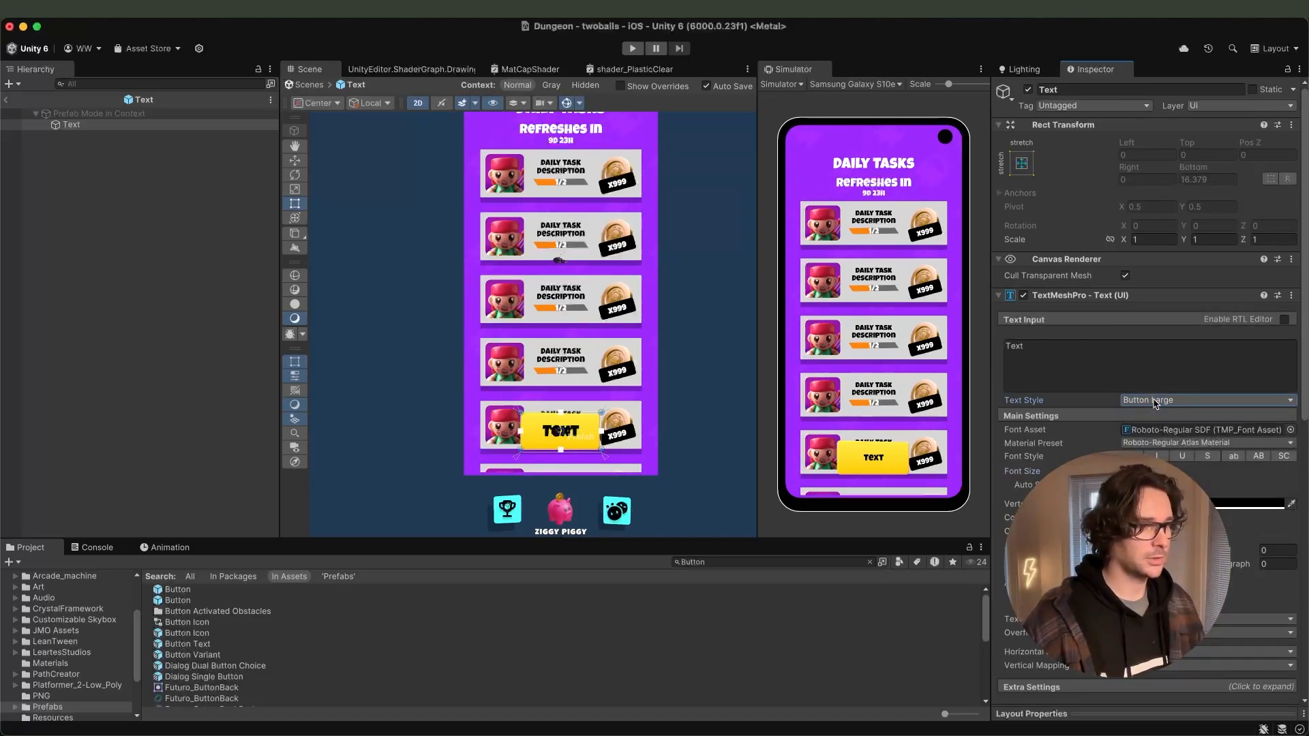
{"action": "left_click", "coordinate": [8, 103]}
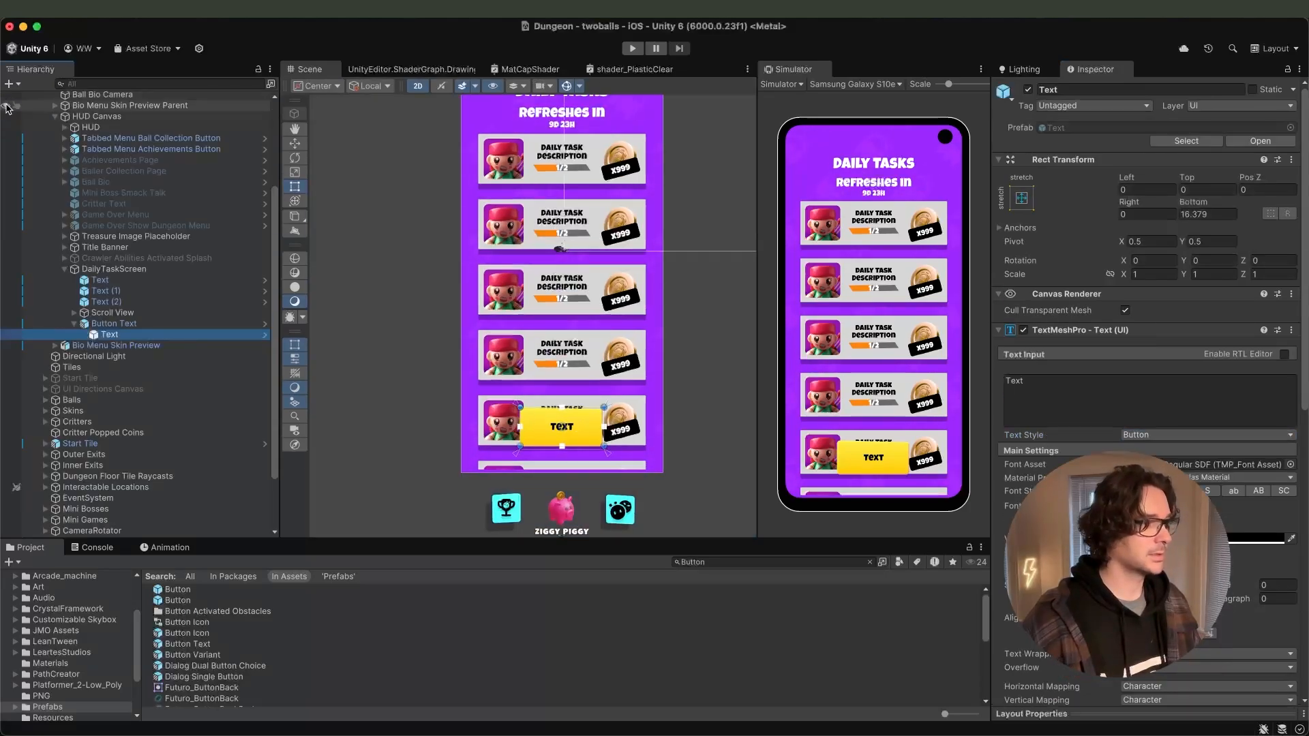
Revert the TextMeshPro override on the Text child of the Button Text instance.
{"action": "left_click", "coordinate": [114, 323]}
{"action": "left_click", "coordinate": [1081, 143]}
{"action": "left_click", "coordinate": [1097, 223]}
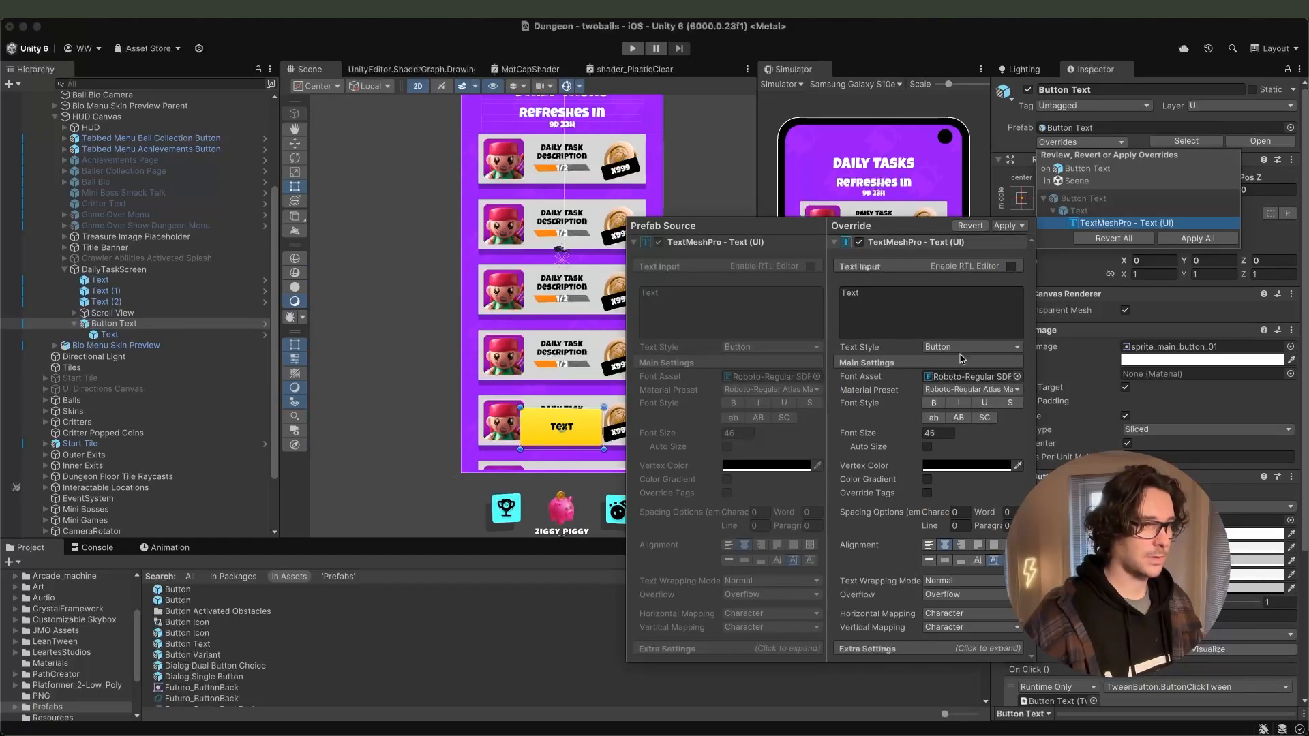
{"action": "left_click", "coordinate": [970, 226]}
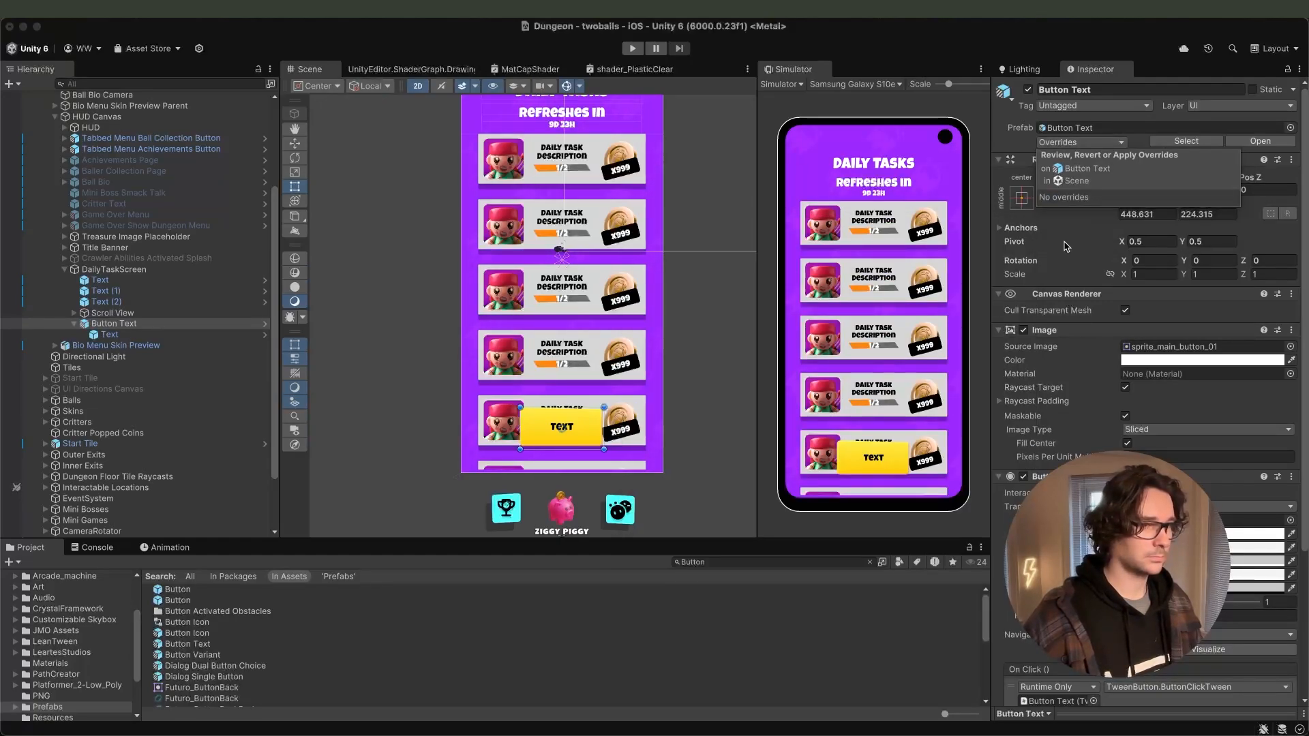
{"action": "left_click", "coordinate": [1003, 145]}
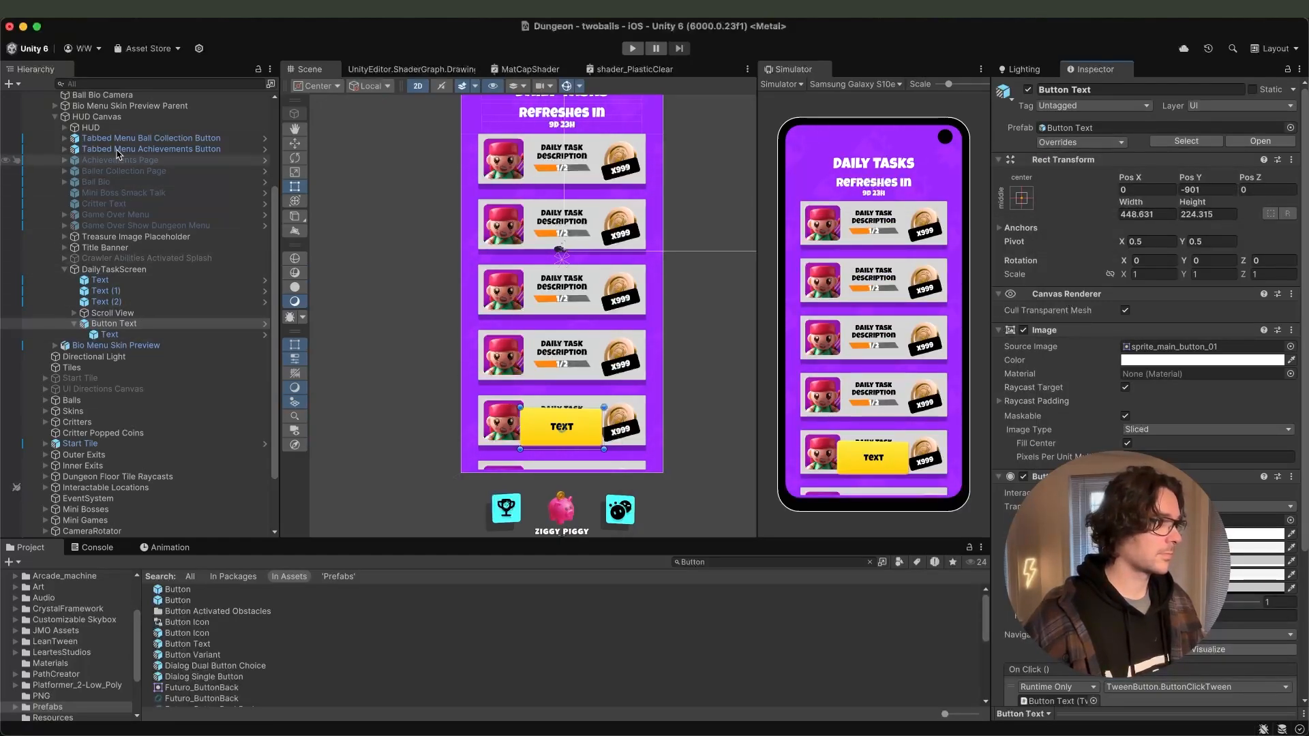
Set the Text Style of Button Text's child Text to Button Large directly in the scene.
{"action": "scroll", "coordinate": [129, 321], "scroll_direction": "up", "scroll_amount": 3}
{"action": "scroll", "coordinate": [123, 323], "scroll_direction": "down", "scroll_amount": 3}
{"action": "left_click", "coordinate": [111, 327]}
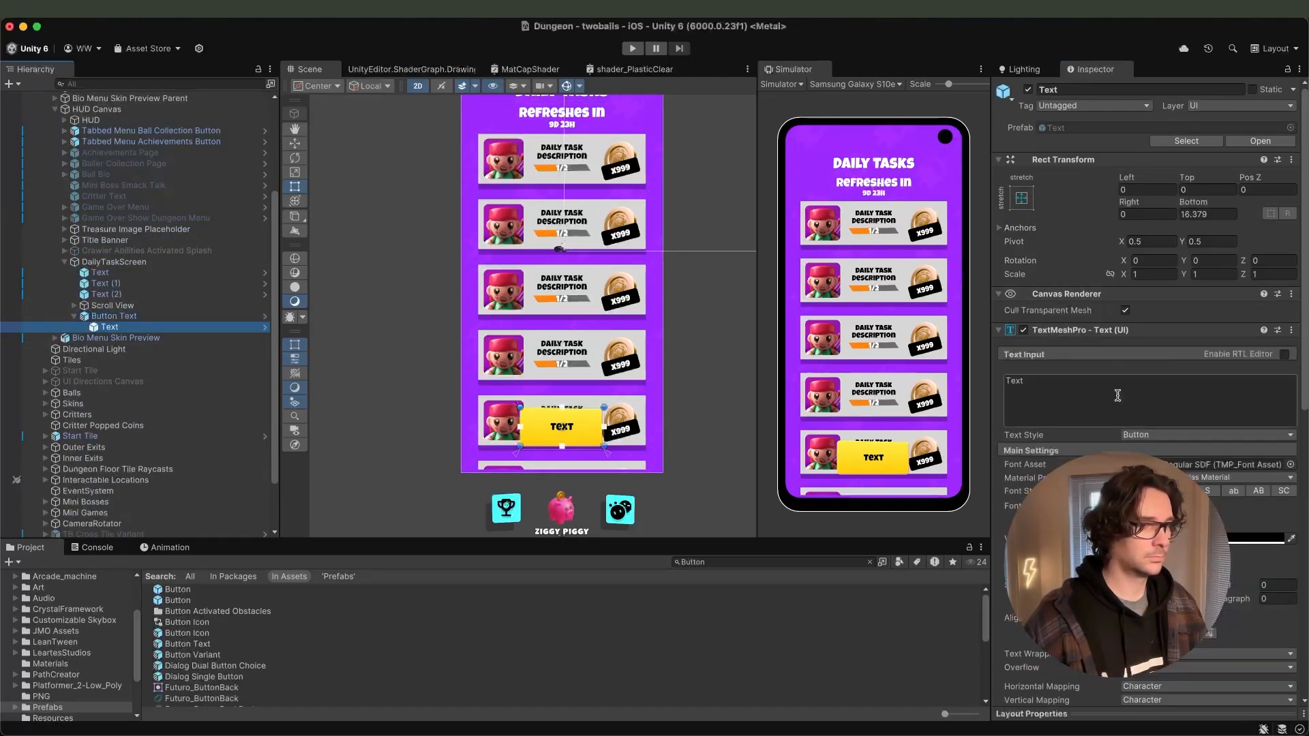
{"action": "key", "text": "Up"}
{"action": "key", "text": "Down"}
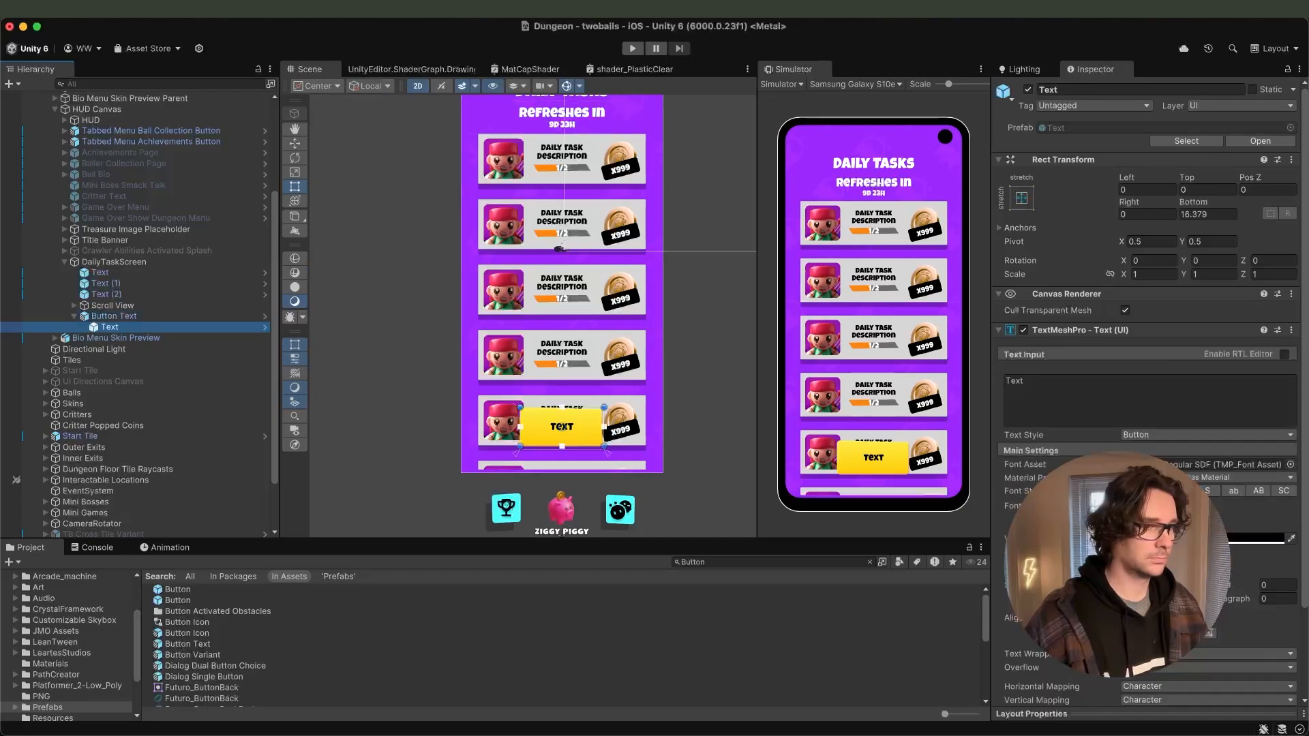
{"action": "left_click", "coordinate": [1149, 434]}
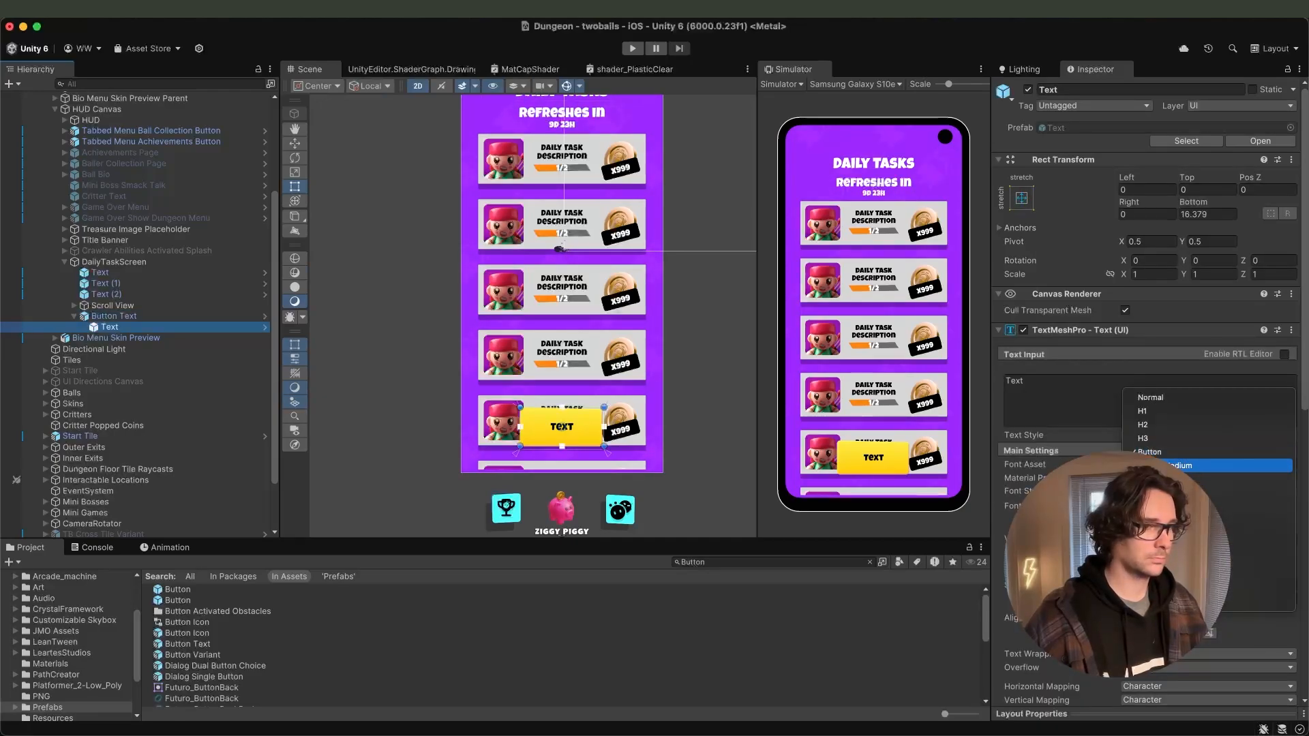
{"action": "left_click", "coordinate": [1159, 480]}
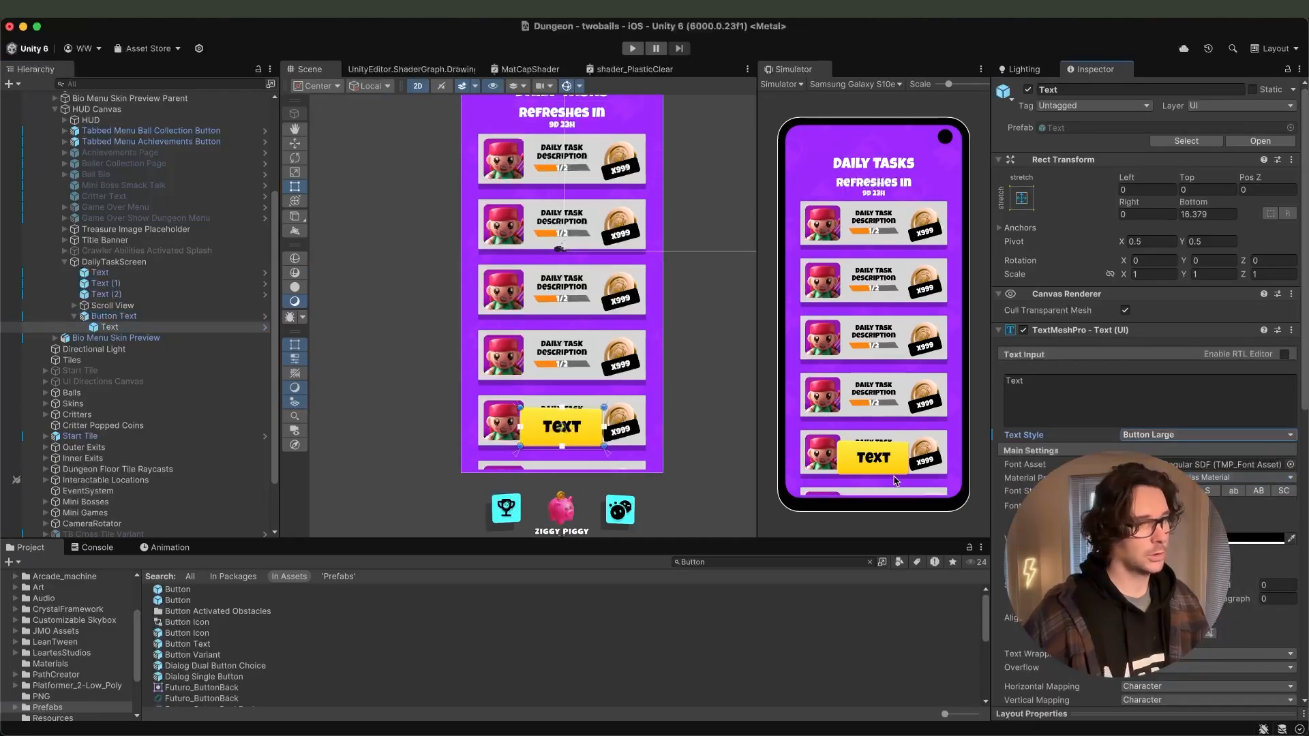
Change the button label to "Close" and collapse Button Text in the hierarchy.
{"action": "left_click", "coordinate": [1089, 407]}
{"action": "type", "text": "Clos"}
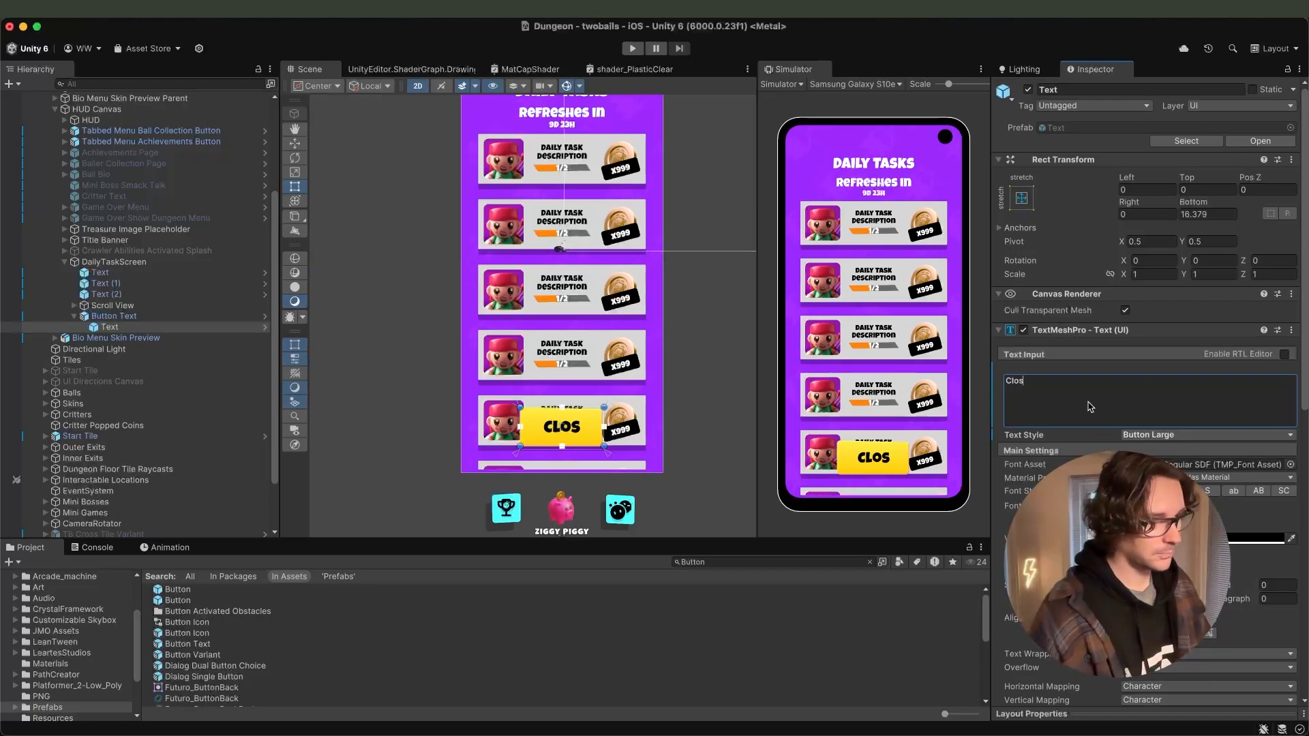
{"action": "type", "text": "e"}
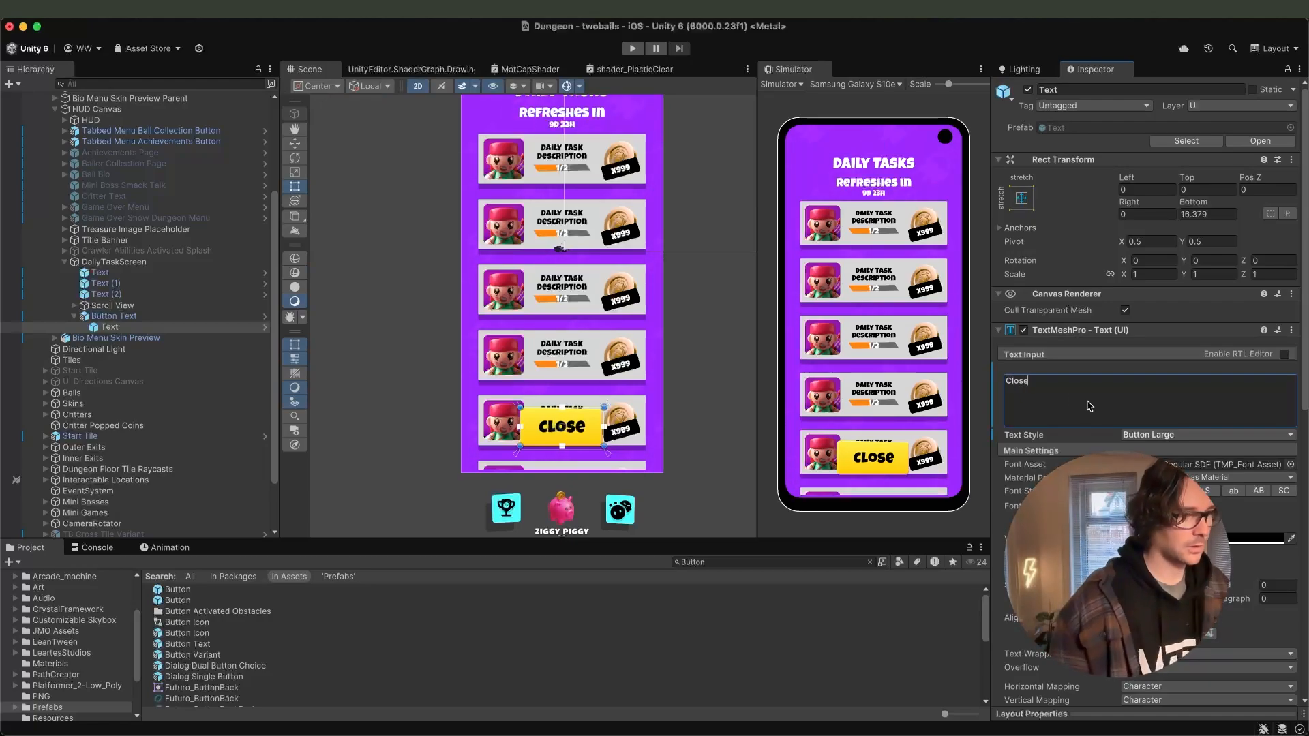
{"action": "left_click", "coordinate": [683, 339]}
{"action": "left_click", "coordinate": [153, 318]}
{"action": "key", "text": "Left"}
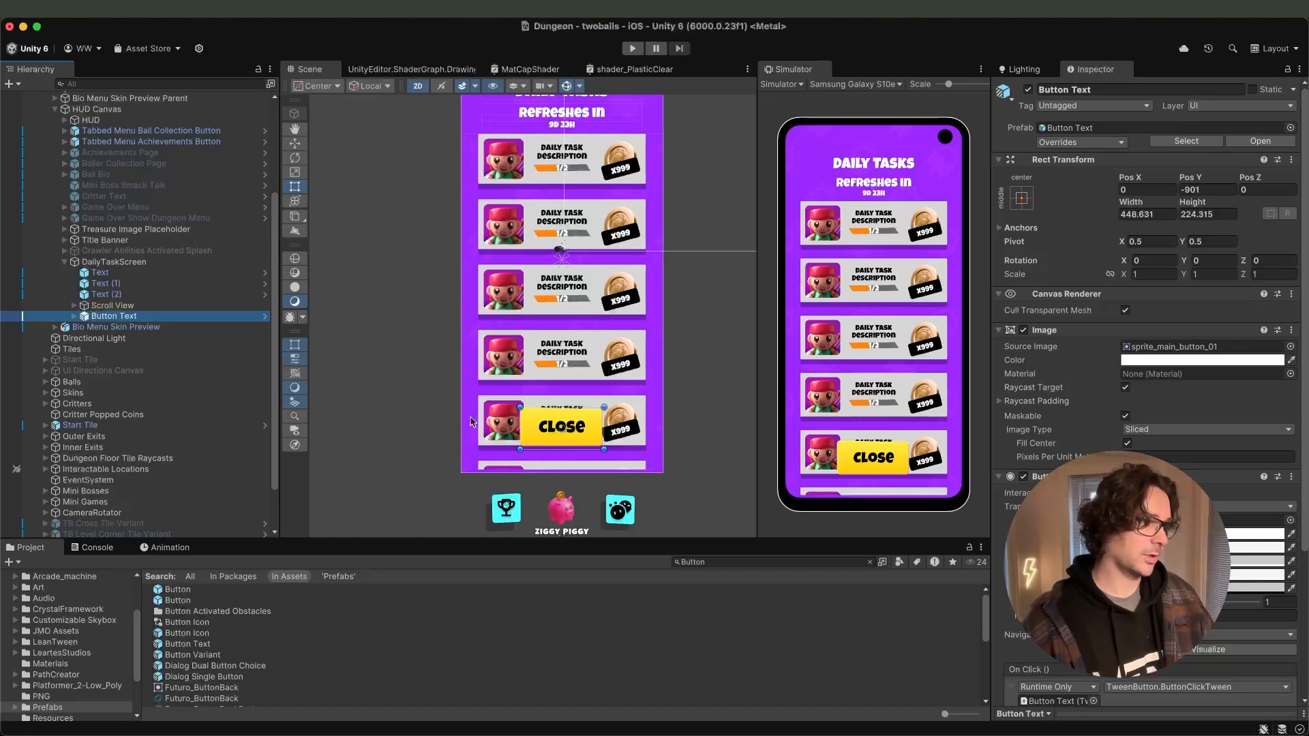
Add a UI Image as a child of DailyTaskScreen.
{"action": "left_click", "coordinate": [121, 264]}
{"action": "right_click", "coordinate": [121, 264]}
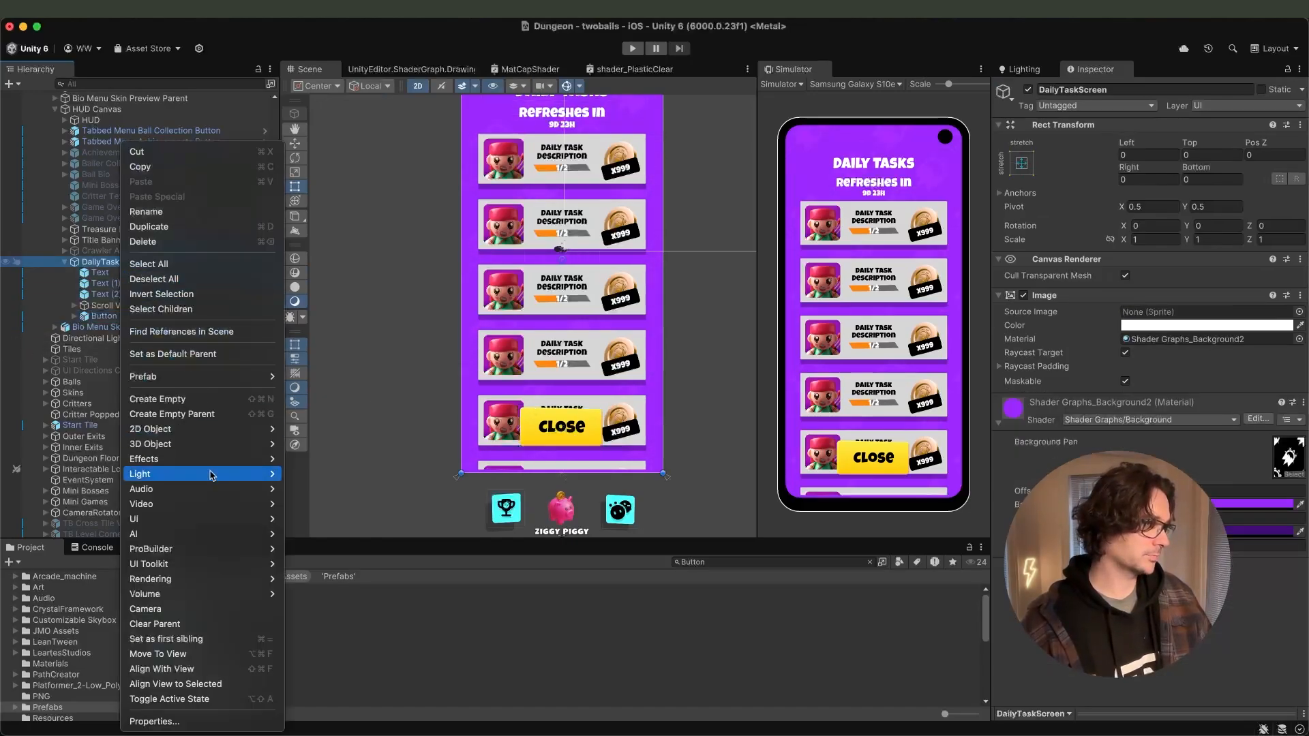
{"action": "mouse_move", "coordinate": [226, 519]}
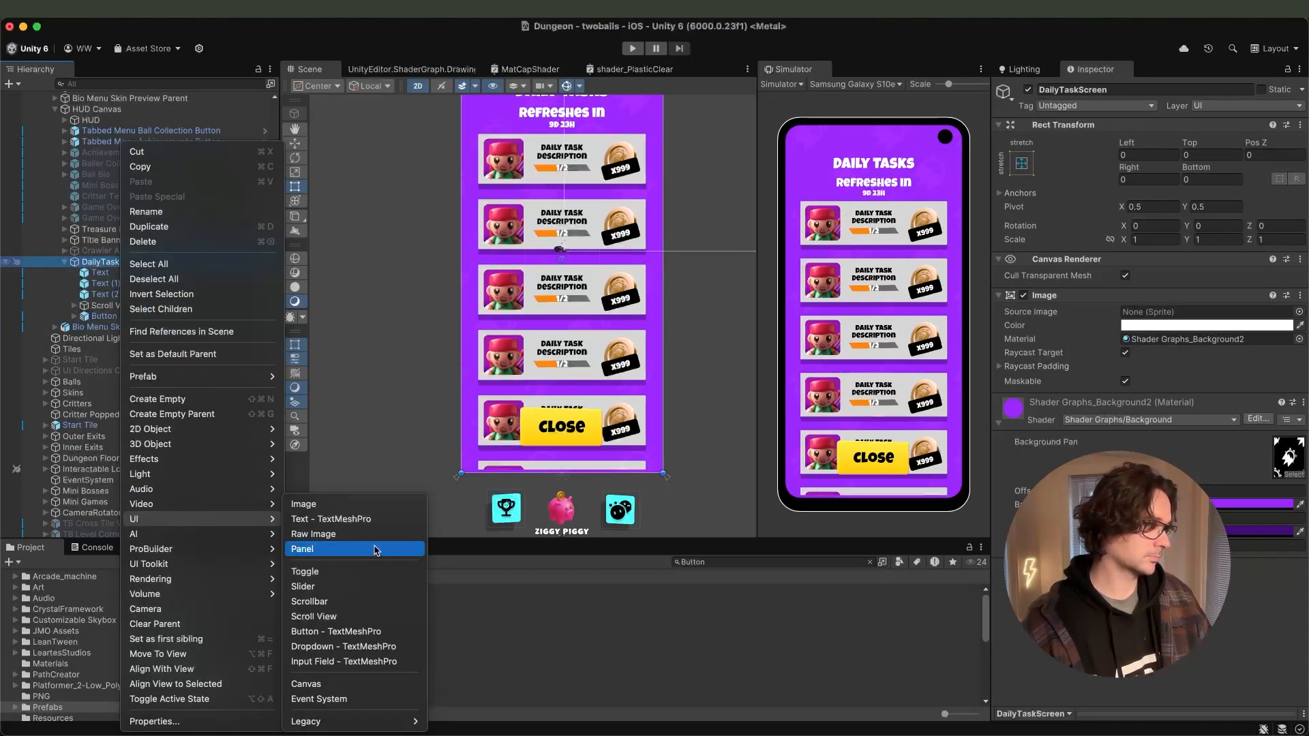
{"action": "left_click", "coordinate": [303, 505]}
Anchor the image bottom-stretch including pivot and position, extend its height to about 516, and turn off Raycast Target.
{"action": "left_click", "coordinate": [1027, 168]}
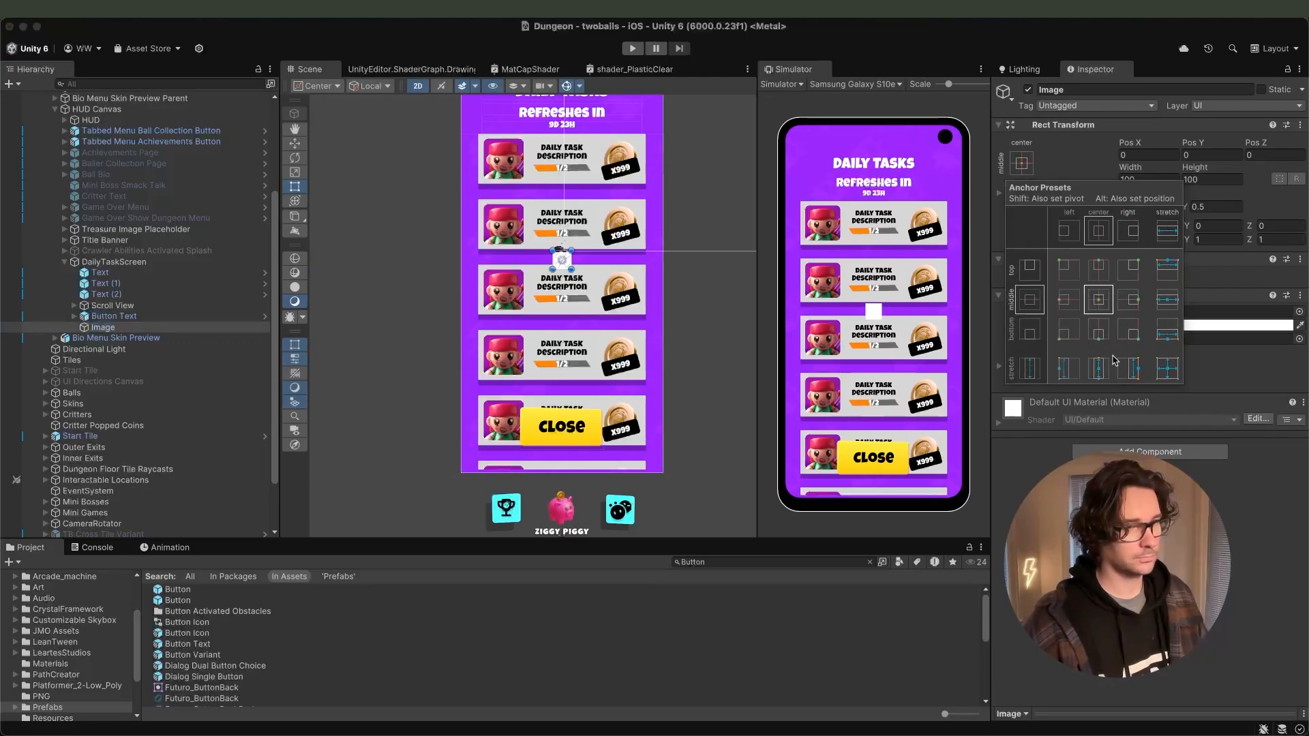
{"action": "left_click", "coordinate": [1168, 333], "text": "alt+shift"}
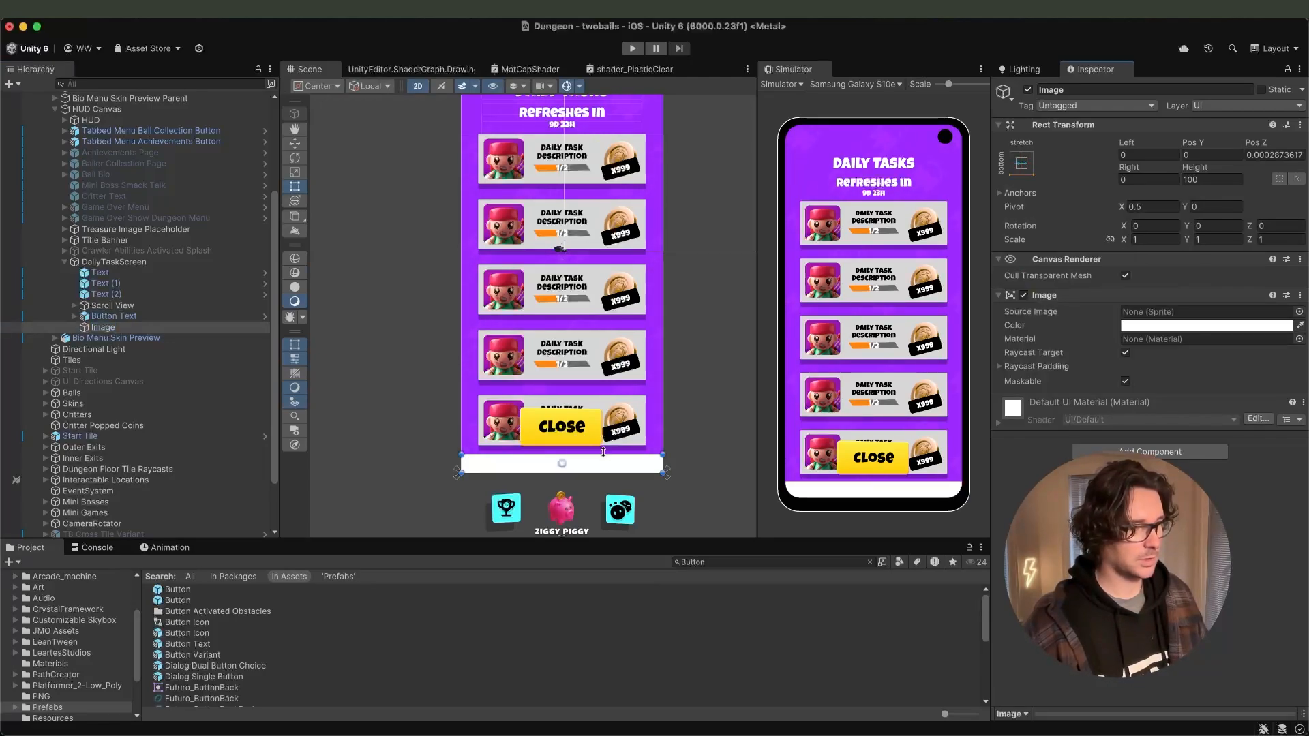
{"action": "left_click_drag", "start_coordinate": [603, 451], "coordinate": [603, 377]}
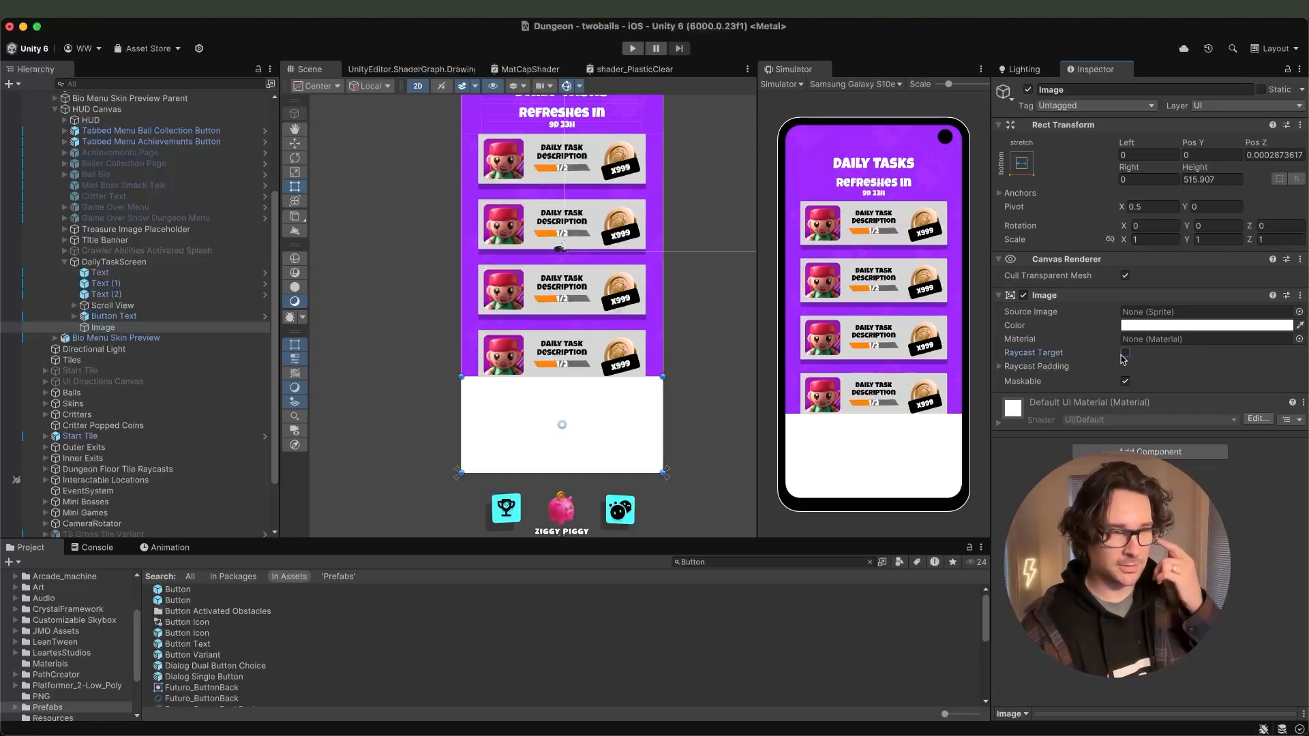
Assign the sprite sprite_ui_gradient_2 as the image's source image.
{"action": "left_click", "coordinate": [1299, 312]}
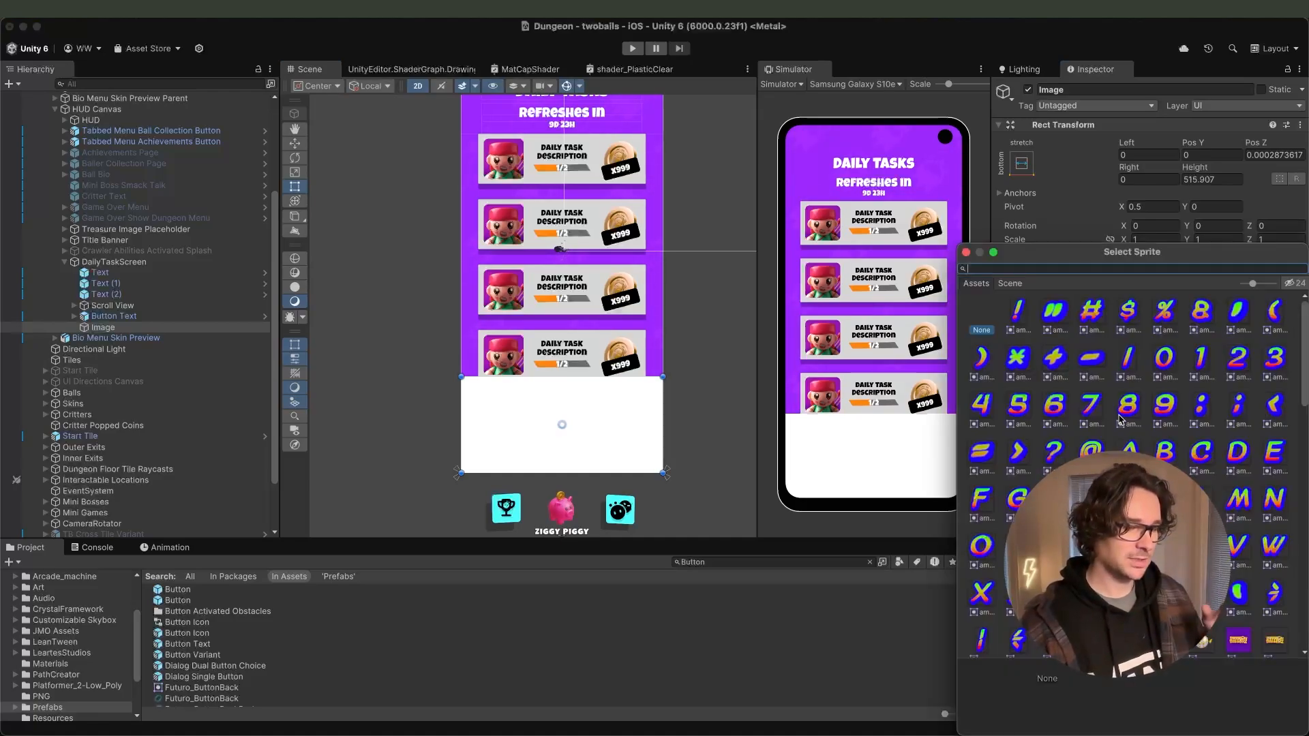
{"action": "scroll", "coordinate": [1120, 417], "scroll_direction": "down", "scroll_amount": 10}
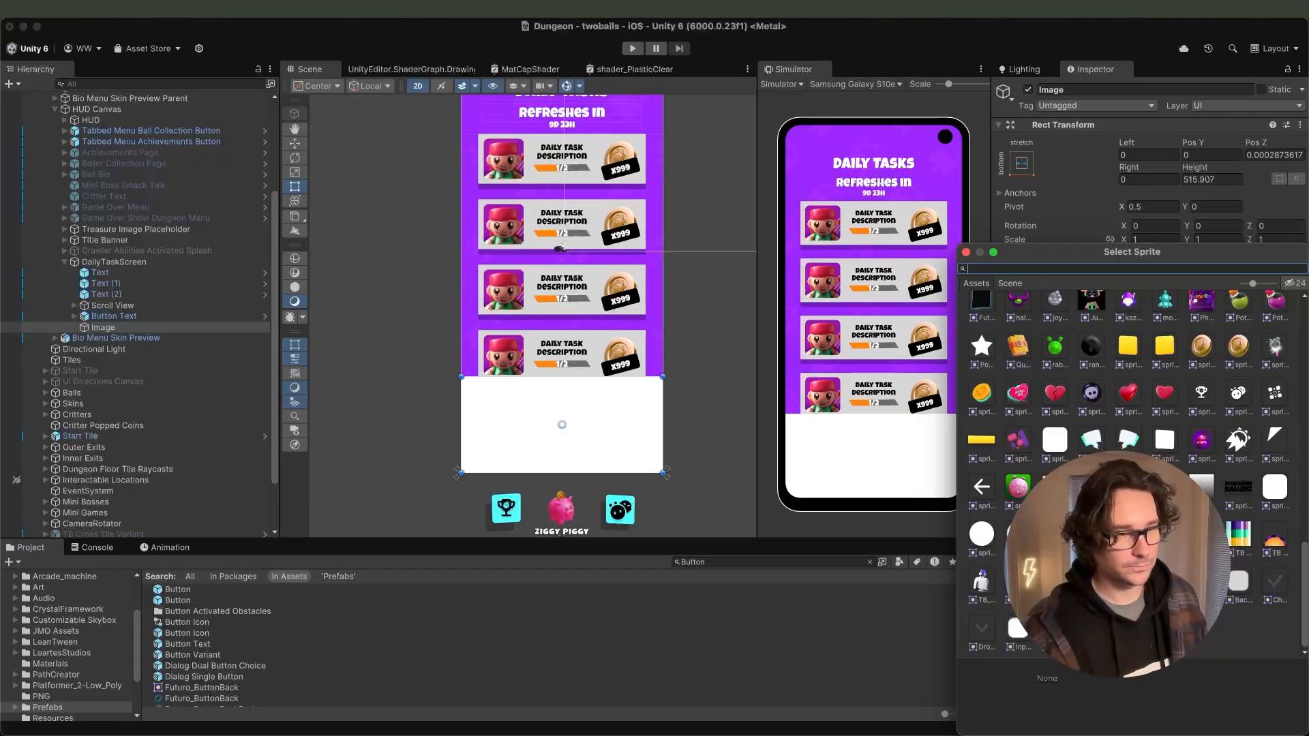
{"action": "scroll", "coordinate": [1121, 417], "scroll_direction": "up", "scroll_amount": 10}
{"action": "scroll", "coordinate": [1120, 417], "scroll_direction": "down", "scroll_amount": 10}
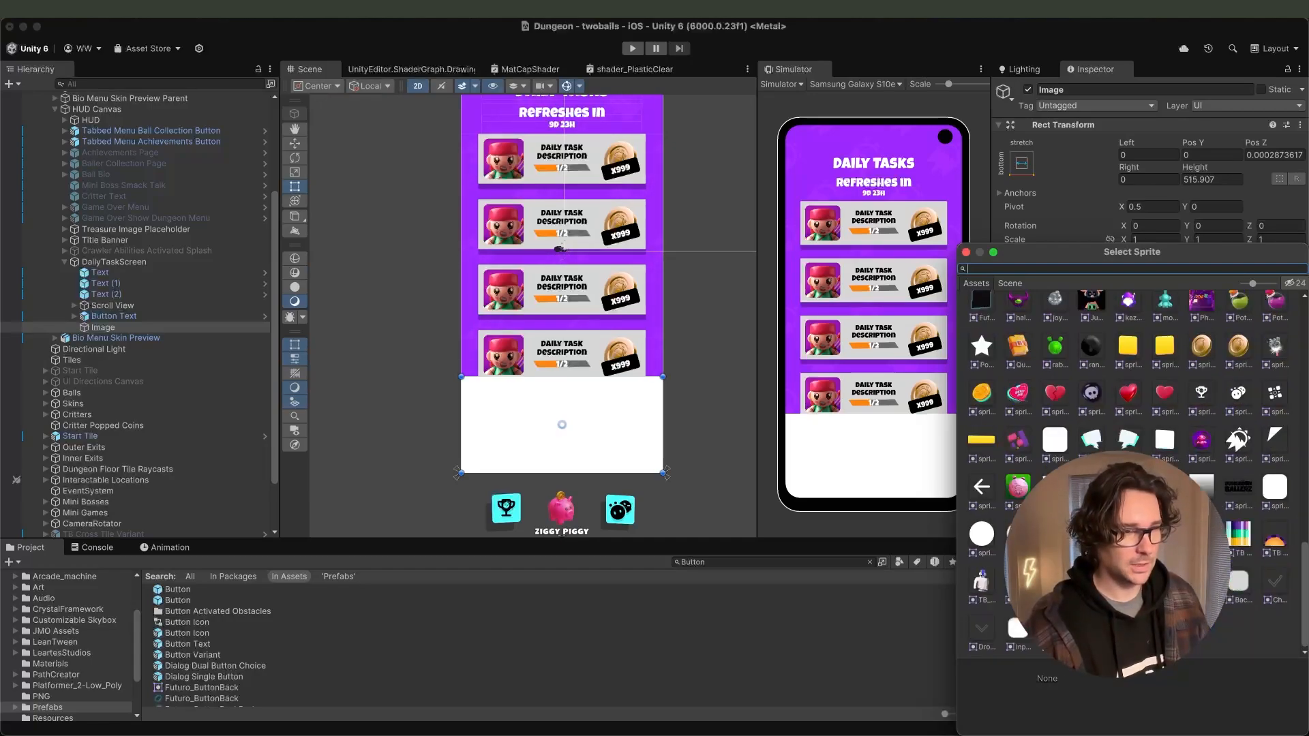
{"action": "left_click", "coordinate": [1204, 489]}
{"action": "double_click", "coordinate": [1204, 490]}
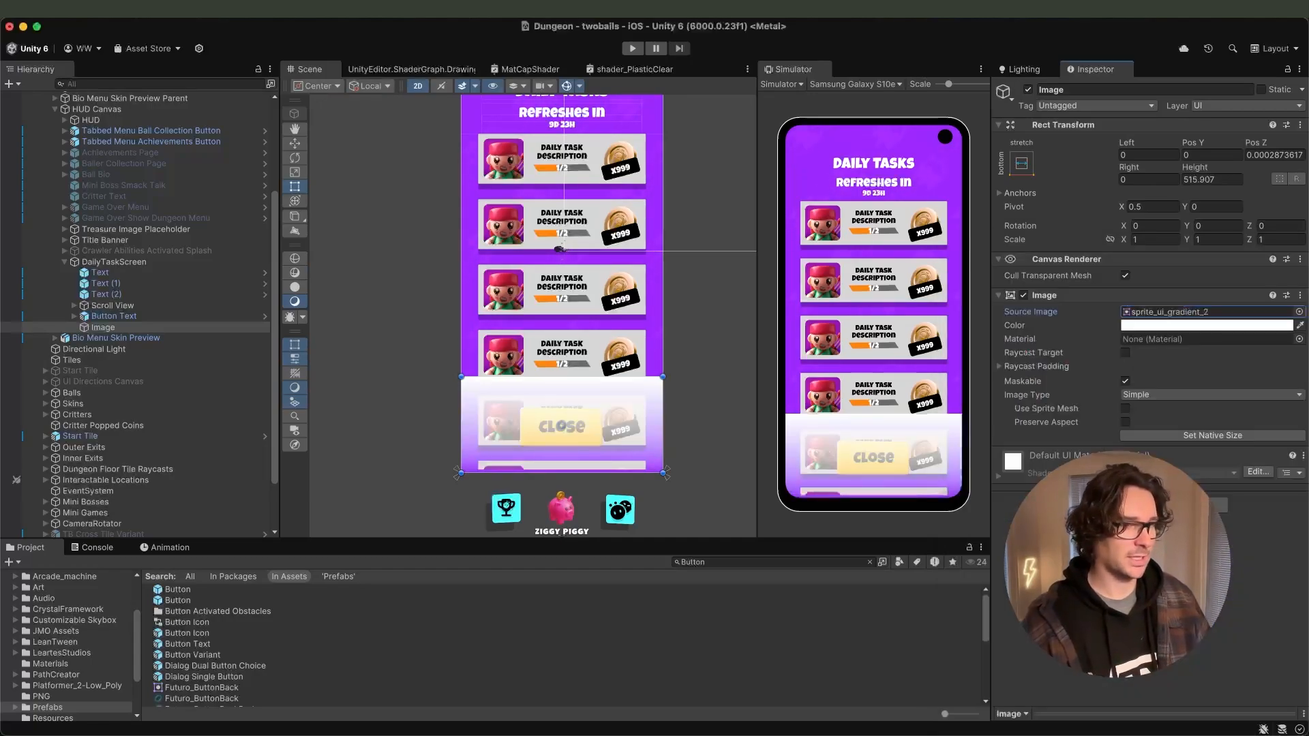
Flip the gradient image vertically with Scale Y -1, and set its Pivot Y to 1 and Pos Y to 0.
{"action": "left_click", "coordinate": [1218, 239]}
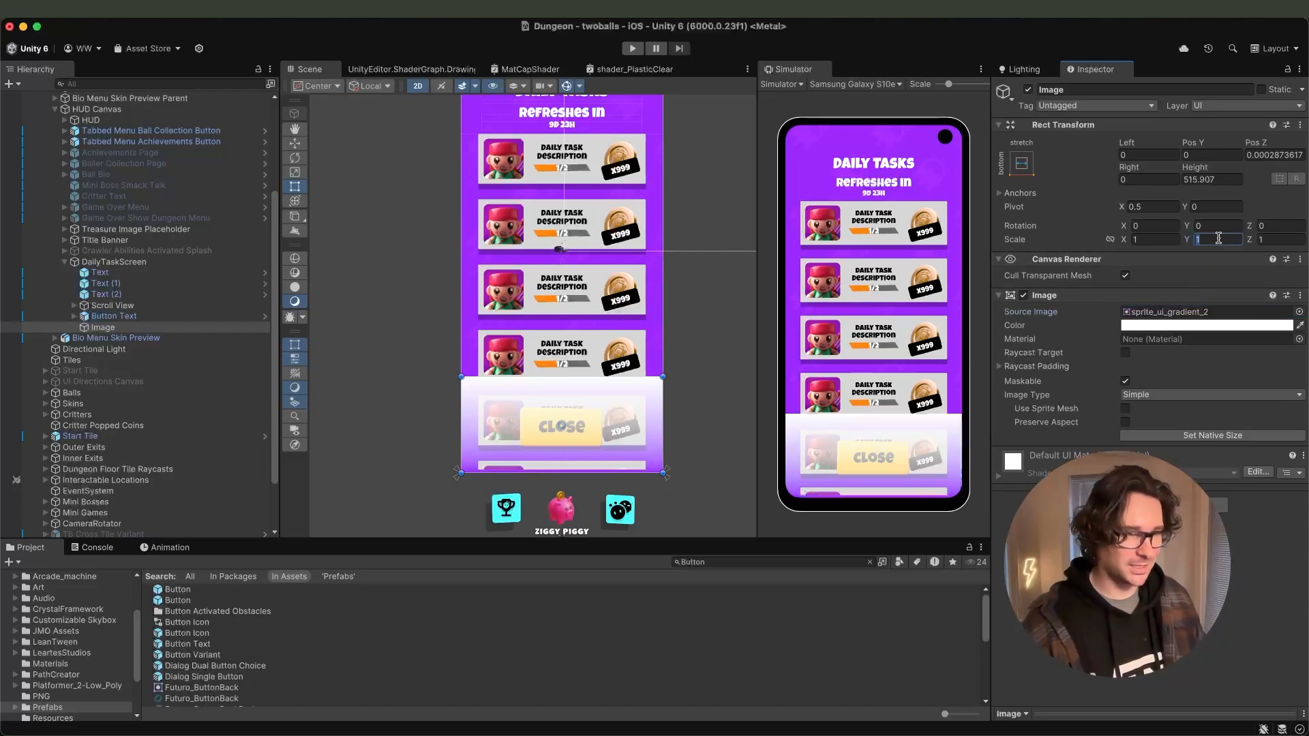
{"action": "type", "text": "-1"}
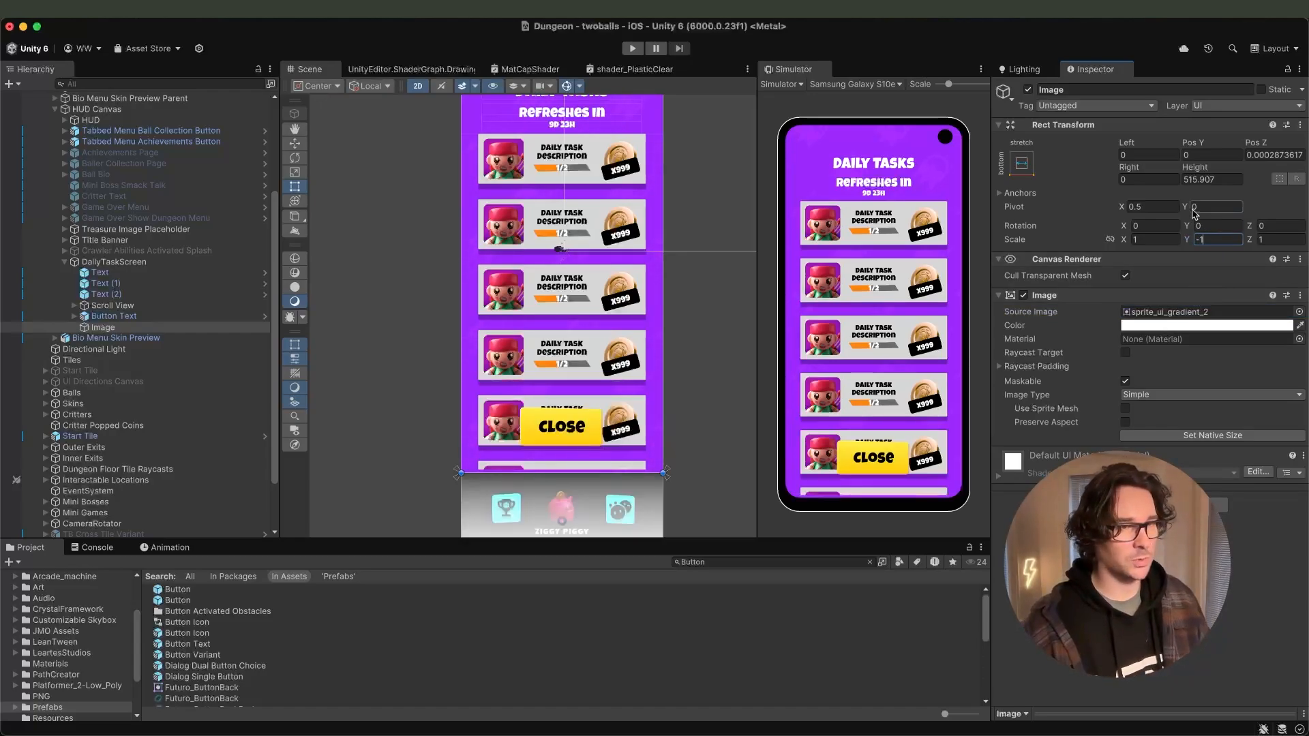
{"action": "left_click", "coordinate": [1210, 225]}
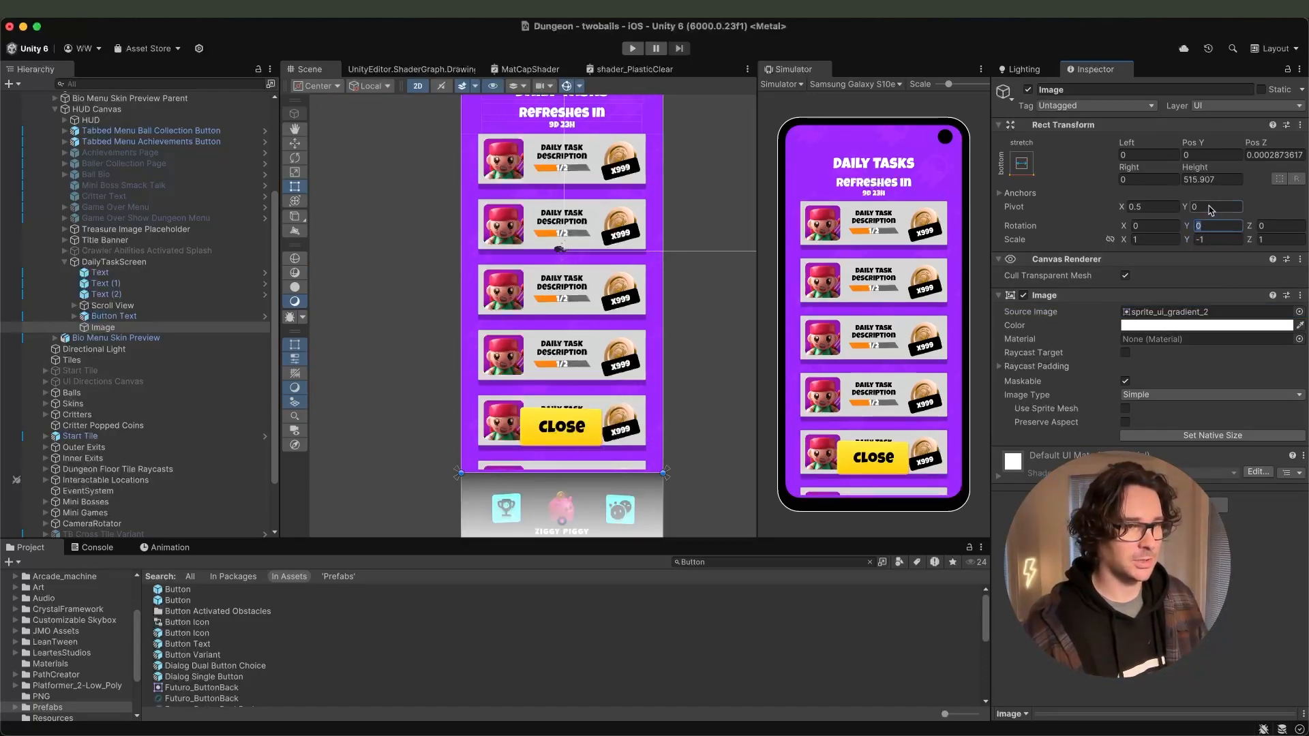
{"action": "left_click", "coordinate": [1209, 207]}
{"action": "type", "text": "1"}
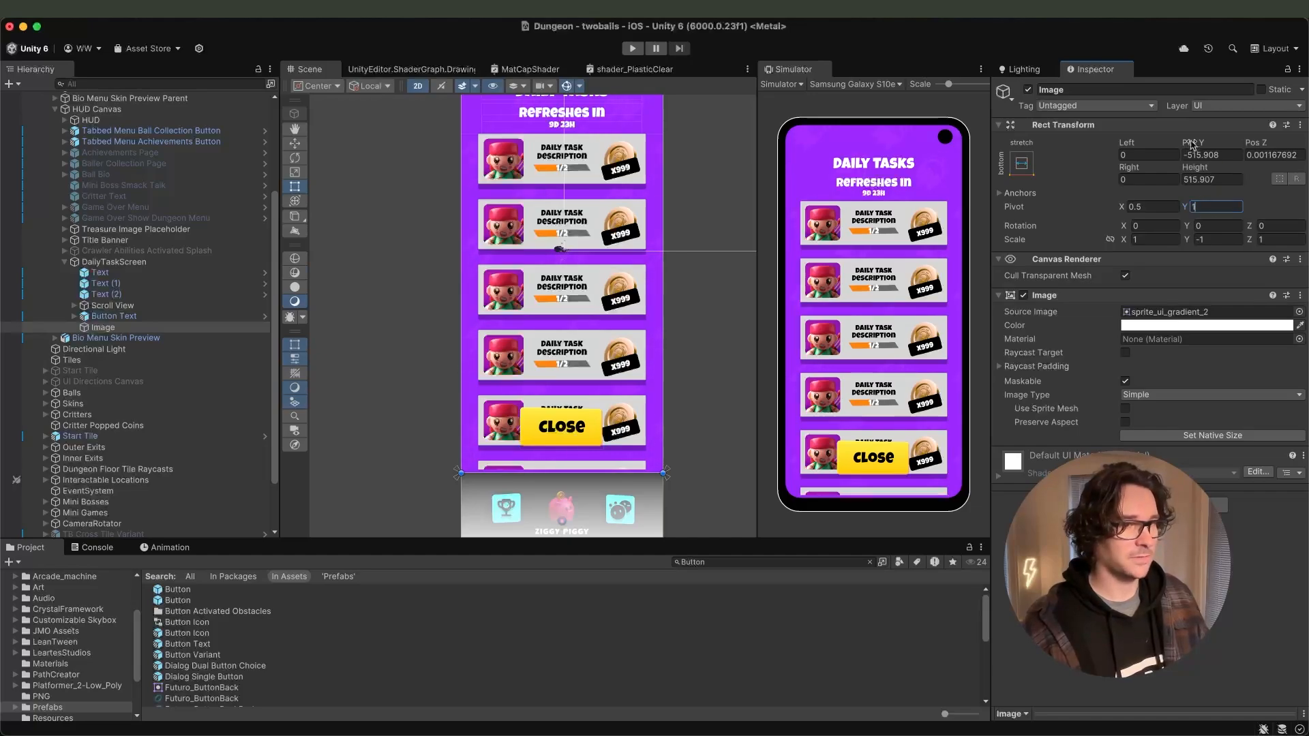
{"action": "left_click", "coordinate": [1228, 155]}
{"action": "type", "text": "0"}
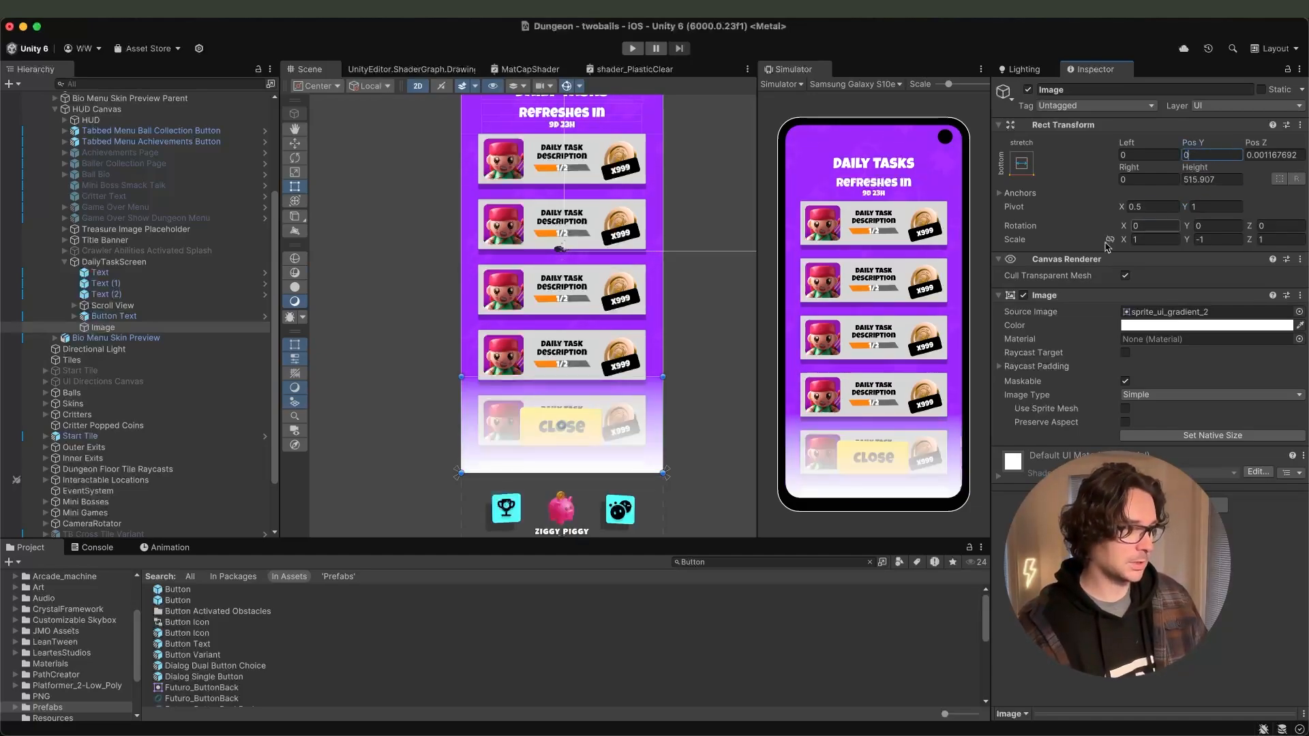
Tint the gradient image with the screen's purple background colour and move it above Button Text so it renders behind the Close button.
{"action": "left_click", "coordinate": [1141, 326]}
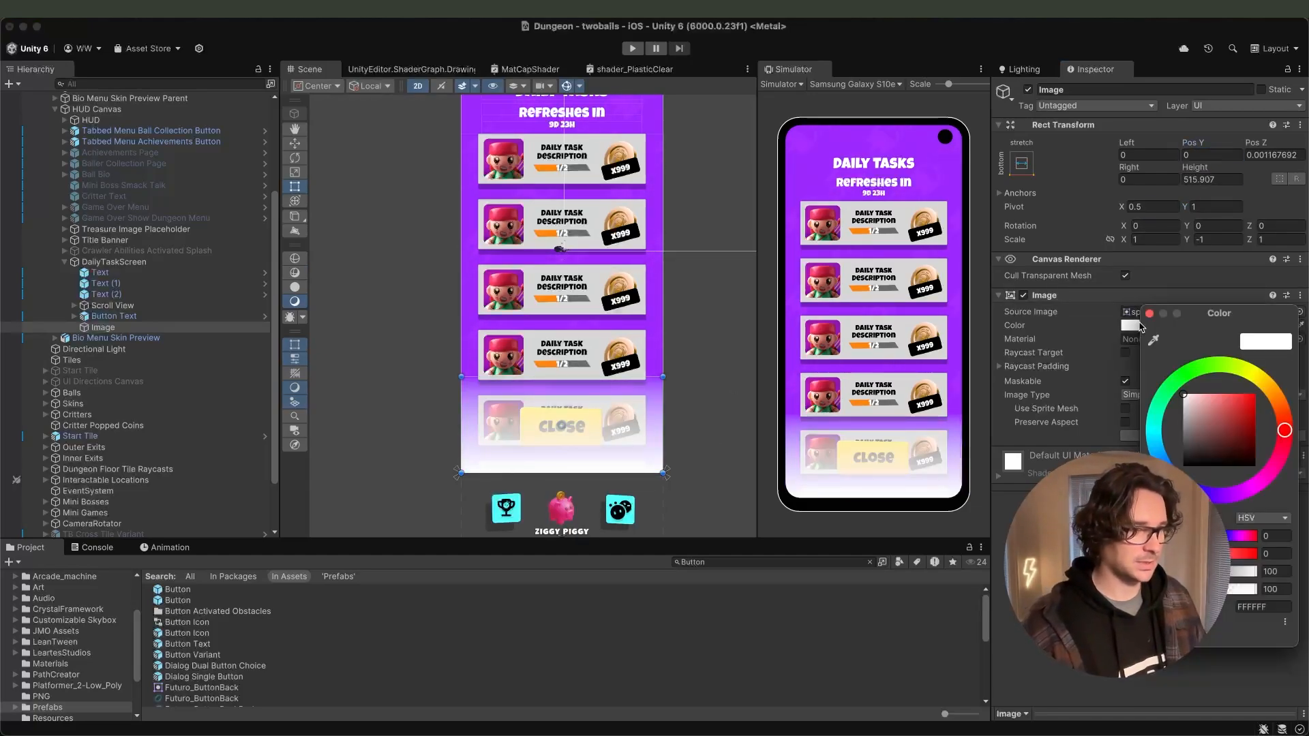
{"action": "left_click", "coordinate": [1153, 340]}
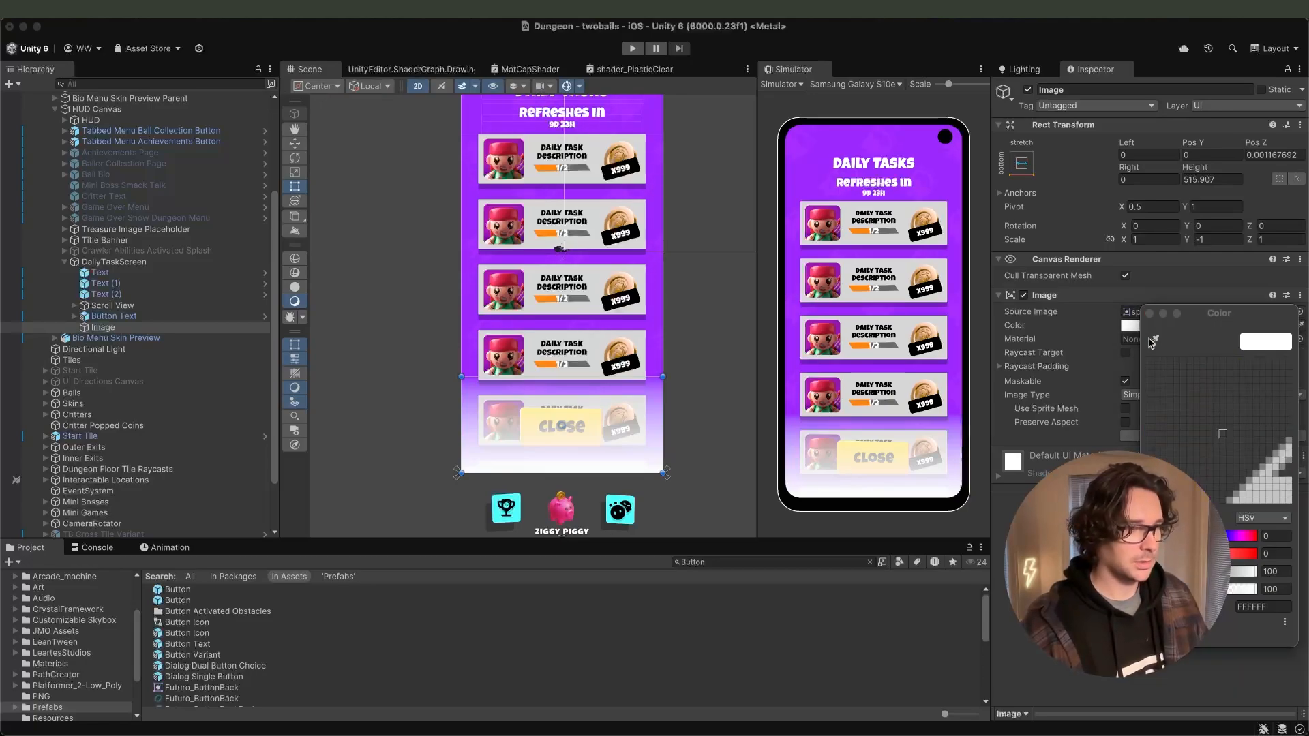
{"action": "left_click", "coordinate": [948, 183]}
{"action": "left_click_drag", "start_coordinate": [103, 327], "coordinate": [104, 311]}
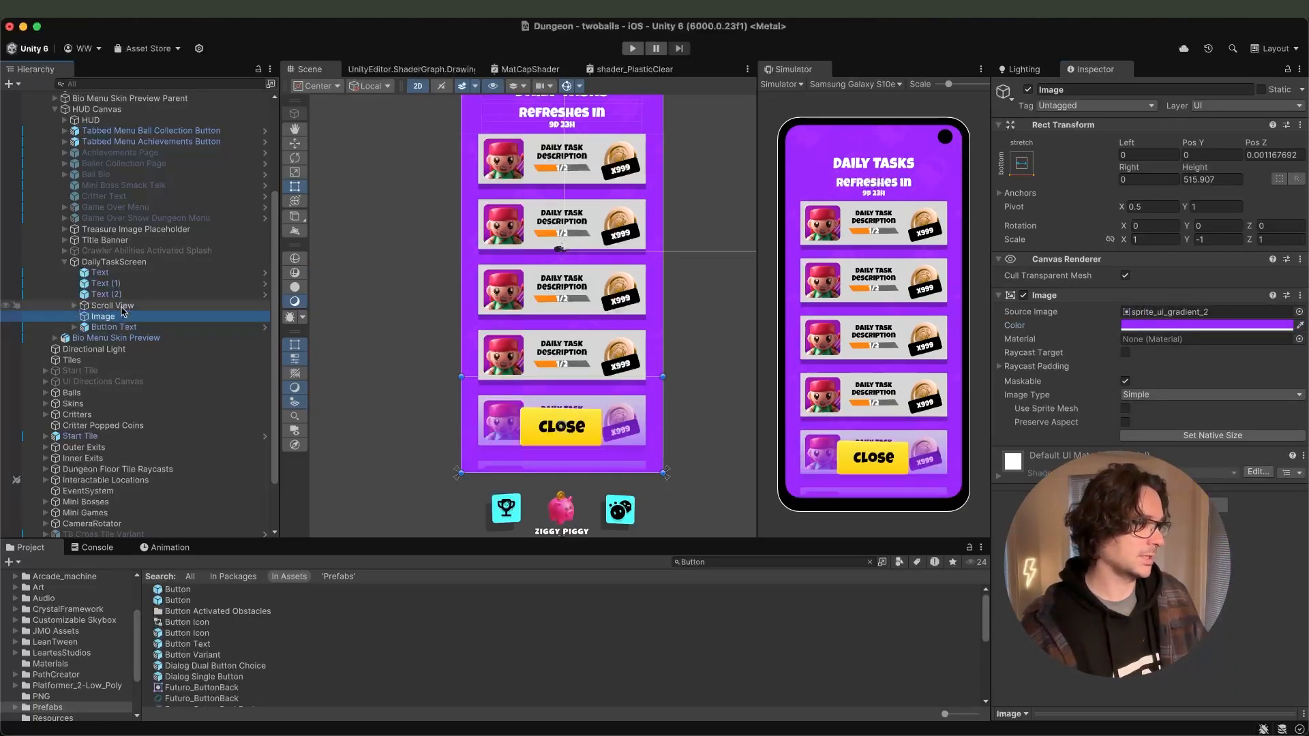
Run the scene and scroll the task list in the simulator to test its movement.
{"action": "left_click", "coordinate": [554, 432]}
{"action": "left_click", "coordinate": [634, 48]}
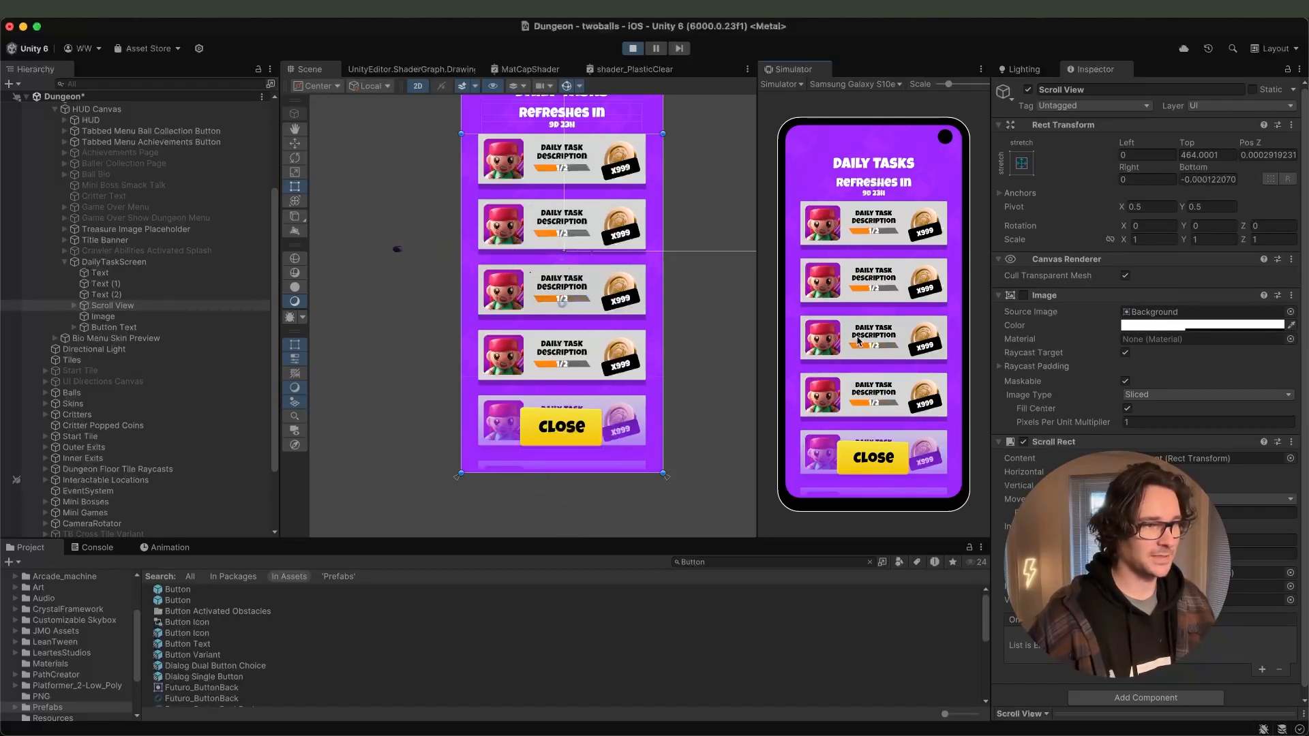
{"action": "left_click_drag", "start_coordinate": [855, 340], "coordinate": [865, 400]}
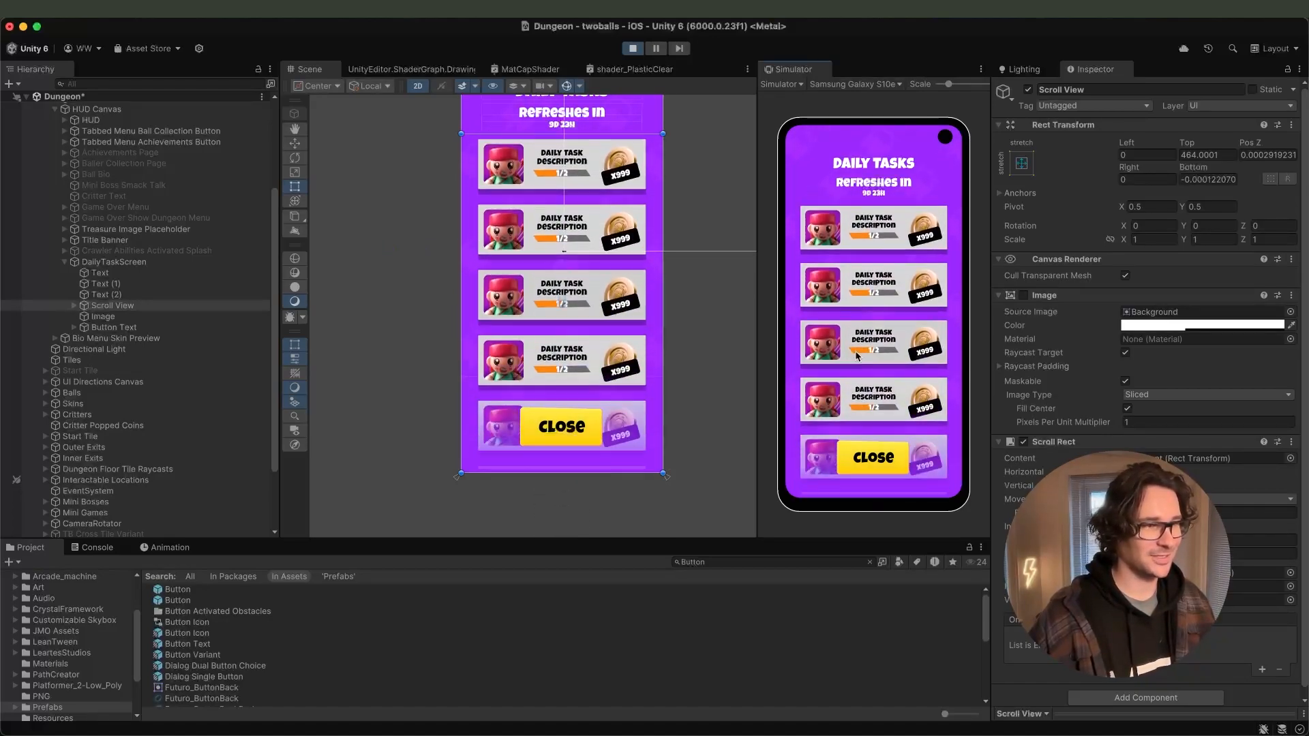
{"action": "left_click_drag", "start_coordinate": [831, 442], "coordinate": [849, 517]}
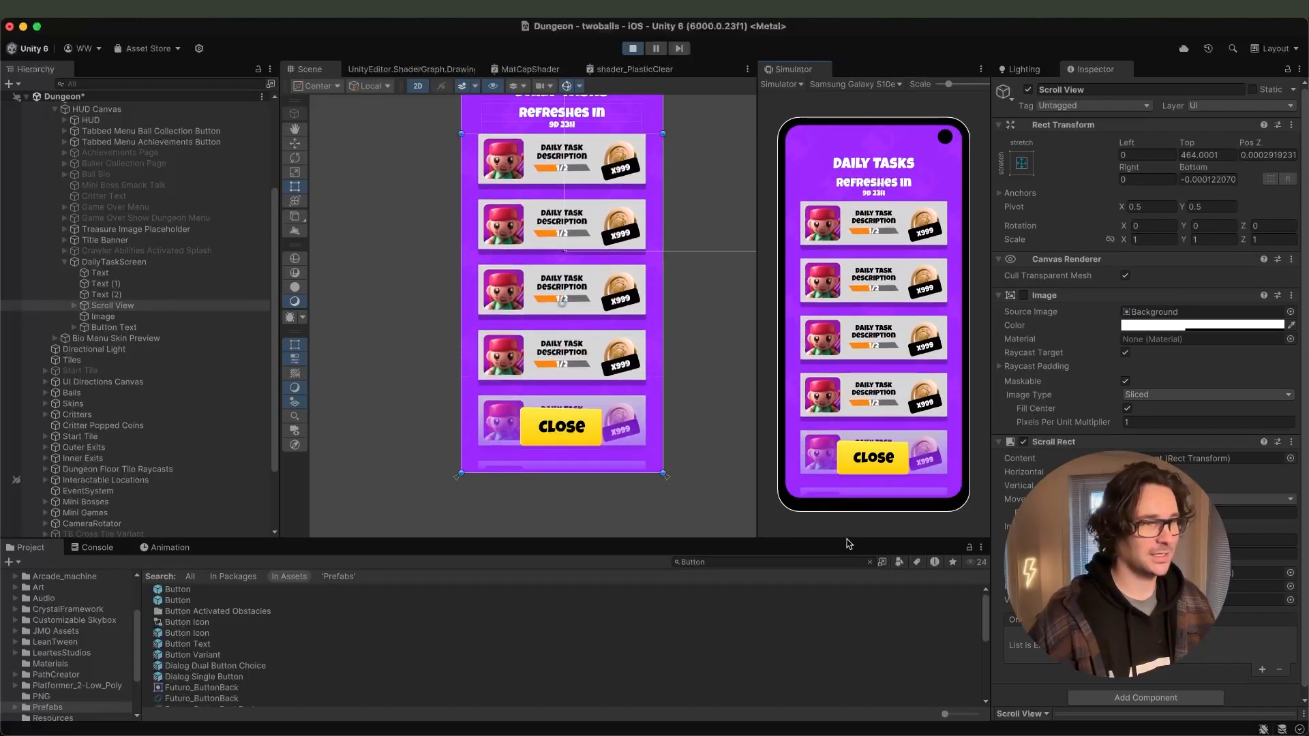
Try a bottom padding of 600 on the Content object's Vertical Layout Group while the scene runs, test scrolling, and stop the scene.
{"action": "left_click", "coordinate": [151, 306]}
{"action": "key", "text": "Right"}
{"action": "key", "text": "Right"}
{"action": "key", "text": "Right"}
{"action": "key", "text": "Right"}
{"action": "key", "text": "Right"}
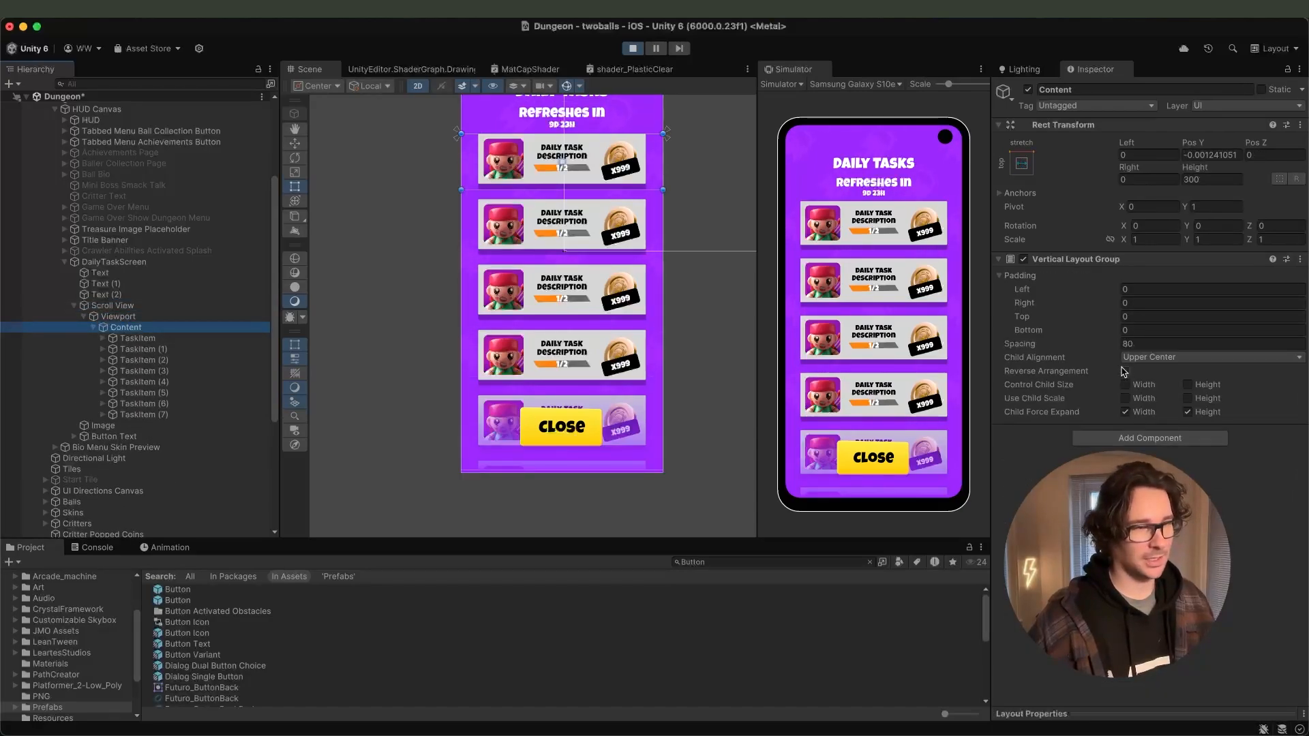
{"action": "left_click_drag", "start_coordinate": [926, 410], "coordinate": [917, 239]}
{"action": "left_click", "coordinate": [1152, 329]}
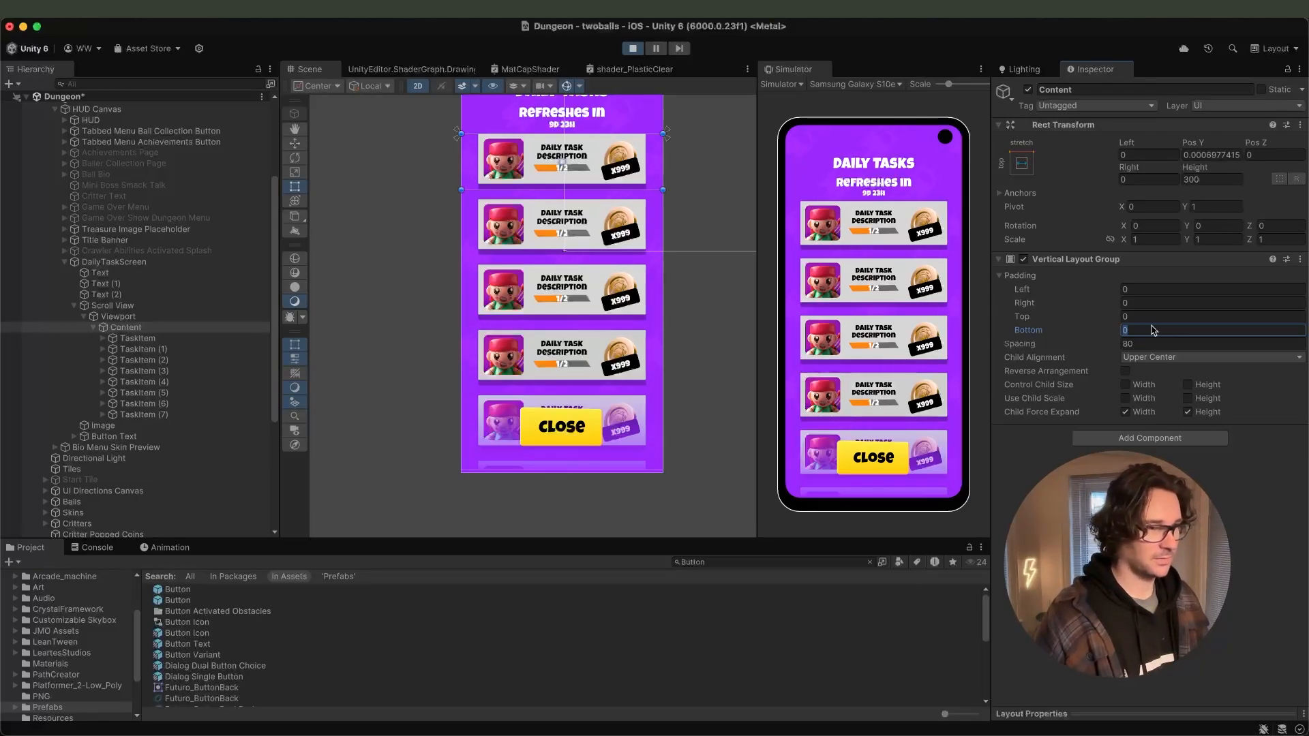
{"action": "type", "text": "600"}
{"action": "key", "text": "Return"}
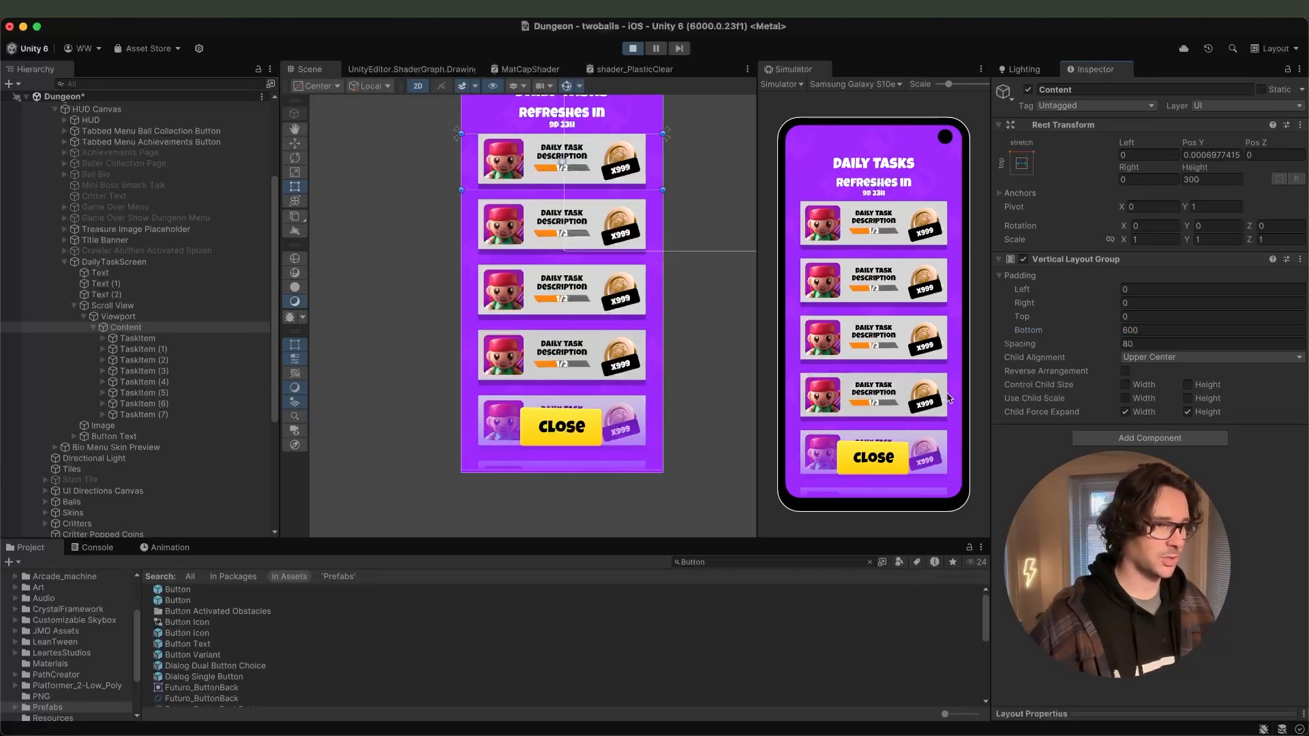
{"action": "left_click_drag", "start_coordinate": [926, 287], "coordinate": [921, 341]}
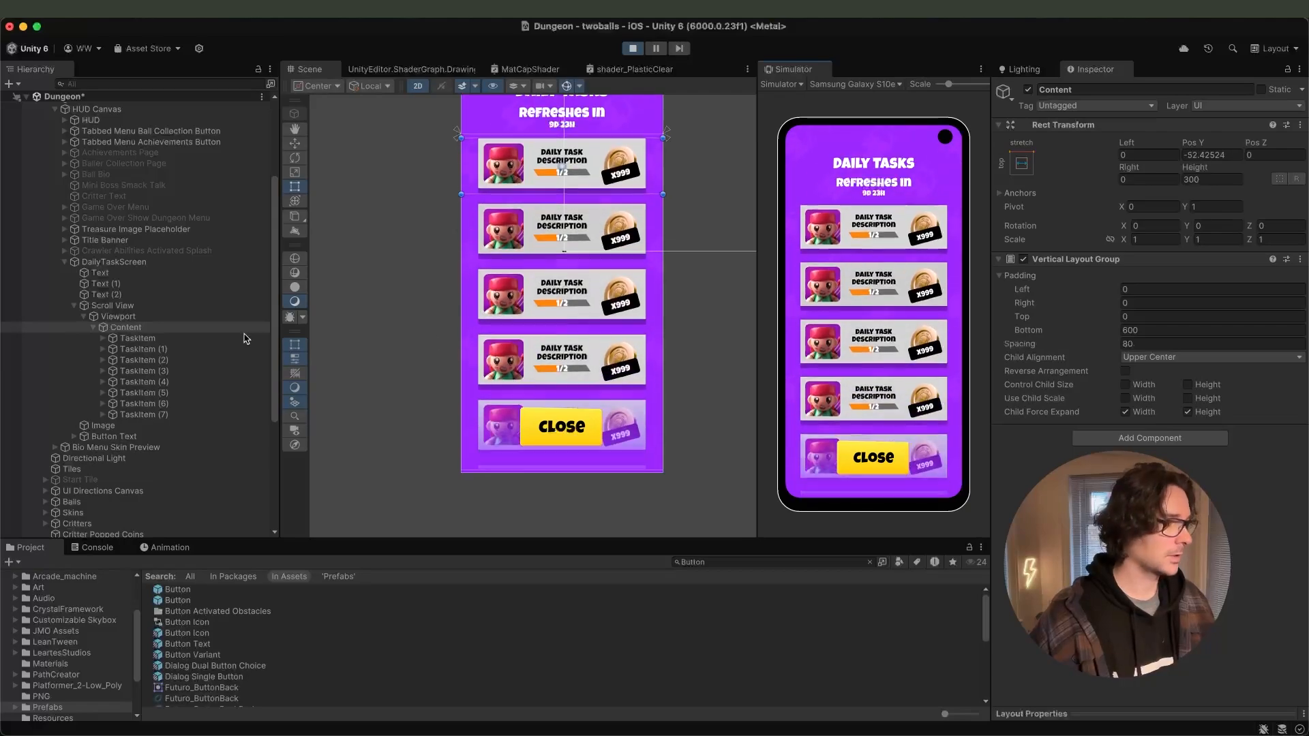
{"action": "left_click", "coordinate": [632, 49]}
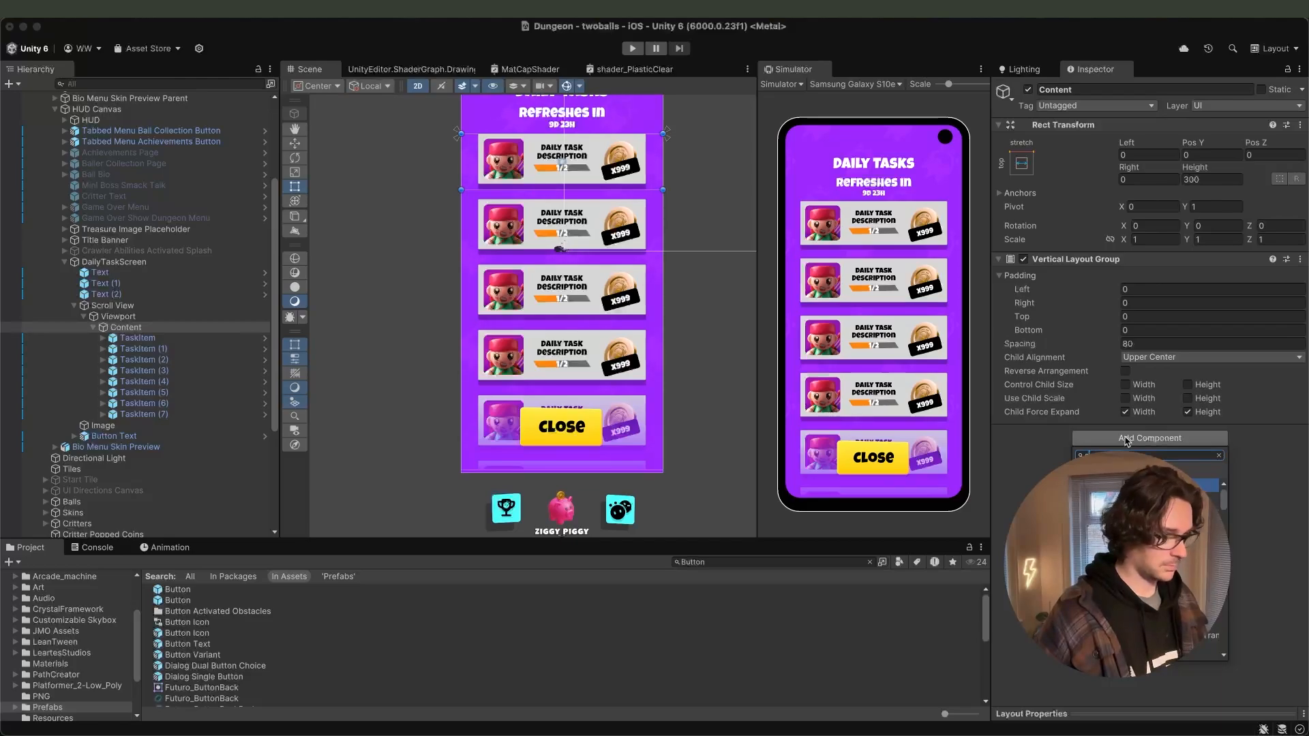
Add a Content Size Fitter to Content that fits its height to the task items, and set the layout group's bottom padding to 600.
{"action": "key", "text": "Return"}
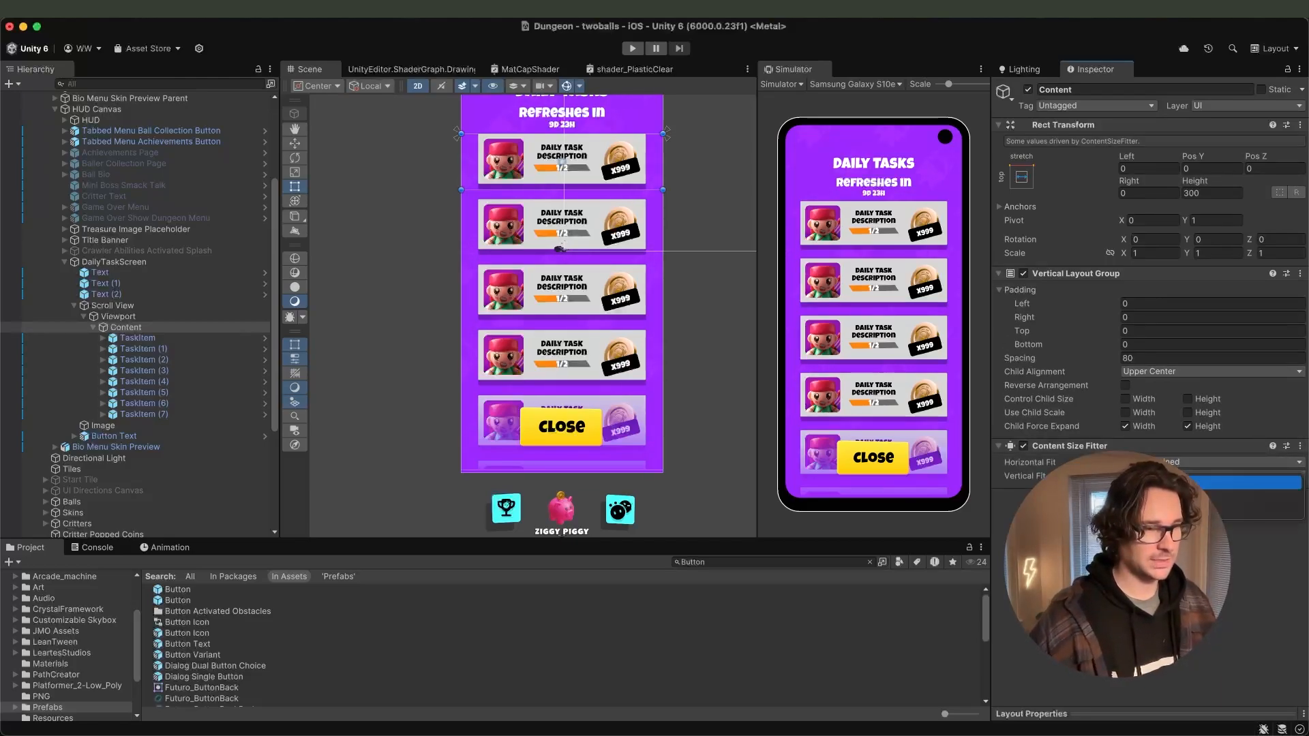
{"action": "left_click", "coordinate": [1167, 476]}
{"action": "left_click", "coordinate": [1167, 506]}
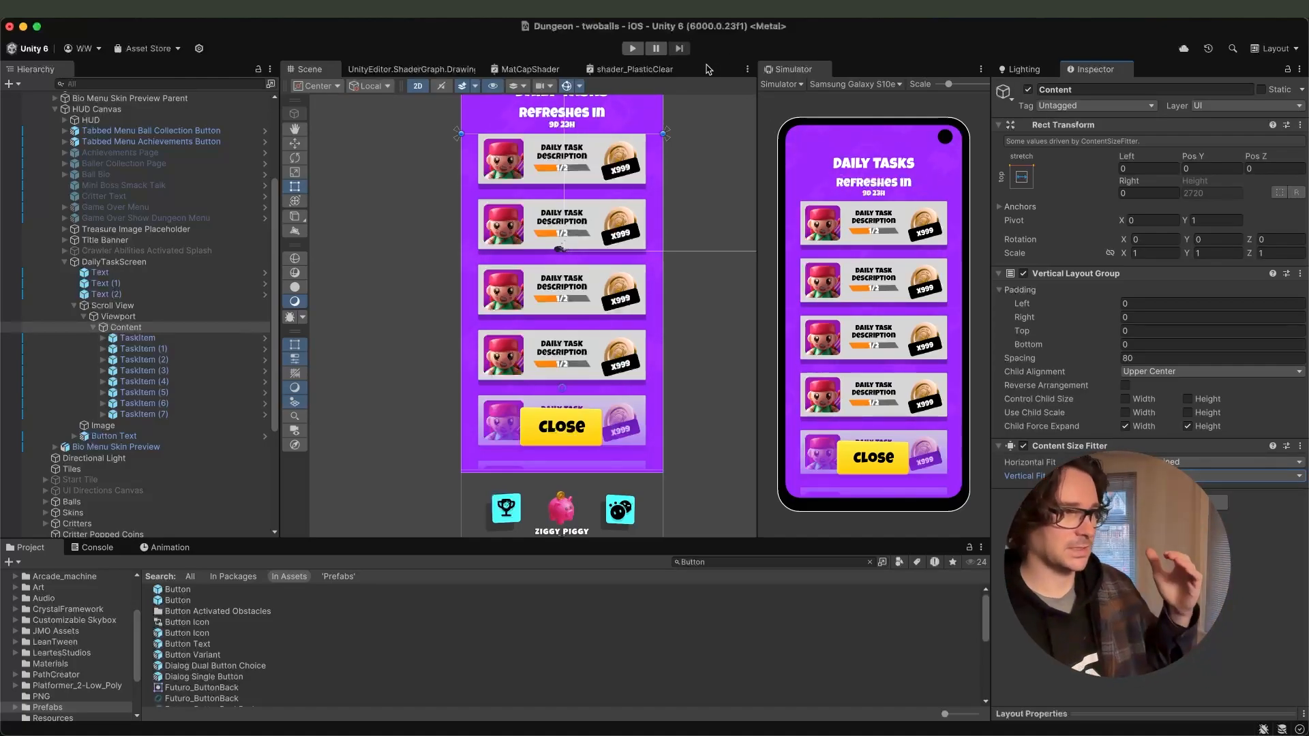
{"action": "left_click", "coordinate": [1159, 345]}
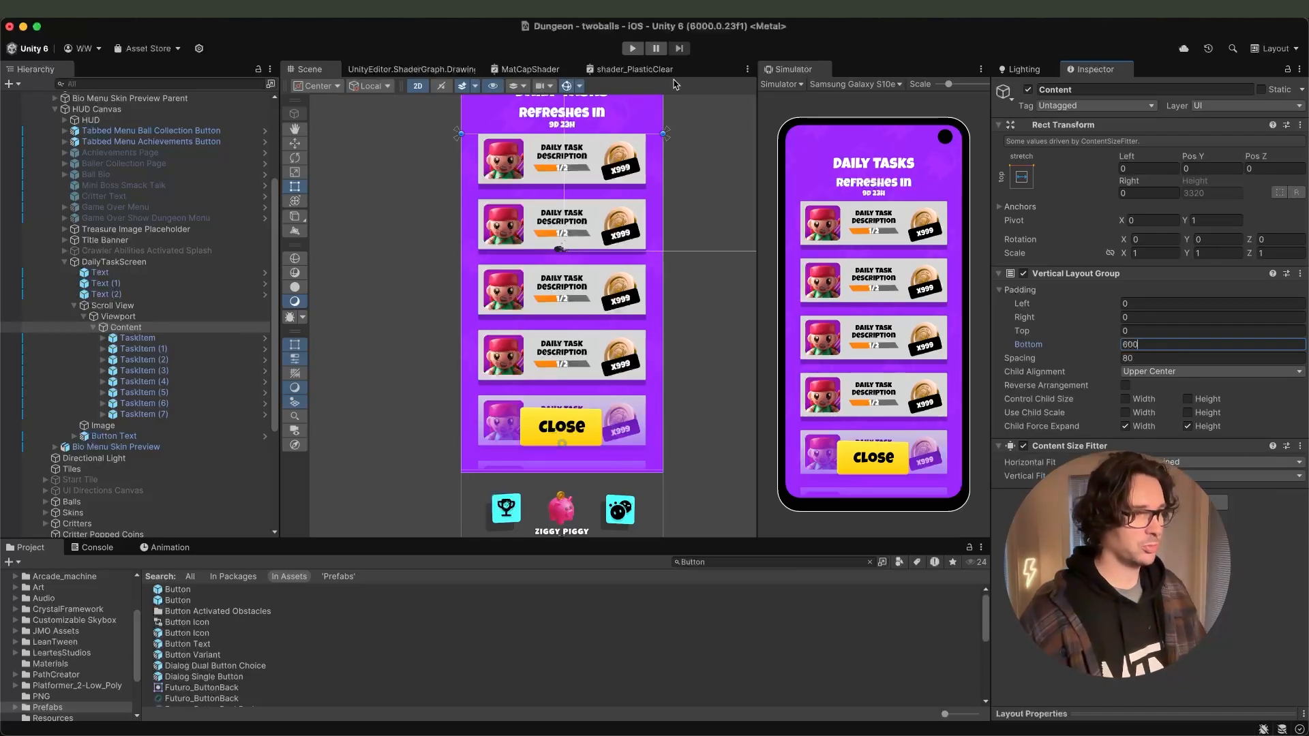
{"action": "type", "text": "600"}
Run the scene, test scrolling through the whole task list in the simulator, and stop the scene.
{"action": "left_click", "coordinate": [633, 48]}
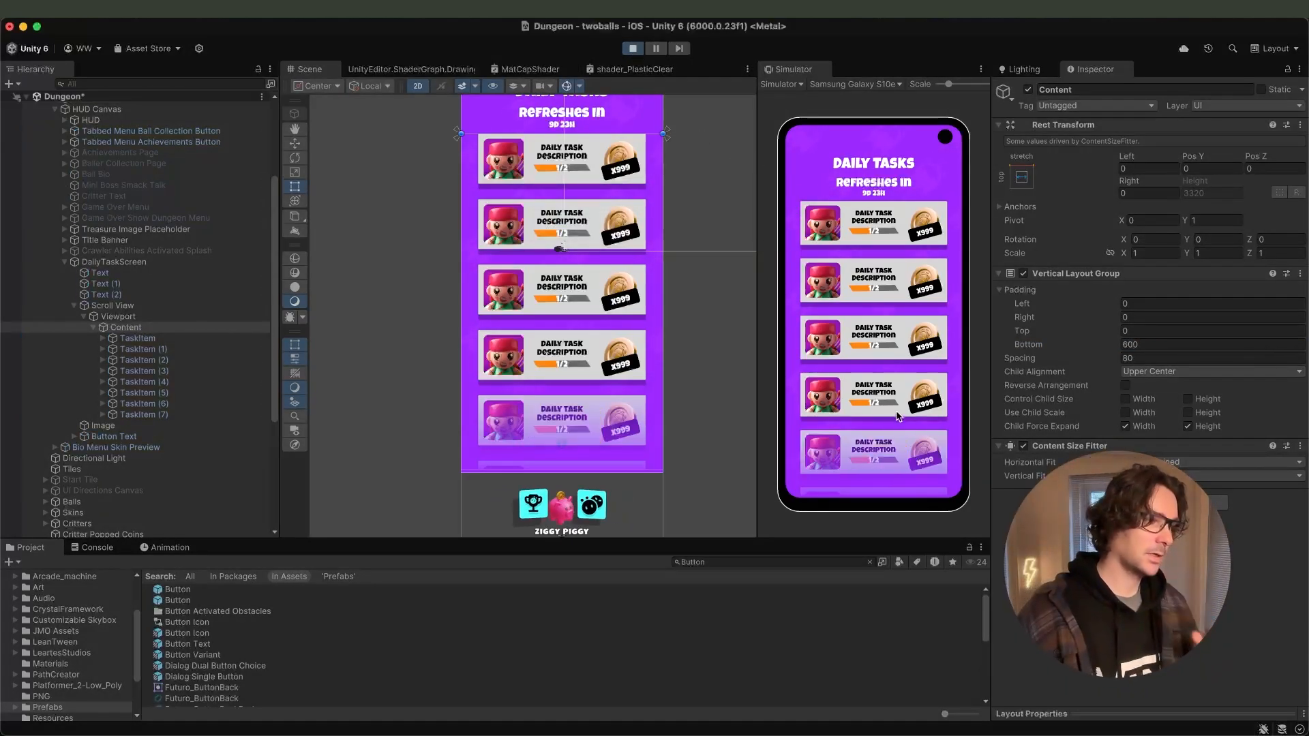
{"action": "left_click_drag", "start_coordinate": [897, 417], "coordinate": [914, 336]}
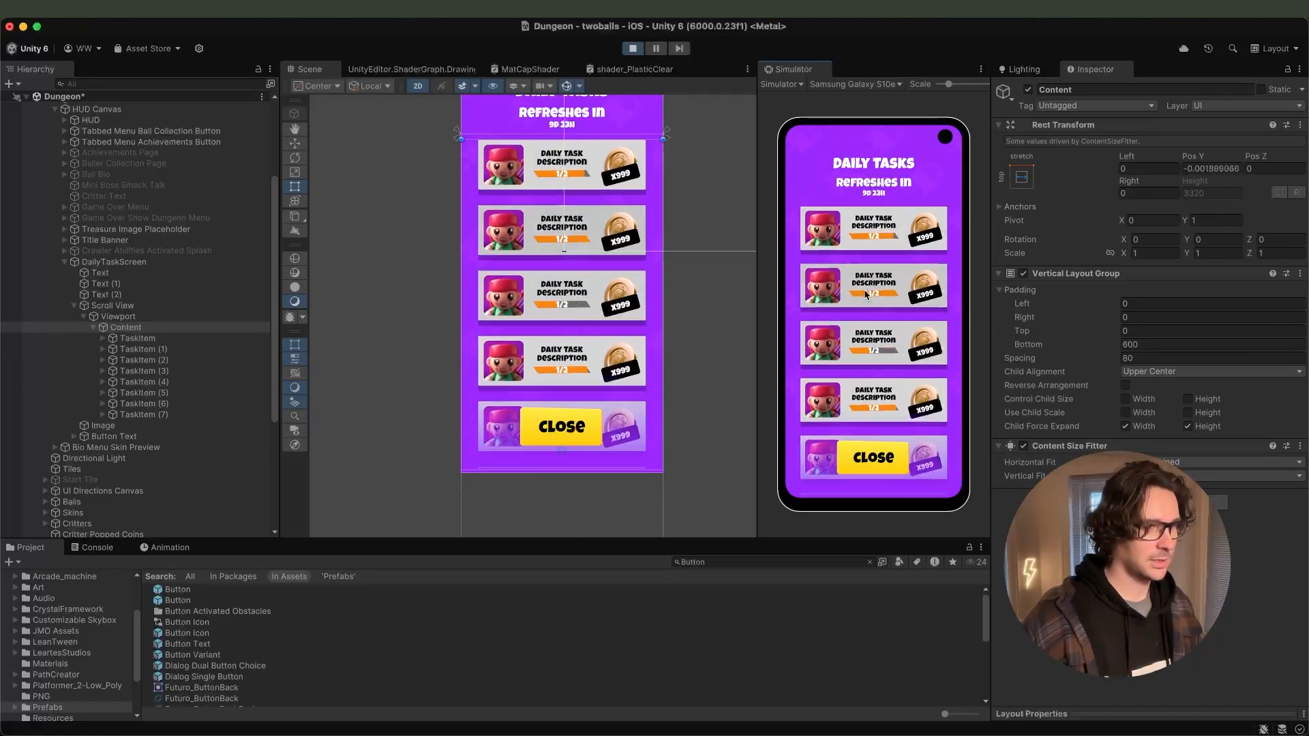
{"action": "left_click", "coordinate": [633, 48]}
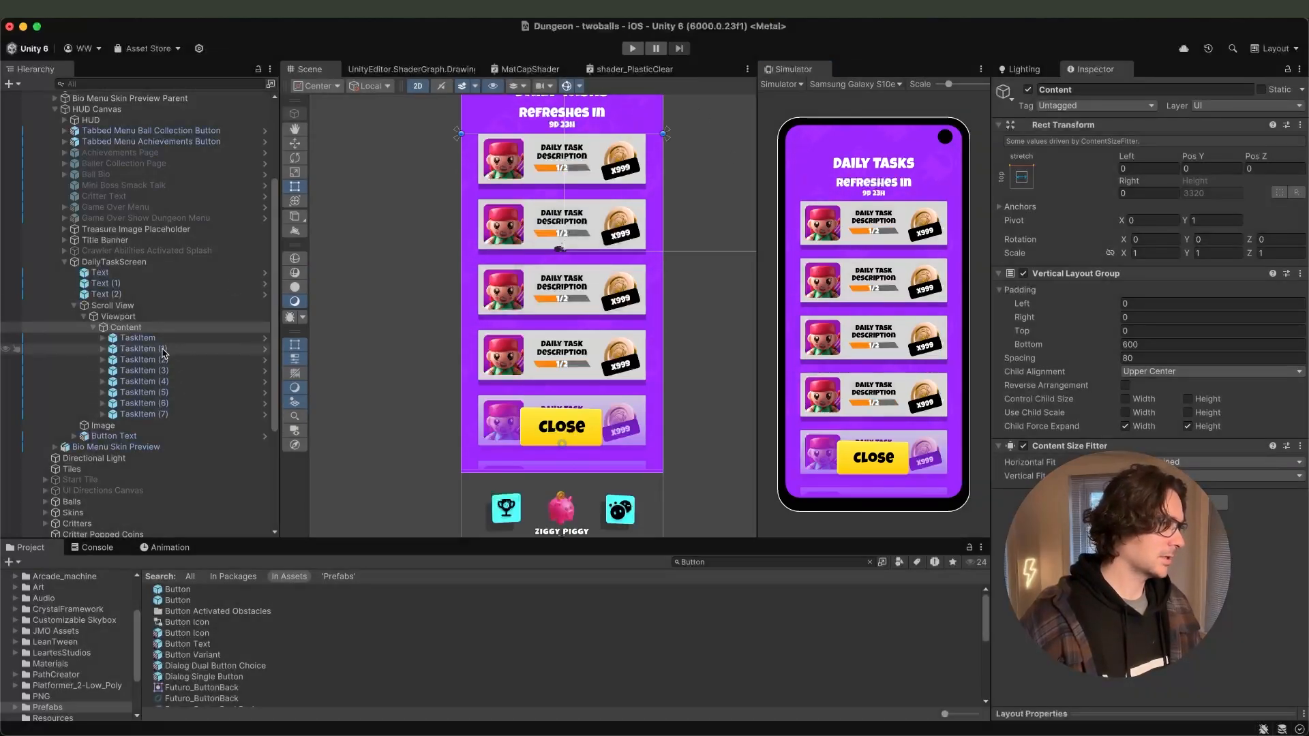
Open the TaskItem prefab and make its progress Slider non-interactable.
{"action": "double_click", "coordinate": [137, 338]}
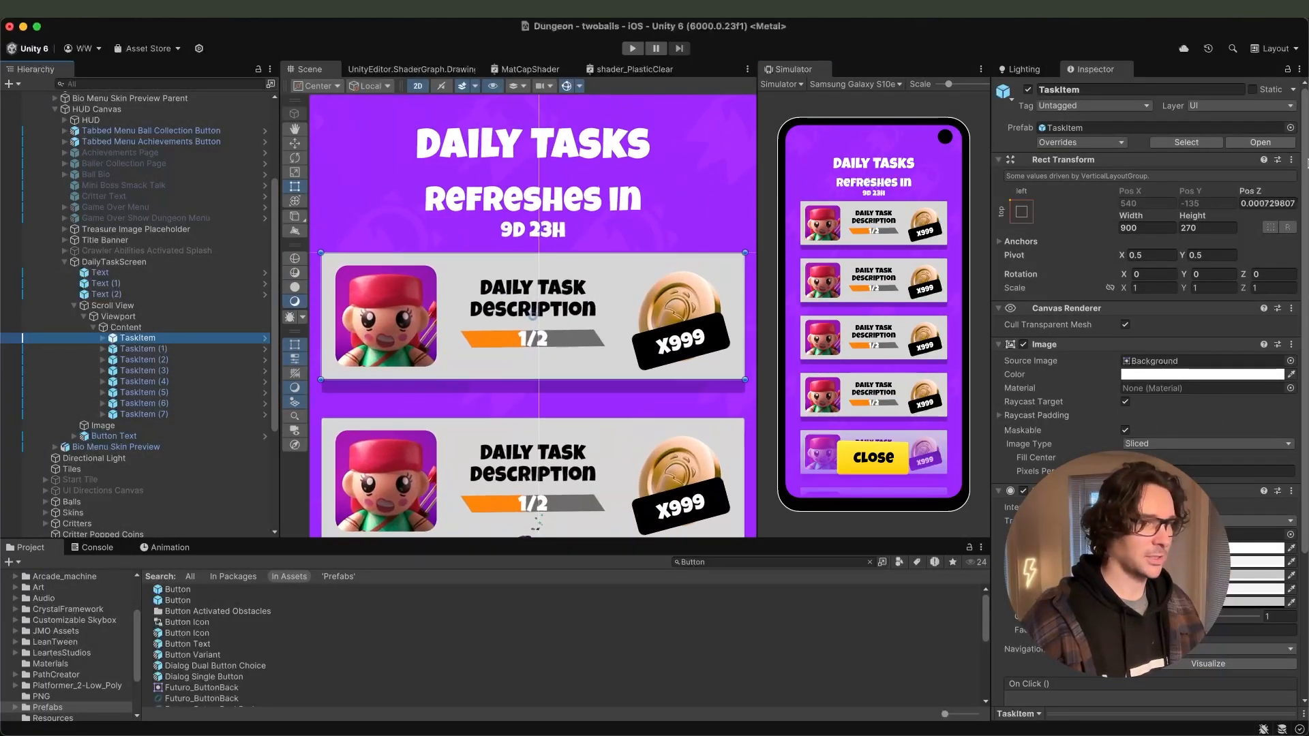
{"action": "left_click", "coordinate": [1260, 142]}
{"action": "left_click", "coordinate": [96, 201]}
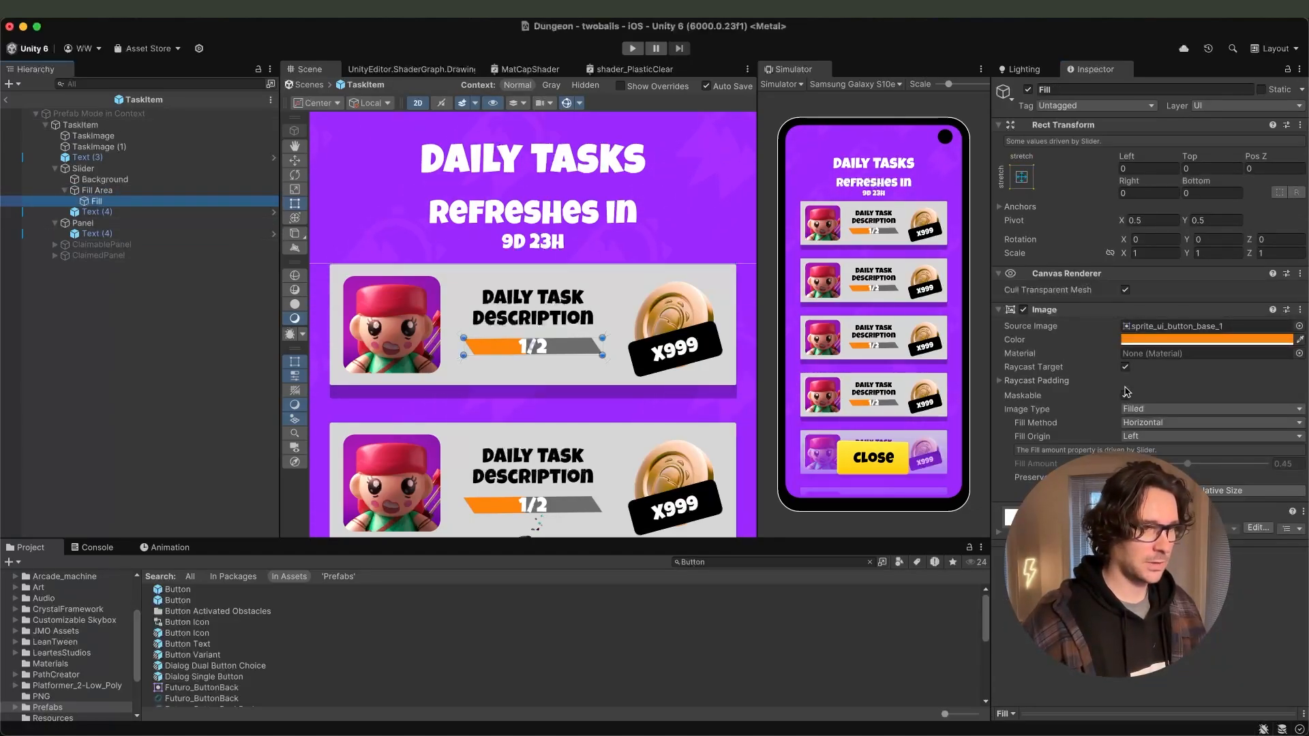
{"action": "key", "text": "Up"}
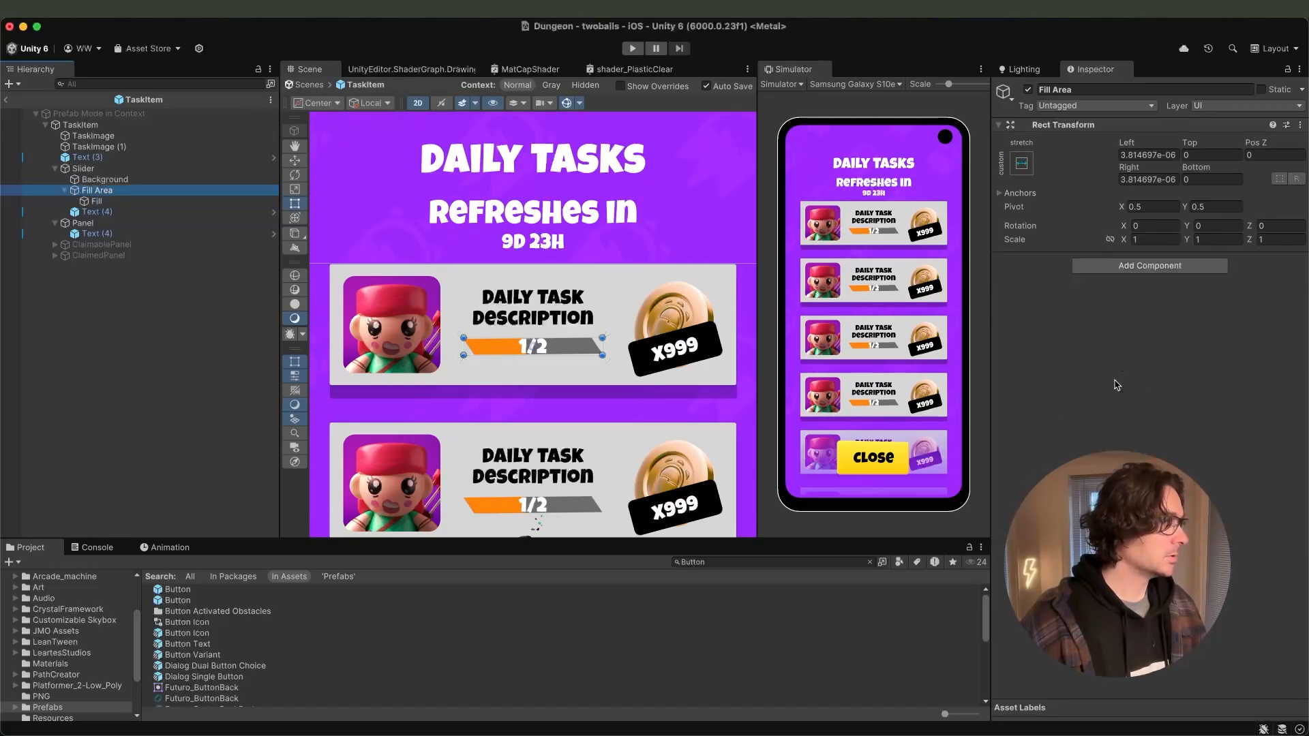
{"action": "key", "text": "Up"}
{"action": "key", "text": "Up"}
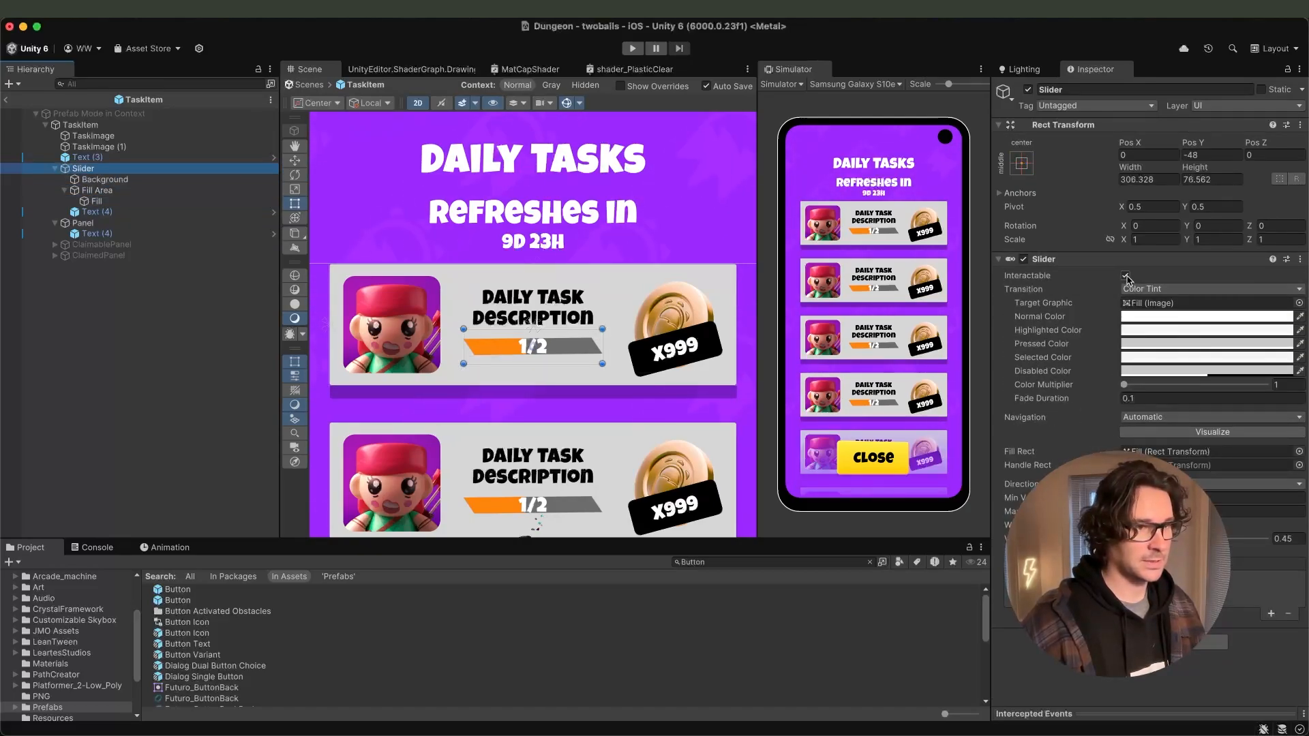
{"action": "left_click", "coordinate": [1125, 276]}
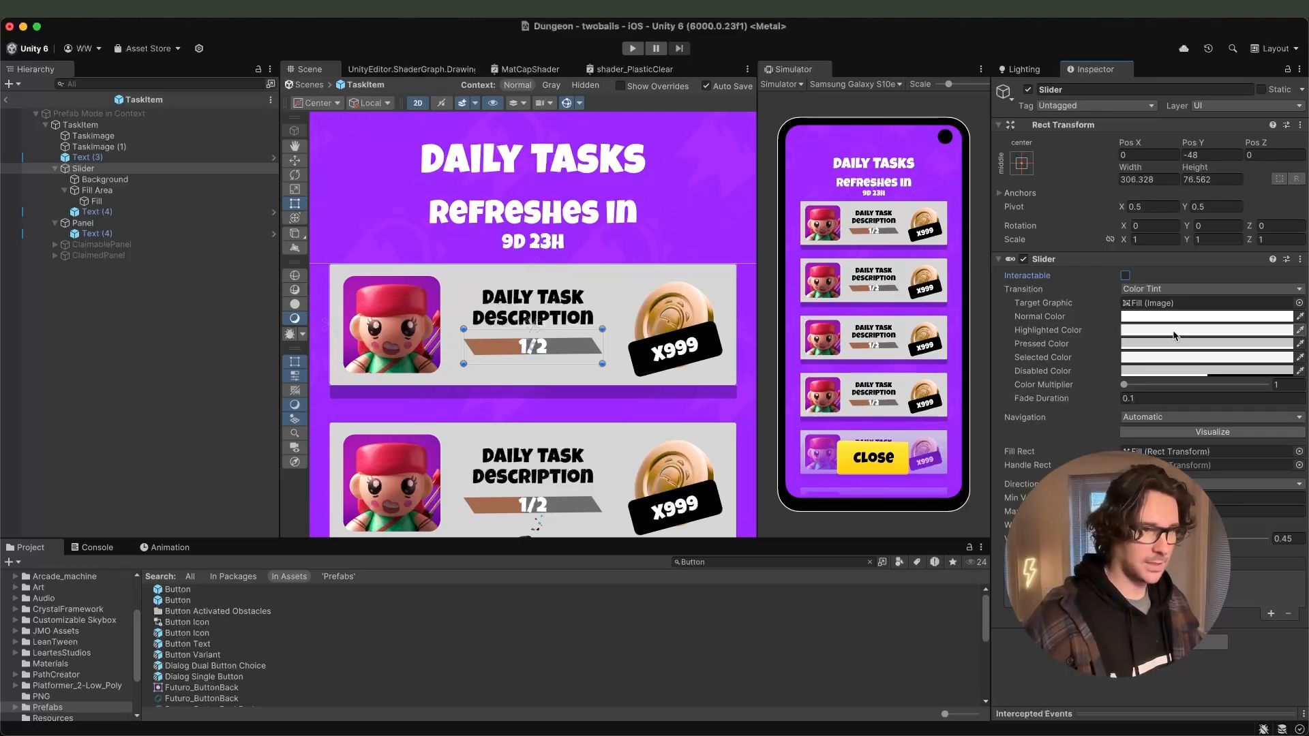
Set the Slider's Disabled Color to fully opaque white.
{"action": "left_click", "coordinate": [1159, 375]}
{"action": "left_click_drag", "start_coordinate": [1253, 620], "coordinate": [1298, 639]}
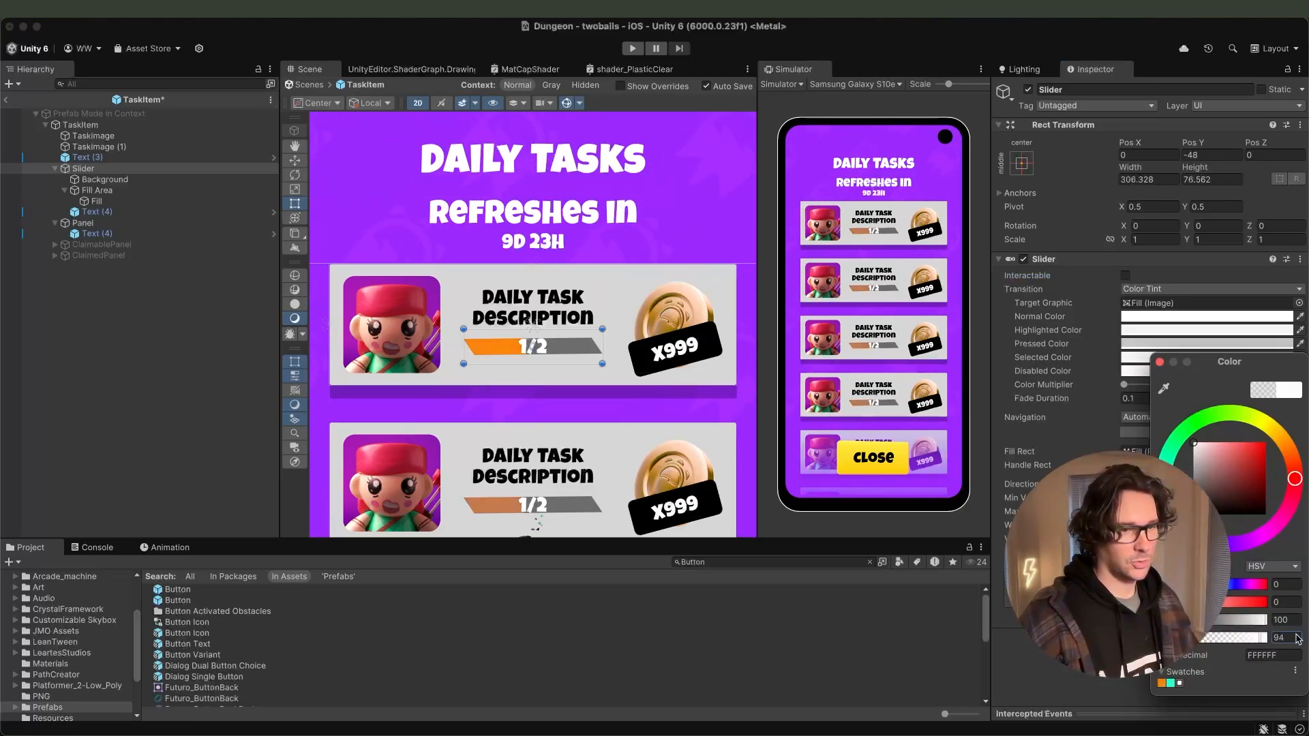
{"action": "left_click", "coordinate": [1033, 466]}
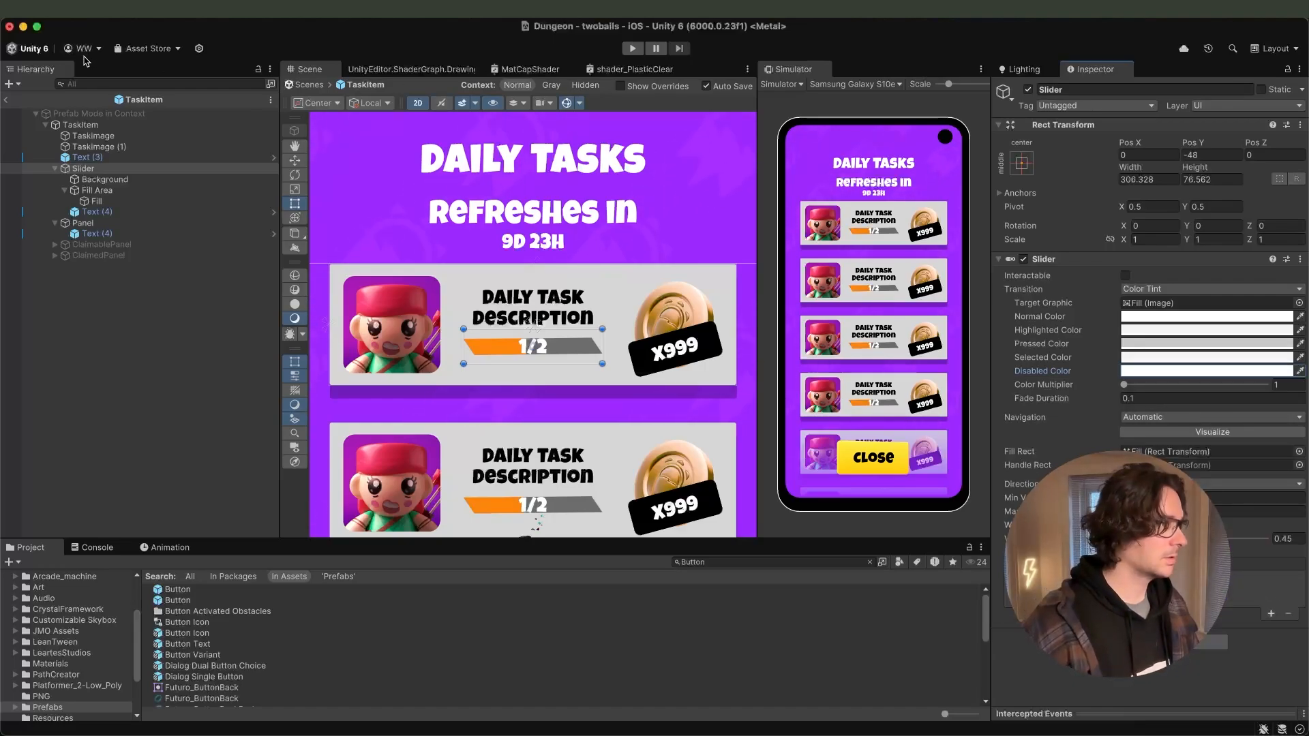
Run the scene to test the list, set the Slider's Pressed Color to white, and stop the scene.
{"action": "left_click", "coordinate": [633, 49]}
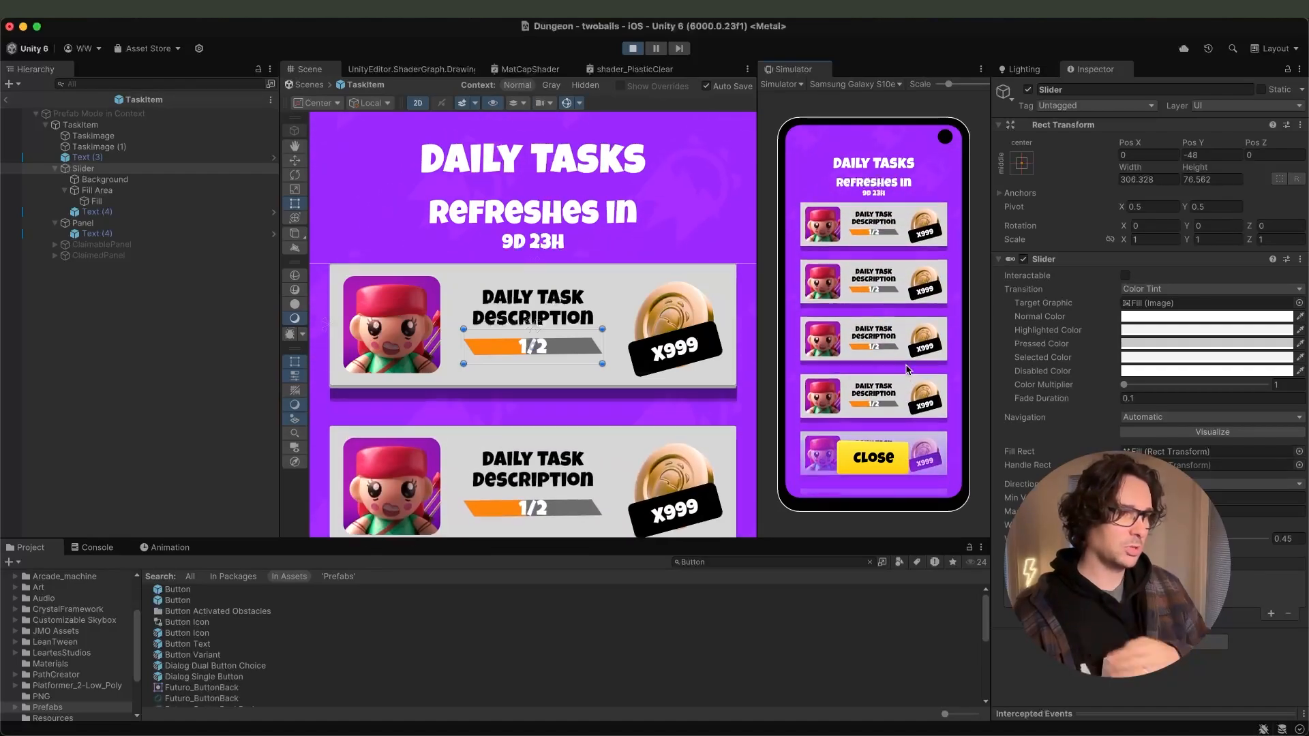
{"action": "left_click", "coordinate": [1159, 344]}
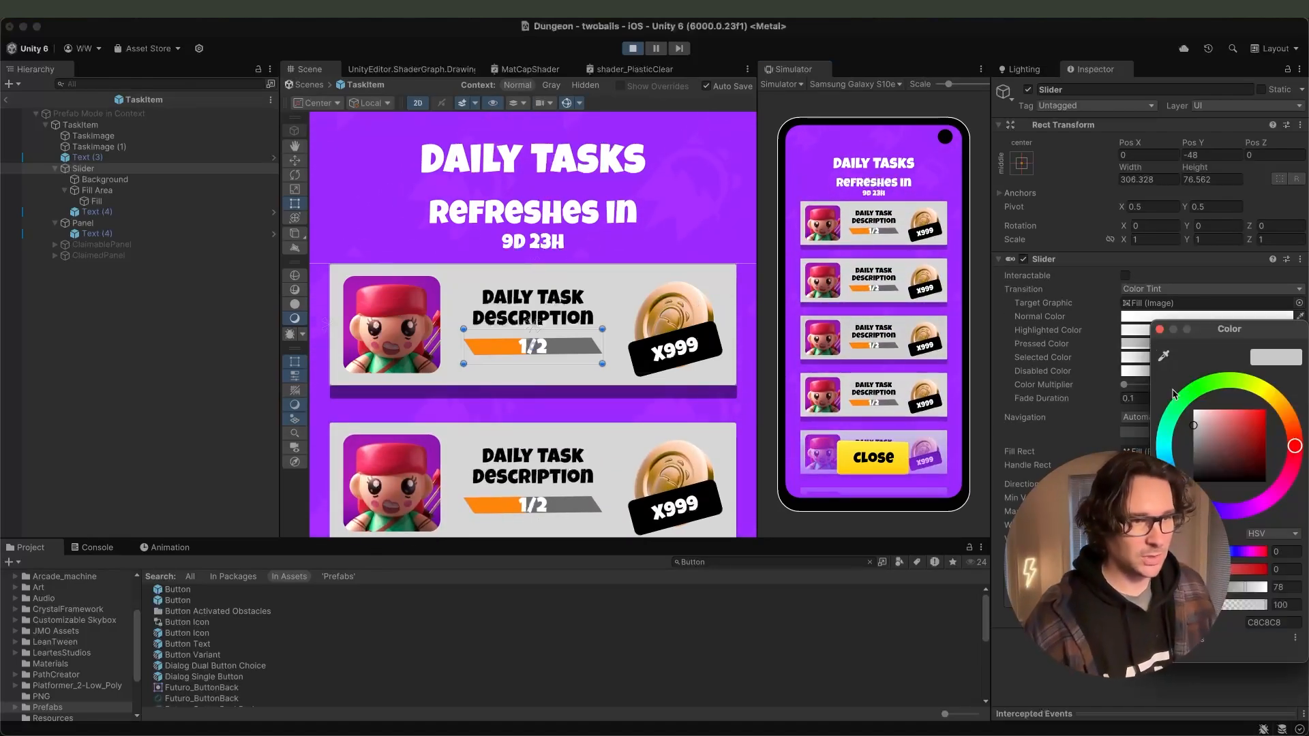
{"action": "left_click_drag", "start_coordinate": [1212, 437], "coordinate": [1165, 389]}
{"action": "left_click", "coordinate": [1138, 377]}
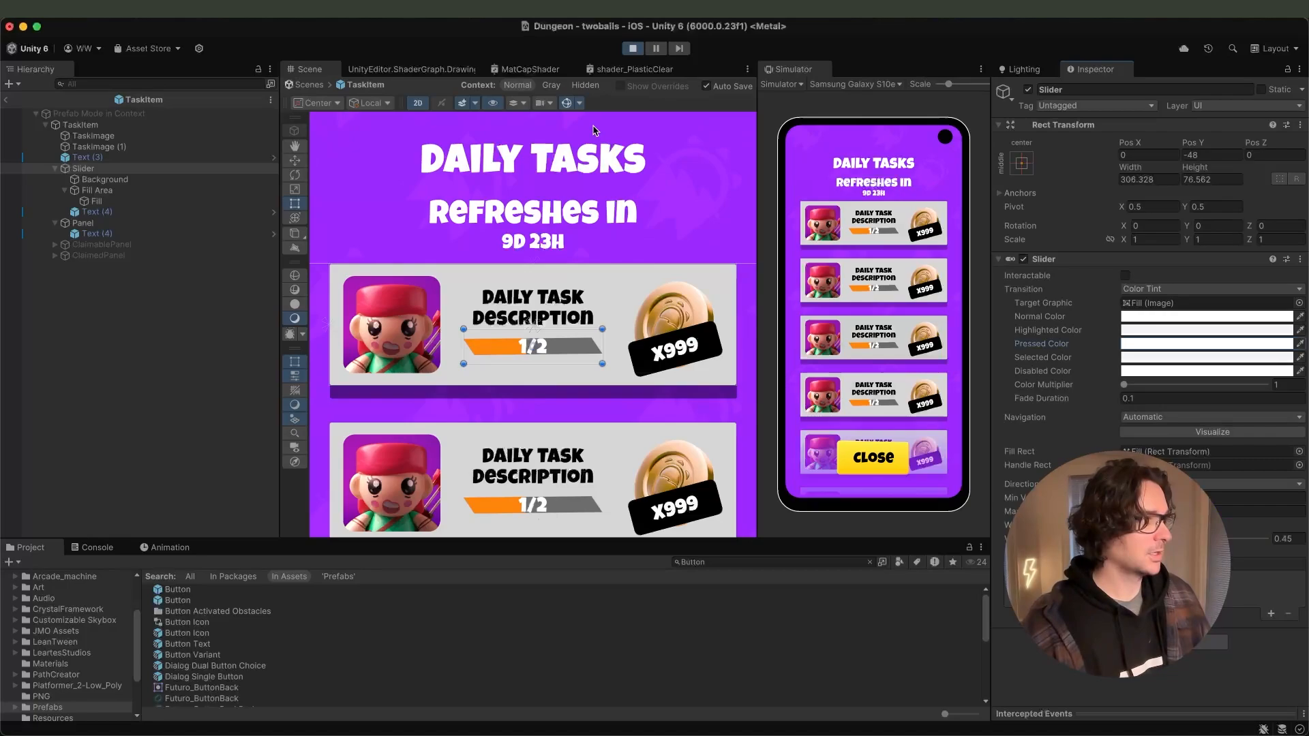
{"action": "left_click", "coordinate": [633, 49]}
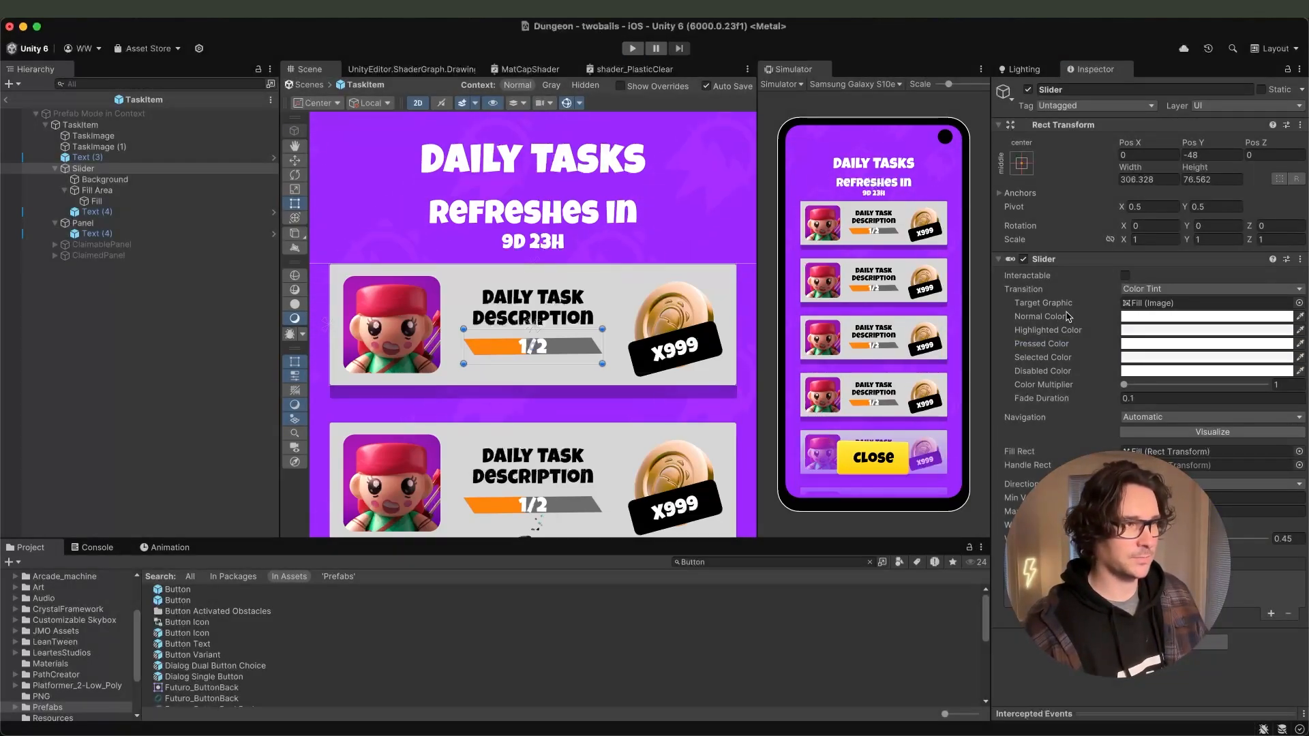
Test the list in play mode again and set the source image of the TaskItem root to None.
{"action": "left_click", "coordinate": [633, 48]}
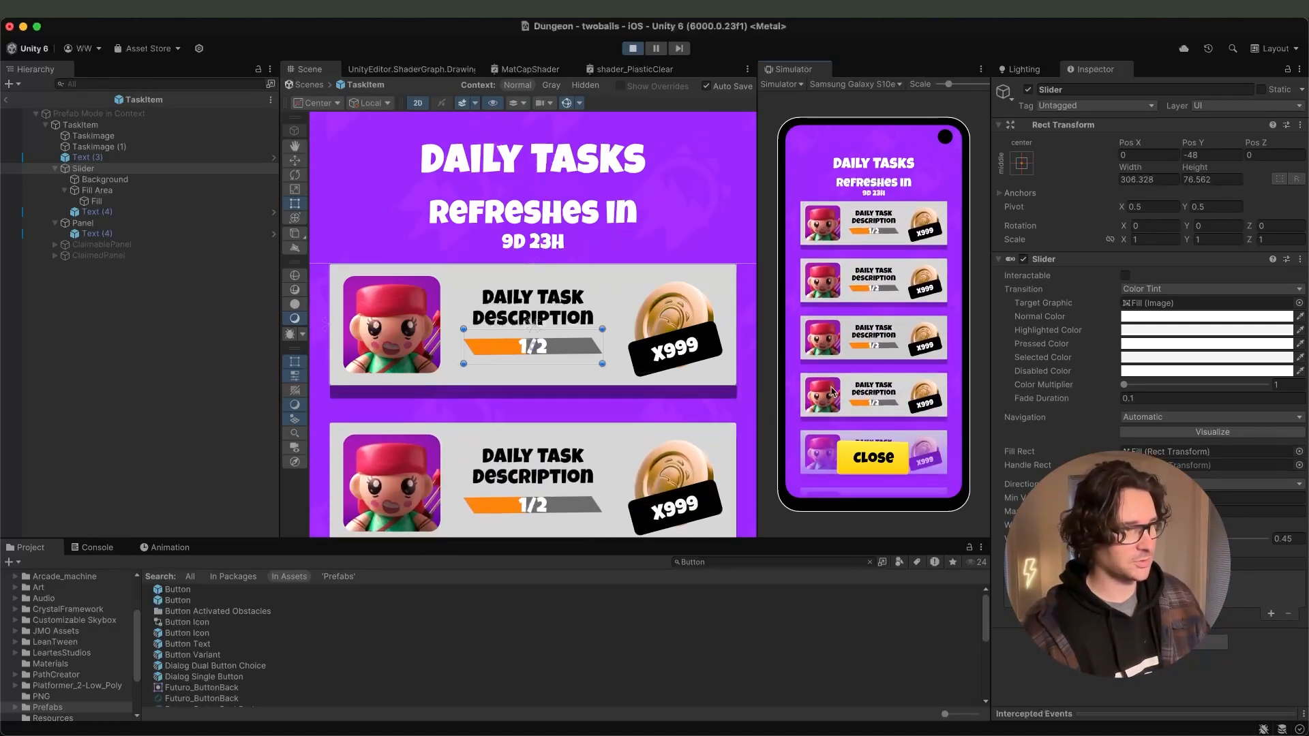
{"action": "left_click", "coordinate": [464, 279]}
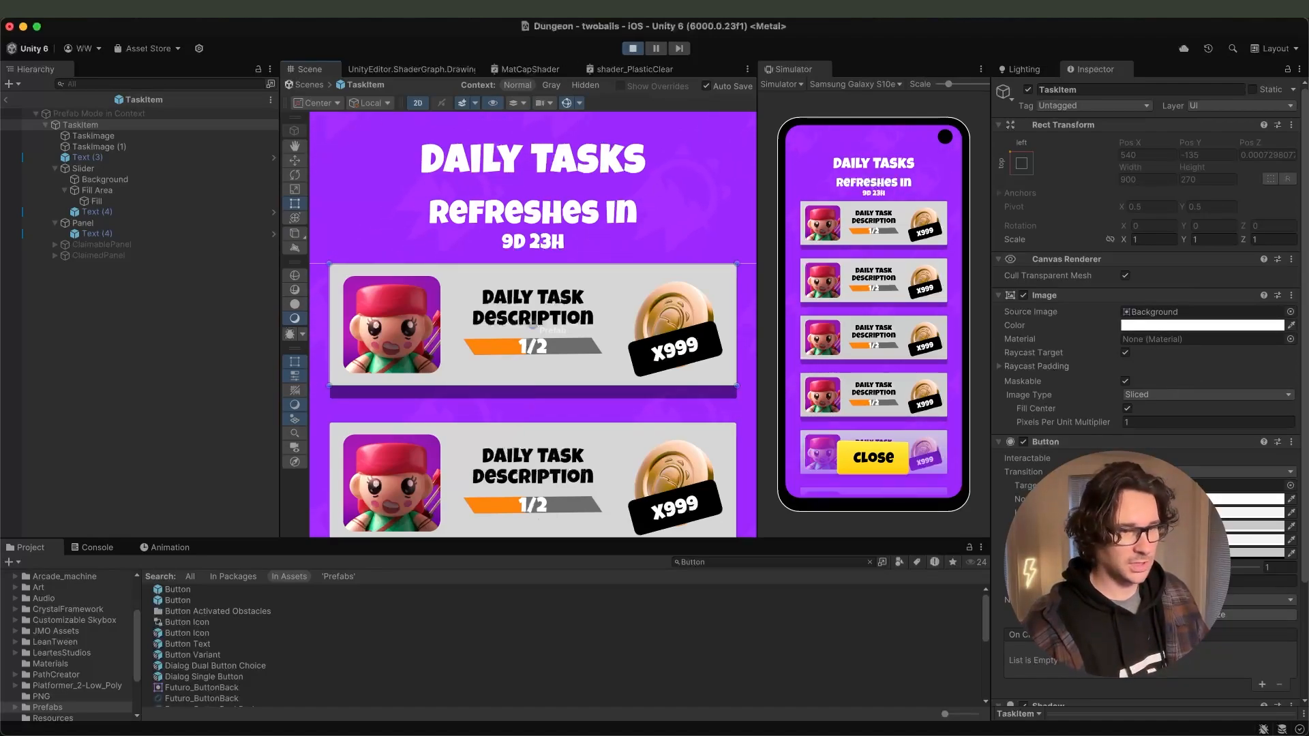
{"action": "left_click", "coordinate": [1288, 311]}
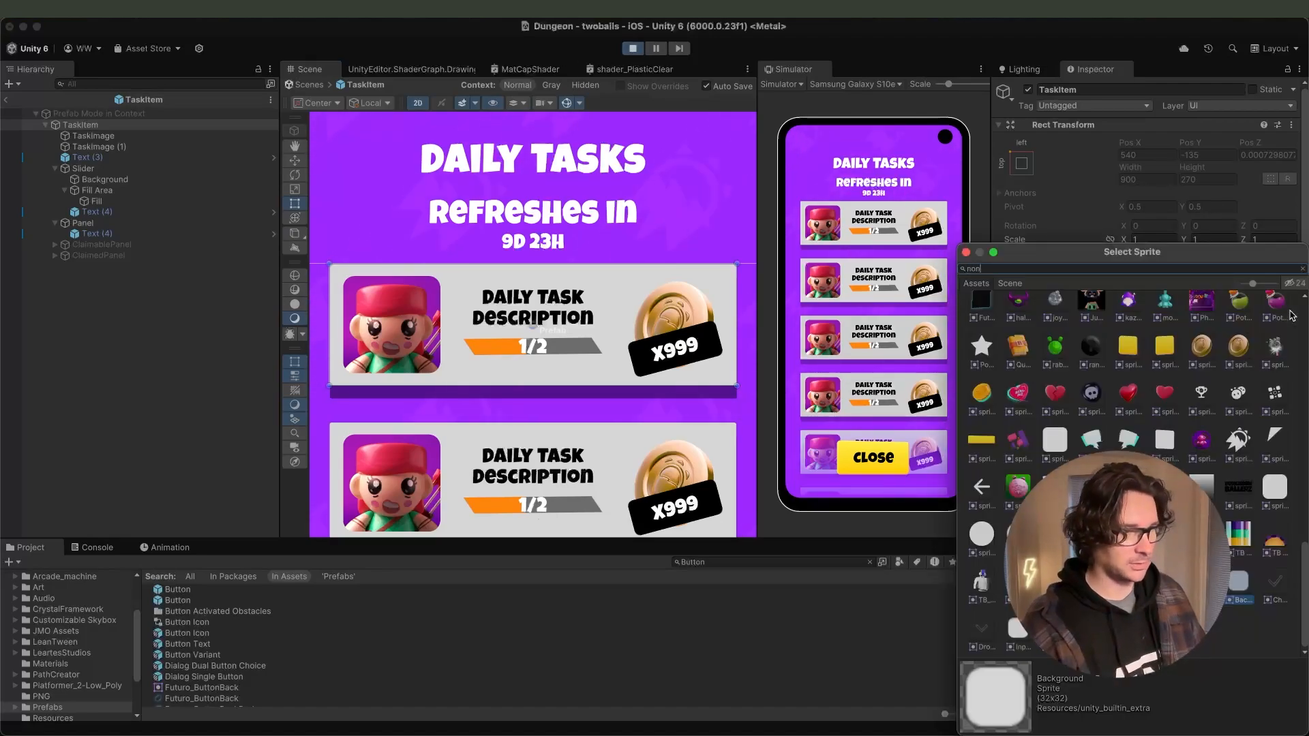
{"action": "double_click", "coordinate": [976, 321]}
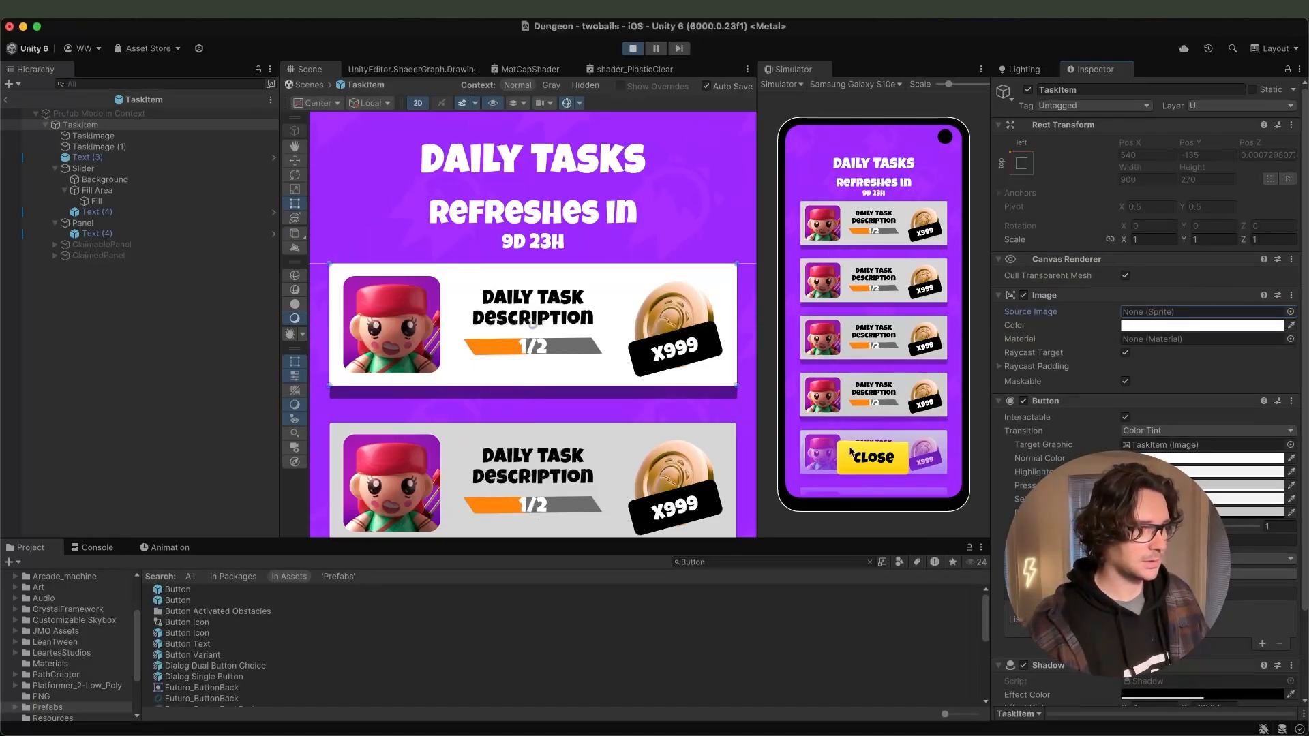
Restart the scene and test scrolling and tapping the square-cornered task items in the simulator.
{"action": "left_click", "coordinate": [634, 49]}
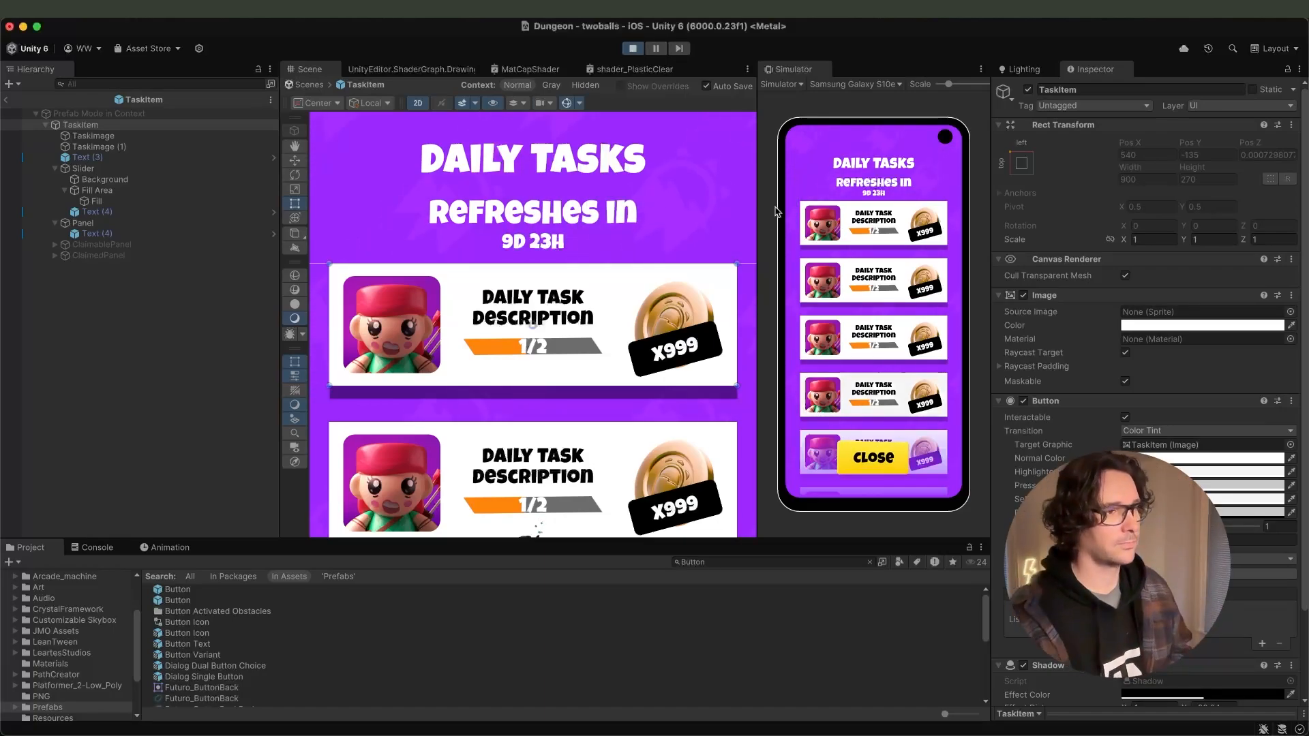
{"action": "left_click_drag", "start_coordinate": [915, 289], "coordinate": [917, 267]}
{"action": "left_click", "coordinate": [917, 267]}
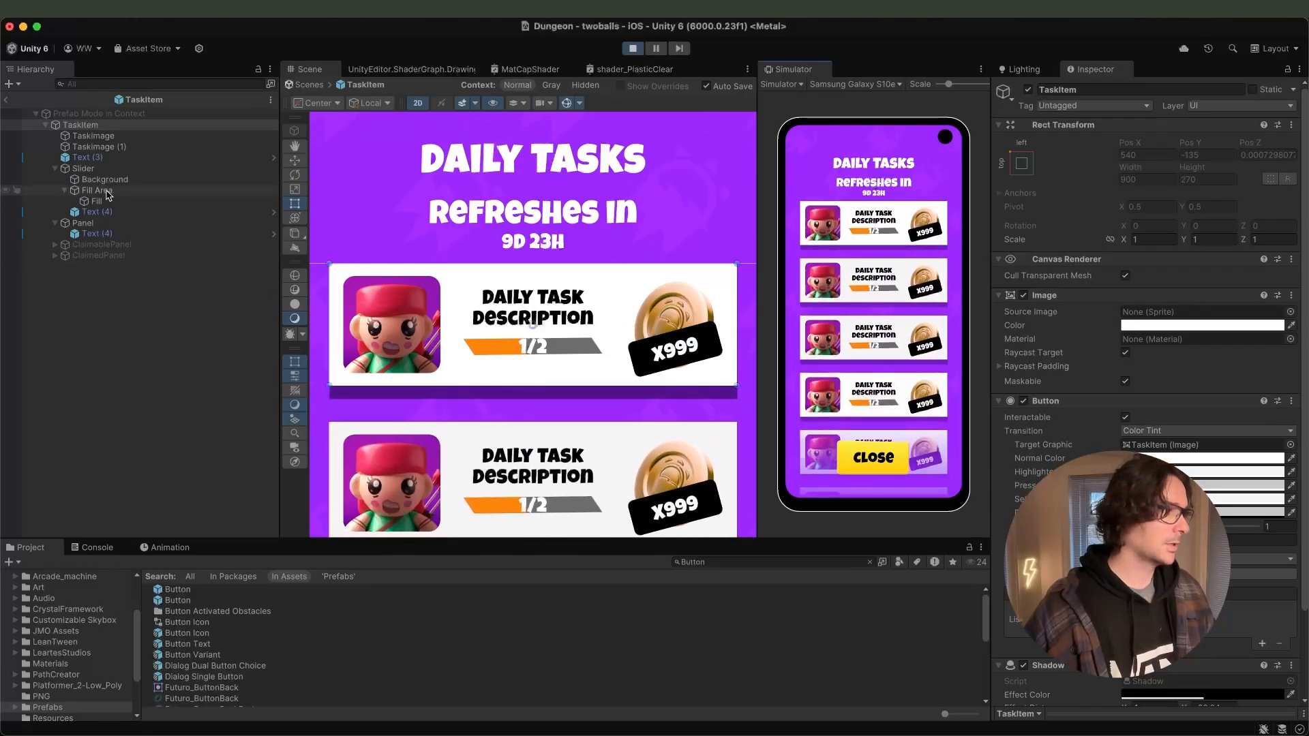
Preview the ClaimablePanel and ClaimedPanel states of the TaskItem by activating each one briefly and deactivating it again.
{"action": "left_click", "coordinate": [102, 244]}
{"action": "left_click", "coordinate": [1028, 89]}
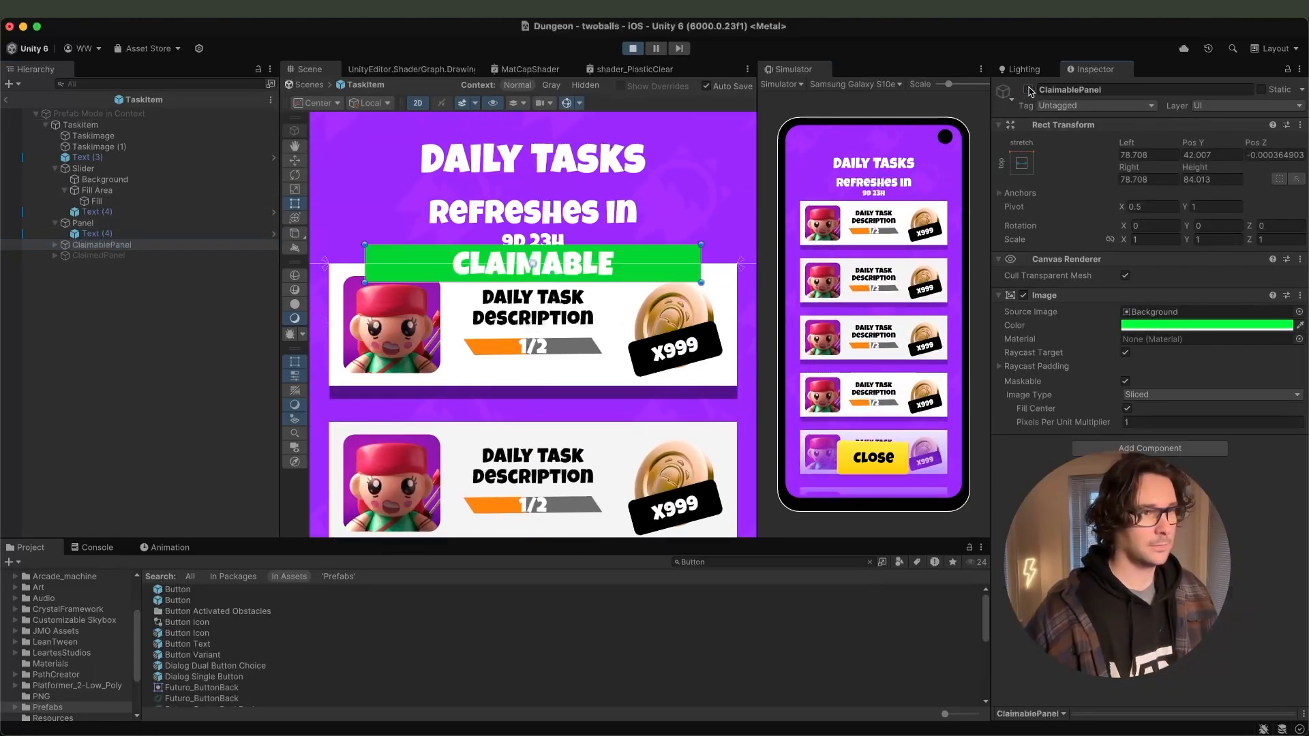
{"action": "left_click", "coordinate": [1028, 89]}
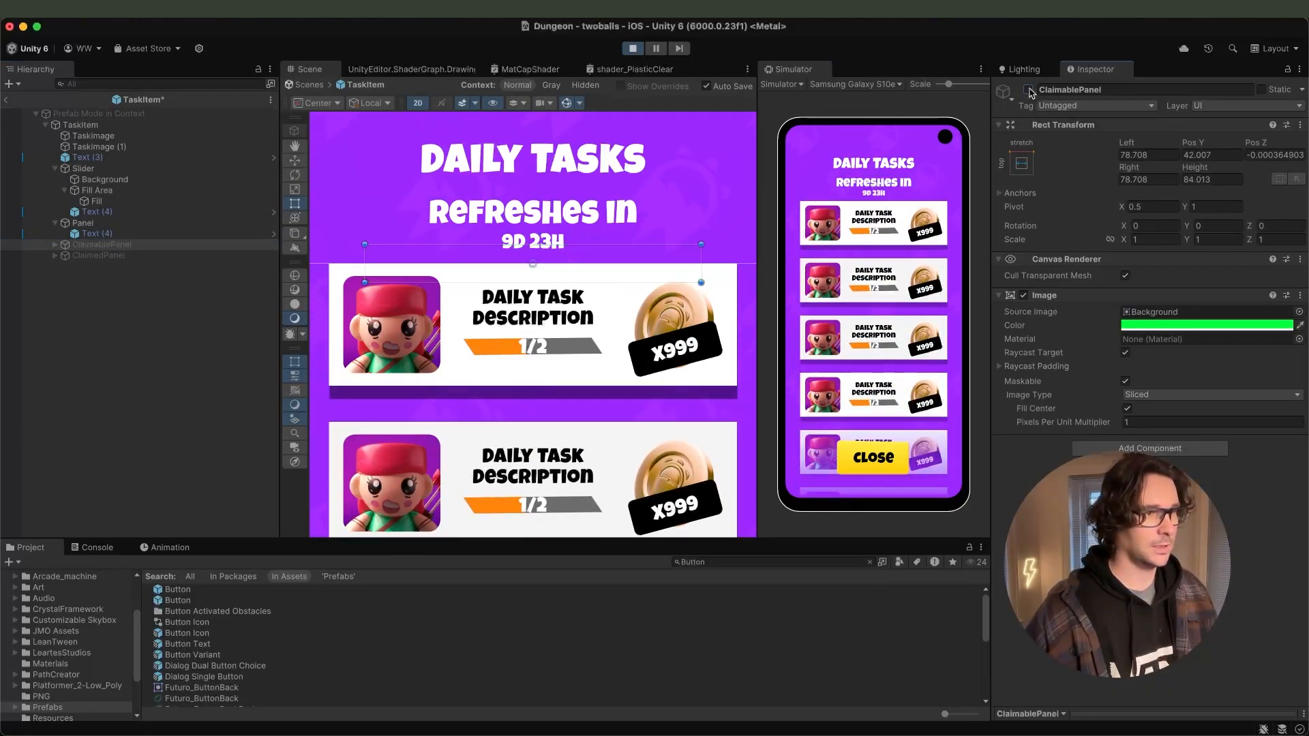
{"action": "left_click", "coordinate": [150, 256]}
{"action": "left_click", "coordinate": [1028, 90]}
{"action": "left_click", "coordinate": [1029, 90]}
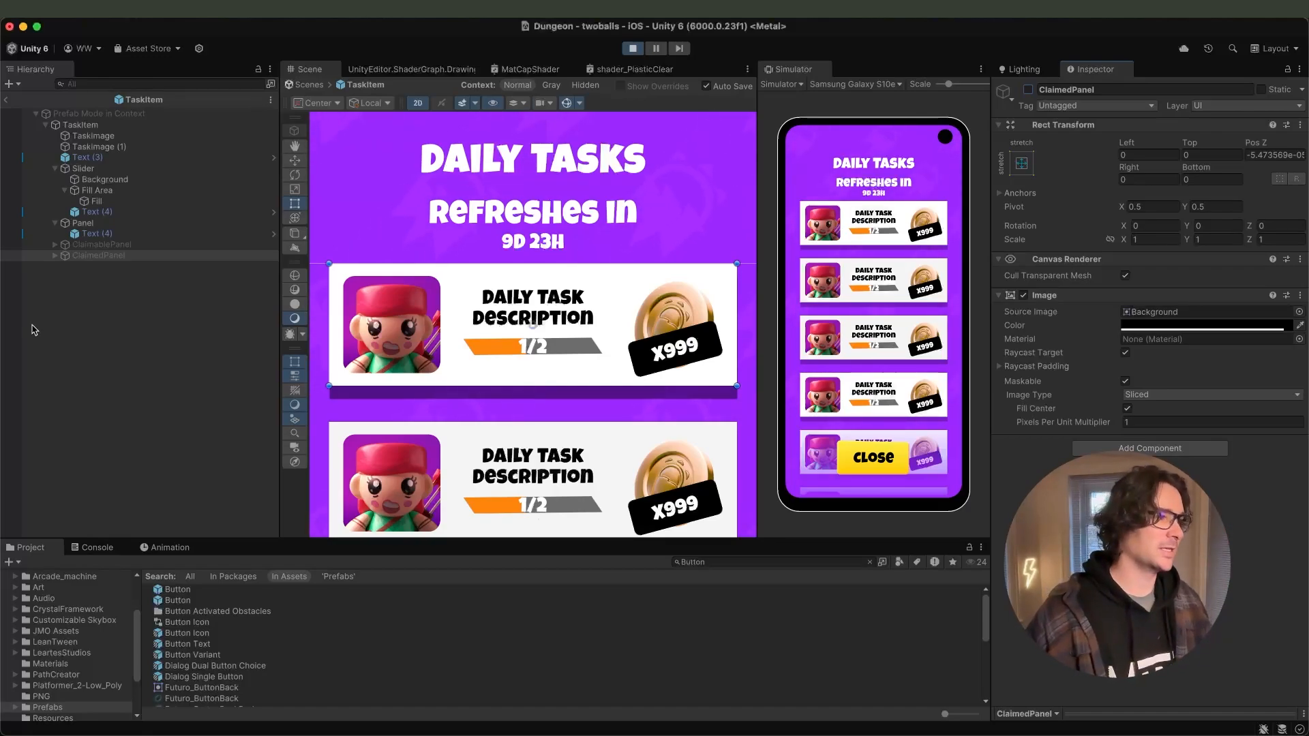
Collapse the Slider's children in the TaskItem hierarchy and select TaskImage (1) to inspect the coin image.
{"action": "left_click", "coordinate": [102, 169]}
{"action": "key", "text": "Left"}
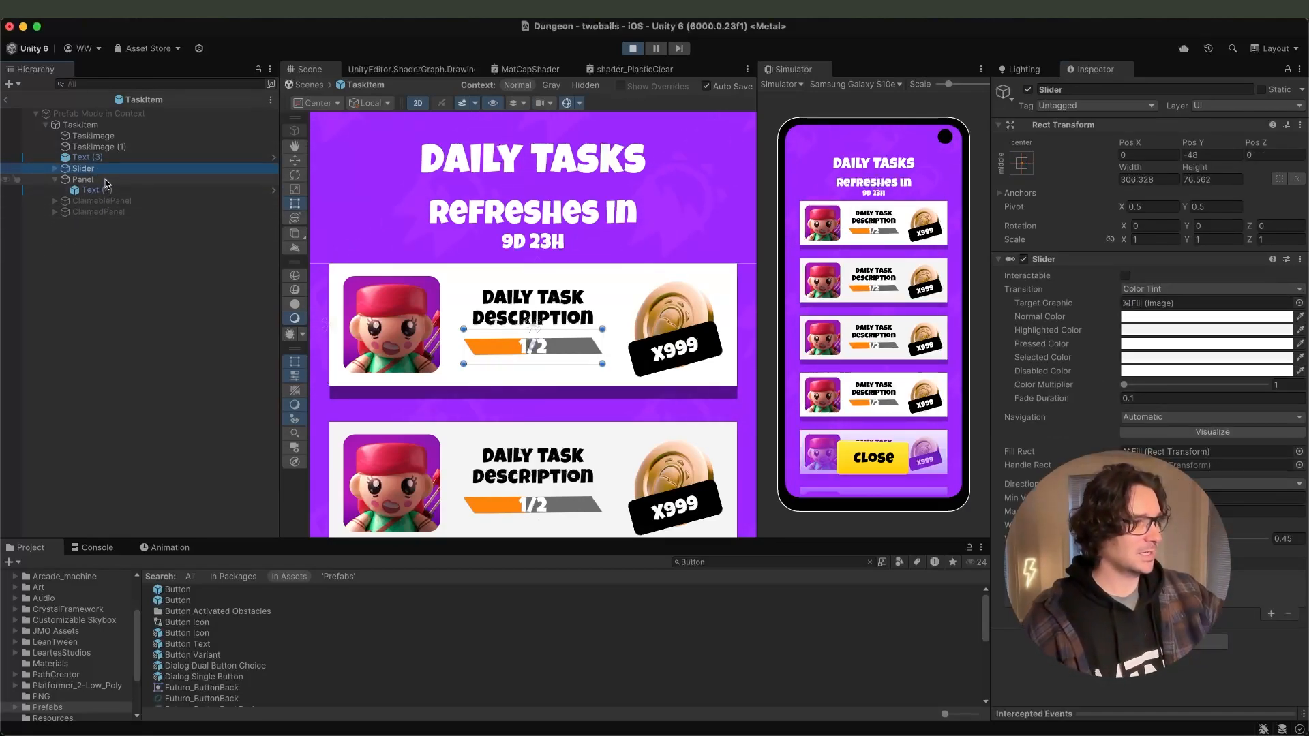
{"action": "left_click", "coordinate": [121, 147]}
{"action": "key", "text": "Up"}
{"action": "key", "text": "Down"}
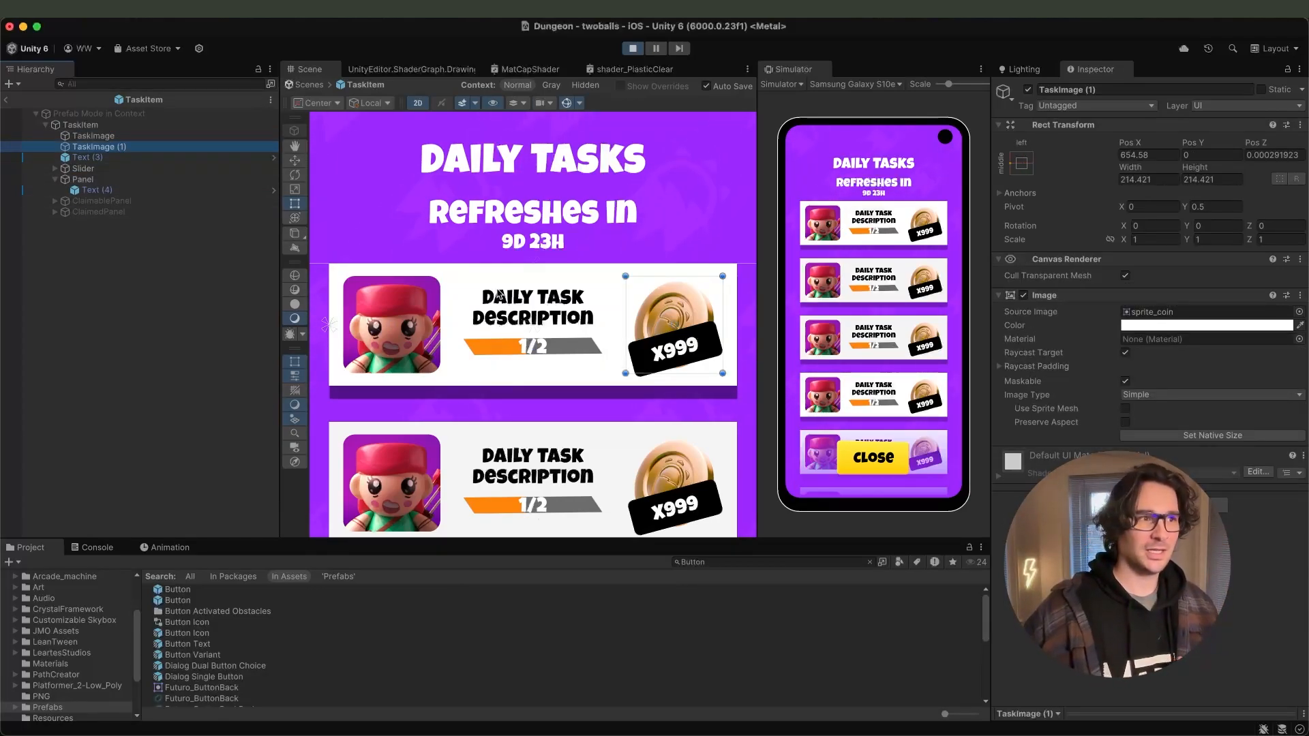
Switch the simulated device to Apple iPad Mini 4 and widen the simulator view to show the whole device.
{"action": "left_click", "coordinate": [827, 86]}
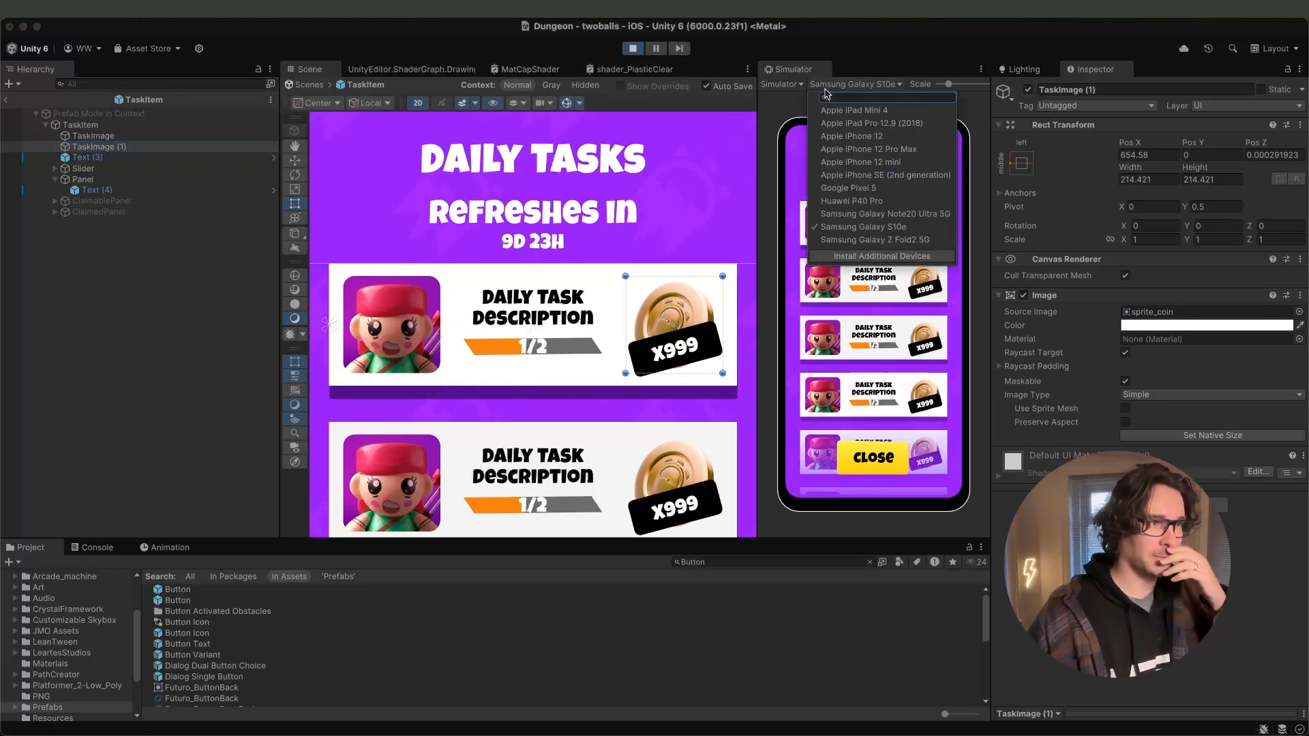
{"action": "left_click", "coordinate": [856, 111]}
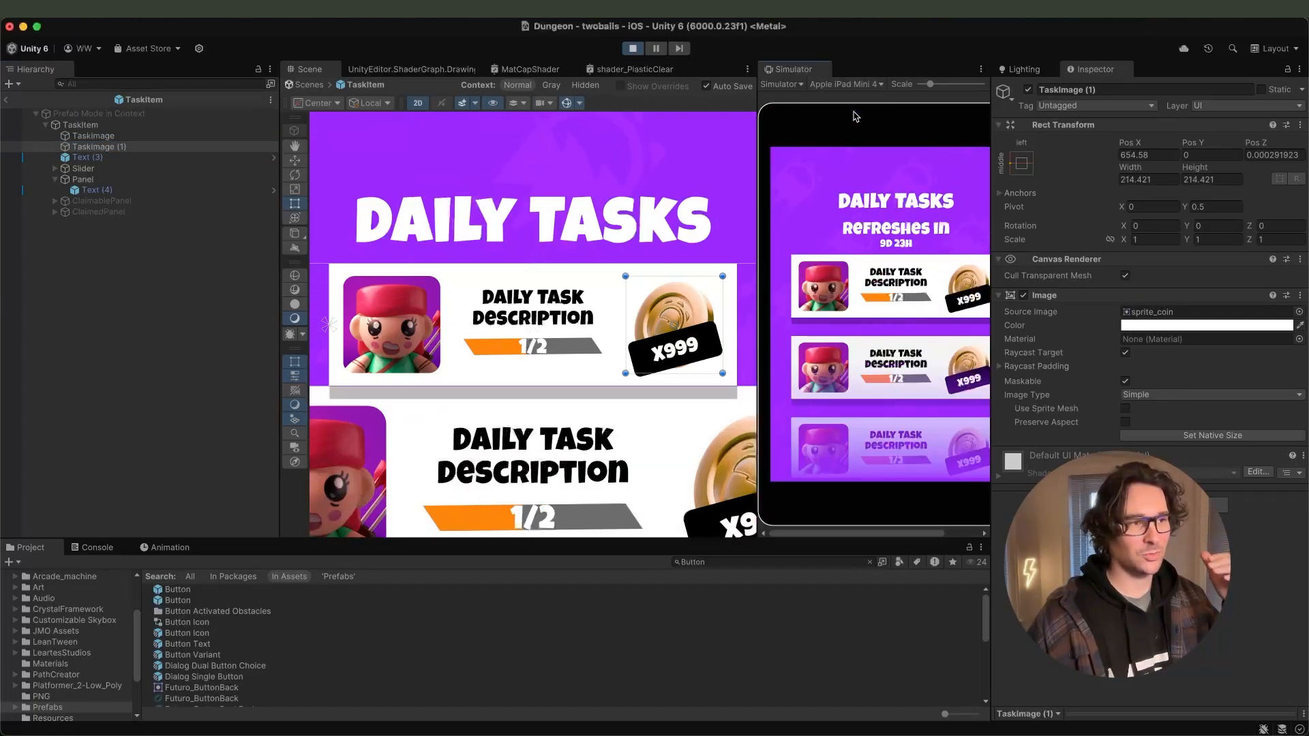
{"action": "left_click_drag", "start_coordinate": [761, 212], "coordinate": [680, 212]}
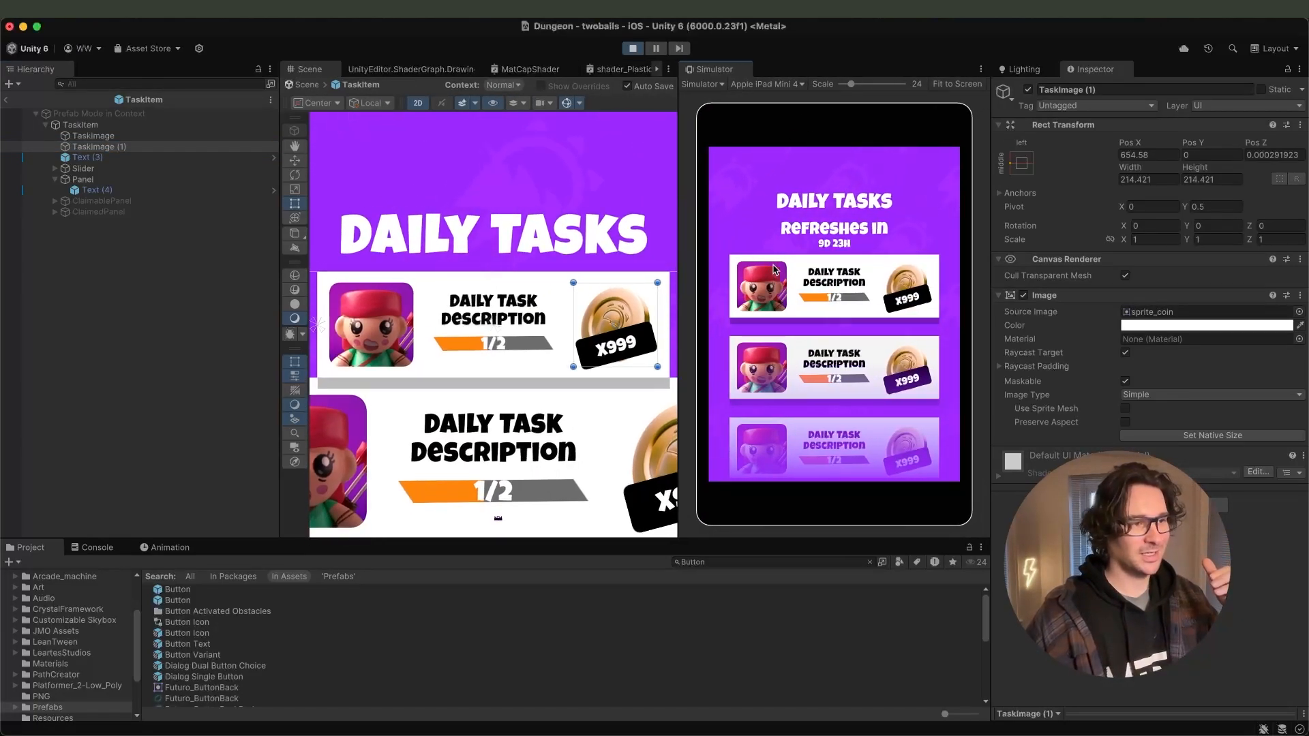
Test scrolling the task list on the simulated iPad, and switch the simulated device to Apple iPhone 12.
{"action": "left_click_drag", "start_coordinate": [802, 425], "coordinate": [803, 400]}
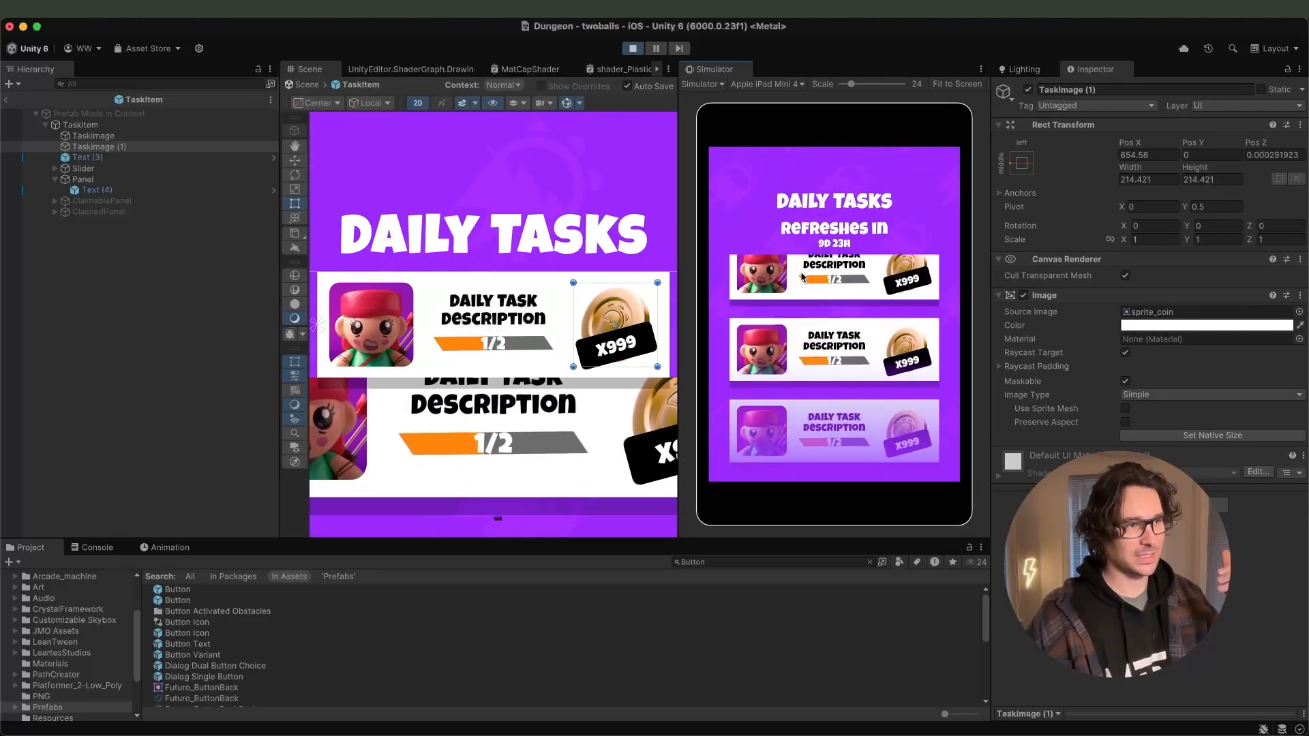
{"action": "left_click_drag", "start_coordinate": [796, 347], "coordinate": [797, 356]}
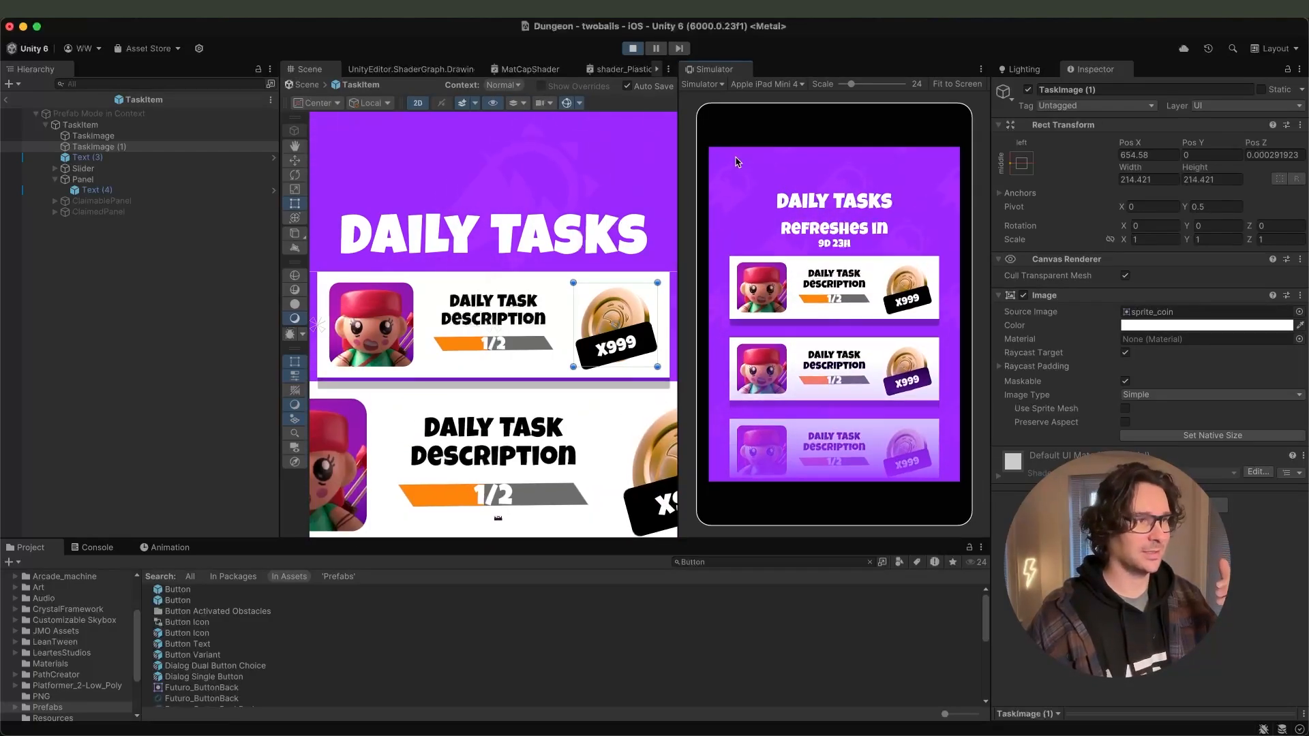
{"action": "left_click", "coordinate": [774, 84]}
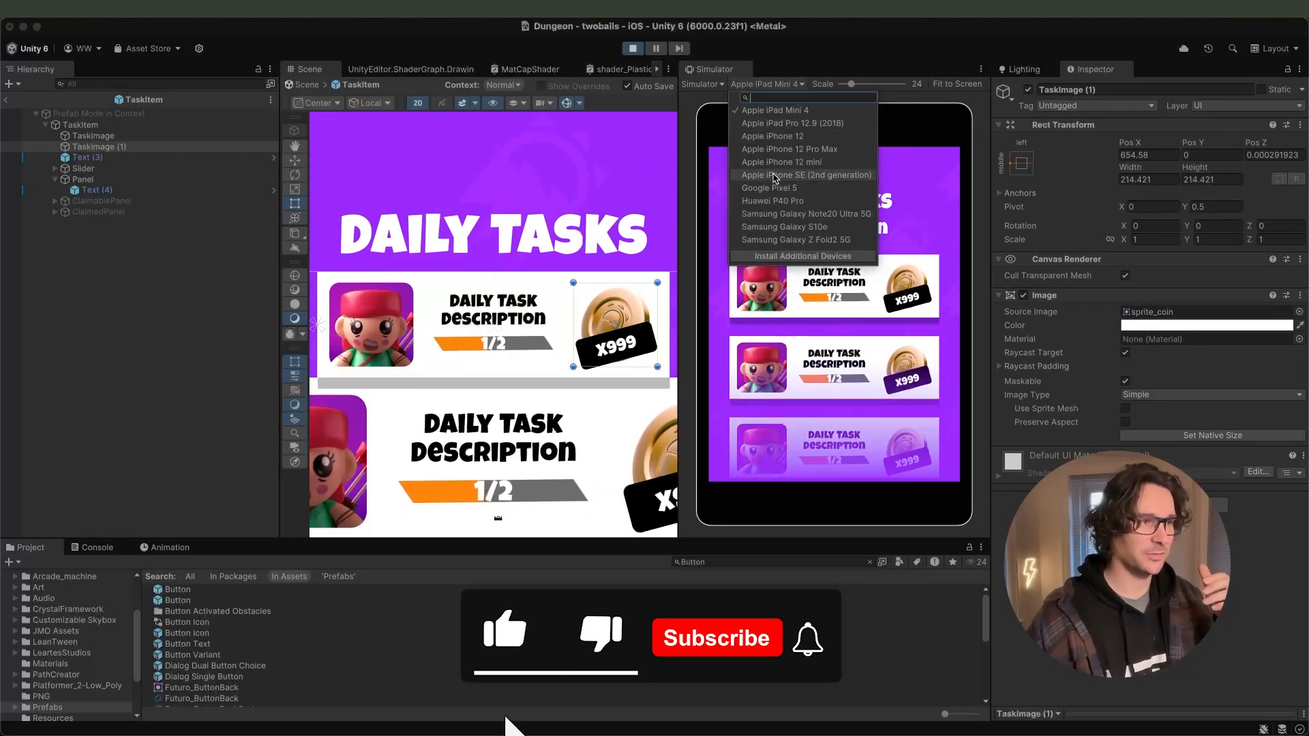
{"action": "left_click", "coordinate": [782, 138]}
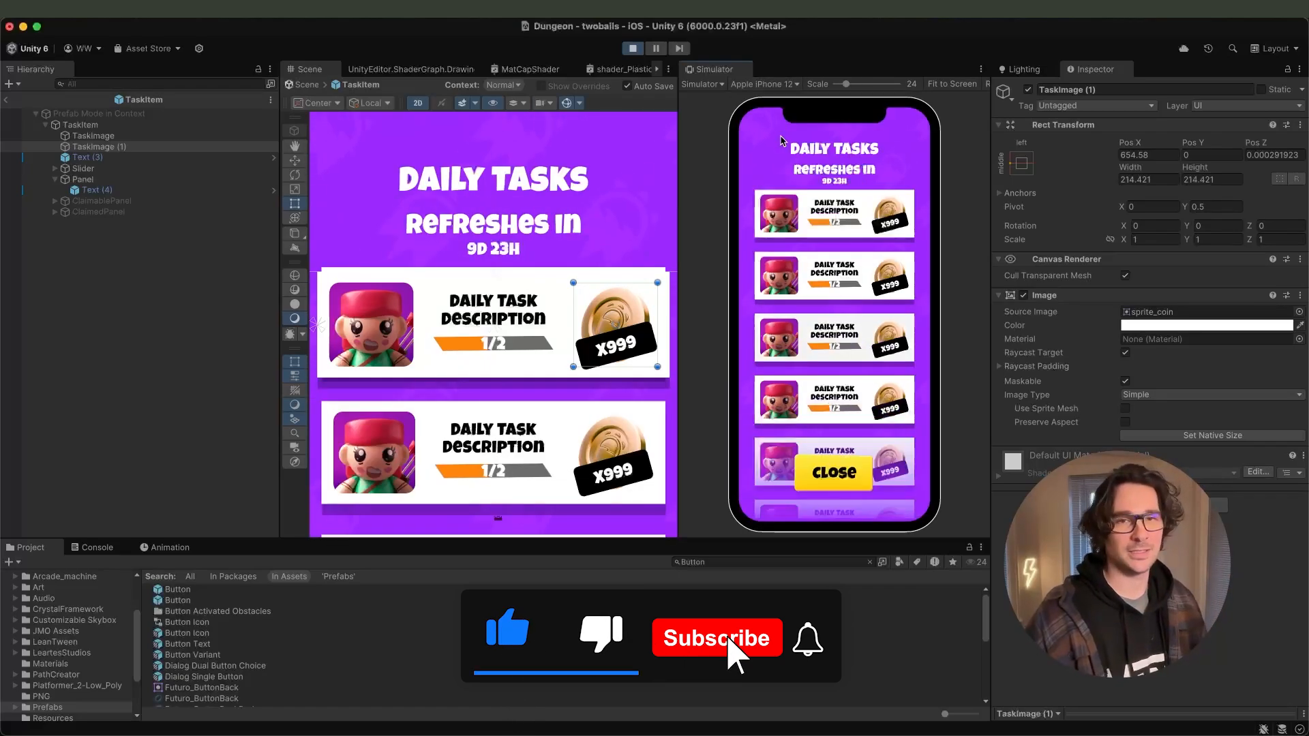